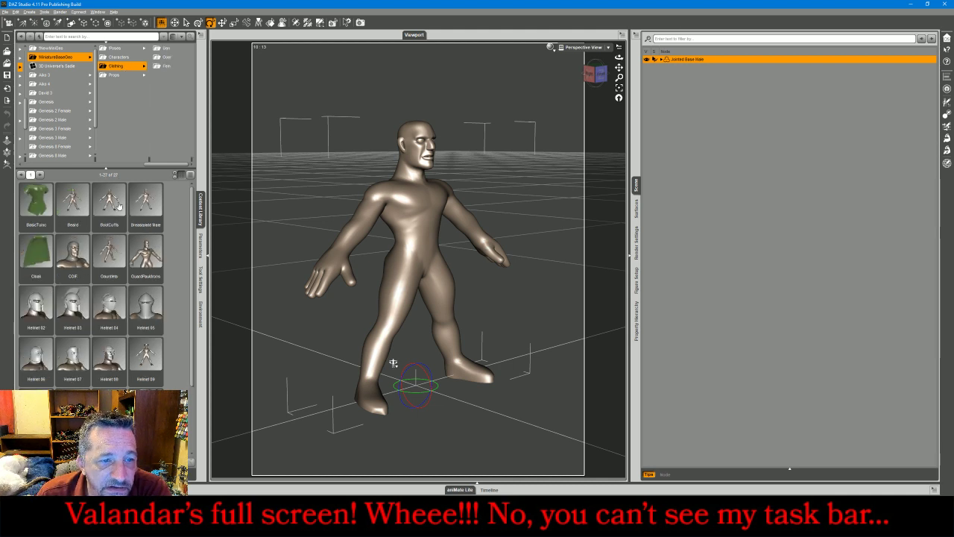
Add the TunicSkirt clothing item to the Jointed Base Male figure
{"action": "mouse_move", "coordinate": [118, 205]}
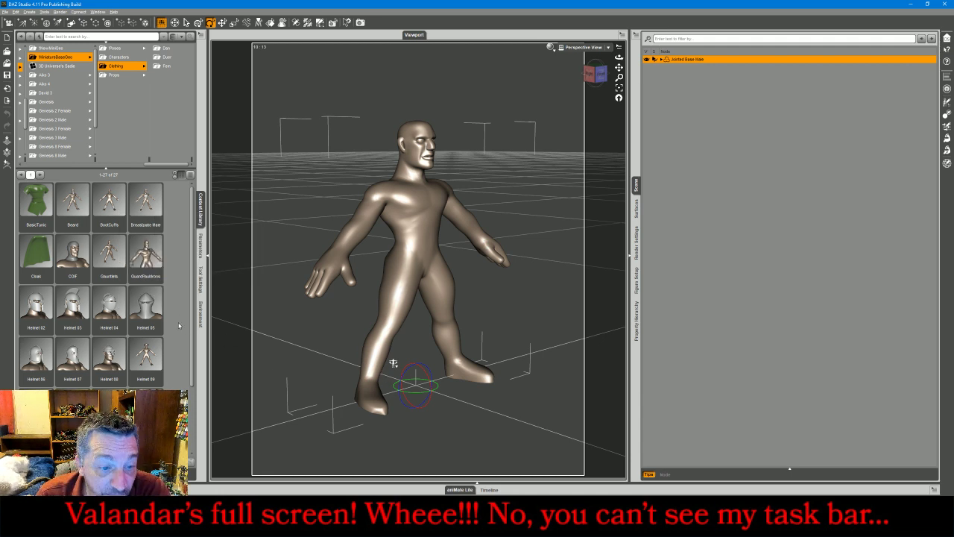
{"action": "scroll", "coordinate": [178, 324], "scroll_direction": "down", "scroll_amount": 2}
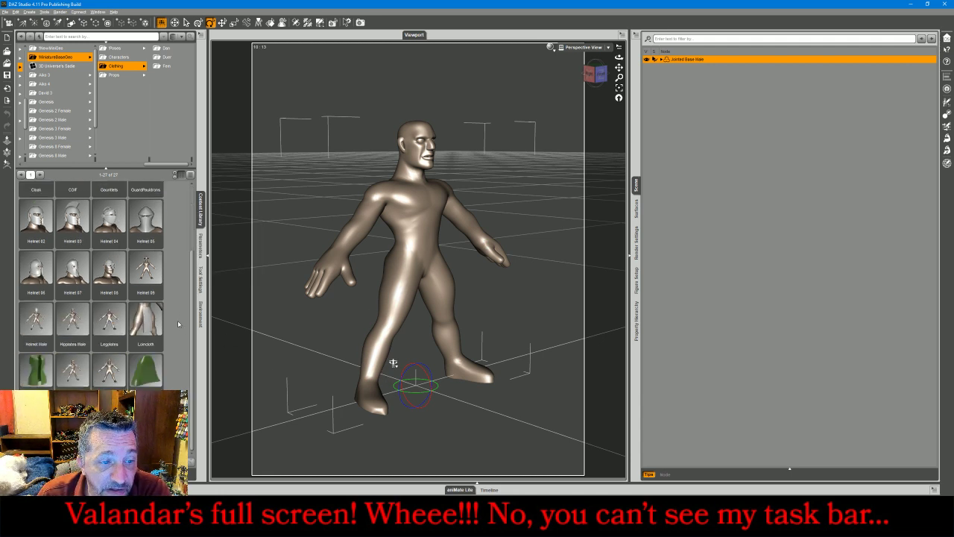
{"action": "mouse_move", "coordinate": [75, 417]}
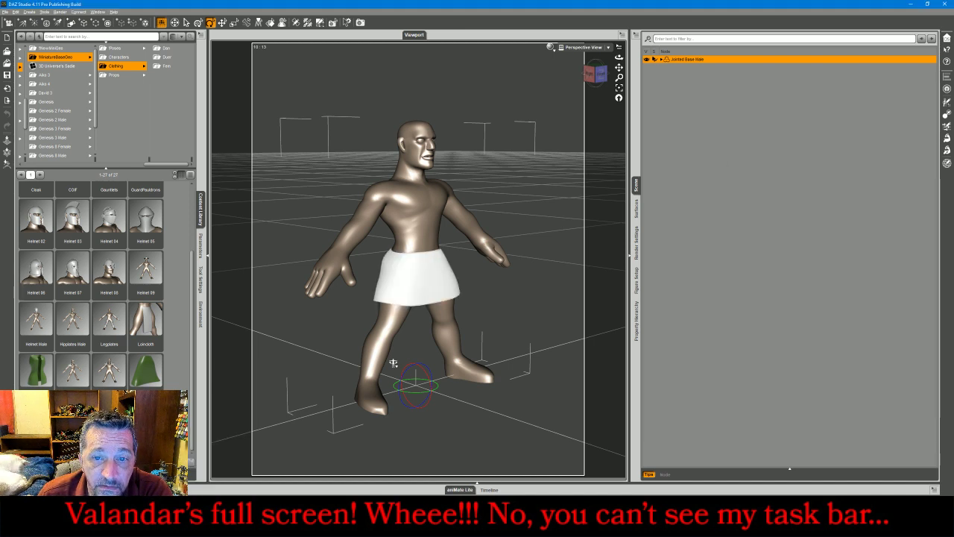
{"action": "left_click_drag", "start_coordinate": [598, 70], "coordinate": [573, 71]}
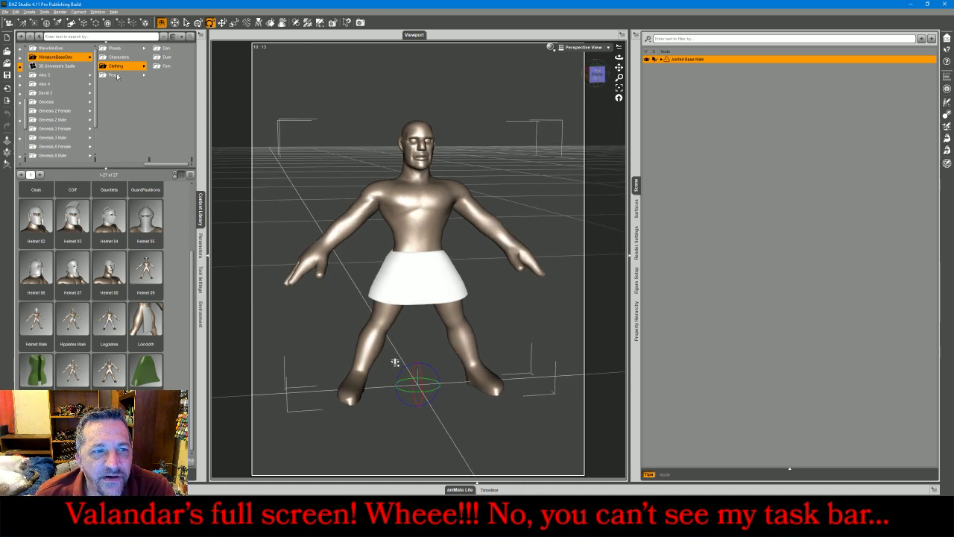
Load the Rapier Rhand prop from the MiniatureBaseGeo props into the figure's right hand
{"action": "key", "text": "Down"}
{"action": "scroll", "coordinate": [172, 231], "scroll_direction": "down", "scroll_amount": 10}
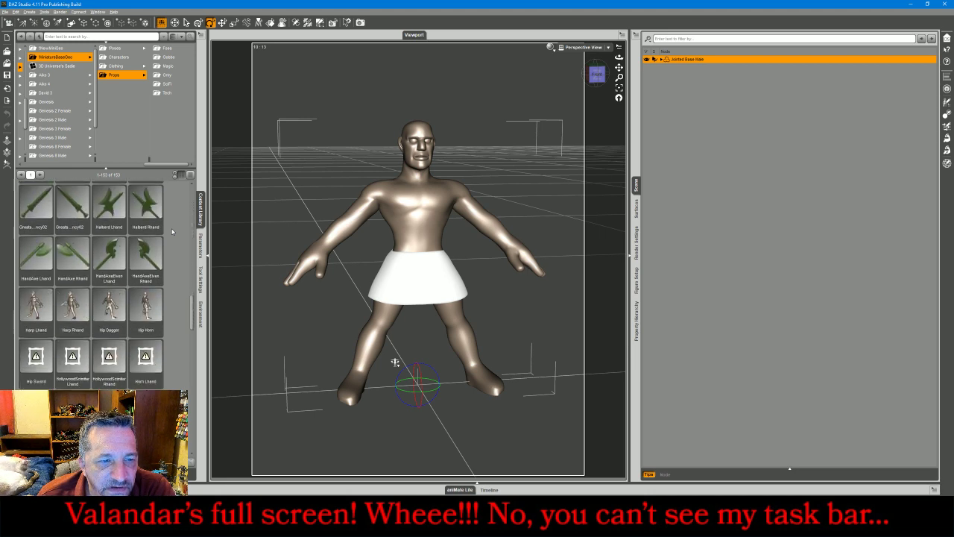
{"action": "scroll", "coordinate": [171, 232], "scroll_direction": "down", "scroll_amount": 8}
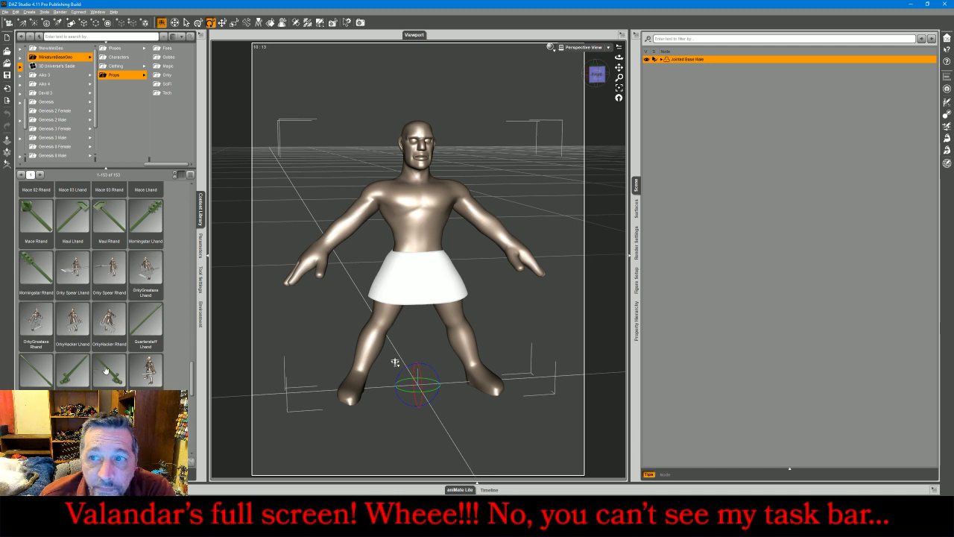
{"action": "double_click", "coordinate": [106, 370]}
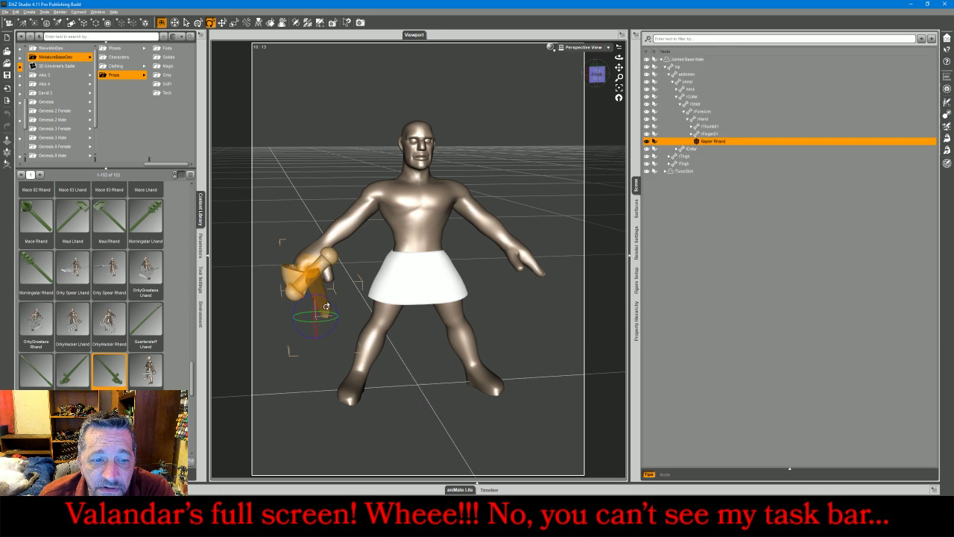
Set the rapier's Rapier R Wider morph to 100%, comparing the blade with the morph at zero
{"action": "left_click", "coordinate": [200, 245]}
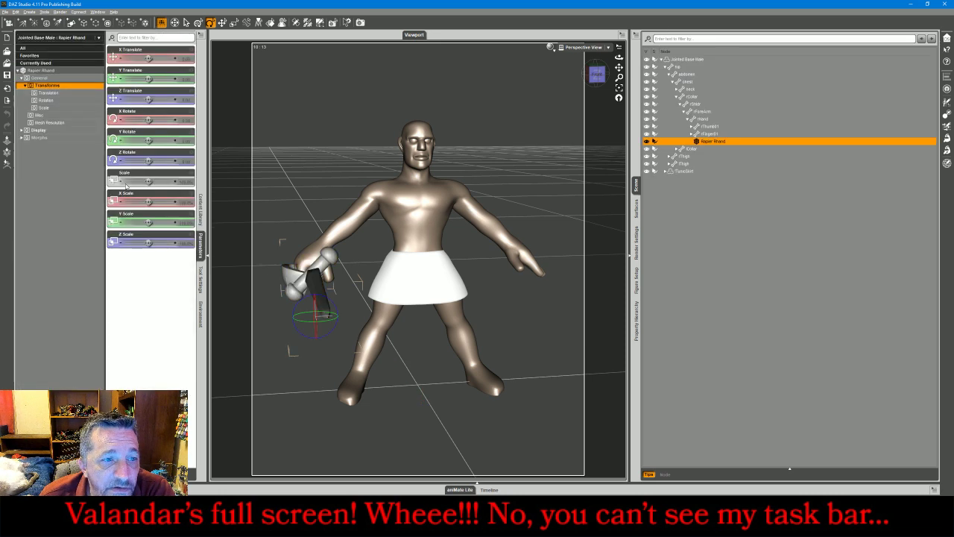
{"action": "left_click", "coordinate": [45, 137]}
{"action": "left_click_drag", "start_coordinate": [124, 58], "coordinate": [174, 58]}
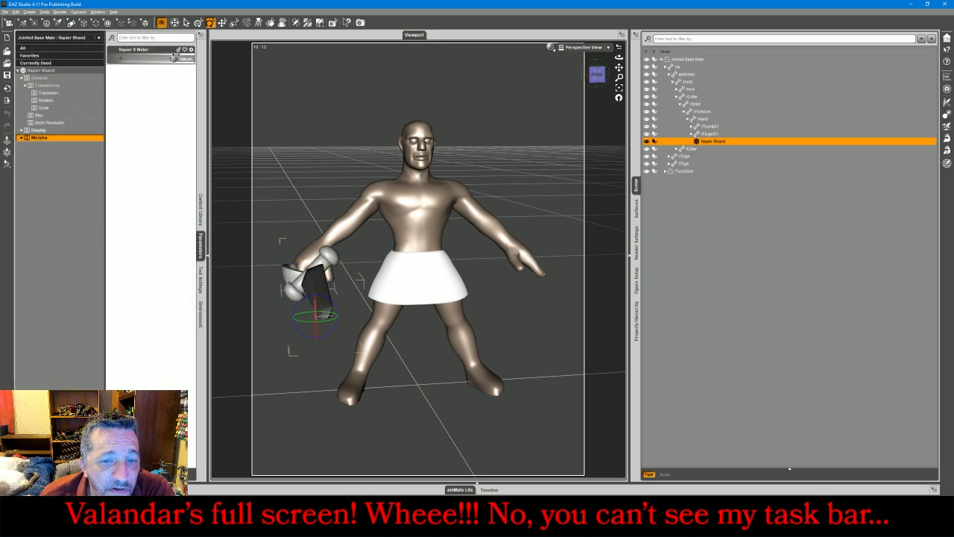
{"action": "mouse_move", "coordinate": [605, 79]}
{"action": "left_mouse_down"}
{"action": "mouse_move", "coordinate": [663, 78]}
{"action": "mouse_move", "coordinate": [601, 112]}
{"action": "mouse_move", "coordinate": [653, 85]}
{"action": "mouse_move", "coordinate": [587, 82]}
{"action": "mouse_move", "coordinate": [594, 76]}
{"action": "left_mouse_up"}
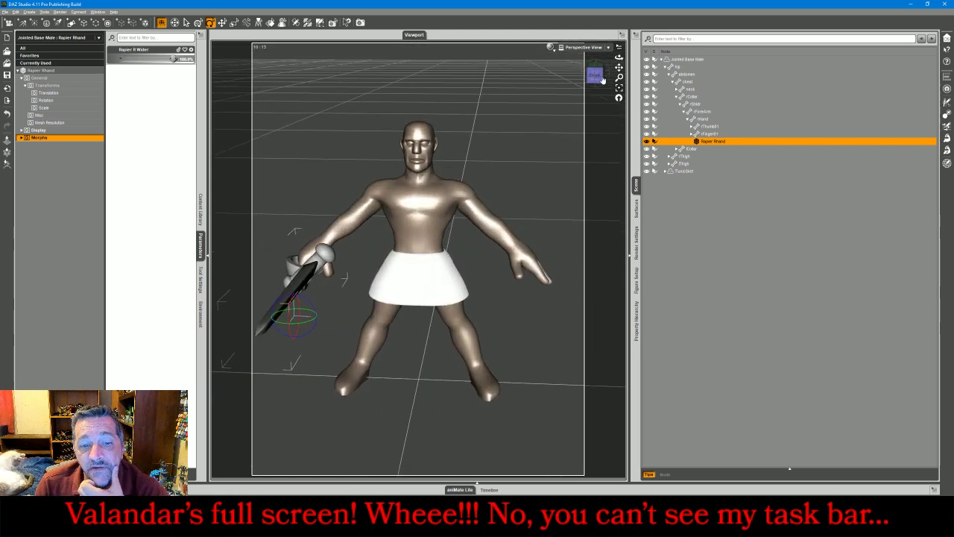
{"action": "left_click_drag", "start_coordinate": [173, 58], "coordinate": [118, 60]}
{"action": "left_click_drag", "start_coordinate": [593, 75], "coordinate": [600, 81]}
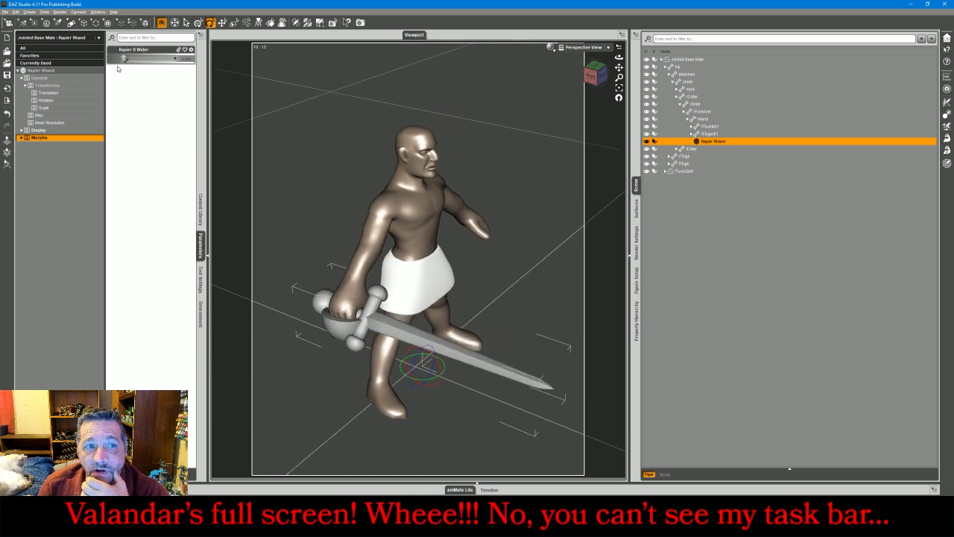
{"action": "mouse_move", "coordinate": [124, 58]}
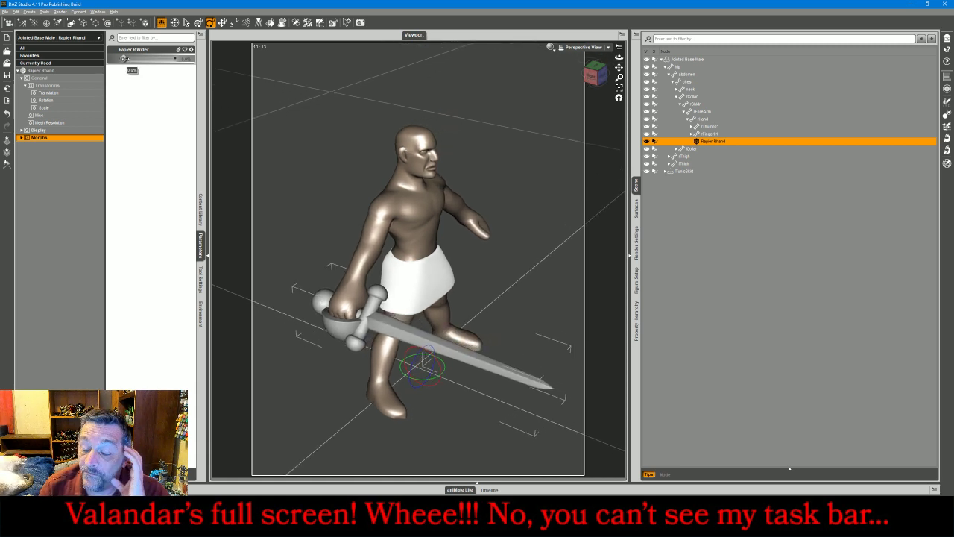
{"action": "left_click_drag", "start_coordinate": [124, 58], "coordinate": [173, 58]}
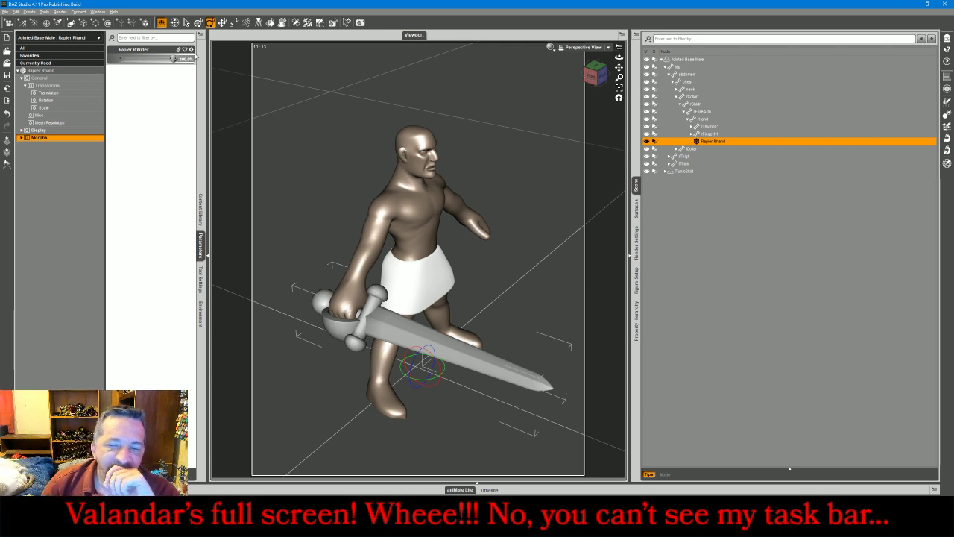
Hide the Rapier Rhand prop and the TunicSkirt so only the bare figure shows
{"action": "left_click", "coordinate": [646, 142]}
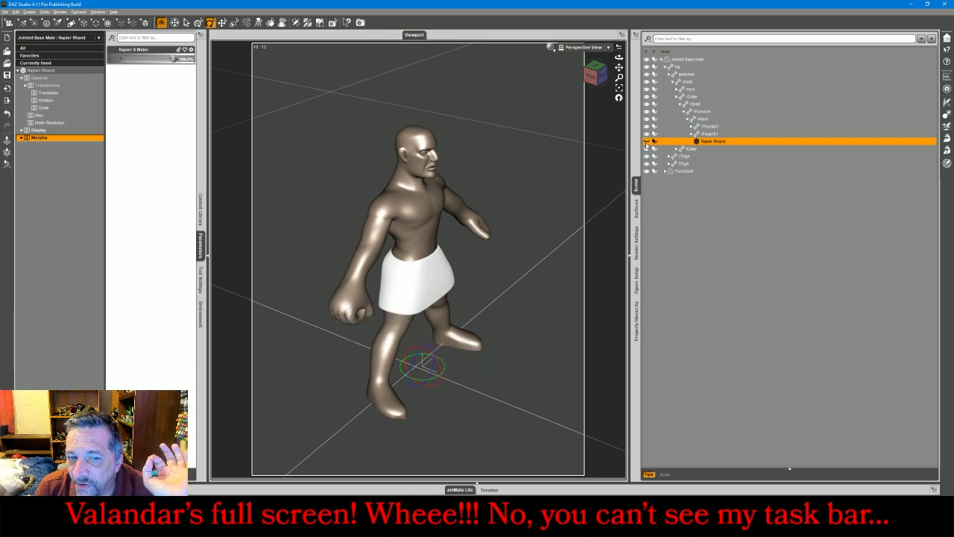
{"action": "left_click", "coordinate": [647, 171]}
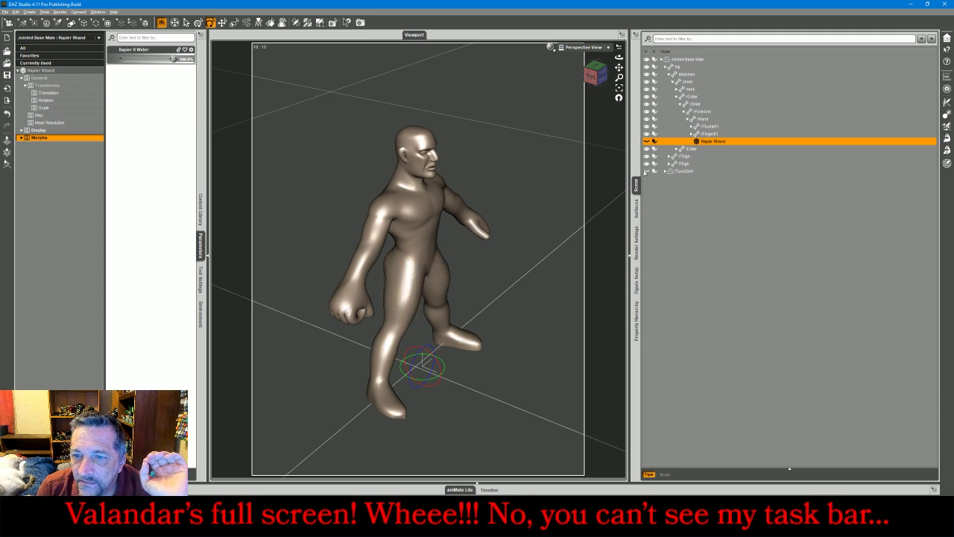
{"action": "left_click", "coordinate": [598, 79]}
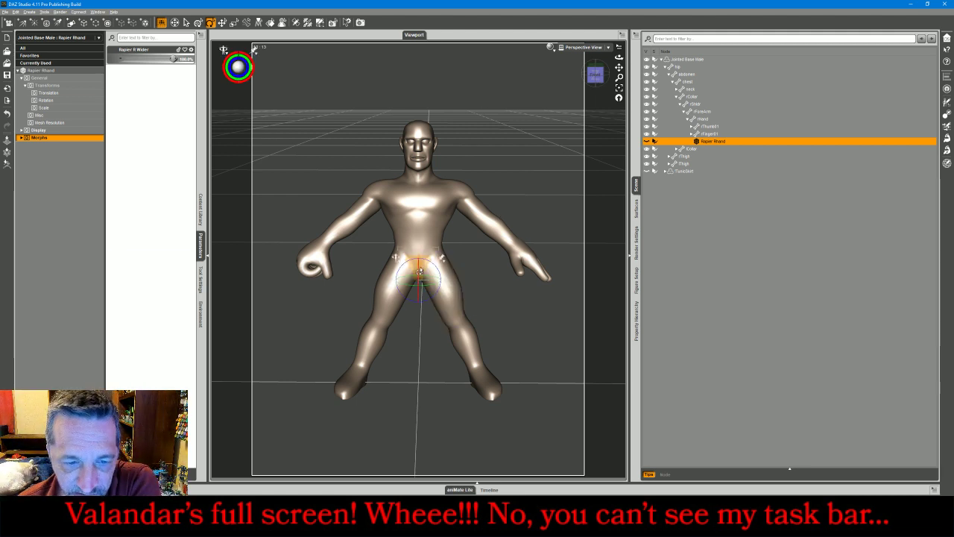
Rotate the hip to a bend of about 10 degrees and a side-to-side tilt of about 13 degrees
{"action": "left_click", "coordinate": [420, 271]}
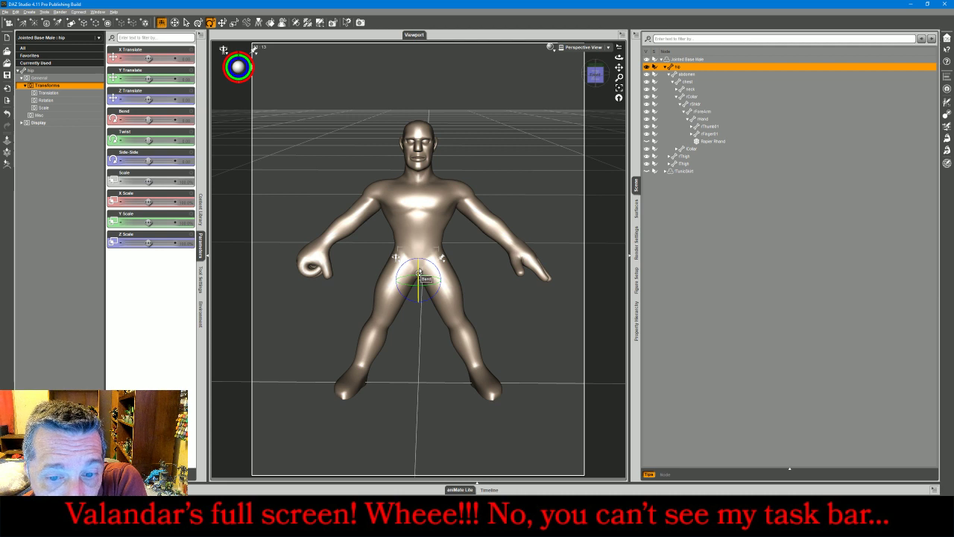
{"action": "left_click_drag", "start_coordinate": [419, 272], "coordinate": [418, 260]}
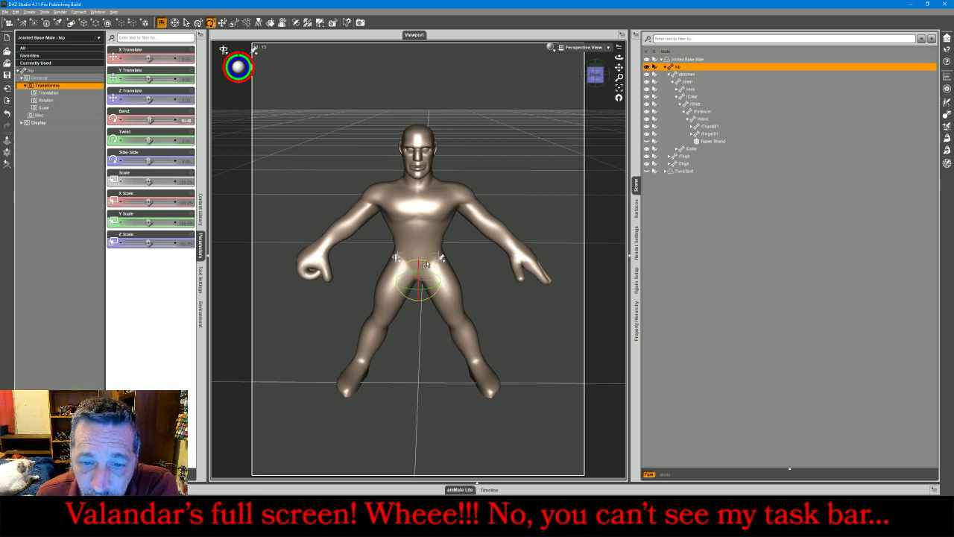
{"action": "left_click_drag", "start_coordinate": [425, 265], "coordinate": [422, 266]}
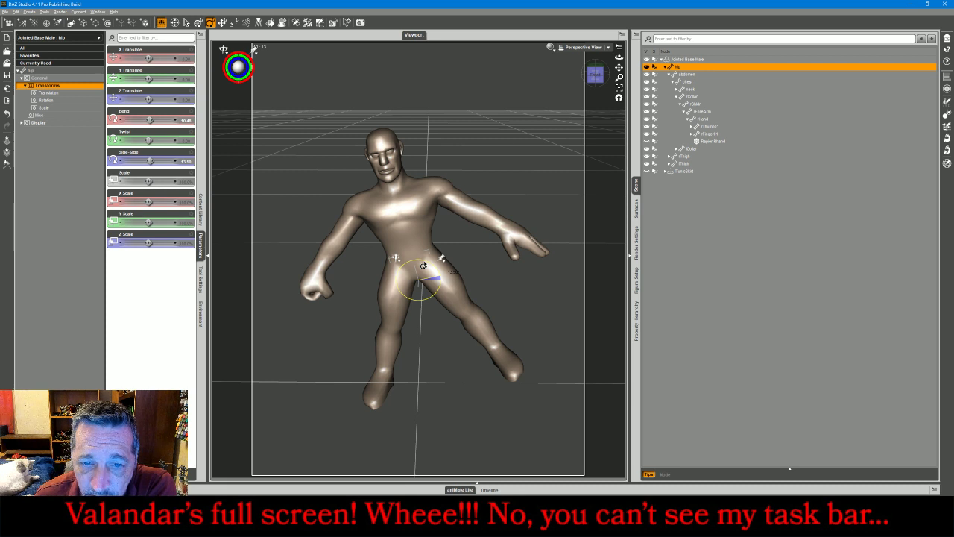
{"action": "left_click_drag", "start_coordinate": [423, 265], "coordinate": [423, 266]}
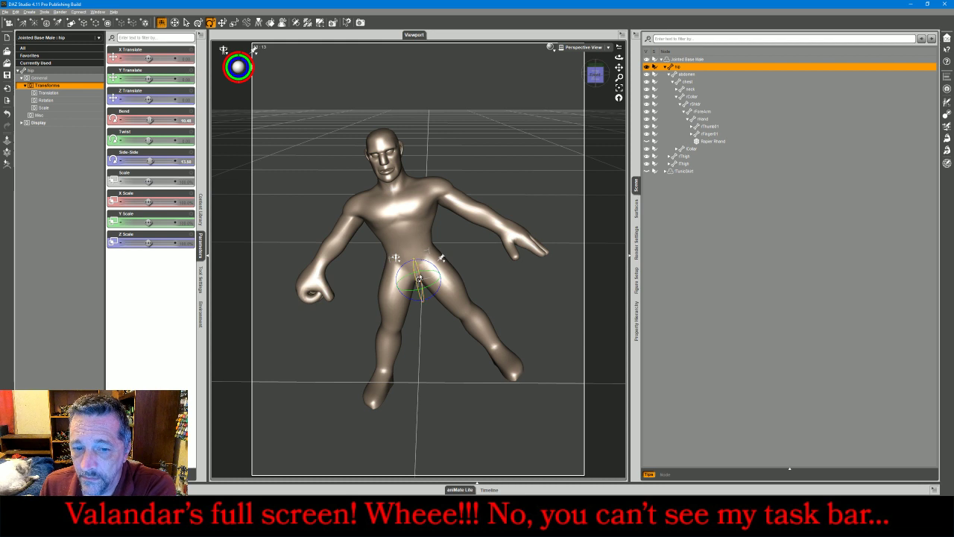
Swing the left thigh inward to a side-to-side angle of about -33 degrees and bend the right thigh forward
{"action": "left_click", "coordinate": [451, 276]}
{"action": "left_click_drag", "start_coordinate": [445, 243], "coordinate": [422, 273]}
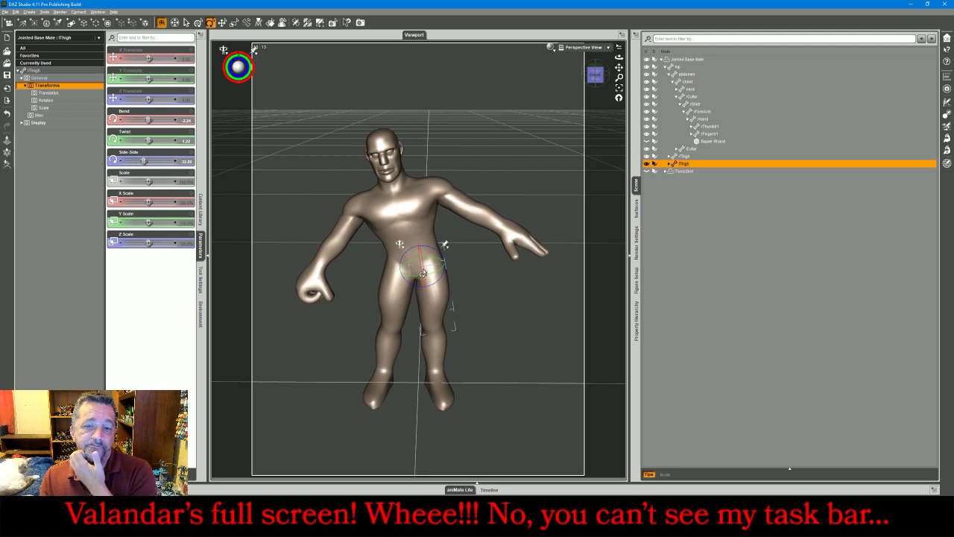
{"action": "left_click", "coordinate": [396, 304]}
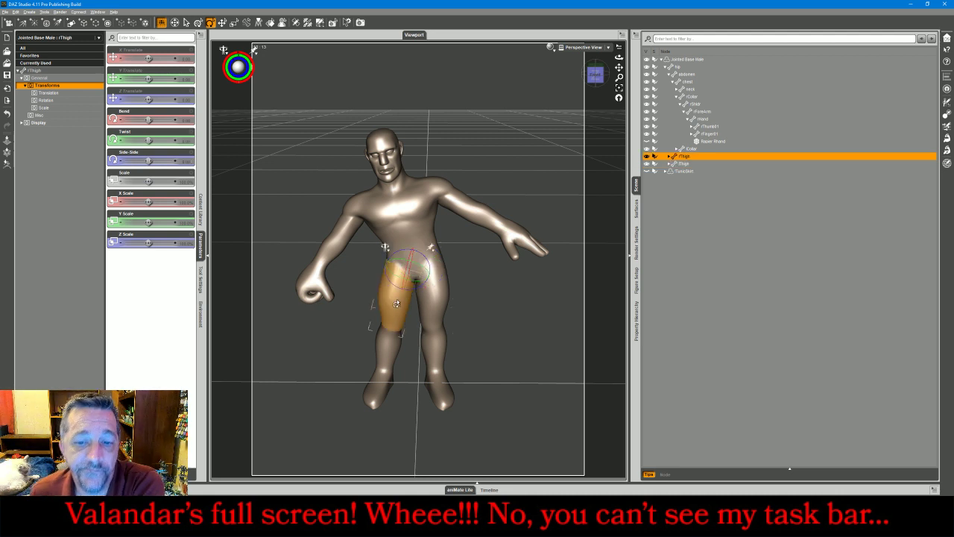
{"action": "mouse_move", "coordinate": [402, 293]}
{"action": "left_mouse_down"}
{"action": "mouse_move", "coordinate": [376, 319]}
{"action": "mouse_move", "coordinate": [394, 327]}
{"action": "mouse_move", "coordinate": [394, 307]}
{"action": "left_mouse_up"}
Bend the right shin back at the knee and set the right foot's bend to about -24 degrees
{"action": "left_click", "coordinate": [394, 326]}
{"action": "left_click", "coordinate": [384, 375]}
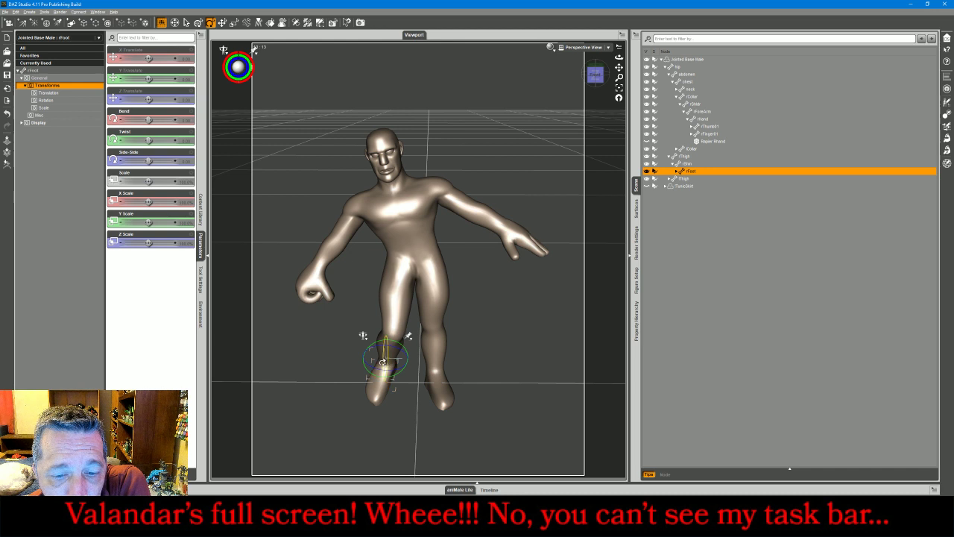
{"action": "left_click_drag", "start_coordinate": [385, 365], "coordinate": [383, 356]}
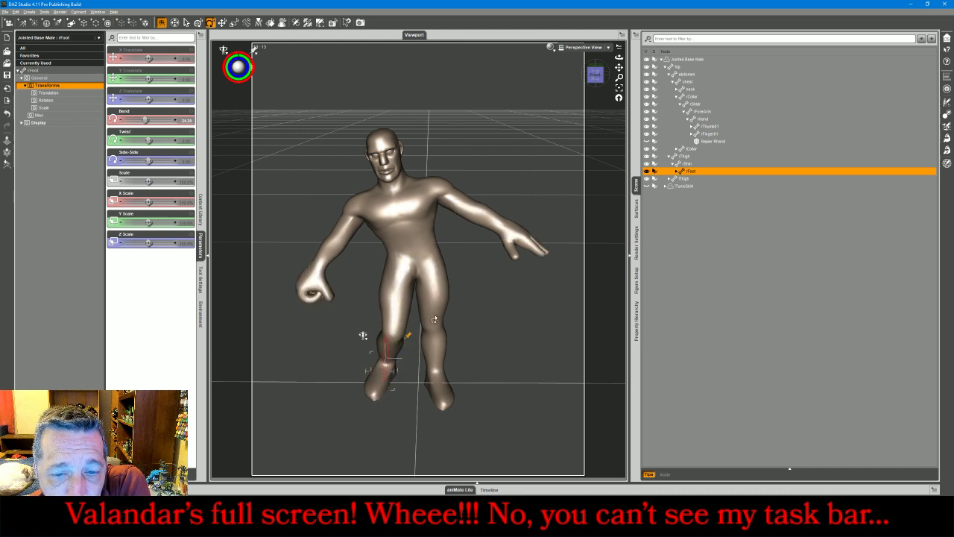
Refine the bend of the right thigh and right shin to bring the right foot down toward the floor
{"action": "left_click", "coordinate": [583, 47]}
{"action": "left_click", "coordinate": [571, 63]}
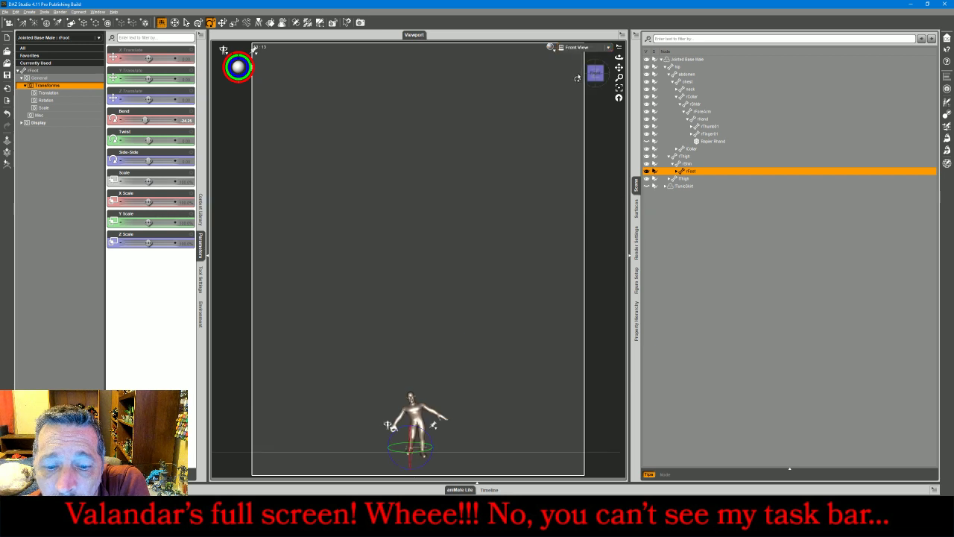
{"action": "left_click", "coordinate": [556, 157]}
{"action": "left_click", "coordinate": [618, 89]}
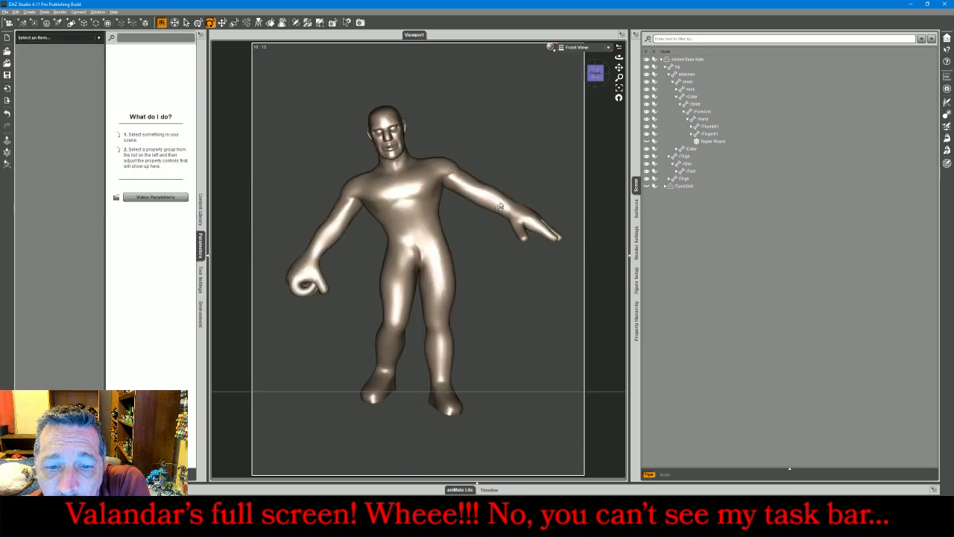
{"action": "left_click", "coordinate": [404, 288]}
{"action": "left_click_drag", "start_coordinate": [403, 276], "coordinate": [403, 328]}
{"action": "left_click", "coordinate": [393, 331]}
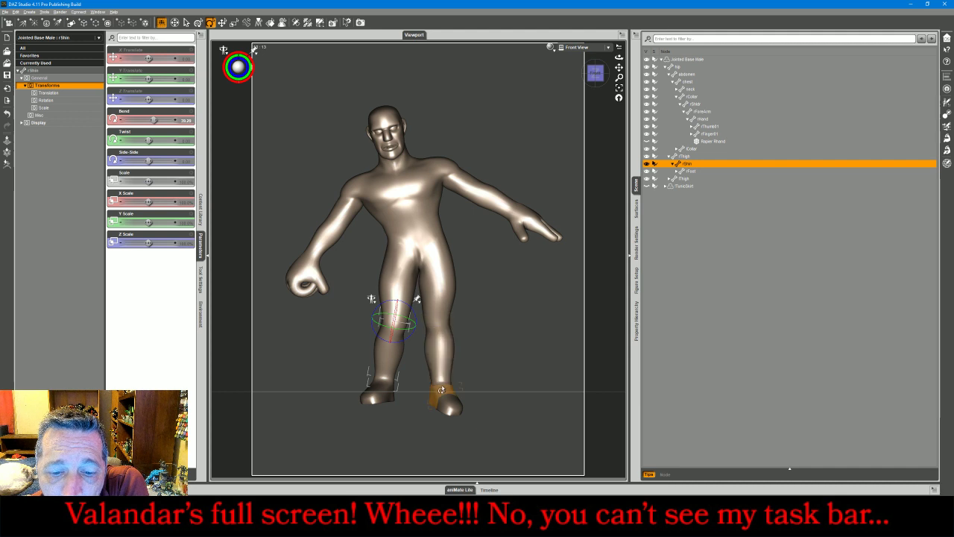
Rotate the left foot so its sole lies level, and swing the left thigh slightly forward
{"action": "left_click", "coordinate": [441, 387]}
{"action": "left_click_drag", "start_coordinate": [444, 376], "coordinate": [435, 364]}
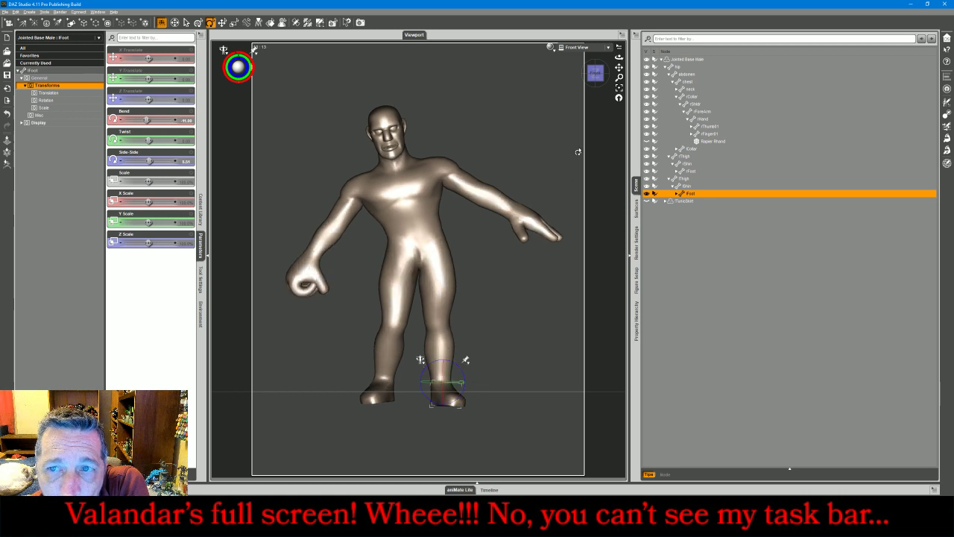
{"action": "left_click", "coordinate": [578, 47]}
{"action": "left_click", "coordinate": [580, 56]}
{"action": "left_click_drag", "start_coordinate": [595, 74], "coordinate": [531, 72]}
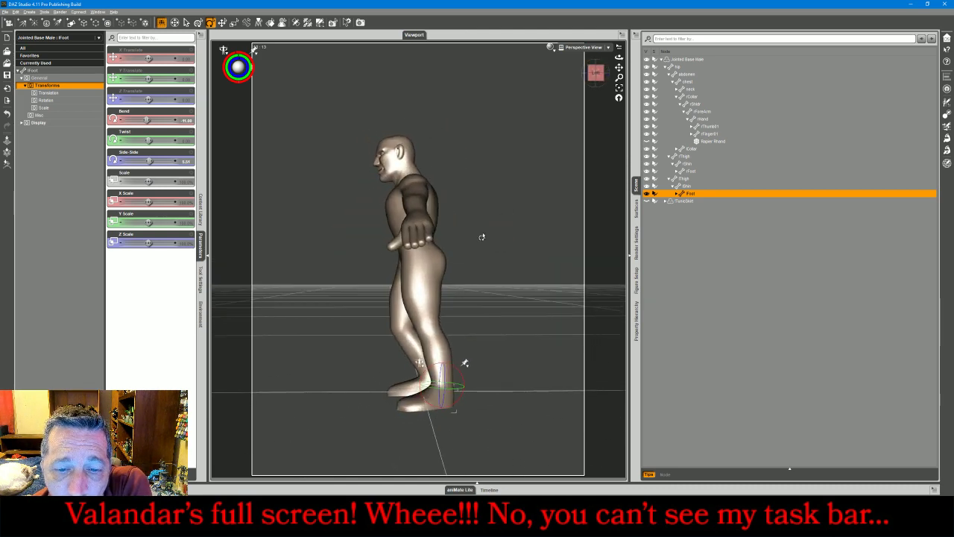
{"action": "left_click", "coordinate": [425, 294]}
{"action": "left_click_drag", "start_coordinate": [437, 285], "coordinate": [439, 282]}
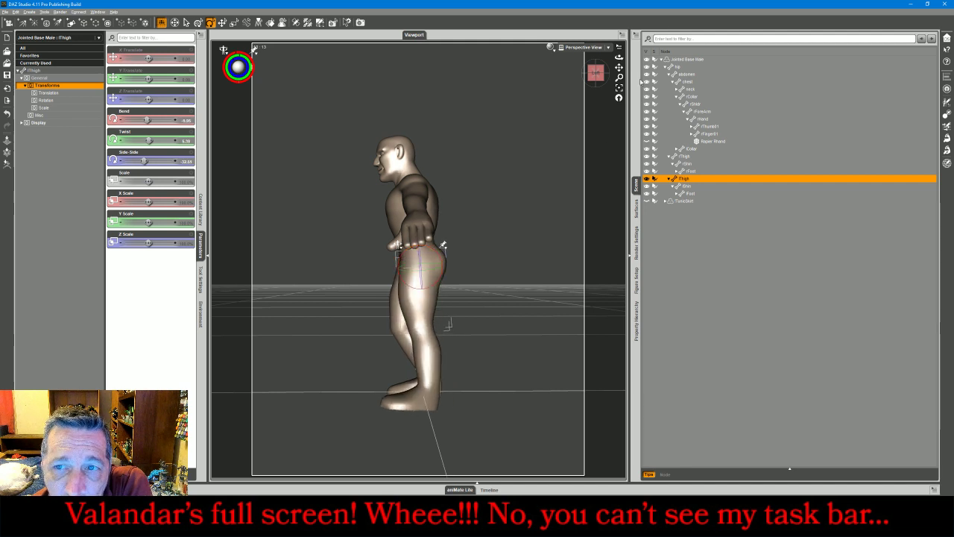
Tilt the hip further sideways so the torso leans more toward the figure's right
{"action": "left_click_drag", "start_coordinate": [598, 75], "coordinate": [606, 74]}
{"action": "left_click", "coordinate": [596, 72]}
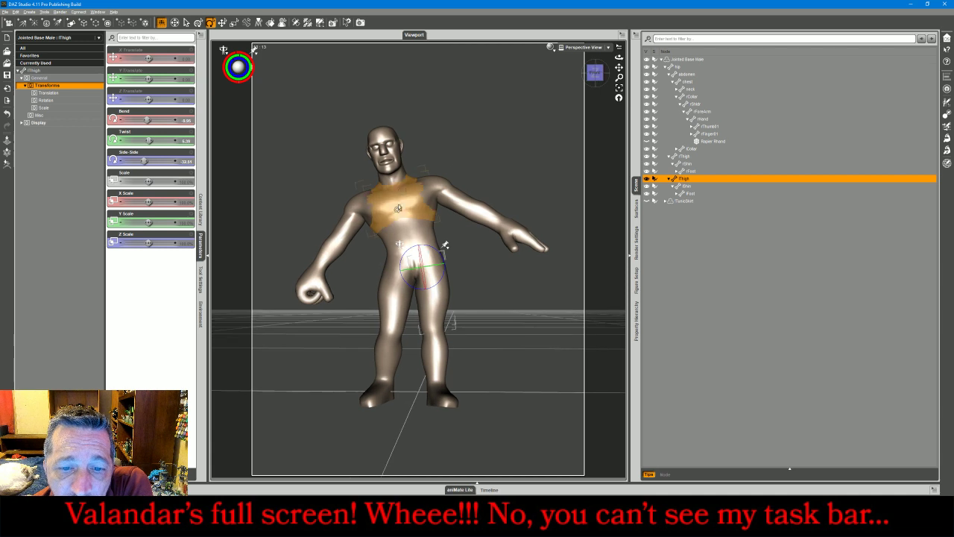
{"action": "left_click", "coordinate": [411, 260]}
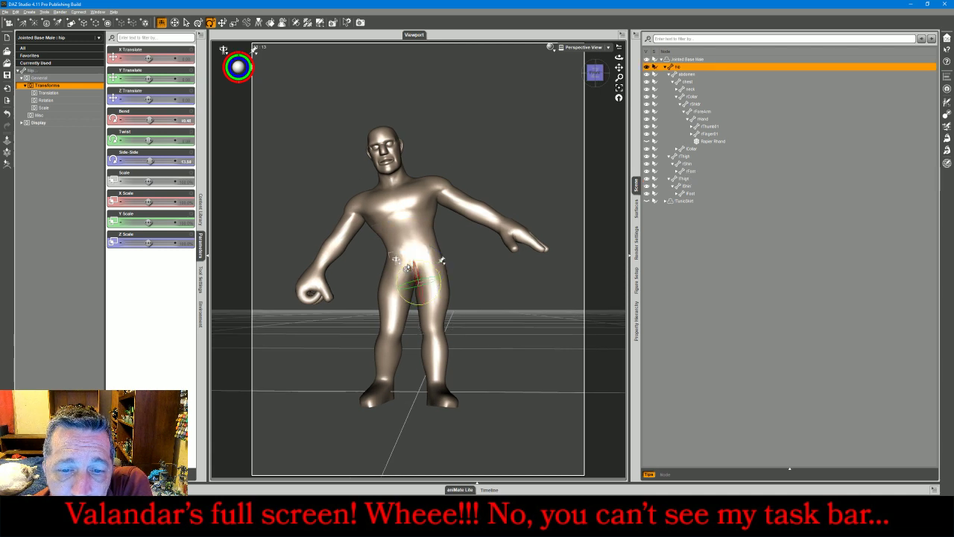
{"action": "left_click_drag", "start_coordinate": [406, 267], "coordinate": [415, 300]}
Rotate both thighs to bring the legs back under the tilted hip, and move the figure to the floor
{"action": "left_click", "coordinate": [443, 288]}
{"action": "left_click", "coordinate": [403, 298]}
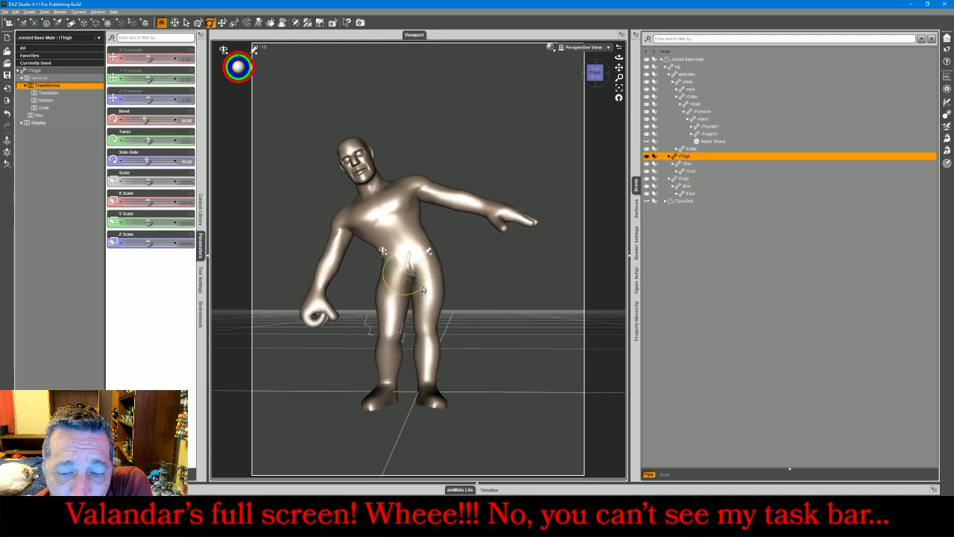
{"action": "key", "text": "ctrl+d"}
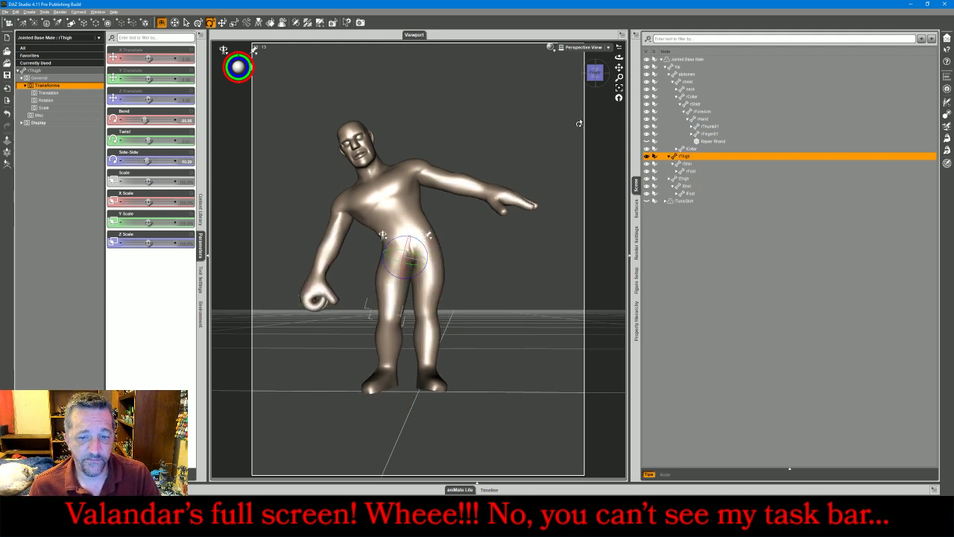
Adjust the left foot's bend, twist and side-to-side rotation so it plants on the floor
{"action": "mouse_move", "coordinate": [595, 73]}
{"action": "left_mouse_down"}
{"action": "mouse_move", "coordinate": [566, 70]}
{"action": "mouse_move", "coordinate": [596, 75]}
{"action": "left_mouse_up"}
{"action": "left_click", "coordinate": [412, 382]}
{"action": "left_click", "coordinate": [427, 378]}
{"action": "left_click_drag", "start_coordinate": [412, 355], "coordinate": [432, 335]}
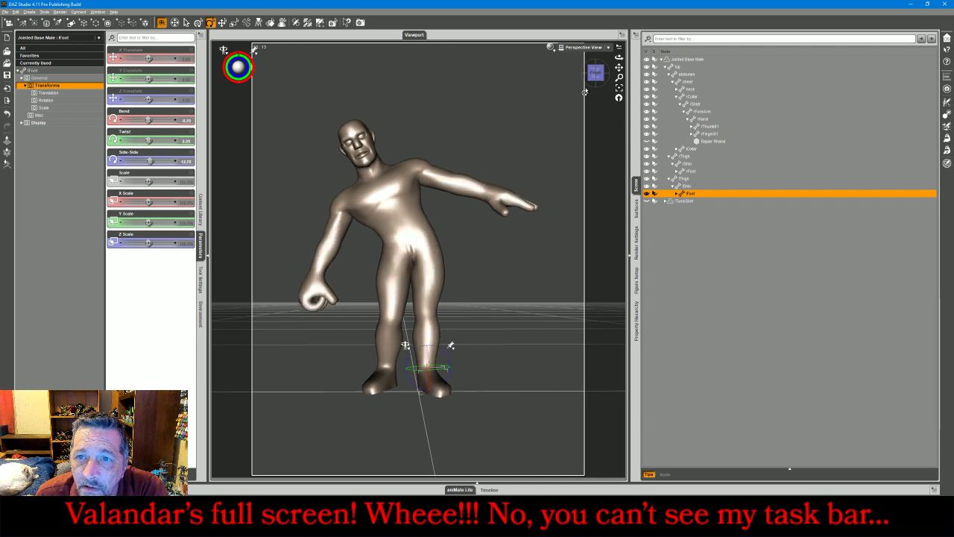
Turn the right leg outward at the thigh, bend the shin, and bend the right foot back toward the floor
{"action": "left_click", "coordinate": [584, 47]}
{"action": "left_click", "coordinate": [578, 59]}
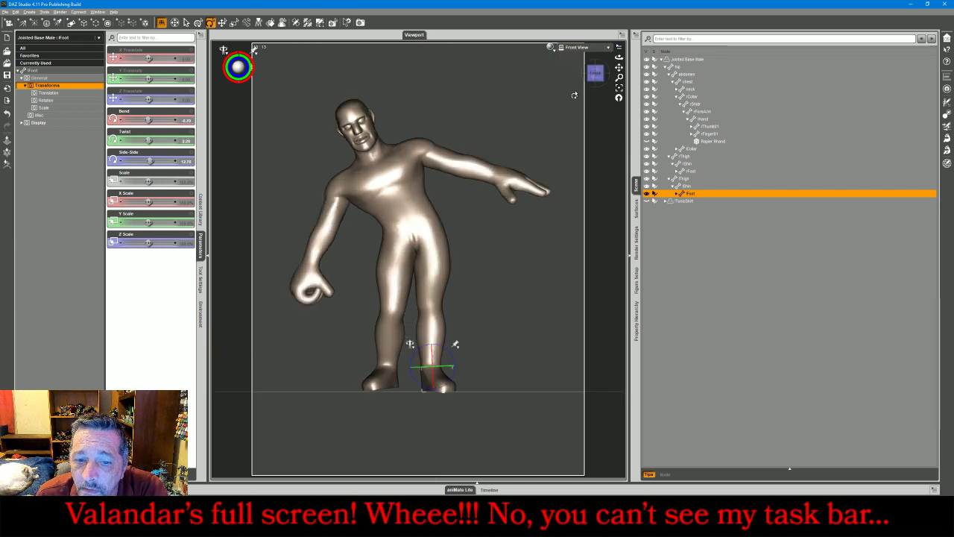
{"action": "left_click", "coordinate": [395, 281]}
{"action": "left_click_drag", "start_coordinate": [400, 253], "coordinate": [379, 361]}
{"action": "left_click", "coordinate": [377, 333]}
{"action": "left_click", "coordinate": [383, 372]}
{"action": "left_click", "coordinate": [575, 47]}
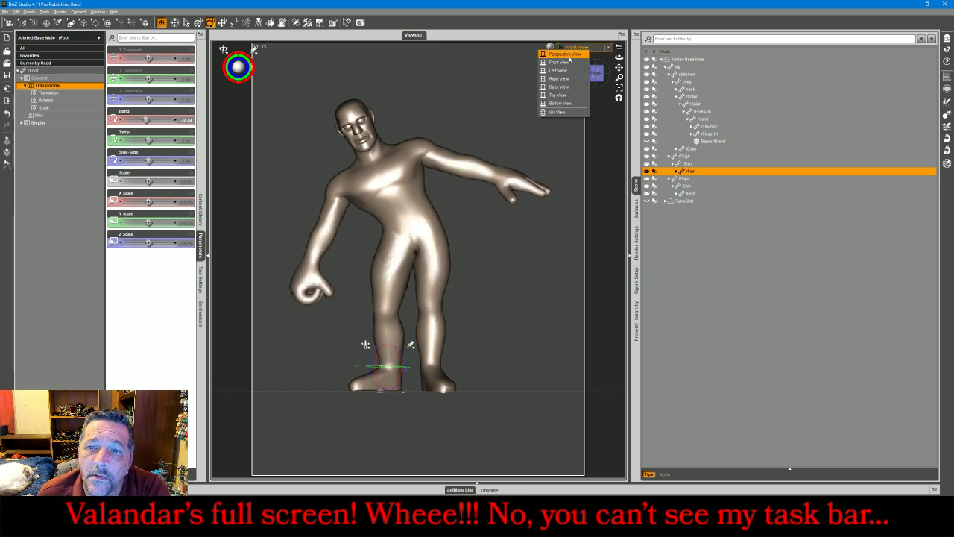
{"action": "left_click", "coordinate": [570, 53]}
{"action": "left_click", "coordinate": [591, 72]}
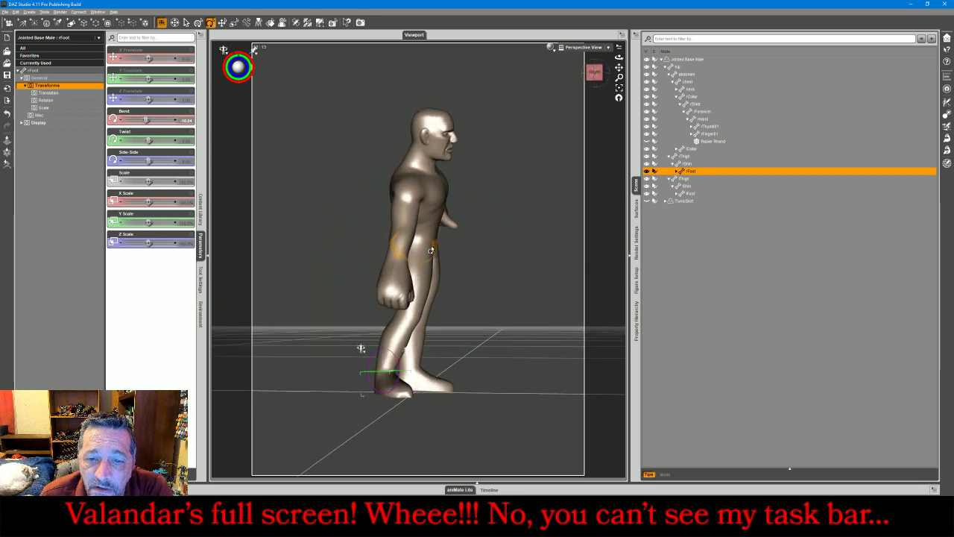
{"action": "left_click", "coordinate": [255, 50]}
{"action": "left_click", "coordinate": [255, 50]}
{"action": "left_click", "coordinate": [255, 50]}
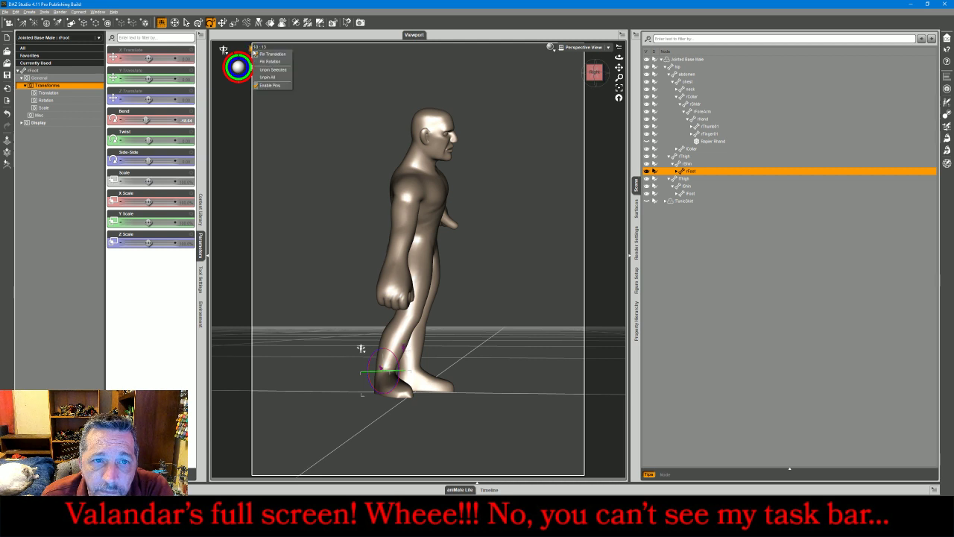
{"action": "left_click", "coordinate": [260, 61]}
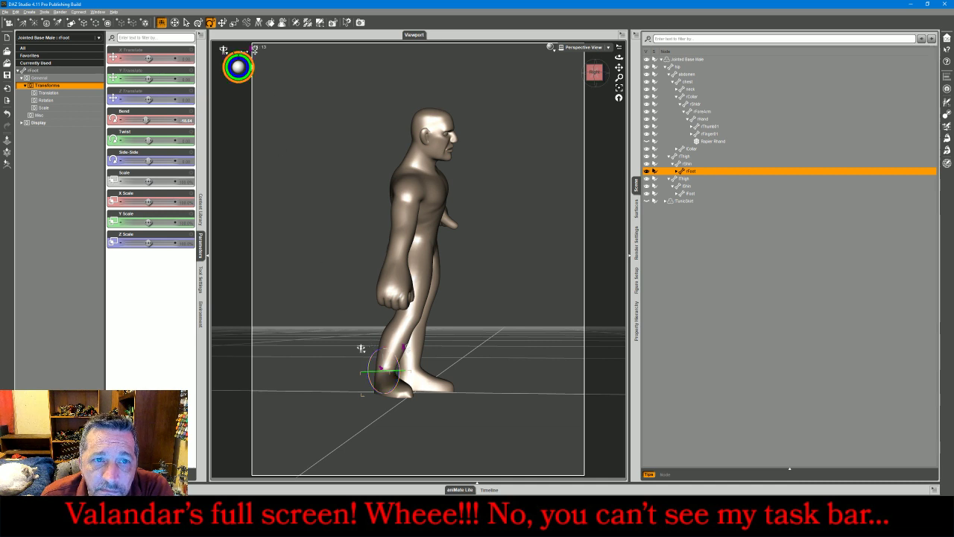
{"action": "left_click", "coordinate": [254, 49]}
{"action": "left_click", "coordinate": [270, 77]}
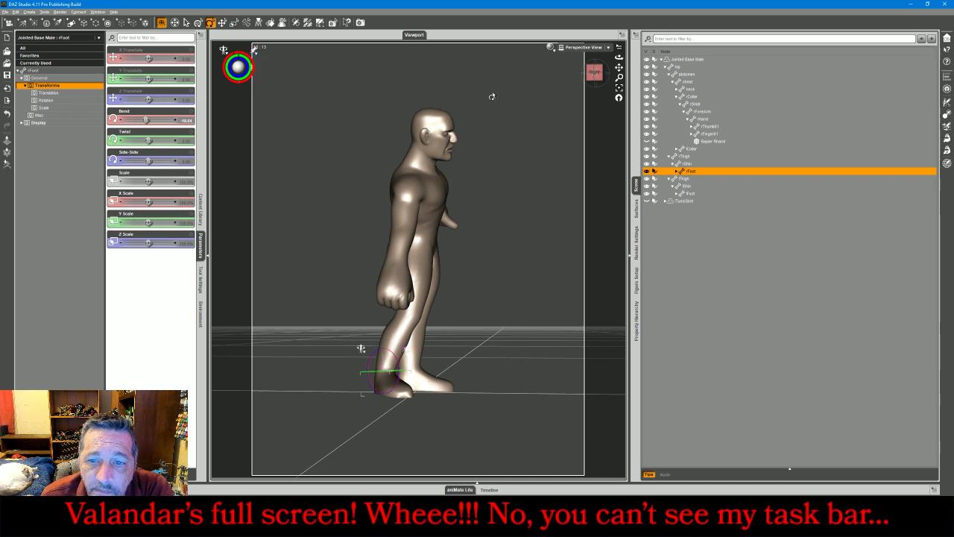
Pin both the translation and the rotation of the hip
{"action": "left_click", "coordinate": [678, 67]}
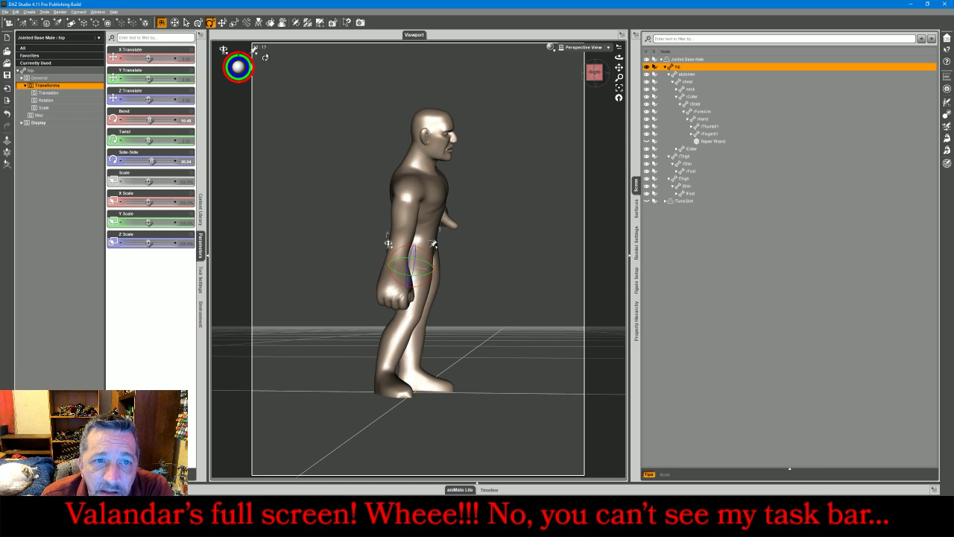
{"action": "left_click", "coordinate": [253, 54]}
{"action": "left_click", "coordinate": [265, 57]}
{"action": "left_click", "coordinate": [254, 55]}
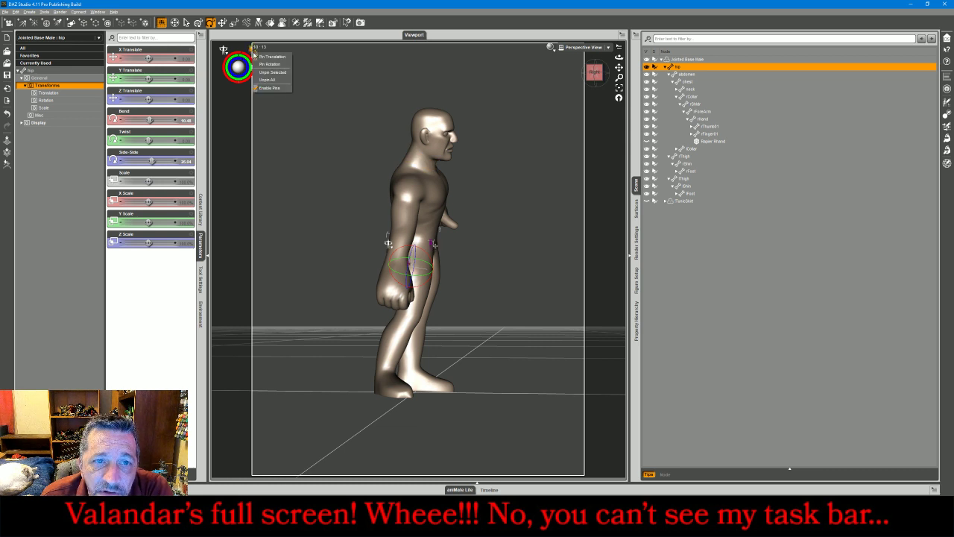
{"action": "left_click", "coordinate": [264, 64]}
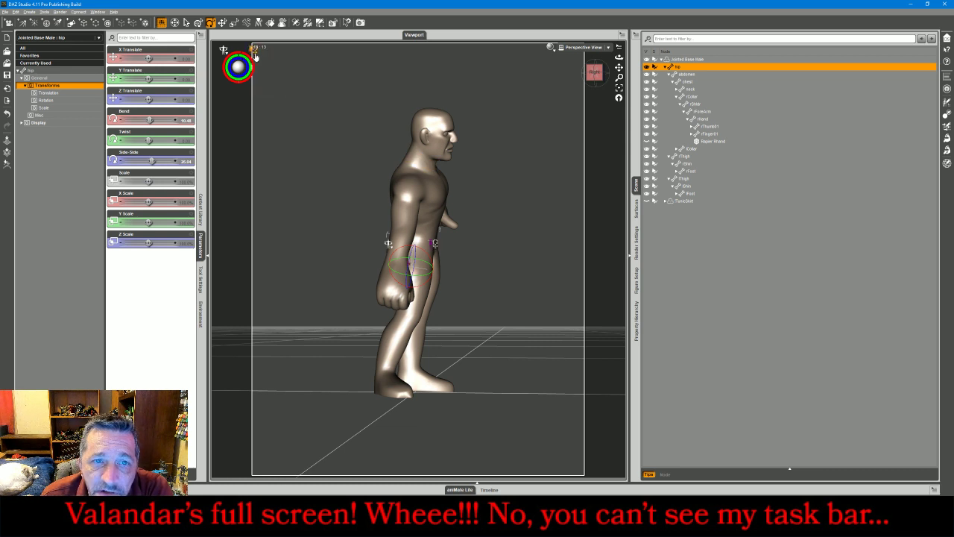
Translate the right foot forward and slightly inward while the hip is pinned, and unpin all nodes
{"action": "left_click", "coordinate": [683, 171]}
{"action": "left_click", "coordinate": [222, 23]}
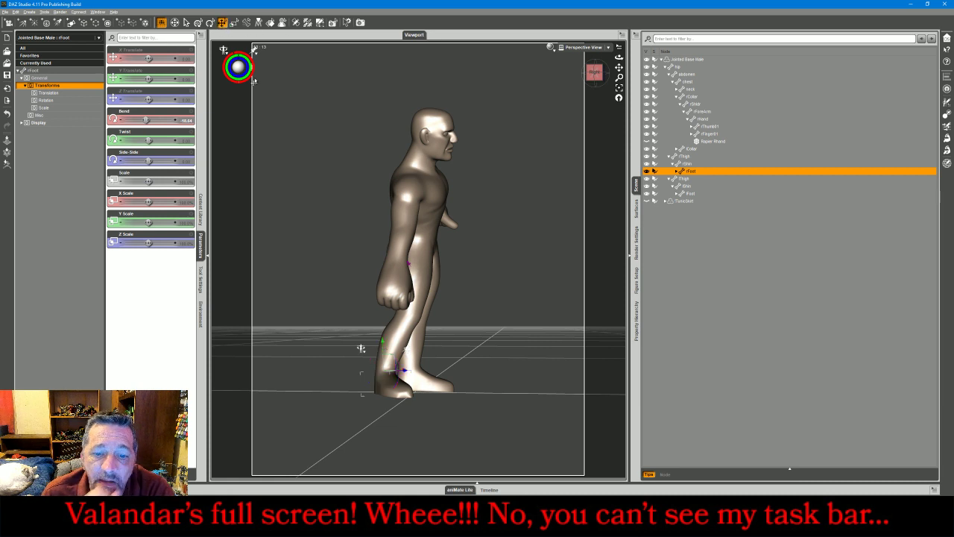
{"action": "left_click_drag", "start_coordinate": [593, 79], "coordinate": [587, 113]}
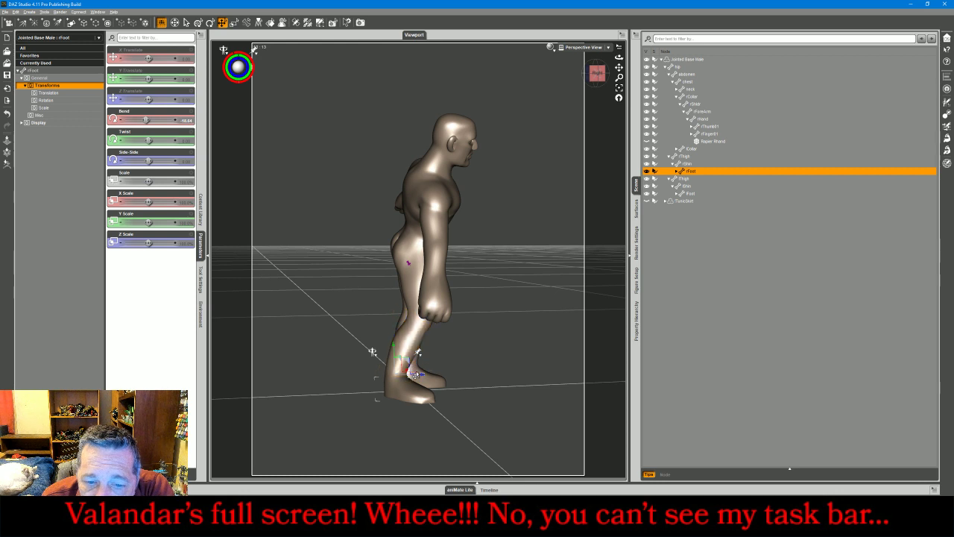
{"action": "left_click_drag", "start_coordinate": [597, 78], "coordinate": [551, 119]}
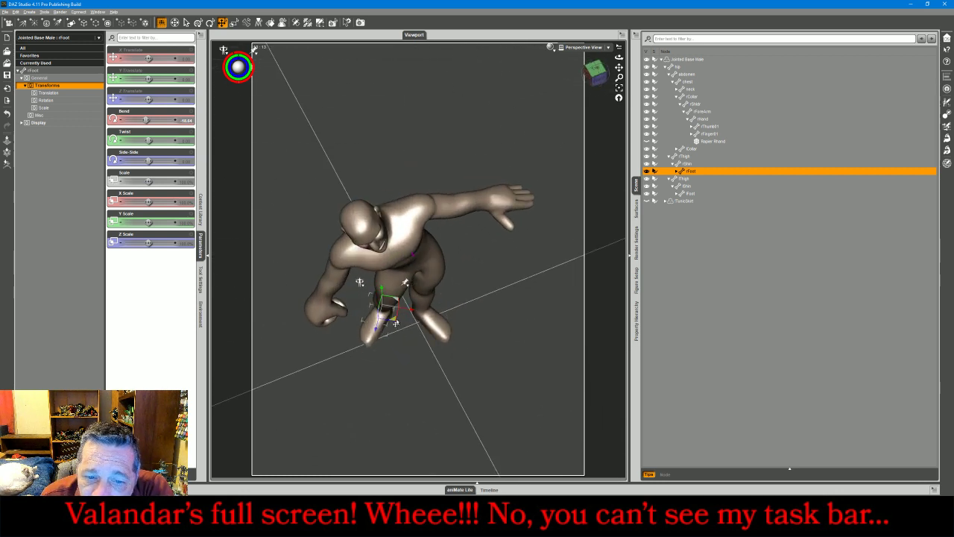
{"action": "left_click_drag", "start_coordinate": [393, 321], "coordinate": [400, 339]}
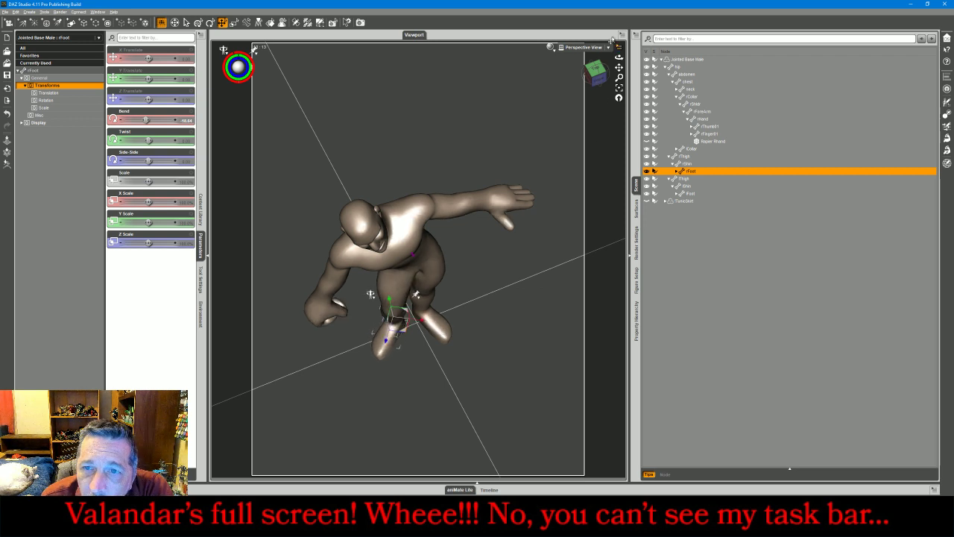
{"action": "left_click_drag", "start_coordinate": [597, 73], "coordinate": [626, 43]}
{"action": "left_click", "coordinate": [596, 79]}
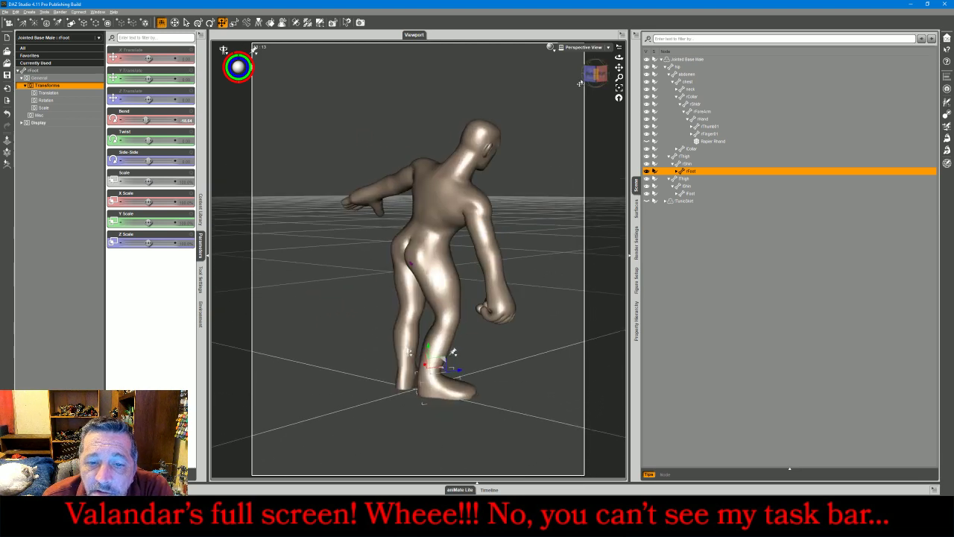
{"action": "left_click", "coordinate": [253, 48]}
{"action": "left_click", "coordinate": [277, 77]}
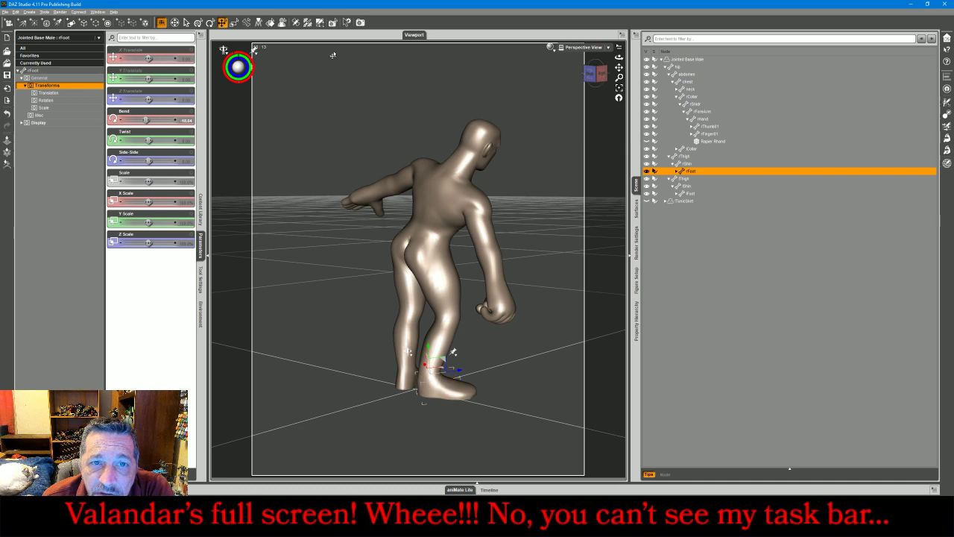
Rotate the right foot in side-to-side, bend and twist so its sole lies flat on the floor
{"action": "left_click", "coordinate": [208, 26]}
{"action": "left_click_drag", "start_coordinate": [429, 365], "coordinate": [426, 367]}
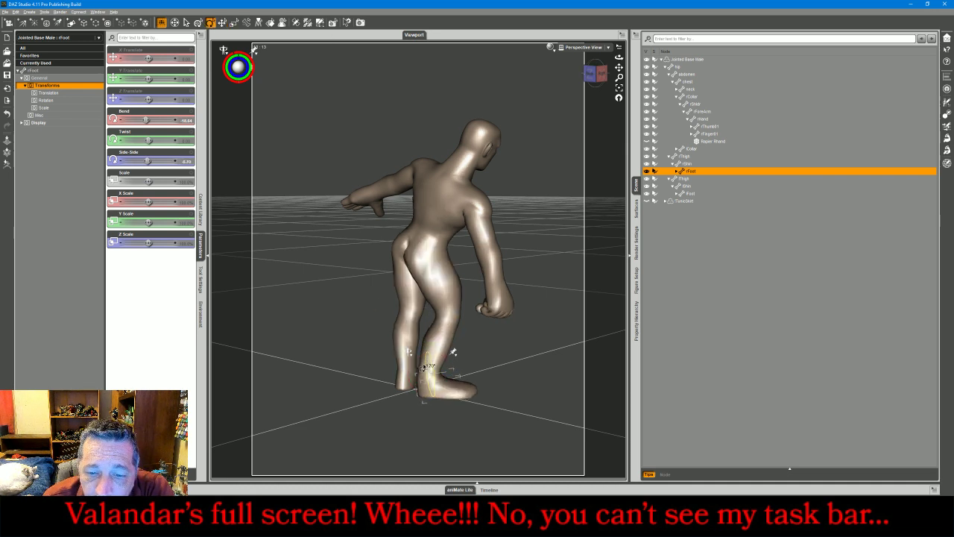
{"action": "left_click", "coordinate": [584, 47]}
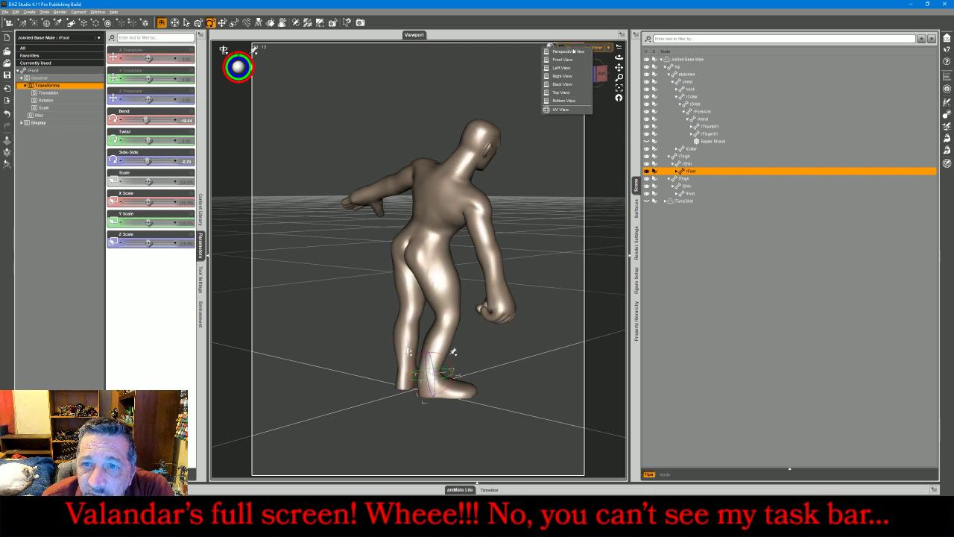
{"action": "left_click", "coordinate": [564, 60]}
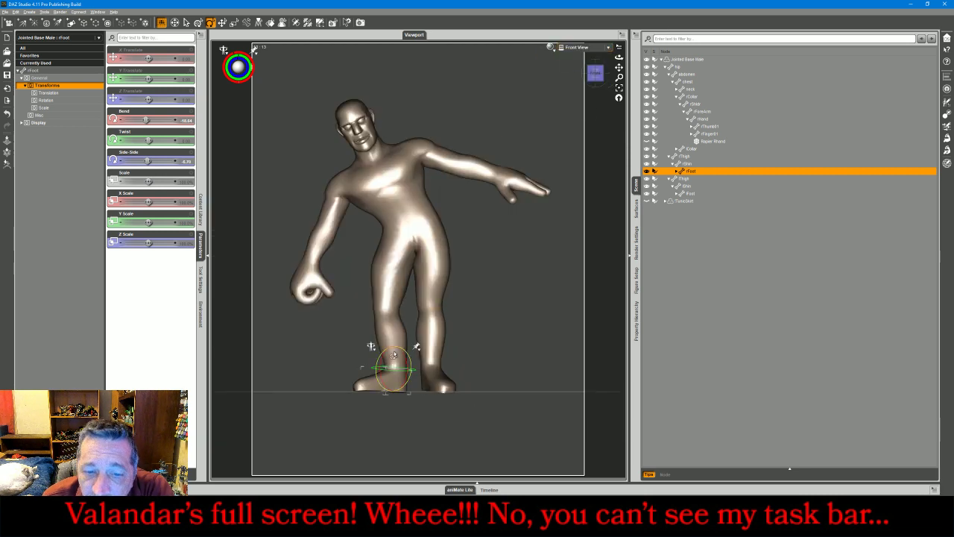
{"action": "left_click_drag", "start_coordinate": [408, 360], "coordinate": [383, 360]}
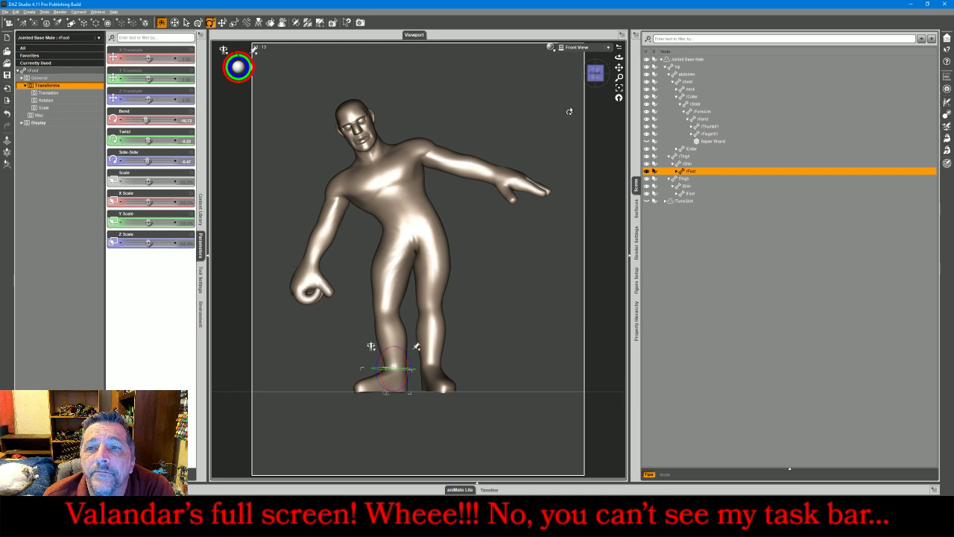
Rotate the abdomen and chest to bring the leaning torso upright over the hip
{"action": "left_click", "coordinate": [578, 47]}
{"action": "left_click", "coordinate": [576, 53]}
{"action": "left_click_drag", "start_coordinate": [619, 57], "coordinate": [551, 47]}
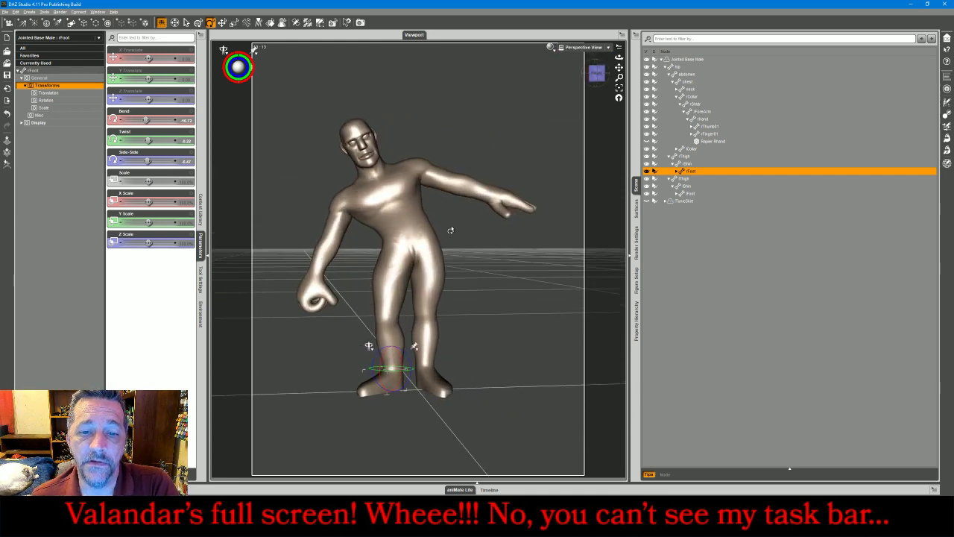
{"action": "left_click", "coordinate": [421, 227]}
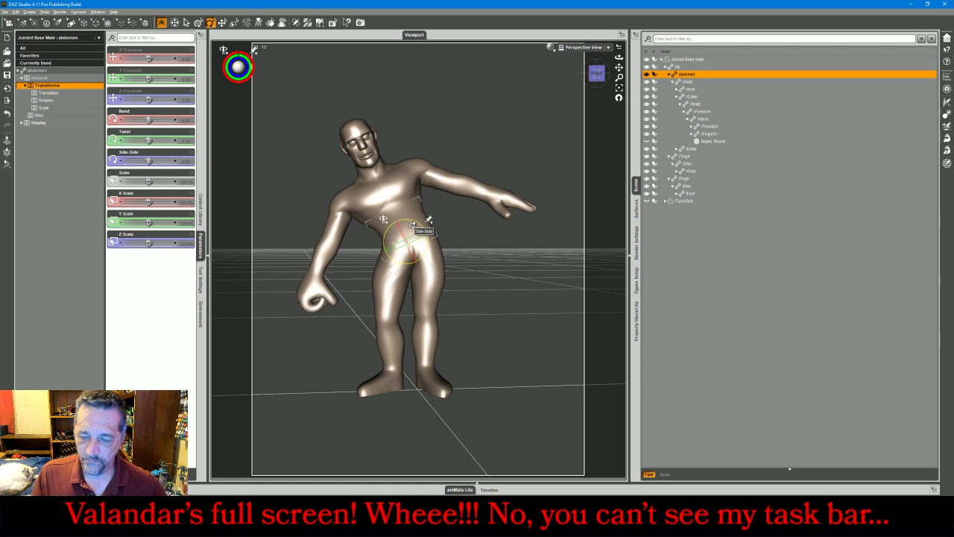
{"action": "mouse_move", "coordinate": [413, 224]}
{"action": "left_mouse_down"}
{"action": "mouse_move", "coordinate": [415, 247]}
{"action": "mouse_move", "coordinate": [423, 245]}
{"action": "mouse_move", "coordinate": [415, 203]}
{"action": "mouse_move", "coordinate": [416, 227]}
{"action": "left_mouse_up"}
{"action": "left_click", "coordinate": [412, 194]}
{"action": "mouse_move", "coordinate": [599, 77]}
{"action": "left_mouse_down"}
{"action": "mouse_move", "coordinate": [645, 83]}
{"action": "mouse_move", "coordinate": [601, 86]}
{"action": "mouse_move", "coordinate": [600, 73]}
{"action": "left_mouse_up"}
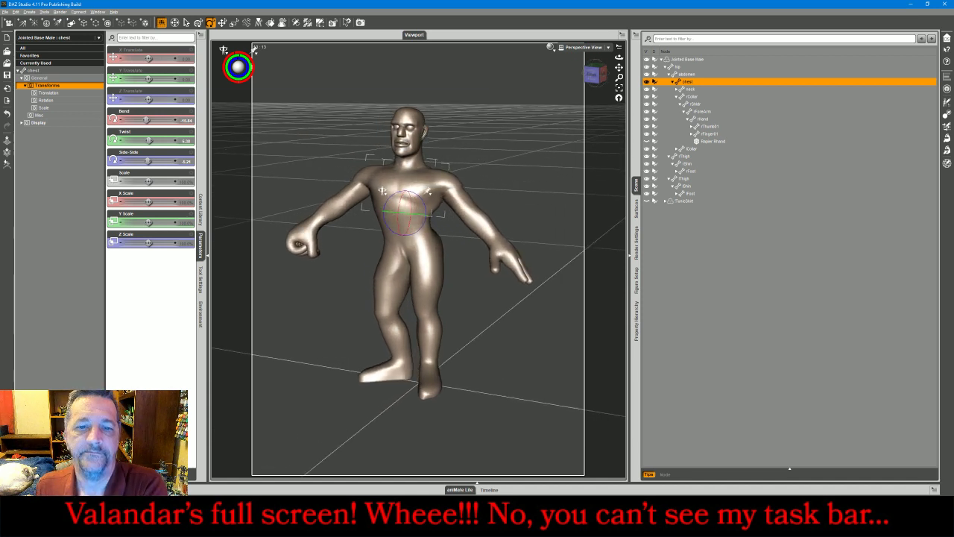
Rotate the left collar to lower the left shoulder and the right collar to raise the right arm
{"action": "left_click", "coordinate": [447, 179]}
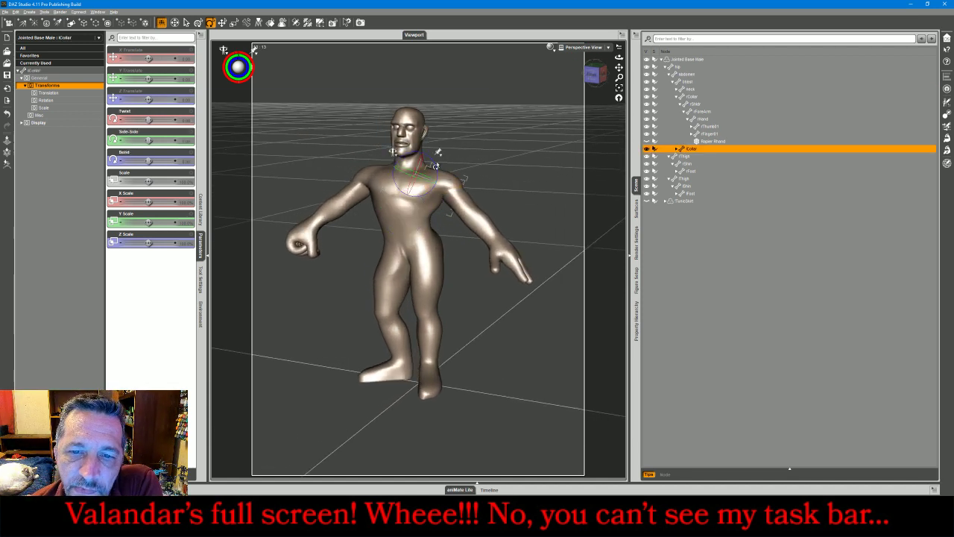
{"action": "left_click_drag", "start_coordinate": [435, 164], "coordinate": [407, 158]}
{"action": "left_click", "coordinate": [373, 172]}
Twist and rotate the right upper arm, and bend the right forearm up at the elbow
{"action": "left_click", "coordinate": [357, 188]}
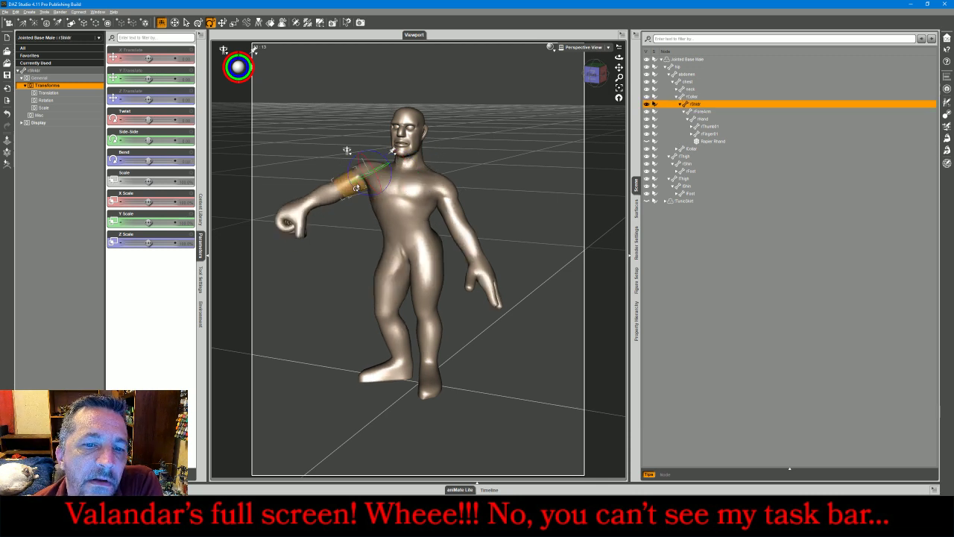
{"action": "left_click_drag", "start_coordinate": [365, 182], "coordinate": [317, 185]}
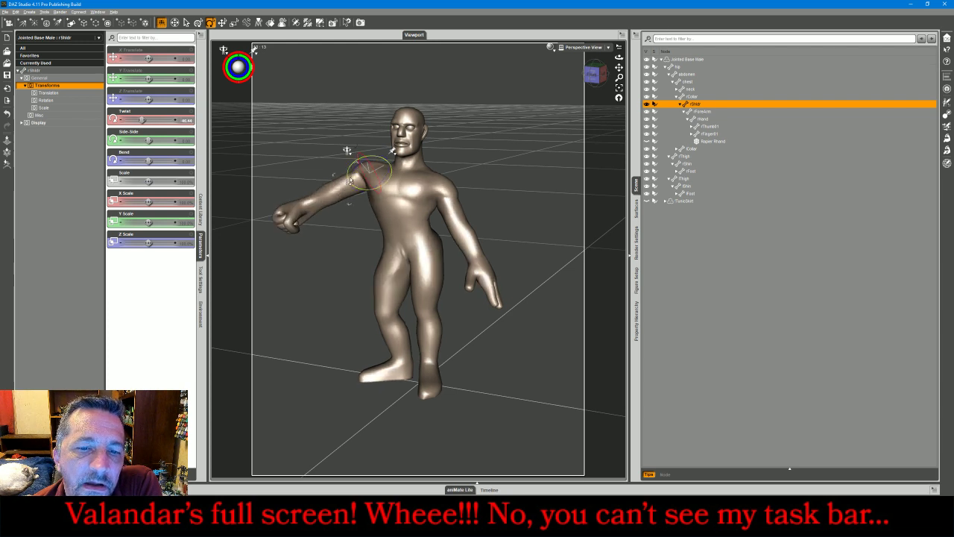
{"action": "left_click_drag", "start_coordinate": [381, 185], "coordinate": [382, 183]}
{"action": "left_click", "coordinate": [335, 207]}
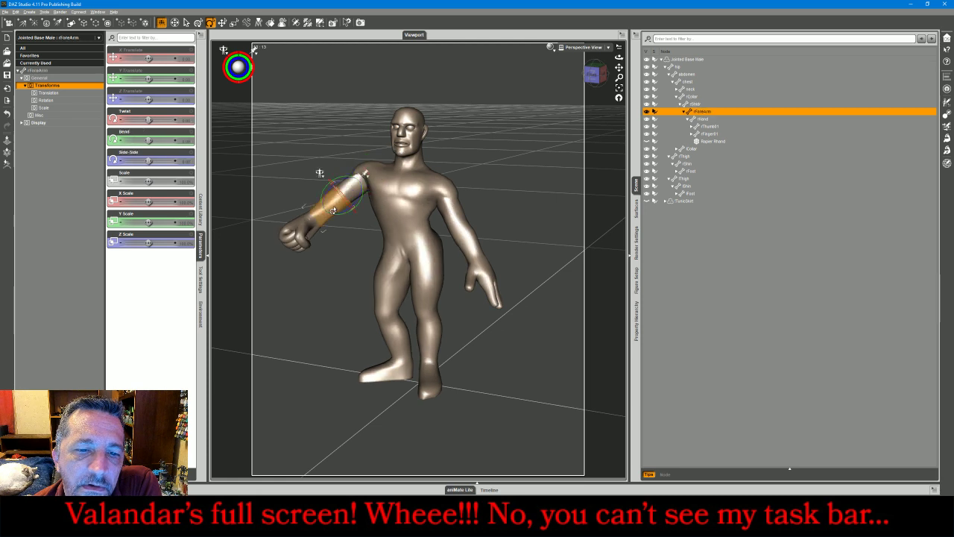
{"action": "left_click_drag", "start_coordinate": [322, 195], "coordinate": [291, 172]}
Rotate the right hand side-to-side and twist the right forearm so the fist can hold a sword upright
{"action": "left_click", "coordinate": [309, 158]}
{"action": "left_click", "coordinate": [593, 76]}
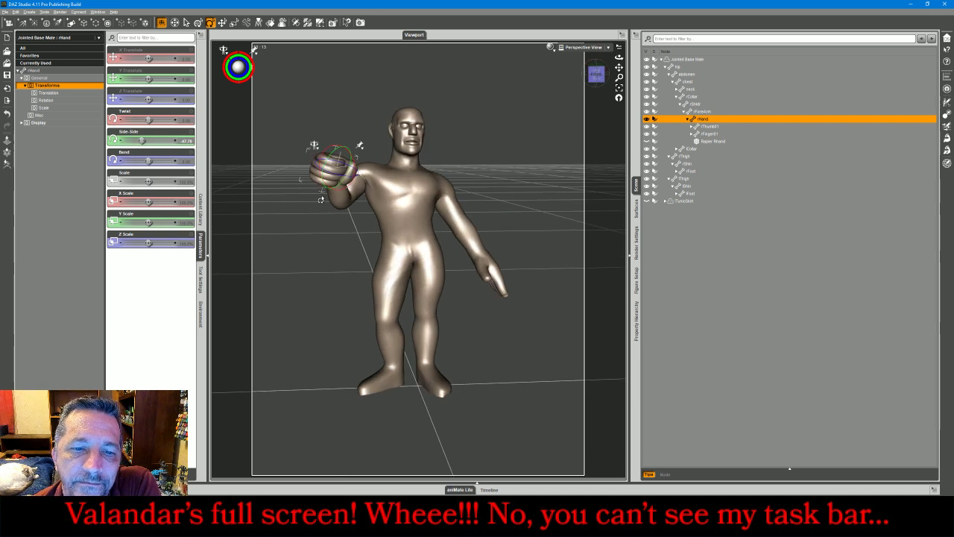
{"action": "left_click", "coordinate": [335, 200]}
{"action": "left_click_drag", "start_coordinate": [361, 205], "coordinate": [373, 197]}
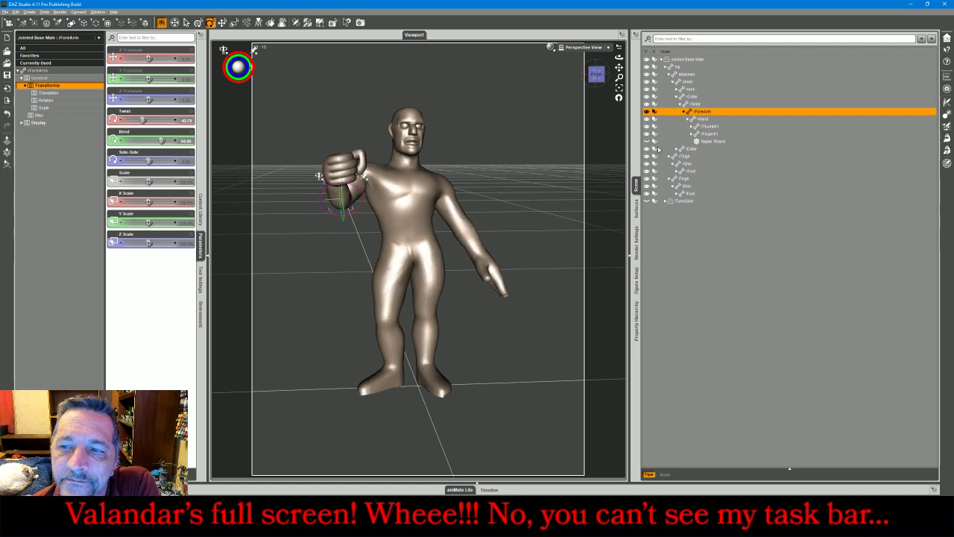
Show the hidden sword in the right hand and frame the whole armed figure
{"action": "left_click", "coordinate": [652, 140]}
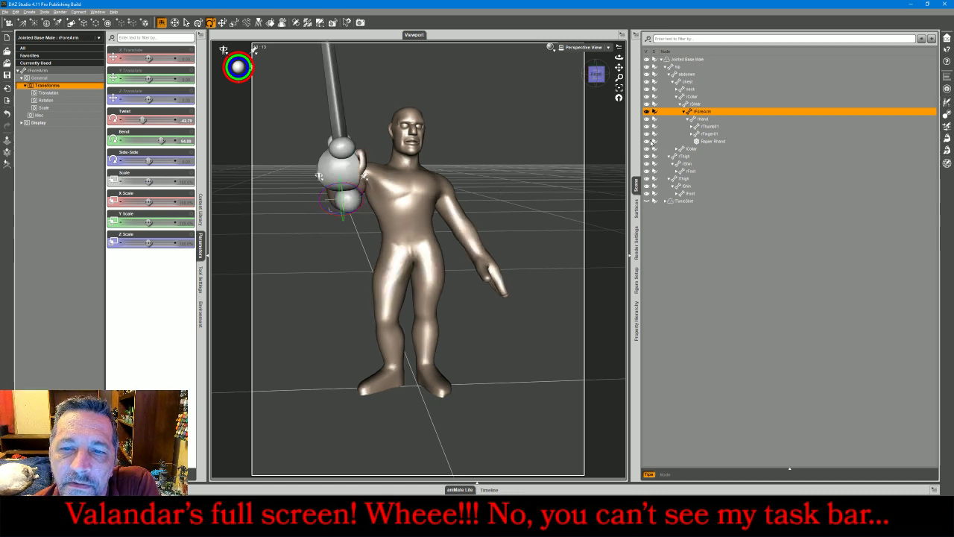
{"action": "left_click_drag", "start_coordinate": [593, 79], "coordinate": [576, 82]}
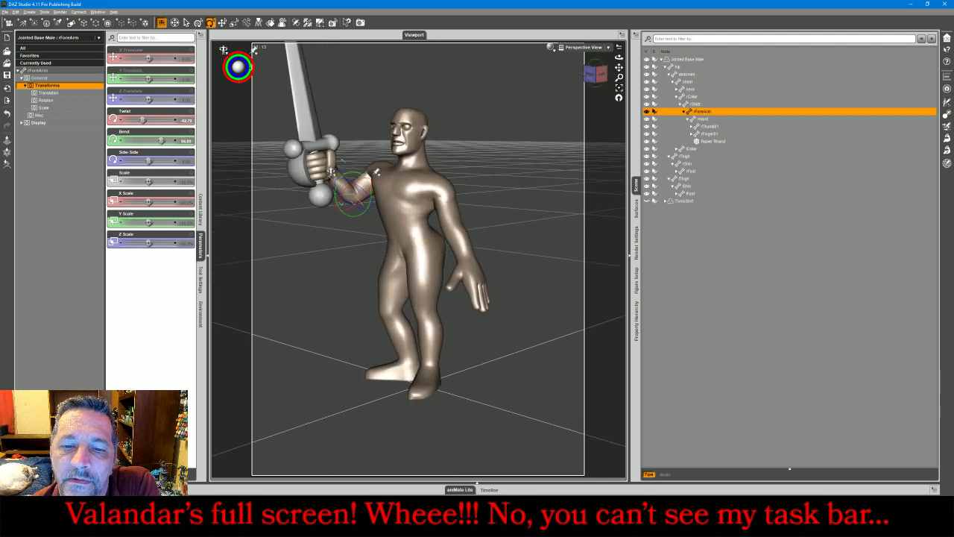
{"action": "left_click", "coordinate": [542, 137]}
{"action": "left_click", "coordinate": [617, 89]}
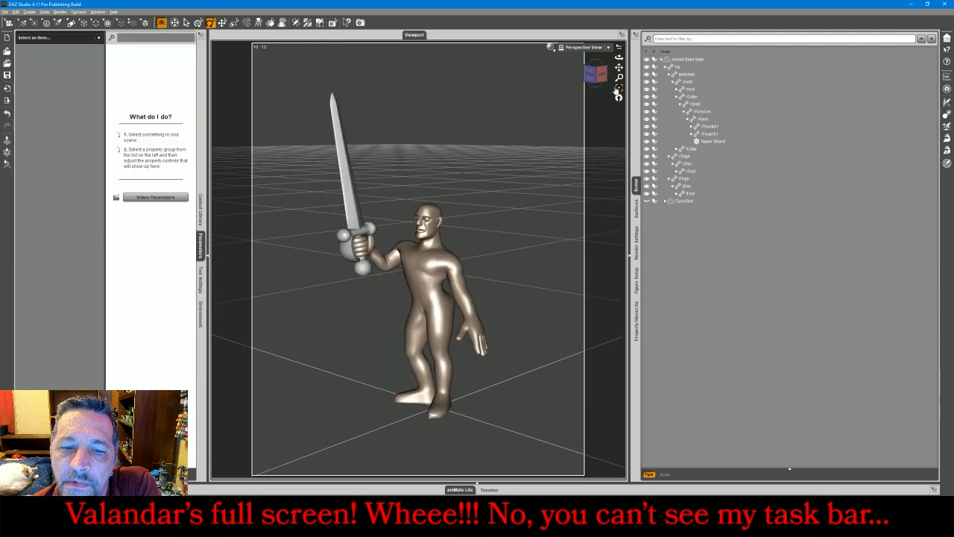
Rotate the left collar and upper arm, and bend the left forearm so the hand comes across to the waist
{"action": "mouse_move", "coordinate": [603, 76]}
{"action": "left_mouse_down"}
{"action": "mouse_move", "coordinate": [629, 70]}
{"action": "mouse_move", "coordinate": [608, 67]}
{"action": "mouse_move", "coordinate": [592, 82]}
{"action": "left_mouse_up"}
{"action": "left_click", "coordinate": [447, 261]}
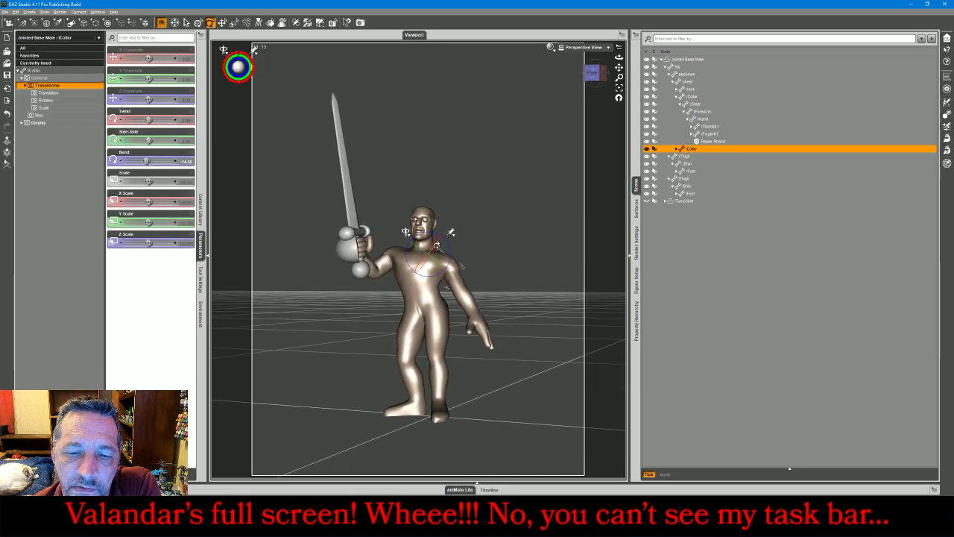
{"action": "left_click_drag", "start_coordinate": [434, 244], "coordinate": [471, 250]}
{"action": "left_click", "coordinate": [452, 284]}
{"action": "left_click", "coordinate": [480, 286]}
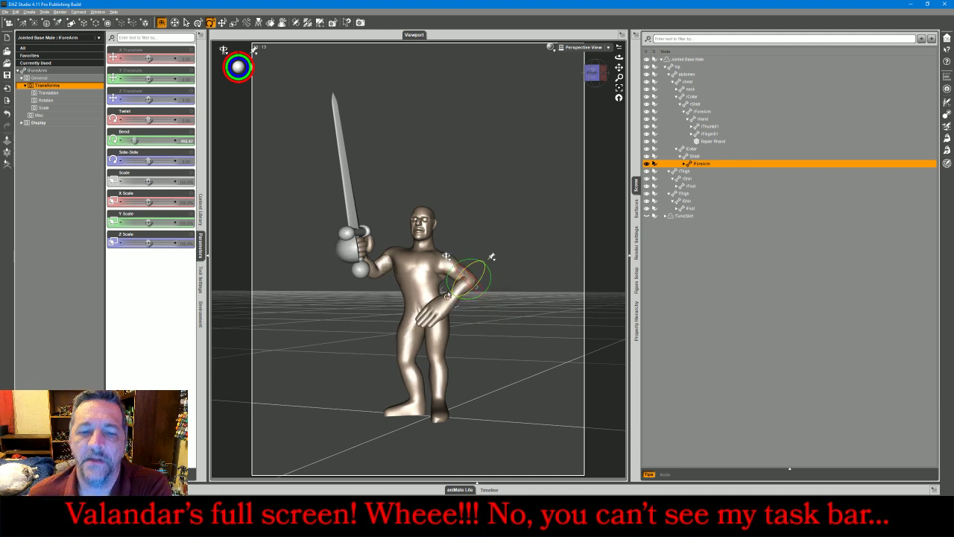
Select the left hand and expand its thumb and finger bones in the scene hierarchy
{"action": "left_click", "coordinate": [438, 309]}
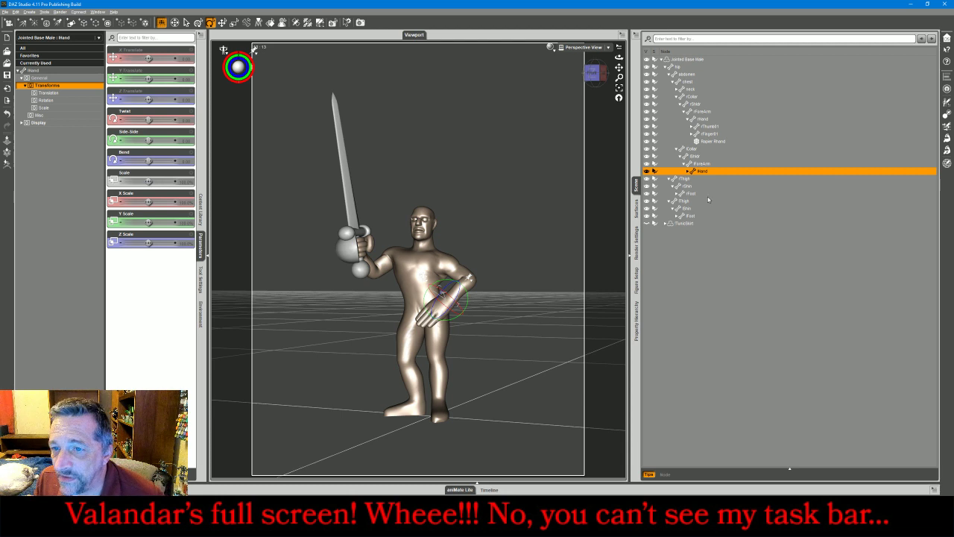
{"action": "left_click", "coordinate": [636, 36]}
{"action": "mouse_move", "coordinate": [655, 85]}
{"action": "left_click", "coordinate": [701, 100]}
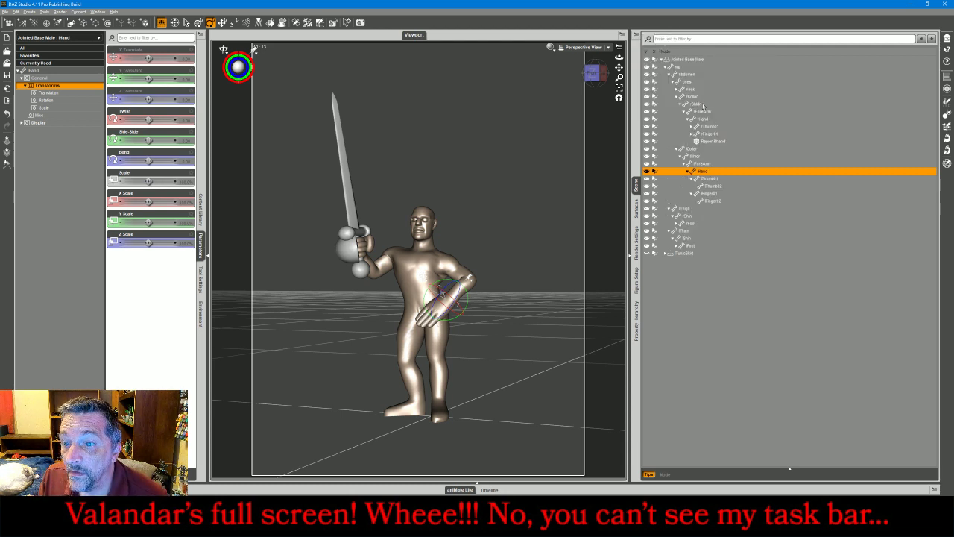
Select the left hand together with its thumb and finger bones and scale them all down slightly
{"action": "left_click", "coordinate": [704, 201], "text": "shift"}
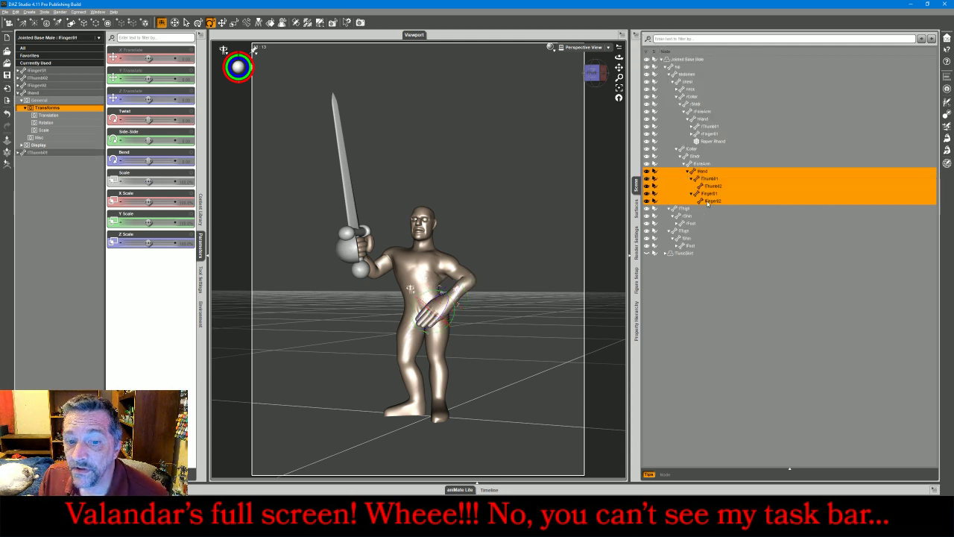
{"action": "left_click", "coordinate": [64, 49]}
{"action": "left_click_drag", "start_coordinate": [149, 181], "coordinate": [138, 181]}
{"action": "left_click_drag", "start_coordinate": [138, 181], "coordinate": [139, 181]}
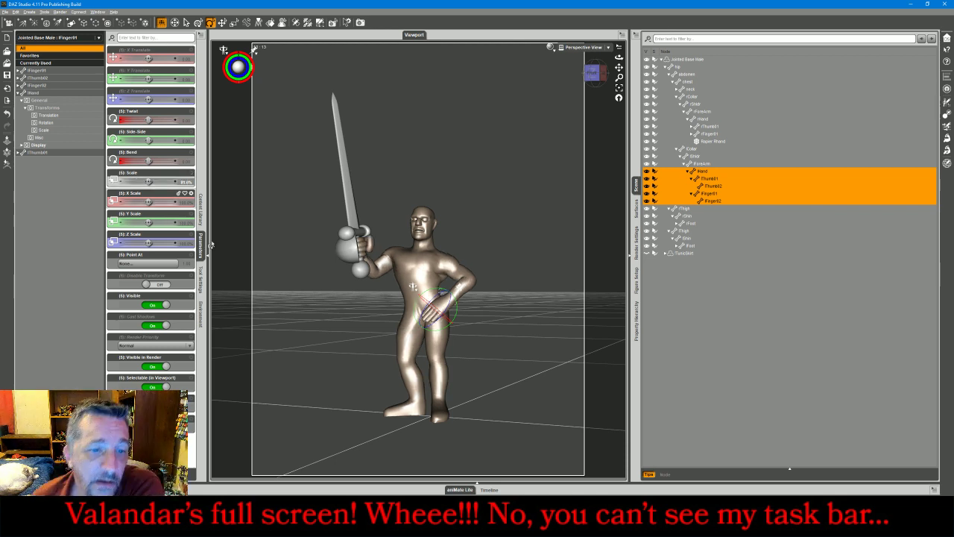
Apply the left fist pose preset from the miniature base's pose library to the left hand
{"action": "left_click", "coordinate": [201, 212]}
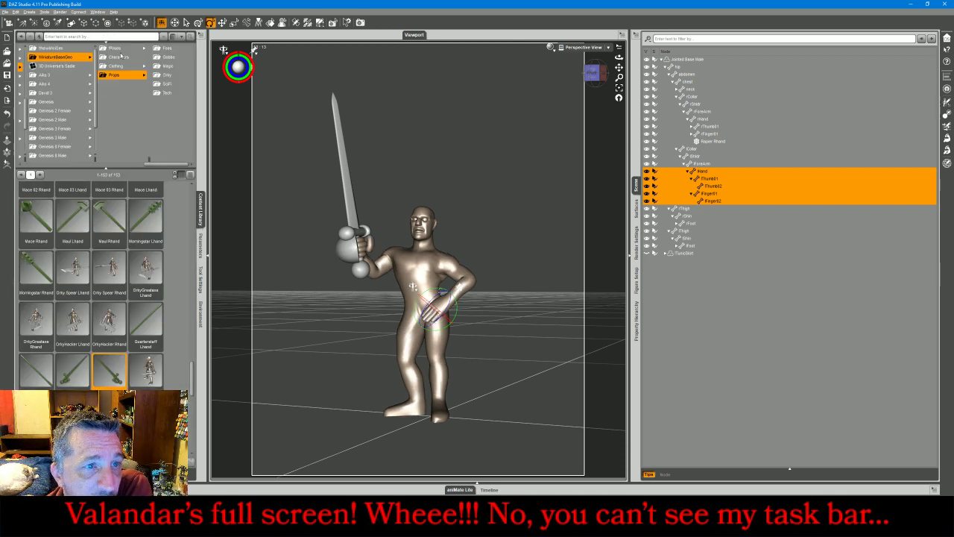
{"action": "left_click", "coordinate": [116, 48]}
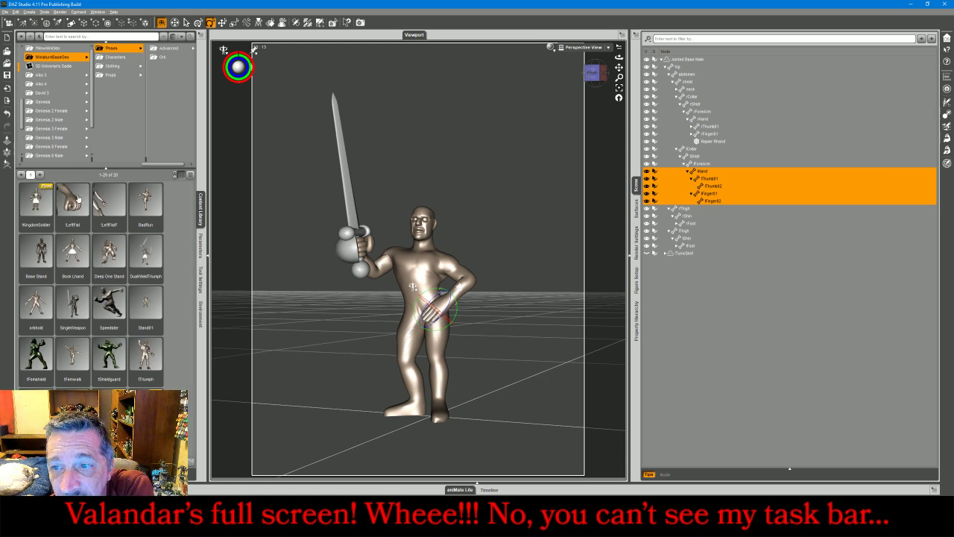
{"action": "double_click", "coordinate": [75, 201]}
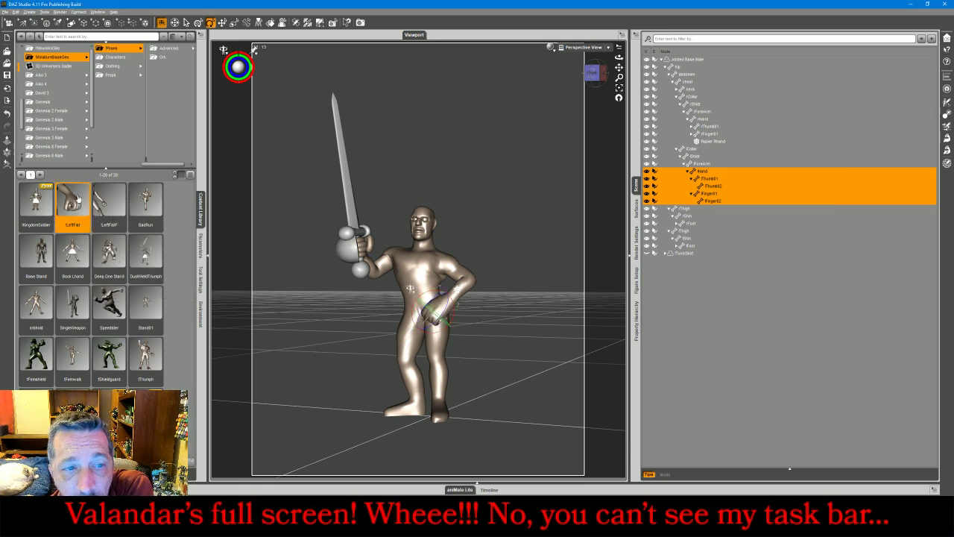
Reduce the overall scale of the fisted left hand and its finger bones again
{"action": "left_click", "coordinate": [200, 243]}
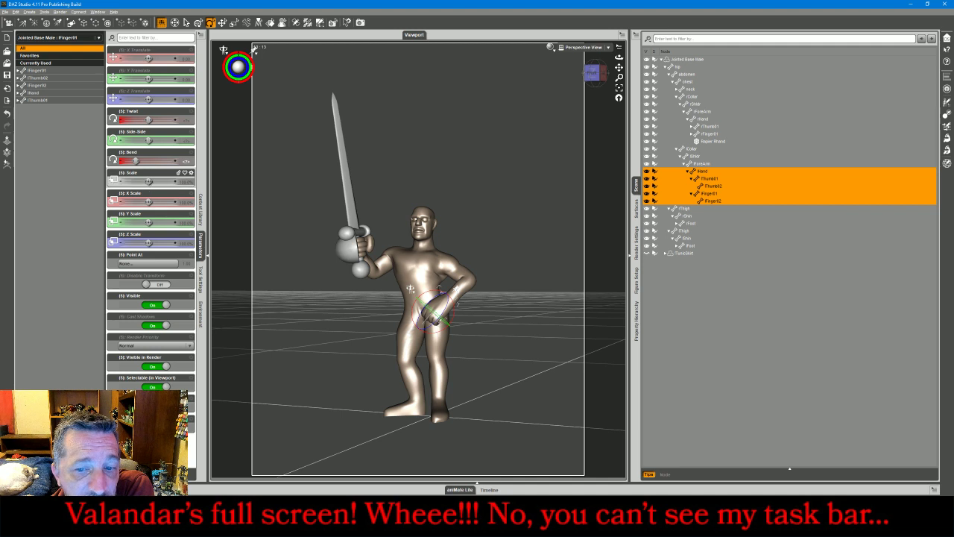
{"action": "left_click_drag", "start_coordinate": [410, 288], "coordinate": [414, 286]}
{"action": "left_click_drag", "start_coordinate": [138, 181], "coordinate": [141, 181]}
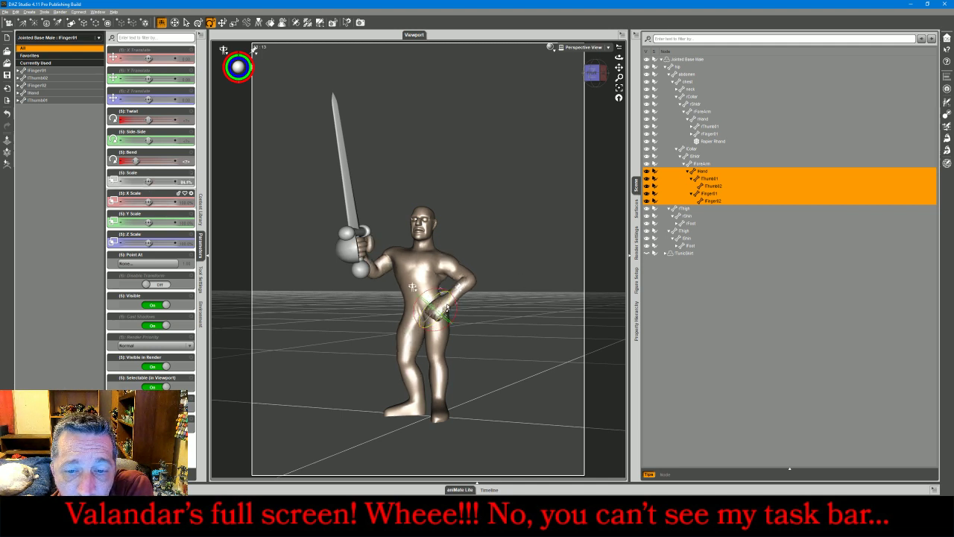
Curl the left finger base bone tighter to about -101 bend and rotate the left hand side-to-side toward the hip
{"action": "left_click", "coordinate": [716, 196]}
{"action": "left_click_drag", "start_coordinate": [136, 161], "coordinate": [129, 160]}
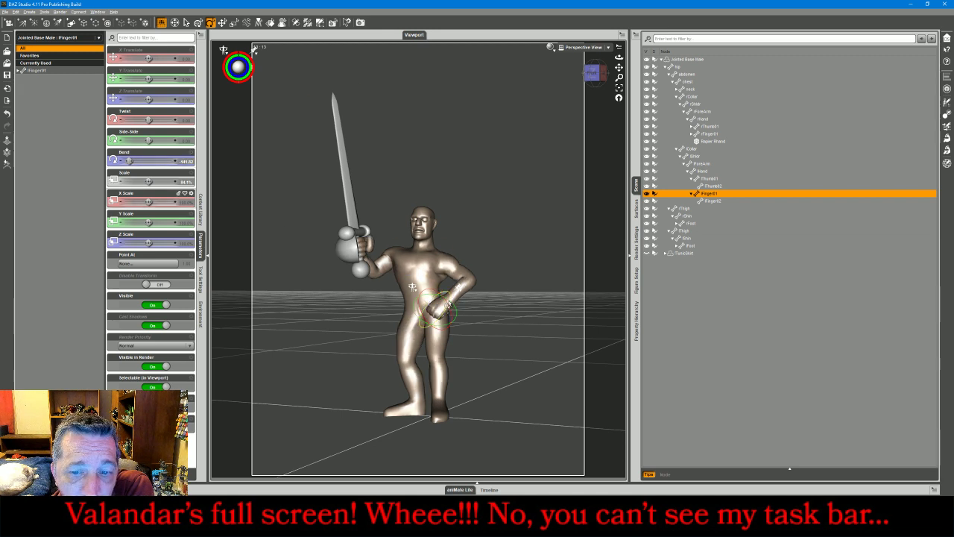
{"action": "left_click", "coordinate": [442, 307]}
{"action": "mouse_move", "coordinate": [469, 296]}
{"action": "left_mouse_down"}
{"action": "mouse_move", "coordinate": [466, 304]}
{"action": "mouse_move", "coordinate": [463, 295]}
{"action": "left_mouse_up"}
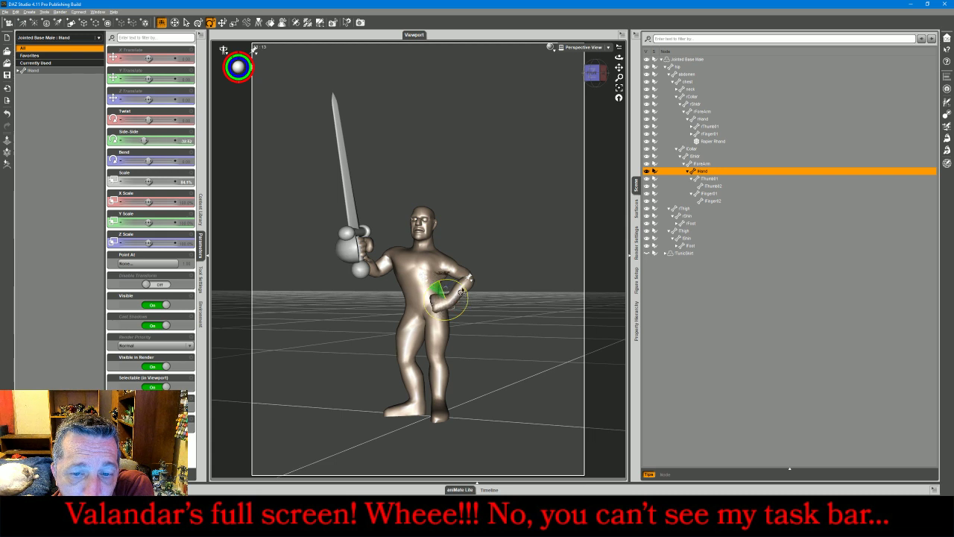
Rotate the left upper arm so the elbow swings outward, and nudge its X scale up very slightly
{"action": "left_click", "coordinate": [458, 275]}
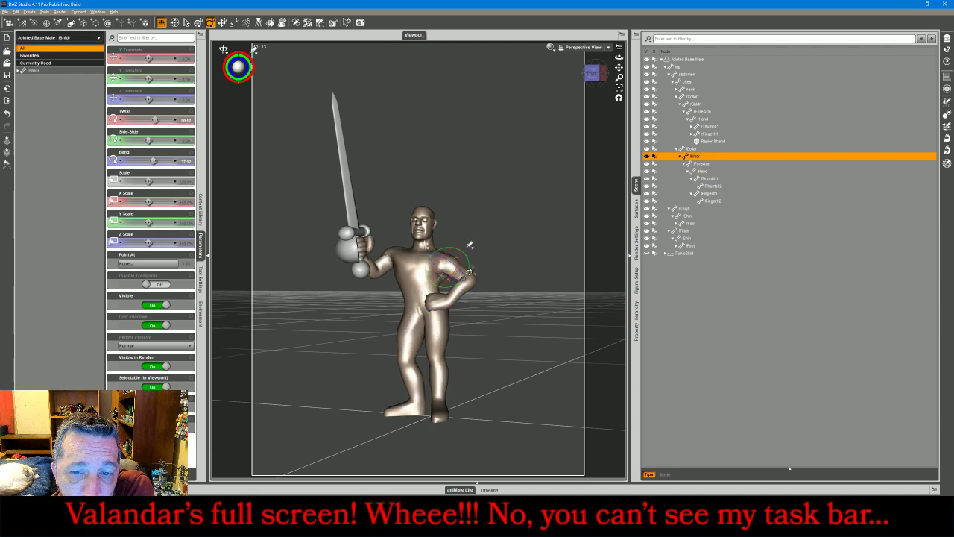
{"action": "left_click_drag", "start_coordinate": [470, 267], "coordinate": [470, 266]}
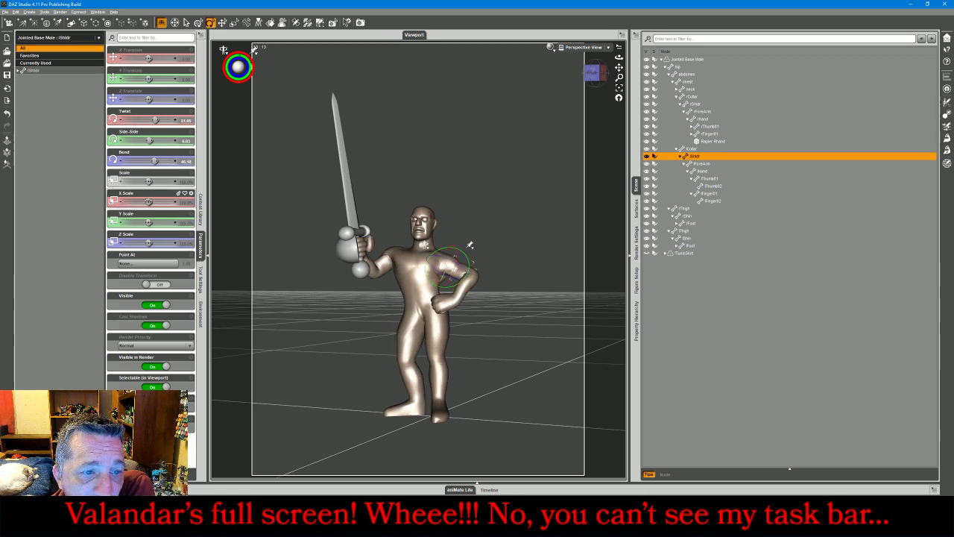
{"action": "left_click_drag", "start_coordinate": [148, 202], "coordinate": [152, 202]}
Twist the left collar to reposition the shoulder, checking the arm from the side and the front
{"action": "mouse_move", "coordinate": [590, 73]}
{"action": "left_mouse_down"}
{"action": "mouse_move", "coordinate": [610, 73]}
{"action": "mouse_move", "coordinate": [596, 84]}
{"action": "left_mouse_up"}
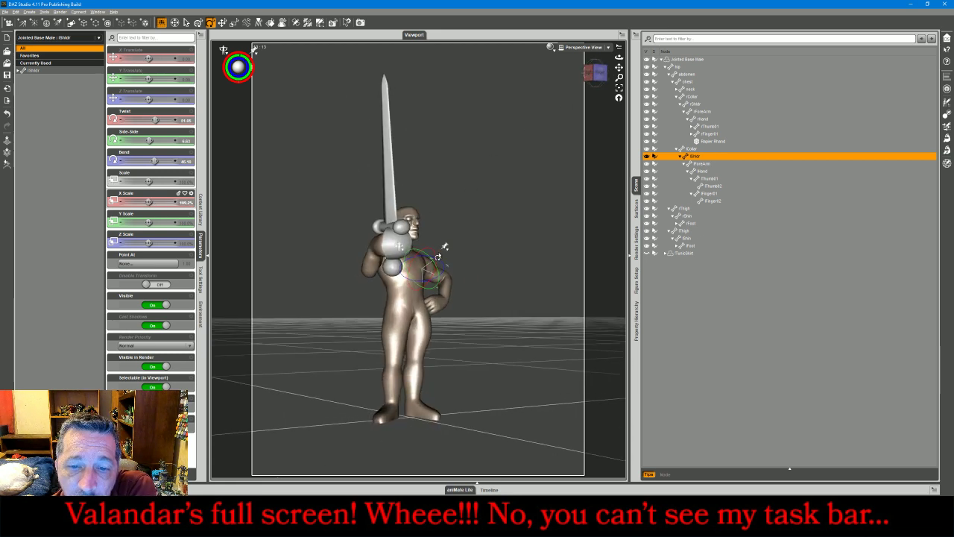
{"action": "left_click", "coordinate": [435, 230]}
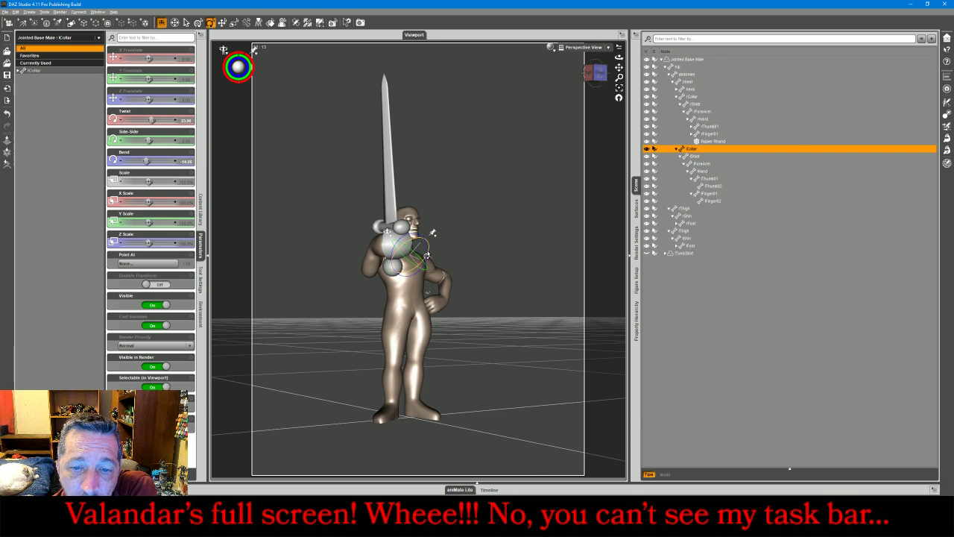
{"action": "left_click_drag", "start_coordinate": [426, 257], "coordinate": [440, 252]}
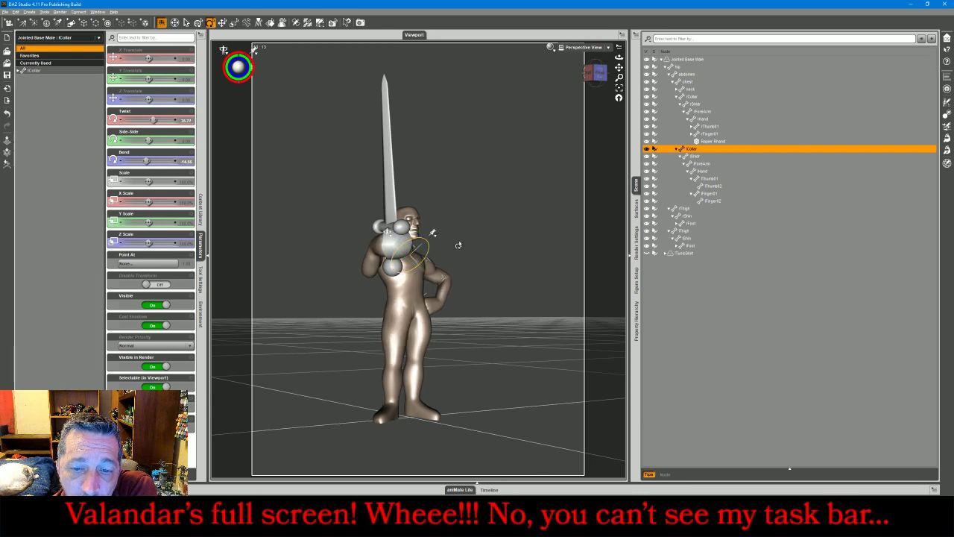
{"action": "left_click_drag", "start_coordinate": [600, 73], "coordinate": [571, 84]}
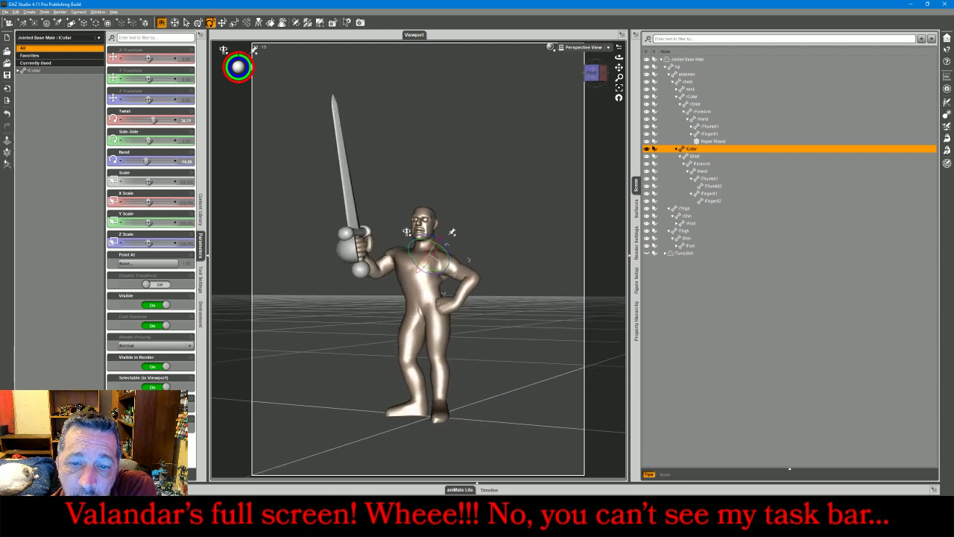
{"action": "left_click_drag", "start_coordinate": [430, 252], "coordinate": [454, 269]}
Twist the left upper arm further and reduce the left collar's twist so the fist sits beside the hip
{"action": "left_click", "coordinate": [451, 257]}
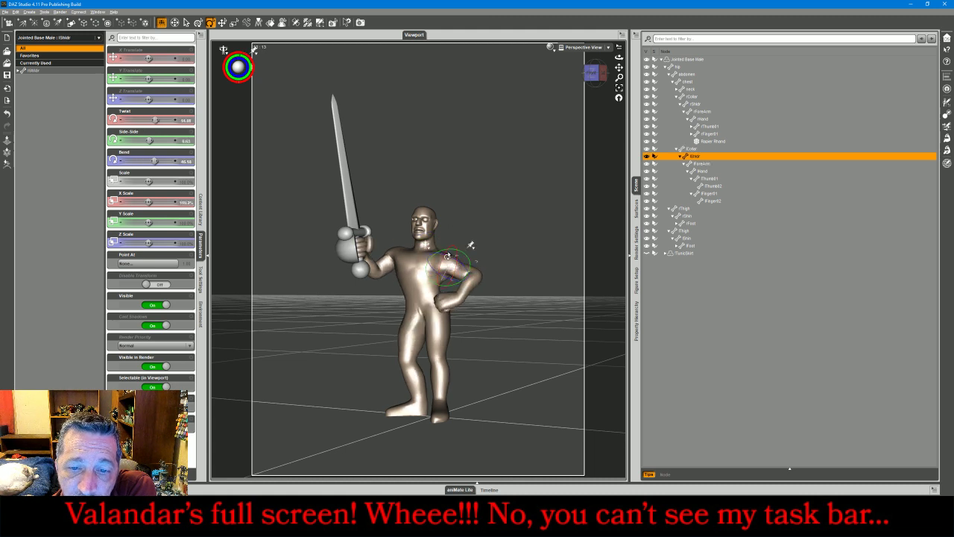
{"action": "left_click_drag", "start_coordinate": [443, 258], "coordinate": [440, 265]}
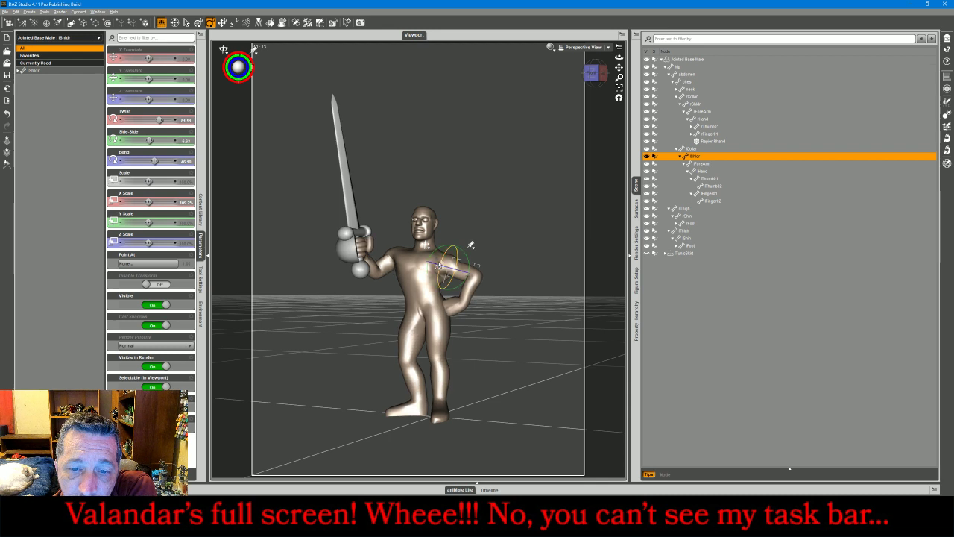
{"action": "left_click", "coordinate": [450, 260]}
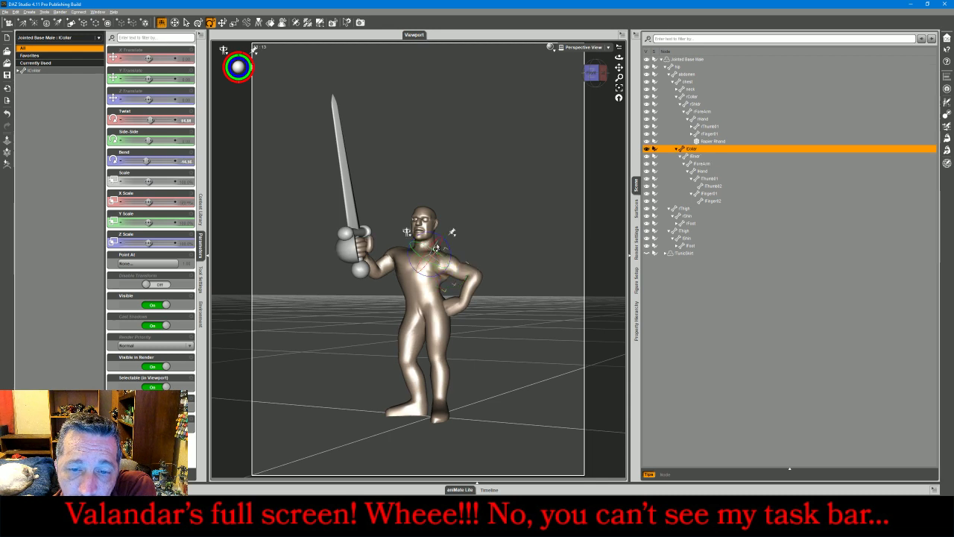
{"action": "left_click_drag", "start_coordinate": [432, 247], "coordinate": [438, 246]}
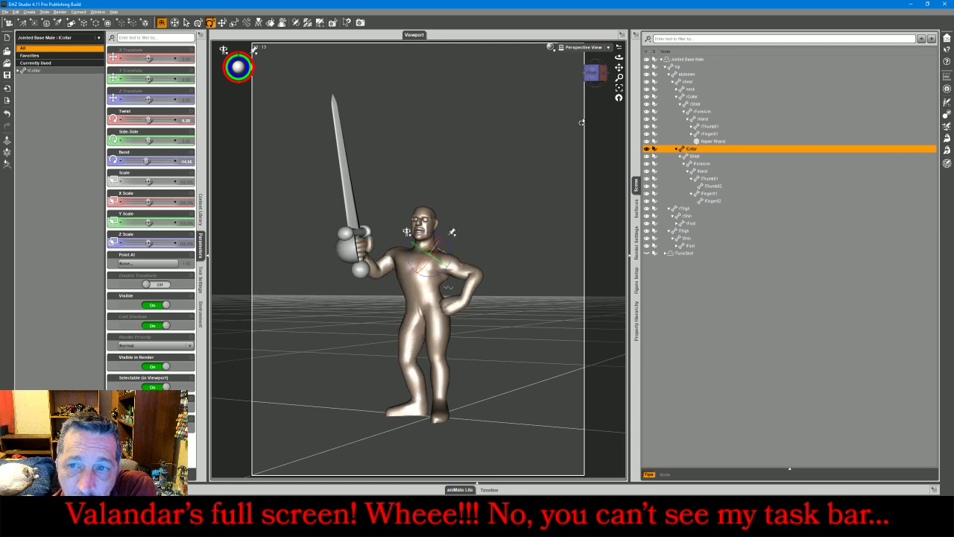
Twist and bend the left hand so the fist rests naturally against the hip
{"action": "mouse_move", "coordinate": [594, 80]}
{"action": "left_mouse_down"}
{"action": "mouse_move", "coordinate": [548, 80]}
{"action": "mouse_move", "coordinate": [595, 86]}
{"action": "left_mouse_up"}
{"action": "left_click", "coordinate": [452, 299]}
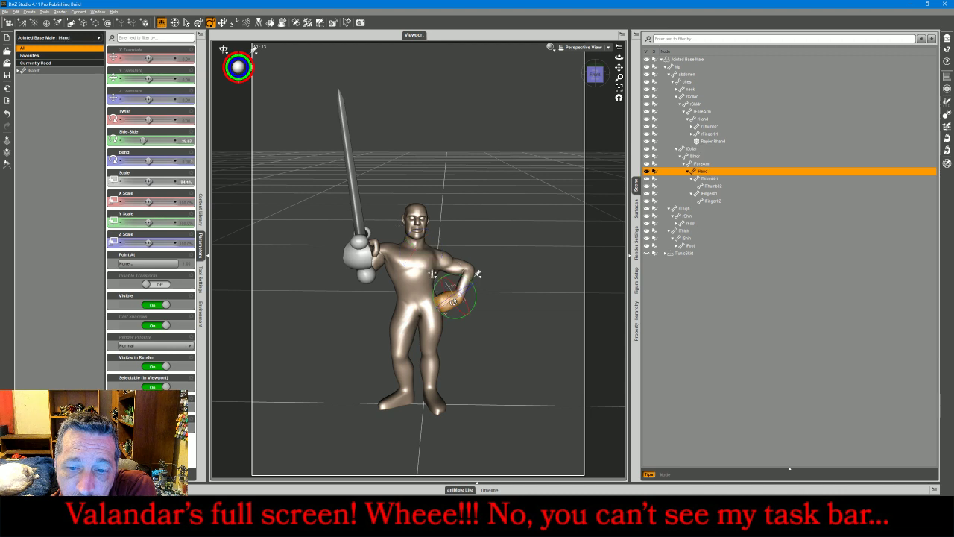
{"action": "left_click_drag", "start_coordinate": [453, 299], "coordinate": [449, 303]}
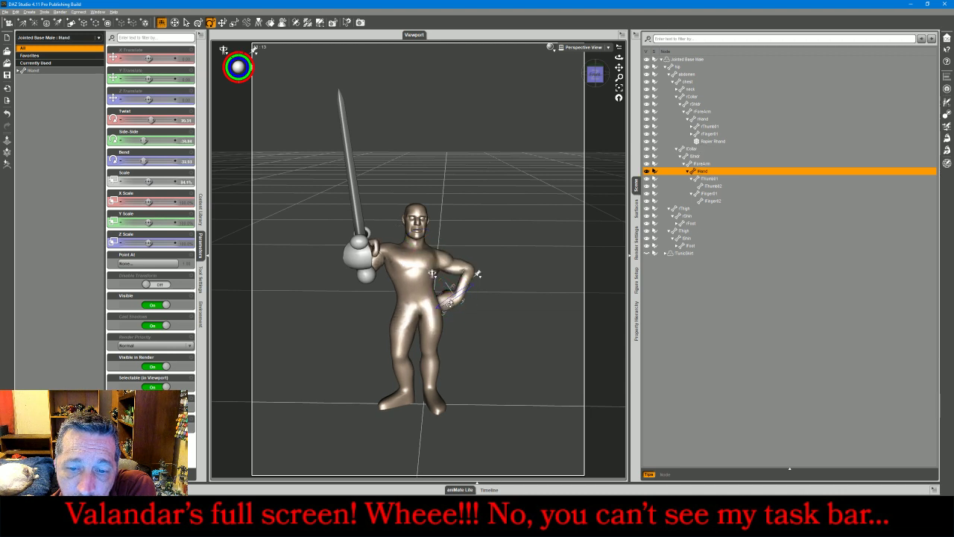
{"action": "left_click_drag", "start_coordinate": [595, 82], "coordinate": [603, 84]}
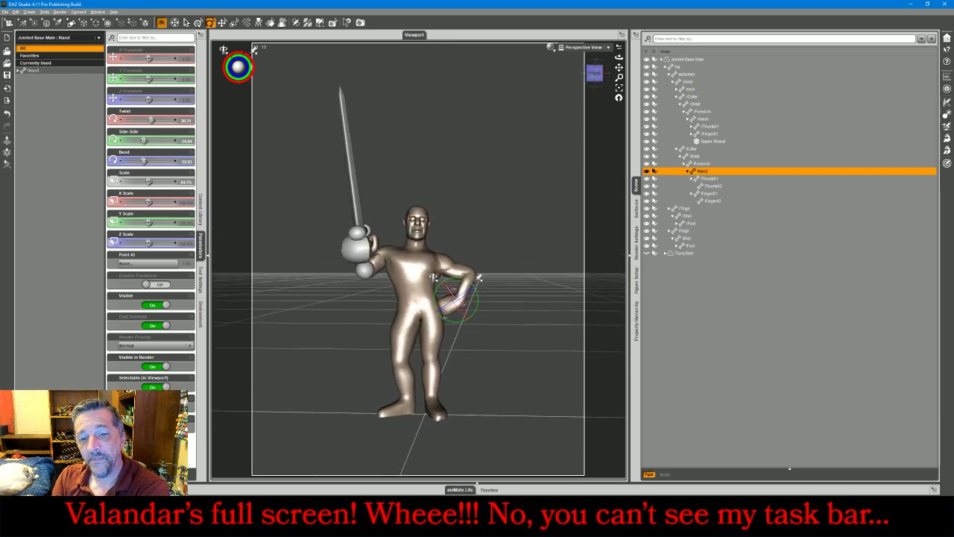
Bend, twist and tilt the neck, and bend and twist the head so the face turns toward the sword side
{"action": "left_click", "coordinate": [417, 244]}
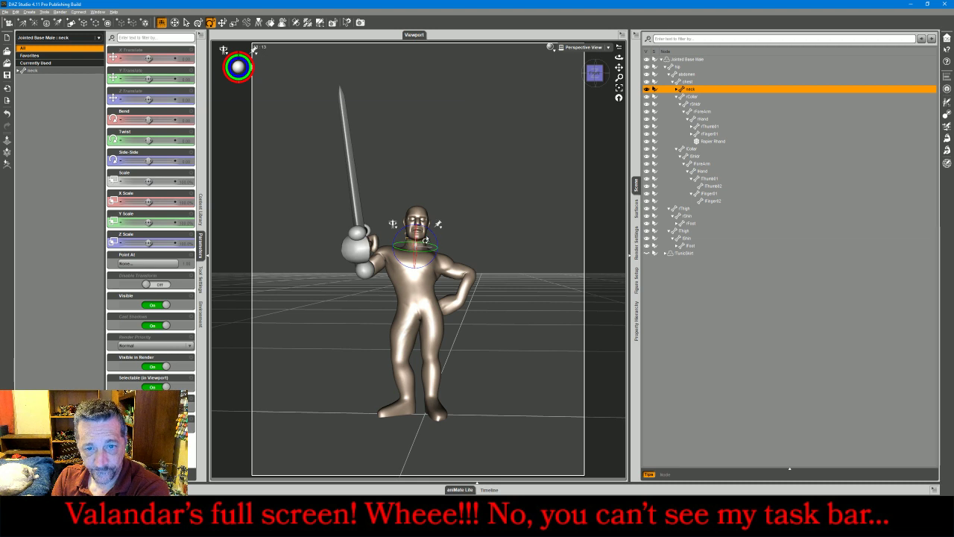
{"action": "mouse_move", "coordinate": [431, 239]}
{"action": "left_mouse_down"}
{"action": "mouse_move", "coordinate": [439, 242]}
{"action": "mouse_move", "coordinate": [412, 239]}
{"action": "left_mouse_up"}
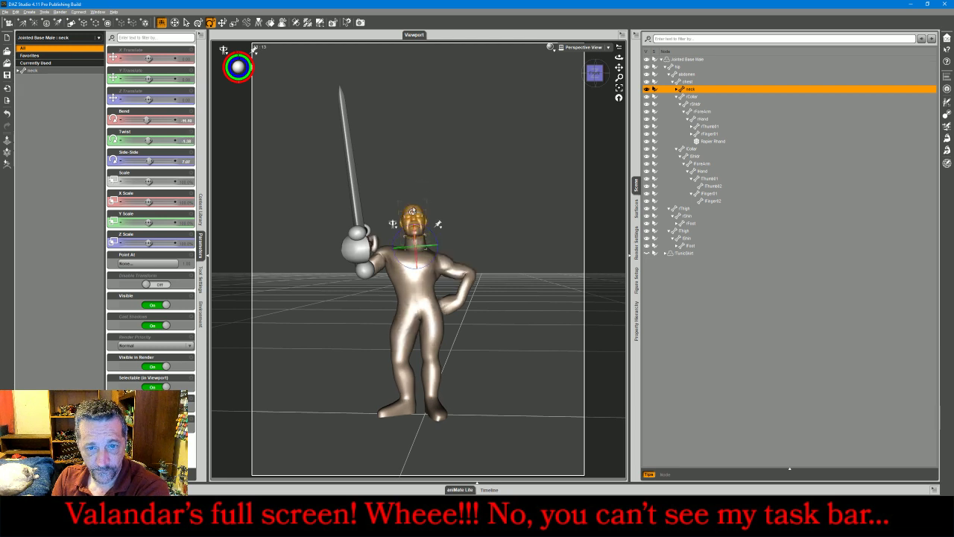
{"action": "left_click", "coordinate": [413, 215]}
{"action": "left_click_drag", "start_coordinate": [412, 222], "coordinate": [412, 211]}
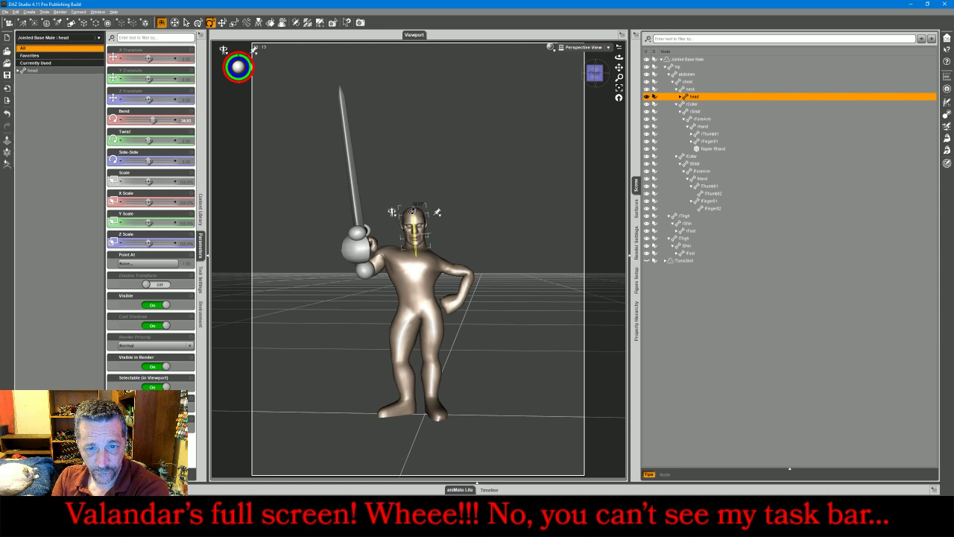
{"action": "left_click_drag", "start_coordinate": [428, 243], "coordinate": [429, 245]}
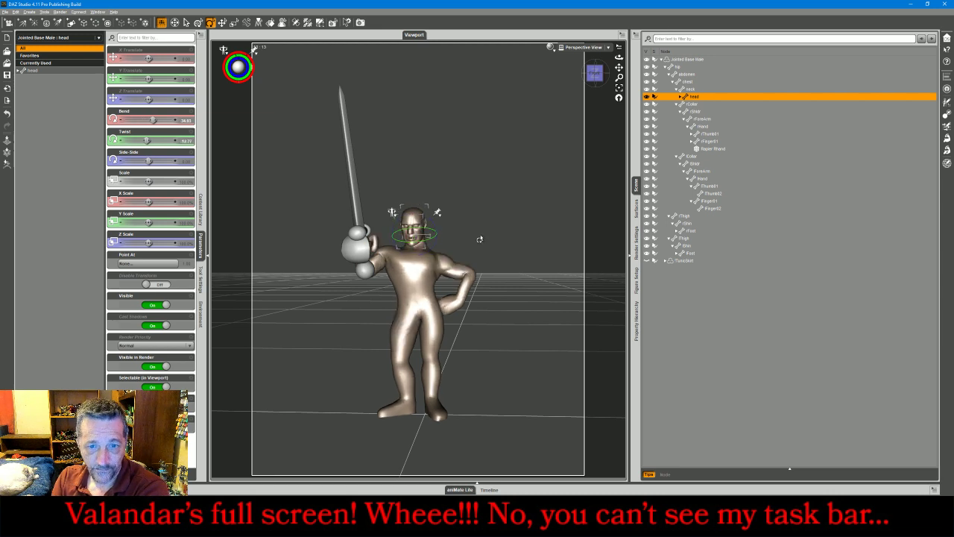
{"action": "left_click", "coordinate": [518, 237]}
Refine the neck's bend from the side view of the figure
{"action": "left_click_drag", "start_coordinate": [594, 80], "coordinate": [476, 75]}
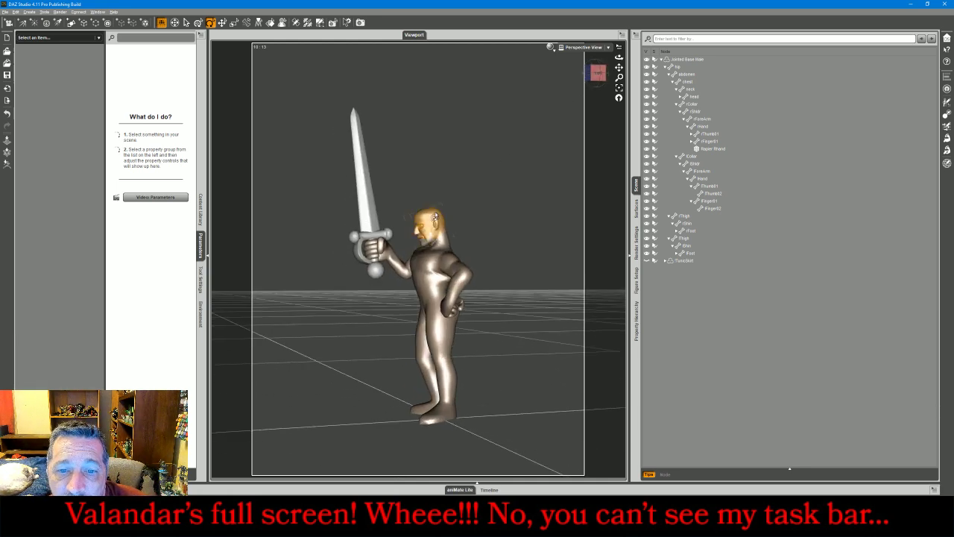
{"action": "left_click", "coordinate": [445, 243]}
{"action": "left_click_drag", "start_coordinate": [454, 239], "coordinate": [456, 241]}
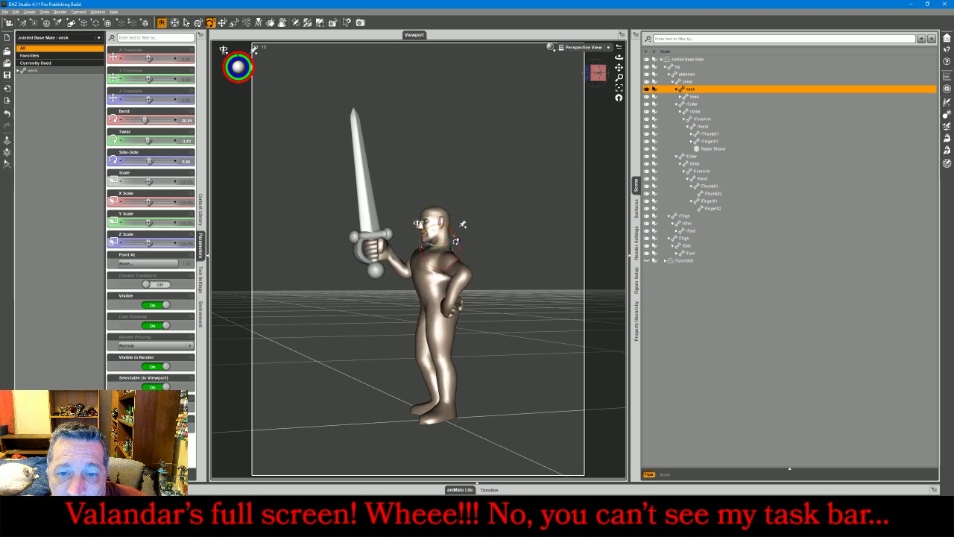
Frame the head from the front and rotate the jaw downward about X to open the mouth
{"action": "left_click", "coordinate": [594, 72]}
{"action": "left_click_drag", "start_coordinate": [594, 72], "coordinate": [578, 83]}
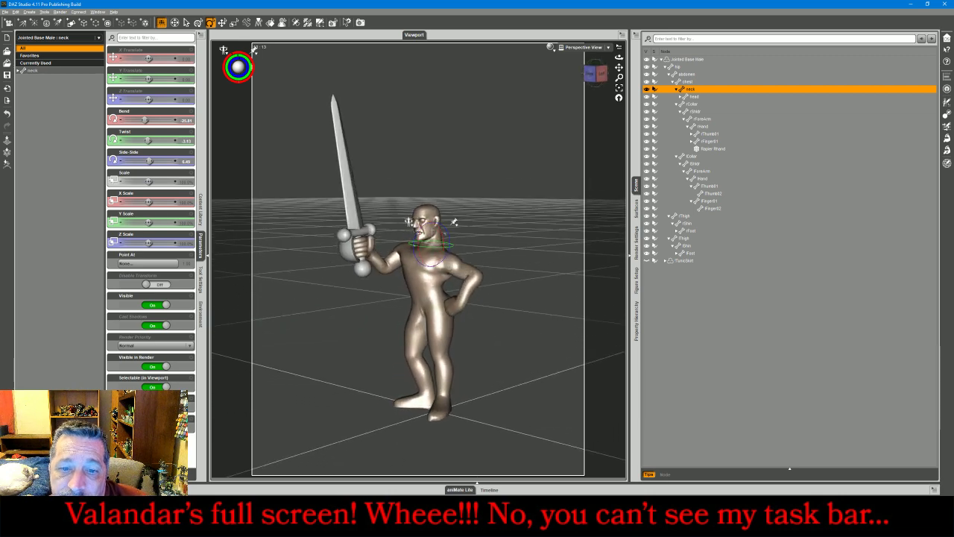
{"action": "left_click", "coordinate": [430, 218]}
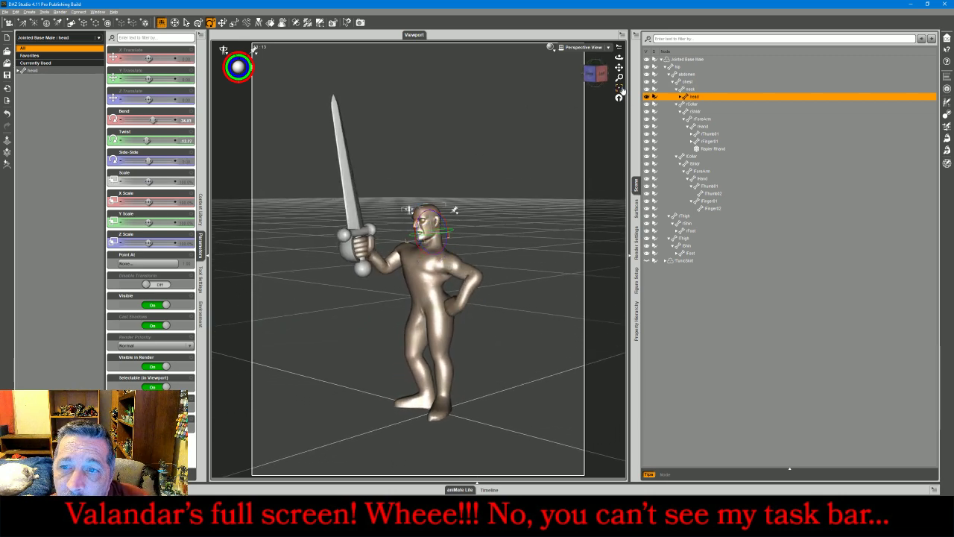
{"action": "left_click", "coordinate": [618, 87]}
{"action": "left_click", "coordinate": [595, 75]}
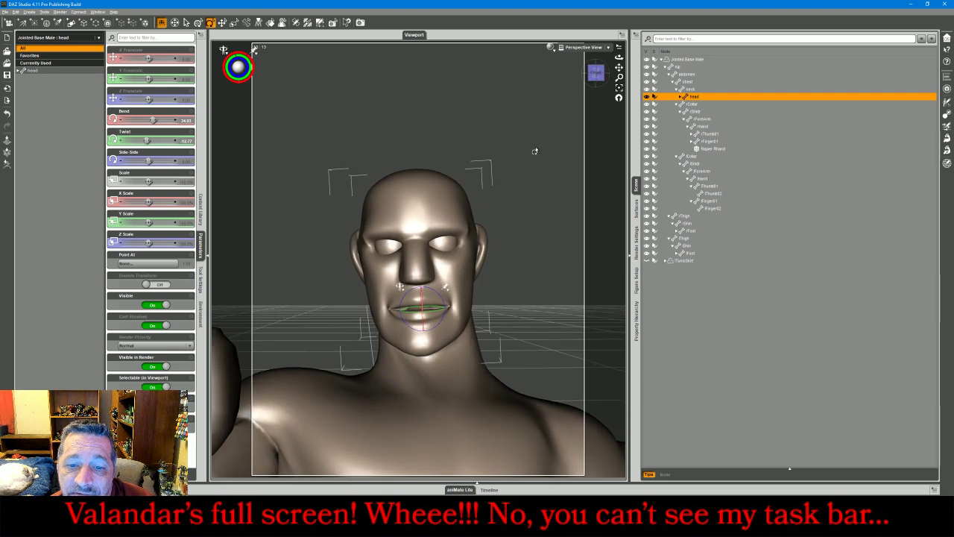
{"action": "left_click", "coordinate": [419, 342]}
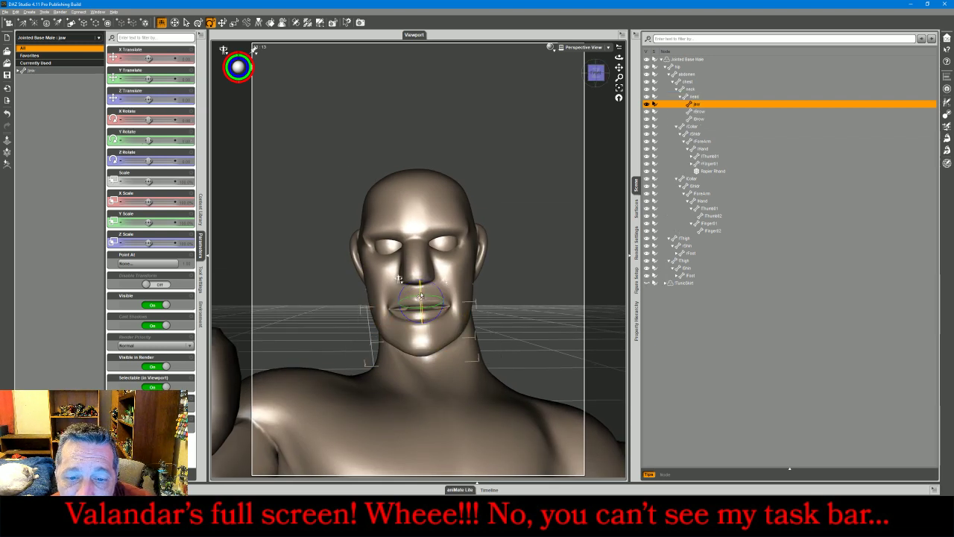
{"action": "left_click_drag", "start_coordinate": [419, 296], "coordinate": [419, 299]}
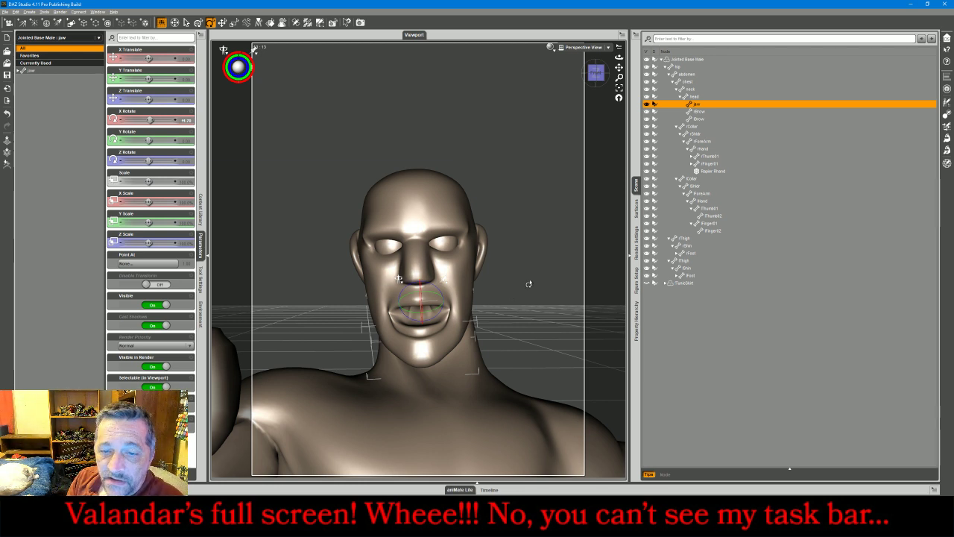
Rotate the right brow down toward the nose and angle the left brow to give the face an uneven scowl
{"action": "left_click", "coordinate": [389, 218]}
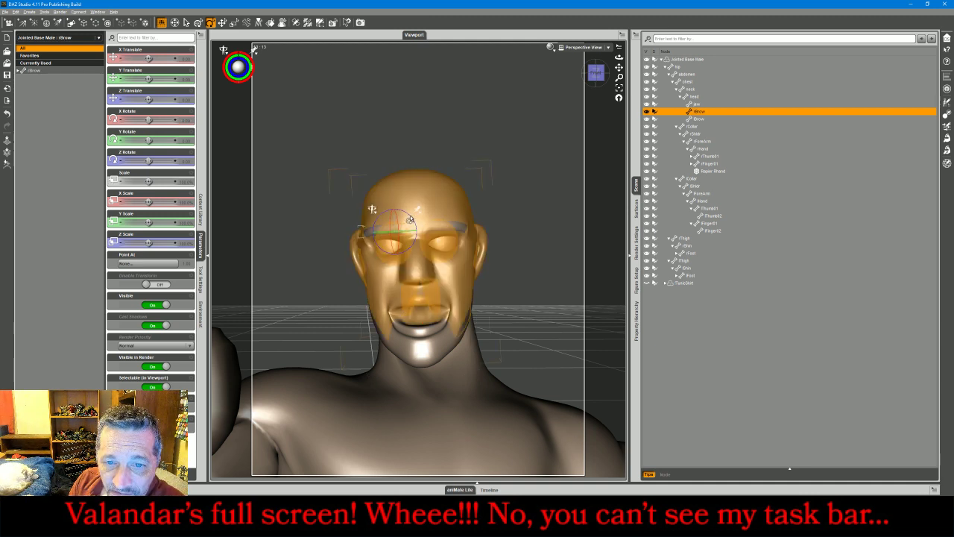
{"action": "left_click_drag", "start_coordinate": [408, 219], "coordinate": [406, 245]}
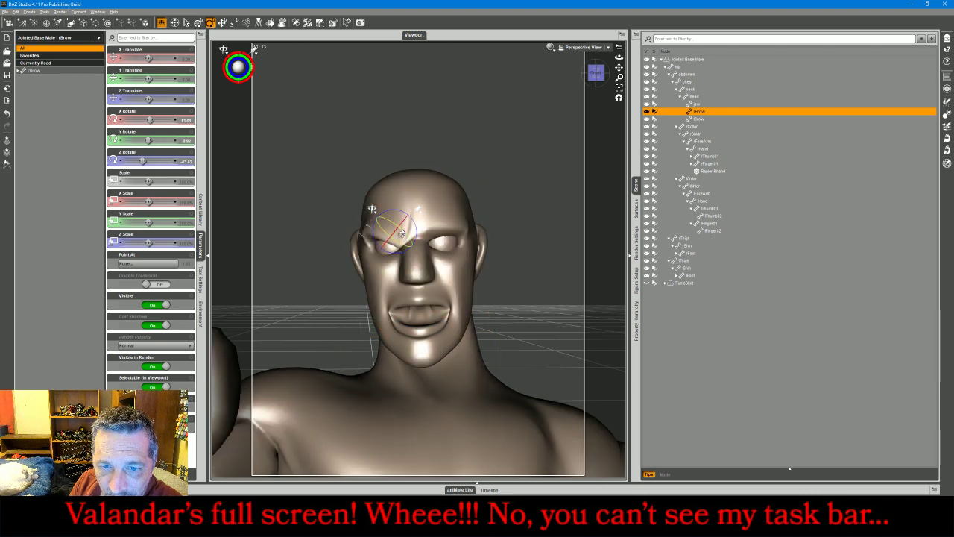
{"action": "left_click", "coordinate": [435, 233]}
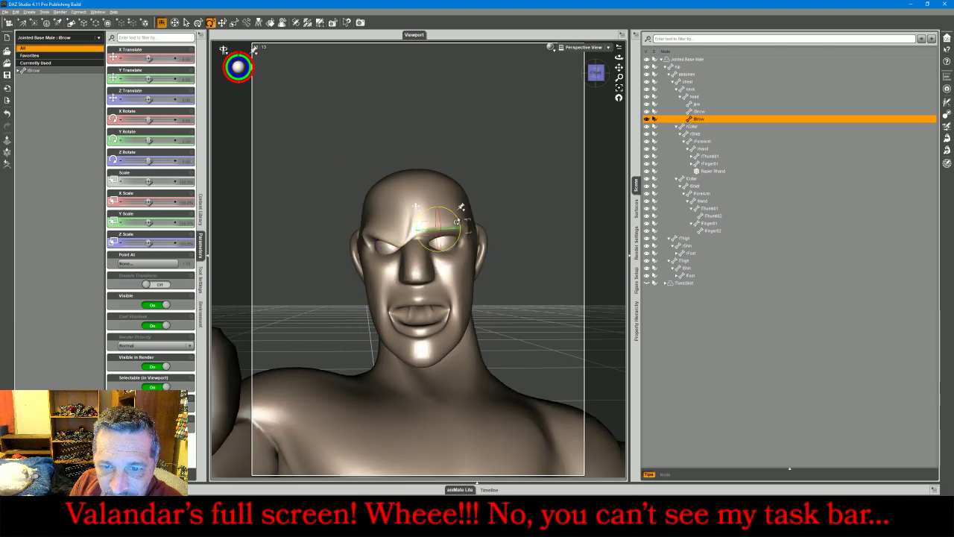
{"action": "left_click_drag", "start_coordinate": [440, 228], "coordinate": [461, 249]}
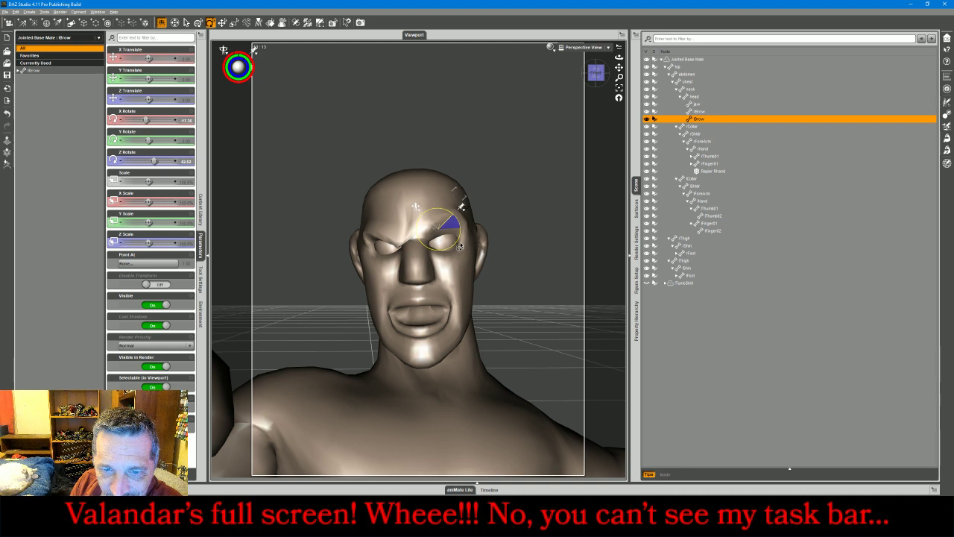
{"action": "left_click", "coordinate": [381, 240]}
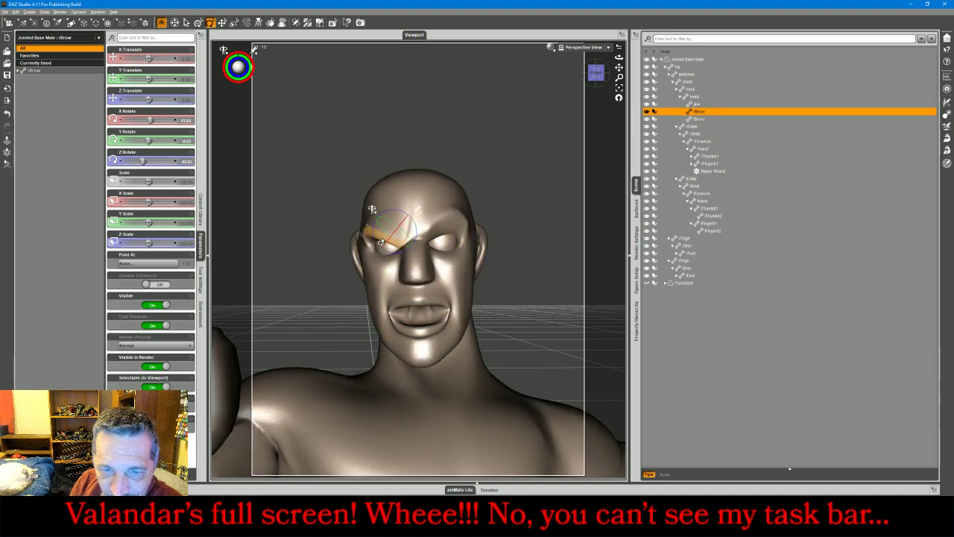
{"action": "left_click_drag", "start_coordinate": [393, 255], "coordinate": [397, 255]}
{"action": "left_click", "coordinate": [539, 169]}
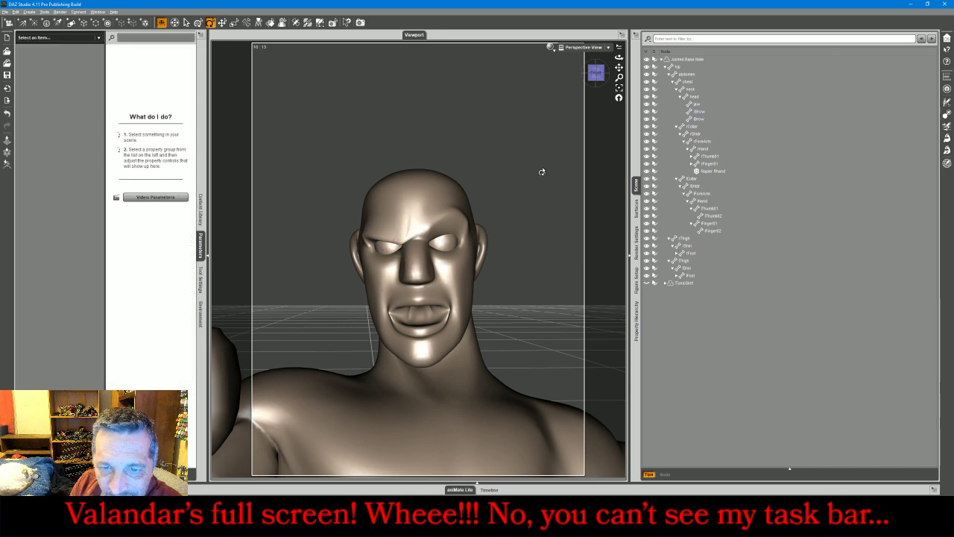
Hide the sword in the right hand and export the posed figure to the PrimeMinister folder as the Wavefront file PMtemp.obj
{"action": "left_click", "coordinate": [619, 88]}
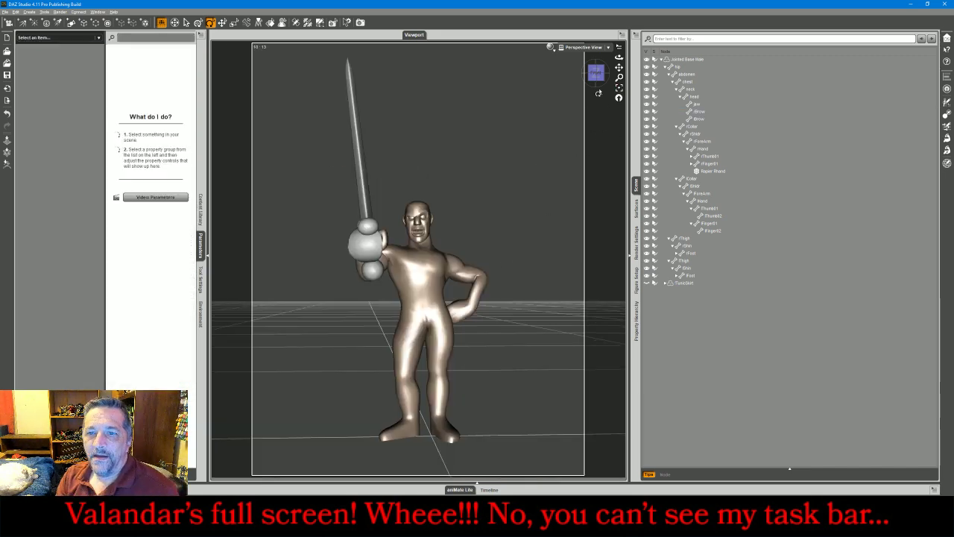
{"action": "left_click_drag", "start_coordinate": [597, 73], "coordinate": [575, 114]}
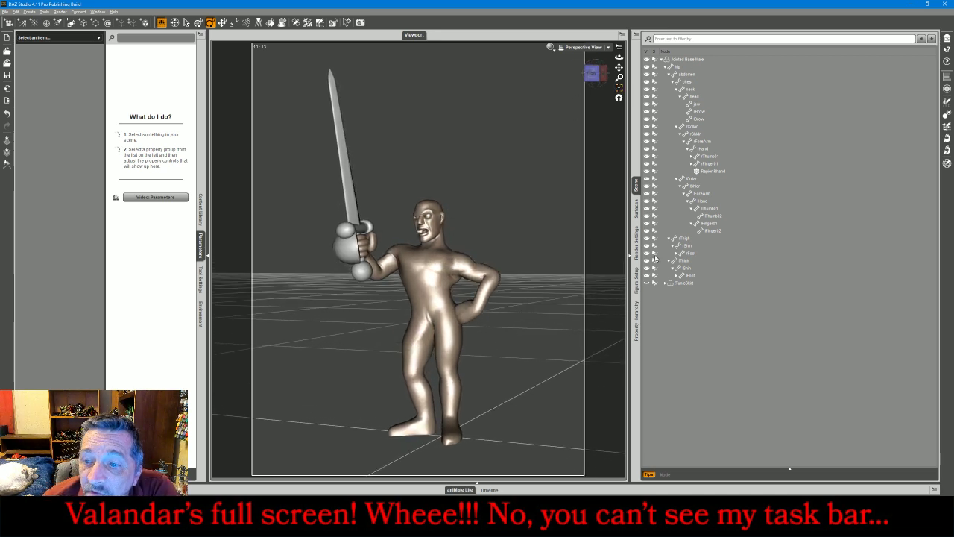
{"action": "left_click", "coordinate": [648, 171]}
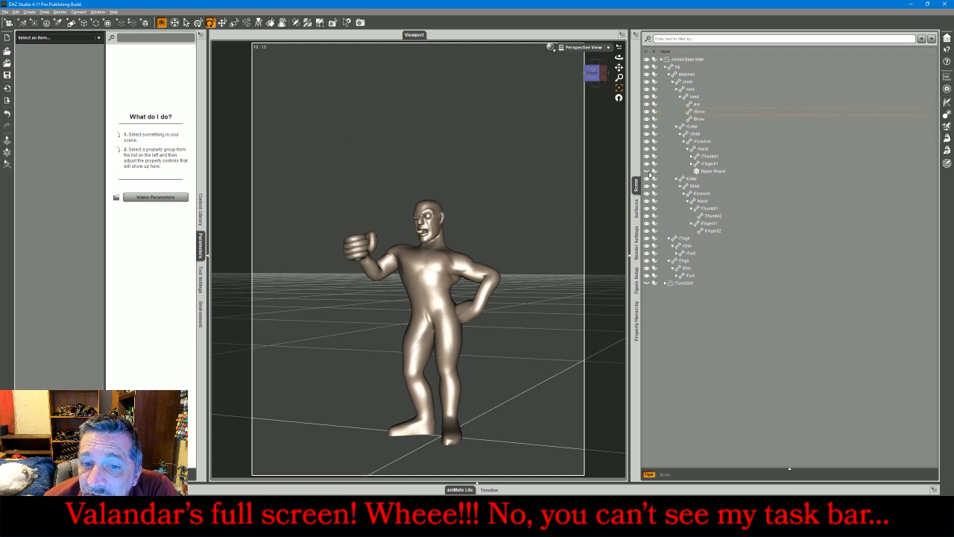
{"action": "left_click", "coordinate": [694, 59]}
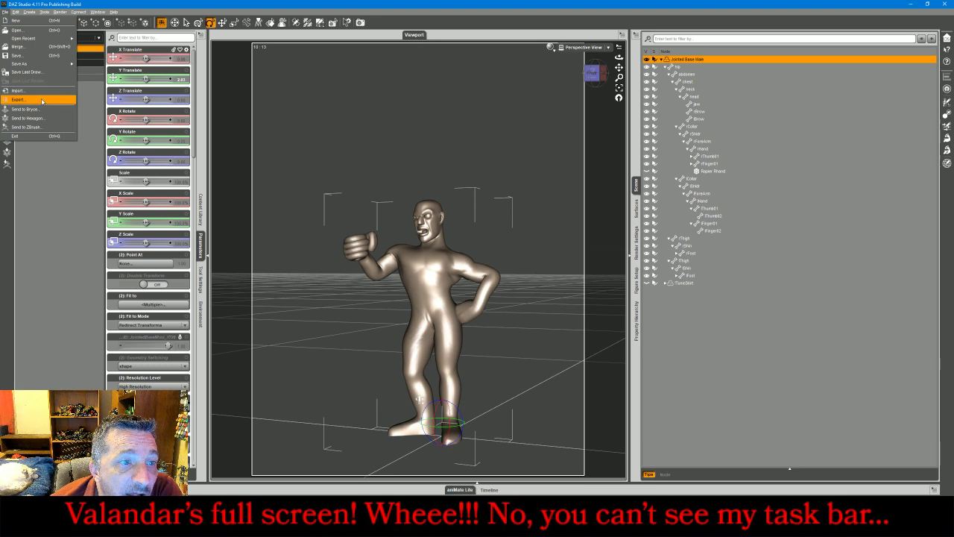
{"action": "left_click", "coordinate": [43, 101]}
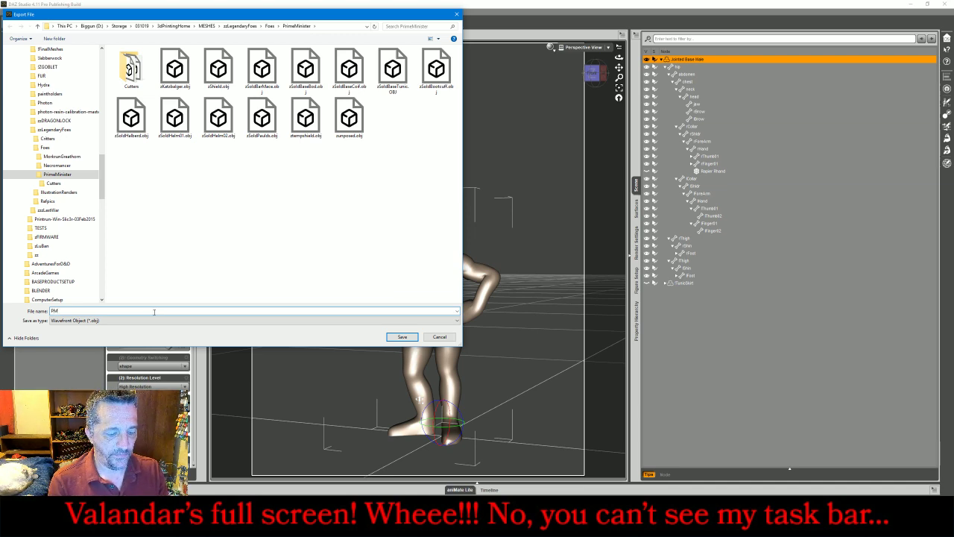
{"action": "key", "text": "Return"}
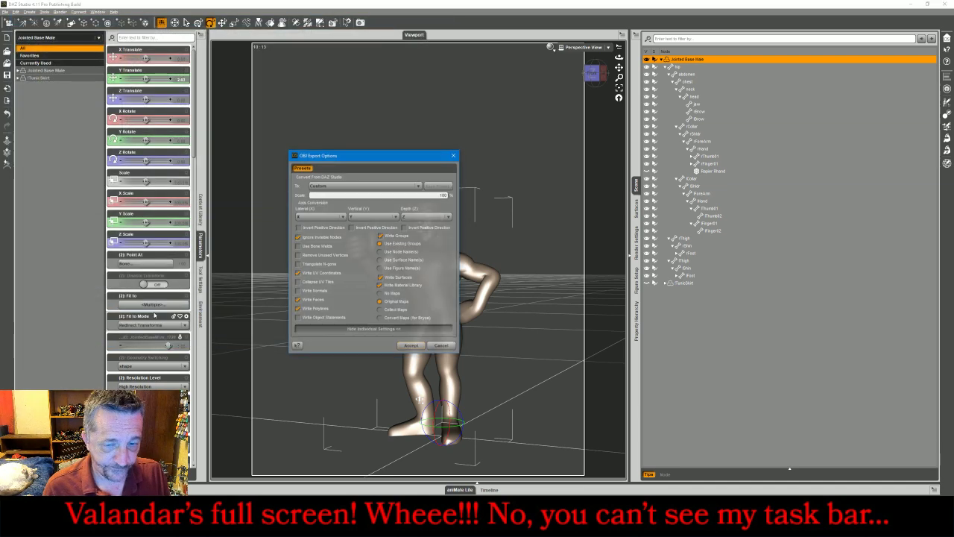
{"action": "left_click", "coordinate": [412, 346]}
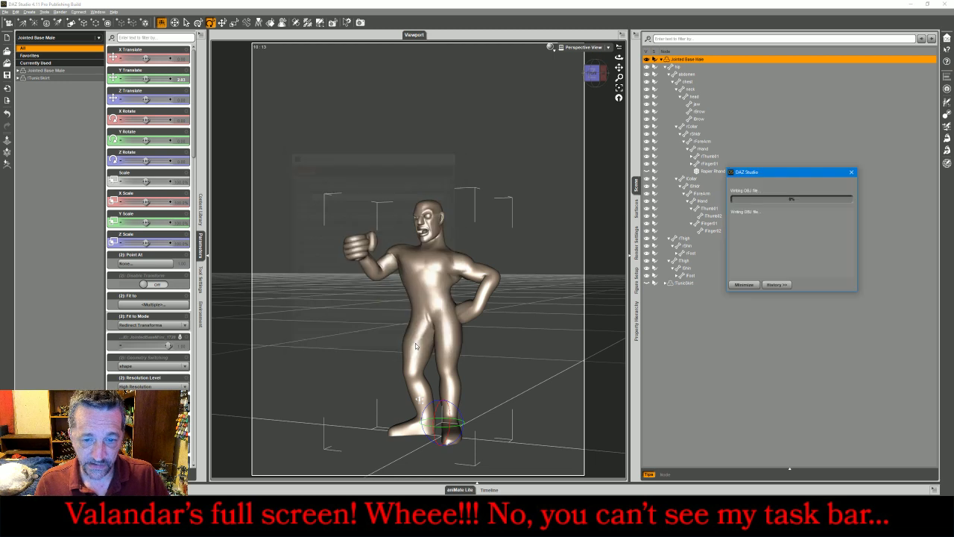
Switch to 3ds Max and import PMtemp.obj from the zzLegendaryFoes > Foes > PrimeMinister folder as separate editable poly parts
{"action": "key", "text": "alt+Tab"}
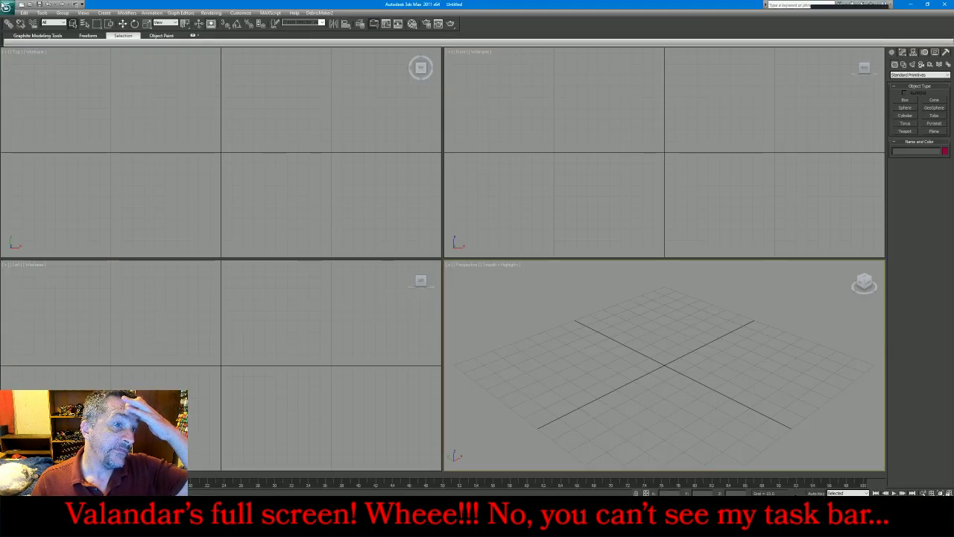
{"action": "left_click", "coordinate": [6, 6]}
{"action": "left_click", "coordinate": [23, 113]}
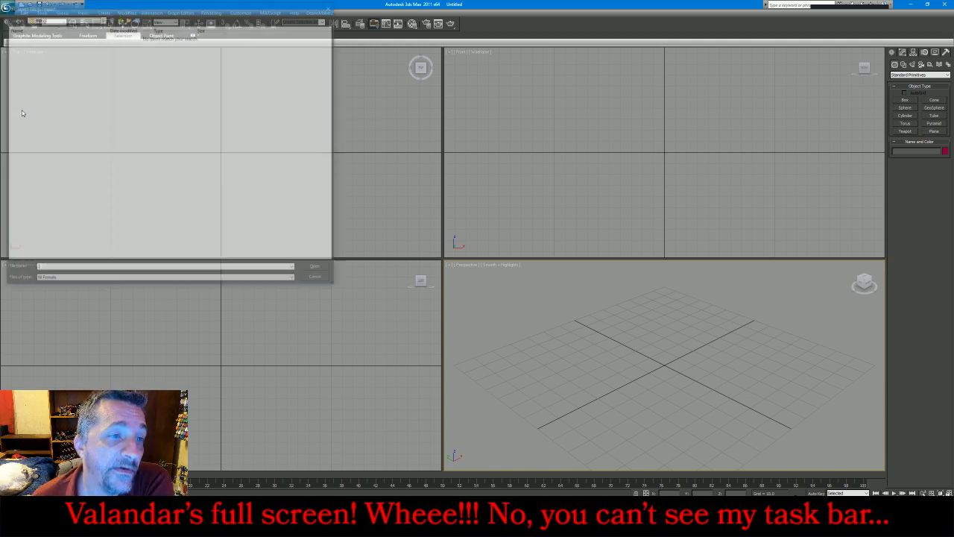
{"action": "left_click", "coordinate": [121, 17]}
{"action": "left_click", "coordinate": [121, 17]}
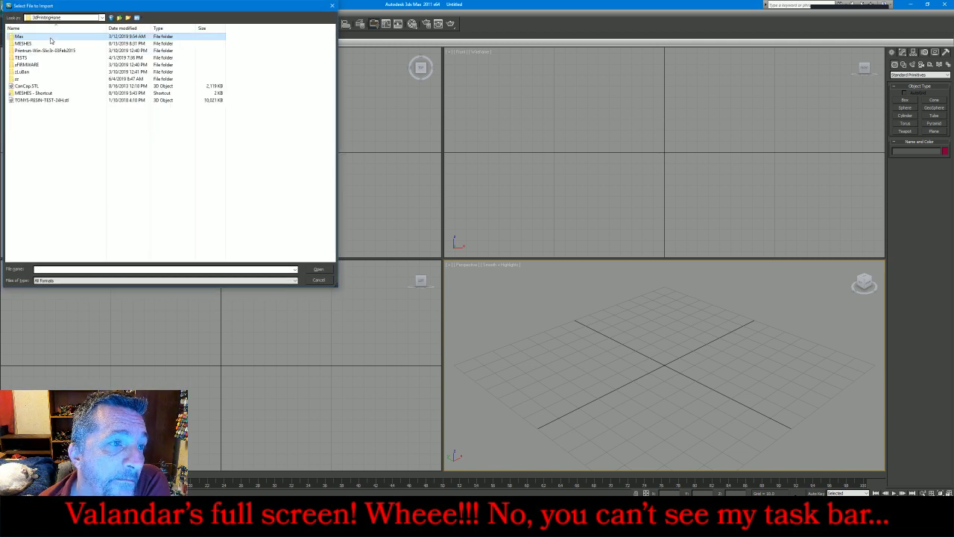
{"action": "double_click", "coordinate": [38, 45]}
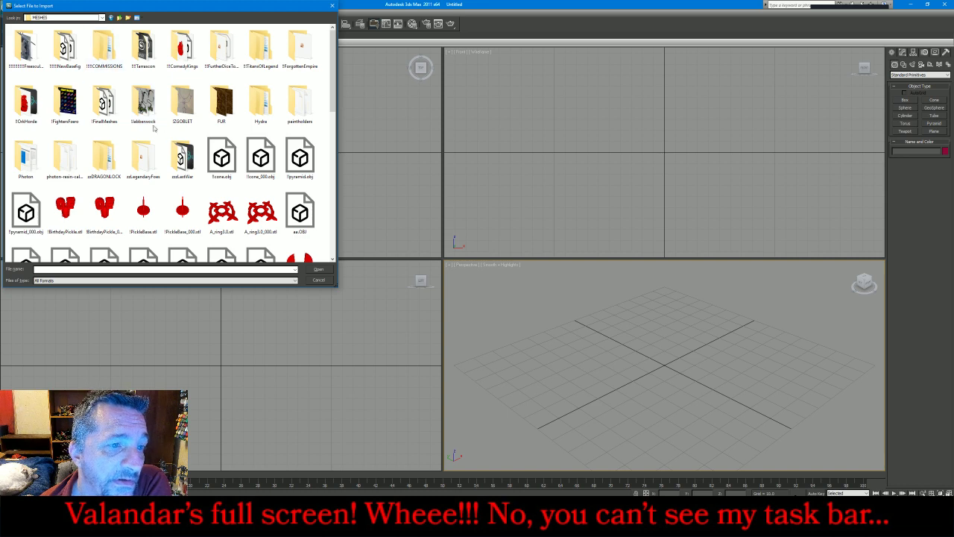
{"action": "double_click", "coordinate": [143, 160]}
{"action": "double_click", "coordinate": [65, 52]}
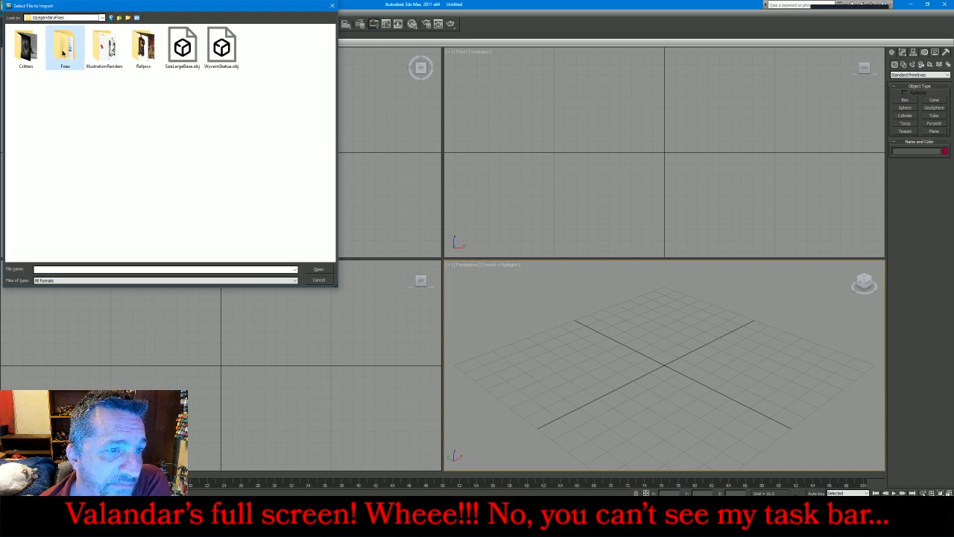
{"action": "double_click", "coordinate": [50, 52]}
{"action": "double_click", "coordinate": [66, 52]}
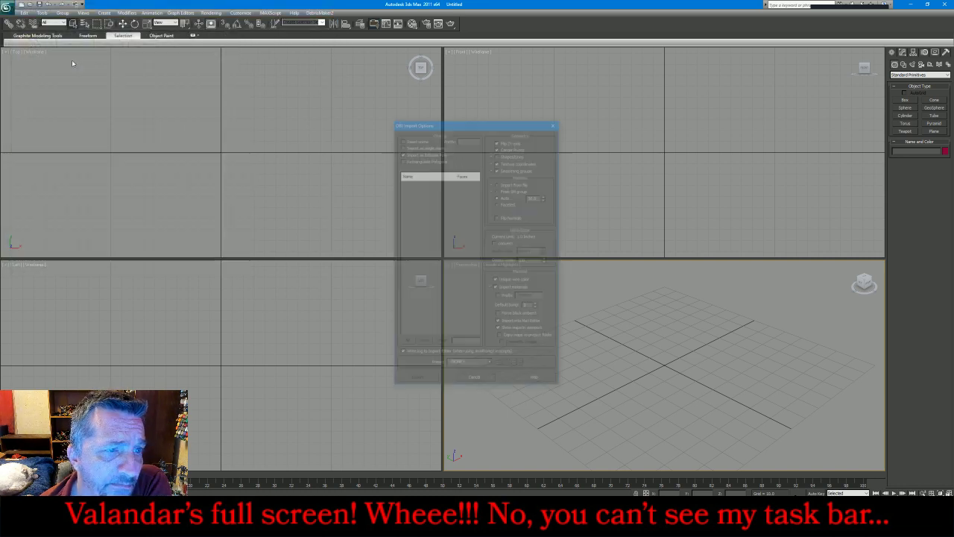
{"action": "left_click", "coordinate": [418, 380]}
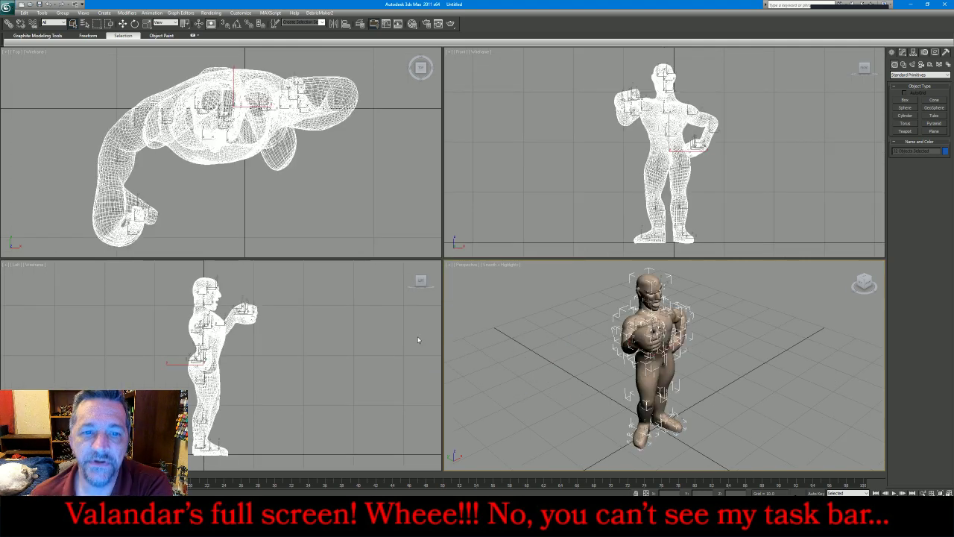
Delete all the imported body parts and import PMtemp.obj again as a single mesh
{"action": "left_click", "coordinate": [410, 221]}
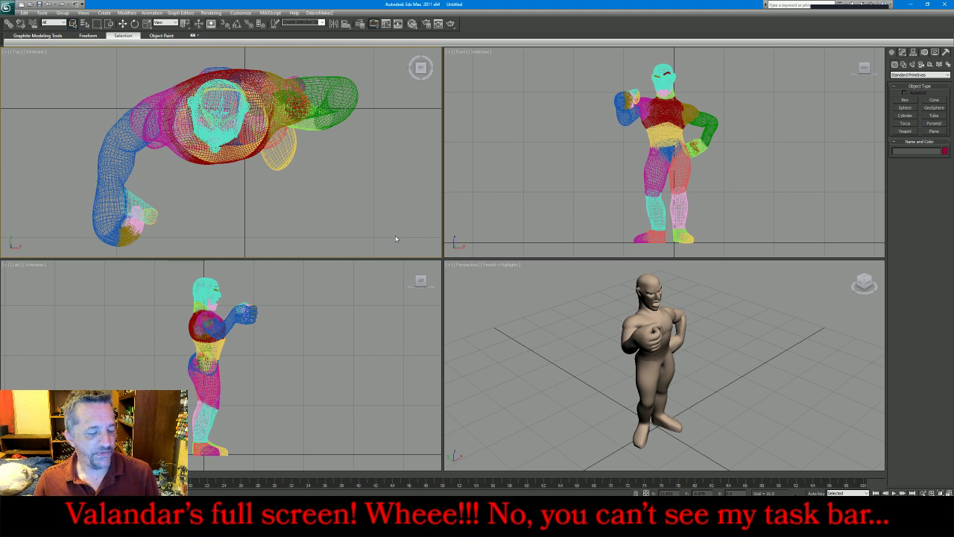
{"action": "key", "text": "ctrl+a"}
{"action": "key", "text": "Delete"}
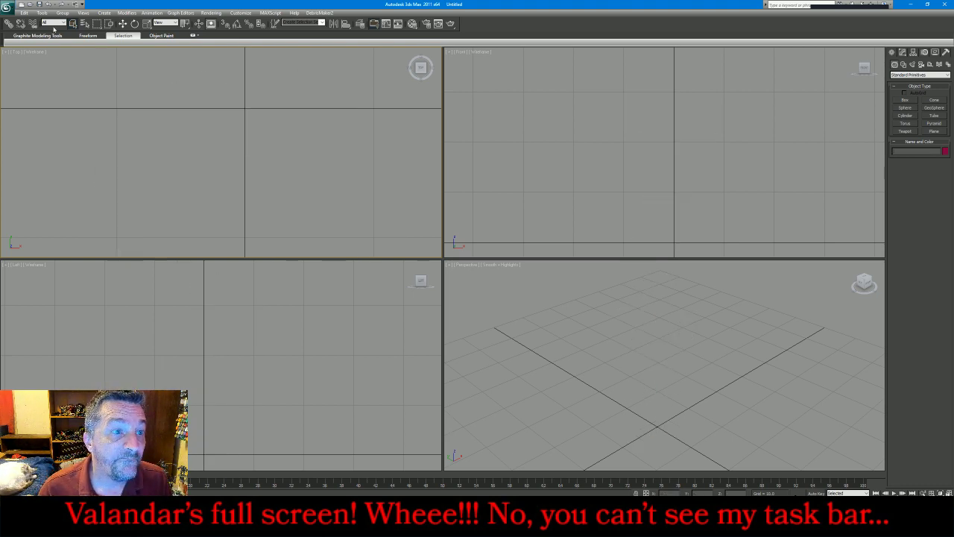
{"action": "left_click", "coordinate": [7, 6]}
{"action": "left_click", "coordinate": [32, 110]}
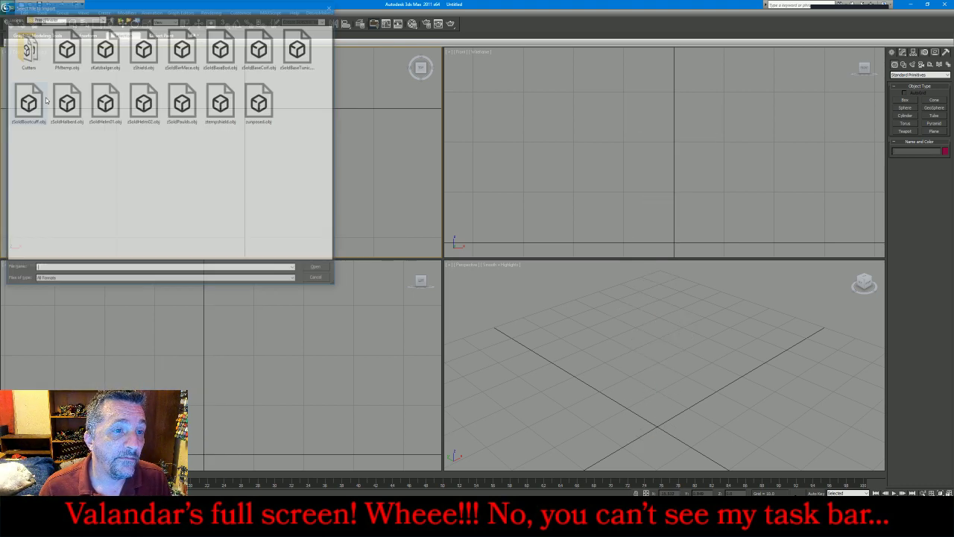
{"action": "double_click", "coordinate": [67, 43]}
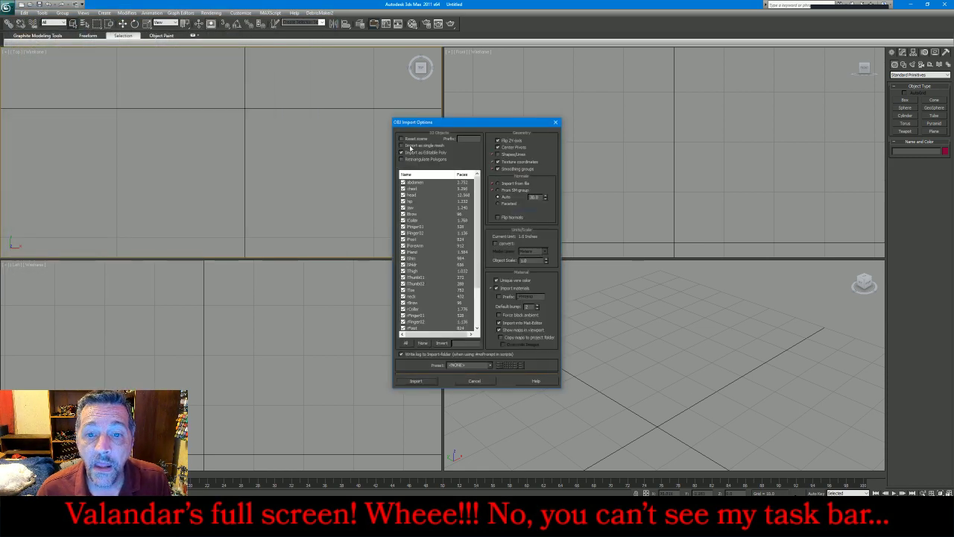
{"action": "left_click", "coordinate": [416, 381]}
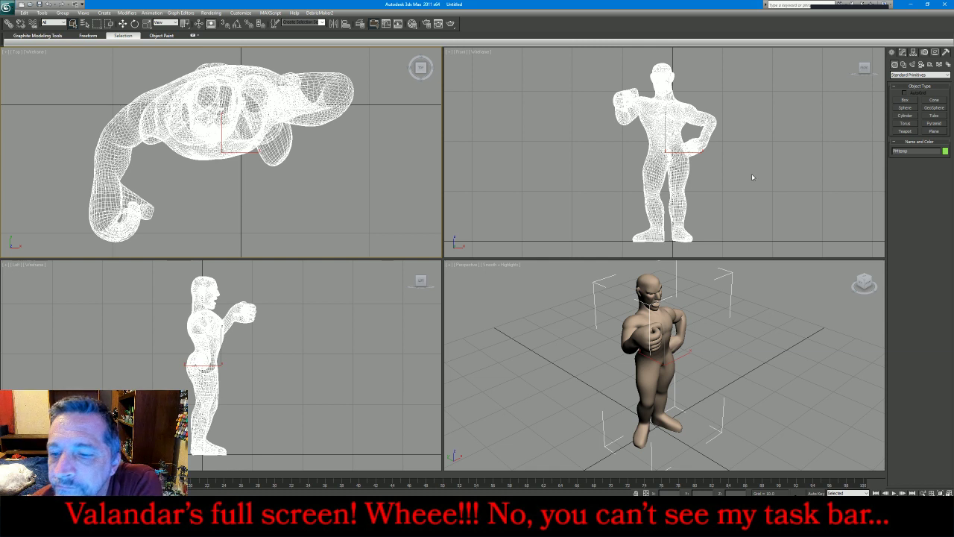
Freeze the imported figure so it cannot be selected
{"action": "left_click", "coordinate": [935, 52]}
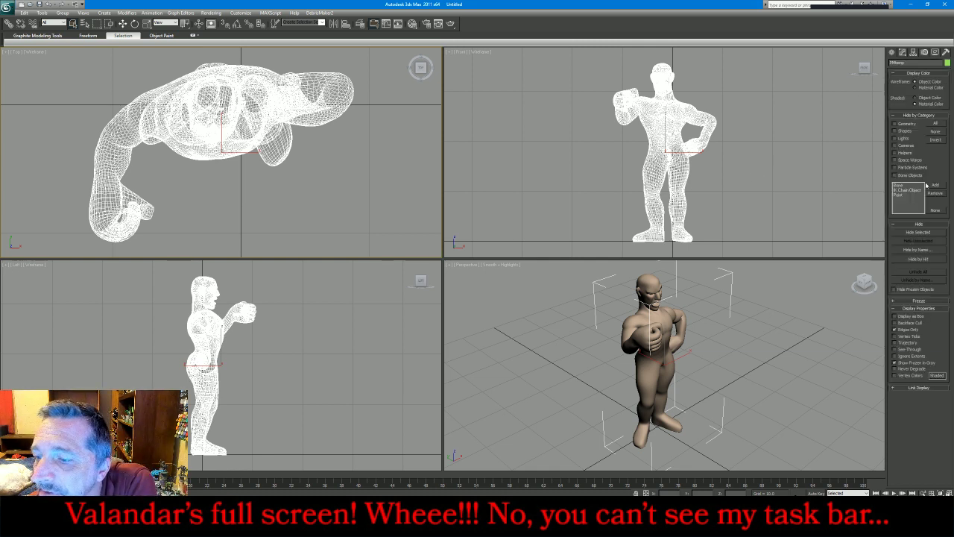
{"action": "left_click", "coordinate": [910, 302]}
{"action": "left_click", "coordinate": [910, 308]}
{"action": "left_click", "coordinate": [847, 135]}
Create a thin box about 1.1 long and 2.0 wide over the mouth in the front view, with 4 width segments
{"action": "scroll", "coordinate": [685, 83], "scroll_direction": "up", "scroll_amount": 10}
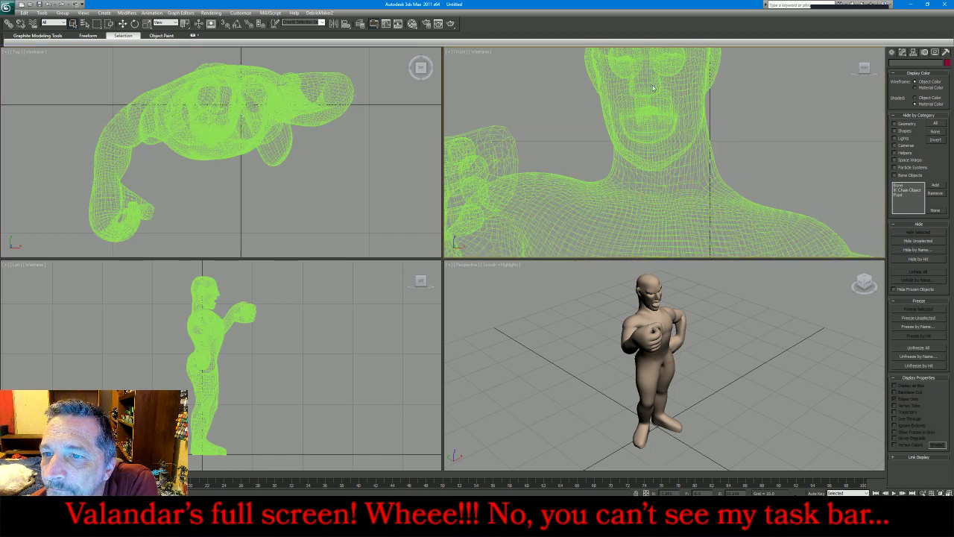
{"action": "left_click", "coordinate": [891, 53]}
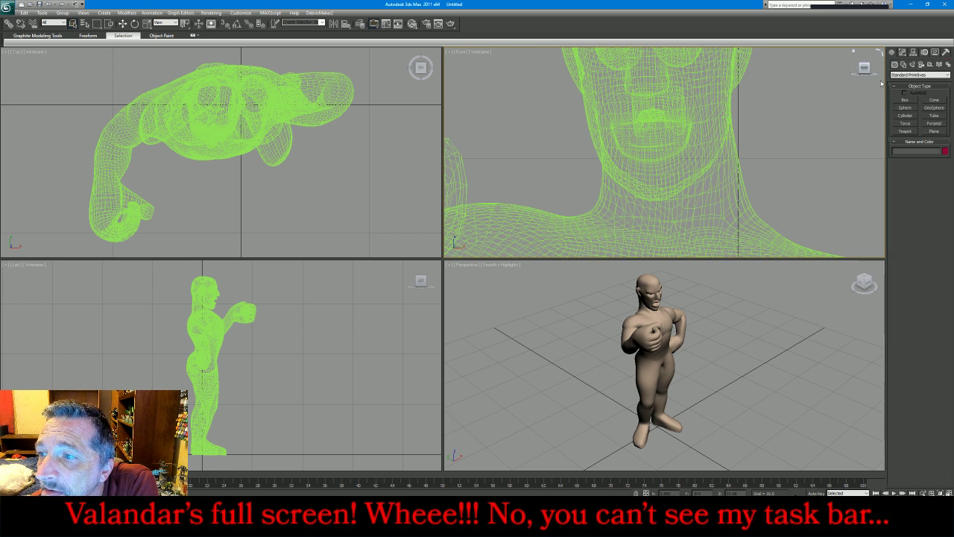
{"action": "left_click_drag", "start_coordinate": [616, 112], "coordinate": [695, 158]}
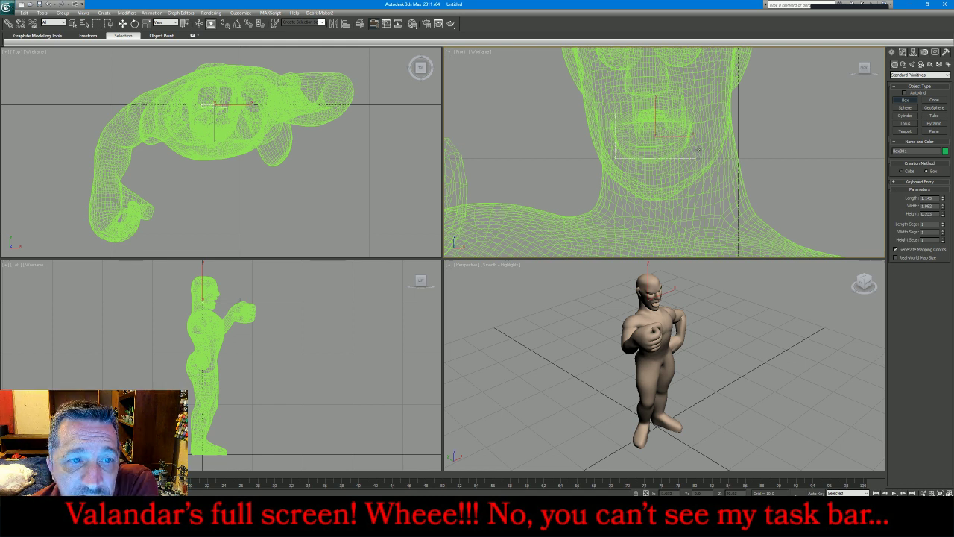
{"action": "left_click", "coordinate": [699, 149]}
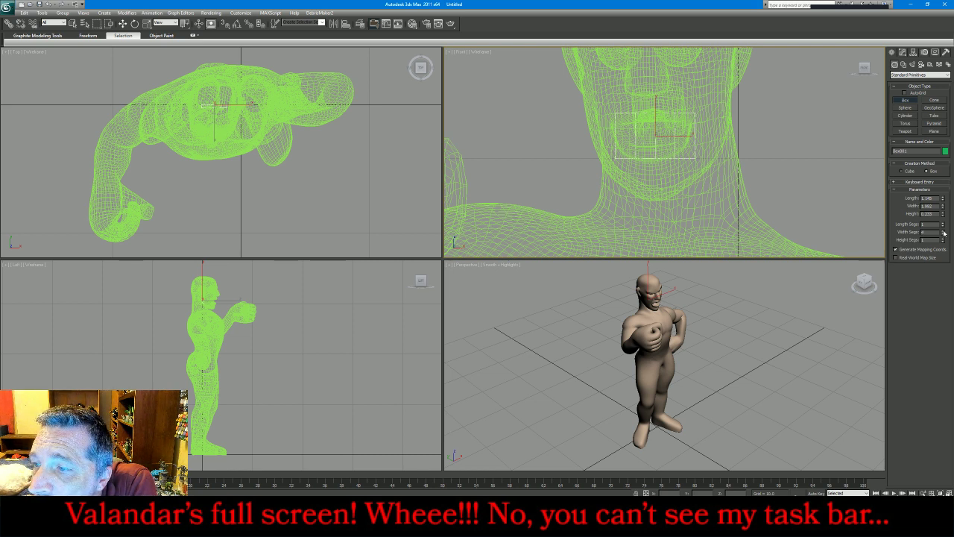
Convert the mouth box to an Editable Poly
{"action": "left_click", "coordinate": [903, 52]}
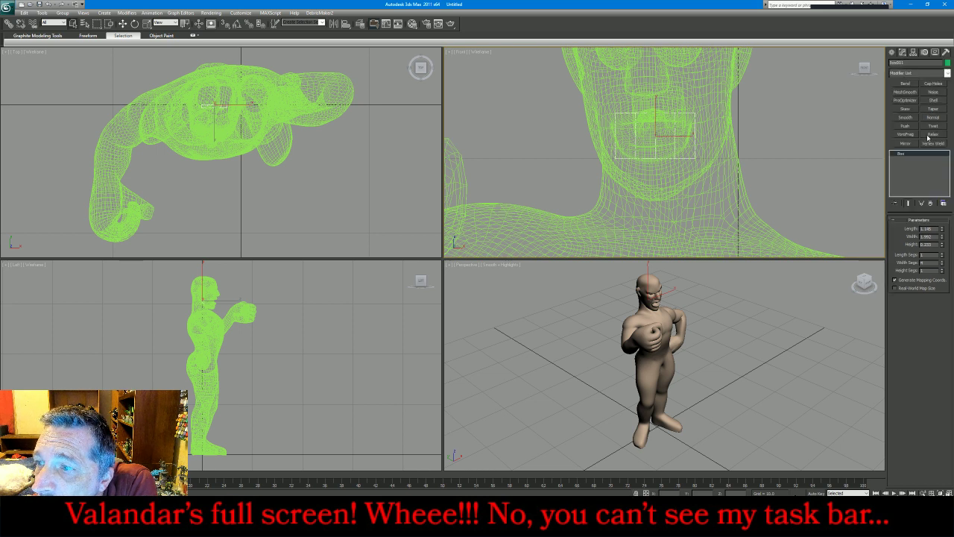
{"action": "right_click", "coordinate": [933, 157]}
{"action": "left_click", "coordinate": [927, 212]}
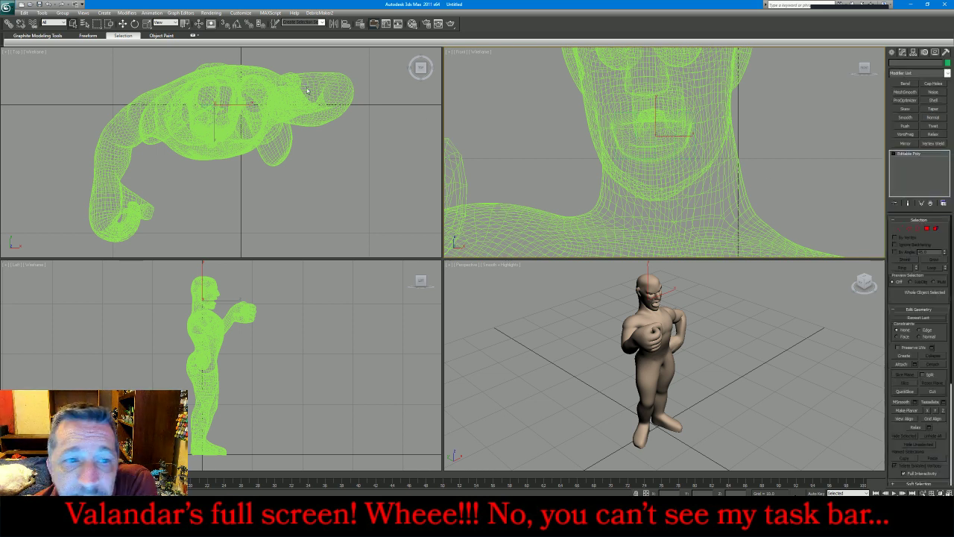
Move the mouth box forward in the top view from the middle of the head to between the lips
{"action": "left_click", "coordinate": [122, 24]}
{"action": "right_click", "coordinate": [217, 98]}
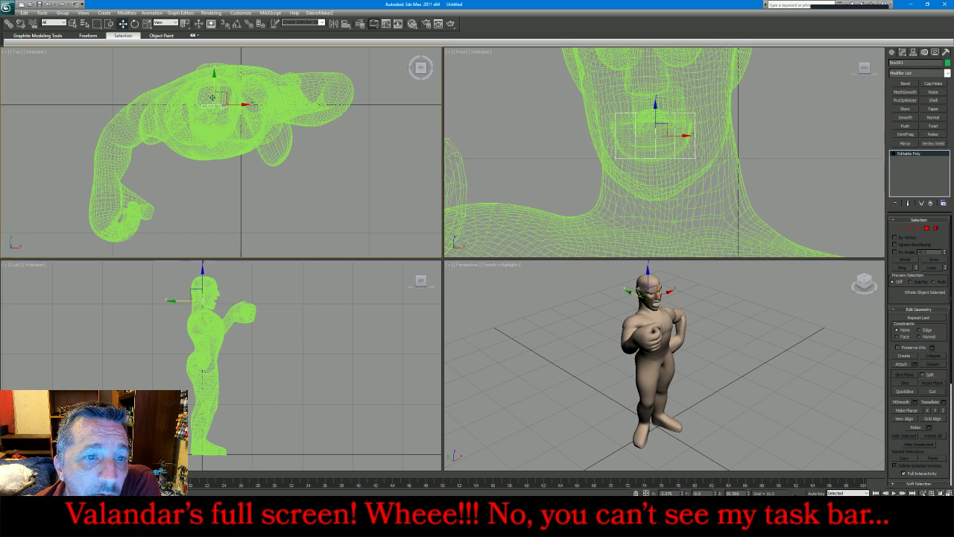
{"action": "scroll", "coordinate": [212, 98], "scroll_direction": "up", "scroll_amount": 5}
{"action": "scroll", "coordinate": [239, 98], "scroll_direction": "up", "scroll_amount": 2}
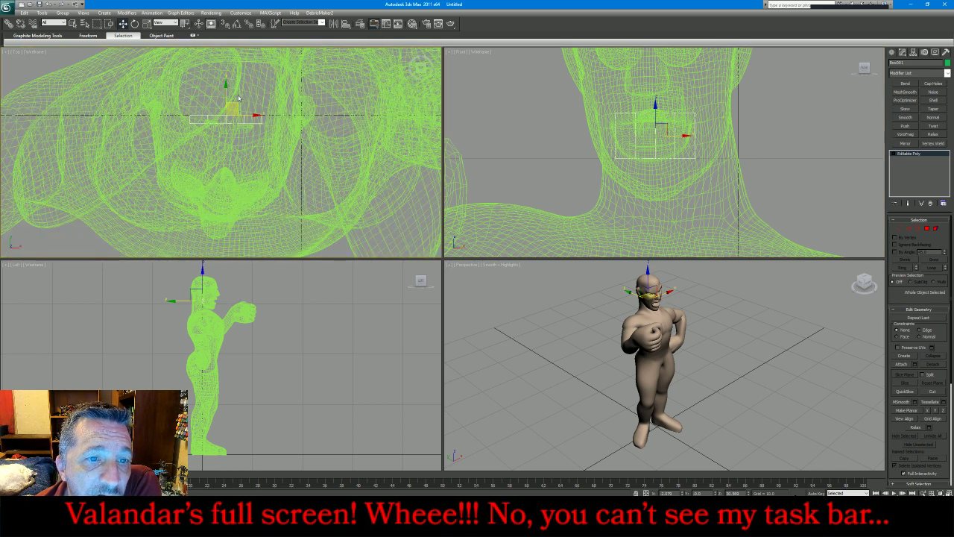
{"action": "left_click_drag", "start_coordinate": [236, 101], "coordinate": [237, 174]}
Rotate the mouth box slightly in the top view to match the head's turn and shift it back behind the lips
{"action": "left_click", "coordinate": [135, 23]}
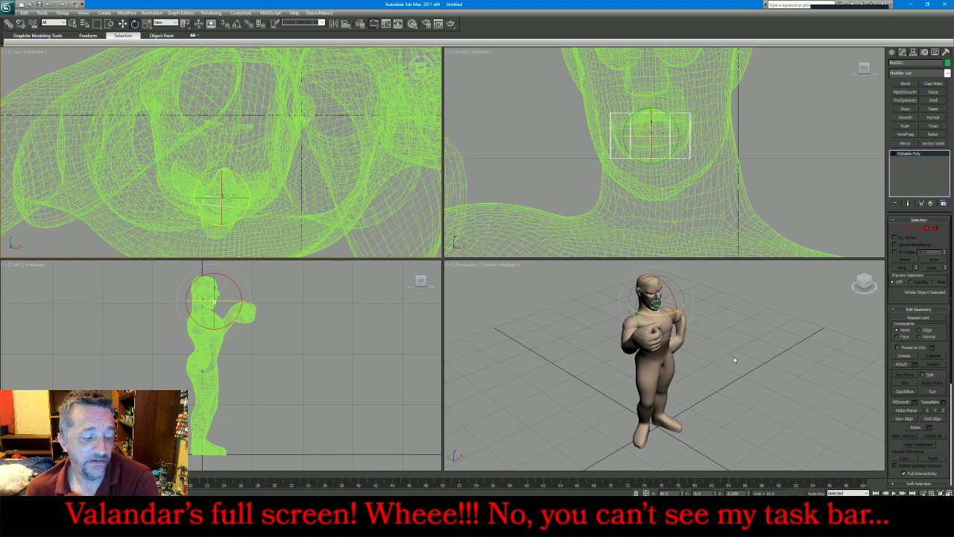
{"action": "key", "text": "z"}
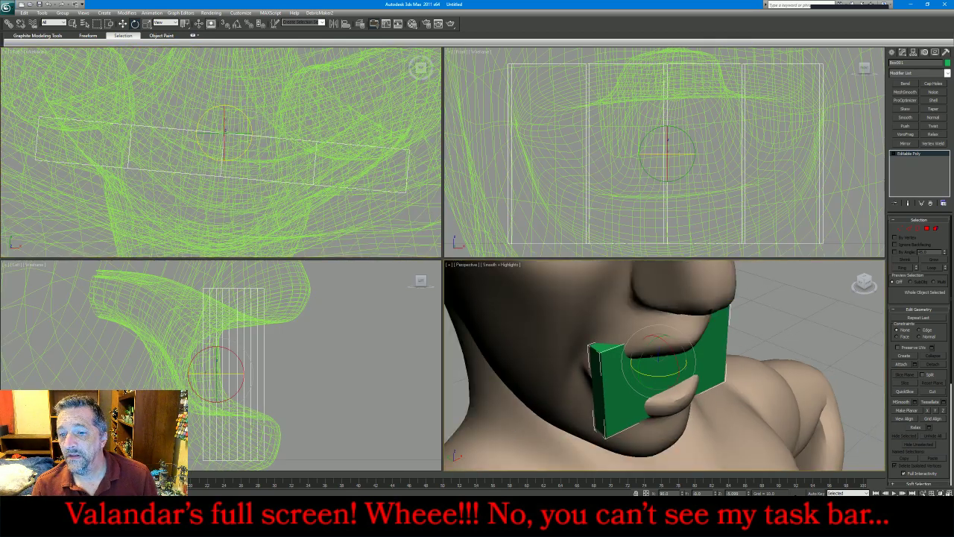
{"action": "left_click", "coordinate": [123, 23]}
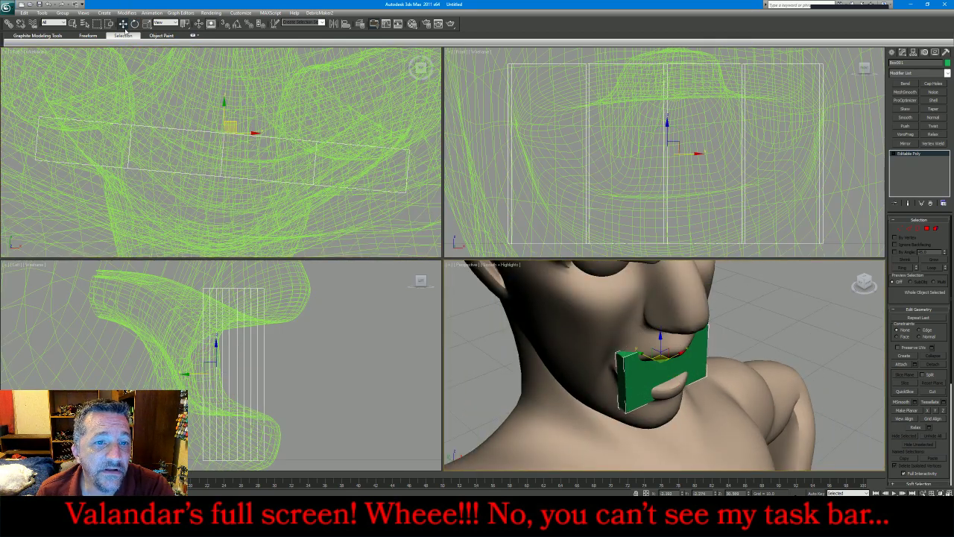
{"action": "left_click_drag", "start_coordinate": [225, 119], "coordinate": [234, 78]}
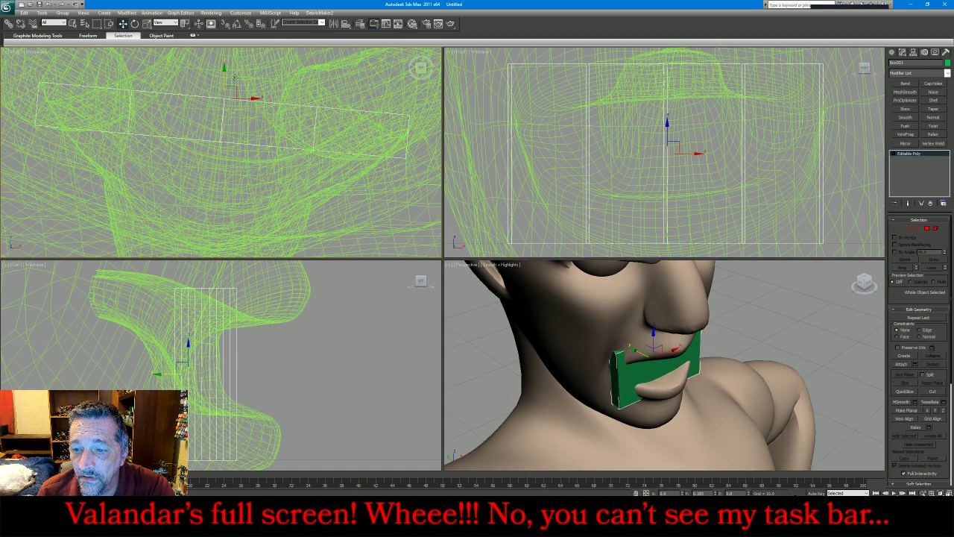
Apply a Bend modifier to the mouth box on the X axis, curving its ends back into the mouth like a dental arch
{"action": "left_click", "coordinate": [906, 85]}
{"action": "left_click_drag", "start_coordinate": [939, 235], "coordinate": [938, 264]}
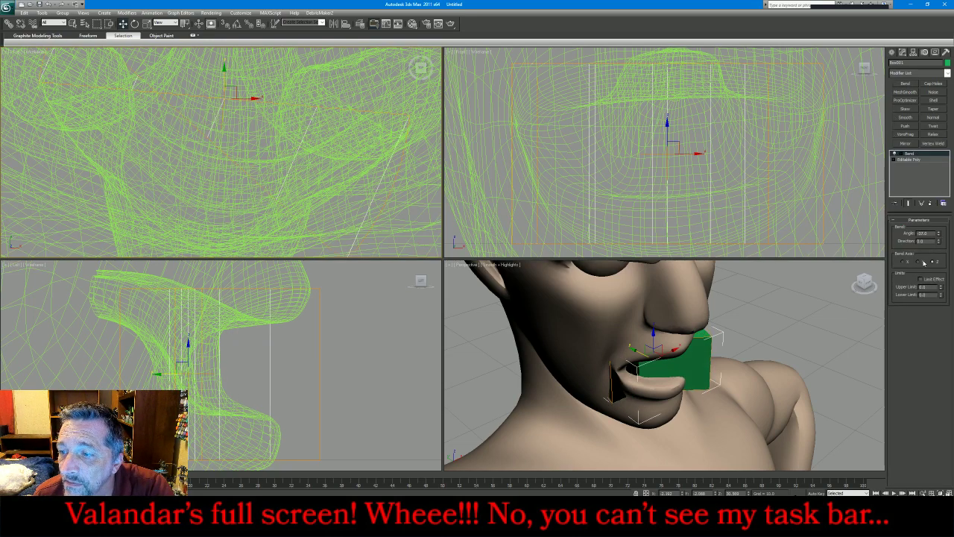
{"action": "left_click", "coordinate": [919, 261]}
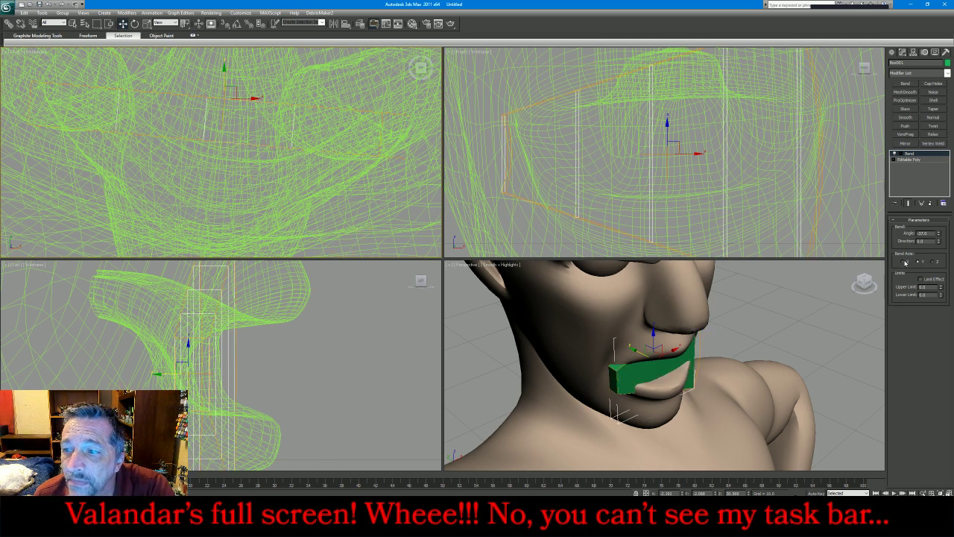
{"action": "left_click", "coordinate": [905, 262]}
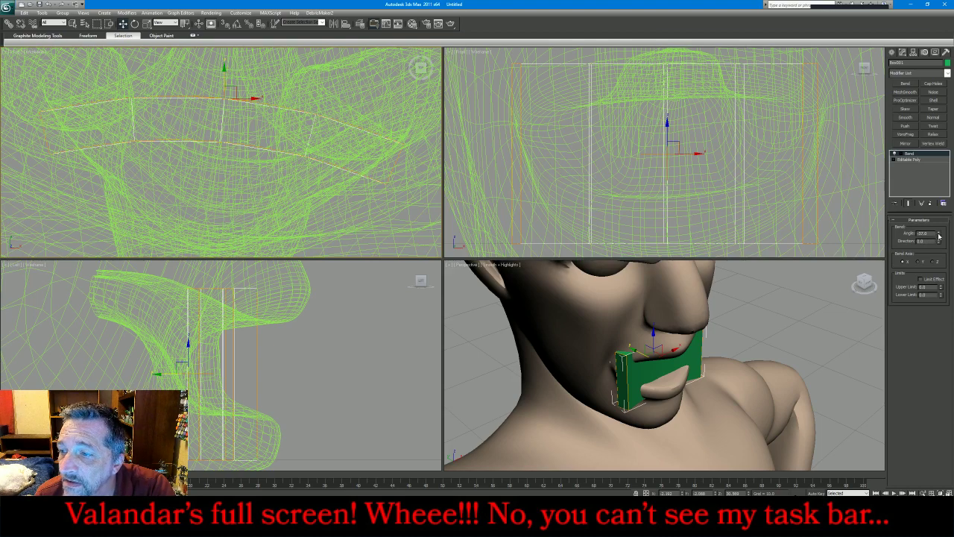
{"action": "left_click_drag", "start_coordinate": [939, 235], "coordinate": [918, 108]}
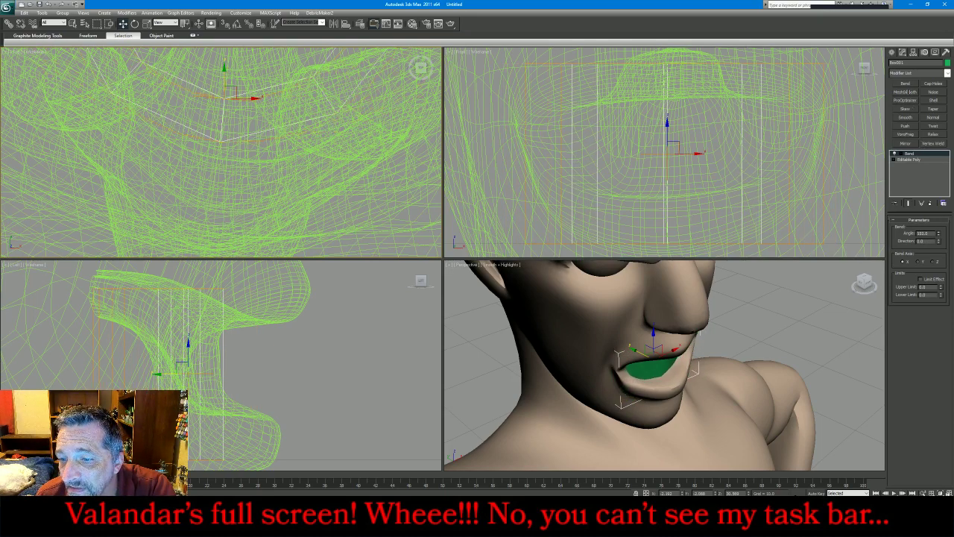
Tilt the bent box in the side view to match the mouth's slope, and move it slightly forward and up behind the lips
{"action": "left_click", "coordinate": [941, 501]}
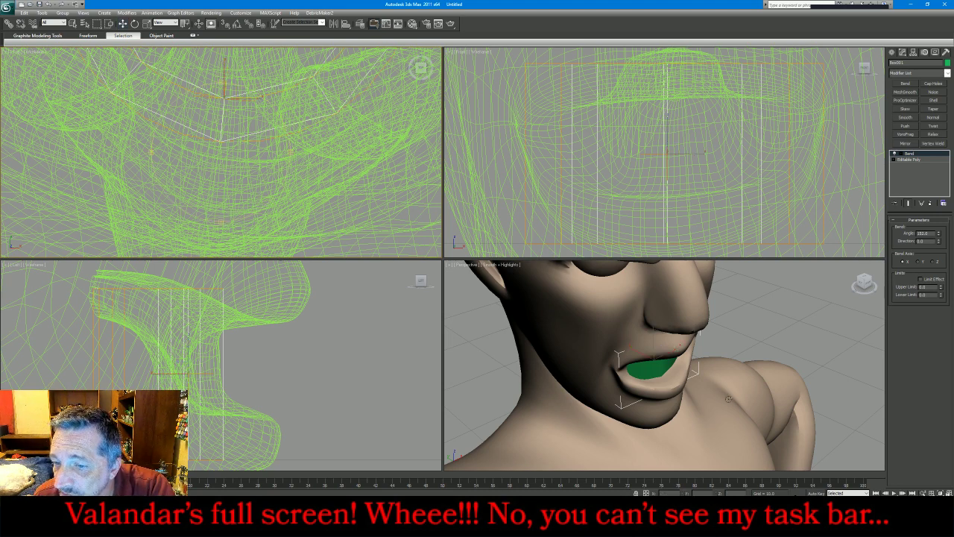
{"action": "left_click_drag", "start_coordinate": [674, 370], "coordinate": [626, 345]}
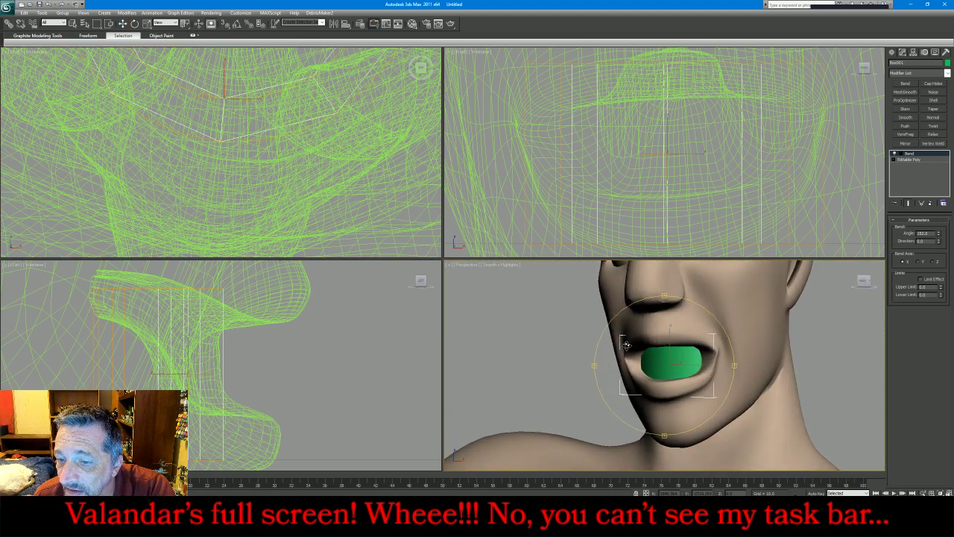
{"action": "left_click", "coordinate": [134, 23]}
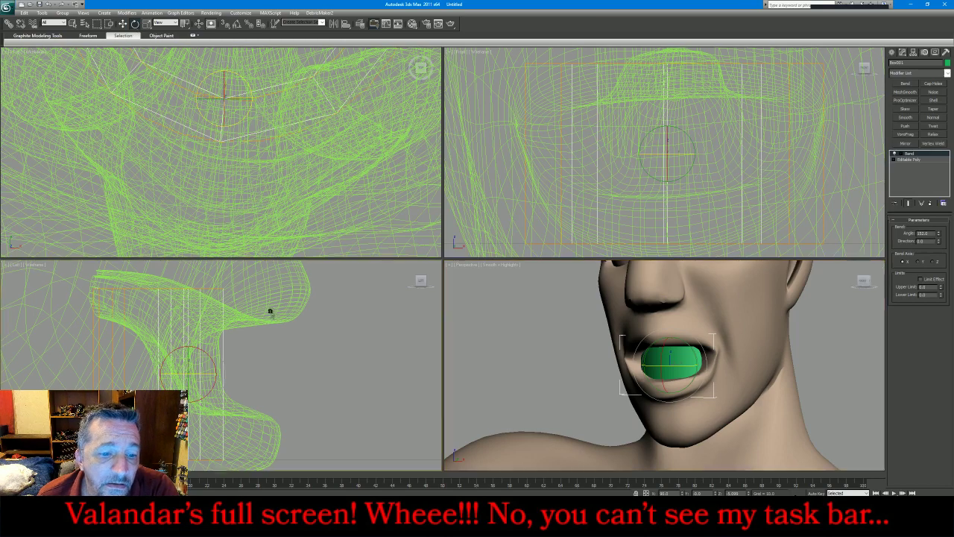
{"action": "scroll", "coordinate": [269, 318], "scroll_direction": "down", "scroll_amount": 2}
{"action": "left_click_drag", "start_coordinate": [229, 336], "coordinate": [237, 345]}
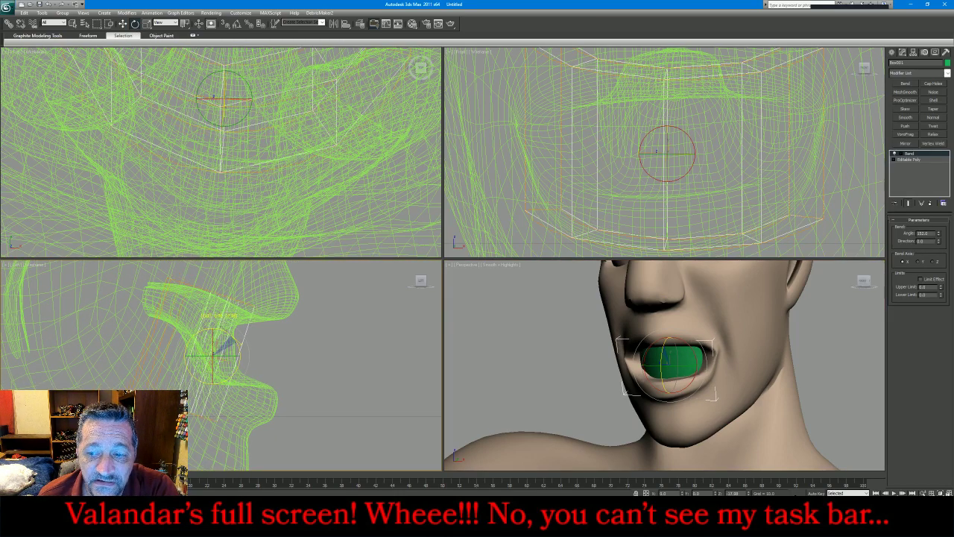
{"action": "left_click", "coordinate": [123, 23]}
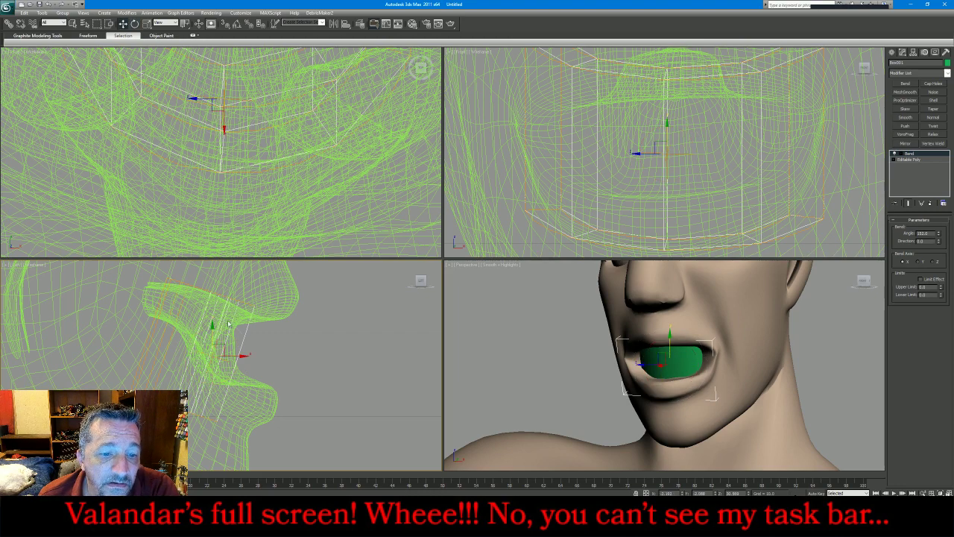
{"action": "left_click_drag", "start_coordinate": [224, 350], "coordinate": [237, 333]}
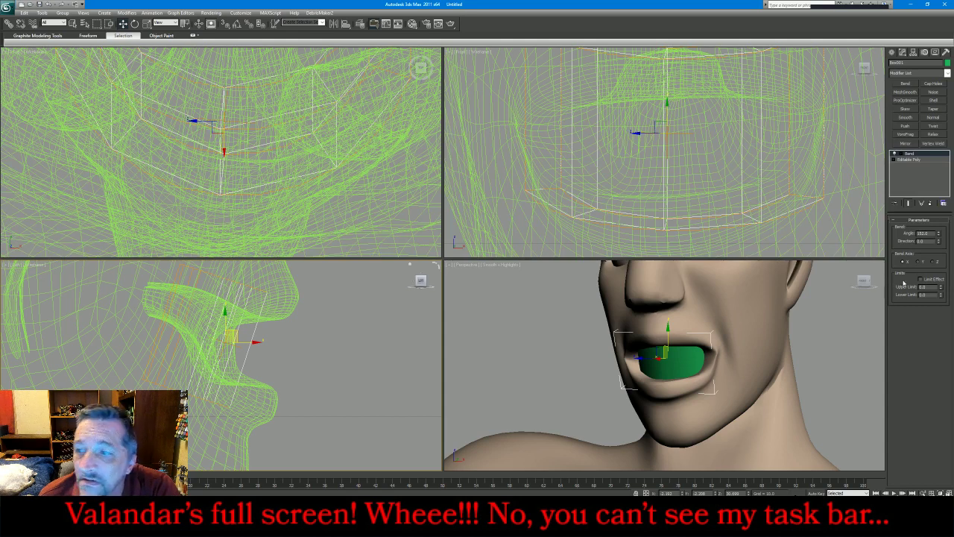
Reduce the bend angle so the arch widens to fill the mouth opening, and collapse the modifier stack
{"action": "left_click_drag", "start_coordinate": [939, 234], "coordinate": [940, 265]}
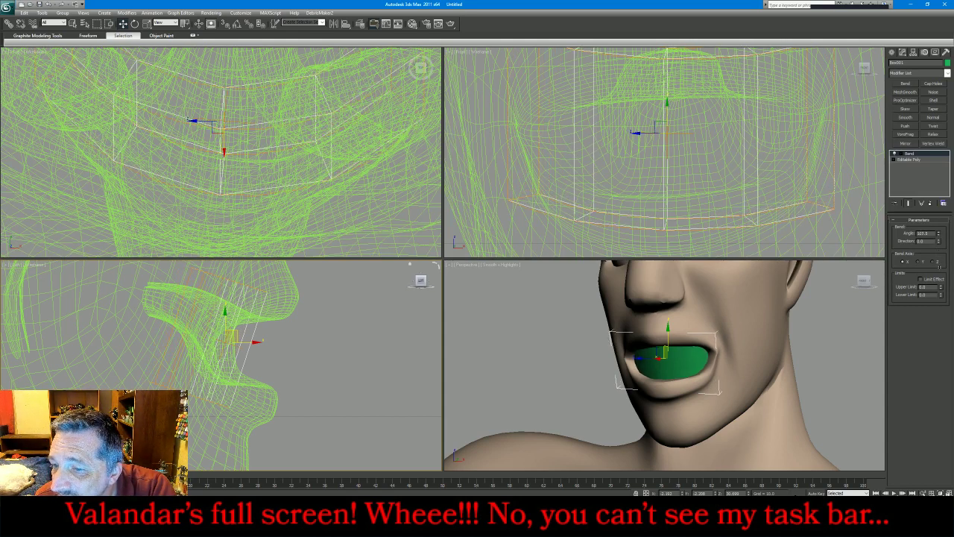
{"action": "left_click", "coordinate": [910, 159]}
{"action": "left_click", "coordinate": [910, 153]}
{"action": "right_click", "coordinate": [909, 154]}
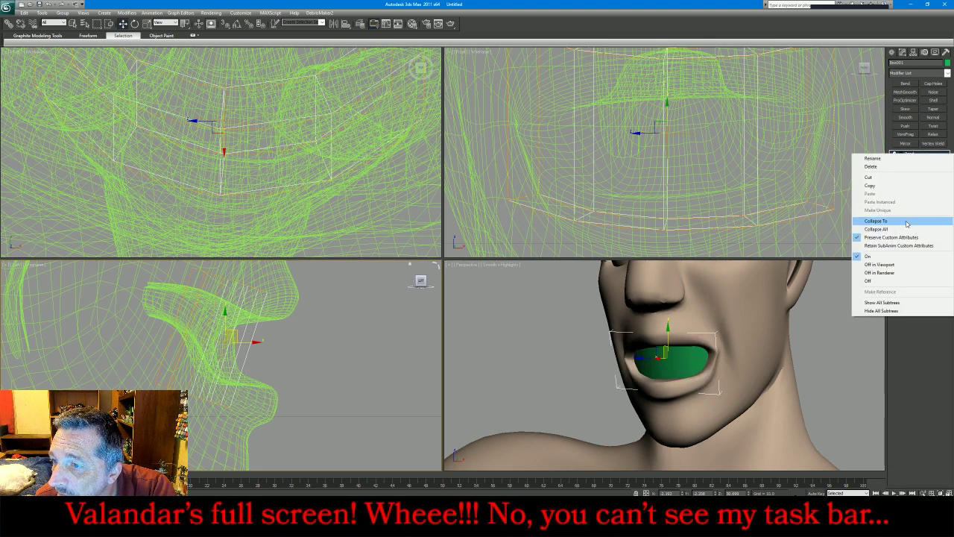
{"action": "left_click", "coordinate": [906, 229]}
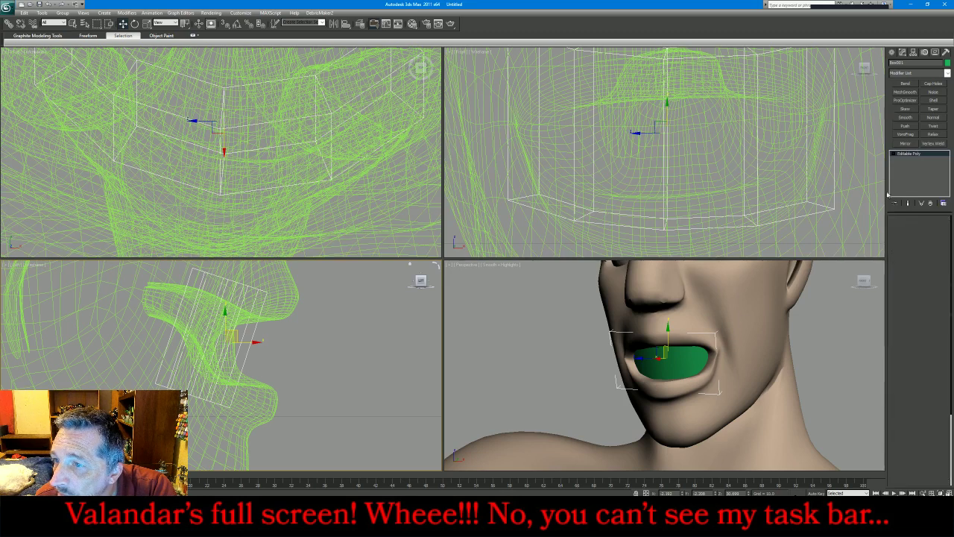
Select the ring of vertical edges around the arch and connect them with one horizontal edge loop
{"action": "key", "text": "2"}
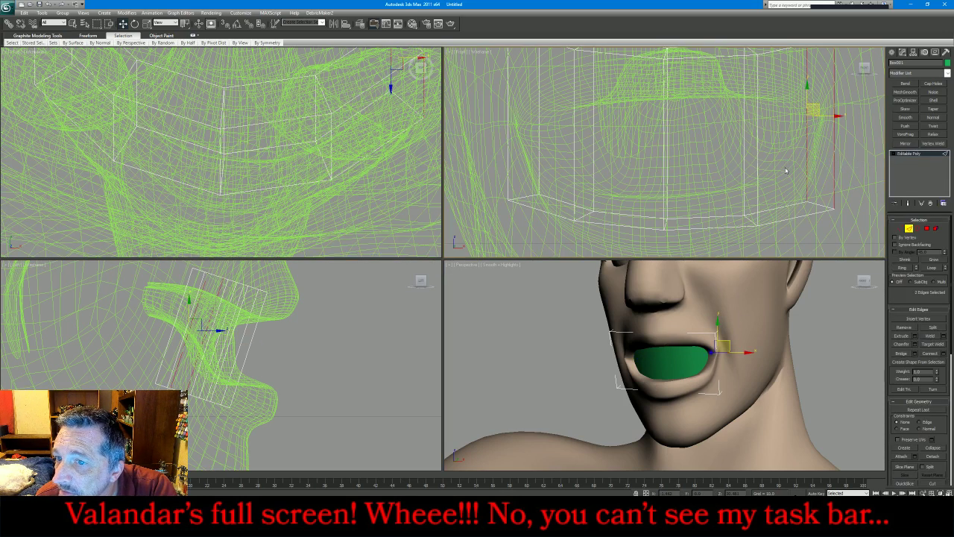
{"action": "left_click", "coordinate": [909, 269]}
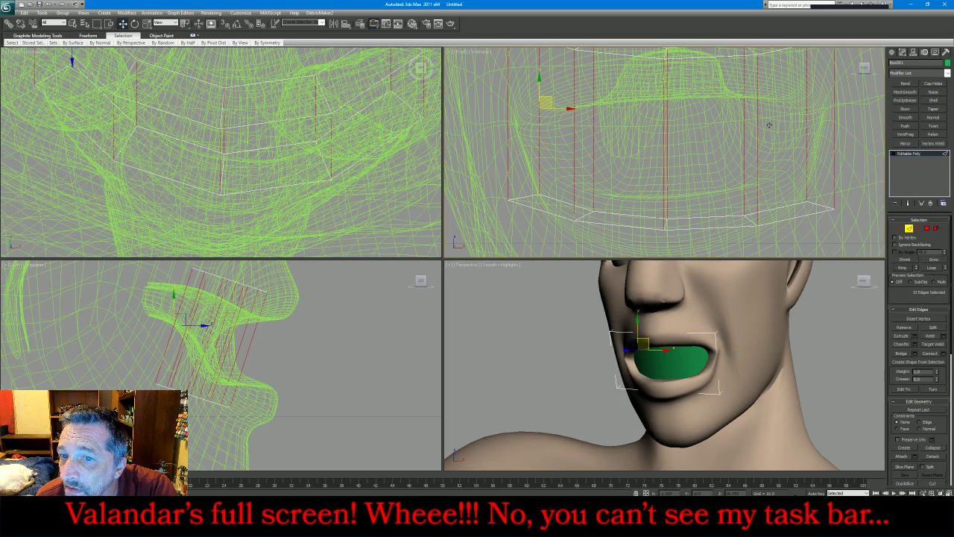
{"action": "left_click", "coordinate": [945, 354]}
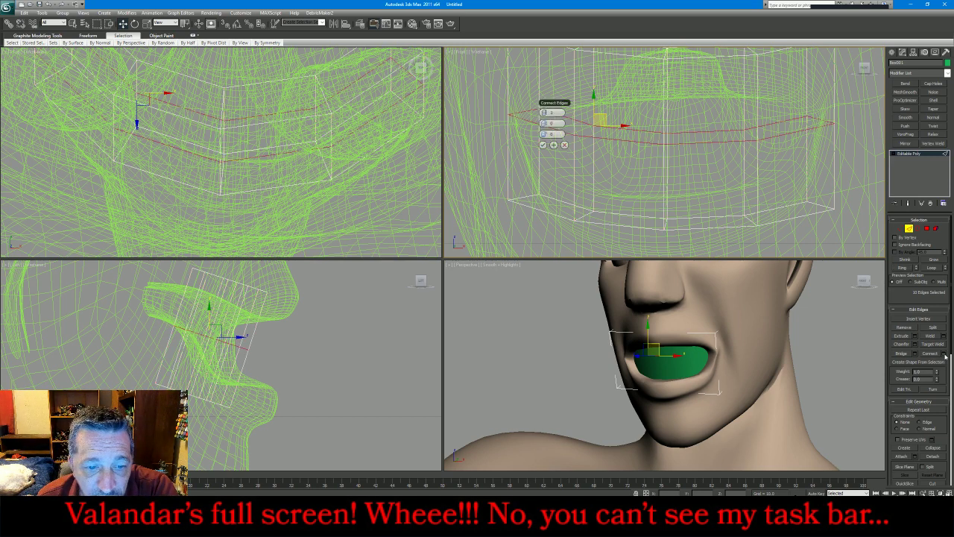
{"action": "left_click", "coordinate": [543, 144]}
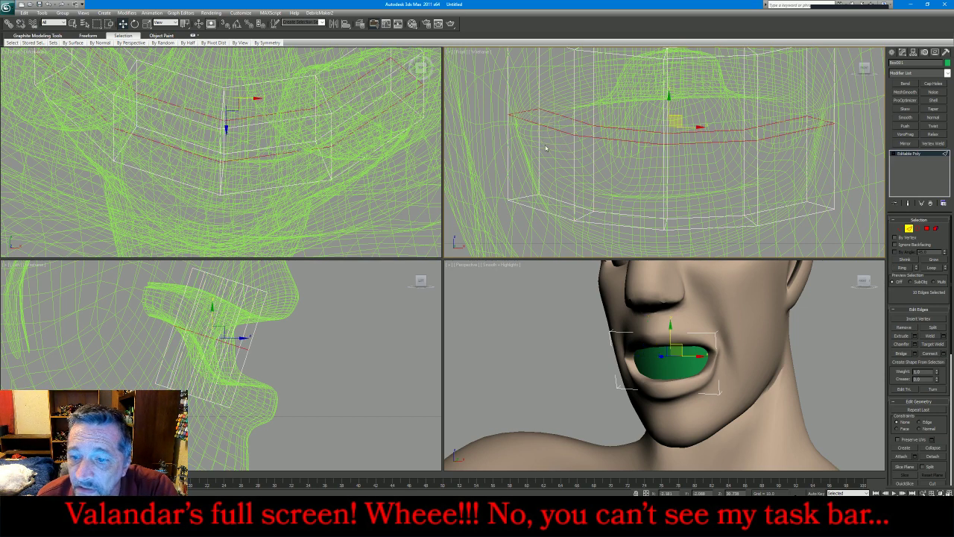
Chamfer the horizontal edge loop by a small amount to form a narrow band between the upper and lower teeth
{"action": "left_click", "coordinate": [917, 344]}
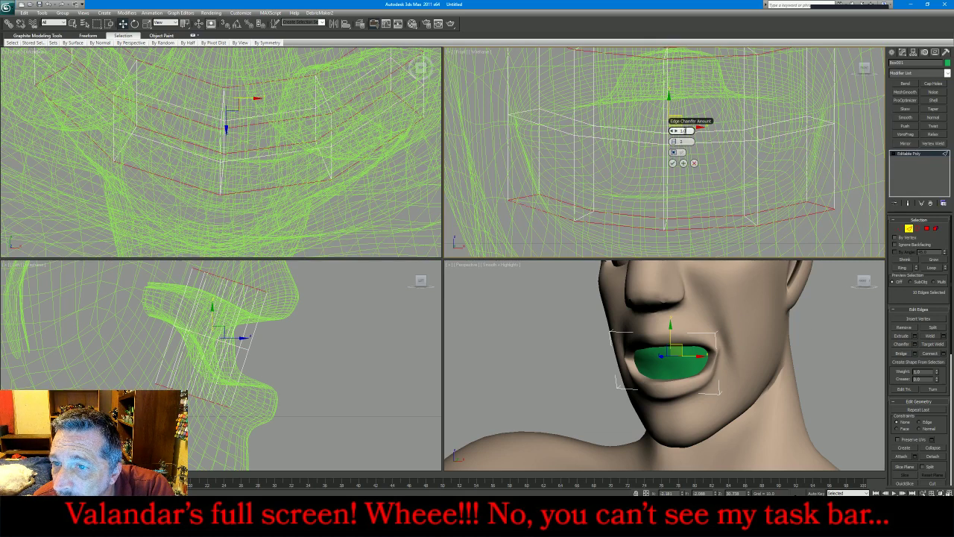
{"action": "left_click_drag", "start_coordinate": [675, 131], "coordinate": [522, 159]}
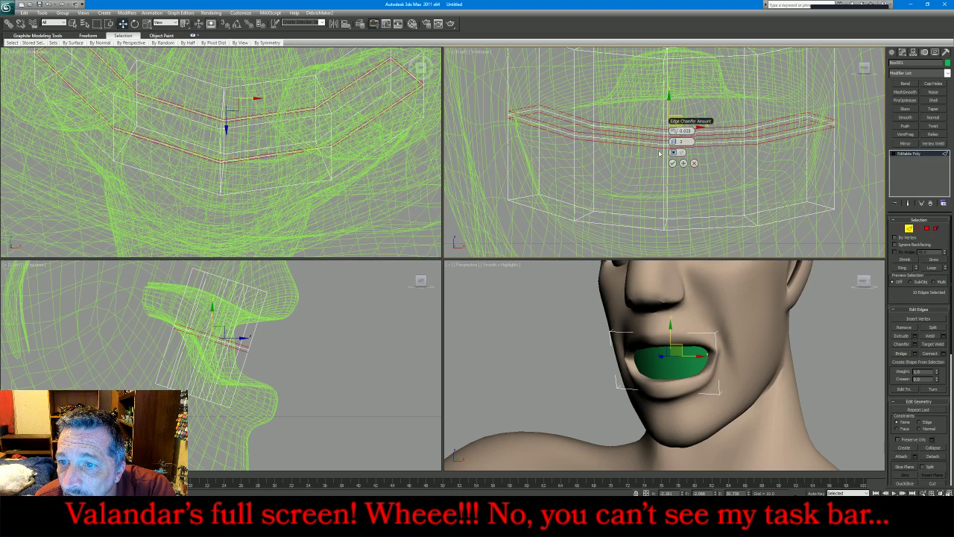
{"action": "left_click", "coordinate": [672, 163]}
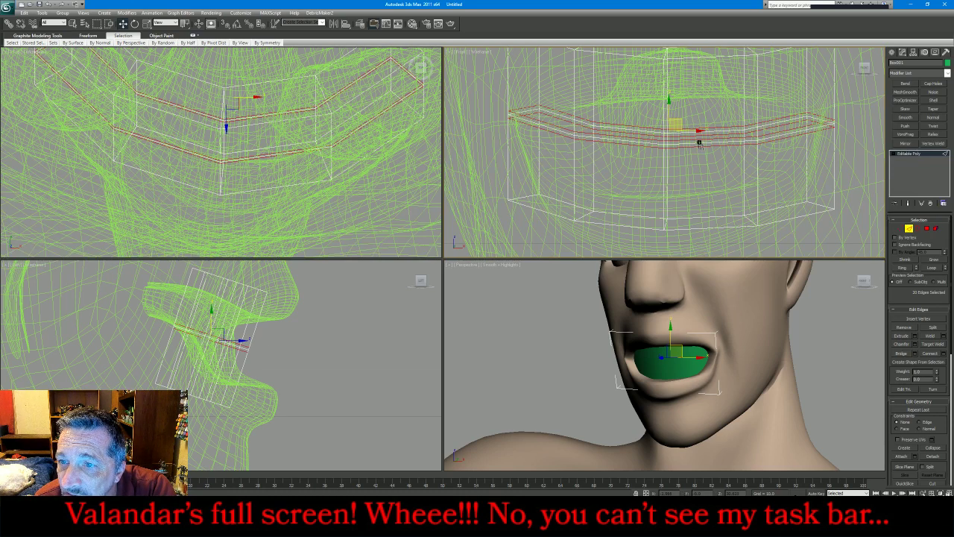
Push the vertices of the band's middle edge loop inward with a Push value of -0.1, and collapse the stack
{"action": "left_click", "coordinate": [699, 142]}
{"action": "left_click", "coordinate": [938, 272]}
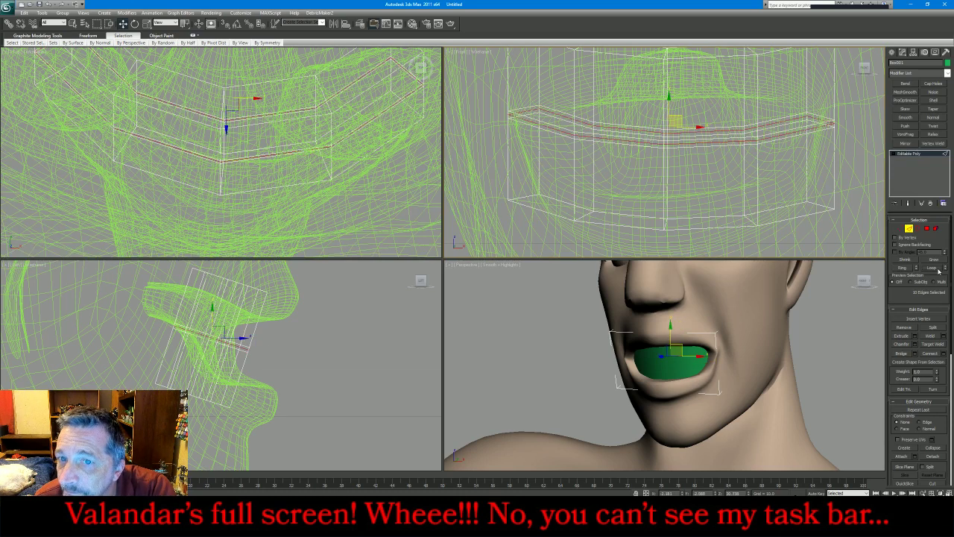
{"action": "left_click", "coordinate": [900, 228]}
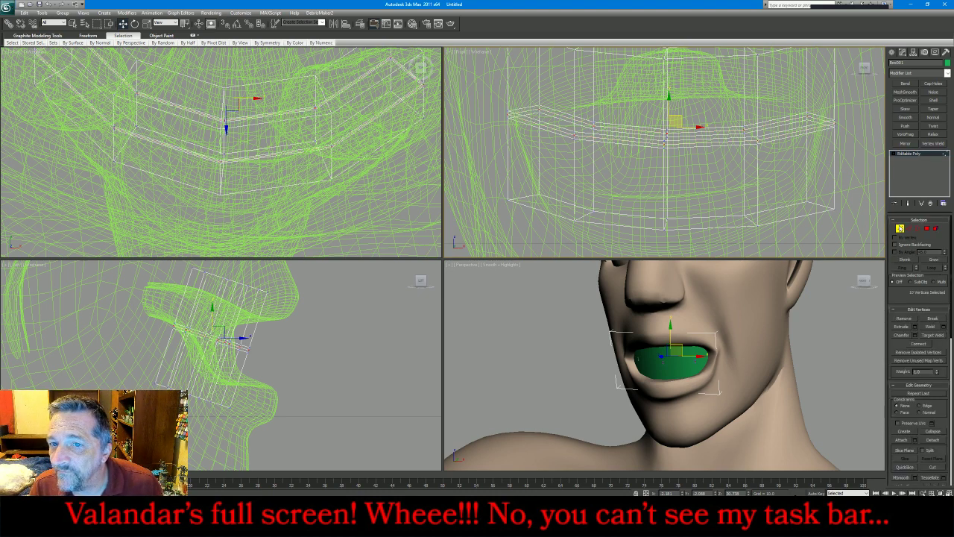
{"action": "left_click", "coordinate": [914, 127]}
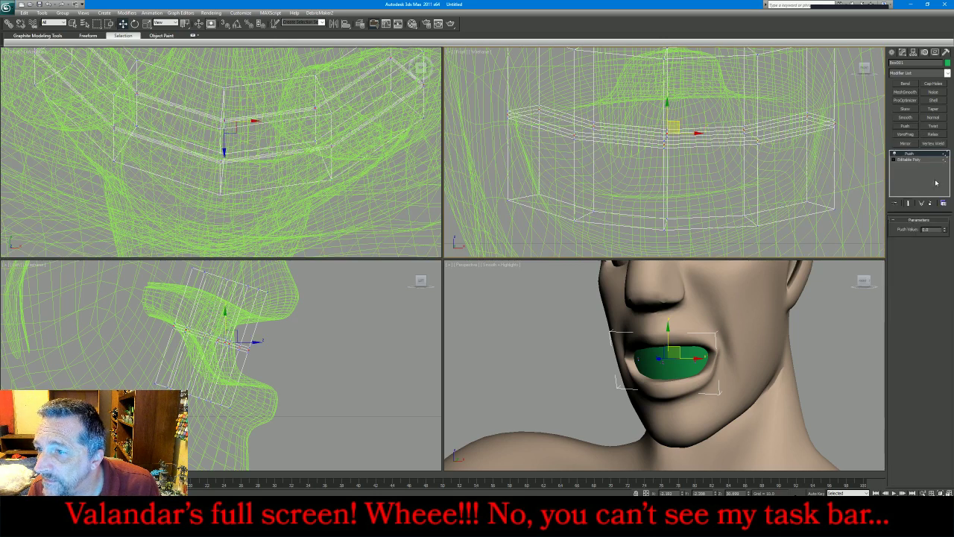
{"action": "left_click_drag", "start_coordinate": [945, 229], "coordinate": [943, 233]}
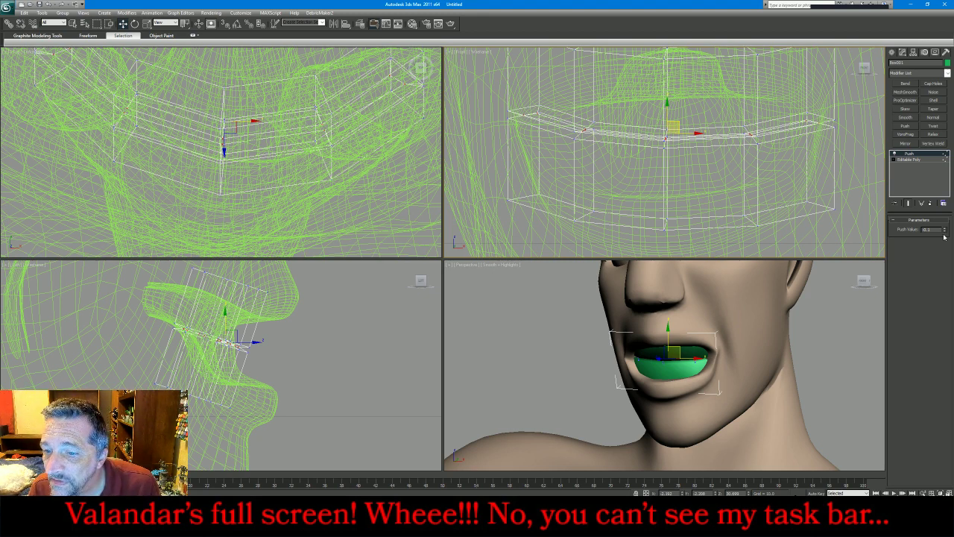
{"action": "right_click", "coordinate": [917, 158]}
{"action": "left_click", "coordinate": [908, 237]}
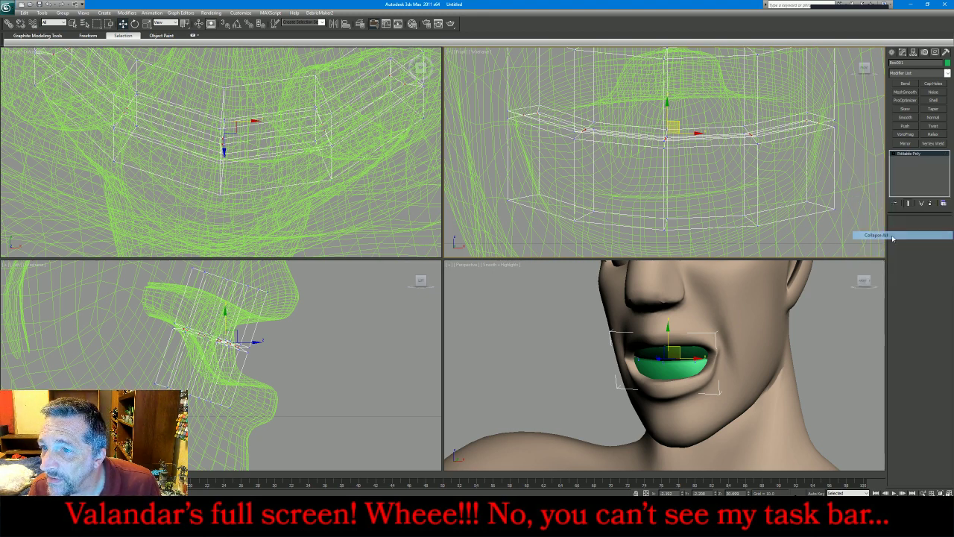
Select the edges at both ends of the teeth arch and extend the selection to their full edge loops
{"action": "left_click", "coordinate": [910, 229]}
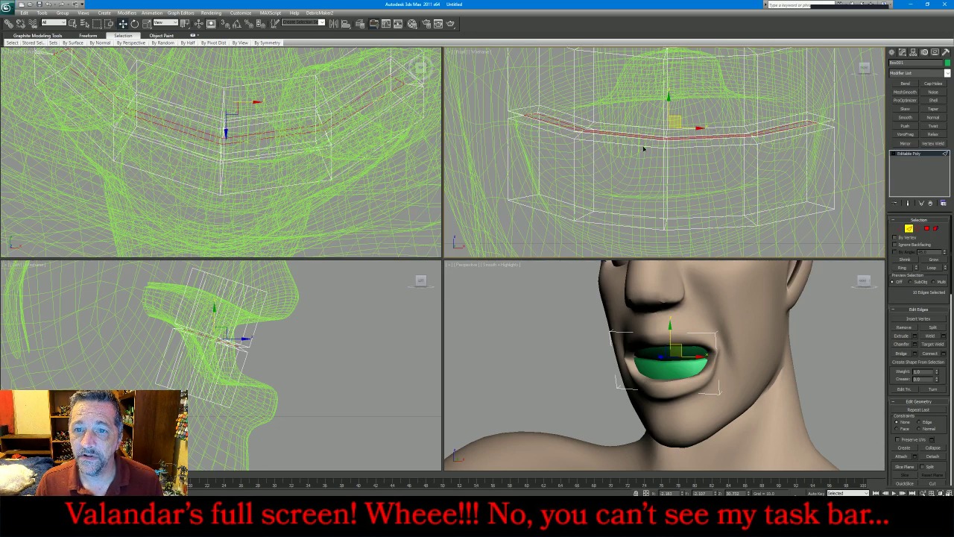
{"action": "left_click", "coordinate": [399, 164]}
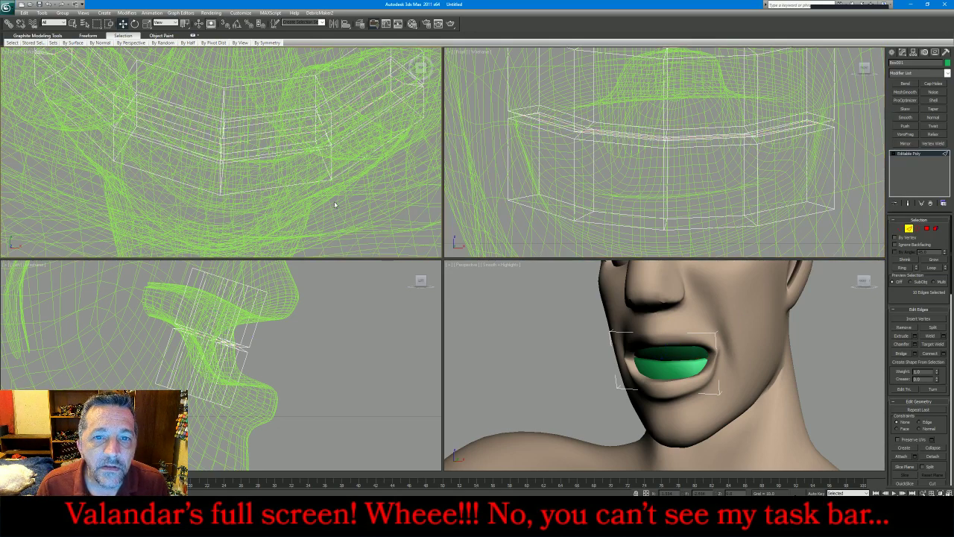
{"action": "middle_click_drag", "start_coordinate": [352, 199], "coordinate": [325, 210], "text": "alt"}
{"action": "left_click_drag", "start_coordinate": [367, 123], "coordinate": [397, 182]}
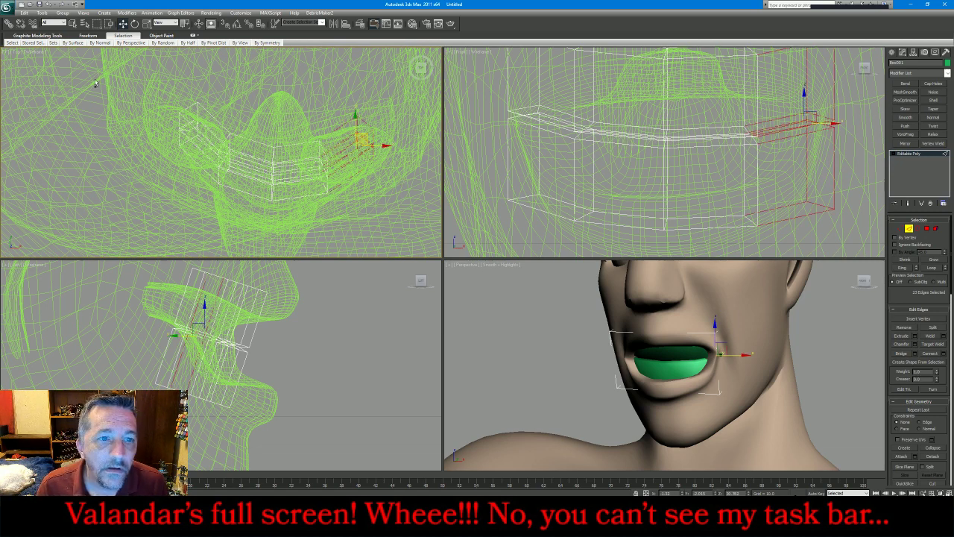
{"action": "left_click_drag", "start_coordinate": [127, 84], "coordinate": [209, 167]}
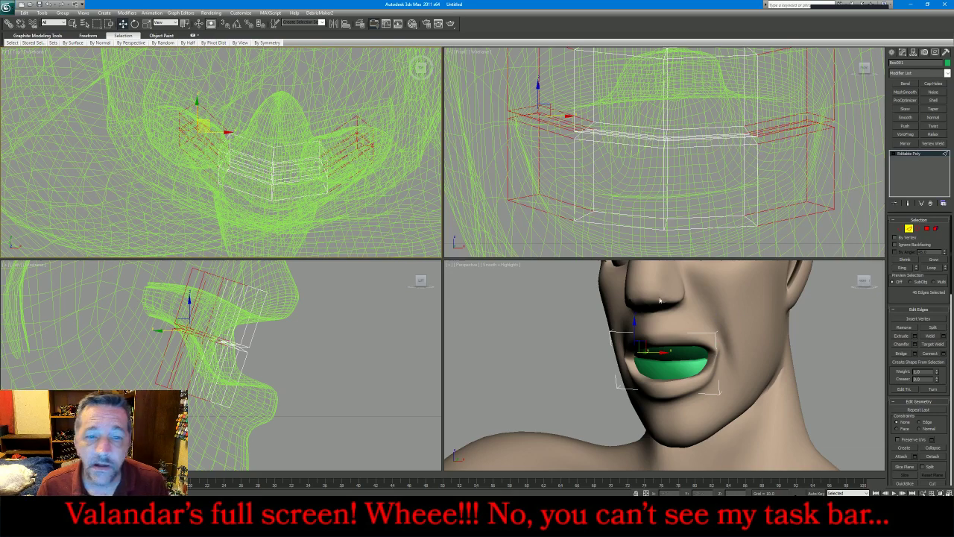
{"action": "left_click", "coordinate": [932, 268]}
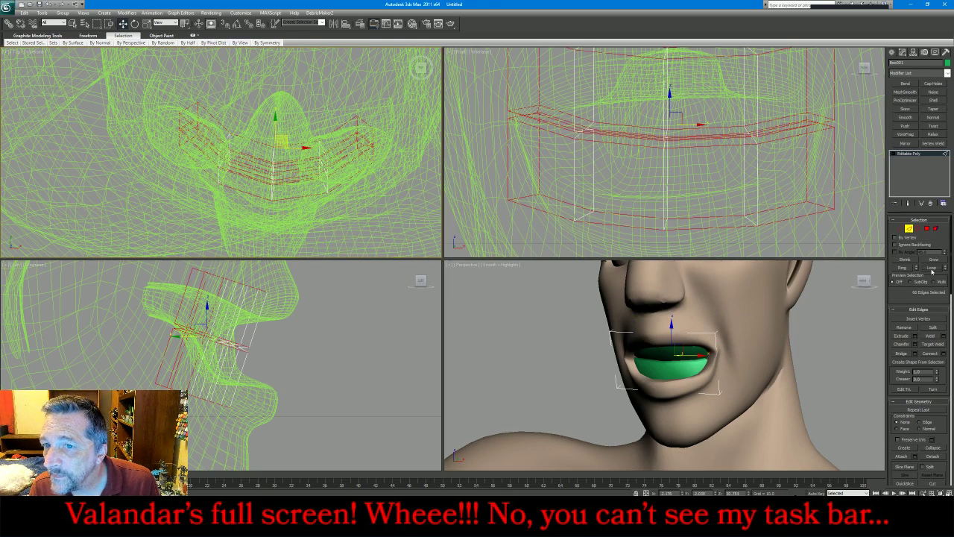
Chamfer the selected edge loops of the teeth by a very small amount to keep the corners crisp
{"action": "scroll", "coordinate": [693, 197], "scroll_direction": "down", "scroll_amount": 1}
{"action": "scroll", "coordinate": [693, 197], "scroll_direction": "up", "scroll_amount": 1}
{"action": "right_click", "coordinate": [678, 206]}
{"action": "scroll", "coordinate": [668, 209], "scroll_direction": "down", "scroll_amount": 2}
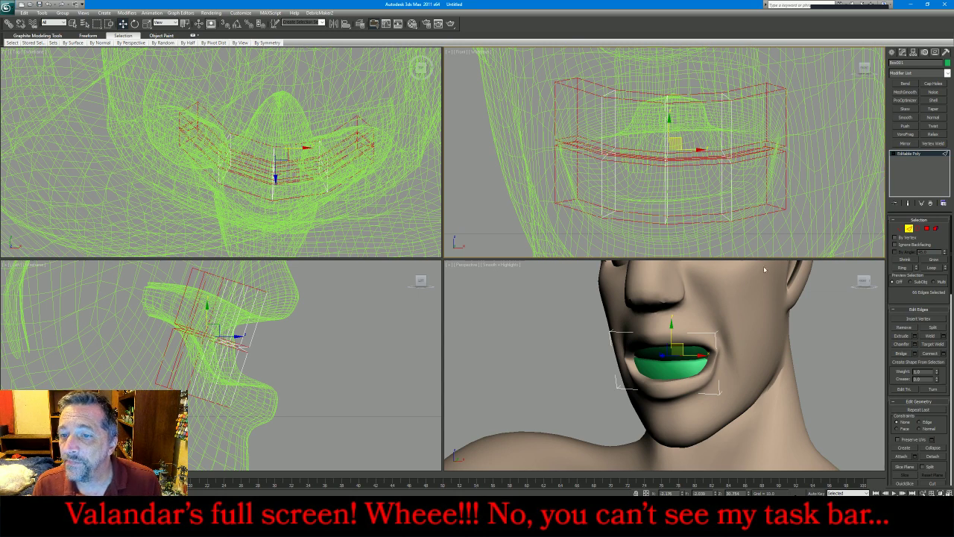
{"action": "left_click", "coordinate": [916, 344]}
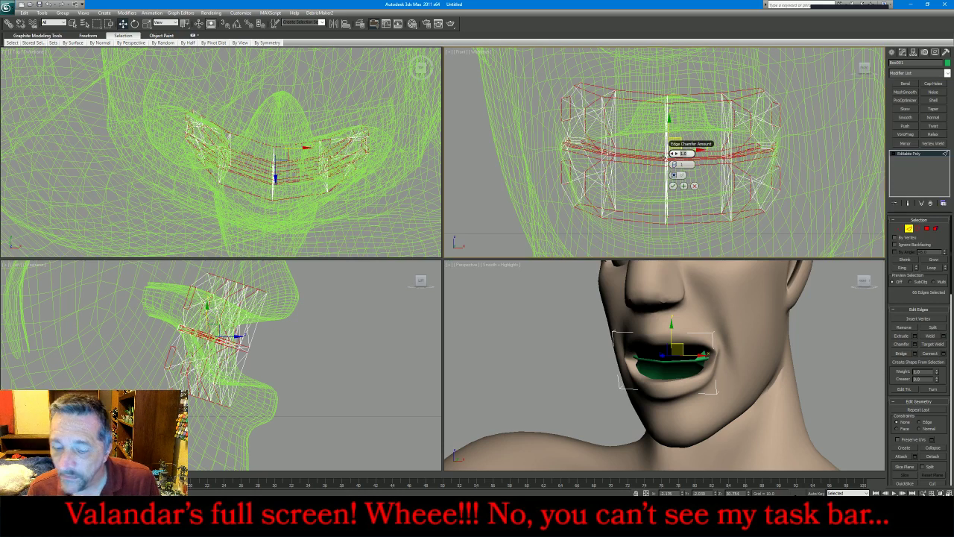
{"action": "left_click_drag", "start_coordinate": [674, 154], "coordinate": [670, 152]}
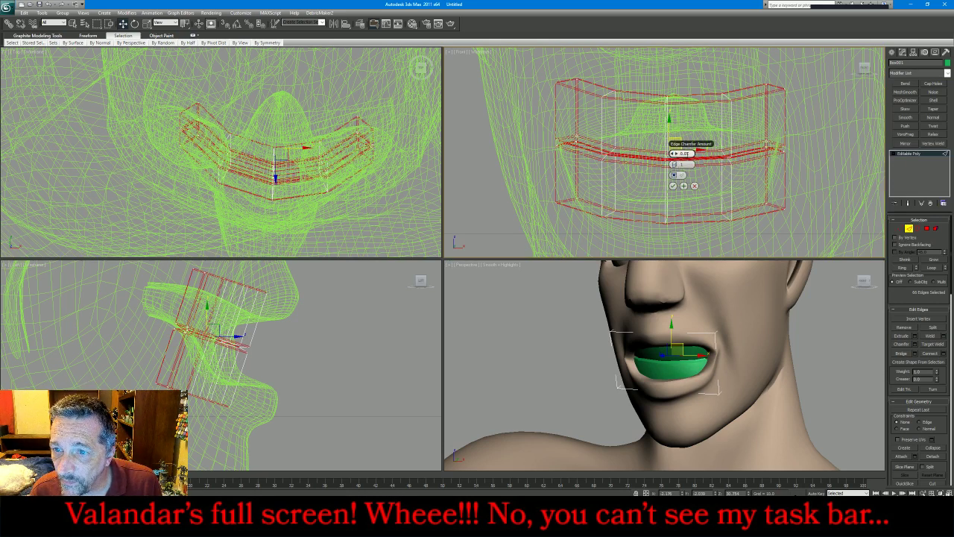
{"action": "left_click_drag", "start_coordinate": [673, 153], "coordinate": [673, 156]}
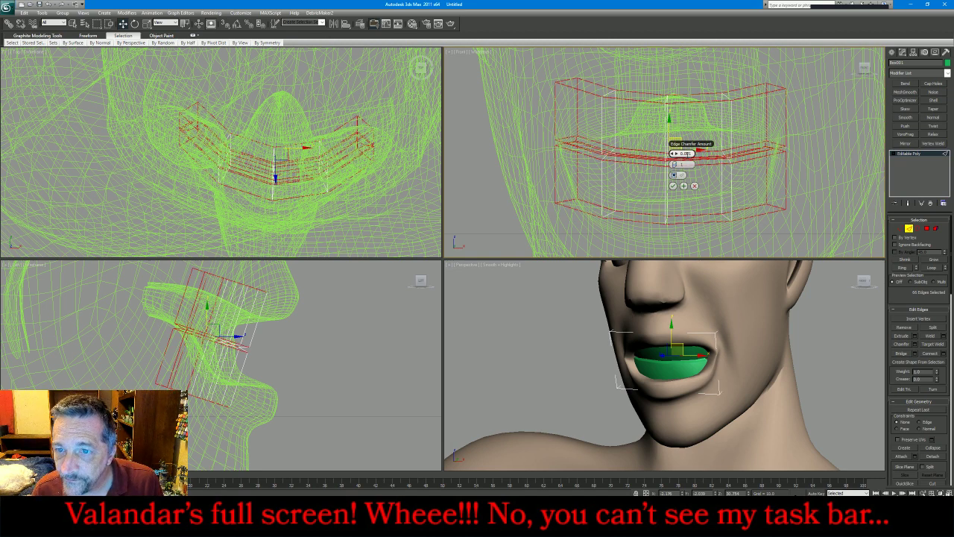
{"action": "left_click", "coordinate": [673, 186]}
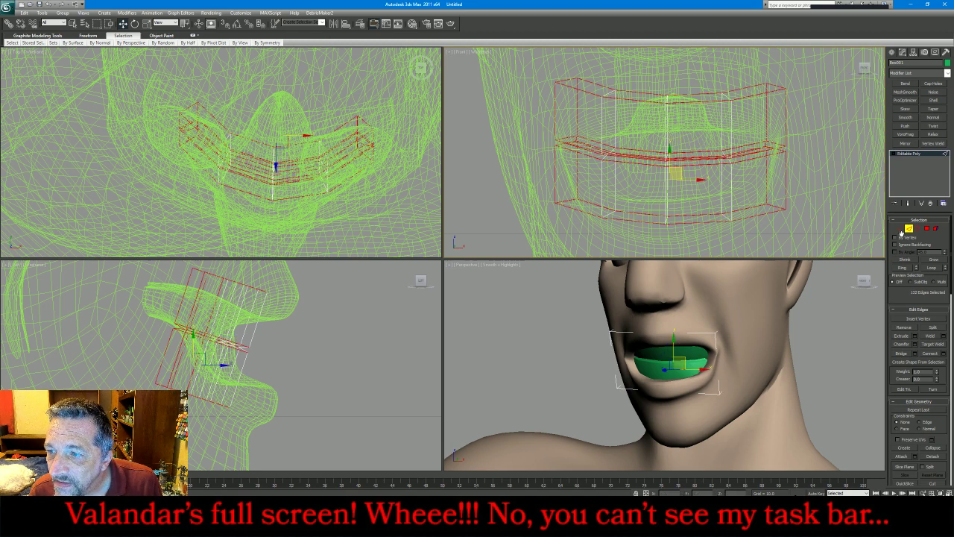
Apply a MeshSmooth modifier to the whole teeth object with 2 iterations
{"action": "left_click", "coordinate": [909, 229]}
{"action": "left_click", "coordinate": [910, 92]}
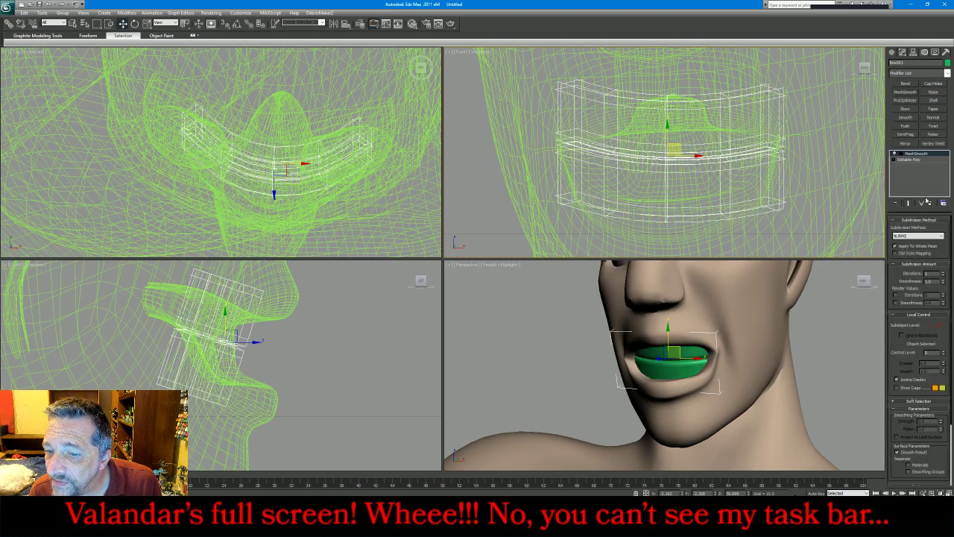
{"action": "left_click", "coordinate": [944, 272]}
{"action": "right_click", "coordinate": [822, 314]}
{"action": "scroll", "coordinate": [823, 314], "scroll_direction": "down", "scroll_amount": 3}
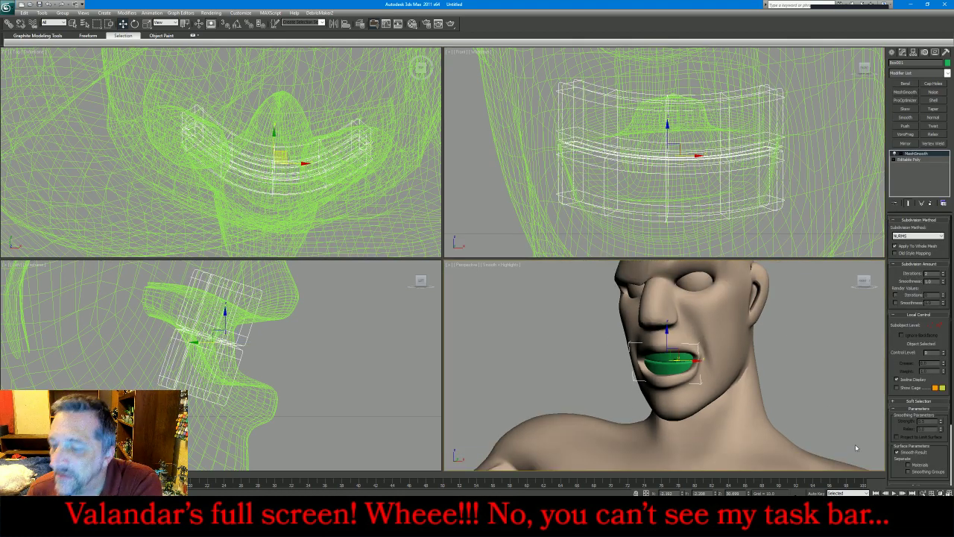
Set the reference coordinate system to Local and rotate the teeth slightly to match the tilt of the mouth
{"action": "key", "text": "ctrl+r"}
{"action": "left_click_drag", "start_coordinate": [647, 358], "coordinate": [701, 352]}
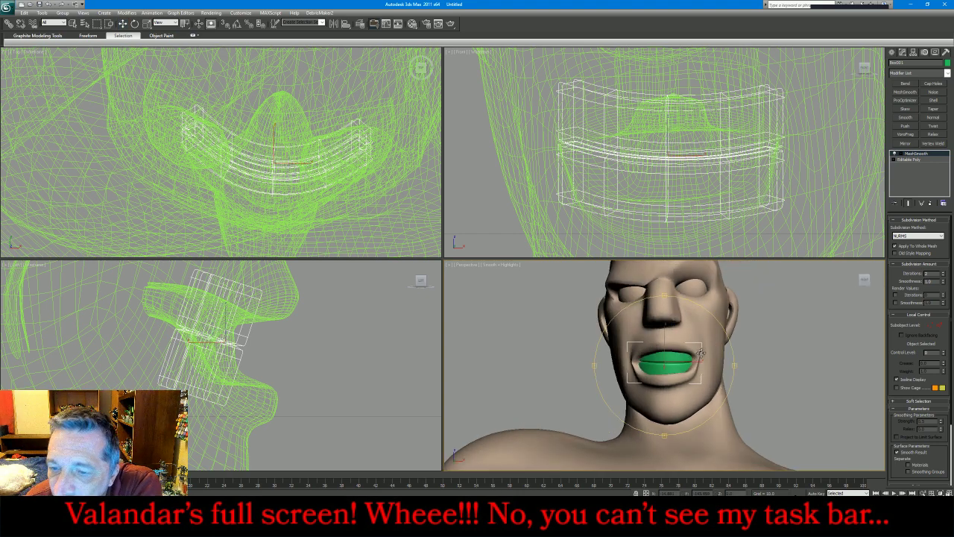
{"action": "left_click", "coordinate": [164, 23]}
{"action": "left_click", "coordinate": [161, 48]}
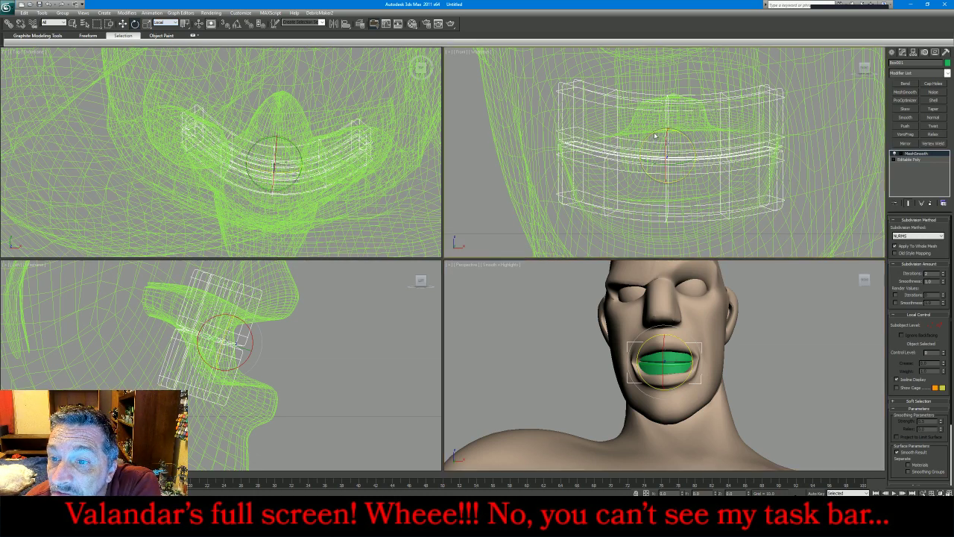
{"action": "left_click_drag", "start_coordinate": [654, 134], "coordinate": [649, 137]}
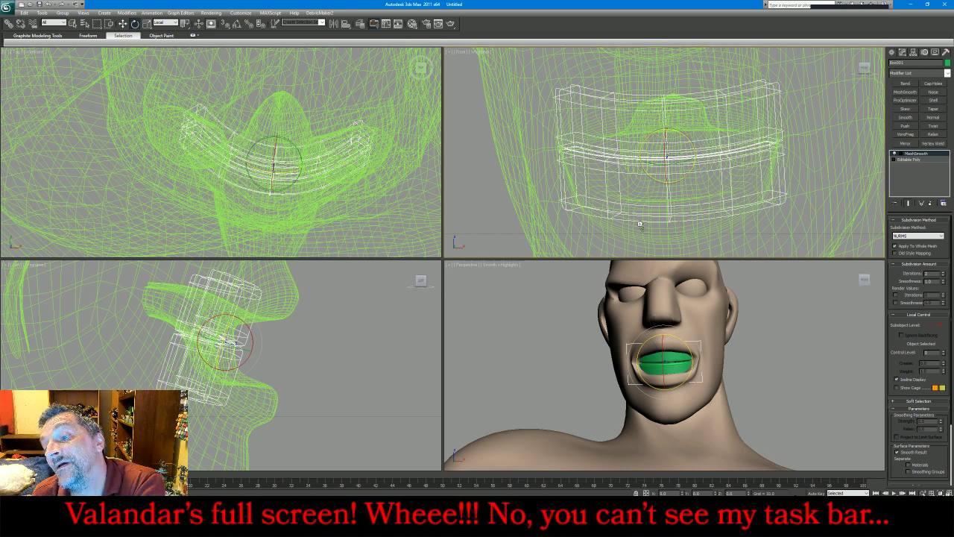
Collapse the teeth's modifier stack into an editable poly and inspect their fit in the mouth
{"action": "right_click", "coordinate": [897, 154]}
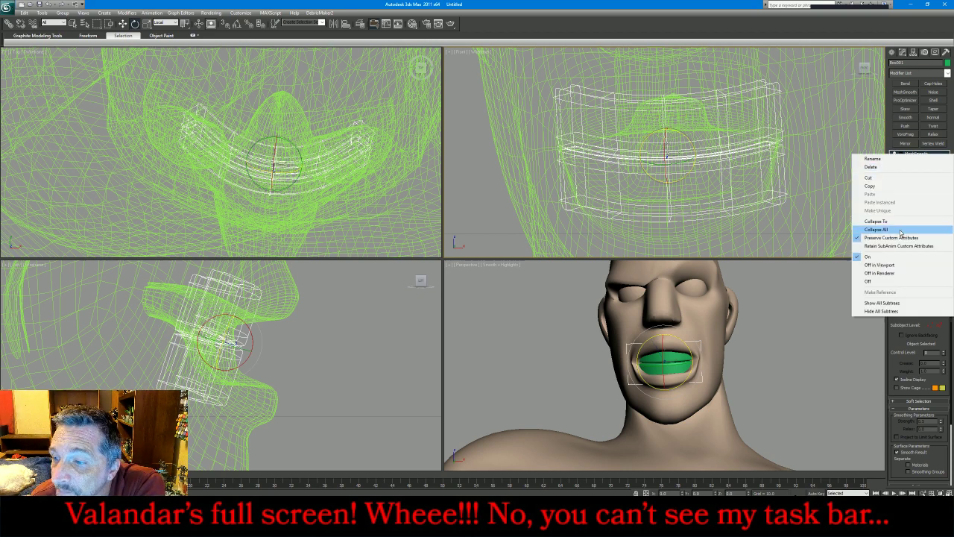
{"action": "left_click", "coordinate": [876, 228]}
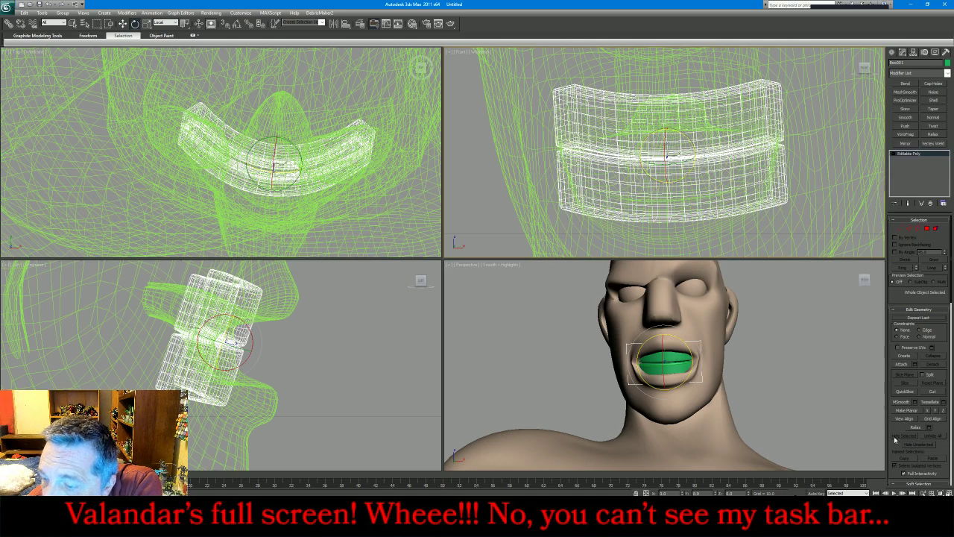
{"action": "left_click", "coordinate": [940, 501]}
{"action": "left_click_drag", "start_coordinate": [728, 359], "coordinate": [680, 360]}
{"action": "middle_click_drag", "start_coordinate": [680, 360], "coordinate": [741, 355], "text": "alt"}
{"action": "left_click", "coordinate": [72, 24]}
Start exporting the teeth and browse to the PrimeMinister folder inside MESHES, zzLegendaryFoes, Foes
{"action": "left_click", "coordinate": [11, 9]}
{"action": "mouse_move", "coordinate": [53, 121]}
{"action": "left_click", "coordinate": [104, 65]}
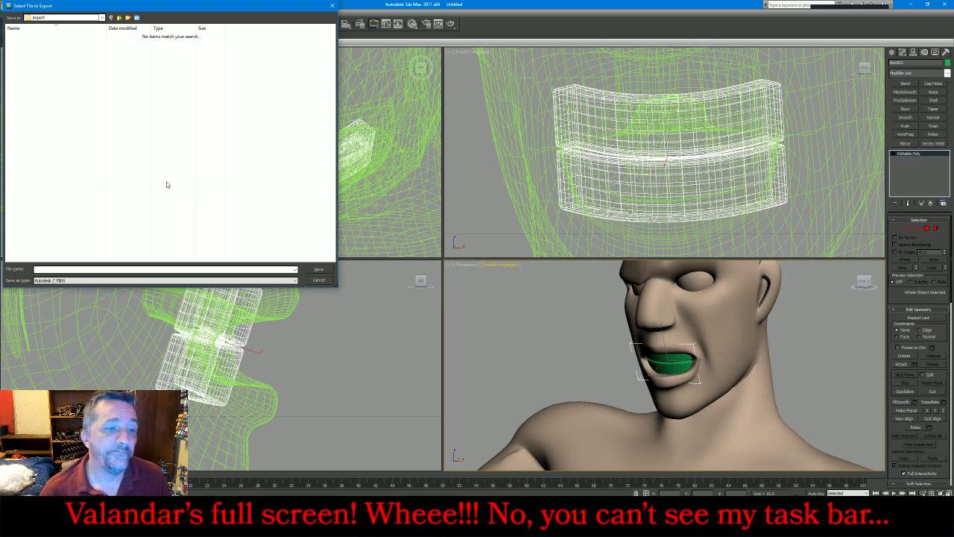
{"action": "left_click", "coordinate": [119, 17]}
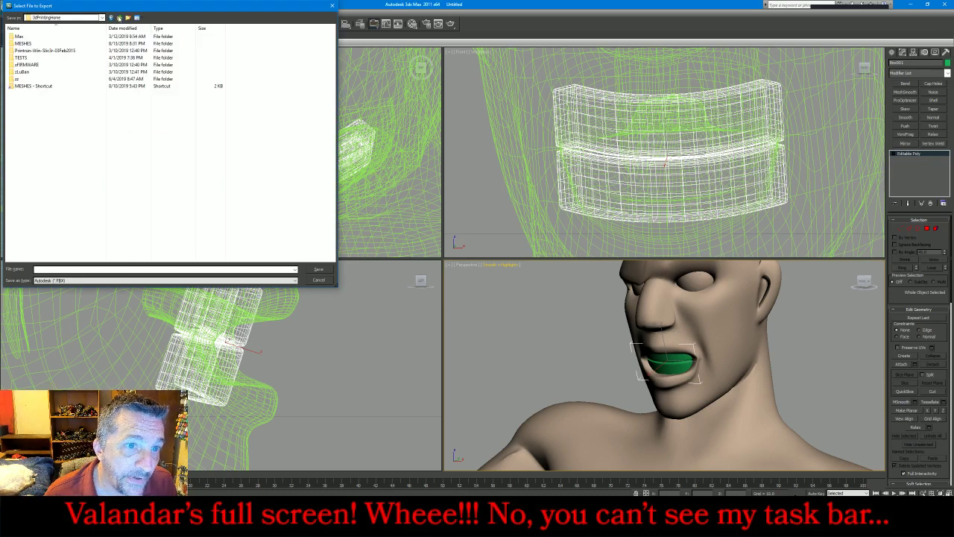
{"action": "double_click", "coordinate": [38, 44]}
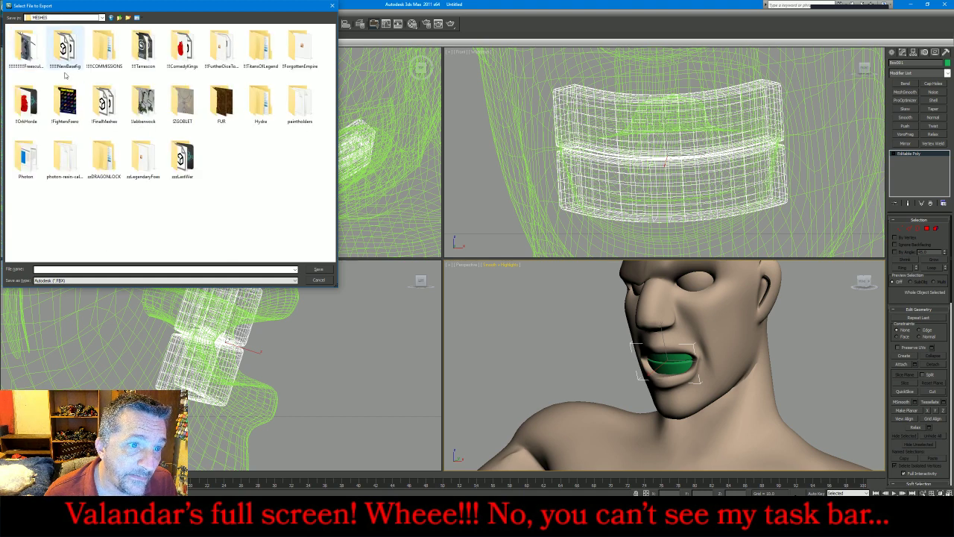
{"action": "double_click", "coordinate": [140, 156]}
{"action": "double_click", "coordinate": [58, 51]}
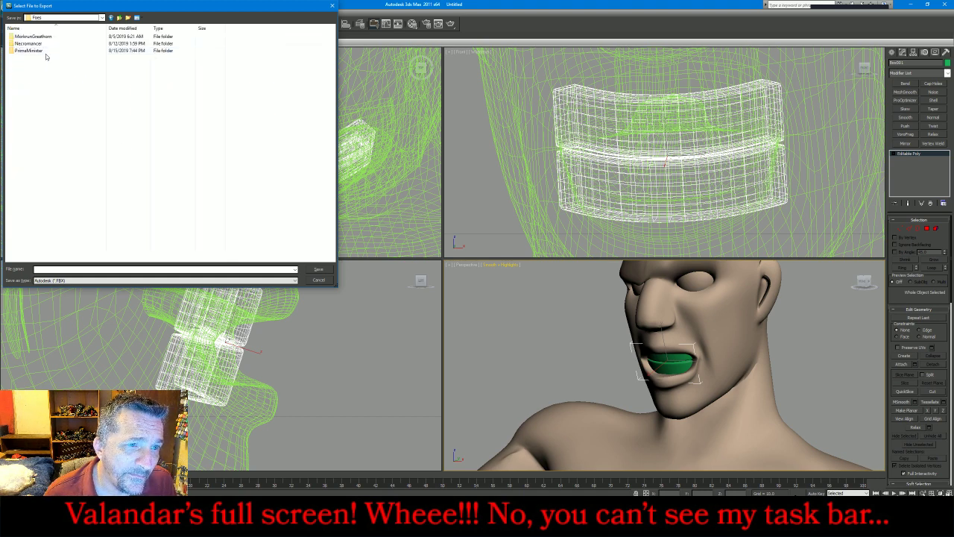
{"action": "double_click", "coordinate": [58, 50]}
Export the teeth as an OBJ file named PMteeth with the existing export options, and delete them from the scene
{"action": "left_click", "coordinate": [120, 281]}
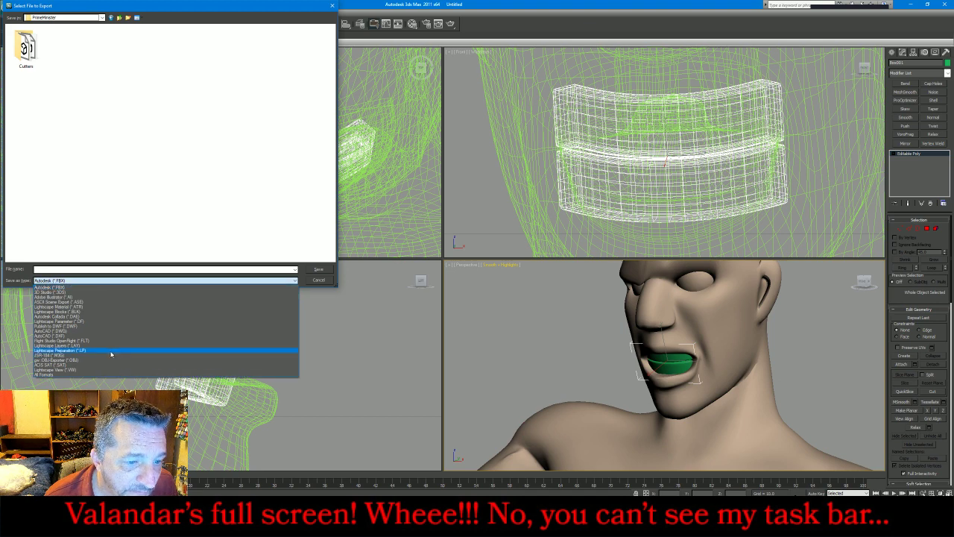
{"action": "left_click", "coordinate": [123, 292]}
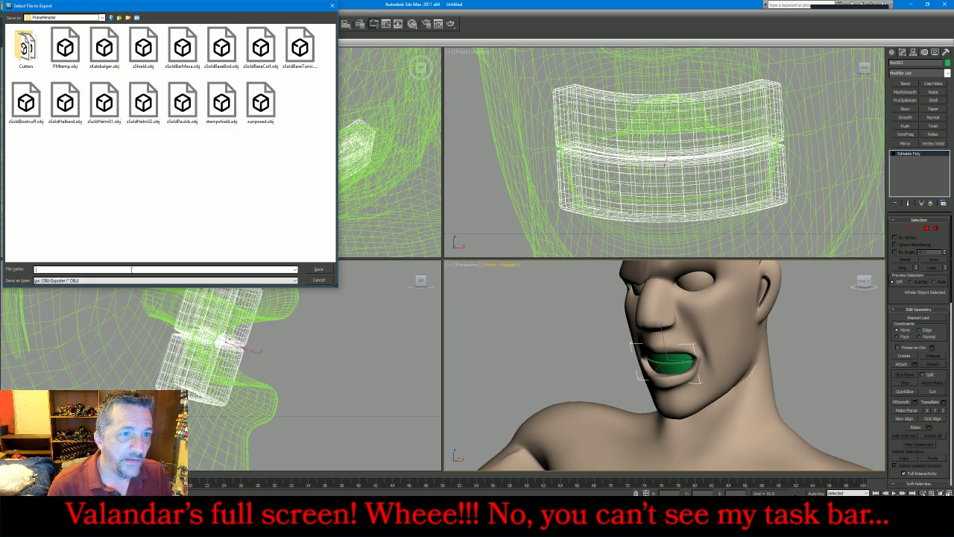
{"action": "type", "text": "PMtee"}
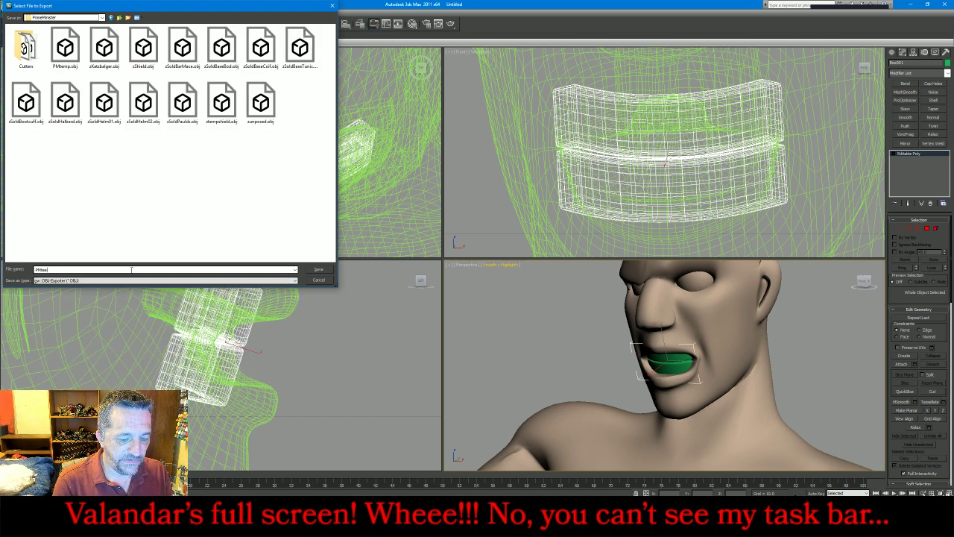
{"action": "key", "text": "Return"}
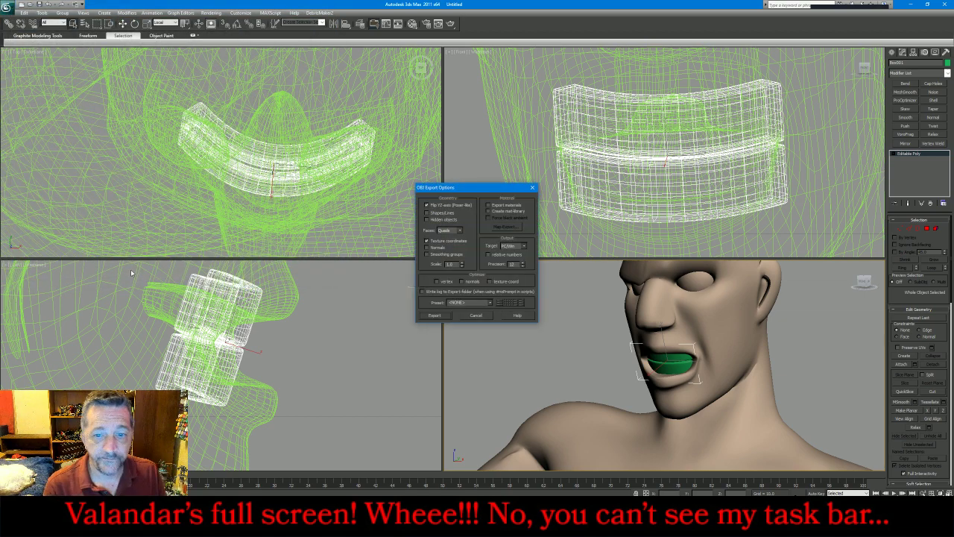
{"action": "key", "text": "Return"}
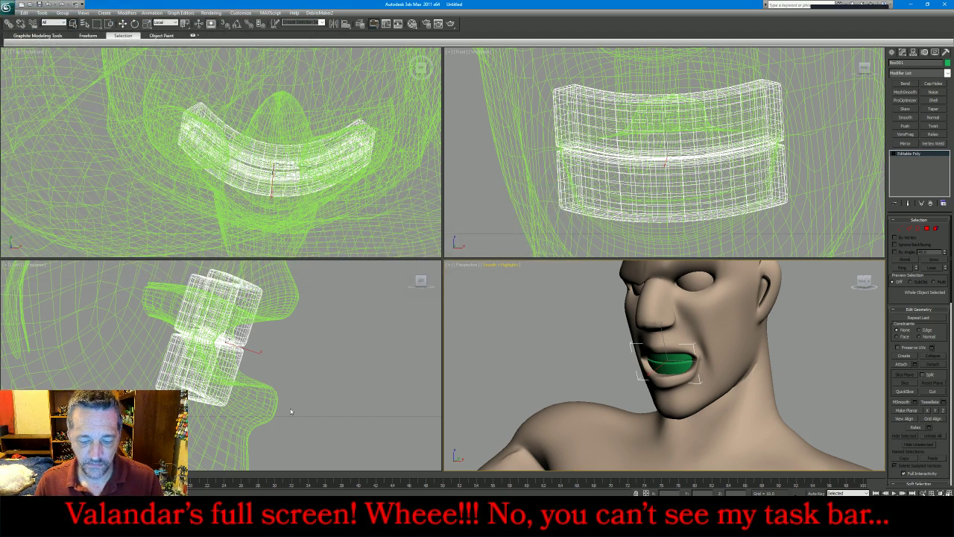
{"action": "key", "text": "Delete"}
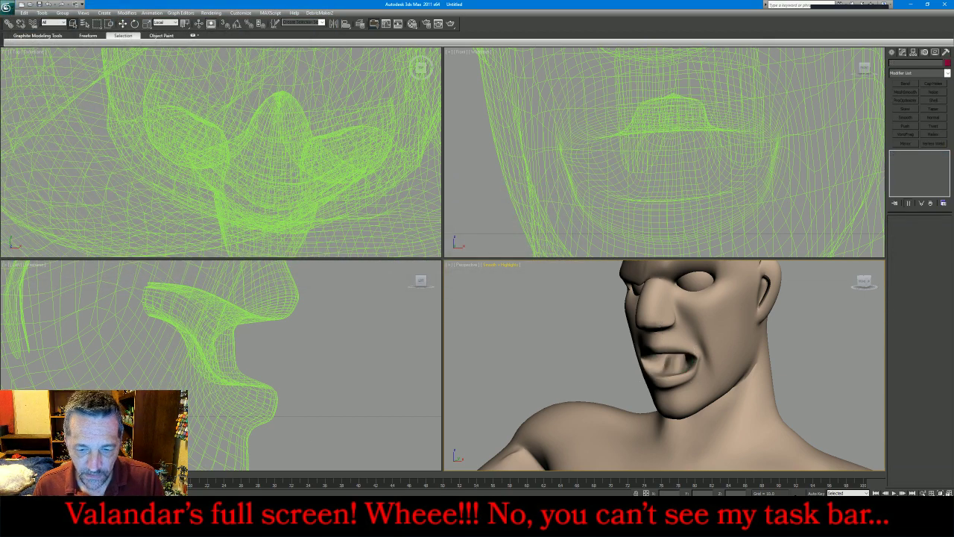
Switch to DAZ Studio, hide the Jointed Base Male figure and show the rapier in its right hand
{"action": "key", "text": "alt+Tab"}
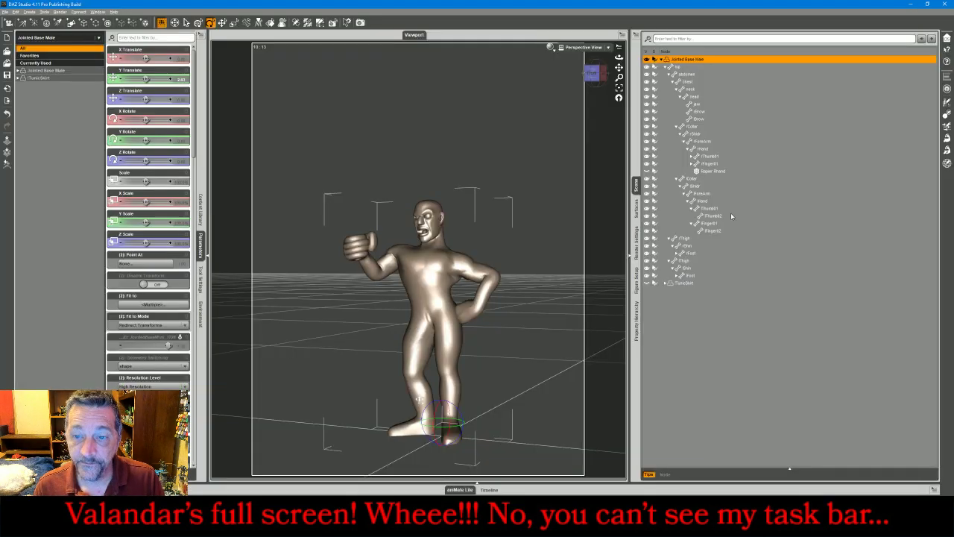
{"action": "left_click", "coordinate": [647, 60]}
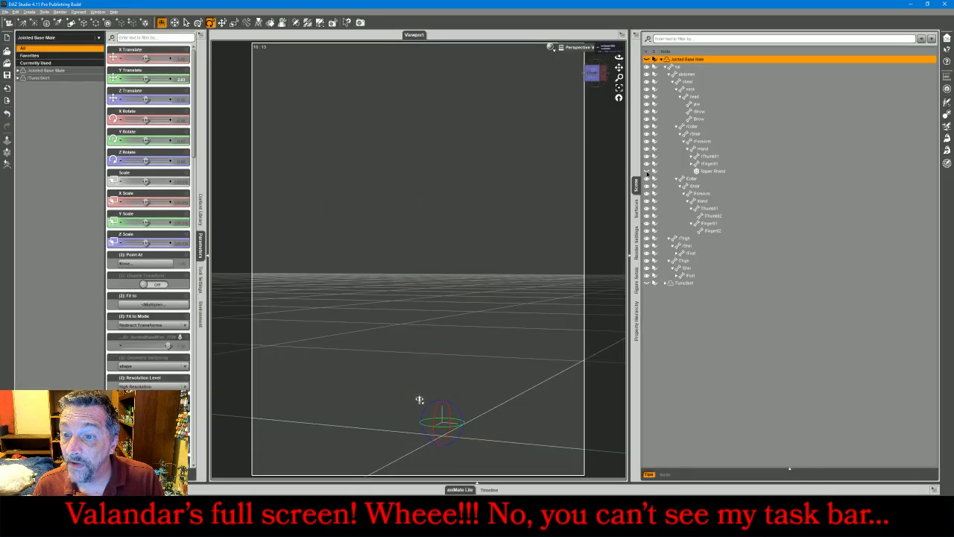
{"action": "left_click", "coordinate": [646, 171]}
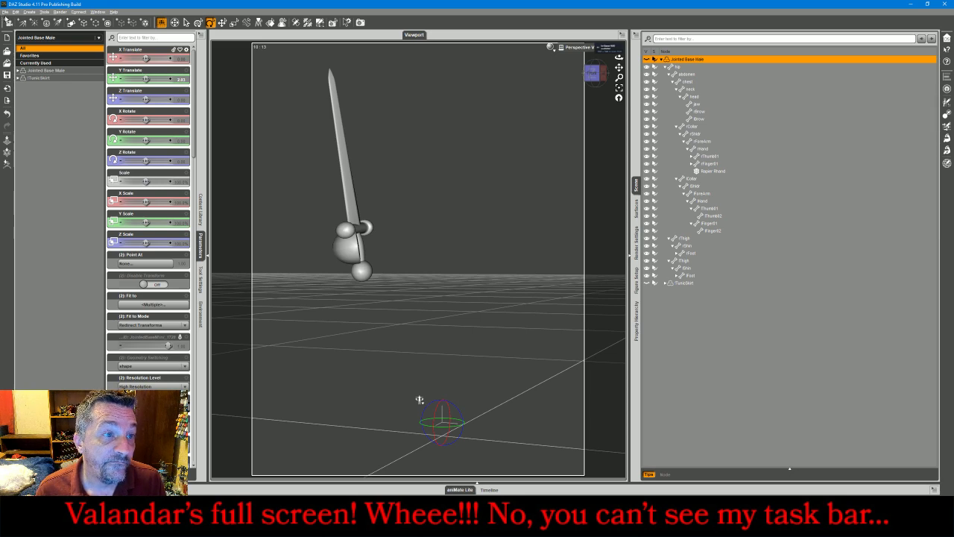
Export the visible rapier as a Wavefront OBJ named PMrapier in the PrimeMinister folder, accepting the existing export options
{"action": "left_click", "coordinate": [5, 12]}
{"action": "left_click", "coordinate": [23, 100]}
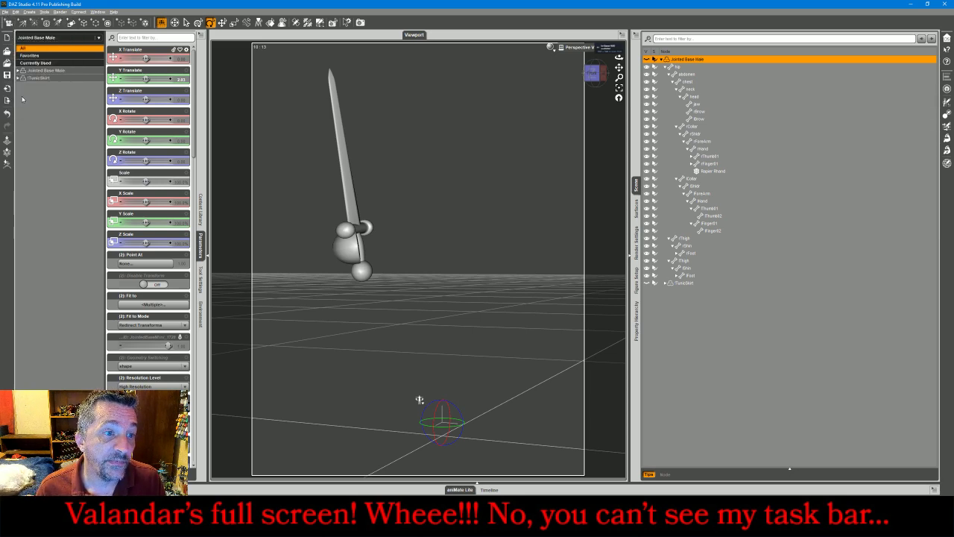
{"action": "type", "text": "PMre"}
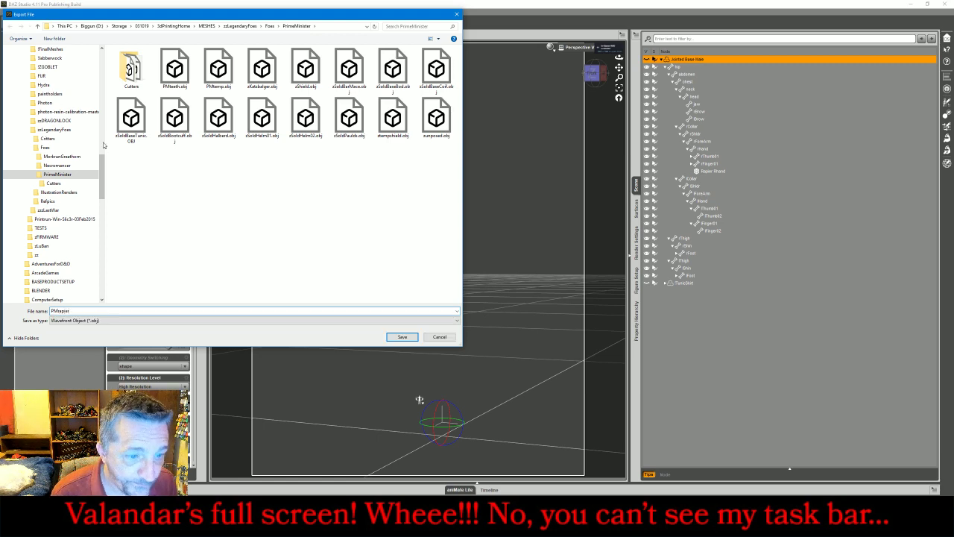
{"action": "key", "text": "Return"}
{"action": "key", "text": "Return"}
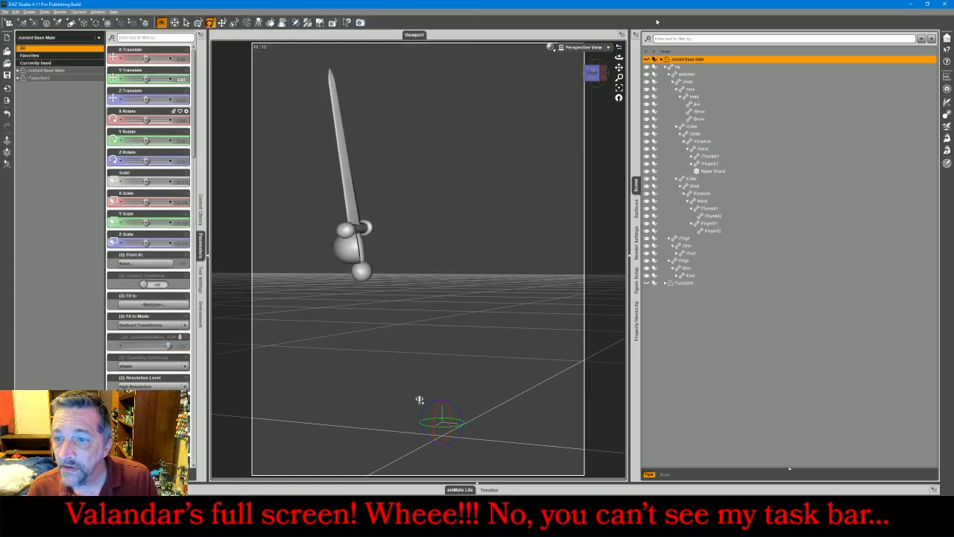
Hide the rapier and export only the tunic skirt as a Wavefront OBJ named PMTunic, accepting the existing export options
{"action": "left_click", "coordinate": [646, 171]}
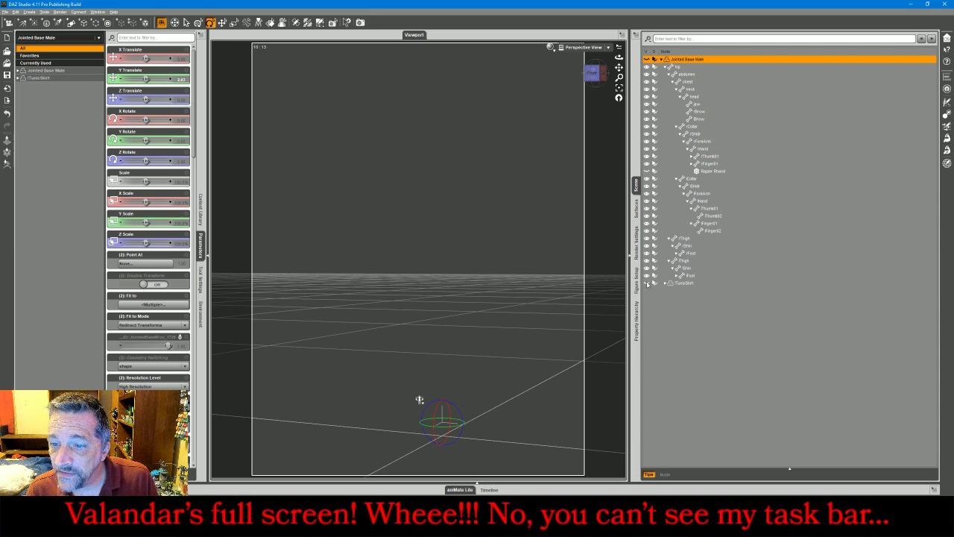
{"action": "left_click", "coordinate": [646, 283]}
{"action": "left_click", "coordinate": [7, 13]}
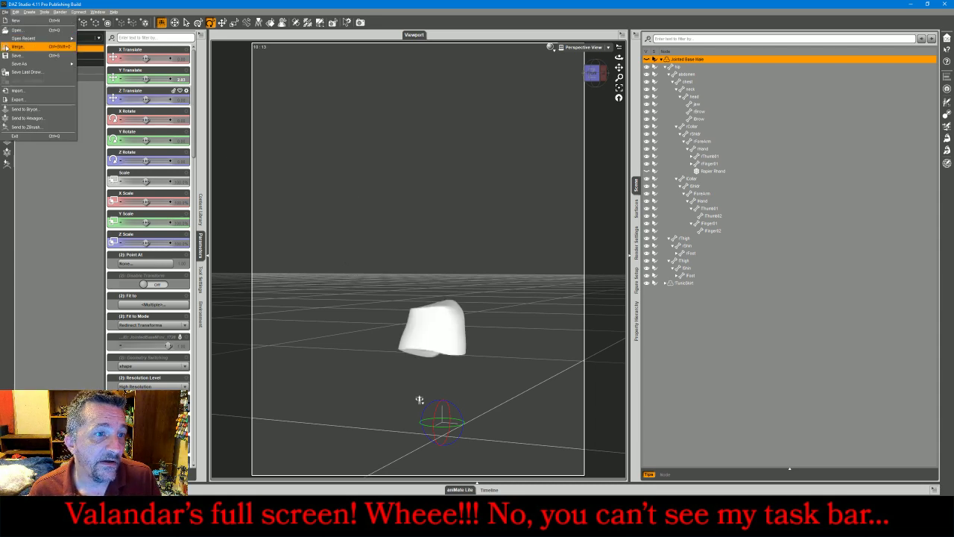
{"action": "left_click", "coordinate": [30, 94]}
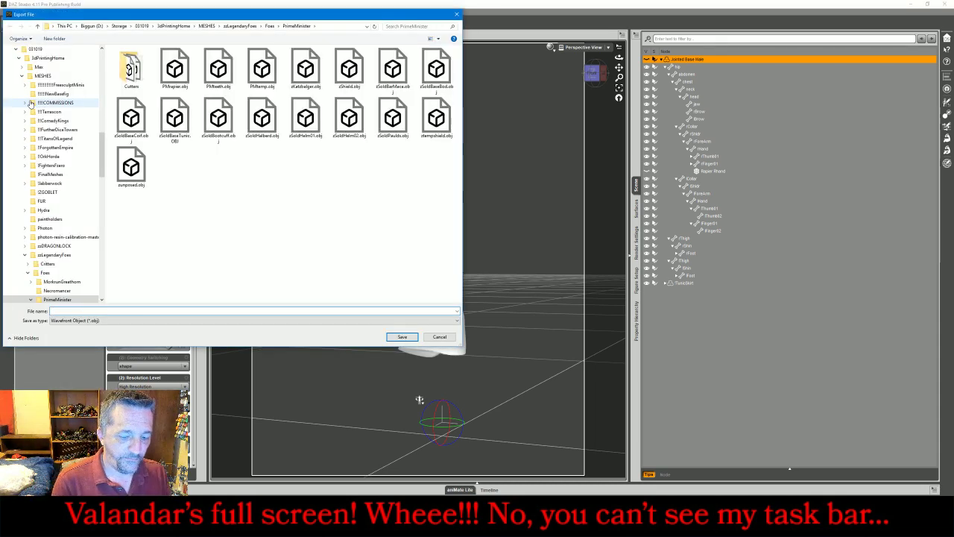
{"action": "type", "text": "PMt"}
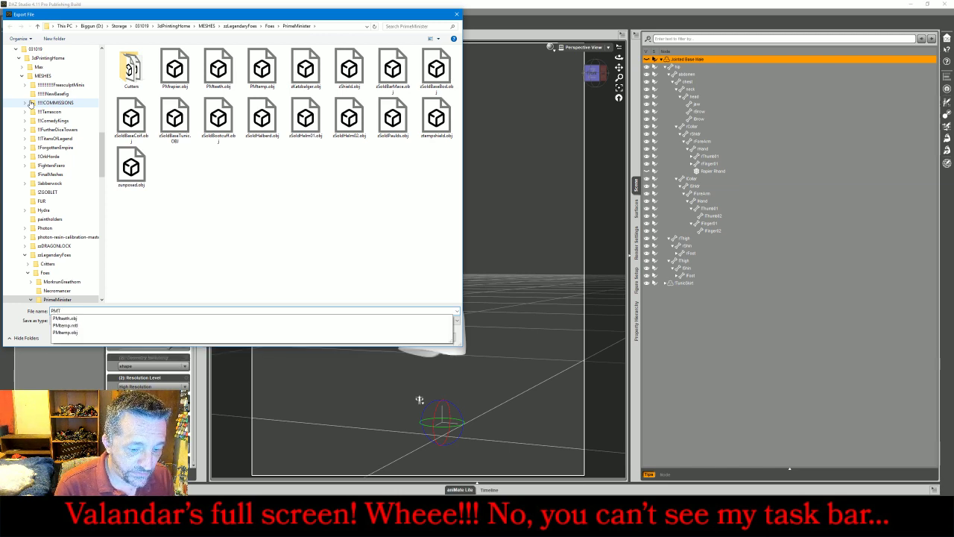
{"action": "type", "text": "wn"}
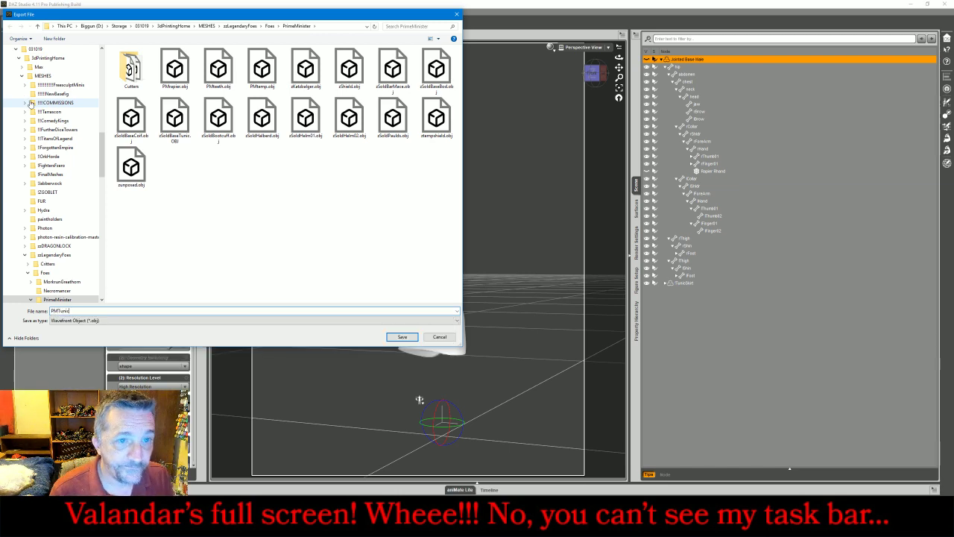
{"action": "key", "text": "Return"}
{"action": "key", "text": "Return"}
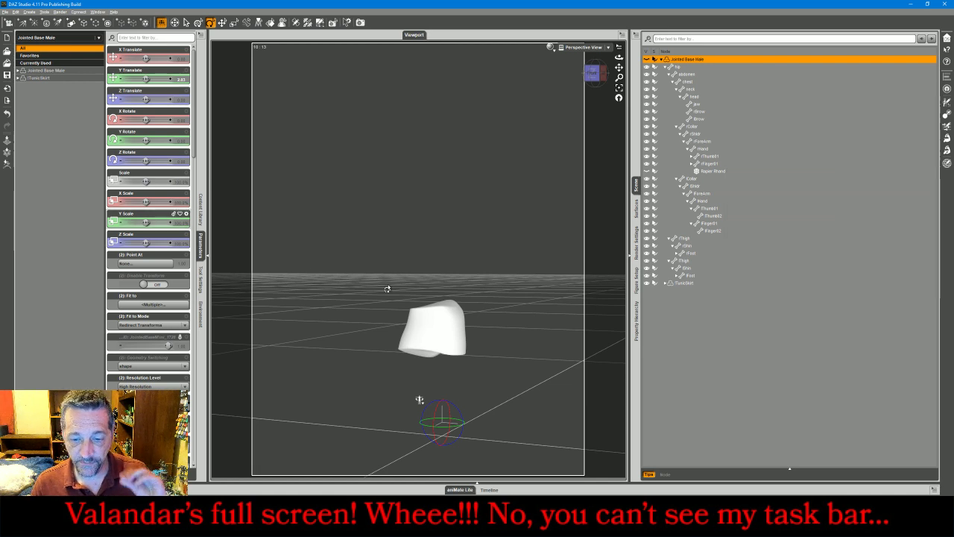
Switch to ZBrush and import PMtemp.obj from the PrimeMinister folder inside MESHES, zzLegendaryFoes, Foes
{"action": "key", "text": "alt+Tab"}
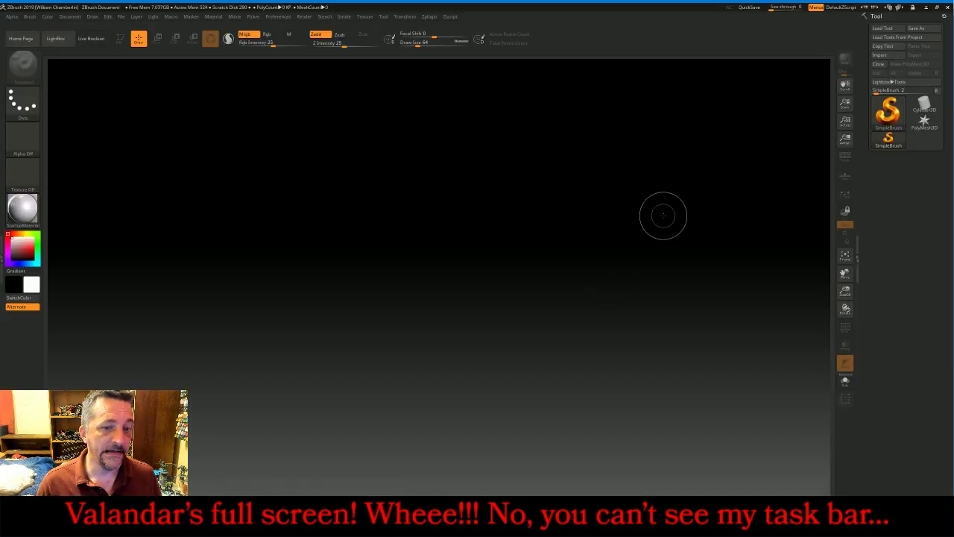
{"action": "left_click", "coordinate": [880, 54]}
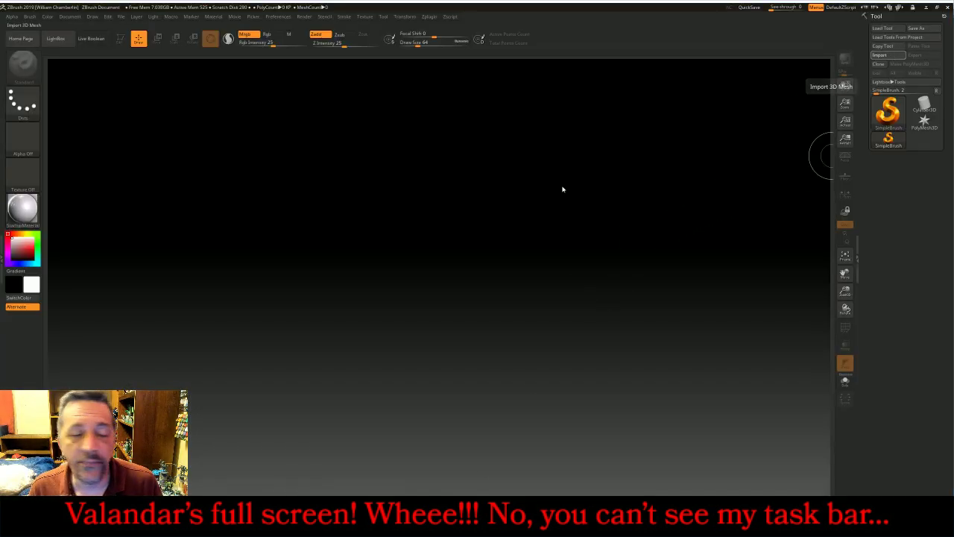
{"action": "double_click", "coordinate": [218, 91]}
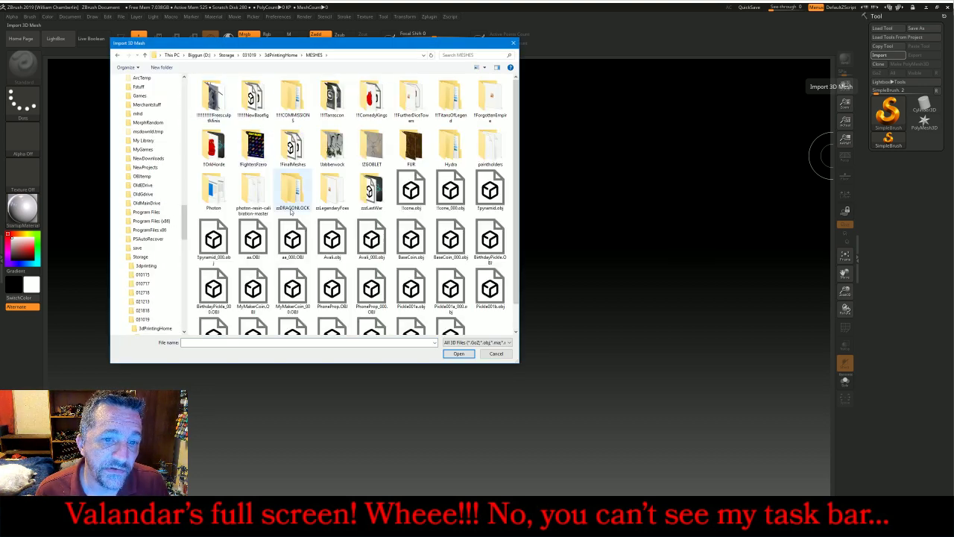
{"action": "double_click", "coordinate": [271, 146]}
{"action": "double_click", "coordinate": [254, 97]}
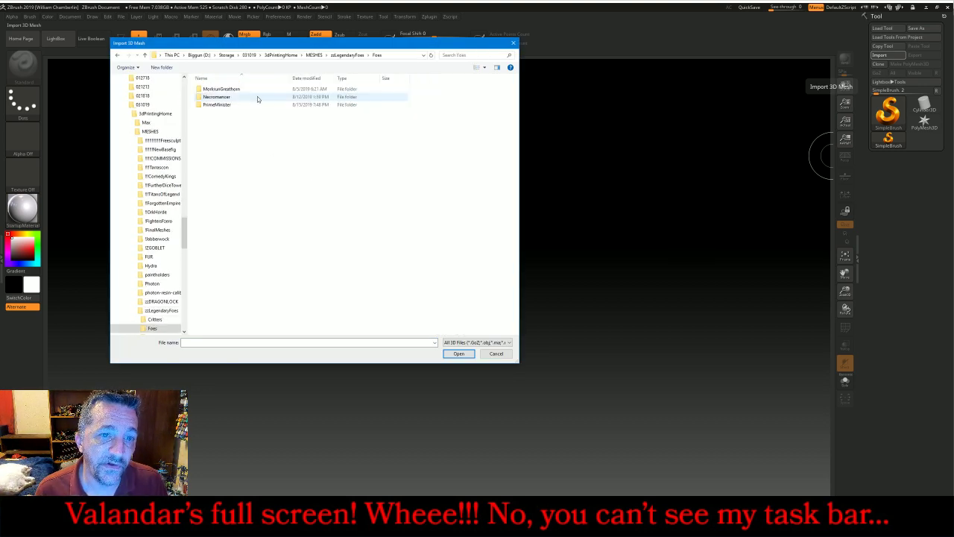
{"action": "double_click", "coordinate": [223, 105]}
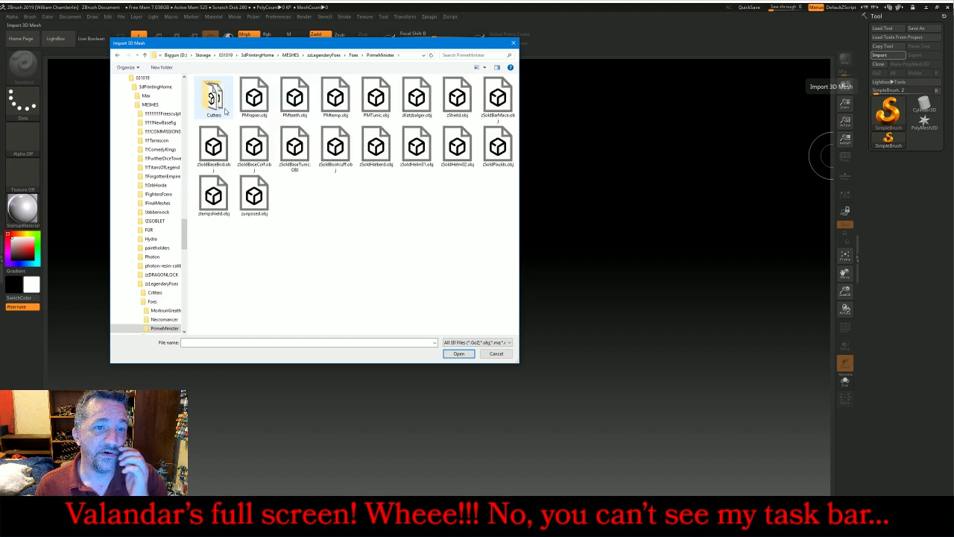
{"action": "double_click", "coordinate": [347, 96]}
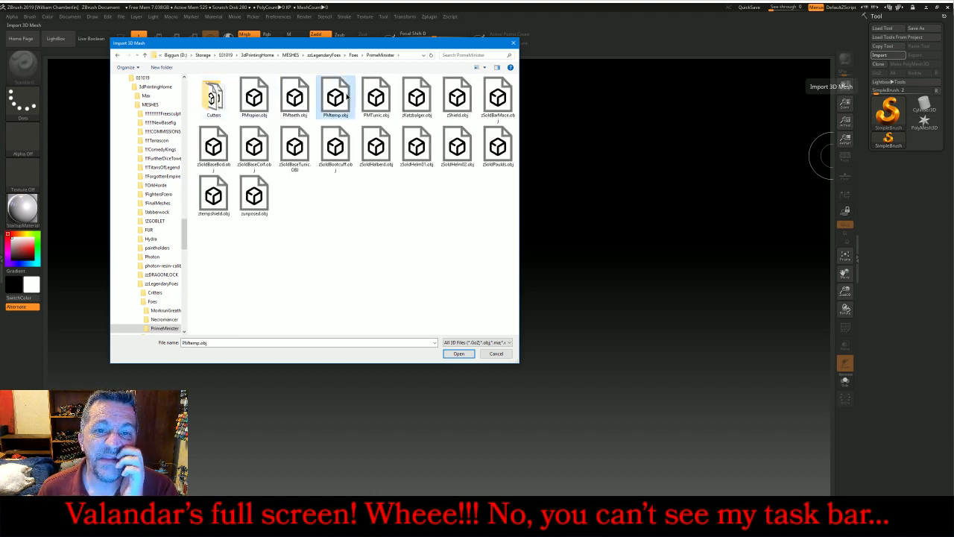
Draw the imported PMtemp figure upright on the canvas and make it editable as a 3D object
{"action": "mouse_move", "coordinate": [440, 257]}
{"action": "left_mouse_down"}
{"action": "mouse_move", "coordinate": [450, 319]}
{"action": "mouse_move", "coordinate": [435, 458]}
{"action": "left_mouse_up"}
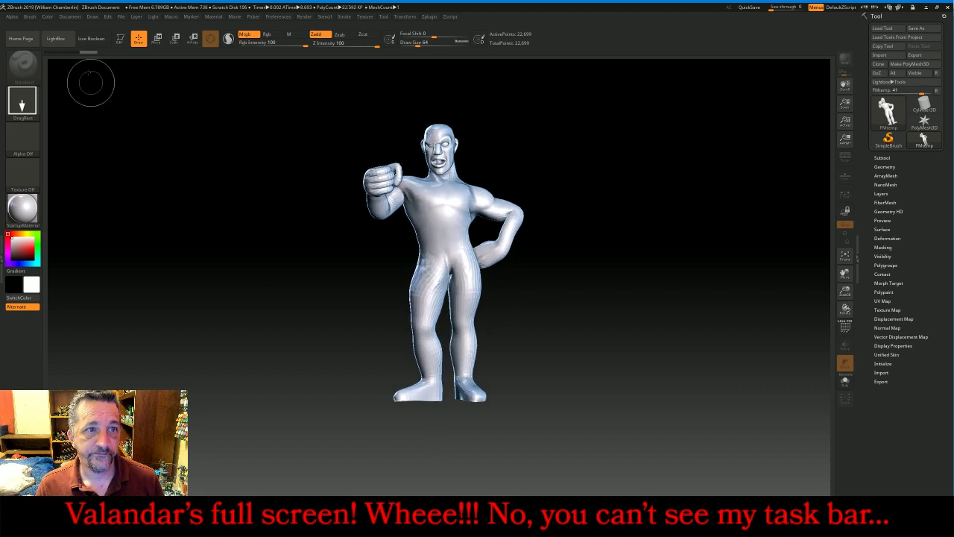
{"action": "left_click", "coordinate": [119, 39]}
{"action": "left_click_drag", "start_coordinate": [619, 264], "coordinate": [611, 264]}
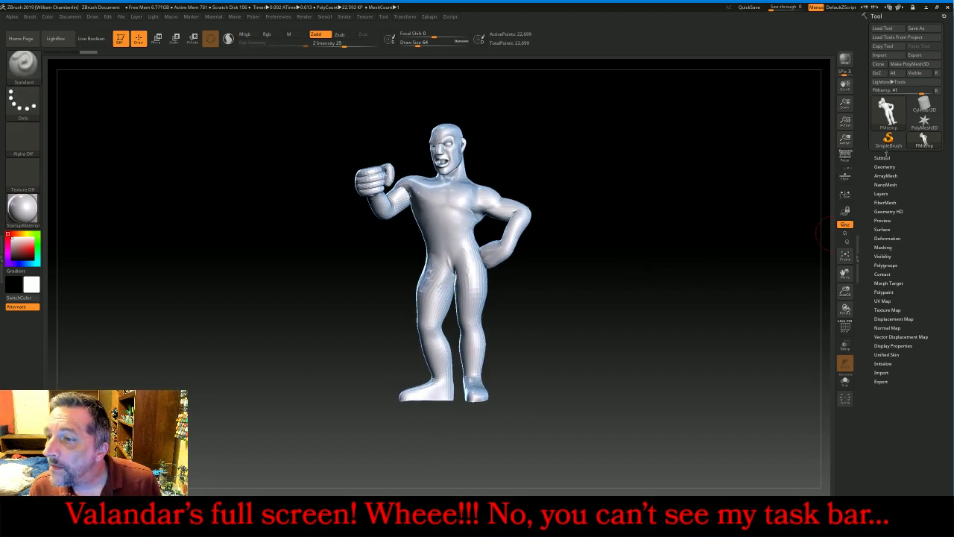
Insert a PolyMesh3D star as a new subtool and replace it with the imported PMTunic.obj mesh
{"action": "left_click", "coordinate": [882, 157]}
{"action": "left_click", "coordinate": [936, 416]}
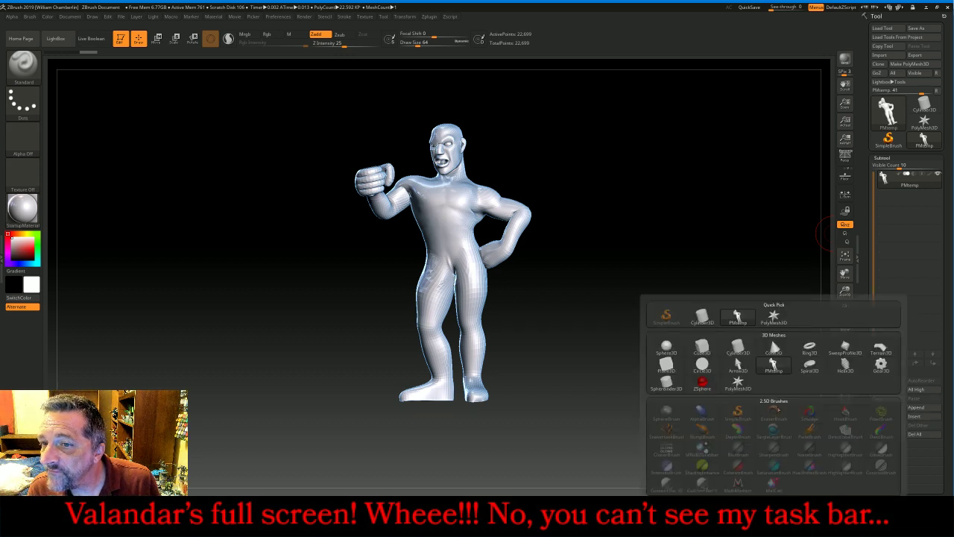
{"action": "left_click", "coordinate": [774, 316]}
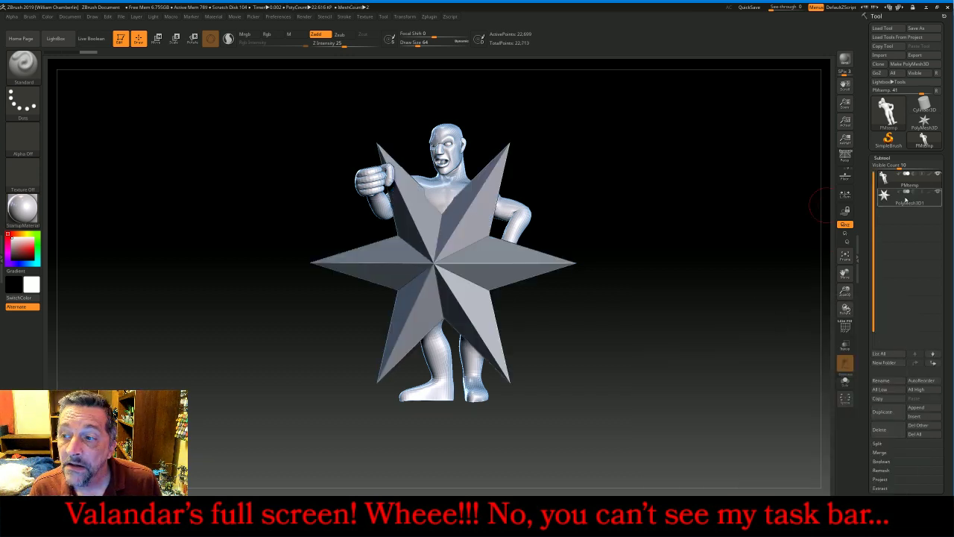
{"action": "left_click", "coordinate": [905, 198]}
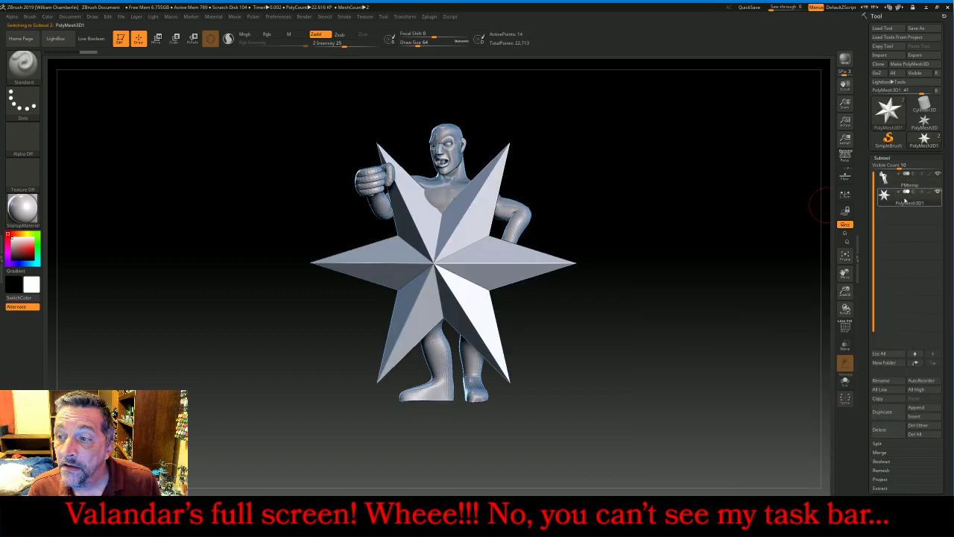
{"action": "left_click", "coordinate": [881, 55]}
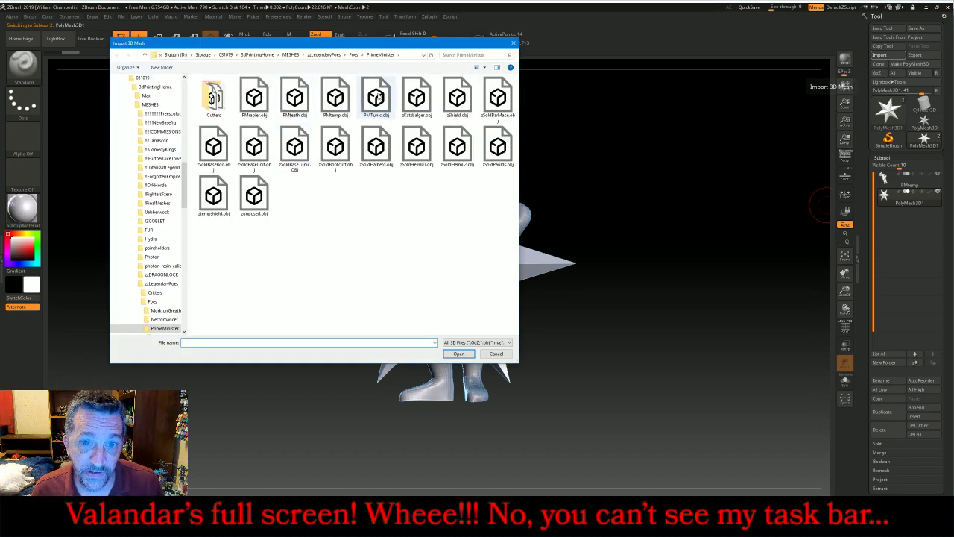
{"action": "double_click", "coordinate": [370, 97]}
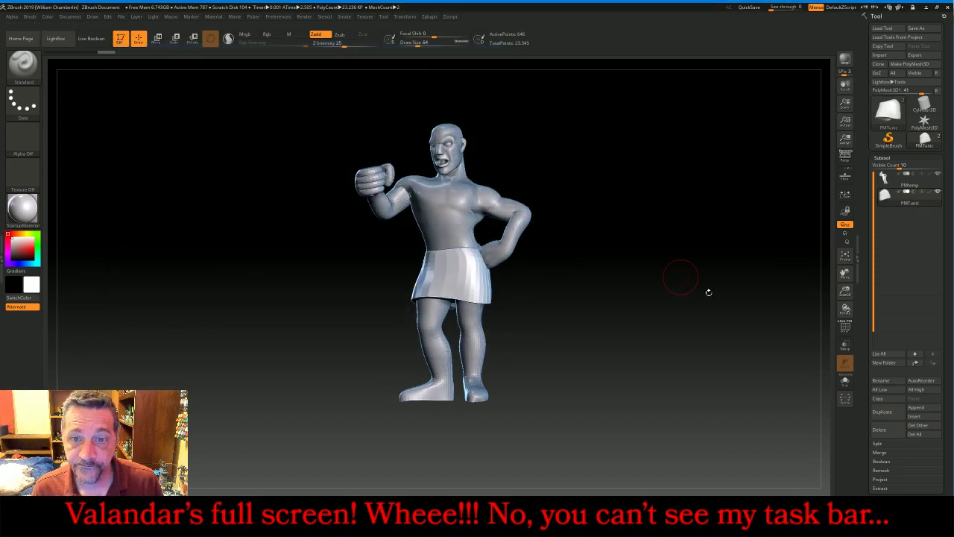
Add another PolyMesh3D subtool below the tunic and replace it with the imported PMteeth.obj mesh
{"action": "left_click", "coordinate": [917, 408]}
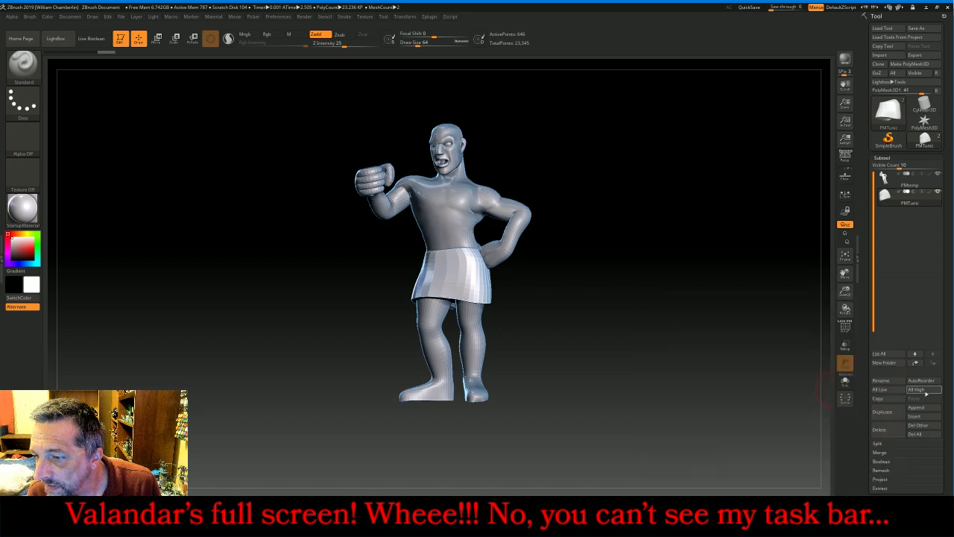
{"action": "left_click", "coordinate": [916, 407]}
{"action": "left_click", "coordinate": [774, 316]}
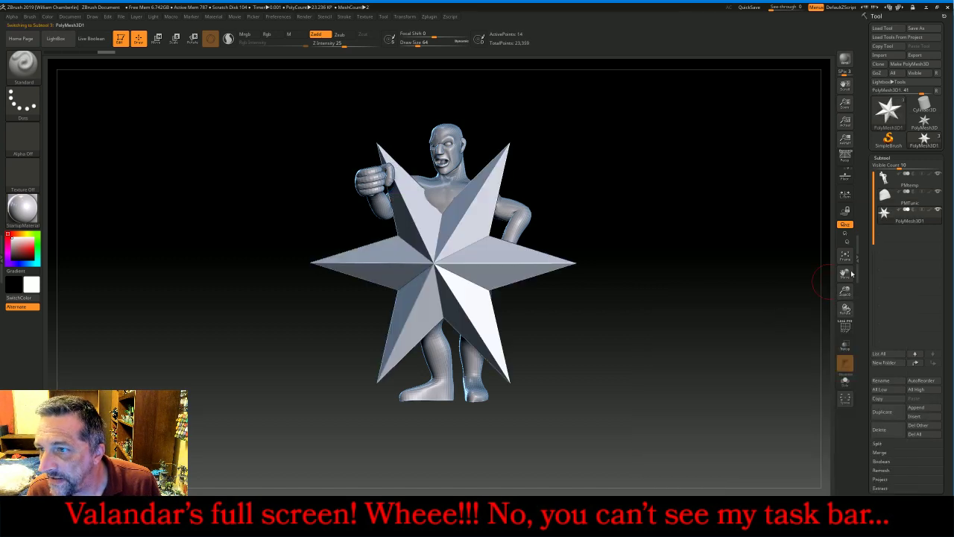
{"action": "left_click", "coordinate": [880, 56]}
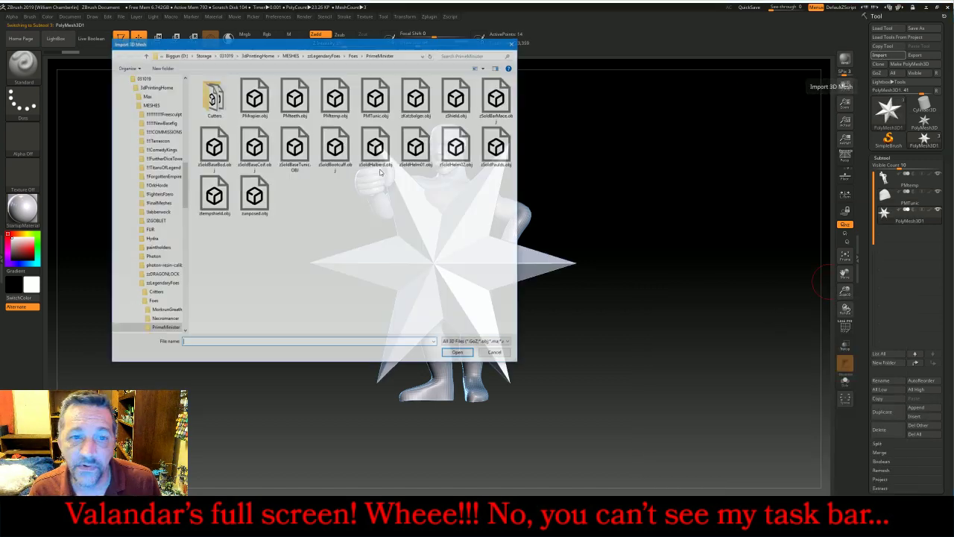
{"action": "double_click", "coordinate": [295, 97]}
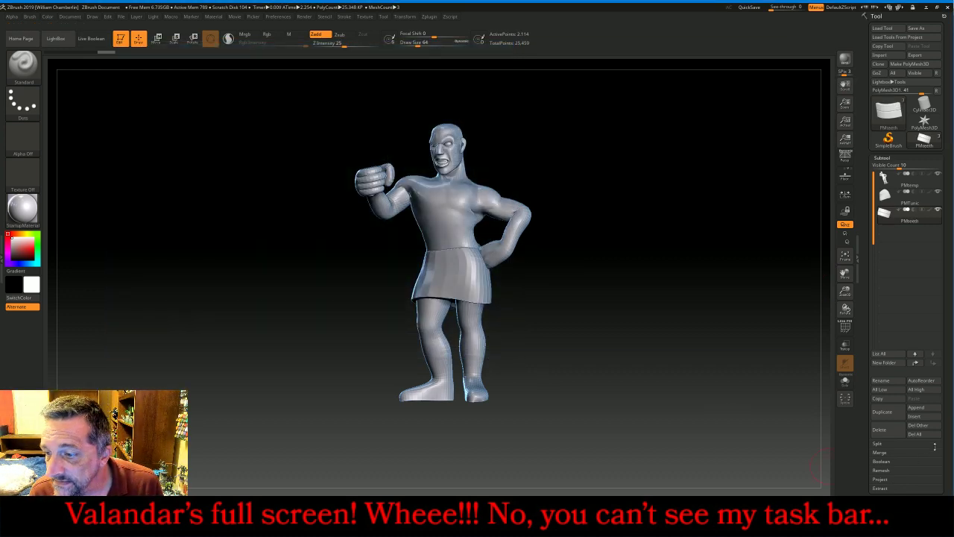
Add a fourth PolyMesh3D subtool and replace it with the imported PMrapier.obj mesh
{"action": "left_click", "coordinate": [924, 416]}
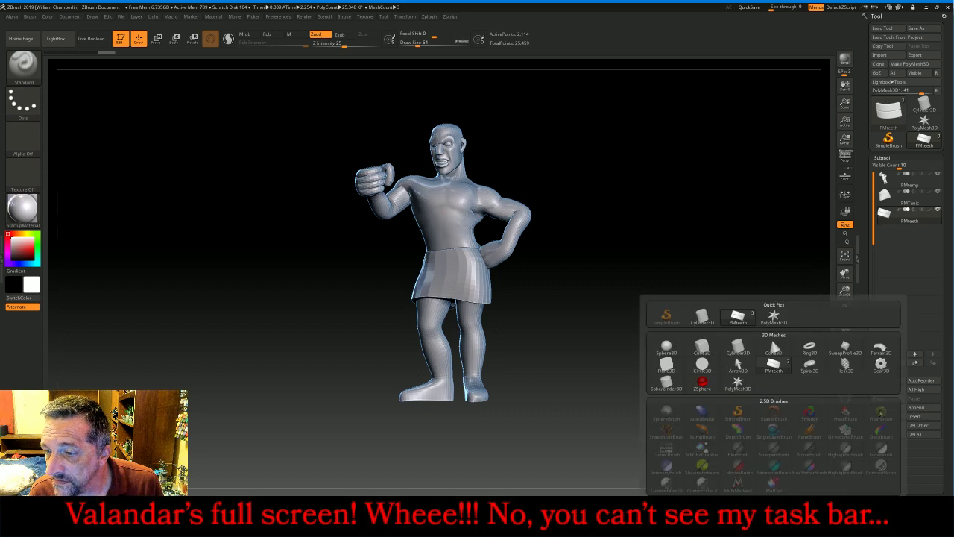
{"action": "left_click", "coordinate": [773, 316]}
{"action": "left_click", "coordinate": [893, 55]}
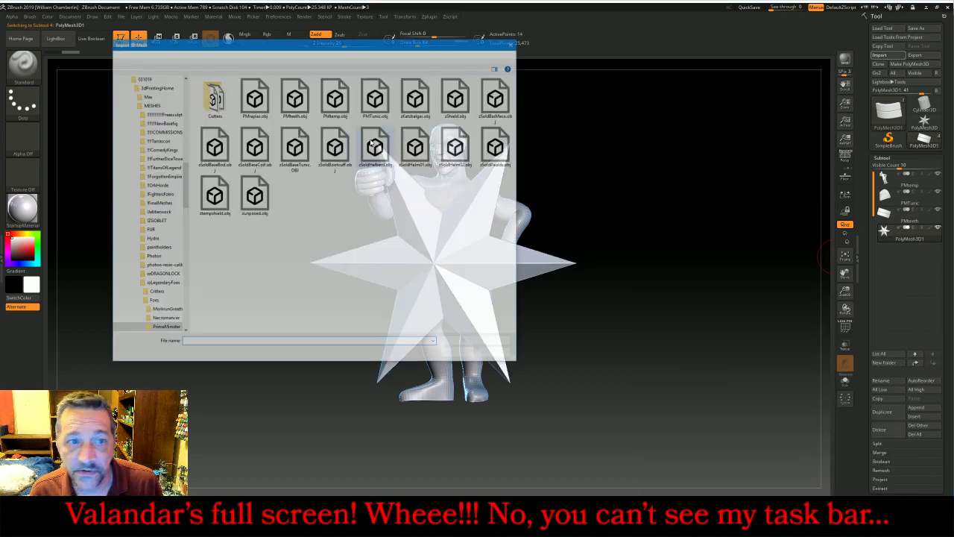
{"action": "left_click", "coordinate": [240, 104]}
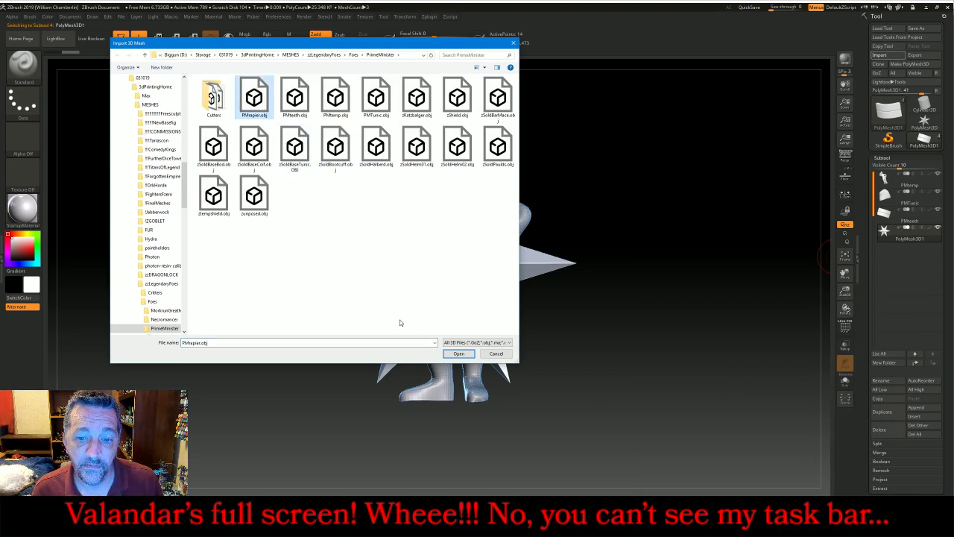
{"action": "left_click", "coordinate": [458, 353]}
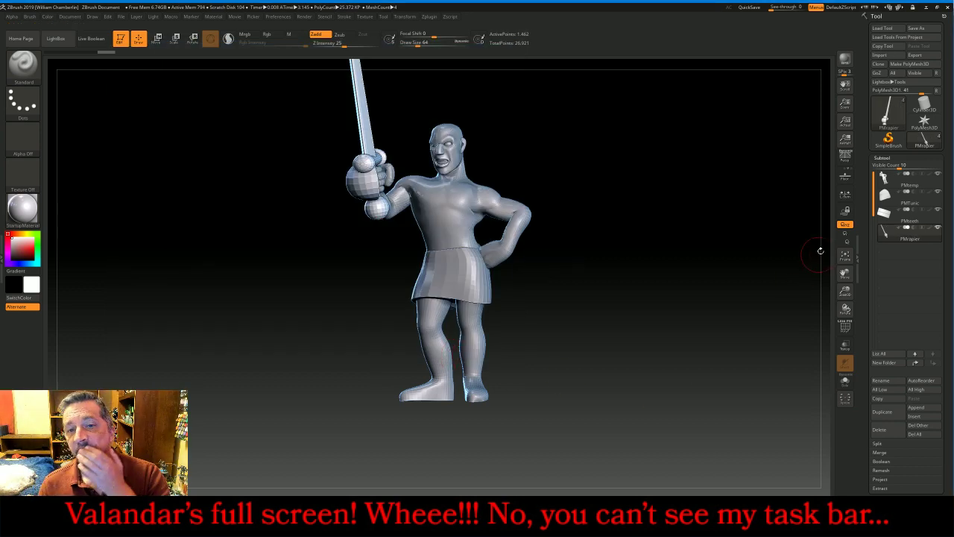
Select the PMtemp subtool, isolate its head polygroup to frame the face close up, and unhide the rest of the figure
{"action": "left_click", "coordinate": [895, 179]}
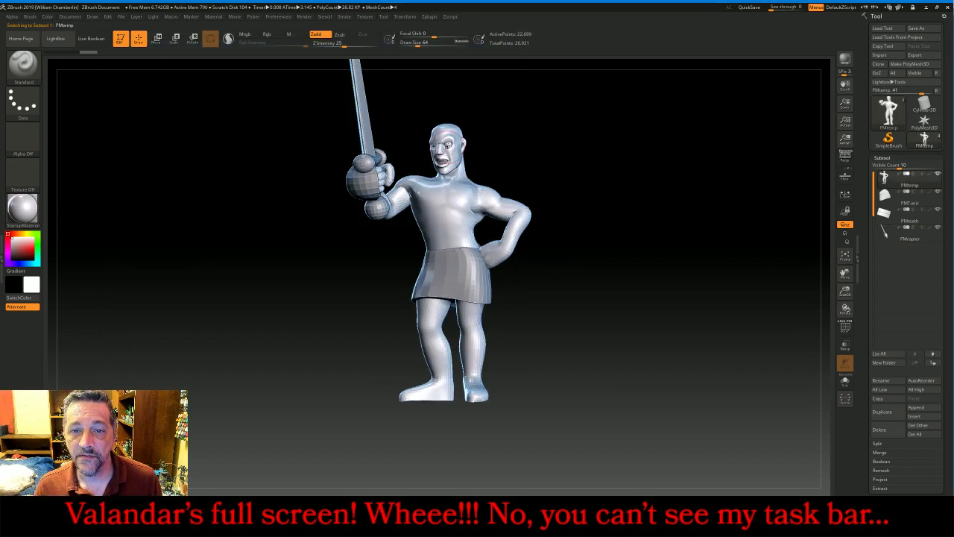
{"action": "left_click", "coordinate": [449, 131], "text": "ctrl+shift"}
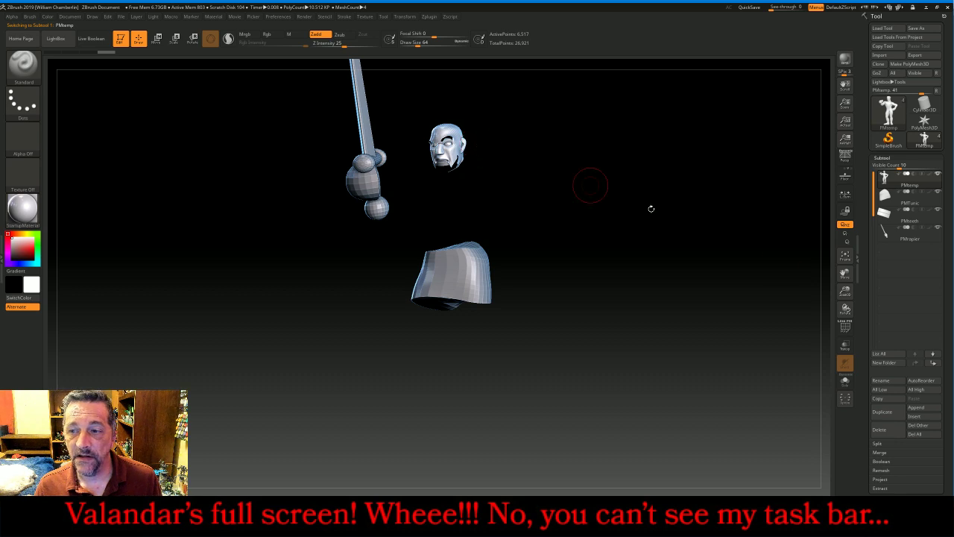
{"action": "left_click", "coordinate": [845, 256]}
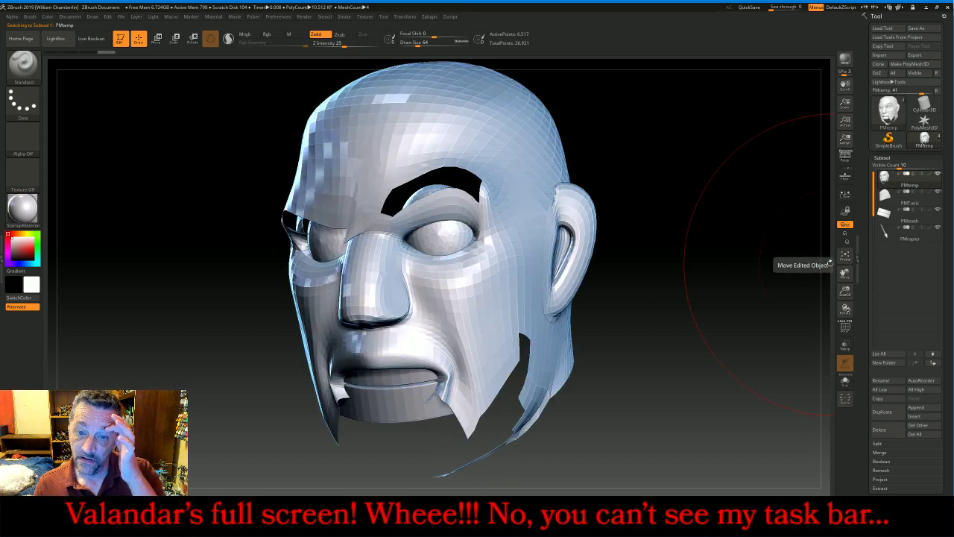
{"action": "left_click", "coordinate": [745, 186], "text": "ctrl+shift"}
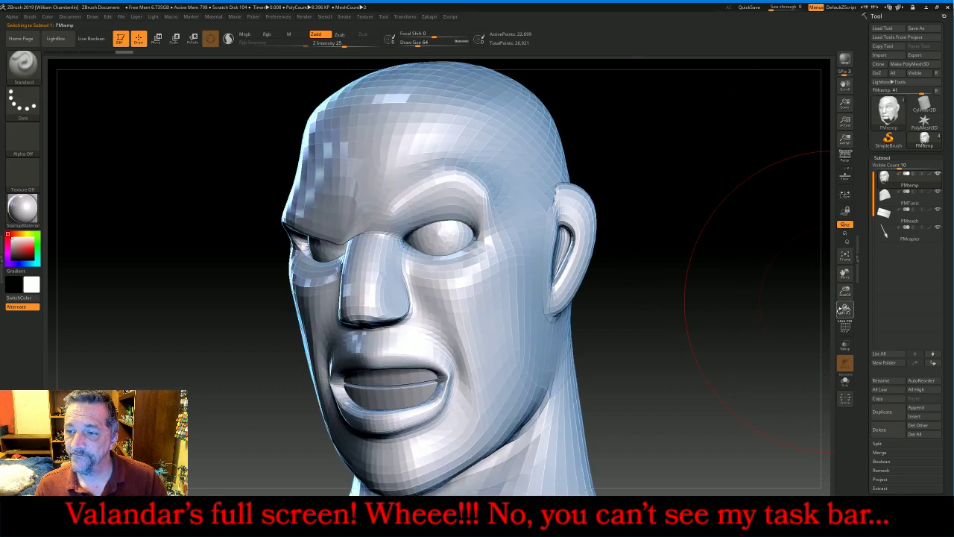
{"action": "left_click_drag", "start_coordinate": [844, 291], "coordinate": [841, 320]}
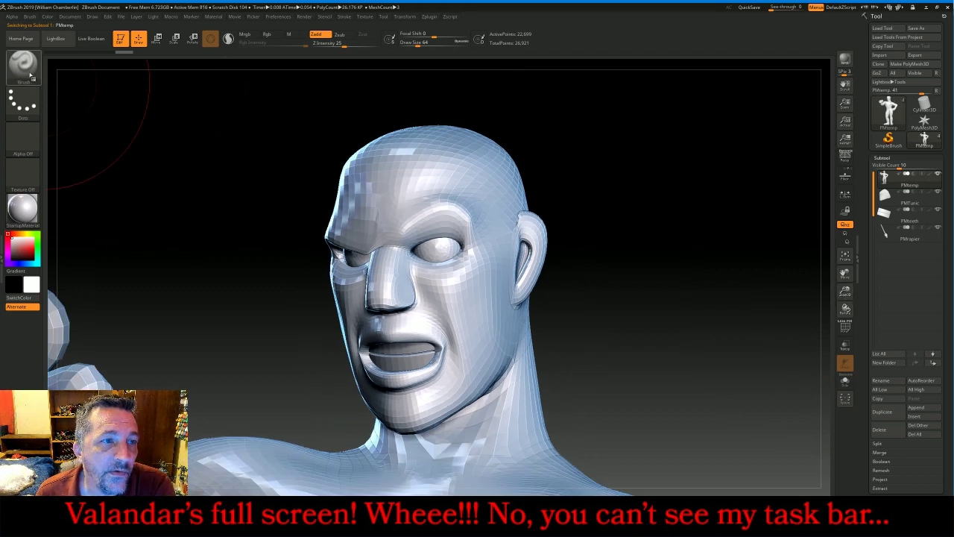
Choose the Move brush, make it remember its own draw size, and reduce the draw size to about 31
{"action": "key", "text": "b"}
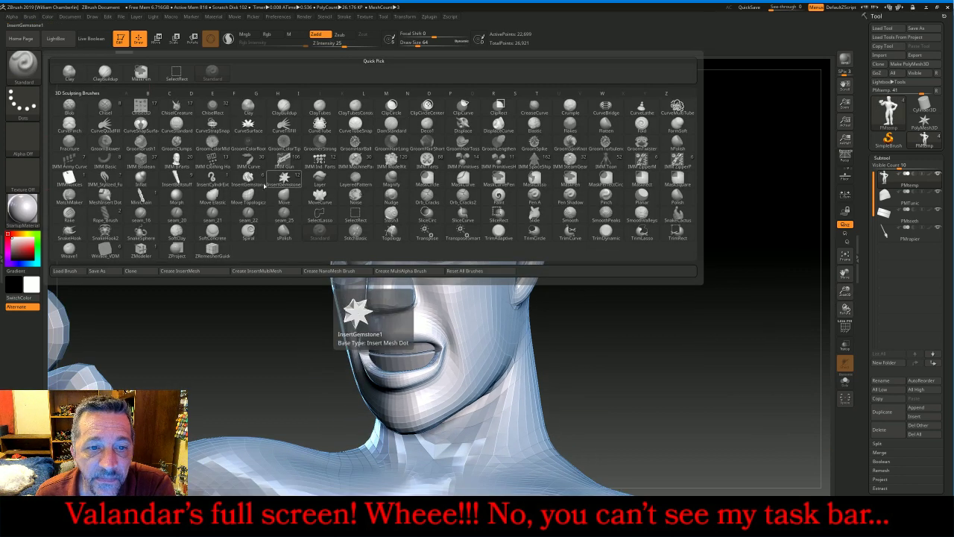
{"action": "left_click", "coordinate": [285, 198]}
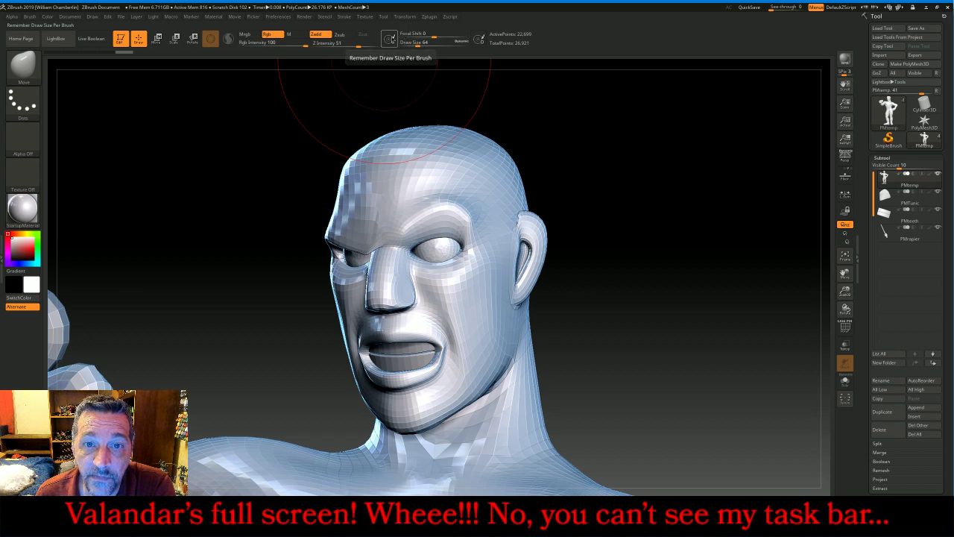
{"action": "left_click_drag", "start_coordinate": [418, 44], "coordinate": [411, 43]}
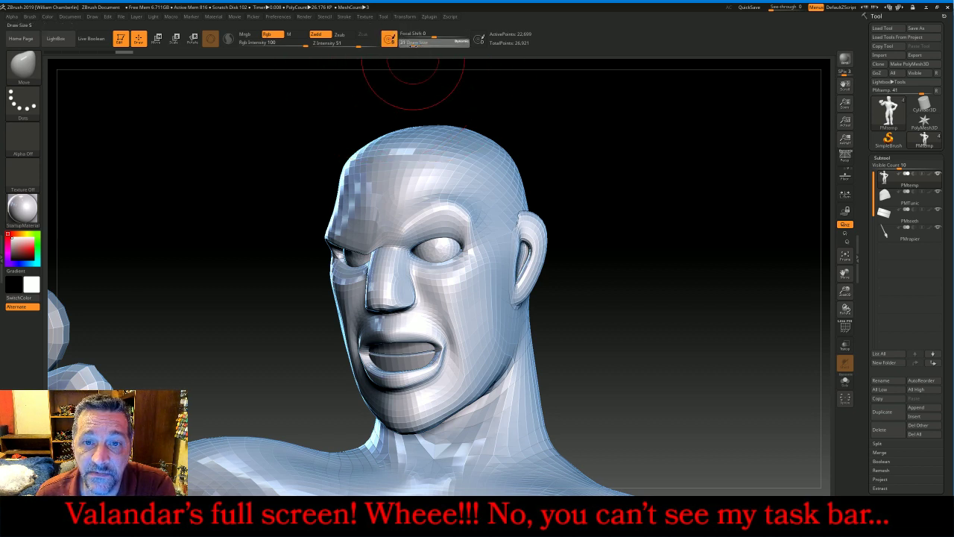
Pull the corners of the figure's mouth into shape with the Move brush, working from both sides of the face
{"action": "left_click_drag", "start_coordinate": [554, 159], "coordinate": [586, 197]}
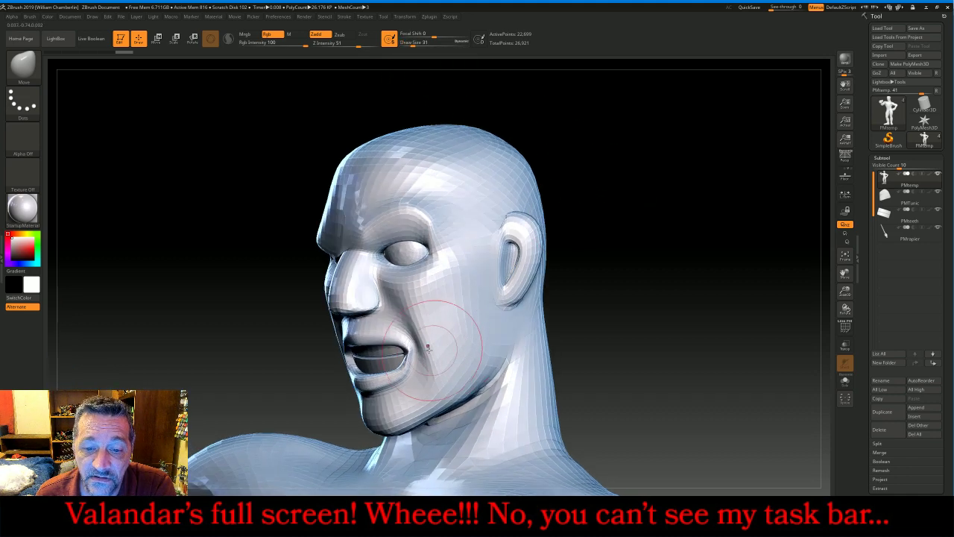
{"action": "mouse_move", "coordinate": [411, 347]}
{"action": "left_mouse_down"}
{"action": "mouse_move", "coordinate": [408, 336]}
{"action": "mouse_move", "coordinate": [358, 350]}
{"action": "mouse_move", "coordinate": [403, 361]}
{"action": "left_mouse_up"}
{"action": "left_click_drag", "start_coordinate": [613, 347], "coordinate": [733, 343]}
{"action": "left_click_drag", "start_coordinate": [346, 355], "coordinate": [333, 347]}
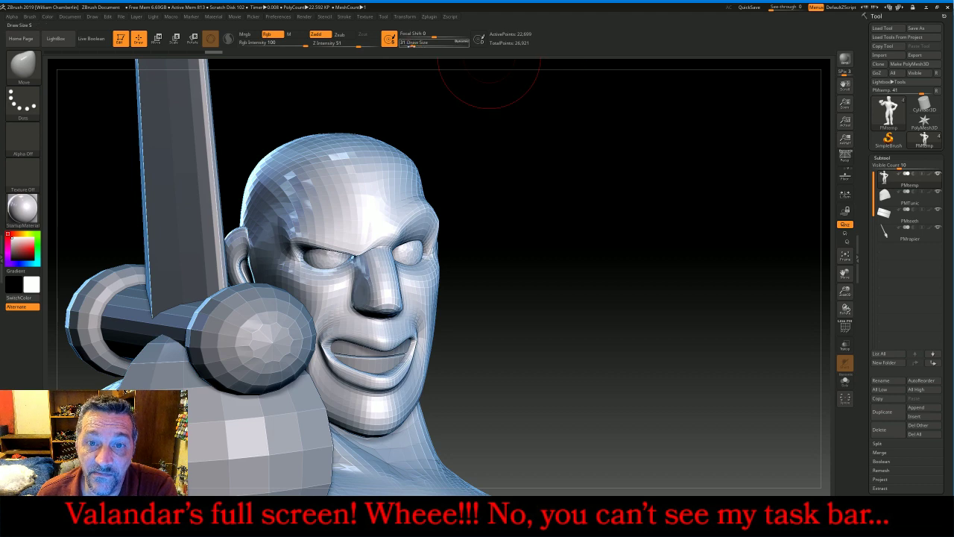
Reduce the draw size to 14 and pull the corner of the mouth up toward the cheek
{"action": "left_click_drag", "start_coordinate": [522, 196], "coordinate": [516, 196], "text": "shift"}
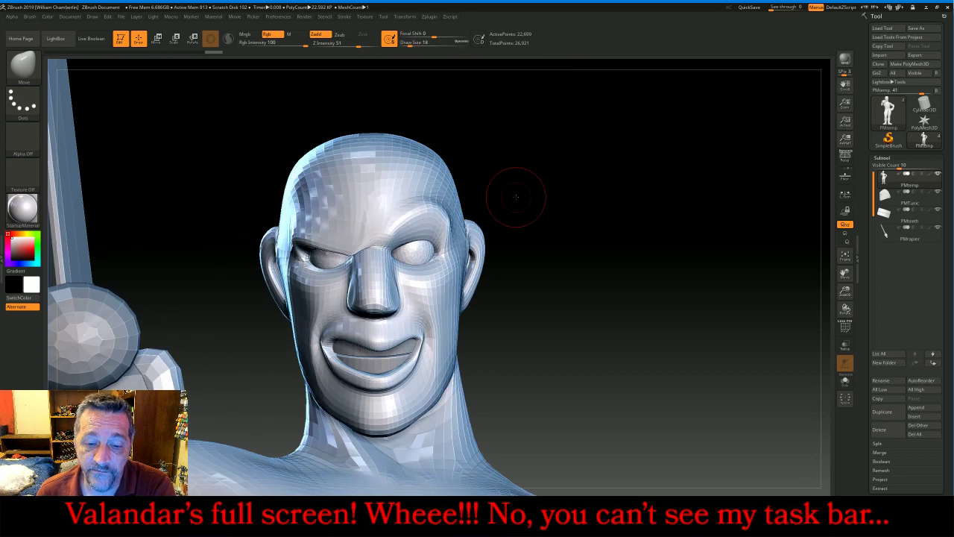
{"action": "key", "text": "bracketleft"}
{"action": "key", "text": "bracketleft"}
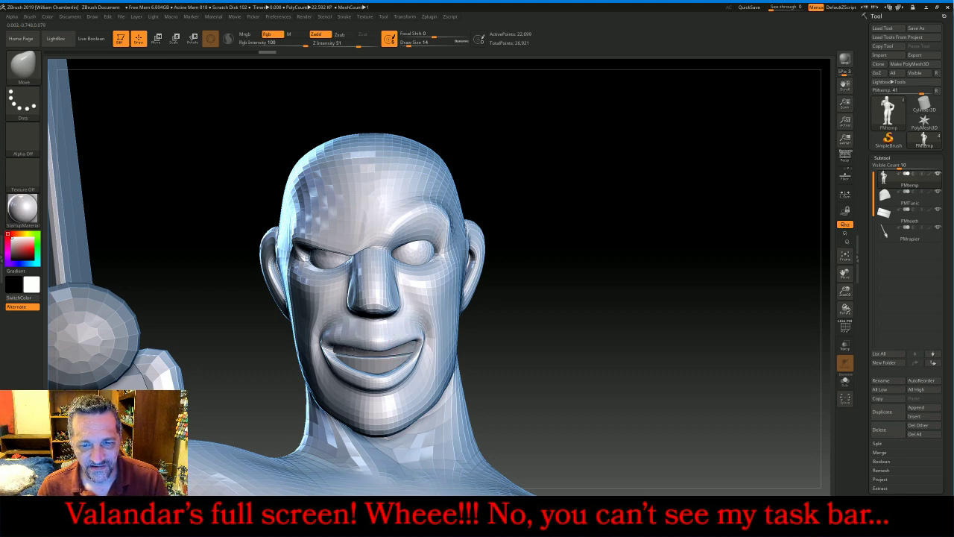
{"action": "left_click_drag", "start_coordinate": [673, 355], "coordinate": [643, 355]}
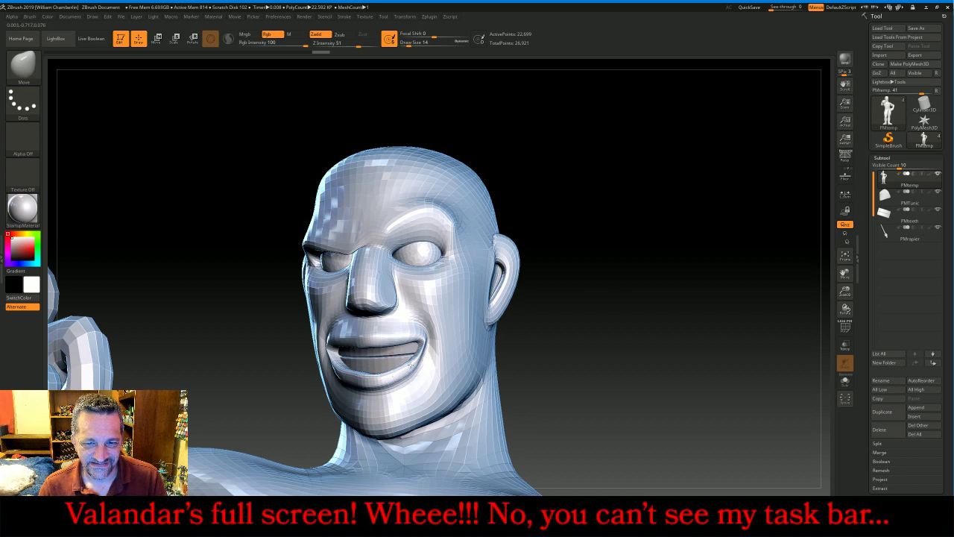
{"action": "left_click_drag", "start_coordinate": [410, 352], "coordinate": [444, 328]}
Raise the draw size to 26 and reshape the lower eyelid and brow of the open eye in side view
{"action": "key", "text": "bracketright"}
{"action": "key", "text": "bracketright"}
{"action": "left_click_drag", "start_coordinate": [724, 324], "coordinate": [660, 323]}
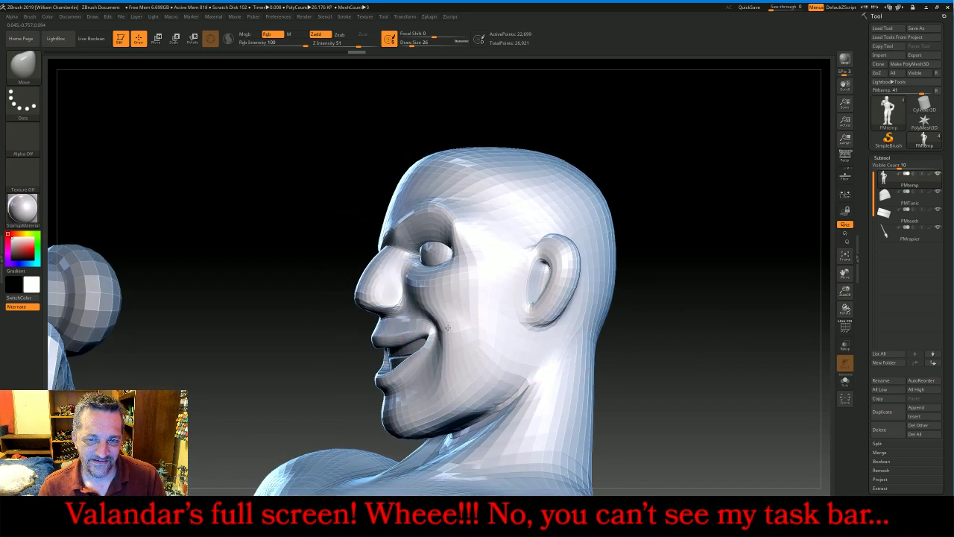
{"action": "left_click_drag", "start_coordinate": [424, 281], "coordinate": [428, 267]}
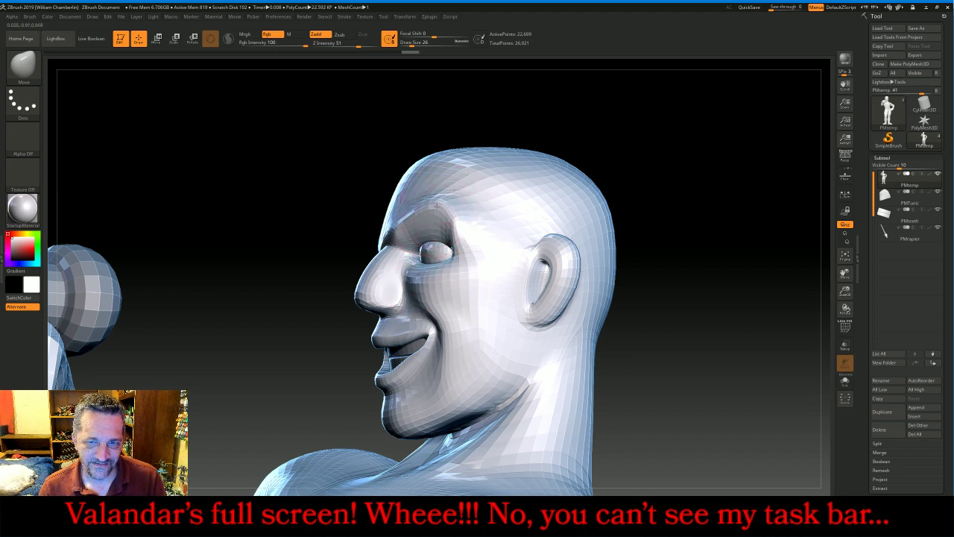
{"action": "mouse_move", "coordinate": [419, 212]}
{"action": "left_mouse_down"}
{"action": "mouse_move", "coordinate": [416, 219]}
{"action": "mouse_move", "coordinate": [437, 209]}
{"action": "left_mouse_up"}
{"action": "mouse_move", "coordinate": [646, 90]}
{"action": "left_mouse_down"}
{"action": "mouse_move", "coordinate": [673, 129]}
{"action": "mouse_move", "coordinate": [719, 130]}
{"action": "left_mouse_up"}
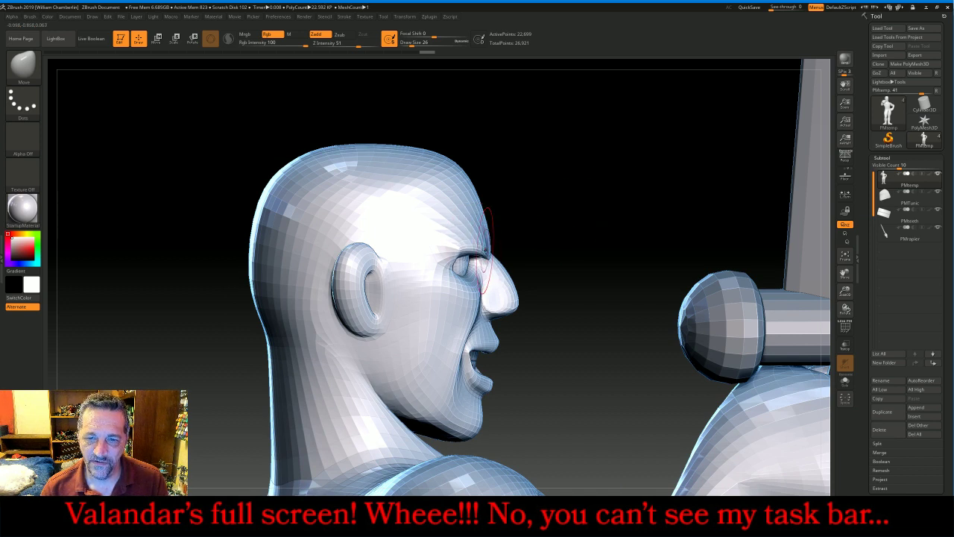
Choose the Move Topological brush and adjust the upper lid and brow of the squinting eye
{"action": "left_click", "coordinate": [24, 65]}
{"action": "left_click", "coordinate": [240, 199]}
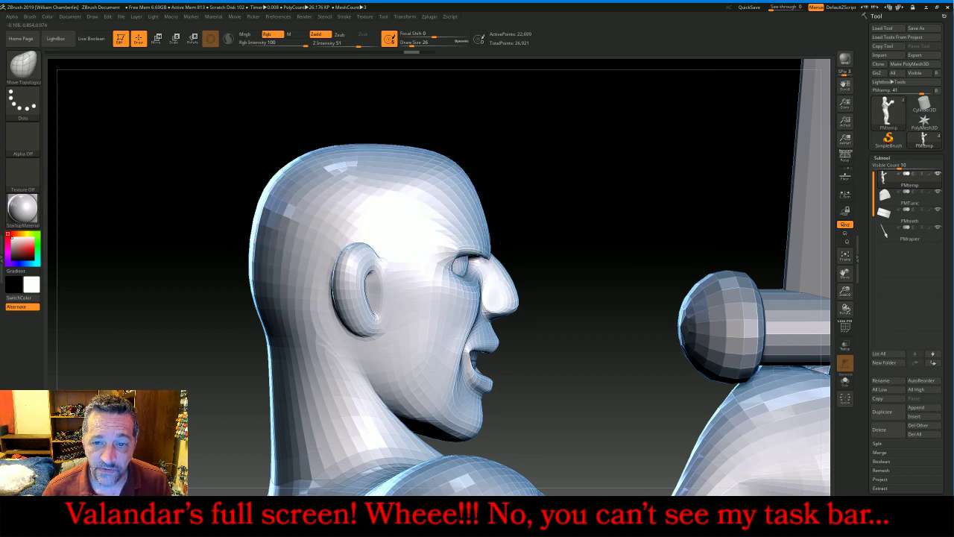
{"action": "mouse_move", "coordinate": [562, 243]}
{"action": "left_mouse_down"}
{"action": "mouse_move", "coordinate": [313, 243]}
{"action": "mouse_move", "coordinate": [360, 244]}
{"action": "left_mouse_up"}
{"action": "left_click_drag", "start_coordinate": [472, 249], "coordinate": [468, 247]}
{"action": "left_click_drag", "start_coordinate": [398, 257], "coordinate": [415, 281]}
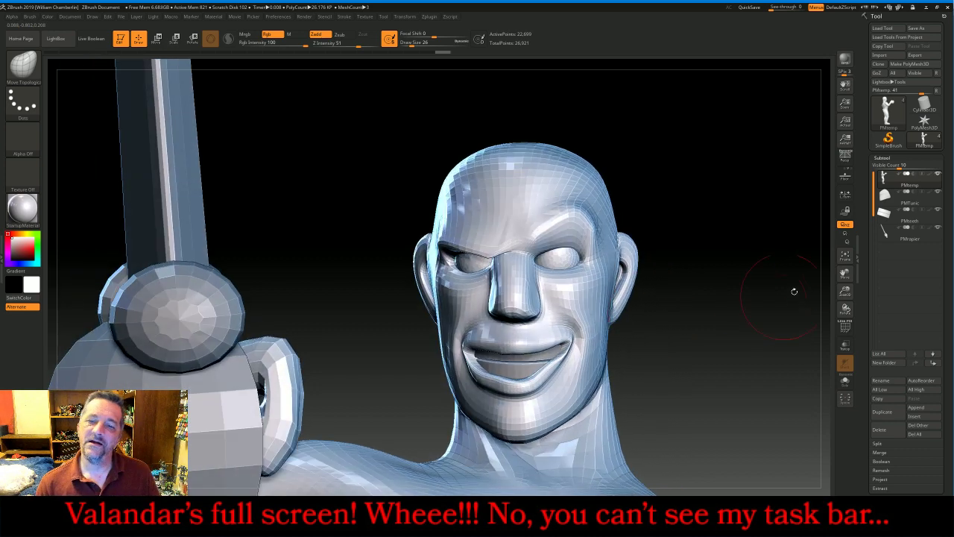
Reorder the PMteeth subtool directly below PMtemp and merge it down into the figure
{"action": "left_click", "coordinate": [844, 255]}
{"action": "left_click_drag", "start_coordinate": [727, 270], "coordinate": [701, 274]}
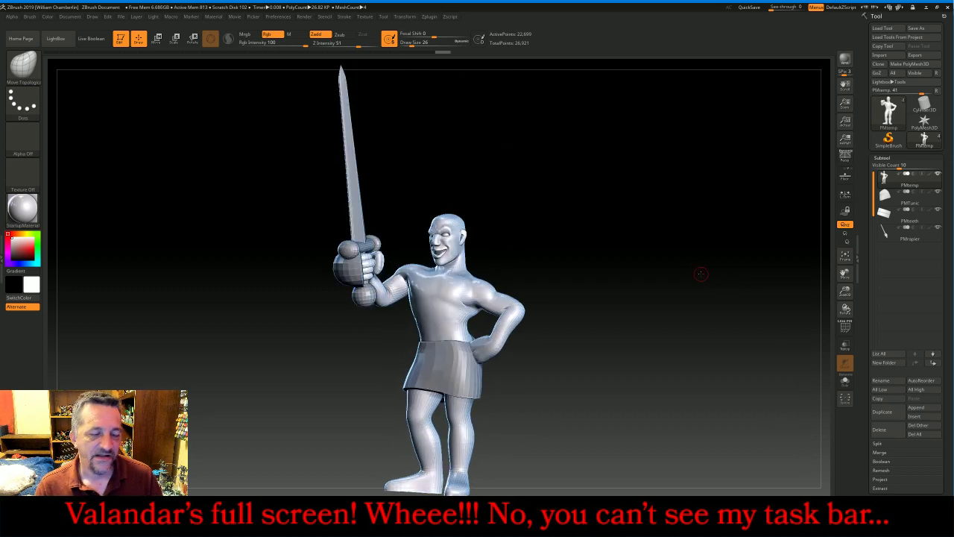
{"action": "left_click", "coordinate": [884, 213]}
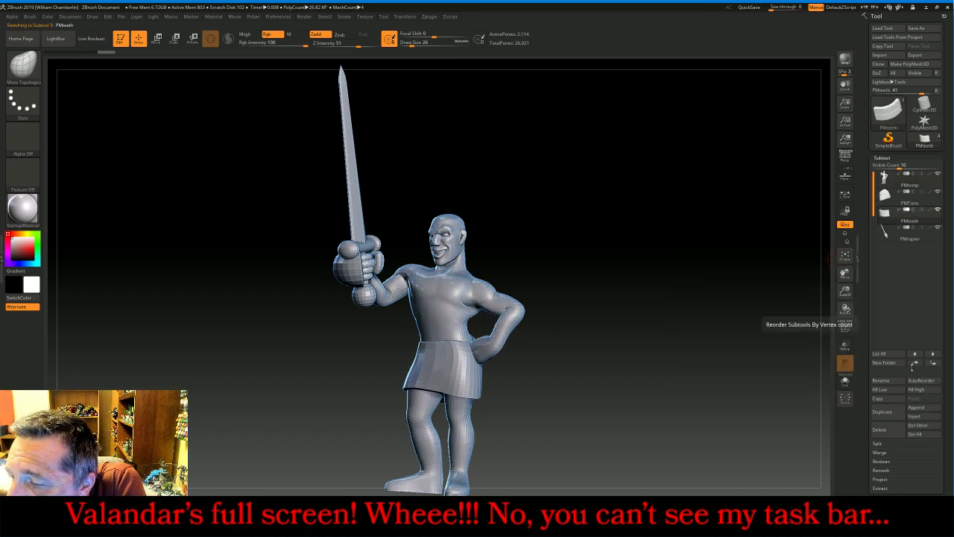
{"action": "left_click", "coordinate": [920, 363]}
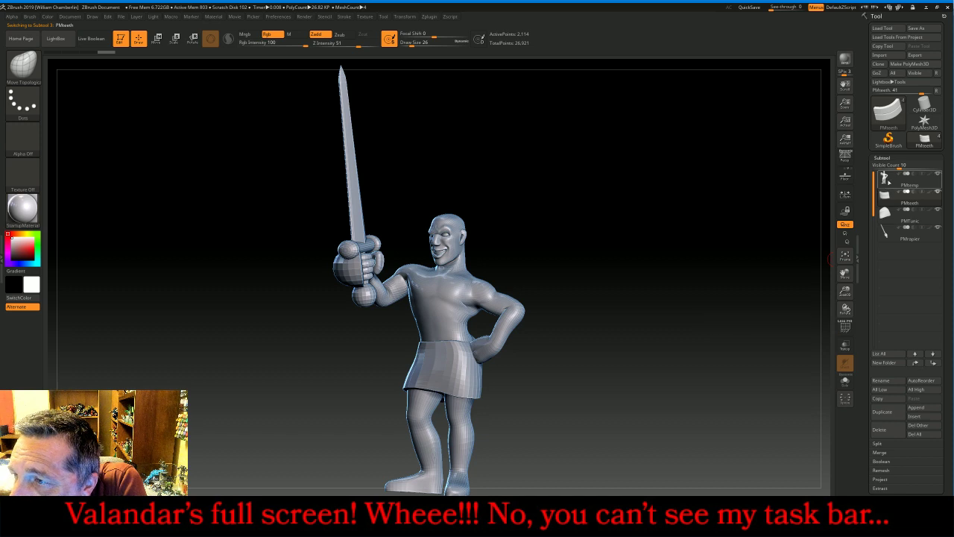
{"action": "left_click", "coordinate": [886, 180]}
{"action": "left_click", "coordinate": [892, 453]}
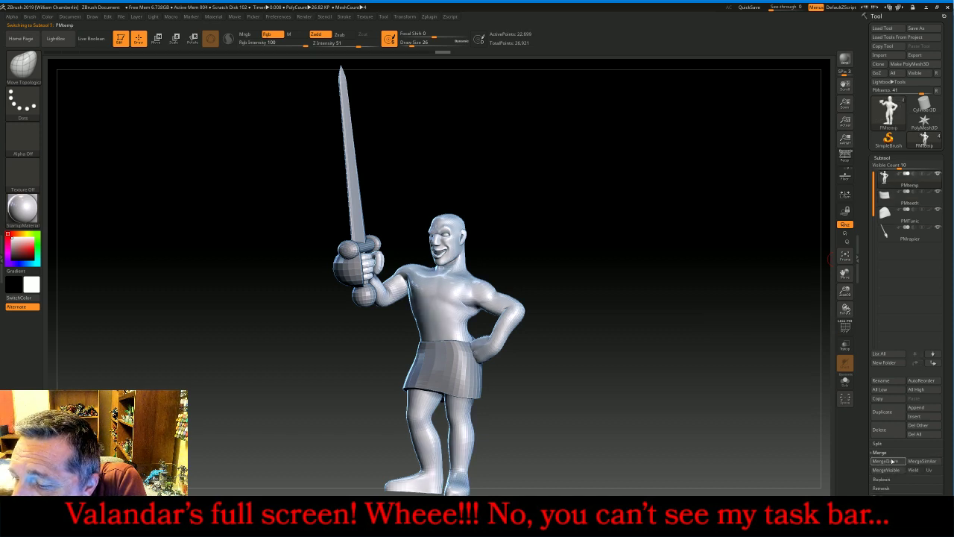
{"action": "left_click", "coordinate": [884, 460]}
{"action": "left_click", "coordinate": [820, 475]}
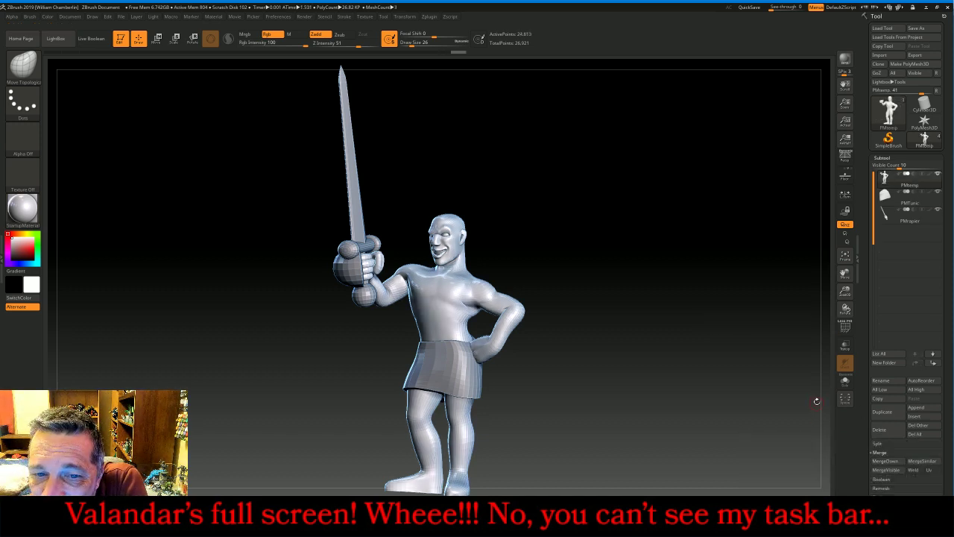
Choose the Move brush, set the draw size to 41, and reshape the lips around the merged teeth
{"action": "left_click_drag", "start_coordinate": [845, 291], "coordinate": [838, 395]}
{"action": "left_click", "coordinate": [17, 71]}
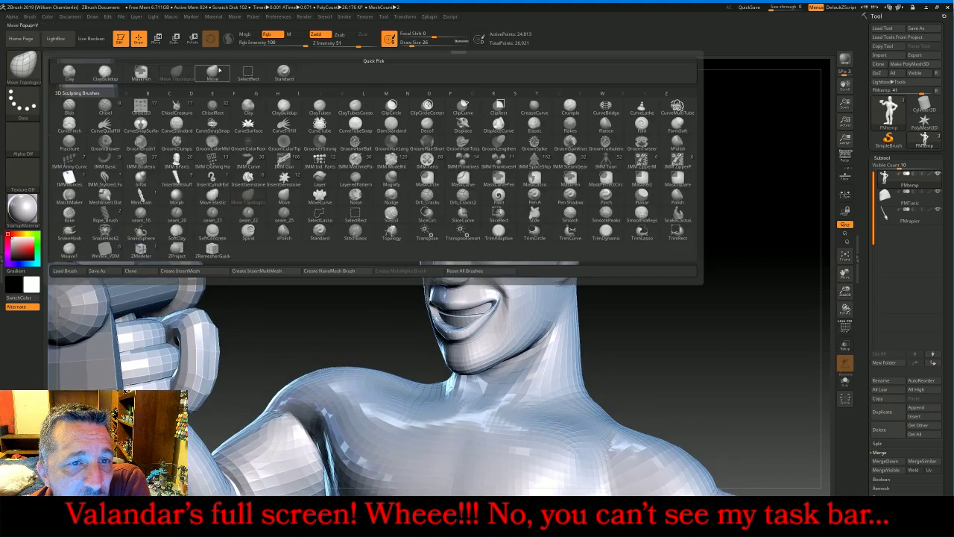
{"action": "left_click", "coordinate": [217, 75]}
{"action": "left_click_drag", "start_coordinate": [410, 43], "coordinate": [415, 44]}
{"action": "left_click_drag", "start_coordinate": [599, 331], "coordinate": [623, 333]}
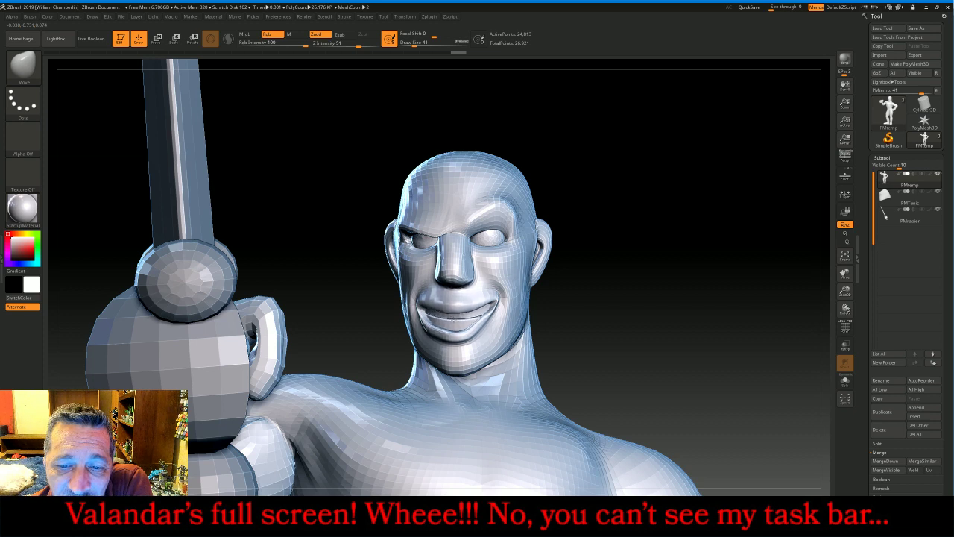
{"action": "left_click_drag", "start_coordinate": [454, 326], "coordinate": [477, 319]}
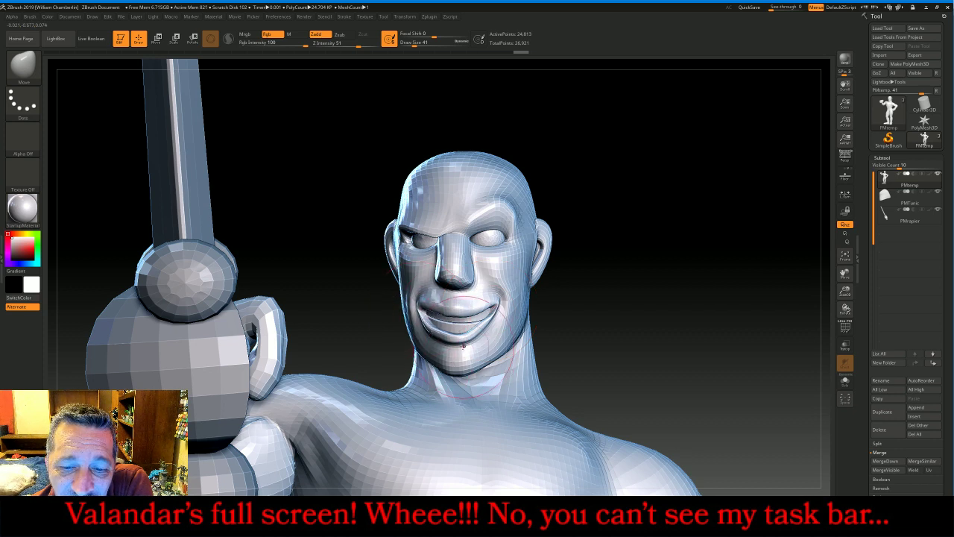
Reduce the draw size to 25 and adjust the shape of the nose's base
{"action": "key", "text": "bracketleft"}
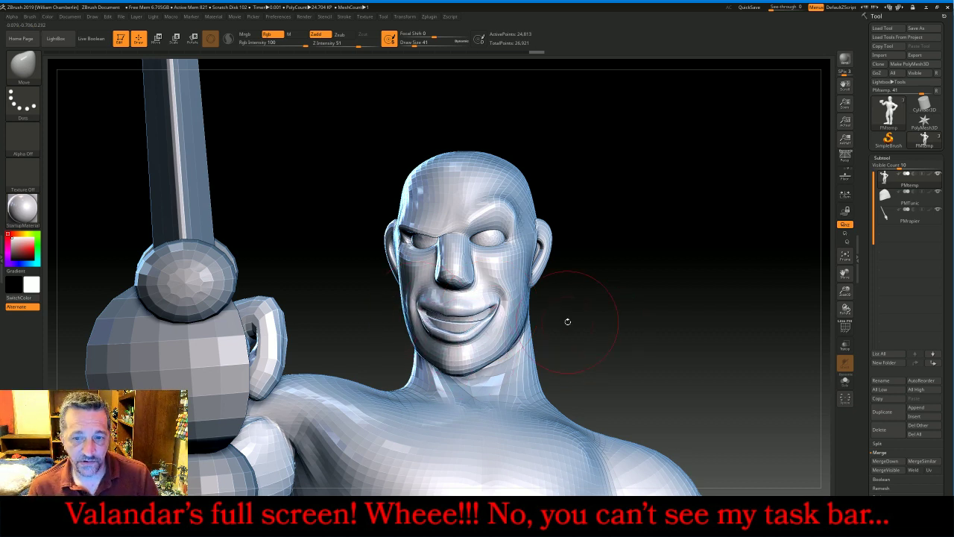
{"action": "mouse_move", "coordinate": [453, 287]}
{"action": "left_mouse_down"}
{"action": "mouse_move", "coordinate": [452, 296]}
{"action": "mouse_move", "coordinate": [470, 287]}
{"action": "left_mouse_up"}
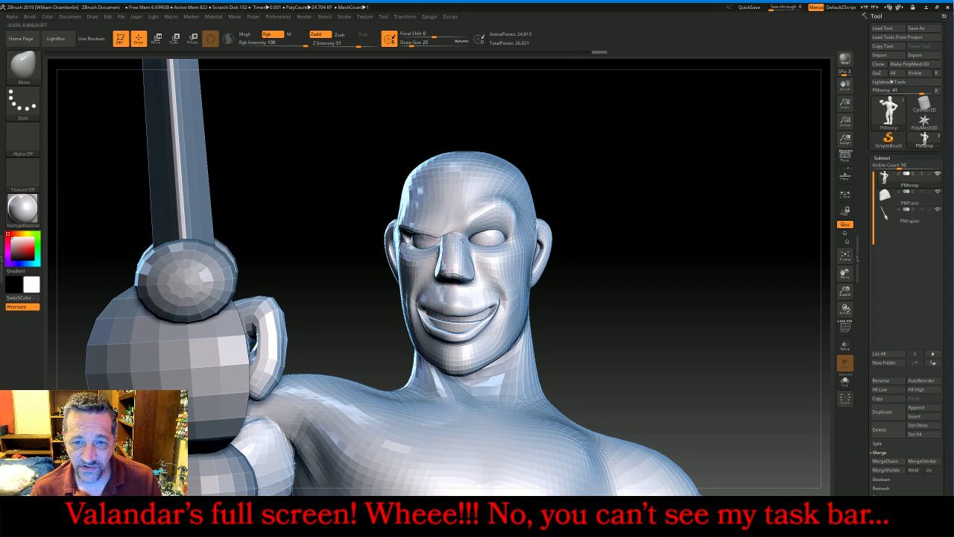
{"action": "left_click_drag", "start_coordinate": [634, 268], "coordinate": [711, 290]}
Subdivide the PMtemp figure to about 1.58 million polygons and delete its lower subdivision levels
{"action": "left_click", "coordinate": [845, 255]}
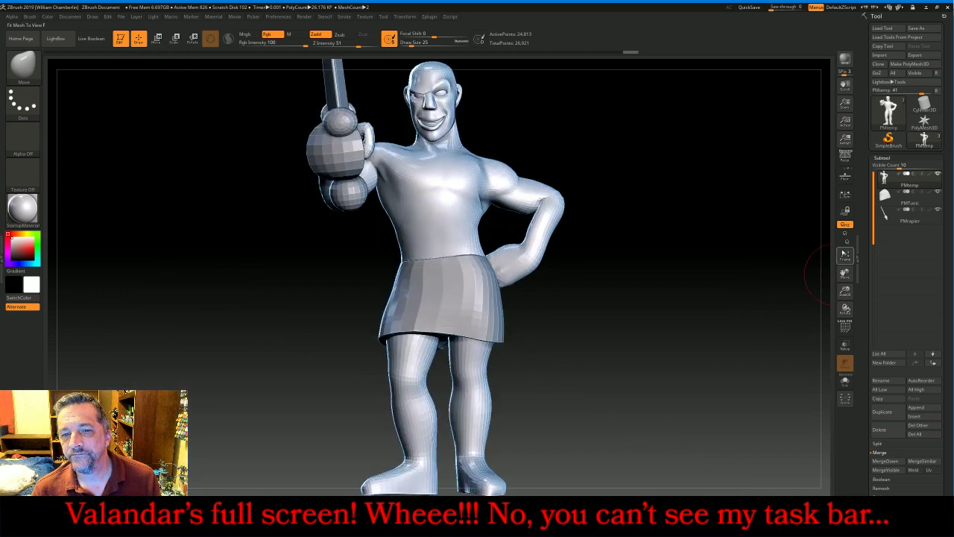
{"action": "left_click_drag", "start_coordinate": [778, 279], "coordinate": [753, 280]}
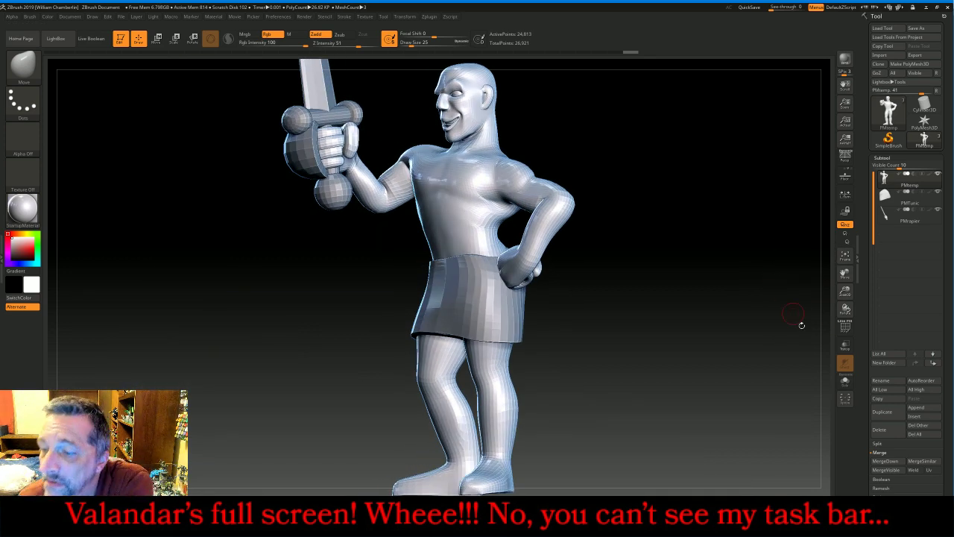
{"action": "left_click", "coordinate": [913, 157]}
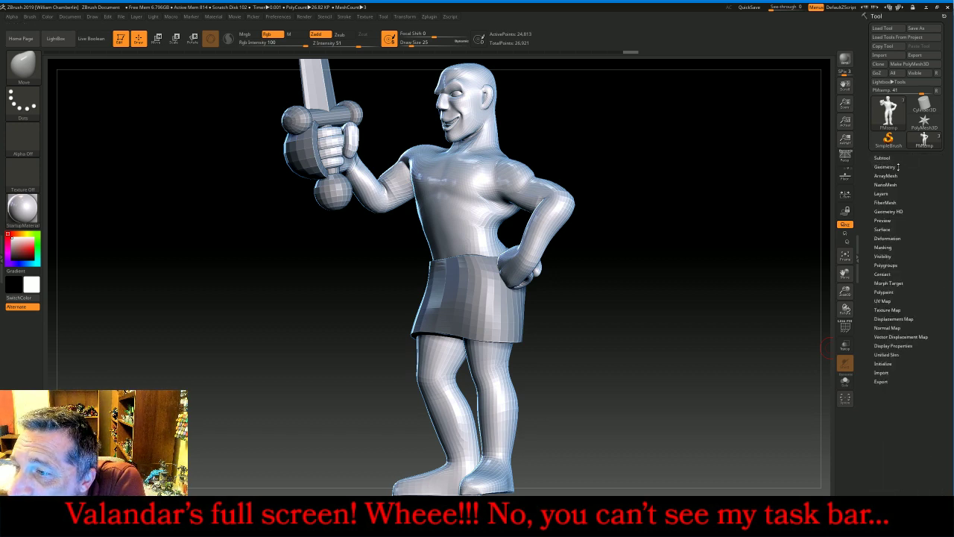
{"action": "left_click", "coordinate": [885, 167]}
{"action": "left_click", "coordinate": [879, 232]}
{"action": "left_click", "coordinate": [887, 202]}
Remesh the figure with DynaMesh at a resolution of 768
{"action": "left_click", "coordinate": [886, 291]}
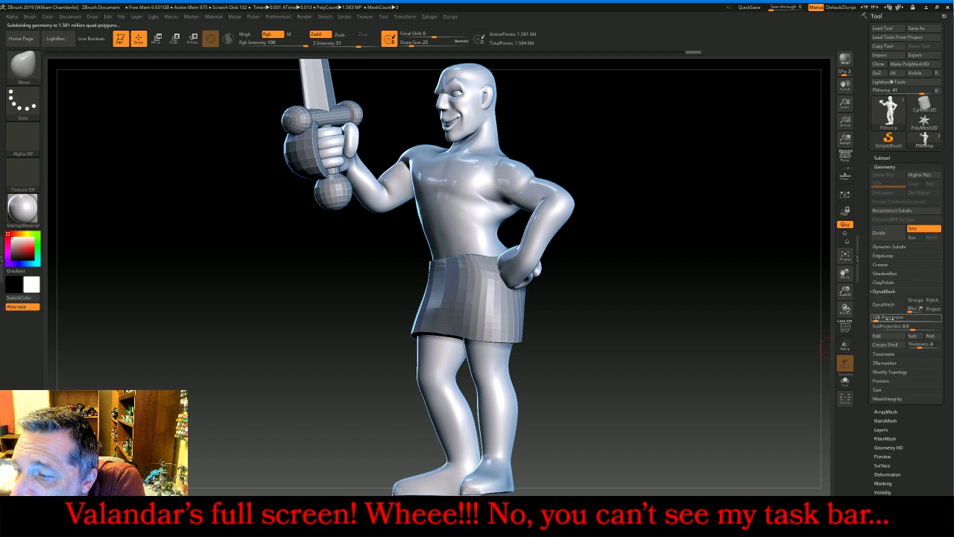
{"action": "left_click", "coordinate": [891, 318]}
{"action": "type", "text": "768"}
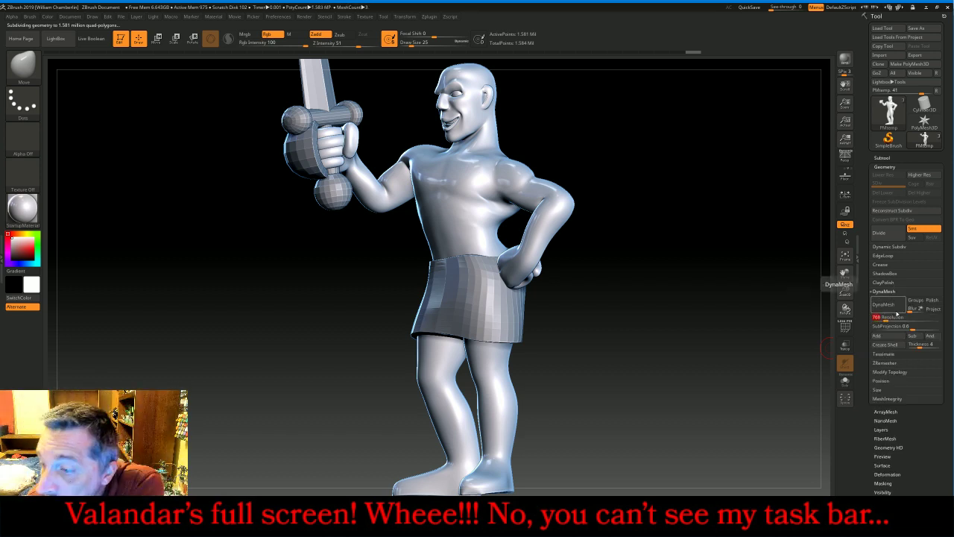
{"action": "left_click", "coordinate": [894, 305]}
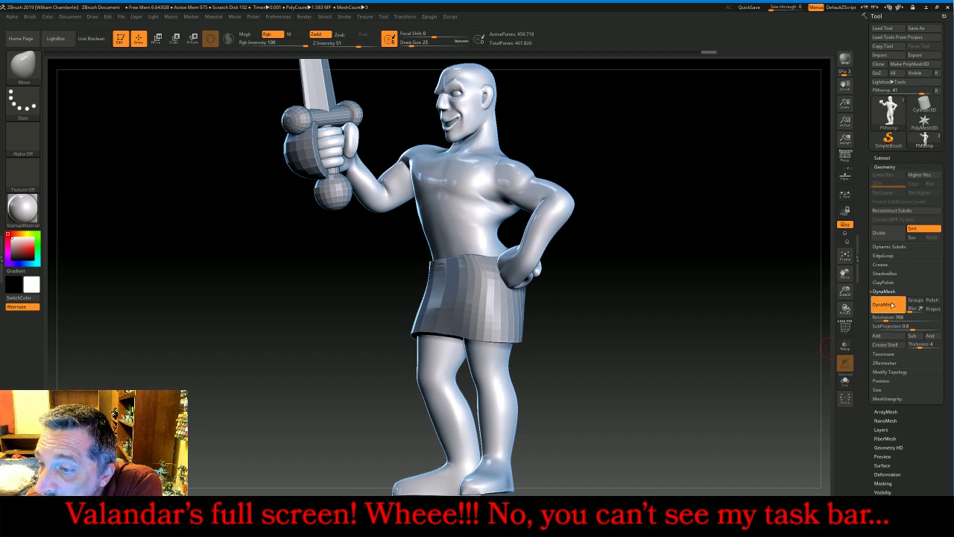
Divide the DynaMeshed figure once, delete its lower subdivision level, and frame the head and upper body
{"action": "left_click", "coordinate": [880, 232]}
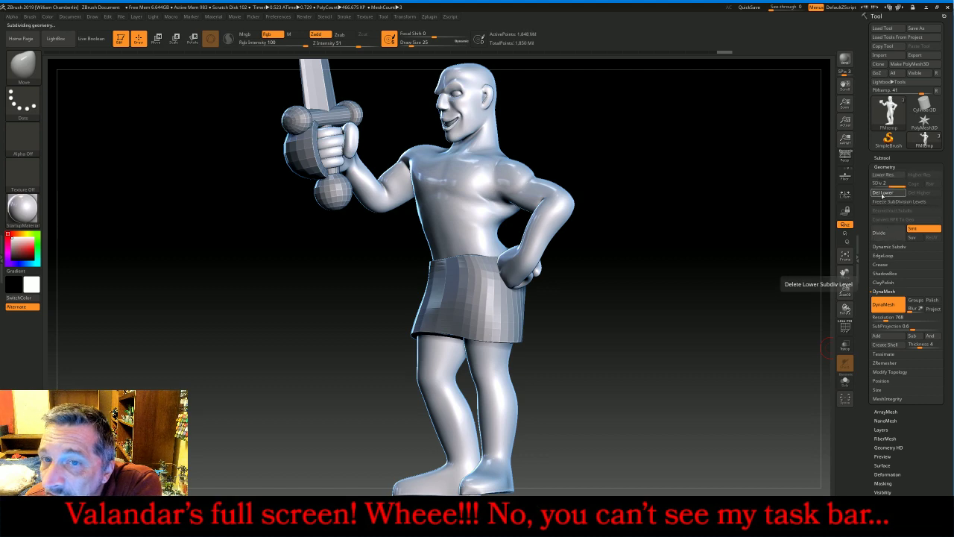
{"action": "mouse_move", "coordinate": [717, 194]}
{"action": "left_mouse_down"}
{"action": "mouse_move", "coordinate": [729, 196]}
{"action": "mouse_move", "coordinate": [722, 191]}
{"action": "left_mouse_up"}
{"action": "left_click_drag", "start_coordinate": [846, 290], "coordinate": [845, 313]}
{"action": "left_click_drag", "start_coordinate": [846, 274], "coordinate": [846, 427]}
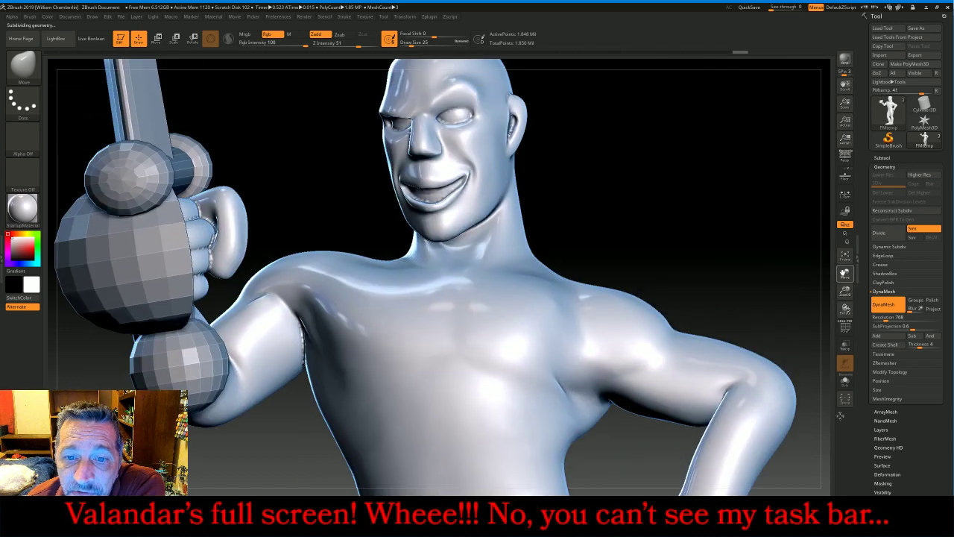
Choose the DamStandard brush, set its draw size to 11, and turn the figure's face toward the view
{"action": "left_click", "coordinate": [23, 67]}
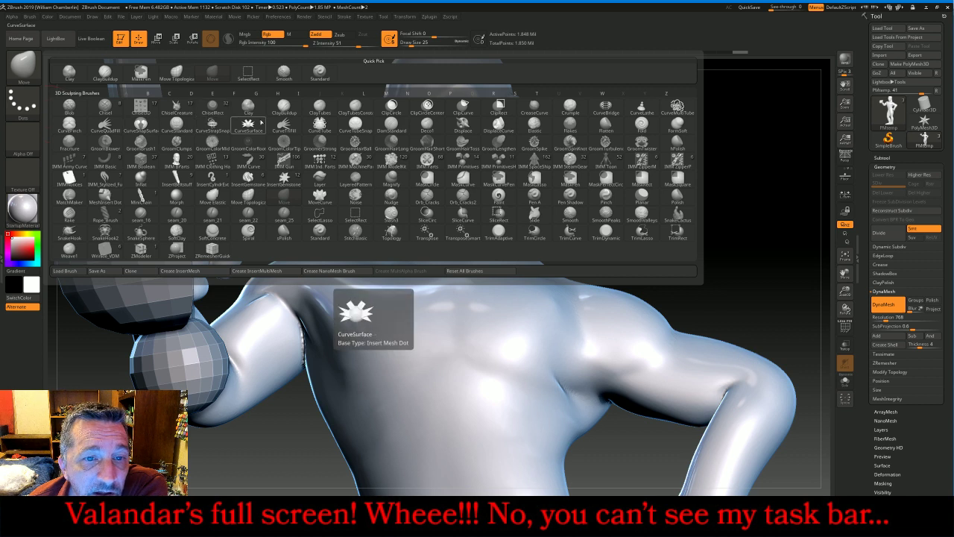
{"action": "left_click", "coordinate": [392, 124]}
{"action": "left_click", "coordinate": [409, 43]}
{"action": "mouse_move", "coordinate": [628, 136]}
{"action": "left_mouse_down"}
{"action": "mouse_move", "coordinate": [606, 142]}
{"action": "mouse_move", "coordinate": [618, 149]}
{"action": "left_mouse_up"}
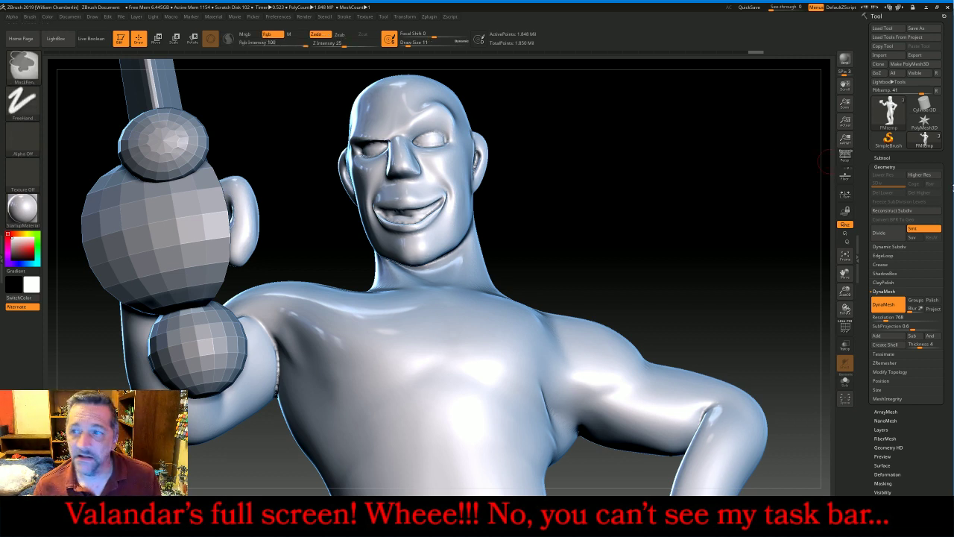
Dock the Stroke palette above the Tool palette and set the Lazy Mouse radius to 34
{"action": "left_click", "coordinate": [345, 17]}
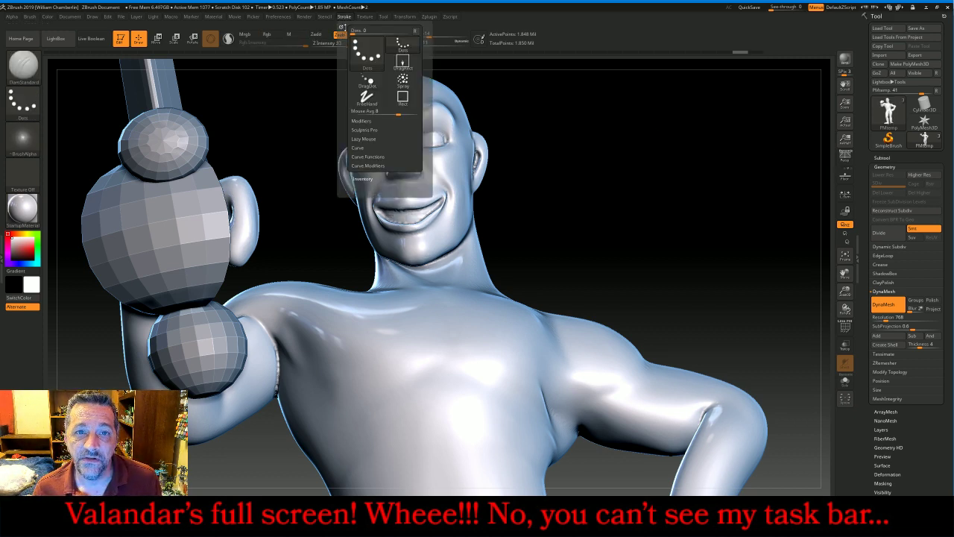
{"action": "left_click", "coordinate": [340, 27]}
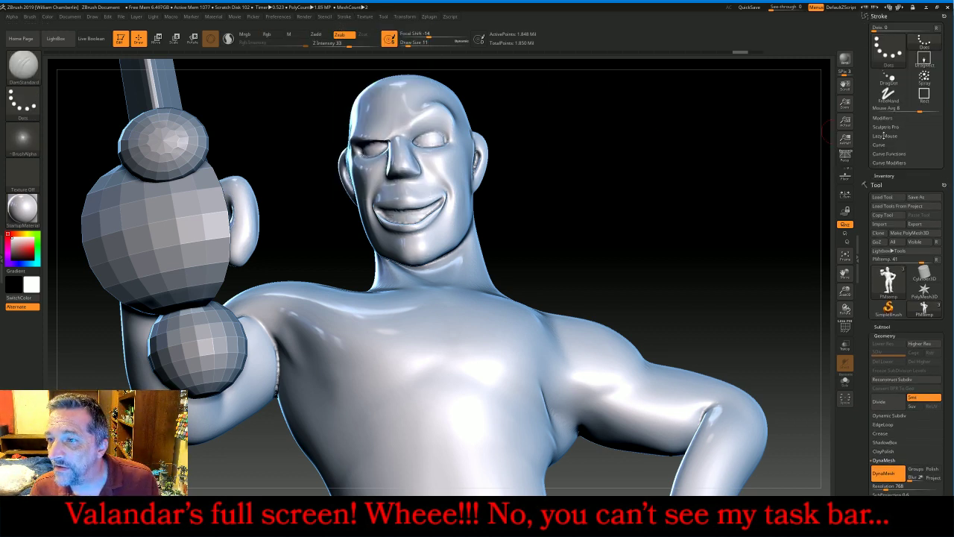
{"action": "left_click", "coordinate": [885, 136]}
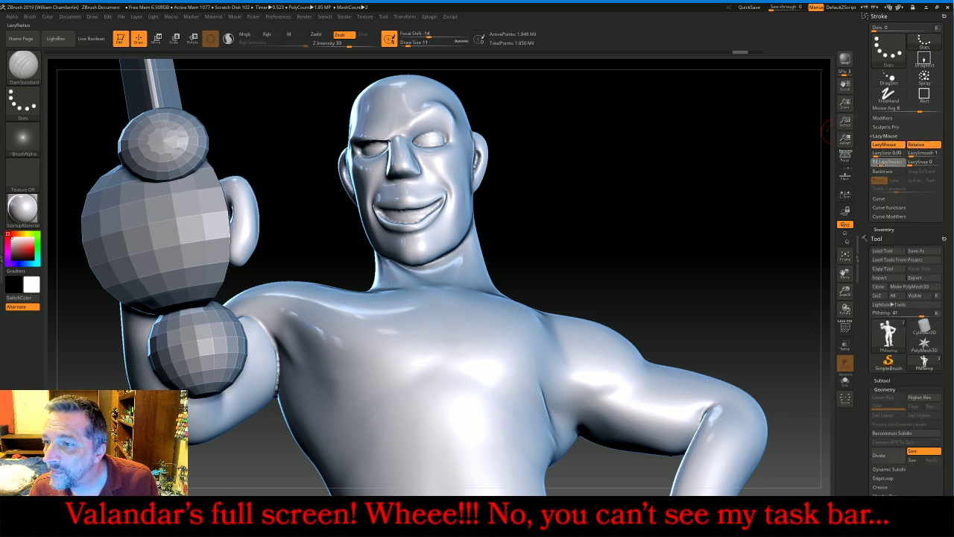
{"action": "left_click_drag", "start_coordinate": [885, 163], "coordinate": [886, 163]}
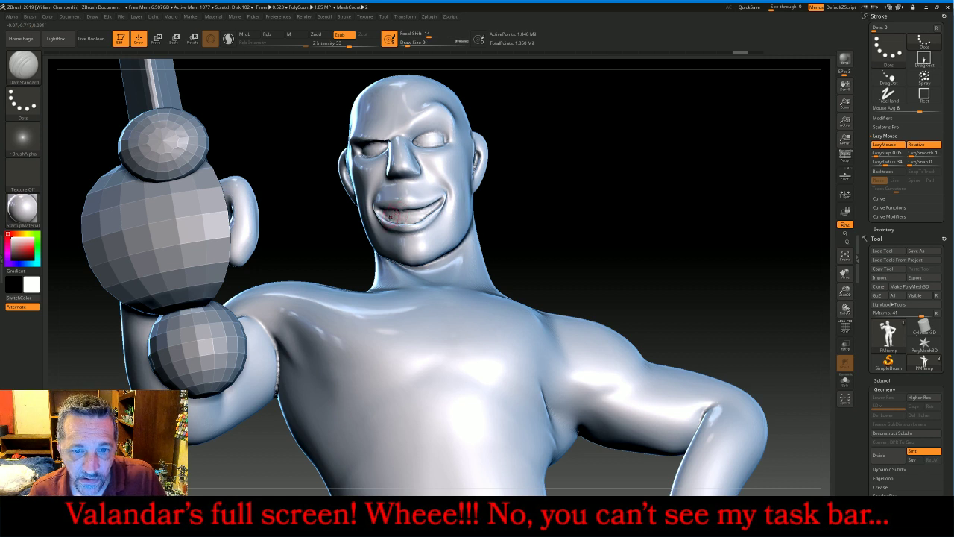
Try carving a line across the teeth with DamStandard at draw size 9, and undo the strokes
{"action": "mouse_move", "coordinate": [395, 216]}
{"action": "left_mouse_down"}
{"action": "mouse_move", "coordinate": [441, 215]}
{"action": "mouse_move", "coordinate": [422, 214]}
{"action": "left_mouse_up"}
{"action": "key", "text": "ctrl+z"}
{"action": "key", "text": "ctrl+z"}
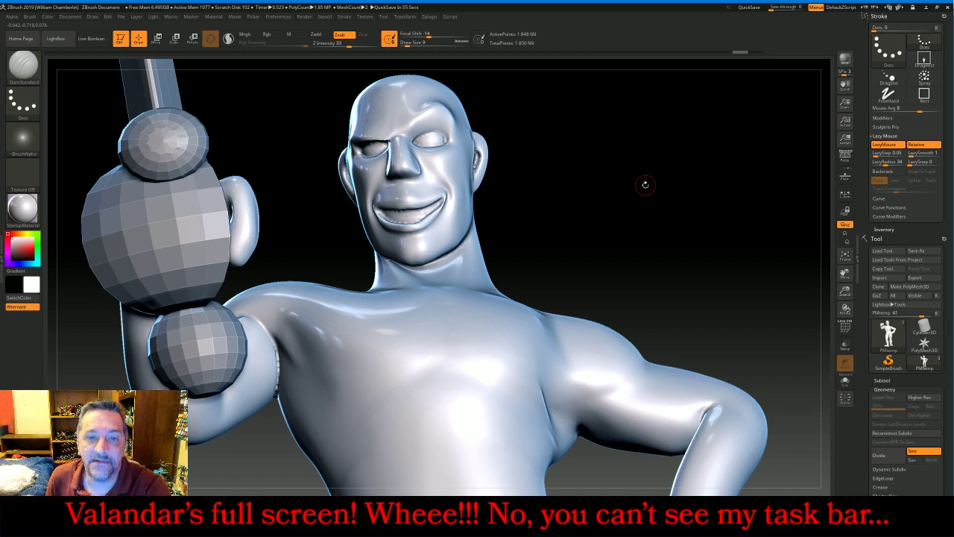
Try one more DamStandard stroke along the middle of the teeth from a turned head view, and undo it
{"action": "left_click_drag", "start_coordinate": [549, 247], "coordinate": [492, 220]}
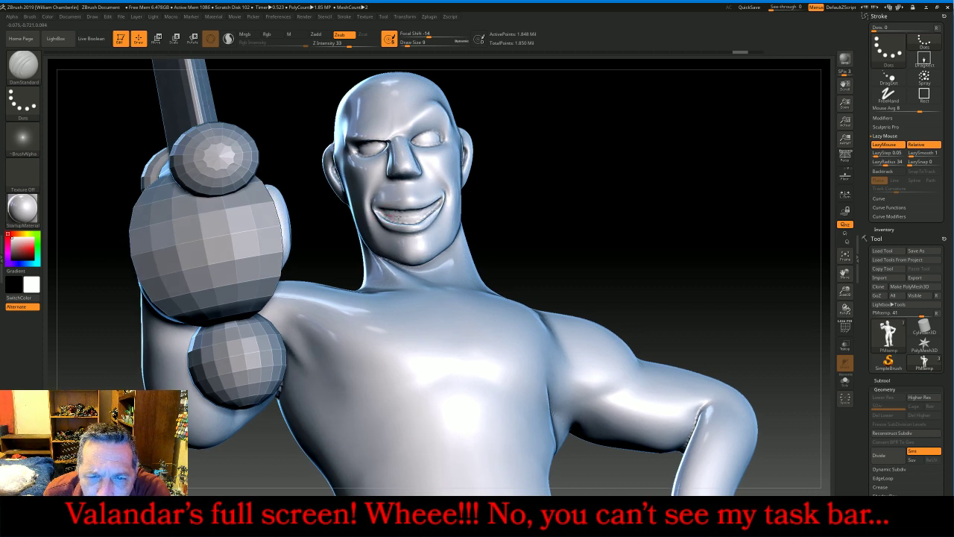
{"action": "left_click_drag", "start_coordinate": [395, 216], "coordinate": [435, 217]}
{"action": "key", "text": "ctrl+z"}
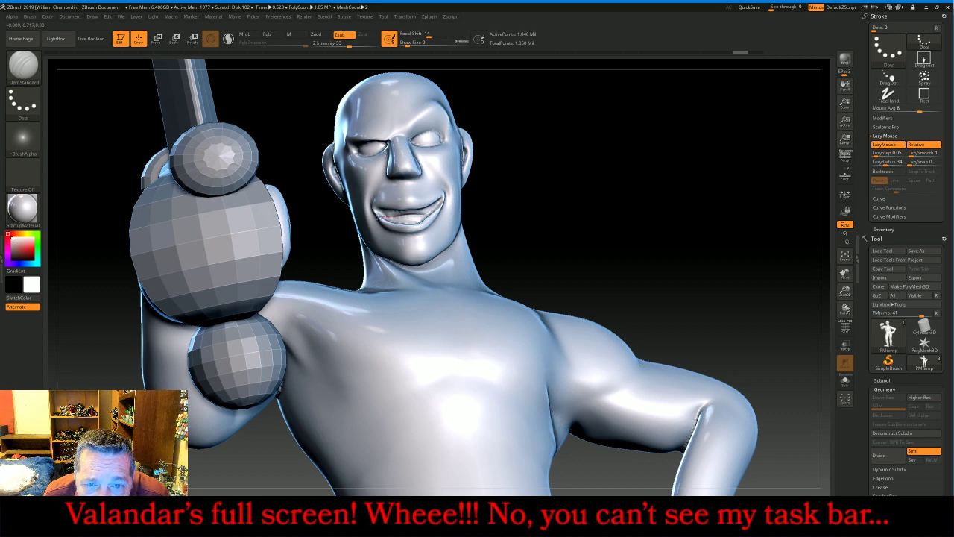
Set the Lazy Mouse radius to 73, carve the line across the teeth with DamStandard at draw size 5, and frame the whole figure
{"action": "left_click_drag", "start_coordinate": [613, 223], "coordinate": [582, 209]}
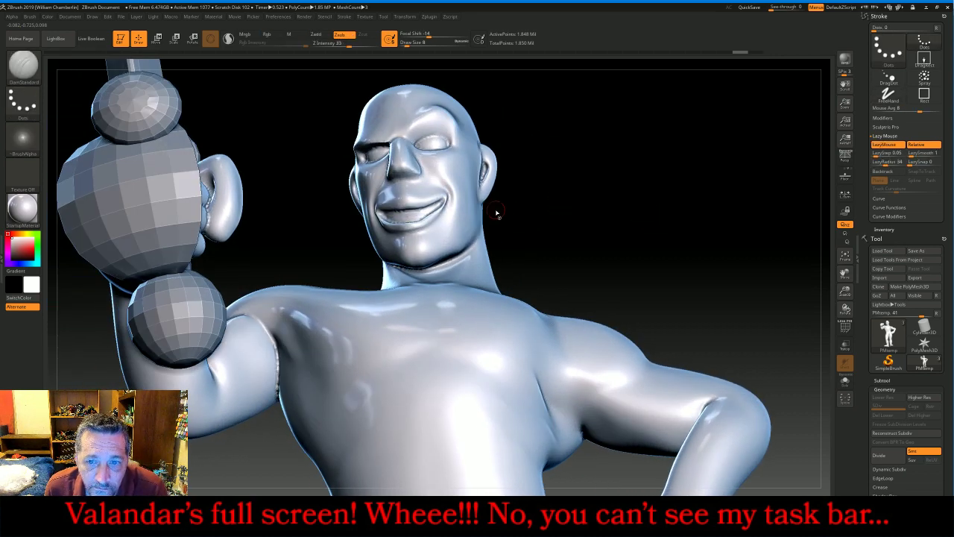
{"action": "left_click_drag", "start_coordinate": [884, 164], "coordinate": [892, 165]}
{"action": "left_click_drag", "start_coordinate": [641, 220], "coordinate": [679, 221]}
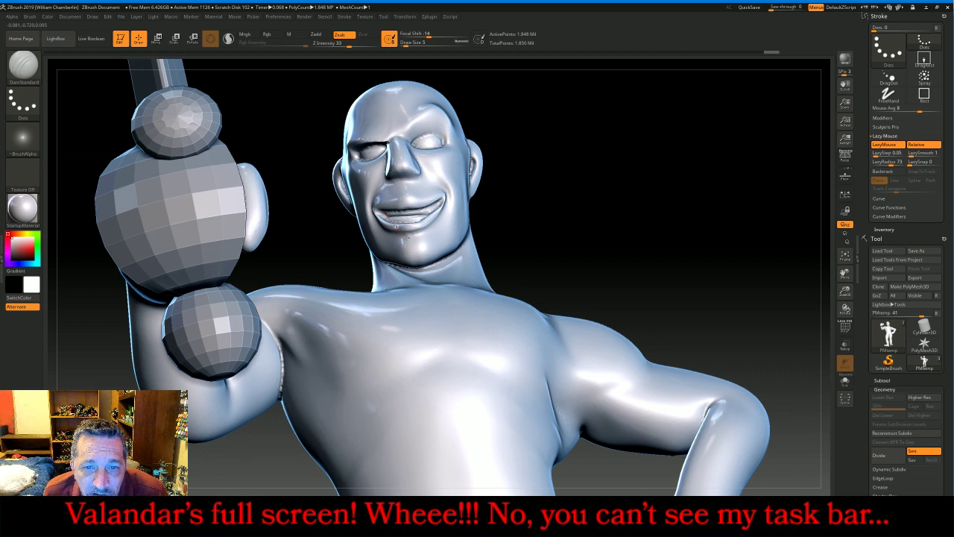
{"action": "left_click_drag", "start_coordinate": [637, 199], "coordinate": [658, 210]}
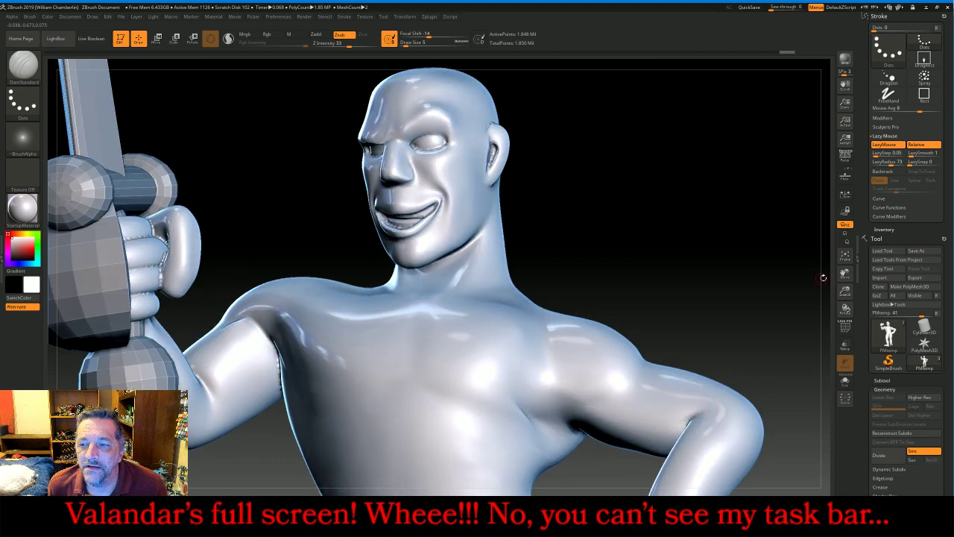
{"action": "left_click", "coordinate": [845, 254]}
{"action": "left_click_drag", "start_coordinate": [790, 266], "coordinate": [775, 273]}
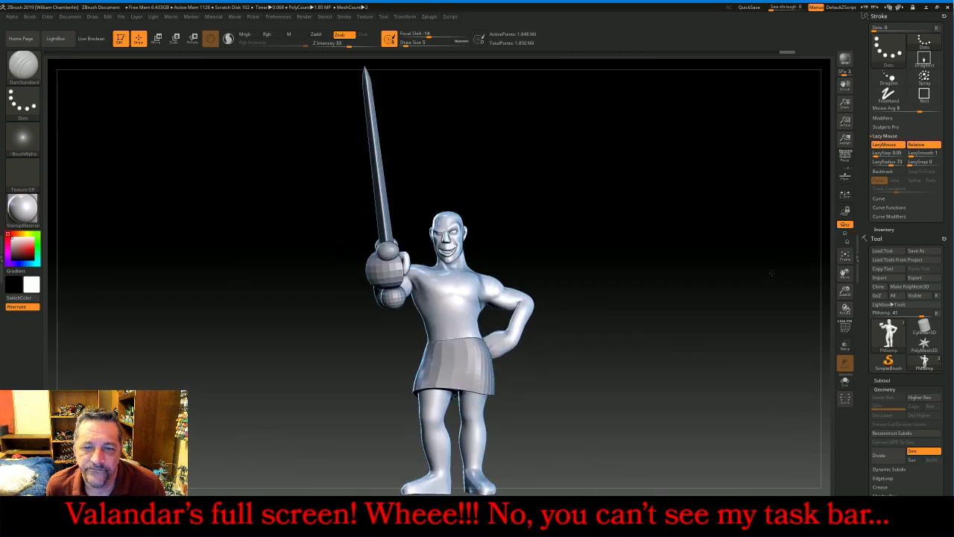
{"action": "left_click_drag", "start_coordinate": [724, 252], "coordinate": [706, 253]}
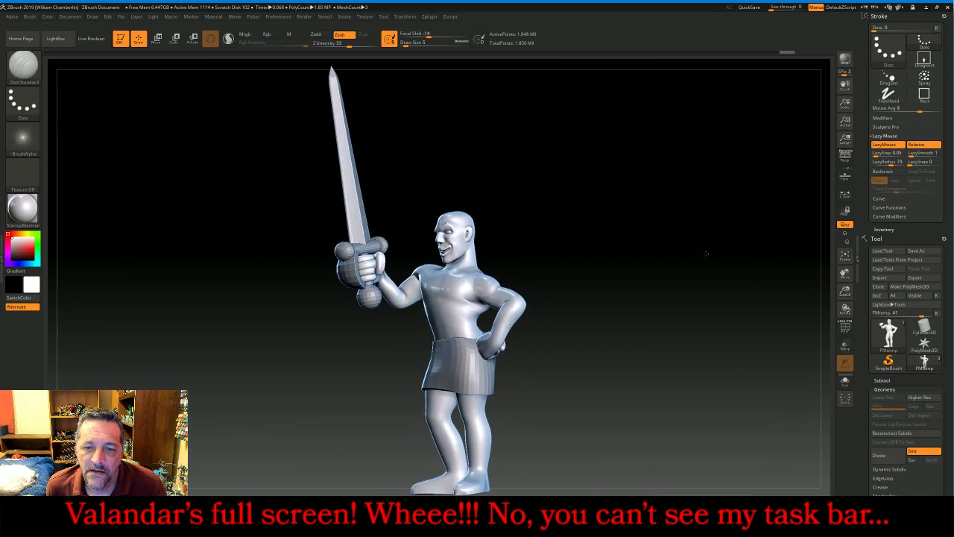
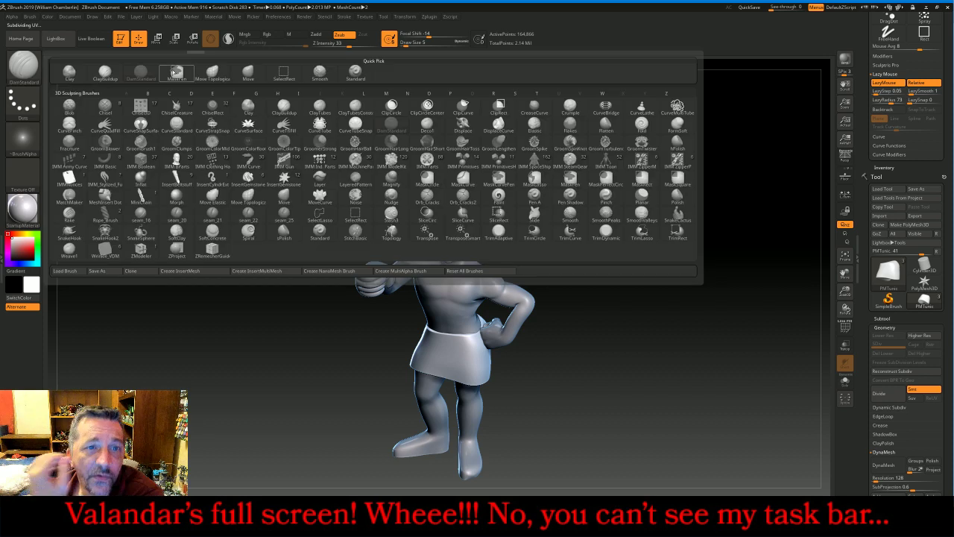
With the Move brush at draw size 61, reshape the tunic's waistband around the front of the waist and beside the hand on the hip
{"action": "left_click", "coordinate": [240, 75]}
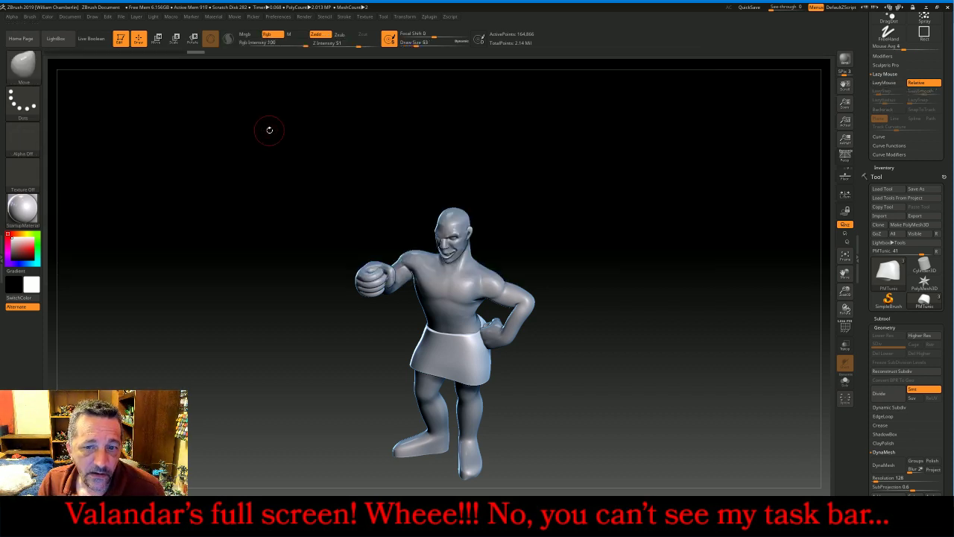
{"action": "left_click_drag", "start_coordinate": [269, 130], "coordinate": [266, 140]}
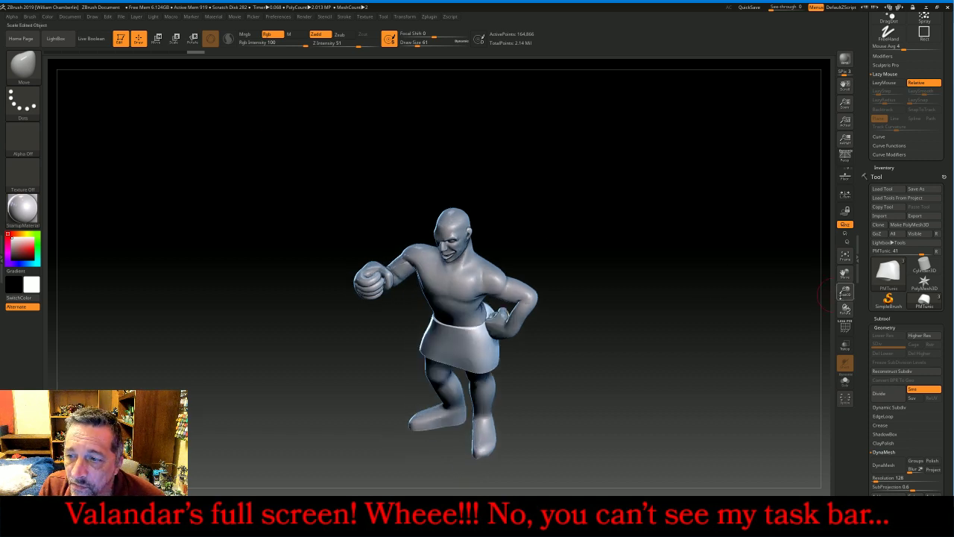
{"action": "left_click_drag", "start_coordinate": [844, 292], "coordinate": [839, 217]}
{"action": "left_click_drag", "start_coordinate": [409, 342], "coordinate": [420, 339]}
{"action": "mouse_move", "coordinate": [493, 359]}
{"action": "left_mouse_down"}
{"action": "mouse_move", "coordinate": [492, 341]}
{"action": "mouse_move", "coordinate": [452, 347]}
{"action": "left_mouse_up"}
{"action": "left_click_drag", "start_coordinate": [530, 354], "coordinate": [527, 350]}
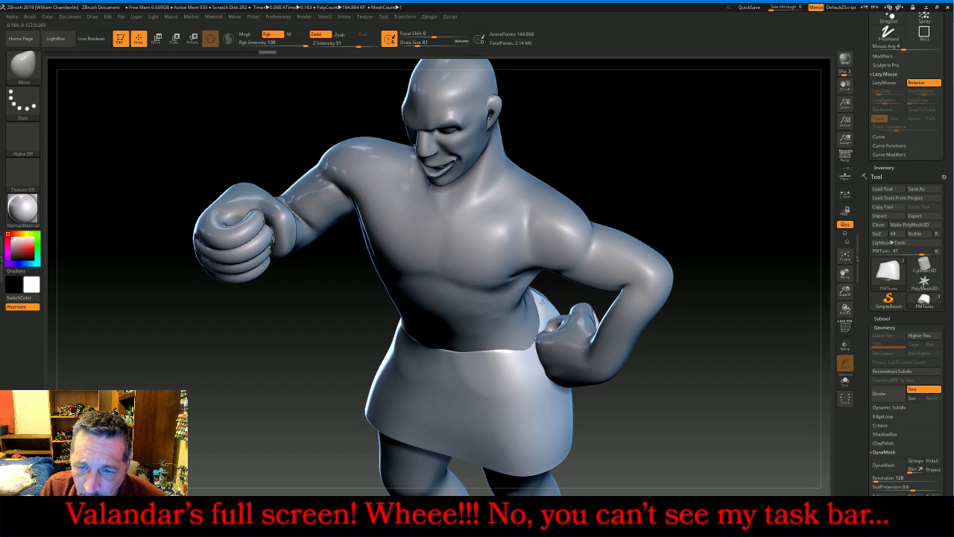
{"action": "left_click_drag", "start_coordinate": [540, 301], "coordinate": [546, 312]}
Enlarge the Move brush to draw size 97 and pull the back of the tunic's waist over the lower back near the hand
{"action": "left_click_drag", "start_coordinate": [671, 228], "coordinate": [715, 220]}
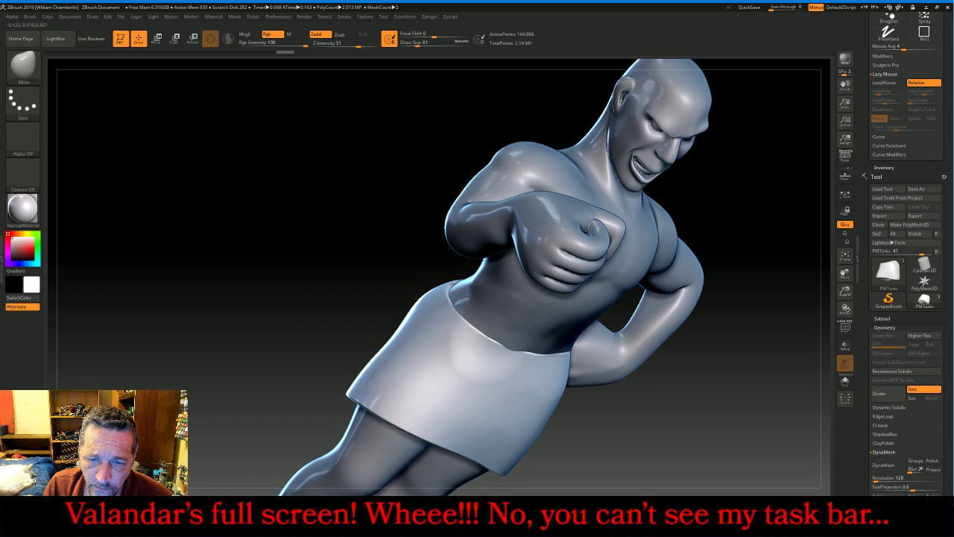
{"action": "left_click_drag", "start_coordinate": [424, 307], "coordinate": [351, 246]}
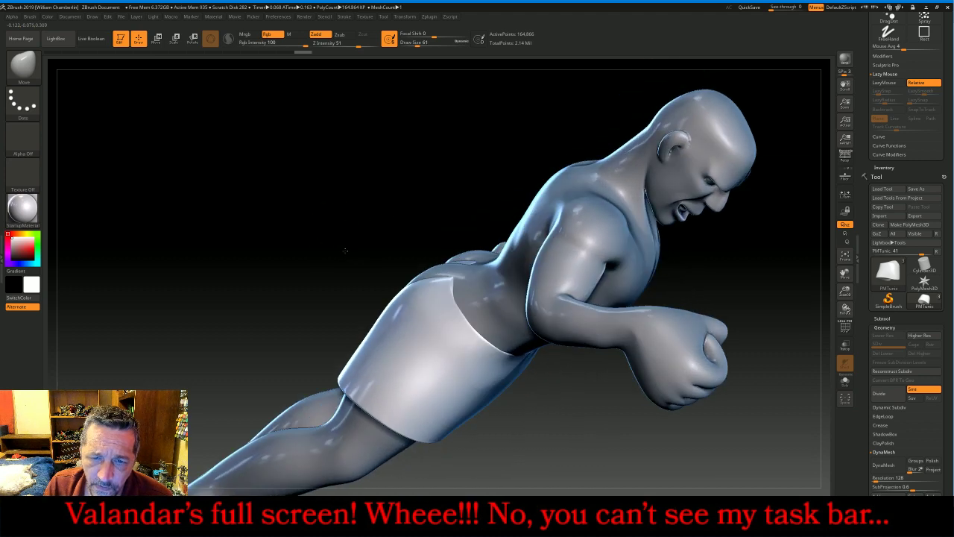
{"action": "left_click_drag", "start_coordinate": [293, 238], "coordinate": [315, 236]}
{"action": "key", "text": "bracketright"}
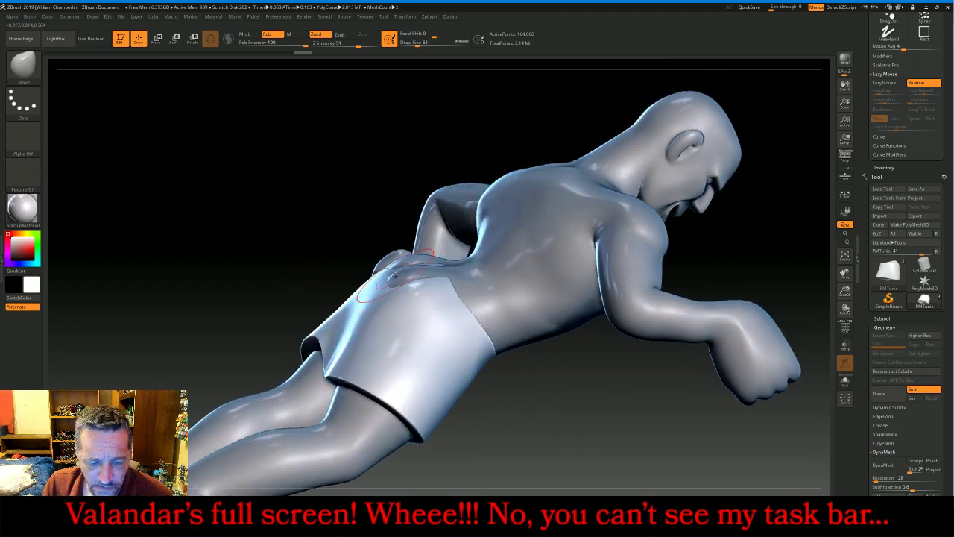
{"action": "key", "text": "bracketright"}
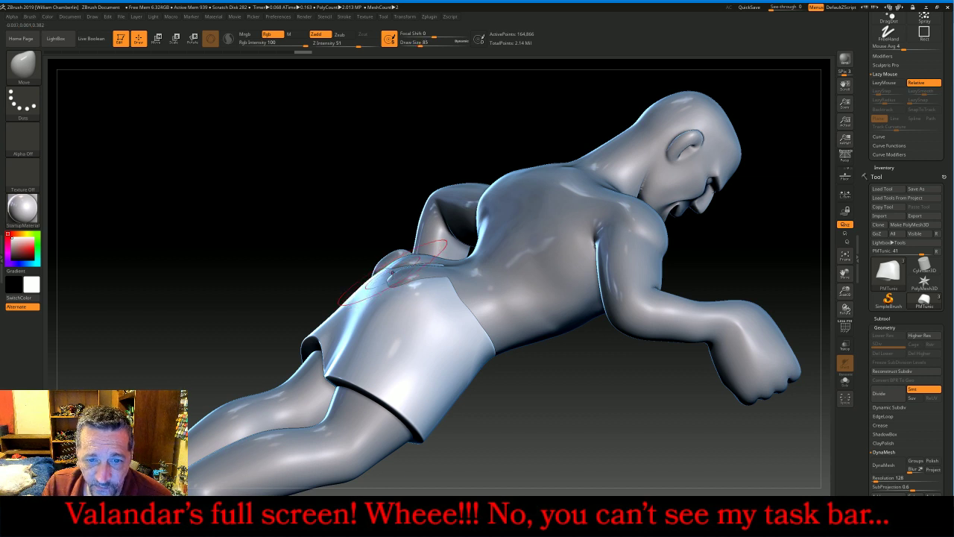
{"action": "mouse_move", "coordinate": [392, 273]}
{"action": "left_mouse_down"}
{"action": "mouse_move", "coordinate": [409, 260]}
{"action": "mouse_move", "coordinate": [453, 266]}
{"action": "left_mouse_up"}
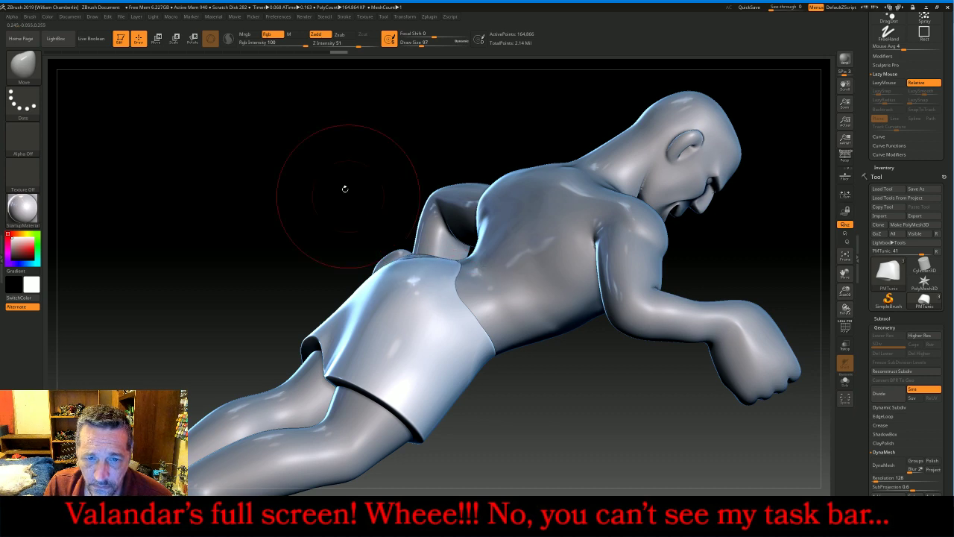
{"action": "left_click_drag", "start_coordinate": [345, 187], "coordinate": [363, 198]}
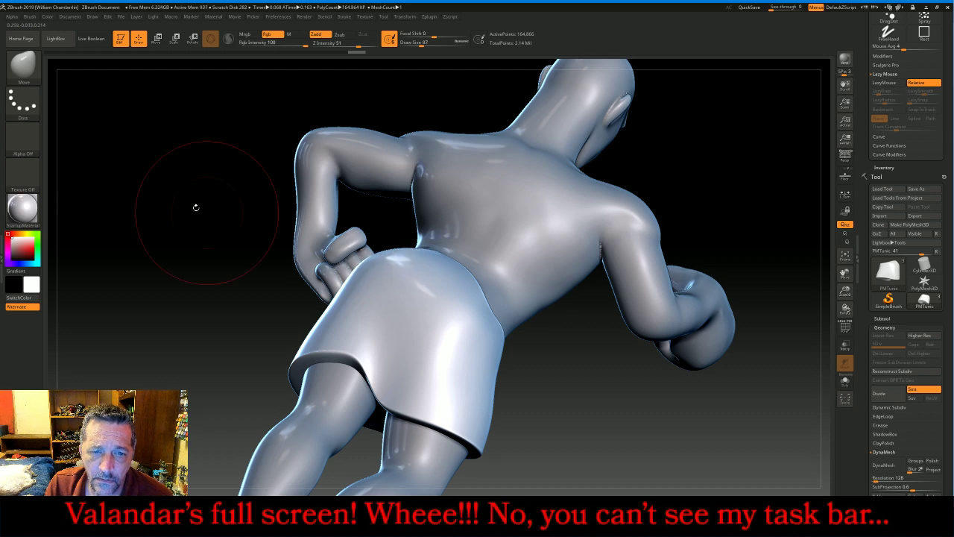
Smooth the front of the tunic below the waistband at draw size 41
{"action": "mouse_move", "coordinate": [192, 206]}
{"action": "left_mouse_down"}
{"action": "mouse_move", "coordinate": [188, 231]}
{"action": "mouse_move", "coordinate": [205, 276]}
{"action": "mouse_move", "coordinate": [660, 271]}
{"action": "mouse_move", "coordinate": [681, 215]}
{"action": "mouse_move", "coordinate": [673, 216]}
{"action": "left_mouse_up"}
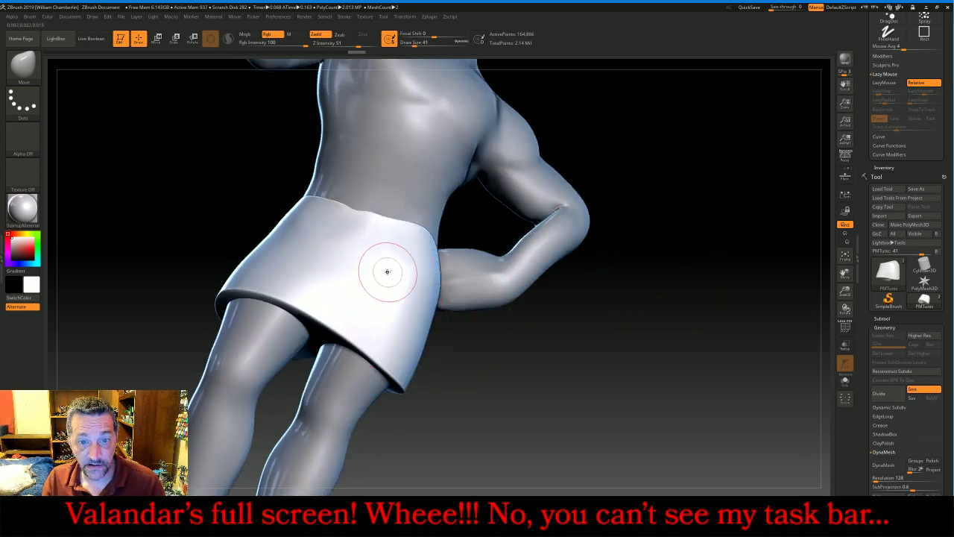
{"action": "left_click_drag", "start_coordinate": [387, 263], "coordinate": [392, 260], "text": "shift"}
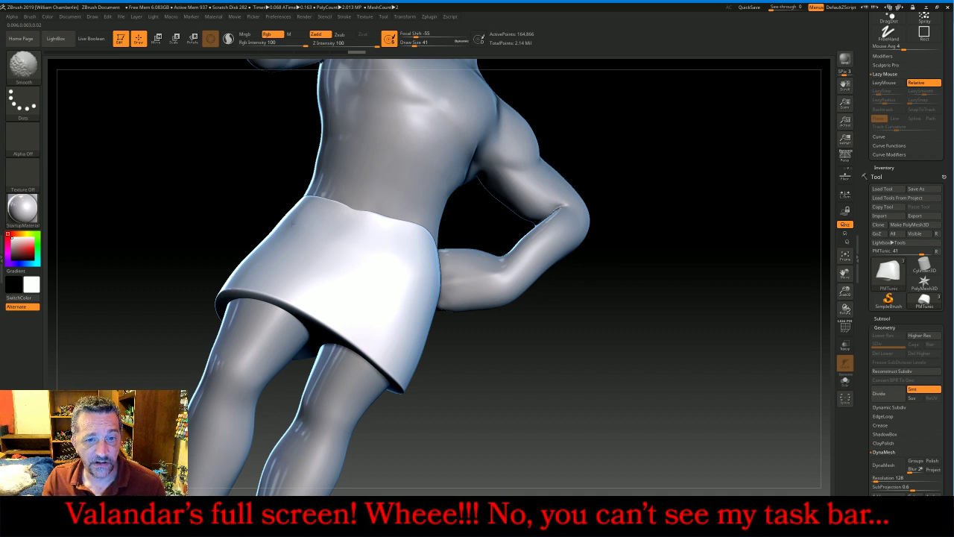
{"action": "left_click_drag", "start_coordinate": [358, 244], "coordinate": [356, 250], "text": "shift"}
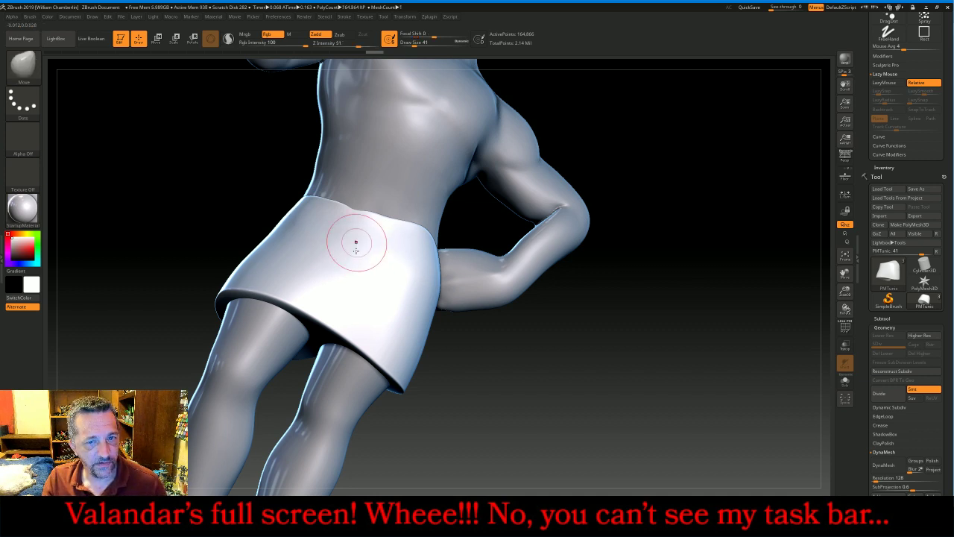
{"action": "left_click_drag", "start_coordinate": [671, 330], "coordinate": [661, 353]}
{"action": "key", "text": "shift"}
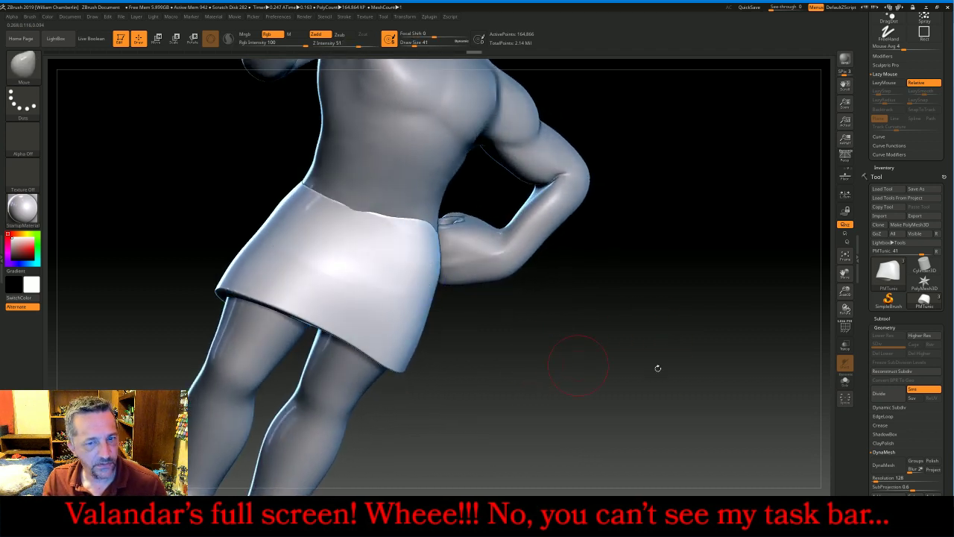
{"action": "left_click_drag", "start_coordinate": [693, 337], "coordinate": [686, 335], "text": "shift"}
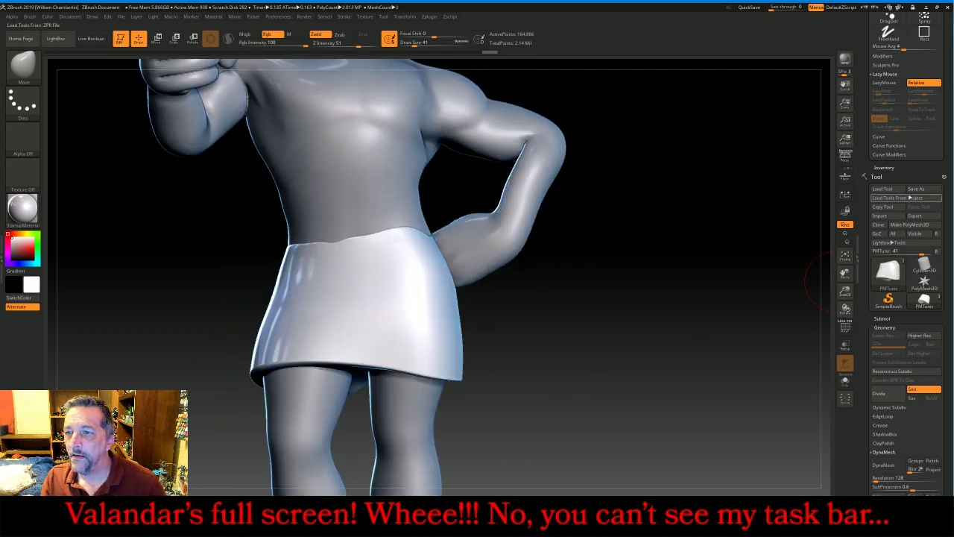
Select the figure's body subtool and merge it down with the tunic
{"action": "left_click", "coordinate": [882, 318]}
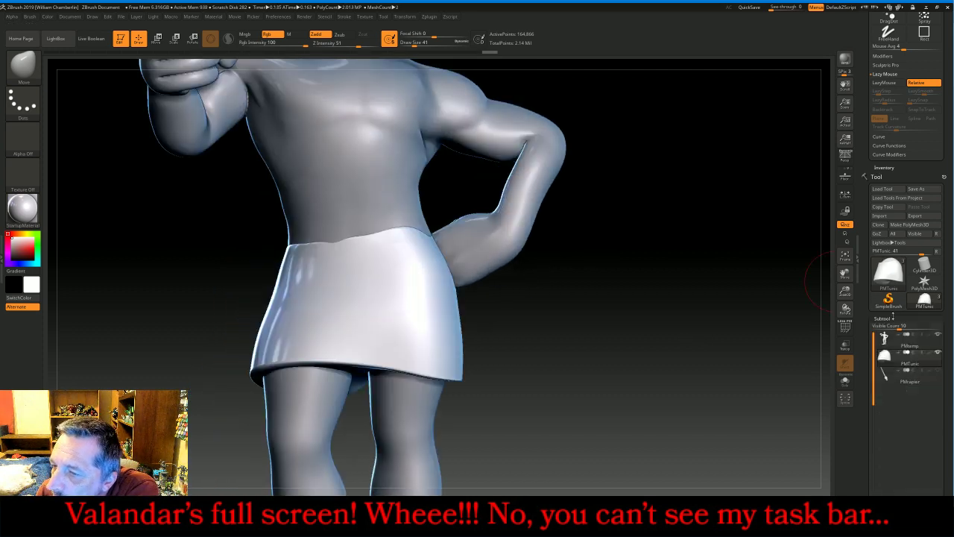
{"action": "left_click", "coordinate": [887, 344]}
{"action": "scroll", "coordinate": [906, 332], "scroll_direction": "down", "scroll_amount": 5}
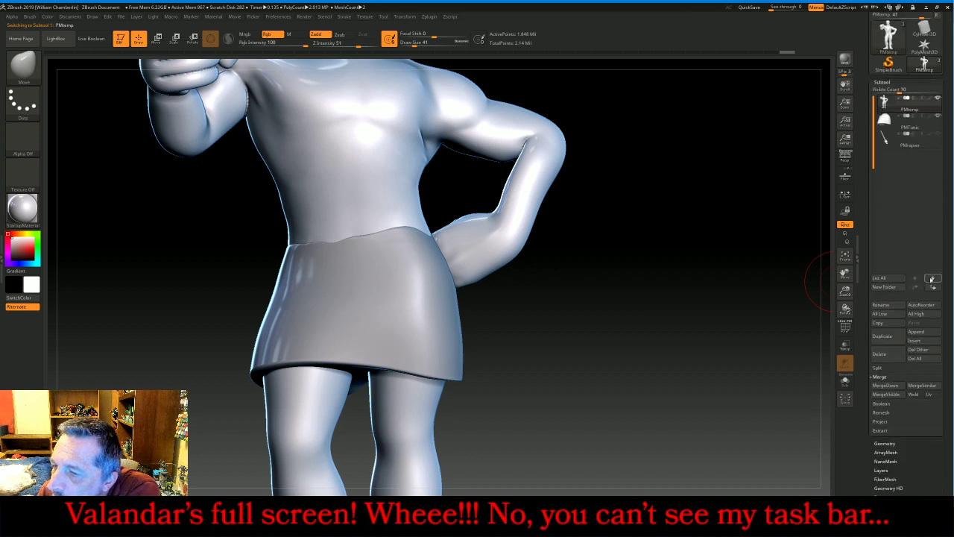
{"action": "left_click", "coordinate": [887, 385]}
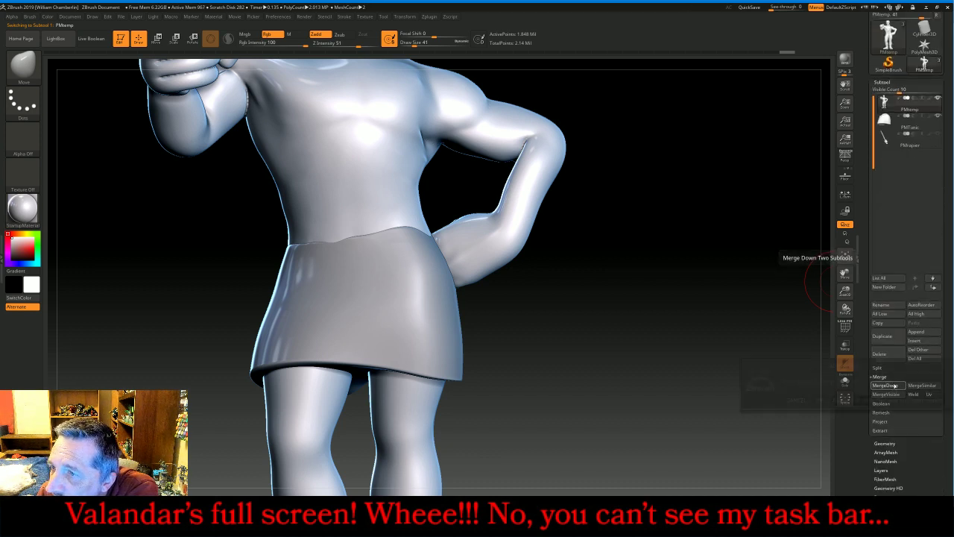
{"action": "left_click", "coordinate": [884, 400]}
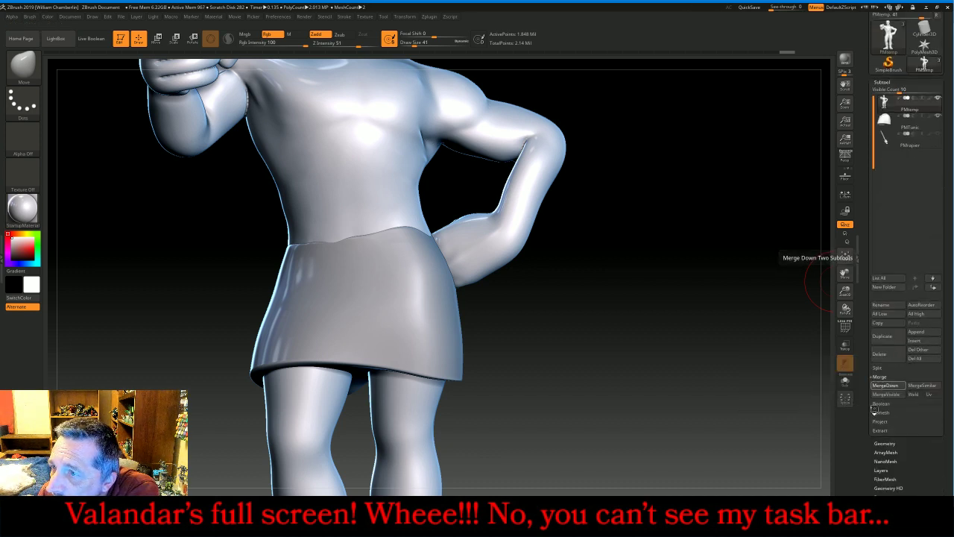
Re-DynaMesh the merged body and tunic at resolution 768 with the whole figure framed
{"action": "left_click", "coordinate": [886, 443]}
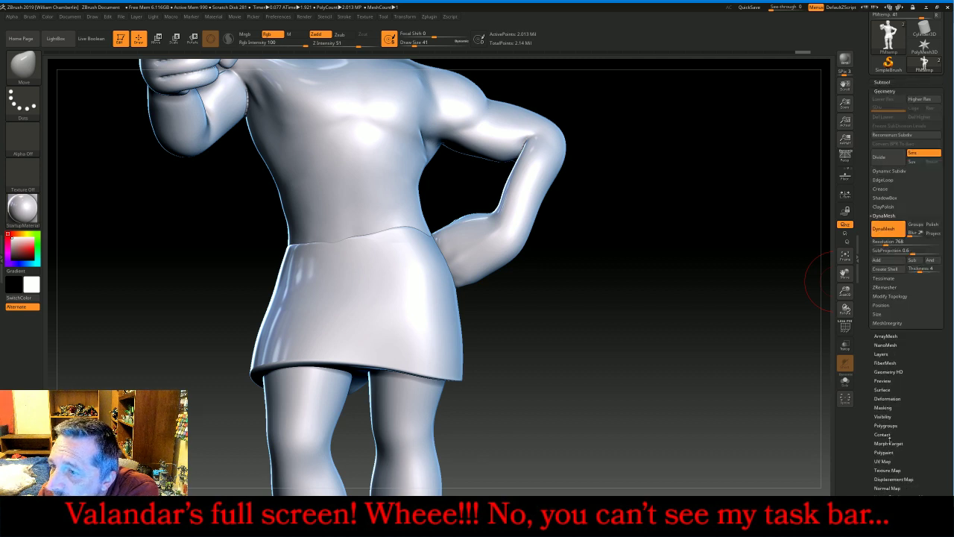
{"action": "left_click", "coordinate": [847, 261]}
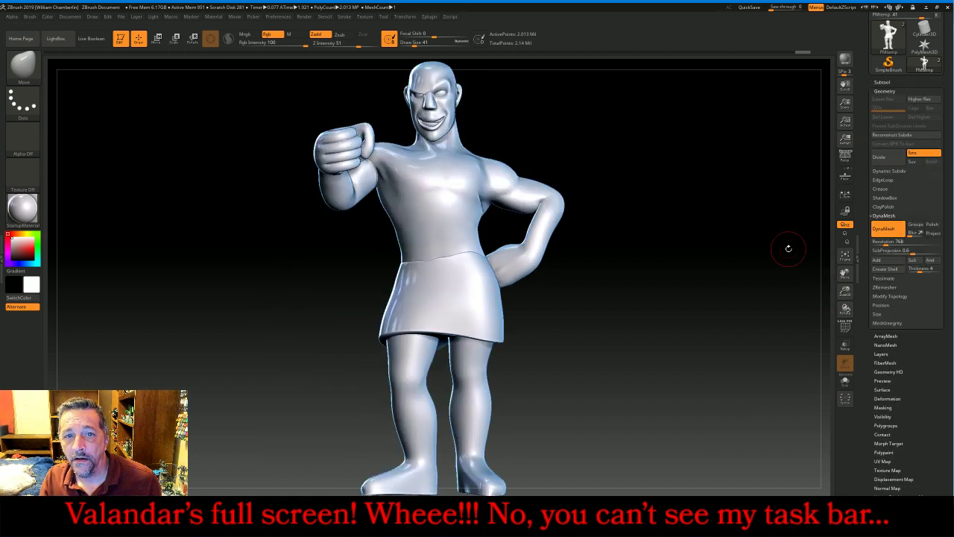
{"action": "left_click_drag", "start_coordinate": [673, 134], "coordinate": [748, 234], "text": "ctrl"}
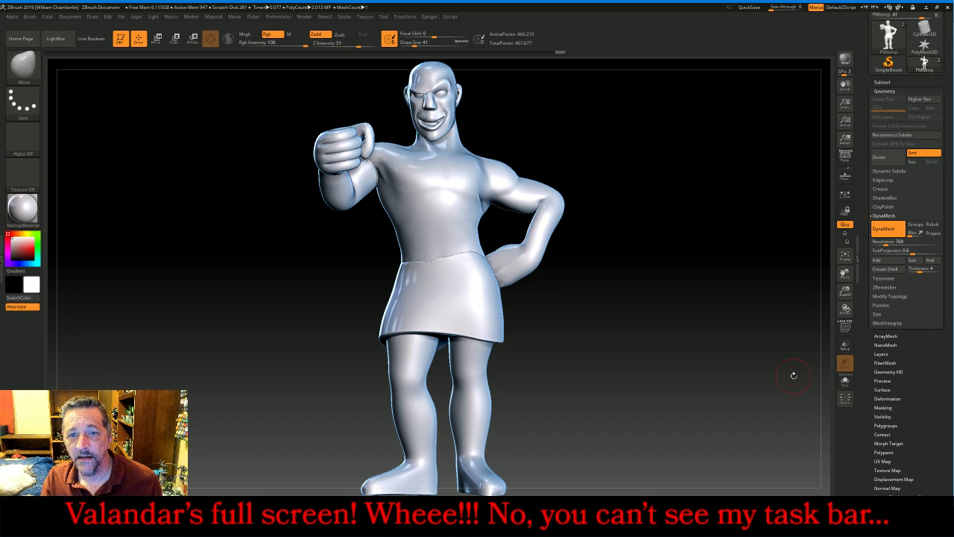
Smooth the seam between the torso and the tunic across the front of the waist at draw size 21
{"action": "left_click_drag", "start_coordinate": [844, 291], "coordinate": [760, 331]}
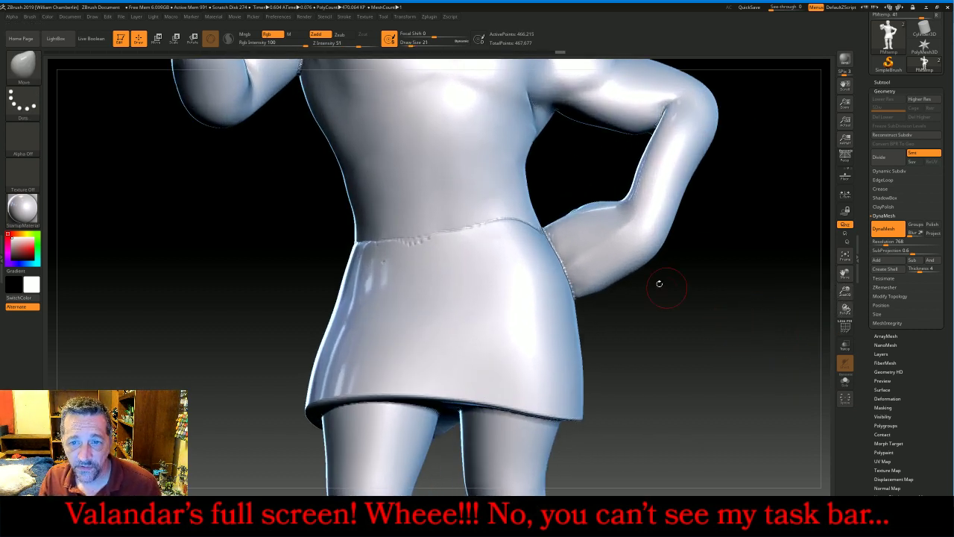
{"action": "left_click_drag", "start_coordinate": [565, 171], "coordinate": [542, 212]}
{"action": "key", "text": "shift"}
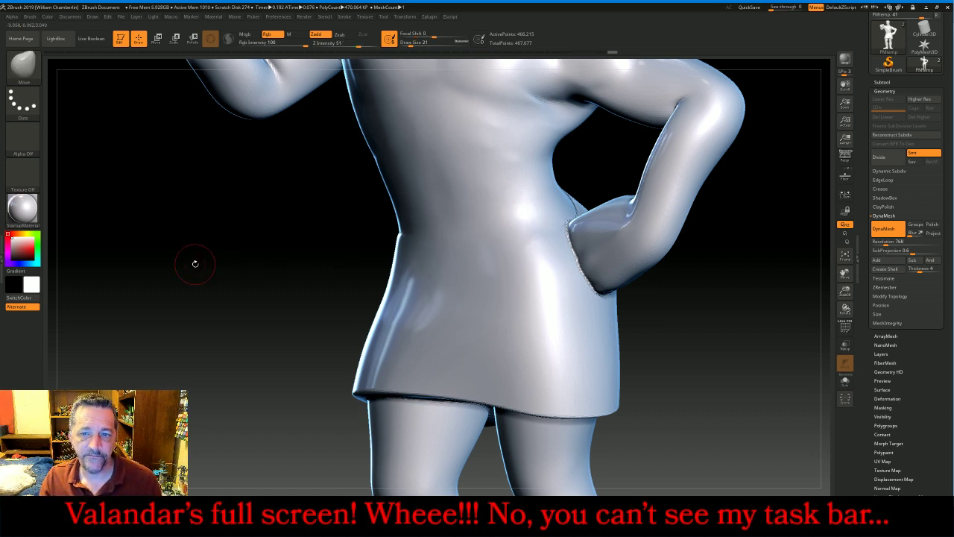
Smooth the waist seam around the figure's side and lower back so the tunic blends into the torso
{"action": "left_click_drag", "start_coordinate": [196, 264], "coordinate": [313, 254]}
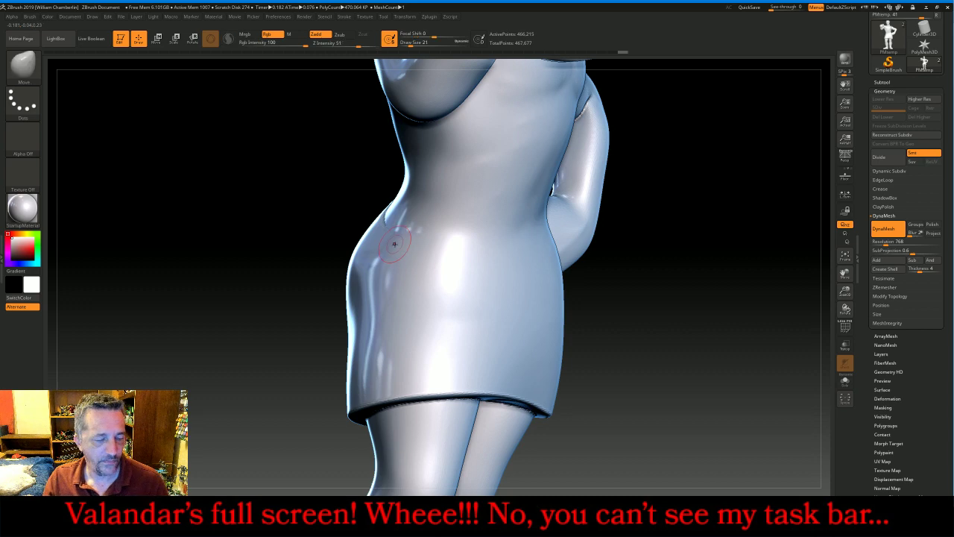
{"action": "mouse_move", "coordinate": [236, 241]}
{"action": "left_mouse_down"}
{"action": "mouse_move", "coordinate": [313, 252]}
{"action": "mouse_move", "coordinate": [273, 248]}
{"action": "left_mouse_up"}
{"action": "key", "text": "ctrl+z"}
{"action": "mouse_move", "coordinate": [512, 288]}
{"action": "left_mouse_down"}
{"action": "mouse_move", "coordinate": [602, 282]}
{"action": "mouse_move", "coordinate": [379, 266]}
{"action": "left_mouse_up"}
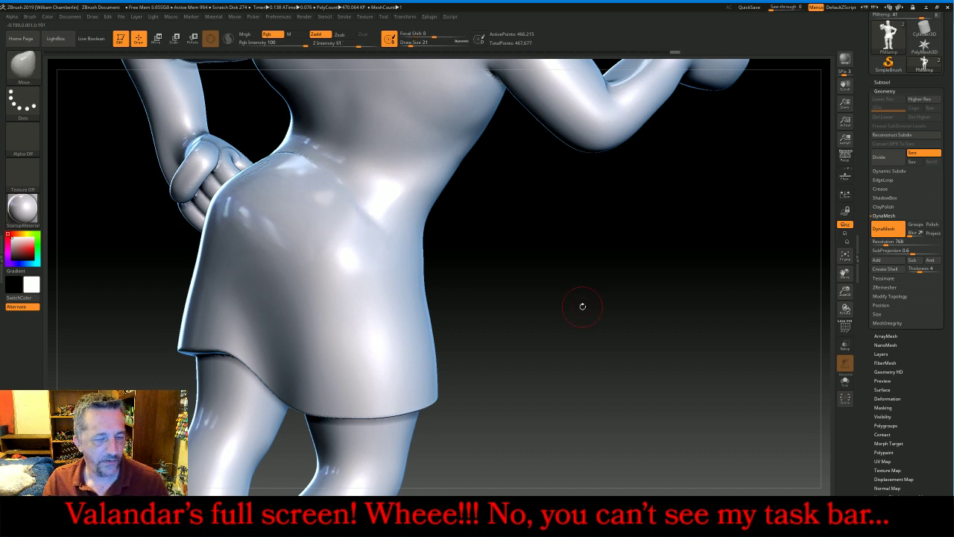
{"action": "mouse_move", "coordinate": [571, 300]}
{"action": "left_mouse_down"}
{"action": "mouse_move", "coordinate": [589, 320]}
{"action": "mouse_move", "coordinate": [581, 332]}
{"action": "left_mouse_up"}
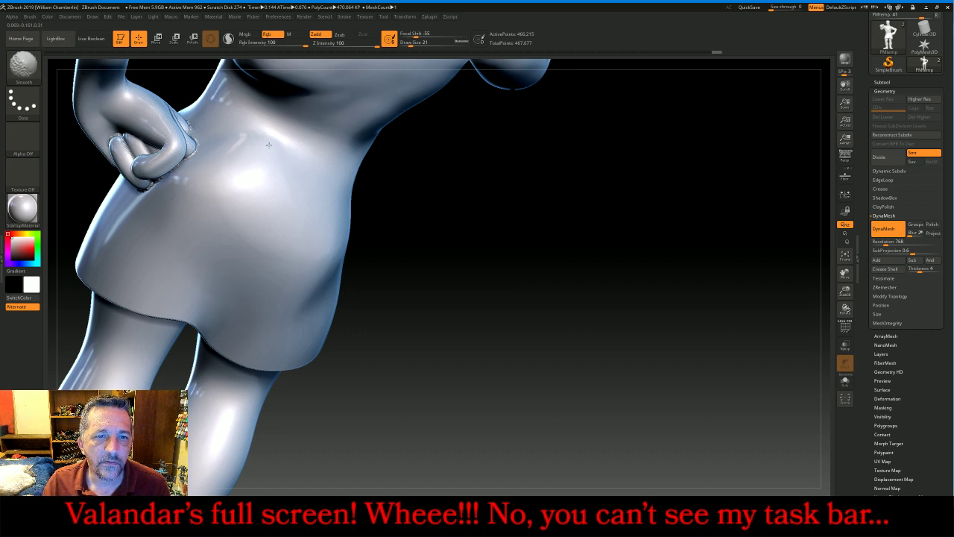
{"action": "key", "text": "shift"}
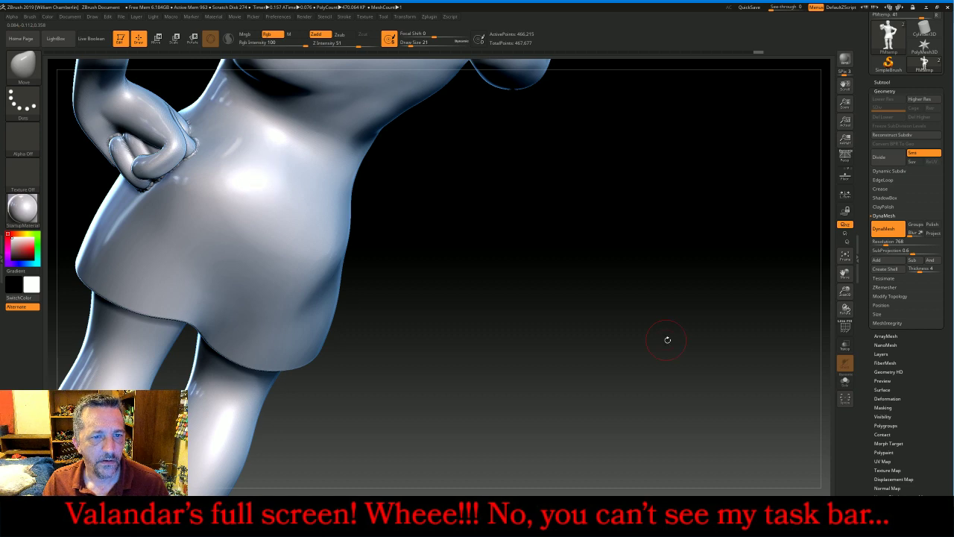
Frame the whole figure and examine it from the front, back and side, including the head and shoulder up close
{"action": "left_click_drag", "start_coordinate": [666, 336], "coordinate": [797, 307]}
{"action": "left_click", "coordinate": [845, 257]}
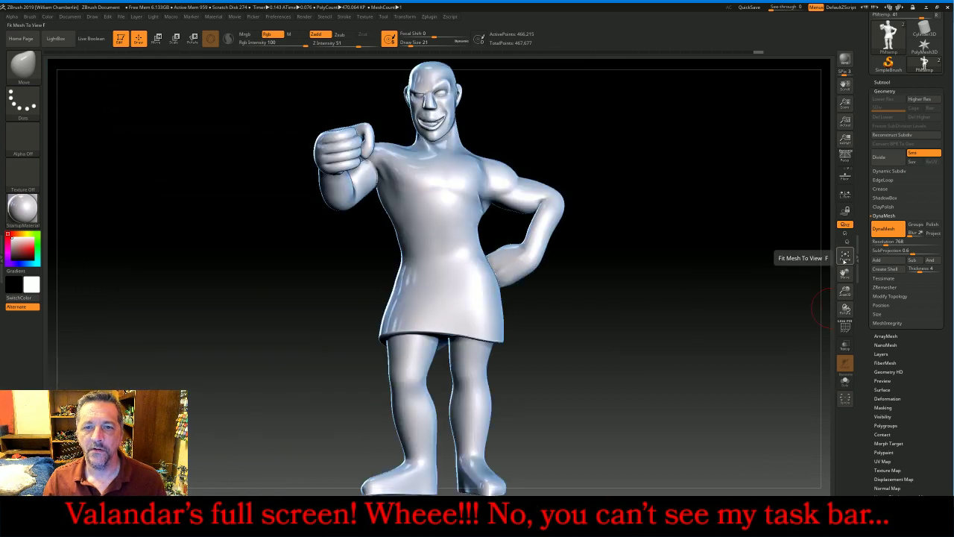
{"action": "left_click_drag", "start_coordinate": [540, 290], "coordinate": [522, 283]}
{"action": "key", "text": "shift"}
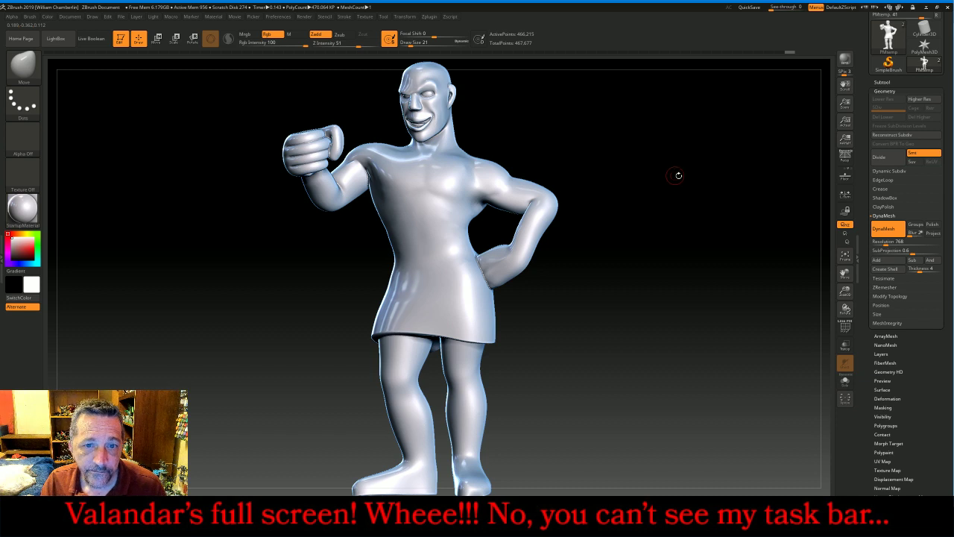
{"action": "left_click_drag", "start_coordinate": [678, 175], "coordinate": [526, 185]}
{"action": "key", "text": "shift"}
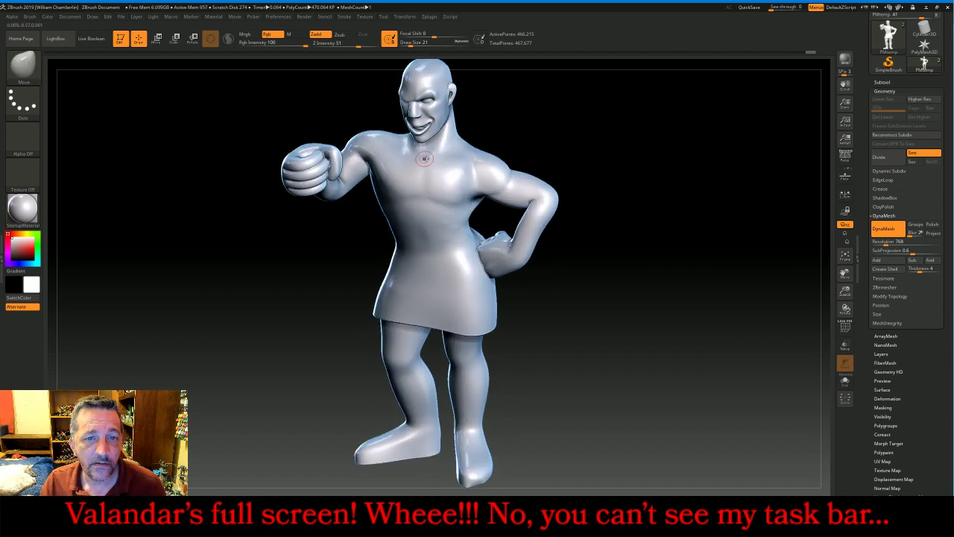
{"action": "mouse_move", "coordinate": [696, 151]}
{"action": "left_mouse_down"}
{"action": "mouse_move", "coordinate": [634, 156]}
{"action": "mouse_move", "coordinate": [616, 179]}
{"action": "mouse_move", "coordinate": [629, 183]}
{"action": "left_mouse_up"}
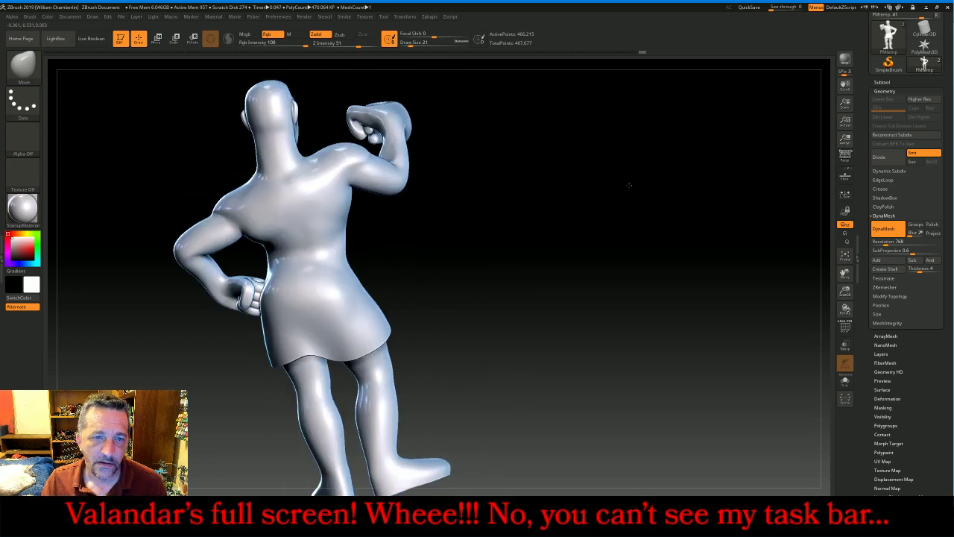
{"action": "left_click_drag", "start_coordinate": [463, 257], "coordinate": [661, 255]}
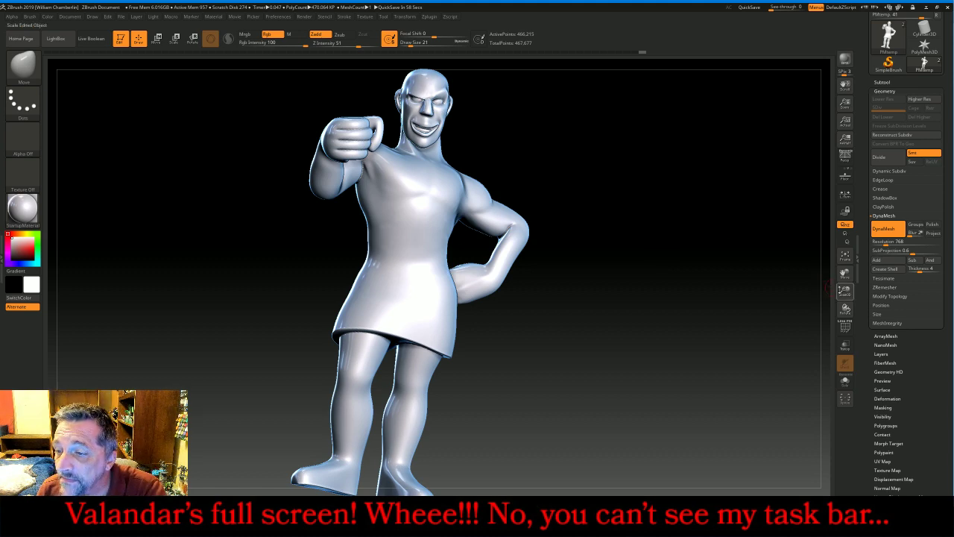
{"action": "left_click_drag", "start_coordinate": [845, 291], "coordinate": [784, 347]}
{"action": "left_click_drag", "start_coordinate": [705, 247], "coordinate": [674, 246]}
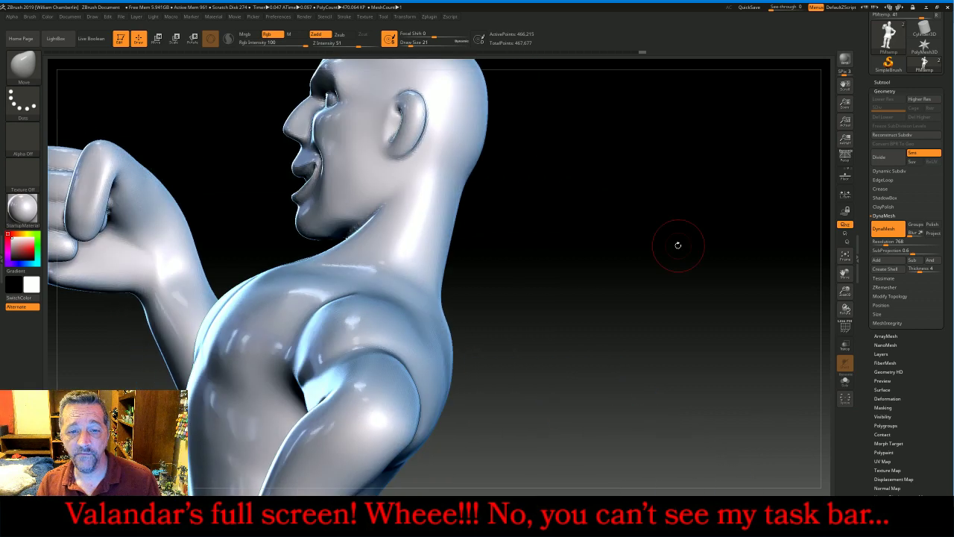
Hide the polygroup covering the chin and jaw to inspect it, and restore the full figure's visibility
{"action": "left_click", "coordinate": [308, 228], "text": "ctrl+shift"}
{"action": "left_click", "coordinate": [308, 229], "text": "ctrl+shift"}
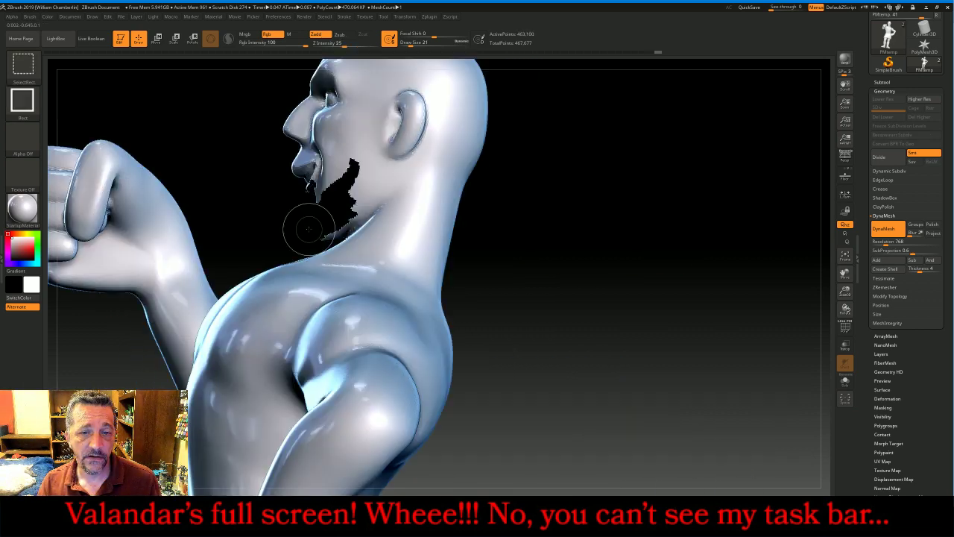
{"action": "left_click_drag", "start_coordinate": [608, 203], "coordinate": [615, 206]}
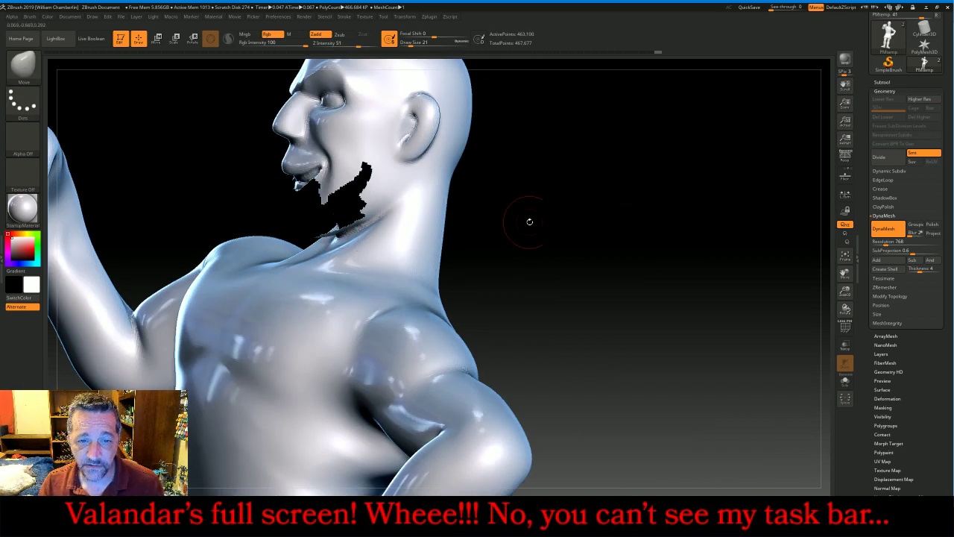
{"action": "left_click", "coordinate": [581, 218], "text": "ctrl+shift"}
{"action": "left_click_drag", "start_coordinate": [581, 218], "coordinate": [635, 212]}
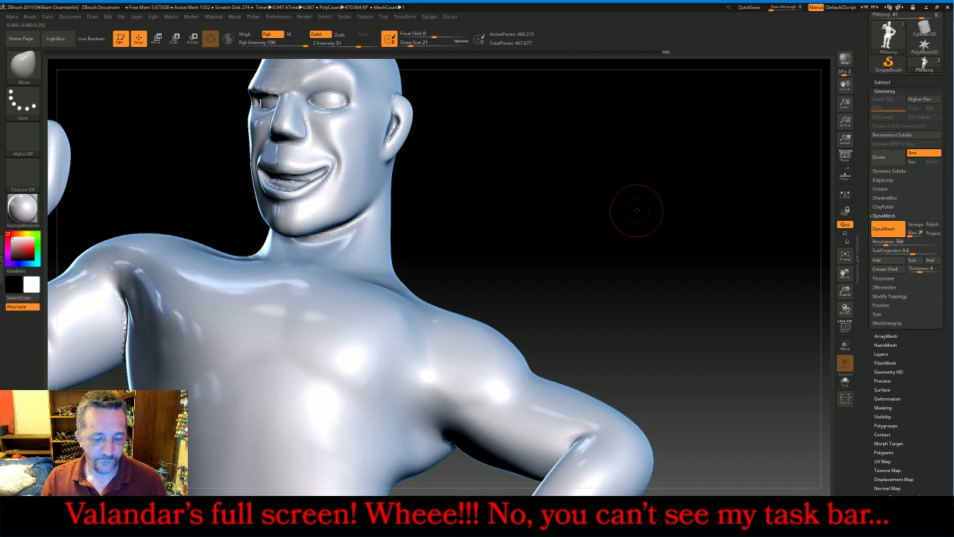
Set up the MaskPen brush with draw size 10, LazyMouse off and focal shift -100
{"action": "key", "text": "bracketleft"}
{"action": "key", "text": "bracketleft"}
{"action": "key", "text": "bracketleft"}
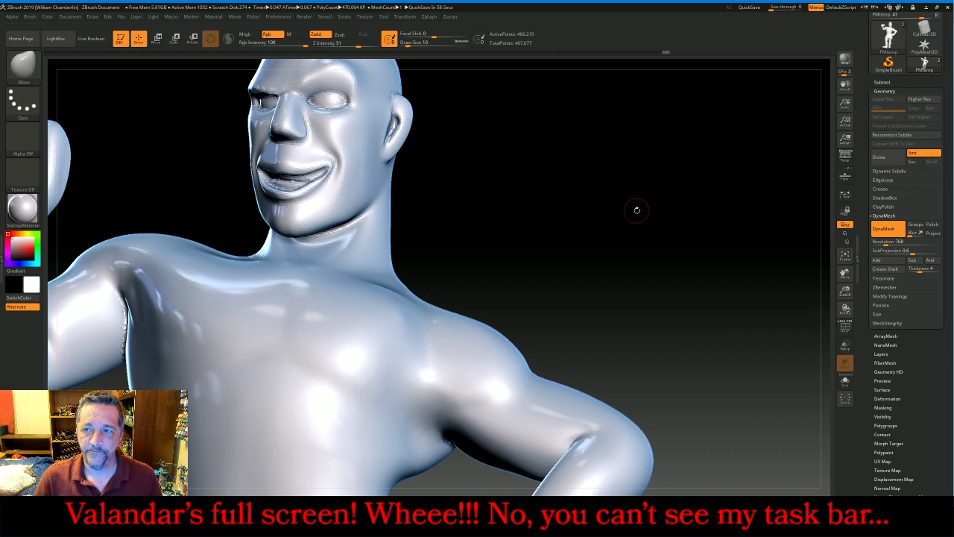
{"action": "left_click_drag", "start_coordinate": [917, 80], "coordinate": [917, 379]}
{"action": "left_click", "coordinate": [885, 144]}
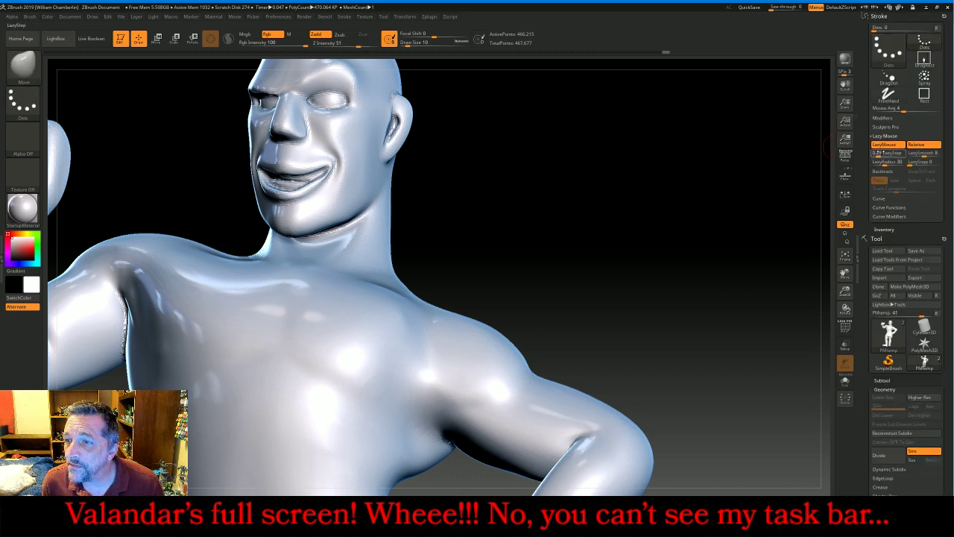
{"action": "left_click_drag", "start_coordinate": [650, 236], "coordinate": [625, 249]}
{"action": "key", "text": "ctrl"}
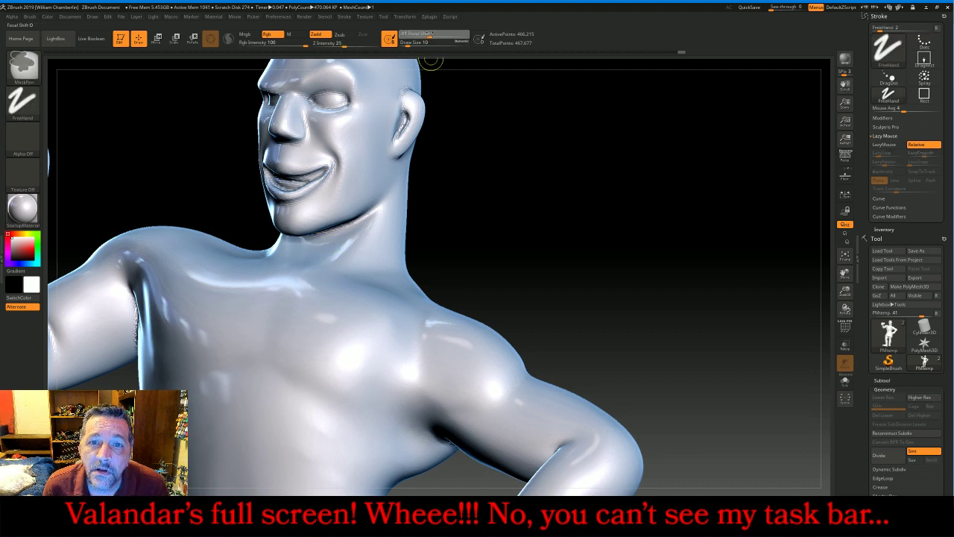
{"action": "left_click_drag", "start_coordinate": [432, 35], "coordinate": [385, 36]}
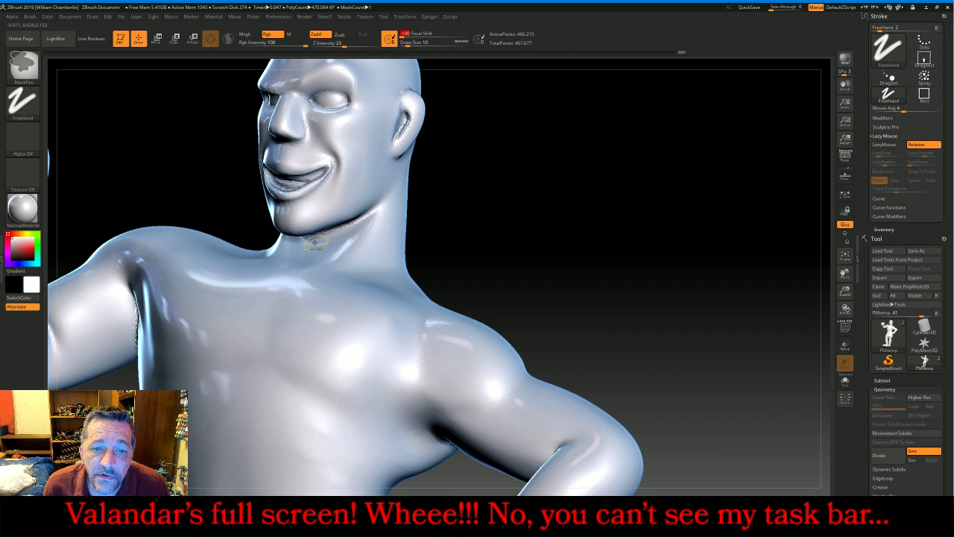
Paint a mask band around the neck, running beneath the jaw, along the sides and across the nape
{"action": "left_click_drag", "start_coordinate": [315, 238], "coordinate": [393, 212], "text": "ctrl"}
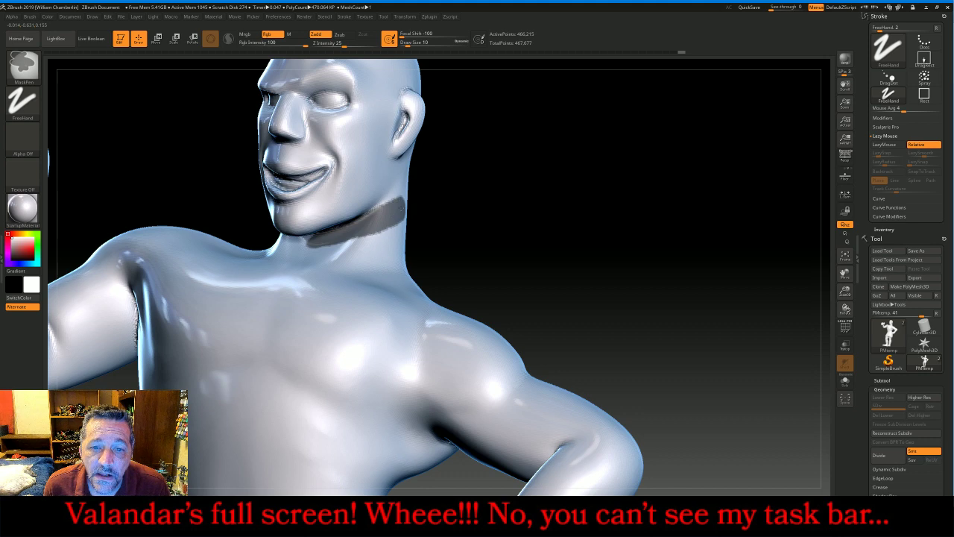
{"action": "mouse_move", "coordinate": [473, 198]}
{"action": "left_mouse_down"}
{"action": "mouse_move", "coordinate": [599, 201]}
{"action": "mouse_move", "coordinate": [593, 206]}
{"action": "left_mouse_up"}
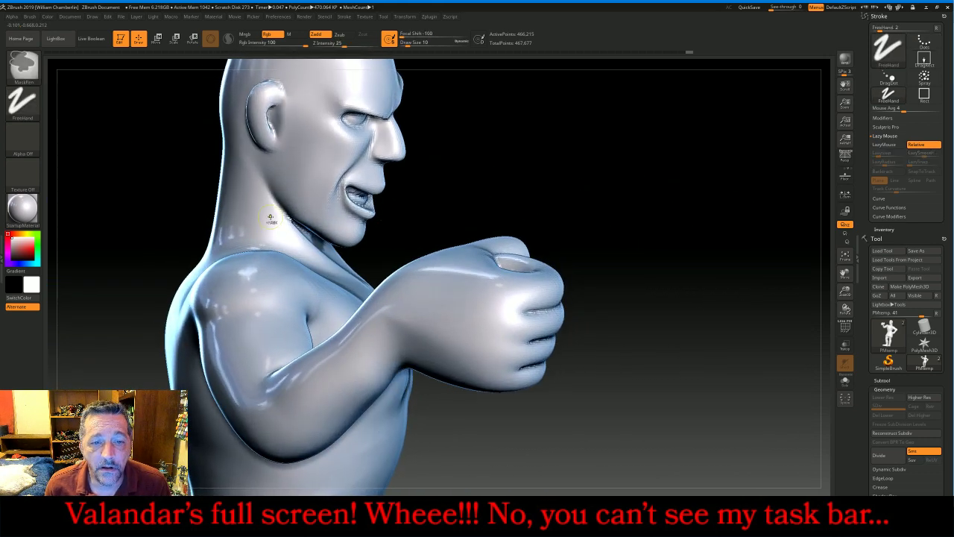
{"action": "left_click_drag", "start_coordinate": [270, 220], "coordinate": [287, 232], "text": "ctrl"}
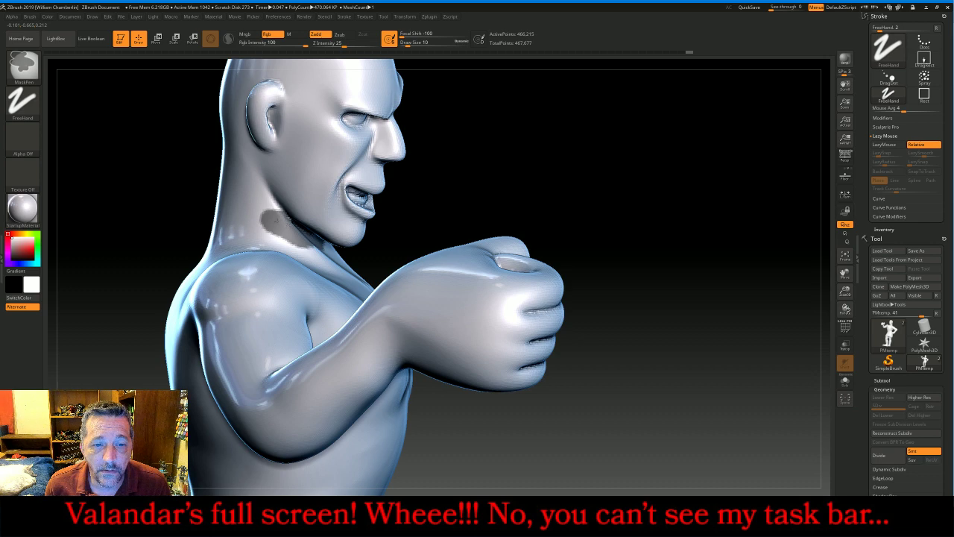
{"action": "left_click_drag", "start_coordinate": [271, 212], "coordinate": [217, 197], "text": "ctrl"}
{"action": "mouse_move", "coordinate": [536, 108]}
{"action": "left_mouse_down"}
{"action": "mouse_move", "coordinate": [596, 126]}
{"action": "mouse_move", "coordinate": [568, 137]}
{"action": "left_mouse_up"}
{"action": "left_click_drag", "start_coordinate": [182, 184], "coordinate": [270, 191], "text": "ctrl"}
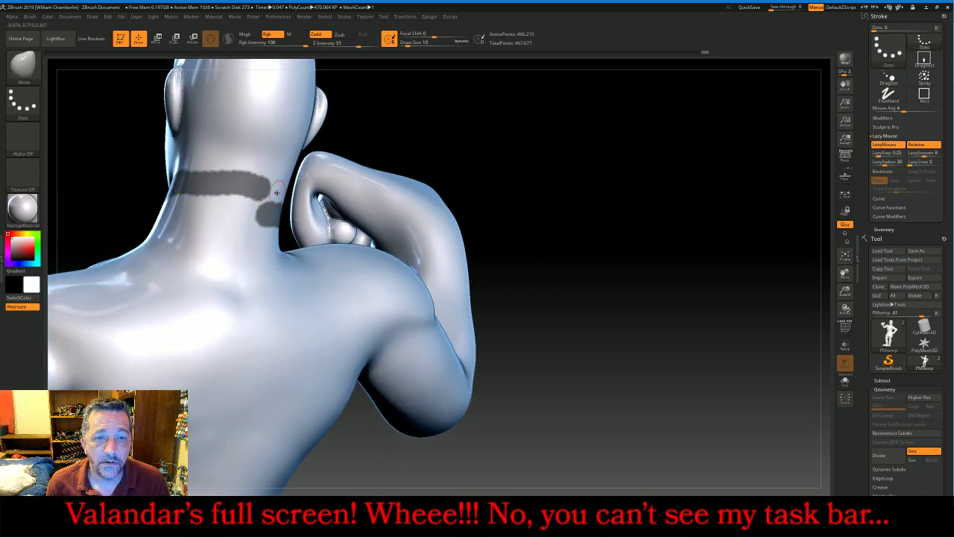
Join the mask strokes at the side of the neck and erase the excess mask along the band's lower edge
{"action": "mouse_move", "coordinate": [548, 138]}
{"action": "left_mouse_down"}
{"action": "mouse_move", "coordinate": [568, 152]}
{"action": "mouse_move", "coordinate": [558, 144]}
{"action": "left_mouse_up"}
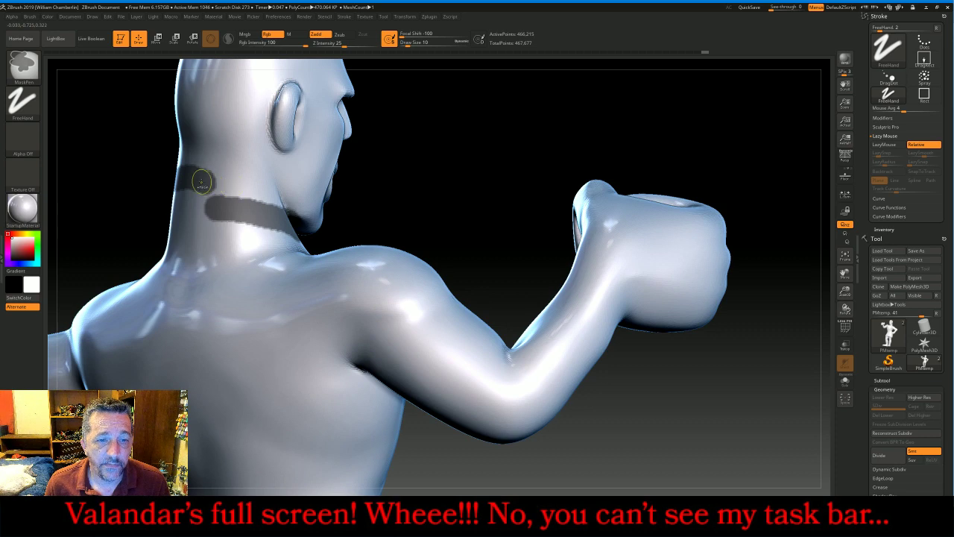
{"action": "mouse_move", "coordinate": [202, 182]}
{"action": "left_mouse_down", "text": "ctrl"}
{"action": "mouse_move", "coordinate": [267, 195]}
{"action": "mouse_move", "coordinate": [272, 219]}
{"action": "left_mouse_up", "text": "ctrl"}
{"action": "mouse_move", "coordinate": [480, 167]}
{"action": "left_mouse_down"}
{"action": "mouse_move", "coordinate": [454, 172]}
{"action": "mouse_move", "coordinate": [468, 176]}
{"action": "left_mouse_up"}
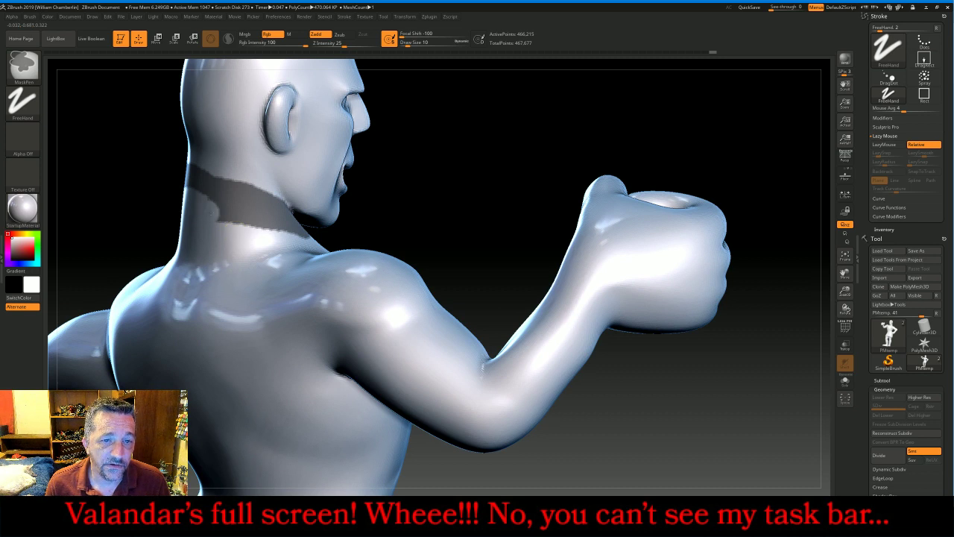
{"action": "left_click_drag", "start_coordinate": [219, 211], "coordinate": [254, 225], "text": "ctrl+alt"}
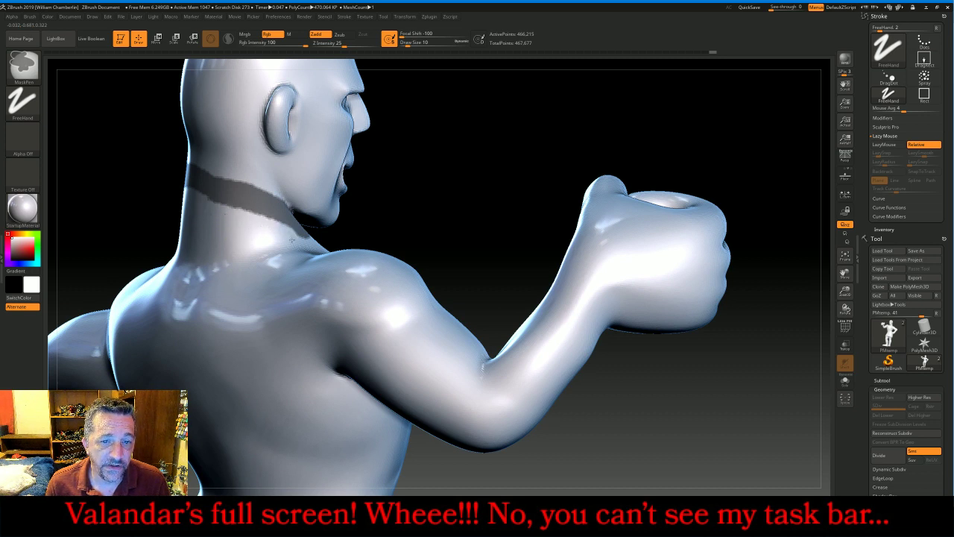
Hide the polygroup spanning the upper chest and shoulder, and the adjoining polygroup on the bent arm's upper part
{"action": "mouse_move", "coordinate": [493, 189]}
{"action": "left_mouse_down"}
{"action": "mouse_move", "coordinate": [454, 183]}
{"action": "mouse_move", "coordinate": [488, 167]}
{"action": "mouse_move", "coordinate": [480, 187]}
{"action": "mouse_move", "coordinate": [479, 170]}
{"action": "mouse_move", "coordinate": [512, 150]}
{"action": "left_mouse_up"}
{"action": "left_click", "coordinate": [321, 170], "text": "ctrl+shift"}
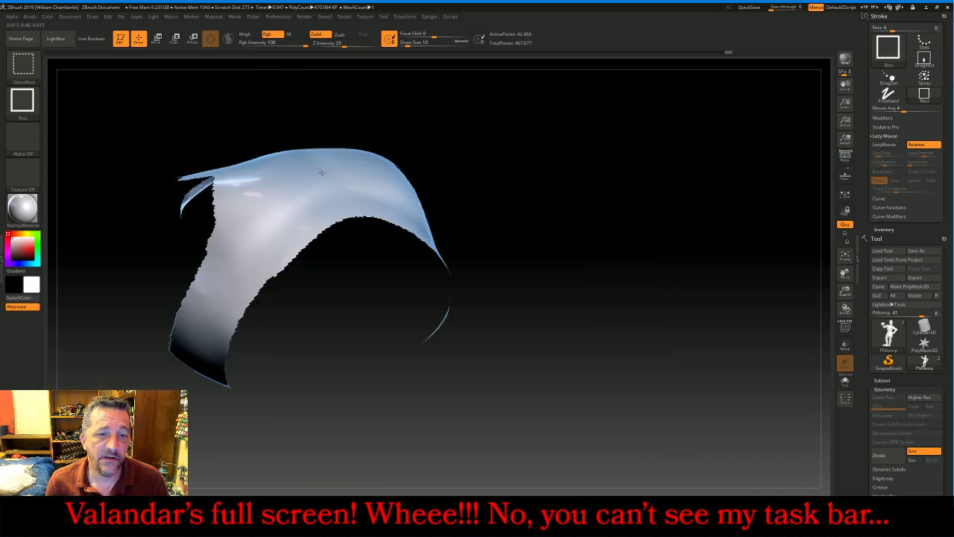
{"action": "left_click", "coordinate": [320, 171], "text": "ctrl+shift"}
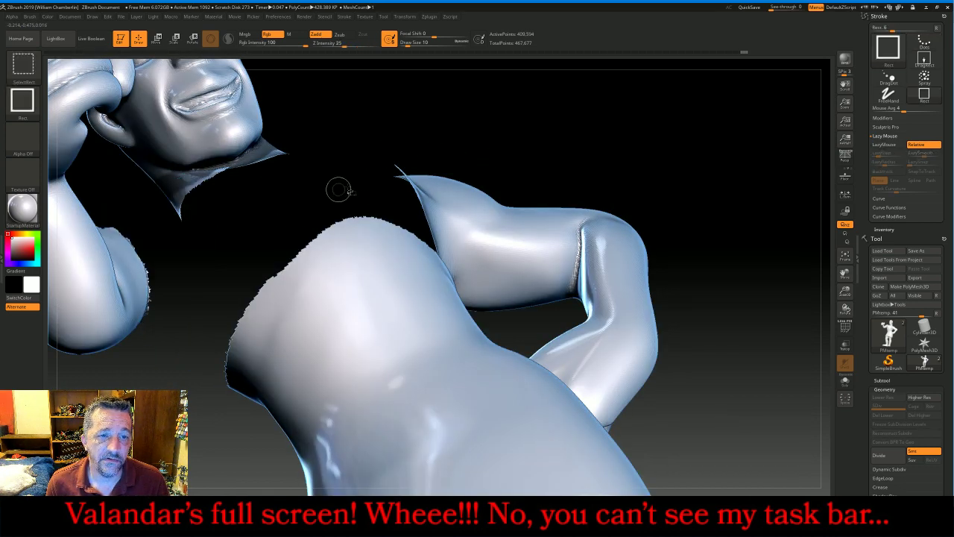
{"action": "mouse_move", "coordinate": [523, 117]}
{"action": "left_mouse_down"}
{"action": "mouse_move", "coordinate": [561, 109]}
{"action": "mouse_move", "coordinate": [536, 116]}
{"action": "mouse_move", "coordinate": [568, 77]}
{"action": "mouse_move", "coordinate": [564, 85]}
{"action": "left_mouse_up"}
{"action": "left_click", "coordinate": [463, 189], "text": "ctrl+shift"}
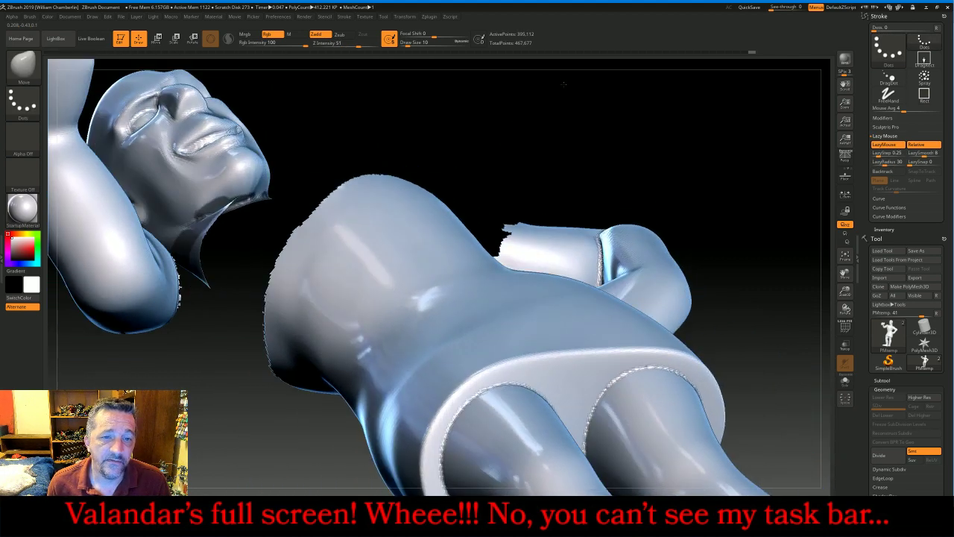
{"action": "left_click_drag", "start_coordinate": [847, 291], "coordinate": [847, 339]}
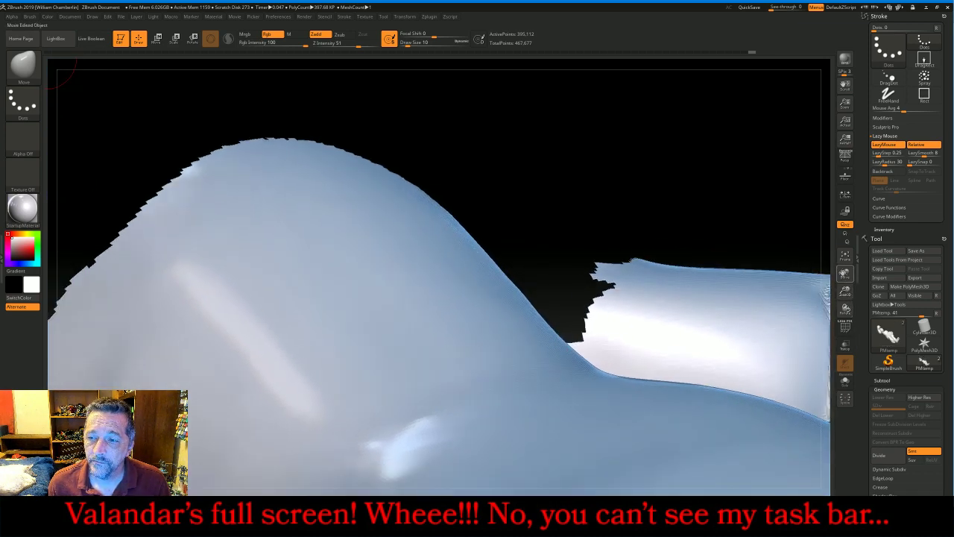
Unhide the hidden parts of the figure's mesh so the head and neck are shown with the body
{"action": "left_click_drag", "start_coordinate": [845, 273], "coordinate": [947, 252]}
{"action": "left_click_drag", "start_coordinate": [845, 272], "coordinate": [947, 260]}
{"action": "left_click_drag", "start_coordinate": [465, 138], "coordinate": [302, 294]}
{"action": "left_click", "coordinate": [306, 301], "text": "ctrl+shift"}
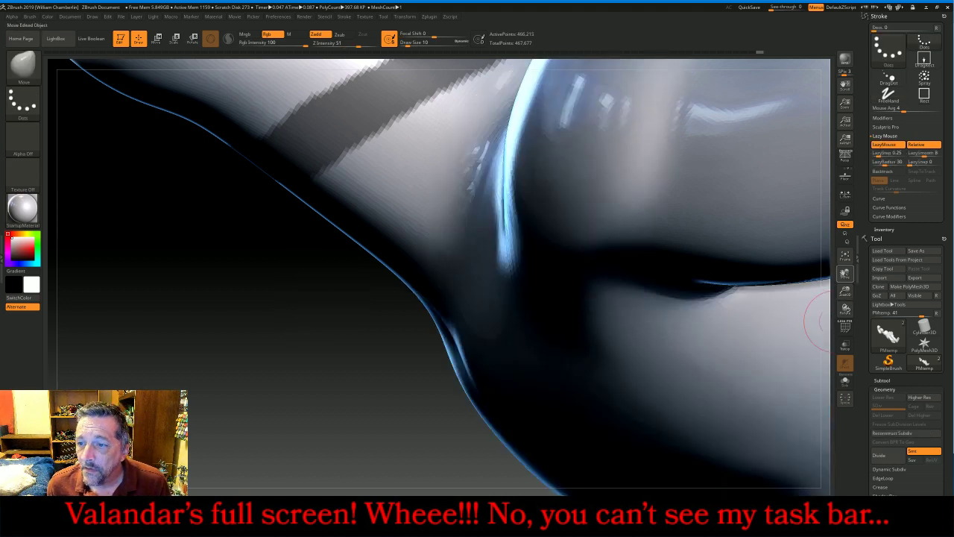
Extend the painted mask band on the neck along the underside of the jaw
{"action": "mouse_move", "coordinate": [845, 273]}
{"action": "left_mouse_down"}
{"action": "mouse_move", "coordinate": [854, 341]}
{"action": "mouse_move", "coordinate": [840, 484]}
{"action": "left_mouse_up"}
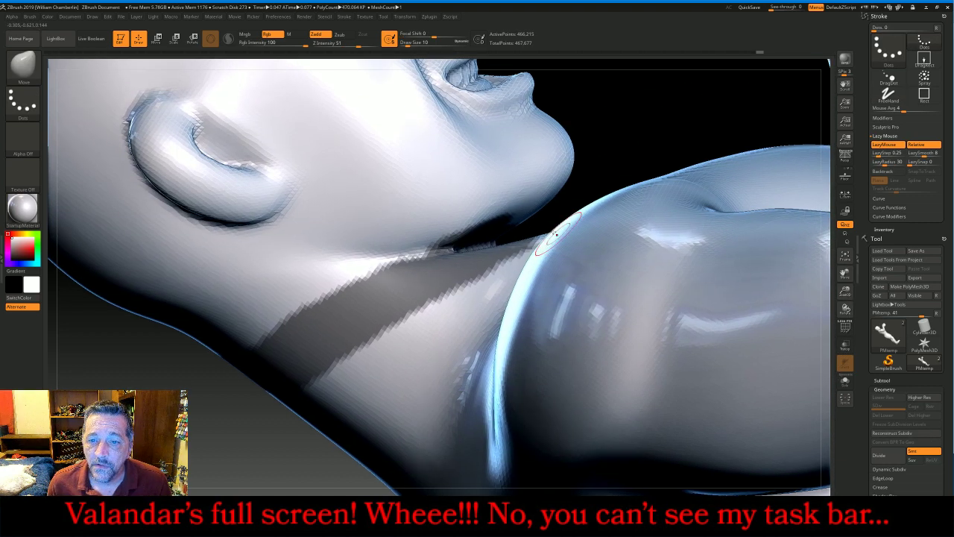
{"action": "left_click_drag", "start_coordinate": [197, 408], "coordinate": [209, 413]}
{"action": "mouse_move", "coordinate": [246, 369]}
{"action": "left_mouse_down"}
{"action": "mouse_move", "coordinate": [242, 358]}
{"action": "mouse_move", "coordinate": [264, 358]}
{"action": "mouse_move", "coordinate": [241, 360]}
{"action": "mouse_move", "coordinate": [249, 361]}
{"action": "left_mouse_up"}
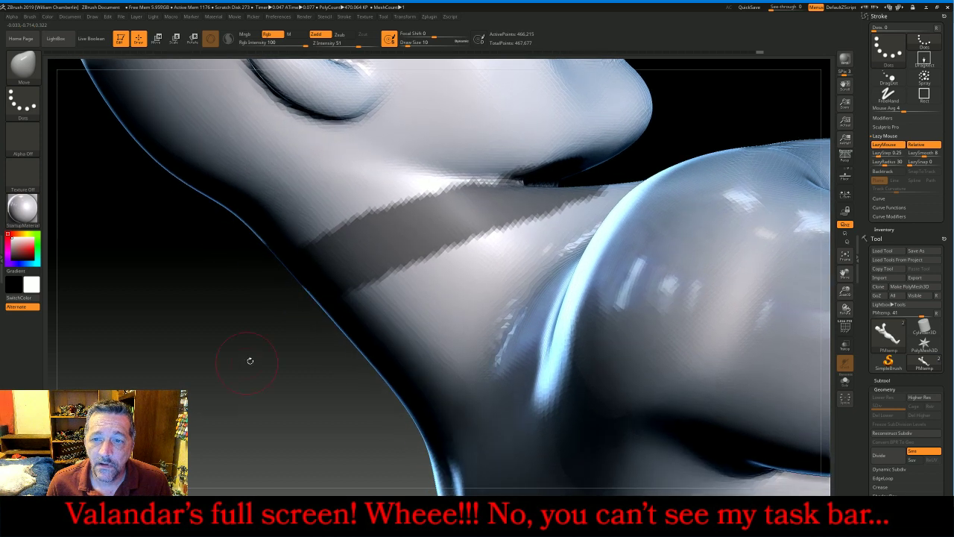
{"action": "key", "text": "ctrl"}
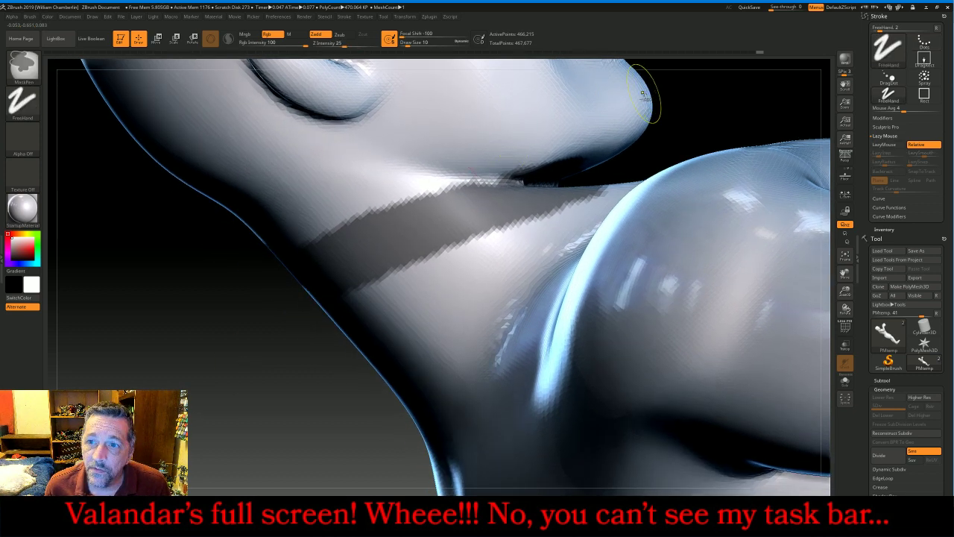
{"action": "left_click_drag", "start_coordinate": [665, 84], "coordinate": [473, 184], "text": "ctrl"}
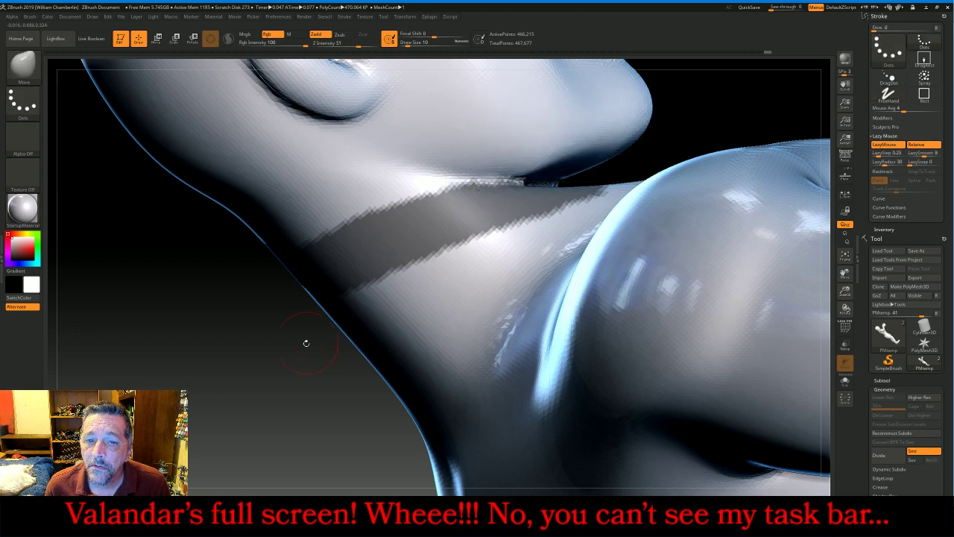
Fill out the lower edge of the mask band from the throat to the side of the neck at draw size 8
{"action": "mouse_move", "coordinate": [305, 340]}
{"action": "left_mouse_down"}
{"action": "mouse_move", "coordinate": [272, 388]}
{"action": "mouse_move", "coordinate": [258, 389]}
{"action": "mouse_move", "coordinate": [251, 372]}
{"action": "mouse_move", "coordinate": [425, 287]}
{"action": "left_mouse_up"}
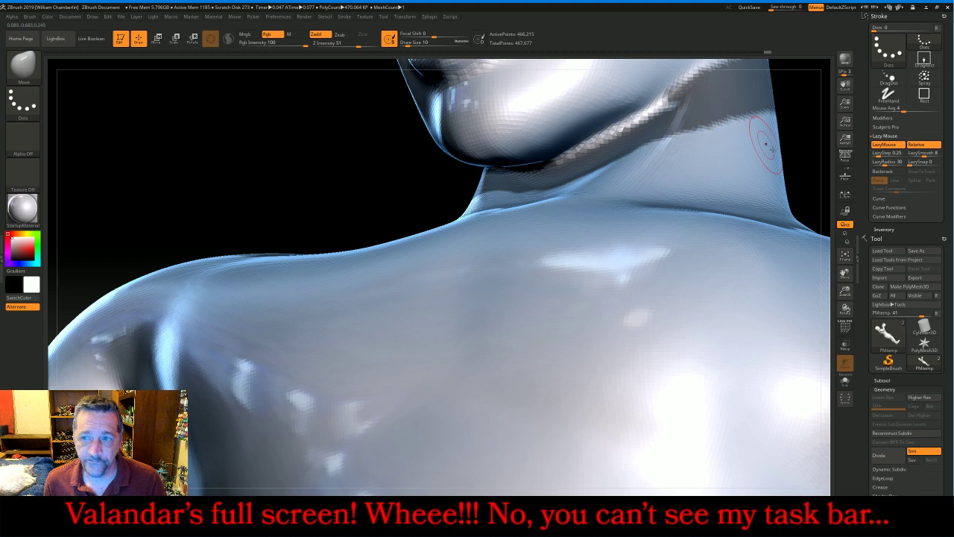
{"action": "mouse_move", "coordinate": [765, 144]}
{"action": "left_mouse_down"}
{"action": "mouse_move", "coordinate": [823, 250]}
{"action": "mouse_move", "coordinate": [793, 319]}
{"action": "mouse_move", "coordinate": [748, 321]}
{"action": "left_mouse_up"}
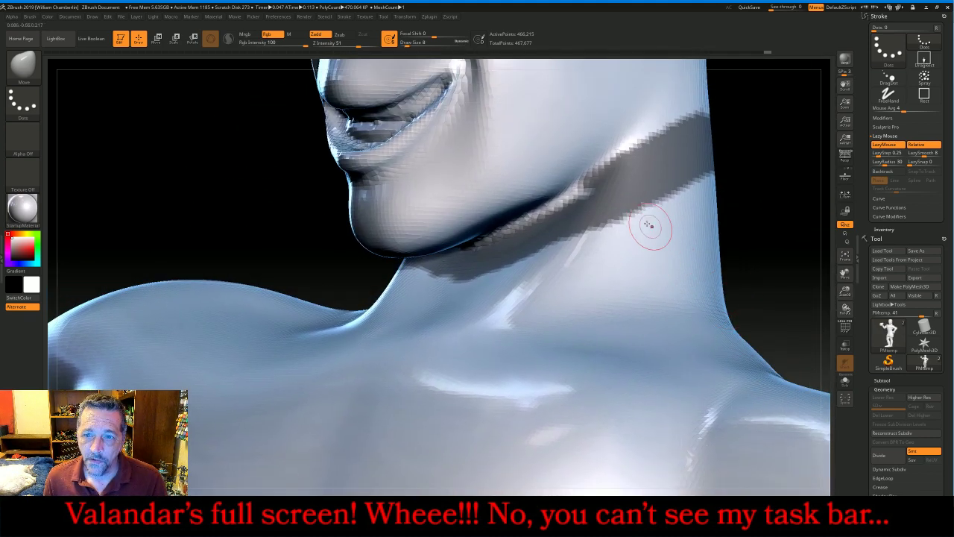
{"action": "key", "text": "ctrl"}
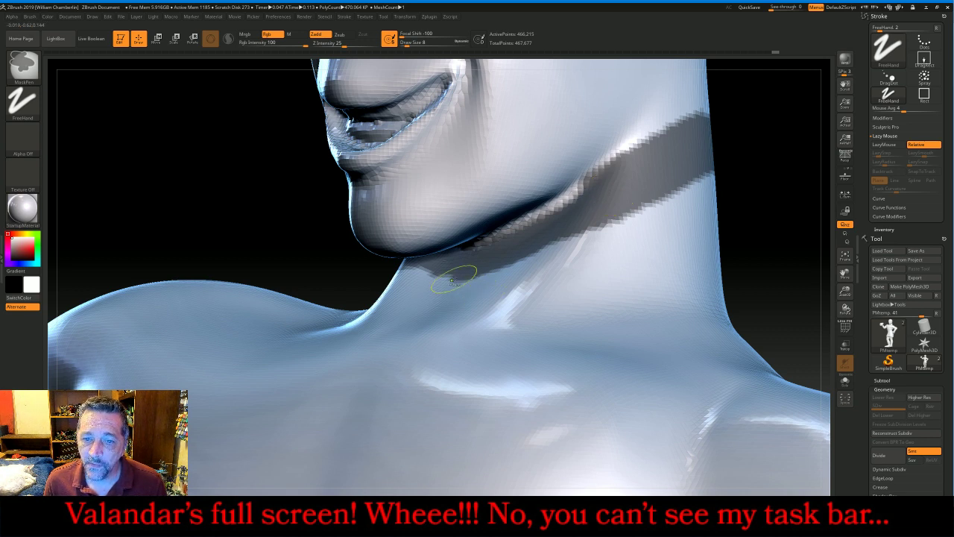
{"action": "mouse_move", "coordinate": [437, 286]}
{"action": "left_mouse_down", "text": "ctrl"}
{"action": "mouse_move", "coordinate": [608, 237]}
{"action": "mouse_move", "coordinate": [682, 183]}
{"action": "left_mouse_up", "text": "ctrl"}
Even out the lower edge of the mask band around the back of the neck
{"action": "left_click_drag", "start_coordinate": [775, 159], "coordinate": [492, 208]}
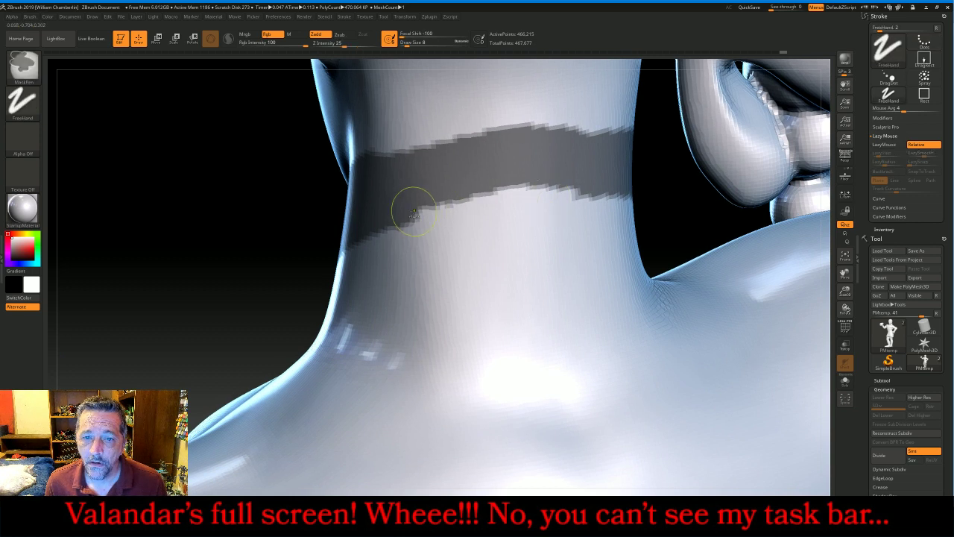
{"action": "mouse_move", "coordinate": [414, 212]}
{"action": "left_mouse_down", "text": "ctrl"}
{"action": "mouse_move", "coordinate": [525, 190]}
{"action": "mouse_move", "coordinate": [627, 192]}
{"action": "left_mouse_up", "text": "ctrl"}
{"action": "mouse_move", "coordinate": [682, 203]}
{"action": "left_mouse_down"}
{"action": "mouse_move", "coordinate": [548, 202]}
{"action": "mouse_move", "coordinate": [695, 219]}
{"action": "left_mouse_up"}
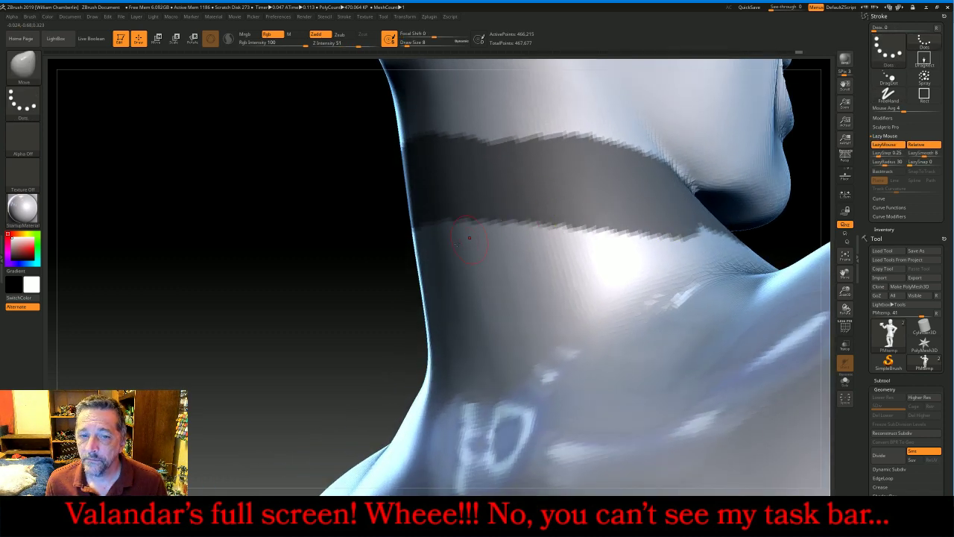
Touch up the mask band across the front of the throat below the chin
{"action": "left_click_drag", "start_coordinate": [370, 267], "coordinate": [329, 301]}
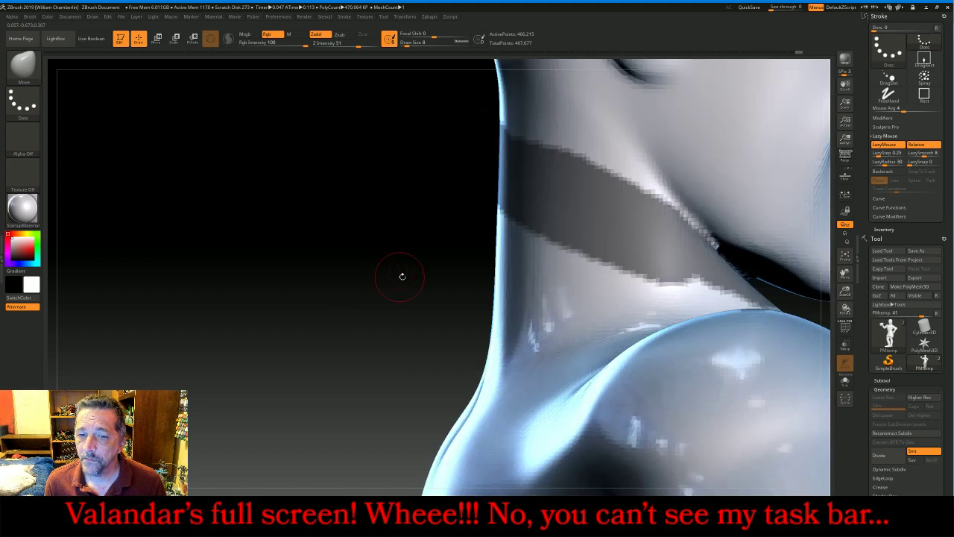
{"action": "mouse_move", "coordinate": [390, 264]}
{"action": "left_mouse_down"}
{"action": "mouse_move", "coordinate": [368, 269]}
{"action": "mouse_move", "coordinate": [396, 270]}
{"action": "left_mouse_up"}
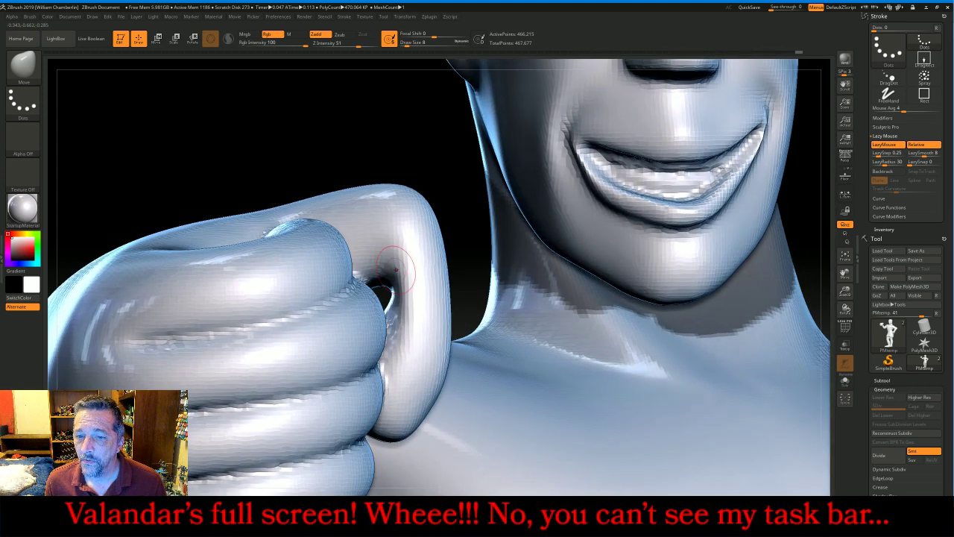
{"action": "key", "text": "ctrl"}
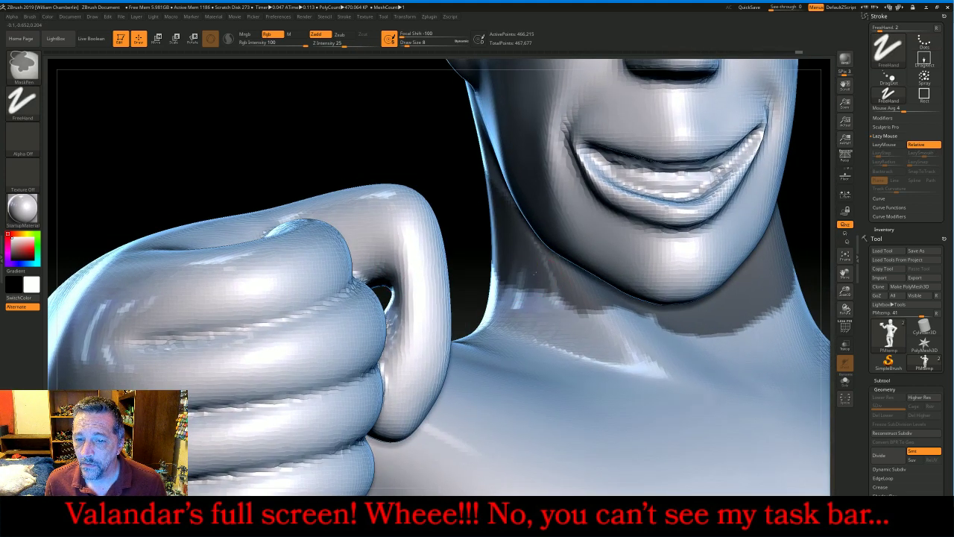
{"action": "left_click_drag", "start_coordinate": [583, 313], "coordinate": [645, 318], "text": "ctrl"}
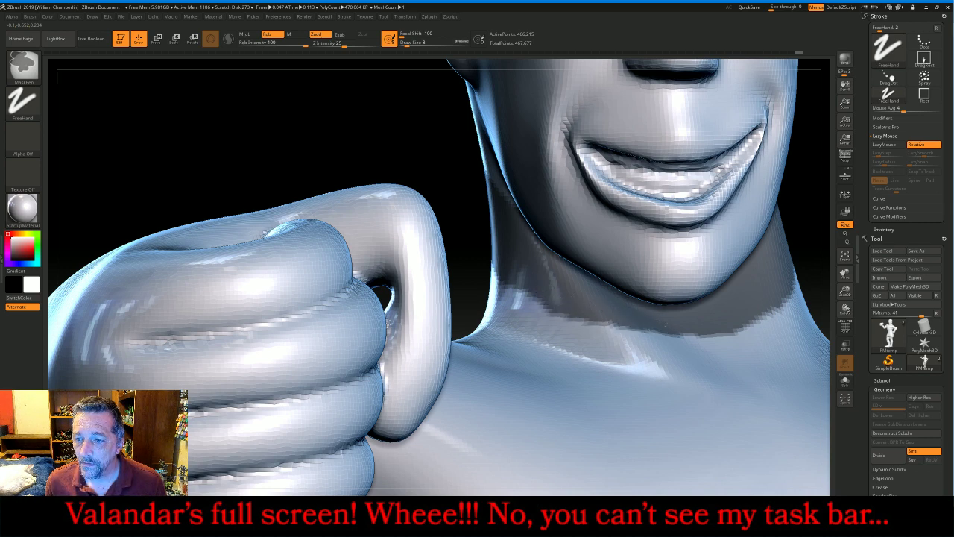
Smooth the upper edge of the mask band around the nape and the side of the neck
{"action": "mouse_move", "coordinate": [331, 123]}
{"action": "left_mouse_down"}
{"action": "mouse_move", "coordinate": [358, 139]}
{"action": "mouse_move", "coordinate": [522, 142]}
{"action": "left_mouse_up"}
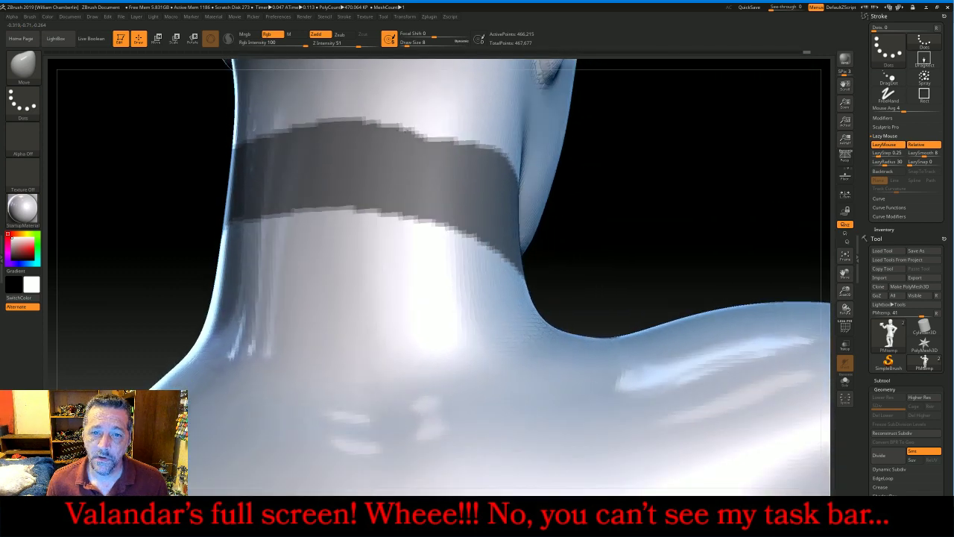
{"action": "left_click_drag", "start_coordinate": [403, 145], "coordinate": [390, 147]}
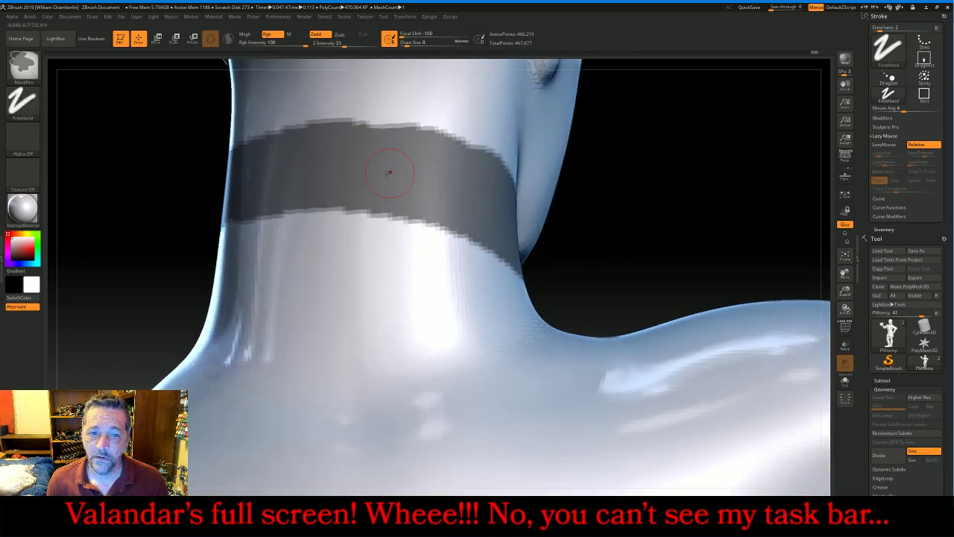
{"action": "mouse_move", "coordinate": [723, 196]}
{"action": "left_mouse_down"}
{"action": "mouse_move", "coordinate": [749, 195]}
{"action": "mouse_move", "coordinate": [738, 195]}
{"action": "left_mouse_up"}
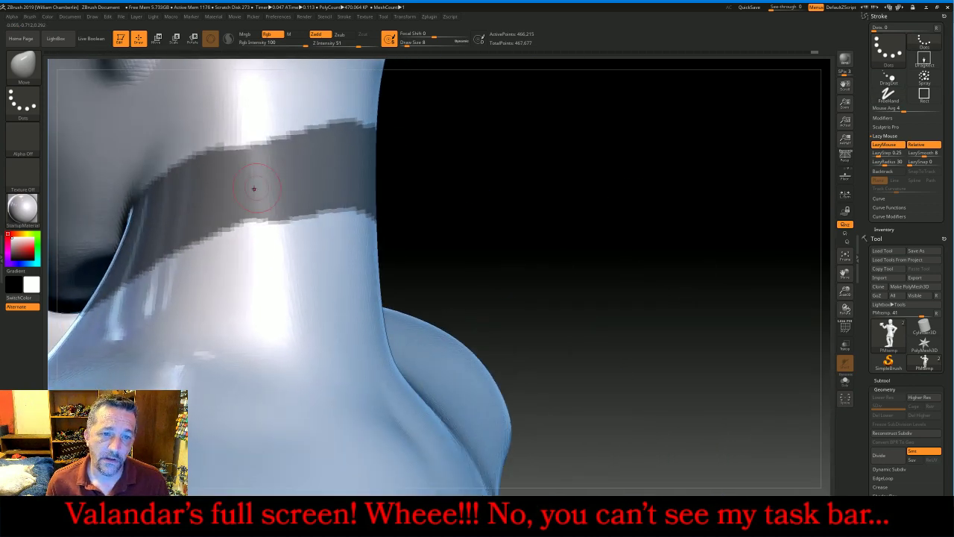
{"action": "key", "text": "ctrl"}
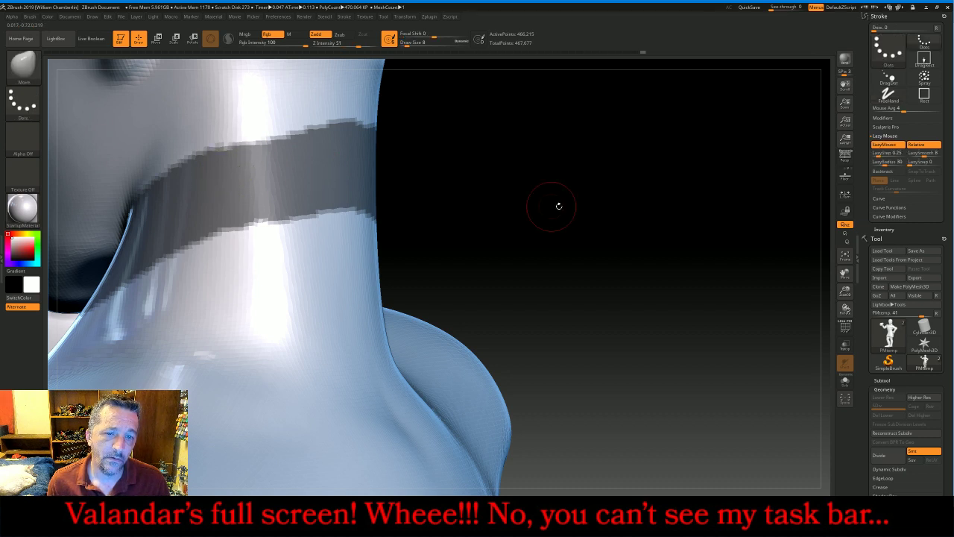
{"action": "left_click_drag", "start_coordinate": [558, 206], "coordinate": [694, 200]}
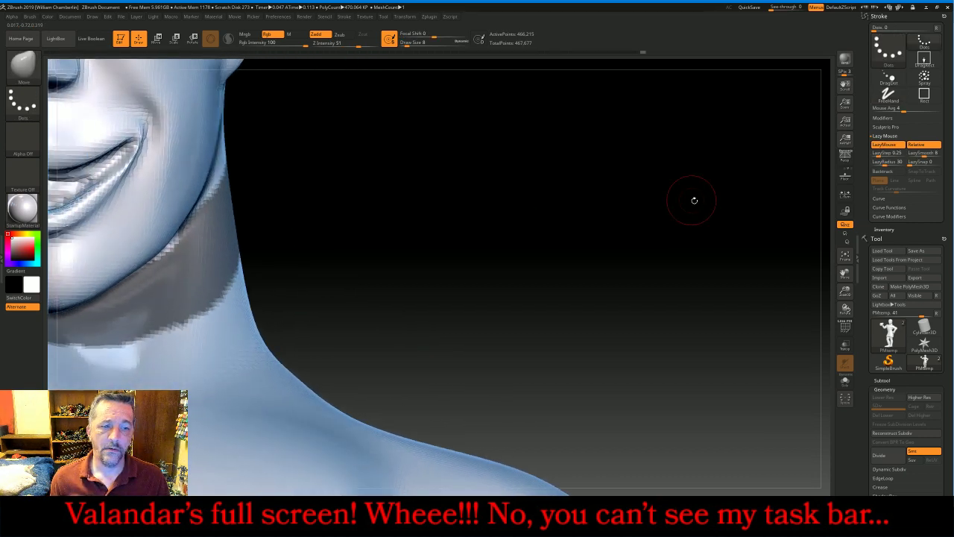
Extract the masked neck band with a thickness of 0.03 and accept it as a new collar subtool
{"action": "left_click", "coordinate": [845, 256]}
{"action": "left_click_drag", "start_coordinate": [760, 243], "coordinate": [750, 246]}
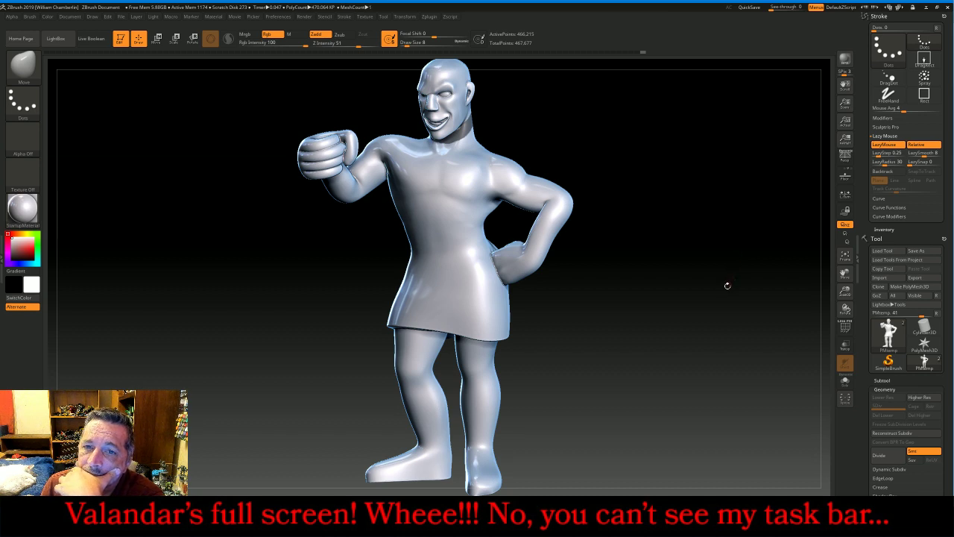
{"action": "left_click", "coordinate": [916, 381]}
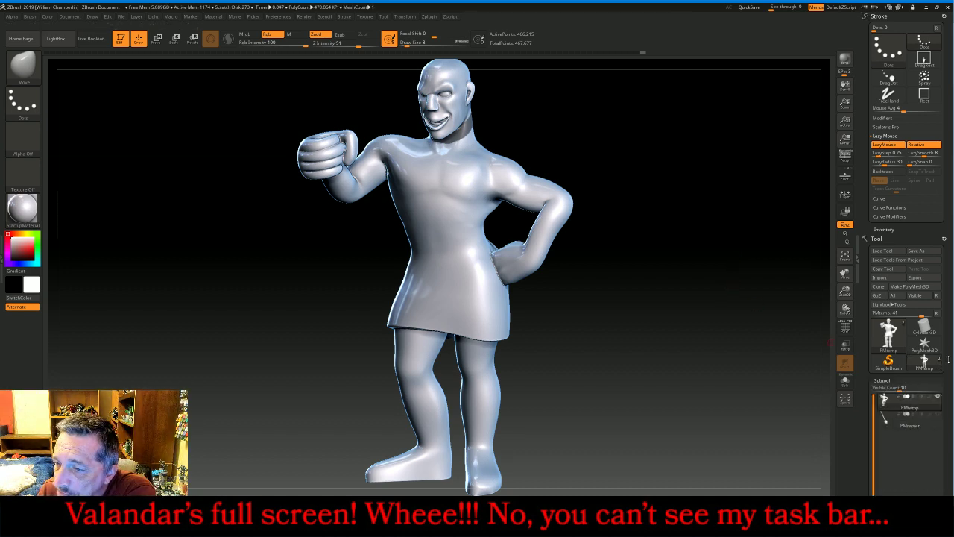
{"action": "left_click_drag", "start_coordinate": [947, 361], "coordinate": [949, 278]}
{"action": "left_click", "coordinate": [881, 451]}
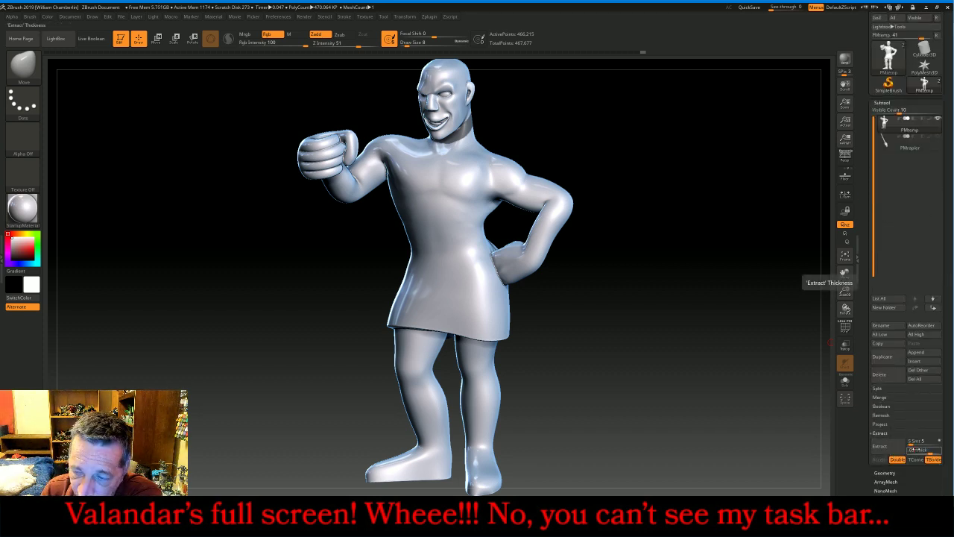
{"action": "left_click", "coordinate": [895, 447]}
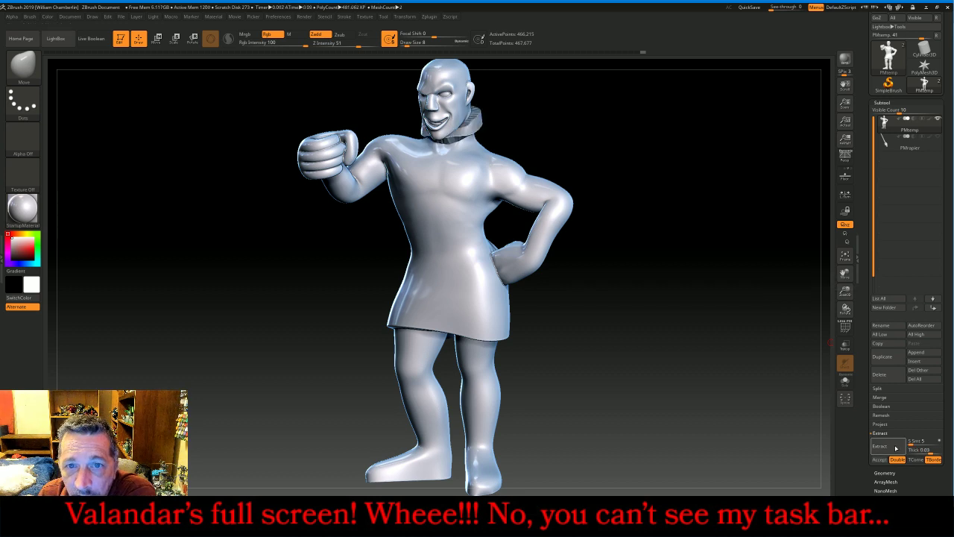
{"action": "left_click_drag", "start_coordinate": [642, 397], "coordinate": [682, 394]}
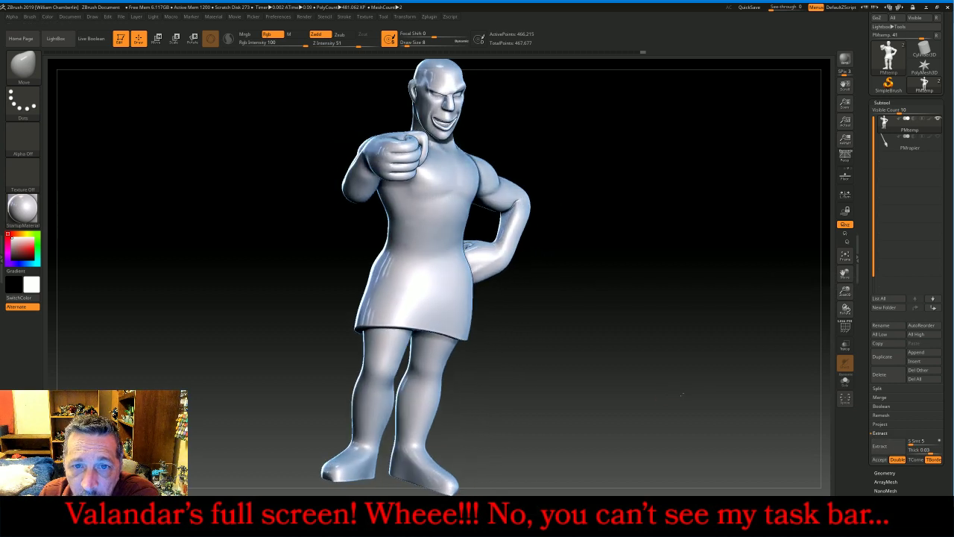
{"action": "left_click", "coordinate": [895, 451]}
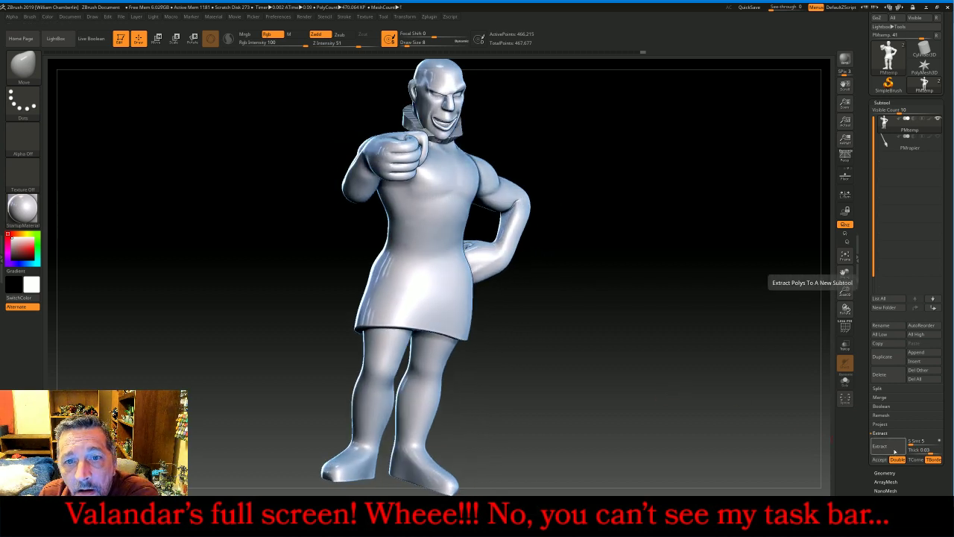
{"action": "left_click", "coordinate": [879, 460]}
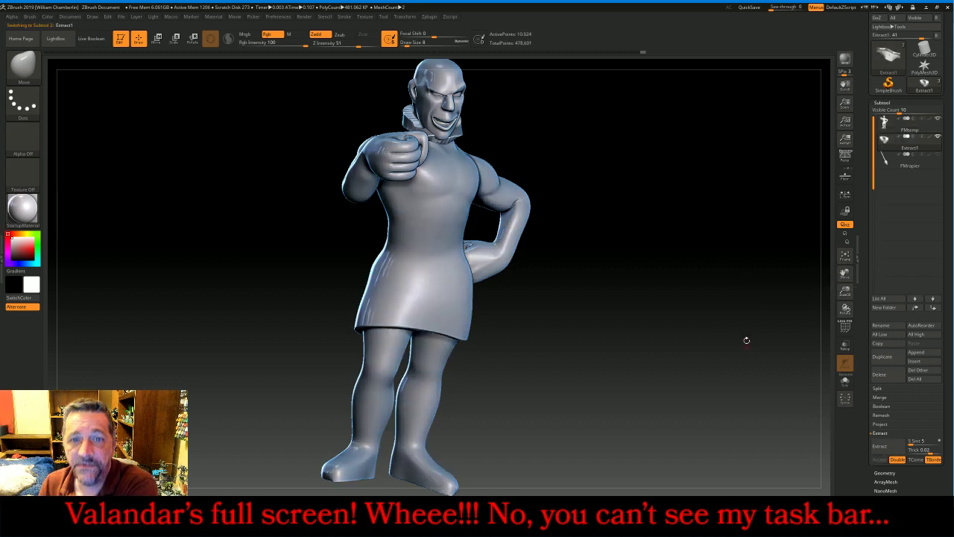
Clear the mask on the body subtool and make the extracted collar the active subtool
{"action": "left_click_drag", "start_coordinate": [717, 248], "coordinate": [698, 234]}
{"action": "left_click", "coordinate": [887, 124]}
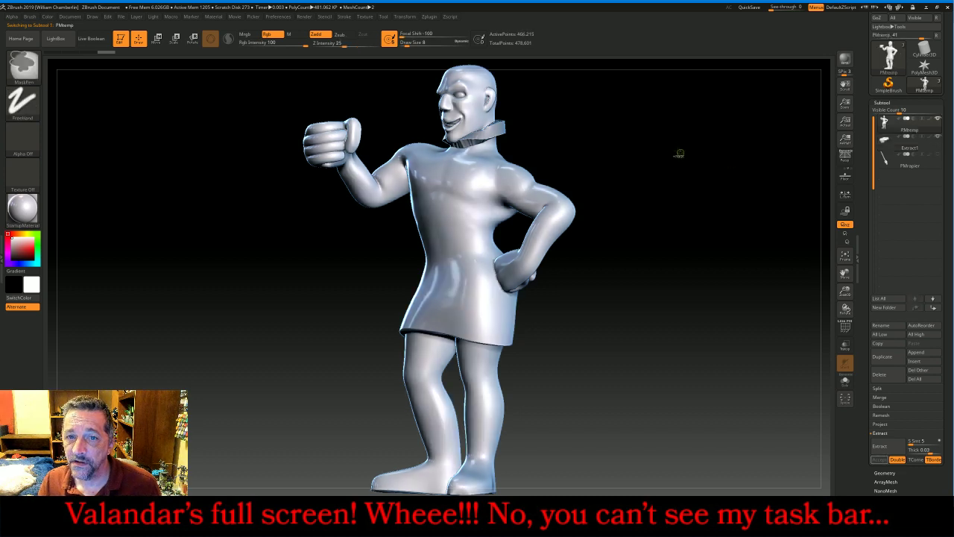
{"action": "key", "text": "ctrl"}
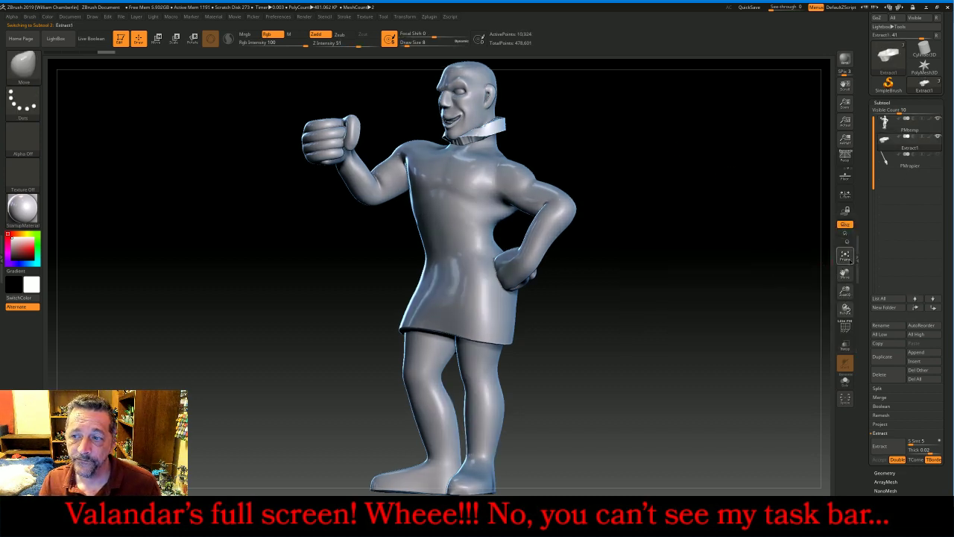
Set the Move brush draw size to 39 and turn on ghost transparency to see the collar through the body
{"action": "left_click", "coordinate": [845, 256]}
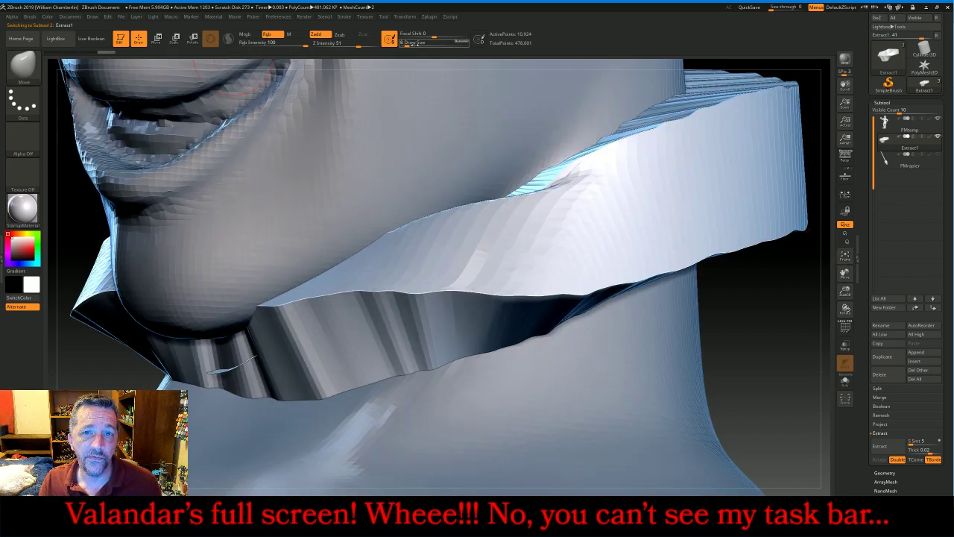
{"action": "mouse_move", "coordinate": [414, 45]}
{"action": "left_mouse_down"}
{"action": "mouse_move", "coordinate": [422, 45]}
{"action": "mouse_move", "coordinate": [413, 44]}
{"action": "left_mouse_up"}
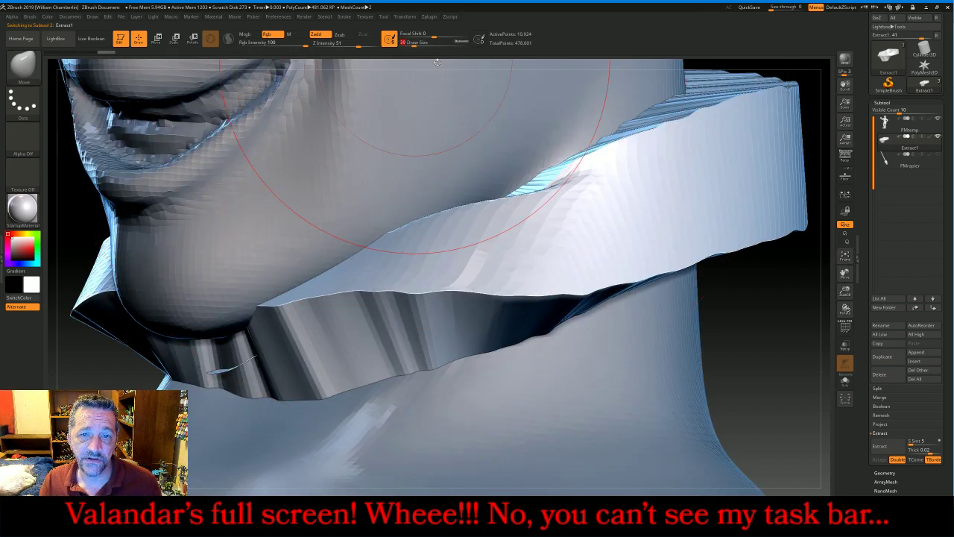
{"action": "left_click_drag", "start_coordinate": [845, 291], "coordinate": [806, 327]}
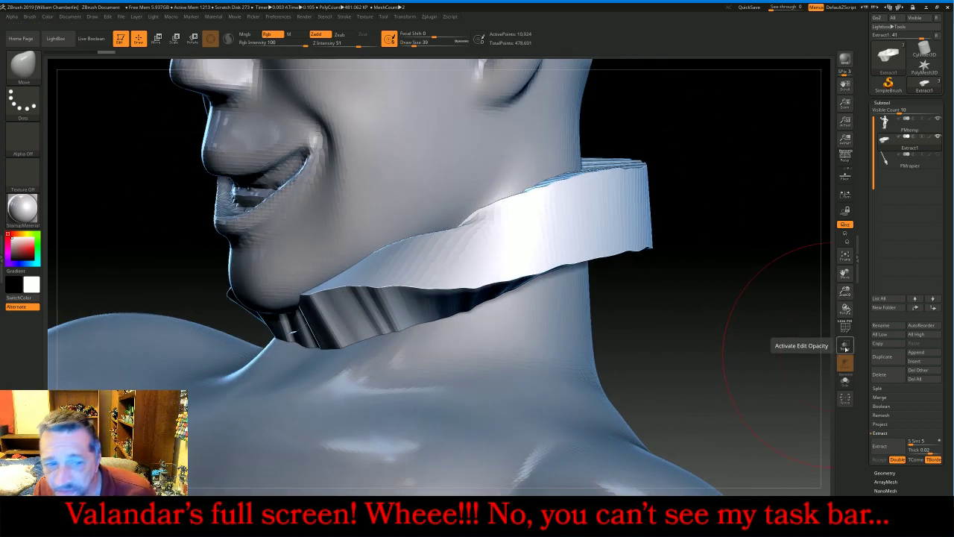
{"action": "left_click", "coordinate": [844, 345]}
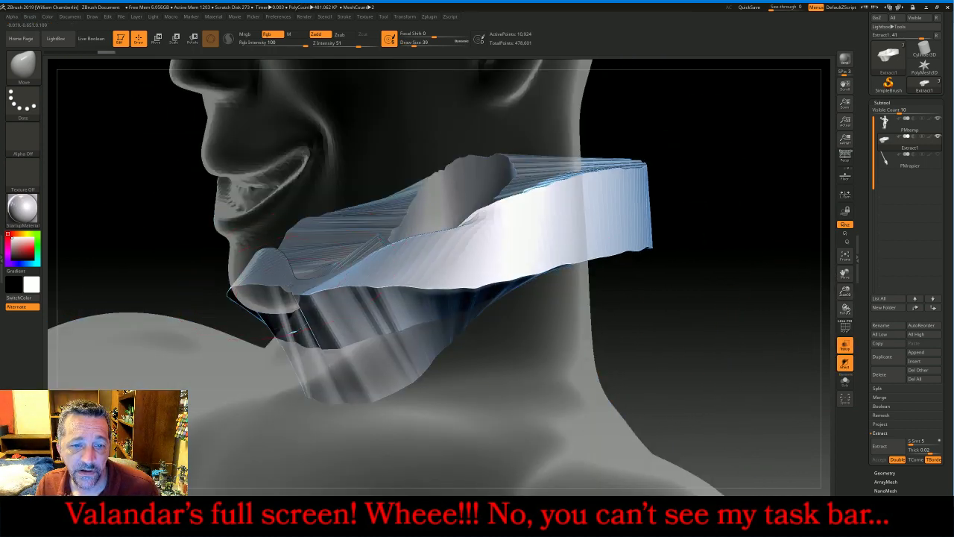
Pull the collar's front outward and down below the chin and reshape its front and side edges with the Move brush
{"action": "left_click_drag", "start_coordinate": [302, 295], "coordinate": [214, 369]}
{"action": "left_click_drag", "start_coordinate": [289, 346], "coordinate": [279, 359]}
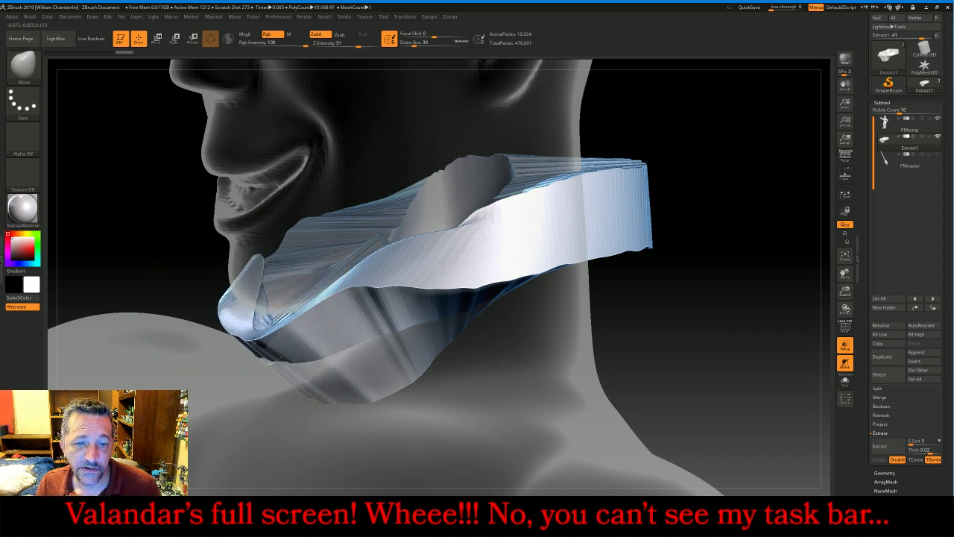
{"action": "left_click_drag", "start_coordinate": [353, 288], "coordinate": [349, 304]}
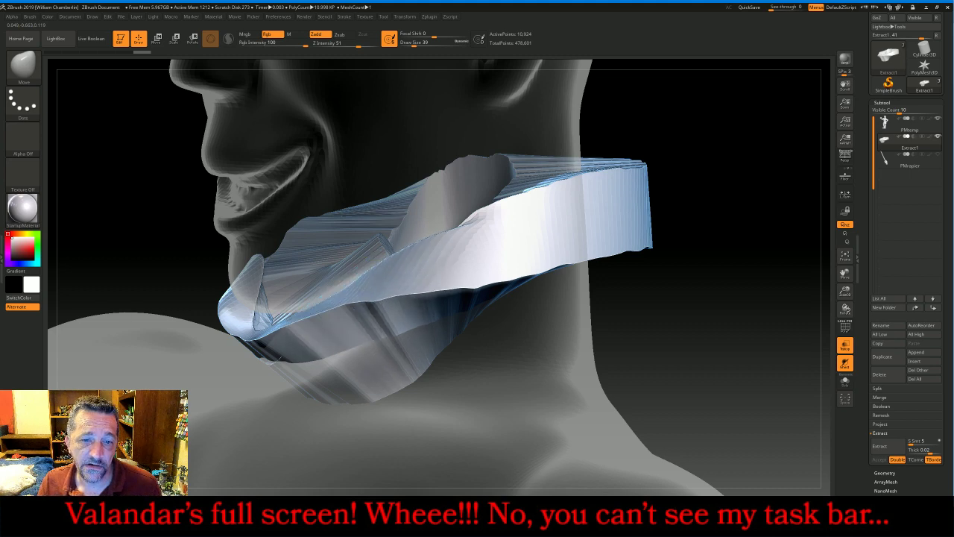
{"action": "left_click_drag", "start_coordinate": [717, 325], "coordinate": [802, 312]}
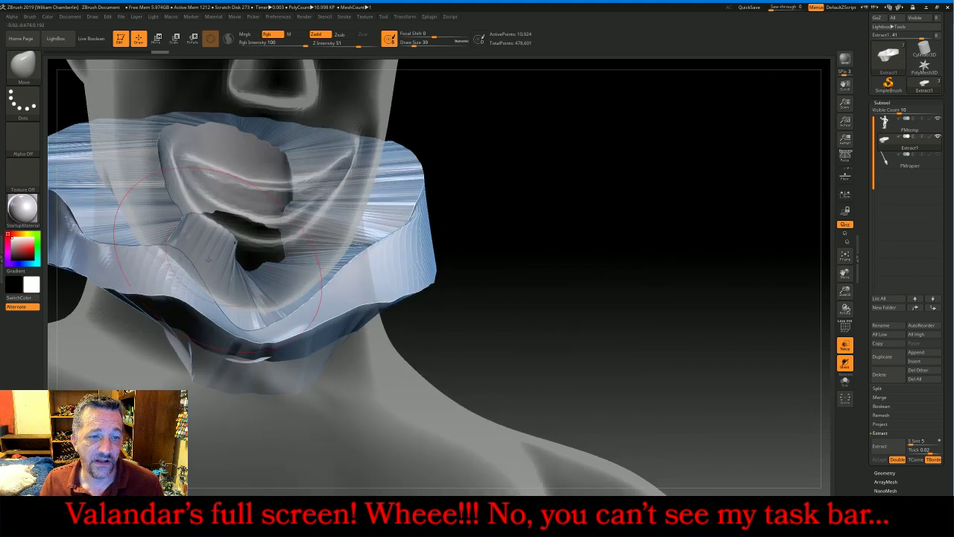
{"action": "left_click_drag", "start_coordinate": [146, 267], "coordinate": [144, 290]}
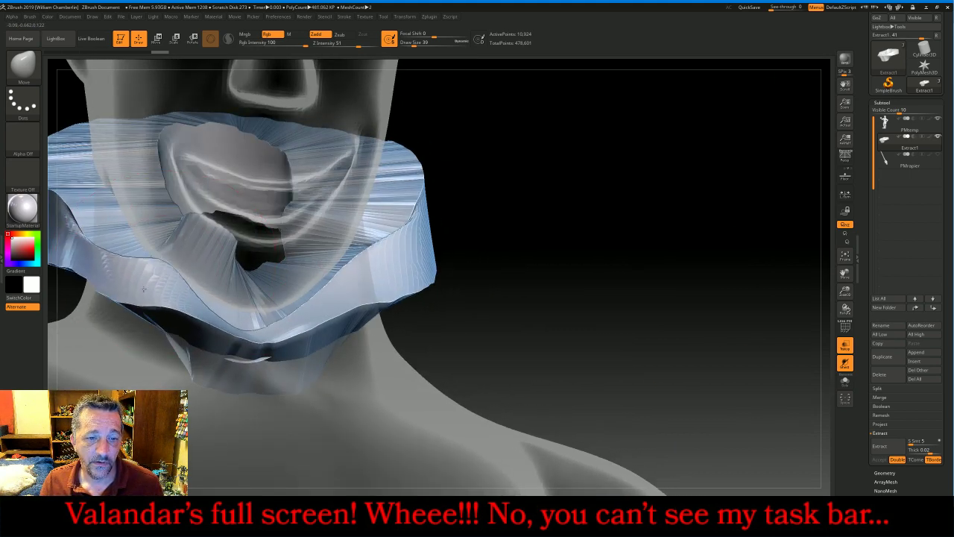
{"action": "left_click_drag", "start_coordinate": [252, 326], "coordinate": [252, 318]}
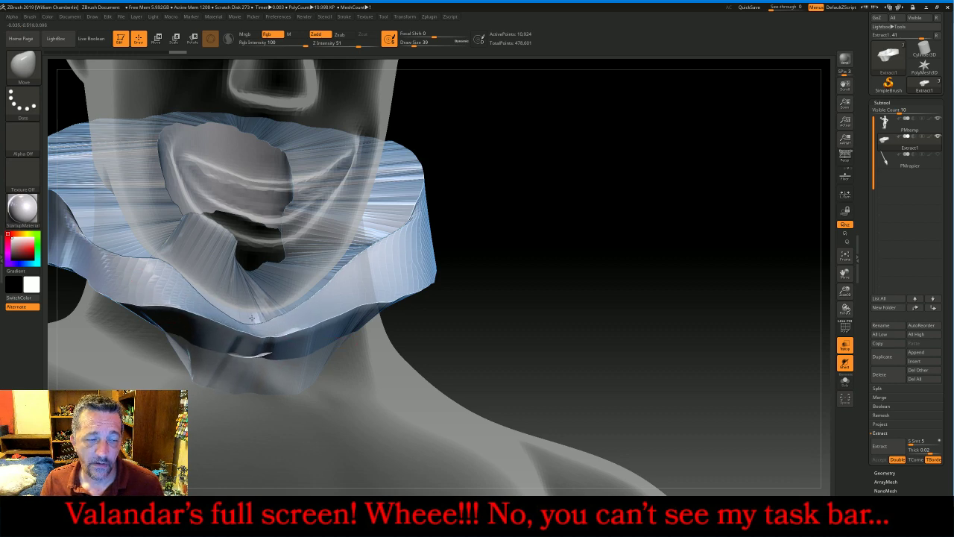
Thicken the collar's front below the chin with the Inflat brush and turn off the ghost transparency
{"action": "left_click", "coordinate": [38, 73]}
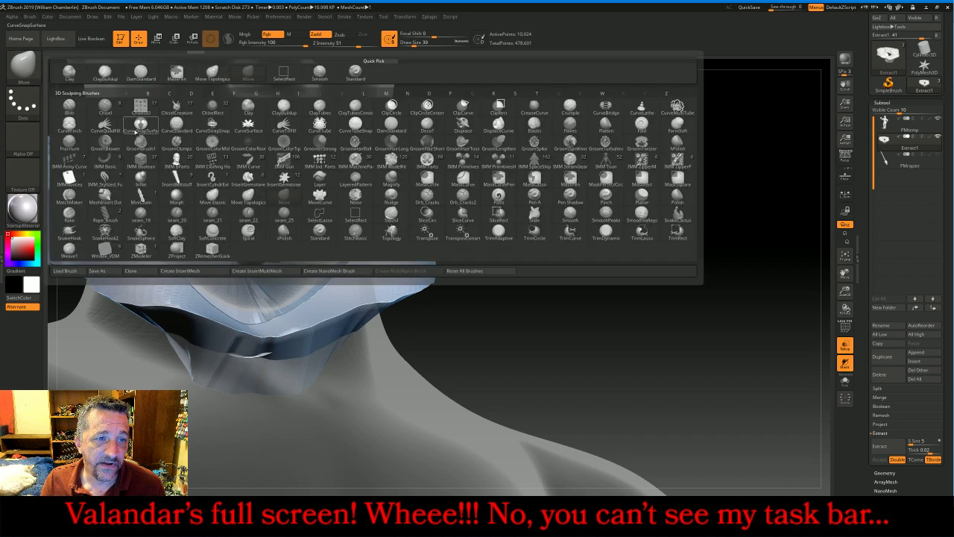
{"action": "left_click", "coordinate": [140, 179]}
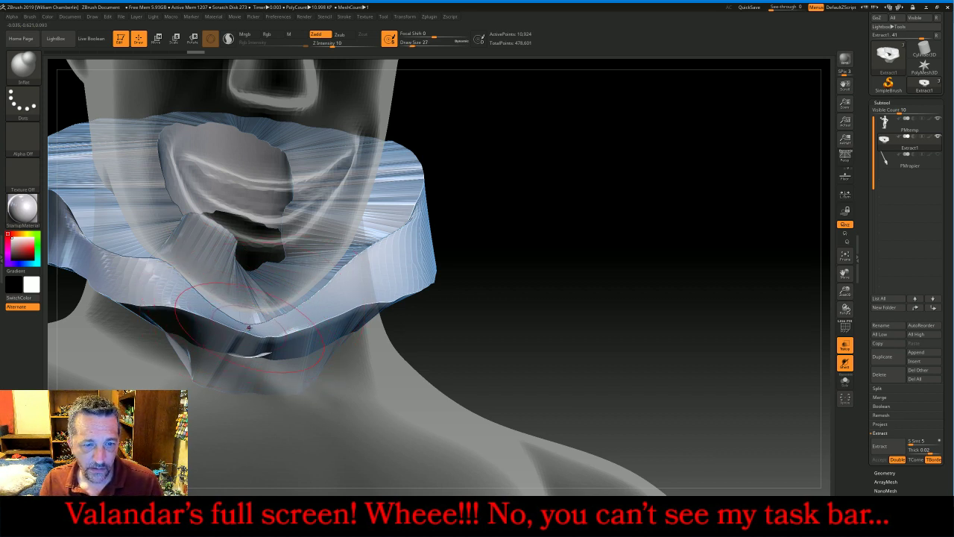
{"action": "mouse_move", "coordinate": [249, 327]}
{"action": "left_mouse_down"}
{"action": "mouse_move", "coordinate": [265, 329]}
{"action": "mouse_move", "coordinate": [253, 330]}
{"action": "left_mouse_up"}
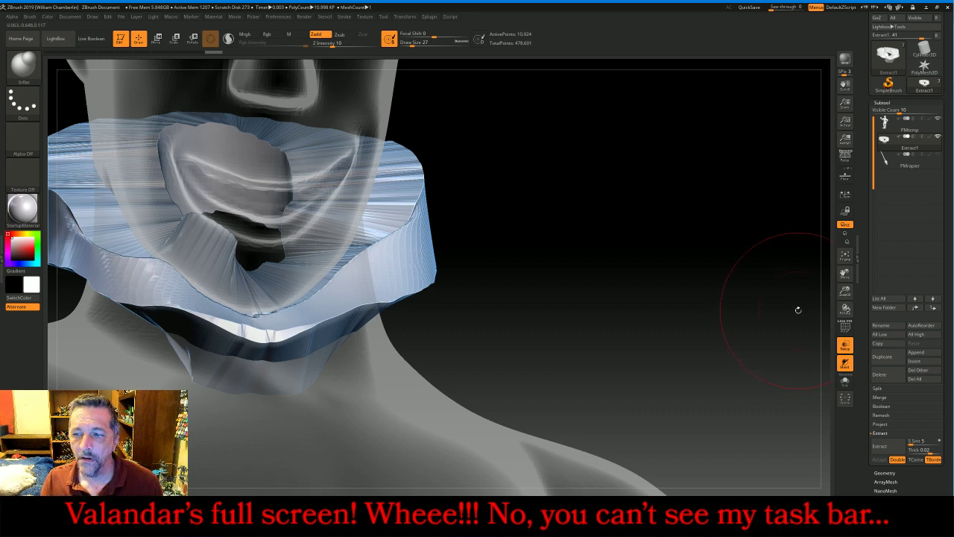
{"action": "left_click", "coordinate": [845, 345]}
{"action": "left_click_drag", "start_coordinate": [760, 313], "coordinate": [716, 306]}
{"action": "left_click", "coordinate": [845, 255]}
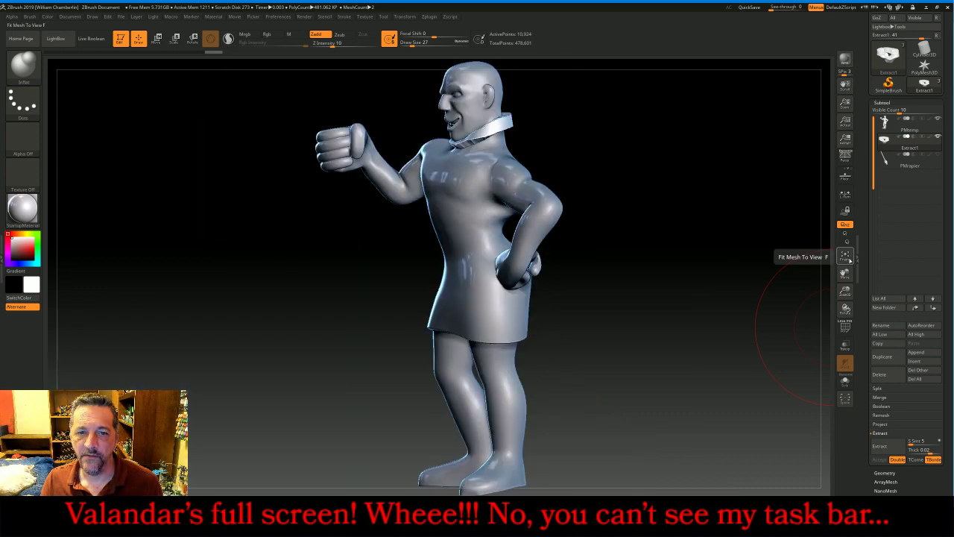
{"action": "left_click_drag", "start_coordinate": [607, 256], "coordinate": [791, 340]}
ZRemesh the collar with an adaptive size of 100 and a target polygon count of 0.1
{"action": "left_click", "coordinate": [887, 472]}
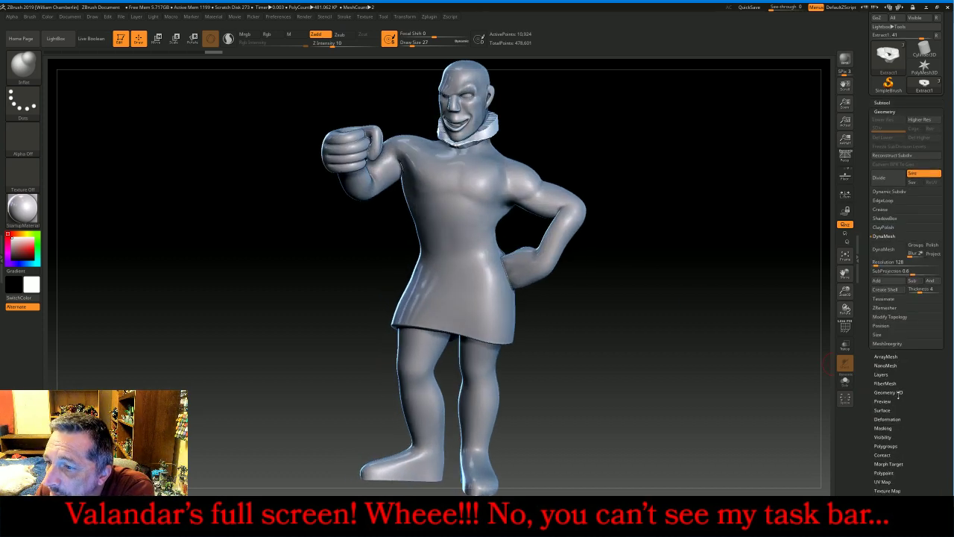
{"action": "left_click", "coordinate": [887, 307]}
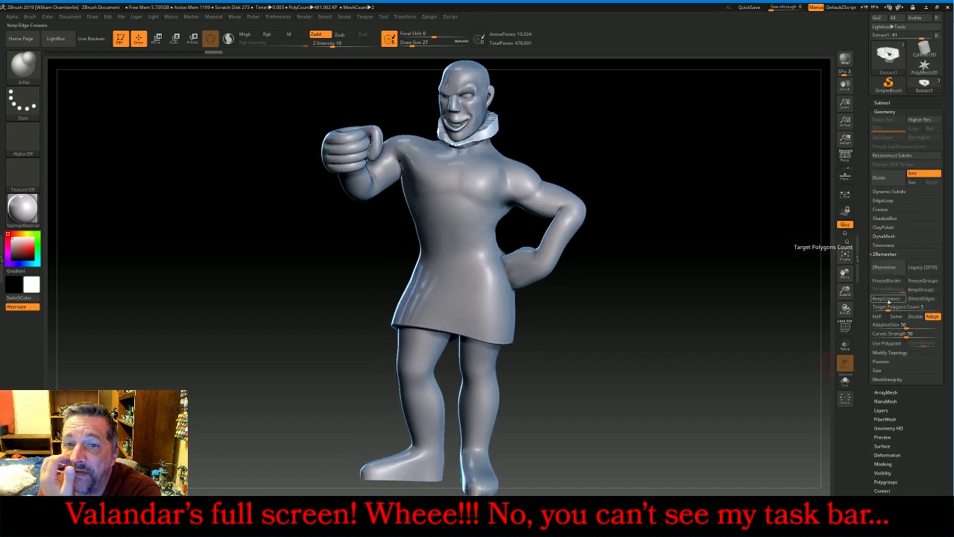
{"action": "left_click_drag", "start_coordinate": [718, 219], "coordinate": [816, 319]}
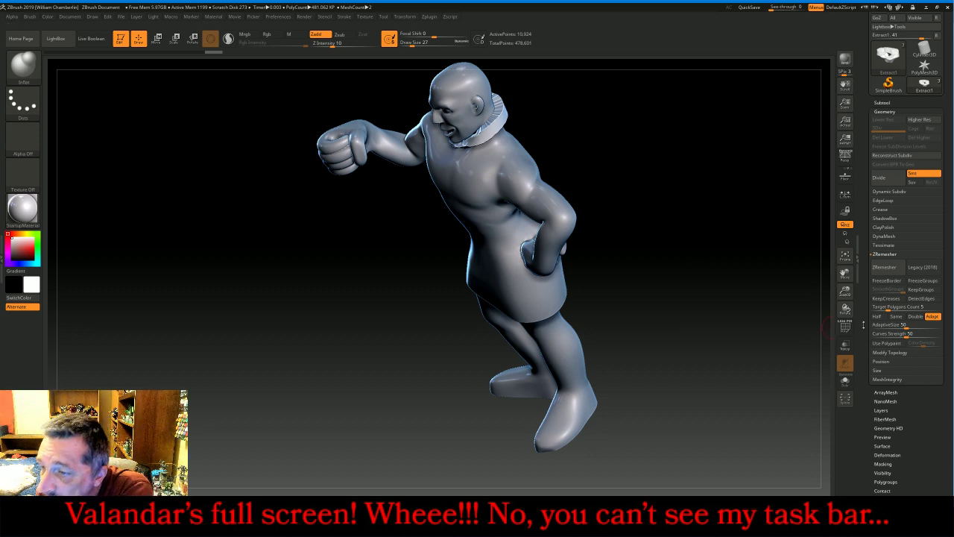
{"action": "left_click_drag", "start_coordinate": [904, 326], "coordinate": [948, 330]}
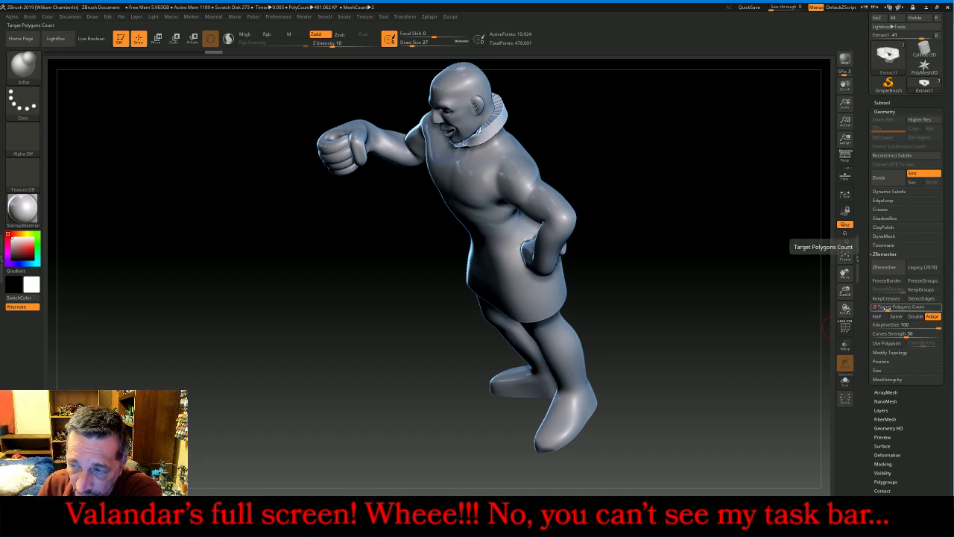
{"action": "left_click", "coordinate": [884, 267]}
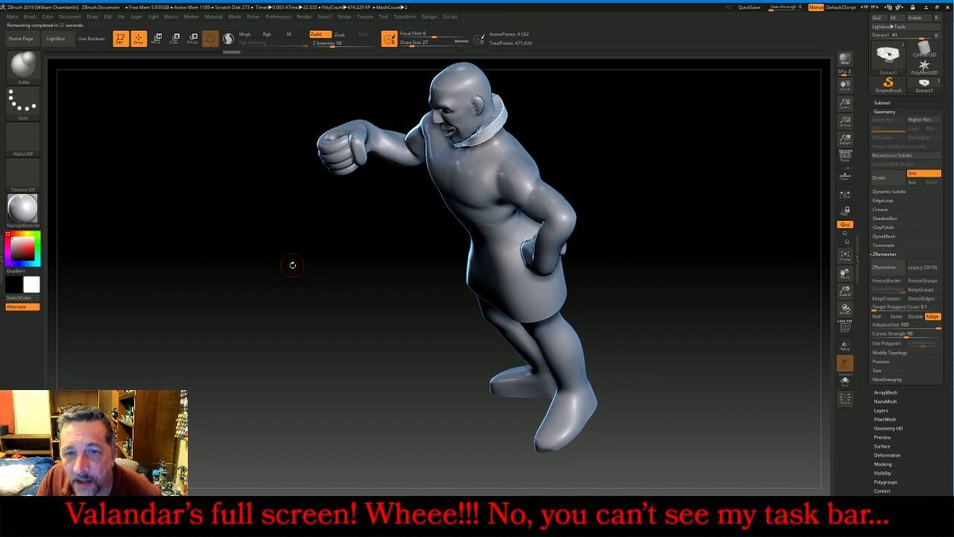
{"action": "mouse_move", "coordinate": [293, 264]}
{"action": "left_mouse_down"}
{"action": "mouse_move", "coordinate": [616, 311]}
{"action": "mouse_move", "coordinate": [553, 328]}
{"action": "left_mouse_up"}
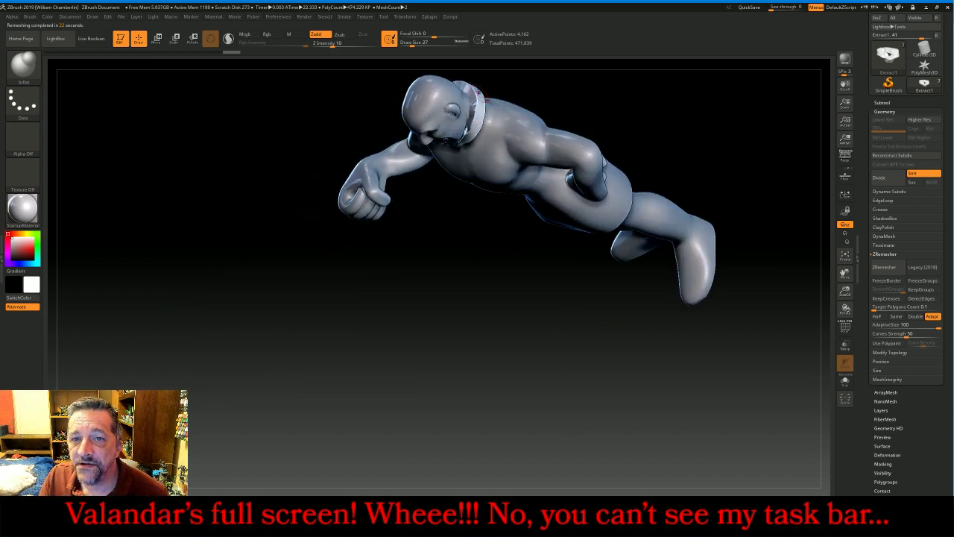
Divide the collar mesh up to subdivision level 4 and delete its lower subdivision levels
{"action": "left_click", "coordinate": [887, 181]}
{"action": "left_click", "coordinate": [887, 181]}
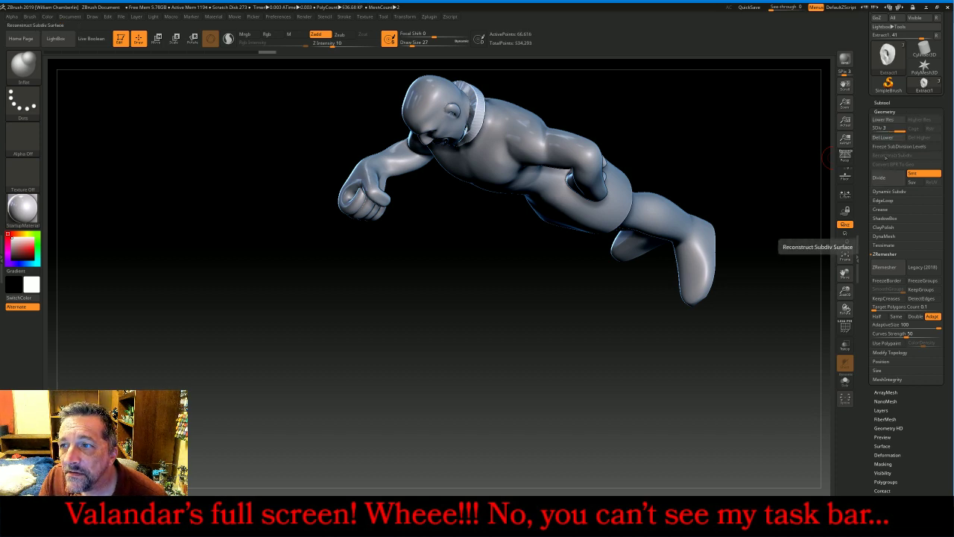
{"action": "left_click", "coordinate": [887, 182]}
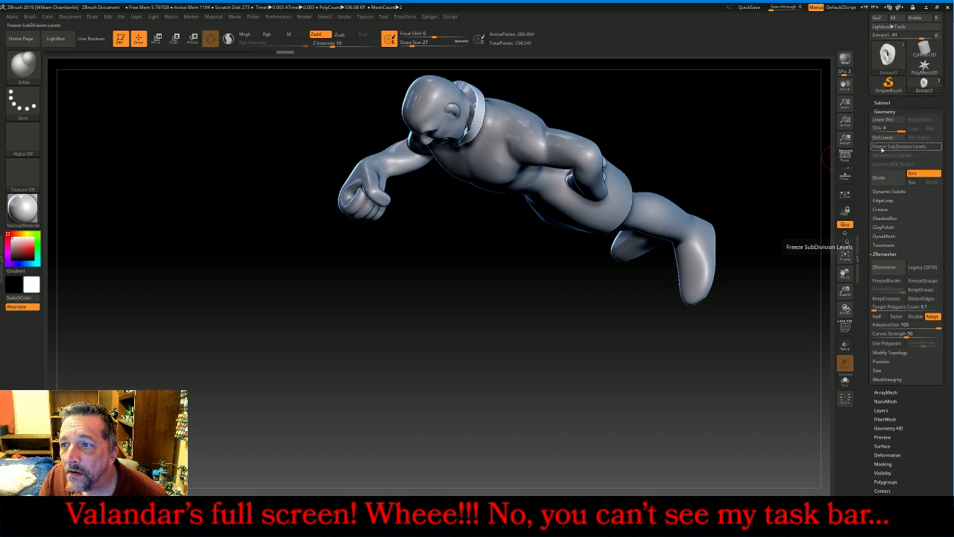
{"action": "left_click", "coordinate": [884, 138]}
Merge the collar into the body subtool and remesh the combined figure with DynaMesh
{"action": "left_click_drag", "start_coordinate": [738, 181], "coordinate": [801, 255]}
{"action": "left_click_drag", "start_coordinate": [844, 291], "coordinate": [789, 399]}
{"action": "left_click", "coordinate": [883, 102]}
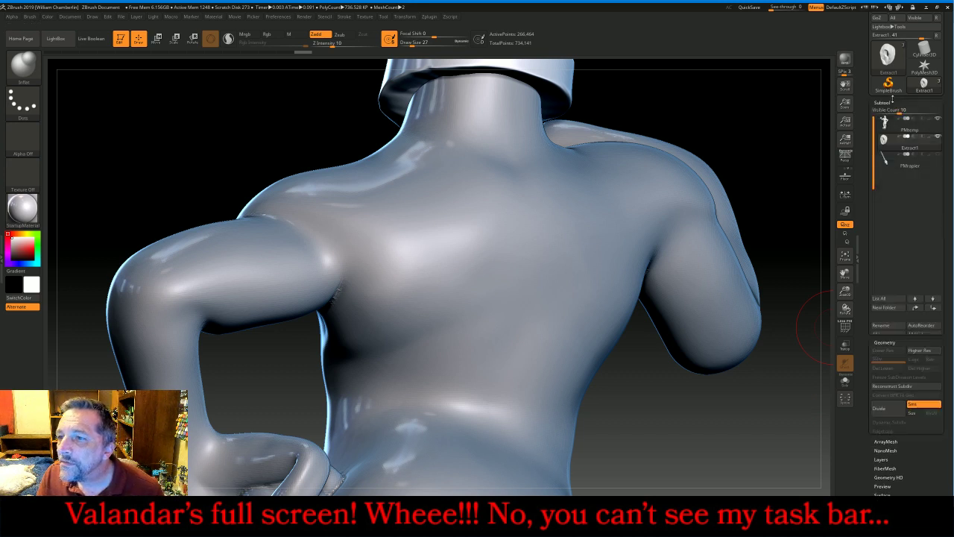
{"action": "left_click", "coordinate": [895, 123]}
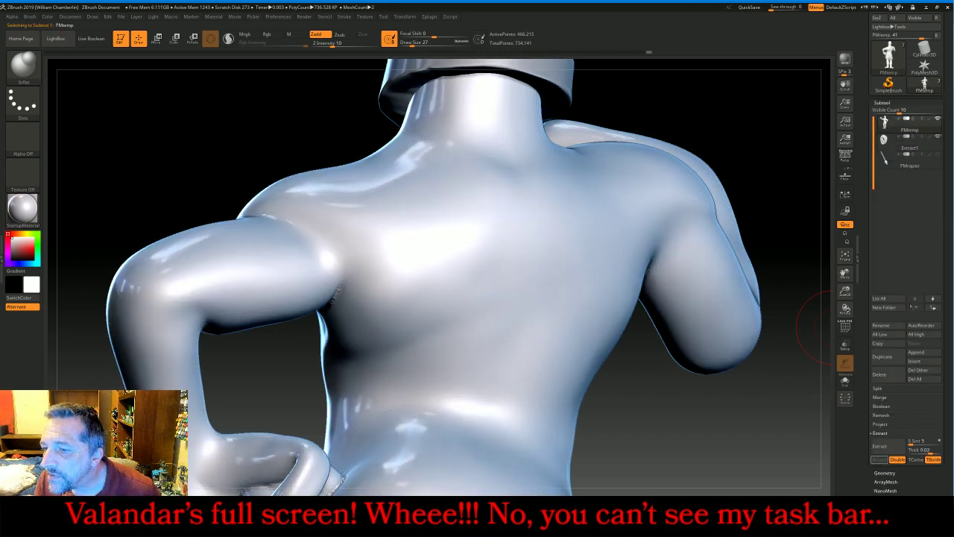
{"action": "left_click", "coordinate": [887, 399]}
{"action": "left_click", "coordinate": [886, 405]}
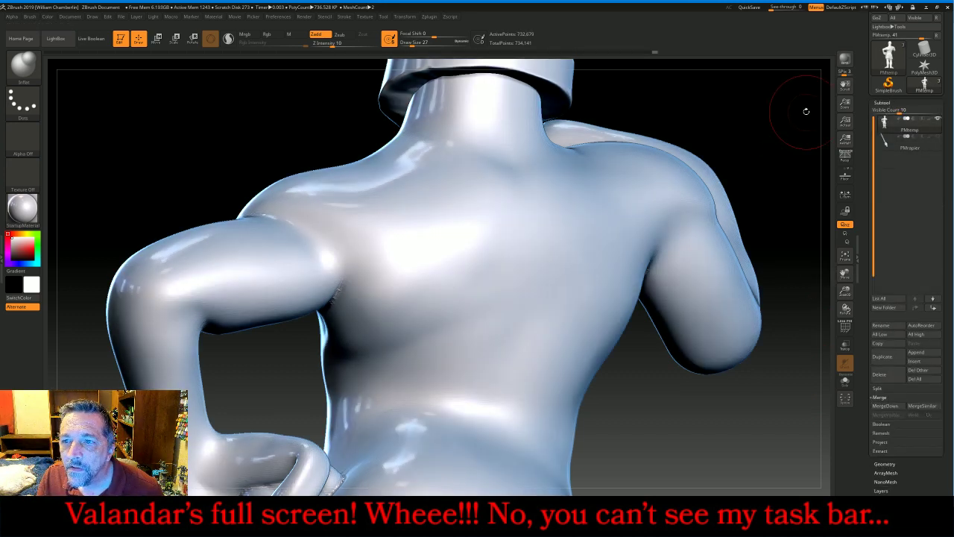
{"action": "left_click_drag", "start_coordinate": [754, 106], "coordinate": [780, 139], "text": "ctrl"}
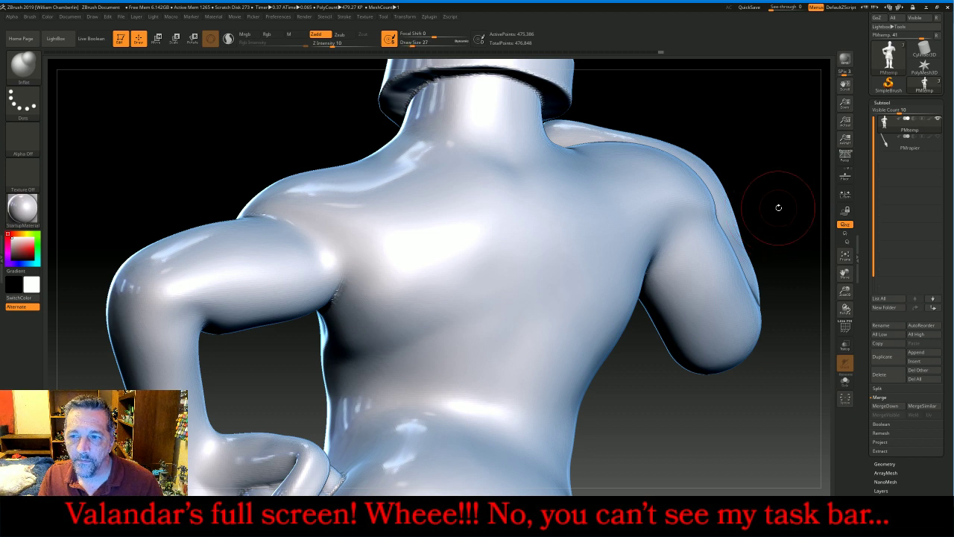
Reduce the brush size and smooth the seam between the collar's underside and the back of the neck
{"action": "key", "text": "bracketleft"}
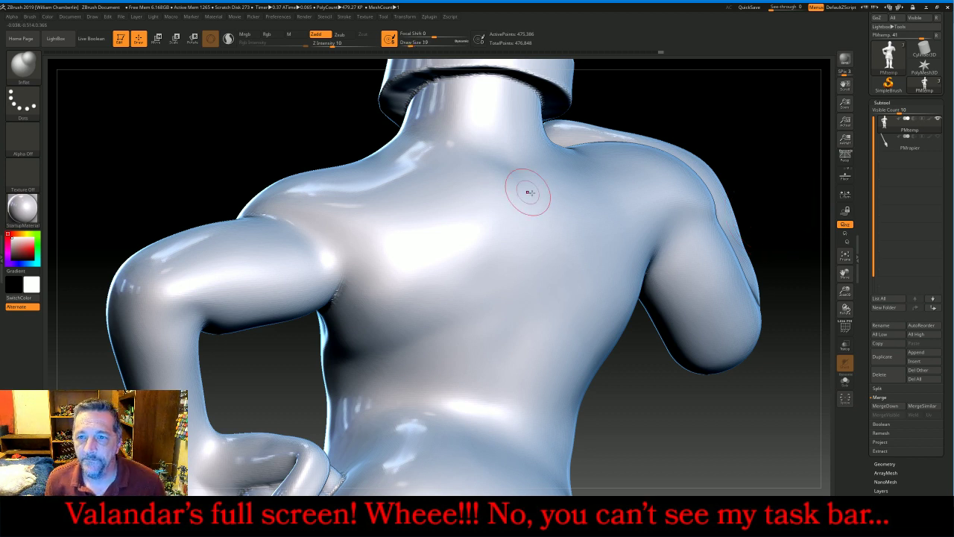
{"action": "mouse_move", "coordinate": [709, 100]}
{"action": "left_mouse_down"}
{"action": "mouse_move", "coordinate": [477, 108]}
{"action": "mouse_move", "coordinate": [439, 90]}
{"action": "mouse_move", "coordinate": [430, 108]}
{"action": "left_mouse_up"}
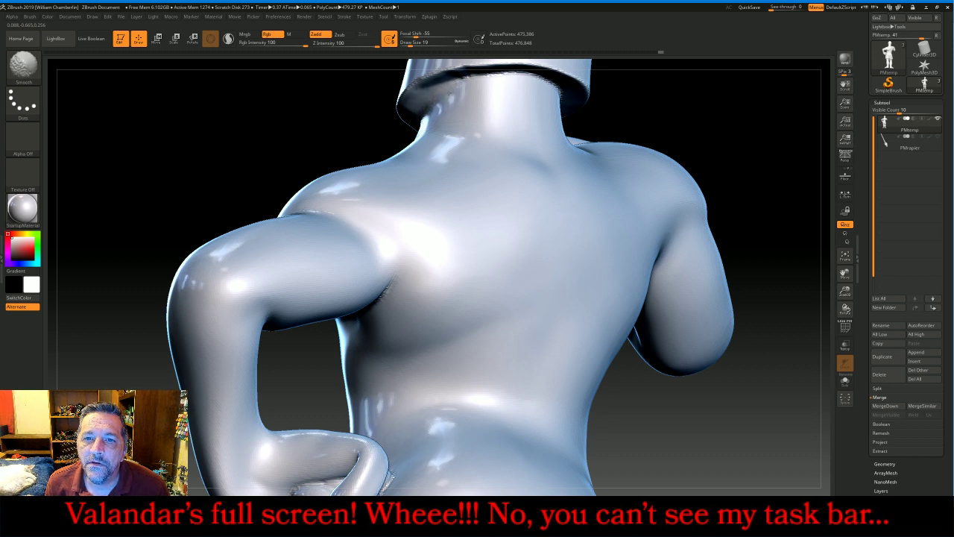
{"action": "left_click_drag", "start_coordinate": [472, 87], "coordinate": [516, 80], "text": "shift"}
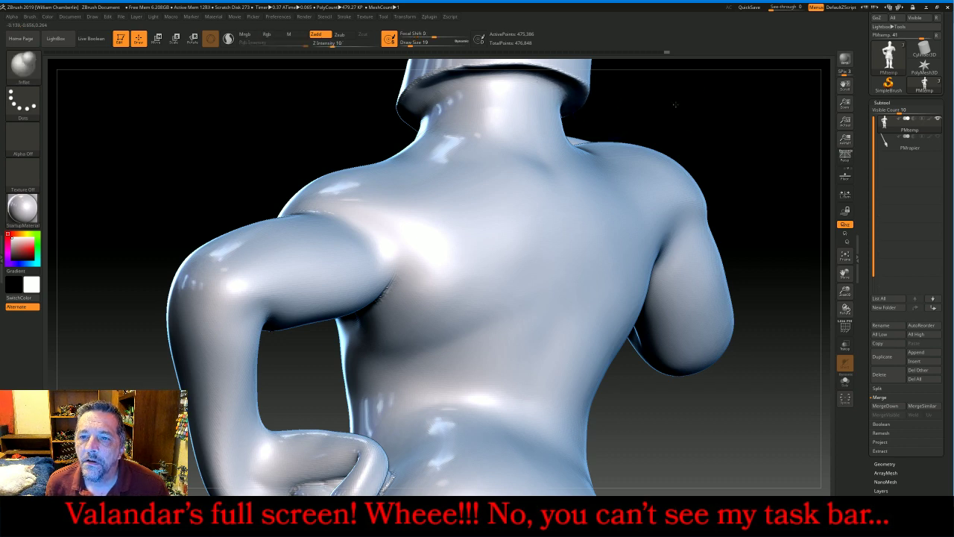
{"action": "left_click_drag", "start_coordinate": [674, 102], "coordinate": [645, 102]}
{"action": "mouse_move", "coordinate": [575, 112]}
{"action": "left_mouse_down", "text": "shift"}
{"action": "mouse_move", "coordinate": [575, 141]}
{"action": "mouse_move", "coordinate": [581, 121]}
{"action": "mouse_move", "coordinate": [587, 138]}
{"action": "left_mouse_up", "text": "shift"}
{"action": "mouse_move", "coordinate": [686, 111]}
{"action": "left_mouse_down"}
{"action": "mouse_move", "coordinate": [498, 102]}
{"action": "mouse_move", "coordinate": [472, 111]}
{"action": "left_mouse_up"}
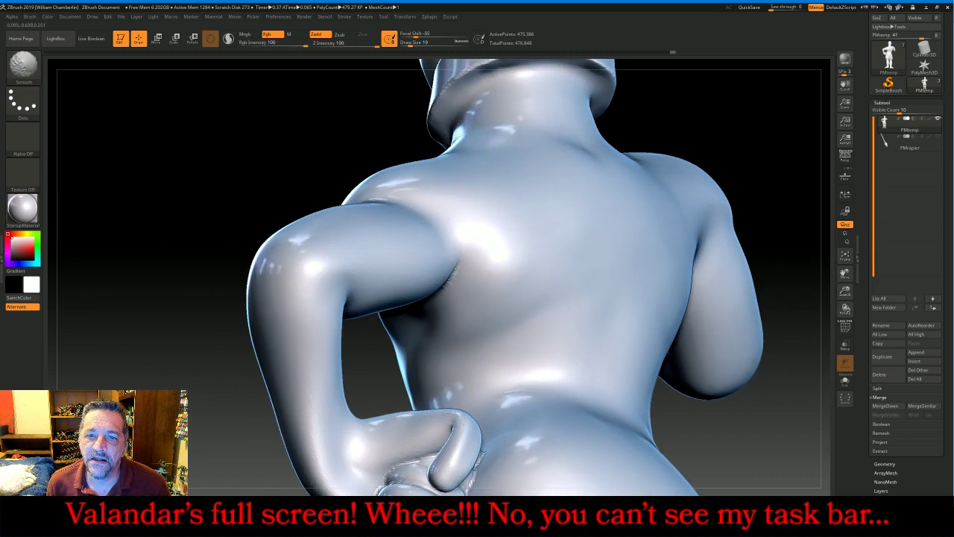
Smooth the collar's lower seam along both sides of the neck and toward the front under the chin
{"action": "left_click_drag", "start_coordinate": [335, 145], "coordinate": [537, 149]}
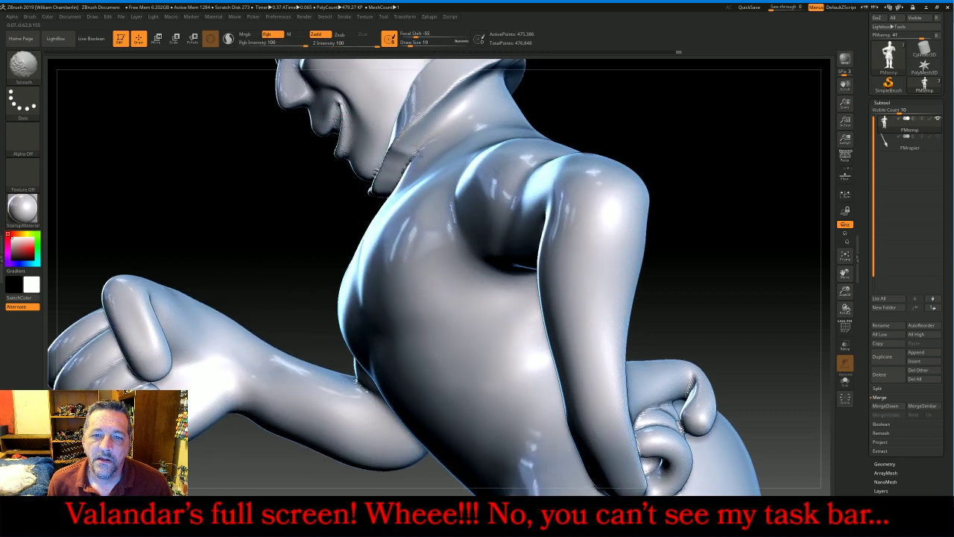
{"action": "left_click_drag", "start_coordinate": [416, 151], "coordinate": [399, 175], "text": "shift"}
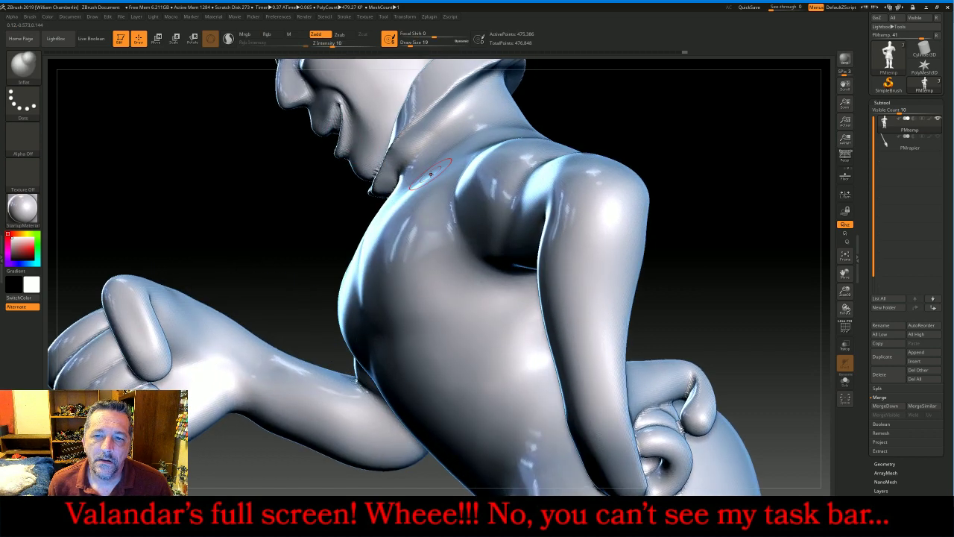
{"action": "left_click_drag", "start_coordinate": [593, 102], "coordinate": [682, 100]}
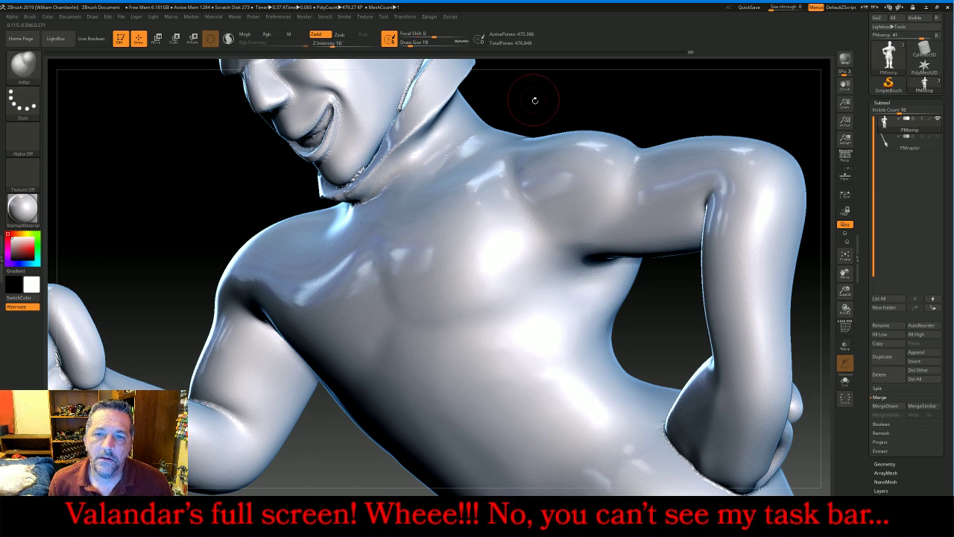
{"action": "mouse_move", "coordinate": [535, 100]}
{"action": "left_mouse_down"}
{"action": "mouse_move", "coordinate": [583, 81]}
{"action": "mouse_move", "coordinate": [563, 111]}
{"action": "mouse_move", "coordinate": [410, 181]}
{"action": "left_mouse_up"}
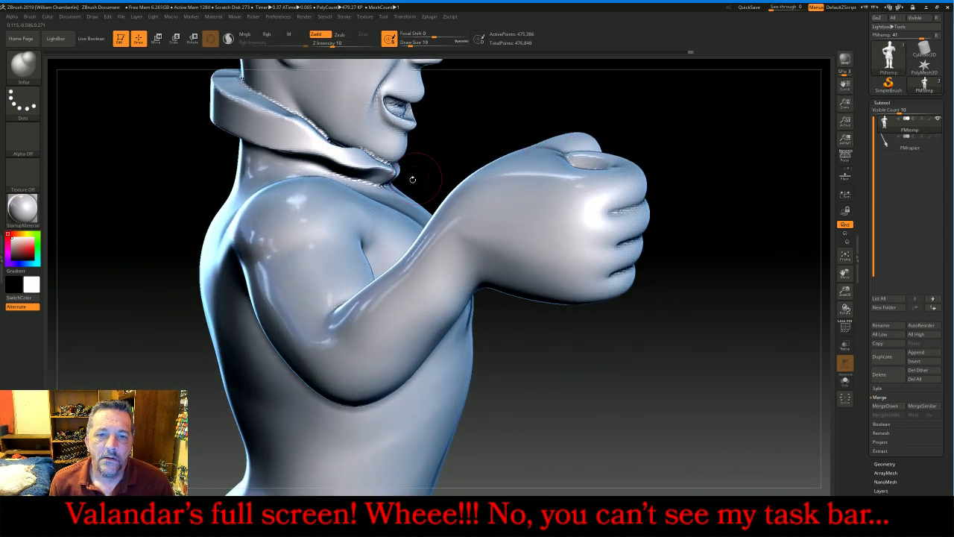
{"action": "key", "text": "shift"}
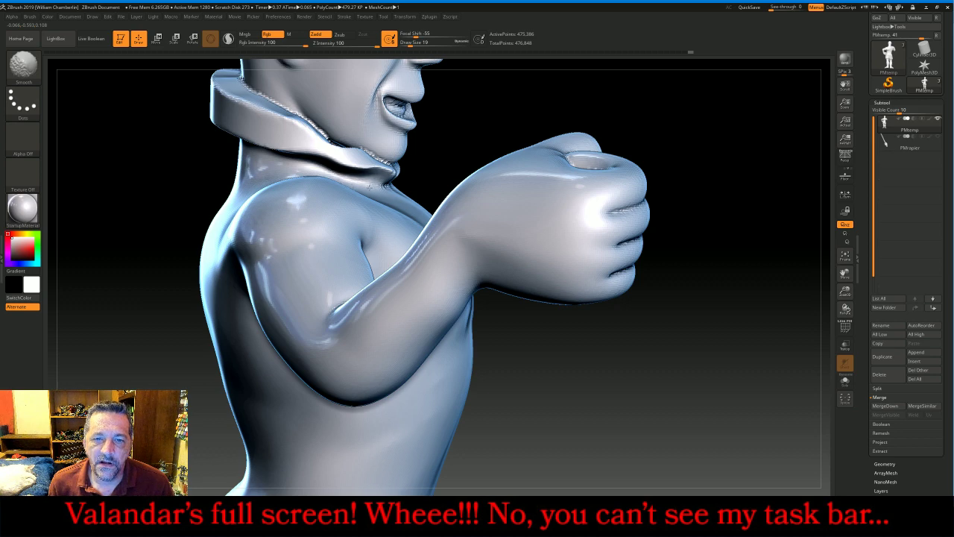
{"action": "left_click_drag", "start_coordinate": [479, 132], "coordinate": [398, 193]}
{"action": "left_click_drag", "start_coordinate": [613, 137], "coordinate": [595, 138]}
Inspect the whole figure from front and back and consult the Tudor_Succession.png painting in IrfanView as a costume reference
{"action": "left_click", "coordinate": [844, 256]}
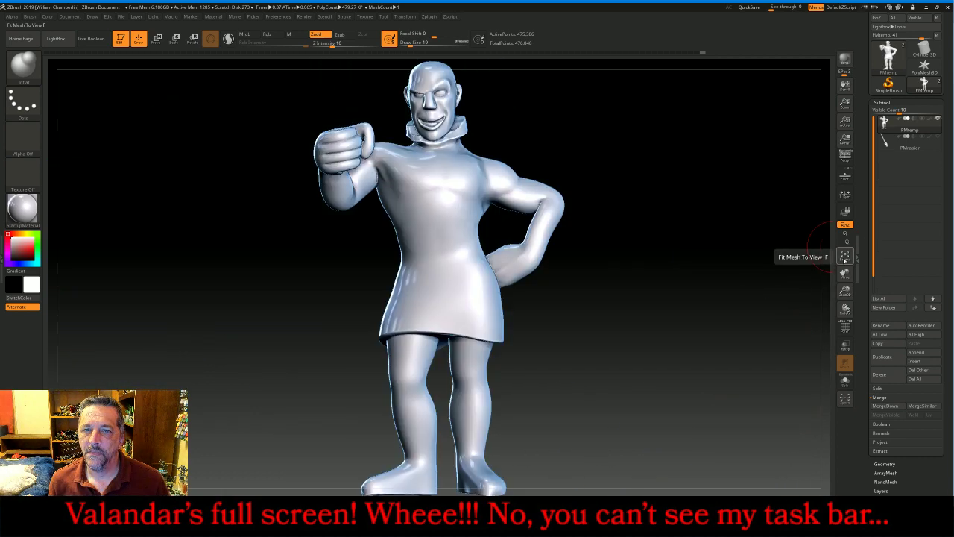
{"action": "mouse_move", "coordinate": [817, 260]}
{"action": "left_mouse_down"}
{"action": "mouse_move", "coordinate": [726, 257]}
{"action": "mouse_move", "coordinate": [698, 237]}
{"action": "mouse_move", "coordinate": [639, 228]}
{"action": "left_mouse_up"}
{"action": "key", "text": "shift"}
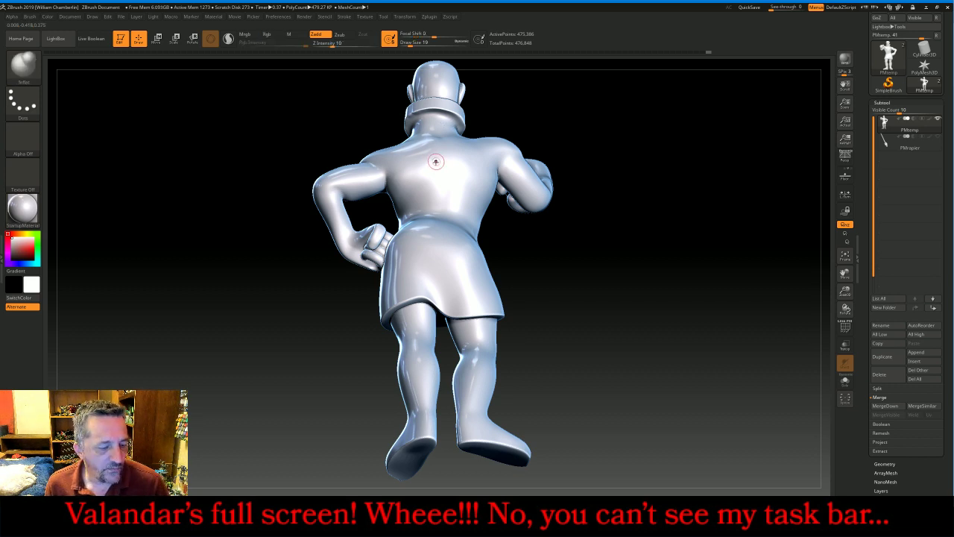
{"action": "mouse_move", "coordinate": [605, 137]}
{"action": "left_mouse_down"}
{"action": "mouse_move", "coordinate": [633, 143]}
{"action": "mouse_move", "coordinate": [619, 151]}
{"action": "mouse_move", "coordinate": [608, 148]}
{"action": "mouse_move", "coordinate": [654, 132]}
{"action": "mouse_move", "coordinate": [647, 128]}
{"action": "mouse_move", "coordinate": [721, 255]}
{"action": "left_mouse_up"}
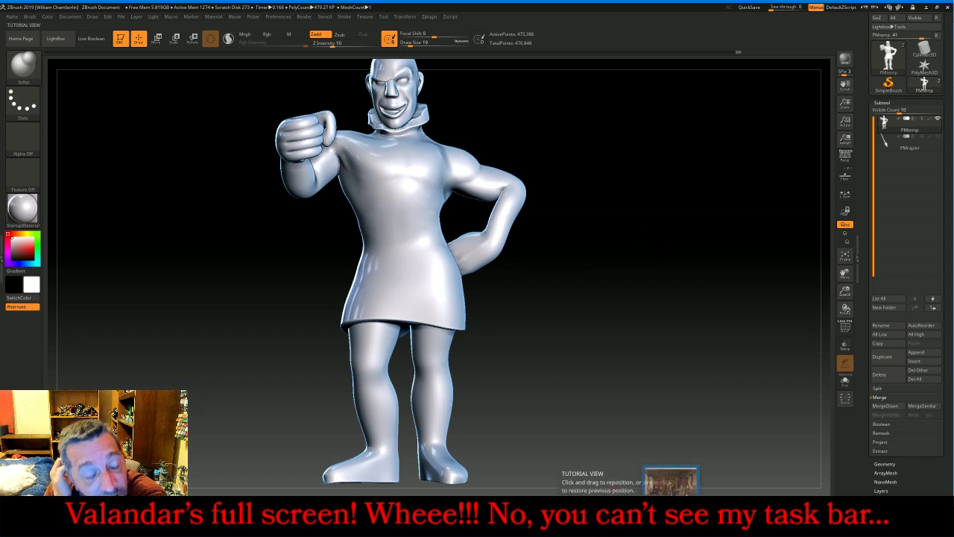
{"action": "left_click", "coordinate": [671, 481]}
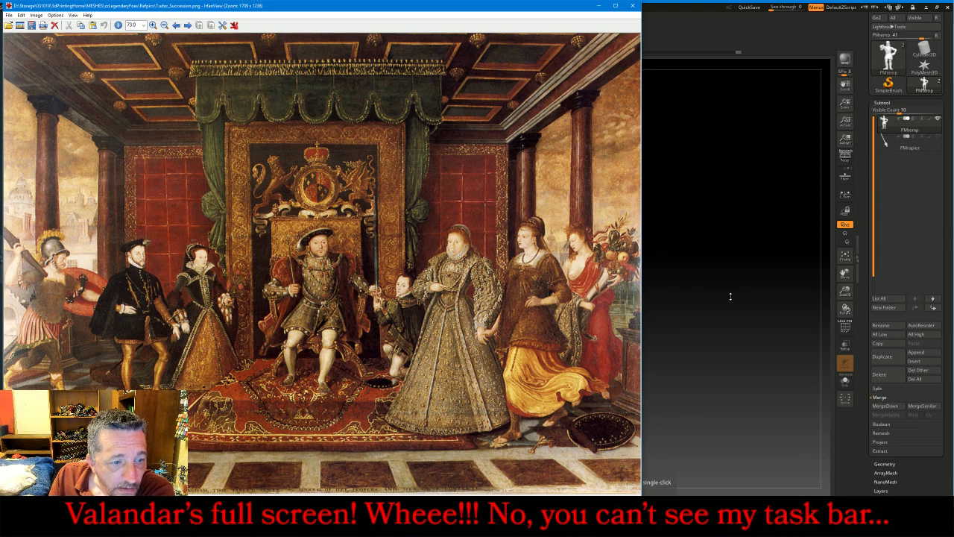
{"action": "left_click", "coordinate": [730, 297]}
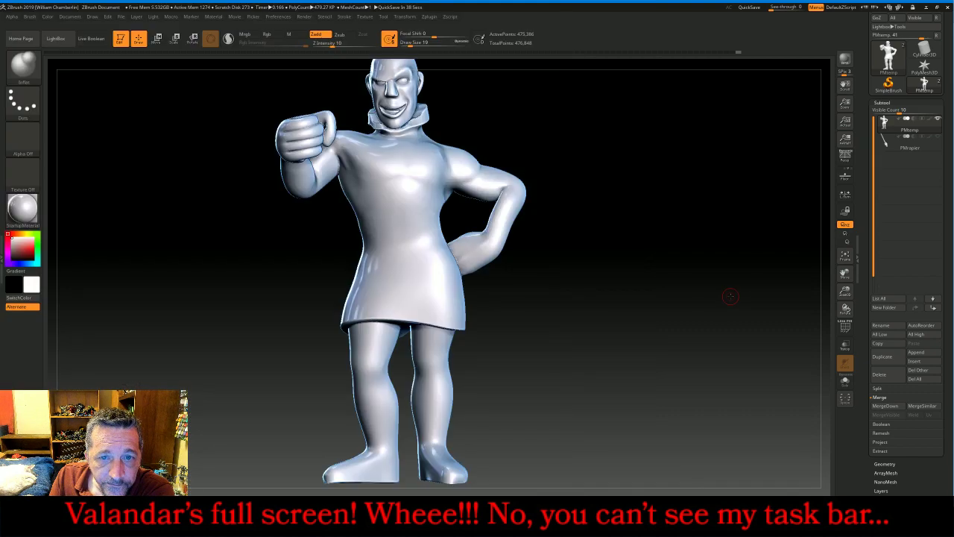
Reframe the upper body, choose a seam brush for carving clothing lines and set its Z Intensity to 20
{"action": "left_click_drag", "start_coordinate": [844, 273], "coordinate": [833, 368]}
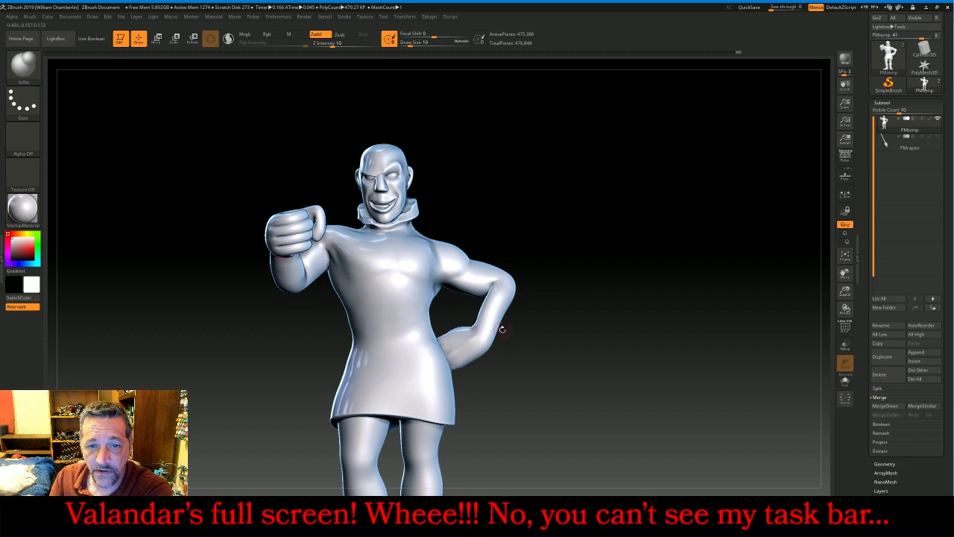
{"action": "left_click_drag", "start_coordinate": [633, 273], "coordinate": [630, 275]}
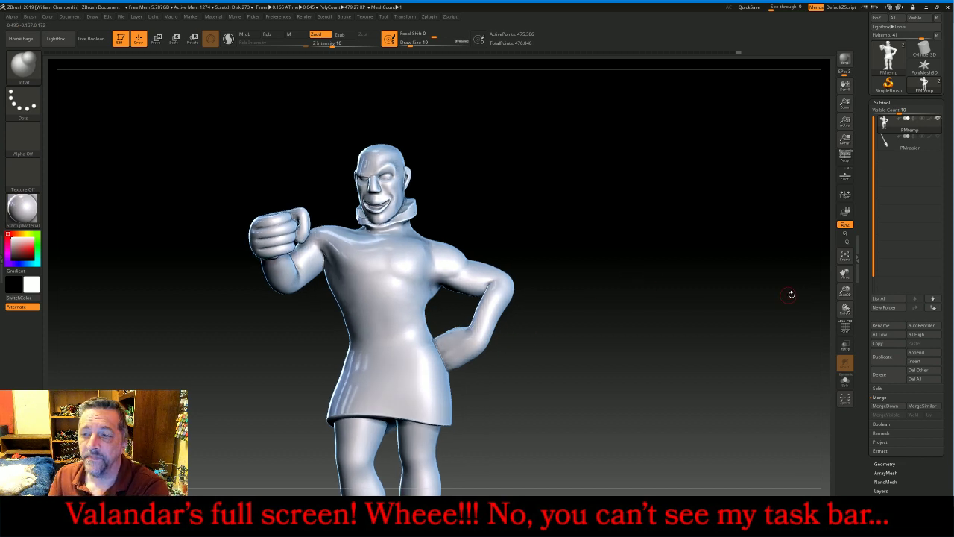
{"action": "left_click_drag", "start_coordinate": [844, 291], "coordinate": [786, 275]}
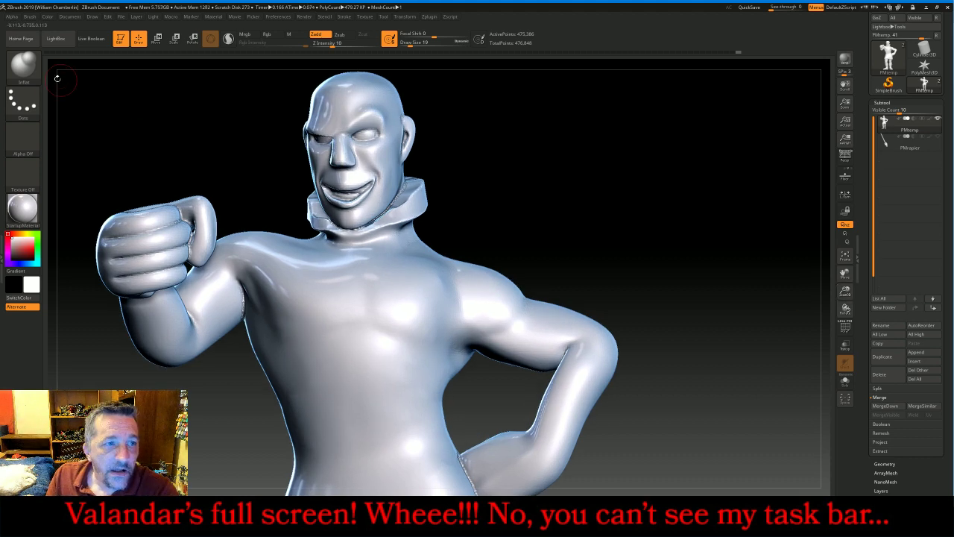
{"action": "left_click", "coordinate": [23, 66]}
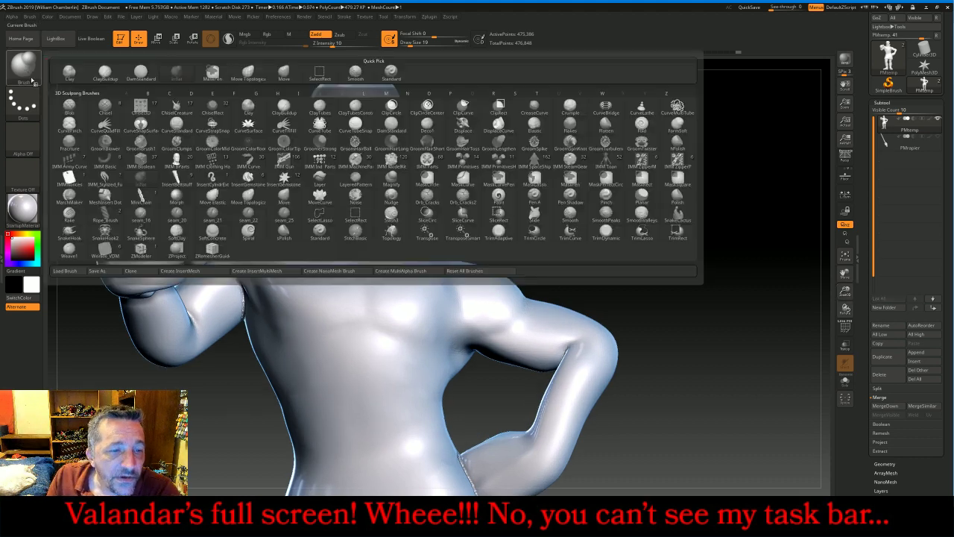
{"action": "left_click", "coordinate": [100, 217]}
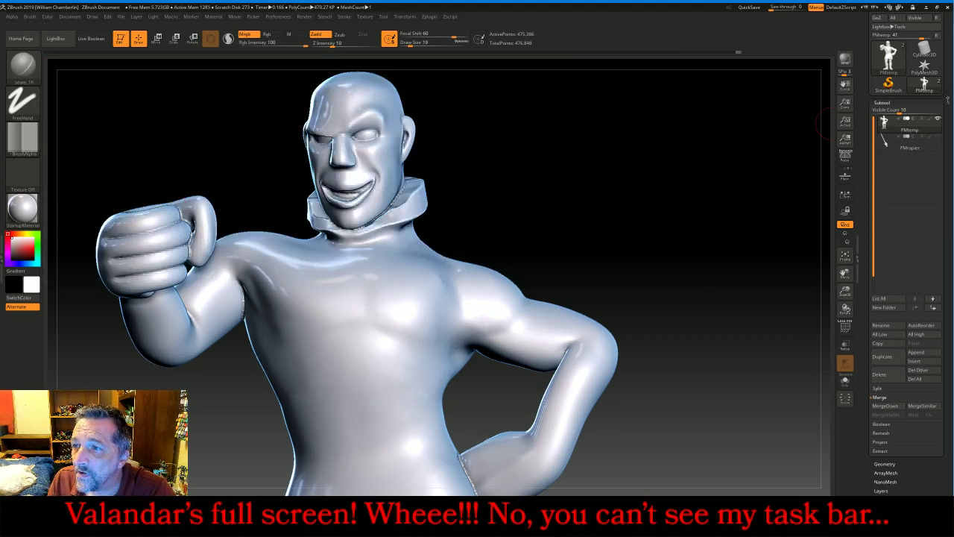
{"action": "left_click_drag", "start_coordinate": [948, 100], "coordinate": [948, 329]}
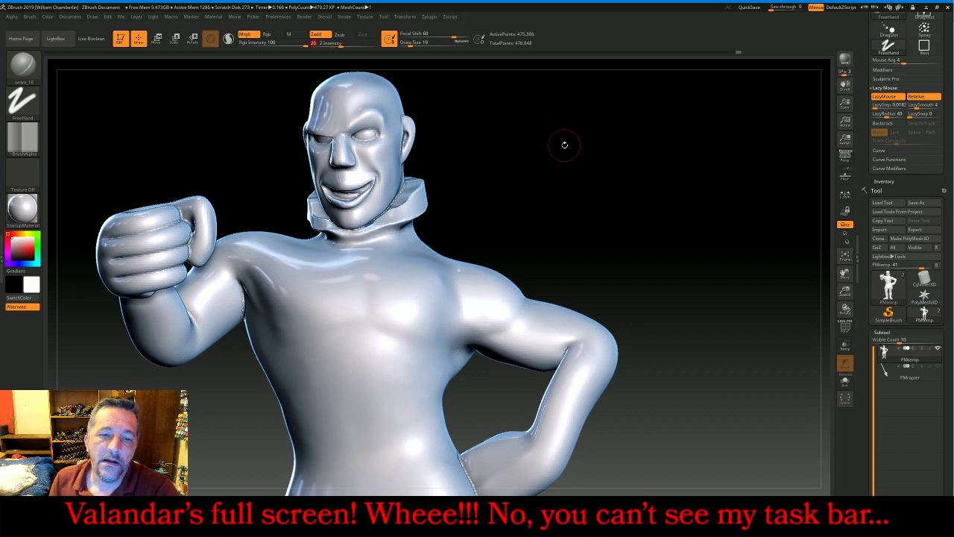
Carve a curved yoke seam across the upper chest from shoulder to shoulder and around the upper back with draw size 27
{"action": "left_click_drag", "start_coordinate": [649, 186], "coordinate": [585, 230]}
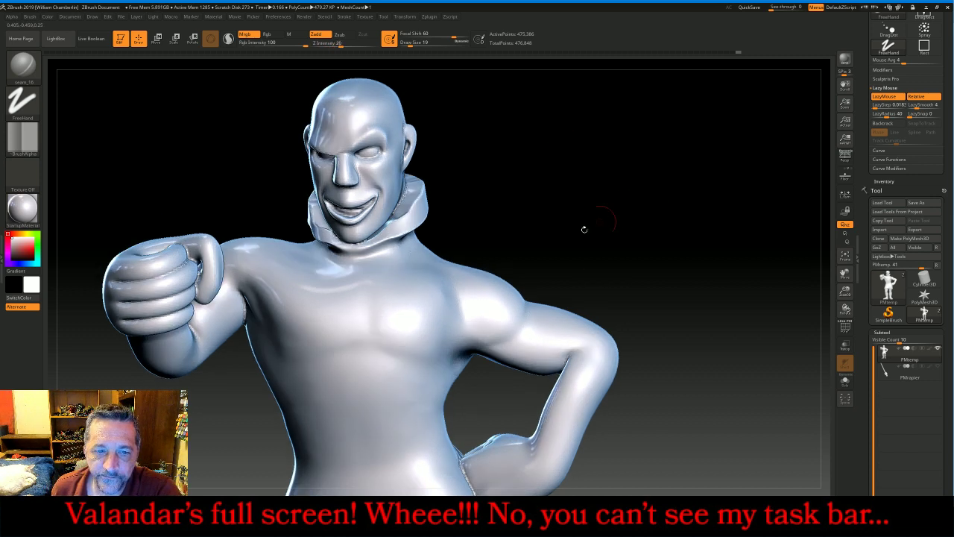
{"action": "left_click_drag", "start_coordinate": [260, 243], "coordinate": [300, 242]}
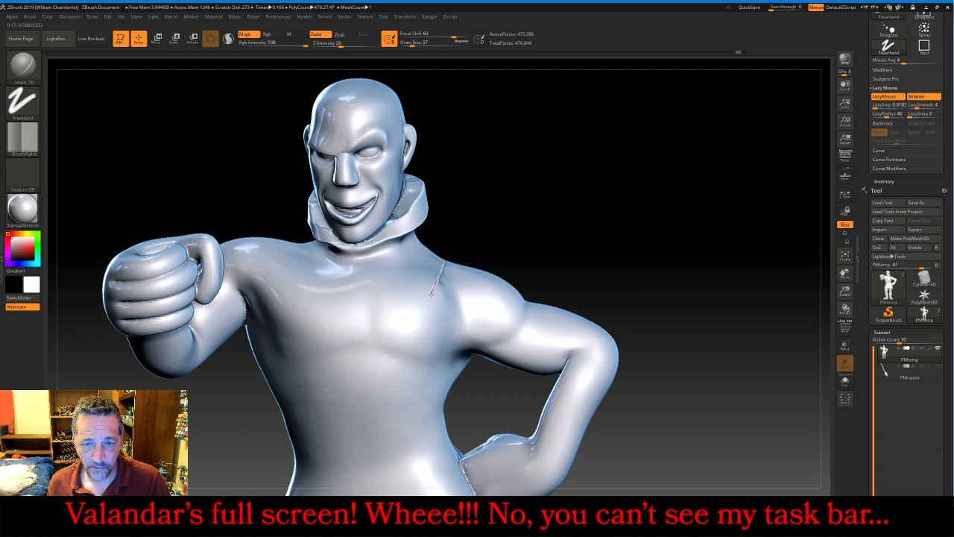
{"action": "mouse_move", "coordinate": [431, 293]}
{"action": "left_mouse_down"}
{"action": "mouse_move", "coordinate": [395, 342]}
{"action": "mouse_move", "coordinate": [343, 350]}
{"action": "mouse_move", "coordinate": [310, 319]}
{"action": "mouse_move", "coordinate": [292, 227]}
{"action": "left_mouse_up"}
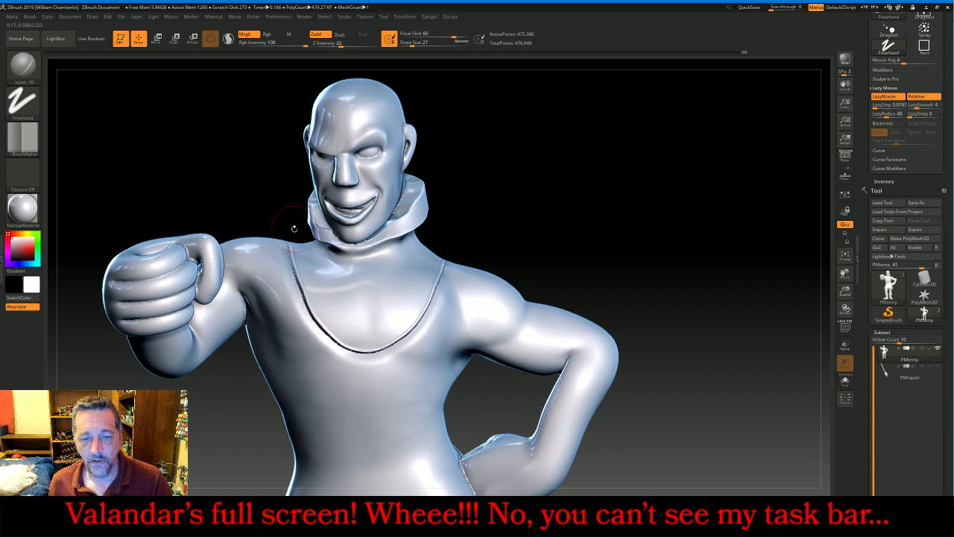
{"action": "mouse_move", "coordinate": [684, 226]}
{"action": "left_mouse_down"}
{"action": "mouse_move", "coordinate": [673, 209]}
{"action": "mouse_move", "coordinate": [662, 213]}
{"action": "mouse_move", "coordinate": [684, 223]}
{"action": "mouse_move", "coordinate": [695, 246]}
{"action": "mouse_move", "coordinate": [705, 239]}
{"action": "mouse_move", "coordinate": [699, 255]}
{"action": "mouse_move", "coordinate": [724, 224]}
{"action": "left_mouse_up"}
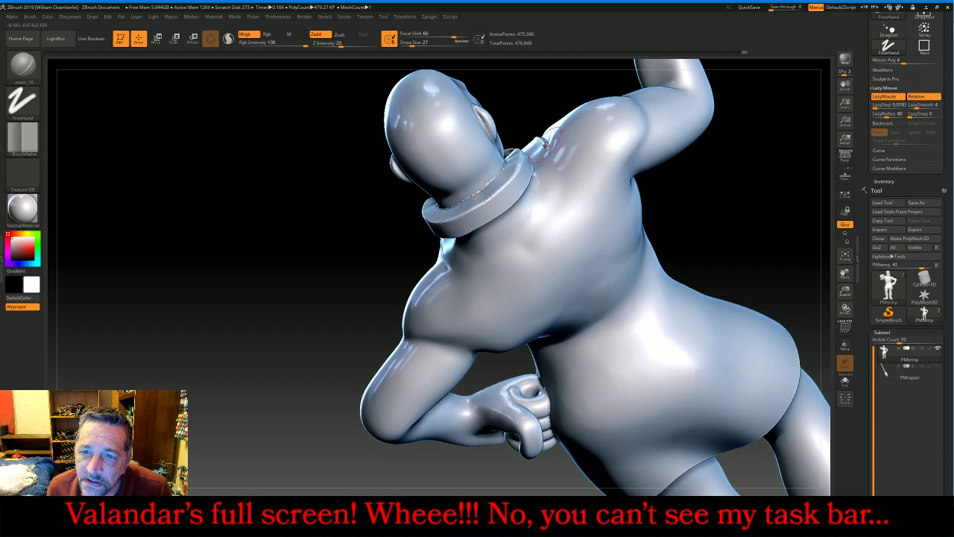
{"action": "mouse_move", "coordinate": [547, 141]}
{"action": "left_mouse_down"}
{"action": "mouse_move", "coordinate": [565, 218]}
{"action": "mouse_move", "coordinate": [556, 243]}
{"action": "mouse_move", "coordinate": [507, 275]}
{"action": "mouse_move", "coordinate": [468, 281]}
{"action": "mouse_move", "coordinate": [440, 264]}
{"action": "left_mouse_up"}
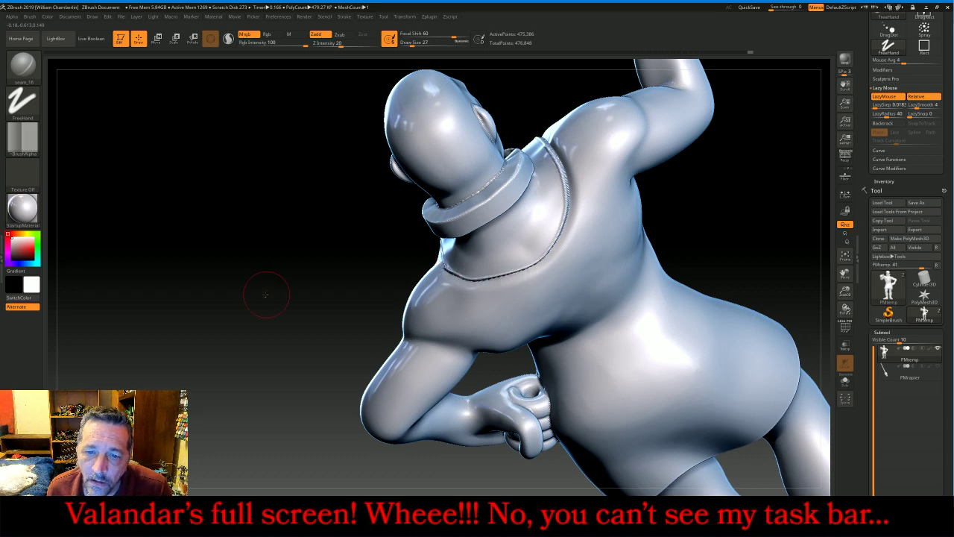
Carve a vertical center seam on the chest from the lowest point of the yoke seam up to the collar
{"action": "mouse_move", "coordinate": [262, 283]}
{"action": "left_mouse_down"}
{"action": "mouse_move", "coordinate": [479, 277]}
{"action": "mouse_move", "coordinate": [654, 313]}
{"action": "mouse_move", "coordinate": [740, 312]}
{"action": "mouse_move", "coordinate": [742, 205]}
{"action": "mouse_move", "coordinate": [775, 159]}
{"action": "left_mouse_up"}
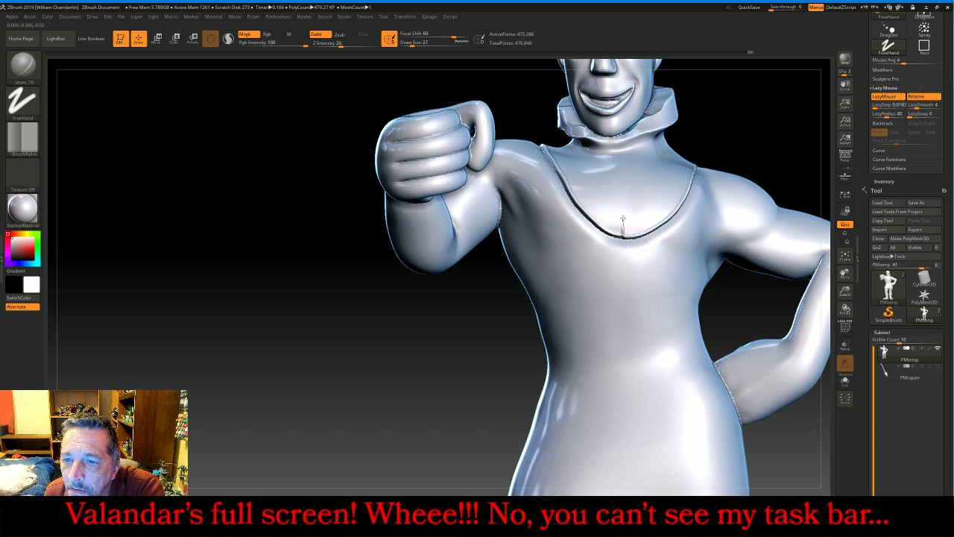
{"action": "left_click_drag", "start_coordinate": [622, 219], "coordinate": [616, 153]}
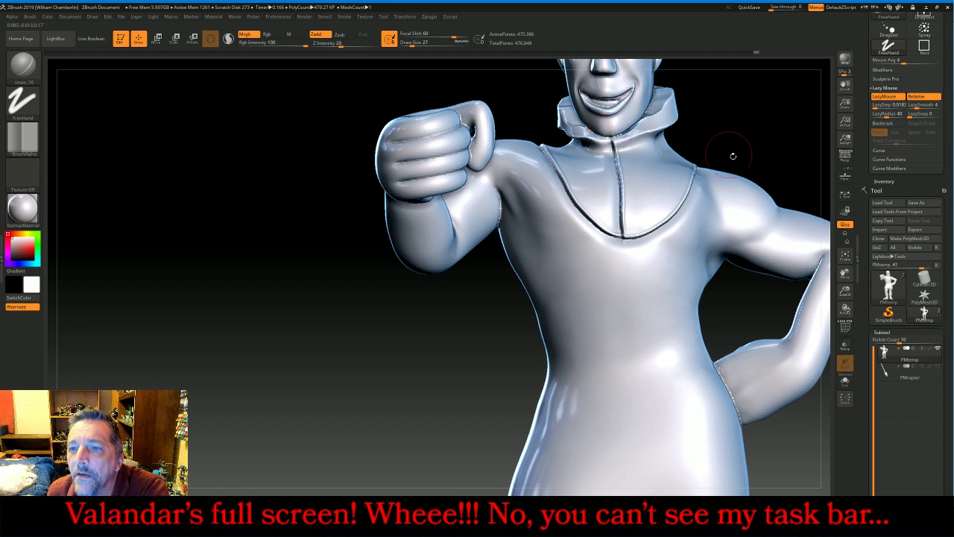
{"action": "left_click_drag", "start_coordinate": [790, 119], "coordinate": [795, 125]}
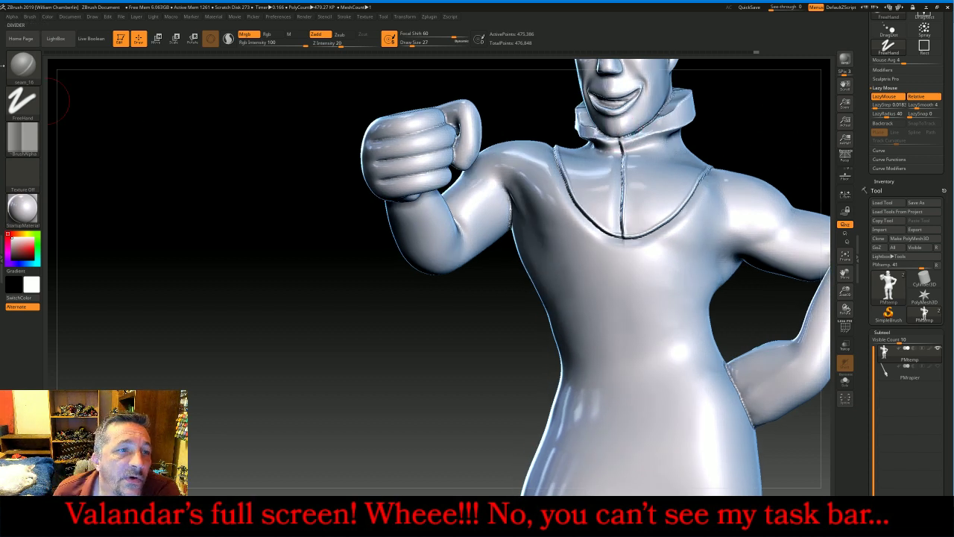
Set up the Layer brush with the DragDot stroke, Alpha 48, Z Intensity 100 and draw size 17
{"action": "left_click", "coordinate": [22, 67]}
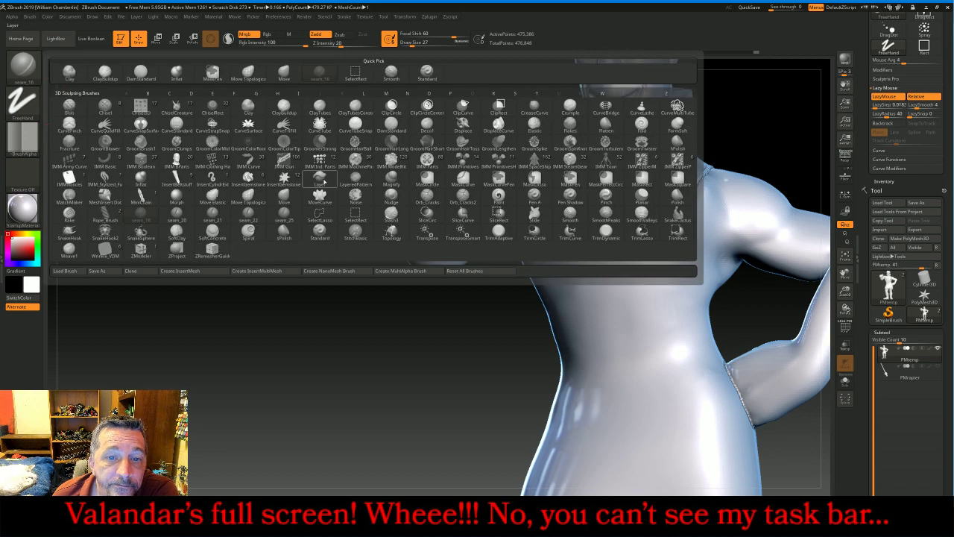
{"action": "left_click", "coordinate": [319, 180]}
{"action": "left_click", "coordinate": [22, 101]}
{"action": "left_click", "coordinate": [256, 114]}
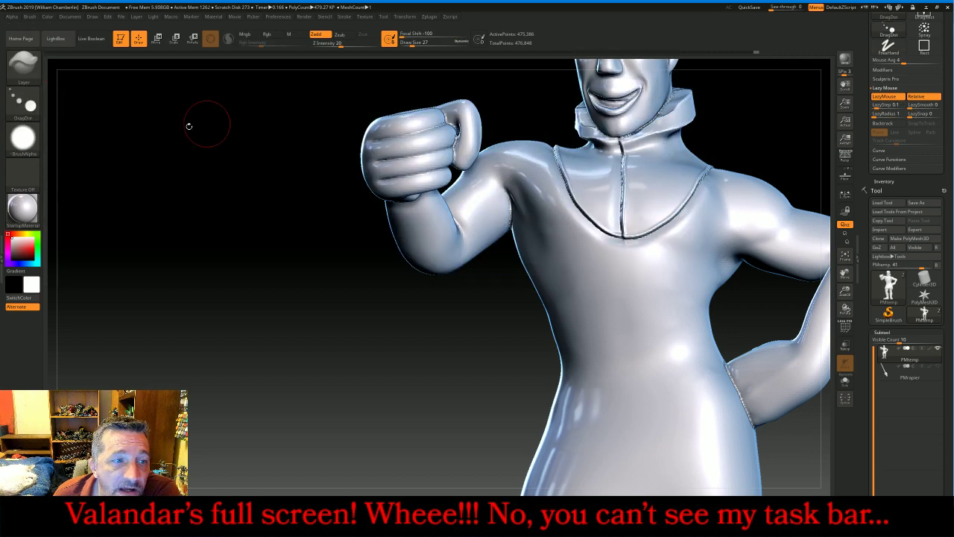
{"action": "left_click", "coordinate": [22, 138]}
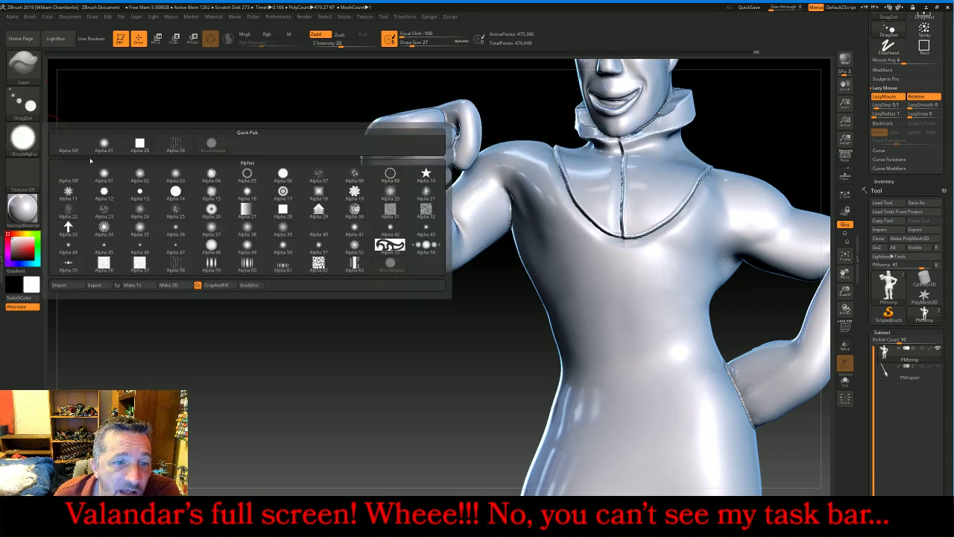
{"action": "left_click", "coordinate": [211, 246]}
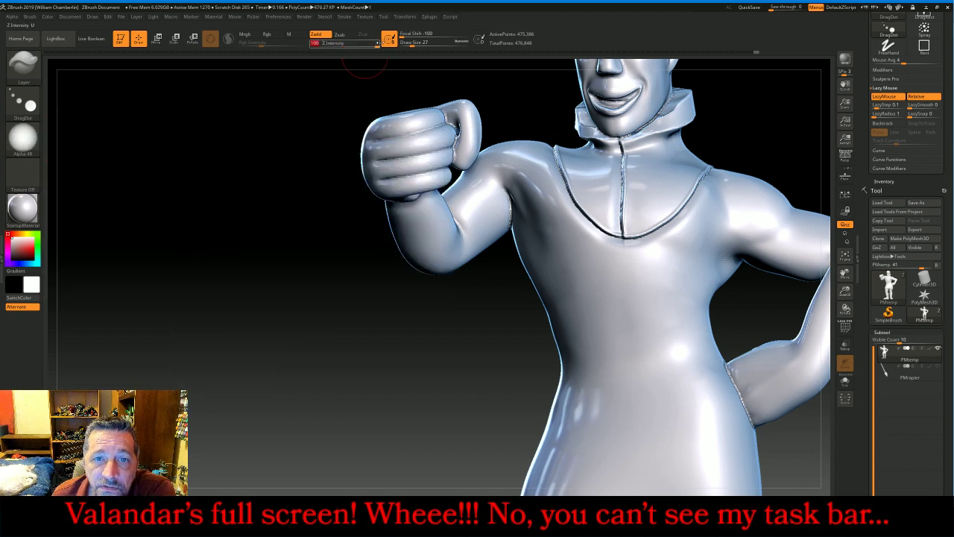
{"action": "left_click_drag", "start_coordinate": [414, 44], "coordinate": [409, 44]}
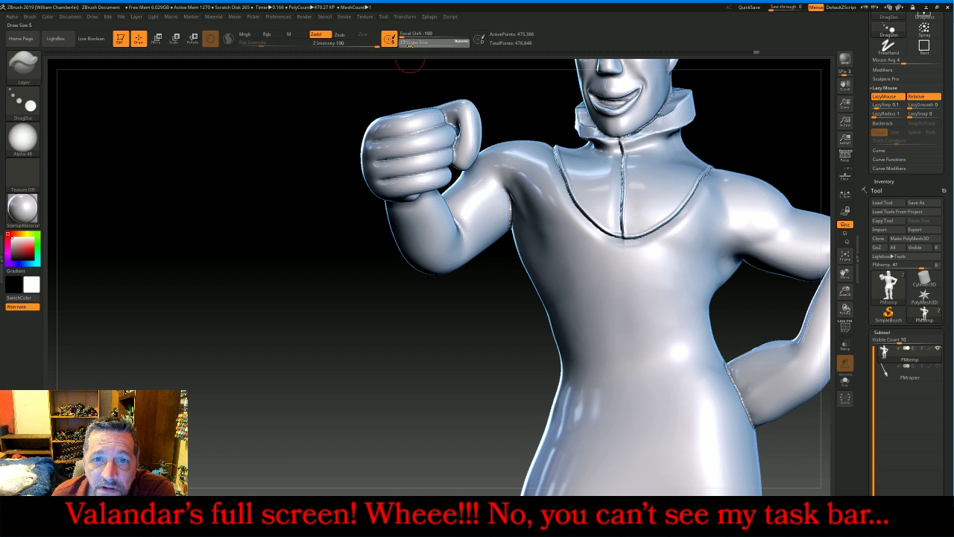
Stamp a column of four round buttons beside the chest's vertical seam, from the collar down to the yoke seam
{"action": "left_click_drag", "start_coordinate": [844, 273], "coordinate": [779, 303]}
{"action": "left_click_drag", "start_coordinate": [716, 215], "coordinate": [668, 216]}
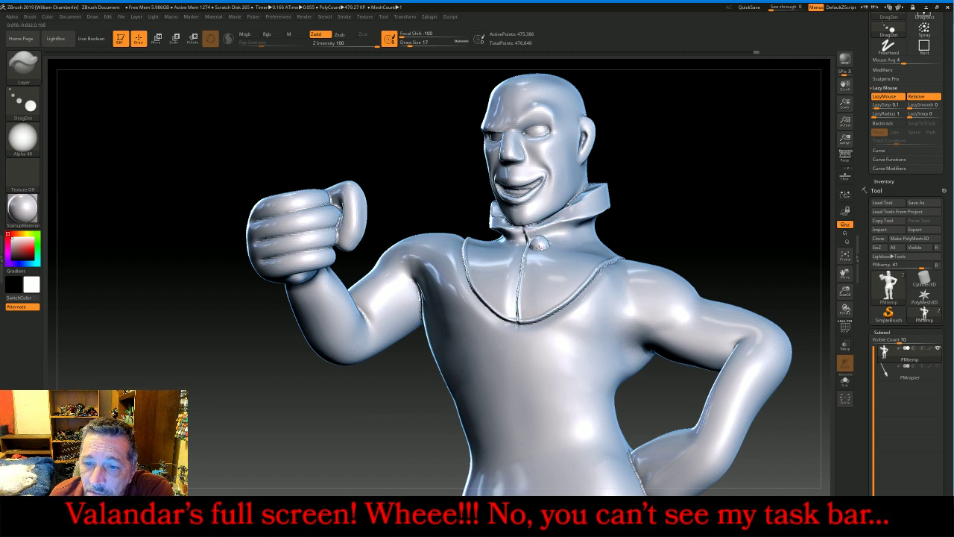
{"action": "left_click", "coordinate": [536, 260]}
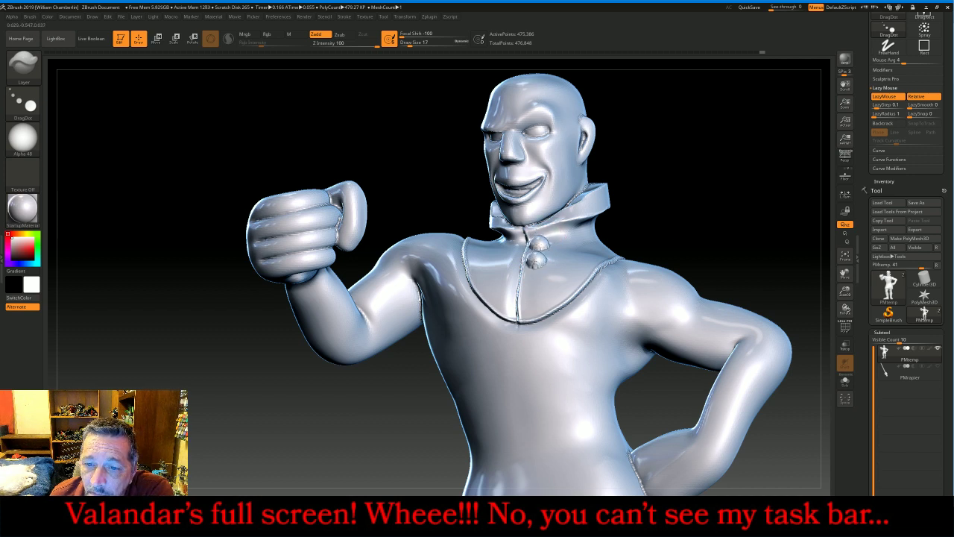
{"action": "mouse_move", "coordinate": [525, 287]}
{"action": "left_mouse_down"}
{"action": "mouse_move", "coordinate": [529, 277]}
{"action": "mouse_move", "coordinate": [530, 303]}
{"action": "left_mouse_up"}
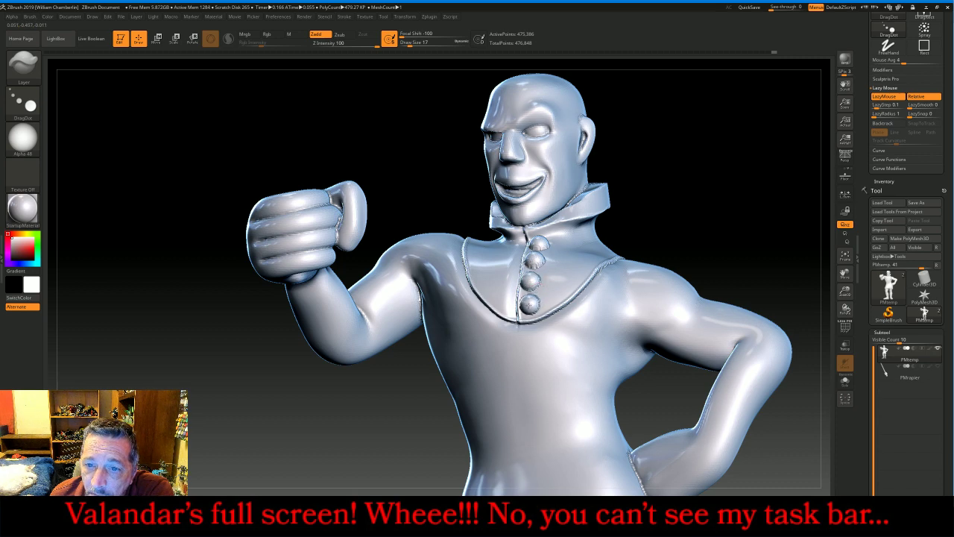
Check the buttons on the torso, consult the Tudor succession painting in IrfanView for costume details, and return to ZBrush
{"action": "mouse_move", "coordinate": [674, 196]}
{"action": "left_mouse_down"}
{"action": "mouse_move", "coordinate": [694, 199]}
{"action": "mouse_move", "coordinate": [667, 198]}
{"action": "mouse_move", "coordinate": [684, 198]}
{"action": "left_mouse_up"}
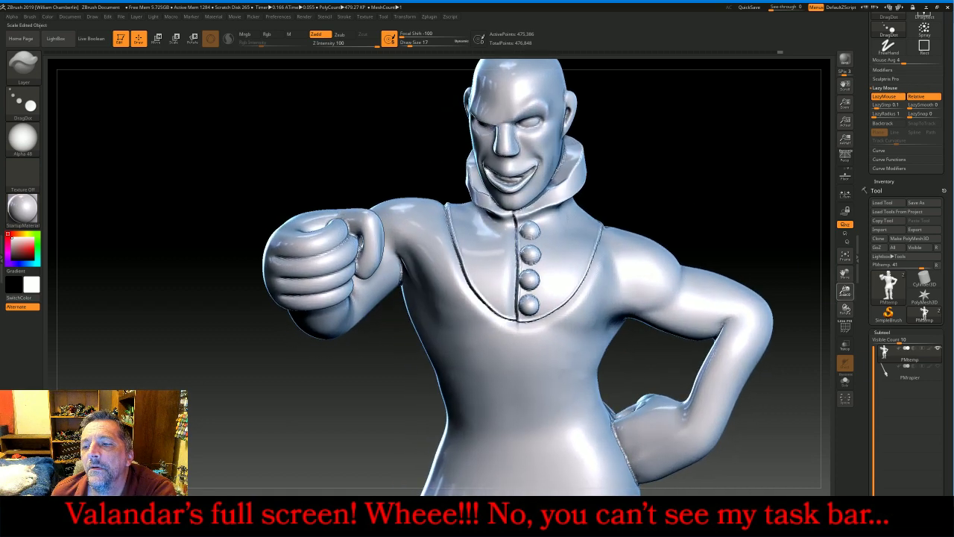
{"action": "left_click_drag", "start_coordinate": [843, 290], "coordinate": [818, 247]}
{"action": "left_click", "coordinate": [512, 514]}
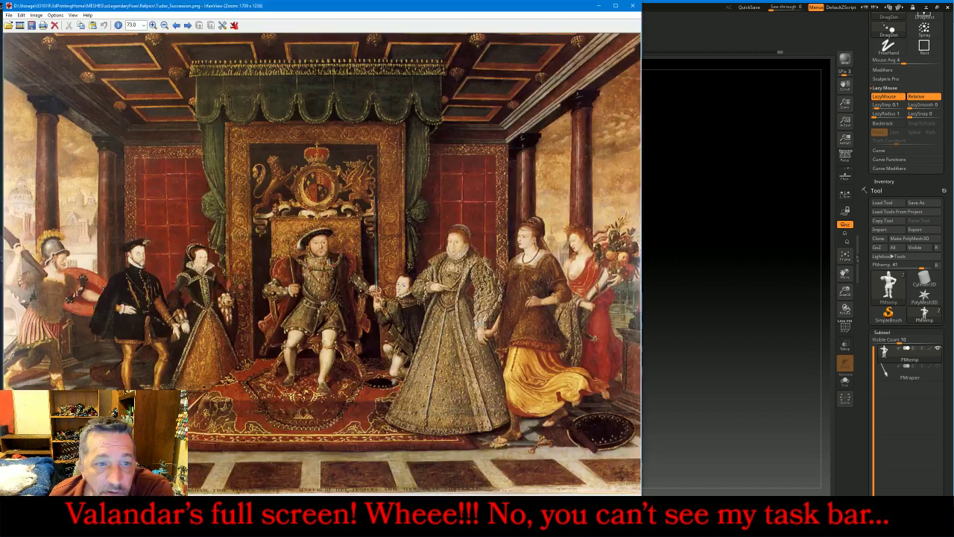
{"action": "key", "text": "alt+Tab"}
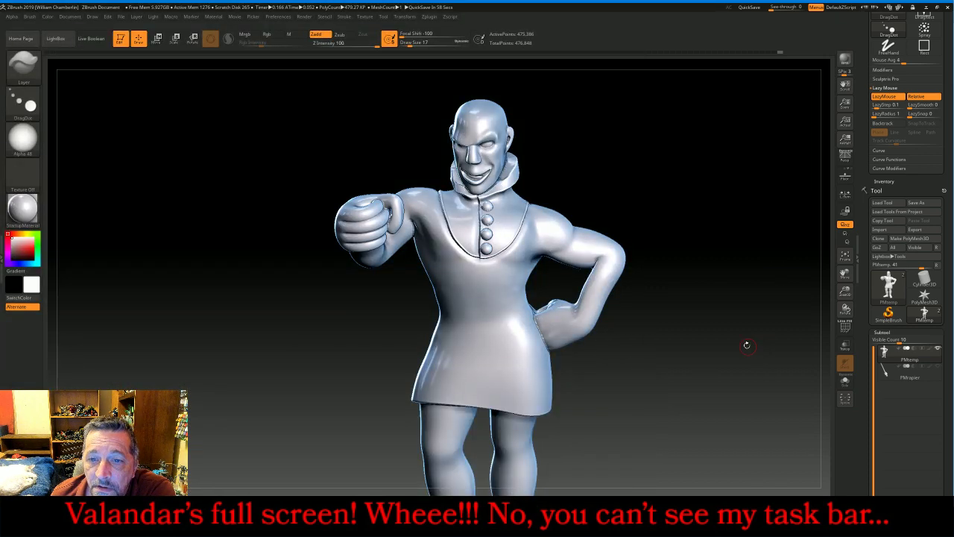
Hide the polygroups of the hand and forearm resting on the hip to expose the waist
{"action": "left_click", "coordinate": [565, 328], "text": "ctrl+shift"}
{"action": "left_click", "coordinate": [564, 332], "text": "ctrl+shift"}
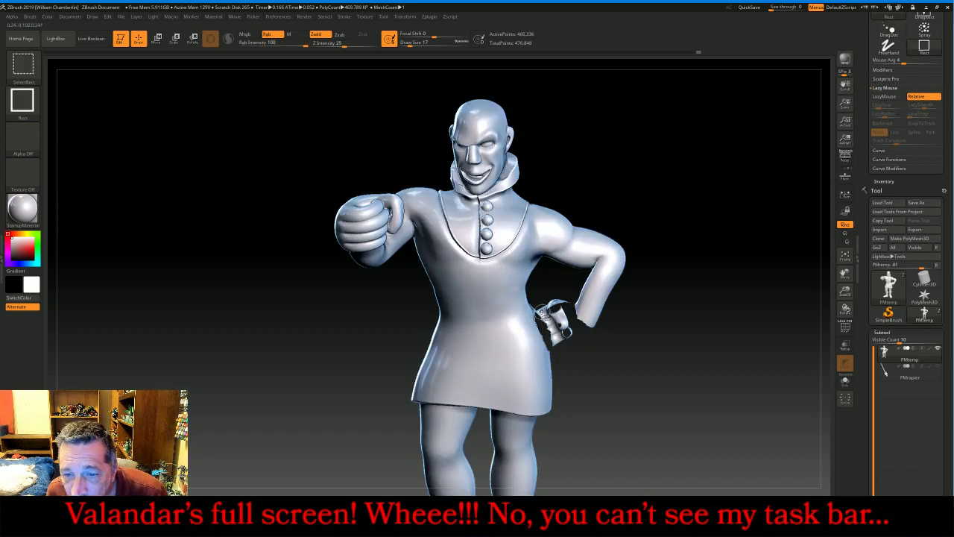
{"action": "left_click", "coordinate": [544, 316], "text": "ctrl+shift"}
{"action": "left_click", "coordinate": [559, 322], "text": "ctrl+shift"}
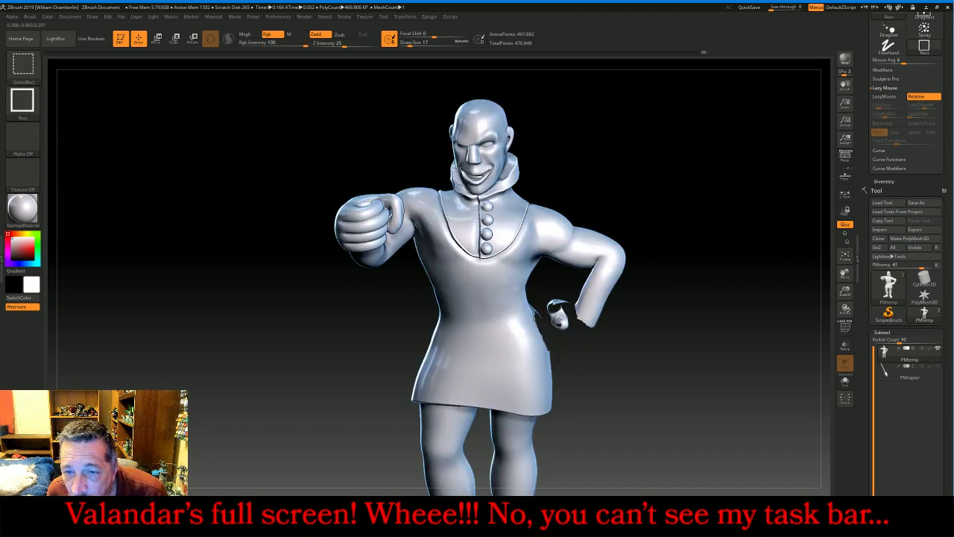
{"action": "left_click", "coordinate": [556, 308], "text": "ctrl+shift"}
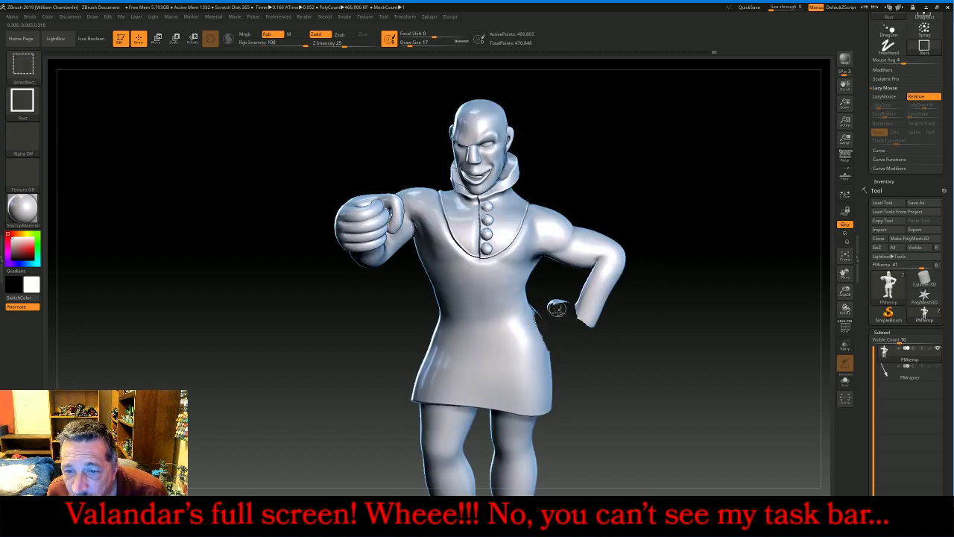
{"action": "left_click", "coordinate": [605, 315], "text": "ctrl+shift"}
{"action": "left_click_drag", "start_coordinate": [688, 332], "coordinate": [706, 309]}
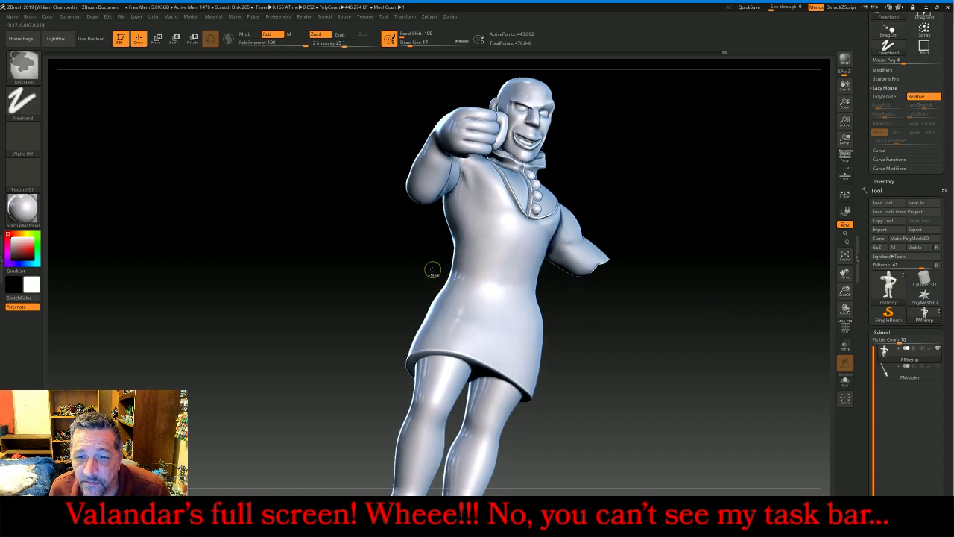
{"action": "left_click_drag", "start_coordinate": [432, 270], "coordinate": [551, 286]}
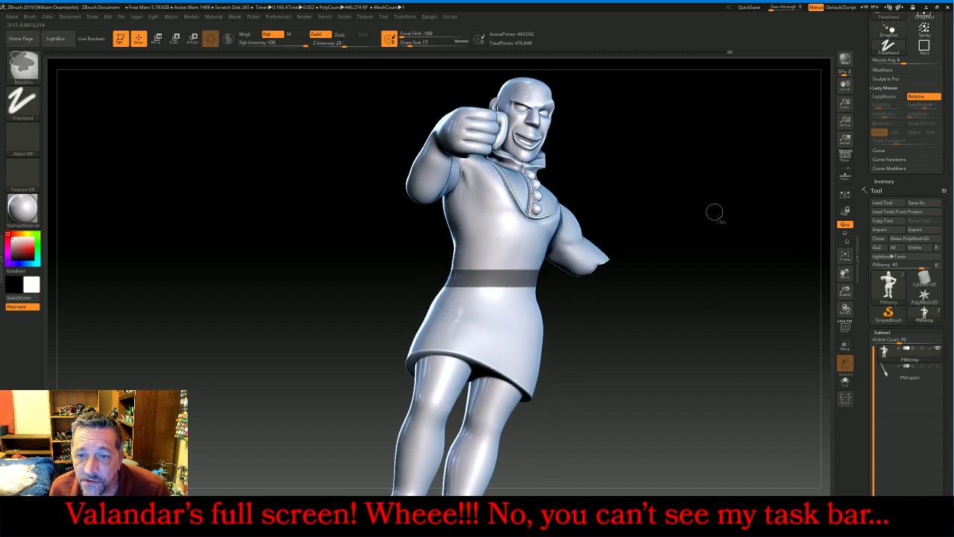
{"action": "mouse_move", "coordinate": [714, 211]}
{"action": "left_mouse_down", "text": "ctrl"}
{"action": "mouse_move", "coordinate": [723, 220]}
{"action": "mouse_move", "coordinate": [726, 192]}
{"action": "mouse_move", "coordinate": [728, 204]}
{"action": "mouse_move", "coordinate": [707, 197]}
{"action": "left_mouse_up", "text": "ctrl"}
Mask a narrow belt band around the tunic's waist from the front and unhide the hidden arm parts
{"action": "key", "text": "ctrl"}
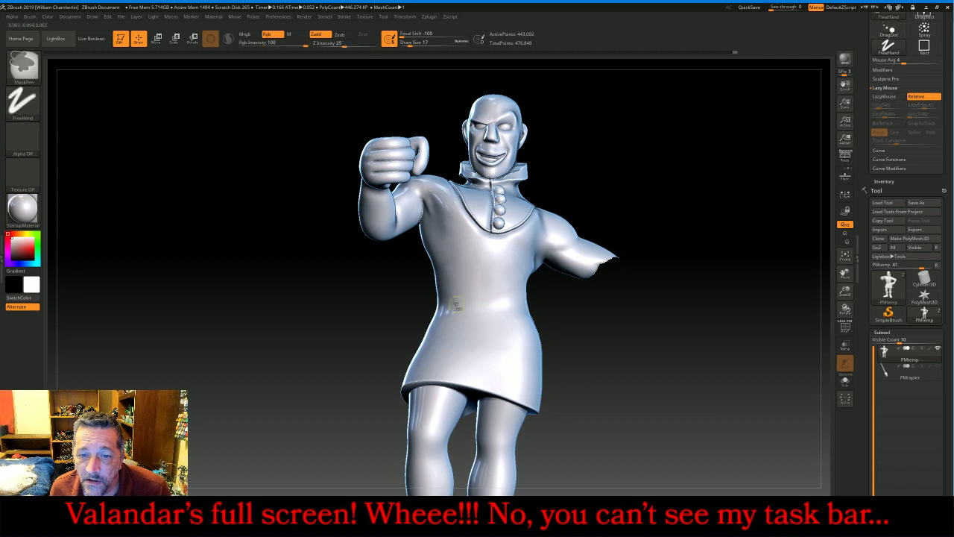
{"action": "left_click_drag", "start_coordinate": [419, 312], "coordinate": [543, 298], "text": "ctrl"}
{"action": "left_click_drag", "start_coordinate": [703, 208], "coordinate": [738, 187]}
{"action": "key", "text": "ctrl"}
{"action": "left_click", "coordinate": [710, 190], "text": "ctrl+shift"}
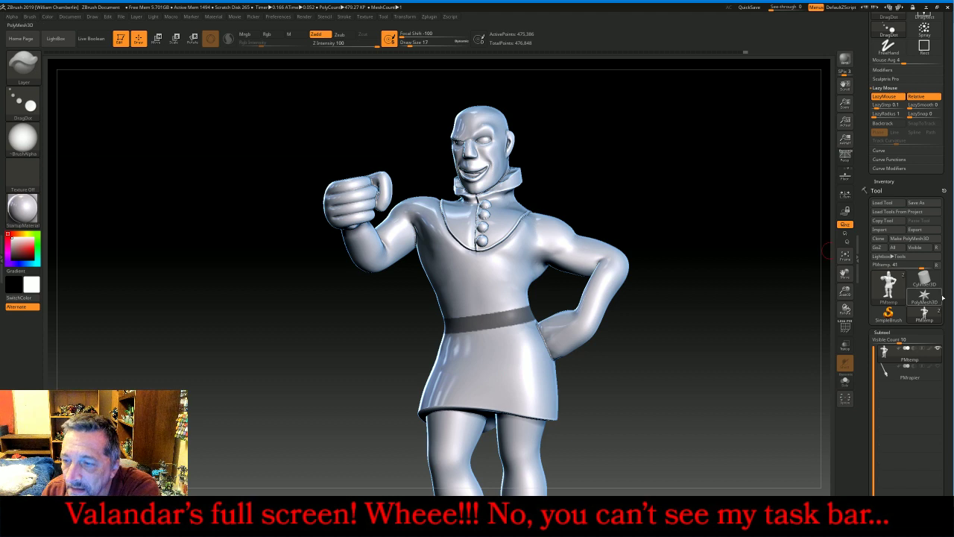
Extract the masked waist band as a belt with a thickness of 0.02 and accept it as a new subtool
{"action": "left_click_drag", "start_coordinate": [945, 306], "coordinate": [944, 234]}
{"action": "scroll", "coordinate": [943, 233], "scroll_direction": "down", "scroll_amount": 1}
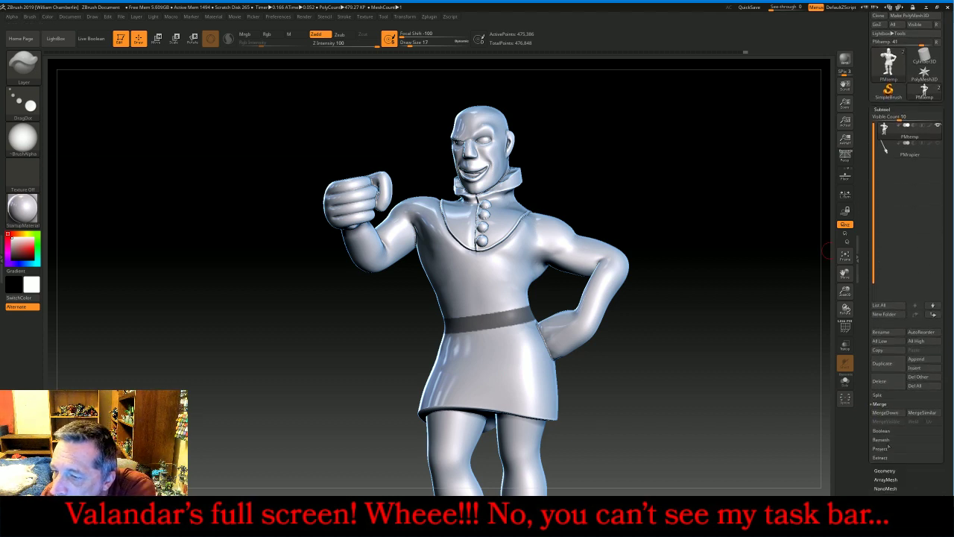
{"action": "left_click", "coordinate": [881, 458]}
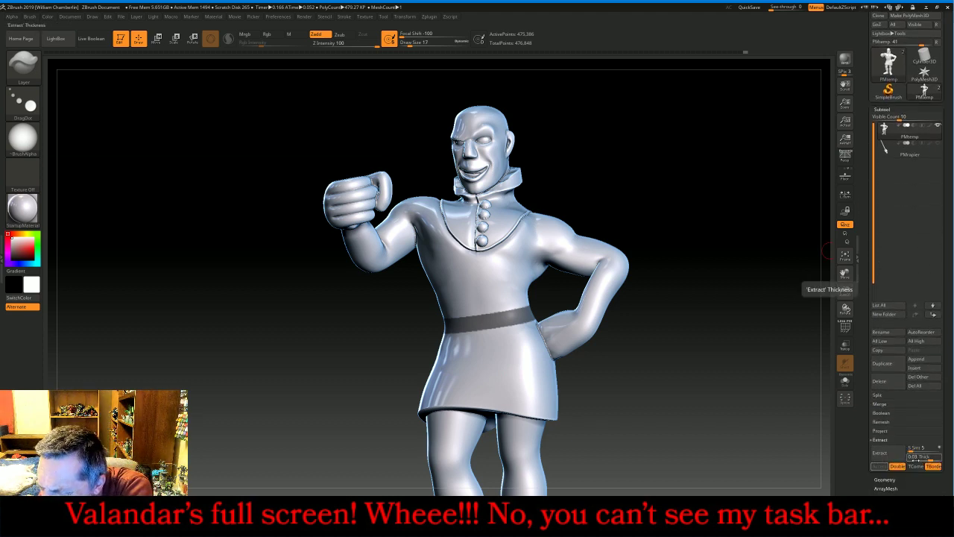
{"action": "left_click", "coordinate": [920, 456]}
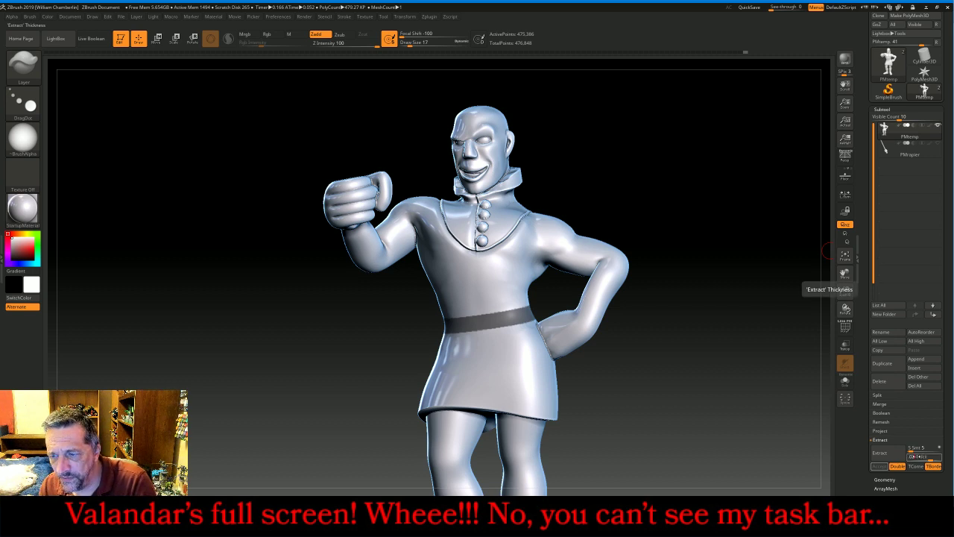
{"action": "left_click", "coordinate": [881, 452]}
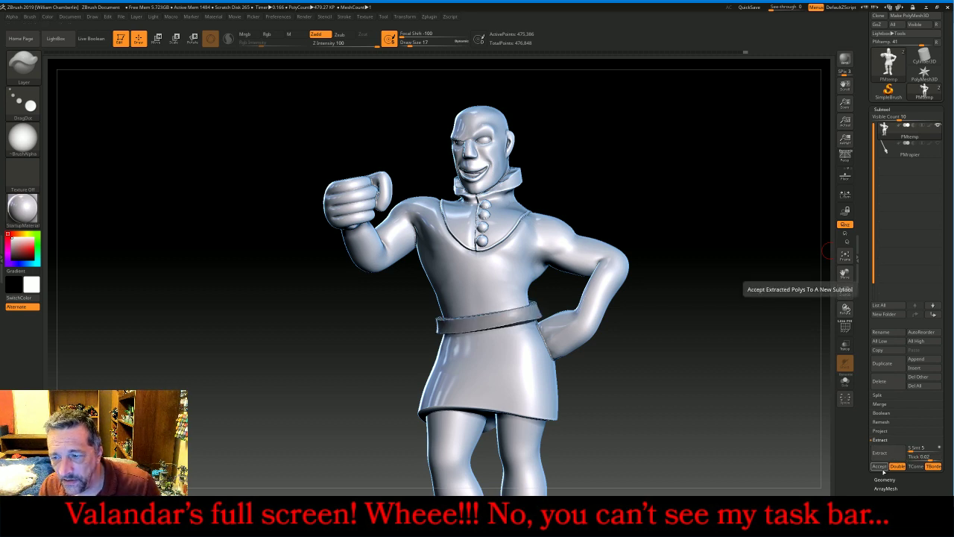
{"action": "left_click", "coordinate": [880, 466]}
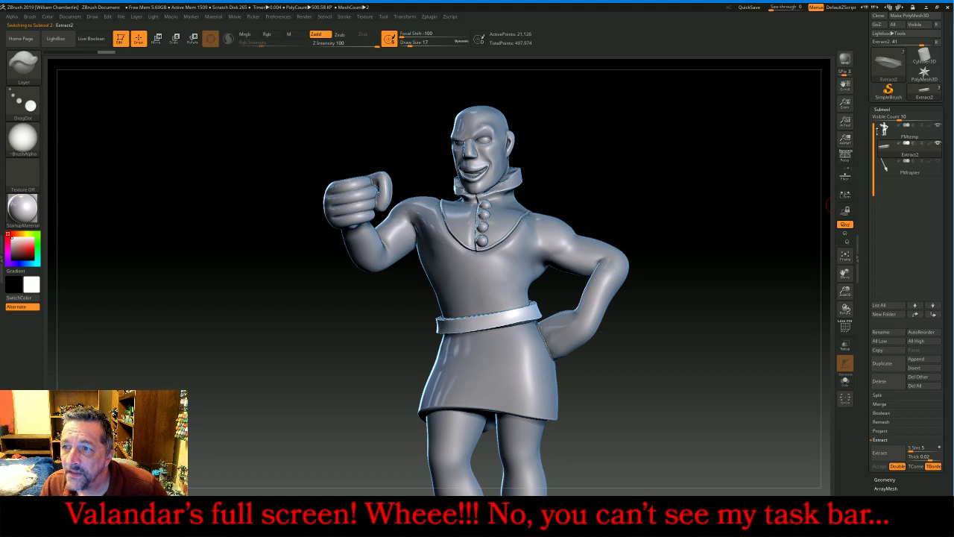
Clear the waist mask on the body subtool and make the extracted belt the active subtool again
{"action": "left_click", "coordinate": [910, 130]}
{"action": "left_click_drag", "start_coordinate": [708, 156], "coordinate": [753, 217], "text": "ctrl"}
{"action": "left_click", "coordinate": [909, 148]}
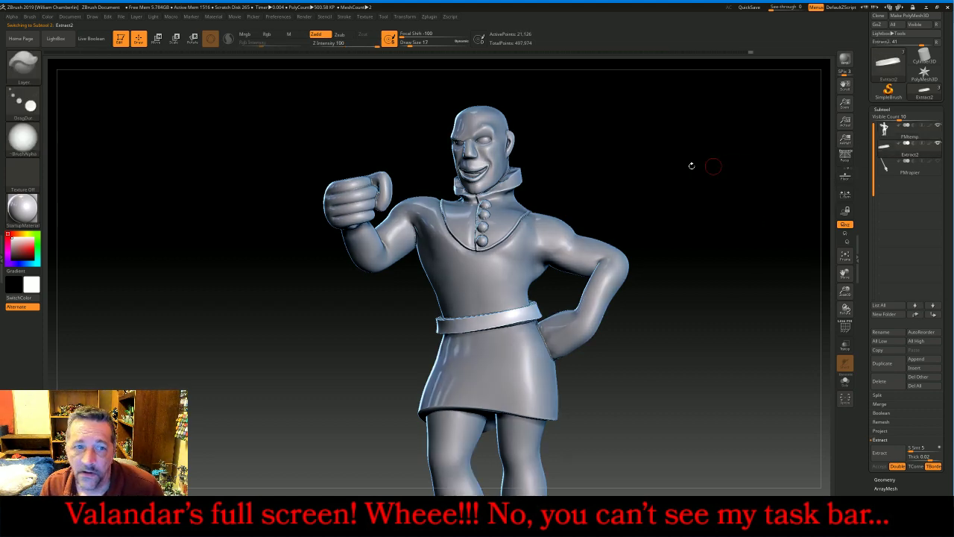
Insert a belt buckle on the front of the belt using the InsertGemstone brush's buckle mesh with Imbed set to 0
{"action": "left_click", "coordinate": [22, 64]}
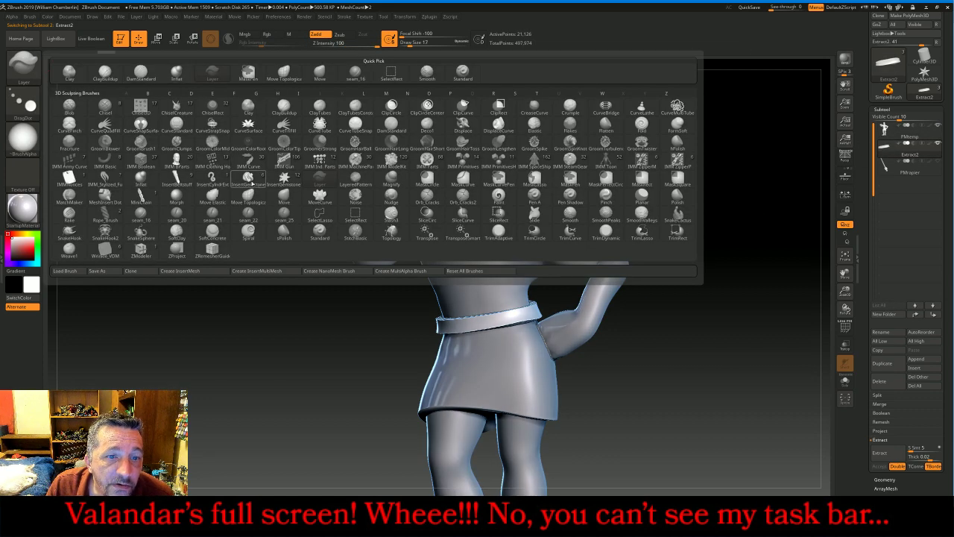
{"action": "left_click", "coordinate": [286, 181]}
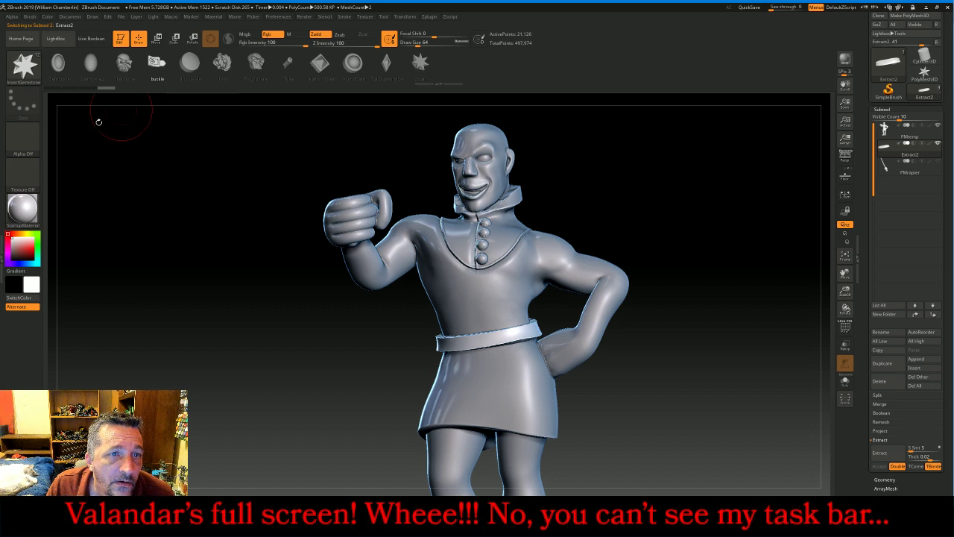
{"action": "left_click", "coordinate": [3, 239]}
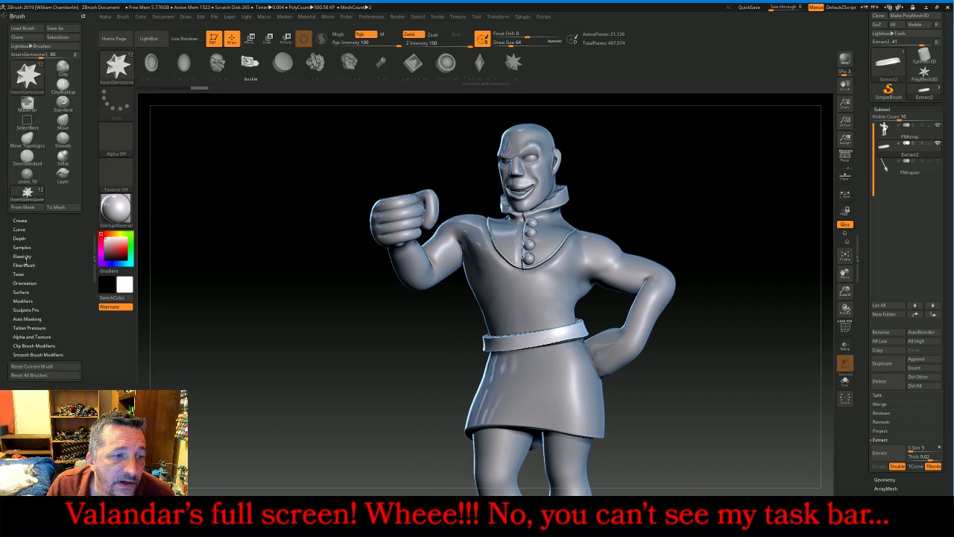
{"action": "left_click", "coordinate": [21, 239]}
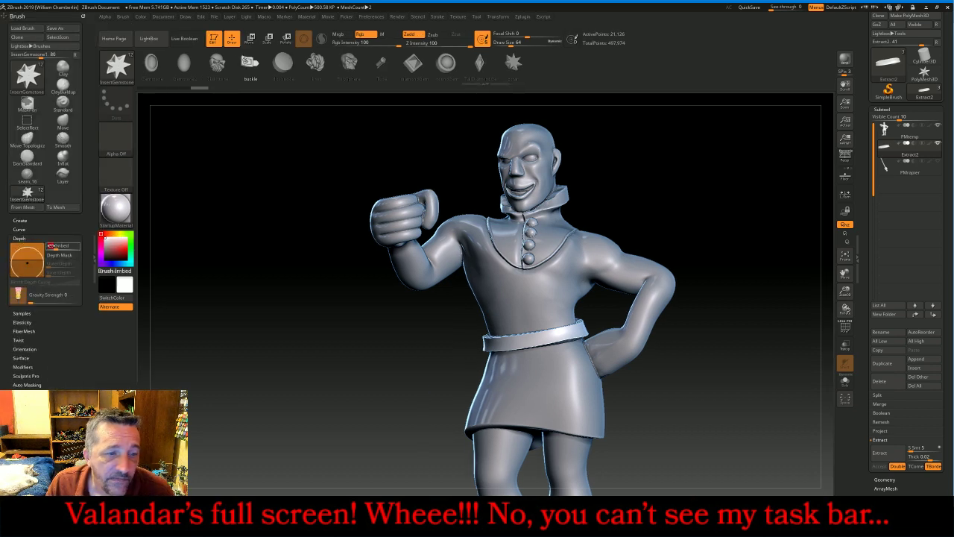
{"action": "type", "text": "0"}
{"action": "key", "text": "Return"}
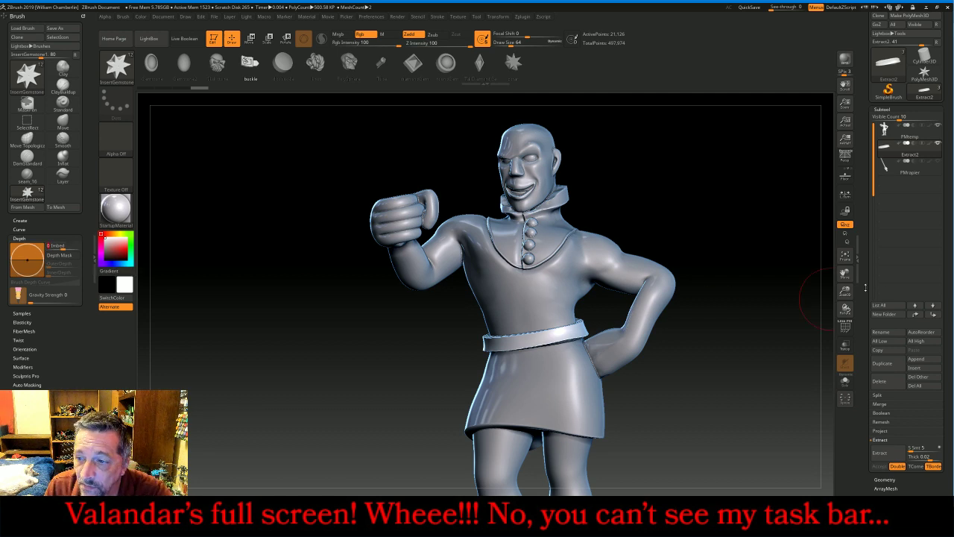
{"action": "right_click_drag", "start_coordinate": [511, 299], "coordinate": [512, 342], "text": "ctrl"}
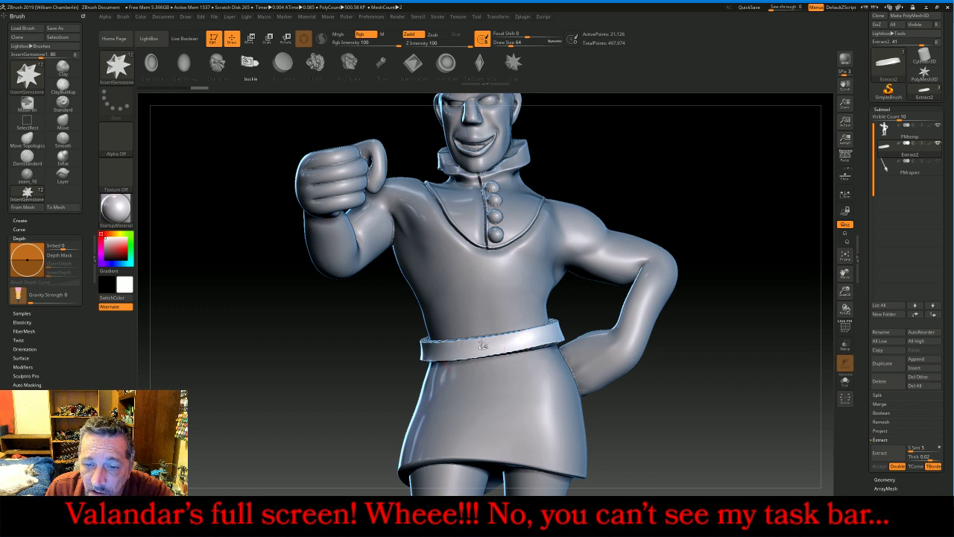
{"action": "left_click_drag", "start_coordinate": [478, 347], "coordinate": [488, 379]}
{"action": "mouse_move", "coordinate": [724, 367]}
{"action": "left_mouse_down"}
{"action": "mouse_move", "coordinate": [820, 368]}
{"action": "mouse_move", "coordinate": [744, 371]}
{"action": "left_mouse_up"}
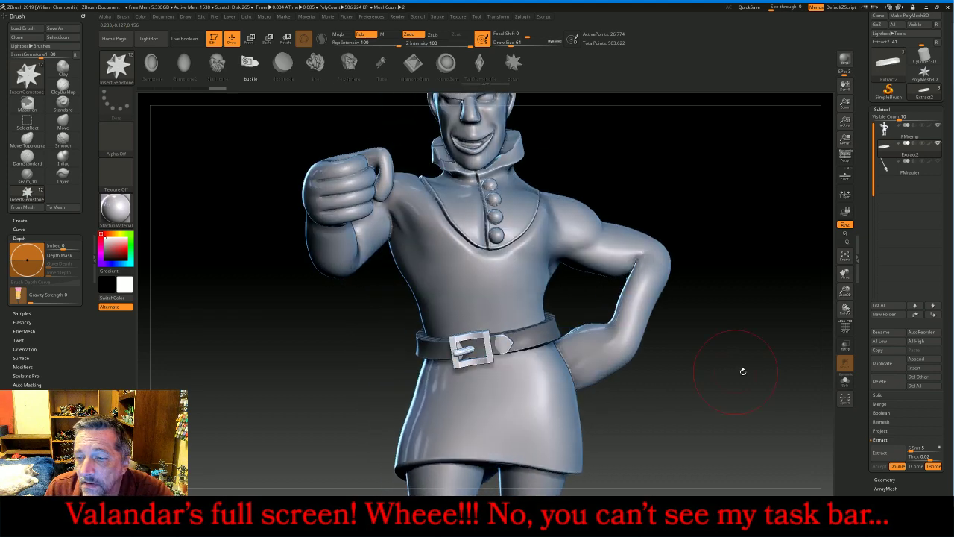
Split the buckle into its own subtool and ZRemesh the belt with a target polygons count of 0.1 and adaptive size of 100
{"action": "left_click", "coordinate": [899, 395]}
{"action": "left_click", "coordinate": [893, 431]}
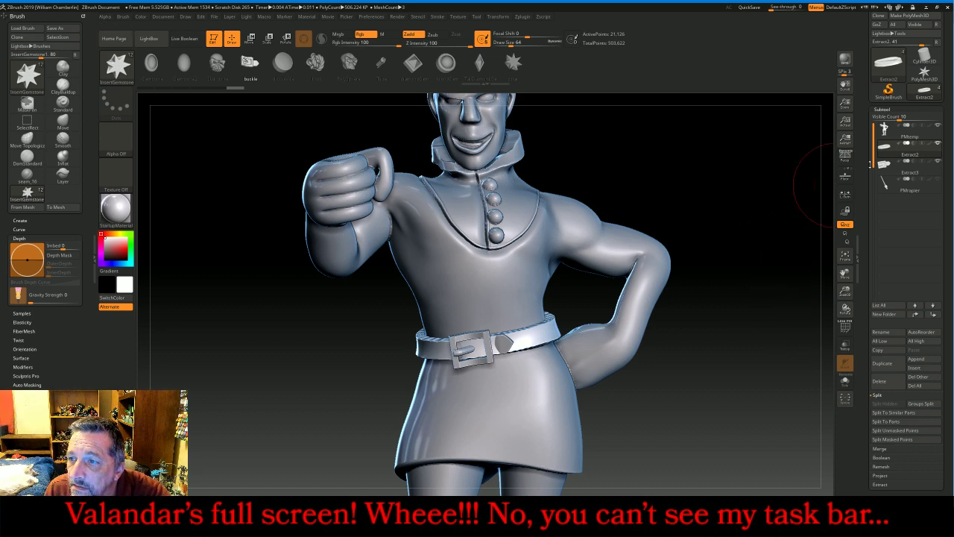
{"action": "mouse_move", "coordinate": [884, 149]}
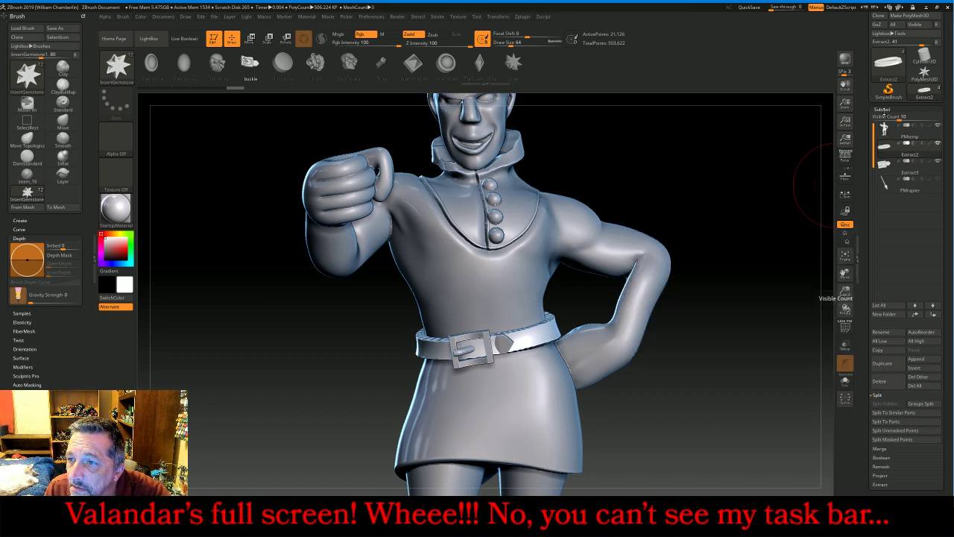
{"action": "left_click", "coordinate": [882, 110]}
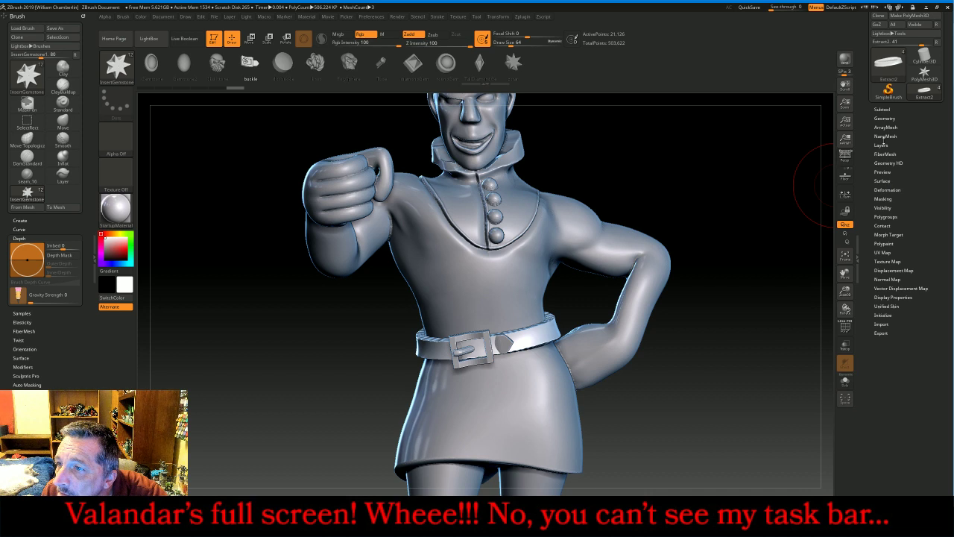
{"action": "left_click", "coordinate": [885, 118]}
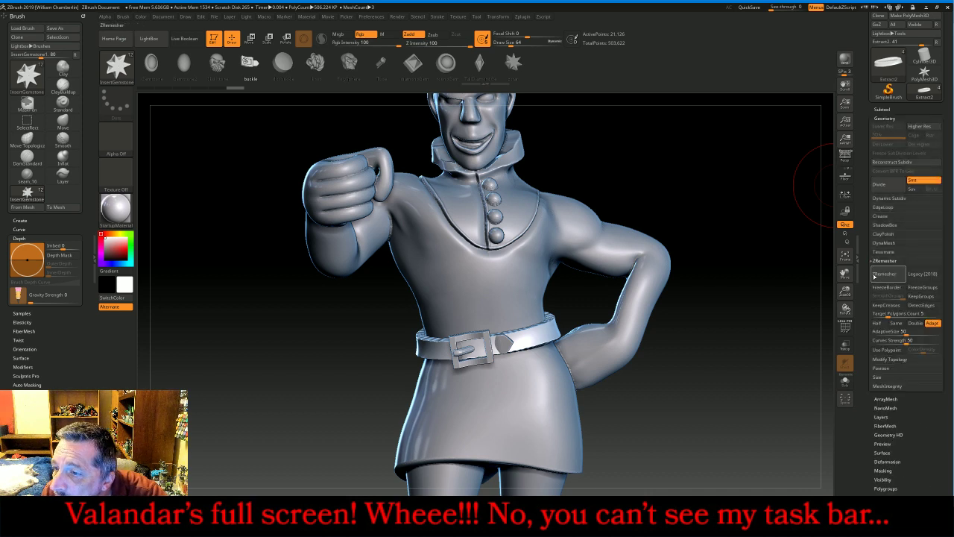
{"action": "left_click", "coordinate": [885, 314]}
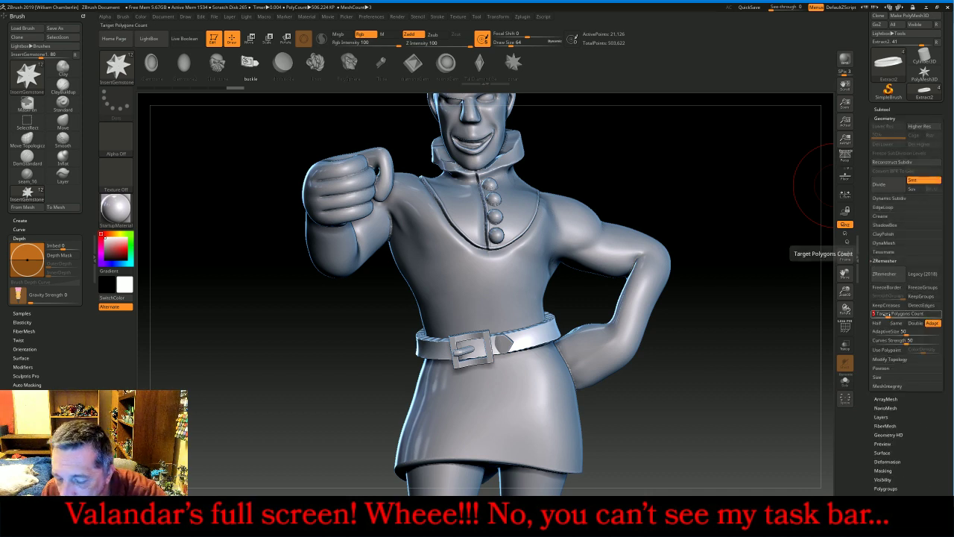
{"action": "type", "text": "0.1"}
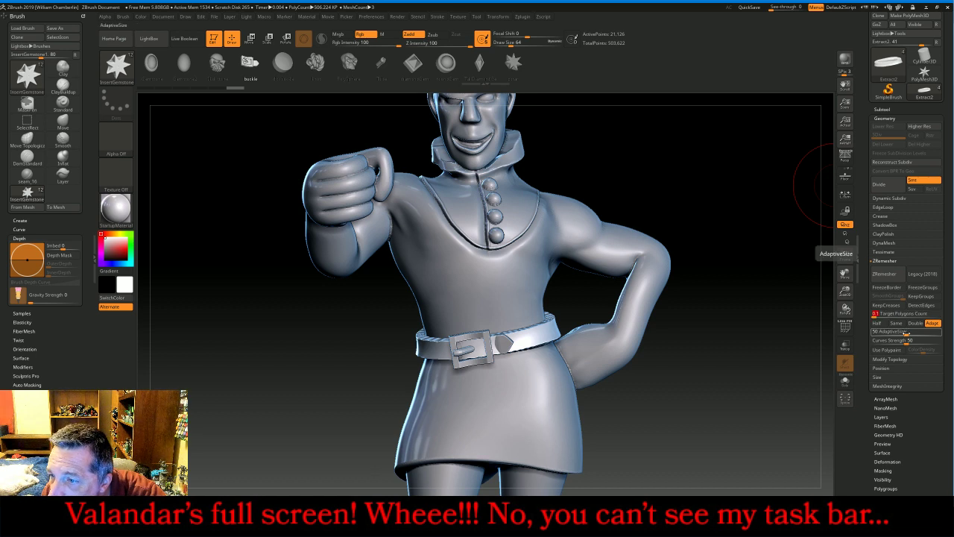
{"action": "left_click_drag", "start_coordinate": [906, 333], "coordinate": [948, 331]}
{"action": "left_click", "coordinate": [885, 274]}
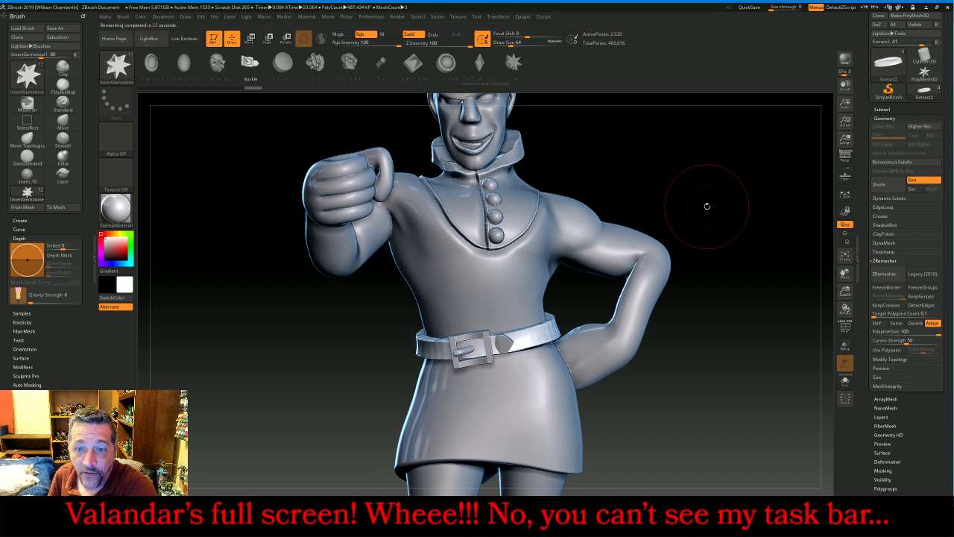
Divide the remeshed belt up to subdivision level 4
{"action": "left_click", "coordinate": [898, 184]}
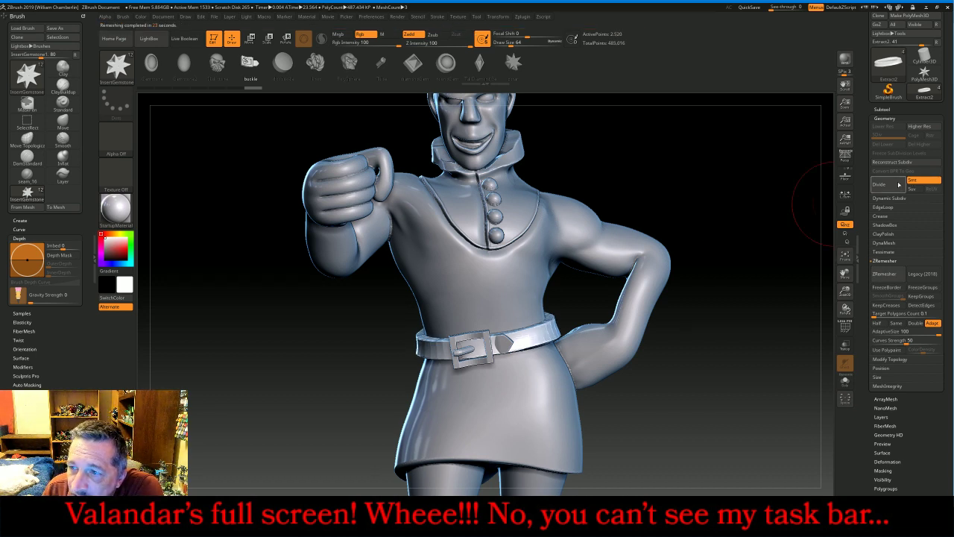
{"action": "left_click", "coordinate": [898, 184]}
{"action": "left_click", "coordinate": [898, 184]}
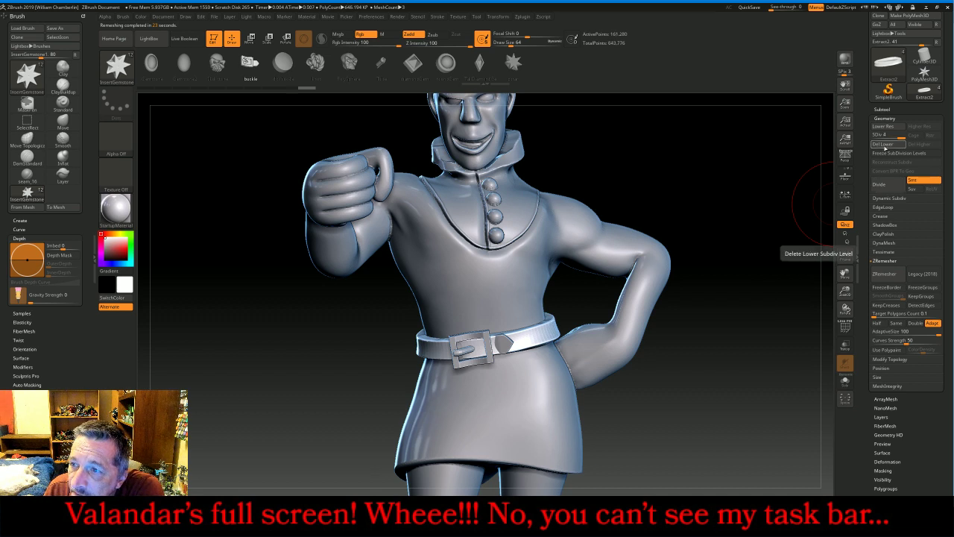
Select the buckle subtool and divide it up to subdivision level 3
{"action": "left_click", "coordinate": [883, 109]}
{"action": "key", "text": "Down"}
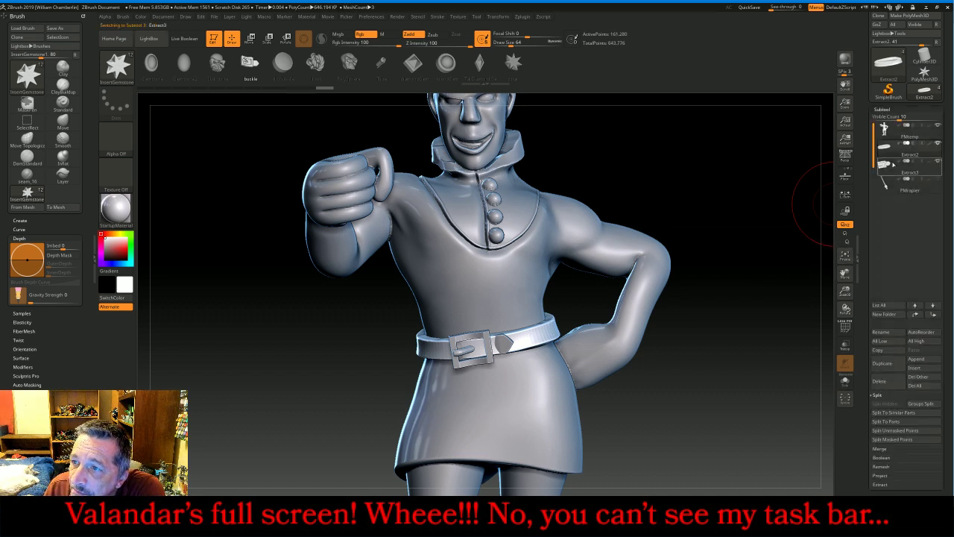
{"action": "left_click", "coordinate": [882, 109]}
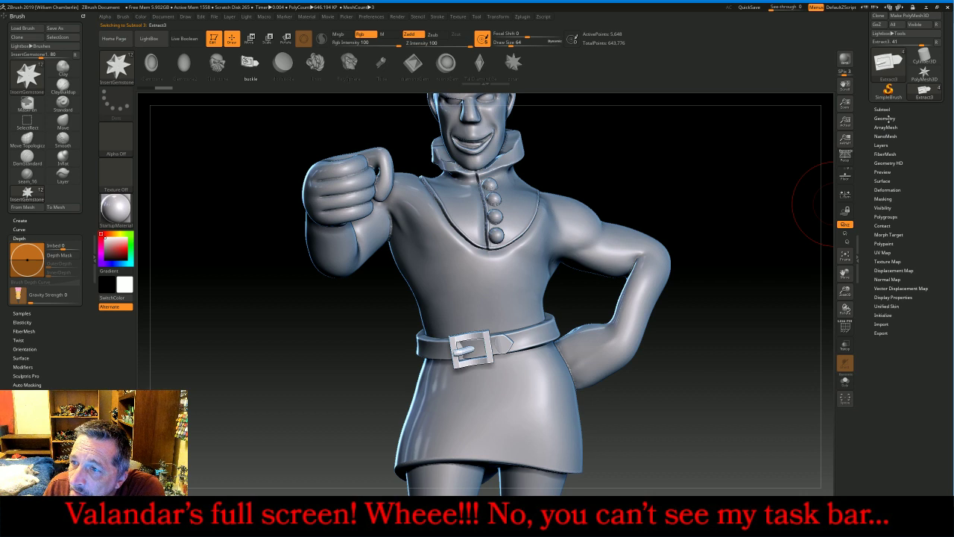
{"action": "left_click", "coordinate": [885, 118]}
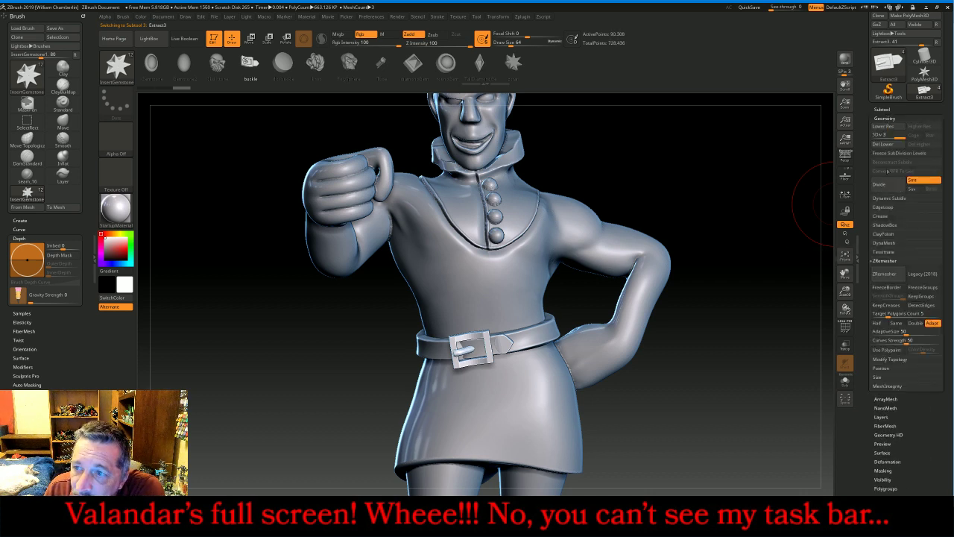
Select the belt subtool and merge it down with the buckle into a single subtool
{"action": "left_click", "coordinate": [882, 110]}
{"action": "key", "text": "Up"}
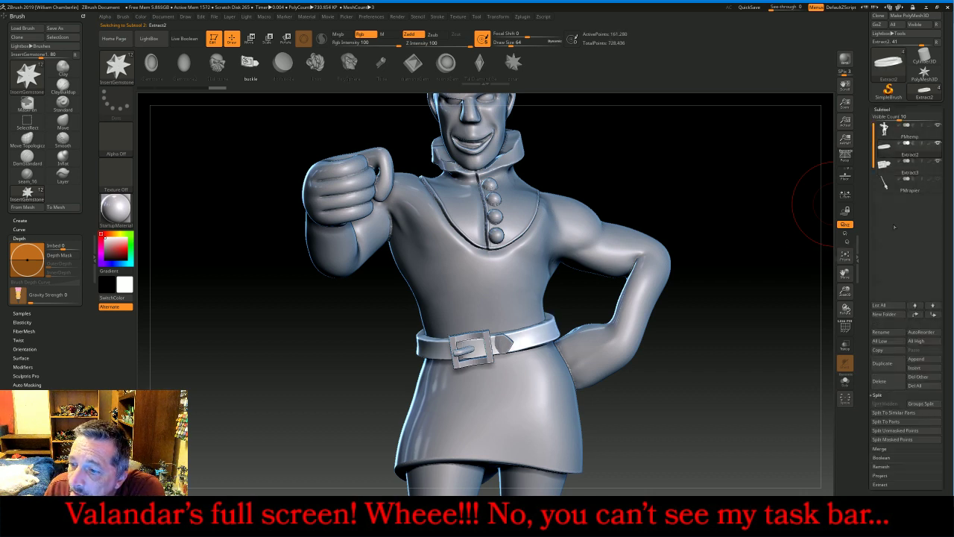
{"action": "left_click", "coordinate": [883, 449]}
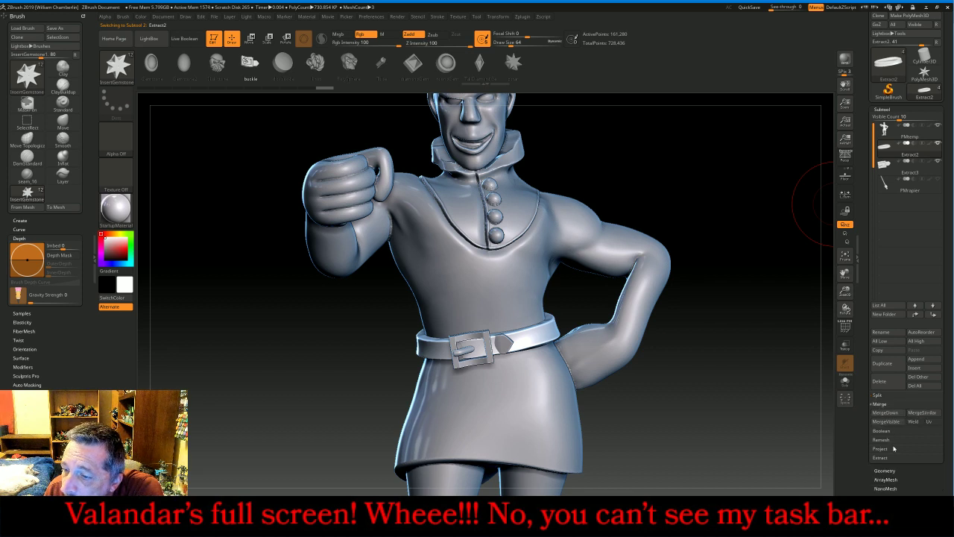
{"action": "left_click", "coordinate": [886, 413]}
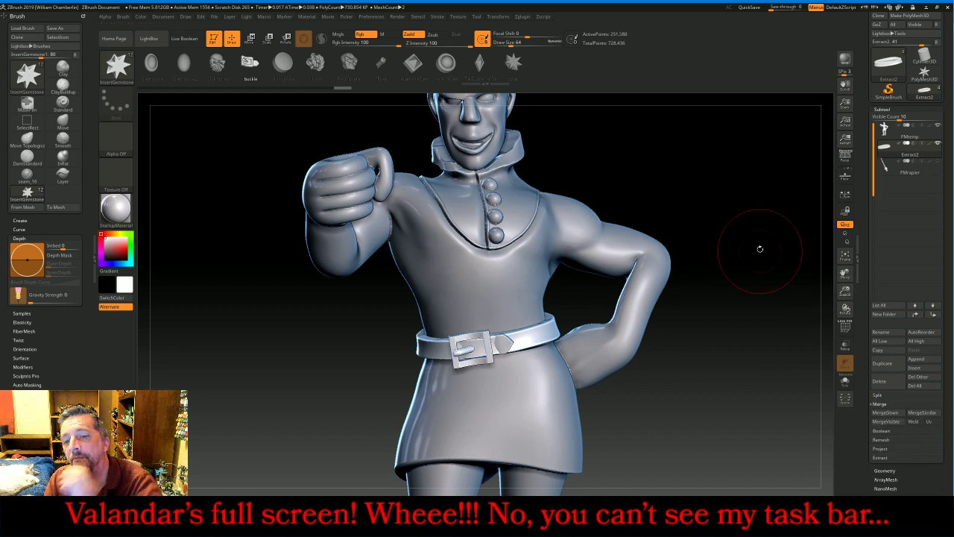
Select the body subtool, consult the Tudor succession painting in IrfanView for costume details, and return to ZBrush
{"action": "mouse_move", "coordinate": [752, 222]}
{"action": "left_mouse_down"}
{"action": "mouse_move", "coordinate": [764, 222]}
{"action": "mouse_move", "coordinate": [752, 219]}
{"action": "left_mouse_up"}
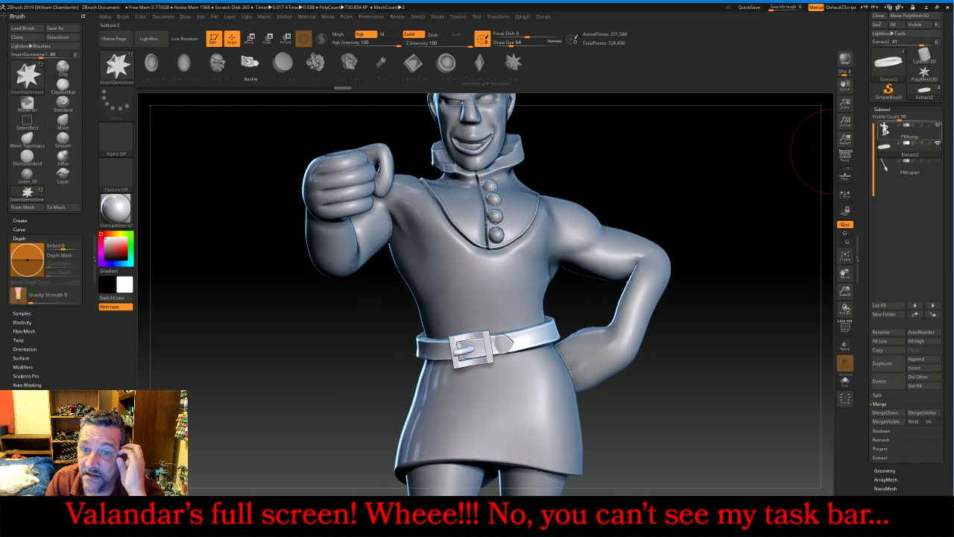
{"action": "left_click", "coordinate": [886, 132]}
{"action": "left_click_drag", "start_coordinate": [786, 181], "coordinate": [778, 202], "text": "alt"}
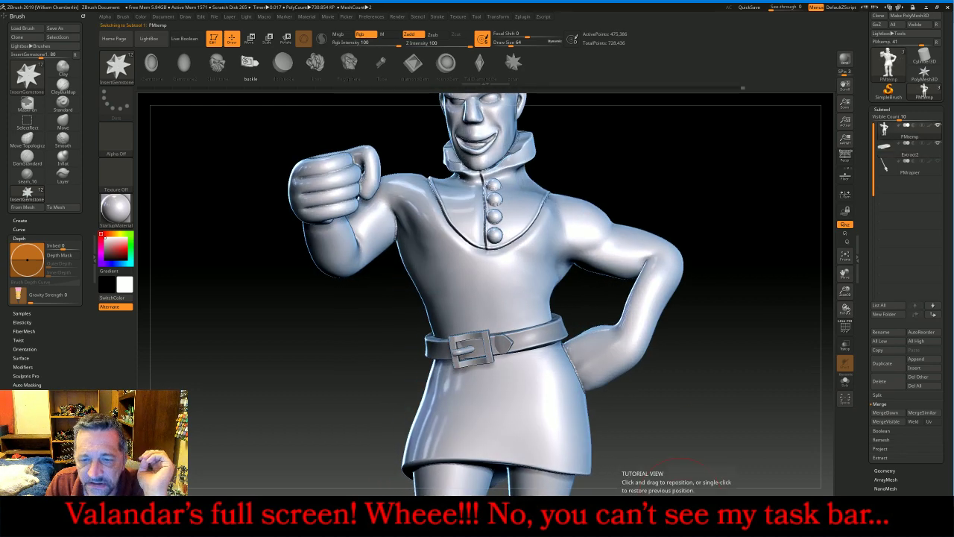
{"action": "left_click", "coordinate": [678, 522]}
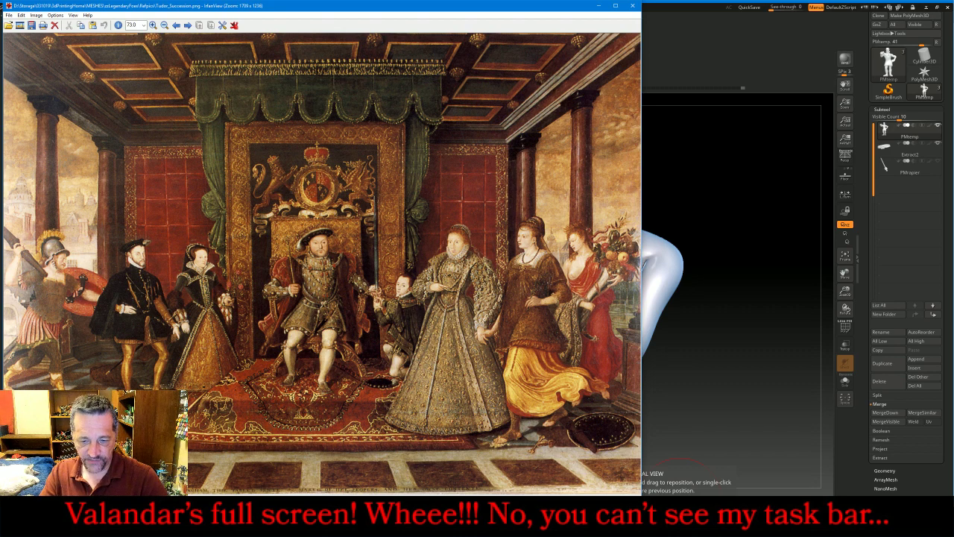
{"action": "left_click_drag", "start_coordinate": [813, 396], "coordinate": [778, 360]}
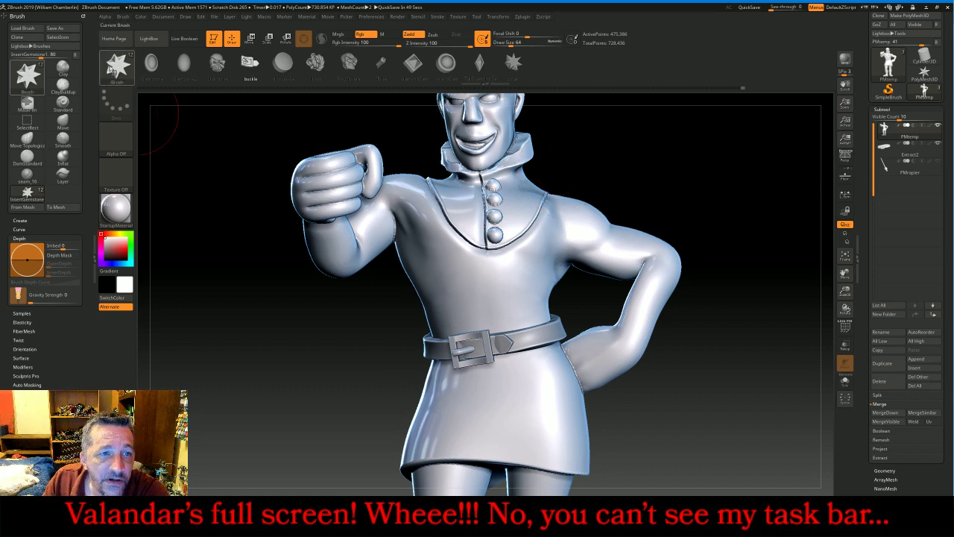
Carve two parallel vertical seams down the tunic's front from the yoke seam to the belt with the seam_16 brush
{"action": "left_click", "coordinate": [118, 66]}
{"action": "left_click", "coordinate": [117, 66]}
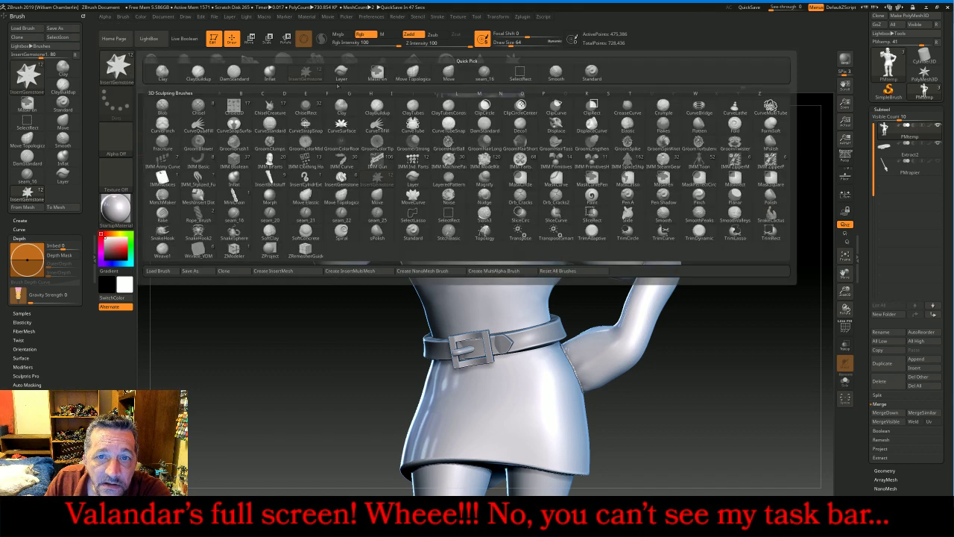
{"action": "left_click", "coordinate": [484, 72]}
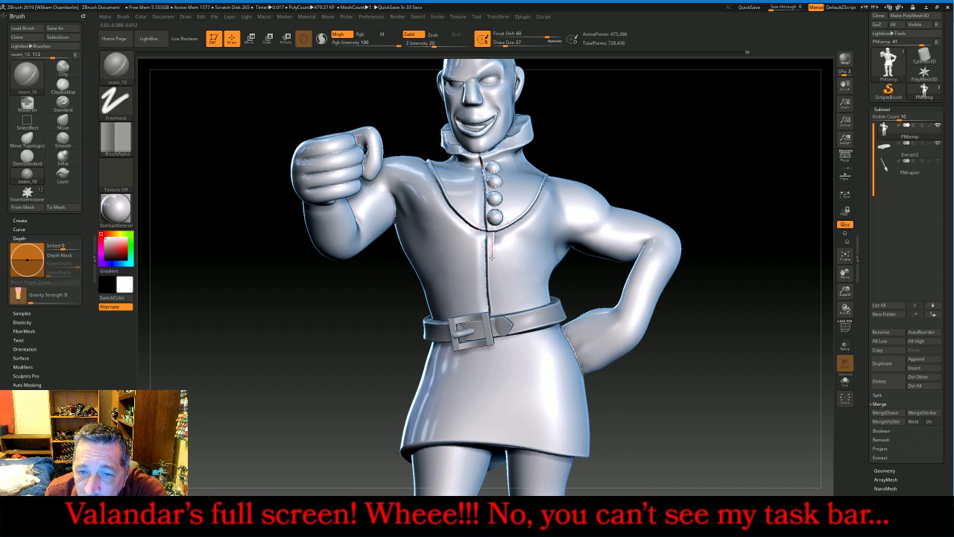
{"action": "left_click_drag", "start_coordinate": [492, 252], "coordinate": [492, 296]}
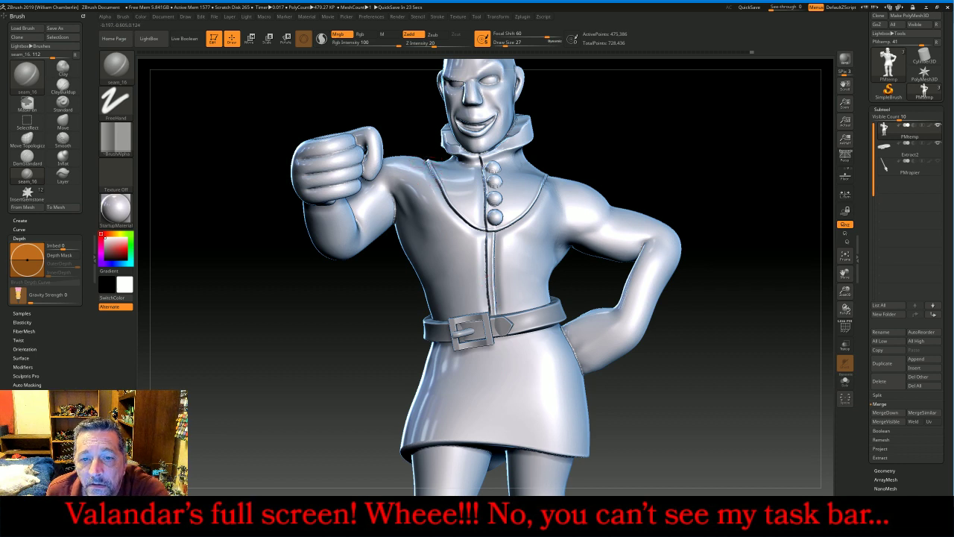
Carve a curved seam down each side of the tunic front from the yoke to the belt, with transparency on
{"action": "left_click_drag", "start_coordinate": [425, 190], "coordinate": [466, 319]}
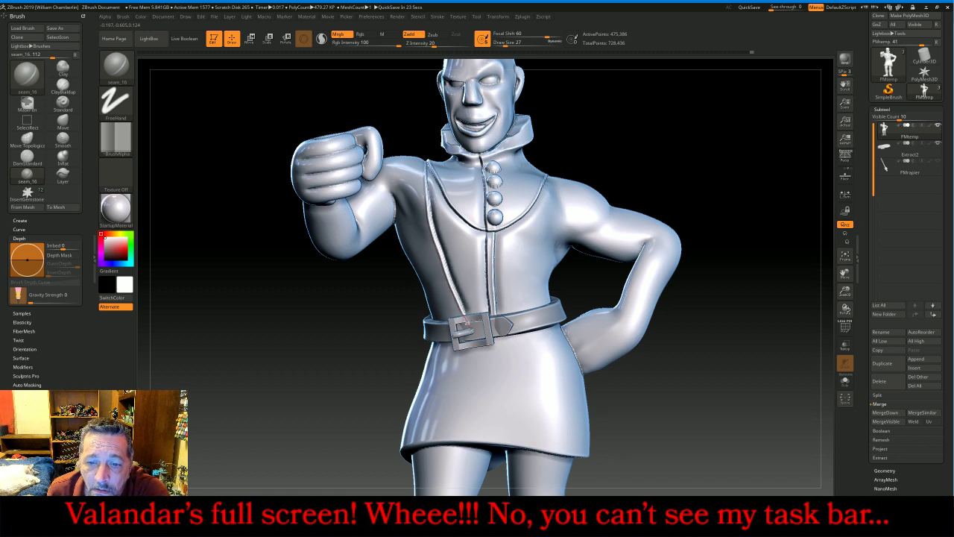
{"action": "left_click", "coordinate": [845, 345]}
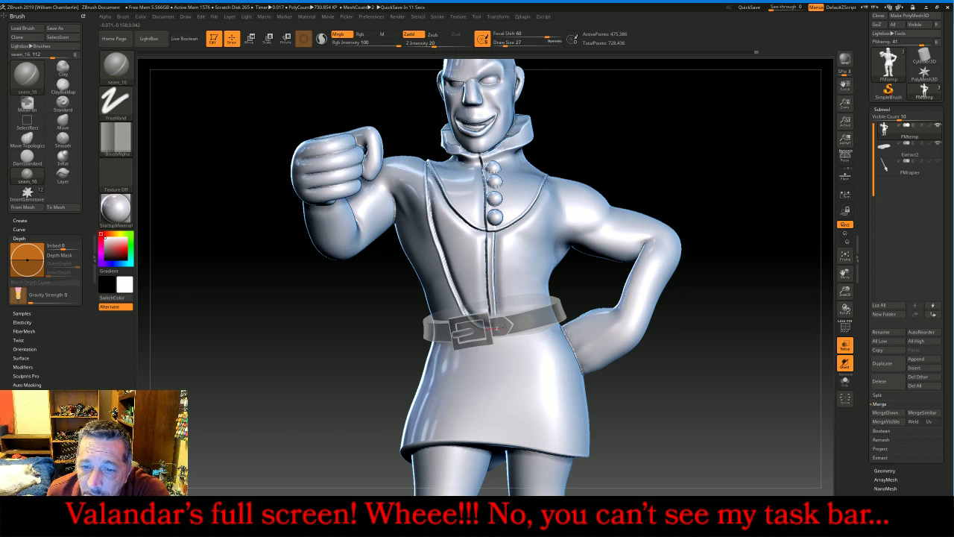
{"action": "mouse_move", "coordinate": [507, 321]}
{"action": "left_mouse_down"}
{"action": "mouse_move", "coordinate": [534, 287]}
{"action": "mouse_move", "coordinate": [550, 191]}
{"action": "left_mouse_up"}
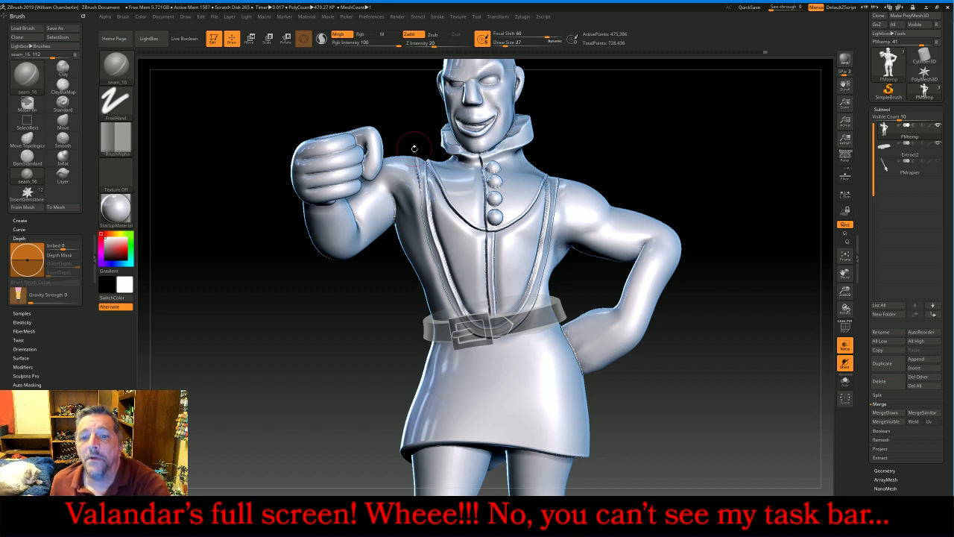
{"action": "key", "text": "ctrl+z"}
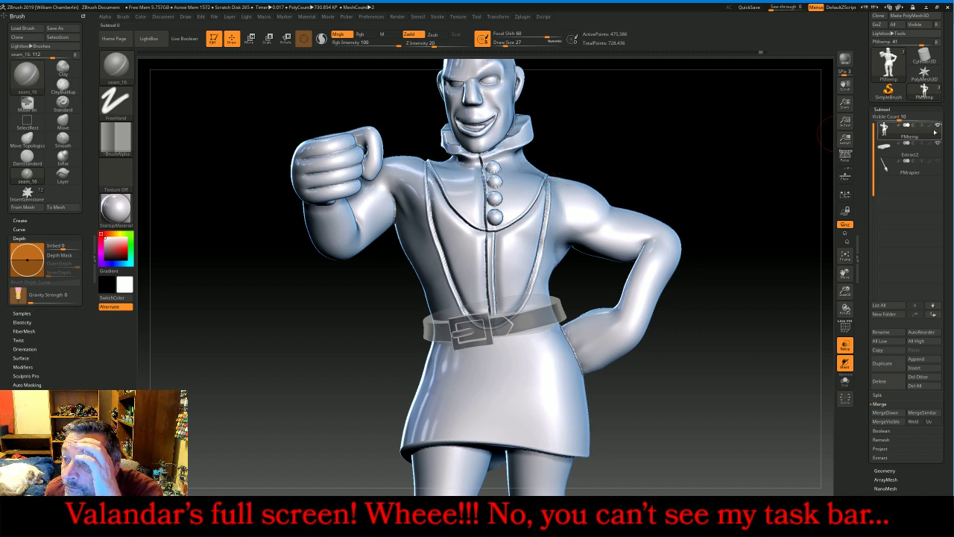
Set the seam brush's LazyRadius to 119 and leave lazy mouse Backtrack off
{"action": "scroll", "coordinate": [948, 113], "scroll_direction": "up", "scroll_amount": 4}
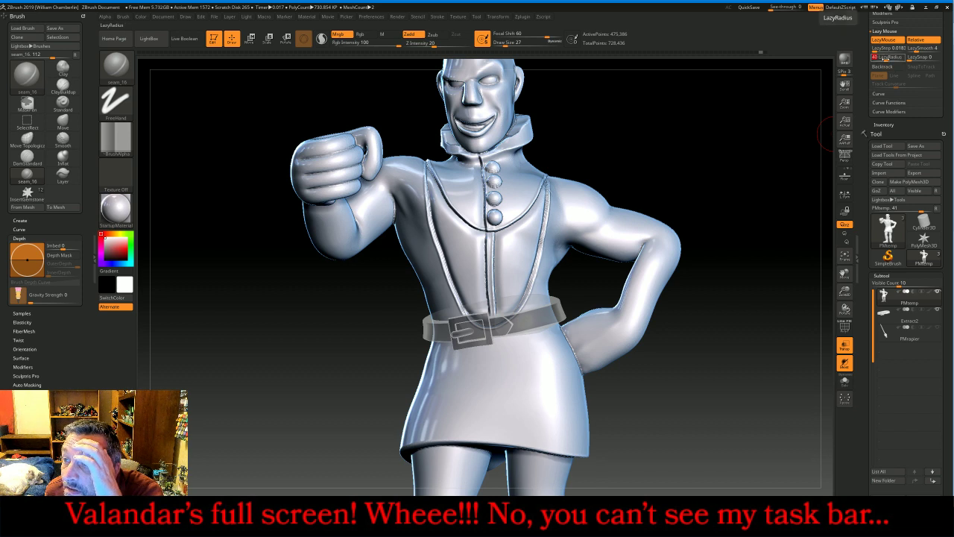
{"action": "left_click", "coordinate": [886, 59]}
{"action": "left_click", "coordinate": [883, 67]}
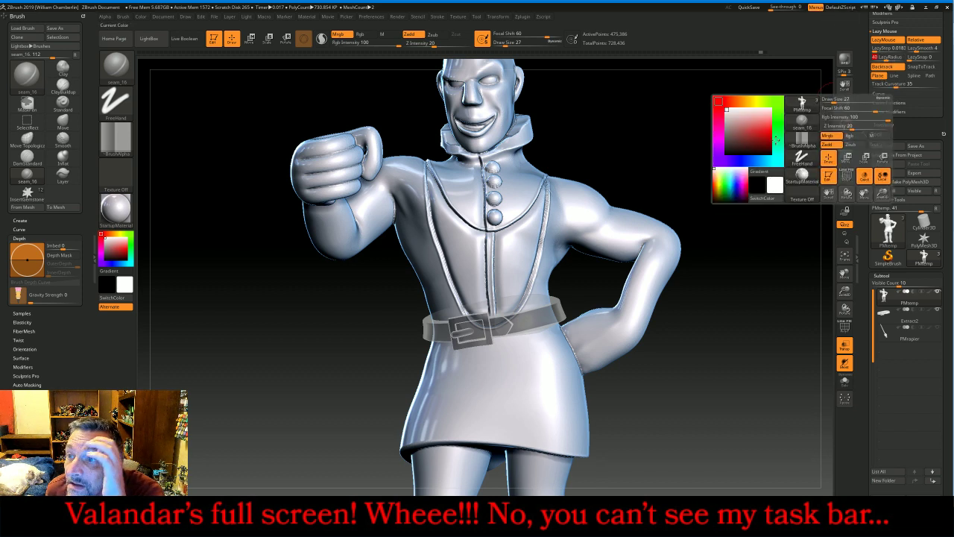
{"action": "key", "text": "space"}
{"action": "left_click", "coordinate": [892, 67]}
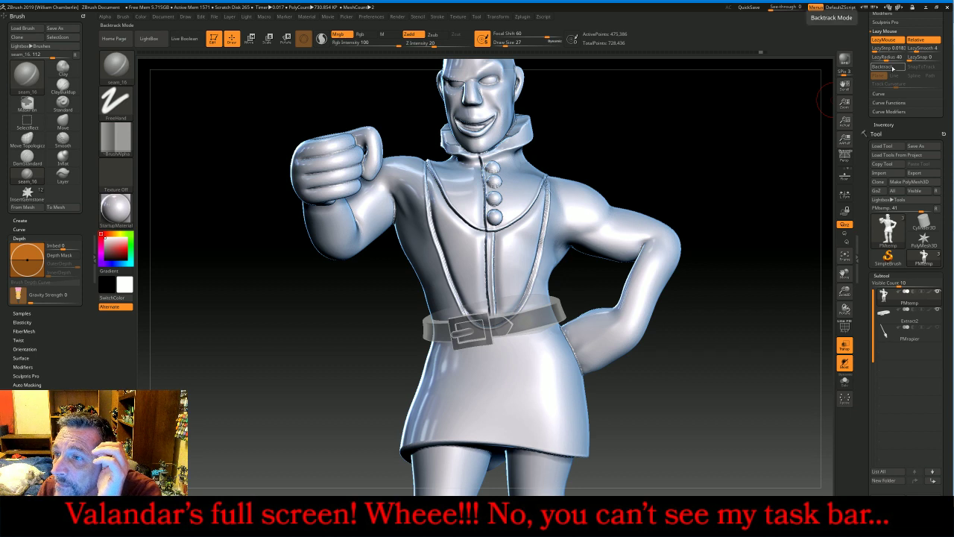
{"action": "left_click", "coordinate": [885, 67]}
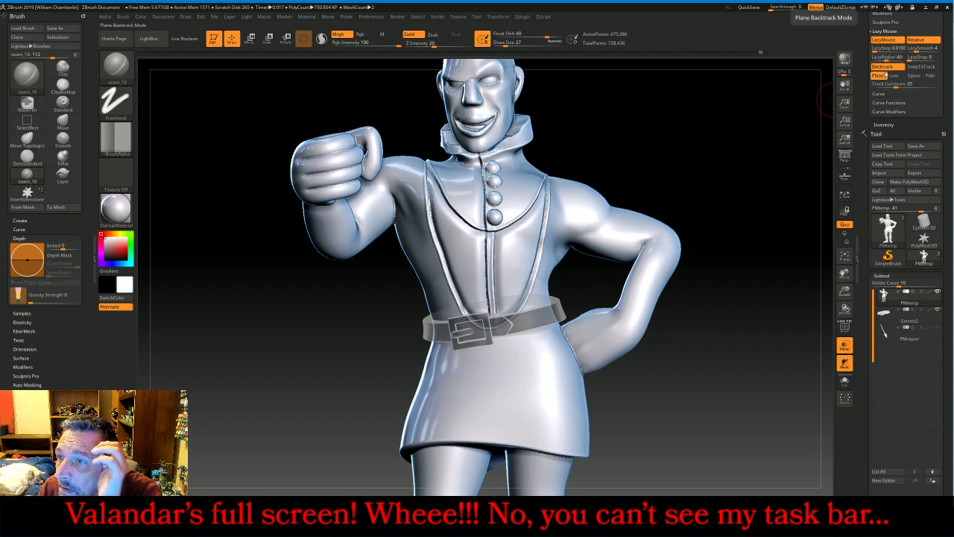
{"action": "left_click", "coordinate": [884, 66]}
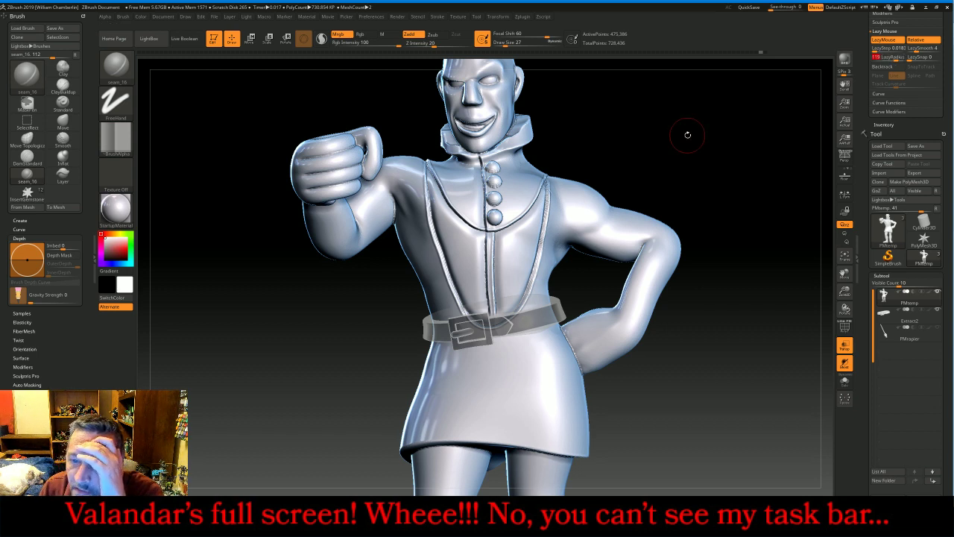
Carve a second seam just outside each curved side seam, running parallel between the shoulder and the belt
{"action": "left_click_drag", "start_coordinate": [676, 174], "coordinate": [667, 179]}
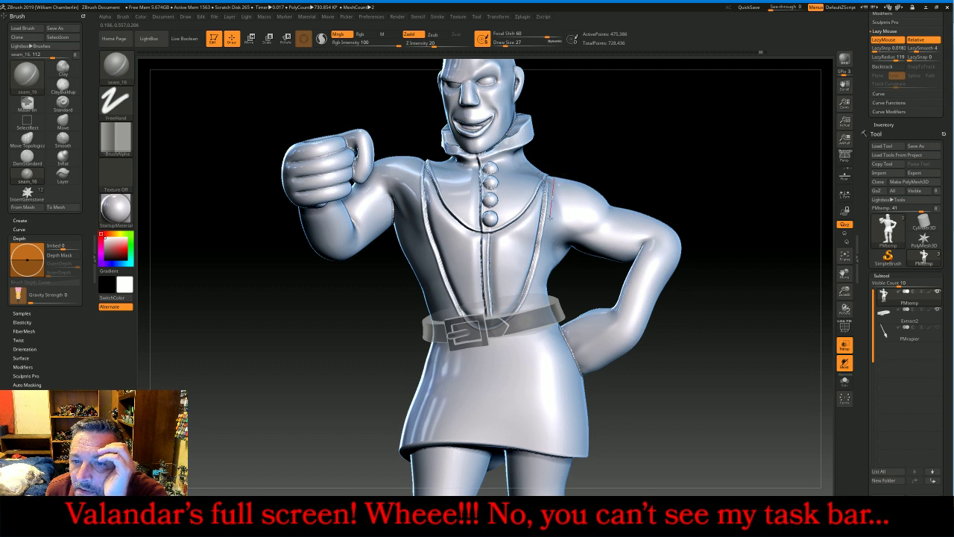
{"action": "mouse_move", "coordinate": [551, 231]}
{"action": "left_mouse_down"}
{"action": "mouse_move", "coordinate": [514, 337]}
{"action": "mouse_move", "coordinate": [494, 348]}
{"action": "left_mouse_up"}
{"action": "left_click_drag", "start_coordinate": [680, 190], "coordinate": [715, 183]}
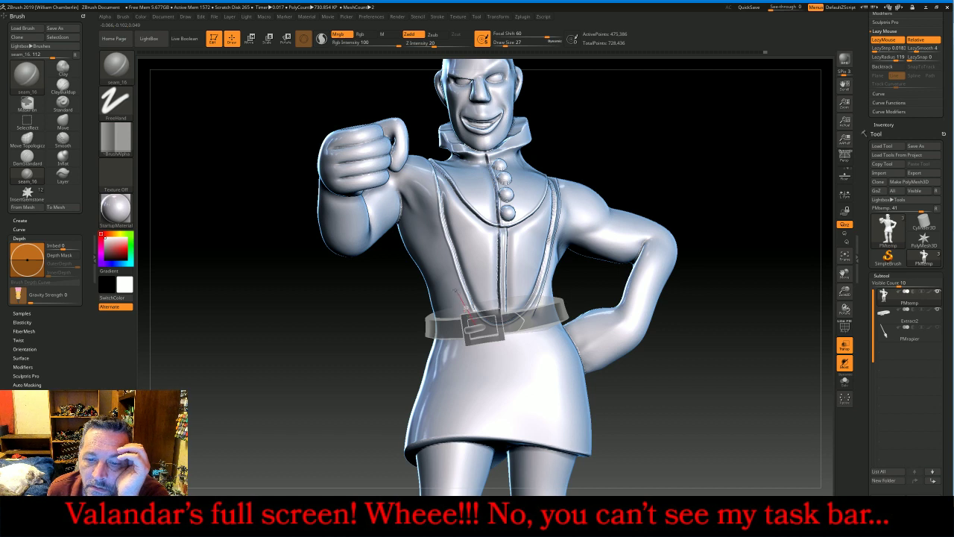
{"action": "left_click_drag", "start_coordinate": [447, 265], "coordinate": [422, 112]}
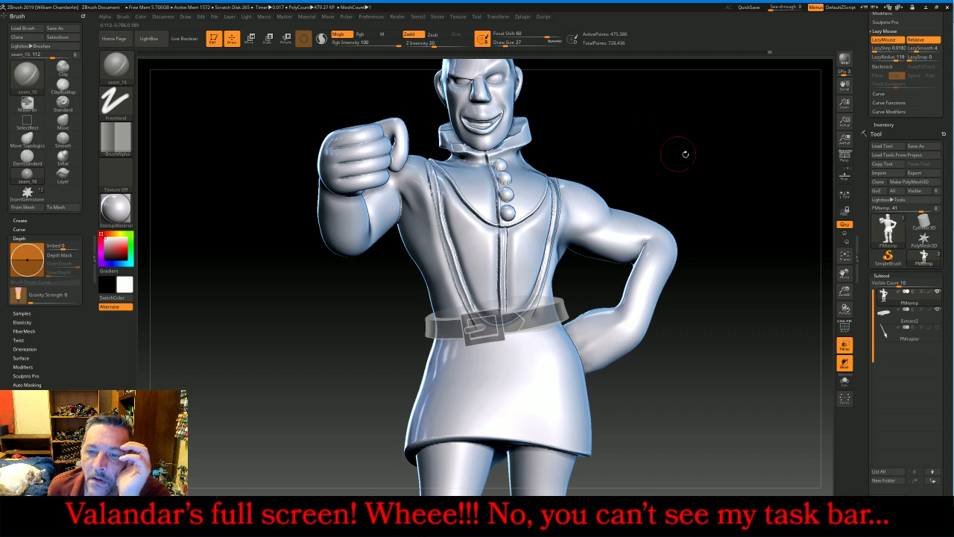
Extend the paired side seams over both shoulders beside the collar
{"action": "mouse_move", "coordinate": [738, 145]}
{"action": "left_mouse_down"}
{"action": "mouse_move", "coordinate": [741, 159]}
{"action": "mouse_move", "coordinate": [715, 187]}
{"action": "mouse_move", "coordinate": [589, 218]}
{"action": "left_mouse_up"}
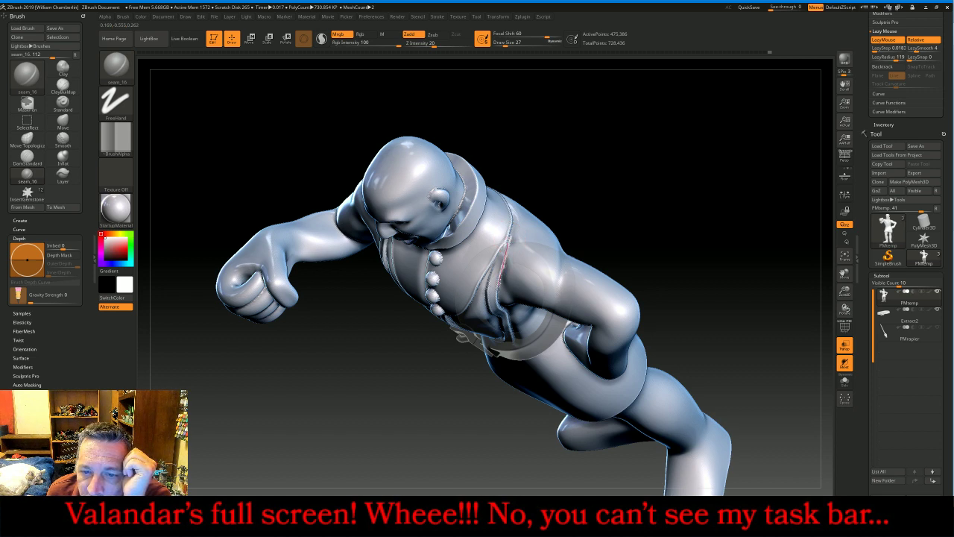
{"action": "left_click_drag", "start_coordinate": [682, 213], "coordinate": [575, 217]}
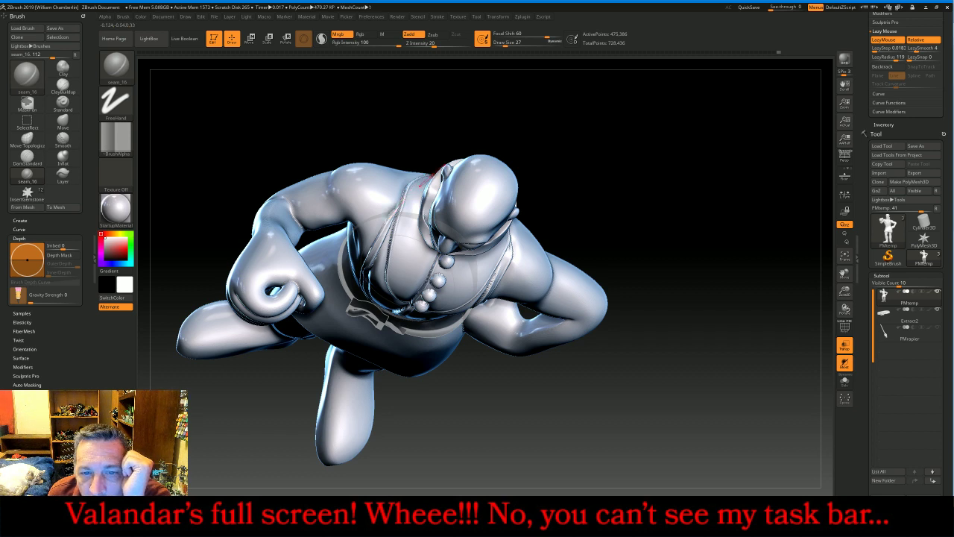
{"action": "left_click_drag", "start_coordinate": [662, 213], "coordinate": [748, 262]}
With transparency on, carve two parallel seams down the middle of the tunic skirt from the belt to the hem
{"action": "left_click", "coordinate": [844, 256]}
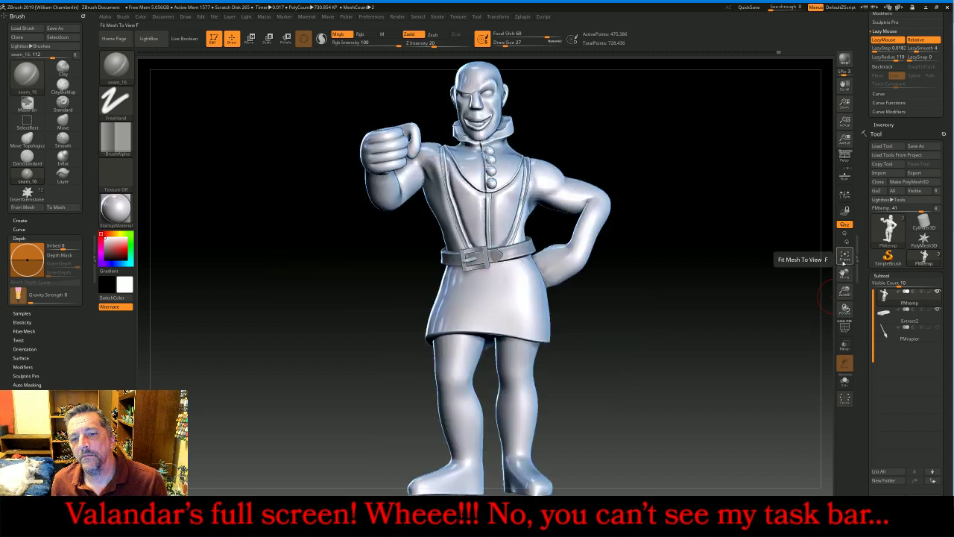
{"action": "left_click_drag", "start_coordinate": [788, 287], "coordinate": [620, 309]}
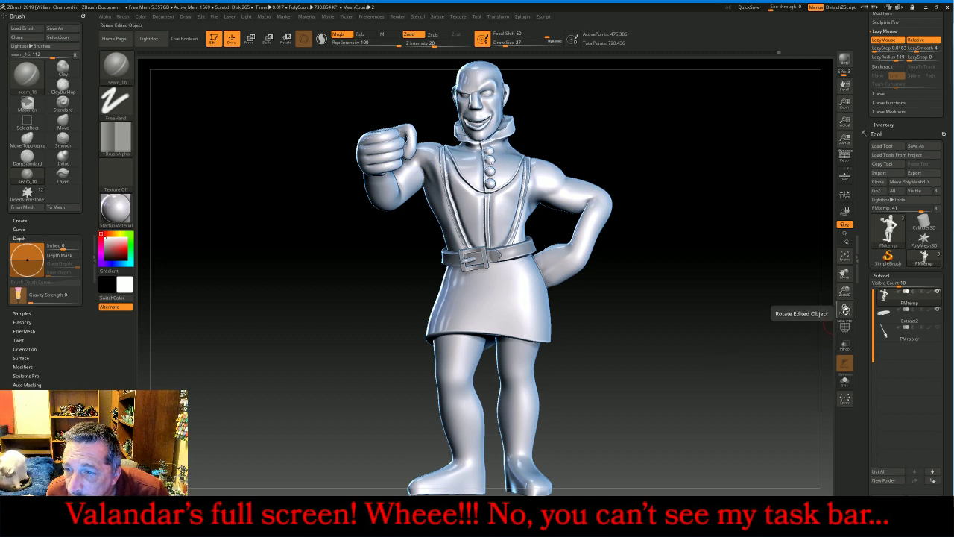
{"action": "left_click", "coordinate": [845, 346]}
{"action": "left_click_drag", "start_coordinate": [691, 339], "coordinate": [693, 331]}
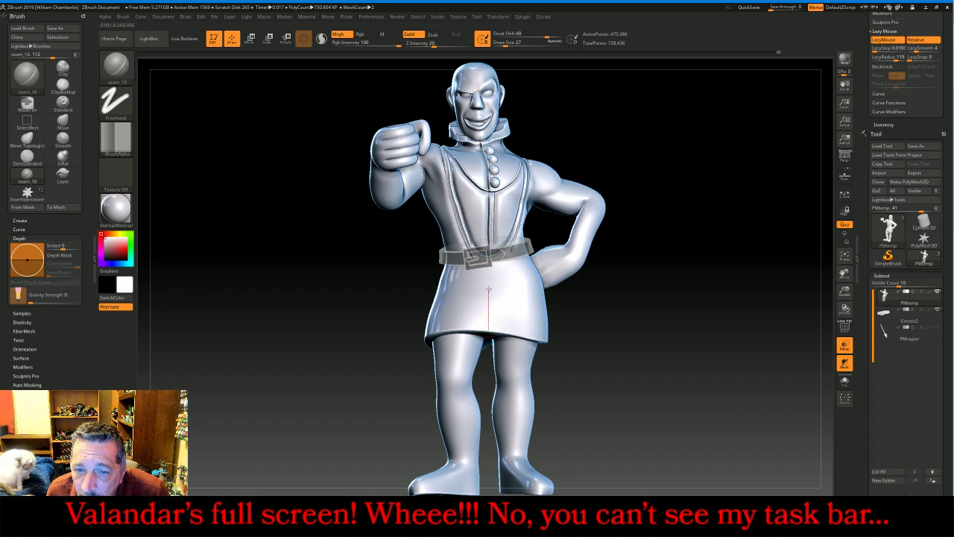
{"action": "key", "text": "ctrl"}
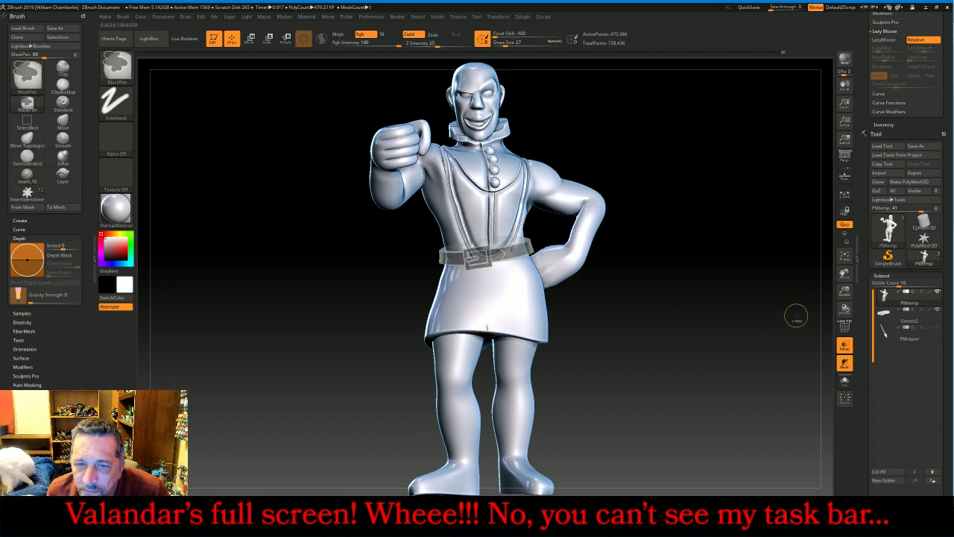
{"action": "left_click_drag", "start_coordinate": [843, 291], "coordinate": [815, 321]}
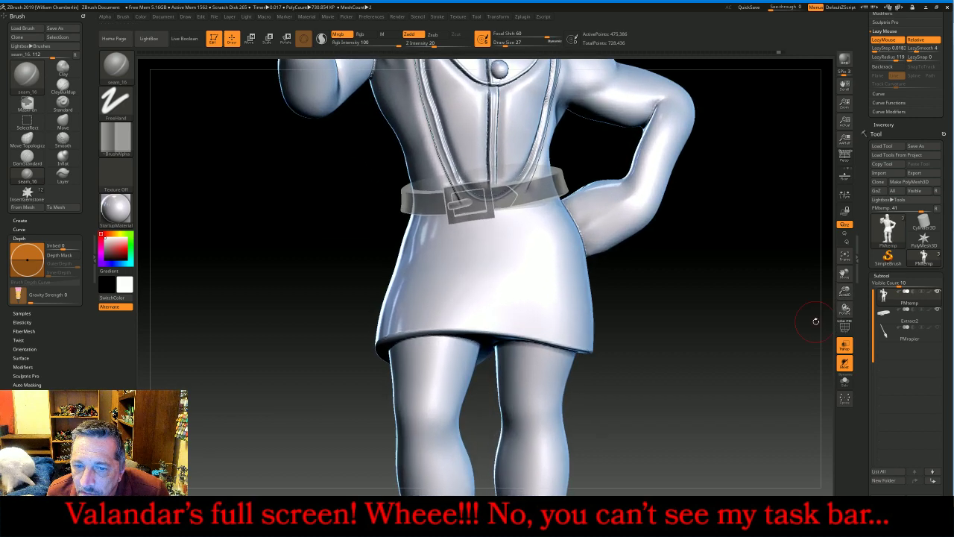
{"action": "left_click_drag", "start_coordinate": [661, 315], "coordinate": [633, 306]}
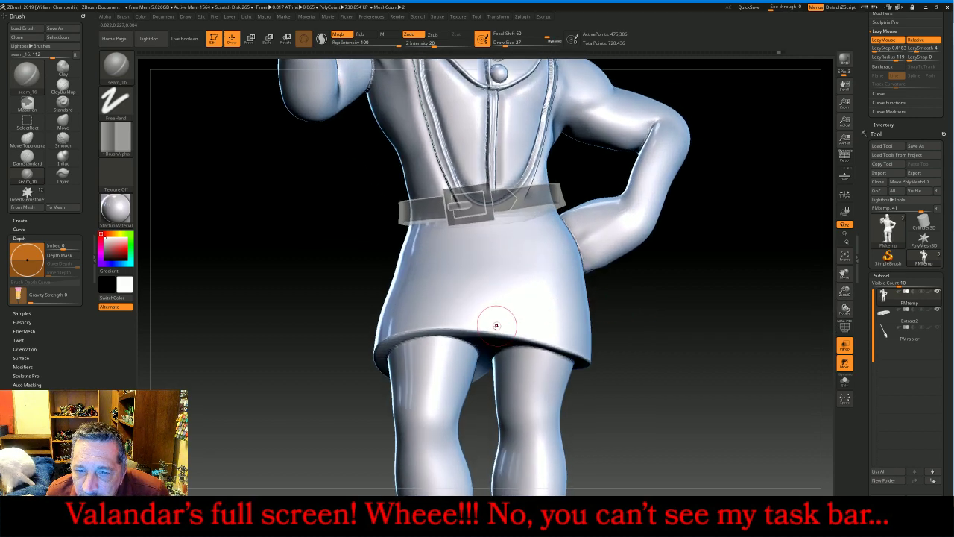
{"action": "left_click_drag", "start_coordinate": [493, 299], "coordinate": [492, 171]}
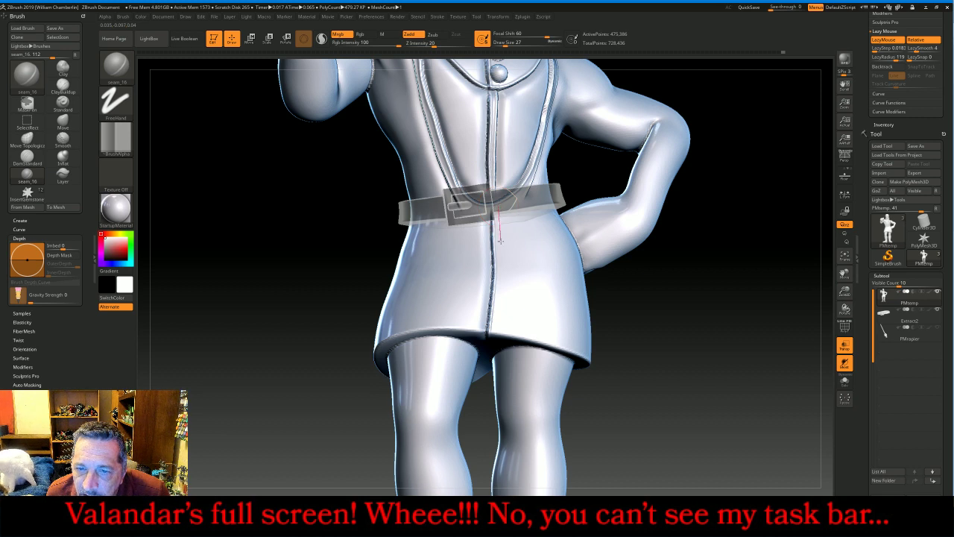
{"action": "mouse_move", "coordinate": [500, 253]}
{"action": "left_mouse_down"}
{"action": "mouse_move", "coordinate": [501, 312]}
{"action": "mouse_move", "coordinate": [488, 353]}
{"action": "left_mouse_up"}
{"action": "left_click_drag", "start_coordinate": [733, 339], "coordinate": [795, 313]}
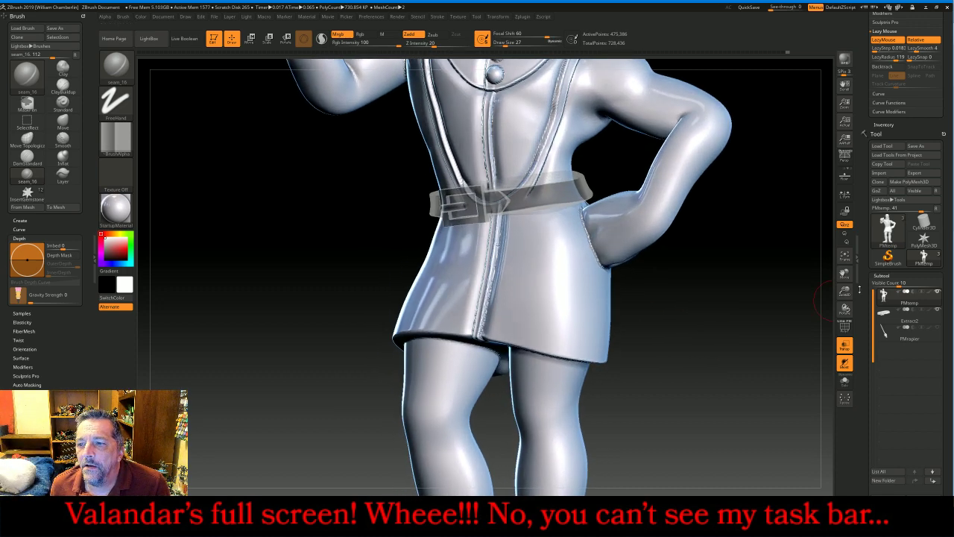
Turn transparency off to review the seams, check the Tudor succession painting in IrfanView, and return to ZBrush
{"action": "left_click_drag", "start_coordinate": [845, 272], "coordinate": [837, 320]}
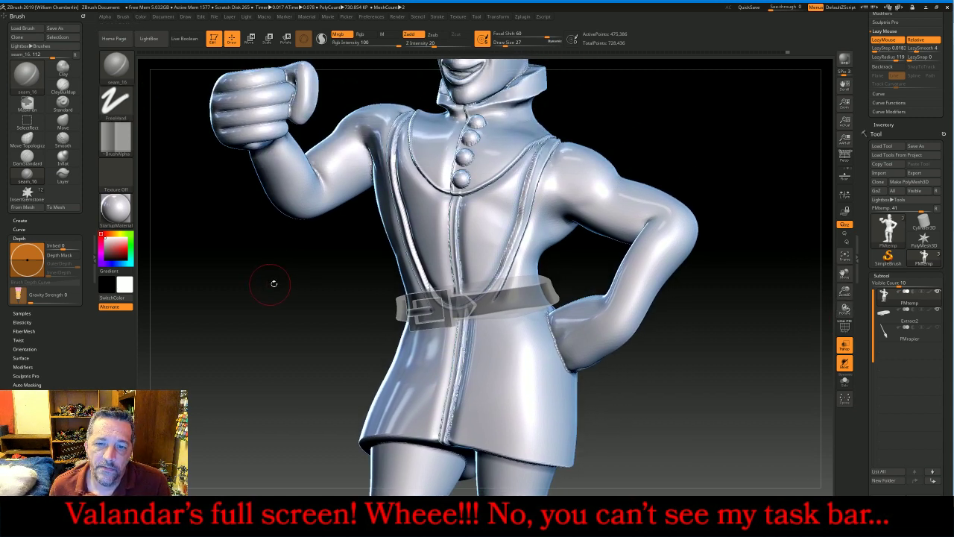
{"action": "left_click", "coordinate": [845, 346]}
{"action": "left_click_drag", "start_coordinate": [777, 363], "coordinate": [731, 325]}
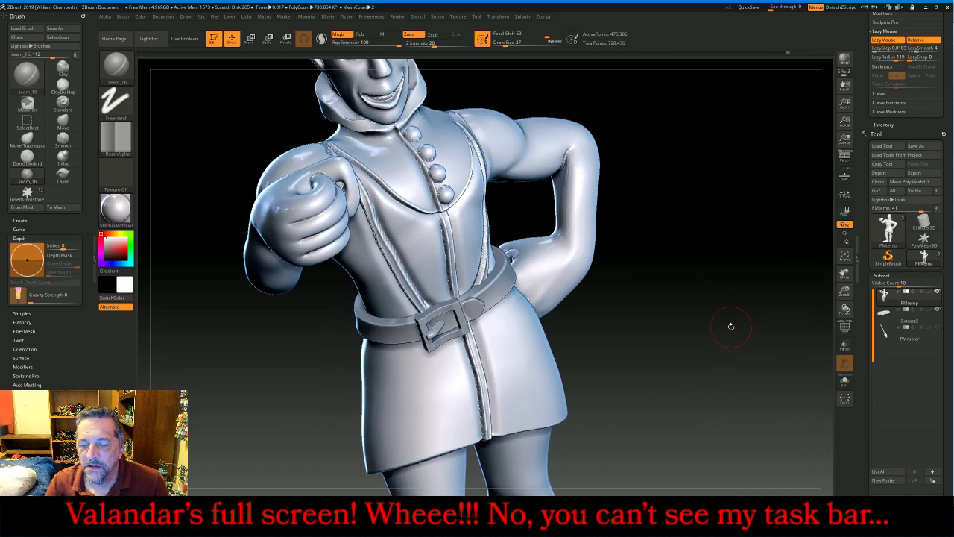
{"action": "key", "text": "alt+Tab"}
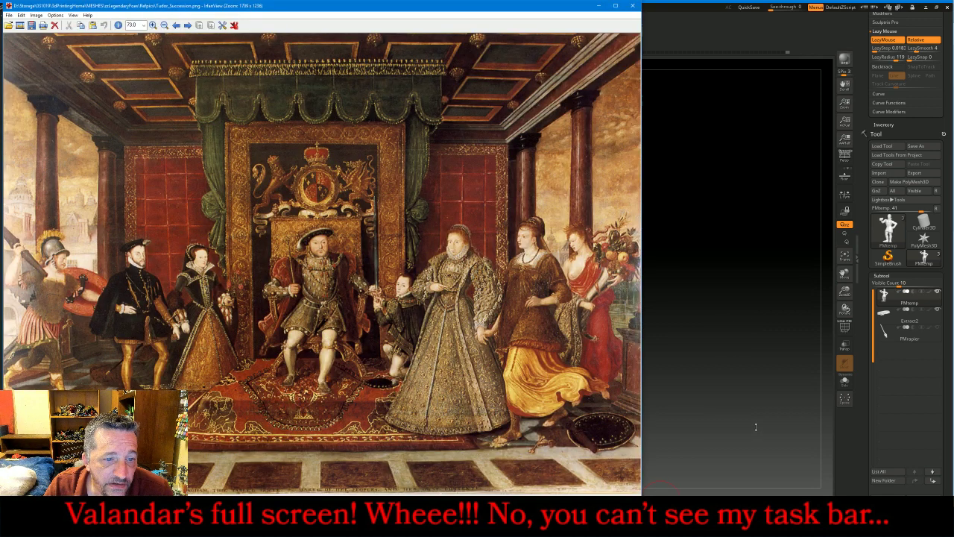
{"action": "left_click_drag", "start_coordinate": [759, 418], "coordinate": [746, 416]}
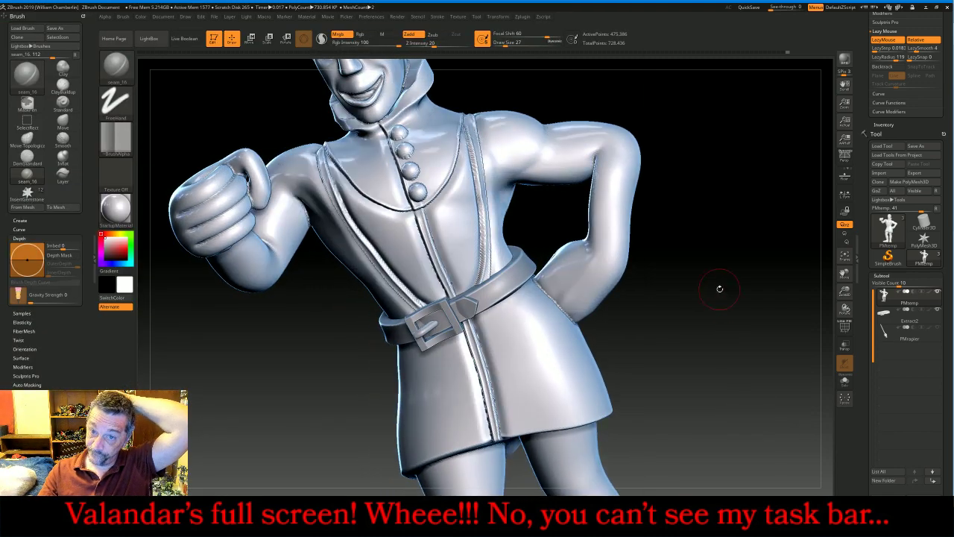
Try to mask a band around the upper part of the bent arm
{"action": "left_click_drag", "start_coordinate": [748, 223], "coordinate": [647, 150]}
{"action": "key", "text": "ctrl"}
{"action": "mouse_move", "coordinate": [593, 104]}
{"action": "left_mouse_down", "text": "ctrl"}
{"action": "mouse_move", "coordinate": [557, 172]}
{"action": "mouse_move", "coordinate": [518, 185]}
{"action": "left_mouse_up", "text": "ctrl"}
{"action": "mouse_move", "coordinate": [720, 230]}
{"action": "left_mouse_down"}
{"action": "mouse_move", "coordinate": [745, 221]}
{"action": "mouse_move", "coordinate": [712, 235]}
{"action": "left_mouse_up"}
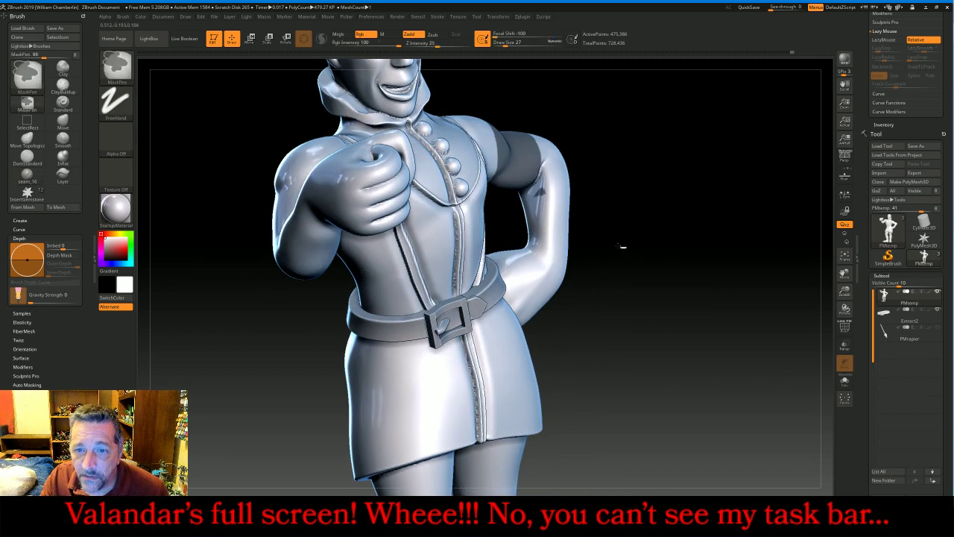
{"action": "left_click_drag", "start_coordinate": [626, 248], "coordinate": [529, 190], "text": "ctrl"}
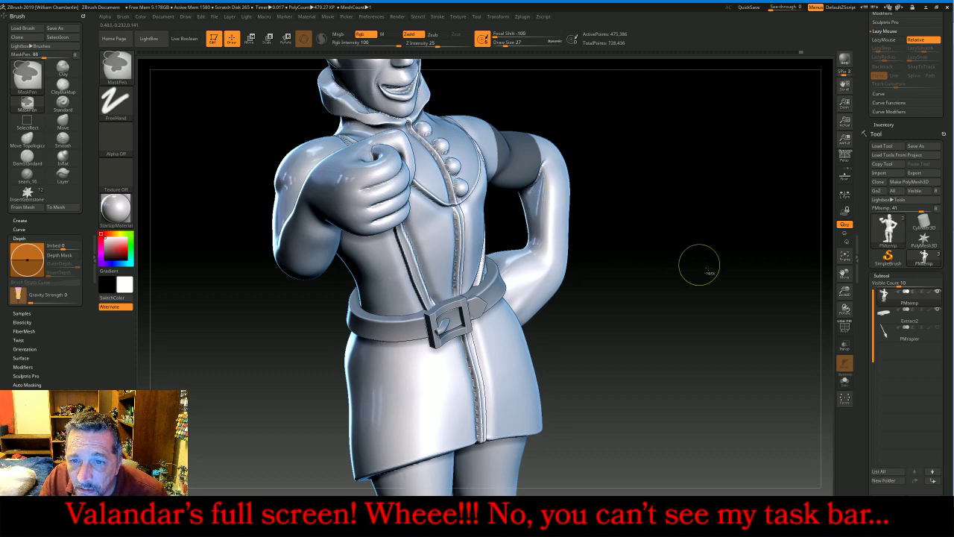
{"action": "mouse_move", "coordinate": [699, 265]}
{"action": "left_mouse_down"}
{"action": "mouse_move", "coordinate": [718, 297]}
{"action": "mouse_move", "coordinate": [761, 279]}
{"action": "mouse_move", "coordinate": [770, 263]}
{"action": "mouse_move", "coordinate": [740, 236]}
{"action": "mouse_move", "coordinate": [686, 283]}
{"action": "left_mouse_up"}
Try to mask a rectangular band across the outstretched arm's upper part
{"action": "key", "text": "ctrl"}
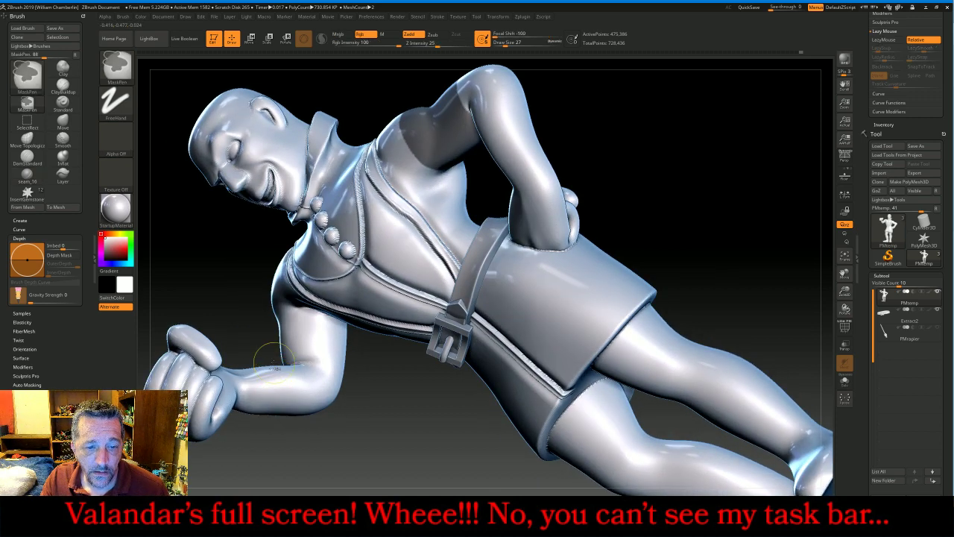
{"action": "left_click_drag", "start_coordinate": [272, 361], "coordinate": [320, 345], "text": "ctrl"}
{"action": "left_click_drag", "start_coordinate": [341, 333], "coordinate": [353, 323], "text": "ctrl"}
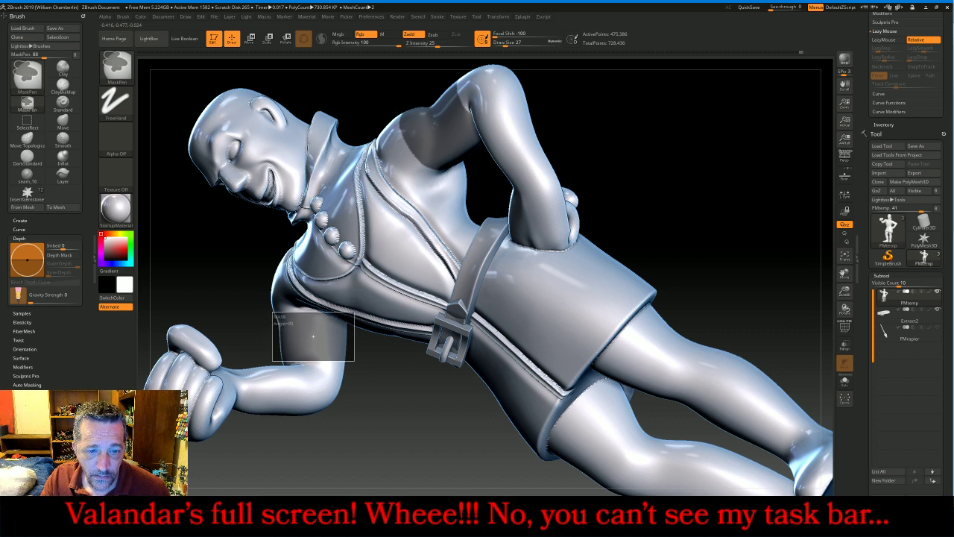
{"action": "left_click_drag", "start_coordinate": [355, 311], "coordinate": [355, 311], "text": "ctrl"}
{"action": "left_click_drag", "start_coordinate": [405, 390], "coordinate": [401, 403]}
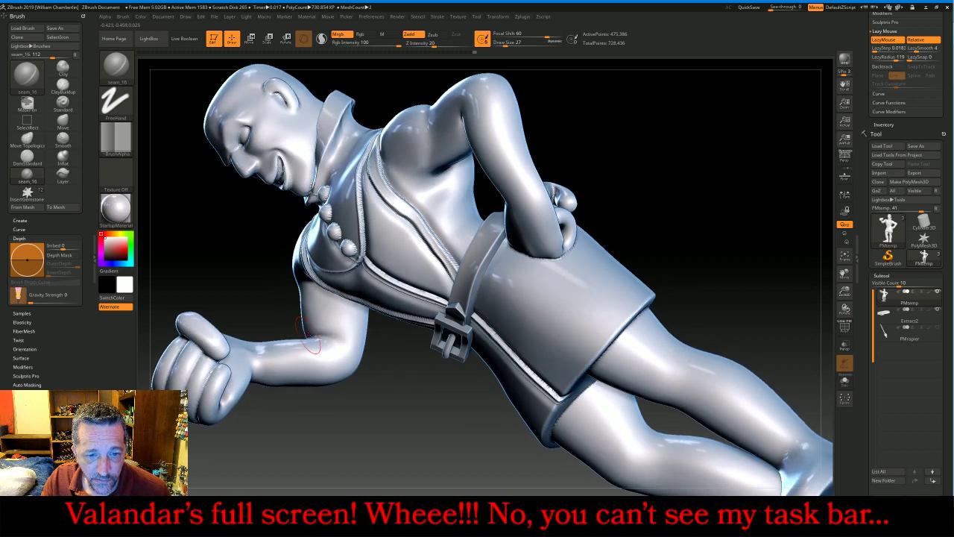
{"action": "left_click_drag", "start_coordinate": [387, 361], "coordinate": [328, 410]}
Hide the outstretched arm's hand and forearm sections, and mask a band around its upper arm
{"action": "left_click", "coordinate": [236, 366], "text": "ctrl+shift"}
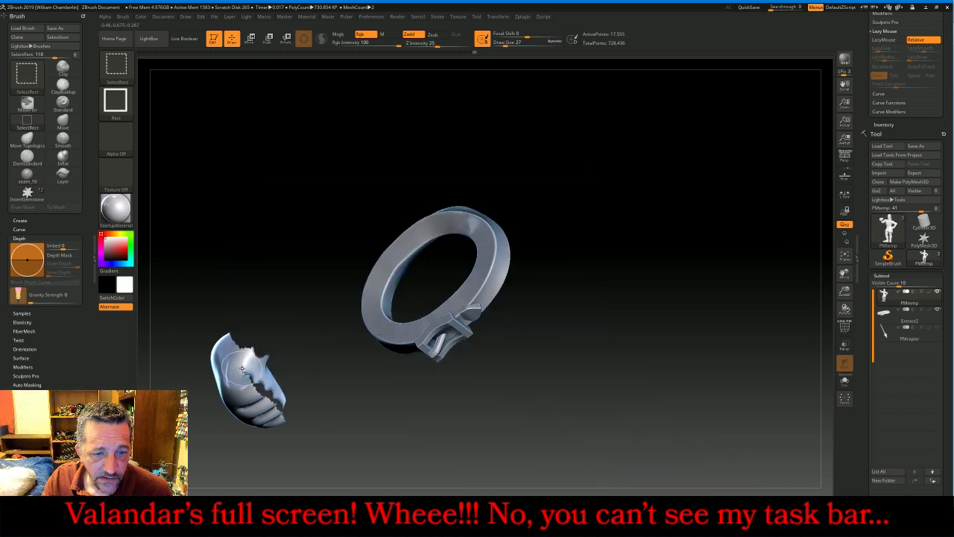
{"action": "left_click", "coordinate": [240, 369], "text": "ctrl+shift"}
{"action": "left_click", "coordinate": [260, 343], "text": "ctrl+shift"}
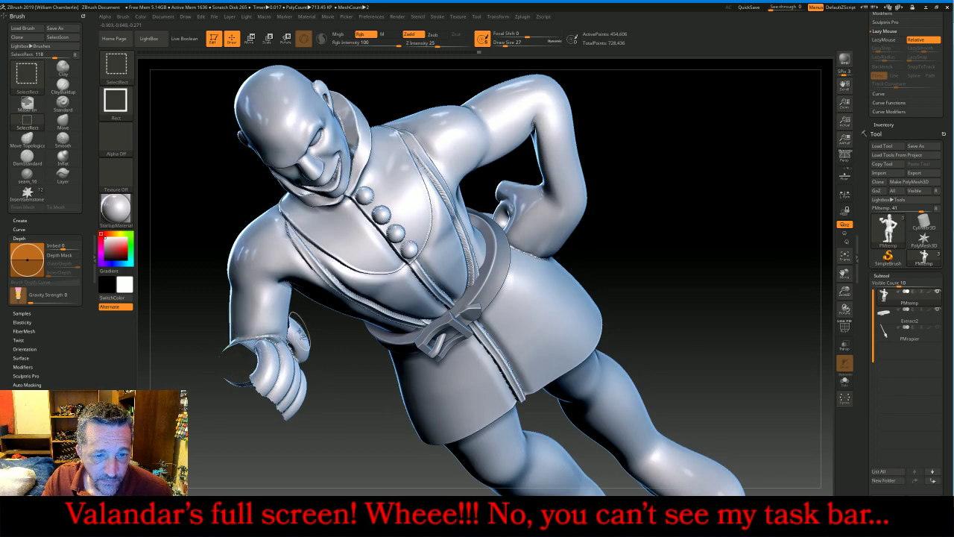
{"action": "left_click", "coordinate": [282, 377], "text": "ctrl+alt+shift"}
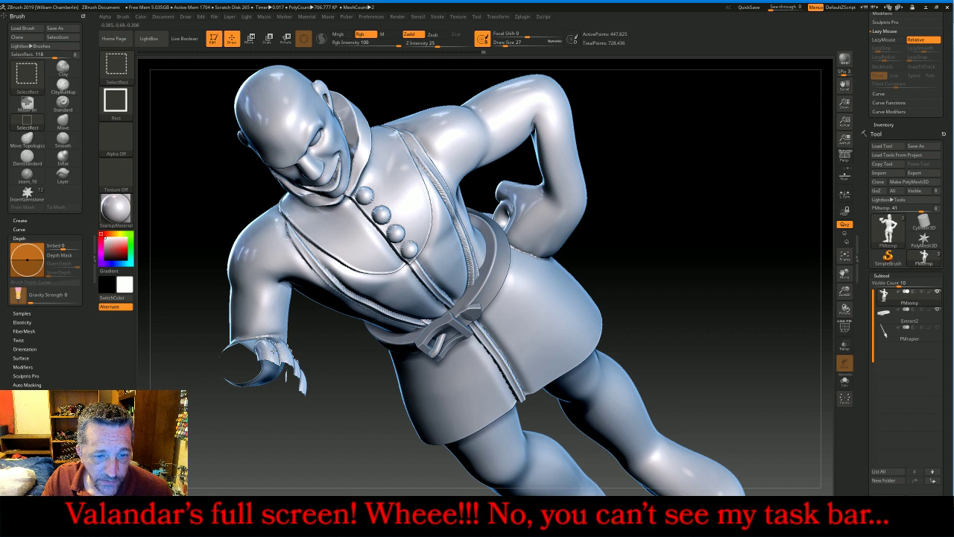
{"action": "left_click", "coordinate": [273, 351], "text": "ctrl+shift"}
{"action": "left_click_drag", "start_coordinate": [309, 347], "coordinate": [204, 280]}
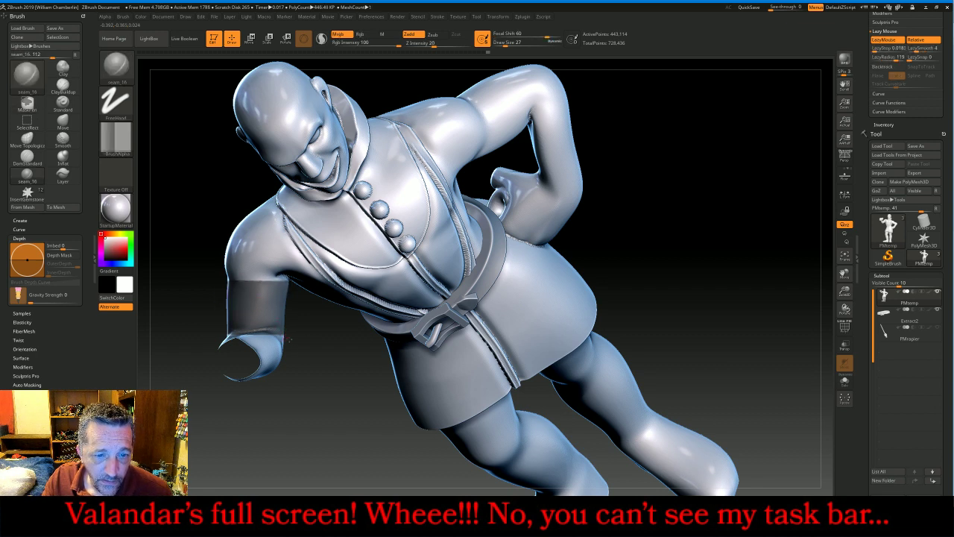
Restore the hidden arm sections and mask a band around the upper part of the bent arm
{"action": "mouse_move", "coordinate": [354, 366]}
{"action": "left_mouse_down"}
{"action": "mouse_move", "coordinate": [351, 314]}
{"action": "mouse_move", "coordinate": [351, 406]}
{"action": "mouse_move", "coordinate": [393, 379]}
{"action": "mouse_move", "coordinate": [352, 366]}
{"action": "mouse_move", "coordinate": [288, 369]}
{"action": "mouse_move", "coordinate": [193, 329]}
{"action": "mouse_move", "coordinate": [196, 339]}
{"action": "mouse_move", "coordinate": [254, 333]}
{"action": "left_mouse_up"}
{"action": "key", "text": "ctrl"}
{"action": "left_click_drag", "start_coordinate": [661, 345], "coordinate": [682, 197]}
{"action": "left_click_drag", "start_coordinate": [715, 285], "coordinate": [747, 327]}
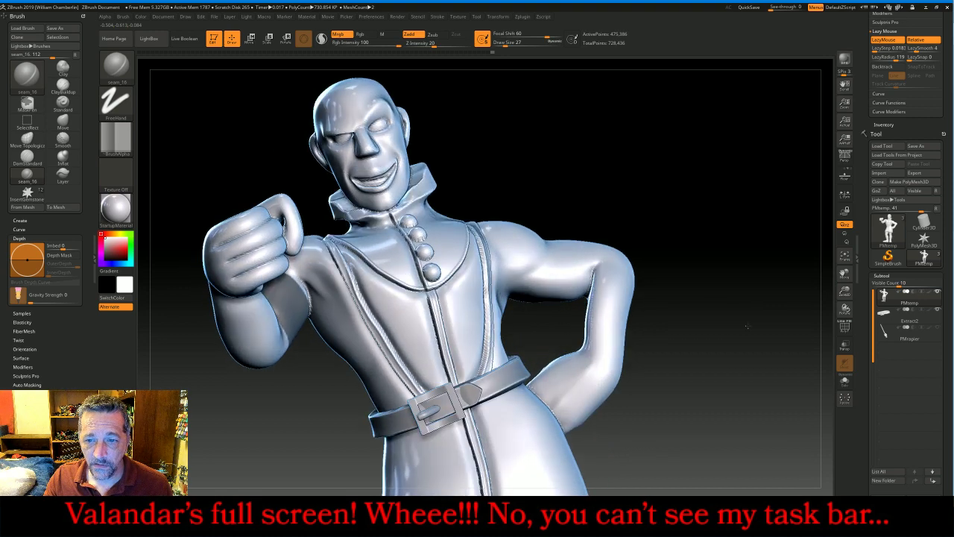
{"action": "mouse_move", "coordinate": [514, 202]}
{"action": "left_mouse_down", "text": "ctrl"}
{"action": "mouse_move", "coordinate": [558, 298]}
{"action": "mouse_move", "coordinate": [585, 316]}
{"action": "mouse_move", "coordinate": [586, 304]}
{"action": "left_mouse_up", "text": "ctrl"}
{"action": "mouse_move", "coordinate": [742, 321]}
{"action": "left_mouse_down"}
{"action": "mouse_move", "coordinate": [748, 314]}
{"action": "mouse_move", "coordinate": [733, 323]}
{"action": "mouse_move", "coordinate": [727, 285]}
{"action": "left_mouse_up"}
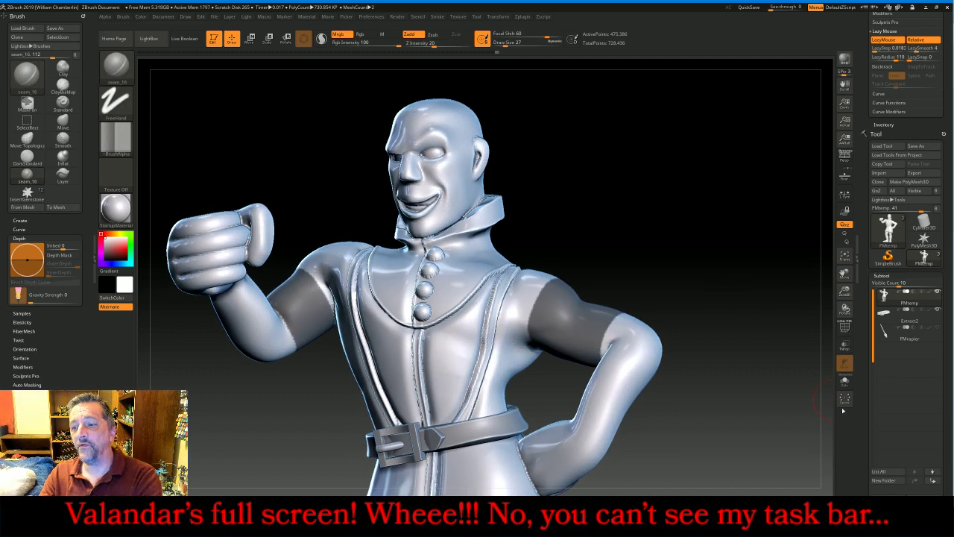
Grow and sharpen the mask covering both upper-arm sleeve bands
{"action": "scroll", "coordinate": [901, 257], "scroll_direction": "down", "scroll_amount": 10}
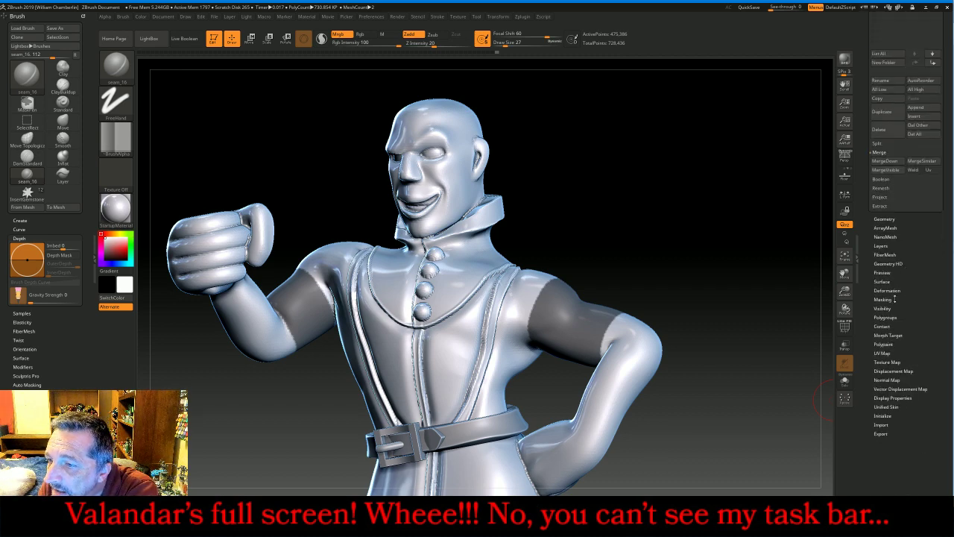
{"action": "left_click", "coordinate": [884, 299]}
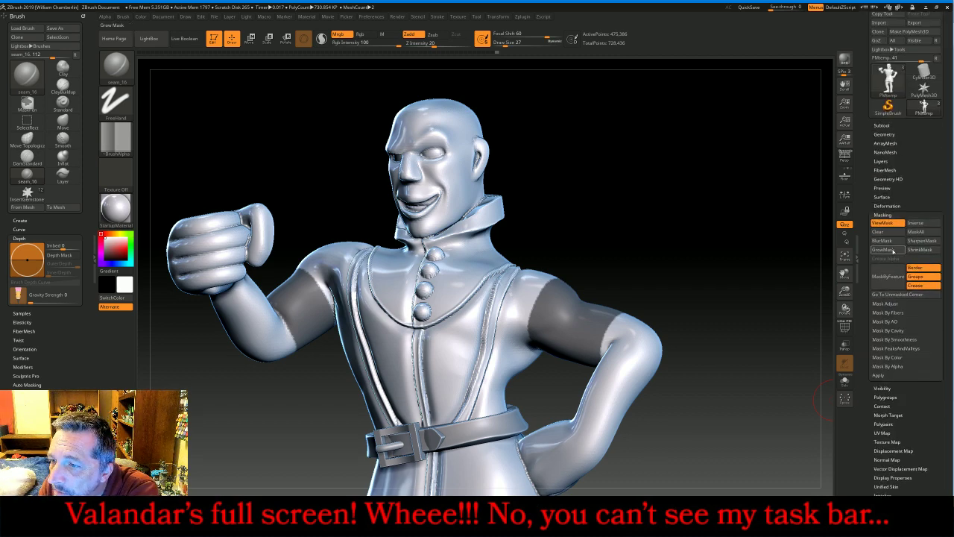
{"action": "left_click", "coordinate": [893, 250]}
{"action": "left_click", "coordinate": [915, 241]}
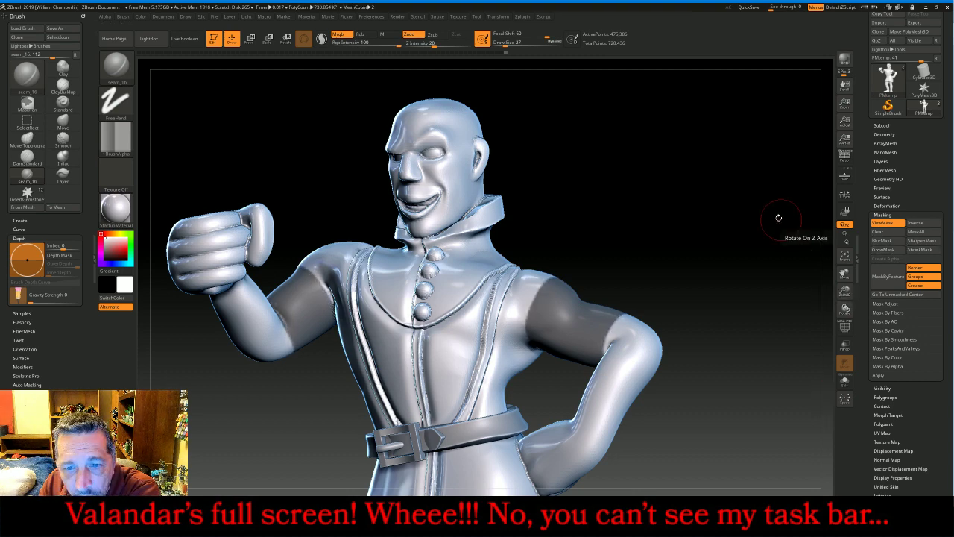
Extract the masked sleeve bands as a double-sided shell 0.02 thick and accept it as a new subtool
{"action": "left_click_drag", "start_coordinate": [778, 215], "coordinate": [817, 160]}
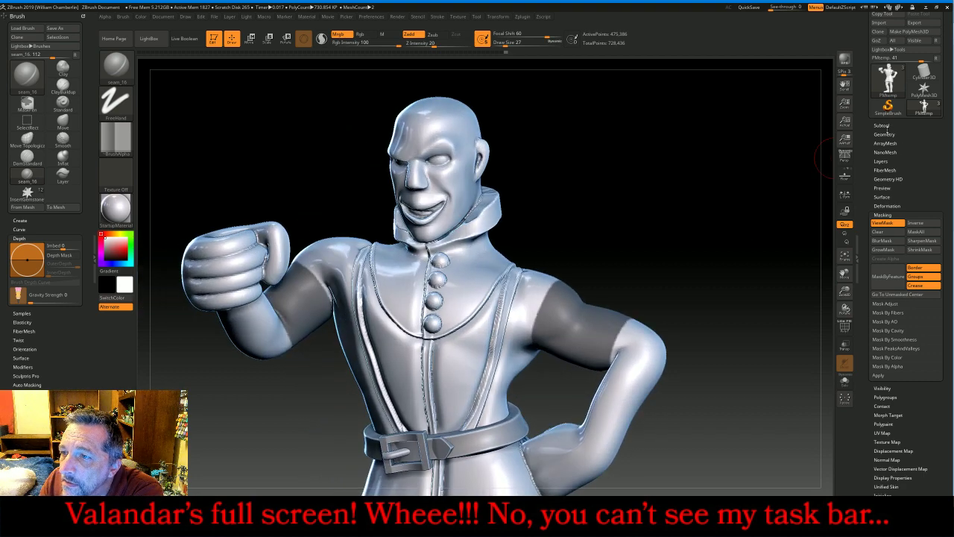
{"action": "left_click", "coordinate": [882, 125]}
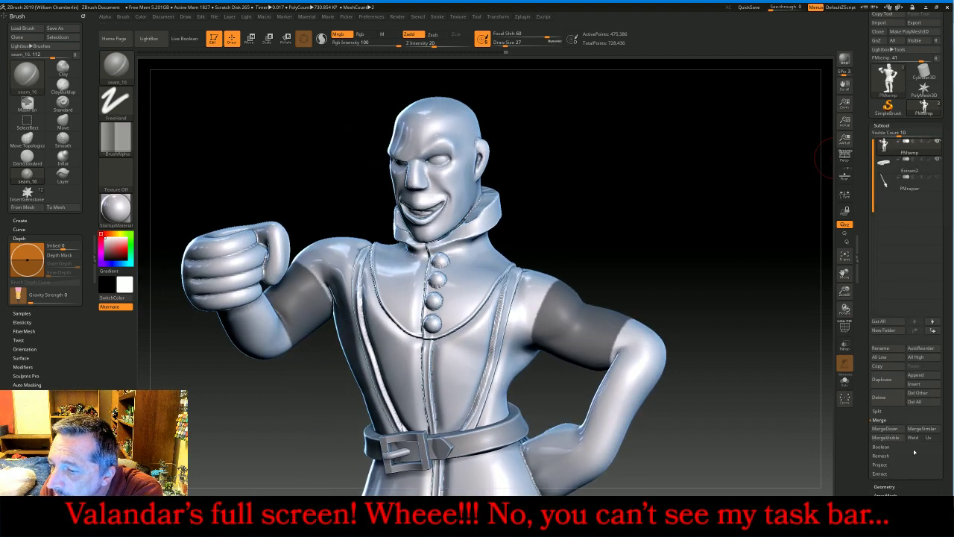
{"action": "left_click", "coordinate": [894, 475]}
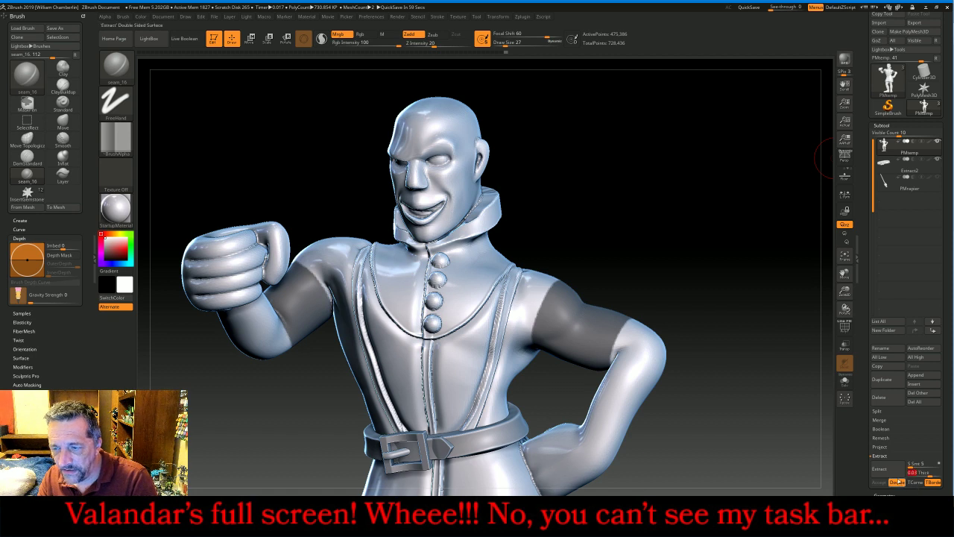
{"action": "left_click", "coordinate": [897, 468]}
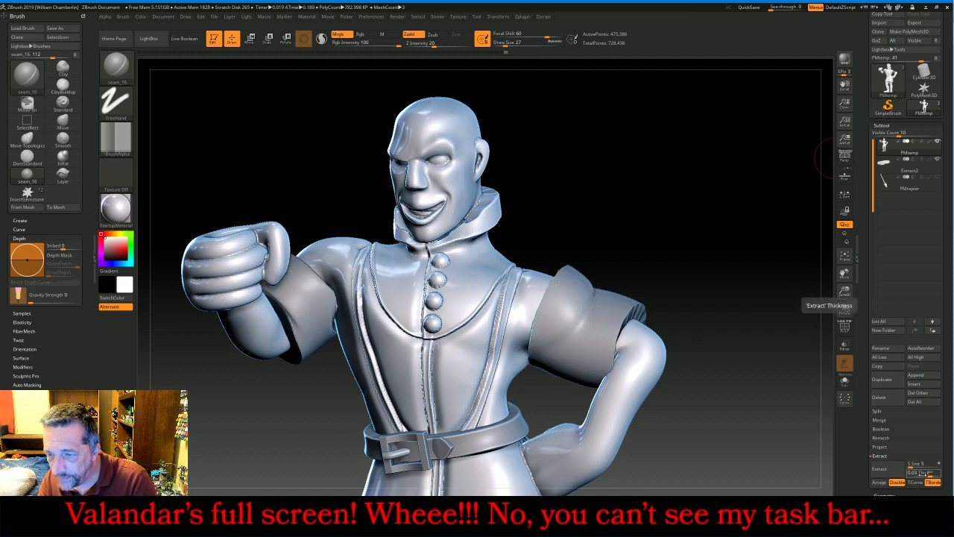
{"action": "key", "text": "Return"}
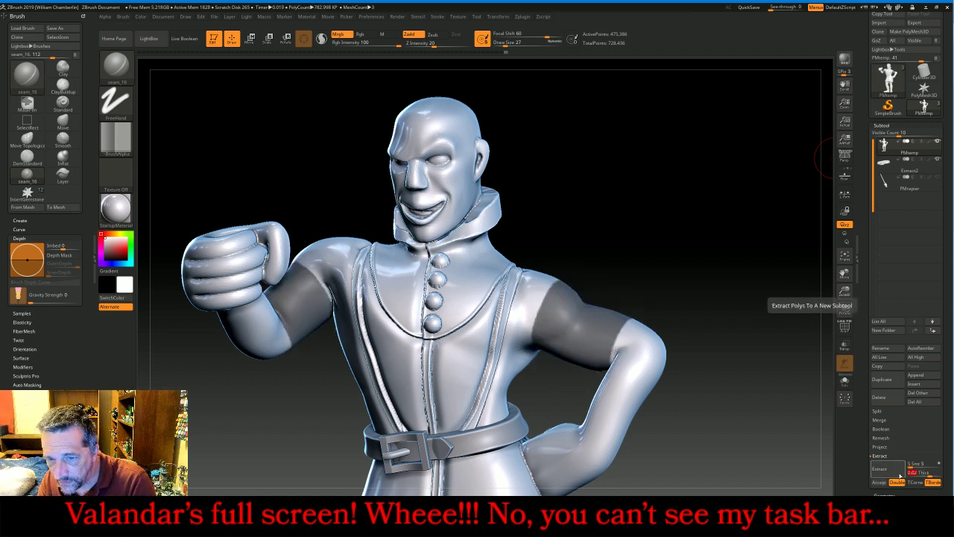
{"action": "left_click", "coordinate": [877, 473]}
{"action": "left_click", "coordinate": [880, 482]}
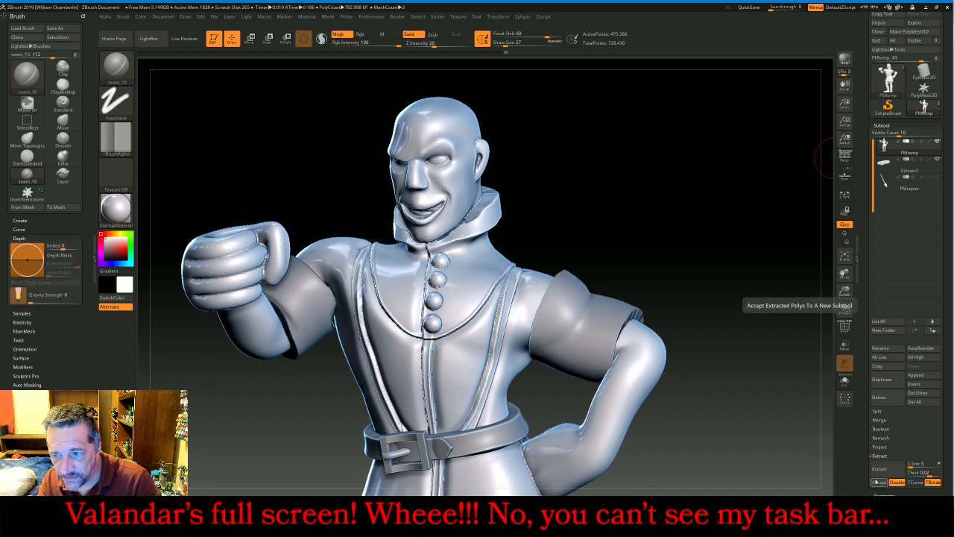
Clear the mask on the extracted sleeves and remesh them with DynaMesh at resolution 256
{"action": "left_click_drag", "start_coordinate": [680, 196], "coordinate": [722, 252], "text": "ctrl"}
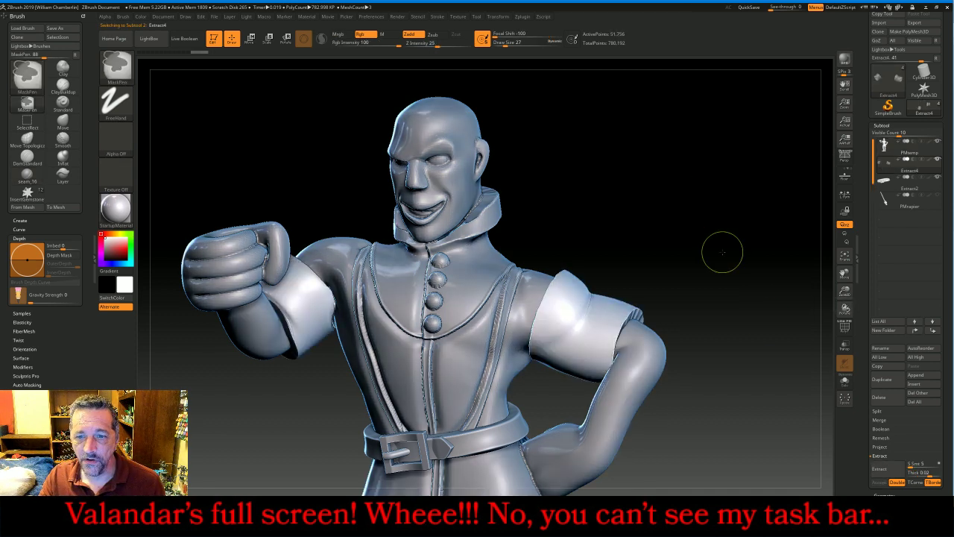
{"action": "left_click", "coordinate": [887, 126]}
{"action": "left_click", "coordinate": [882, 125]}
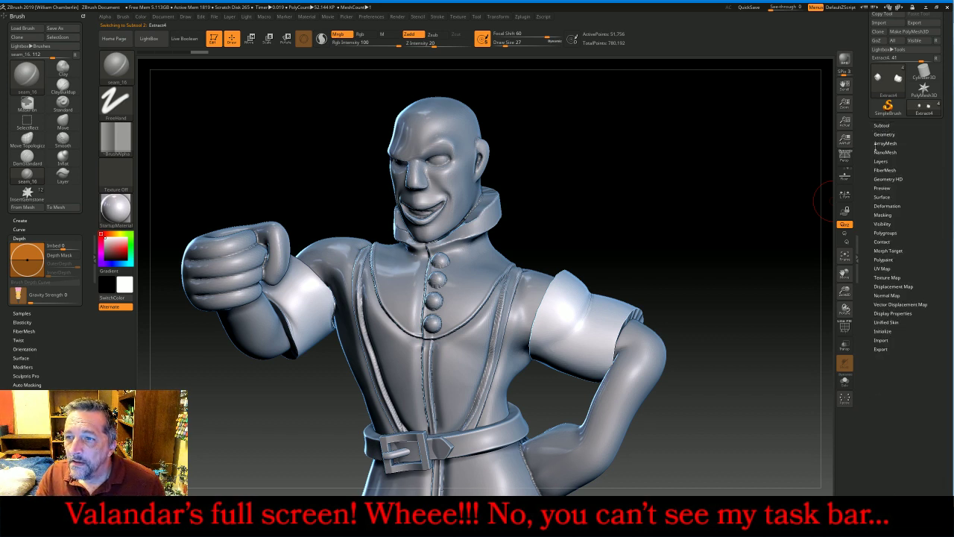
{"action": "left_click", "coordinate": [884, 135]}
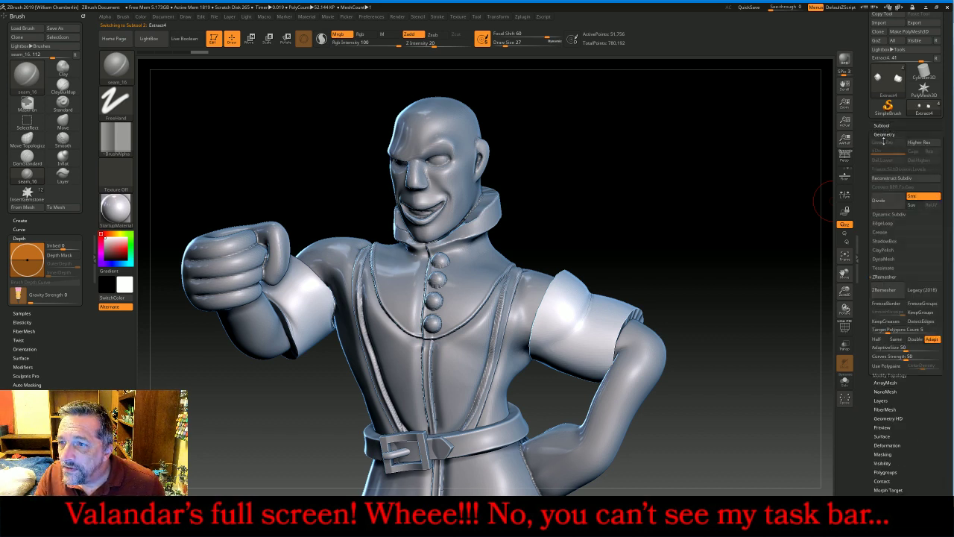
{"action": "left_click", "coordinate": [886, 260]}
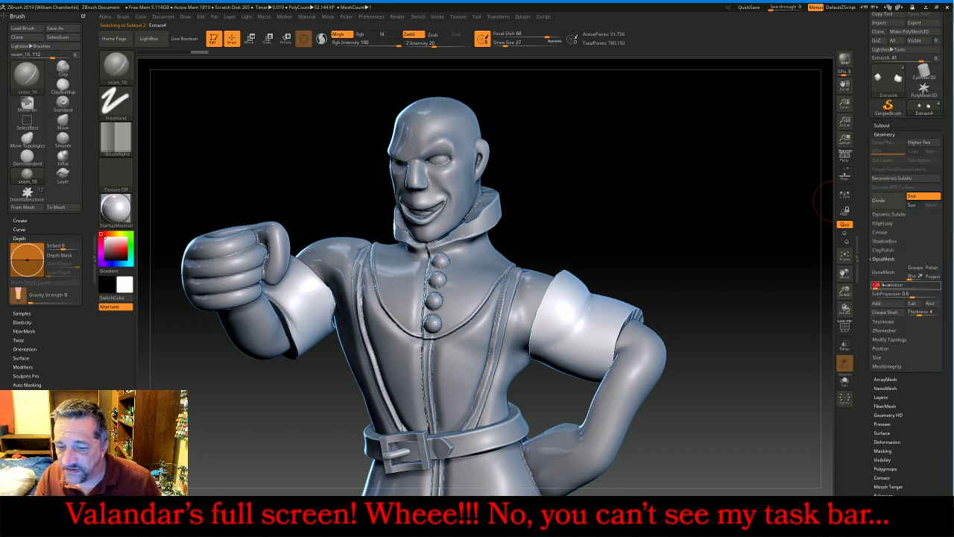
{"action": "left_click", "coordinate": [884, 272]}
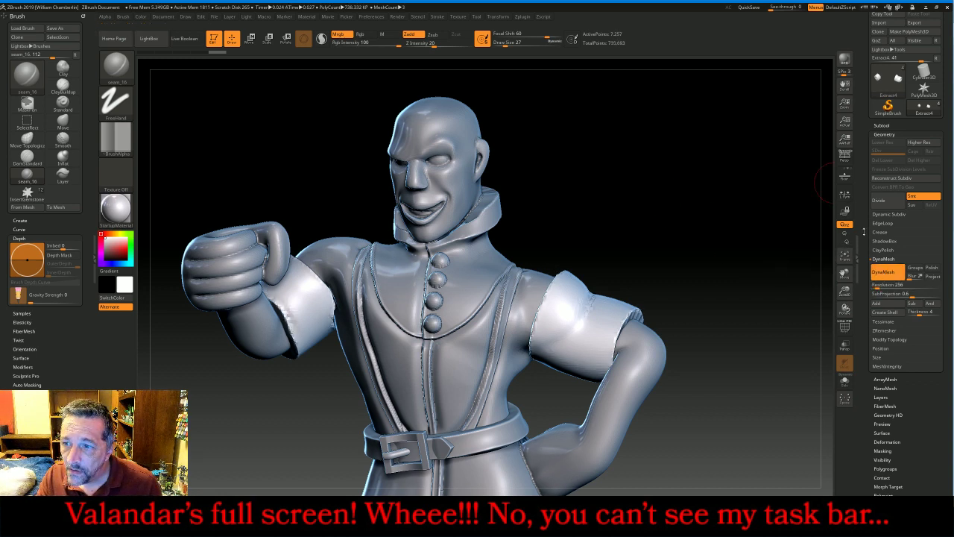
Smooth the shoulder-side edge of the bent arm's sleeve into the upper arm, front and back, with a slightly reduced brush
{"action": "left_click", "coordinate": [132, 71]}
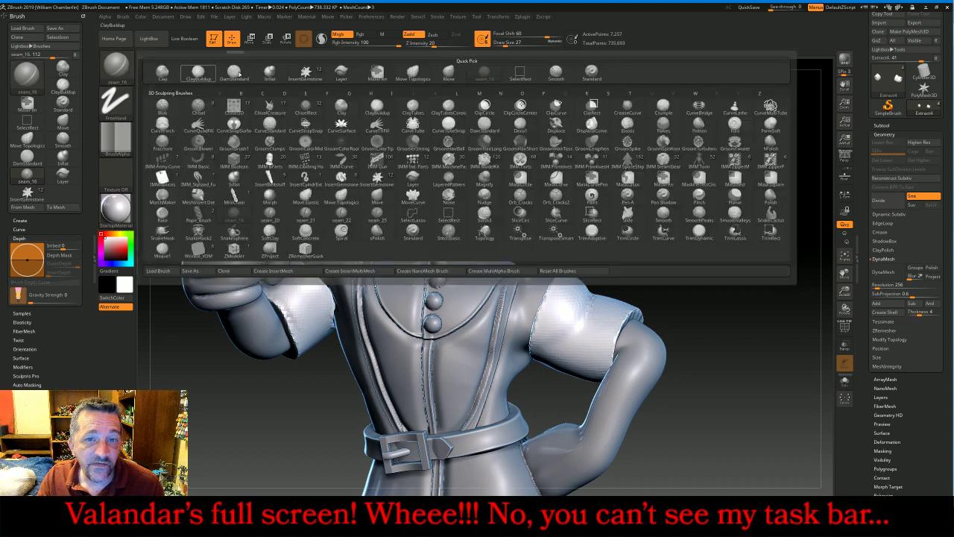
{"action": "left_click", "coordinate": [591, 72]}
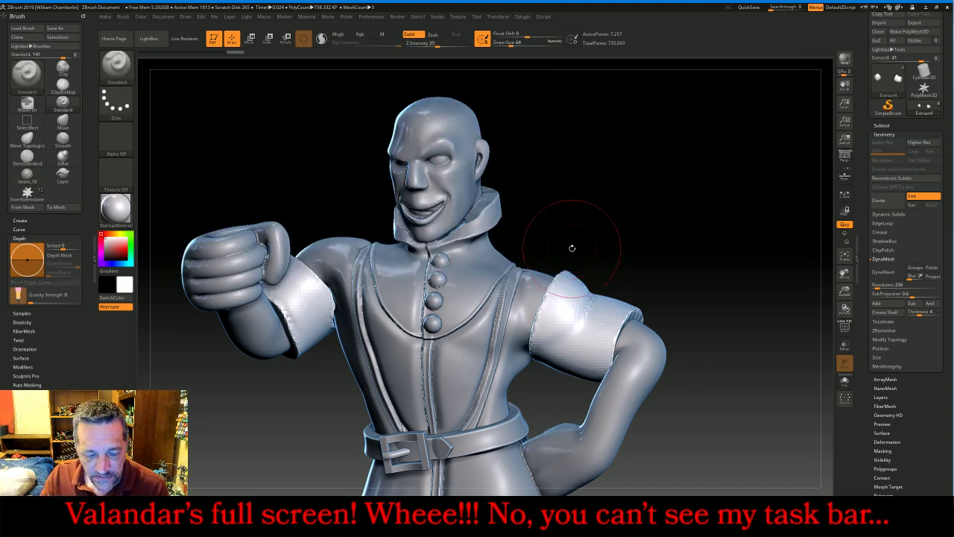
{"action": "key", "text": "bracketleft"}
{"action": "key", "text": "bracketleft"}
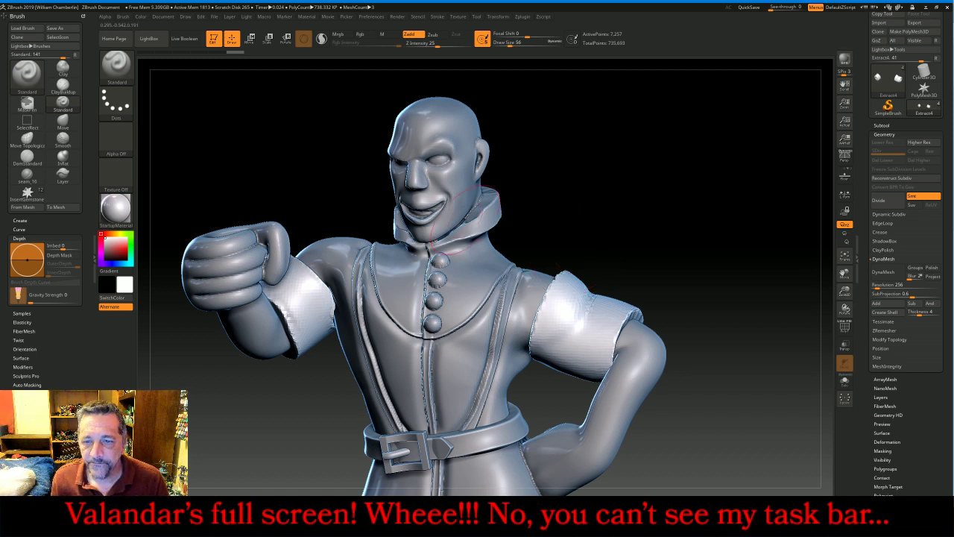
{"action": "left_click_drag", "start_coordinate": [559, 284], "coordinate": [545, 349], "text": "shift"}
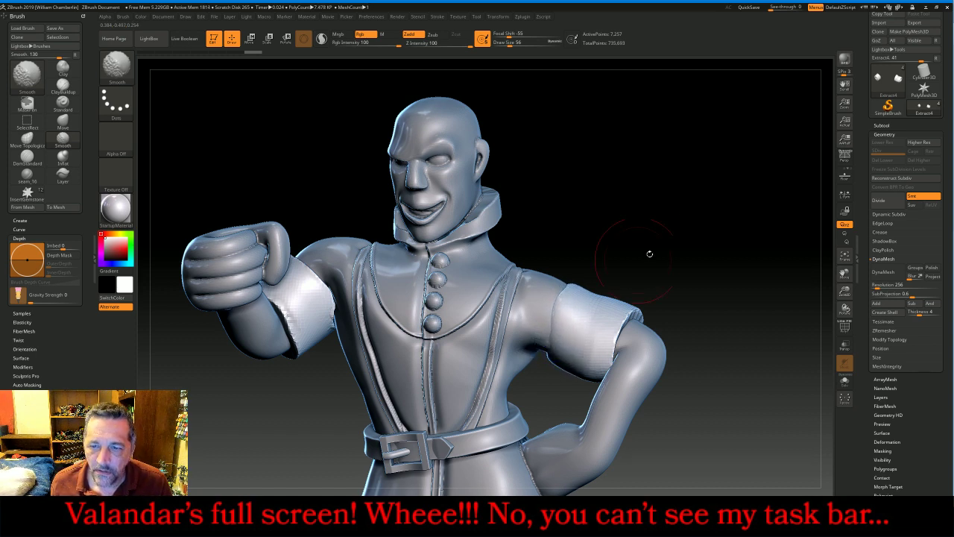
{"action": "left_click_drag", "start_coordinate": [671, 231], "coordinate": [533, 332]}
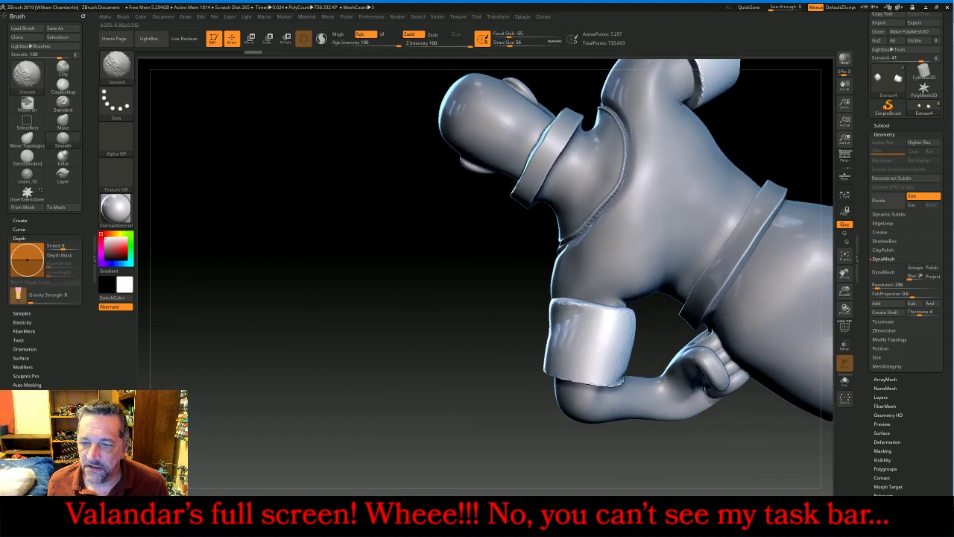
{"action": "mouse_move", "coordinate": [616, 319]}
{"action": "left_mouse_down", "text": "shift"}
{"action": "mouse_move", "coordinate": [608, 325]}
{"action": "mouse_move", "coordinate": [583, 307]}
{"action": "mouse_move", "coordinate": [566, 335]}
{"action": "mouse_move", "coordinate": [596, 350]}
{"action": "mouse_move", "coordinate": [548, 317]}
{"action": "left_mouse_up", "text": "shift"}
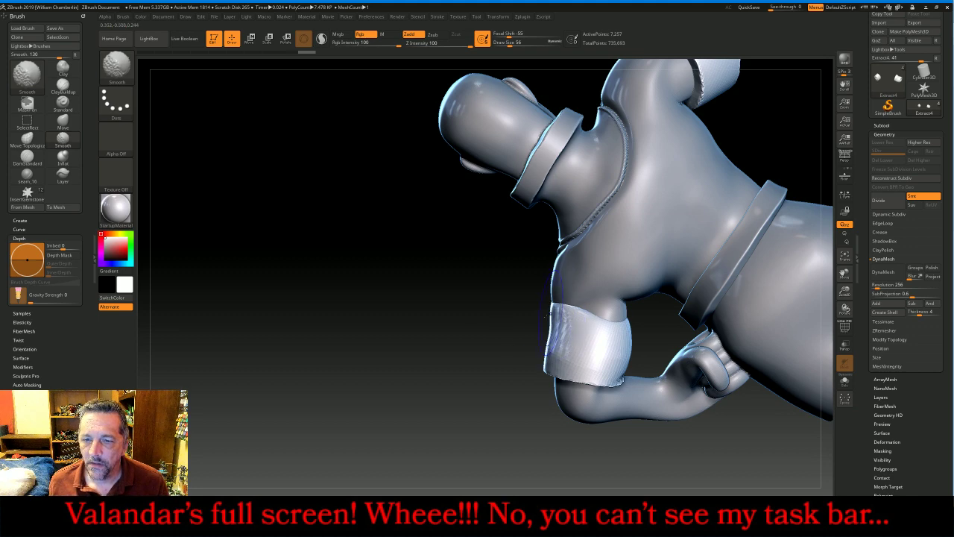
Smooth the shoulder-side edge of the outstretched arm's sleeve all around the upper arm
{"action": "mouse_move", "coordinate": [492, 328]}
{"action": "left_mouse_down"}
{"action": "mouse_move", "coordinate": [458, 341]}
{"action": "mouse_move", "coordinate": [641, 246]}
{"action": "mouse_move", "coordinate": [693, 229]}
{"action": "mouse_move", "coordinate": [738, 230]}
{"action": "left_mouse_up"}
{"action": "mouse_move", "coordinate": [344, 316]}
{"action": "left_mouse_down", "text": "shift"}
{"action": "mouse_move", "coordinate": [312, 361]}
{"action": "mouse_move", "coordinate": [285, 337]}
{"action": "mouse_move", "coordinate": [257, 335]}
{"action": "left_mouse_up", "text": "shift"}
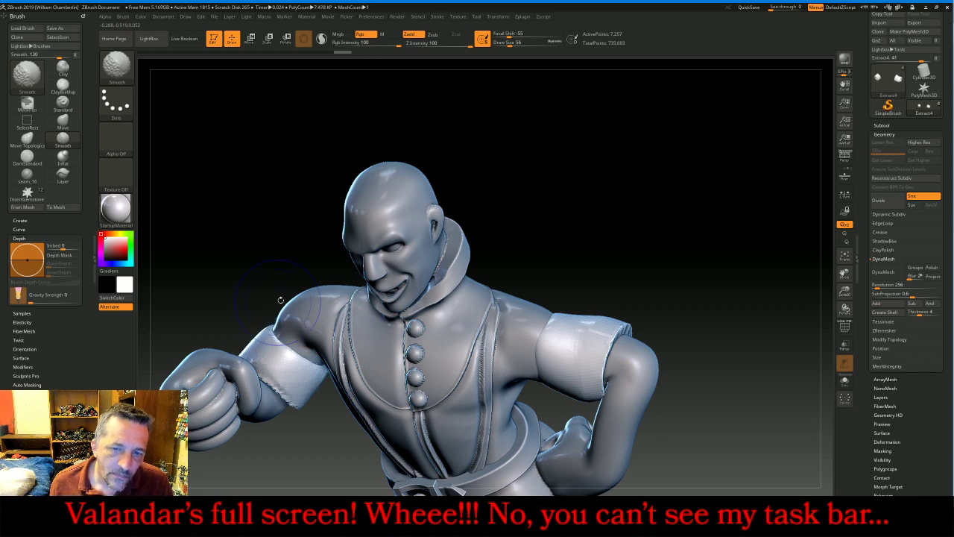
{"action": "mouse_move", "coordinate": [664, 230]}
{"action": "left_mouse_down"}
{"action": "mouse_move", "coordinate": [707, 228]}
{"action": "mouse_move", "coordinate": [686, 238]}
{"action": "mouse_move", "coordinate": [711, 258]}
{"action": "mouse_move", "coordinate": [651, 268]}
{"action": "left_mouse_up"}
{"action": "mouse_move", "coordinate": [330, 343]}
{"action": "left_mouse_down", "text": "shift"}
{"action": "mouse_move", "coordinate": [362, 396]}
{"action": "mouse_move", "coordinate": [326, 384]}
{"action": "mouse_move", "coordinate": [355, 388]}
{"action": "left_mouse_up", "text": "shift"}
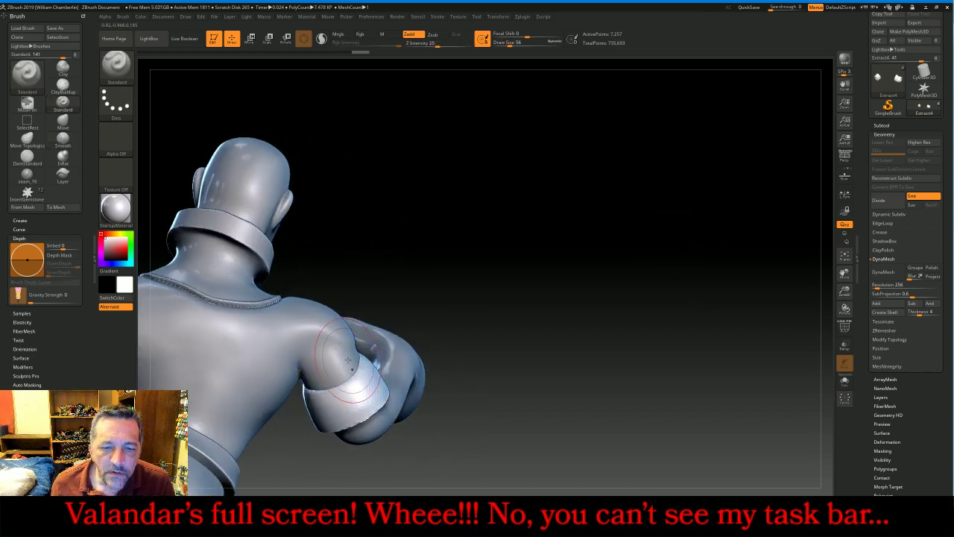
{"action": "mouse_move", "coordinate": [641, 218]}
{"action": "left_mouse_down"}
{"action": "mouse_move", "coordinate": [616, 258]}
{"action": "mouse_move", "coordinate": [563, 212]}
{"action": "left_mouse_up"}
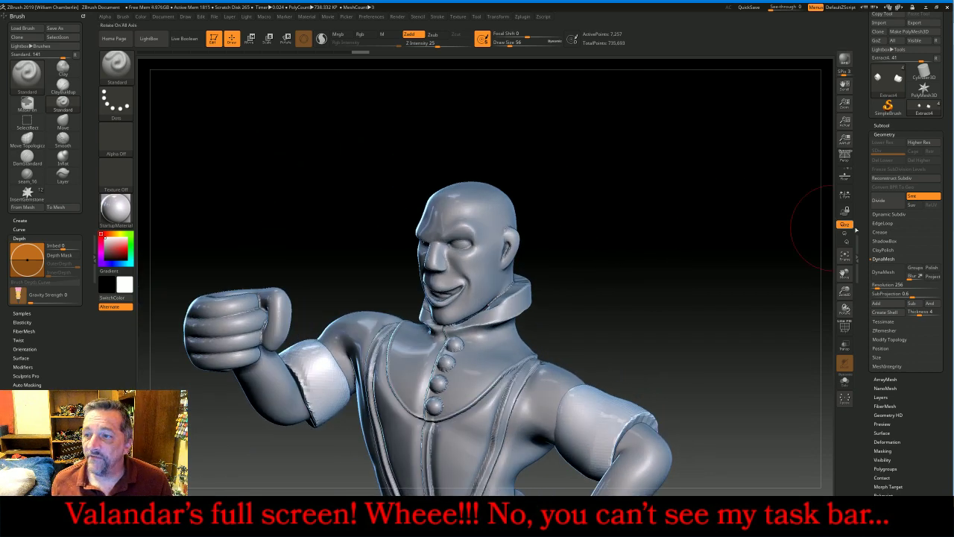
Subdivide the sleeve mesh to level 3, discarding its lower levels, and merge it into the figure's PMtemp subtool
{"action": "left_click", "coordinate": [885, 201]}
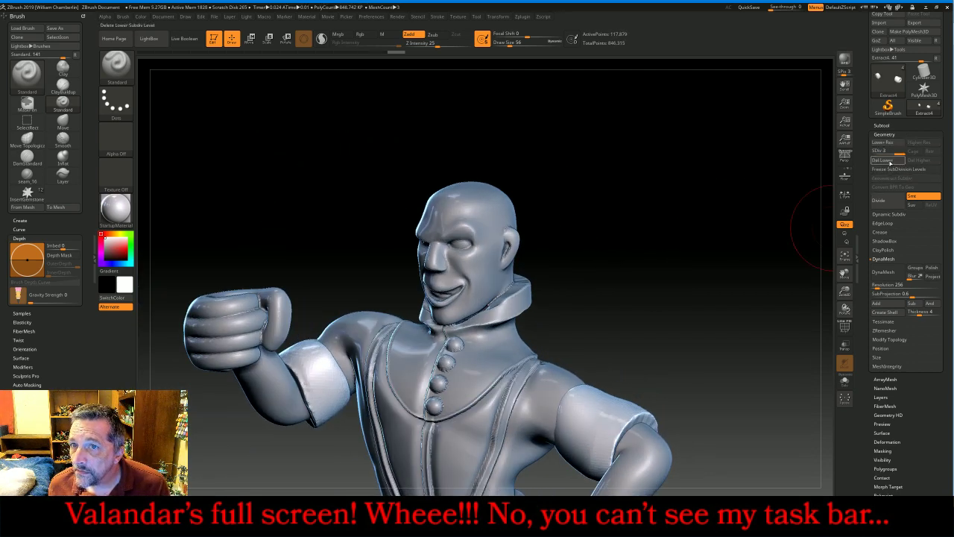
{"action": "left_click", "coordinate": [882, 125]}
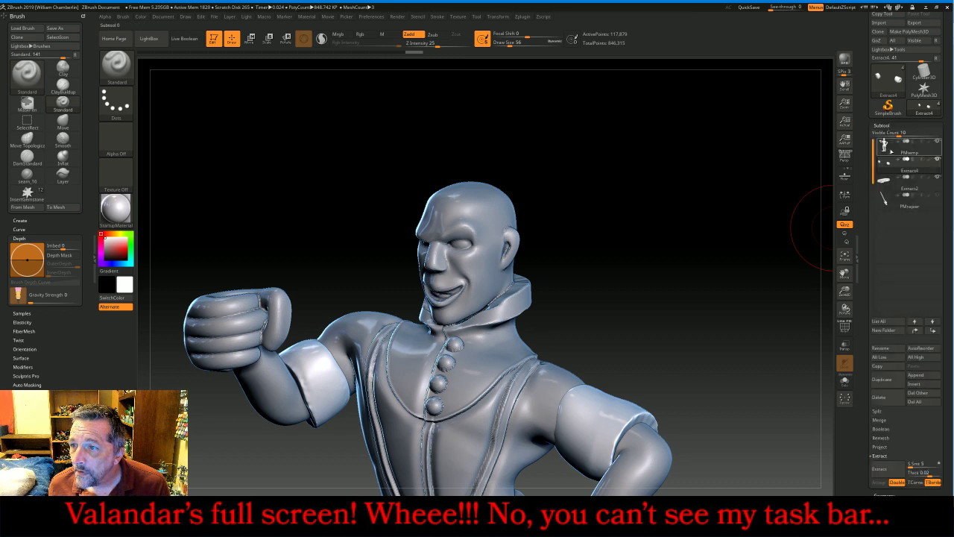
{"action": "left_click", "coordinate": [880, 420]}
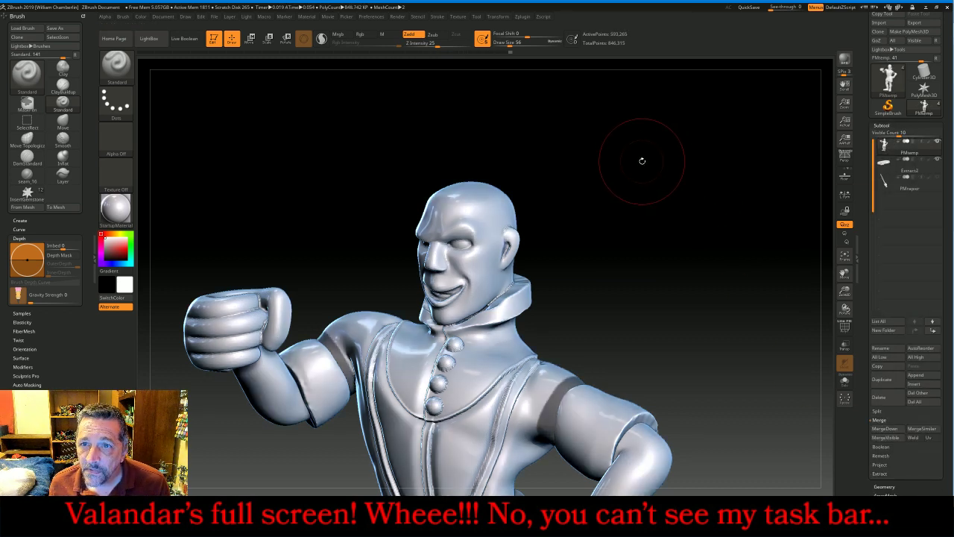
Set the merged figure's DynaMesh resolution to 1280 and clear its remaining mask
{"action": "left_click", "coordinate": [883, 486]}
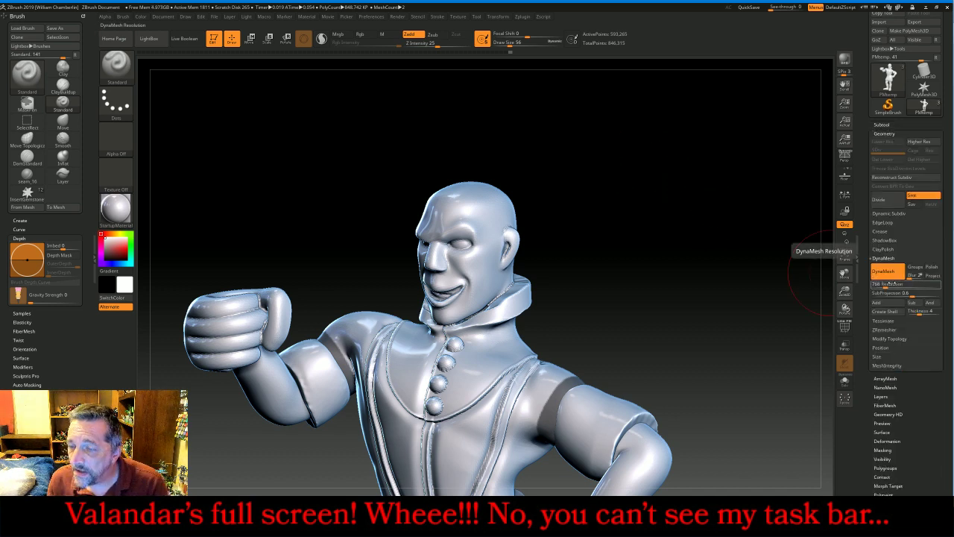
{"action": "left_click", "coordinate": [892, 283]}
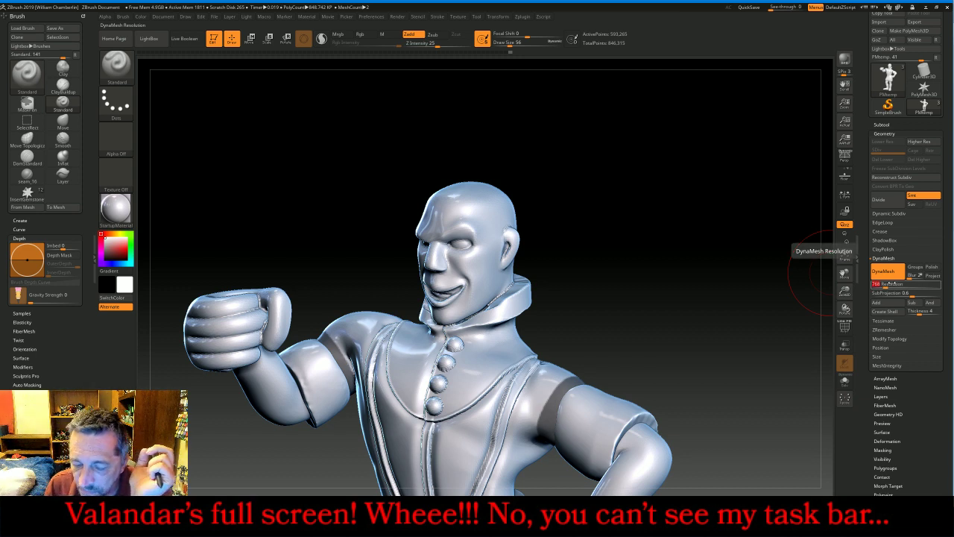
{"action": "type", "text": "1280"}
{"action": "key", "text": "Return"}
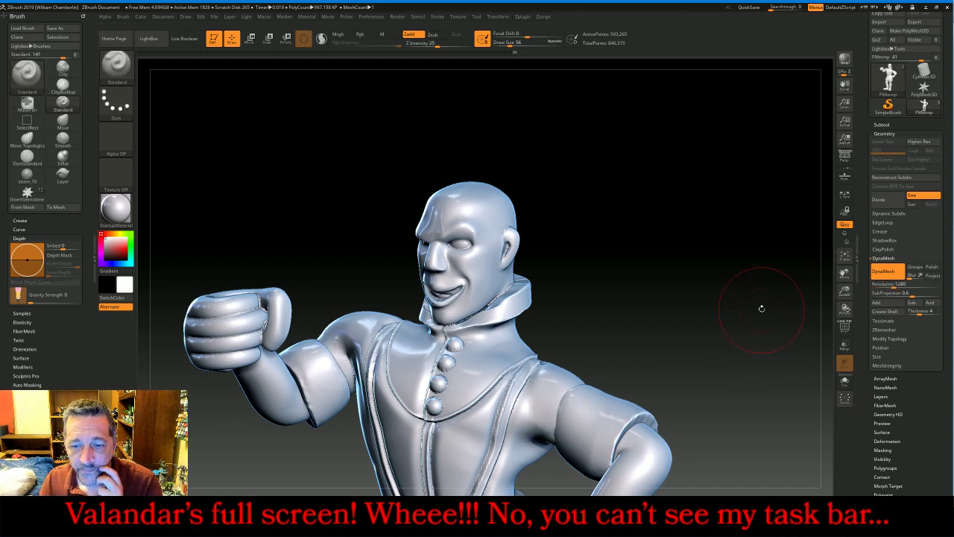
Inspect the merged sleeves on the whole figure and close up around the torso and bent arm
{"action": "left_click_drag", "start_coordinate": [748, 266], "coordinate": [769, 286]}
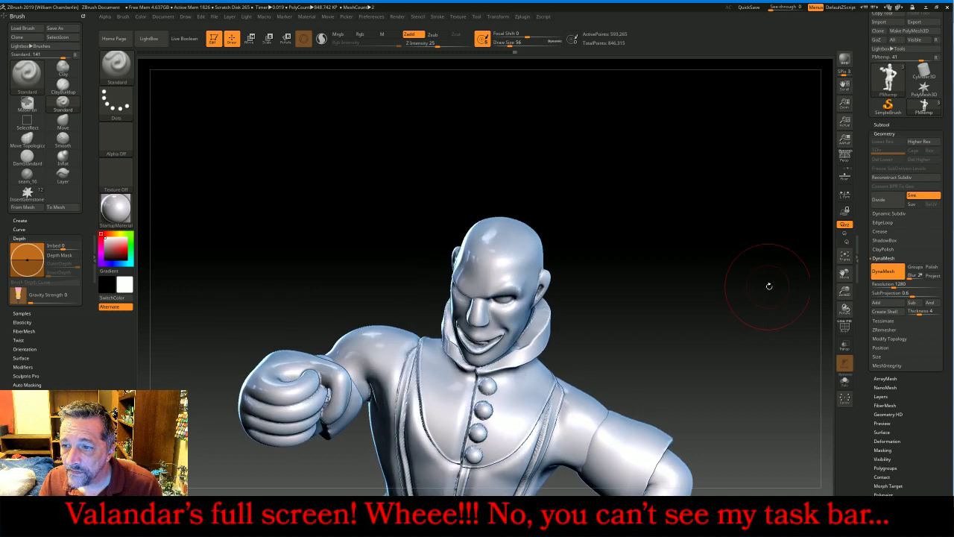
{"action": "left_click", "coordinate": [845, 255]}
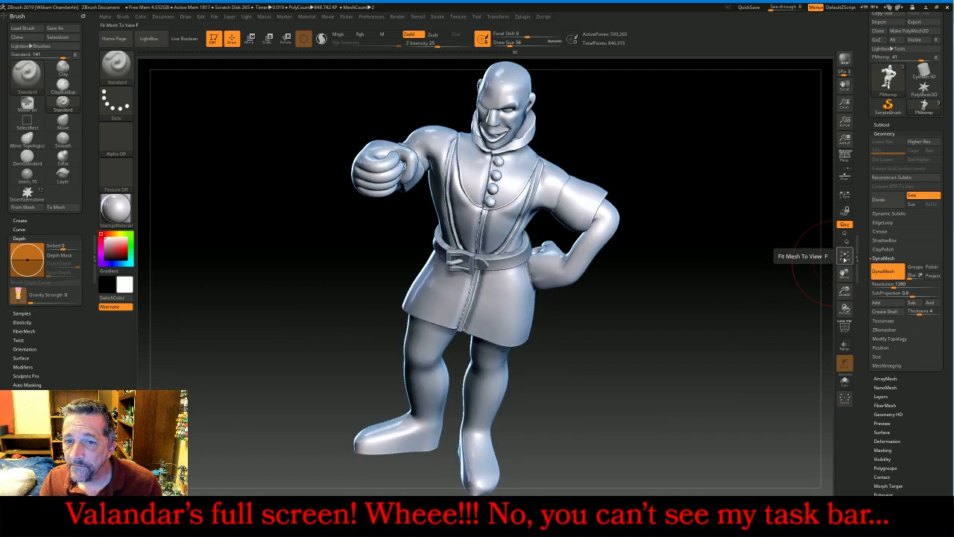
{"action": "left_click_drag", "start_coordinate": [845, 292], "coordinate": [836, 338]}
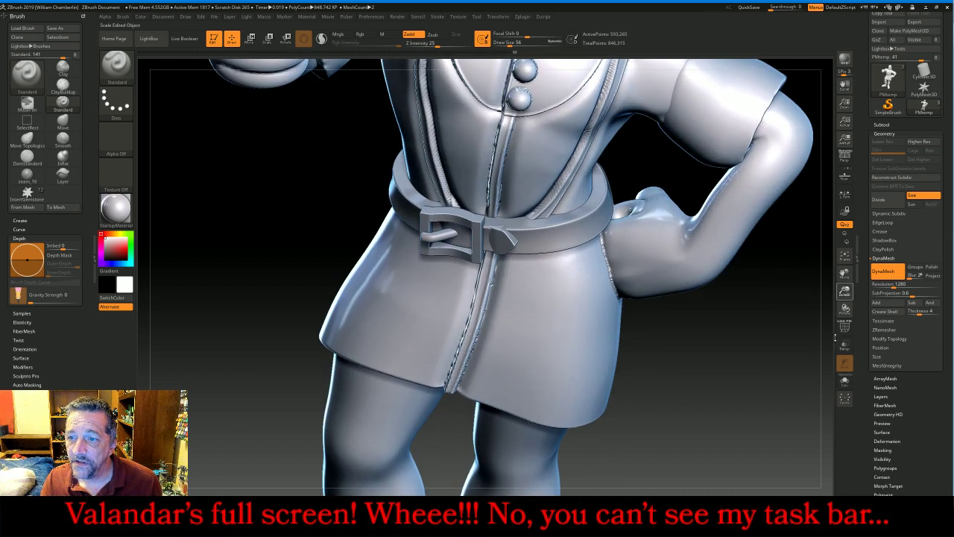
{"action": "left_click_drag", "start_coordinate": [845, 273], "coordinate": [715, 429]}
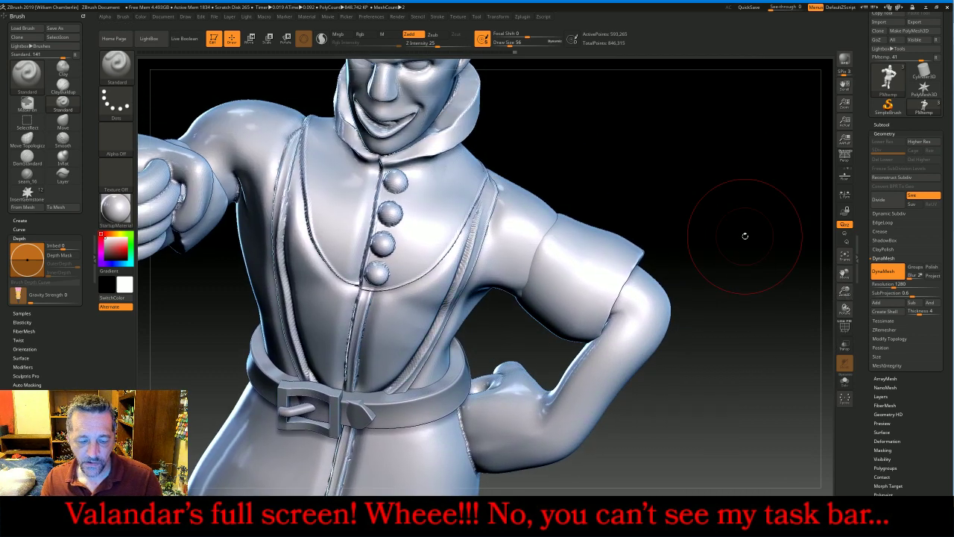
Reduce the brush size to 28 and remesh the merged figure with DynaMesh at resolution 1280
{"action": "key", "text": "bracketleft"}
{"action": "key", "text": "bracketleft"}
{"action": "key", "text": "bracketleft"}
{"action": "key", "text": "bracketleft"}
{"action": "key", "text": "bracketleft"}
{"action": "key", "text": "bracketleft"}
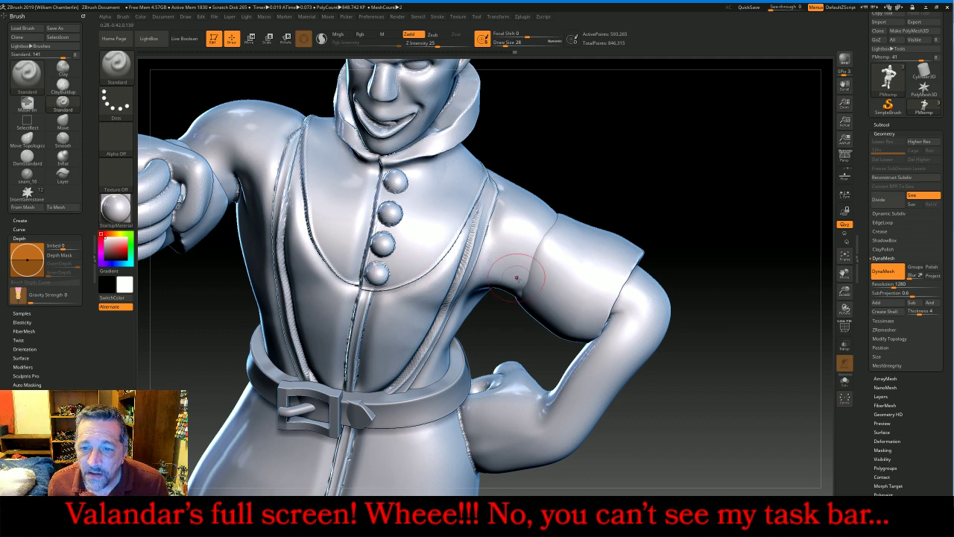
{"action": "key", "text": "shift"}
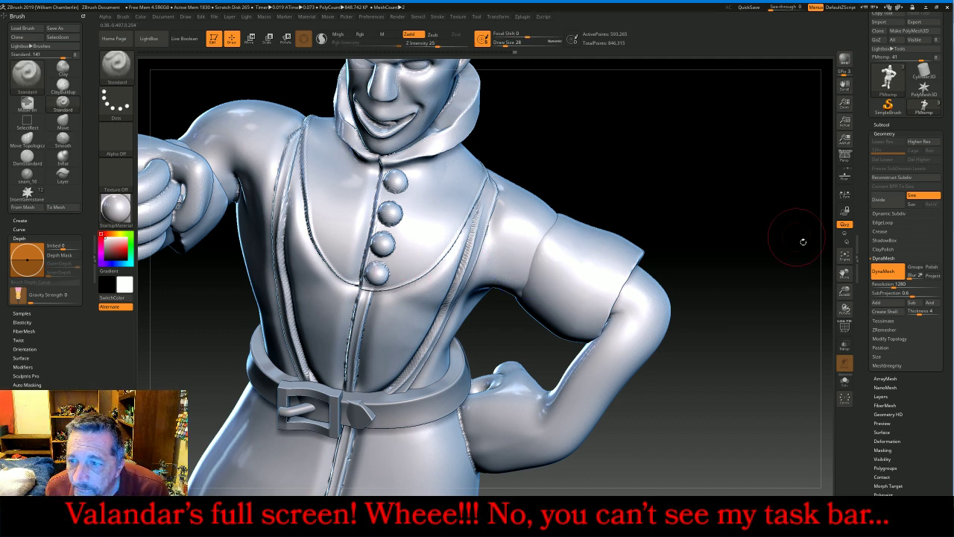
{"action": "left_click", "coordinate": [884, 270]}
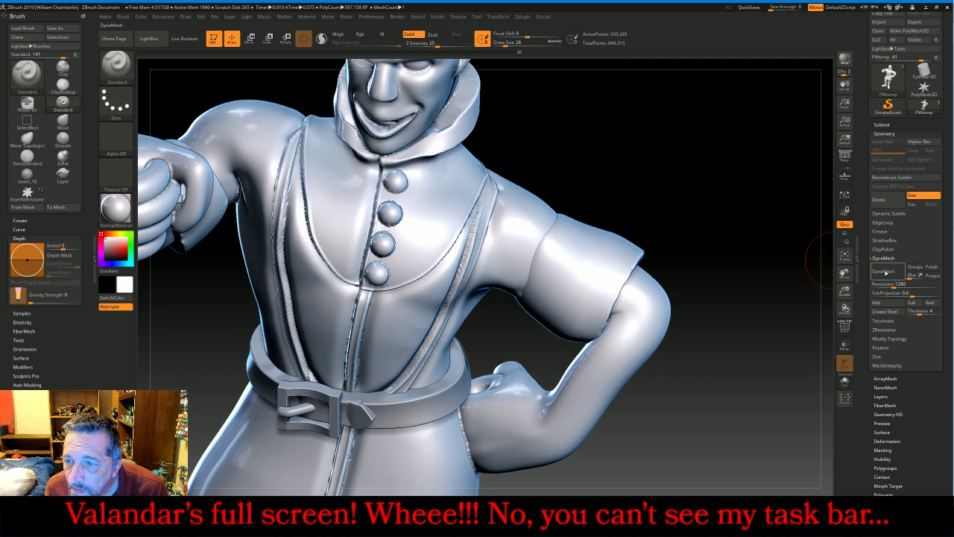
{"action": "left_click", "coordinate": [883, 271]}
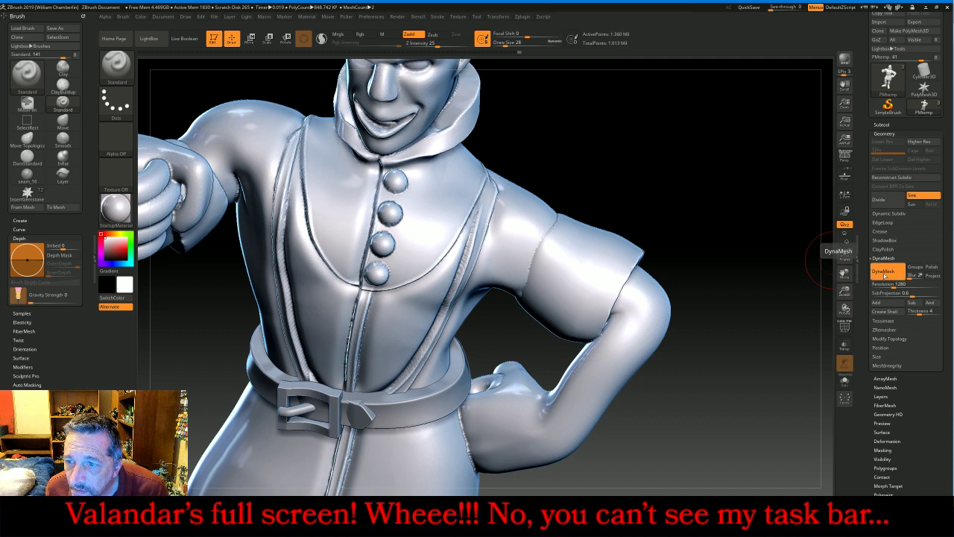
Smooth the join between shoulder and sleeve on the bent arm, front and back
{"action": "key", "text": "shift"}
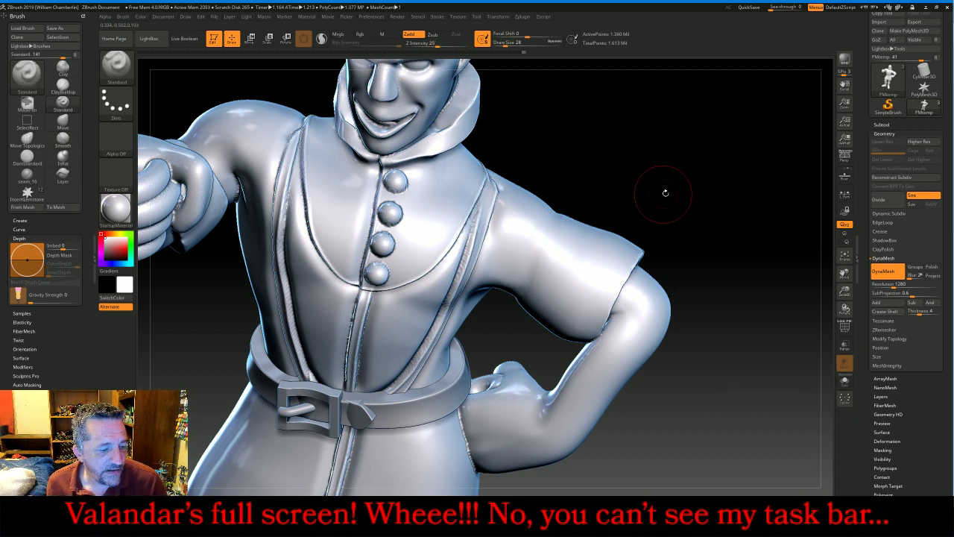
{"action": "mouse_move", "coordinate": [749, 161]}
{"action": "left_mouse_down"}
{"action": "mouse_move", "coordinate": [462, 208]}
{"action": "mouse_move", "coordinate": [522, 231]}
{"action": "left_mouse_up"}
{"action": "key", "text": "shift"}
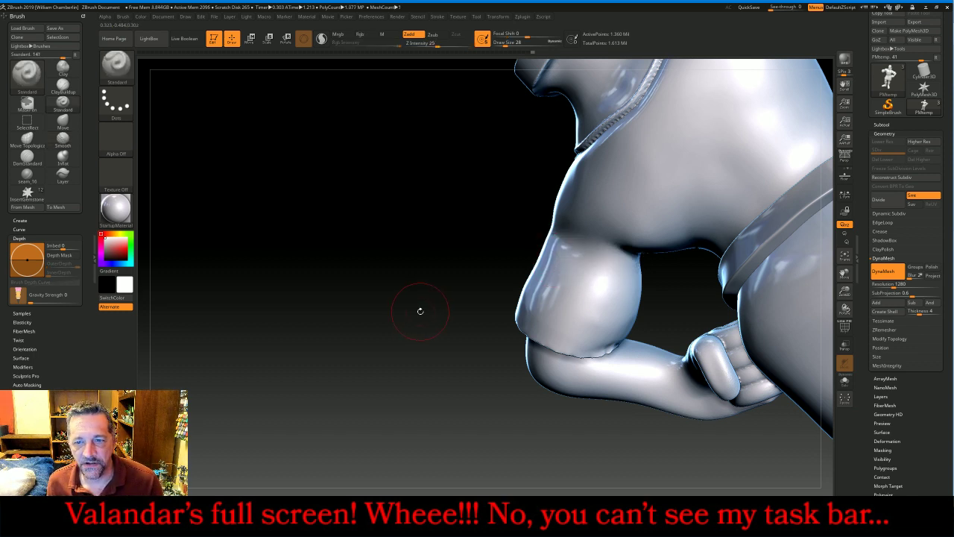
Smooth the join between shoulder and sleeve all around the outstretched arm
{"action": "mouse_move", "coordinate": [401, 337]}
{"action": "left_mouse_down"}
{"action": "mouse_move", "coordinate": [597, 298]}
{"action": "mouse_move", "coordinate": [686, 261]}
{"action": "mouse_move", "coordinate": [722, 274]}
{"action": "mouse_move", "coordinate": [746, 315]}
{"action": "mouse_move", "coordinate": [729, 363]}
{"action": "mouse_move", "coordinate": [824, 294]}
{"action": "mouse_move", "coordinate": [797, 275]}
{"action": "mouse_move", "coordinate": [559, 235]}
{"action": "left_mouse_up"}
{"action": "key", "text": "shift"}
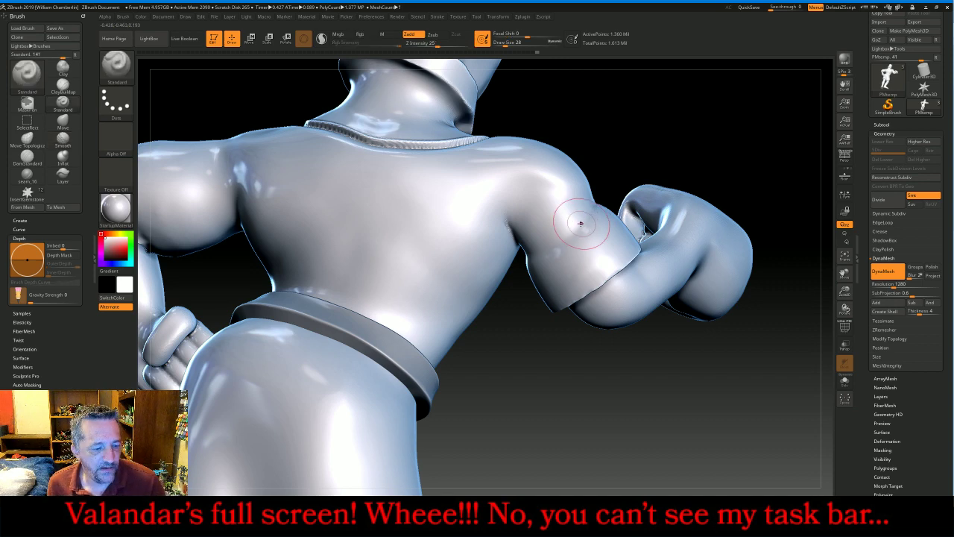
{"action": "mouse_move", "coordinate": [727, 121]}
{"action": "left_mouse_down"}
{"action": "mouse_move", "coordinate": [657, 212]}
{"action": "mouse_move", "coordinate": [590, 221]}
{"action": "left_mouse_up"}
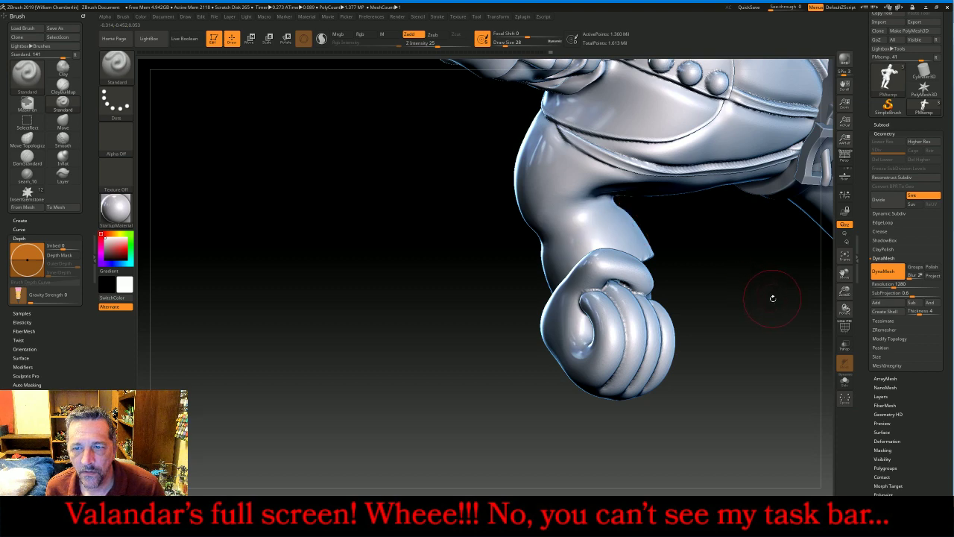
{"action": "left_click_drag", "start_coordinate": [773, 298], "coordinate": [711, 252]}
{"action": "key", "text": "shift"}
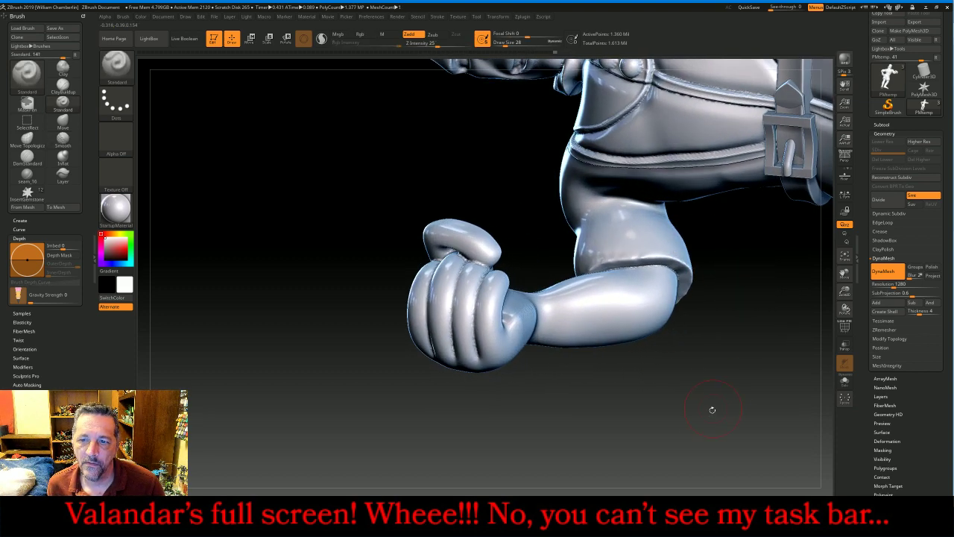
{"action": "left_click_drag", "start_coordinate": [714, 410], "coordinate": [683, 411]}
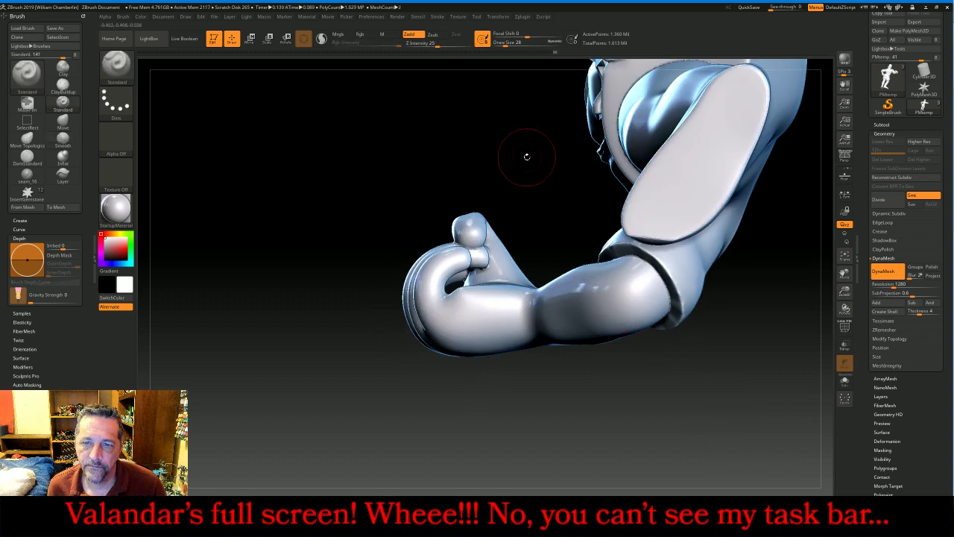
{"action": "left_click_drag", "start_coordinate": [526, 155], "coordinate": [483, 300]}
Mask a narrow straight band across the bent arm's forearm for a cuff
{"action": "left_click", "coordinate": [844, 257]}
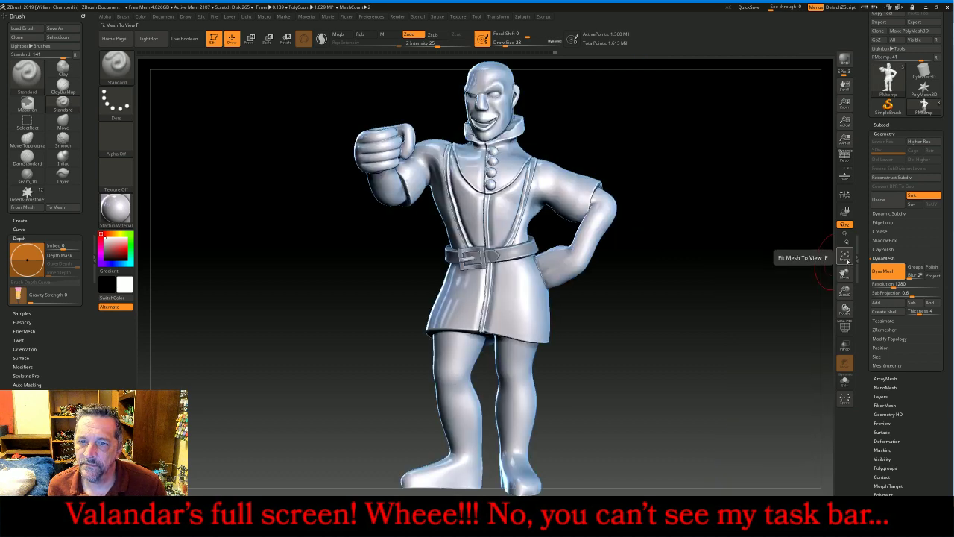
{"action": "left_click_drag", "start_coordinate": [774, 292], "coordinate": [758, 305]}
{"action": "left_click_drag", "start_coordinate": [675, 309], "coordinate": [728, 299]}
{"action": "left_click_drag", "start_coordinate": [658, 202], "coordinate": [659, 228]}
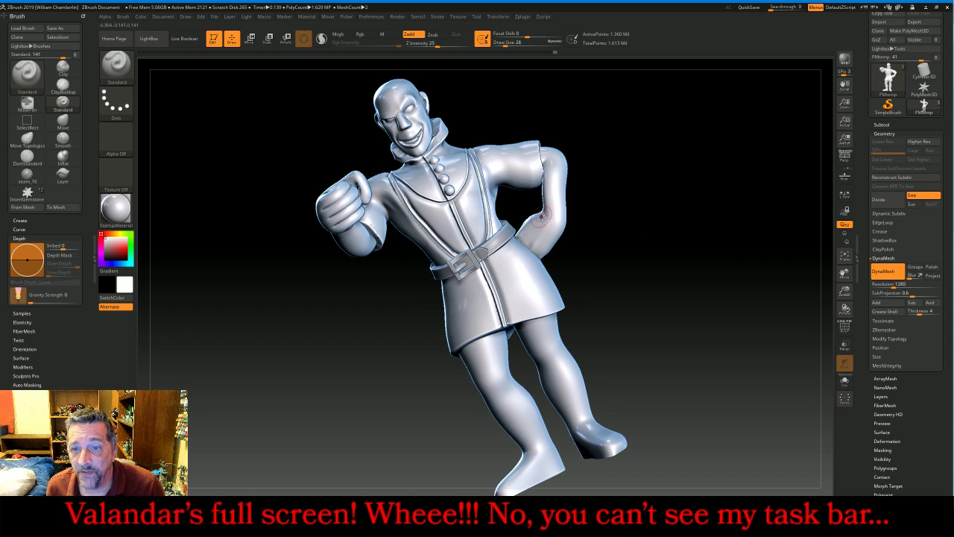
{"action": "left_click_drag", "start_coordinate": [845, 290], "coordinate": [844, 337]}
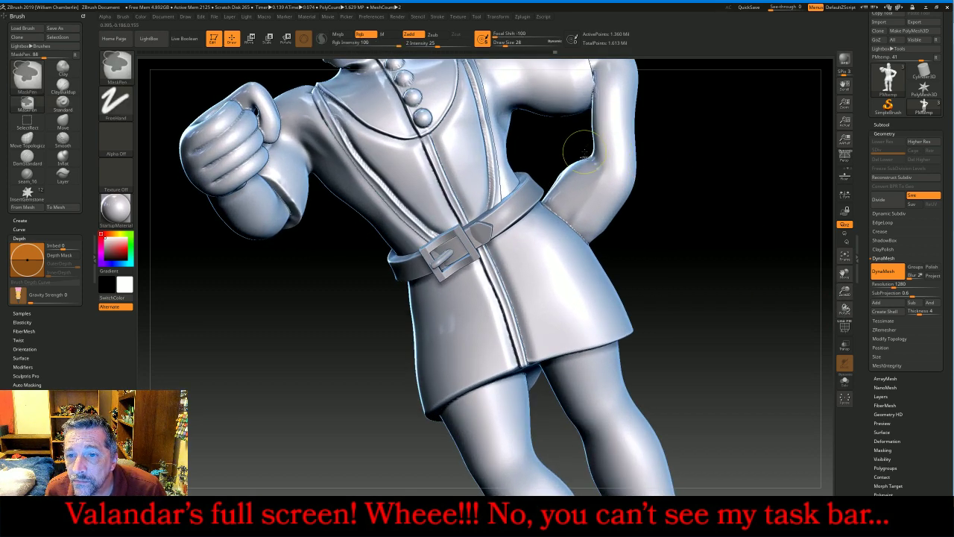
{"action": "left_click_drag", "start_coordinate": [588, 151], "coordinate": [653, 139], "text": "ctrl"}
Mask a matching narrow band across the outstretched arm's forearm near the wrist
{"action": "mouse_move", "coordinate": [728, 196]}
{"action": "left_mouse_down"}
{"action": "mouse_move", "coordinate": [748, 280]}
{"action": "mouse_move", "coordinate": [762, 285]}
{"action": "mouse_move", "coordinate": [733, 293]}
{"action": "mouse_move", "coordinate": [752, 283]}
{"action": "mouse_move", "coordinate": [712, 277]}
{"action": "left_mouse_up"}
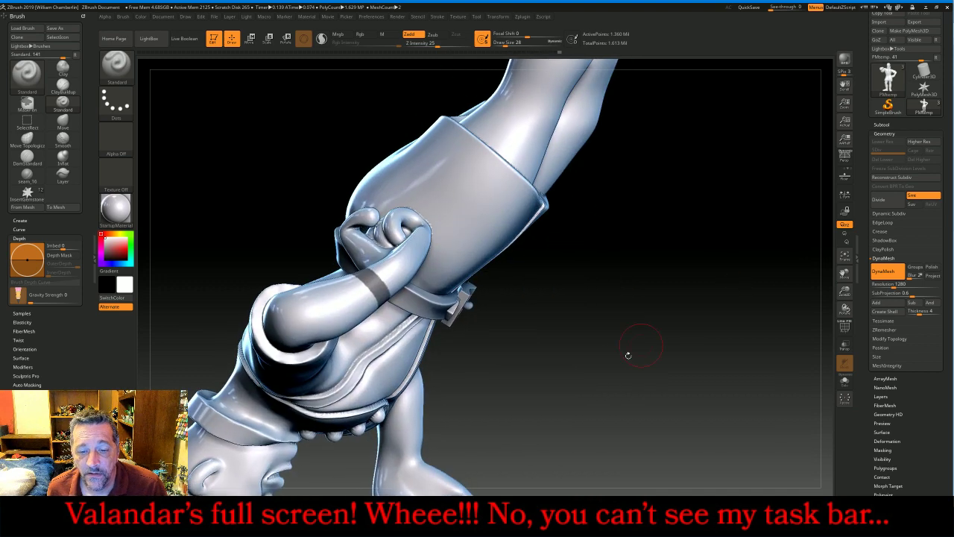
{"action": "key", "text": "ctrl"}
{"action": "left_click_drag", "start_coordinate": [431, 455], "coordinate": [366, 435], "text": "ctrl"}
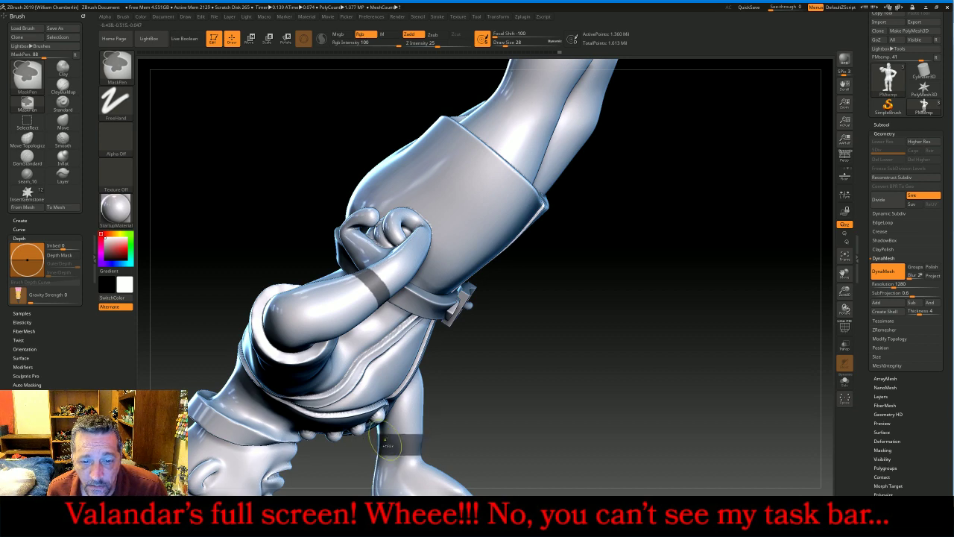
{"action": "mouse_move", "coordinate": [551, 402]}
{"action": "left_mouse_down"}
{"action": "mouse_move", "coordinate": [632, 326]}
{"action": "mouse_move", "coordinate": [658, 251]}
{"action": "mouse_move", "coordinate": [656, 341]}
{"action": "mouse_move", "coordinate": [650, 331]}
{"action": "left_mouse_up"}
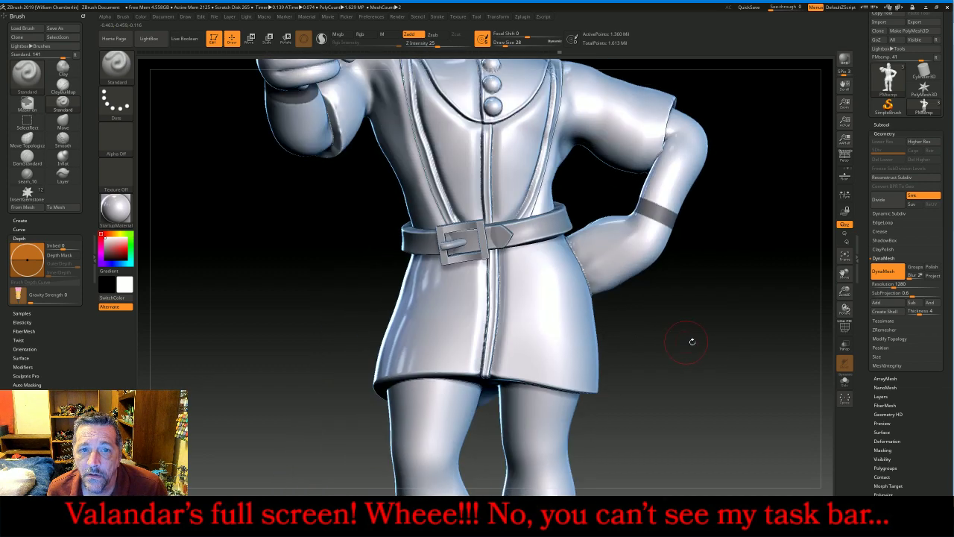
Check the masked bands on both forearms and mask across the bent arm's forearm again
{"action": "left_click", "coordinate": [844, 256]}
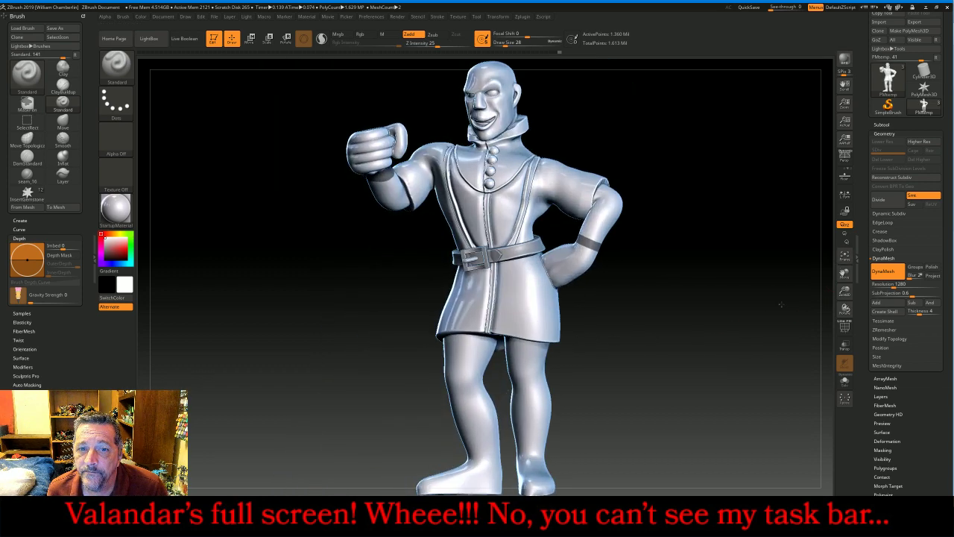
{"action": "left_click_drag", "start_coordinate": [781, 304], "coordinate": [657, 253]}
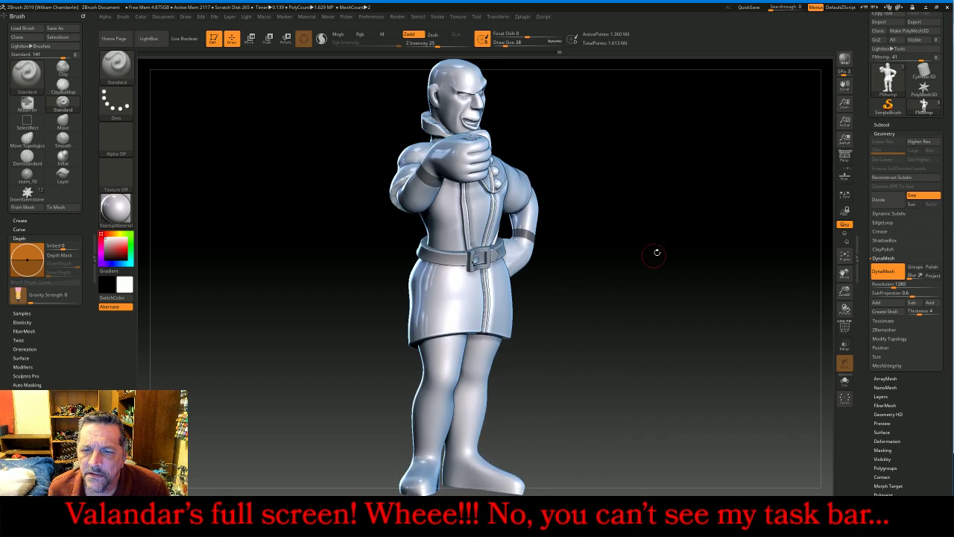
{"action": "mouse_move", "coordinate": [686, 175]}
{"action": "left_mouse_down"}
{"action": "mouse_move", "coordinate": [650, 170]}
{"action": "mouse_move", "coordinate": [675, 185]}
{"action": "mouse_move", "coordinate": [731, 160]}
{"action": "mouse_move", "coordinate": [700, 186]}
{"action": "mouse_move", "coordinate": [640, 199]}
{"action": "left_mouse_up"}
{"action": "key", "text": "ctrl"}
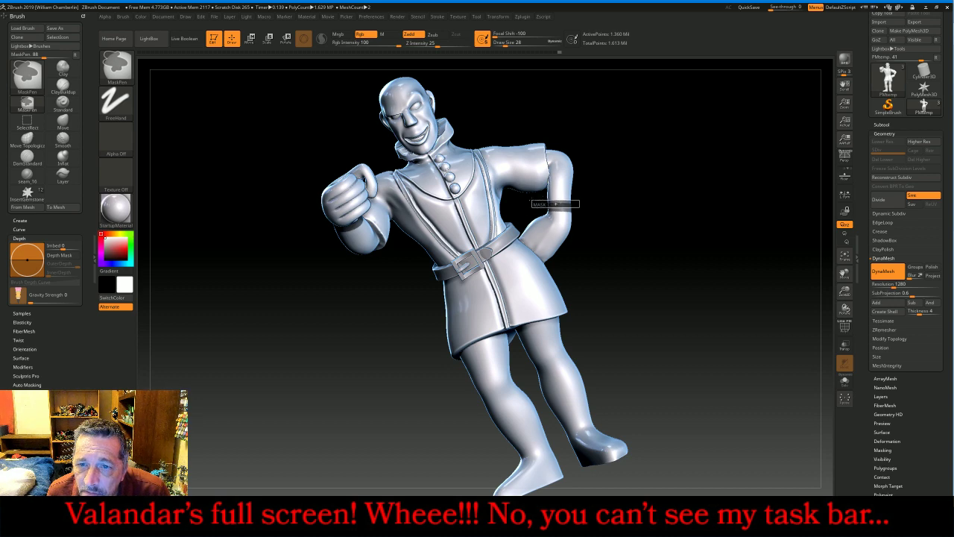
{"action": "mouse_move", "coordinate": [694, 249]}
{"action": "left_mouse_down"}
{"action": "mouse_move", "coordinate": [716, 275]}
{"action": "mouse_move", "coordinate": [698, 273]}
{"action": "mouse_move", "coordinate": [709, 279]}
{"action": "left_mouse_up"}
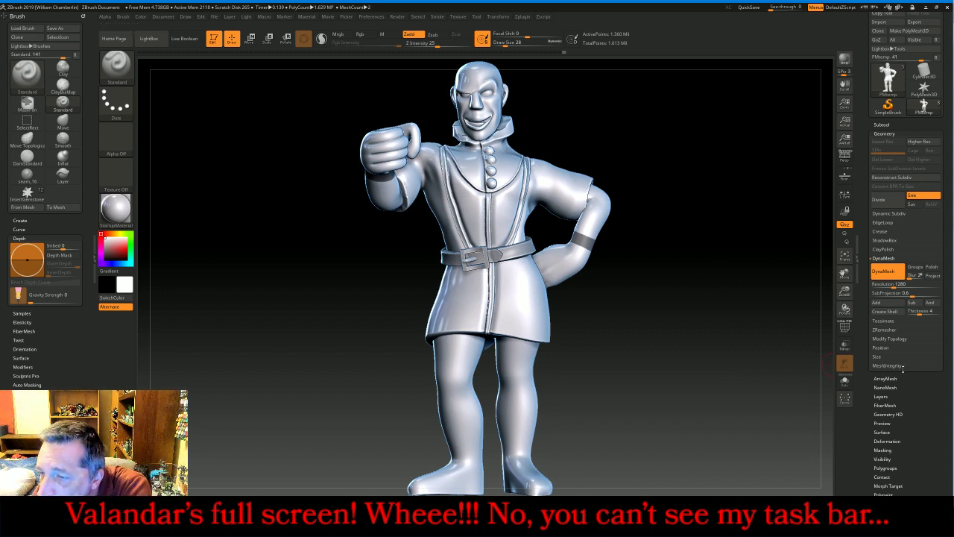
Extract the two masked forearm bands as thick cuffs and accept them as a new subtool
{"action": "left_click", "coordinate": [889, 124]}
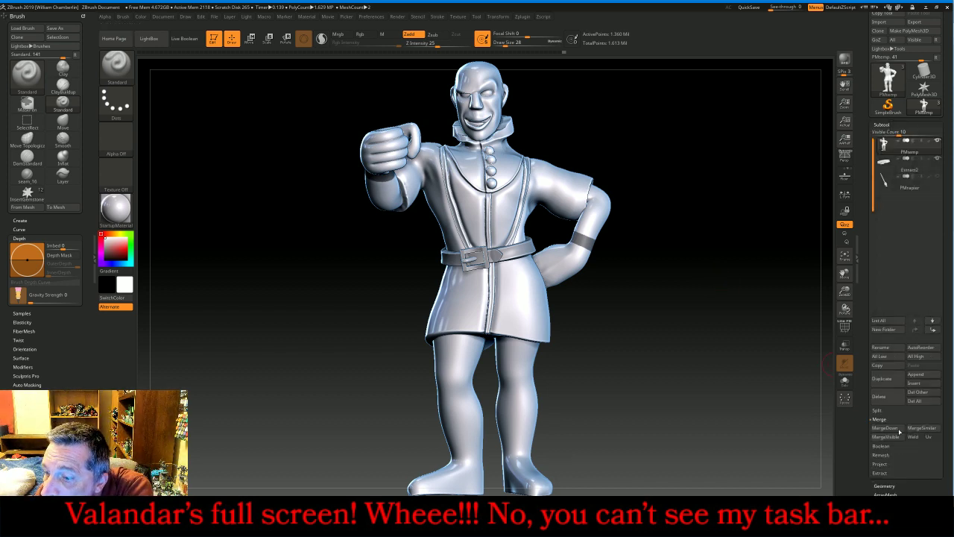
{"action": "left_click", "coordinate": [892, 472]}
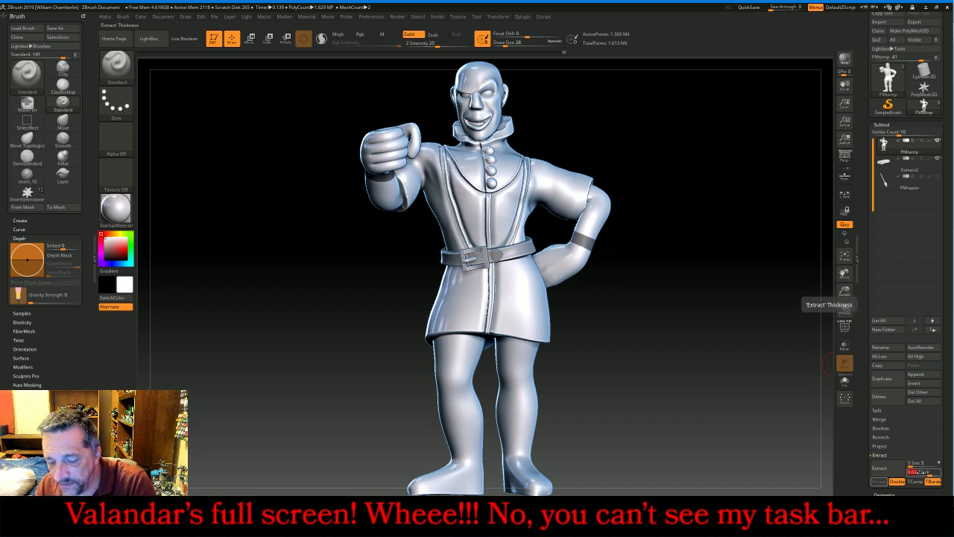
{"action": "left_click", "coordinate": [880, 467]}
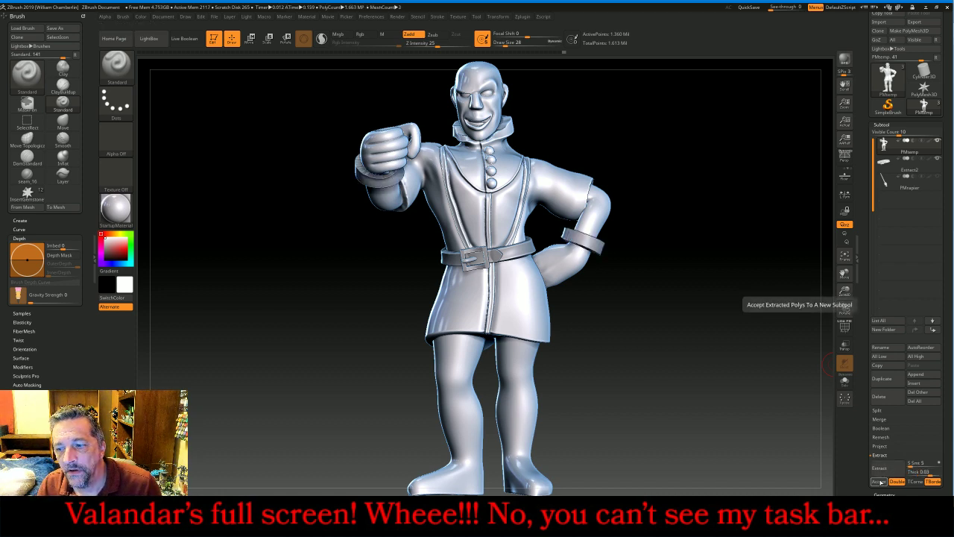
{"action": "left_click", "coordinate": [881, 482]}
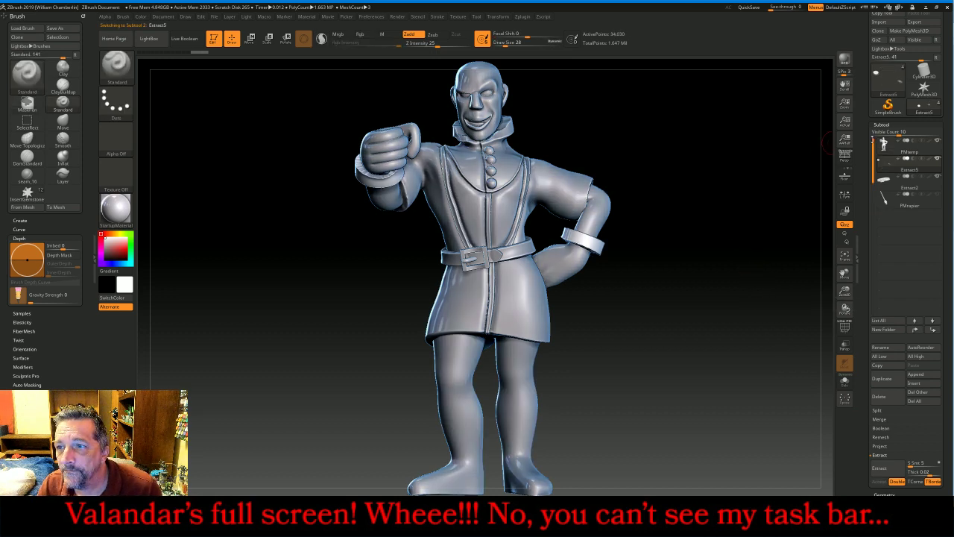
Make the extracted cuffs the active subtool and remesh them with DynaMesh at resolution 256
{"action": "left_click", "coordinate": [883, 145]}
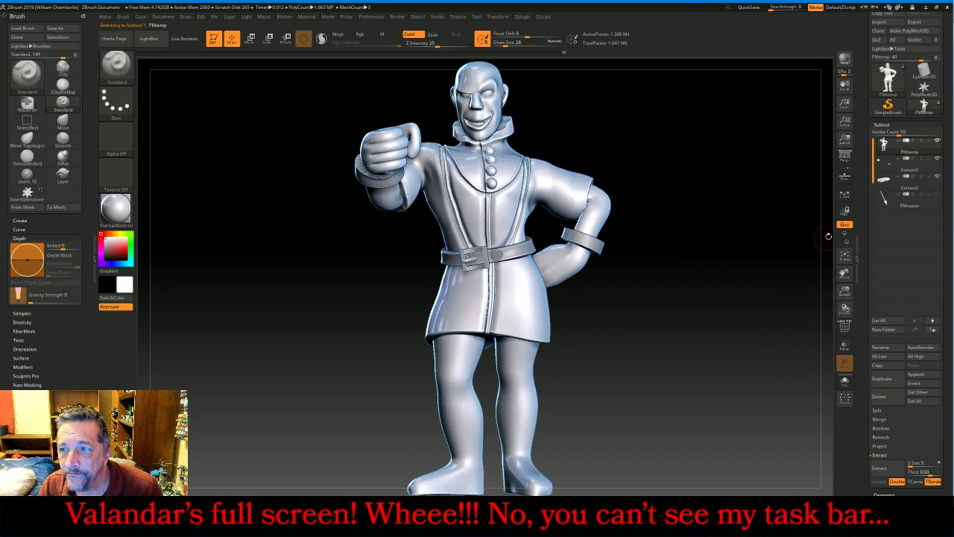
{"action": "left_click", "coordinate": [882, 177]}
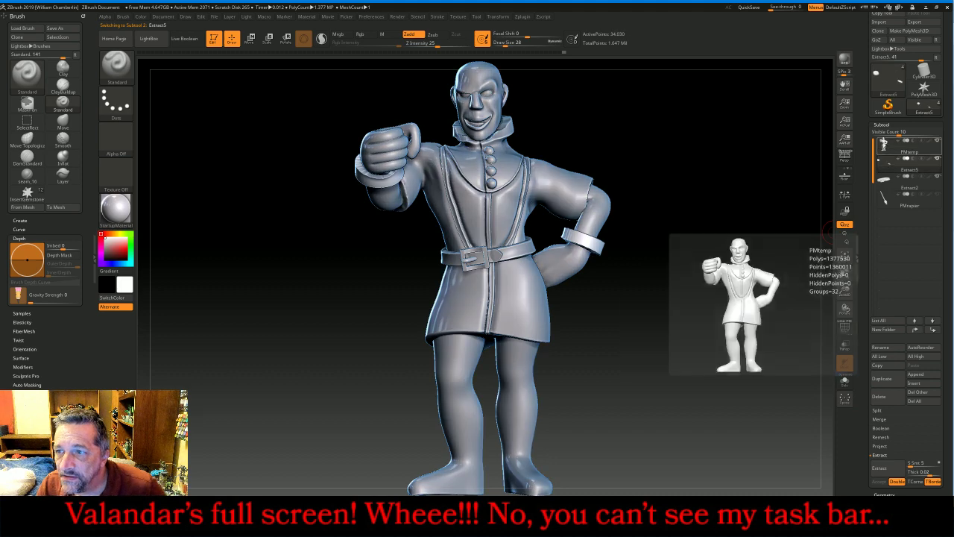
{"action": "left_click", "coordinate": [881, 126]}
{"action": "left_click", "coordinate": [882, 125]}
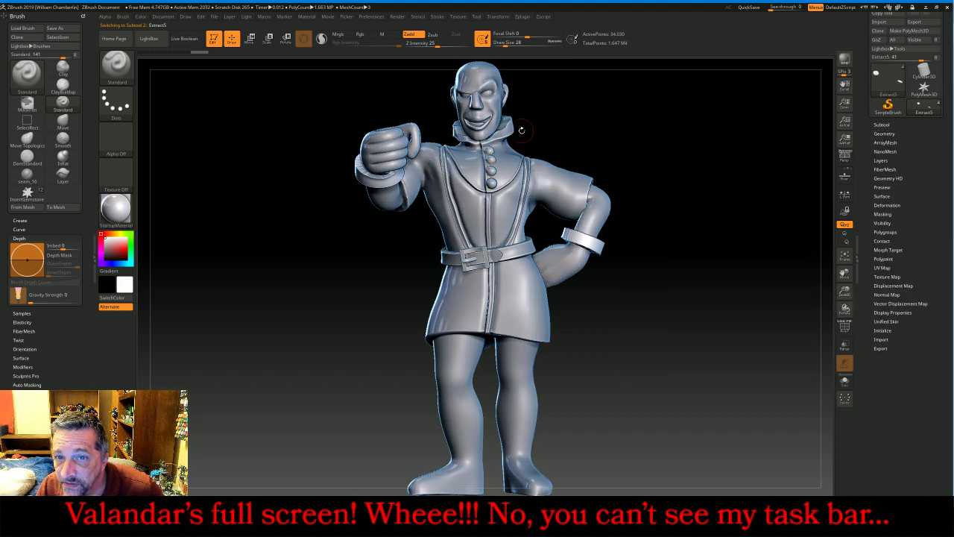
{"action": "mouse_move", "coordinate": [774, 248]}
{"action": "left_mouse_down"}
{"action": "mouse_move", "coordinate": [761, 207]}
{"action": "mouse_move", "coordinate": [771, 196]}
{"action": "mouse_move", "coordinate": [744, 243]}
{"action": "mouse_move", "coordinate": [813, 230]}
{"action": "left_mouse_up"}
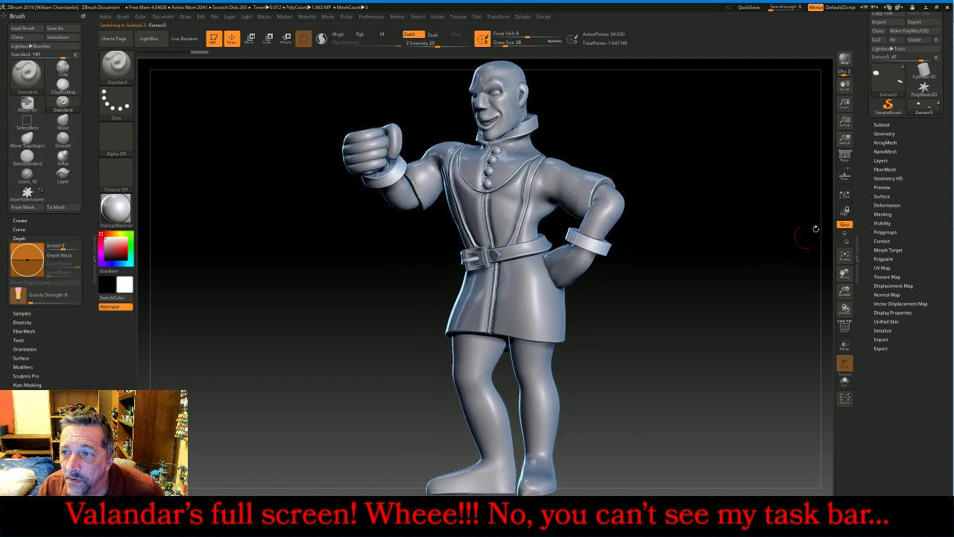
{"action": "left_click", "coordinate": [884, 133]}
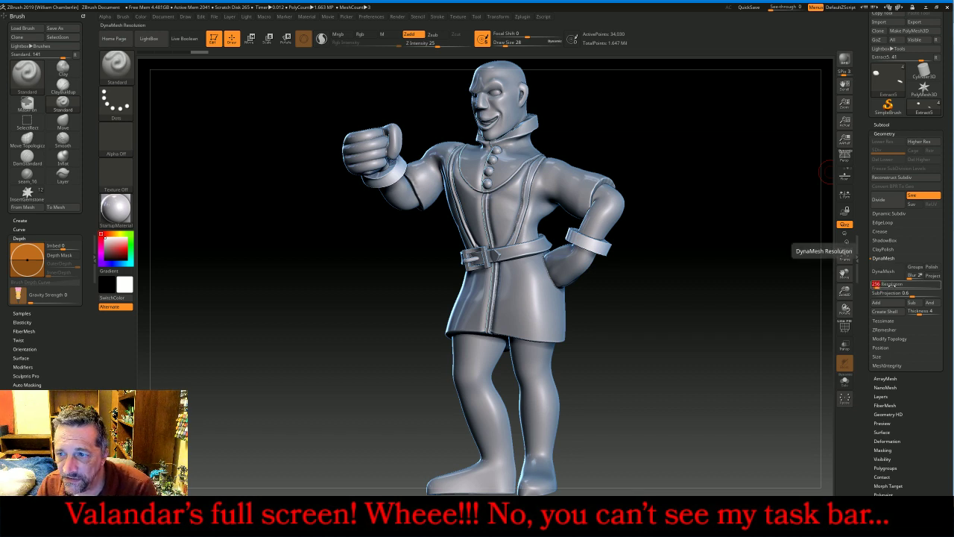
{"action": "left_click", "coordinate": [883, 270]}
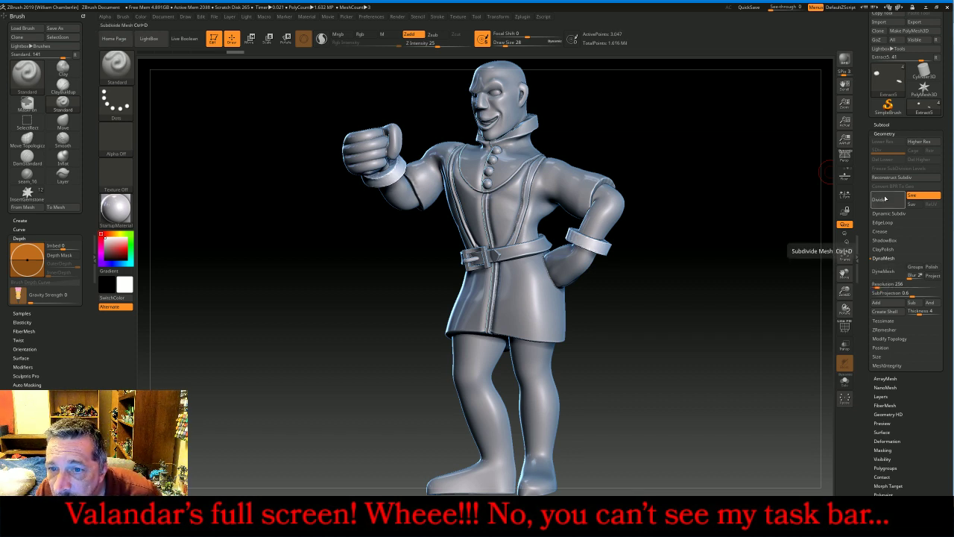
Subdivide the cuffs mesh three times and discard its lower subdivision levels
{"action": "left_click", "coordinate": [885, 199]}
{"action": "left_click", "coordinate": [885, 199]}
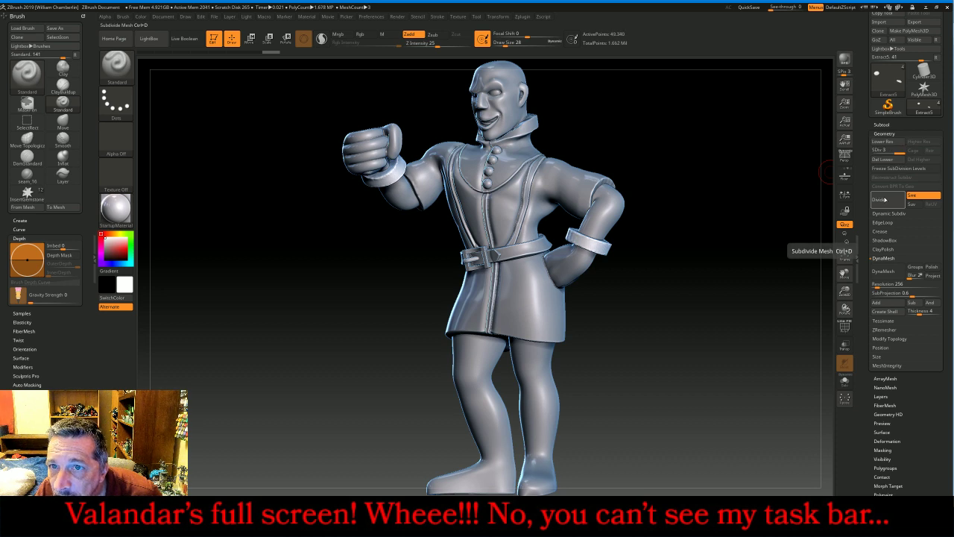
{"action": "left_click", "coordinate": [885, 199]}
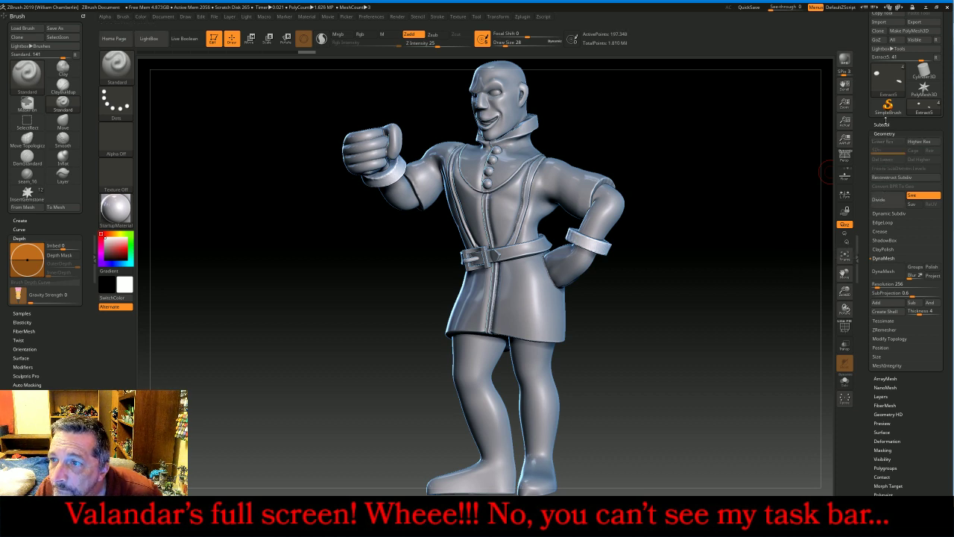
Select the figure's PMtemp subtool and merge the cuffs below it into it
{"action": "left_click", "coordinate": [882, 125]}
{"action": "left_click", "coordinate": [894, 145]}
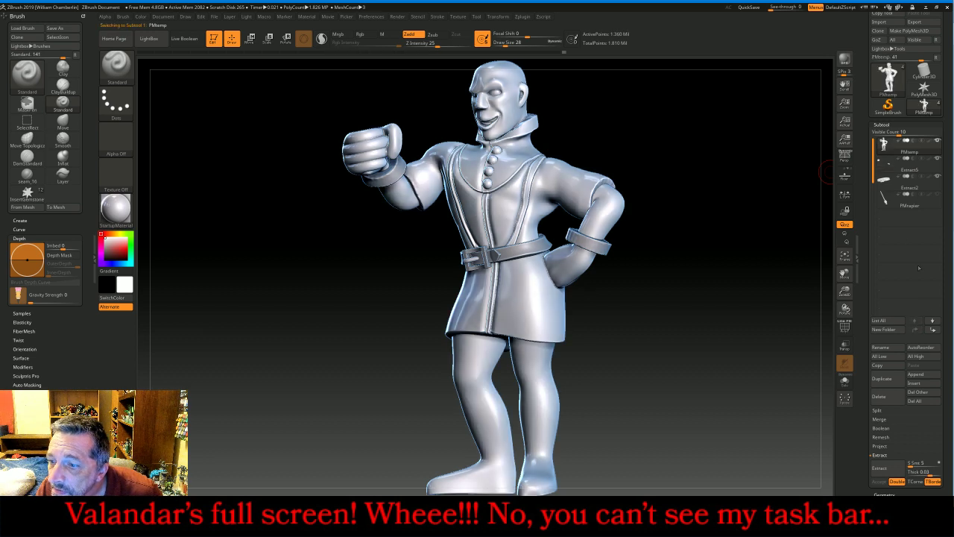
{"action": "left_click", "coordinate": [879, 419]}
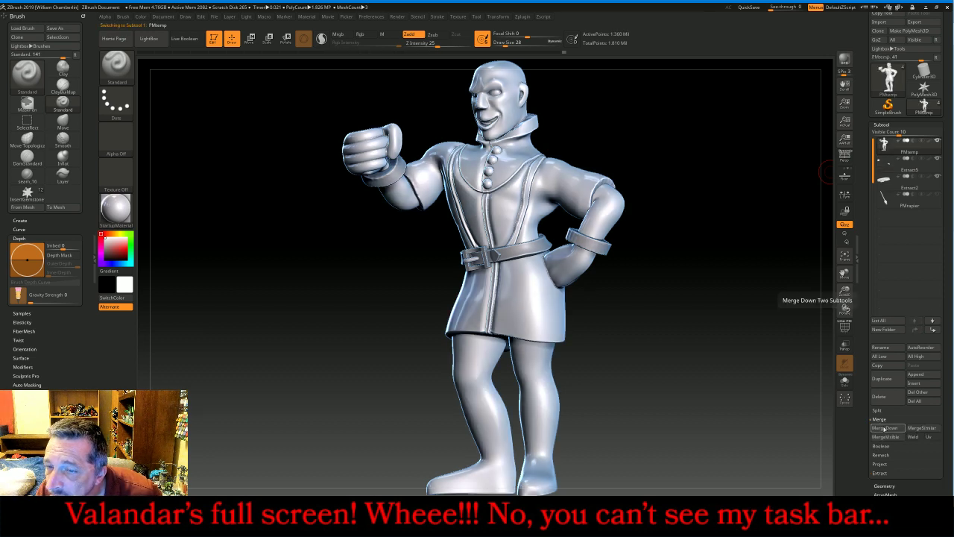
{"action": "left_click", "coordinate": [884, 428]}
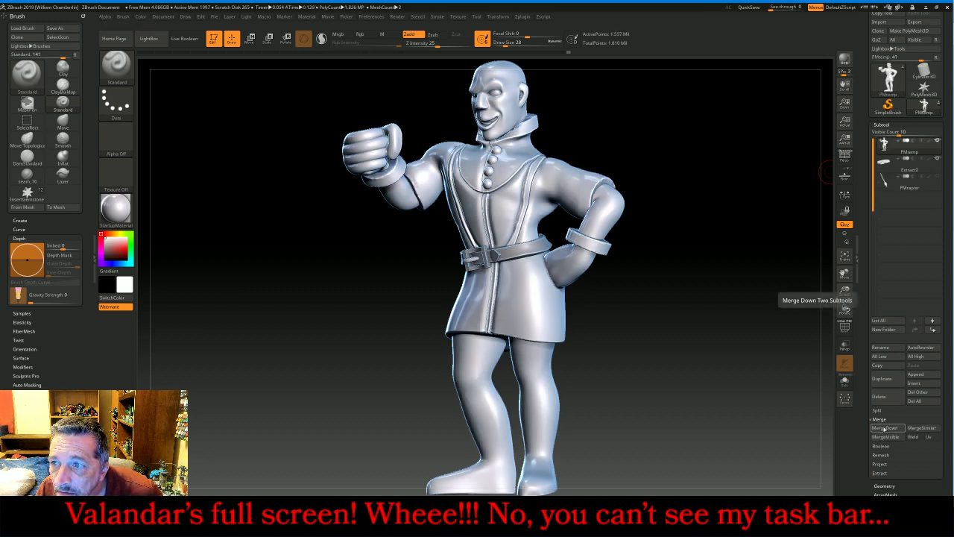
Remesh the figure and its merged cuffs into one surface with DynaMesh
{"action": "key", "text": "ctrl"}
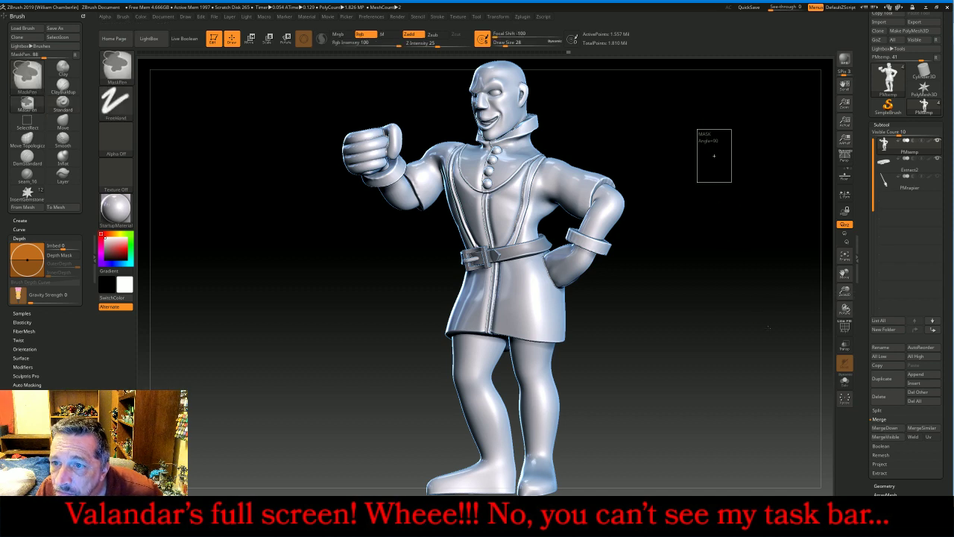
{"action": "left_click_drag", "start_coordinate": [751, 244], "coordinate": [809, 253]}
{"action": "left_click_drag", "start_coordinate": [844, 291], "coordinate": [848, 337]}
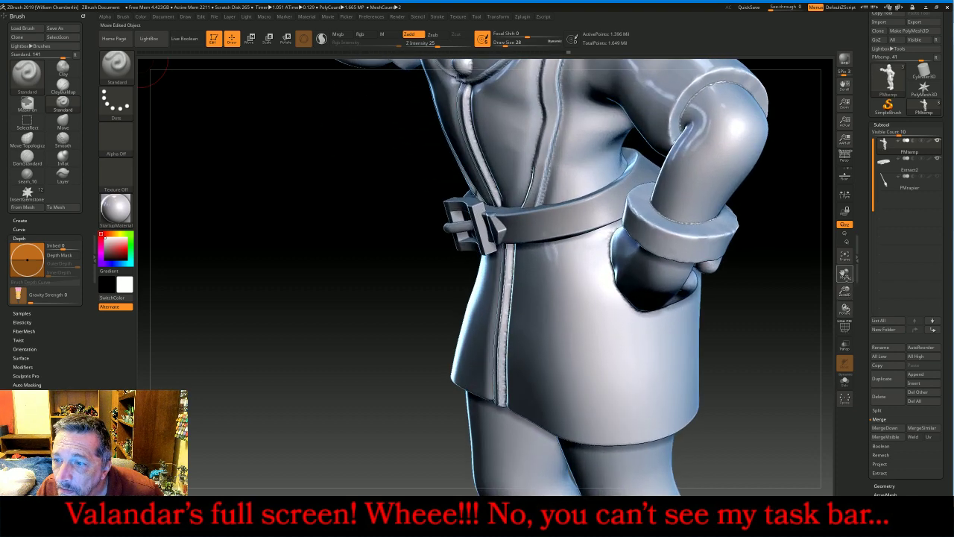
{"action": "left_click_drag", "start_coordinate": [845, 273], "coordinate": [786, 295]}
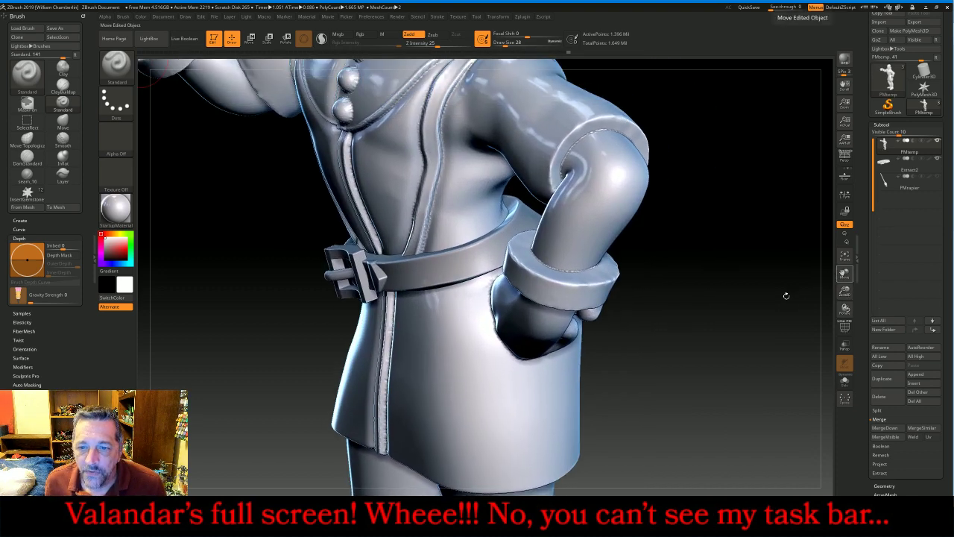
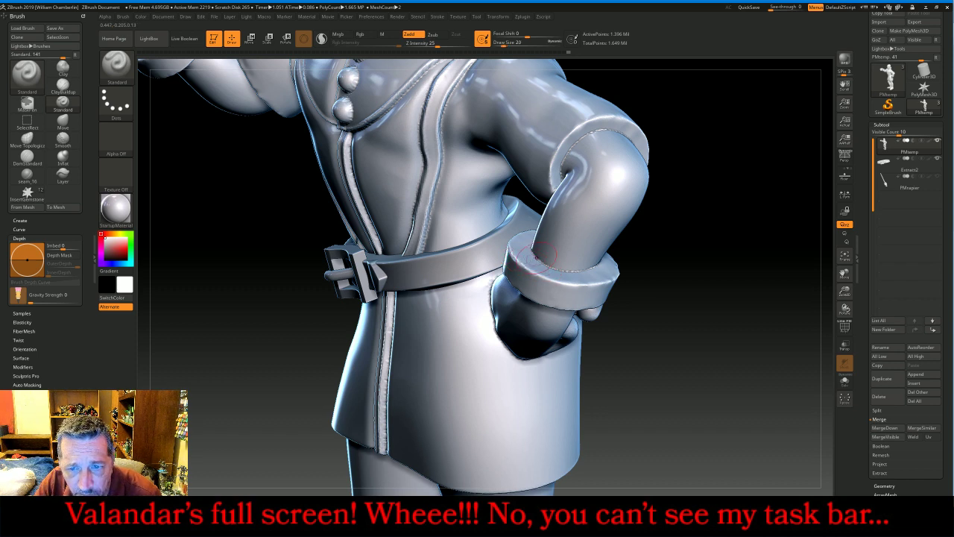
{"action": "key", "text": "shift"}
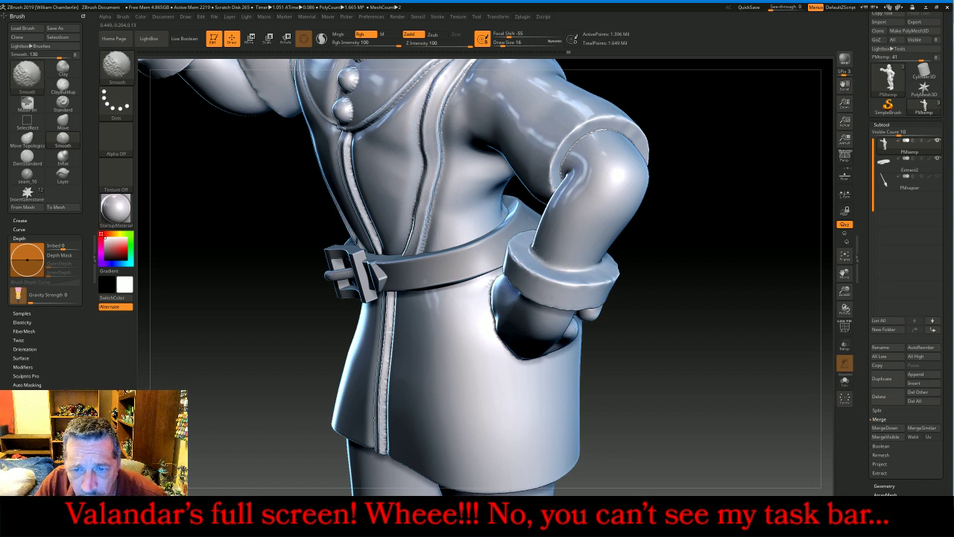
{"action": "left_click_drag", "start_coordinate": [596, 264], "coordinate": [534, 250]}
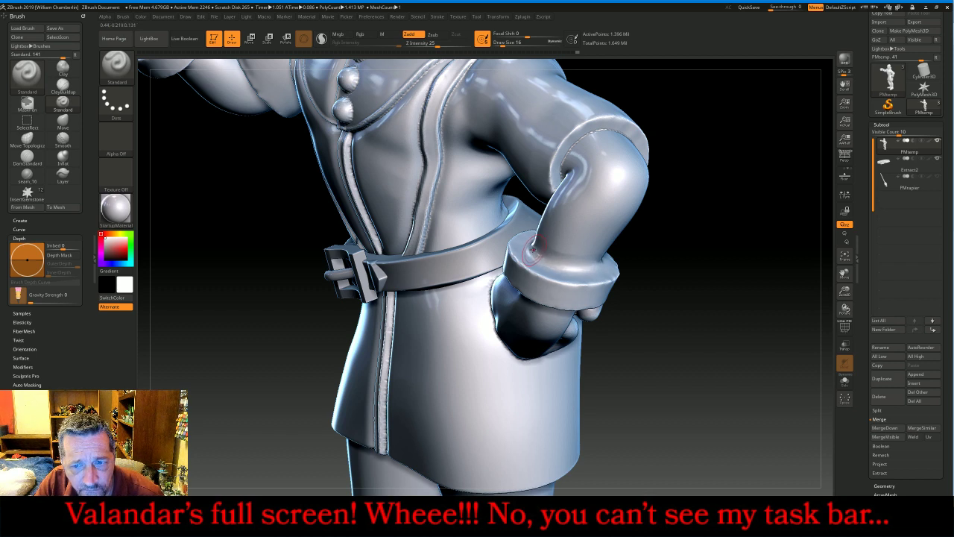
{"action": "key", "text": "shift"}
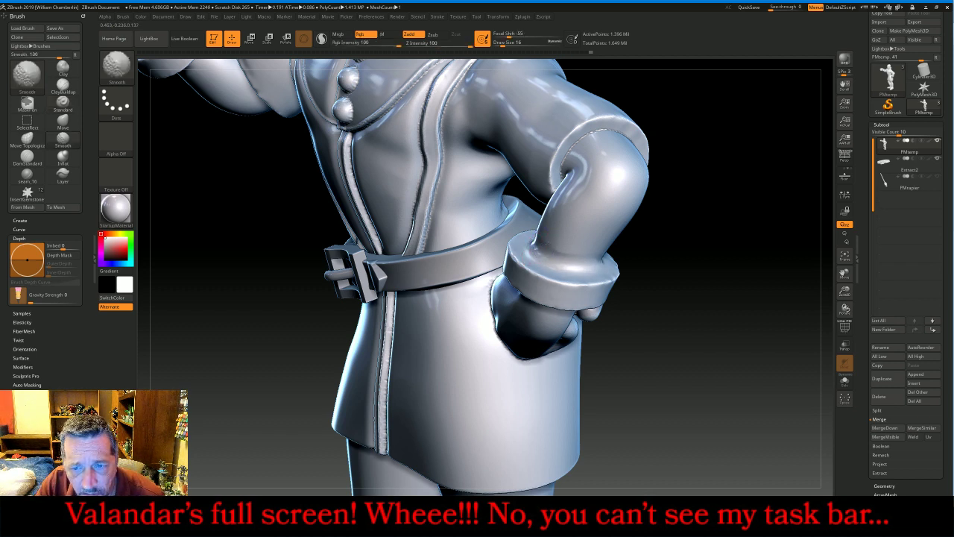
{"action": "mouse_move", "coordinate": [656, 277]}
{"action": "left_mouse_down"}
{"action": "mouse_move", "coordinate": [742, 292]}
{"action": "mouse_move", "coordinate": [627, 262]}
{"action": "left_mouse_up"}
{"action": "key", "text": "ctrl"}
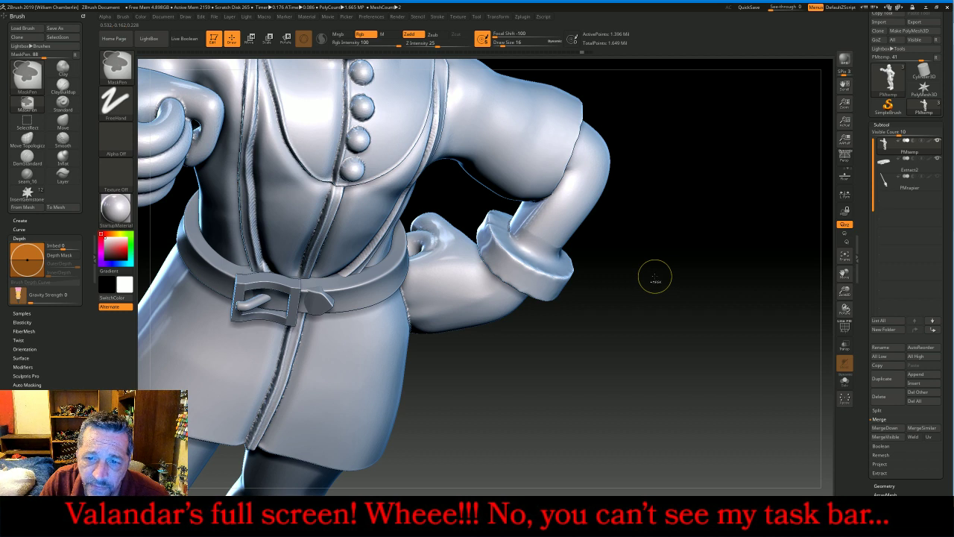
{"action": "key", "text": "ctrl+z"}
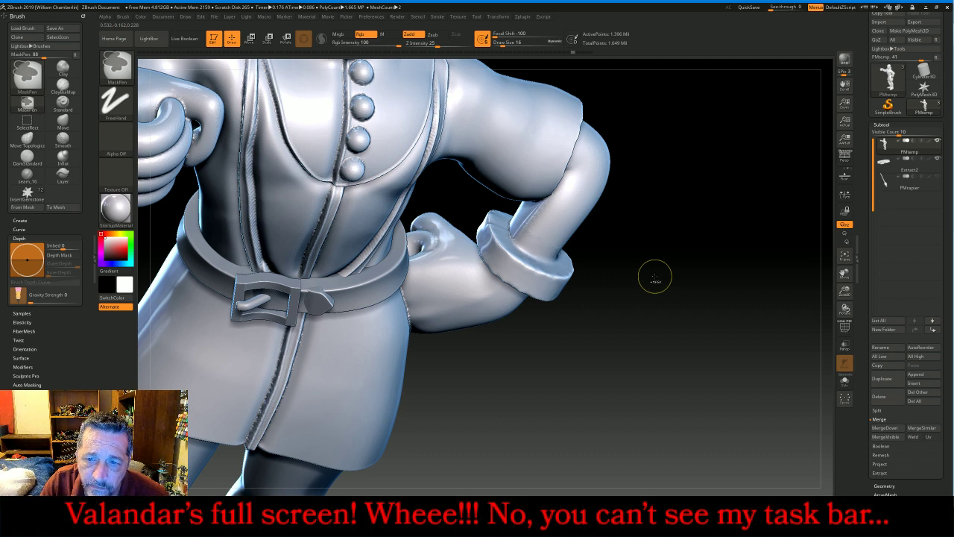
{"action": "key", "text": "ctrl+z"}
{"action": "key", "text": "ctrl"}
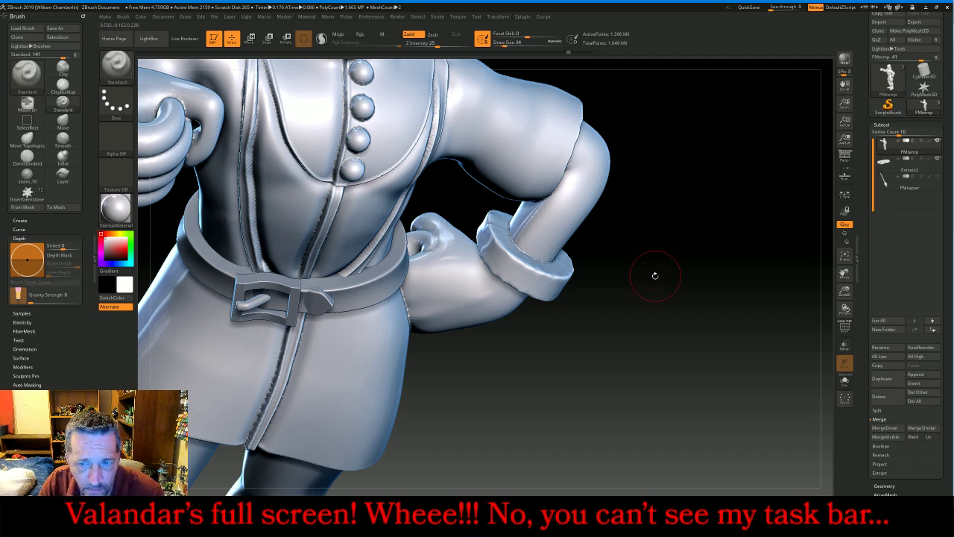
Smooth the join between the cuff and forearm all around the arm resting on the hip, using a draw size of 24
{"action": "left_click_drag", "start_coordinate": [654, 275], "coordinate": [583, 163]}
{"action": "key", "text": "shift"}
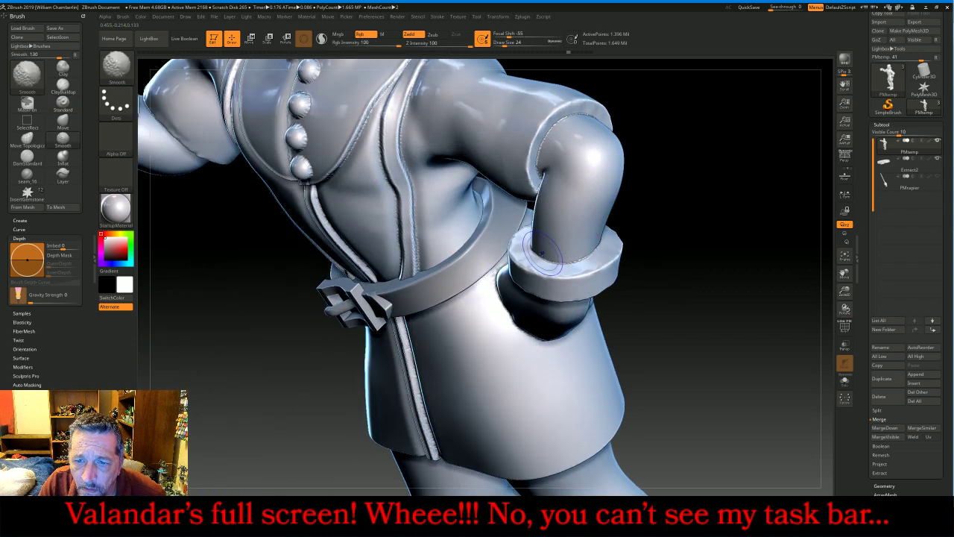
{"action": "left_click_drag", "start_coordinate": [542, 254], "coordinate": [532, 249], "text": "shift"}
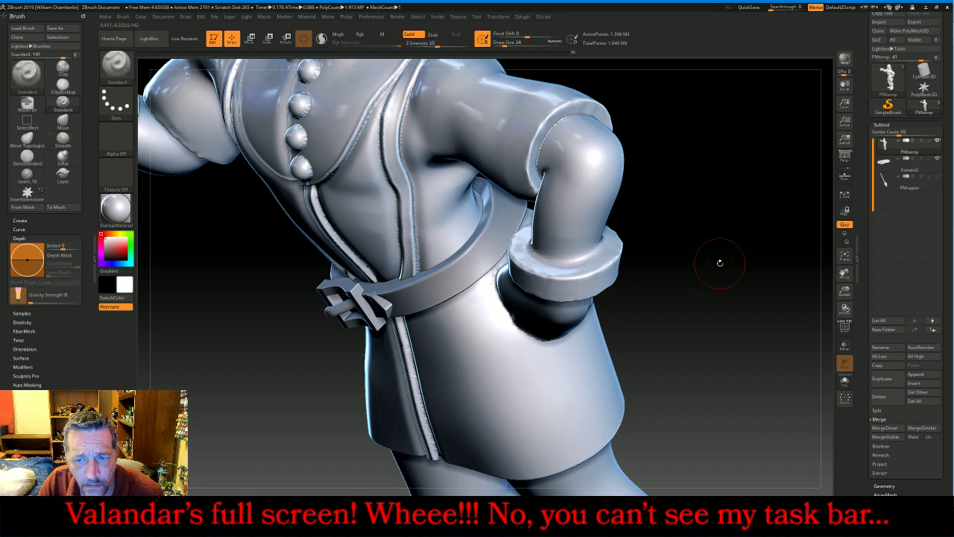
{"action": "left_click_drag", "start_coordinate": [535, 252], "coordinate": [529, 245]}
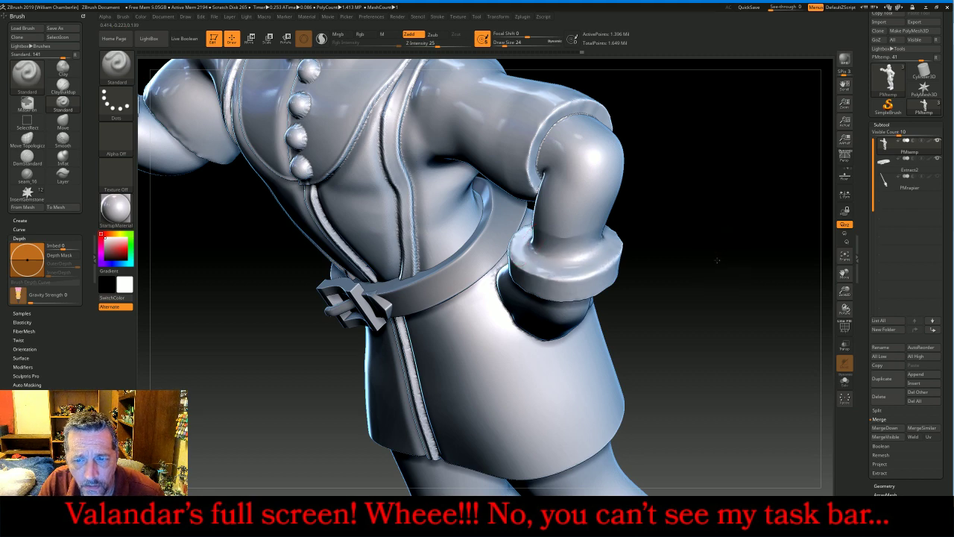
{"action": "mouse_move", "coordinate": [720, 262]}
{"action": "left_mouse_down"}
{"action": "mouse_move", "coordinate": [691, 311]}
{"action": "mouse_move", "coordinate": [688, 353]}
{"action": "left_mouse_up"}
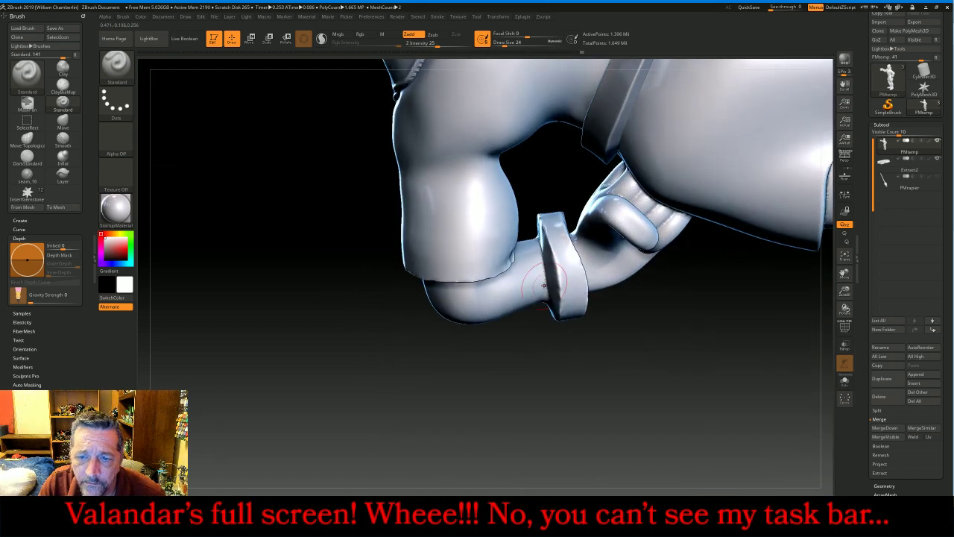
{"action": "left_click_drag", "start_coordinate": [544, 280], "coordinate": [545, 285], "text": "shift"}
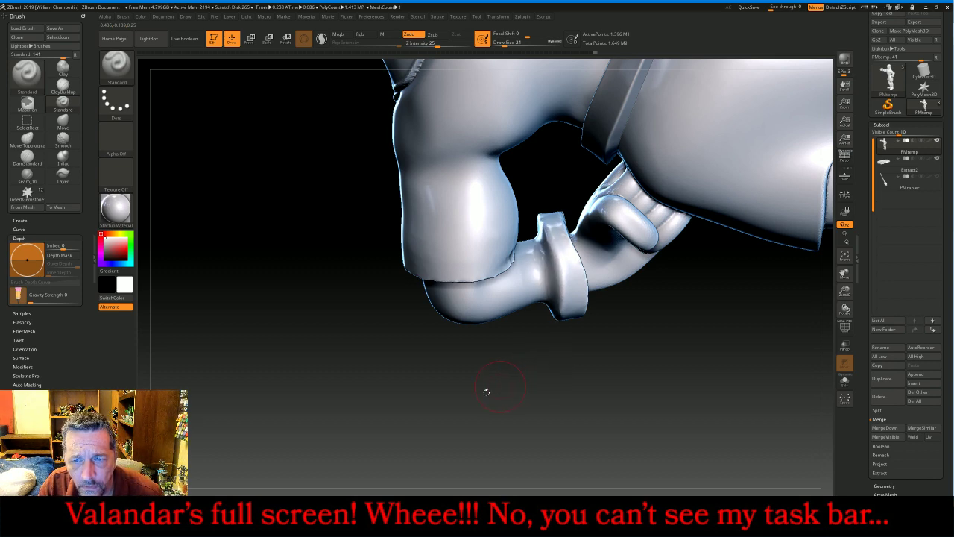
{"action": "left_click_drag", "start_coordinate": [475, 395], "coordinate": [557, 261]}
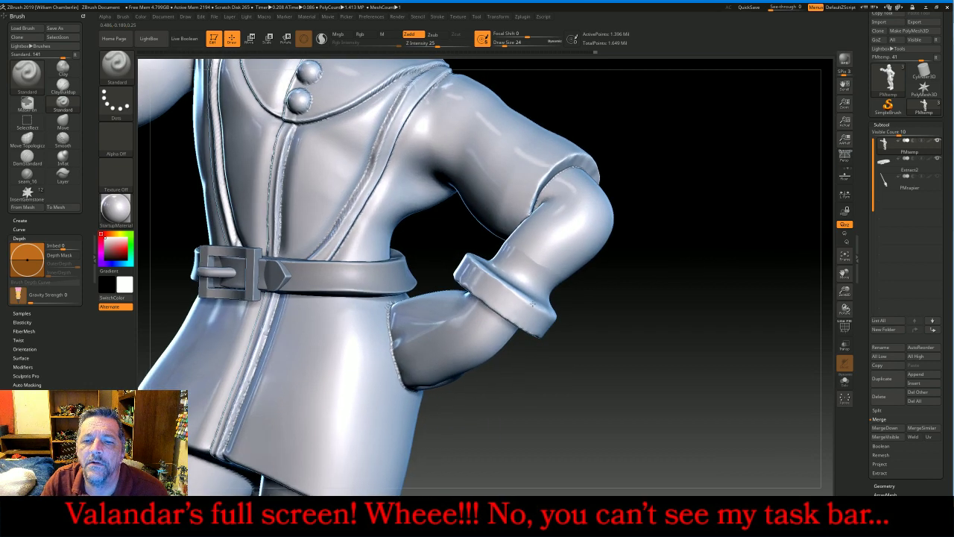
{"action": "key", "text": "shift"}
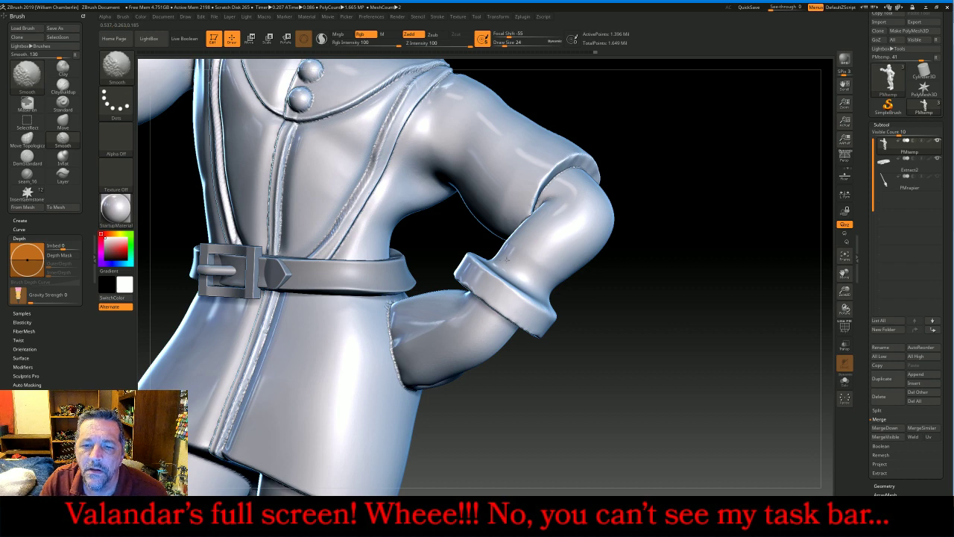
{"action": "left_click_drag", "start_coordinate": [676, 331], "coordinate": [641, 360]}
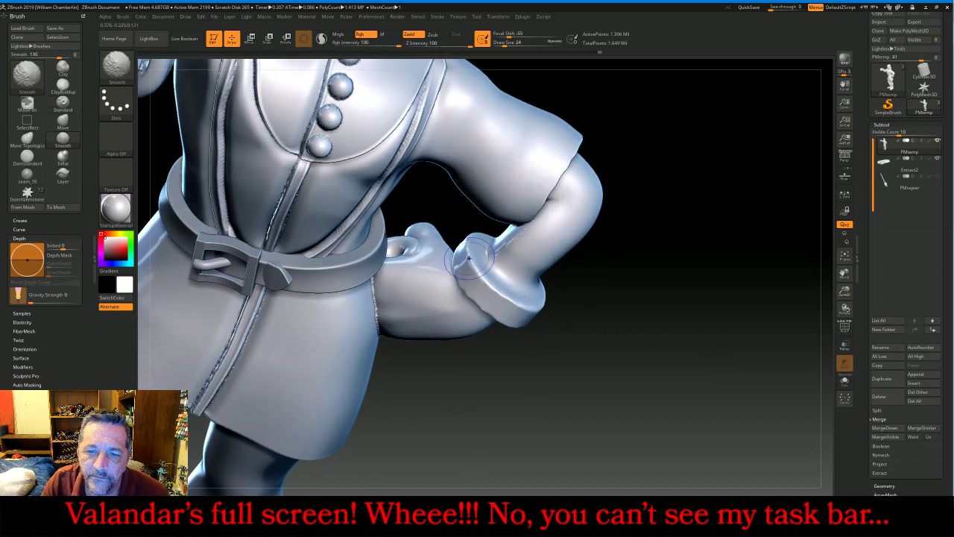
{"action": "left_click_drag", "start_coordinate": [477, 258], "coordinate": [492, 261], "text": "shift"}
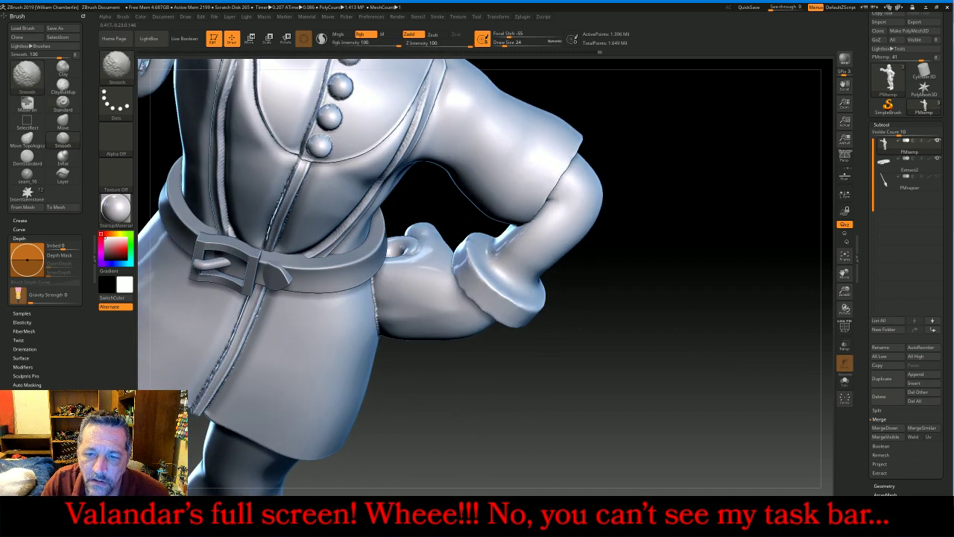
{"action": "key", "text": "shift"}
Smooth the inner and outer sides of the join where the raised arm's cuff meets the forearm
{"action": "left_click_drag", "start_coordinate": [719, 336], "coordinate": [845, 336]}
{"action": "left_click", "coordinate": [844, 256]}
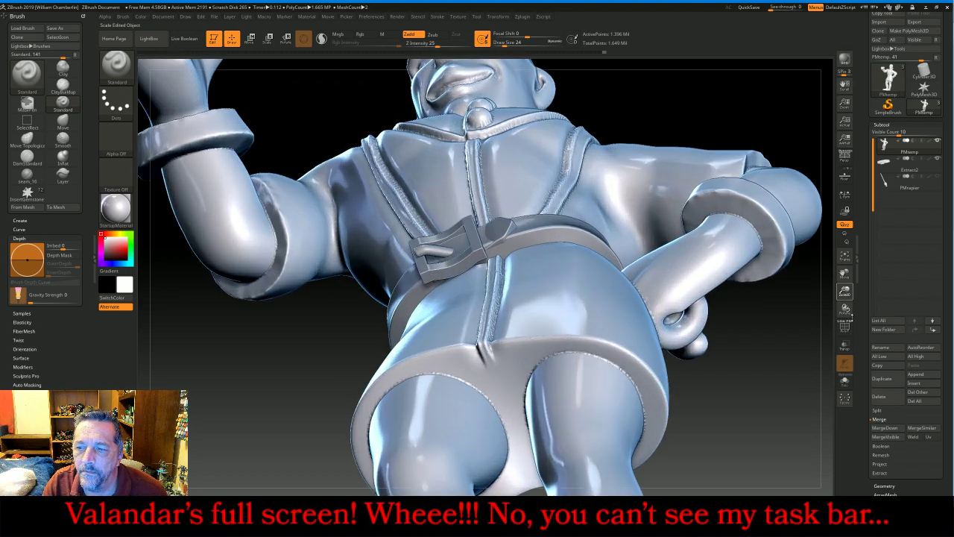
{"action": "left_click_drag", "start_coordinate": [846, 275], "coordinate": [949, 282]}
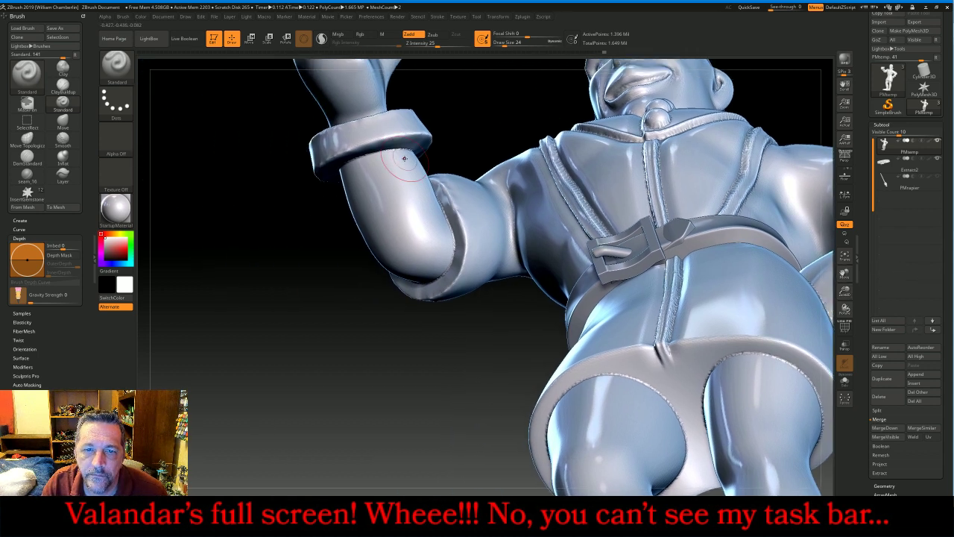
{"action": "key", "text": "shift"}
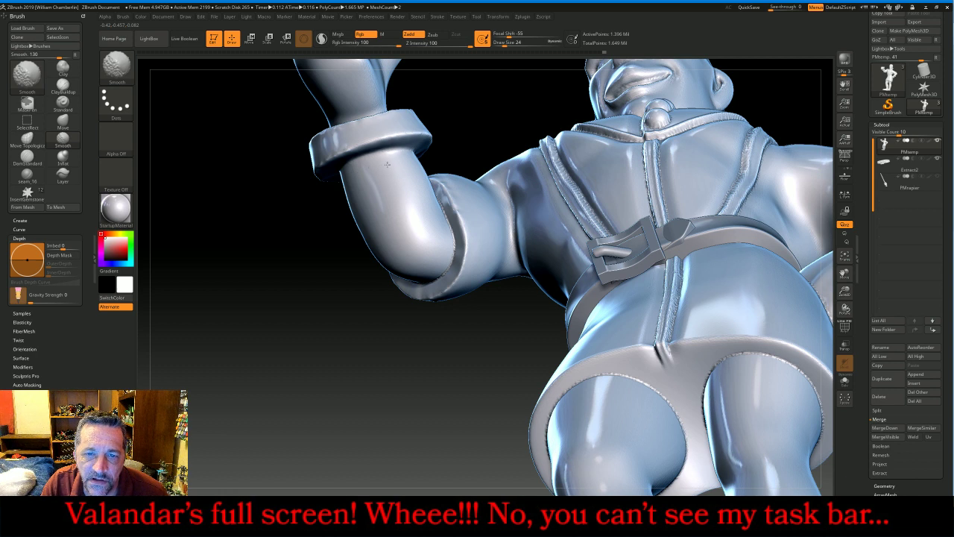
{"action": "key", "text": "shift"}
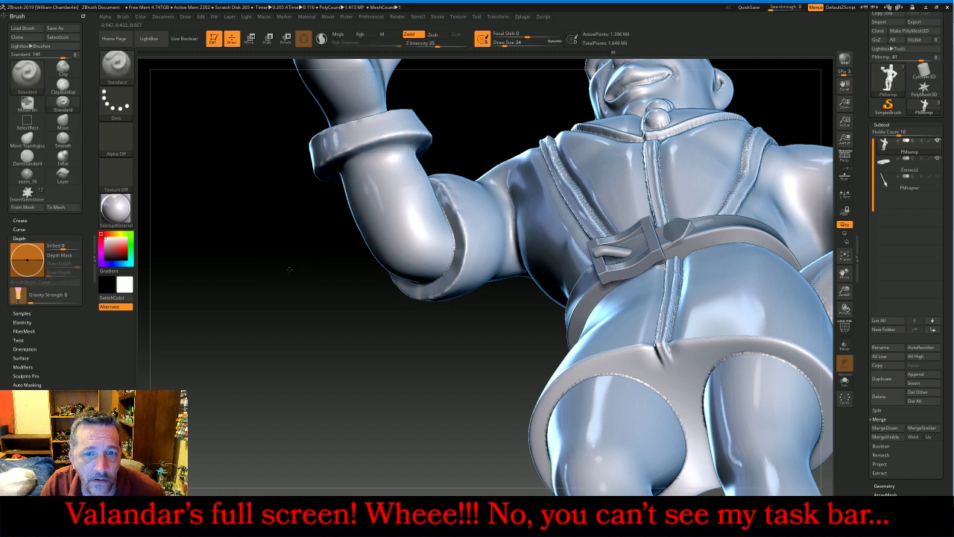
{"action": "left_click_drag", "start_coordinate": [304, 247], "coordinate": [343, 200]}
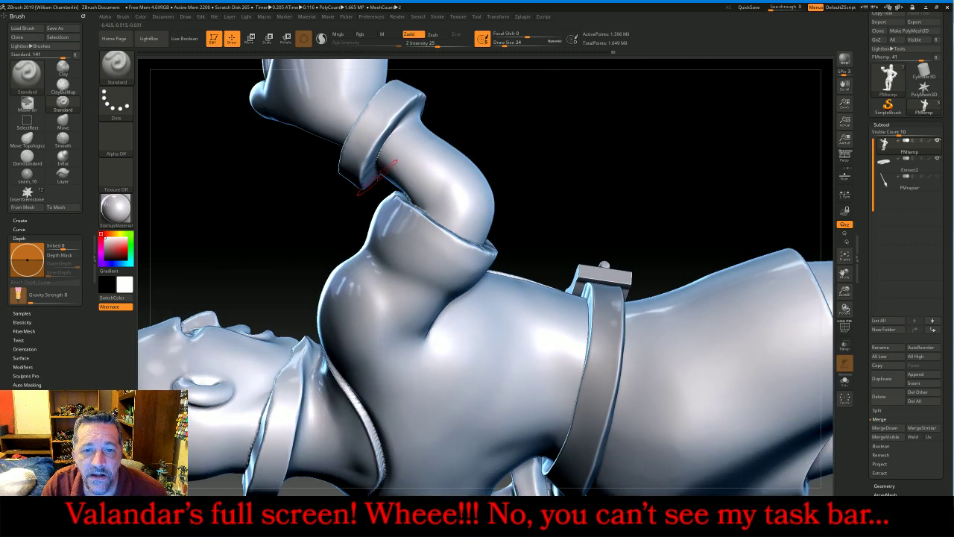
{"action": "key", "text": "shift"}
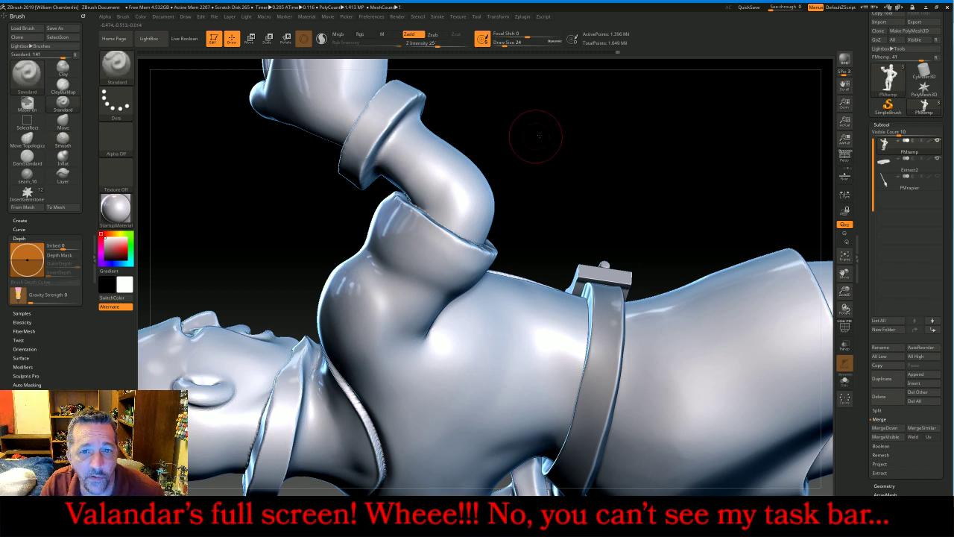
{"action": "key", "text": "shift"}
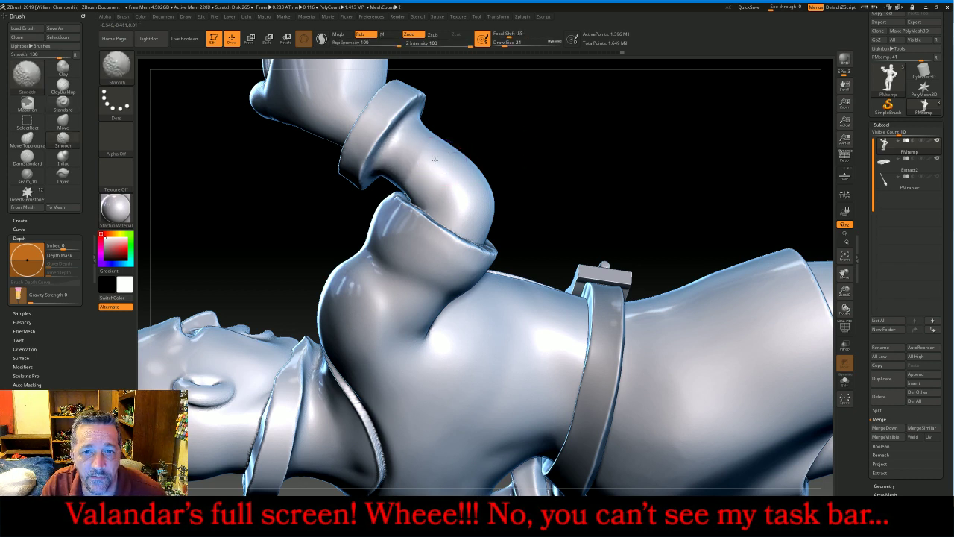
Smooth the remaining transition below the raised arm's cuff and along the outer forearm toward the elbow
{"action": "mouse_move", "coordinate": [543, 154]}
{"action": "left_mouse_down"}
{"action": "mouse_move", "coordinate": [590, 117]}
{"action": "mouse_move", "coordinate": [597, 98]}
{"action": "mouse_move", "coordinate": [713, 208]}
{"action": "mouse_move", "coordinate": [711, 185]}
{"action": "mouse_move", "coordinate": [724, 187]}
{"action": "mouse_move", "coordinate": [722, 210]}
{"action": "left_mouse_up"}
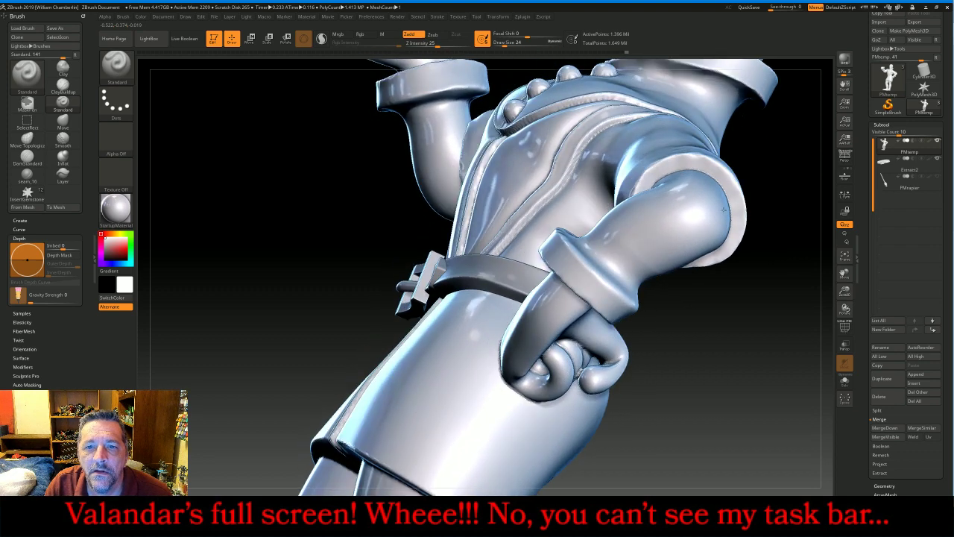
{"action": "key", "text": "shift"}
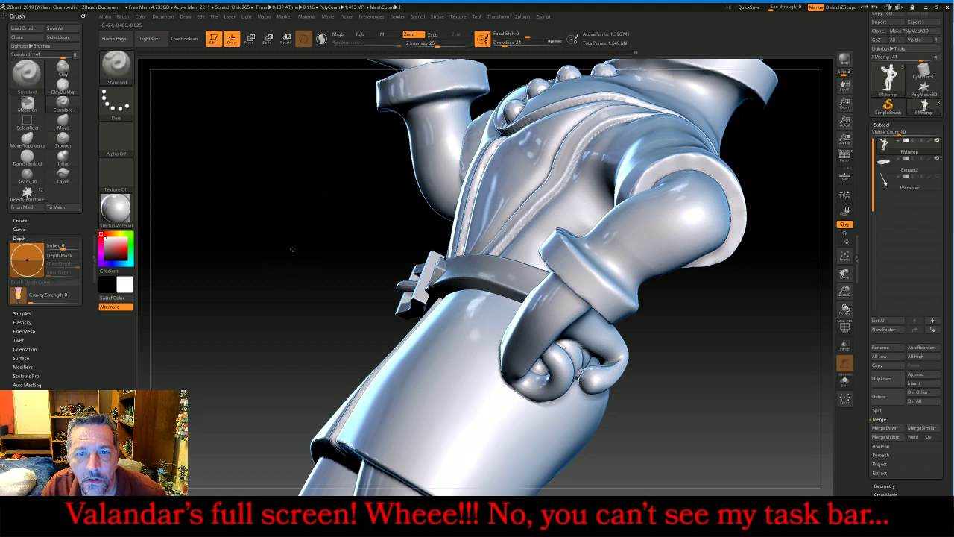
{"action": "left_click_drag", "start_coordinate": [294, 228], "coordinate": [322, 263]}
{"action": "key", "text": "shift"}
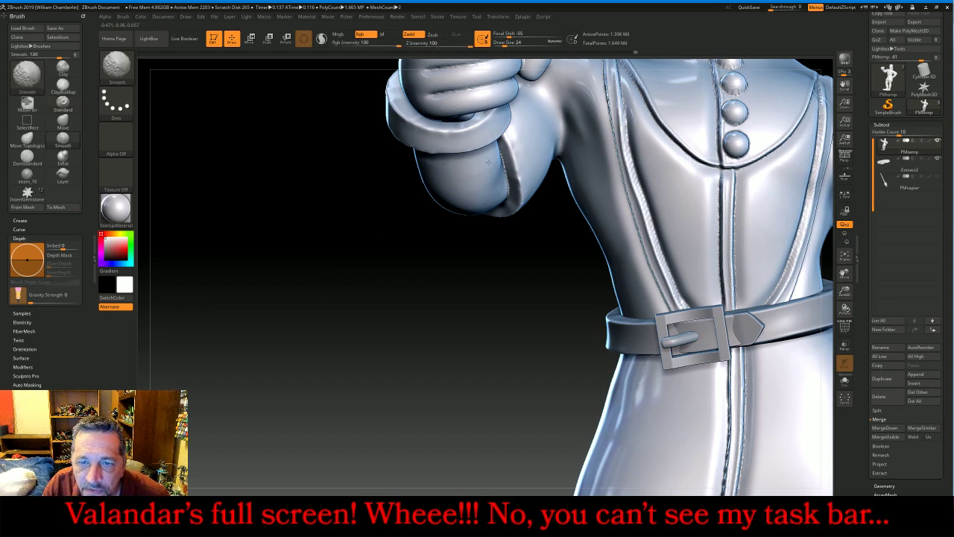
{"action": "left_click_drag", "start_coordinate": [417, 276], "coordinate": [469, 279]}
{"action": "key", "text": "shift"}
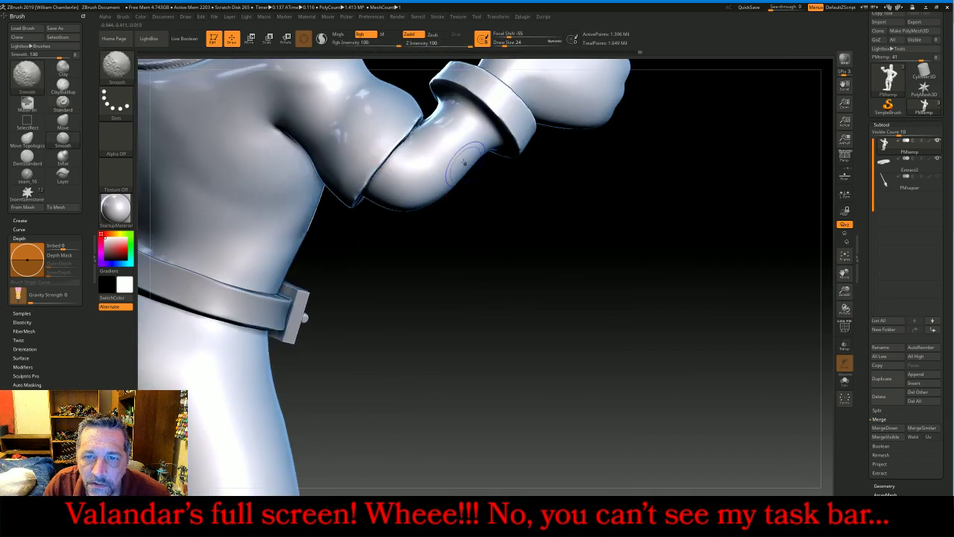
{"action": "left_click_drag", "start_coordinate": [662, 336], "coordinate": [608, 336]}
{"action": "key", "text": "shift"}
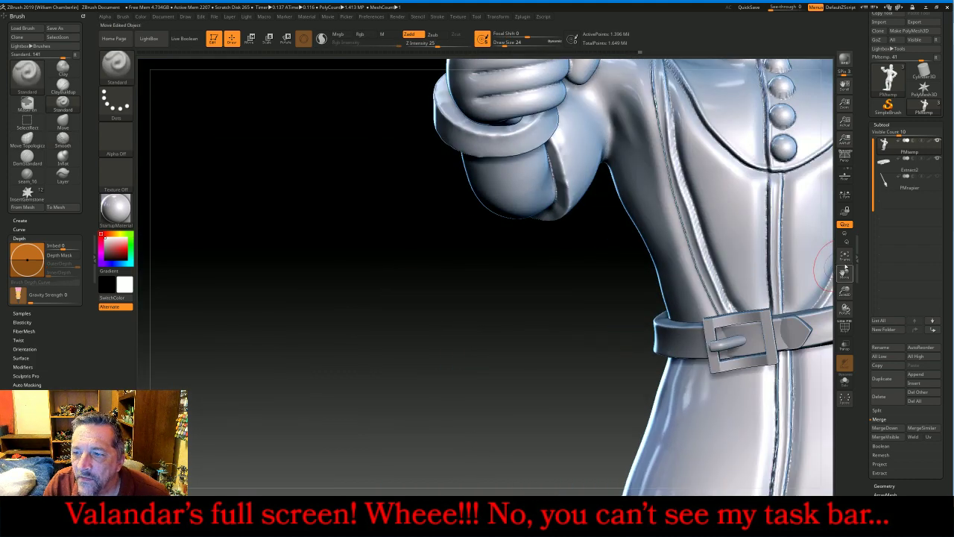
Examine the whole figure and consult the Tudor_Succession.png painting in IrfanView as costume reference, then return to ZBrush to view the legs
{"action": "left_click", "coordinate": [844, 255]}
{"action": "left_click_drag", "start_coordinate": [788, 305], "coordinate": [620, 283]}
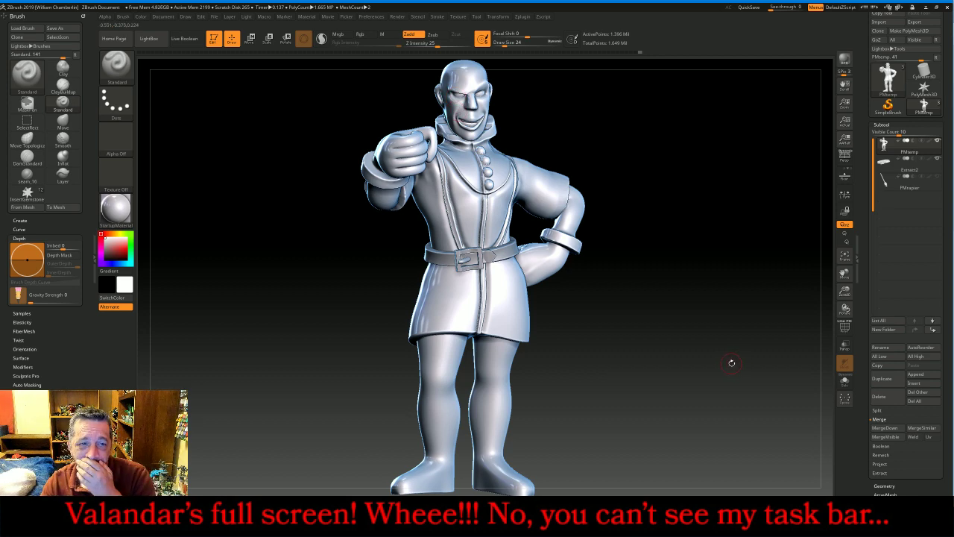
{"action": "key", "text": "alt+Tab"}
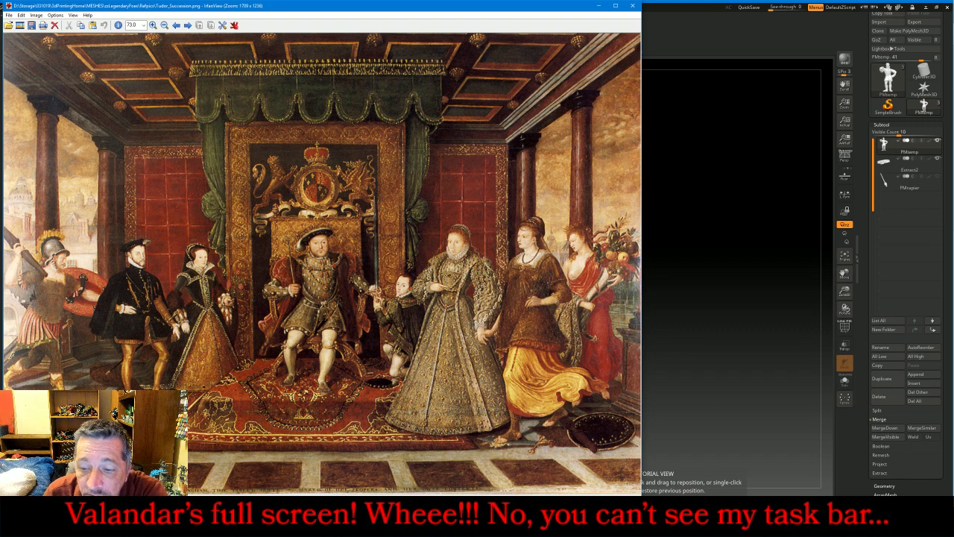
{"action": "mouse_move", "coordinate": [509, 526]}
{"action": "left_click", "coordinate": [509, 485]}
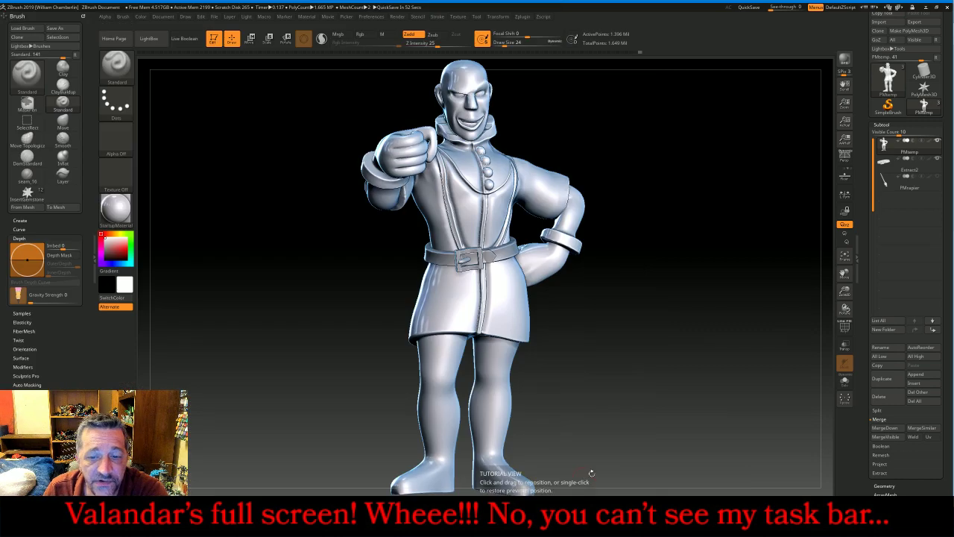
{"action": "left_click_drag", "start_coordinate": [844, 273], "coordinate": [845, 235]}
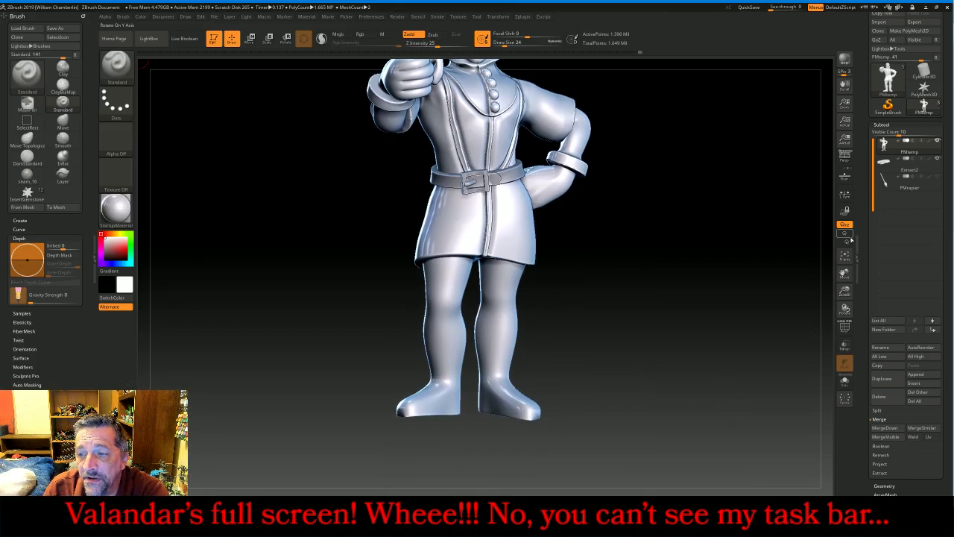
Choose the seam_16 brush and set its LazyRadius to 20
{"action": "left_click_drag", "start_coordinate": [845, 292], "coordinate": [835, 322]}
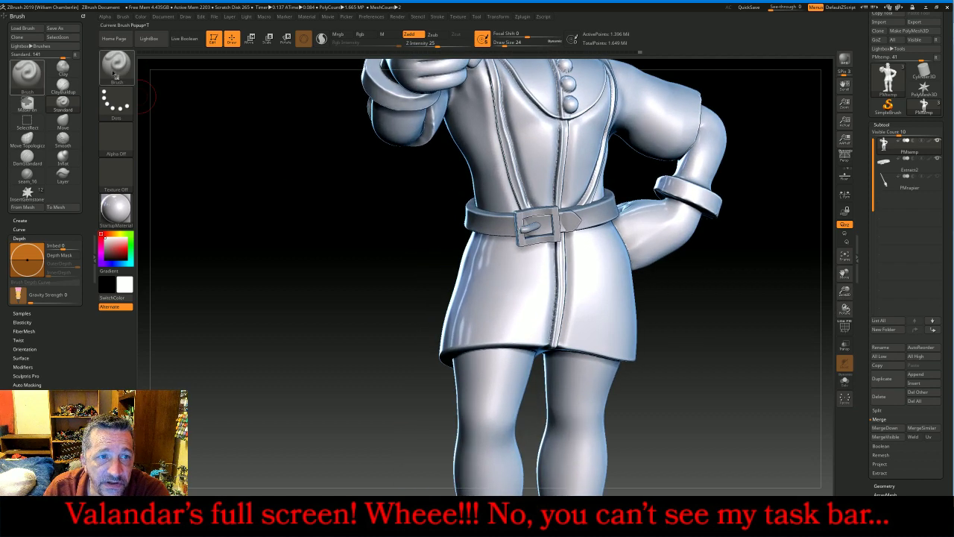
{"action": "left_click", "coordinate": [116, 65]}
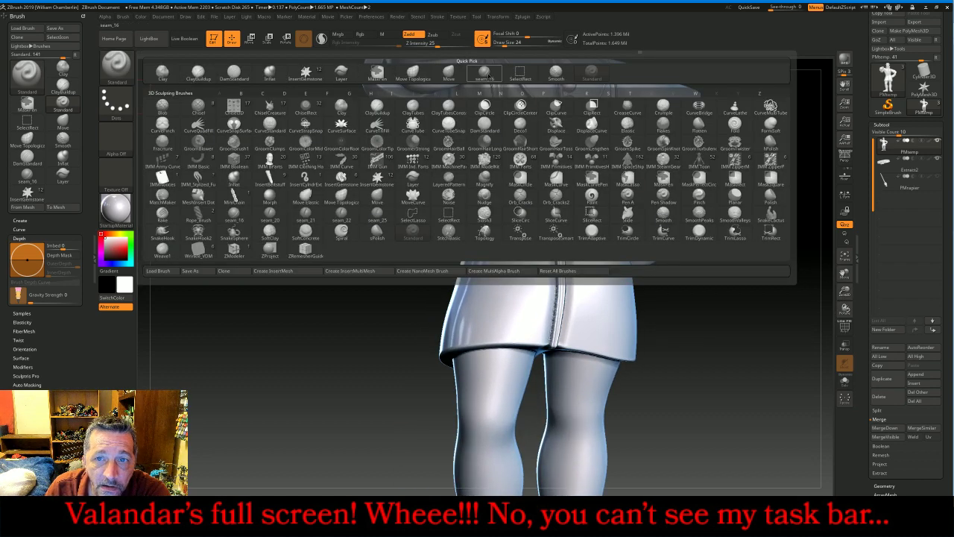
{"action": "left_click", "coordinate": [484, 72]}
{"action": "left_click_drag", "start_coordinate": [948, 119], "coordinate": [945, 370]}
{"action": "left_click", "coordinate": [890, 155]}
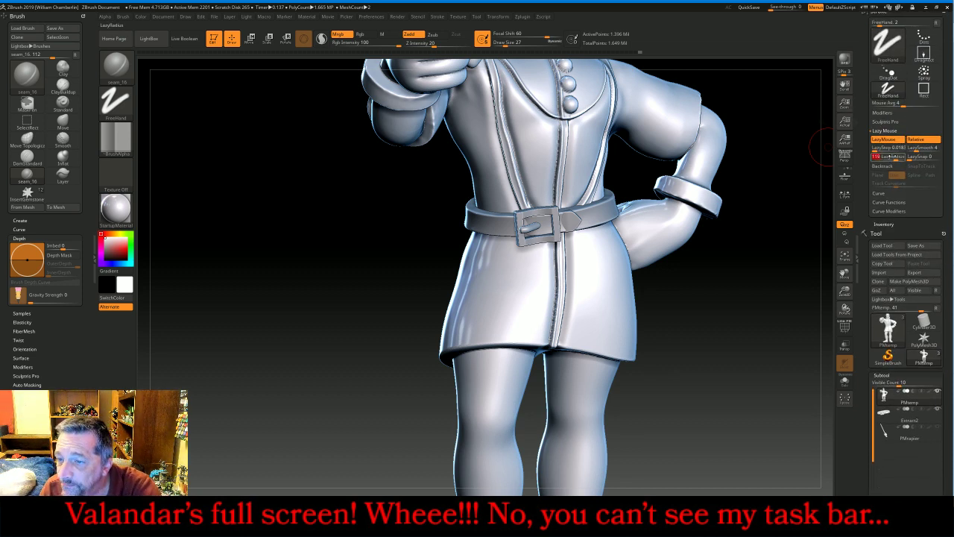
{"action": "type", "text": "20"}
{"action": "key", "text": "Return"}
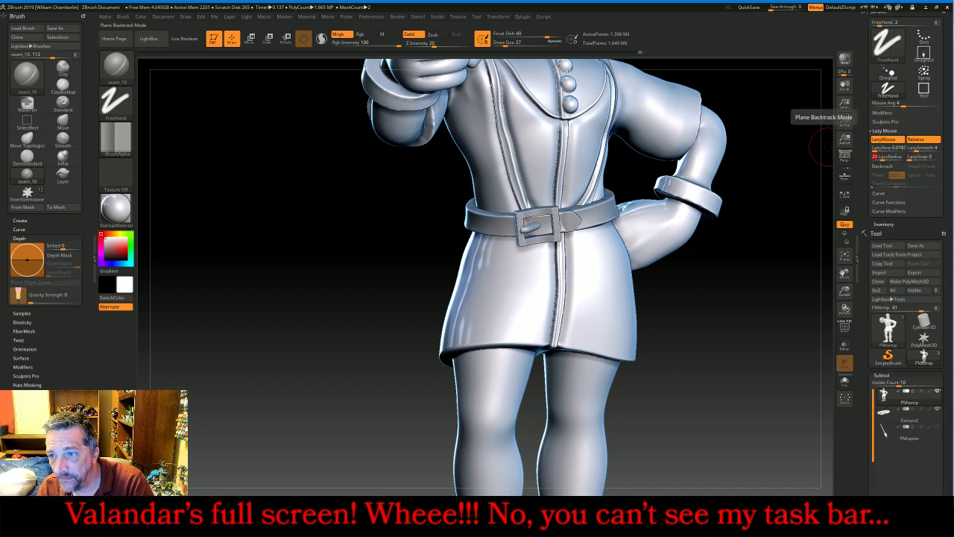
Try a short seam stroke across the instep of the figure's left foot and smooth it away
{"action": "left_click_drag", "start_coordinate": [845, 272], "coordinate": [804, 125]}
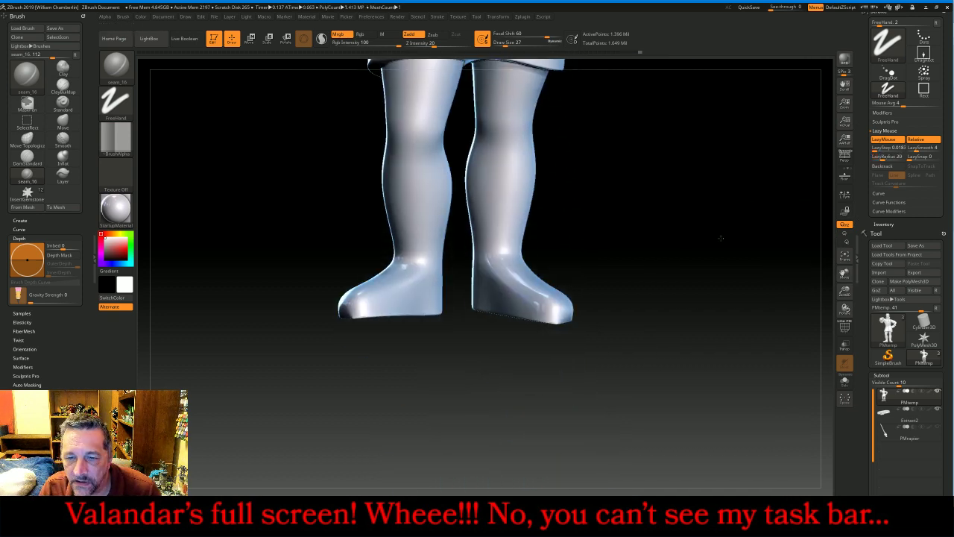
{"action": "left_click_drag", "start_coordinate": [720, 237], "coordinate": [722, 245]}
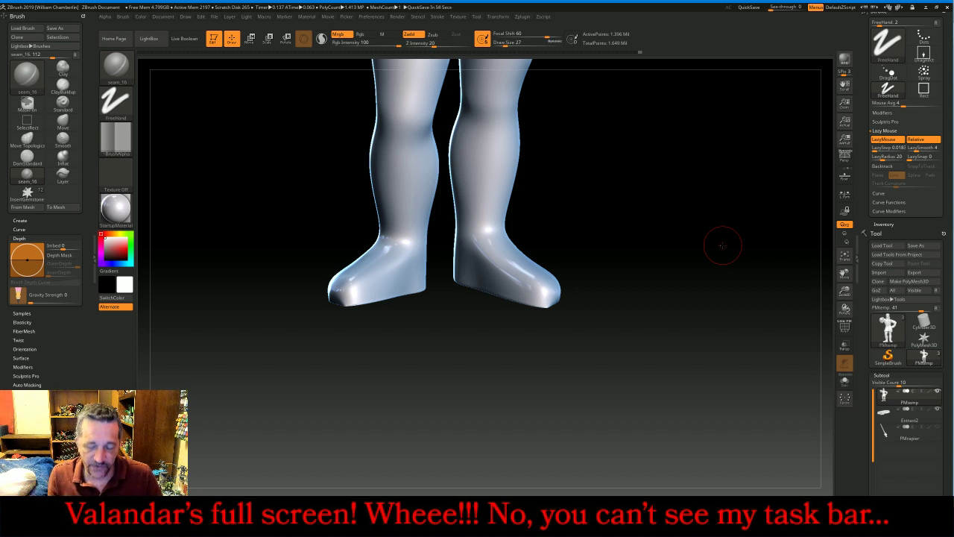
{"action": "mouse_move", "coordinate": [691, 256]}
{"action": "left_mouse_down"}
{"action": "mouse_move", "coordinate": [697, 271]}
{"action": "mouse_move", "coordinate": [681, 265]}
{"action": "left_mouse_up"}
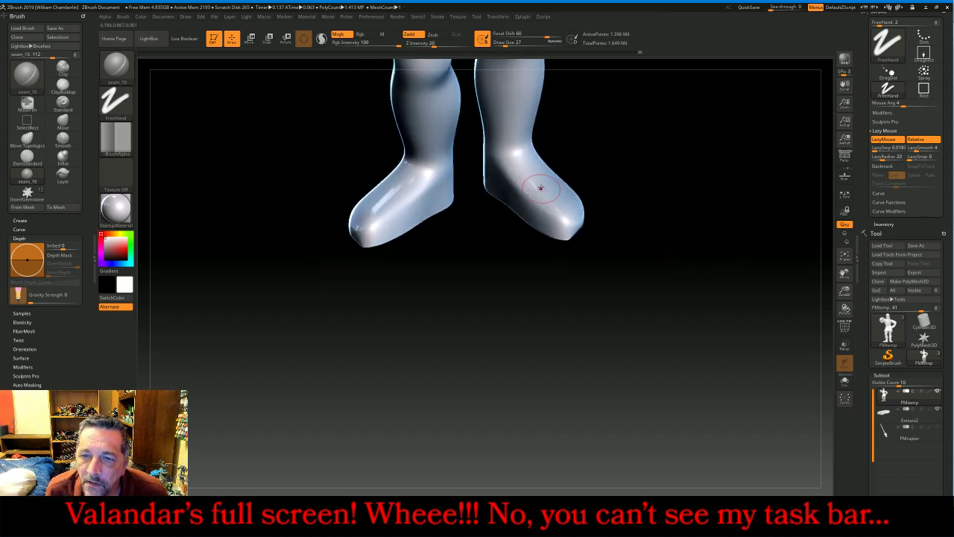
{"action": "left_click_drag", "start_coordinate": [639, 155], "coordinate": [652, 152]}
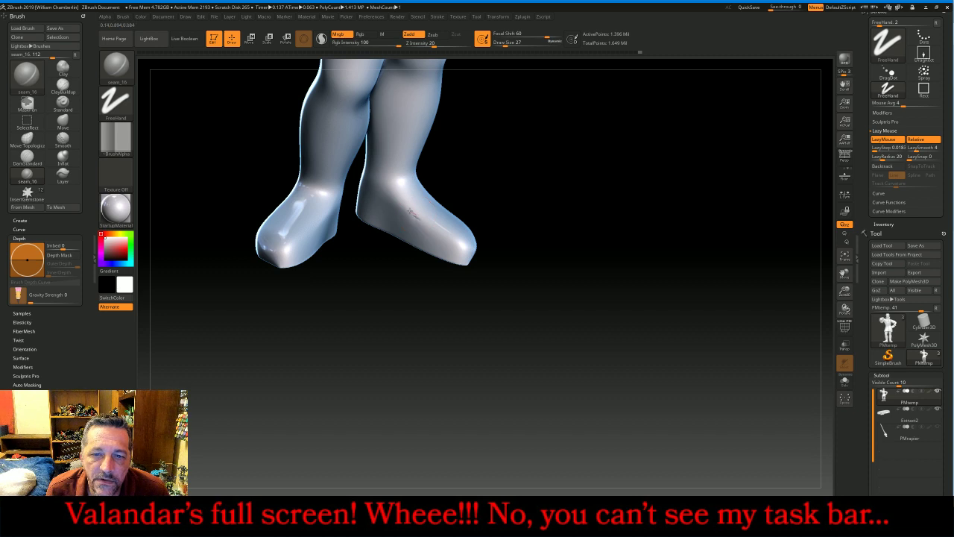
{"action": "left_click_drag", "start_coordinate": [406, 214], "coordinate": [418, 217], "text": "shift"}
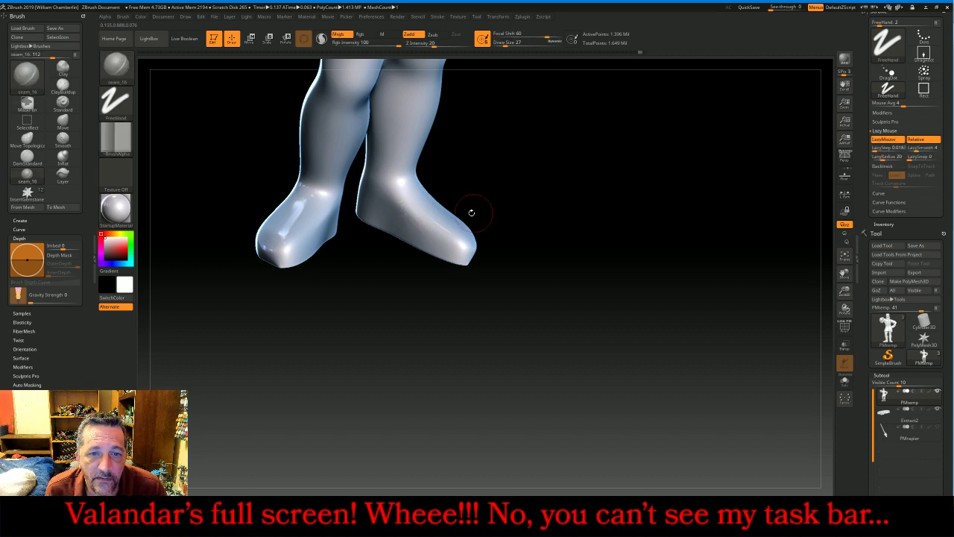
Carve a shoe-opening seam along the sides, around the heel and across the instep of the figure's left foot
{"action": "left_click_drag", "start_coordinate": [571, 167], "coordinate": [594, 180]}
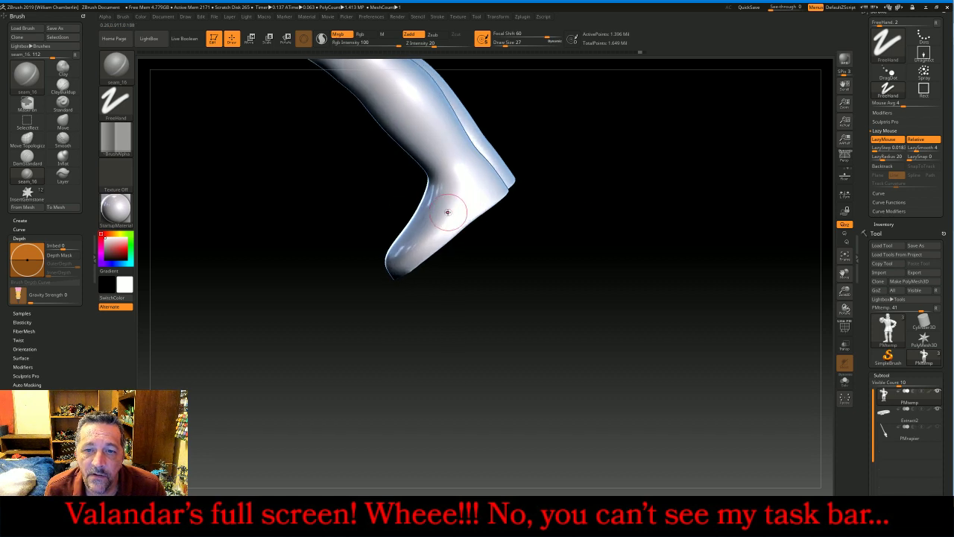
{"action": "left_click_drag", "start_coordinate": [460, 195], "coordinate": [467, 182]}
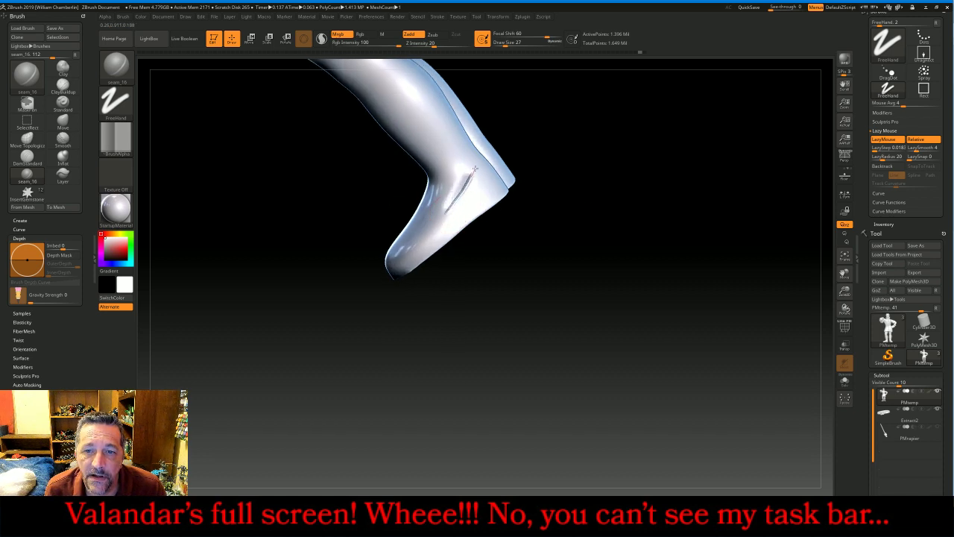
{"action": "left_click_drag", "start_coordinate": [643, 153], "coordinate": [579, 233]}
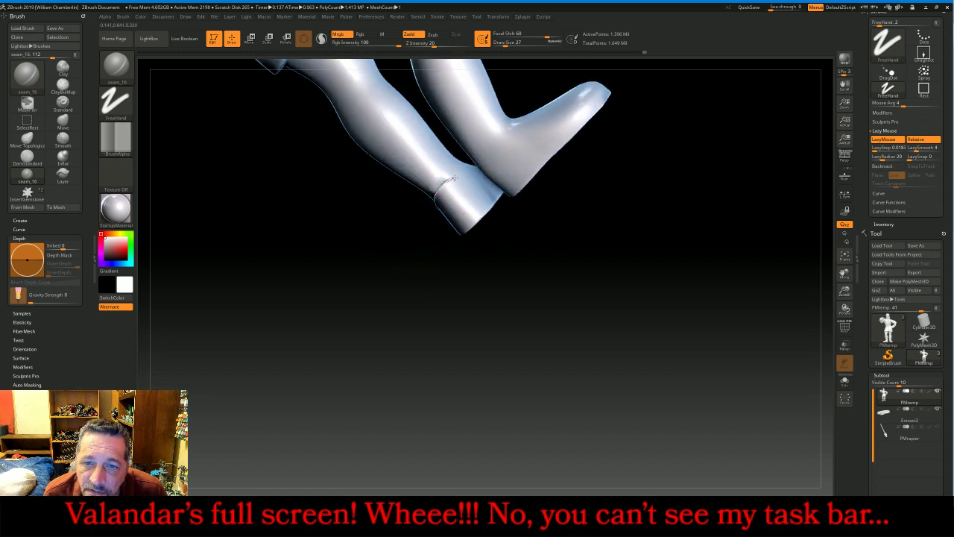
{"action": "left_click_drag", "start_coordinate": [627, 231], "coordinate": [593, 247]}
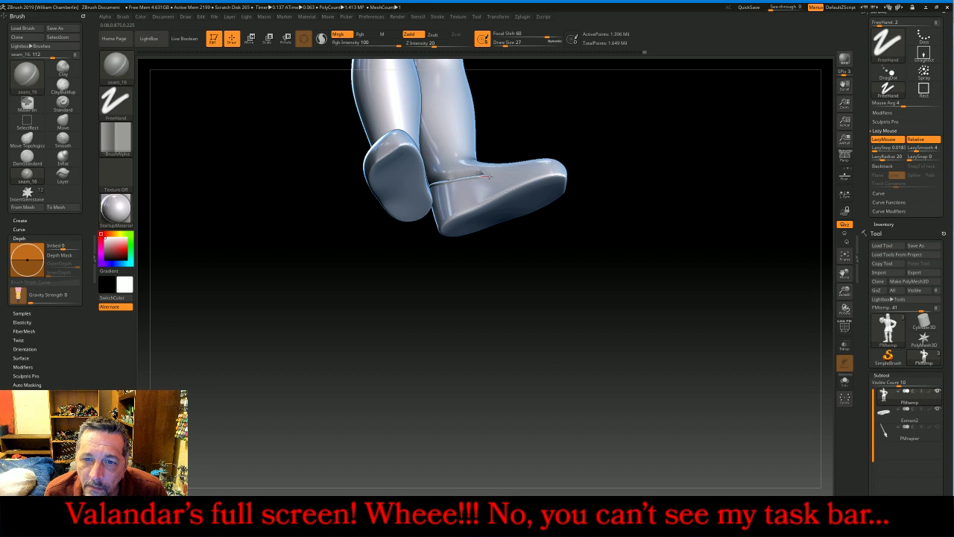
{"action": "left_click_drag", "start_coordinate": [681, 142], "coordinate": [678, 223]}
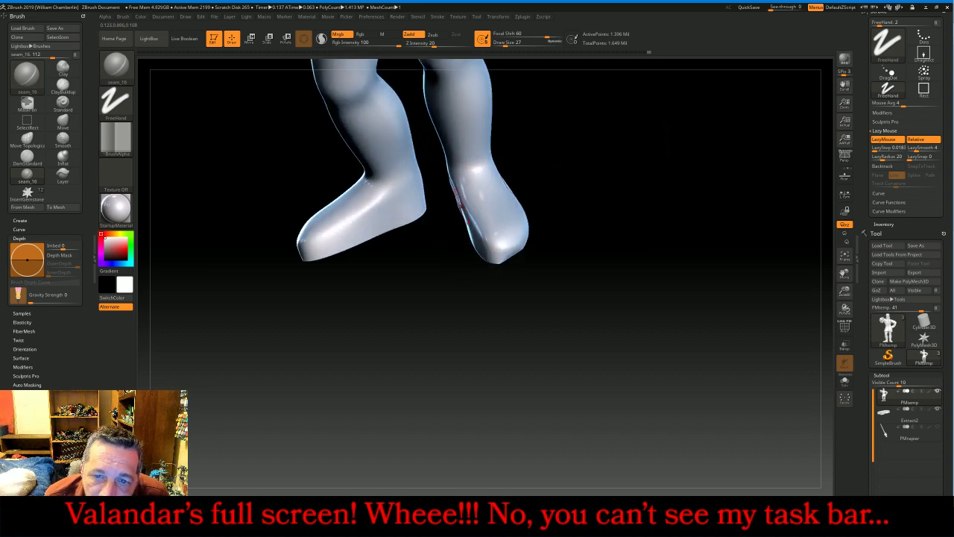
{"action": "left_click_drag", "start_coordinate": [477, 194], "coordinate": [492, 188]}
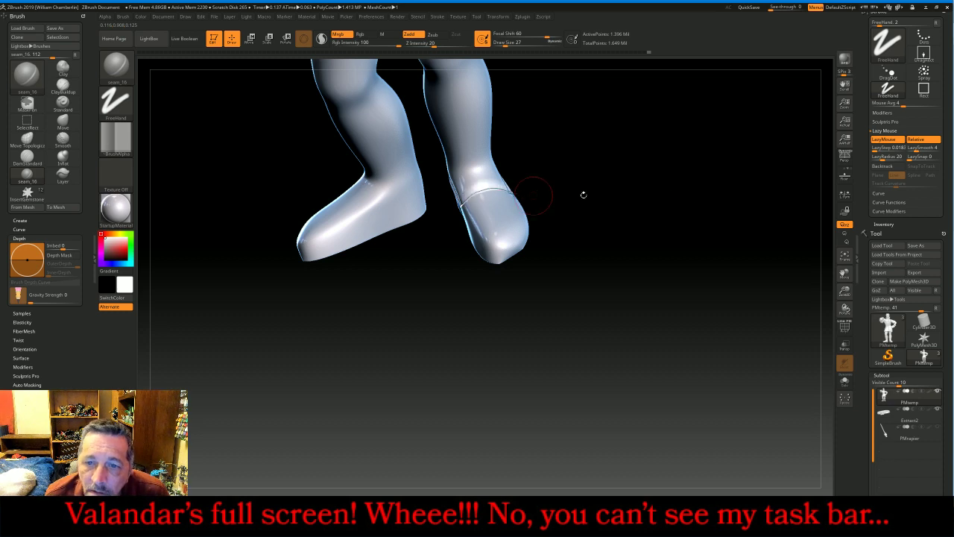
Carve a matching shoe-opening seam along both sides, the heel and the instep of the figure's right foot
{"action": "mouse_move", "coordinate": [582, 194]}
{"action": "left_mouse_down"}
{"action": "mouse_move", "coordinate": [681, 228]}
{"action": "mouse_move", "coordinate": [667, 234]}
{"action": "mouse_move", "coordinate": [712, 205]}
{"action": "mouse_move", "coordinate": [645, 215]}
{"action": "left_mouse_up"}
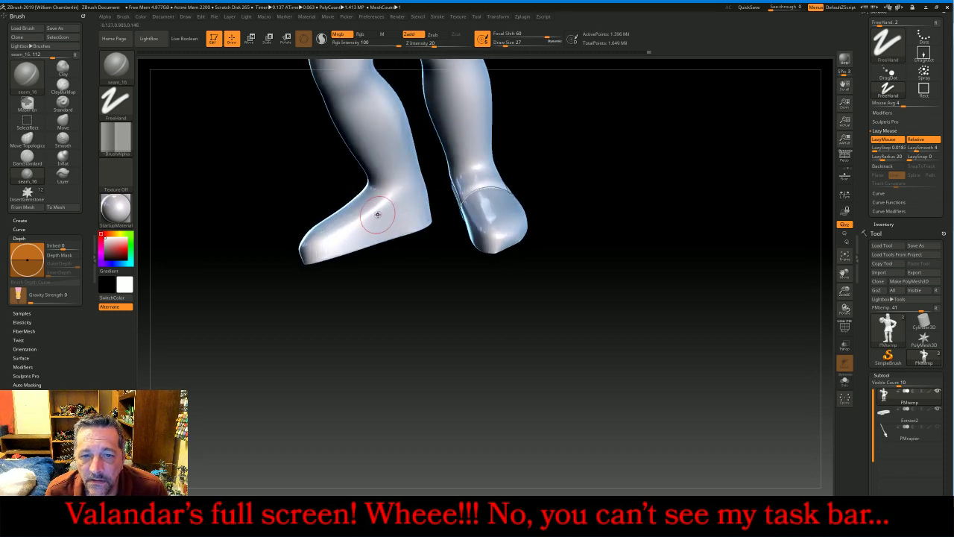
{"action": "left_click_drag", "start_coordinate": [375, 213], "coordinate": [418, 186]}
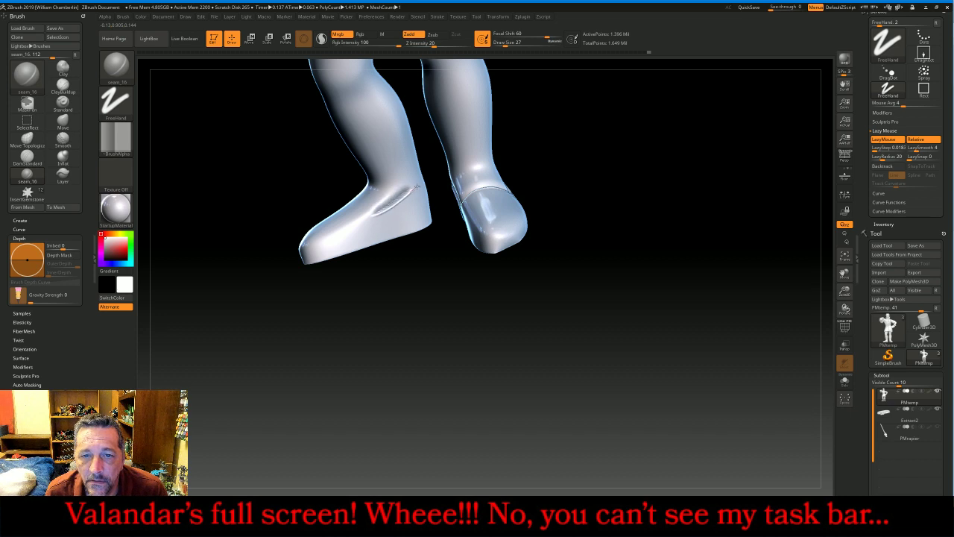
{"action": "left_click_drag", "start_coordinate": [738, 237], "coordinate": [689, 248]}
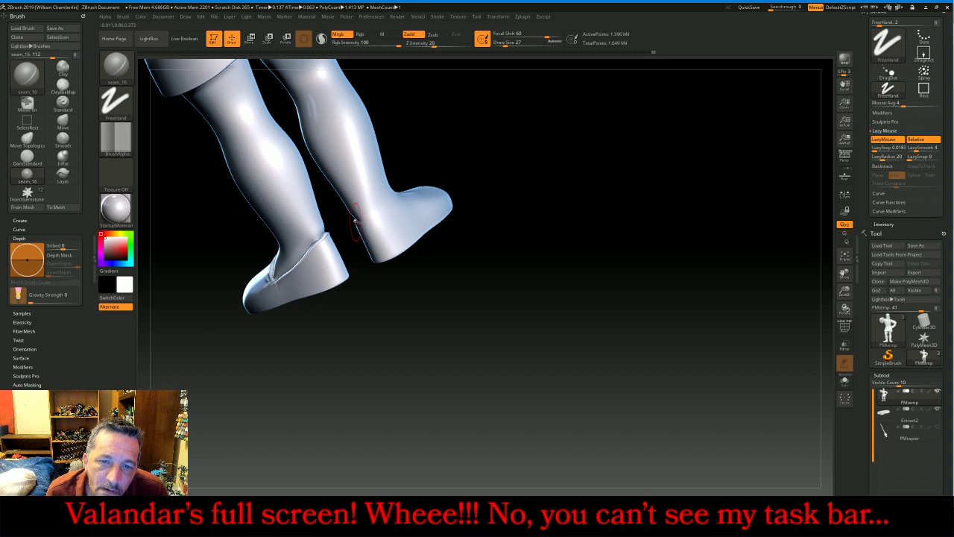
{"action": "left_click_drag", "start_coordinate": [377, 214], "coordinate": [399, 207]}
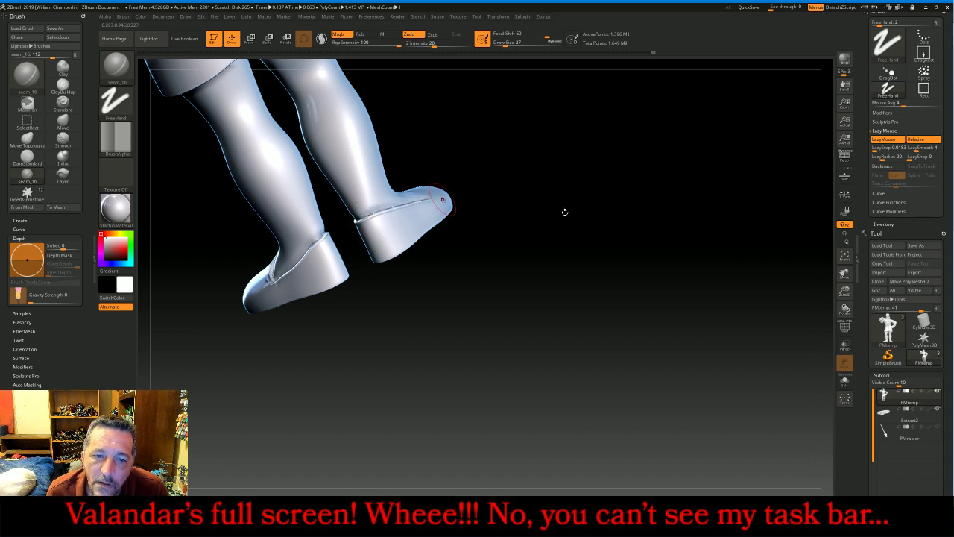
{"action": "left_click_drag", "start_coordinate": [564, 211], "coordinate": [611, 264]}
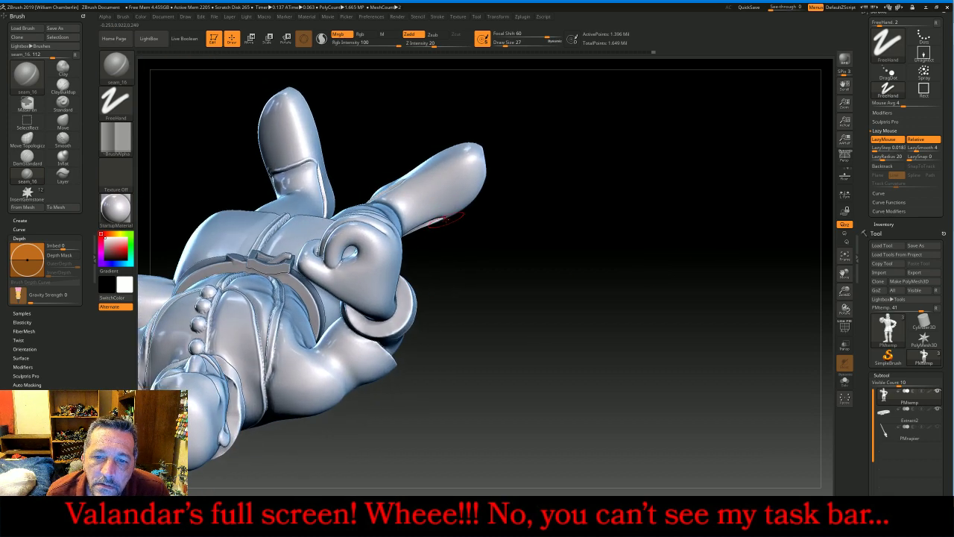
{"action": "left_click_drag", "start_coordinate": [426, 204], "coordinate": [416, 192]}
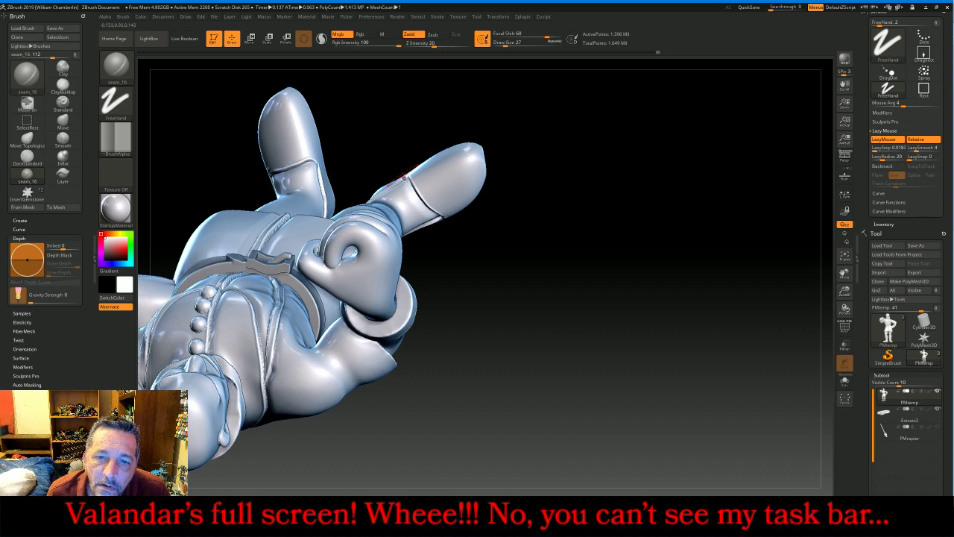
{"action": "left_click_drag", "start_coordinate": [446, 102], "coordinate": [433, 186]}
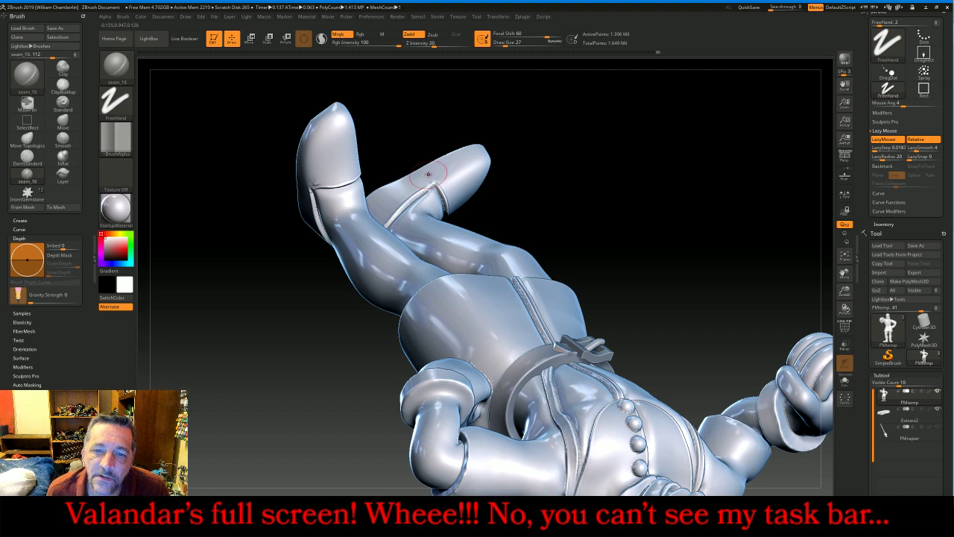
Mask a narrow garter band across the figure's left thigh, just below the tunic hem
{"action": "mouse_move", "coordinate": [729, 228]}
{"action": "left_mouse_down"}
{"action": "mouse_move", "coordinate": [703, 213]}
{"action": "mouse_move", "coordinate": [650, 255]}
{"action": "mouse_move", "coordinate": [739, 249]}
{"action": "mouse_move", "coordinate": [738, 237]}
{"action": "left_mouse_up"}
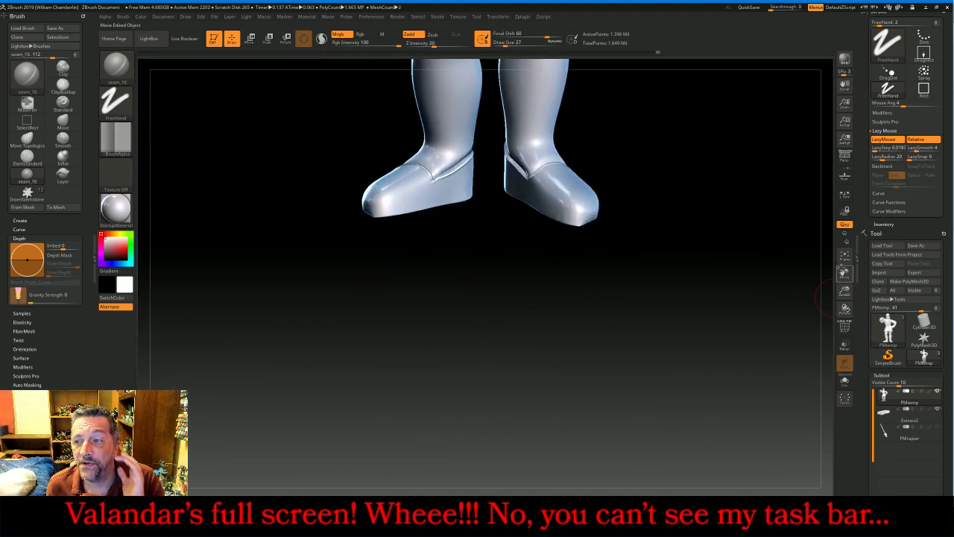
{"action": "key", "text": "f"}
{"action": "left_click_drag", "start_coordinate": [784, 305], "coordinate": [715, 239]}
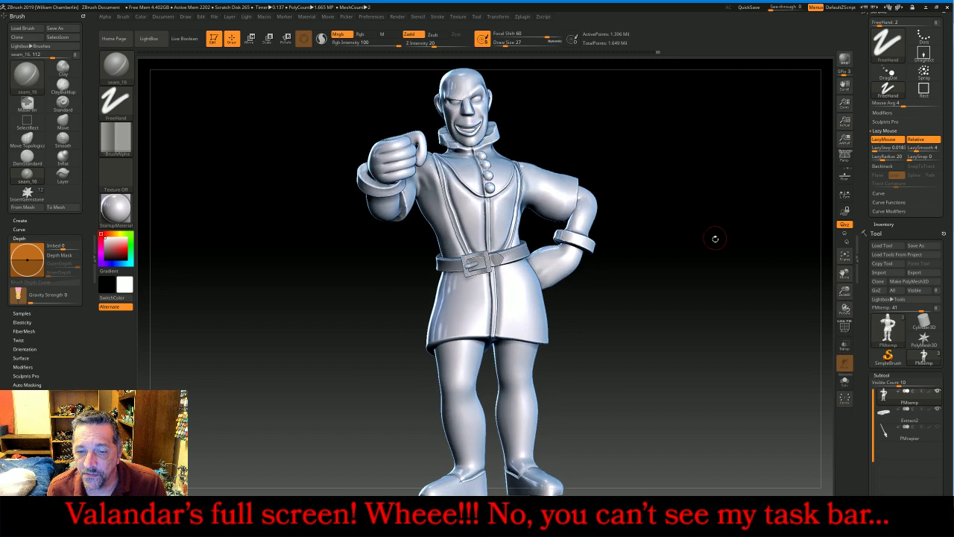
{"action": "key", "text": "ctrl"}
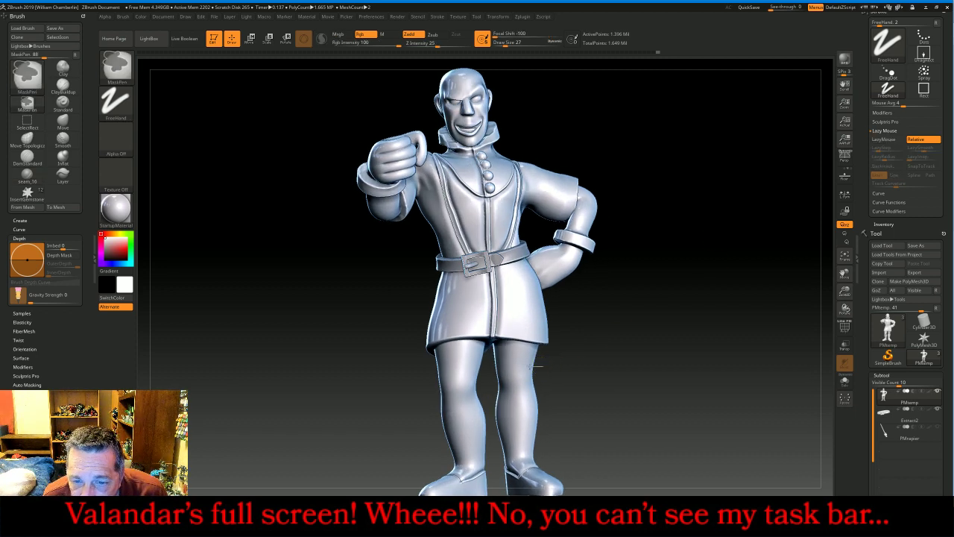
{"action": "left_click_drag", "start_coordinate": [543, 365], "coordinate": [543, 368], "text": "ctrl"}
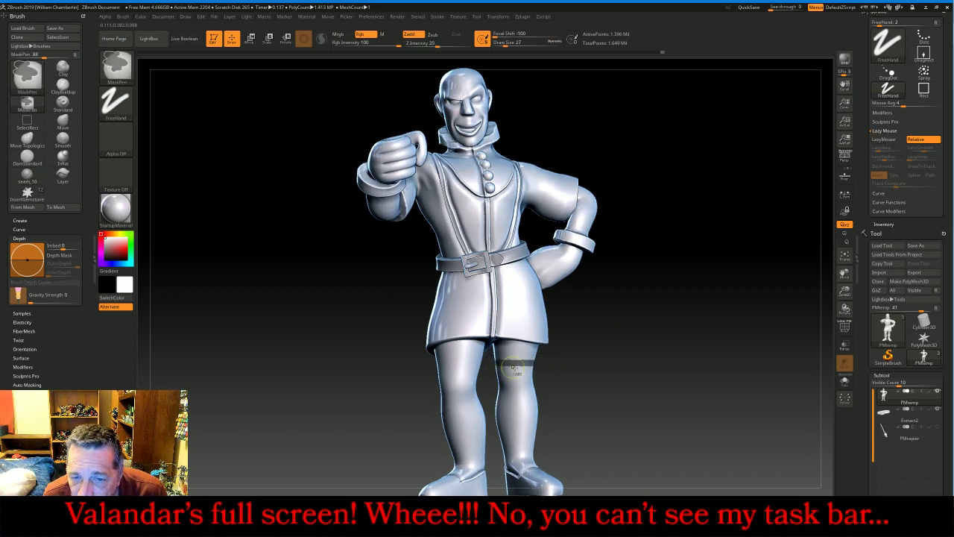
{"action": "left_click_drag", "start_coordinate": [700, 306], "coordinate": [696, 311]}
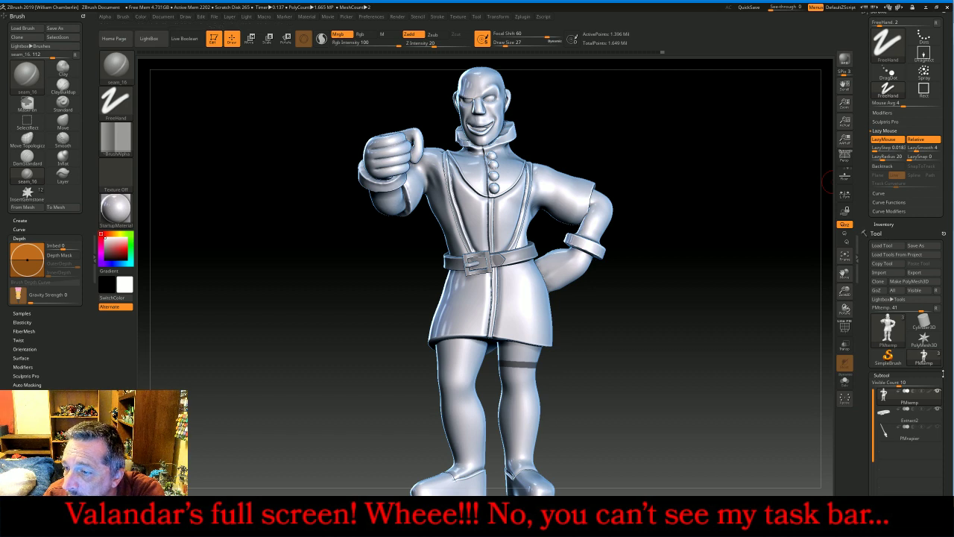
Extract the masked thigh band at a thickness of 0.015 with Double off and accept it as a new subtool
{"action": "scroll", "coordinate": [947, 370], "scroll_direction": "down", "scroll_amount": 8}
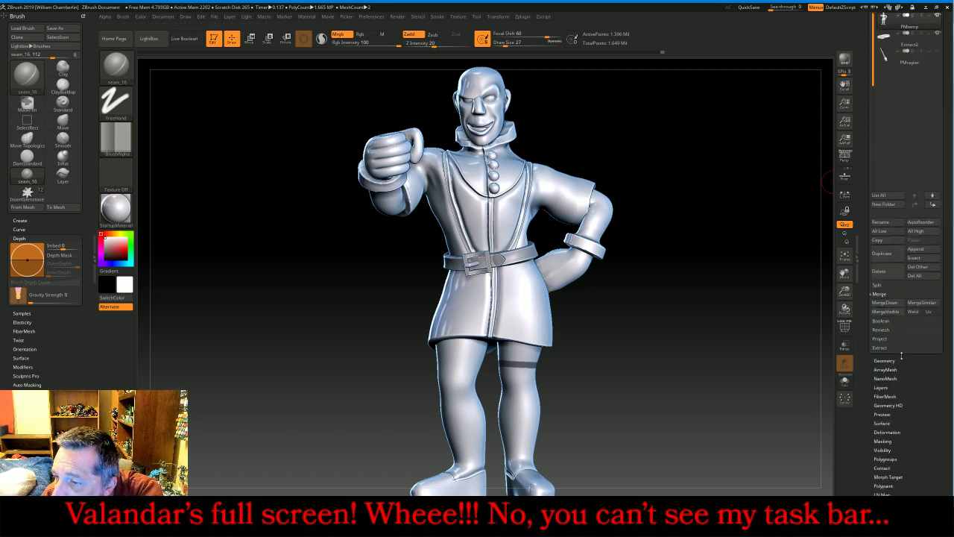
{"action": "left_click", "coordinate": [894, 349]}
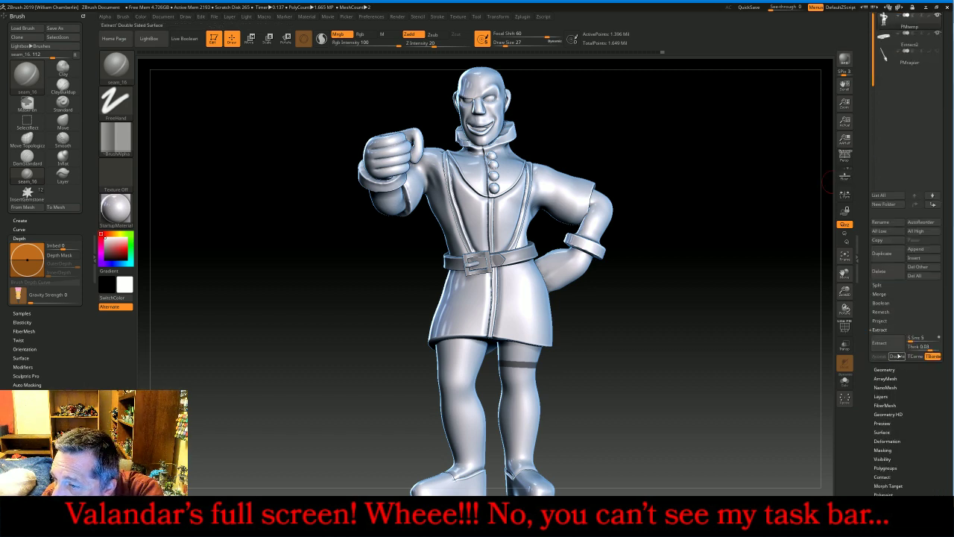
{"action": "left_click", "coordinate": [923, 347]}
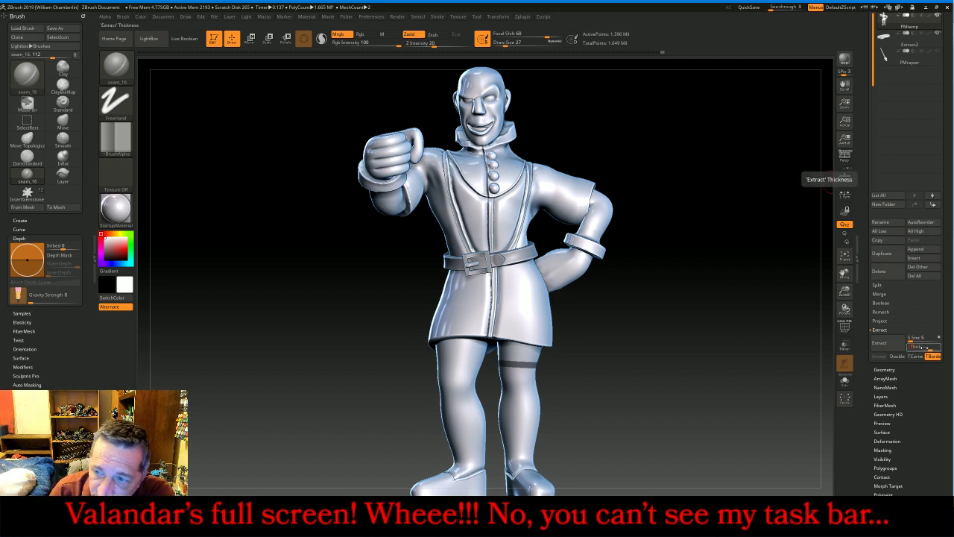
{"action": "type", "text": ".015"}
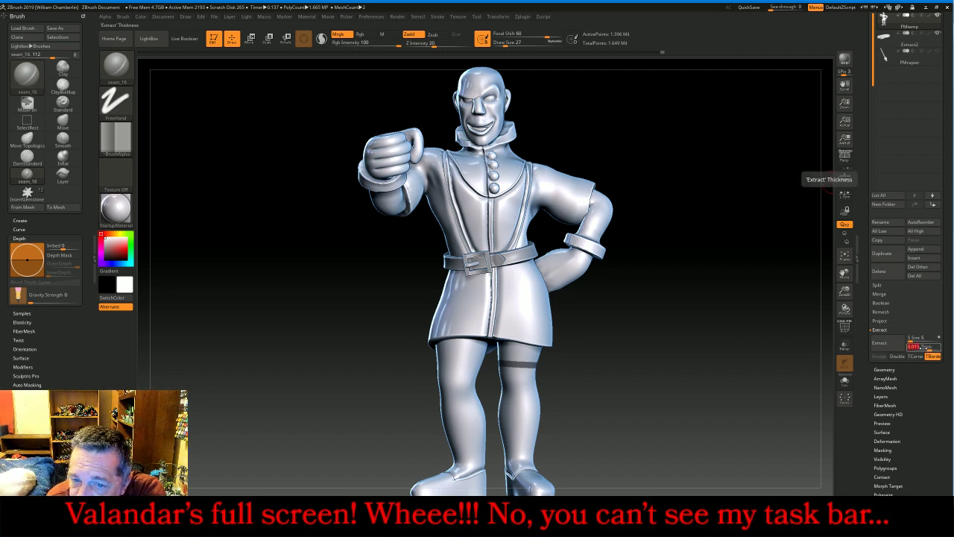
{"action": "key", "text": "Return"}
{"action": "left_click", "coordinate": [893, 346]}
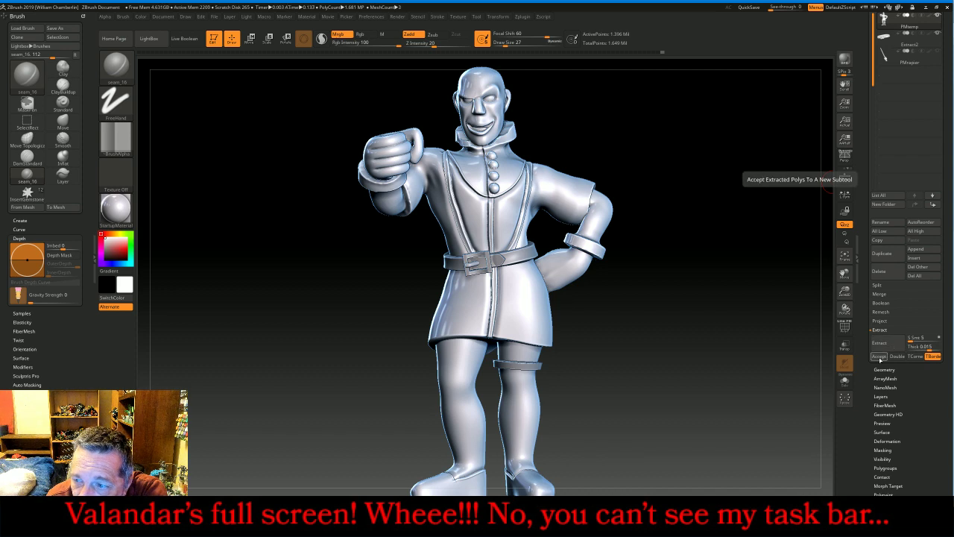
{"action": "left_click", "coordinate": [879, 356]}
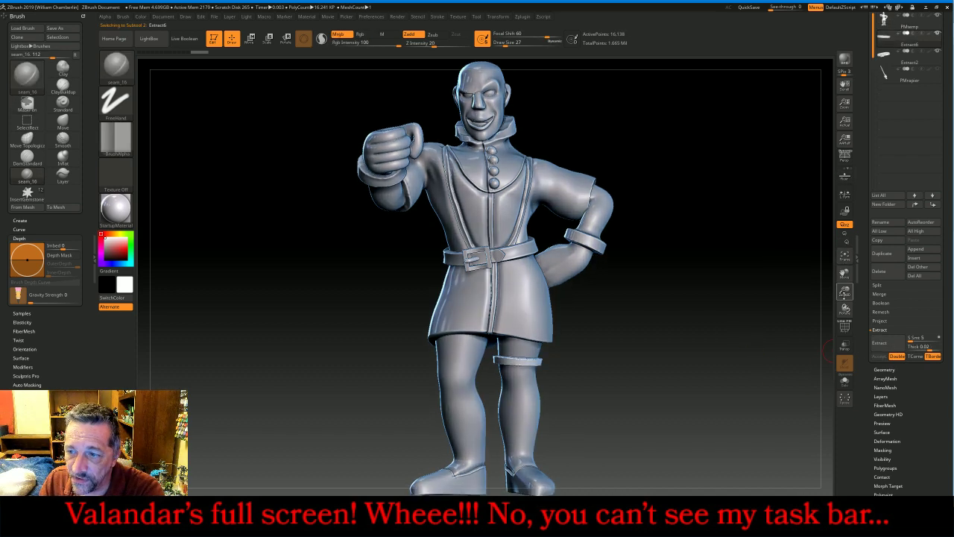
DynaMesh the garter band on the figure's left thigh at a resolution of 512
{"action": "left_click", "coordinate": [845, 256]}
{"action": "left_click_drag", "start_coordinate": [845, 294], "coordinate": [845, 227]}
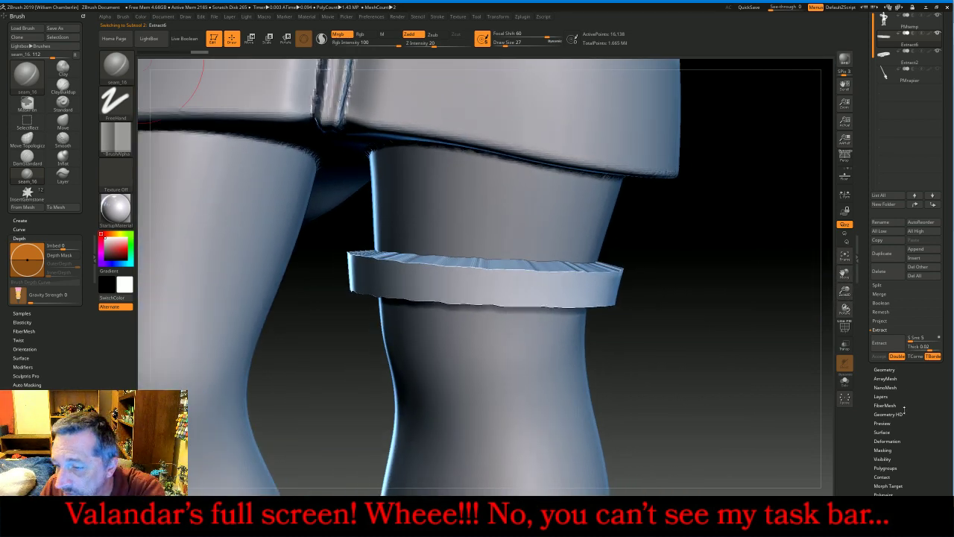
{"action": "left_click", "coordinate": [885, 370]}
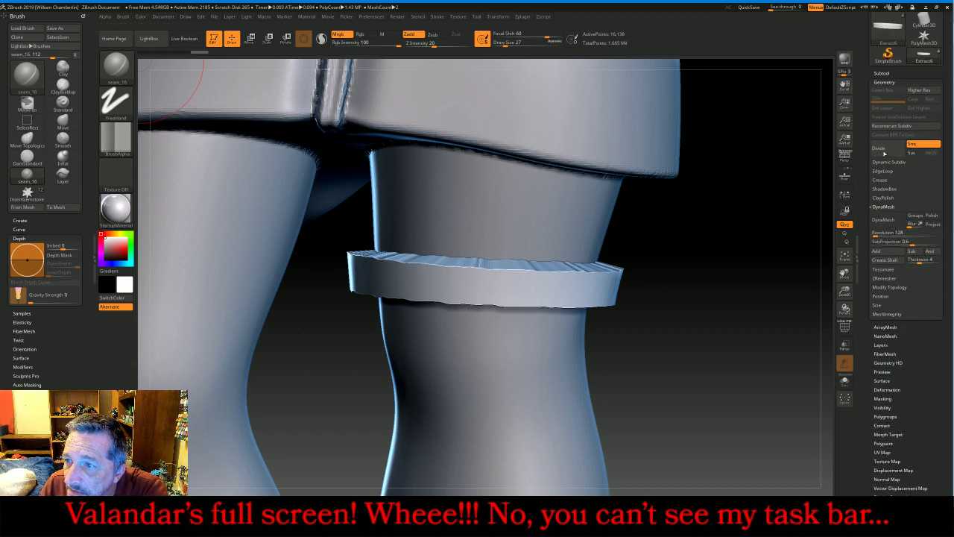
{"action": "left_click", "coordinate": [893, 232]}
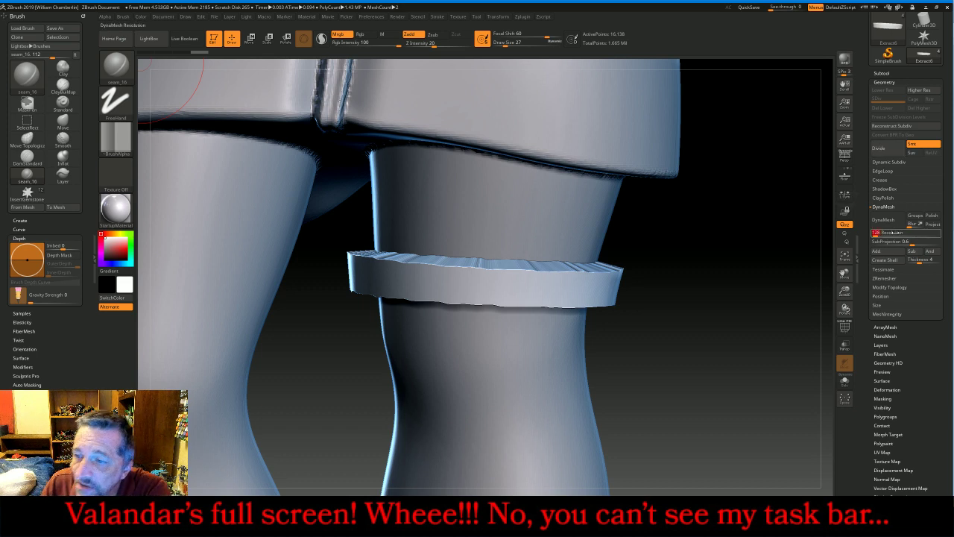
{"action": "type", "text": "512"}
{"action": "key", "text": "Return"}
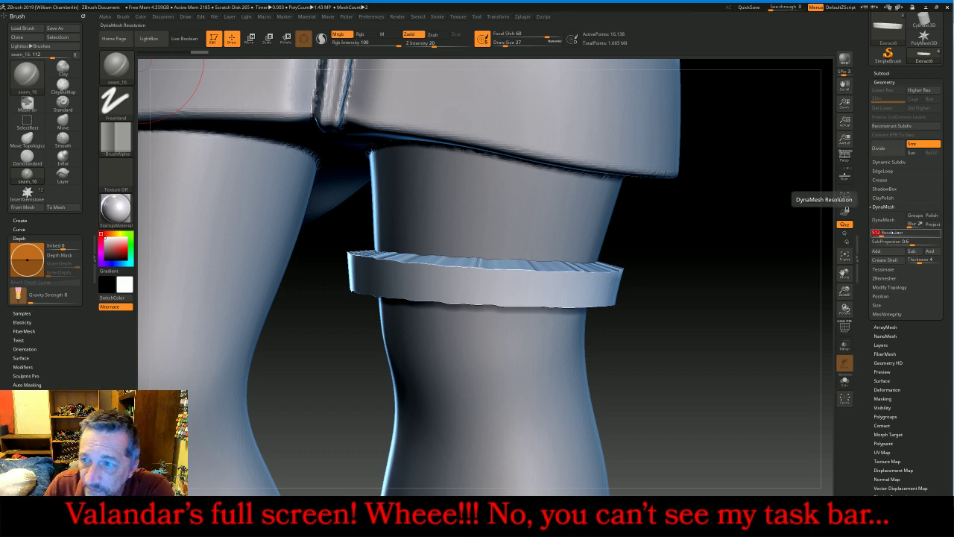
{"action": "left_click", "coordinate": [882, 221]}
{"action": "left_click", "coordinate": [882, 223]}
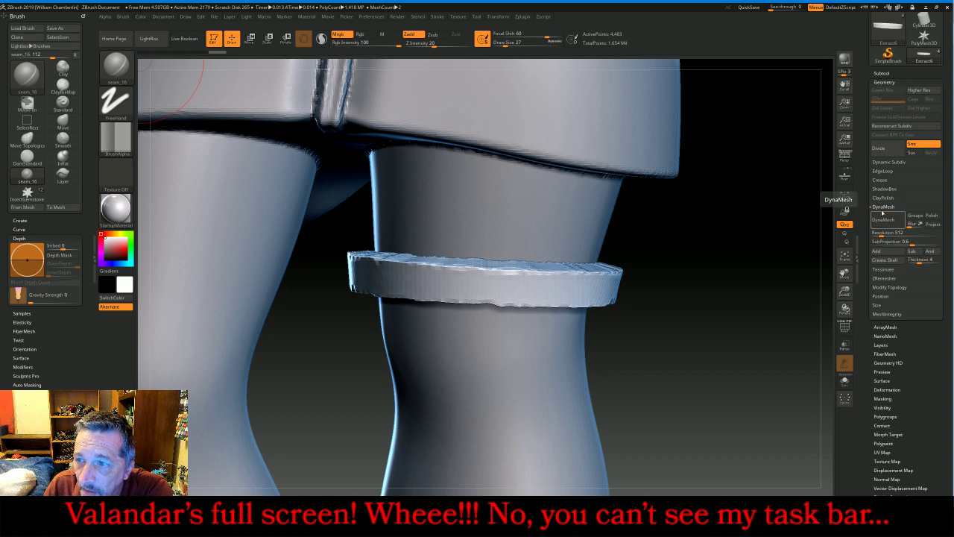
Inflate the garter band slightly with the Inflate deformation and polish it repeatedly to round and smooth its jagged edges
{"action": "left_click", "coordinate": [897, 389]}
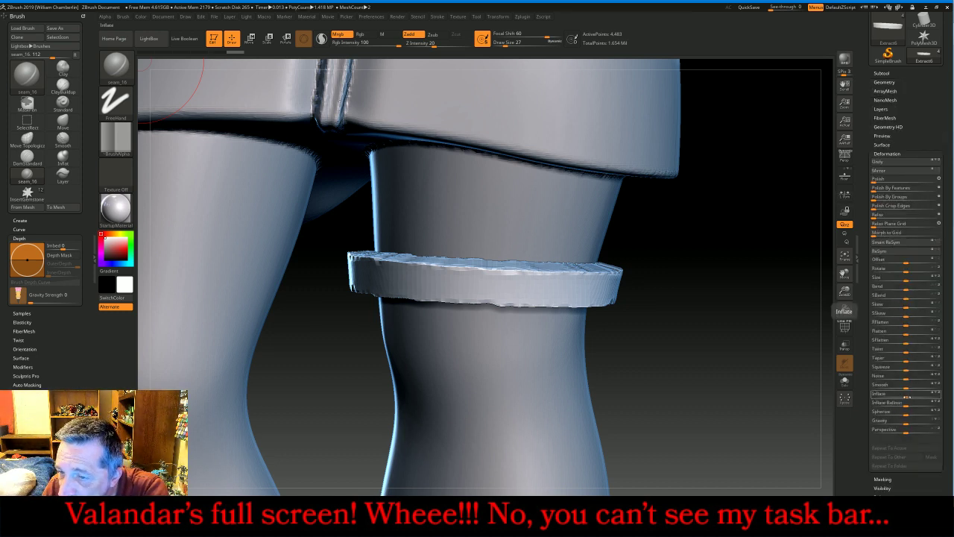
{"action": "left_click_drag", "start_coordinate": [908, 397], "coordinate": [914, 396]}
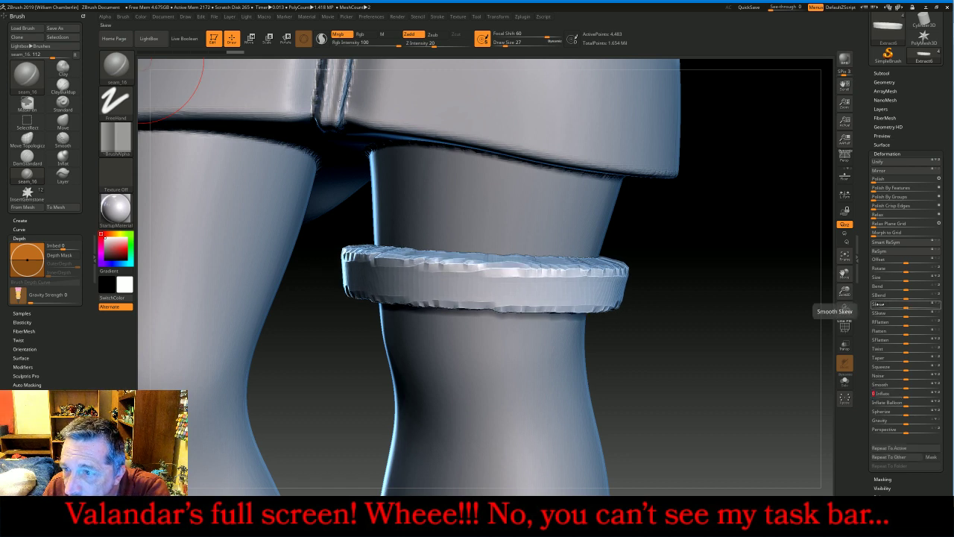
{"action": "left_click", "coordinate": [876, 180]}
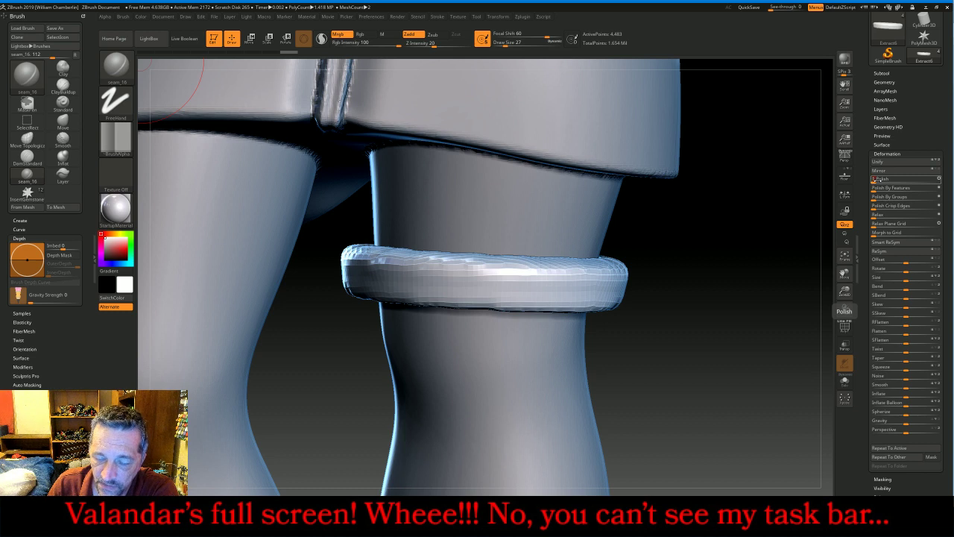
{"action": "left_click", "coordinate": [876, 179]}
{"action": "left_click", "coordinate": [878, 180]}
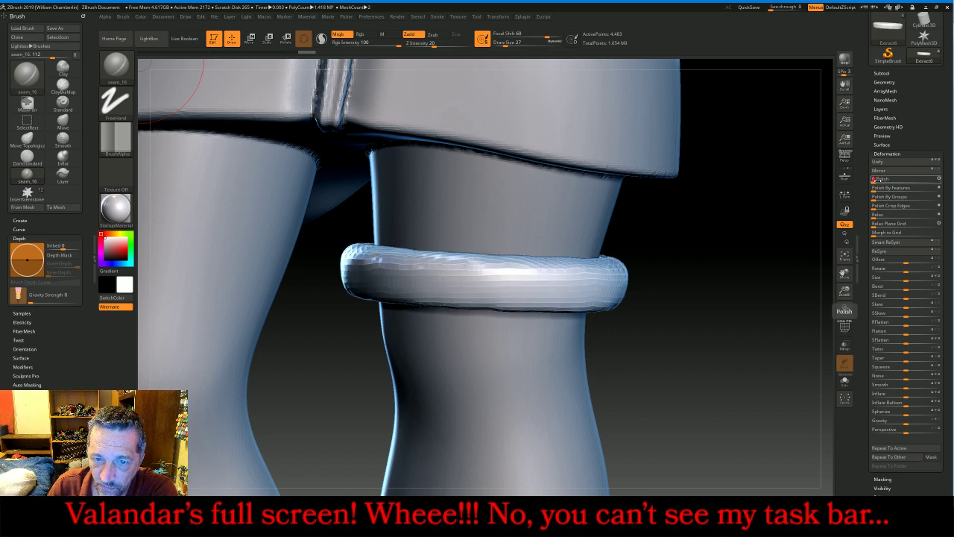
{"action": "left_click", "coordinate": [876, 179]}
{"action": "left_click", "coordinate": [877, 180]}
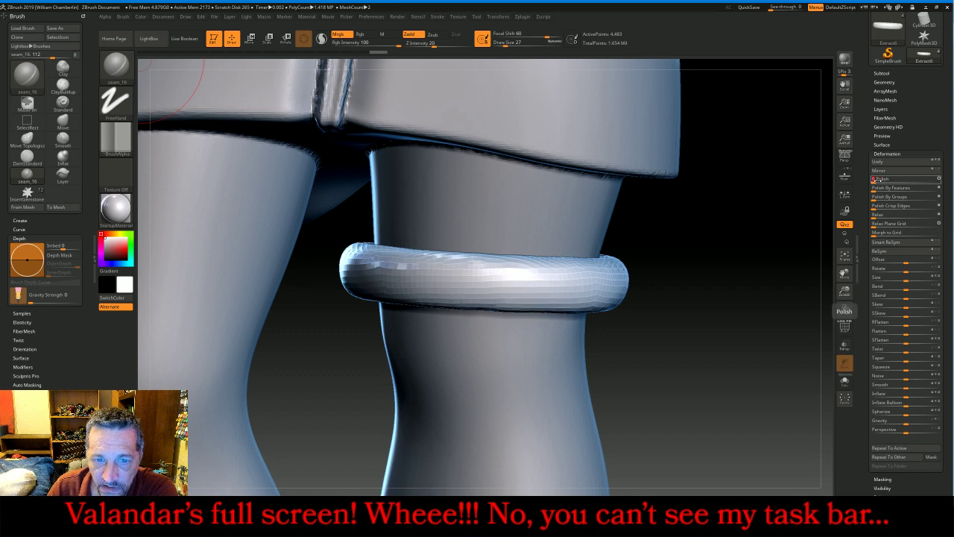
{"action": "left_click", "coordinate": [879, 180]}
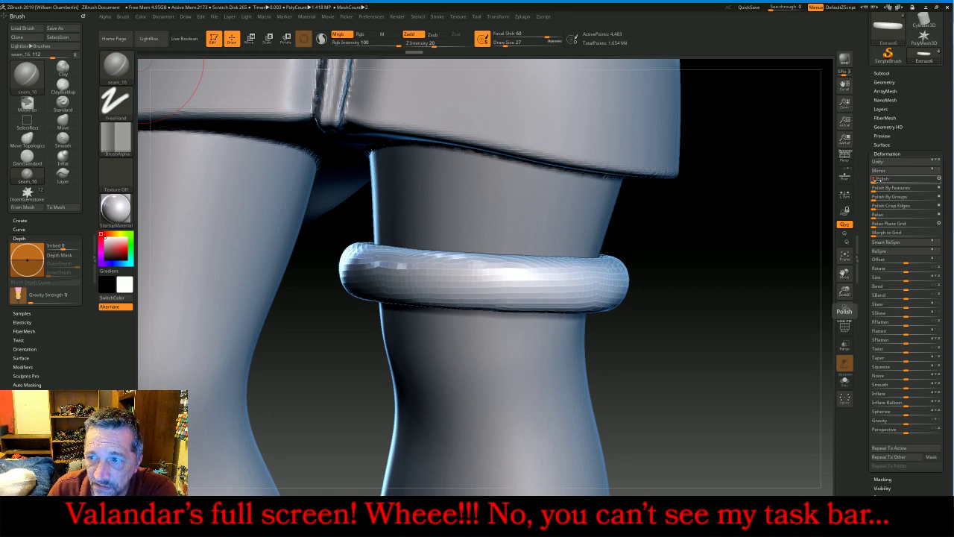
{"action": "left_click", "coordinate": [878, 180]}
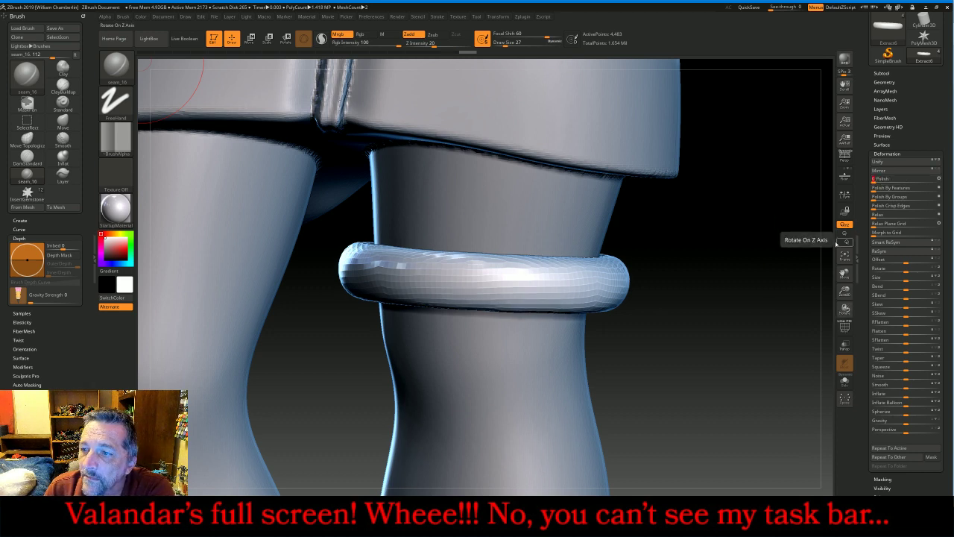
Subdivide the garter band twice and delete its lower subdivision levels
{"action": "left_click", "coordinate": [845, 256]}
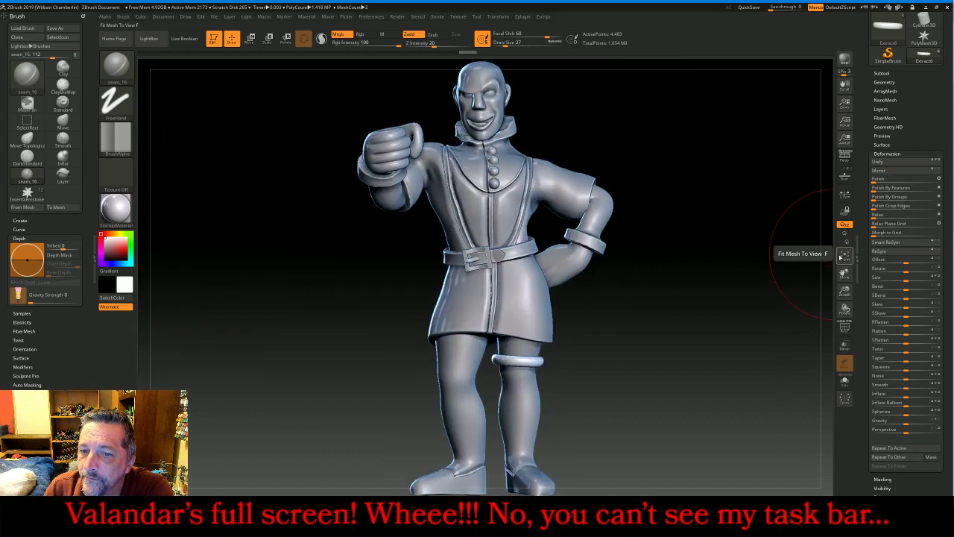
{"action": "left_click", "coordinate": [886, 81]}
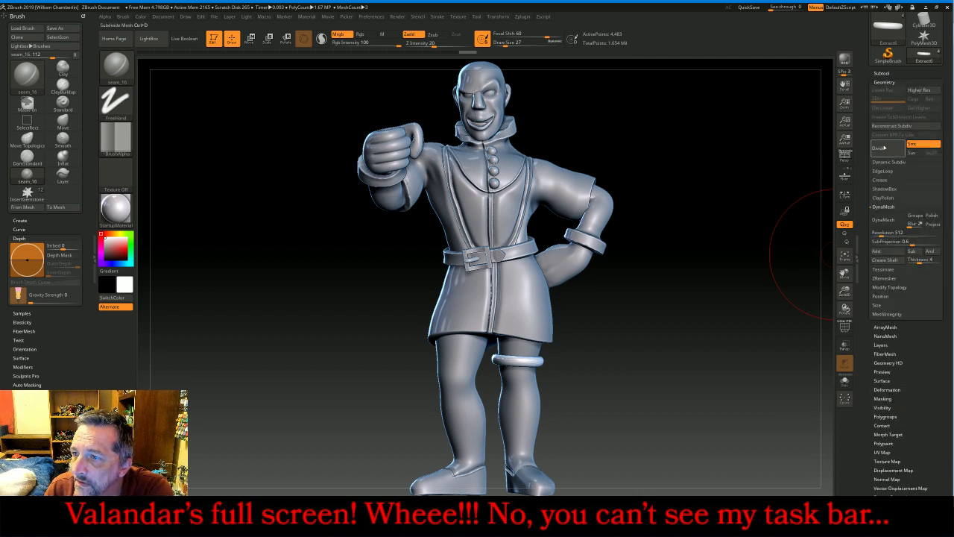
{"action": "left_click", "coordinate": [883, 108]}
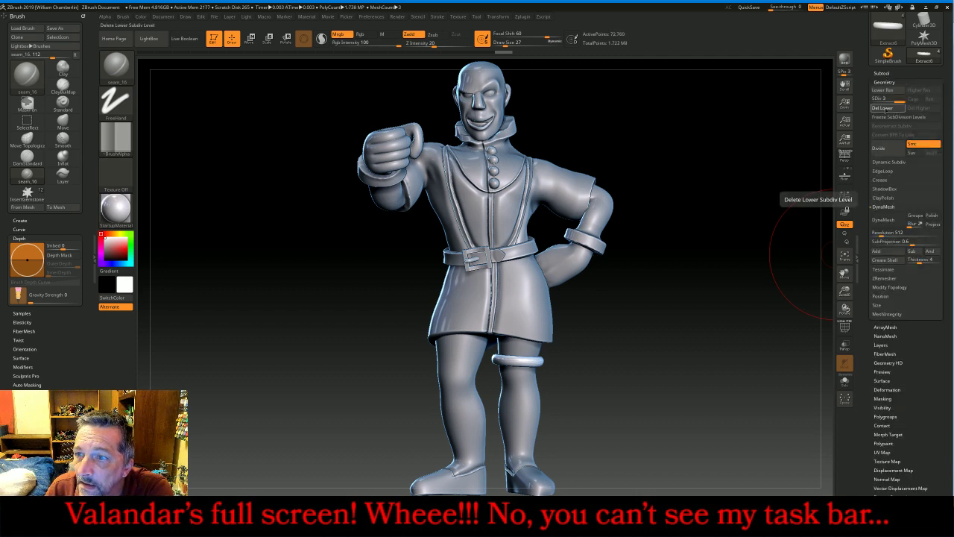
Make the figure's body the active subtool and switch to the Inflat brush for work on its back side
{"action": "mouse_move", "coordinate": [721, 257]}
{"action": "left_mouse_down"}
{"action": "mouse_move", "coordinate": [740, 258]}
{"action": "mouse_move", "coordinate": [711, 254]}
{"action": "left_mouse_up"}
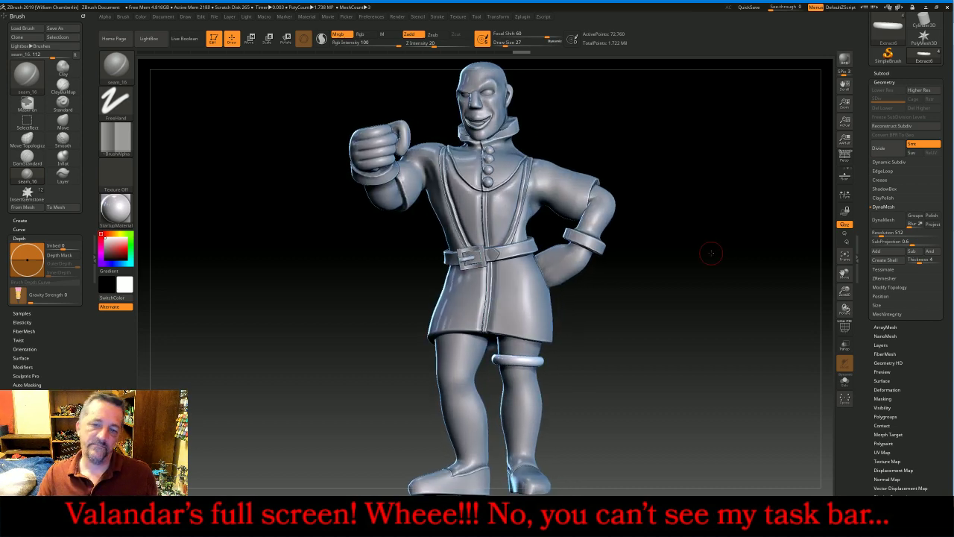
{"action": "mouse_move", "coordinate": [711, 253]}
{"action": "left_mouse_down"}
{"action": "mouse_move", "coordinate": [666, 253]}
{"action": "mouse_move", "coordinate": [709, 252]}
{"action": "mouse_move", "coordinate": [748, 267]}
{"action": "mouse_move", "coordinate": [738, 266]}
{"action": "left_mouse_up"}
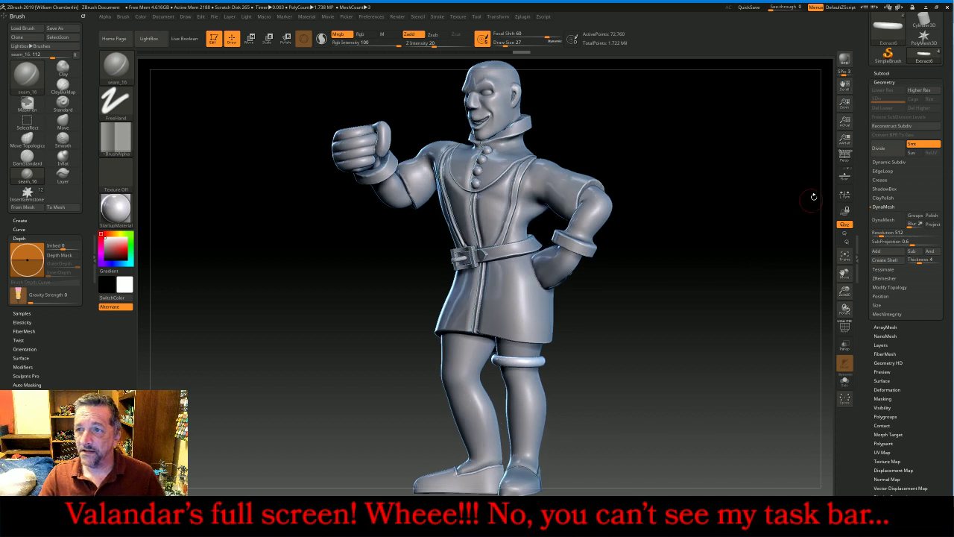
{"action": "left_click", "coordinate": [881, 73]}
{"action": "left_click", "coordinate": [887, 91]}
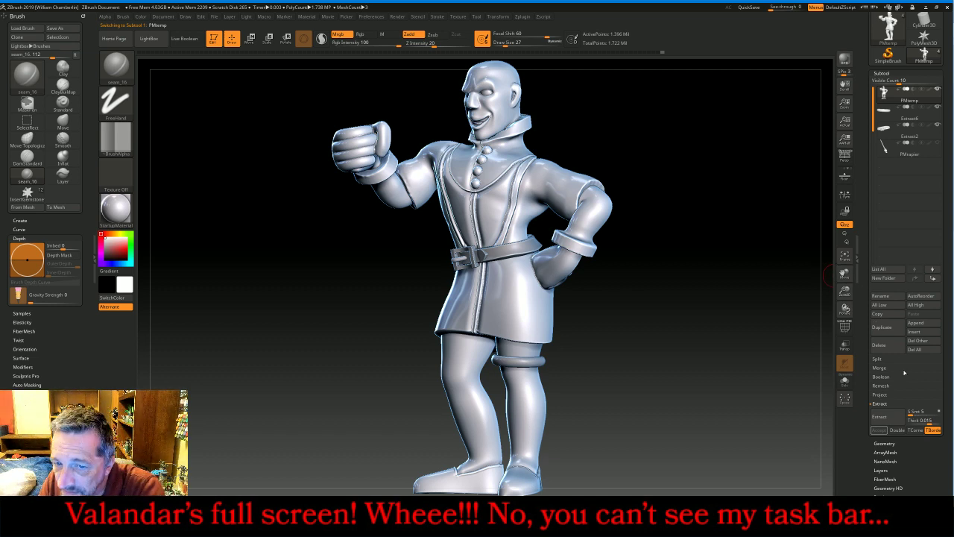
{"action": "left_click_drag", "start_coordinate": [797, 328], "coordinate": [730, 333]}
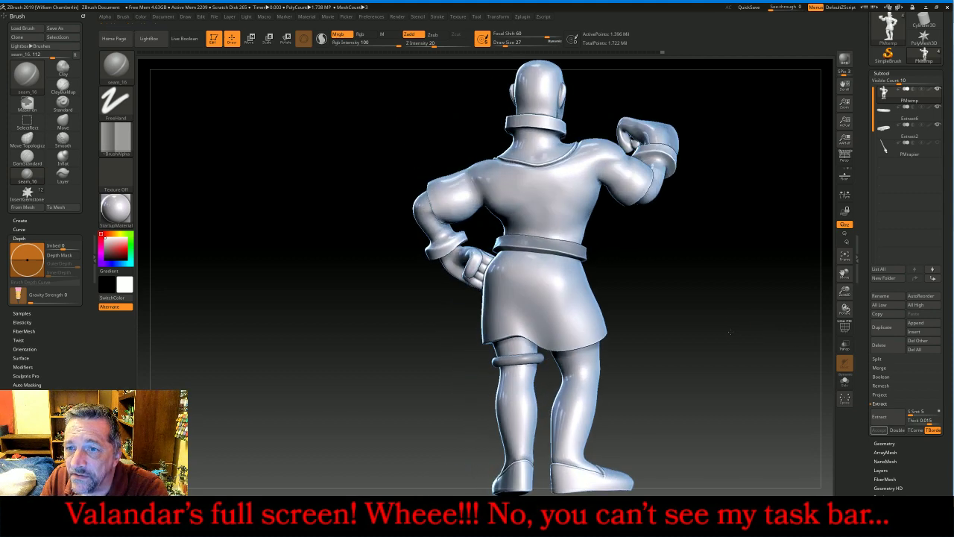
{"action": "left_click", "coordinate": [115, 67]}
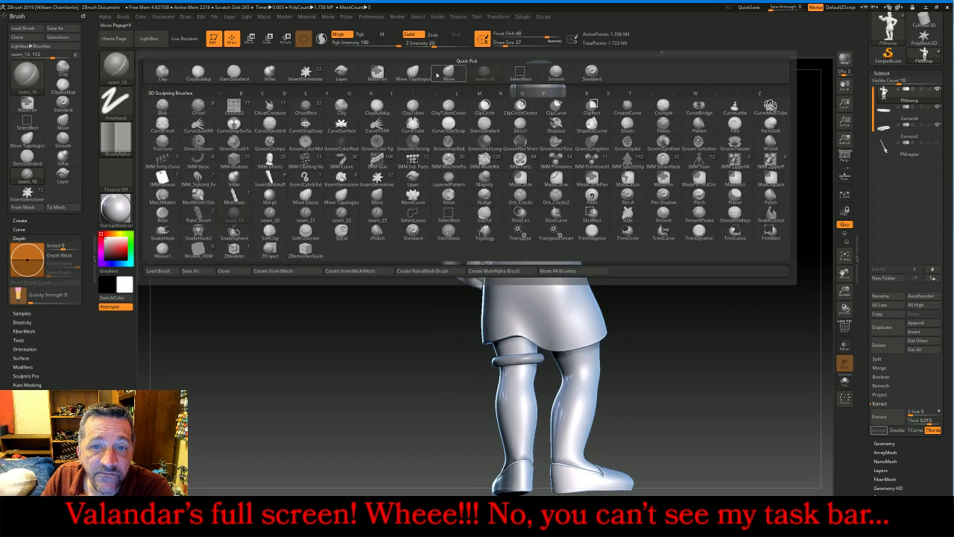
{"action": "left_click", "coordinate": [269, 72]}
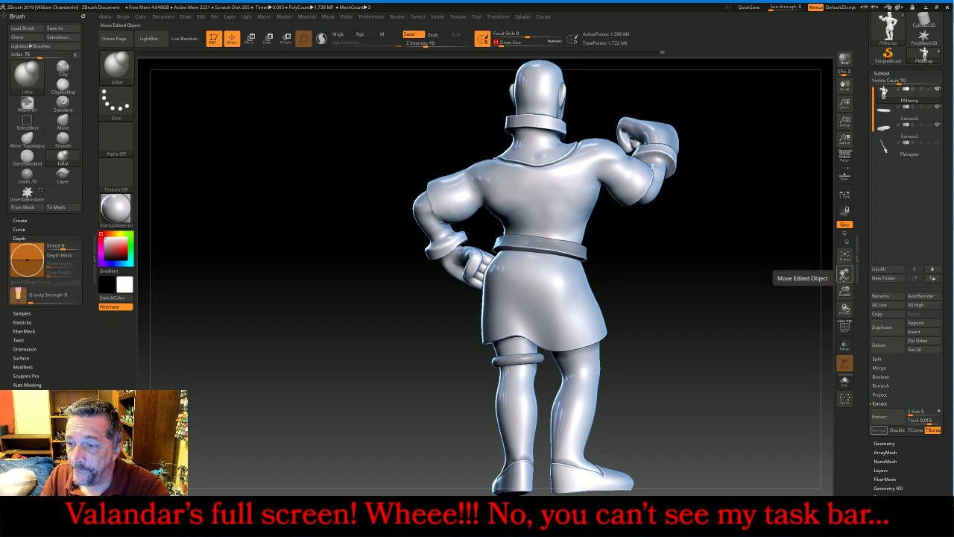
Smooth the back of the raised fist with the Smooth brush
{"action": "left_click_drag", "start_coordinate": [845, 273], "coordinate": [794, 334]}
{"action": "mouse_move", "coordinate": [836, 294]}
{"action": "left_mouse_down"}
{"action": "mouse_move", "coordinate": [839, 282]}
{"action": "mouse_move", "coordinate": [736, 479]}
{"action": "left_mouse_up"}
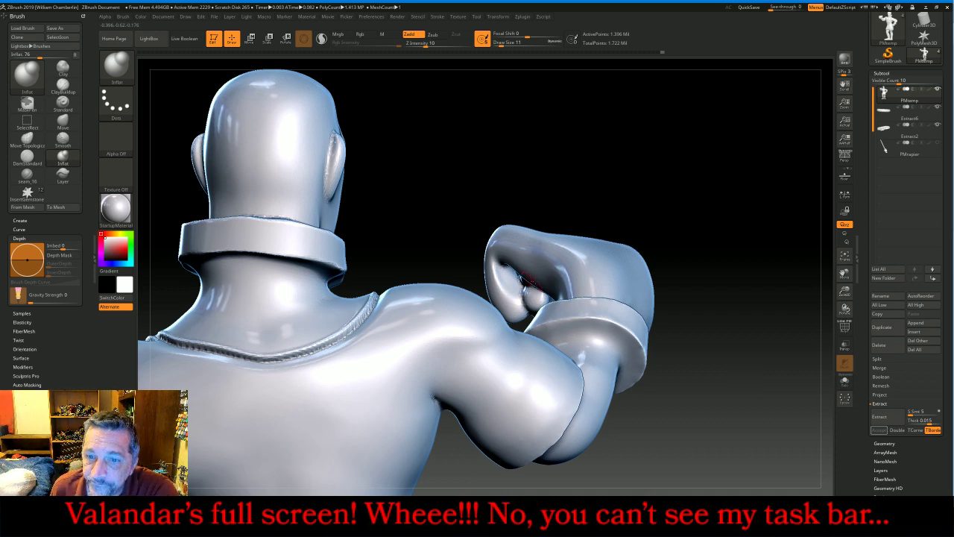
{"action": "left_click_drag", "start_coordinate": [751, 241], "coordinate": [753, 234]}
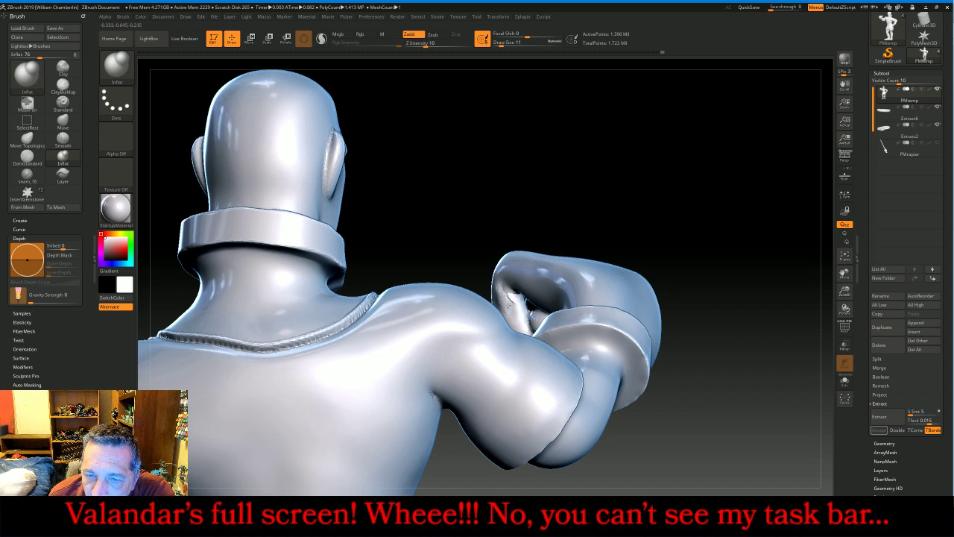
{"action": "mouse_move", "coordinate": [764, 220]}
{"action": "left_mouse_down"}
{"action": "mouse_move", "coordinate": [746, 219]}
{"action": "mouse_move", "coordinate": [709, 246]}
{"action": "mouse_move", "coordinate": [548, 312]}
{"action": "left_mouse_up"}
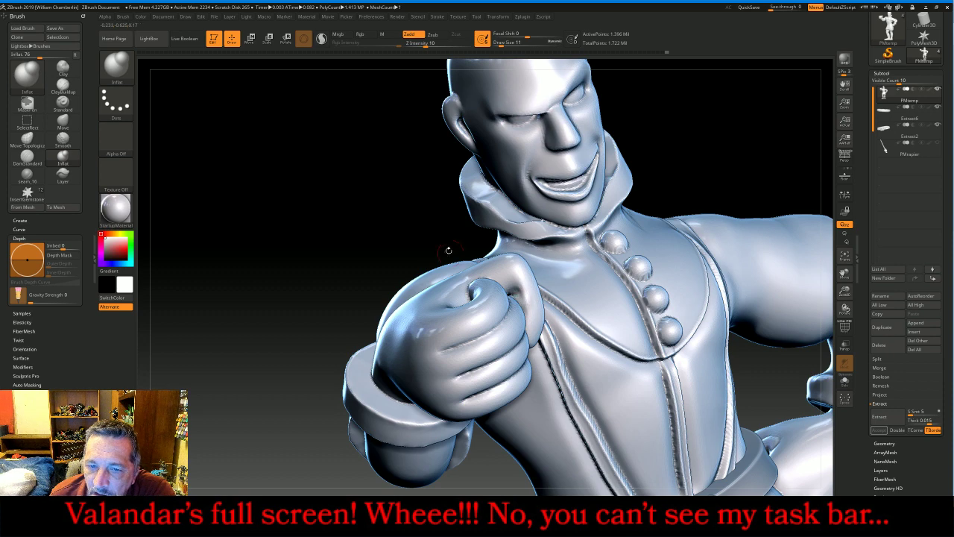
{"action": "left_click_drag", "start_coordinate": [430, 222], "coordinate": [509, 297]}
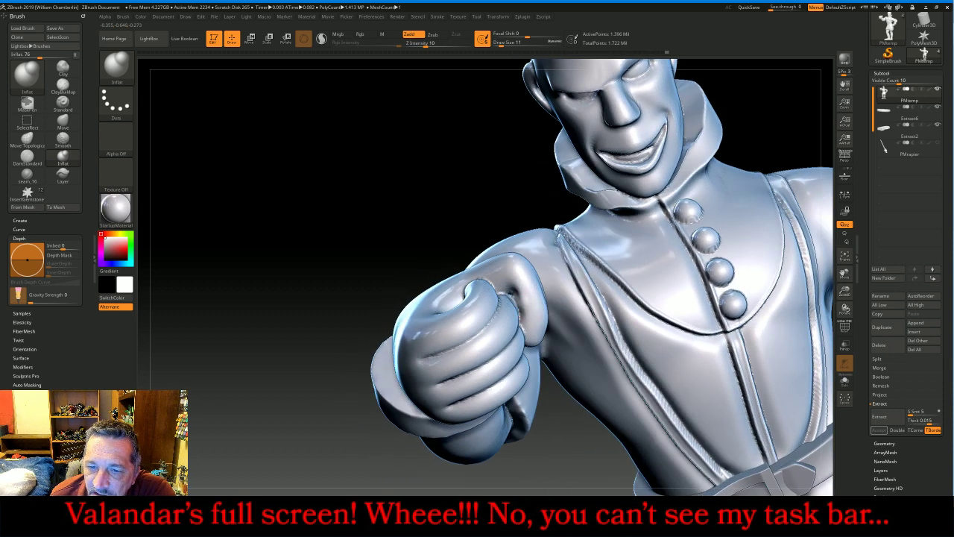
{"action": "left_click_drag", "start_coordinate": [443, 221], "coordinate": [531, 256]}
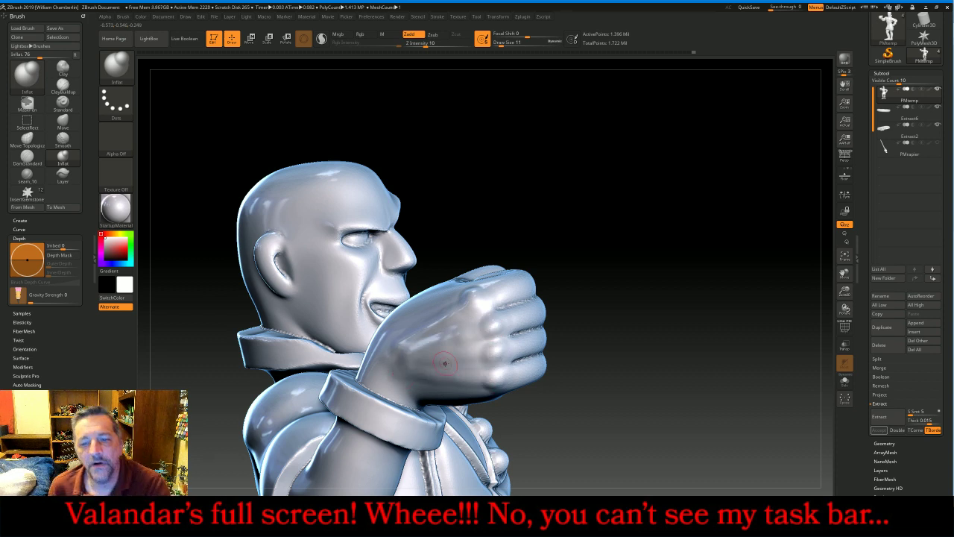
{"action": "key", "text": "shift"}
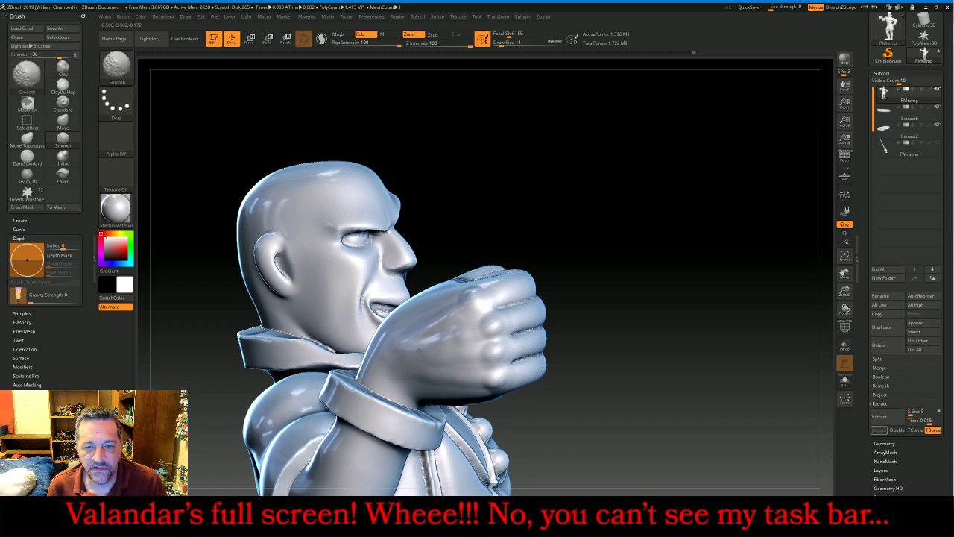
Build up rounded knuckles along the raised fist's fingers with the Inflat brush and soften them with Smooth
{"action": "mouse_move", "coordinate": [728, 289]}
{"action": "left_mouse_down"}
{"action": "mouse_move", "coordinate": [626, 298]}
{"action": "mouse_move", "coordinate": [734, 328]}
{"action": "mouse_move", "coordinate": [687, 337]}
{"action": "left_mouse_up"}
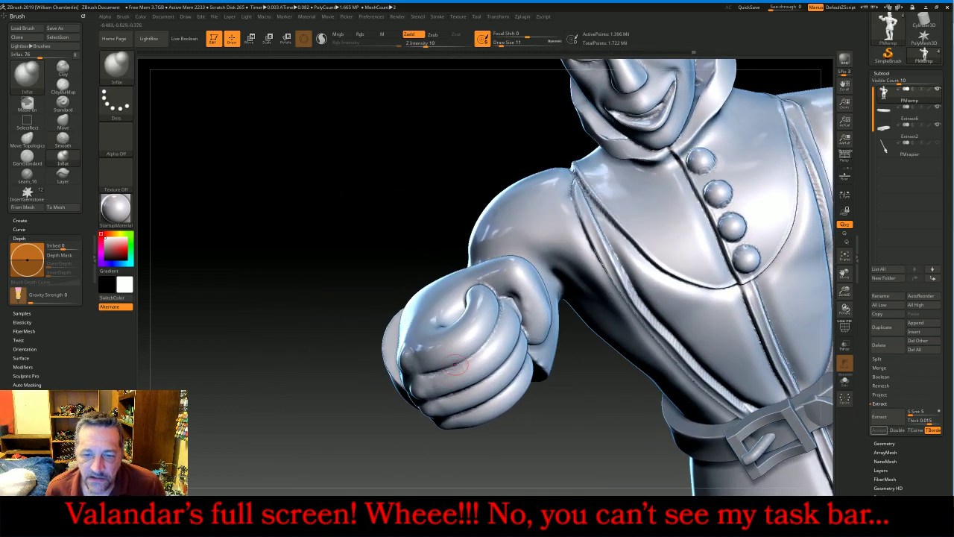
{"action": "left_click_drag", "start_coordinate": [460, 347], "coordinate": [466, 342]}
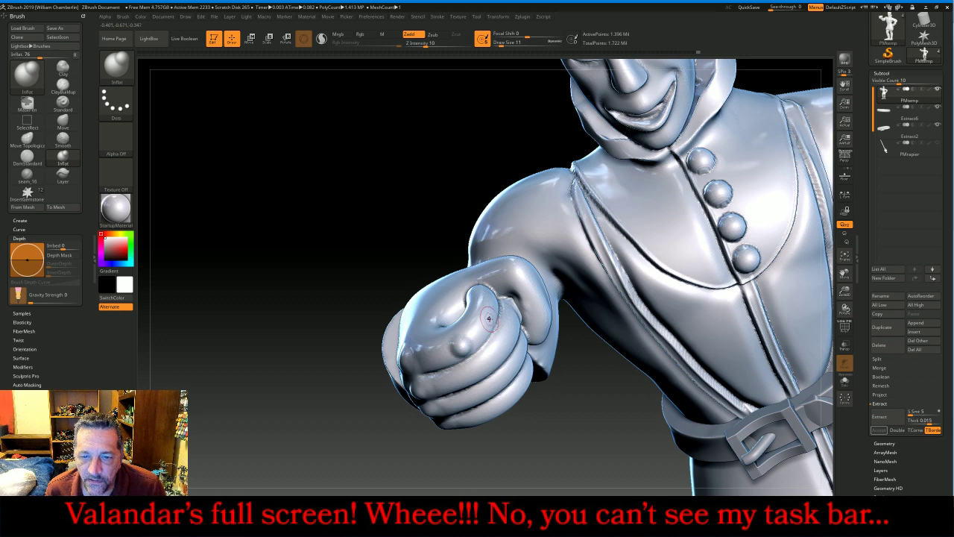
{"action": "left_click_drag", "start_coordinate": [524, 447], "coordinate": [486, 363]}
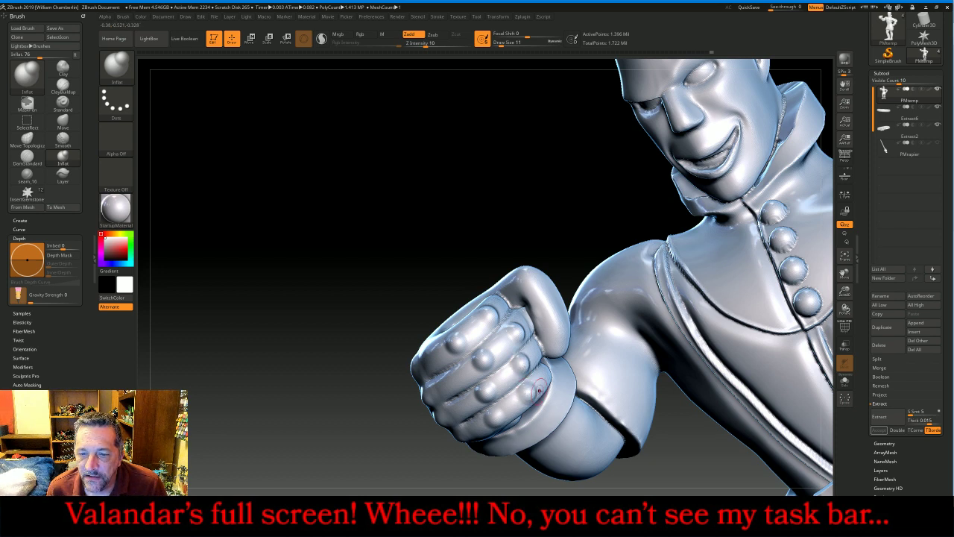
{"action": "key", "text": "shift"}
{"action": "mouse_move", "coordinate": [521, 377]}
{"action": "left_mouse_down", "text": "shift"}
{"action": "mouse_move", "coordinate": [528, 361]}
{"action": "mouse_move", "coordinate": [501, 381]}
{"action": "left_mouse_up", "text": "shift"}
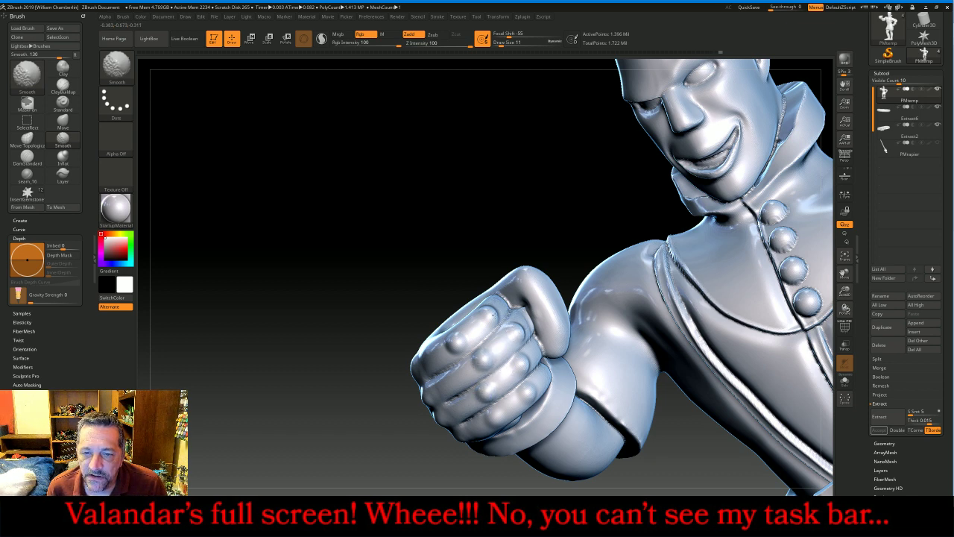
{"action": "mouse_move", "coordinate": [356, 305]}
{"action": "left_mouse_down"}
{"action": "mouse_move", "coordinate": [375, 267]}
{"action": "mouse_move", "coordinate": [395, 266]}
{"action": "mouse_move", "coordinate": [392, 246]}
{"action": "left_mouse_up"}
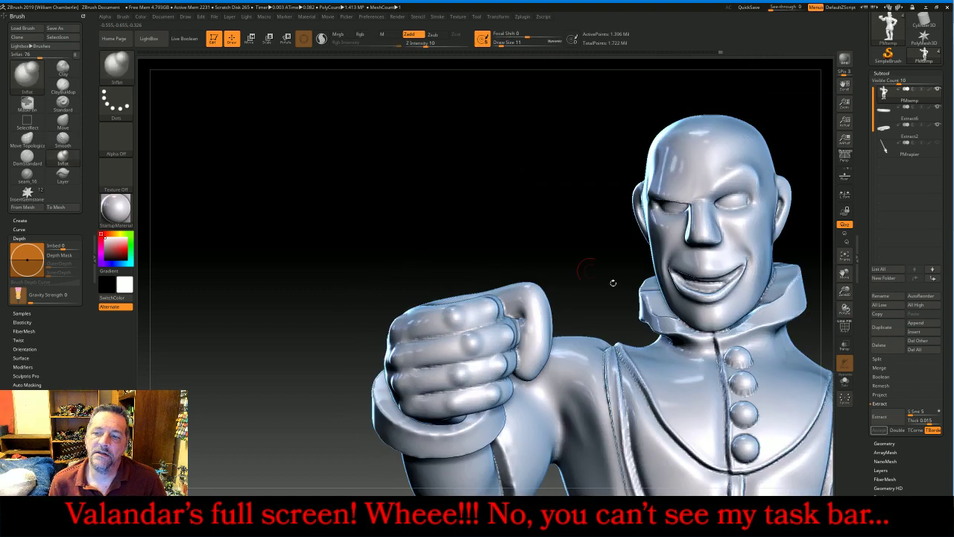
Inflate tendon ridges on the back of the hand resting on the hip and smooth them
{"action": "left_click", "coordinate": [844, 261]}
{"action": "left_click_drag", "start_coordinate": [758, 313], "coordinate": [749, 339]}
{"action": "left_click_drag", "start_coordinate": [845, 328], "coordinate": [843, 351]}
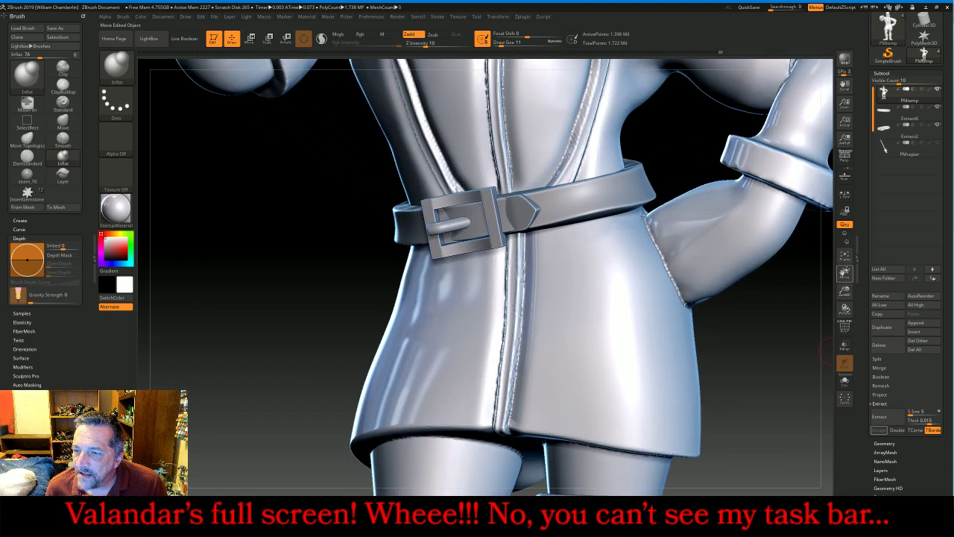
{"action": "left_click_drag", "start_coordinate": [845, 273], "coordinate": [580, 267]}
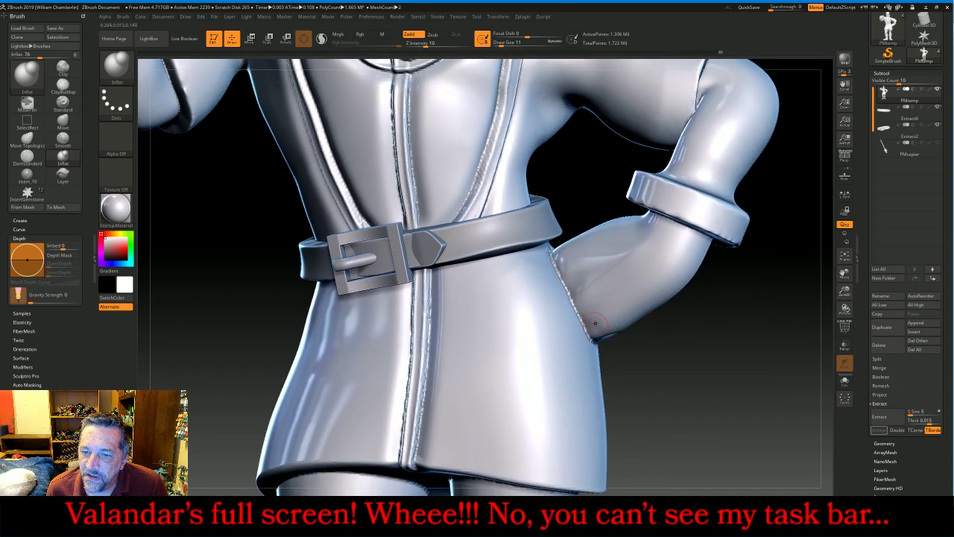
{"action": "left_click_drag", "start_coordinate": [585, 294], "coordinate": [598, 280]}
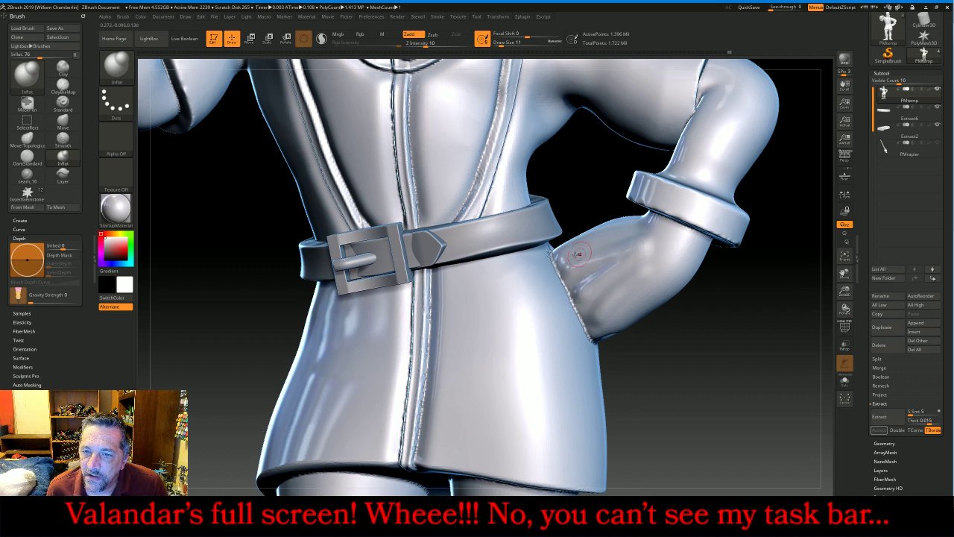
{"action": "key", "text": "shift"}
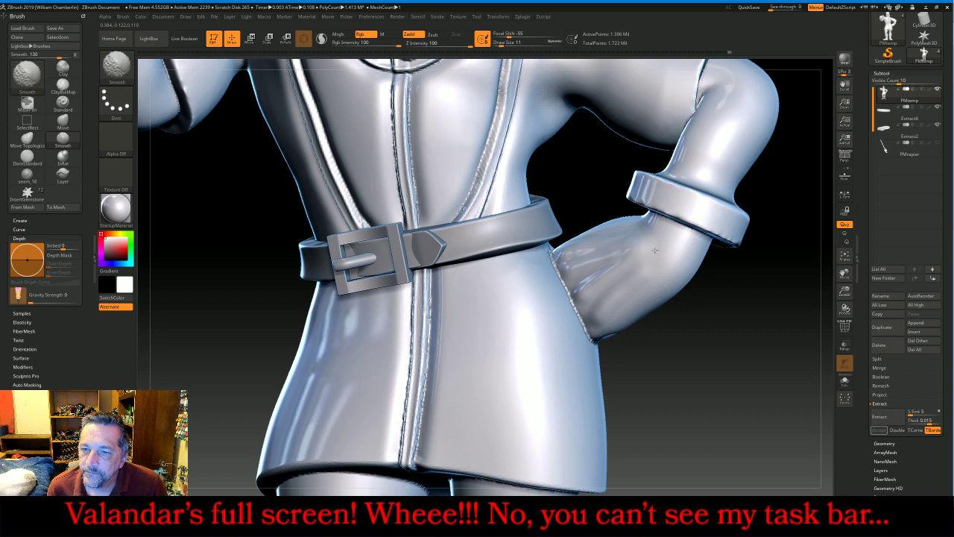
Hide the polygroups below the belt to expose the fingers of the hand resting on the hip
{"action": "mouse_move", "coordinate": [758, 373]}
{"action": "left_mouse_down"}
{"action": "mouse_move", "coordinate": [743, 367]}
{"action": "mouse_move", "coordinate": [731, 332]}
{"action": "left_mouse_up"}
{"action": "mouse_move", "coordinate": [747, 272]}
{"action": "left_mouse_down"}
{"action": "mouse_move", "coordinate": [746, 253]}
{"action": "mouse_move", "coordinate": [745, 266]}
{"action": "left_mouse_up"}
{"action": "left_click_drag", "start_coordinate": [789, 302], "coordinate": [761, 302]}
{"action": "right_click_drag", "start_coordinate": [761, 301], "coordinate": [750, 282]}
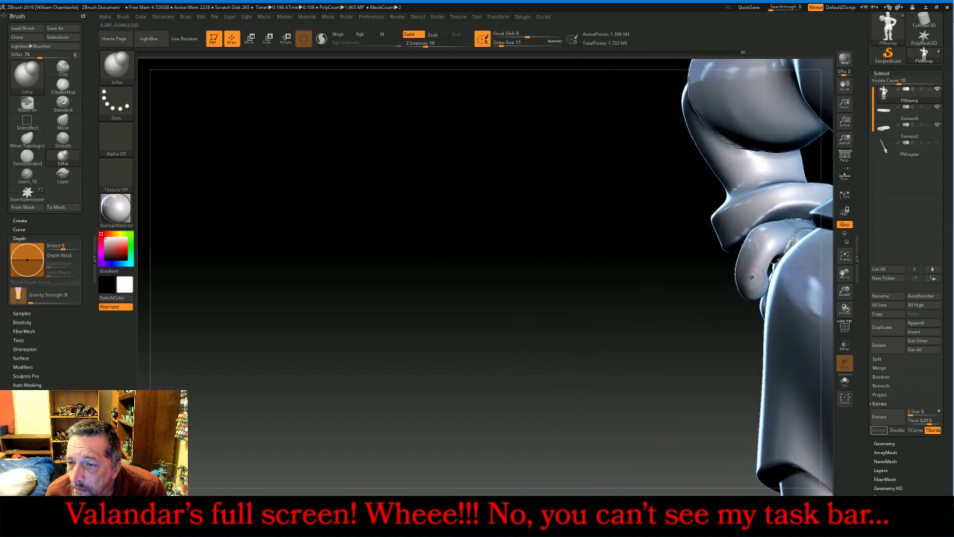
{"action": "left_click_drag", "start_coordinate": [701, 319], "coordinate": [577, 305]}
{"action": "left_click", "coordinate": [798, 287], "text": "ctrl+shift"}
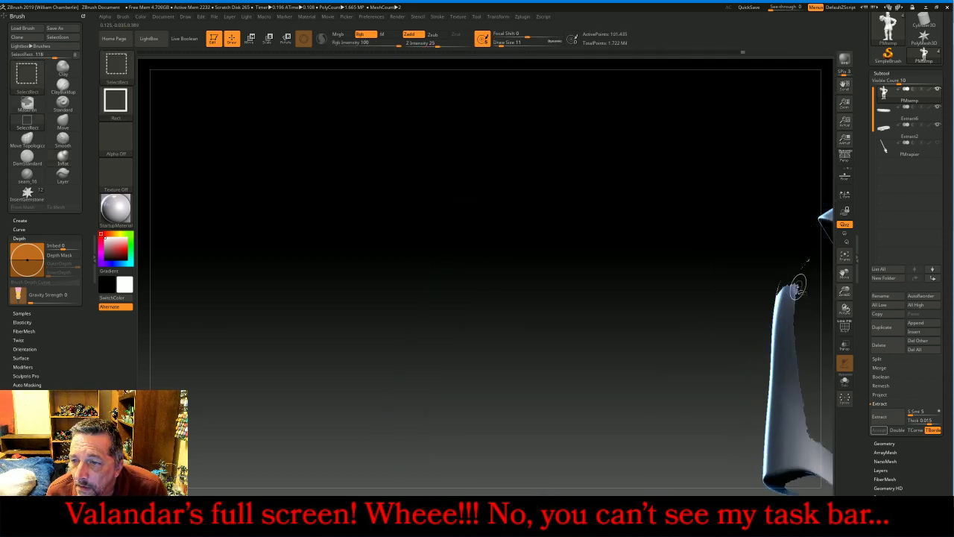
{"action": "left_click", "coordinate": [796, 287], "text": "ctrl+shift"}
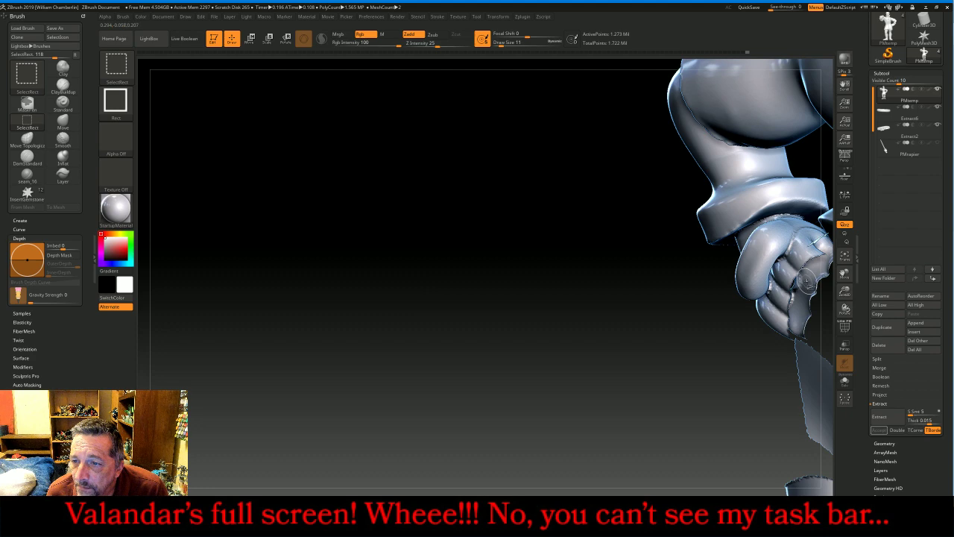
{"action": "right_click_drag", "start_coordinate": [806, 279], "coordinate": [734, 335]}
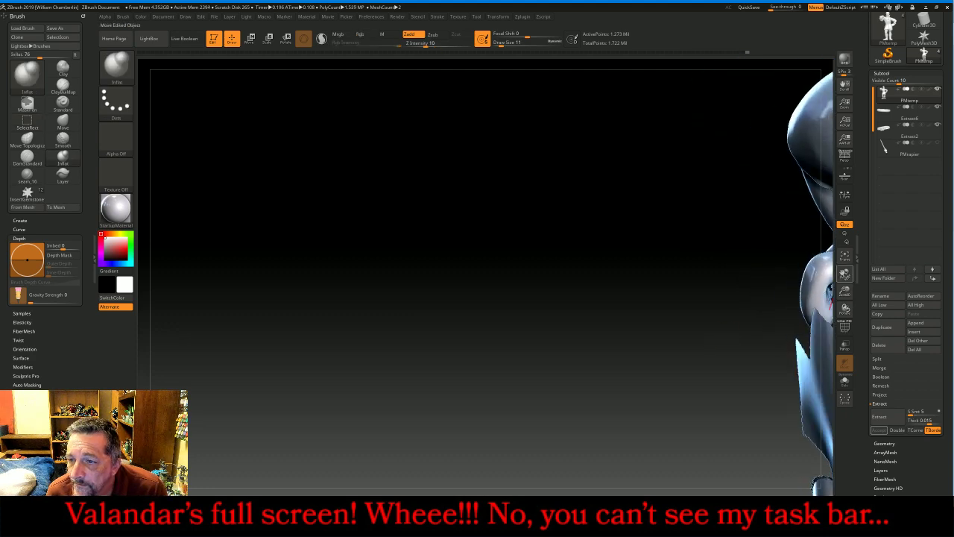
{"action": "left_click_drag", "start_coordinate": [844, 274], "coordinate": [526, 296]}
{"action": "left_click", "coordinate": [678, 342], "text": "ctrl+shift"}
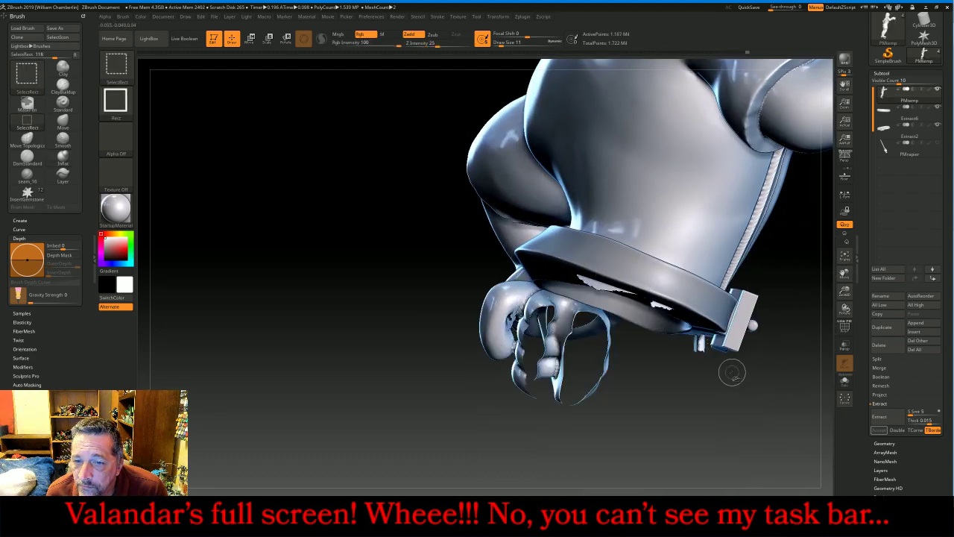
{"action": "right_click_drag", "start_coordinate": [764, 387], "coordinate": [611, 354]}
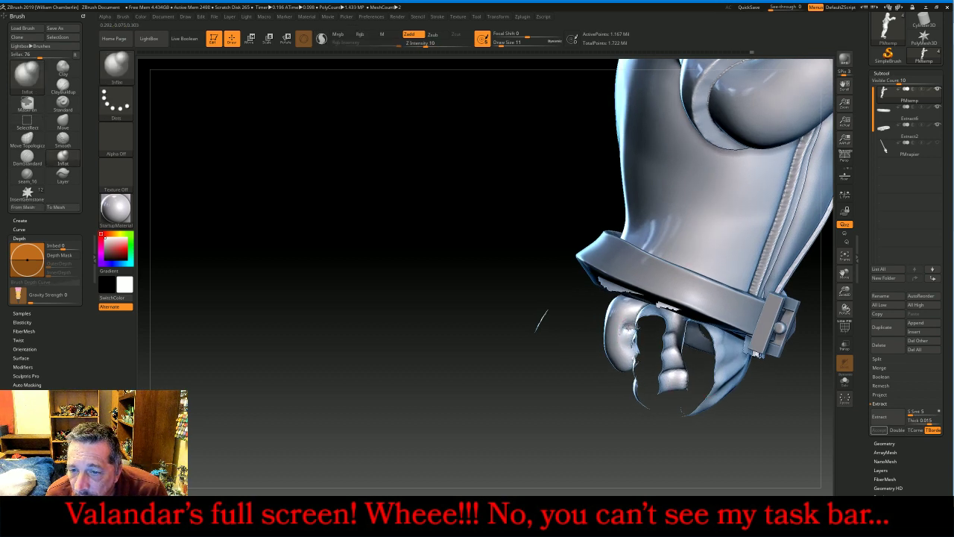
Inflate and smooth the area between the thumb and the curled index finger of the hip hand, with the whole figure shown
{"action": "mouse_move", "coordinate": [433, 236]}
{"action": "right_mouse_down"}
{"action": "mouse_move", "coordinate": [428, 247]}
{"action": "mouse_move", "coordinate": [436, 247]}
{"action": "right_mouse_up"}
{"action": "mouse_move", "coordinate": [373, 285]}
{"action": "right_mouse_down"}
{"action": "mouse_move", "coordinate": [366, 415]}
{"action": "mouse_move", "coordinate": [579, 341]}
{"action": "right_mouse_up"}
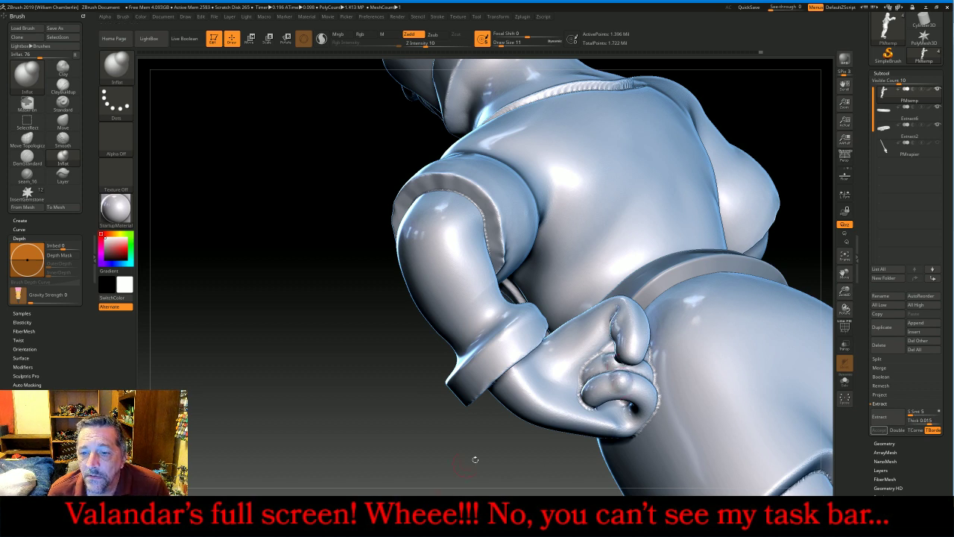
{"action": "key", "text": "shift"}
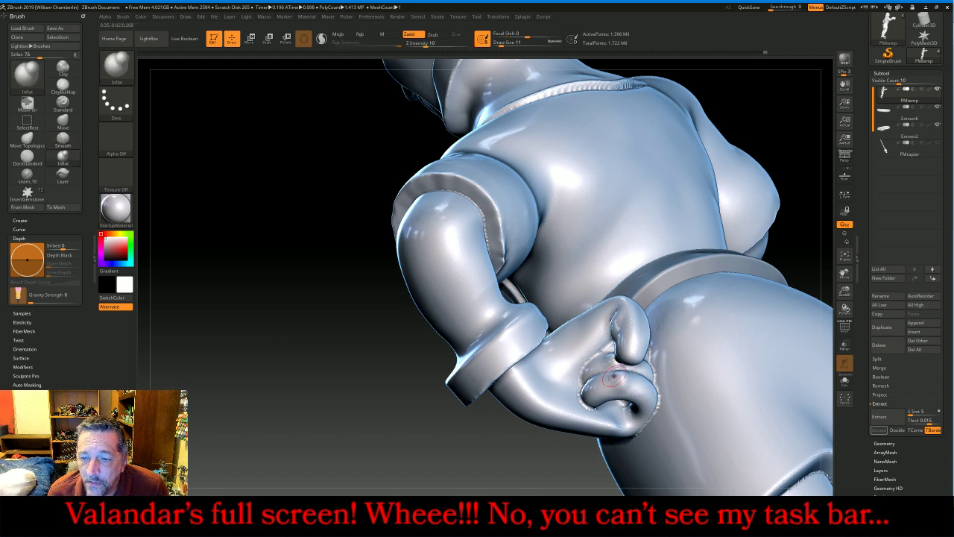
{"action": "left_click_drag", "start_coordinate": [605, 378], "coordinate": [613, 377]}
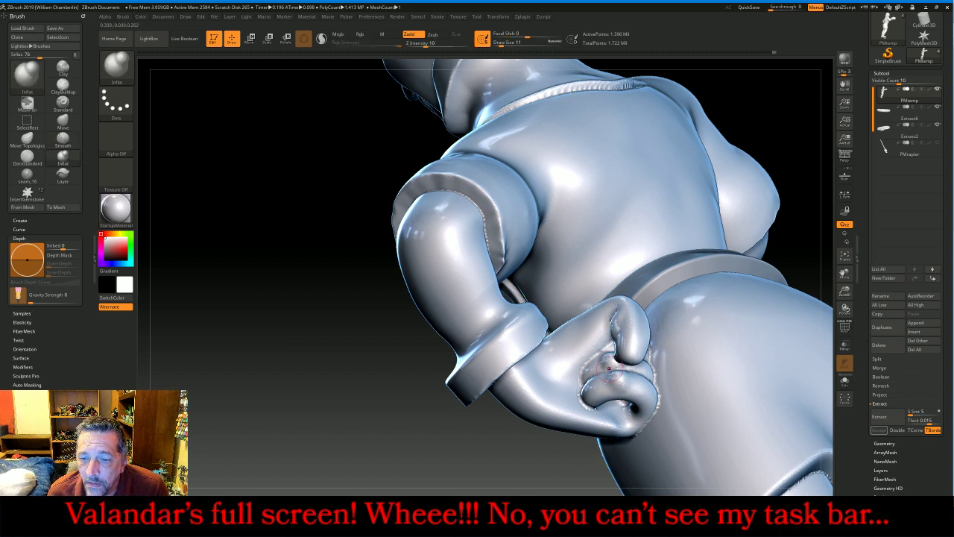
{"action": "key", "text": "shift"}
{"action": "left_click_drag", "start_coordinate": [602, 389], "coordinate": [605, 361], "text": "shift"}
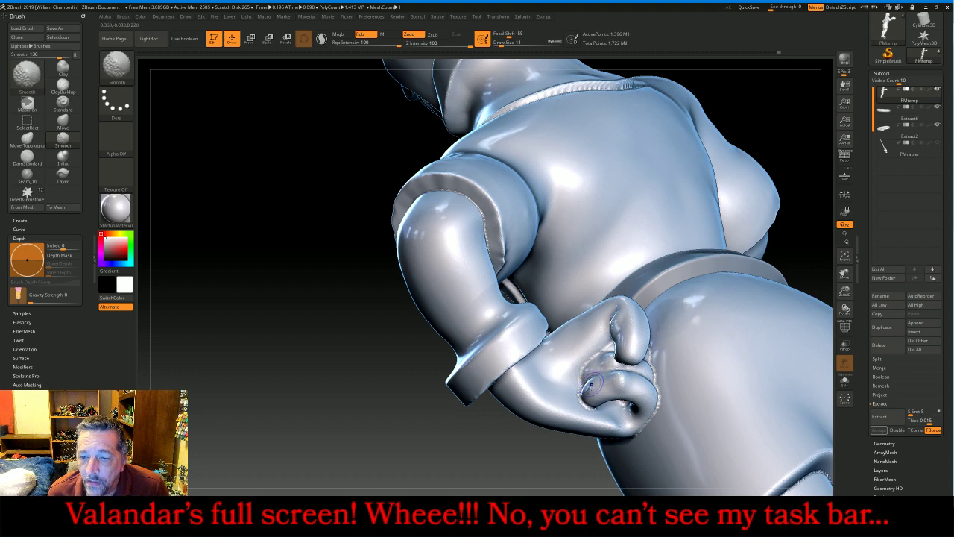
Fill the hollow inside the hip hand's curled index finger with the Inflat brush and smooth the filled surface
{"action": "right_click_drag", "start_coordinate": [592, 385], "coordinate": [659, 387]}
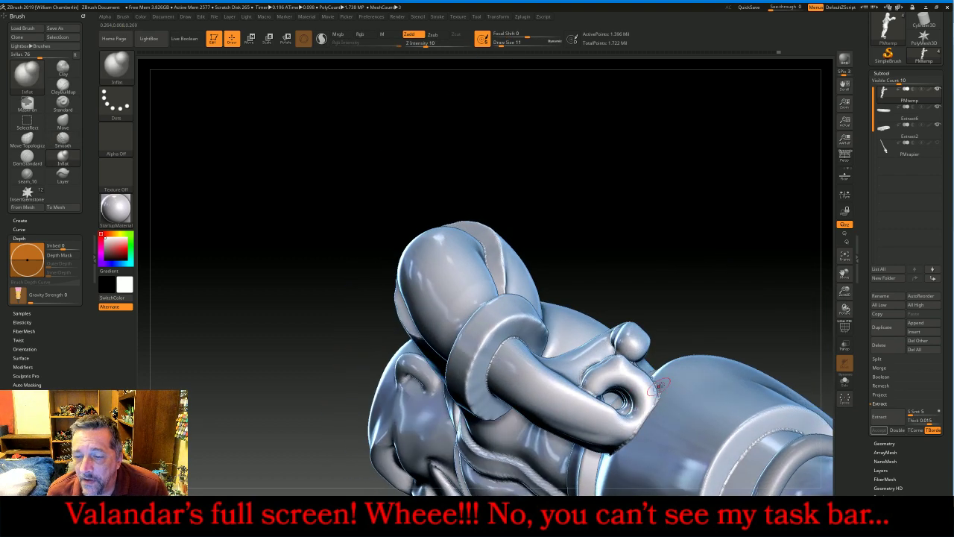
{"action": "left_click_drag", "start_coordinate": [845, 291], "coordinate": [739, 167]}
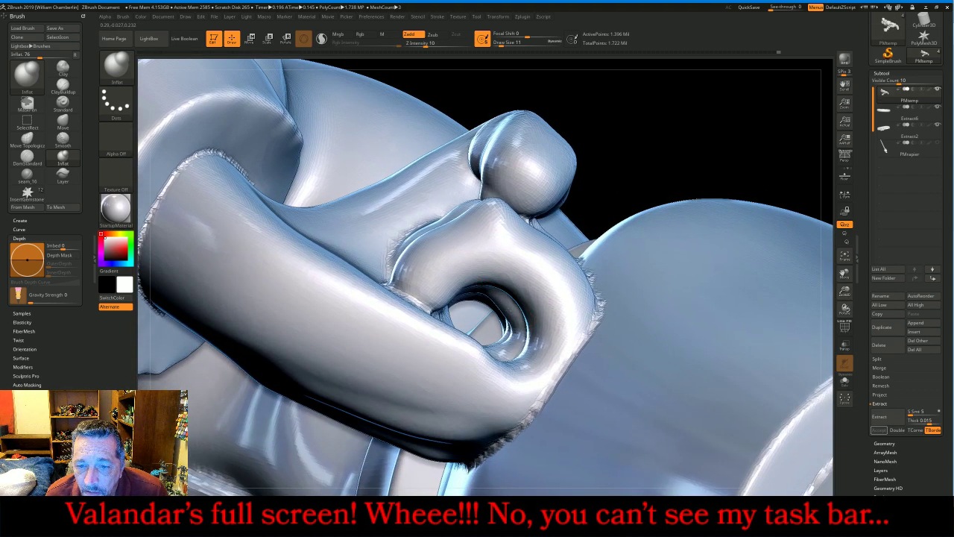
{"action": "left_click_drag", "start_coordinate": [513, 322], "coordinate": [498, 349]}
{"action": "mouse_move", "coordinate": [630, 176]}
{"action": "left_mouse_down"}
{"action": "mouse_move", "coordinate": [654, 172]}
{"action": "mouse_move", "coordinate": [642, 174]}
{"action": "left_mouse_up"}
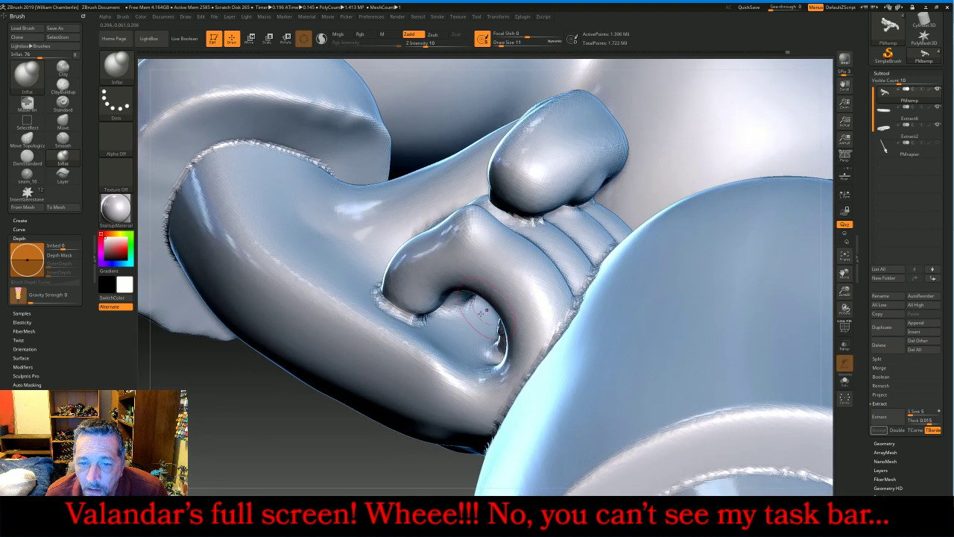
{"action": "left_click_drag", "start_coordinate": [452, 324], "coordinate": [481, 335]}
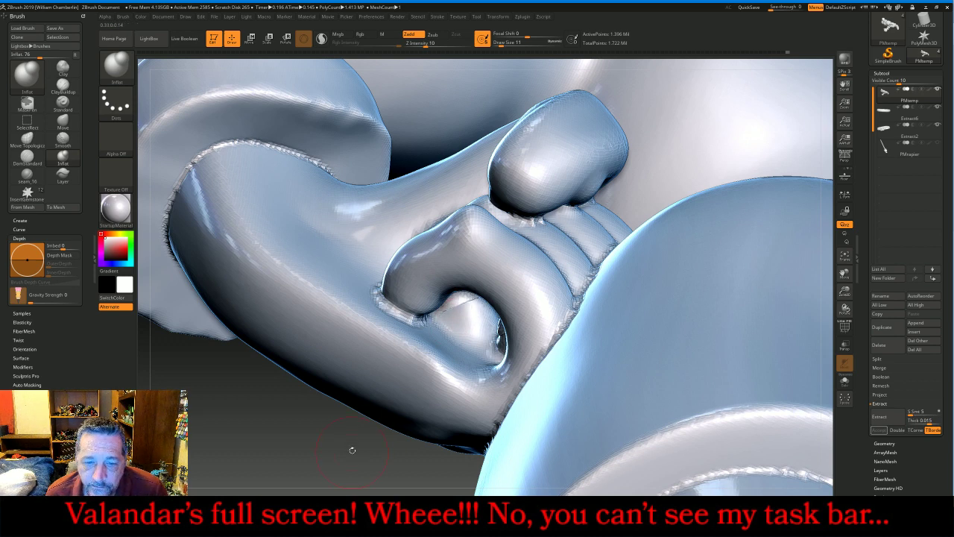
{"action": "left_click_drag", "start_coordinate": [352, 450], "coordinate": [350, 418]}
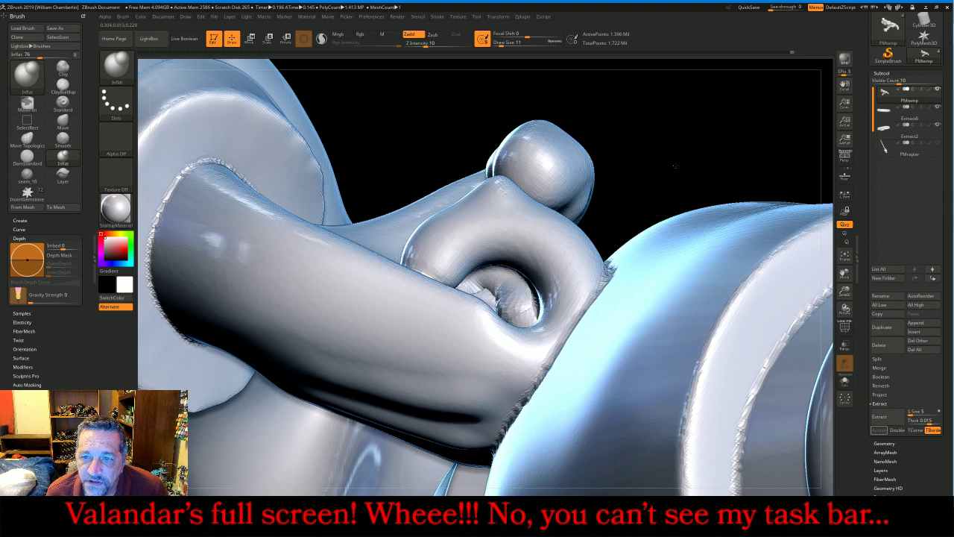
{"action": "left_click_drag", "start_coordinate": [663, 162], "coordinate": [489, 315]}
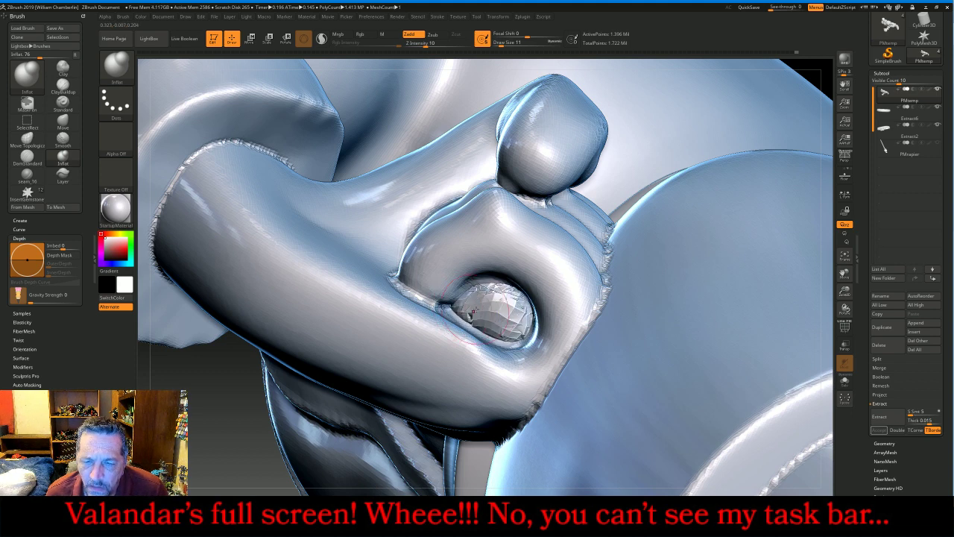
{"action": "left_click_drag", "start_coordinate": [474, 310], "coordinate": [497, 305], "text": "shift"}
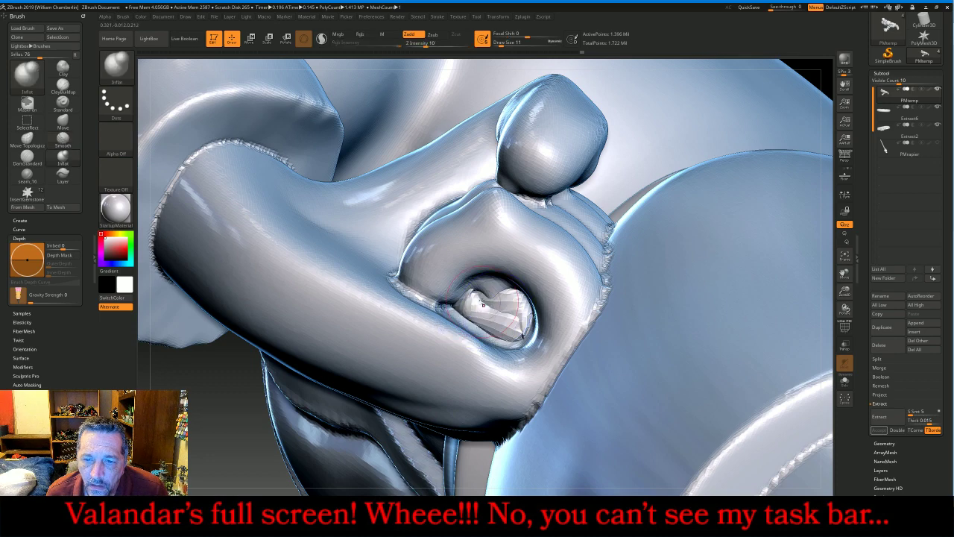
Hide the jacket polygroup that covers the hip hand and turn on transparent display of the other subtools
{"action": "left_click_drag", "start_coordinate": [225, 410], "coordinate": [251, 443]}
{"action": "key", "text": "ctrl+shift"}
{"action": "left_click", "coordinate": [571, 213], "text": "ctrl+shift"}
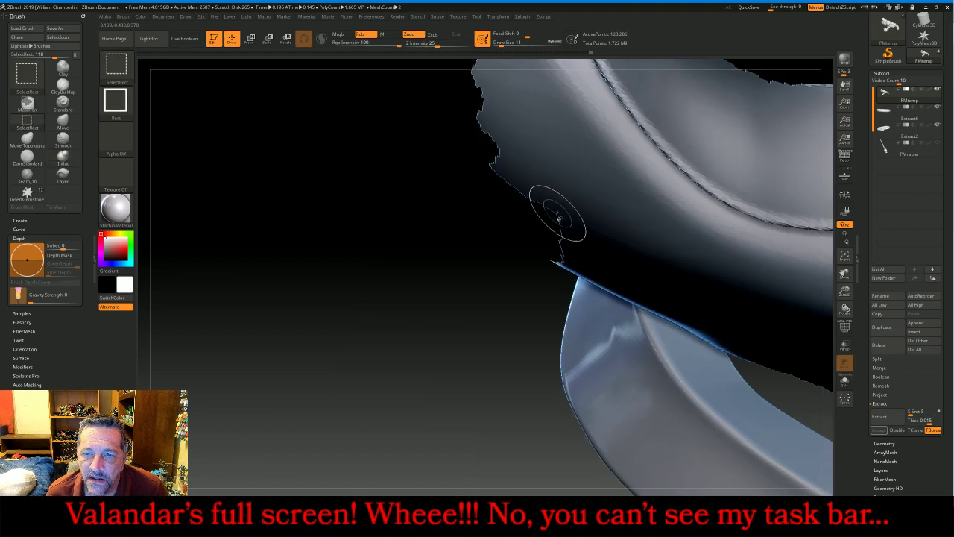
{"action": "left_click", "coordinate": [534, 211], "text": "ctrl+shift"}
{"action": "left_click", "coordinate": [534, 217], "text": "ctrl+shift"}
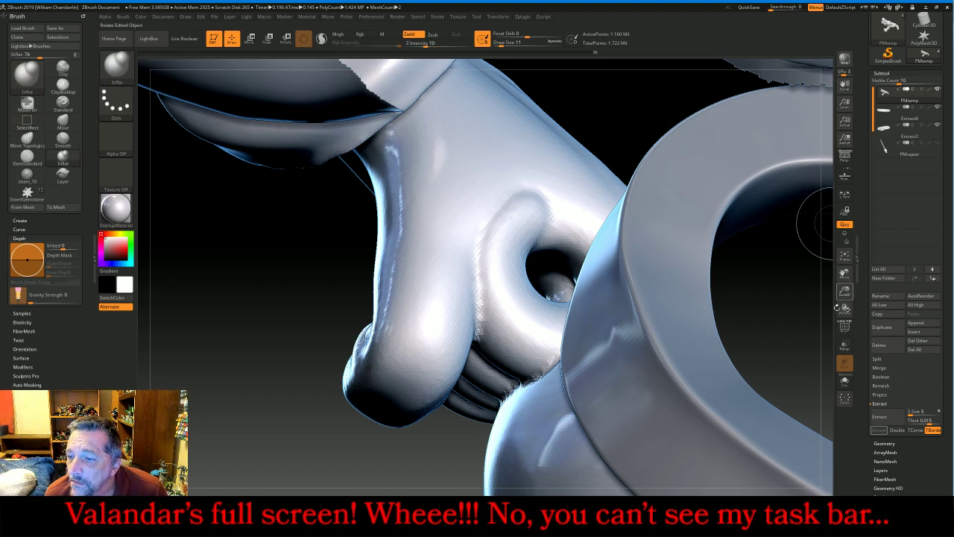
{"action": "left_click", "coordinate": [844, 345]}
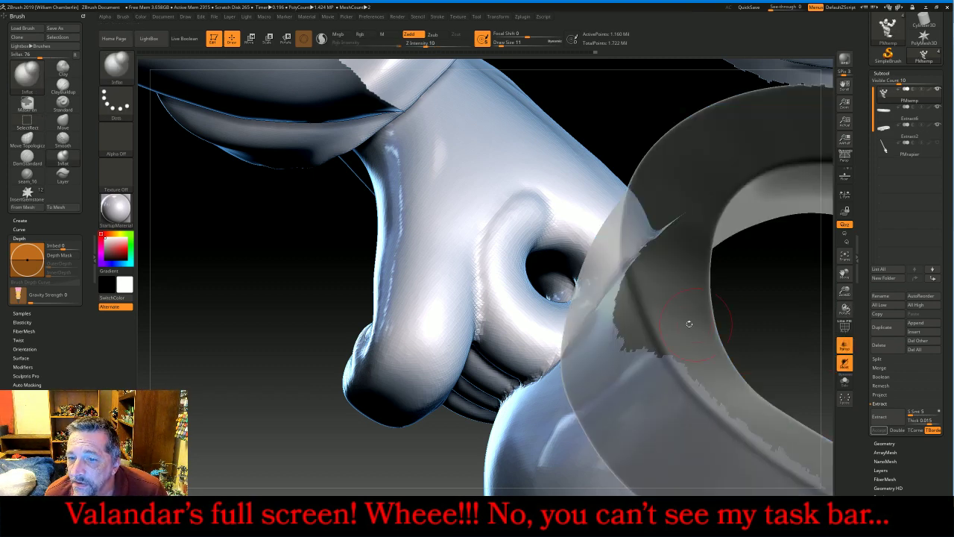
Hide the remaining body and jacket polygroups around the hip hand to expose the hollow inside its curled finger
{"action": "left_click_drag", "start_coordinate": [339, 318], "coordinate": [297, 316]}
{"action": "left_click", "coordinate": [714, 248], "text": "ctrl+alt+shift"}
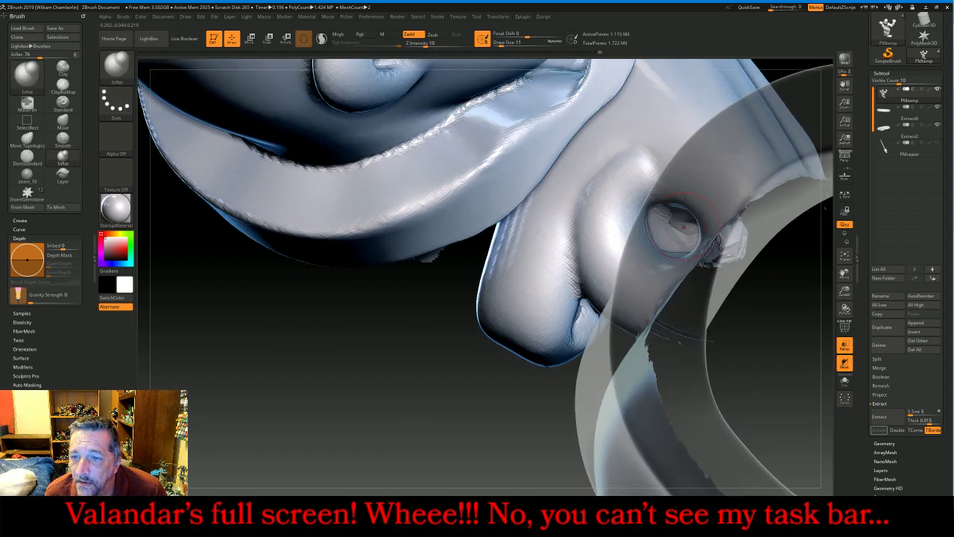
{"action": "mouse_move", "coordinate": [413, 390]}
{"action": "left_mouse_down"}
{"action": "mouse_move", "coordinate": [447, 407]}
{"action": "mouse_move", "coordinate": [392, 396]}
{"action": "mouse_move", "coordinate": [423, 370]}
{"action": "mouse_move", "coordinate": [422, 378]}
{"action": "left_mouse_up"}
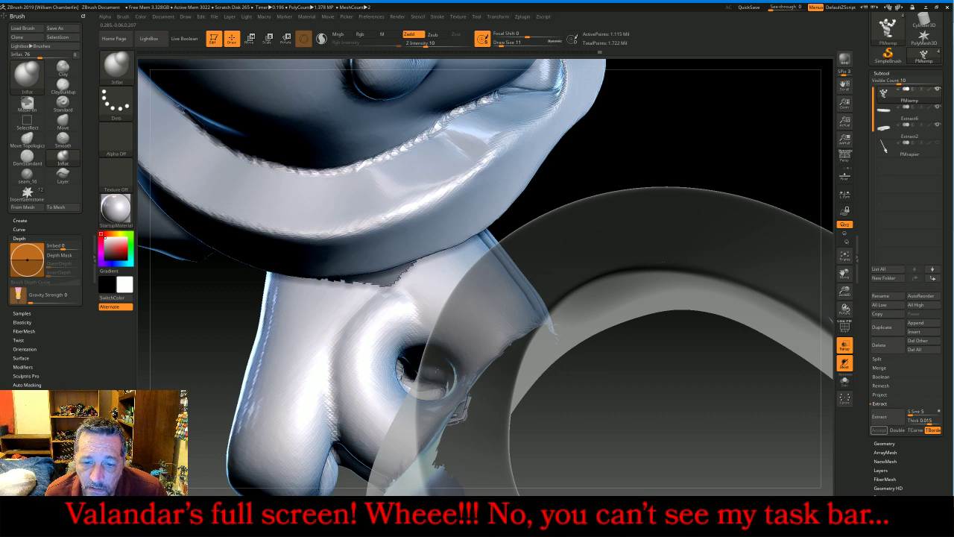
{"action": "left_click_drag", "start_coordinate": [675, 153], "coordinate": [705, 161]}
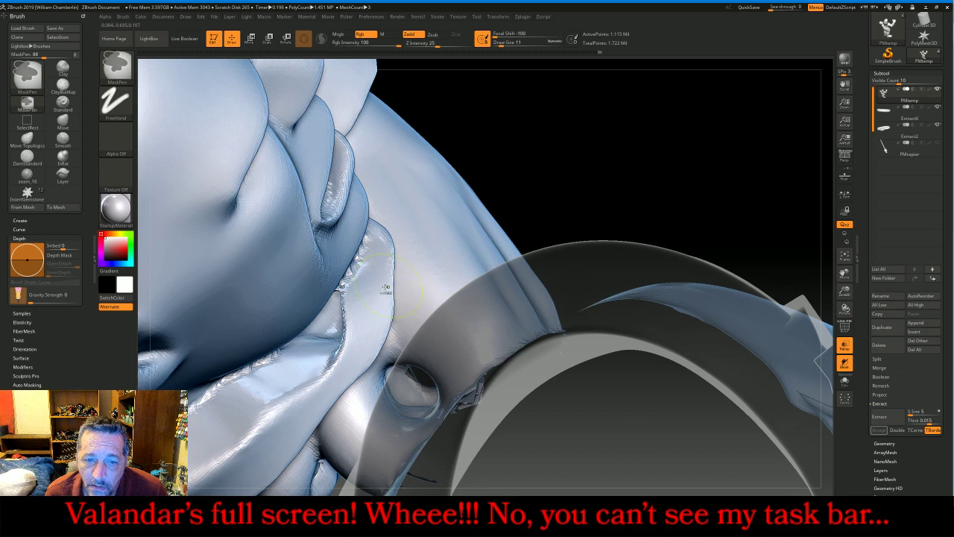
{"action": "left_click", "coordinate": [340, 299], "text": "ctrl+shift"}
{"action": "left_click", "coordinate": [304, 272], "text": "ctrl+shift"}
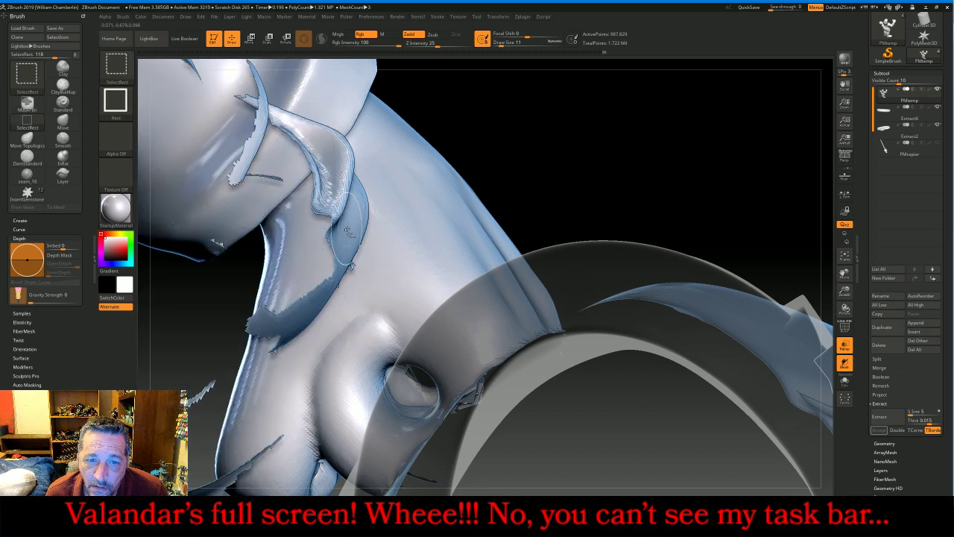
{"action": "left_click", "coordinate": [349, 231], "text": "ctrl+shift"}
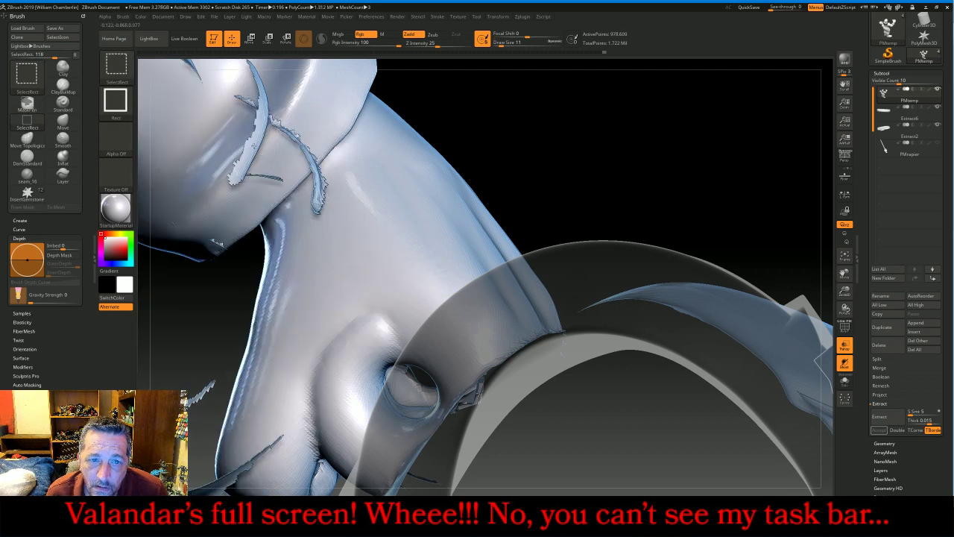
{"action": "left_click", "coordinate": [254, 146], "text": "ctrl+shift"}
{"action": "left_click", "coordinate": [319, 201], "text": "ctrl+shift"}
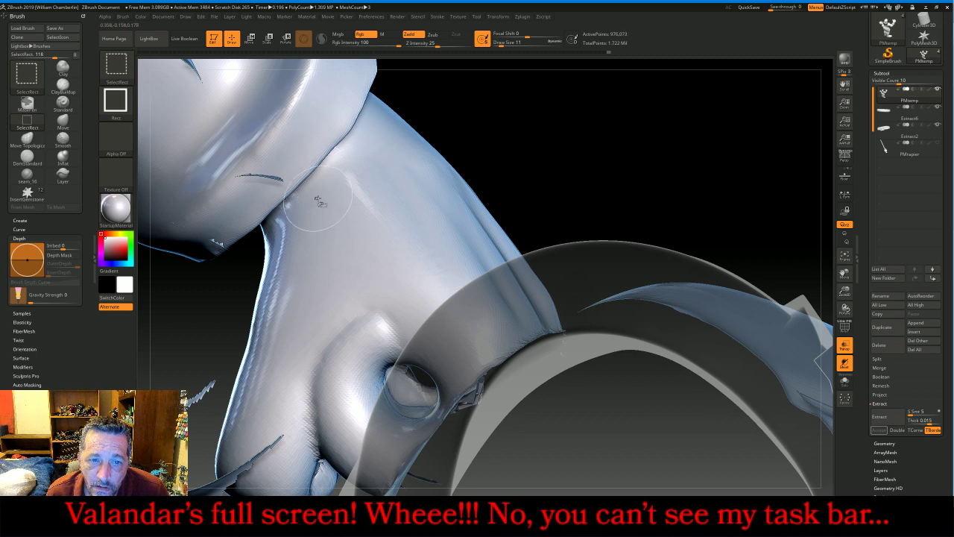
{"action": "left_click", "coordinate": [261, 183], "text": "ctrl+shift"}
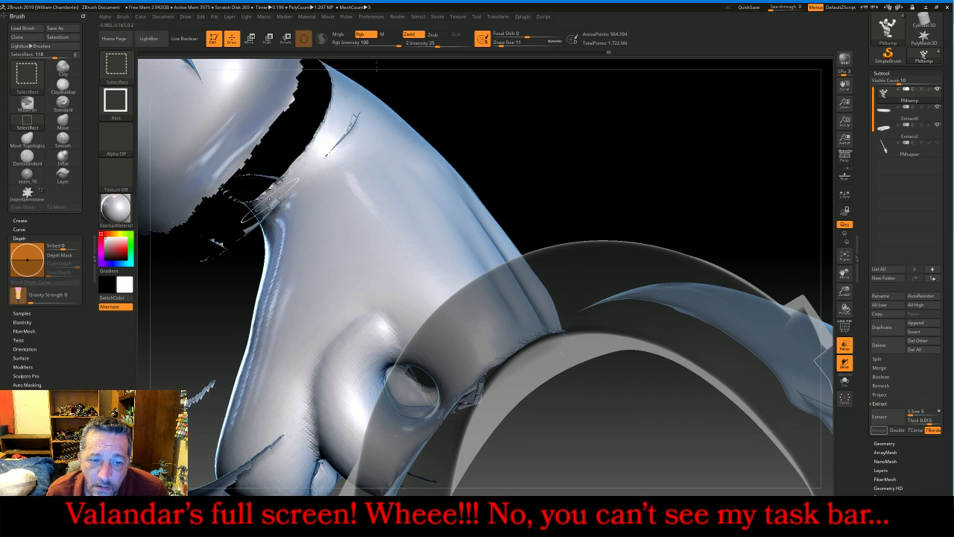
{"action": "left_click", "coordinate": [250, 208], "text": "ctrl+shift"}
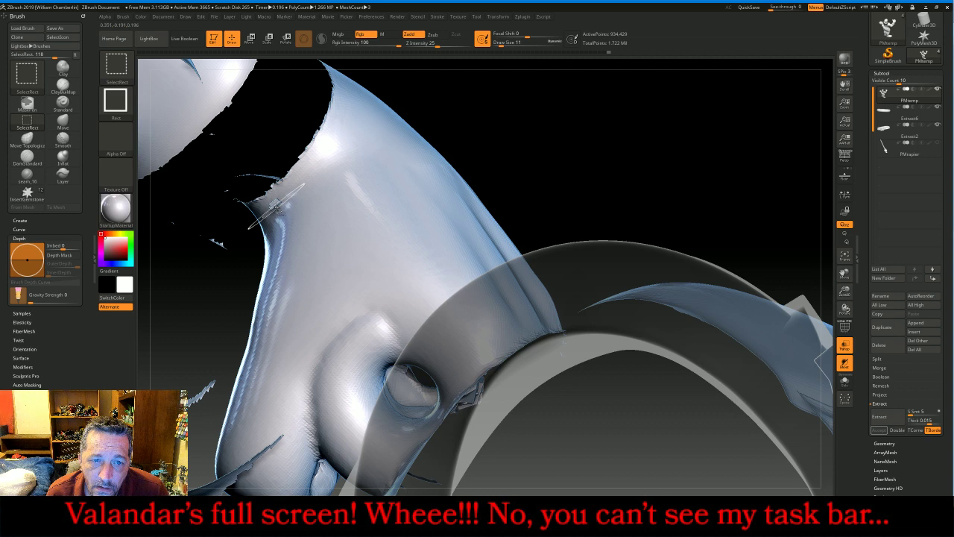
{"action": "left_click", "coordinate": [221, 249], "text": "ctrl+shift"}
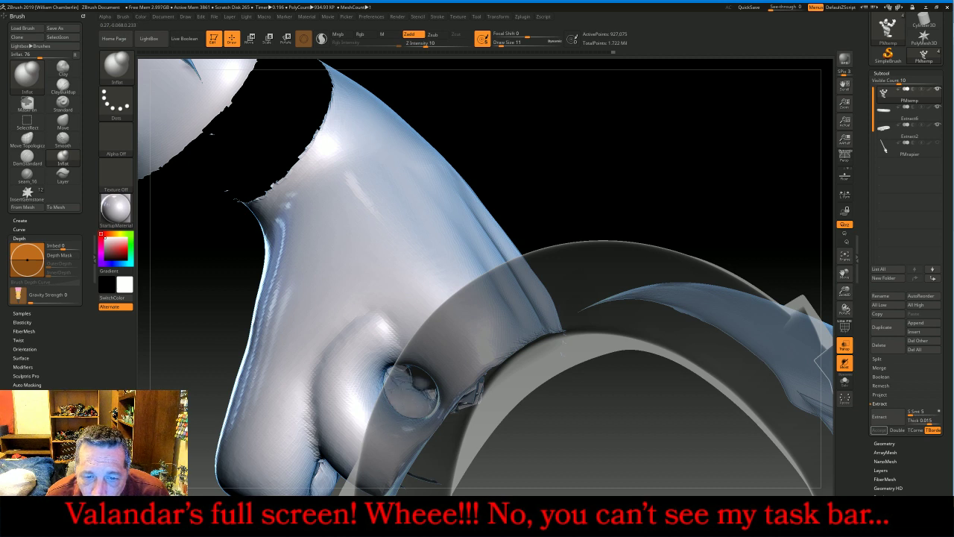
Inflate and smooth the surface inside the curled finger's hollow, and show the whole figure again
{"action": "mouse_move", "coordinate": [410, 387]}
{"action": "left_mouse_down"}
{"action": "mouse_move", "coordinate": [403, 389]}
{"action": "mouse_move", "coordinate": [415, 396]}
{"action": "left_mouse_up"}
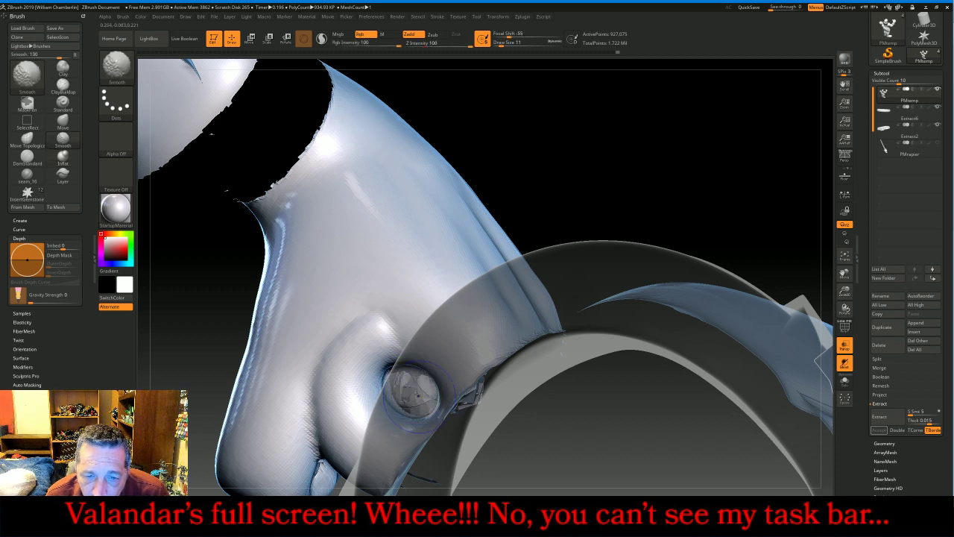
{"action": "mouse_move", "coordinate": [408, 379]}
{"action": "left_mouse_down", "text": "shift"}
{"action": "mouse_move", "coordinate": [412, 388]}
{"action": "mouse_move", "coordinate": [416, 379]}
{"action": "left_mouse_up", "text": "shift"}
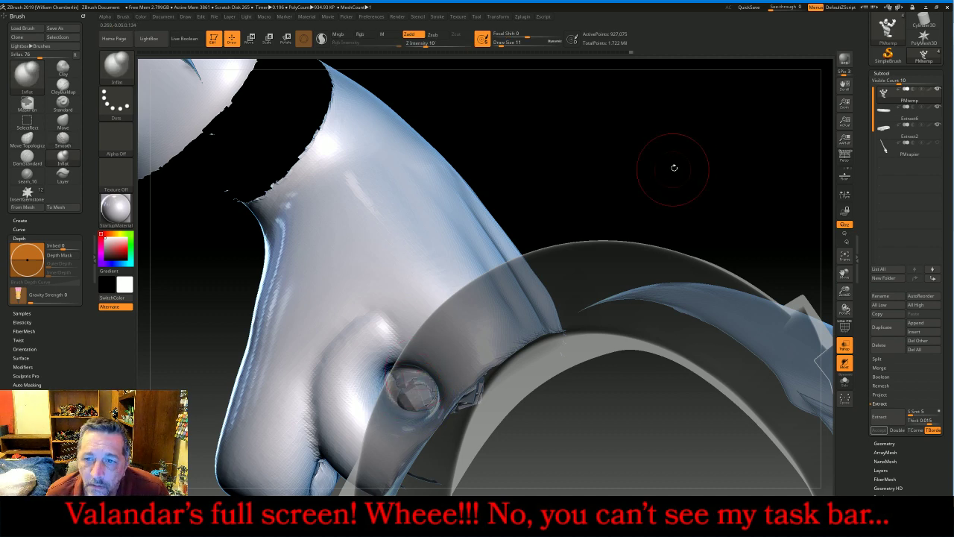
{"action": "left_click", "coordinate": [722, 156], "text": "ctrl+shift"}
{"action": "left_click_drag", "start_coordinate": [799, 192], "coordinate": [682, 317]}
{"action": "key", "text": "f"}
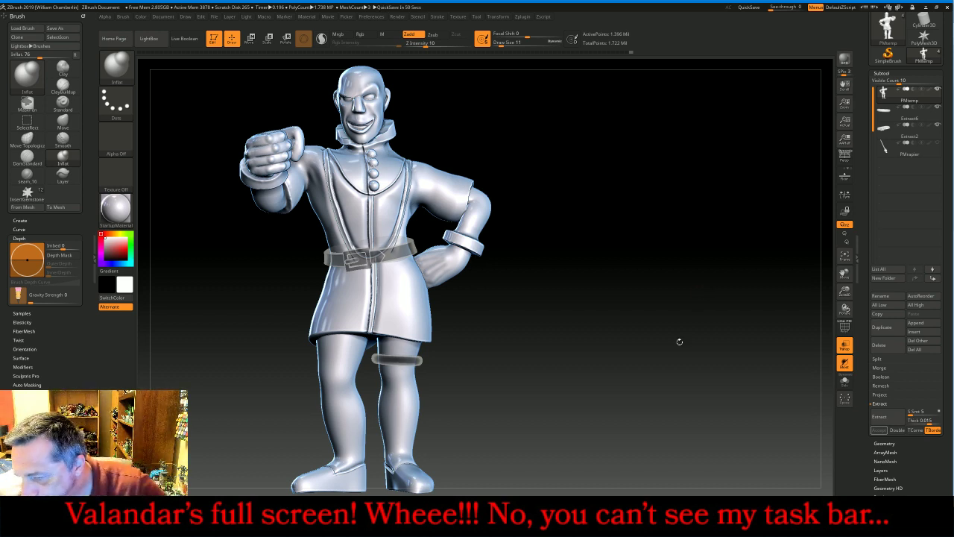
Check the stream's live chat and YouTube page in Firefox and return to ZBrush
{"action": "key", "text": "alt+Tab"}
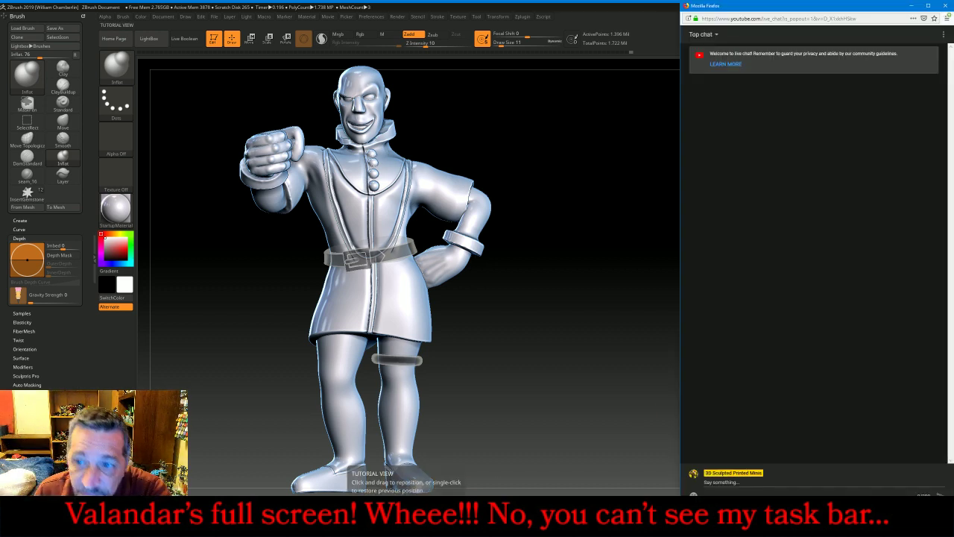
{"action": "key", "text": "alt+Tab"}
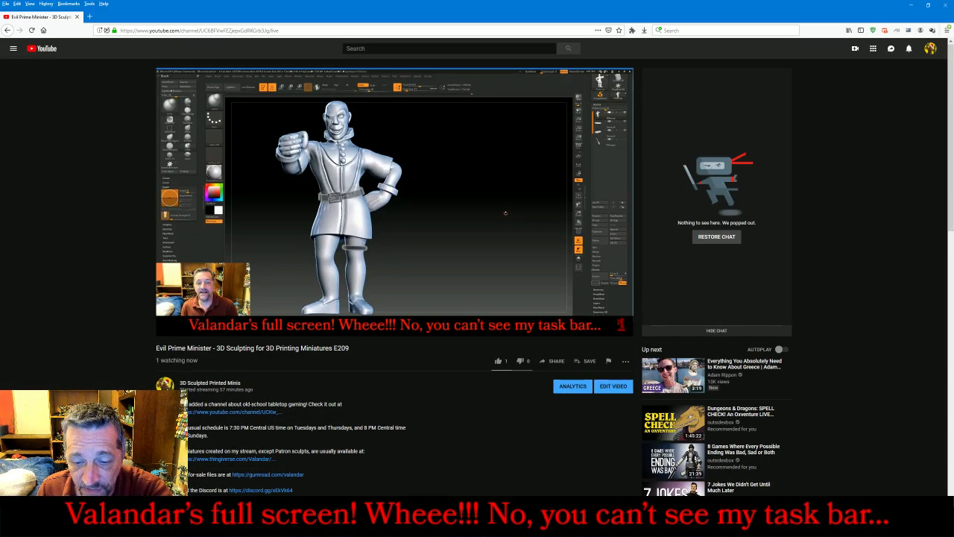
{"action": "key", "text": "alt+Tab"}
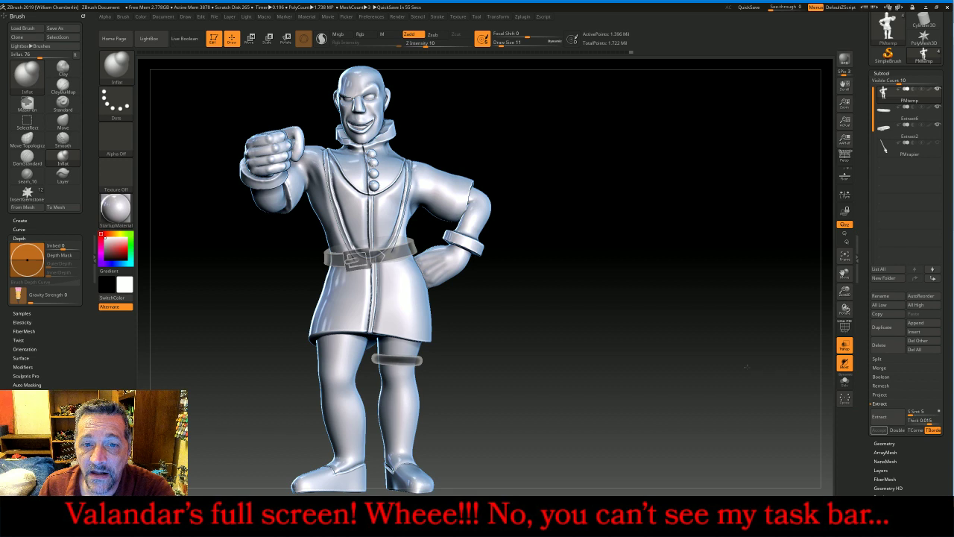
Frame the figure's head by isolating its polygroup, and select the Standard brush with a draw size of 12
{"action": "left_click_drag", "start_coordinate": [746, 366], "coordinate": [739, 368]}
{"action": "left_click_drag", "start_coordinate": [844, 274], "coordinate": [888, 298]}
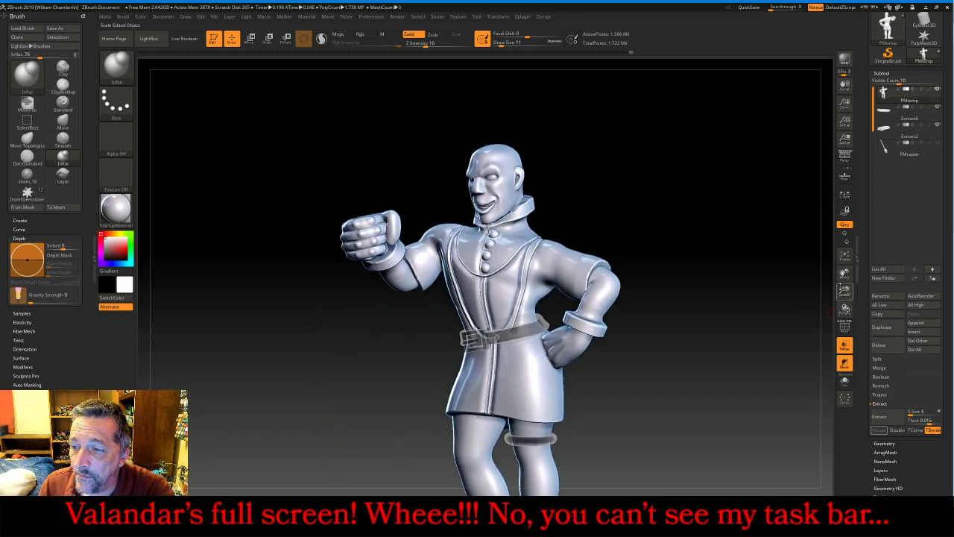
{"action": "left_click", "coordinate": [512, 158], "text": "ctrl+shift"}
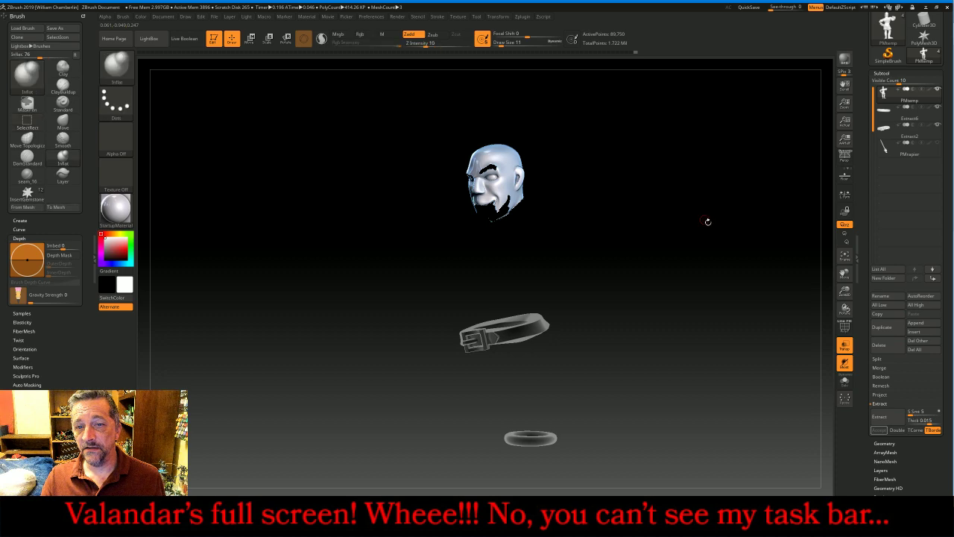
{"action": "left_click", "coordinate": [845, 255]}
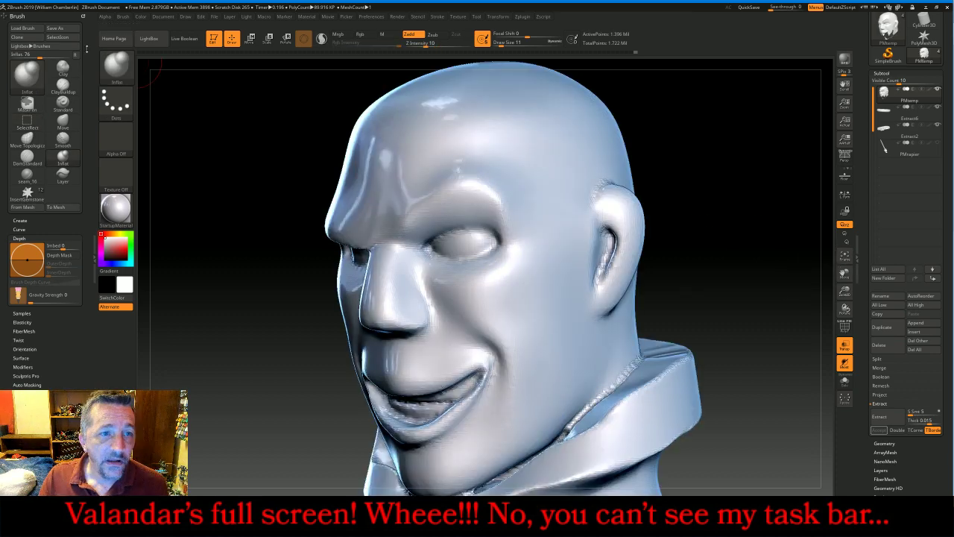
{"action": "key", "text": "b"}
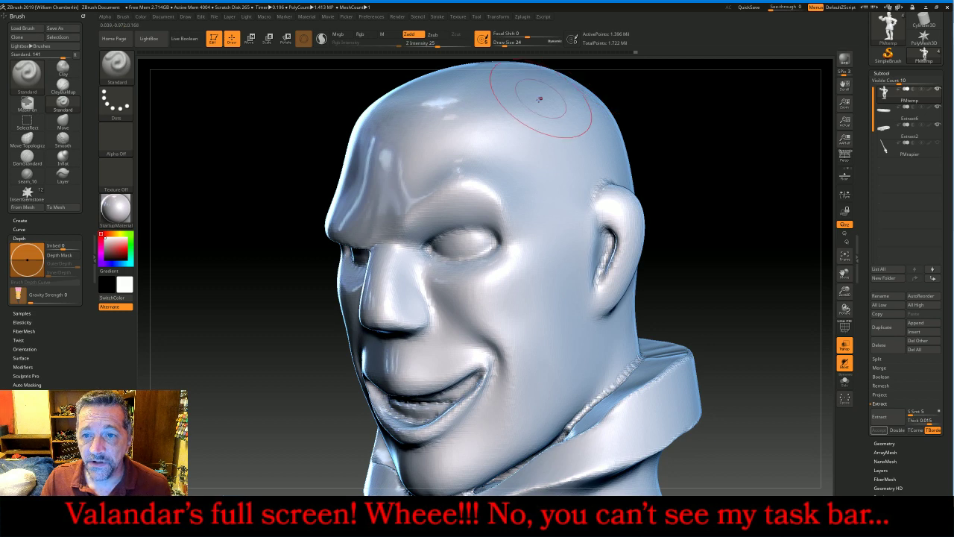
{"action": "key", "text": "bracketleft"}
{"action": "key", "text": "bracketleft"}
{"action": "key", "text": "bracketleft"}
{"action": "key", "text": "bracketleft"}
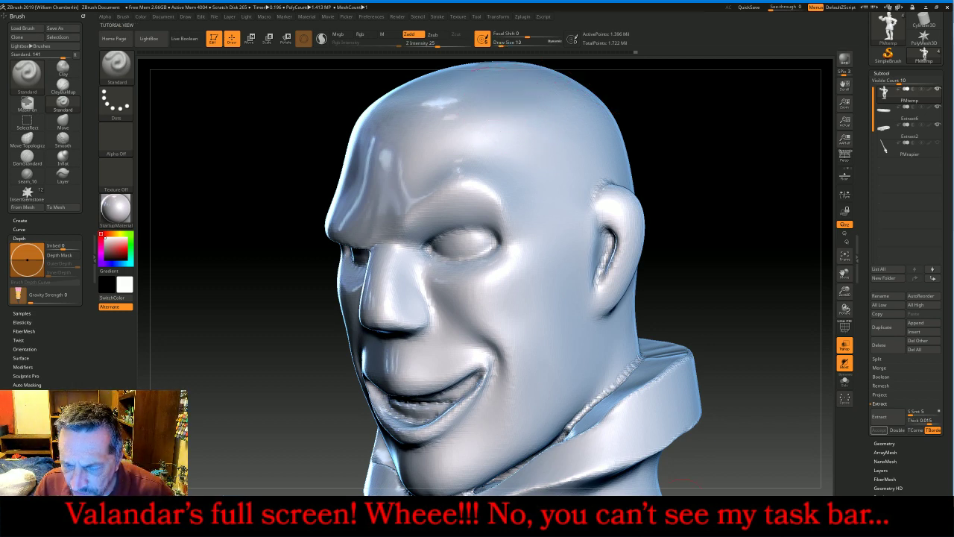
Examine the Tudor_Succession.png reference painting in IrfanView and return to the head in ZBrush
{"action": "left_click", "coordinate": [623, 514]}
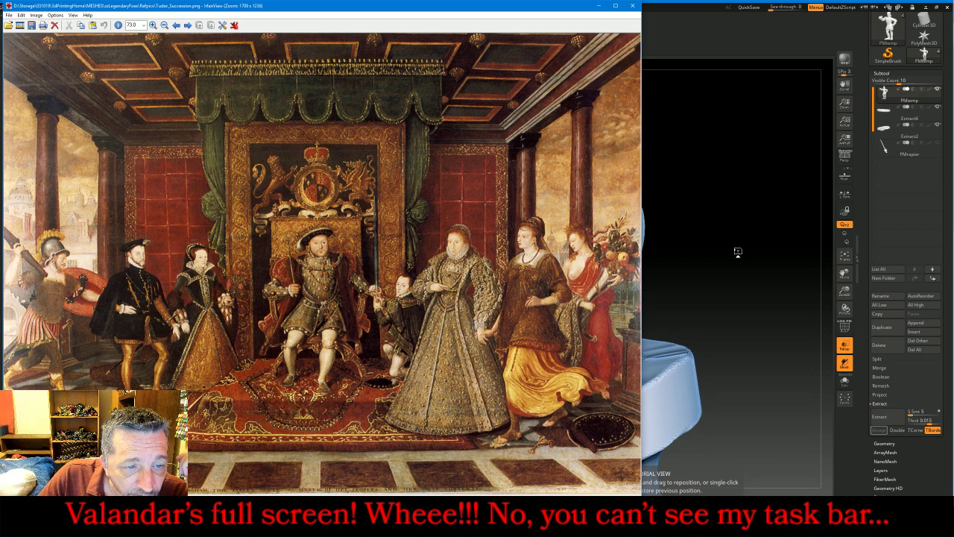
{"action": "left_click_drag", "start_coordinate": [738, 252], "coordinate": [753, 244]}
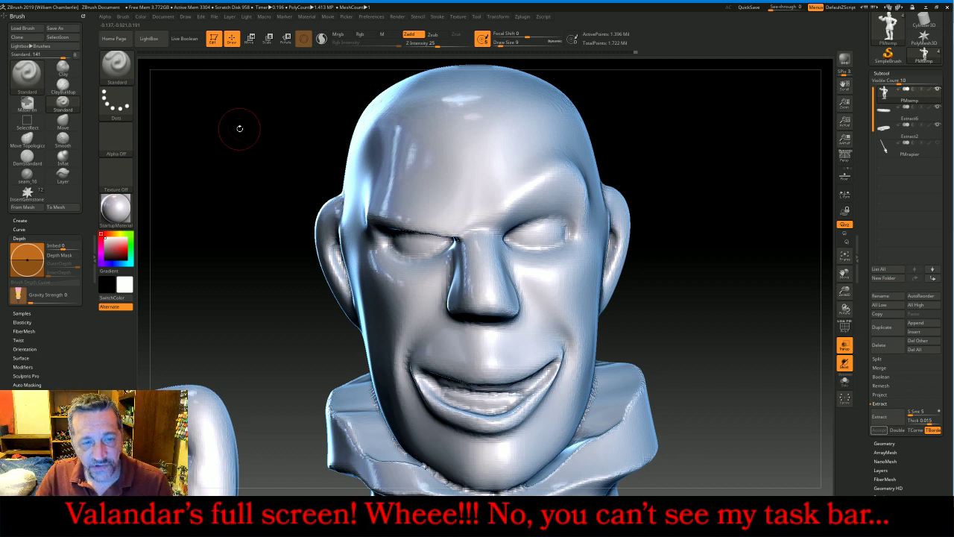
Mask both halves of a moustache above the upper lip with the MaskPen brush at draw size 5
{"action": "key", "text": "bracketleft"}
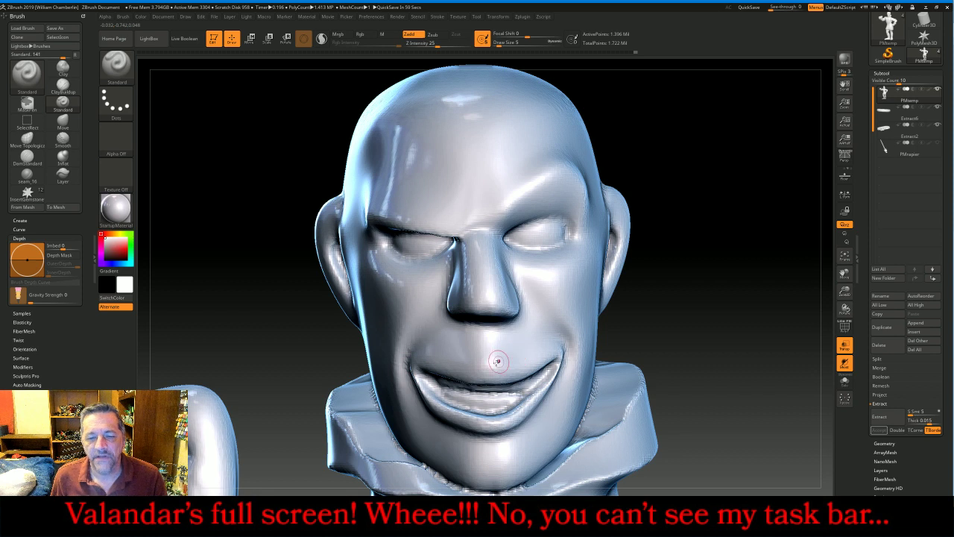
{"action": "key", "text": "ctrl"}
{"action": "mouse_move", "coordinate": [401, 348]}
{"action": "left_mouse_down", "text": "ctrl"}
{"action": "mouse_move", "coordinate": [467, 359]}
{"action": "mouse_move", "coordinate": [459, 328]}
{"action": "left_mouse_up", "text": "ctrl"}
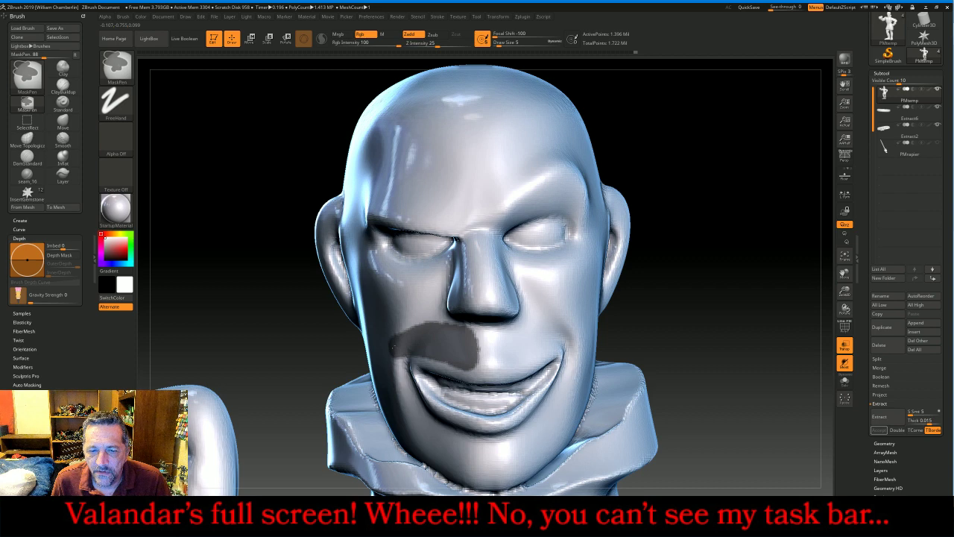
{"action": "left_click_drag", "start_coordinate": [697, 259], "coordinate": [802, 249]}
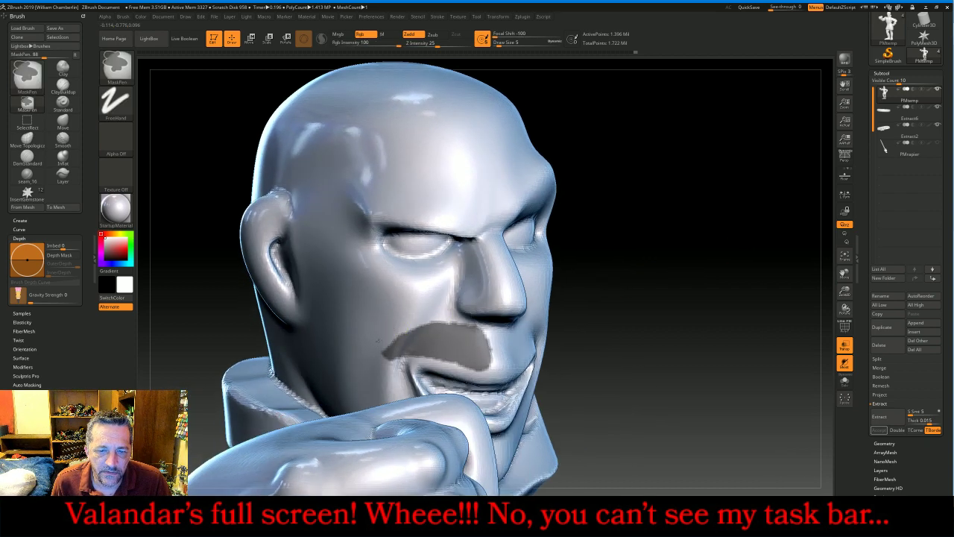
{"action": "mouse_move", "coordinate": [374, 345]}
{"action": "left_mouse_down"}
{"action": "mouse_move", "coordinate": [538, 338]}
{"action": "mouse_move", "coordinate": [501, 337]}
{"action": "mouse_move", "coordinate": [499, 360]}
{"action": "mouse_move", "coordinate": [561, 334]}
{"action": "left_mouse_up"}
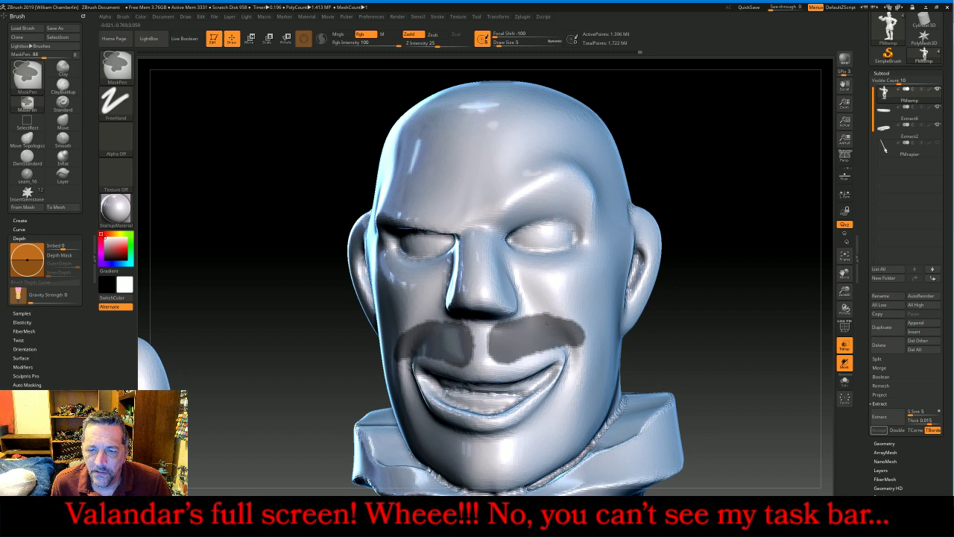
{"action": "left_click_drag", "start_coordinate": [554, 316], "coordinate": [593, 335], "text": "ctrl"}
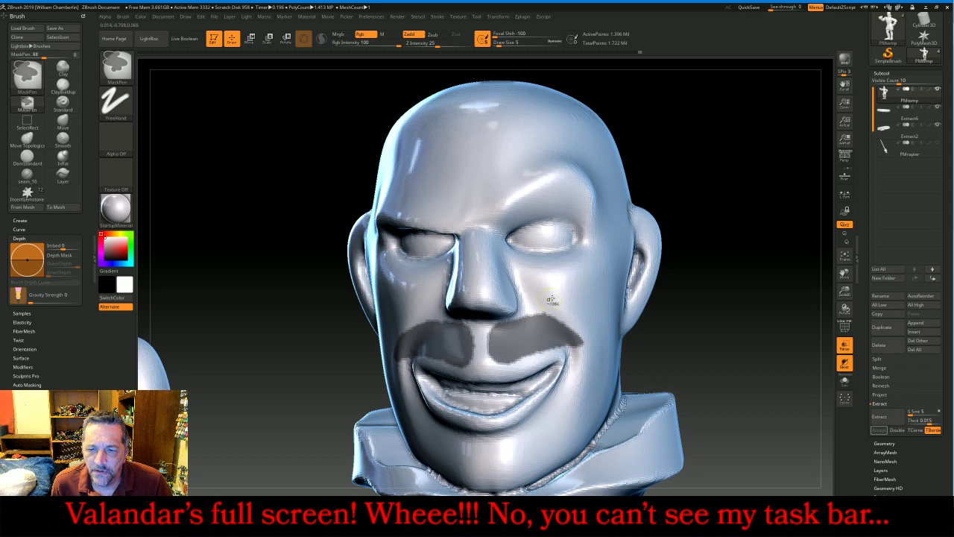
Try extracting the masked moustache with a thickness of 0.1
{"action": "left_click_drag", "start_coordinate": [744, 324], "coordinate": [749, 307]}
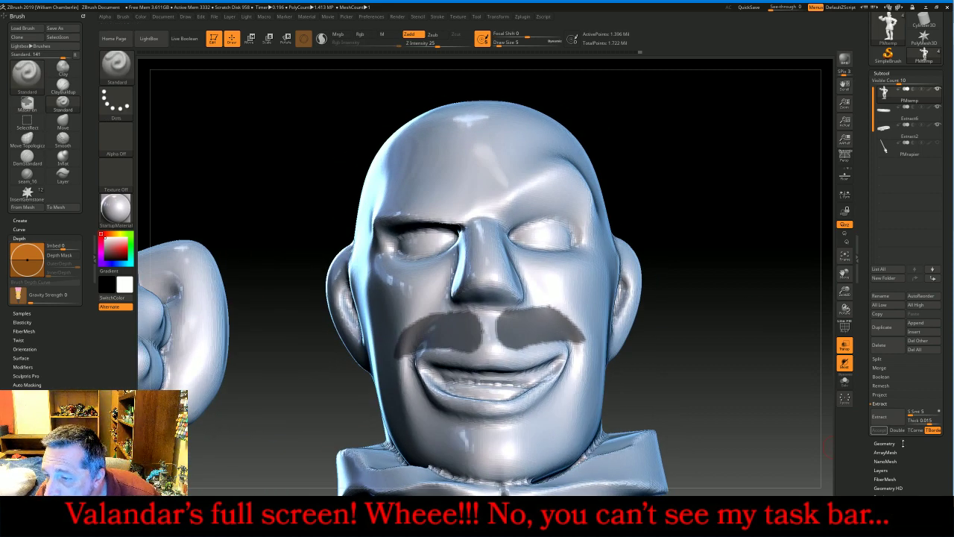
{"action": "left_click", "coordinate": [889, 418]}
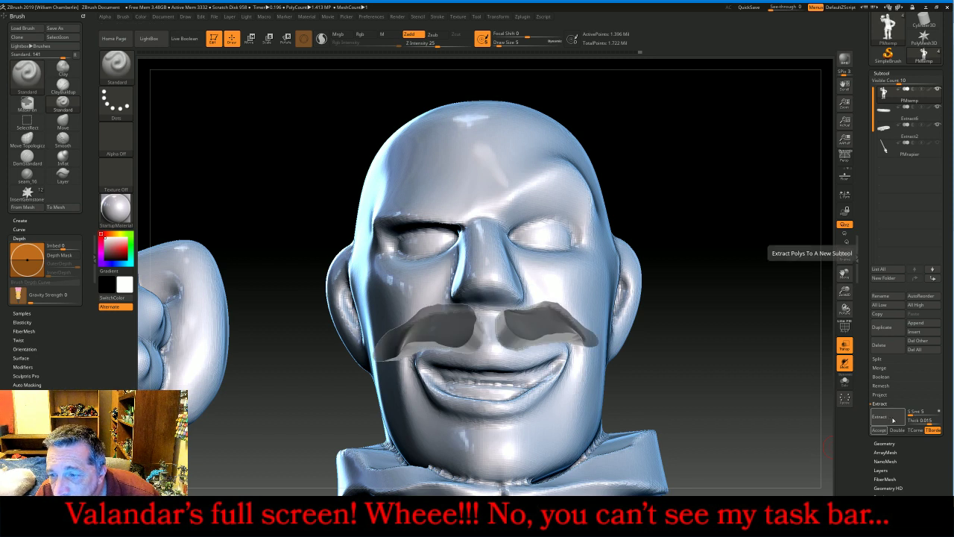
{"action": "left_click", "coordinate": [918, 420]}
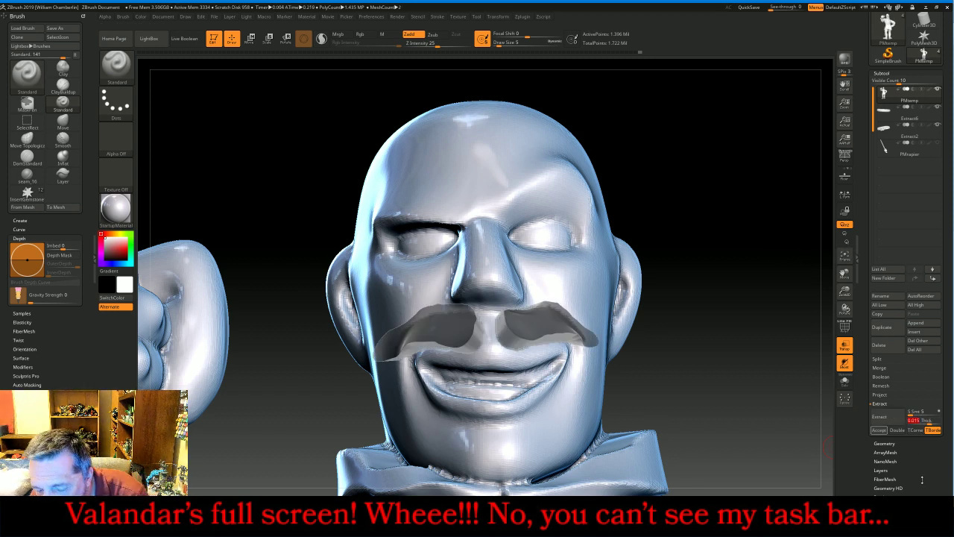
{"action": "type", "text": "0.1"}
{"action": "key", "text": "Return"}
{"action": "left_click", "coordinate": [887, 417]}
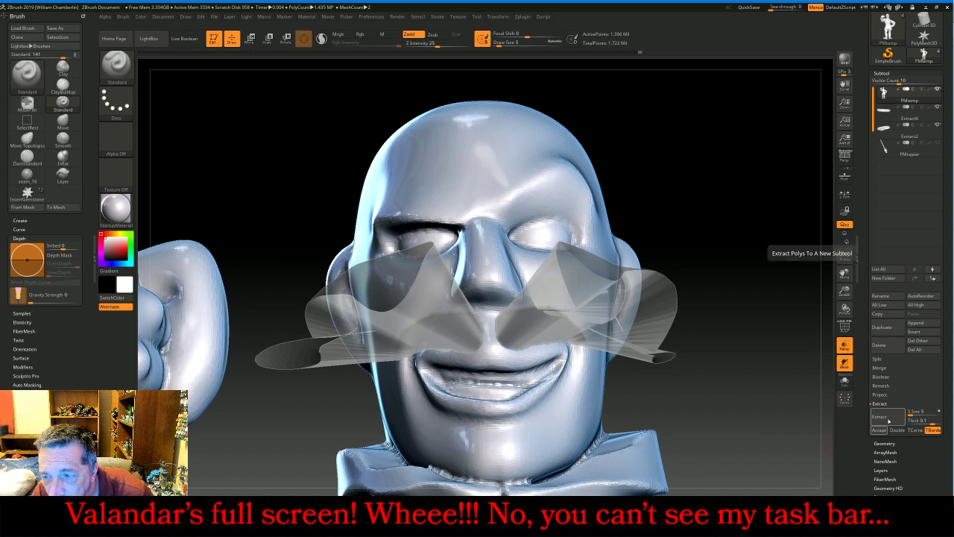
Turn off transparent display and accept the moustache extraction as a new subtool with a thickness of 0.01
{"action": "left_click", "coordinate": [914, 420]}
{"action": "type", "text": "0.01"}
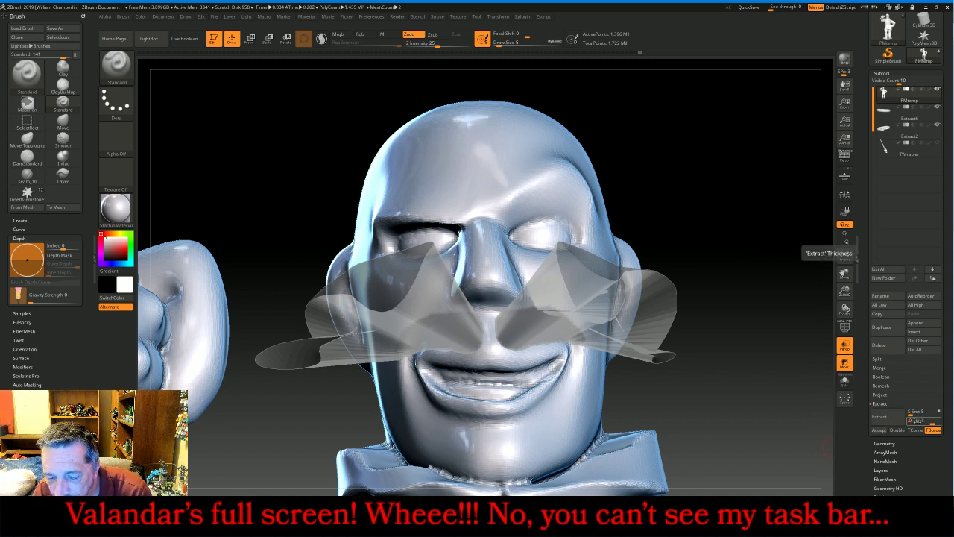
{"action": "key", "text": "Return"}
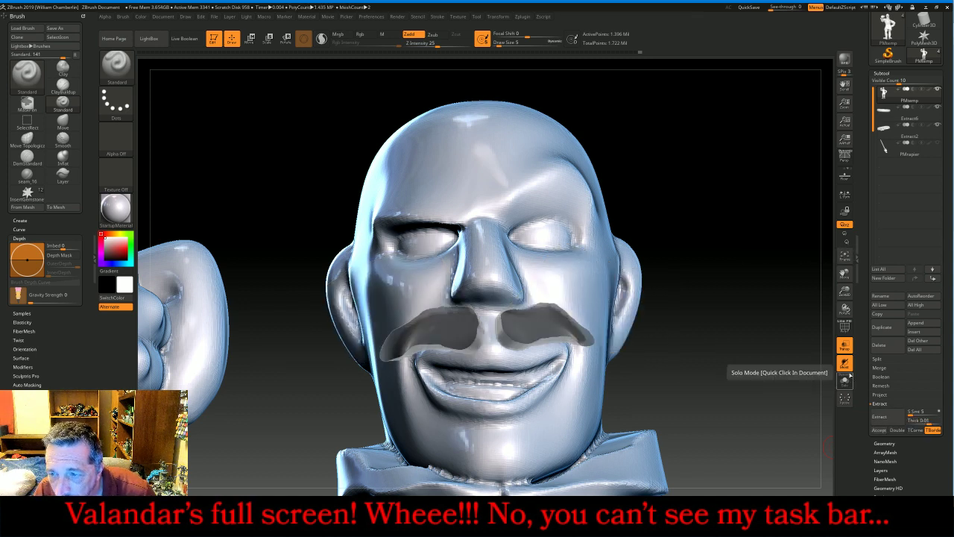
{"action": "left_click", "coordinate": [844, 345]}
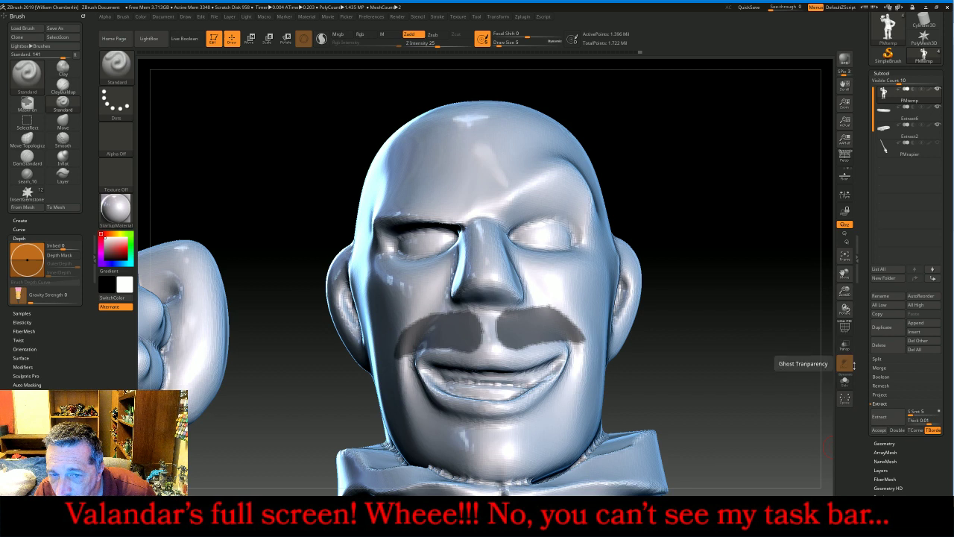
{"action": "left_click", "coordinate": [880, 431]}
{"action": "left_click", "coordinate": [879, 430]}
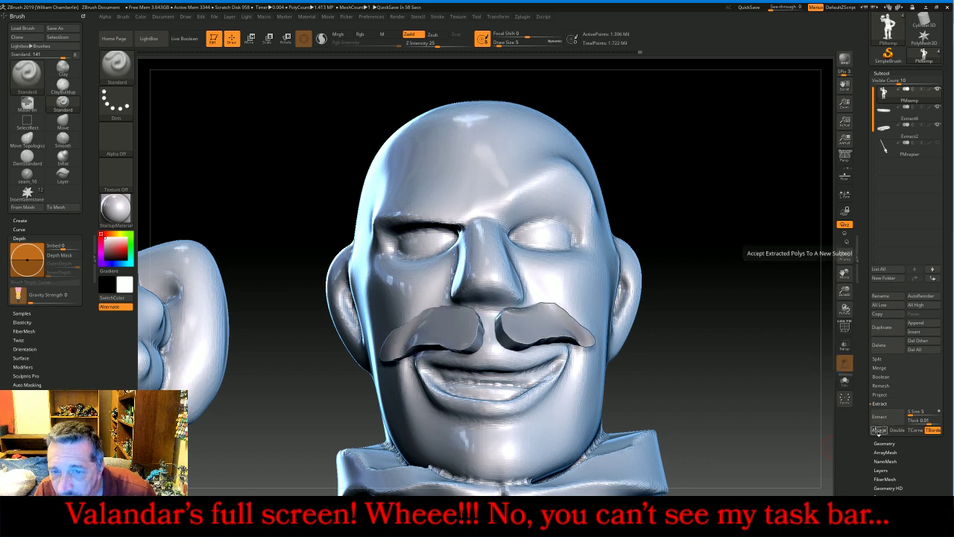
Select the extracted moustache subtool and remesh it with ZRemesher at Adaptive Size 0 and half the polygon count
{"action": "left_click", "coordinate": [891, 93]}
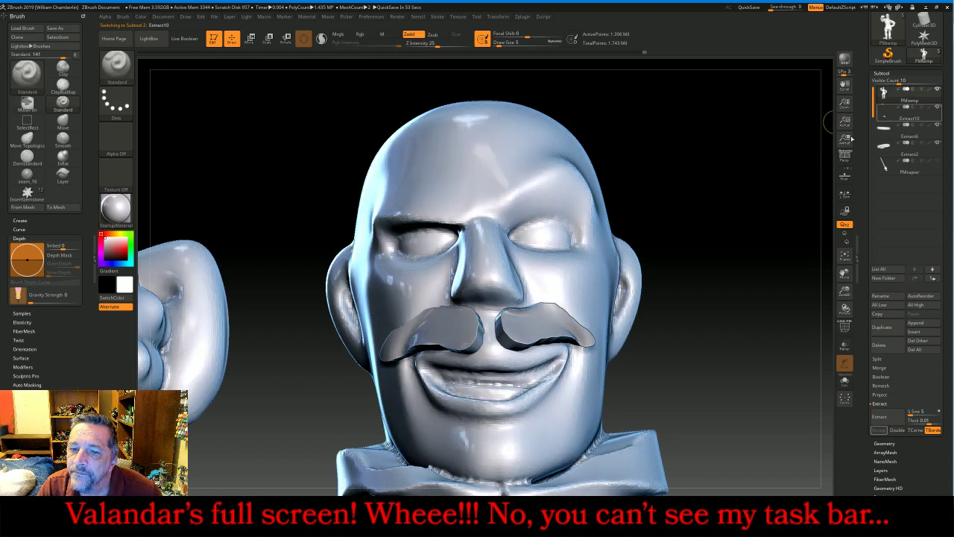
{"action": "left_click_drag", "start_coordinate": [809, 154], "coordinate": [795, 176]}
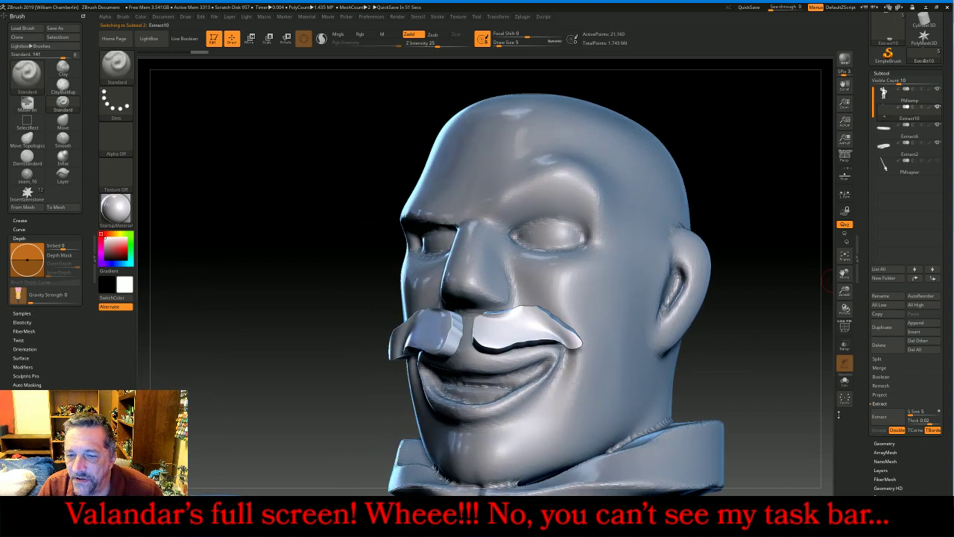
{"action": "left_click", "coordinate": [895, 444]}
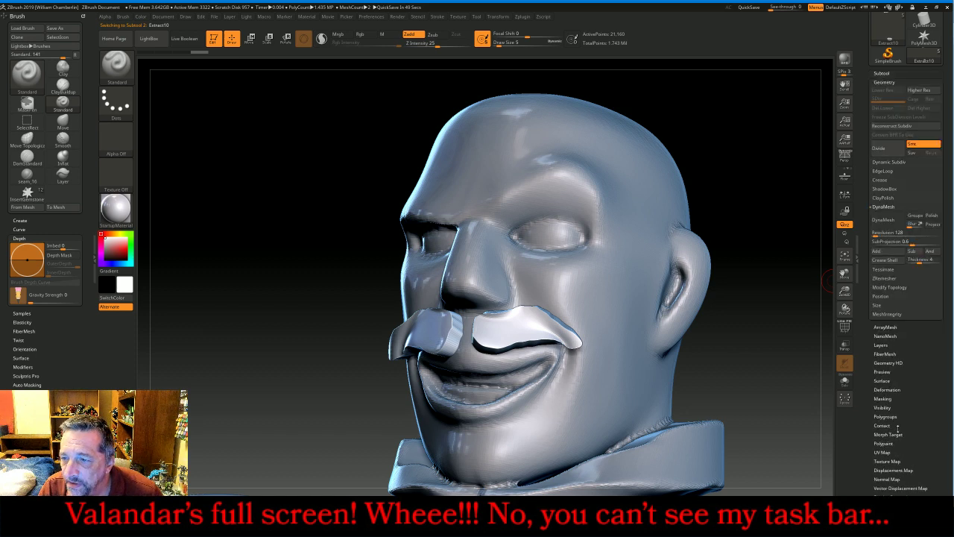
{"action": "left_click", "coordinate": [890, 278]}
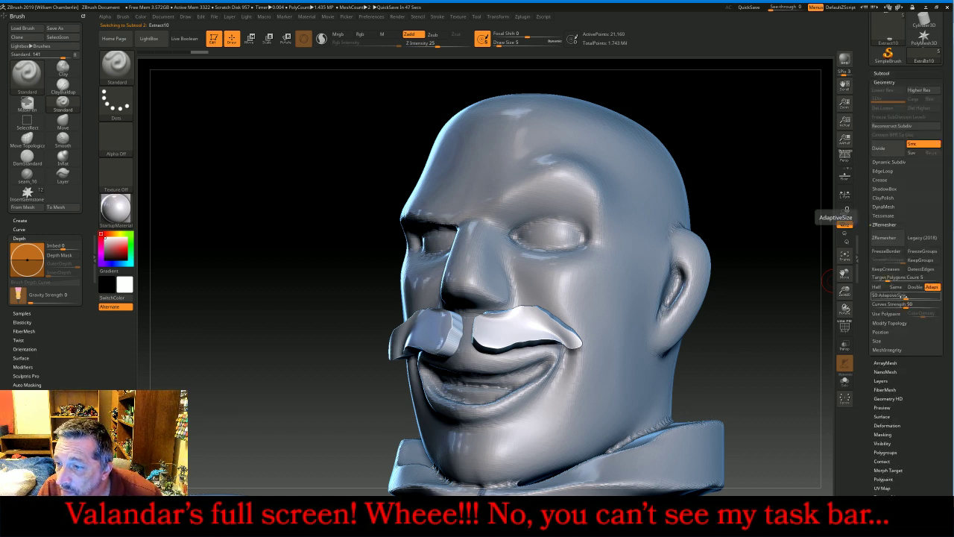
{"action": "left_click_drag", "start_coordinate": [904, 295], "coordinate": [872, 293]}
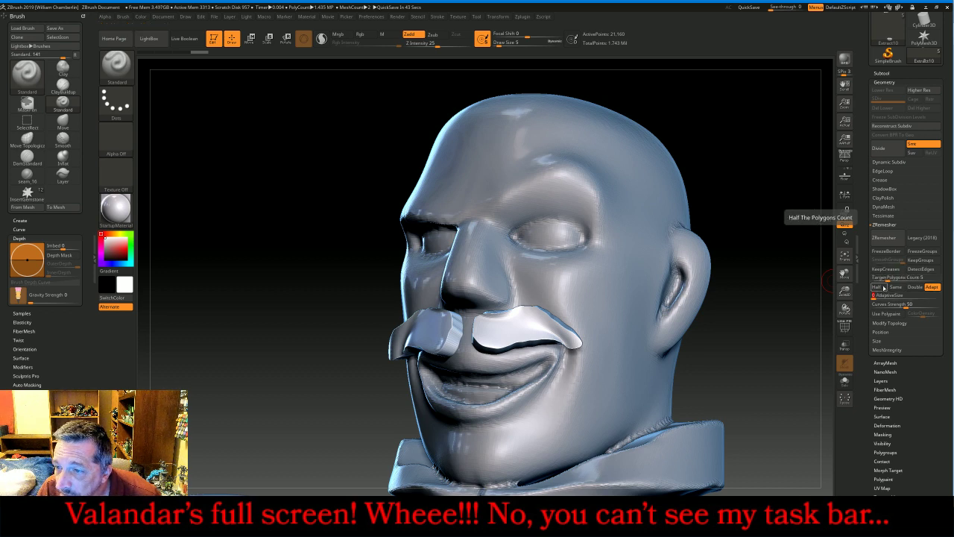
{"action": "left_click", "coordinate": [880, 287]}
{"action": "left_click", "coordinate": [889, 237]}
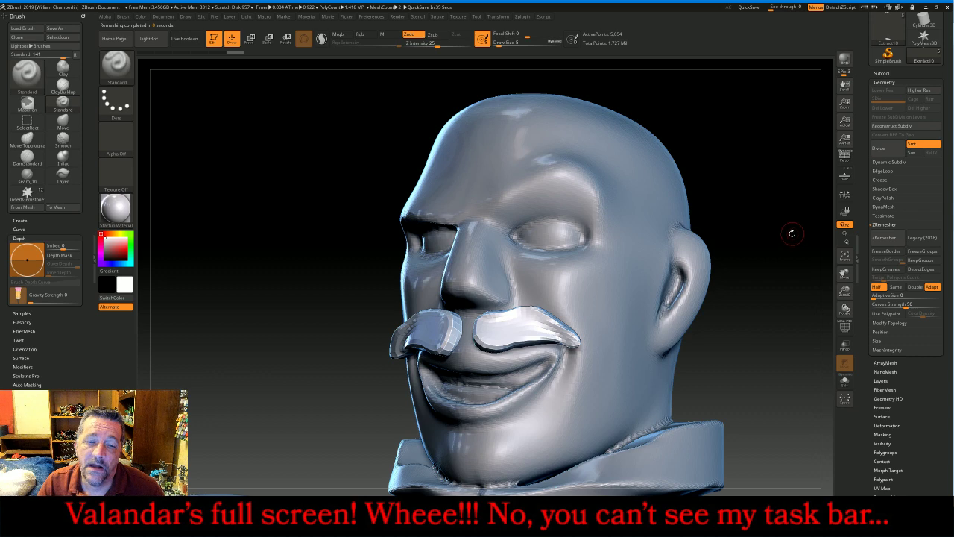
Choose the Move brush and smooth the surfaces of the remeshed moustache
{"action": "left_click", "coordinate": [116, 65]}
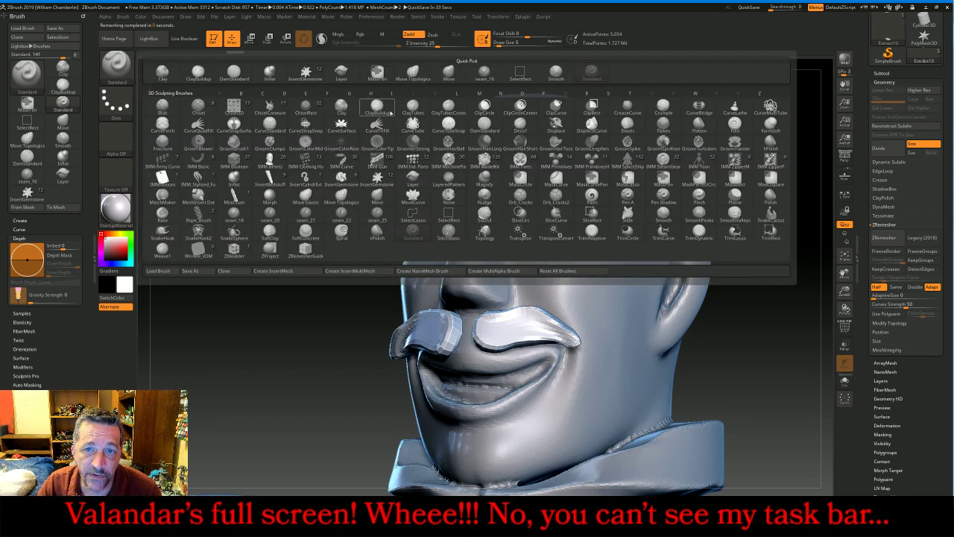
{"action": "left_click", "coordinate": [450, 77]}
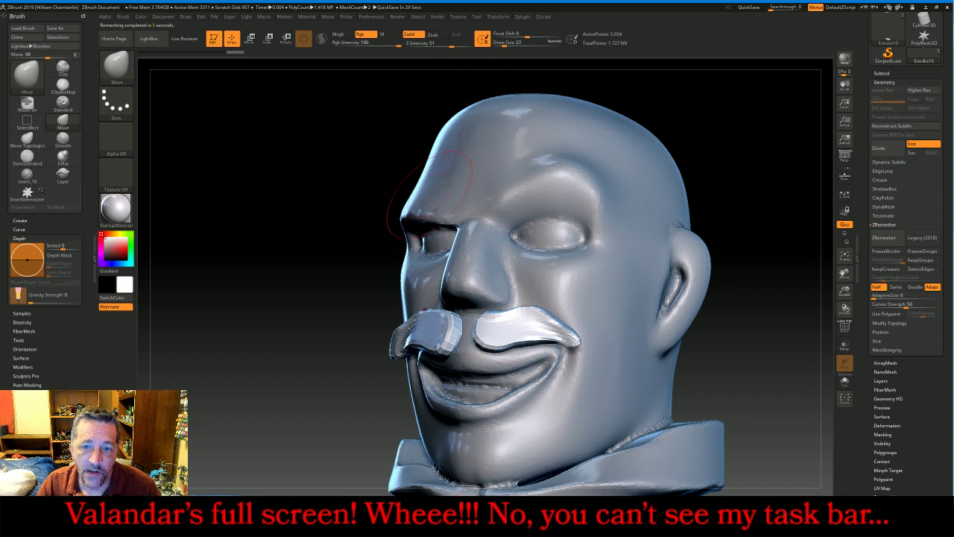
{"action": "key", "text": "shift"}
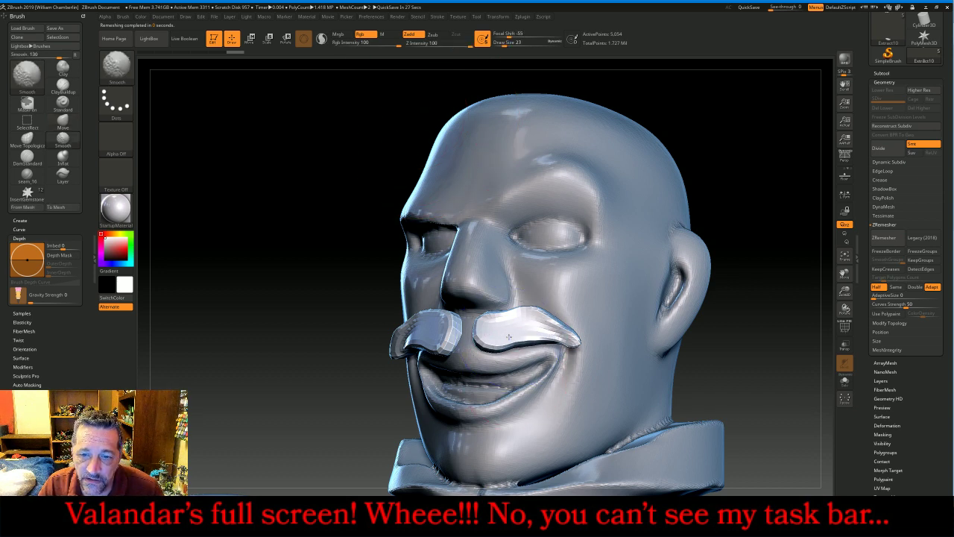
{"action": "left_click_drag", "start_coordinate": [509, 337], "coordinate": [521, 323], "text": "shift"}
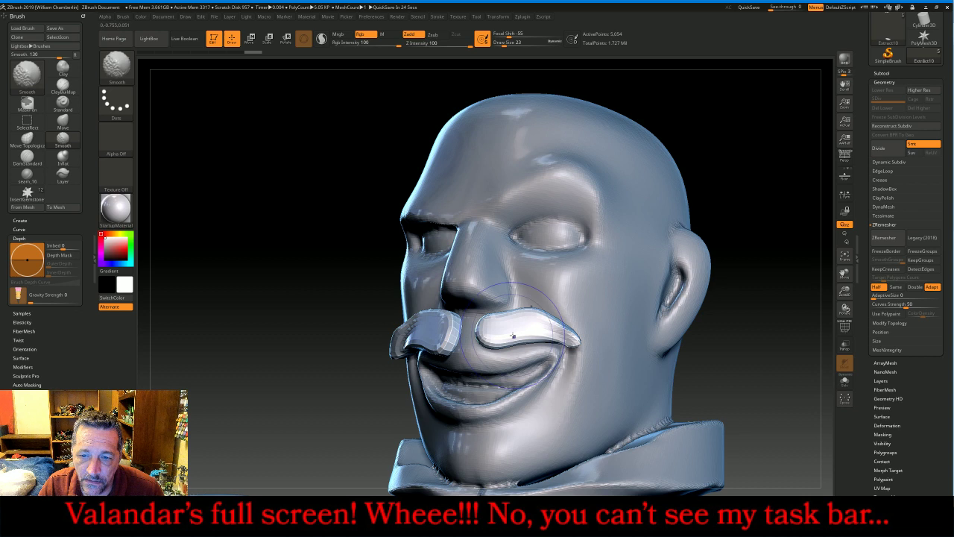
{"action": "left_click_drag", "start_coordinate": [454, 332], "coordinate": [445, 320], "text": "shift"}
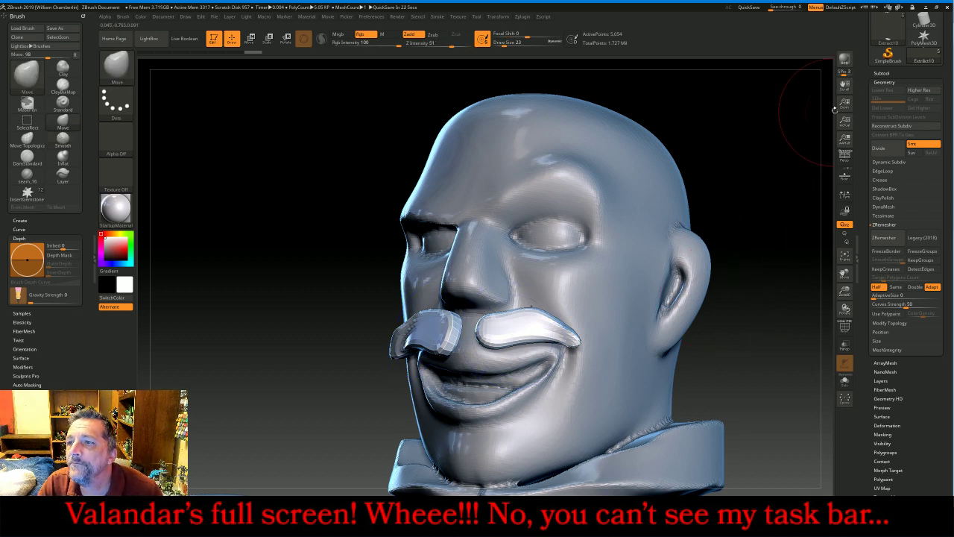
Restore the moustache mask on the body subtool and delete the extracted moustache subtool
{"action": "left_click", "coordinate": [882, 74]}
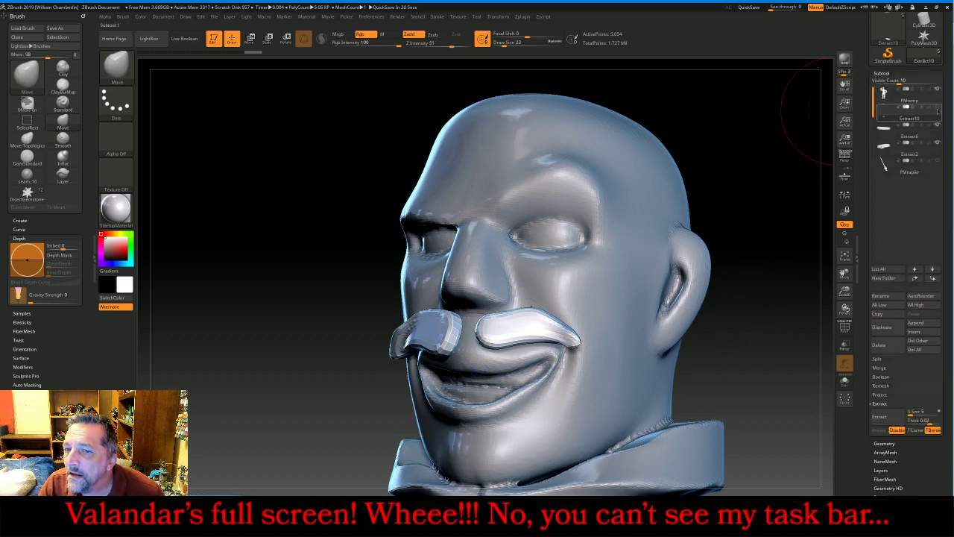
{"action": "mouse_move", "coordinate": [938, 111]}
{"action": "left_click", "coordinate": [906, 95]}
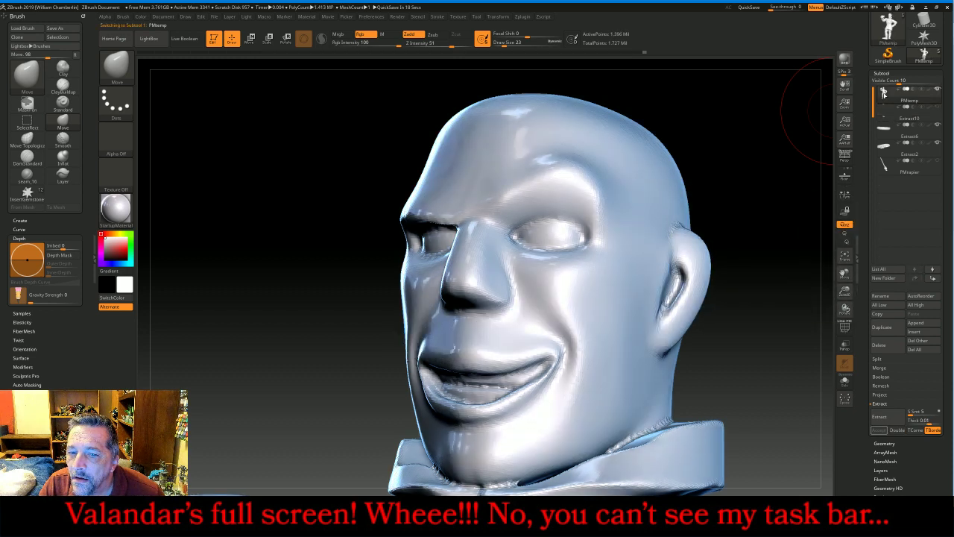
{"action": "key", "text": "ctrl+z"}
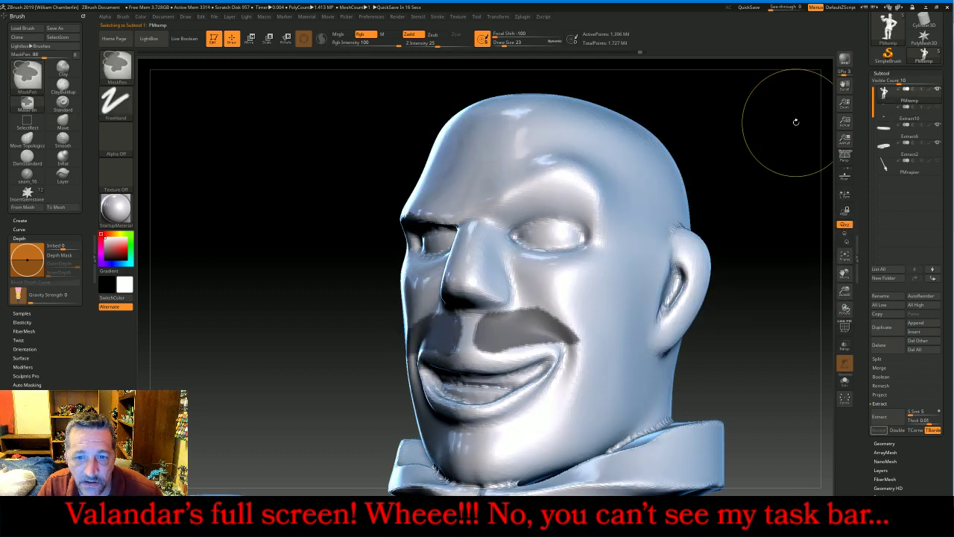
{"action": "left_click", "coordinate": [883, 348]}
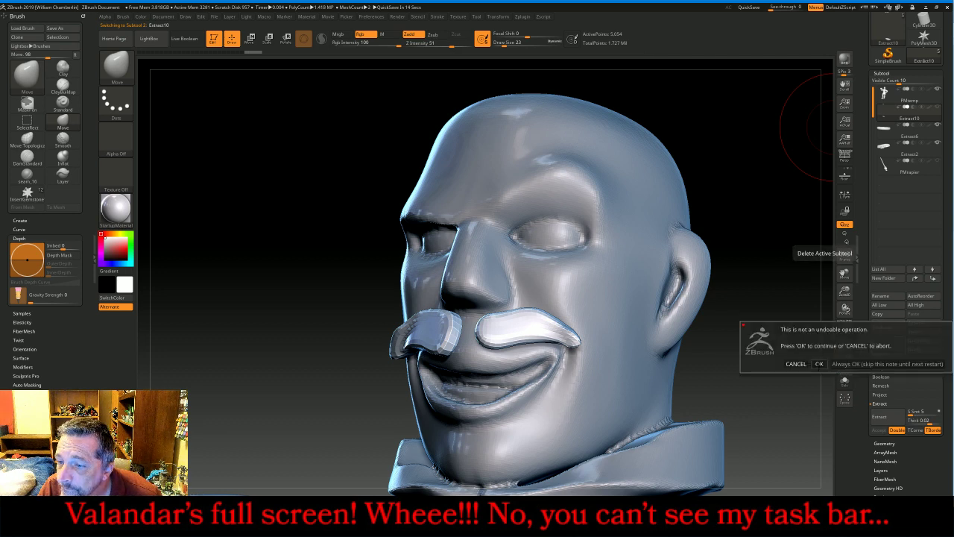
{"action": "left_click", "coordinate": [819, 363]}
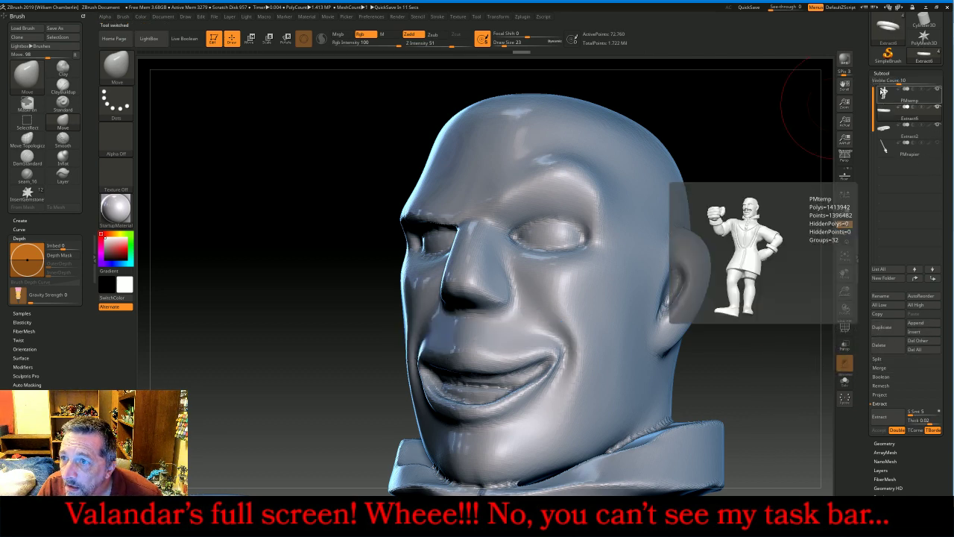
Extract the masked moustache again from the body as a double-sided surface with thickness 0.01 and accept it as a new subtool
{"action": "left_click", "coordinate": [890, 100]}
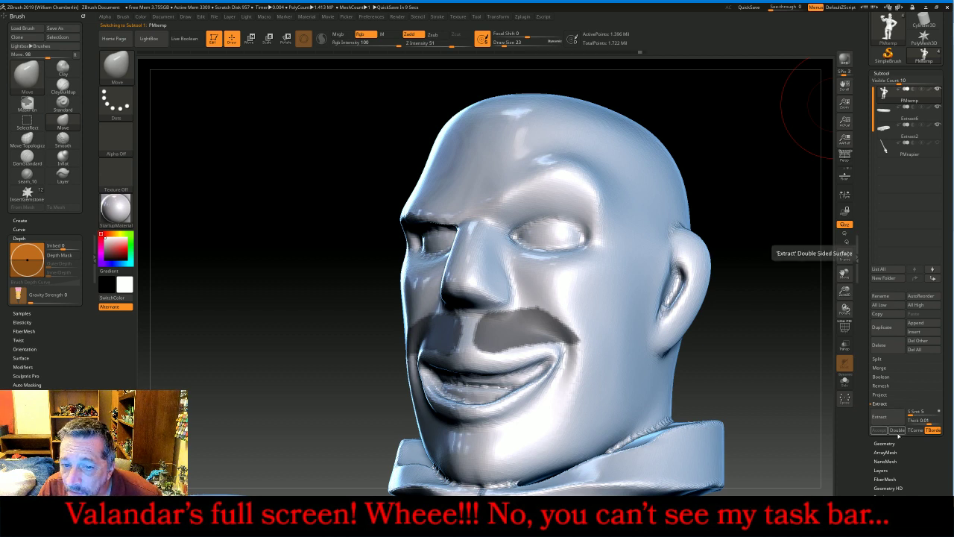
{"action": "left_click", "coordinate": [900, 430]}
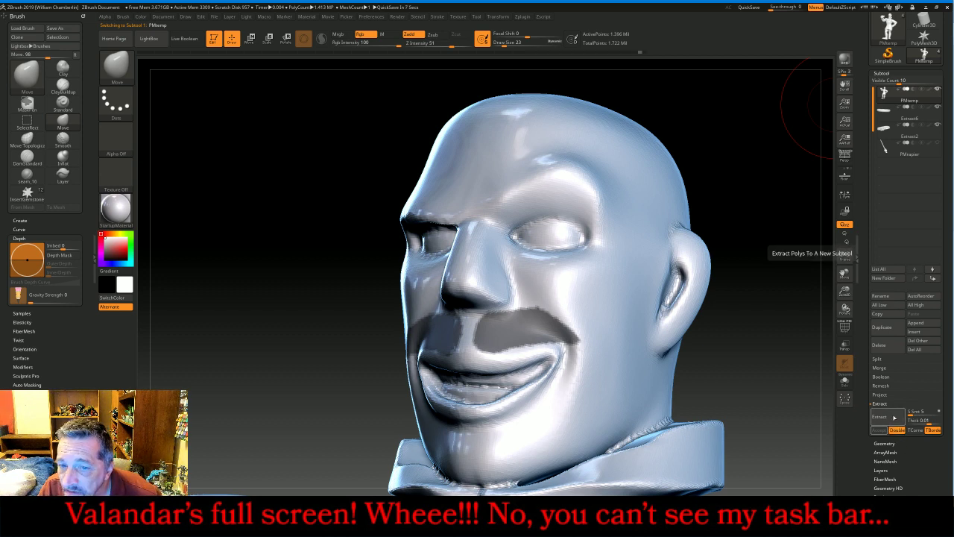
{"action": "left_click", "coordinate": [894, 417]}
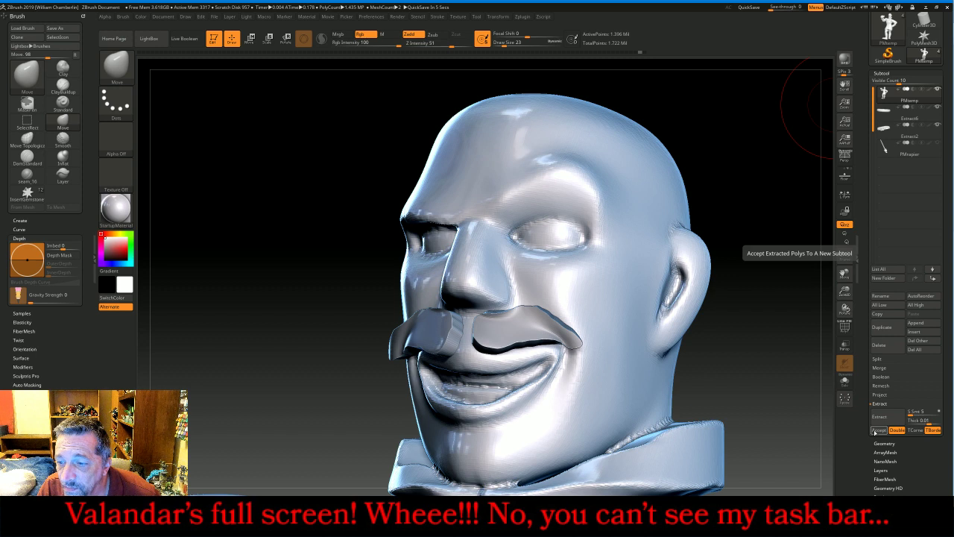
{"action": "left_click", "coordinate": [879, 430]}
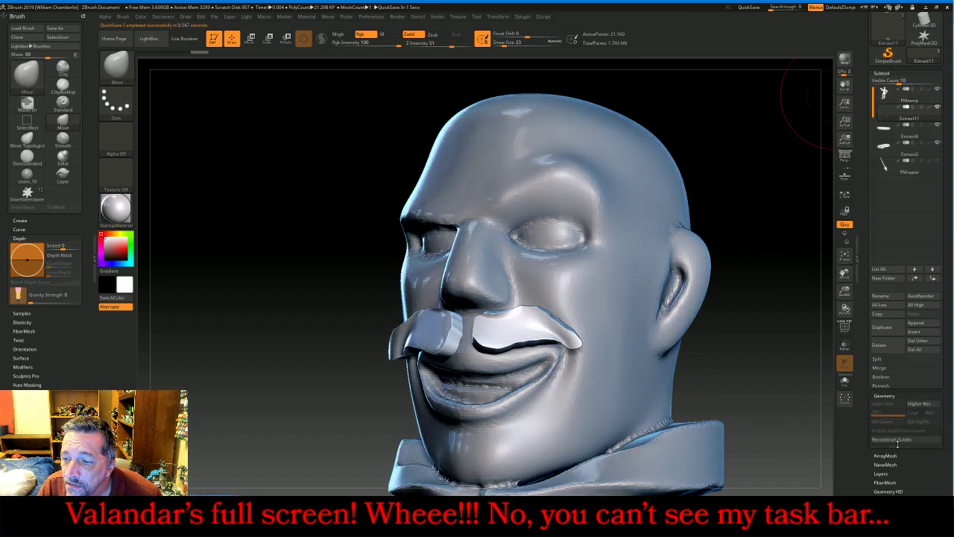
Remesh the new moustache with ZRemesher at a target polygon count of 3 and smooth both halves
{"action": "left_click", "coordinate": [898, 443]}
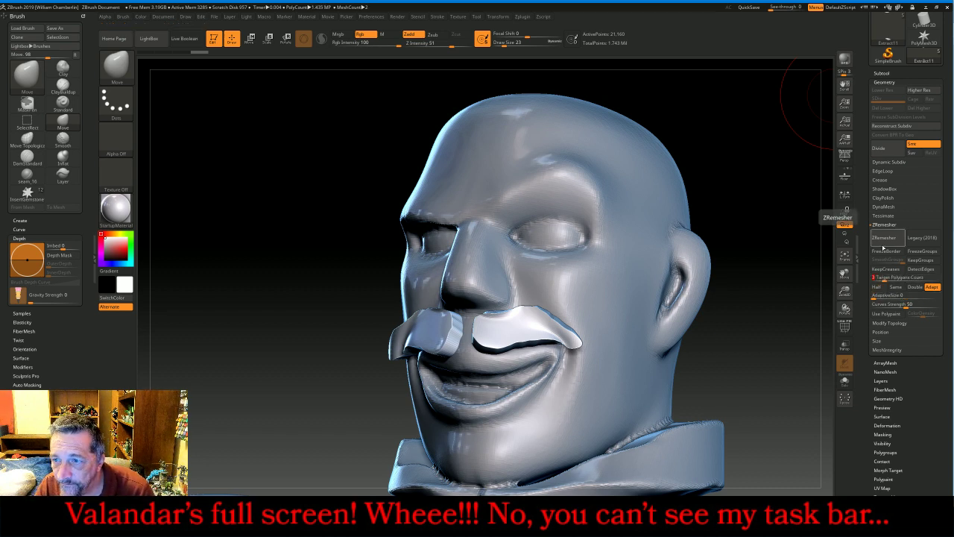
{"action": "left_click", "coordinate": [883, 237]}
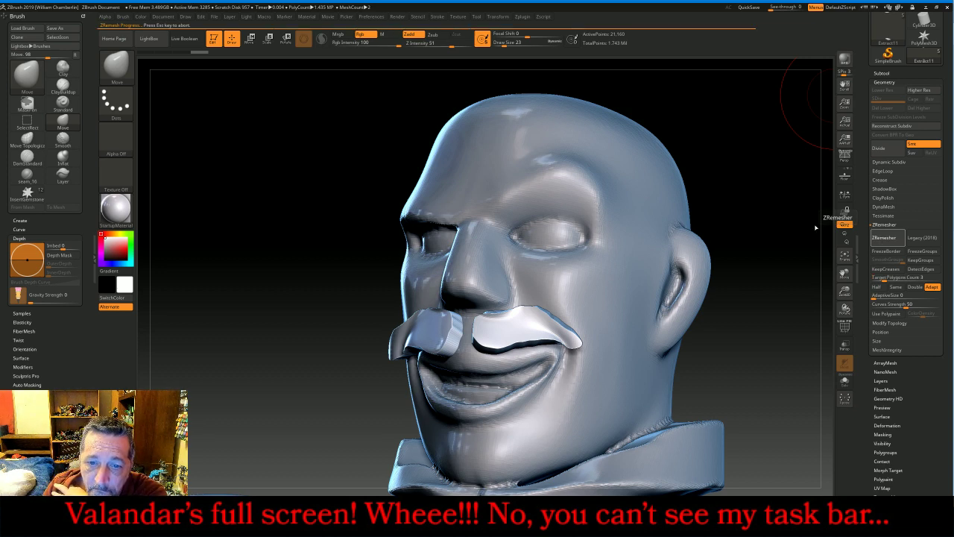
{"action": "key", "text": "shift"}
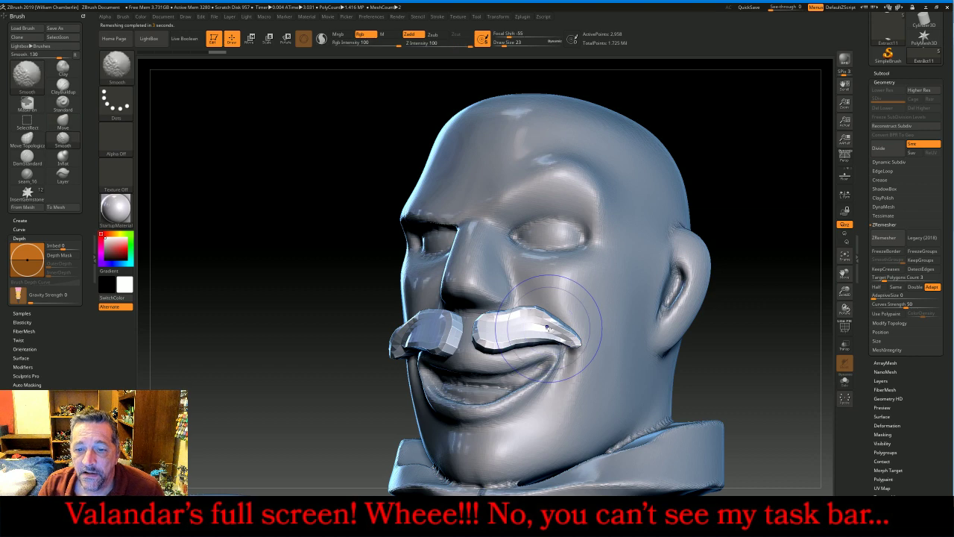
{"action": "mouse_move", "coordinate": [548, 328]}
{"action": "left_mouse_down", "text": "shift"}
{"action": "mouse_move", "coordinate": [456, 328]}
{"action": "mouse_move", "coordinate": [432, 346]}
{"action": "mouse_move", "coordinate": [421, 336]}
{"action": "left_mouse_up", "text": "shift"}
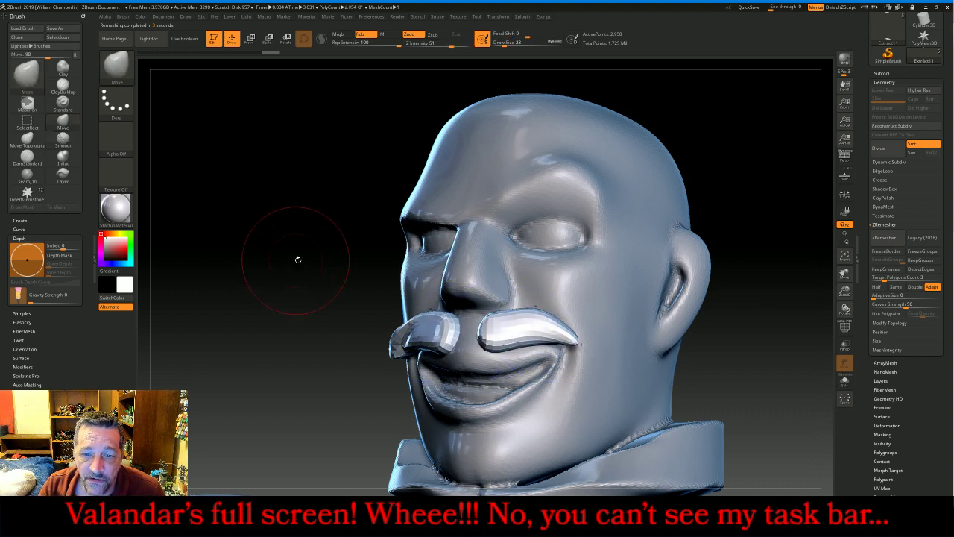
Smooth the moustache's outer ends and inner edges into rounded, tapering shapes from the side and front
{"action": "left_click_drag", "start_coordinate": [298, 260], "coordinate": [522, 287]}
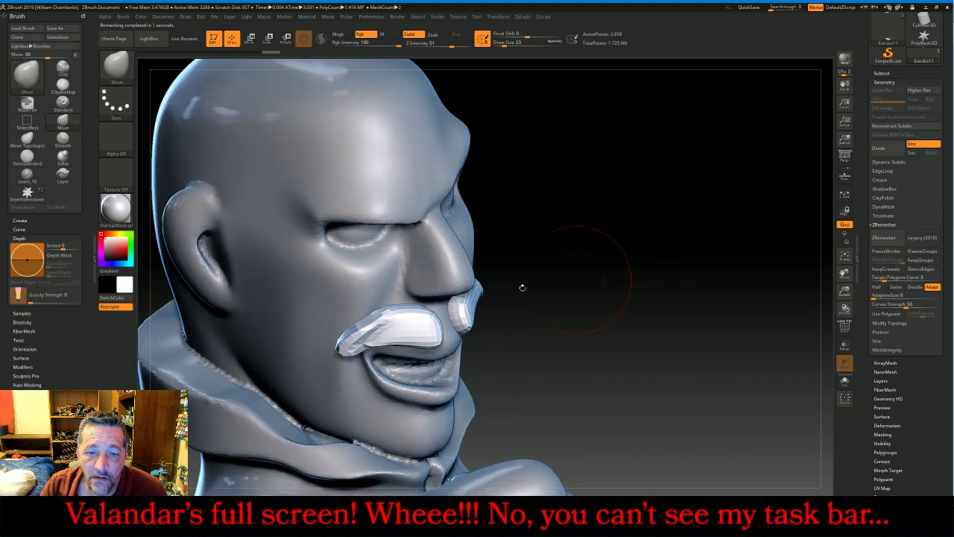
{"action": "mouse_move", "coordinate": [371, 323]}
{"action": "left_mouse_down", "text": "shift"}
{"action": "mouse_move", "coordinate": [361, 334]}
{"action": "mouse_move", "coordinate": [370, 339]}
{"action": "left_mouse_up", "text": "shift"}
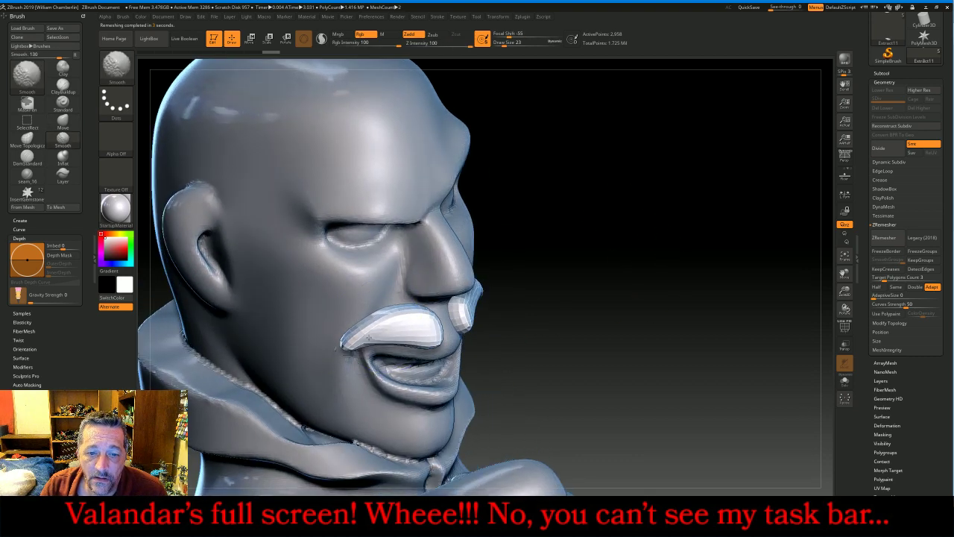
{"action": "mouse_move", "coordinate": [675, 383]}
{"action": "left_mouse_down"}
{"action": "mouse_move", "coordinate": [734, 377]}
{"action": "mouse_move", "coordinate": [697, 358]}
{"action": "mouse_move", "coordinate": [656, 358]}
{"action": "left_mouse_up"}
{"action": "left_click_drag", "start_coordinate": [408, 326], "coordinate": [412, 325], "text": "shift"}
{"action": "left_click_drag", "start_coordinate": [507, 306], "coordinate": [477, 313], "text": "shift"}
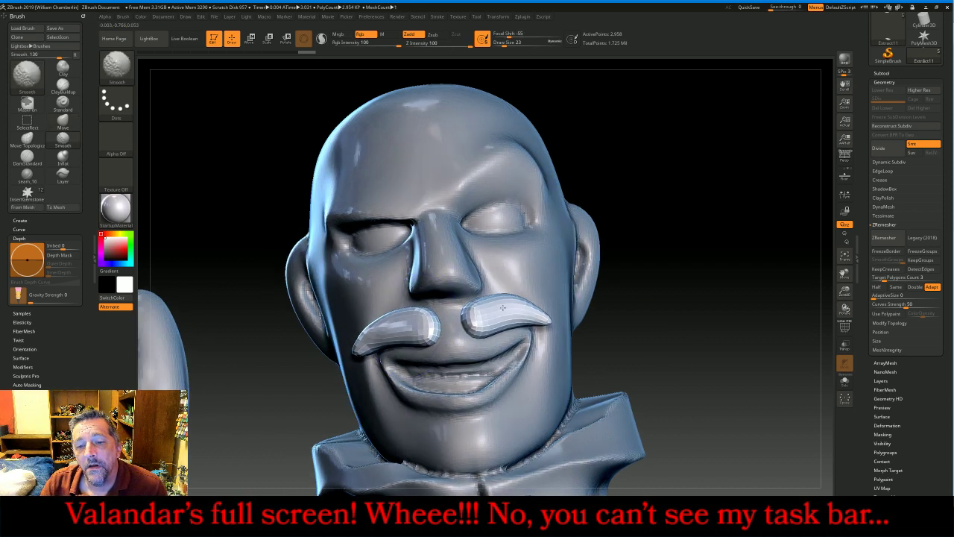
Apply DynaMesh to the moustache at resolution 256, subdivide it to level 4 and delete the lower subdivision levels
{"action": "left_click", "coordinate": [891, 206]}
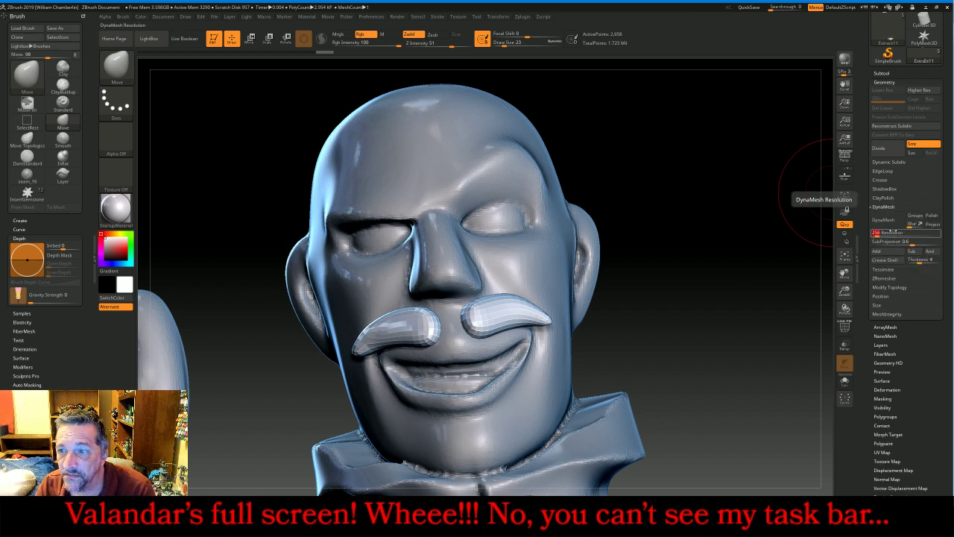
{"action": "left_click", "coordinate": [886, 220]}
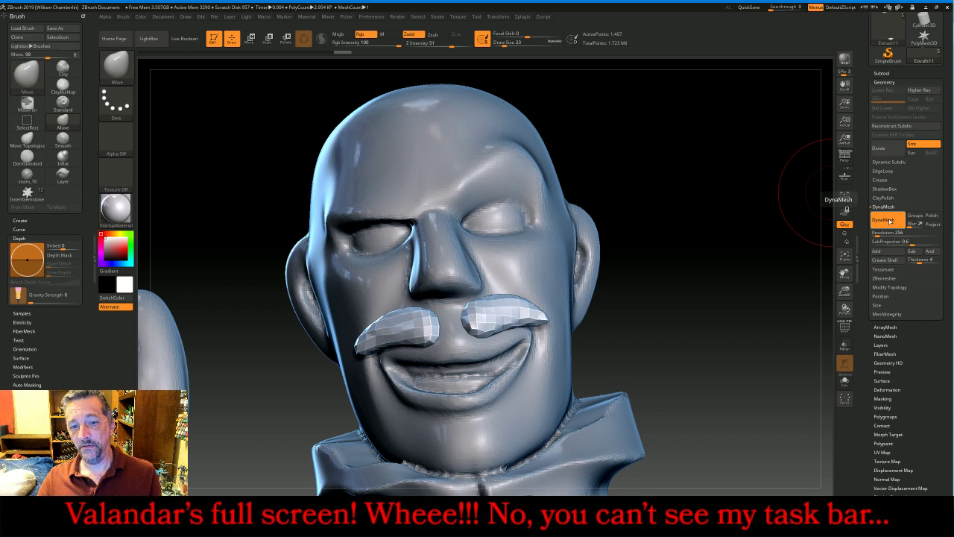
{"action": "left_click", "coordinate": [889, 151]}
{"action": "left_click", "coordinate": [890, 151]}
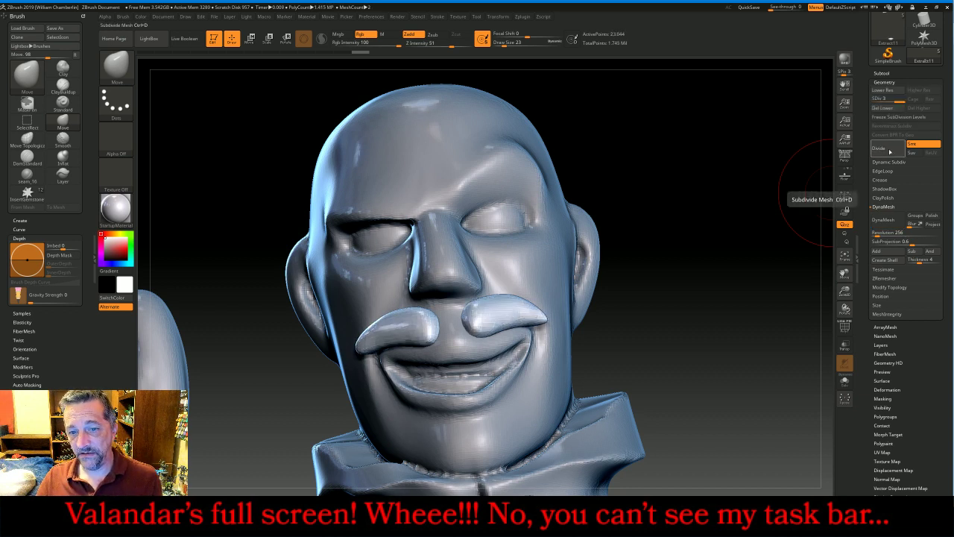
{"action": "left_click", "coordinate": [889, 151]}
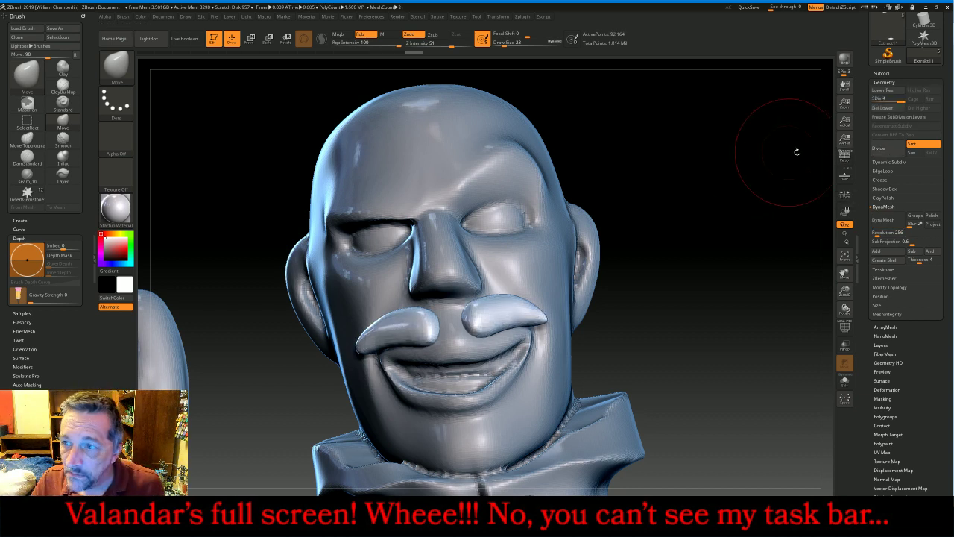
{"action": "left_click", "coordinate": [883, 107]}
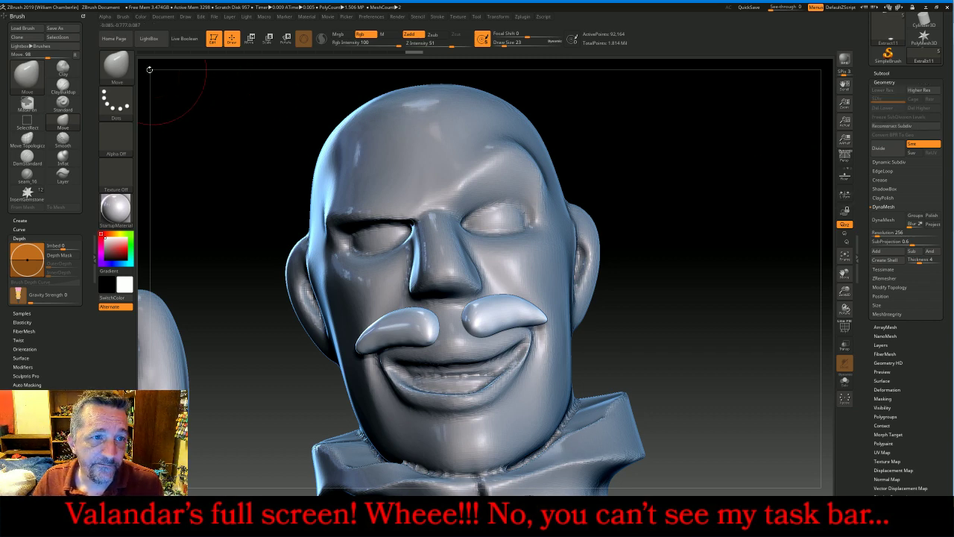
Set up the Slash3 brush with Z Intensity 8, LazyMouse off and a draw size of 9
{"action": "left_click", "coordinate": [116, 65]}
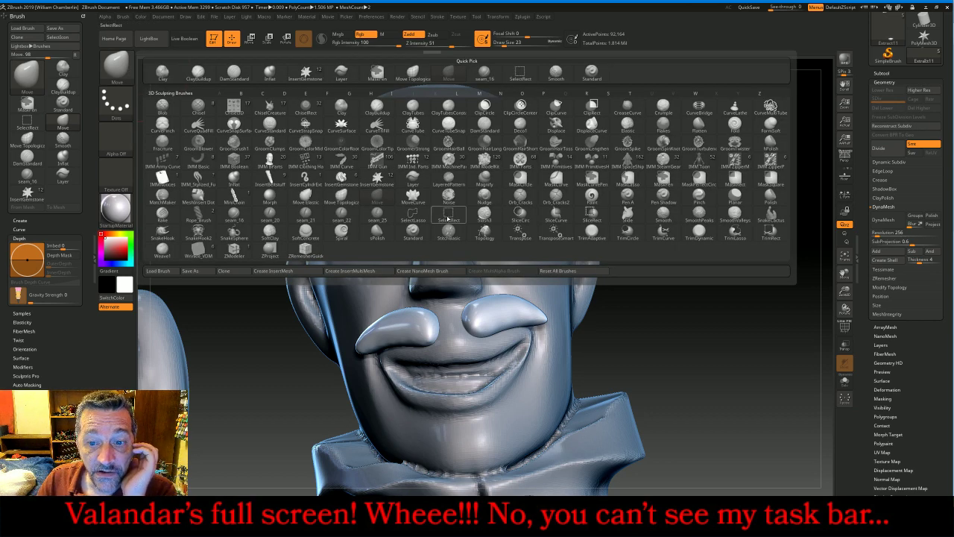
{"action": "left_click", "coordinate": [485, 215]}
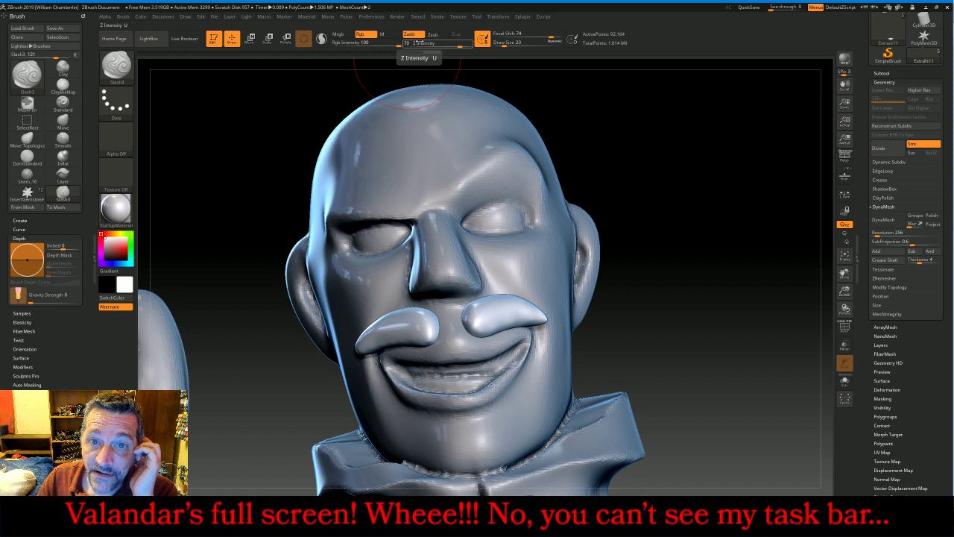
{"action": "left_click", "coordinate": [417, 42]}
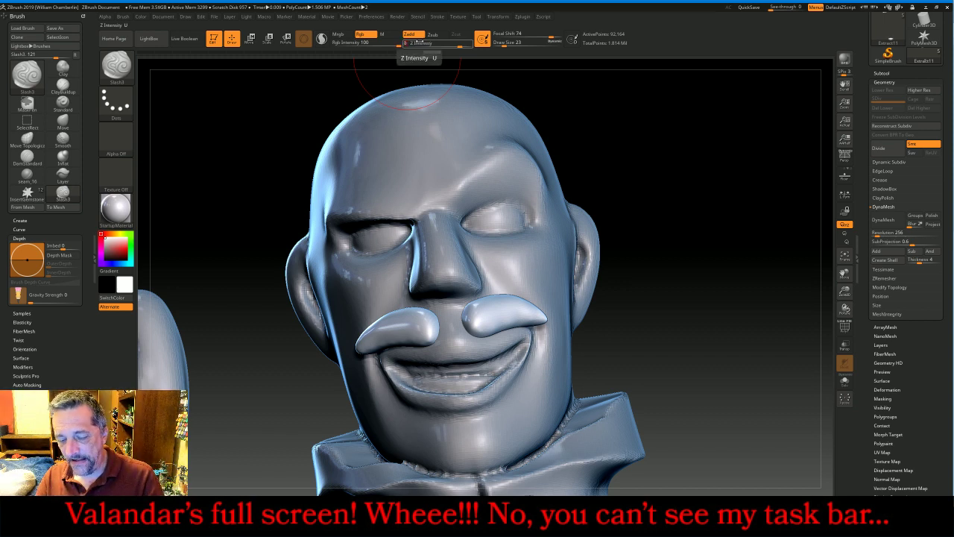
{"action": "type", "text": "8"}
{"action": "key", "text": "Return"}
{"action": "left_click_drag", "start_coordinate": [926, 79], "coordinate": [927, 386]}
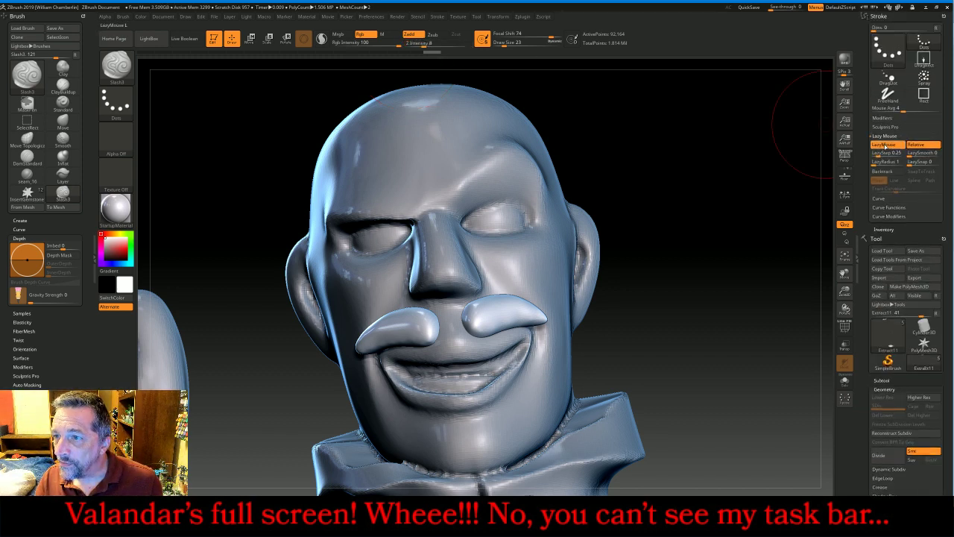
{"action": "left_click", "coordinate": [884, 145]}
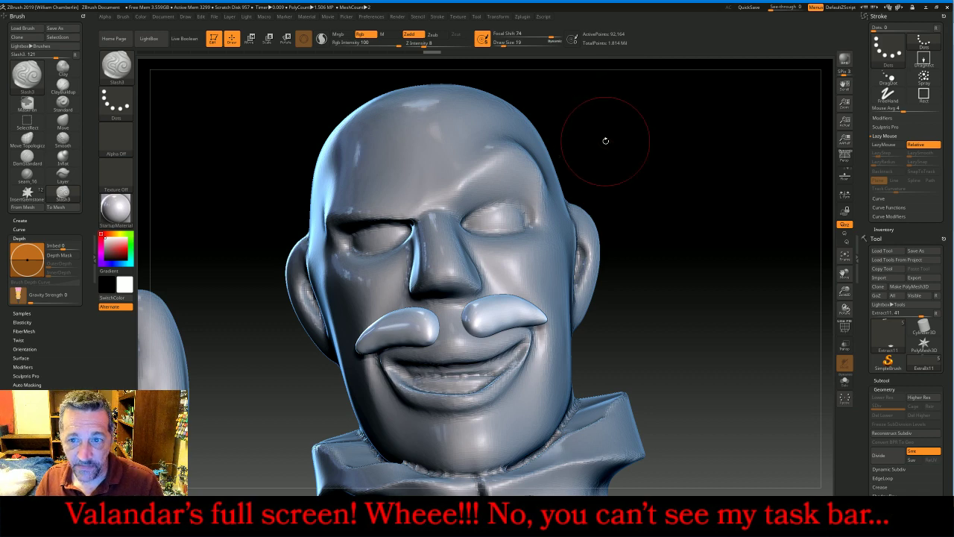
{"action": "key", "text": "["}
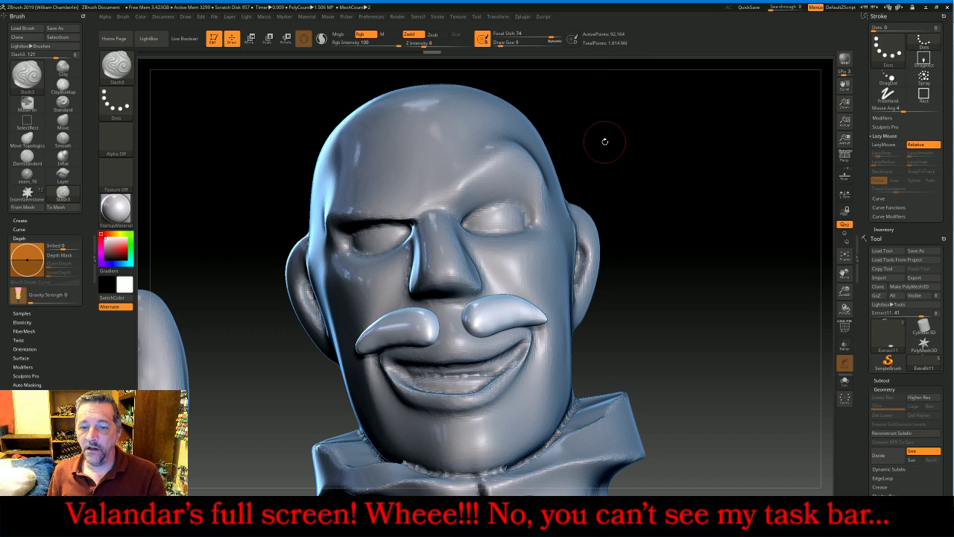
Carve curved hair-strand grooves across both halves of the moustache with the Slash3 brush
{"action": "left_click_drag", "start_coordinate": [631, 238], "coordinate": [678, 204]}
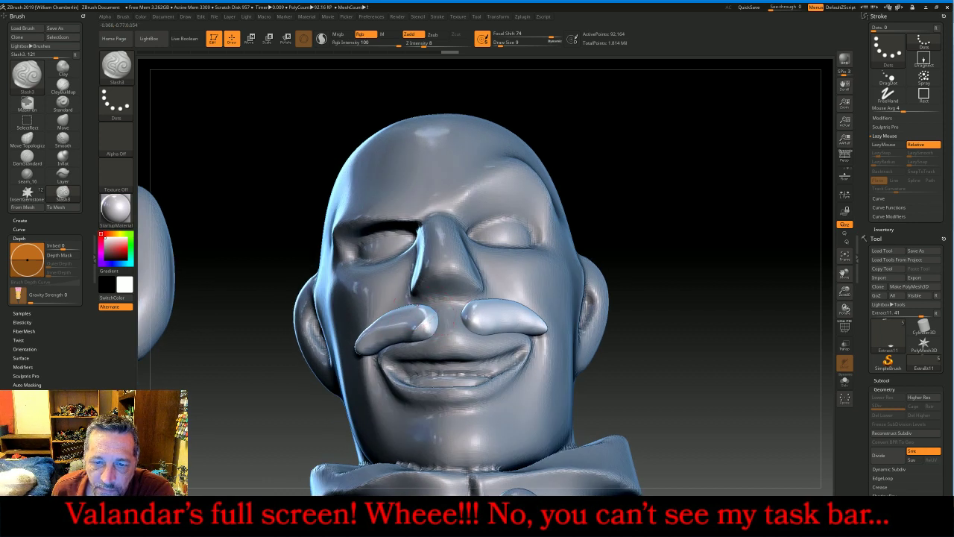
{"action": "left_click_drag", "start_coordinate": [659, 200], "coordinate": [738, 200]}
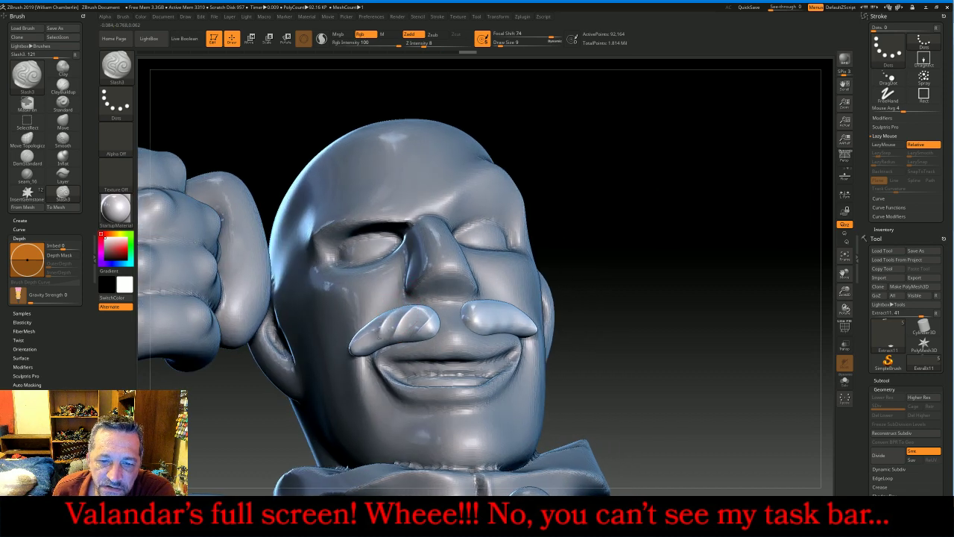
{"action": "mouse_move", "coordinate": [639, 181]}
{"action": "left_mouse_down"}
{"action": "mouse_move", "coordinate": [656, 197]}
{"action": "mouse_move", "coordinate": [410, 308]}
{"action": "left_mouse_up"}
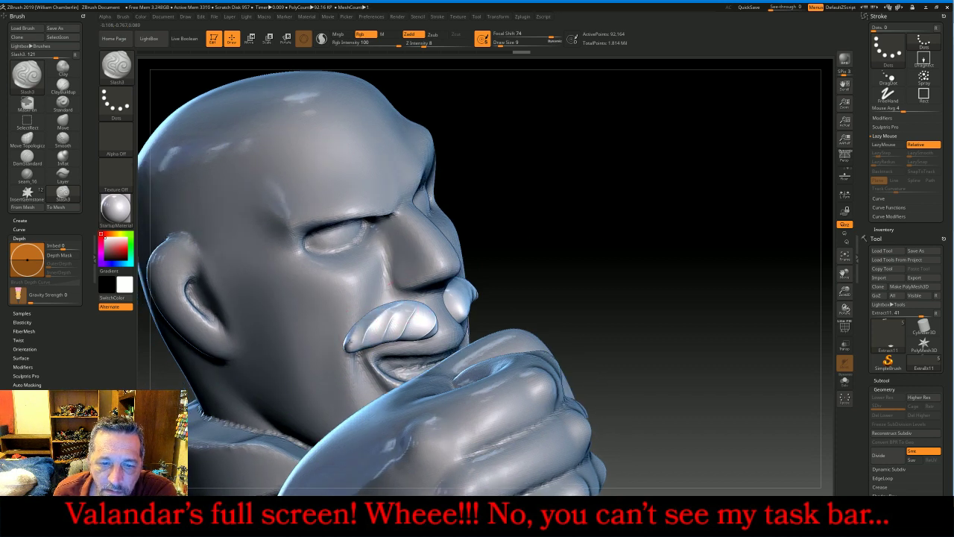
{"action": "mouse_move", "coordinate": [601, 246]}
{"action": "left_mouse_down"}
{"action": "mouse_move", "coordinate": [578, 254]}
{"action": "mouse_move", "coordinate": [615, 259]}
{"action": "left_mouse_up"}
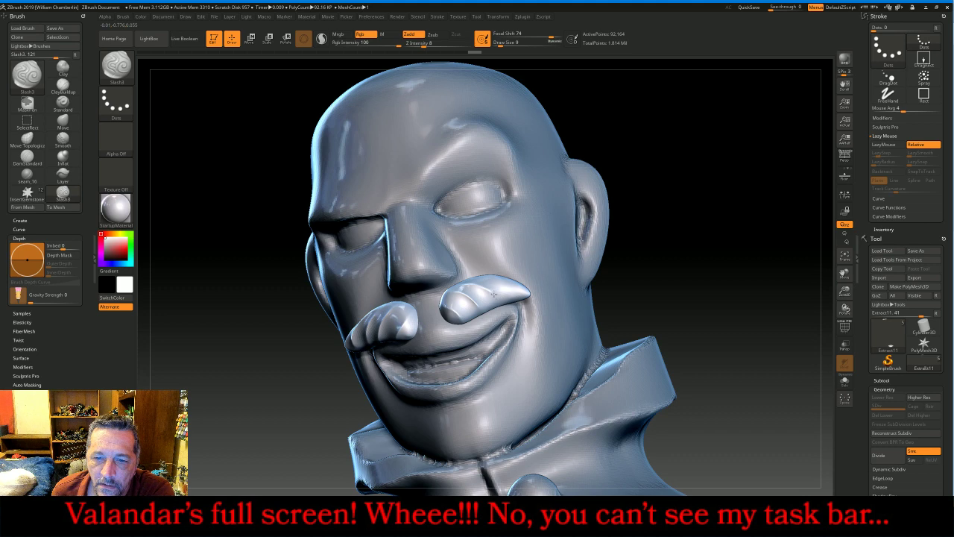
{"action": "mouse_move", "coordinate": [494, 293]}
{"action": "left_mouse_down"}
{"action": "mouse_move", "coordinate": [499, 302]}
{"action": "mouse_move", "coordinate": [493, 279]}
{"action": "mouse_move", "coordinate": [511, 287]}
{"action": "left_mouse_up"}
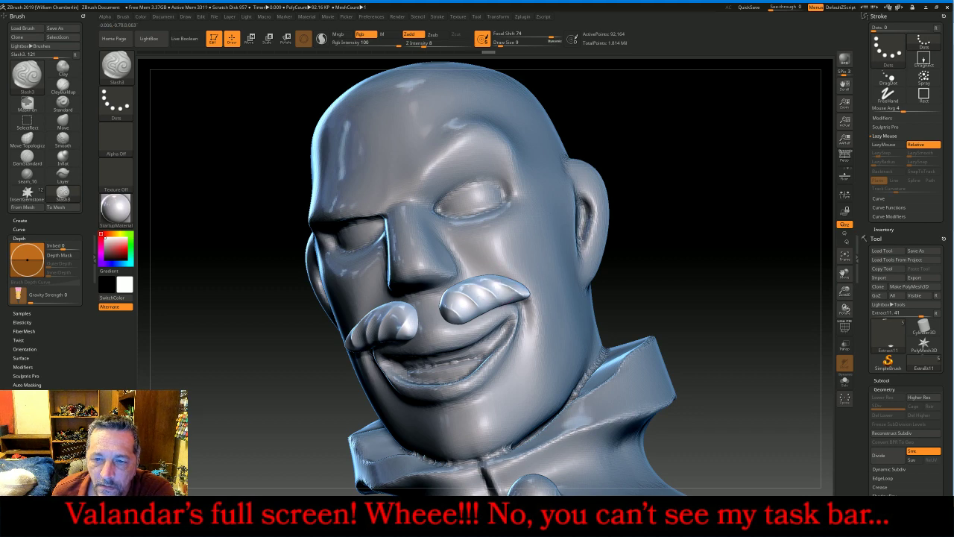
{"action": "left_click_drag", "start_coordinate": [741, 247], "coordinate": [736, 250]}
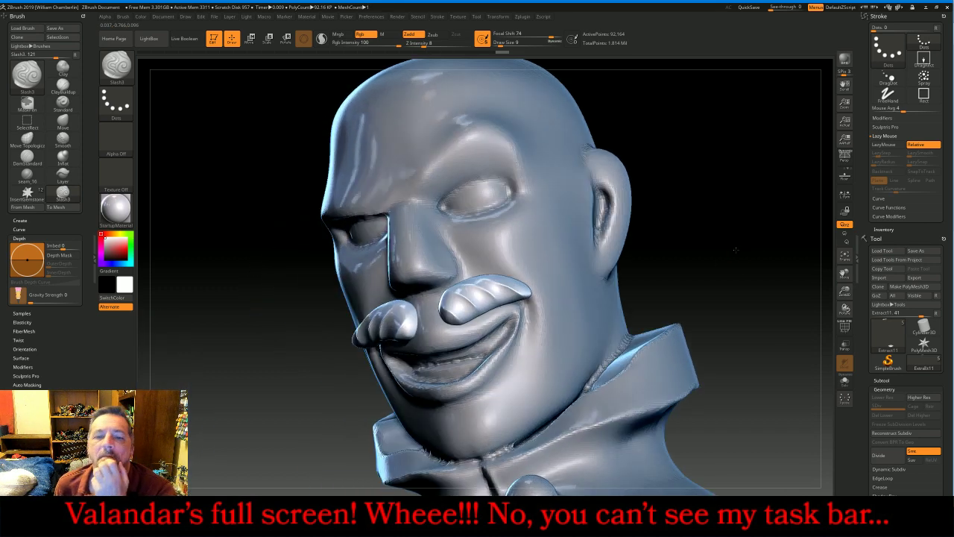
Check the moustache on the whole figure, make the PMtemp body the active subtool and choose the Standard brush
{"action": "left_click", "coordinate": [845, 258]}
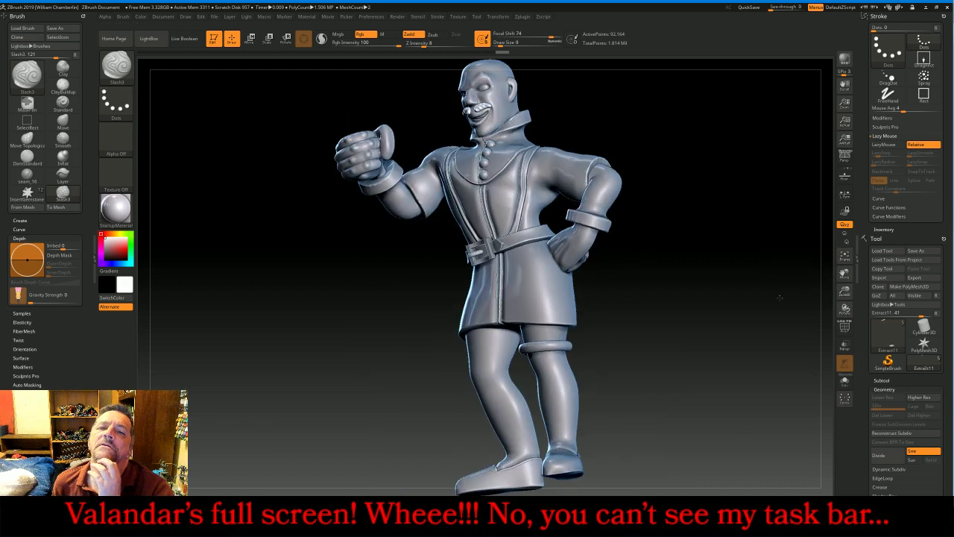
{"action": "mouse_move", "coordinate": [780, 298]}
{"action": "left_mouse_down"}
{"action": "mouse_move", "coordinate": [750, 281]}
{"action": "mouse_move", "coordinate": [781, 271]}
{"action": "mouse_move", "coordinate": [737, 284]}
{"action": "left_mouse_up"}
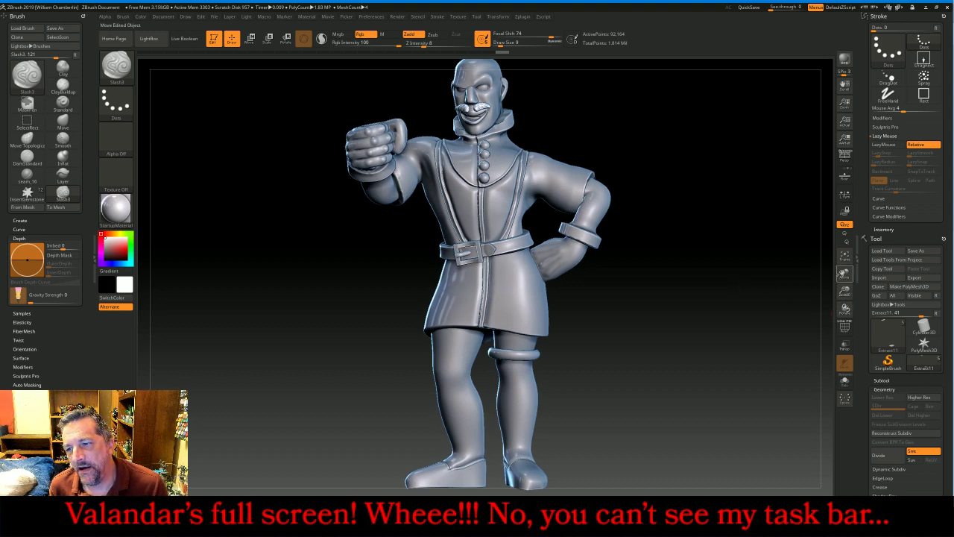
{"action": "left_click_drag", "start_coordinate": [843, 273], "coordinate": [817, 356]}
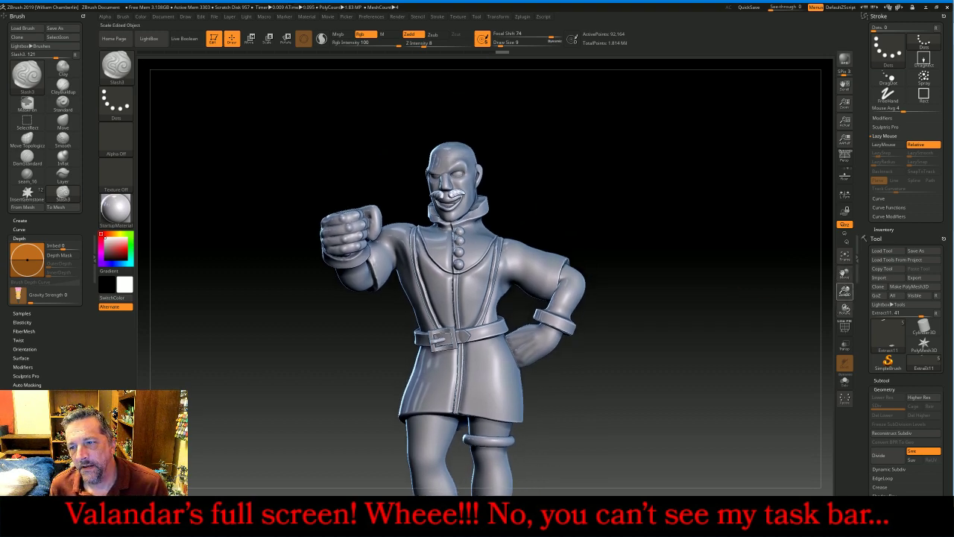
{"action": "left_click_drag", "start_coordinate": [845, 292], "coordinate": [845, 328]}
{"action": "left_click_drag", "start_coordinate": [844, 272], "coordinate": [845, 339]}
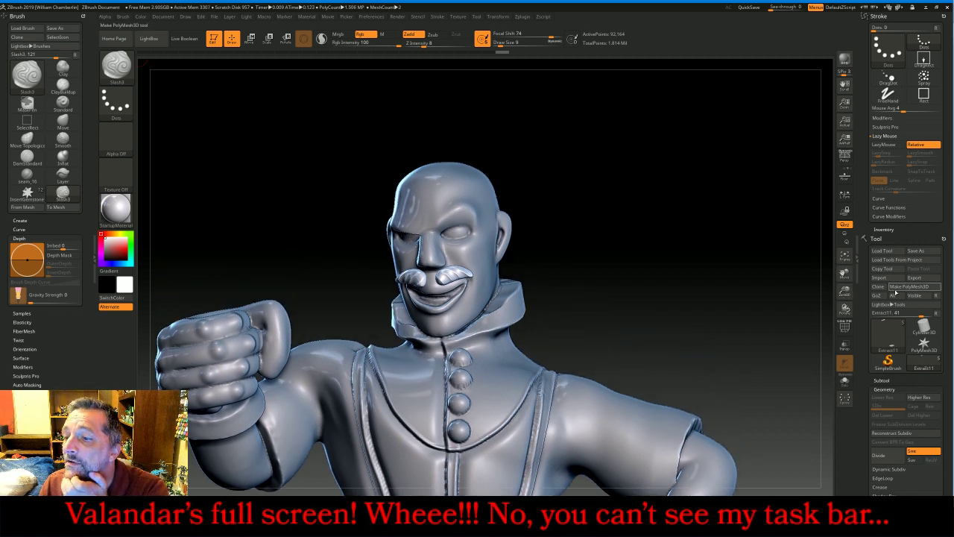
{"action": "left_click", "coordinate": [880, 379]}
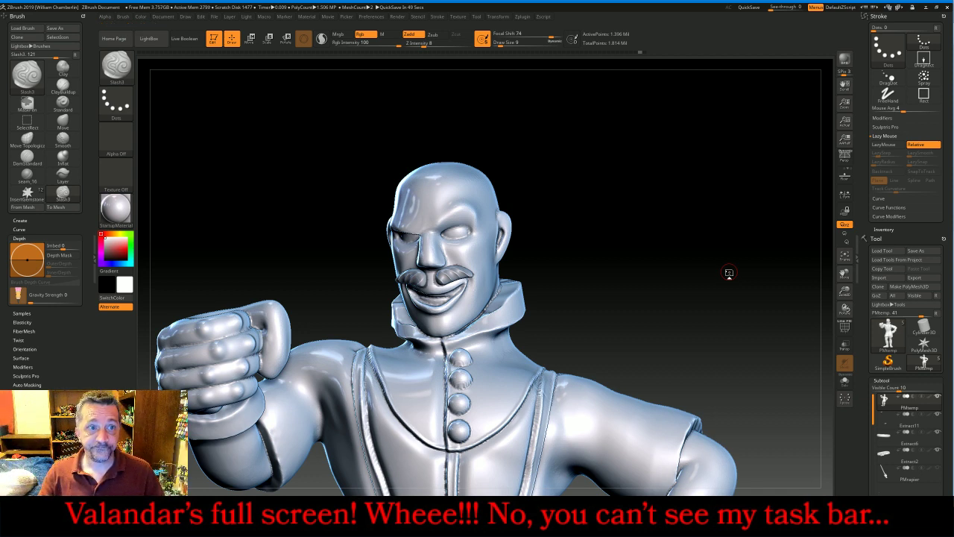
{"action": "left_click", "coordinate": [116, 64]}
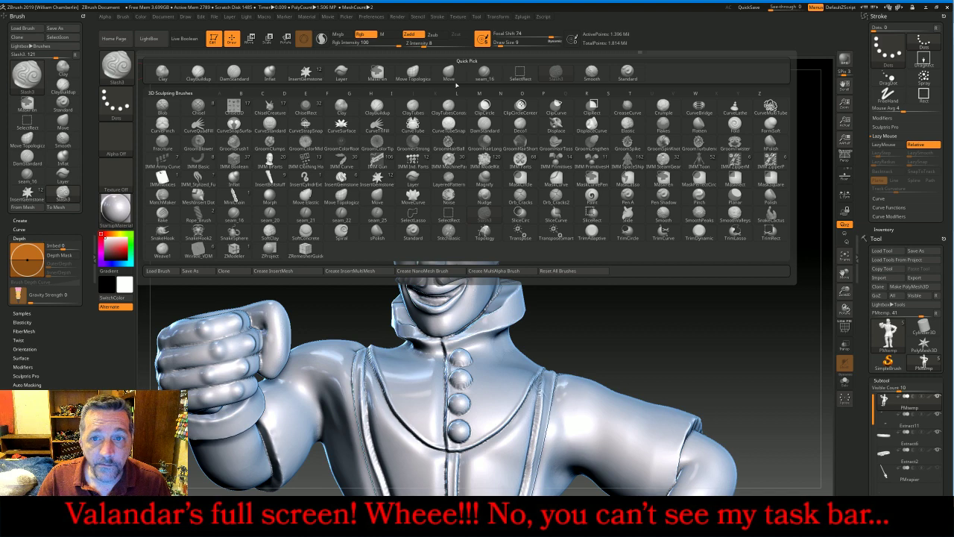
{"action": "left_click", "coordinate": [627, 72]}
Paint a mask hairline from the forehead down the figure's left temple and over the left ear towards the nape
{"action": "left_click_drag", "start_coordinate": [707, 212], "coordinate": [784, 264]}
{"action": "left_click_drag", "start_coordinate": [845, 293], "coordinate": [820, 310]}
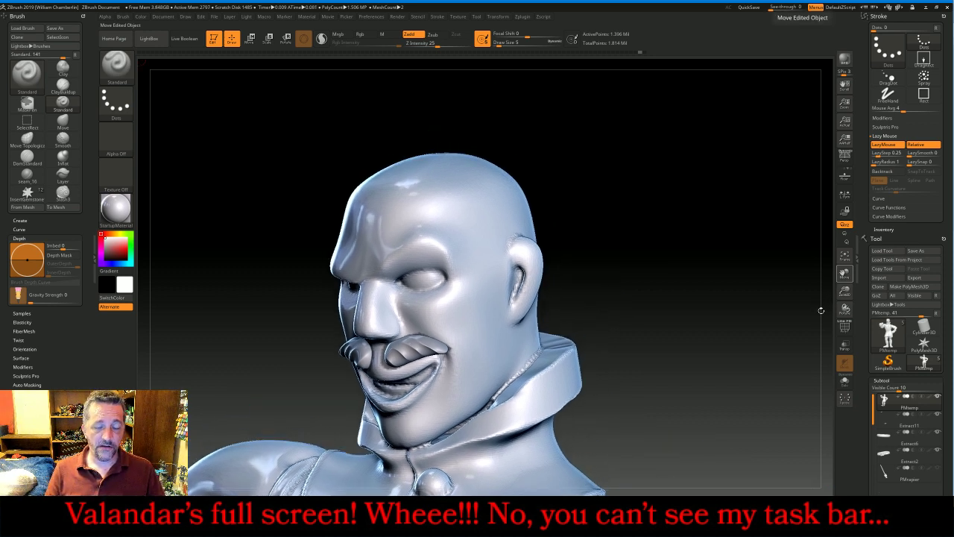
{"action": "key", "text": "ctrl"}
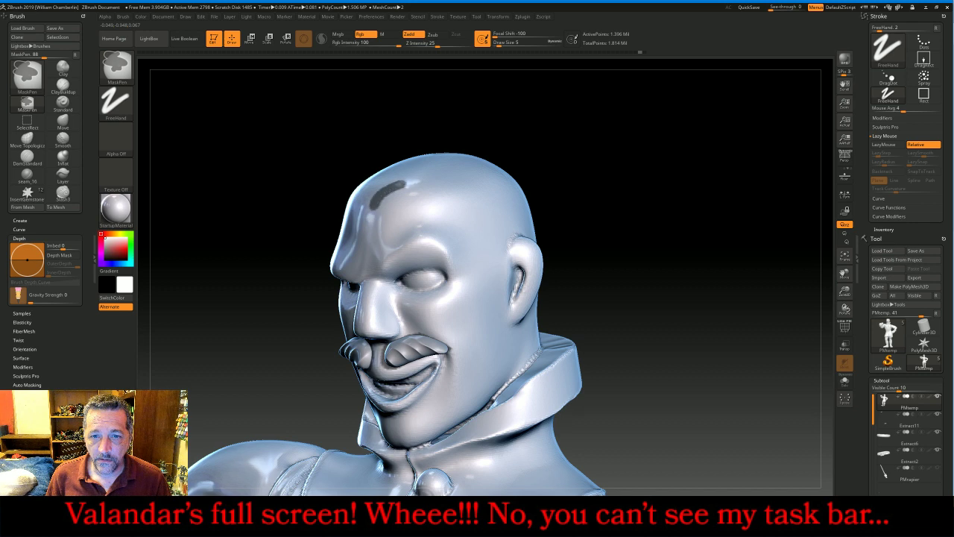
{"action": "left_click_drag", "start_coordinate": [486, 227], "coordinate": [487, 259], "text": "ctrl"}
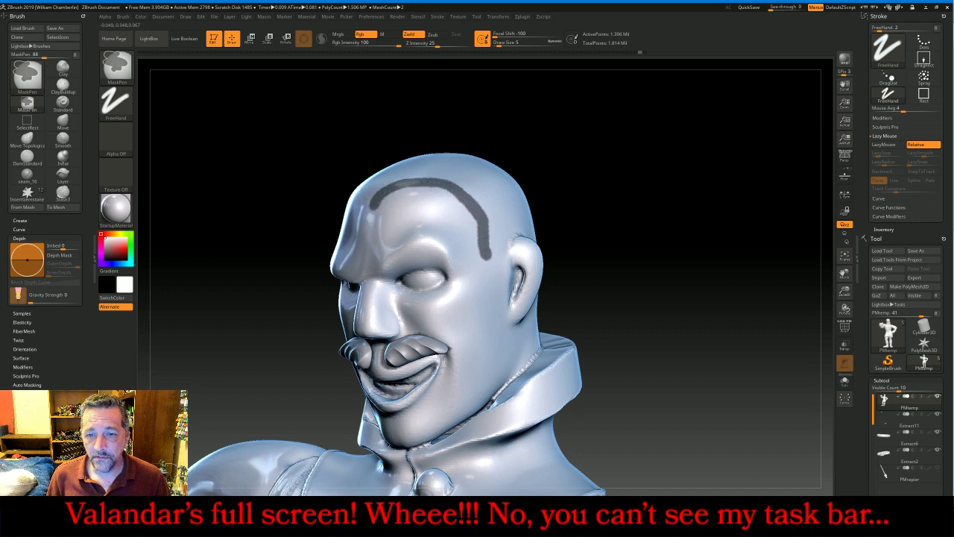
{"action": "left_click_drag", "start_coordinate": [660, 195], "coordinate": [623, 202]}
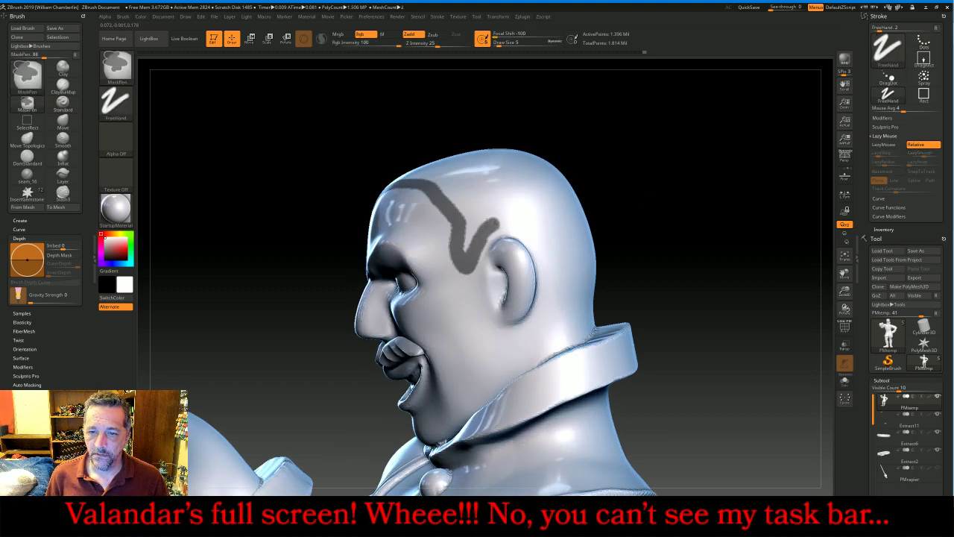
{"action": "mouse_move", "coordinate": [492, 224]}
{"action": "left_mouse_down", "text": "ctrl"}
{"action": "mouse_move", "coordinate": [538, 228]}
{"action": "mouse_move", "coordinate": [562, 291]}
{"action": "left_mouse_up", "text": "ctrl"}
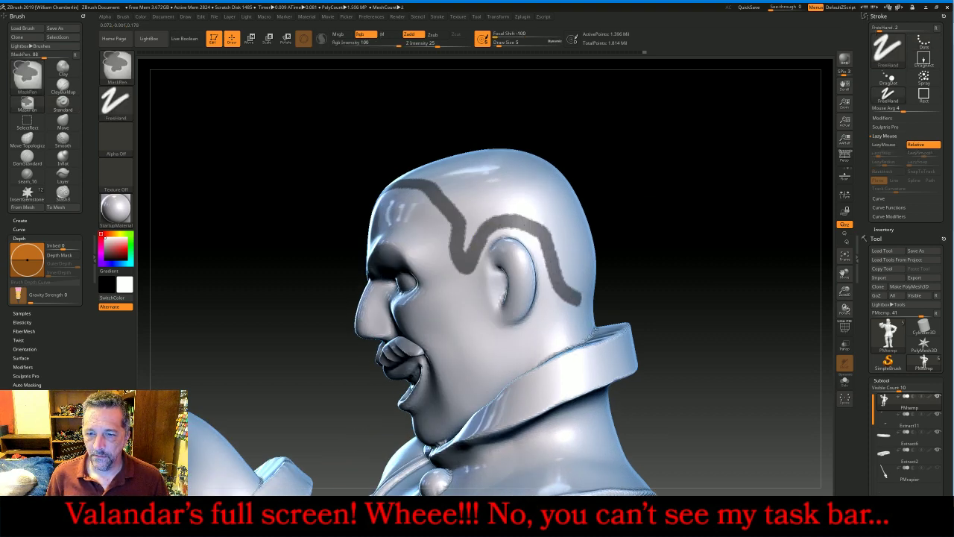
Continue the mask hairline down the figure's right temple, over the right ear and across the nape
{"action": "mouse_move", "coordinate": [703, 198]}
{"action": "left_mouse_down"}
{"action": "mouse_move", "coordinate": [741, 185]}
{"action": "mouse_move", "coordinate": [707, 199]}
{"action": "left_mouse_up"}
{"action": "key", "text": "ctrl"}
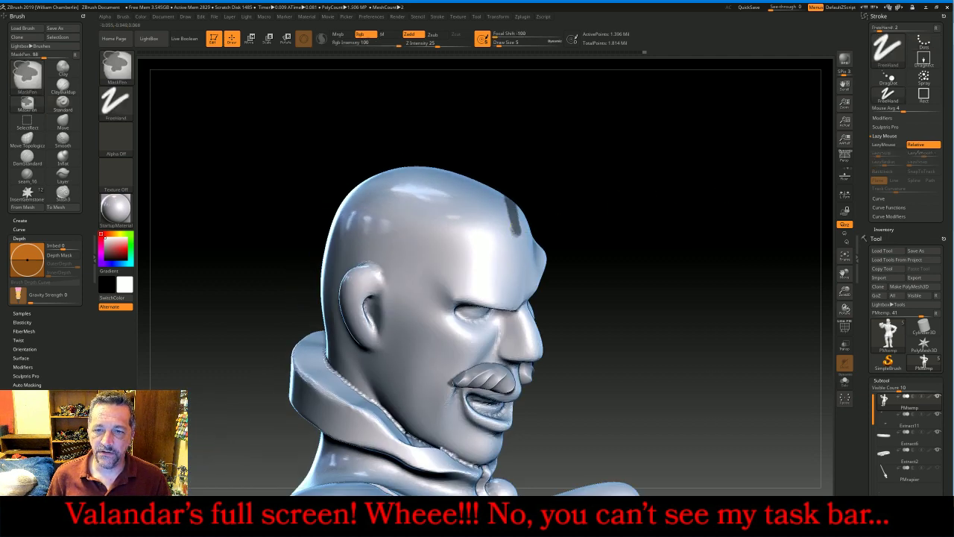
{"action": "mouse_move", "coordinate": [463, 207]}
{"action": "left_mouse_down", "text": "ctrl"}
{"action": "mouse_move", "coordinate": [436, 220]}
{"action": "mouse_move", "coordinate": [412, 302]}
{"action": "mouse_move", "coordinate": [387, 255]}
{"action": "left_mouse_up", "text": "ctrl"}
{"action": "mouse_move", "coordinate": [676, 186]}
{"action": "left_mouse_down"}
{"action": "mouse_move", "coordinate": [667, 187]}
{"action": "mouse_move", "coordinate": [664, 215]}
{"action": "mouse_move", "coordinate": [706, 184]}
{"action": "mouse_move", "coordinate": [641, 160]}
{"action": "mouse_move", "coordinate": [549, 213]}
{"action": "left_mouse_up"}
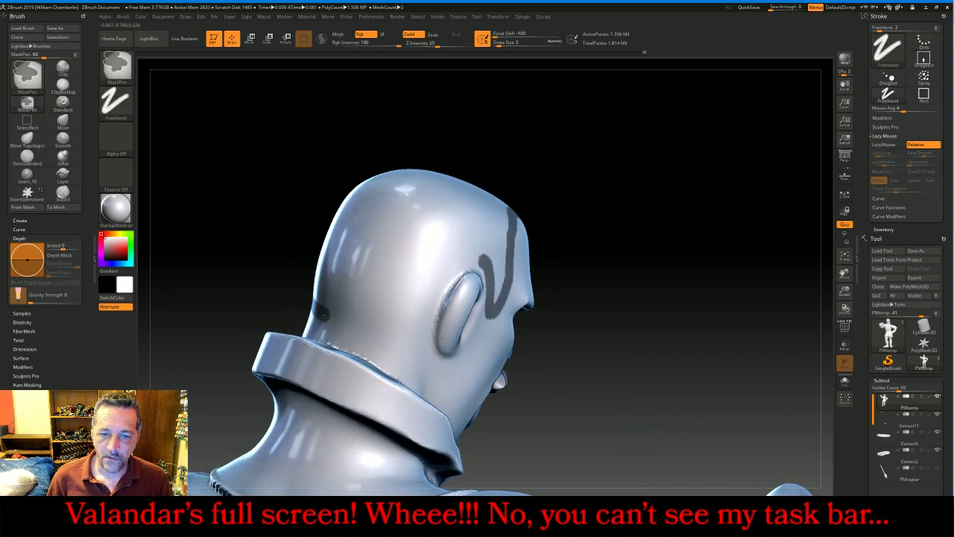
{"action": "mouse_move", "coordinate": [352, 322]}
{"action": "left_mouse_down", "text": "ctrl"}
{"action": "mouse_move", "coordinate": [395, 315]}
{"action": "mouse_move", "coordinate": [441, 276]}
{"action": "left_mouse_up", "text": "ctrl"}
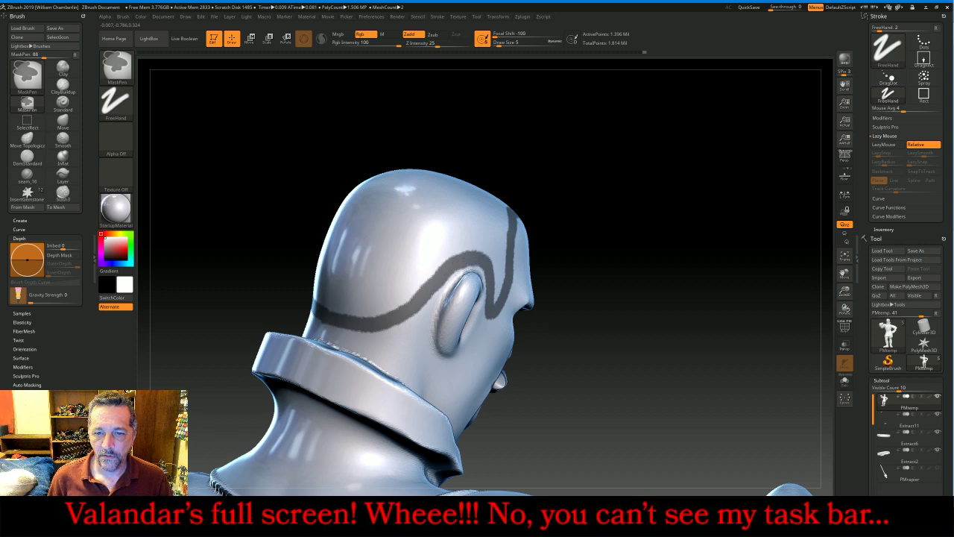
Fill in the hair mask above the hairline around the temples and ears on both sides of the head
{"action": "left_click_drag", "start_coordinate": [656, 213], "coordinate": [649, 219]}
{"action": "left_click_drag", "start_coordinate": [471, 254], "coordinate": [491, 251], "text": "ctrl"}
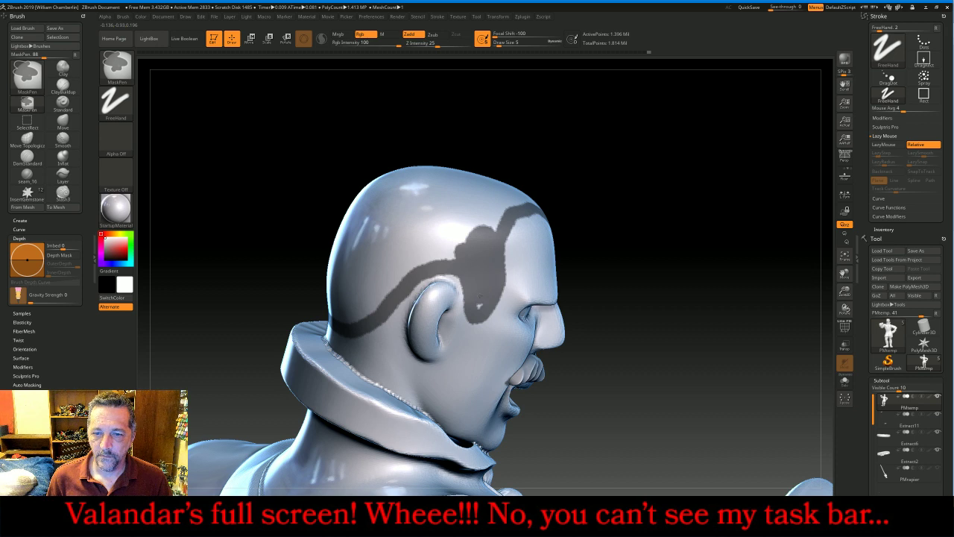
{"action": "mouse_move", "coordinate": [482, 244]}
{"action": "left_mouse_down"}
{"action": "mouse_move", "coordinate": [489, 233]}
{"action": "mouse_move", "coordinate": [395, 255]}
{"action": "left_mouse_up"}
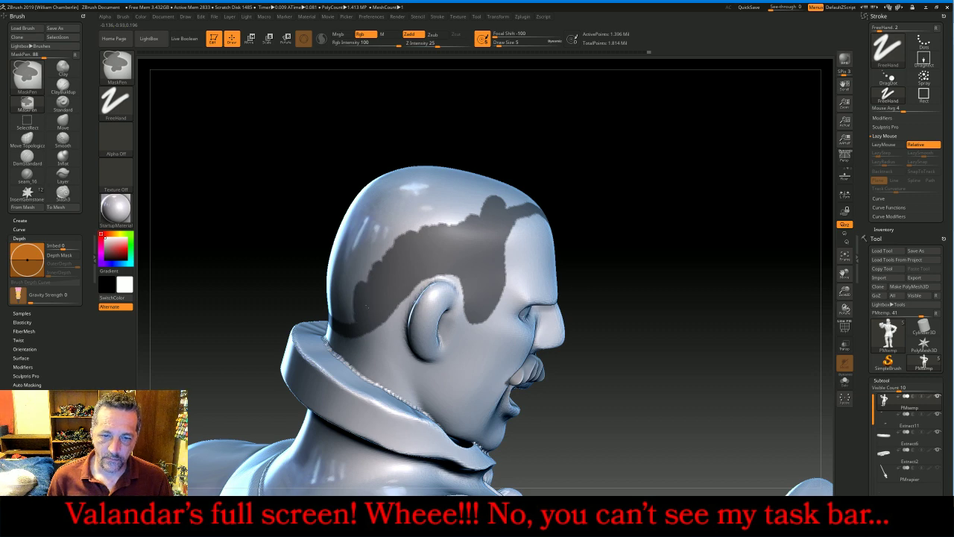
{"action": "mouse_move", "coordinate": [634, 145]}
{"action": "left_mouse_down"}
{"action": "mouse_move", "coordinate": [677, 169]}
{"action": "mouse_move", "coordinate": [673, 185]}
{"action": "left_mouse_up"}
{"action": "key", "text": "ctrl"}
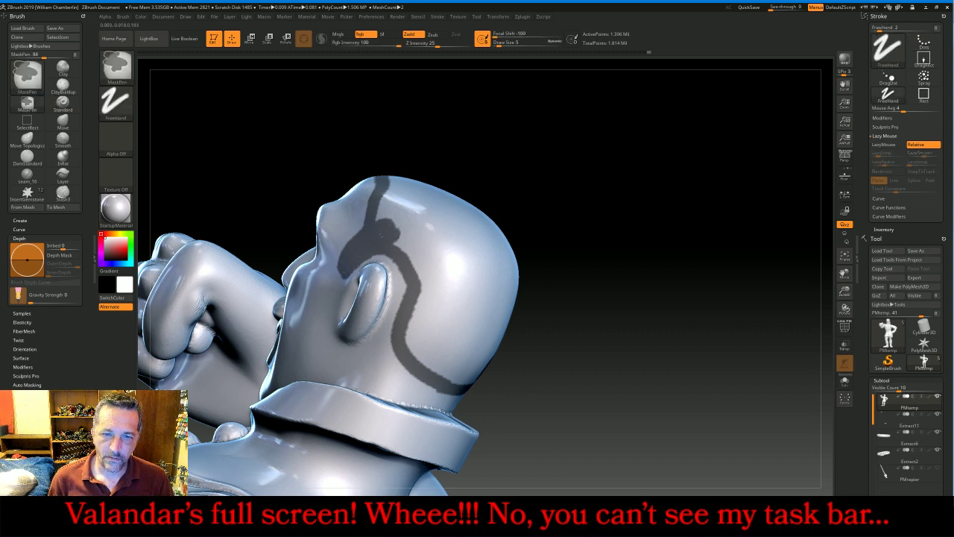
{"action": "mouse_move", "coordinate": [404, 224]}
{"action": "left_mouse_down", "text": "ctrl"}
{"action": "mouse_move", "coordinate": [430, 313]}
{"action": "mouse_move", "coordinate": [414, 332]}
{"action": "mouse_move", "coordinate": [437, 358]}
{"action": "left_mouse_up", "text": "ctrl"}
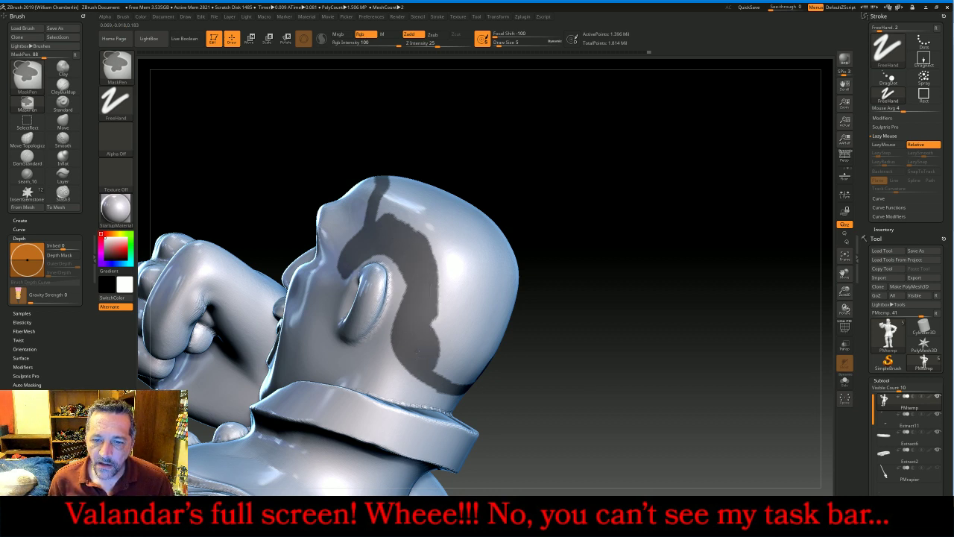
{"action": "left_click_drag", "start_coordinate": [431, 323], "coordinate": [451, 332], "text": "ctrl"}
Fill in the hair mask across the back and crown of the head, closing the remaining gaps up to the front hairline
{"action": "left_click_drag", "start_coordinate": [656, 299], "coordinate": [590, 293]}
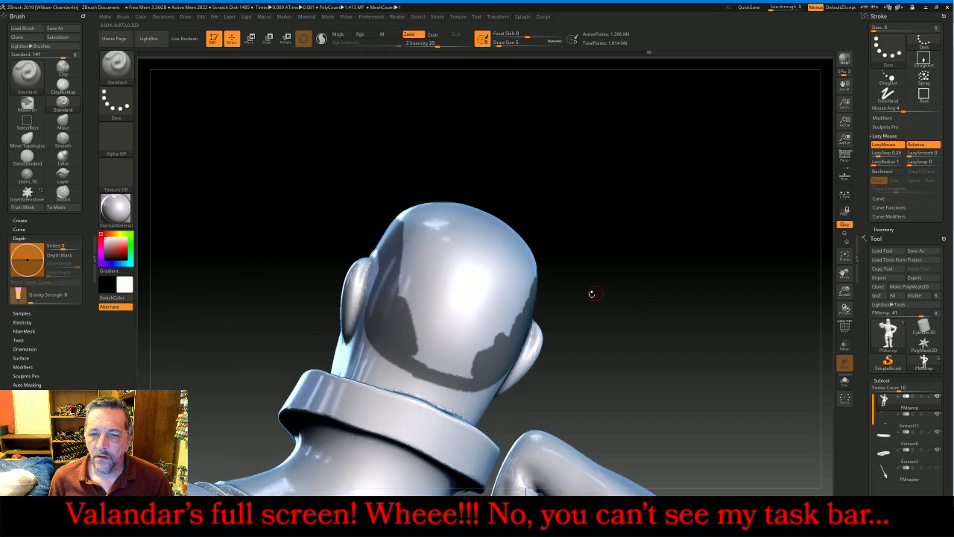
{"action": "mouse_move", "coordinate": [422, 325]}
{"action": "left_mouse_down", "text": "ctrl"}
{"action": "mouse_move", "coordinate": [415, 332]}
{"action": "mouse_move", "coordinate": [462, 366]}
{"action": "left_mouse_up", "text": "ctrl"}
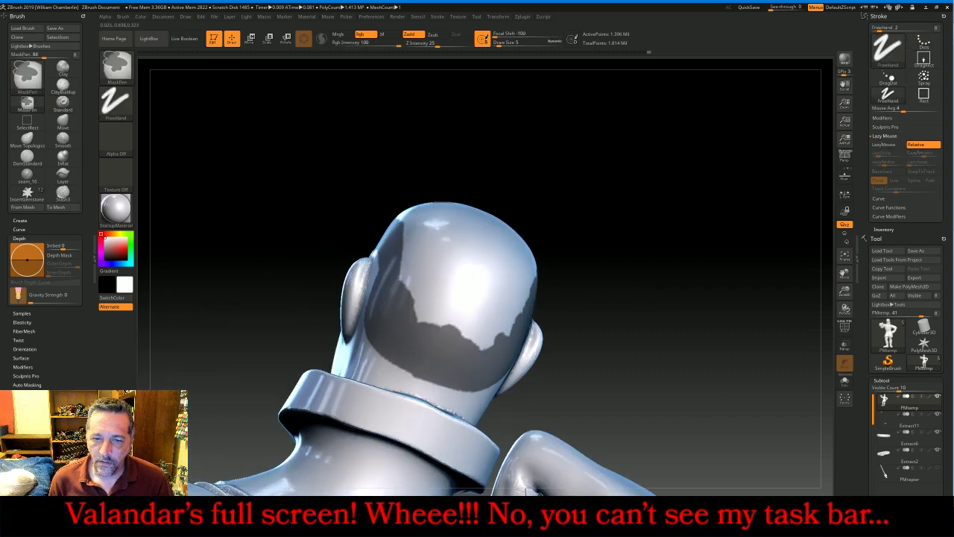
{"action": "mouse_move", "coordinate": [411, 295]}
{"action": "left_mouse_down", "text": "ctrl"}
{"action": "mouse_move", "coordinate": [444, 299]}
{"action": "mouse_move", "coordinate": [481, 323]}
{"action": "mouse_move", "coordinate": [500, 325]}
{"action": "mouse_move", "coordinate": [519, 311]}
{"action": "left_mouse_up", "text": "ctrl"}
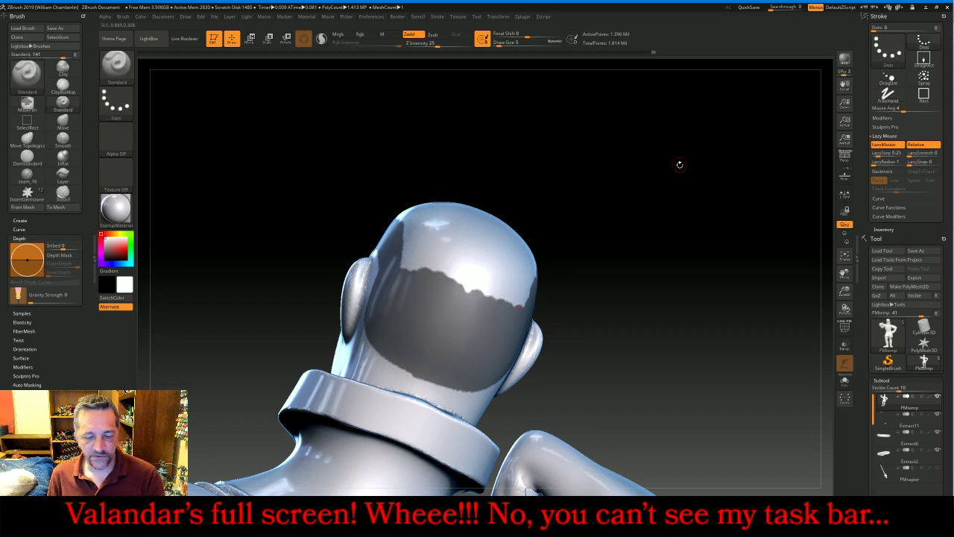
{"action": "mouse_move", "coordinate": [677, 161]}
{"action": "left_mouse_down"}
{"action": "mouse_move", "coordinate": [633, 190]}
{"action": "mouse_move", "coordinate": [462, 166]}
{"action": "mouse_move", "coordinate": [501, 181]}
{"action": "mouse_move", "coordinate": [409, 222]}
{"action": "mouse_move", "coordinate": [401, 250]}
{"action": "mouse_move", "coordinate": [484, 195]}
{"action": "mouse_move", "coordinate": [479, 207]}
{"action": "mouse_move", "coordinate": [522, 228]}
{"action": "left_mouse_up"}
{"action": "mouse_move", "coordinate": [656, 224]}
{"action": "left_mouse_down"}
{"action": "mouse_move", "coordinate": [535, 227]}
{"action": "mouse_move", "coordinate": [552, 317]}
{"action": "mouse_move", "coordinate": [468, 246]}
{"action": "mouse_move", "coordinate": [445, 243]}
{"action": "left_mouse_up"}
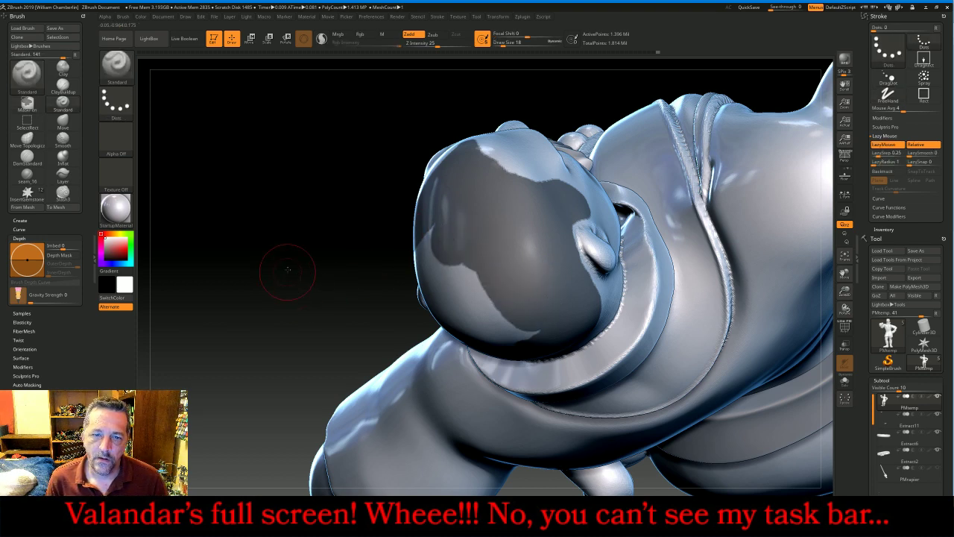
{"action": "left_click_drag", "start_coordinate": [288, 270], "coordinate": [301, 225]}
{"action": "mouse_move", "coordinate": [426, 237]}
{"action": "left_mouse_down", "text": "ctrl"}
{"action": "mouse_move", "coordinate": [416, 313]}
{"action": "mouse_move", "coordinate": [440, 341]}
{"action": "mouse_move", "coordinate": [485, 347]}
{"action": "mouse_move", "coordinate": [514, 322]}
{"action": "mouse_move", "coordinate": [459, 276]}
{"action": "left_mouse_up", "text": "ctrl"}
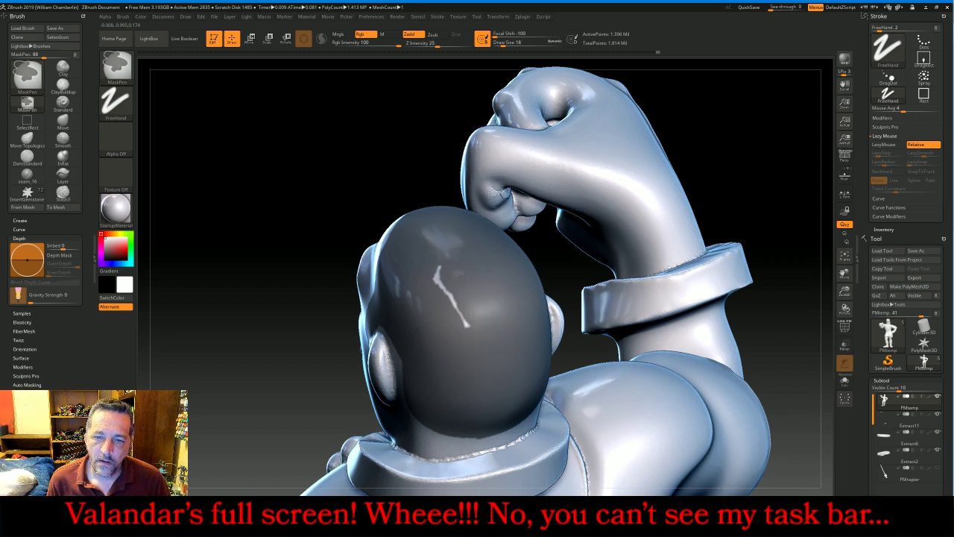
{"action": "mouse_move", "coordinate": [313, 171]}
{"action": "left_mouse_down"}
{"action": "mouse_move", "coordinate": [365, 160]}
{"action": "mouse_move", "coordinate": [633, 175]}
{"action": "mouse_move", "coordinate": [671, 200]}
{"action": "mouse_move", "coordinate": [631, 233]}
{"action": "left_mouse_up"}
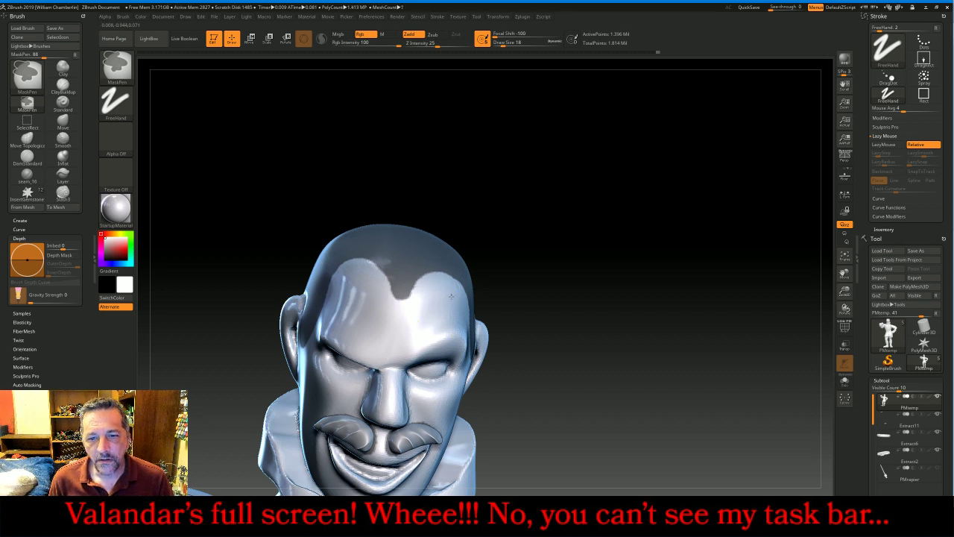
Try extracting the body's masked areas as a hair shell with a thickness of 0.02
{"action": "left_click_drag", "start_coordinate": [669, 266], "coordinate": [707, 260]}
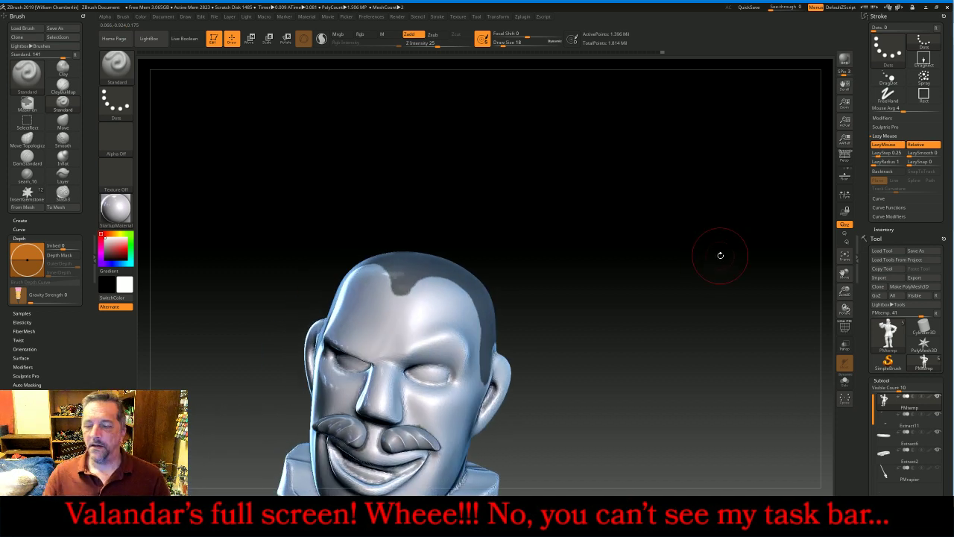
{"action": "scroll", "coordinate": [944, 449], "scroll_direction": "down", "scroll_amount": 5}
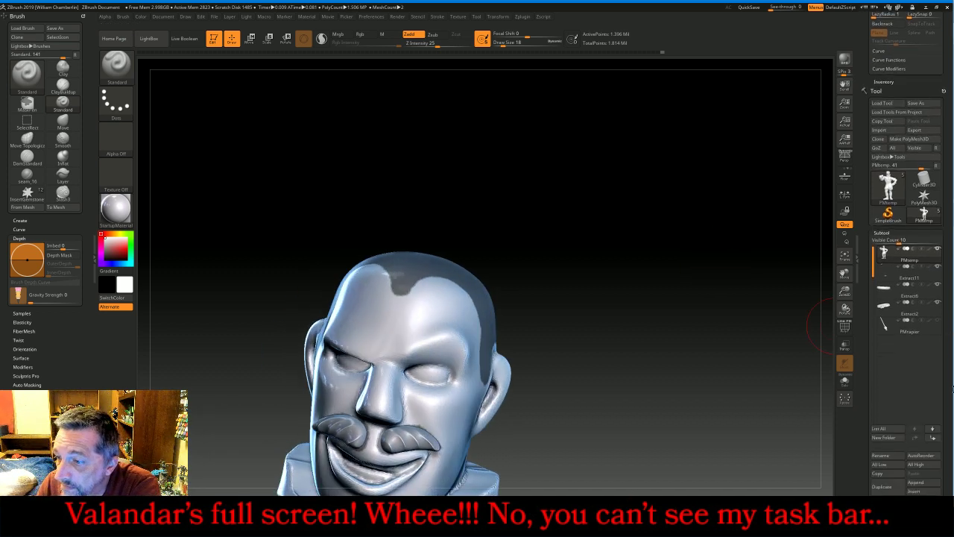
{"action": "scroll", "coordinate": [948, 448], "scroll_direction": "down", "scroll_amount": 3}
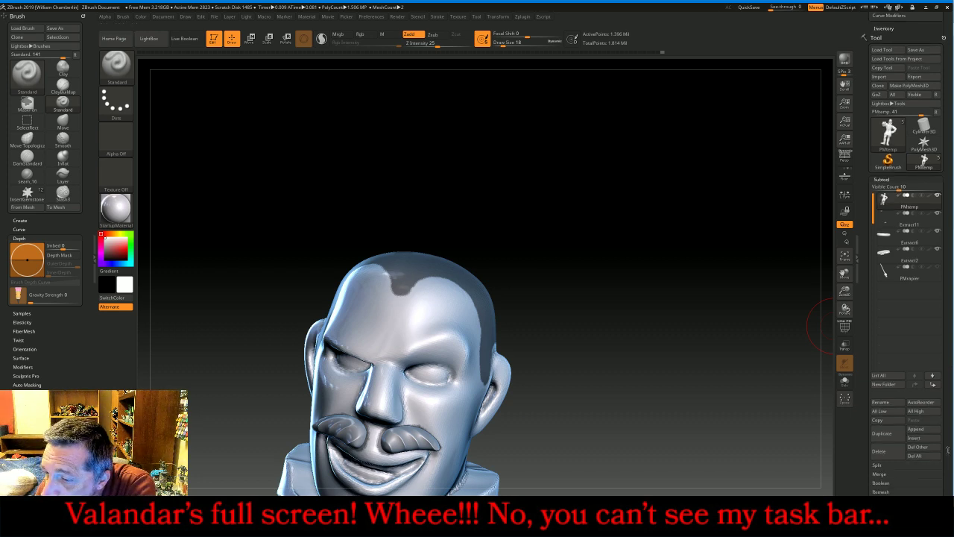
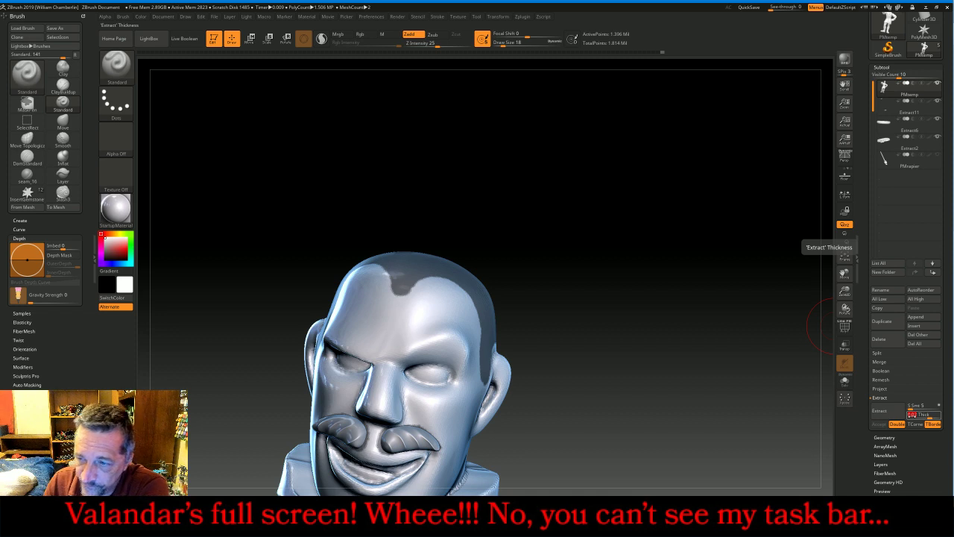
{"action": "left_click", "coordinate": [893, 415]}
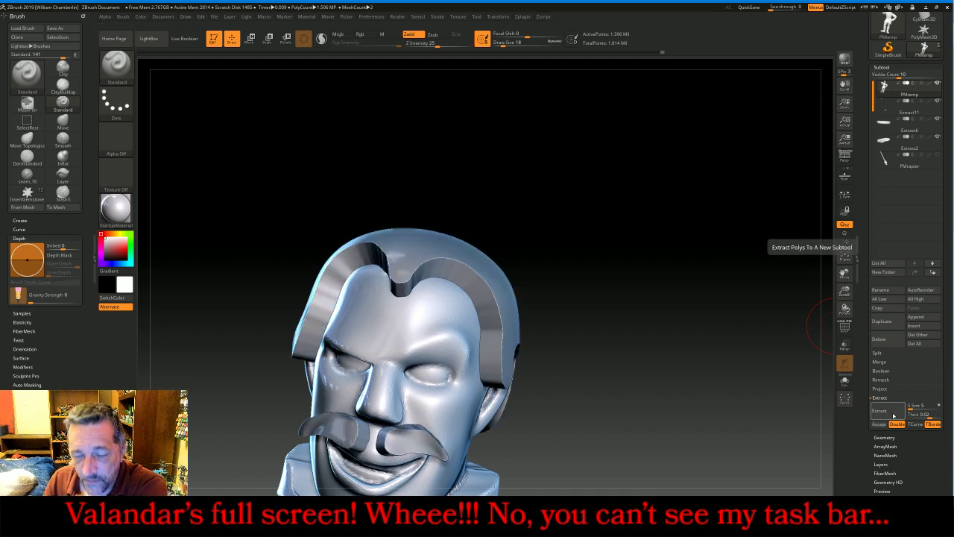
Clear the leftover mask around the moustache on the body while keeping the hair mask
{"action": "left_click_drag", "start_coordinate": [760, 405], "coordinate": [652, 422]}
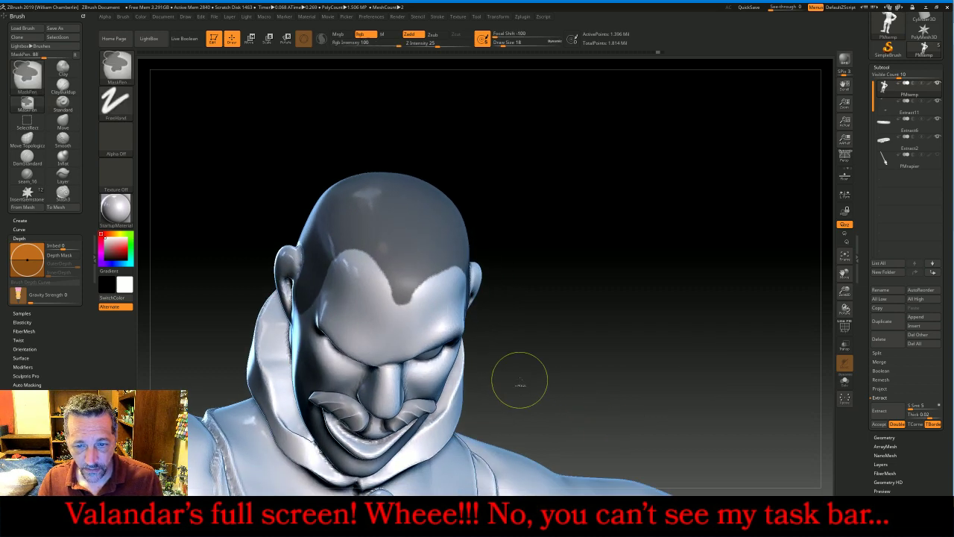
{"action": "mouse_move", "coordinate": [520, 380]}
{"action": "left_mouse_down", "text": "ctrl"}
{"action": "mouse_move", "coordinate": [210, 440]}
{"action": "mouse_move", "coordinate": [181, 469]}
{"action": "left_mouse_up", "text": "ctrl"}
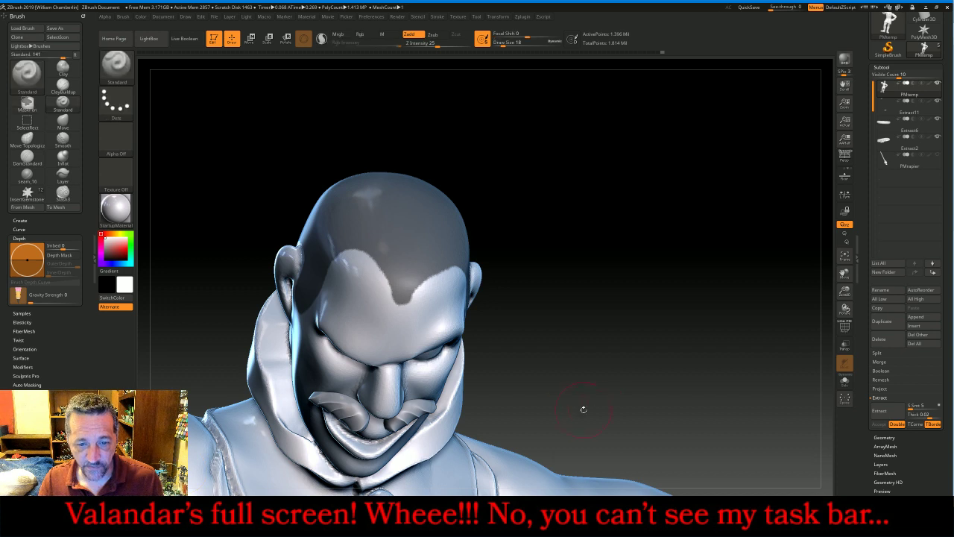
{"action": "left_click_drag", "start_coordinate": [612, 395], "coordinate": [604, 353]}
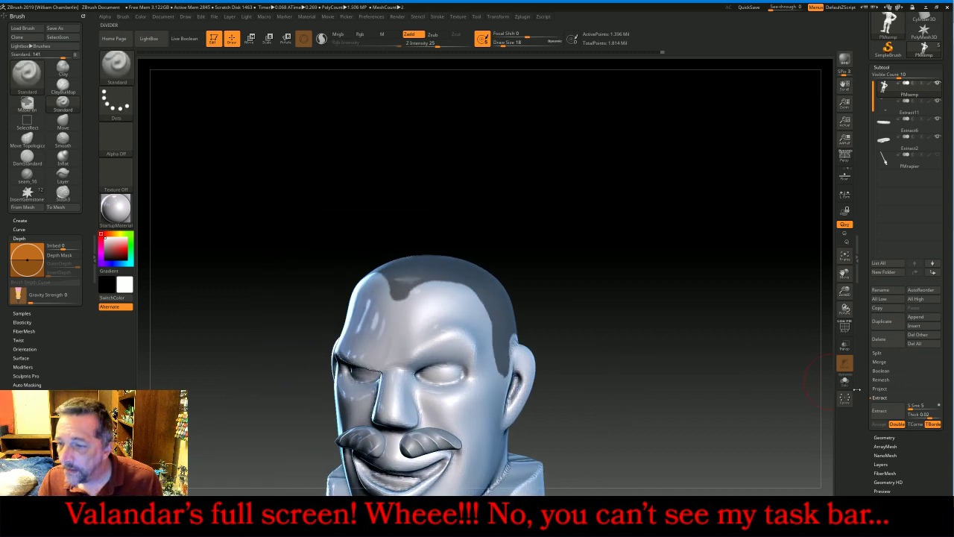
Extract the masked hair as a new subtool with a thickness of 0.015 and accept it
{"action": "left_click", "coordinate": [920, 415]}
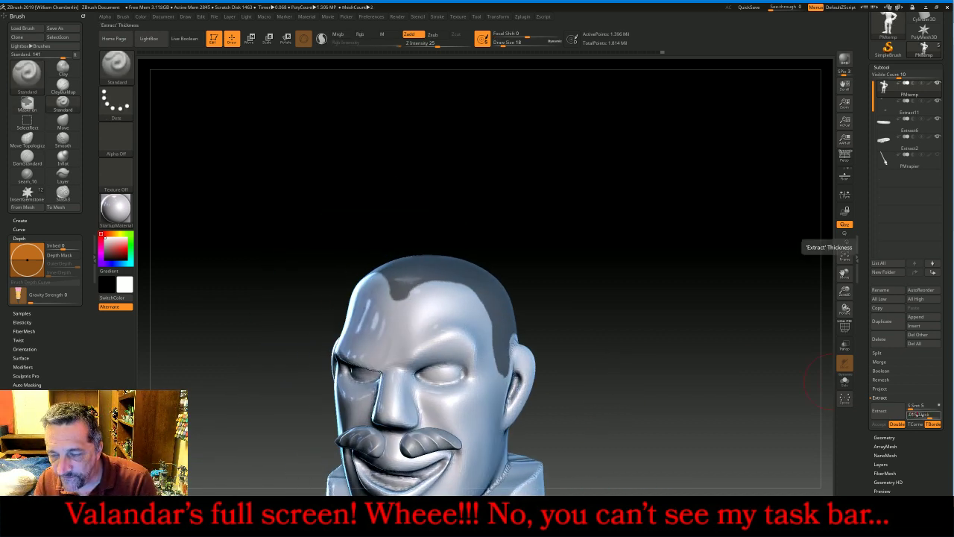
{"action": "left_click", "coordinate": [880, 411]}
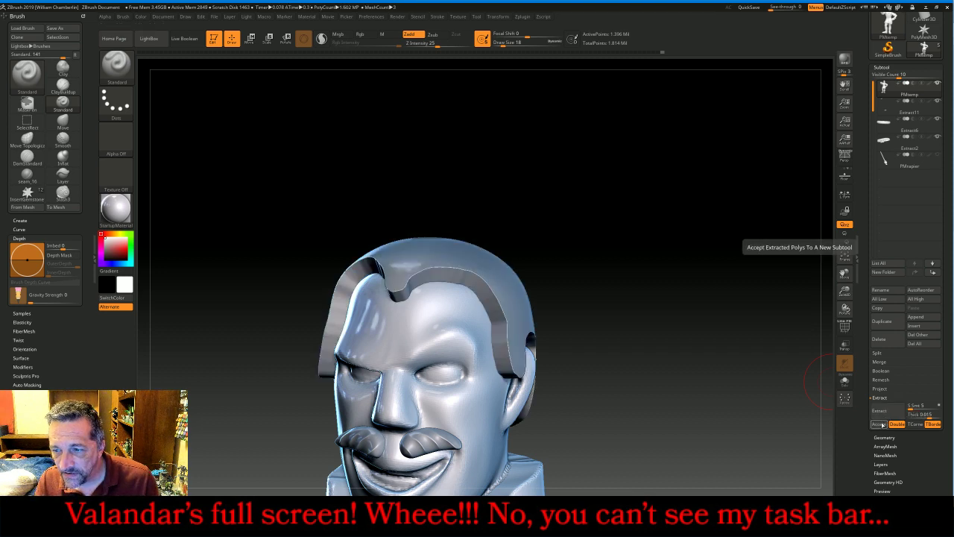
{"action": "left_click", "coordinate": [882, 424]}
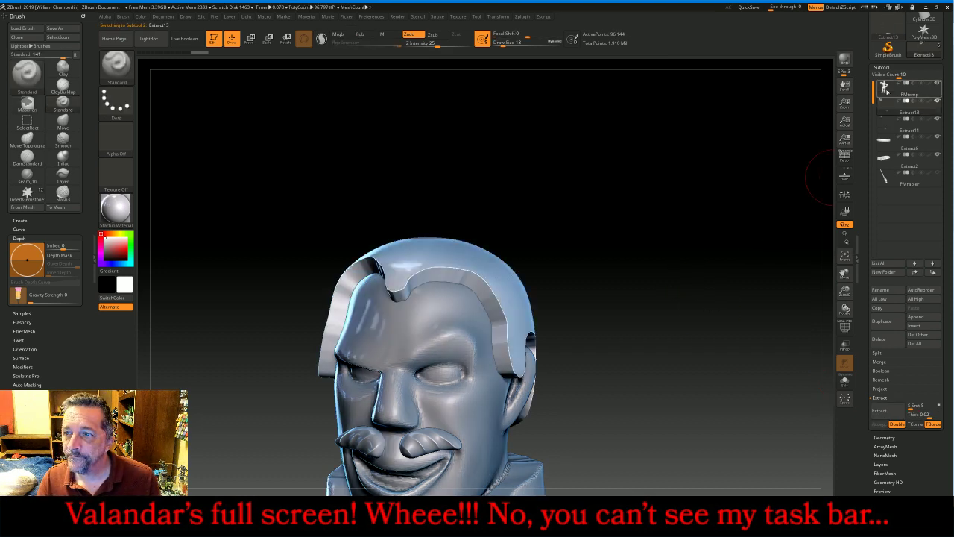
Clear the mask on the PMtemp body and make the extracted hair the active subtool
{"action": "left_click", "coordinate": [884, 86]}
{"action": "key", "text": "ctrl"}
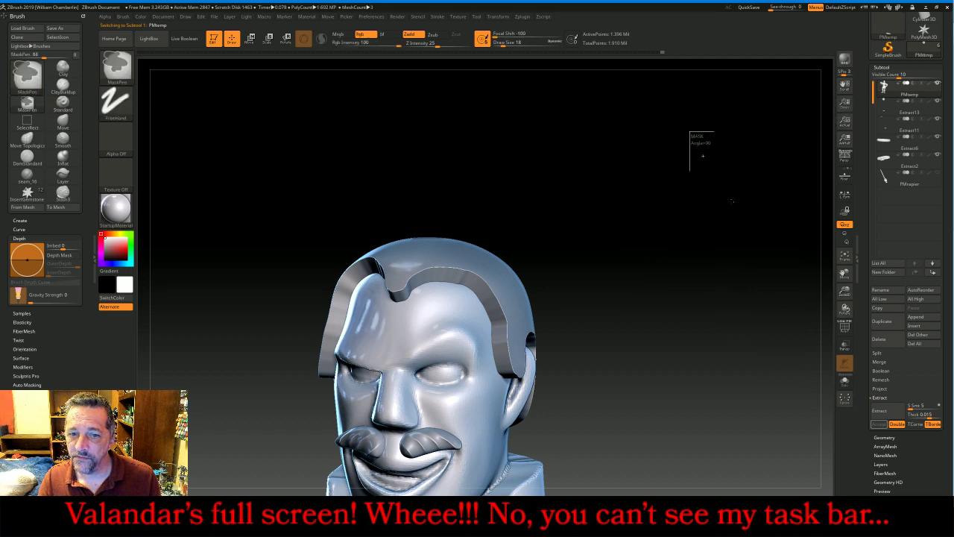
{"action": "left_click", "coordinate": [885, 112]}
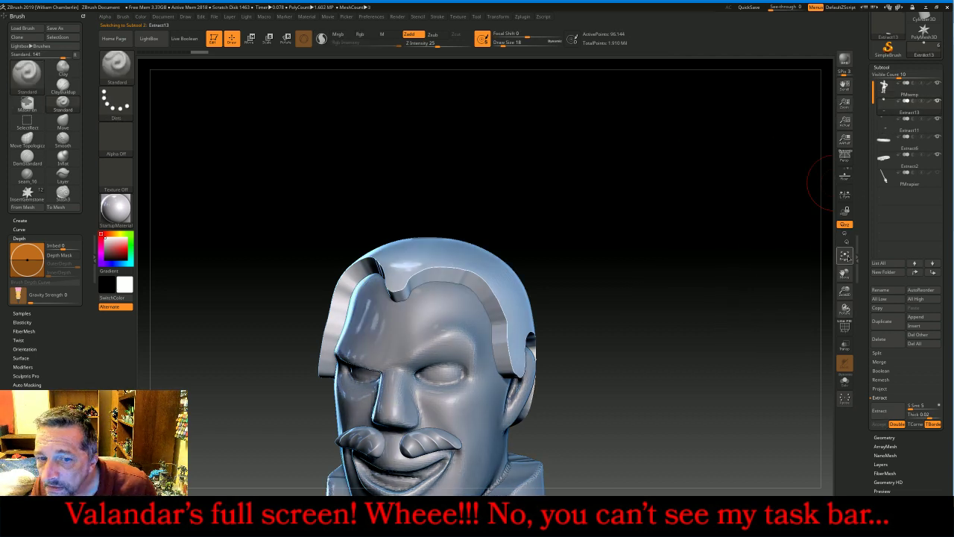
Mask the stray leg band in the extracted hair subtool and split it off into a separate subtool
{"action": "left_click", "coordinate": [845, 255]}
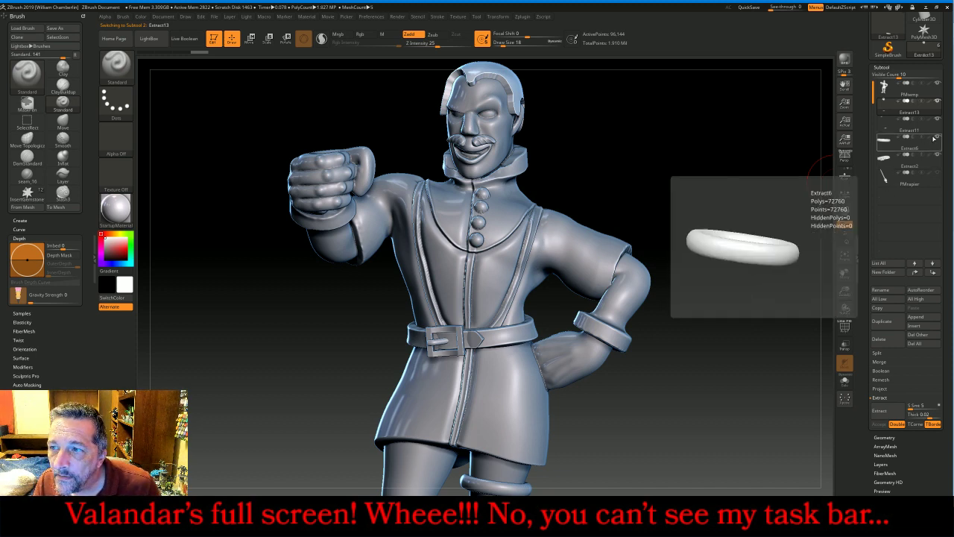
{"action": "mouse_move", "coordinate": [887, 179]}
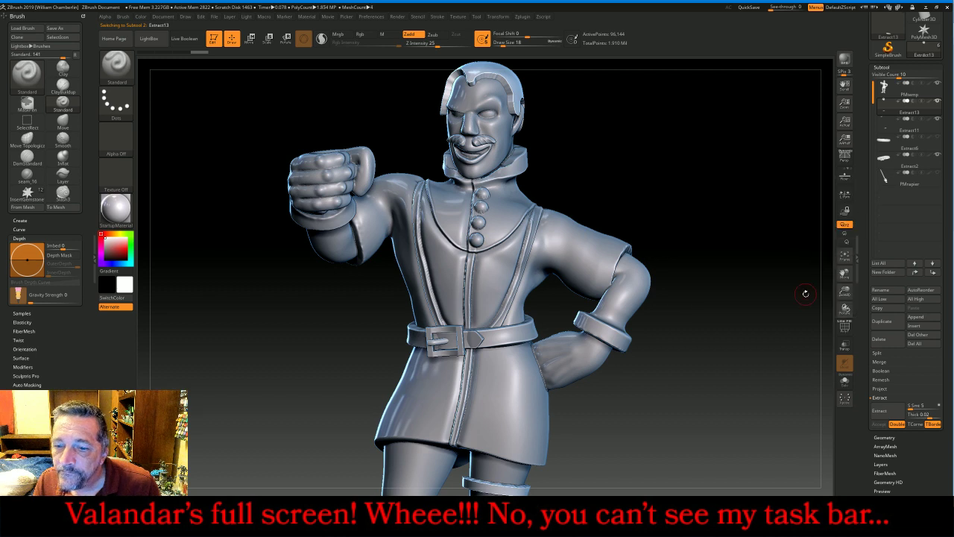
{"action": "left_click_drag", "start_coordinate": [844, 291], "coordinate": [843, 263]}
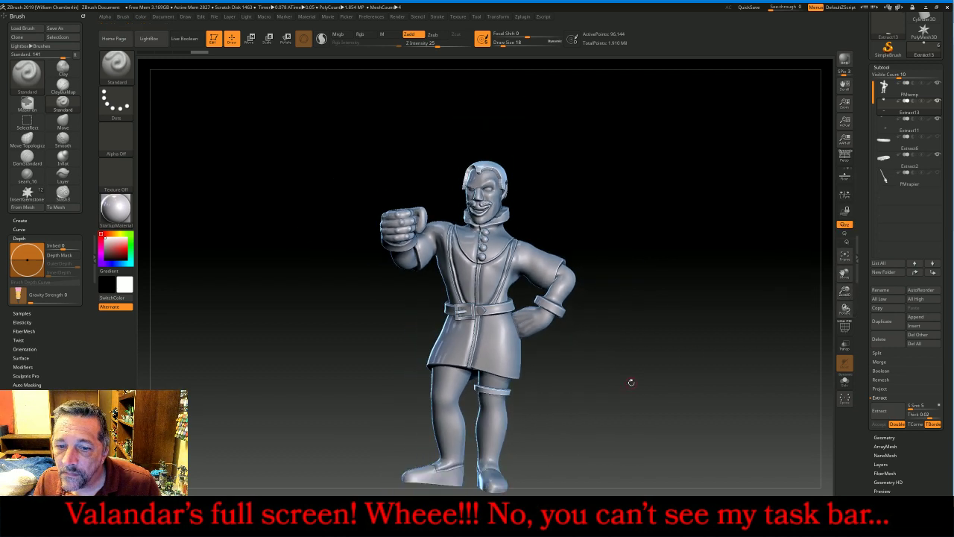
{"action": "left_click_drag", "start_coordinate": [626, 407], "coordinate": [468, 362], "text": "ctrl"}
{"action": "left_click_drag", "start_coordinate": [468, 407], "coordinate": [323, 465], "text": "ctrl"}
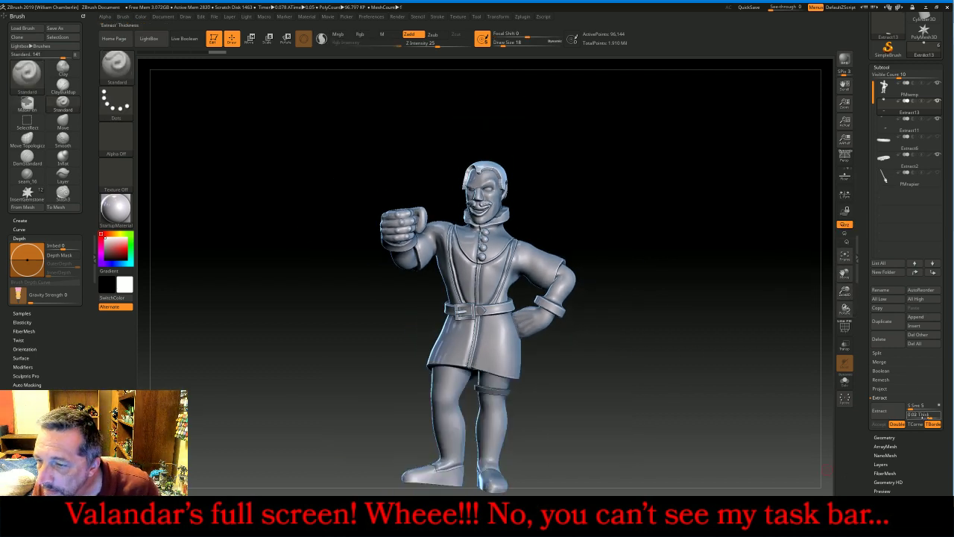
{"action": "left_click", "coordinate": [904, 356]}
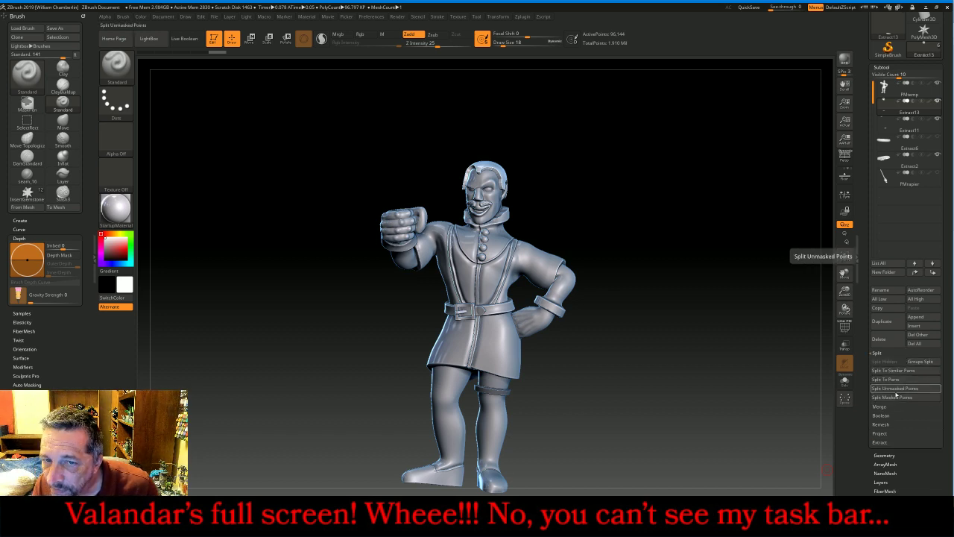
{"action": "left_click", "coordinate": [894, 390]}
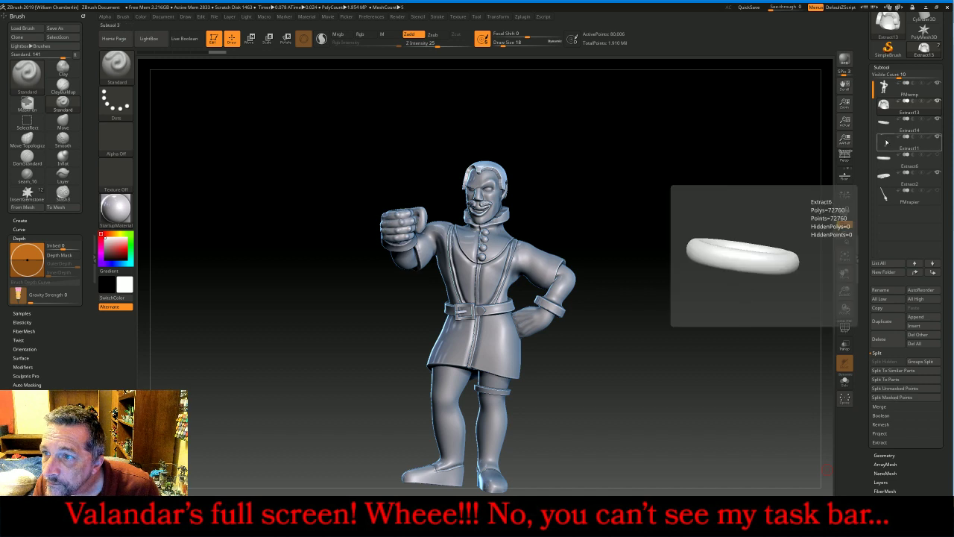
Delete the leg band subtool that was split off from the hair
{"action": "left_click", "coordinate": [887, 141]}
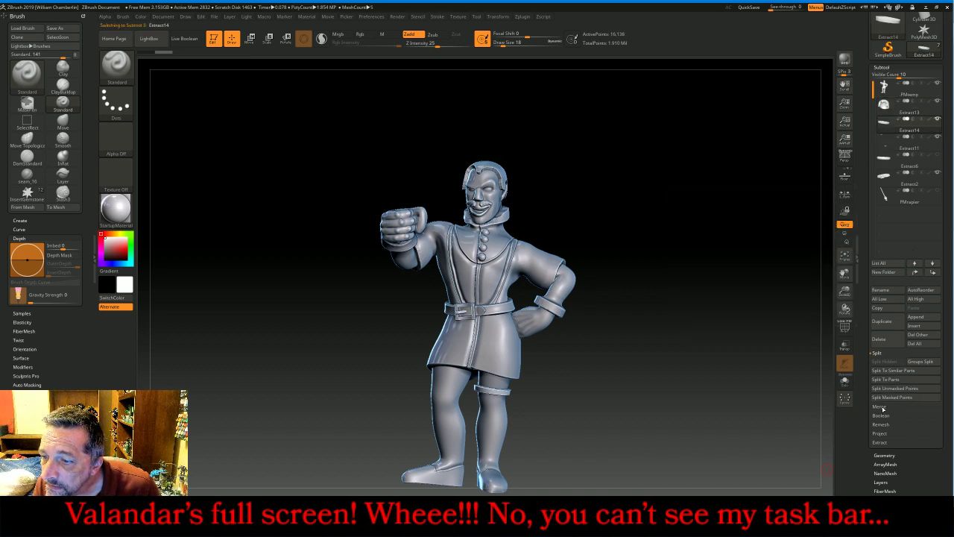
{"action": "left_click", "coordinate": [894, 340]}
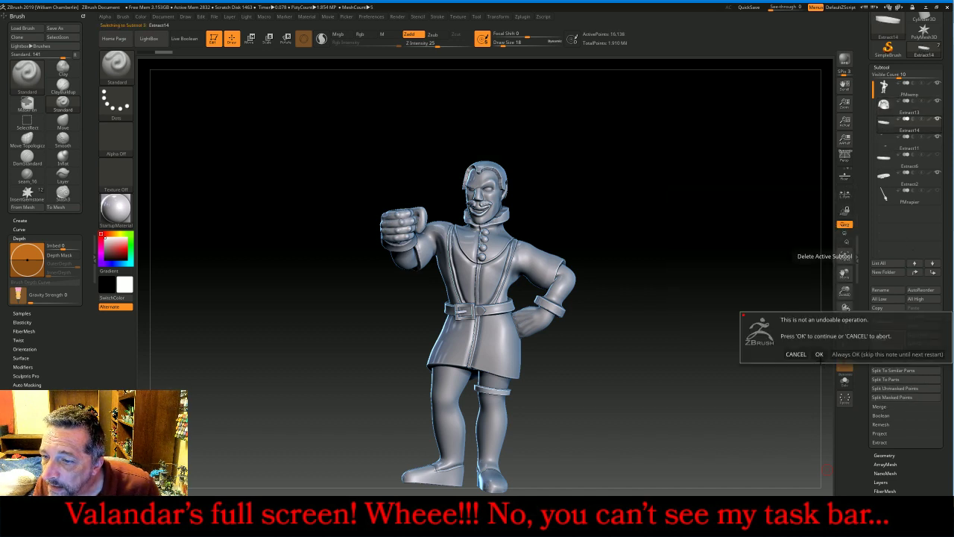
{"action": "left_click", "coordinate": [819, 354]}
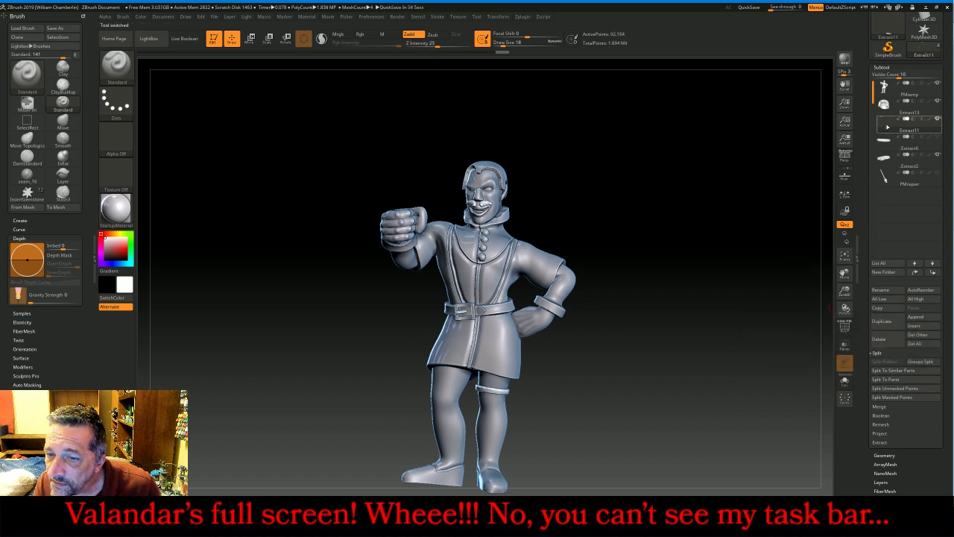
Split the stray leg band off the moustache subtool and delete the separated band
{"action": "mouse_move", "coordinate": [887, 127]}
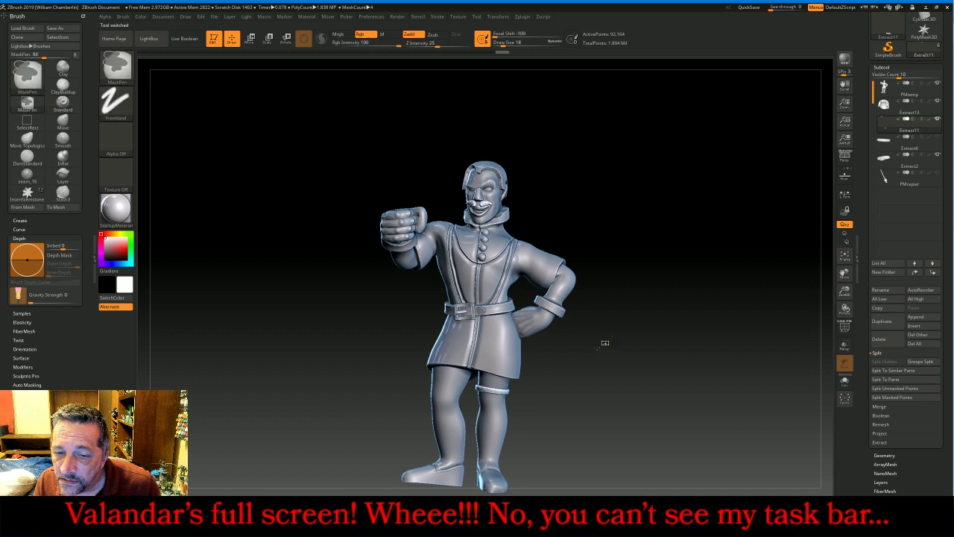
{"action": "left_click", "coordinate": [922, 403]}
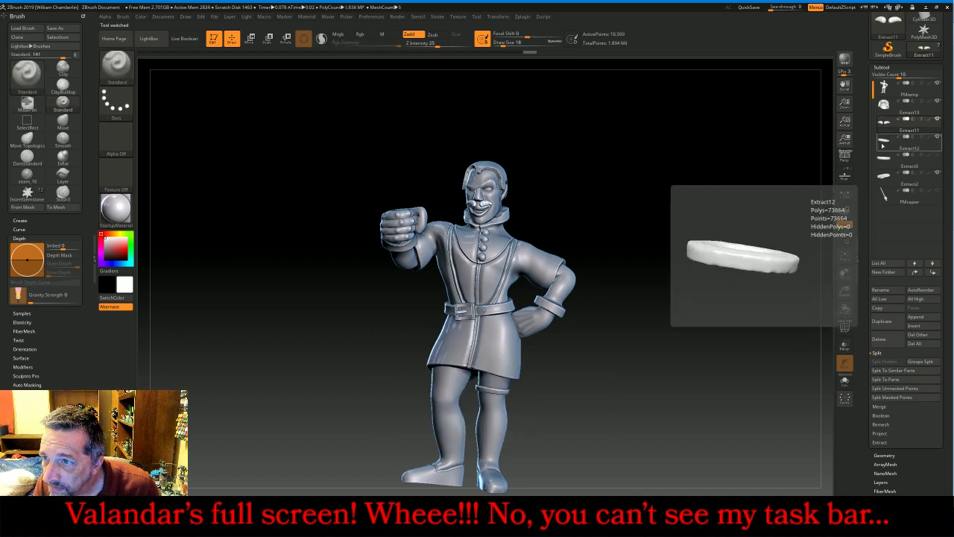
{"action": "left_click", "coordinate": [883, 145]}
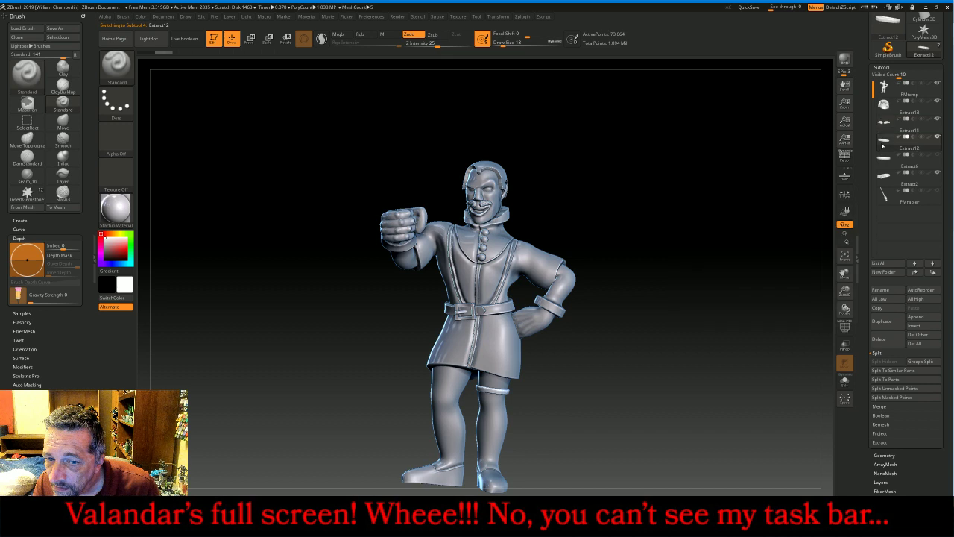
{"action": "left_click", "coordinate": [879, 340]}
{"action": "left_click", "coordinate": [819, 356]}
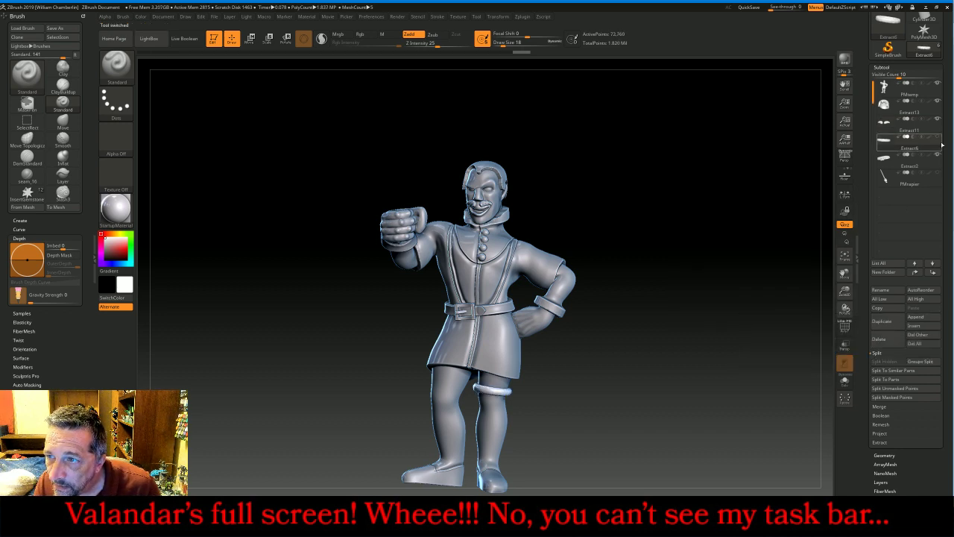
Make the hair the active subtool and frame it closely from the front of the face
{"action": "left_click_drag", "start_coordinate": [716, 205], "coordinate": [705, 206]}
{"action": "left_click", "coordinate": [884, 112]}
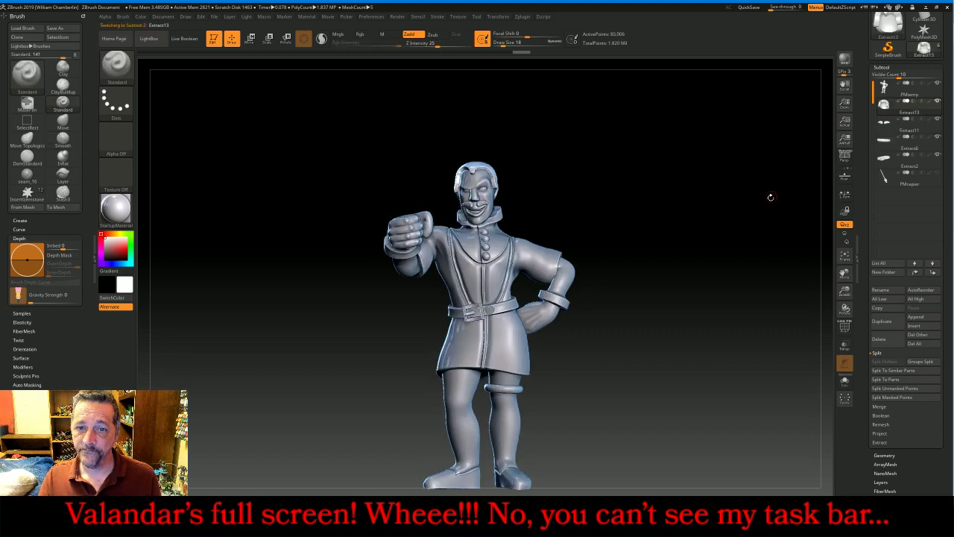
{"action": "left_click_drag", "start_coordinate": [771, 198], "coordinate": [735, 203]}
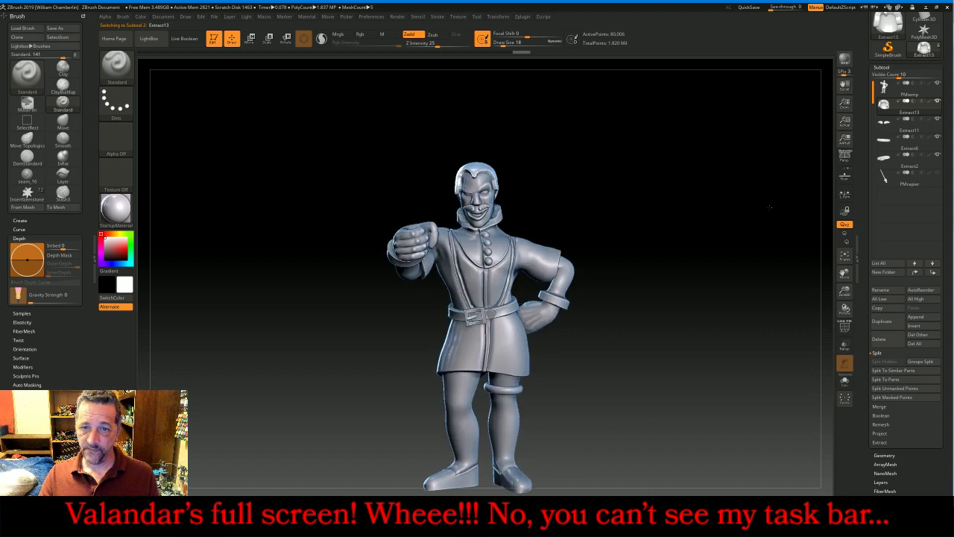
{"action": "left_click", "coordinate": [845, 257]}
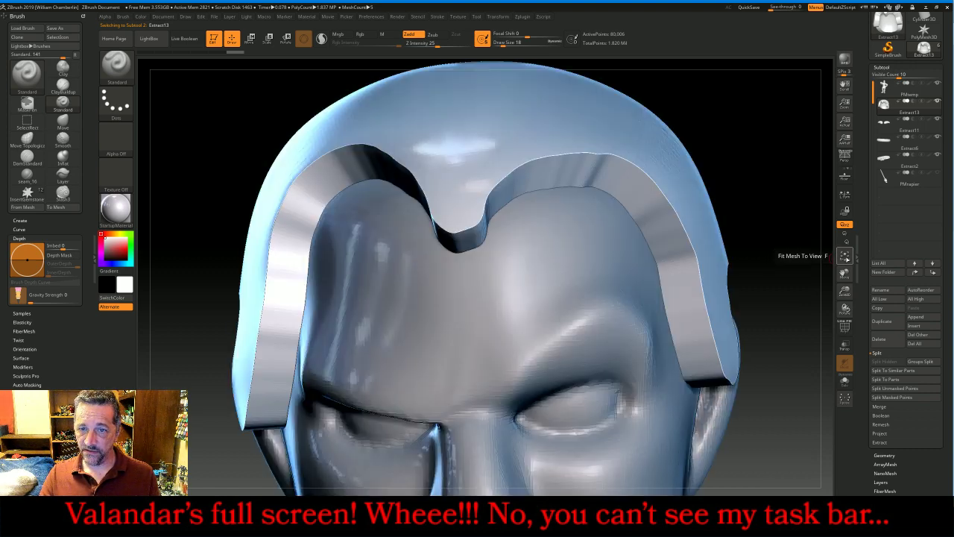
Make the moustache the active subtool and inflate it slightly with the Inflate deformation
{"action": "left_click_drag", "start_coordinate": [845, 291], "coordinate": [714, 268]}
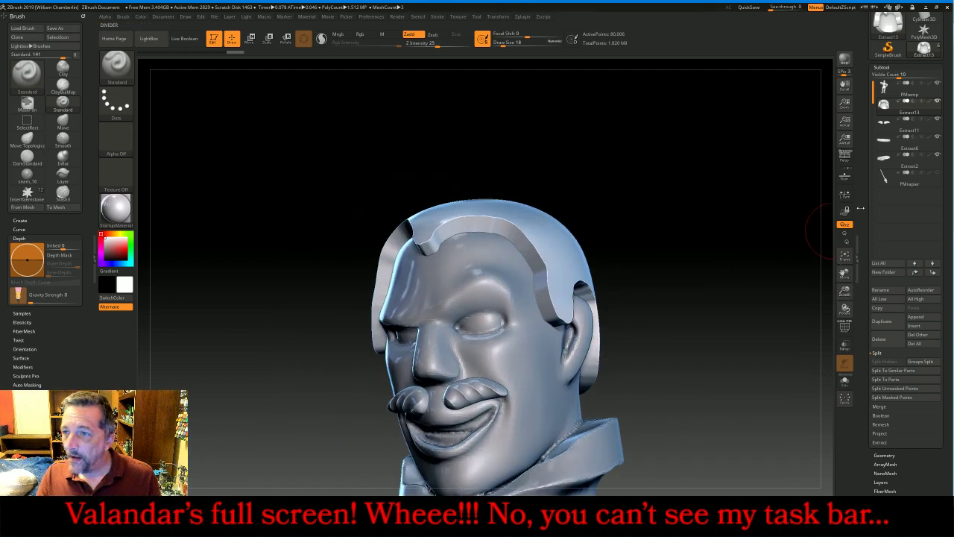
{"action": "left_click", "coordinate": [890, 121]}
{"action": "left_click", "coordinate": [882, 67]}
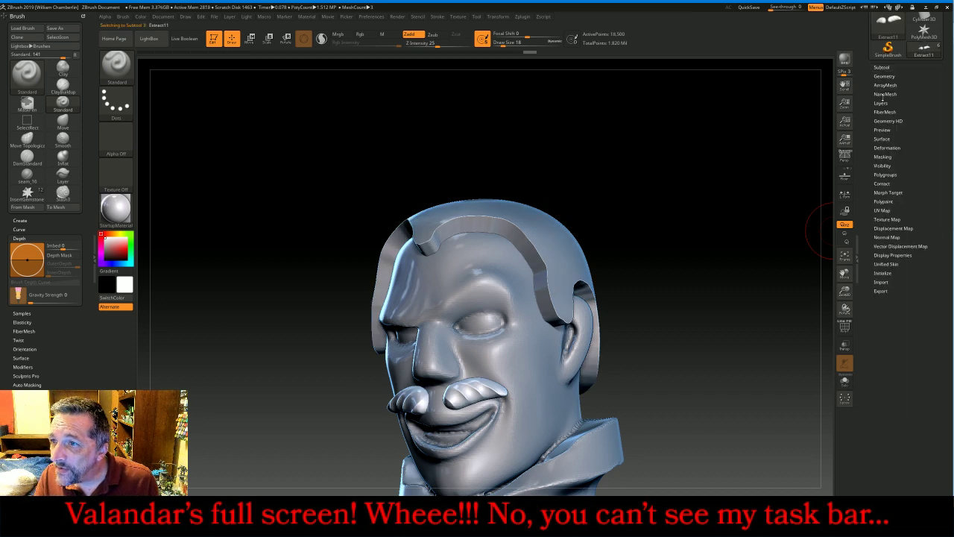
{"action": "left_click", "coordinate": [891, 148]}
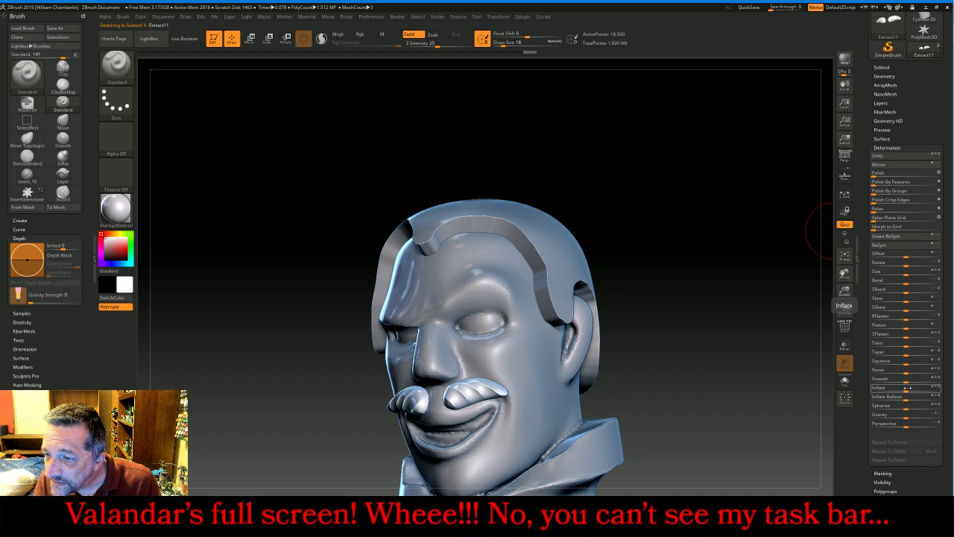
{"action": "left_click_drag", "start_coordinate": [905, 389], "coordinate": [907, 389]}
{"action": "mouse_move", "coordinate": [686, 315]}
{"action": "left_mouse_down"}
{"action": "mouse_move", "coordinate": [724, 314]}
{"action": "mouse_move", "coordinate": [693, 308]}
{"action": "mouse_move", "coordinate": [721, 319]}
{"action": "mouse_move", "coordinate": [693, 335]}
{"action": "mouse_move", "coordinate": [698, 313]}
{"action": "left_mouse_up"}
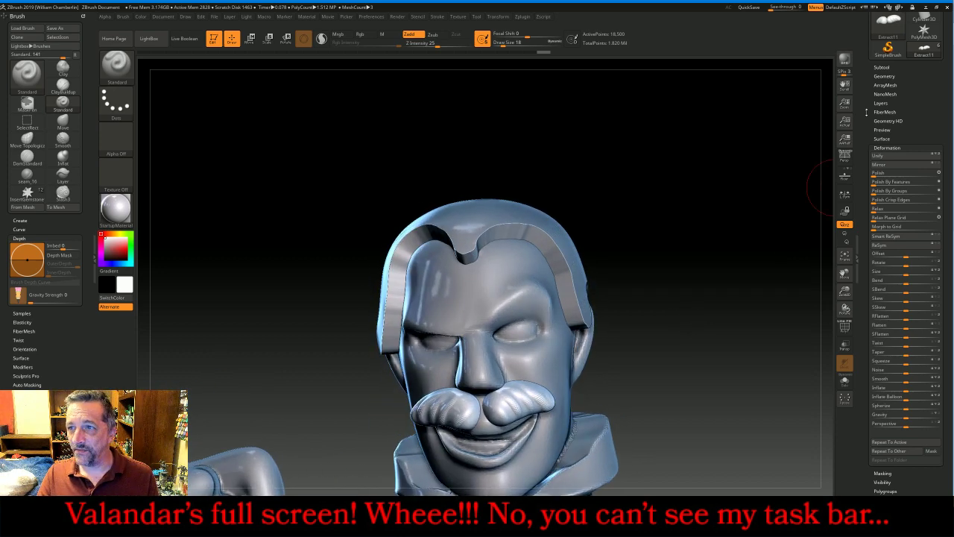
Make the hair the active subtool and DynaMesh it at resolution 256
{"action": "left_click", "coordinate": [883, 68]}
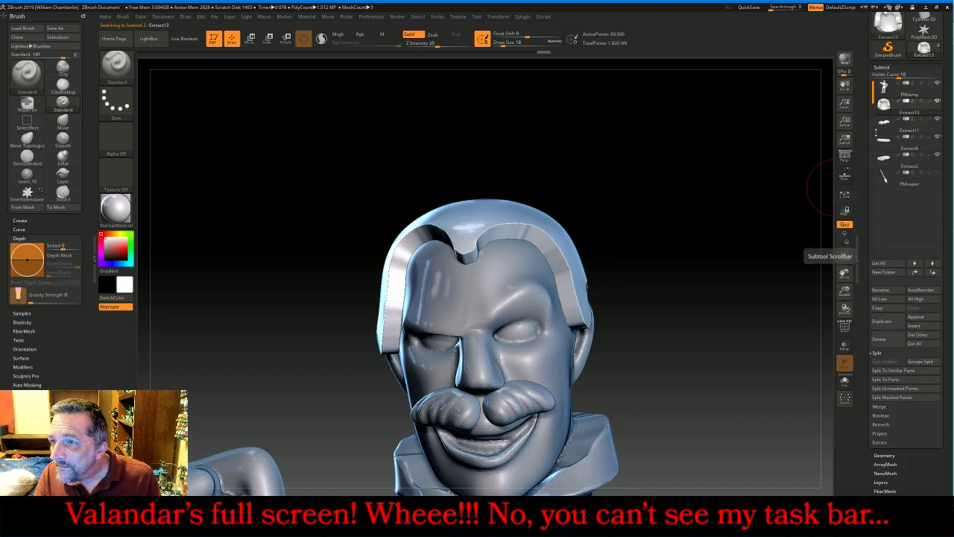
{"action": "left_click", "coordinate": [882, 68]}
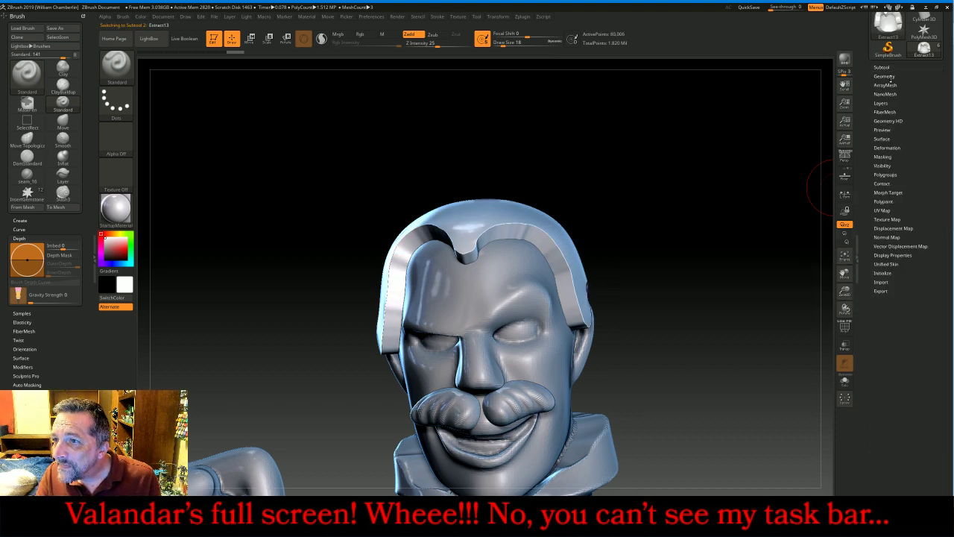
{"action": "left_click", "coordinate": [884, 76]}
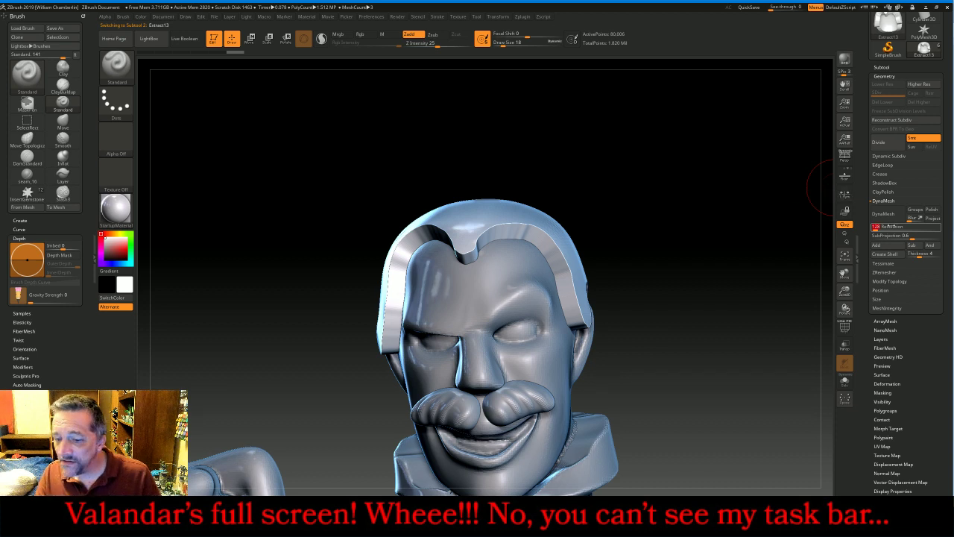
{"action": "left_click", "coordinate": [887, 216]}
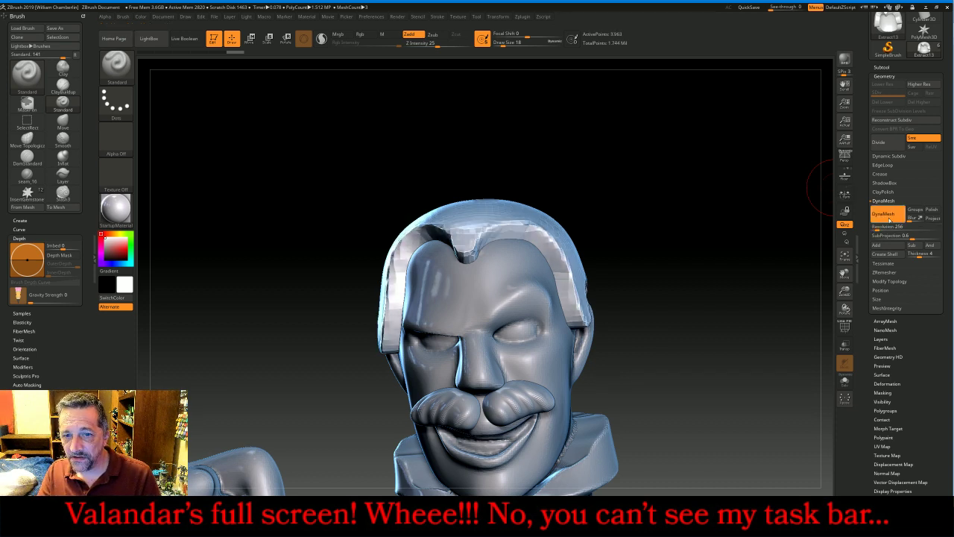
{"action": "left_click_drag", "start_coordinate": [739, 223], "coordinate": [472, 148]}
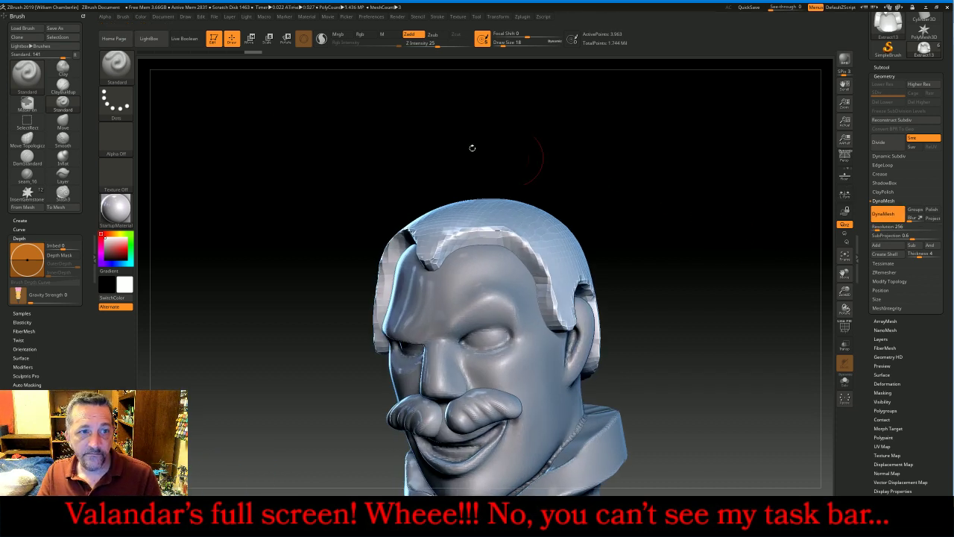
Set the brush size to 26 and smooth the hair's jagged front edge along both sides of the hairline
{"action": "key", "text": "bracketright"}
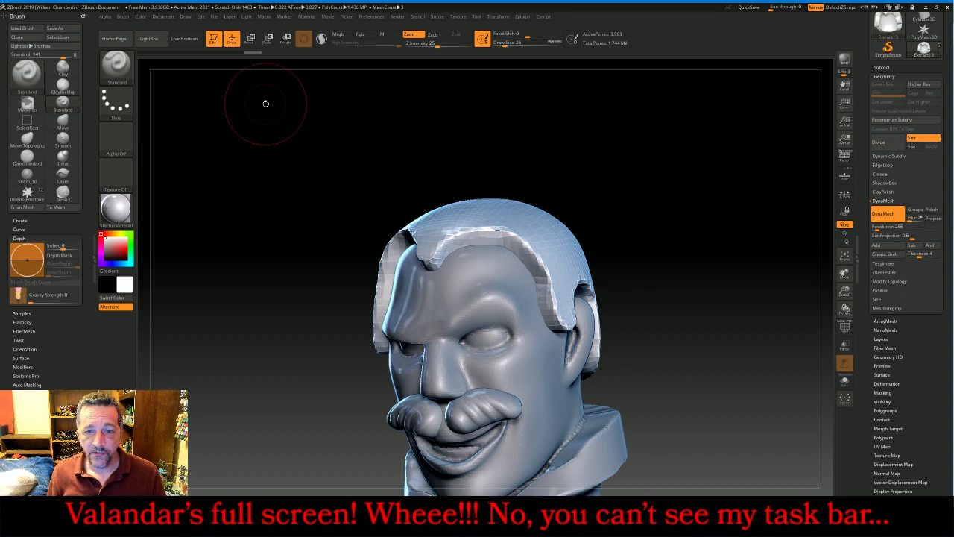
{"action": "key", "text": "shift"}
{"action": "mouse_move", "coordinate": [441, 265]}
{"action": "left_mouse_down", "text": "shift"}
{"action": "mouse_move", "coordinate": [451, 243]}
{"action": "mouse_move", "coordinate": [498, 235]}
{"action": "mouse_move", "coordinate": [522, 251]}
{"action": "mouse_move", "coordinate": [549, 303]}
{"action": "mouse_move", "coordinate": [562, 309]}
{"action": "mouse_move", "coordinate": [568, 287]}
{"action": "left_mouse_up", "text": "shift"}
{"action": "mouse_move", "coordinate": [597, 200]}
{"action": "left_mouse_down"}
{"action": "mouse_move", "coordinate": [653, 175]}
{"action": "mouse_move", "coordinate": [507, 243]}
{"action": "left_mouse_up"}
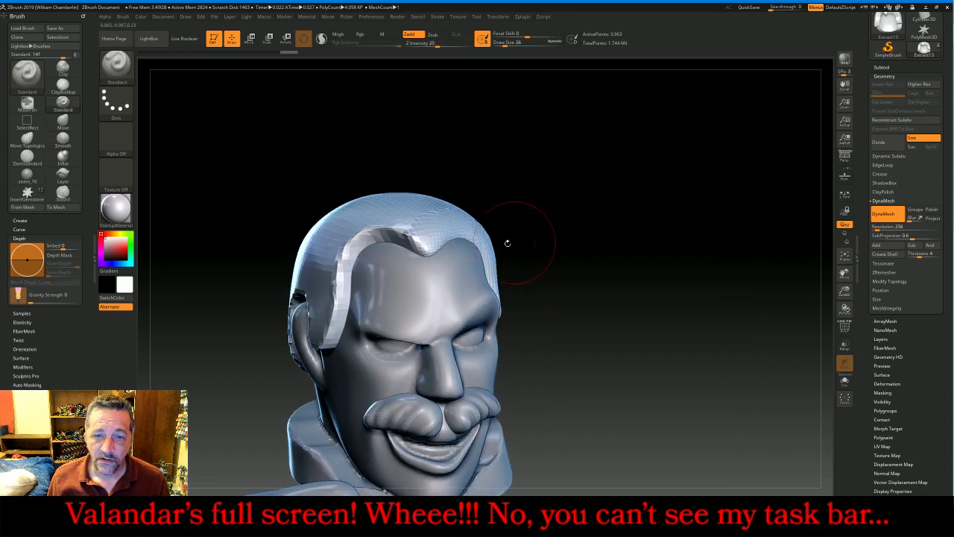
{"action": "mouse_move", "coordinate": [418, 256]}
{"action": "left_mouse_down", "text": "shift"}
{"action": "mouse_move", "coordinate": [404, 236]}
{"action": "mouse_move", "coordinate": [379, 234]}
{"action": "mouse_move", "coordinate": [326, 328]}
{"action": "mouse_move", "coordinate": [314, 321]}
{"action": "left_mouse_up", "text": "shift"}
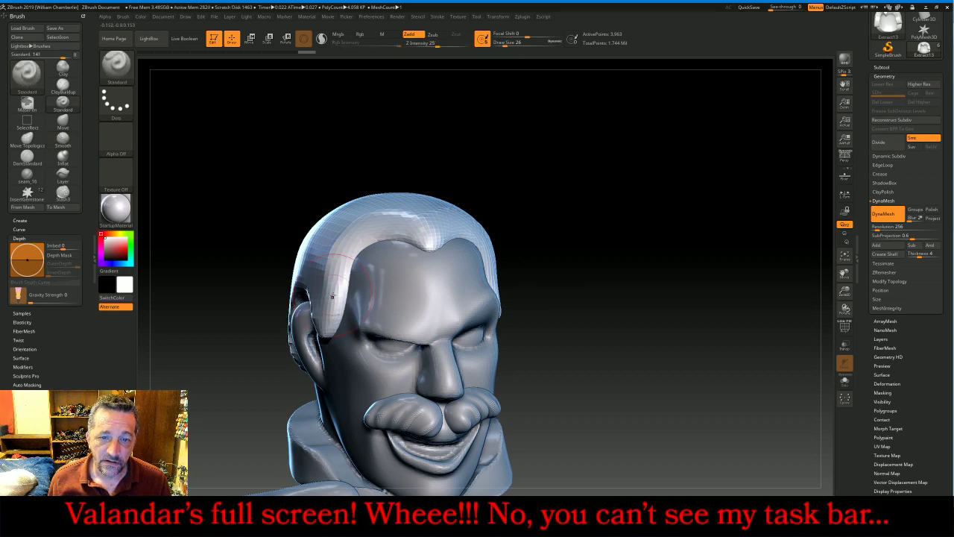
Smooth the hair's edges behind the ears and at the nape on both sides of the head
{"action": "mouse_move", "coordinate": [603, 186]}
{"action": "left_mouse_down"}
{"action": "mouse_move", "coordinate": [641, 179]}
{"action": "mouse_move", "coordinate": [609, 192]}
{"action": "left_mouse_up"}
{"action": "mouse_move", "coordinate": [548, 173]}
{"action": "left_mouse_down"}
{"action": "mouse_move", "coordinate": [566, 162]}
{"action": "mouse_move", "coordinate": [599, 165]}
{"action": "left_mouse_up"}
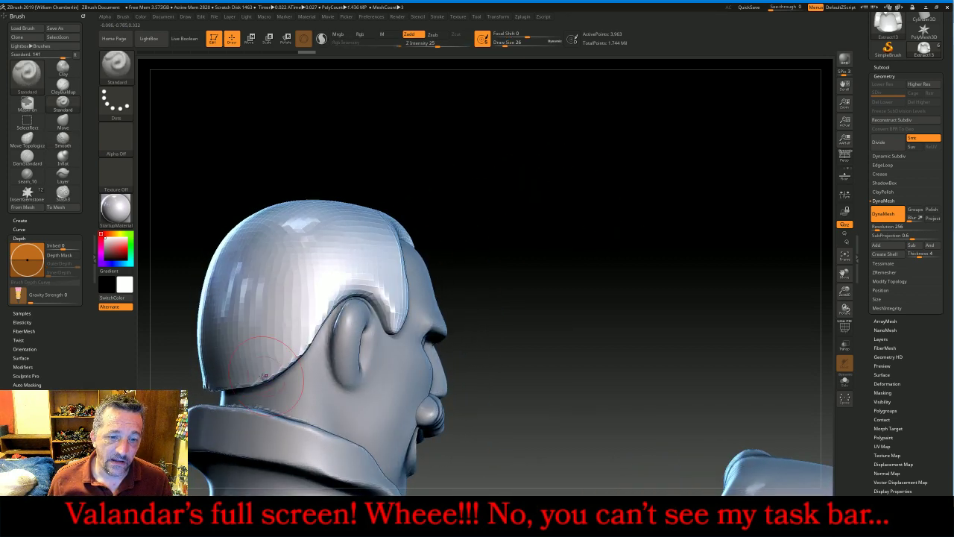
{"action": "mouse_move", "coordinate": [242, 365]}
{"action": "left_mouse_down", "text": "shift"}
{"action": "mouse_move", "coordinate": [224, 383]}
{"action": "mouse_move", "coordinate": [309, 344]}
{"action": "mouse_move", "coordinate": [328, 246]}
{"action": "left_mouse_up", "text": "shift"}
{"action": "mouse_move", "coordinate": [545, 162]}
{"action": "left_mouse_down"}
{"action": "mouse_move", "coordinate": [602, 156]}
{"action": "mouse_move", "coordinate": [586, 167]}
{"action": "left_mouse_up"}
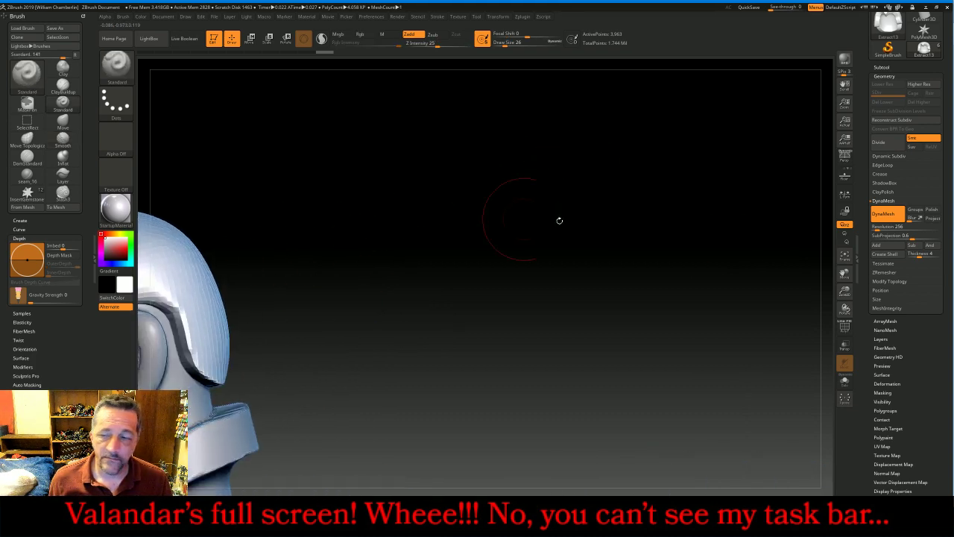
{"action": "left_click_drag", "start_coordinate": [844, 273], "coordinate": [951, 258]}
{"action": "left_click_drag", "start_coordinate": [775, 295], "coordinate": [741, 298]}
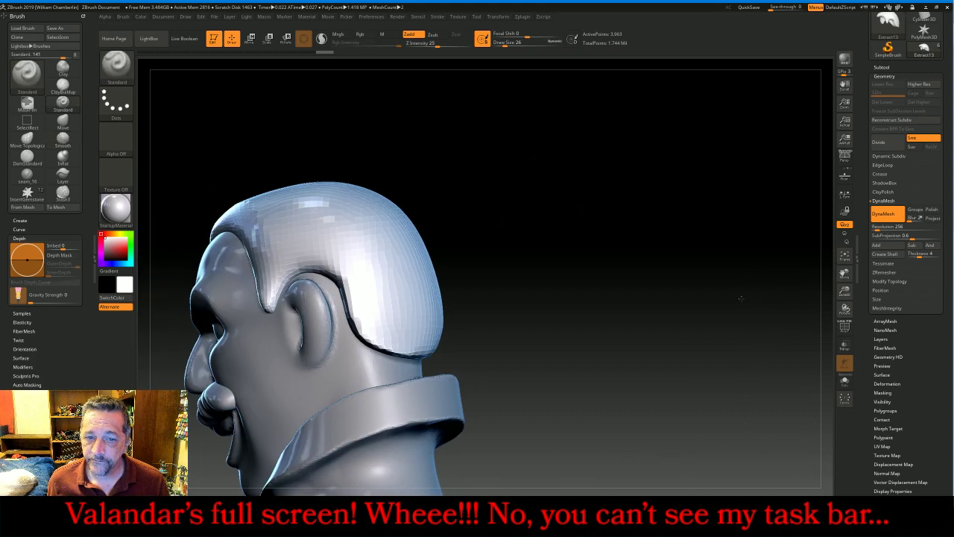
{"action": "key", "text": "shift"}
{"action": "left_click_drag", "start_coordinate": [373, 322], "coordinate": [422, 351], "text": "shift"}
{"action": "mouse_move", "coordinate": [606, 243]}
{"action": "left_mouse_down"}
{"action": "mouse_move", "coordinate": [647, 226]}
{"action": "mouse_move", "coordinate": [626, 224]}
{"action": "left_mouse_up"}
{"action": "key", "text": "shift"}
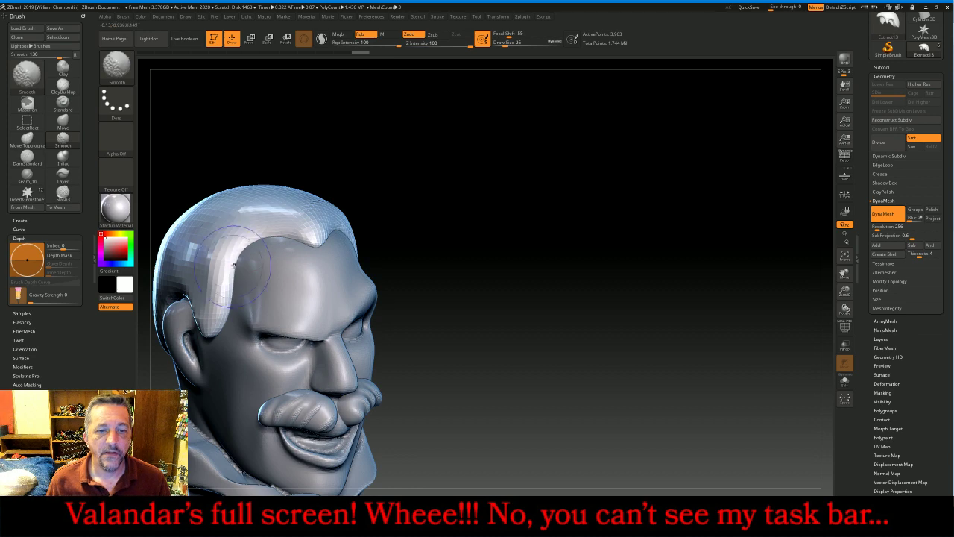
Choose the ClayBuildup brush with Alpha 01 and set its Z Intensity to 32
{"action": "key", "text": "b"}
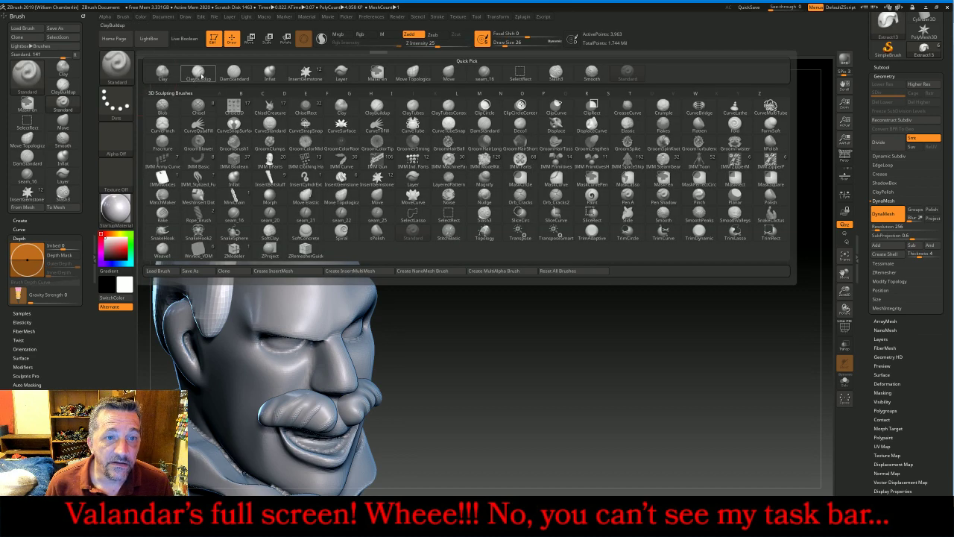
{"action": "left_click", "coordinate": [199, 73]}
{"action": "key", "text": "alt+a"}
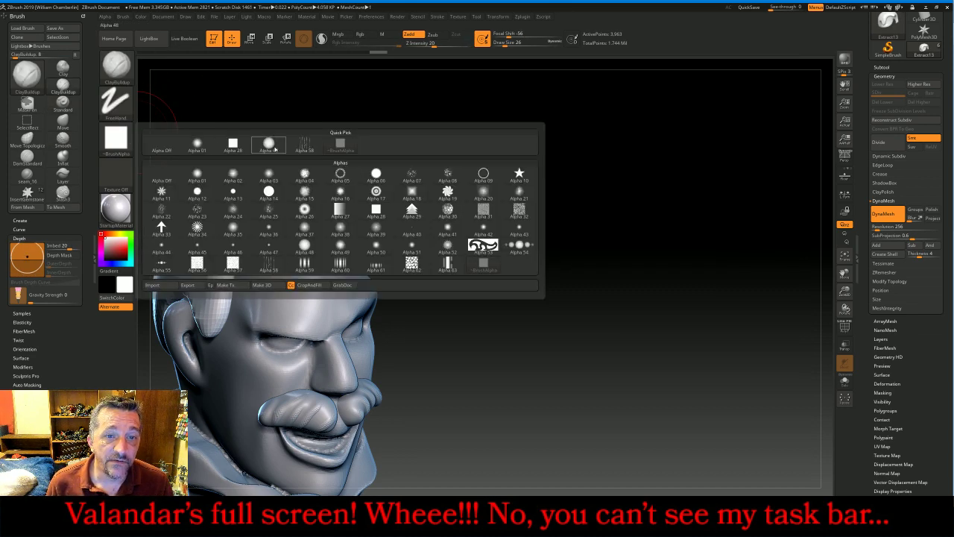
{"action": "left_click", "coordinate": [199, 146]}
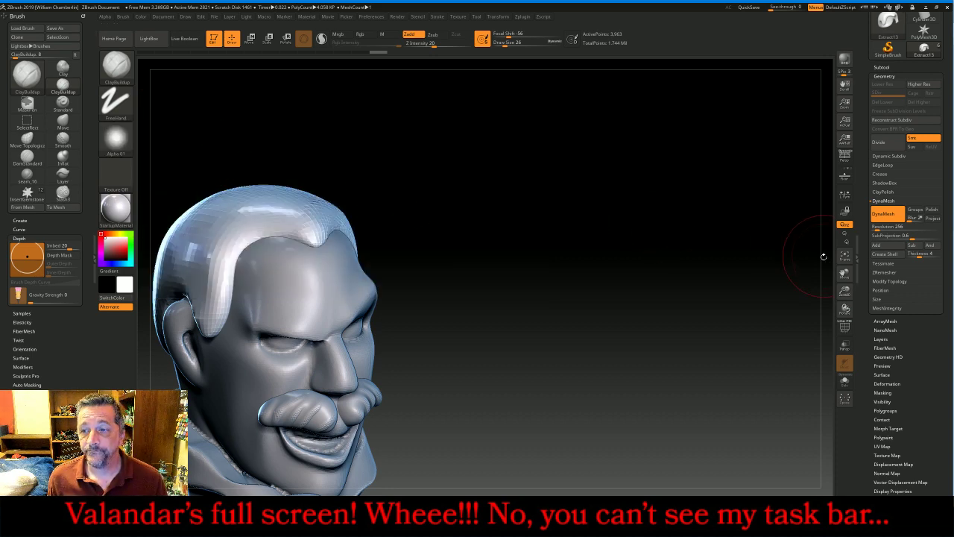
{"action": "left_click_drag", "start_coordinate": [843, 272], "coordinate": [802, 294]}
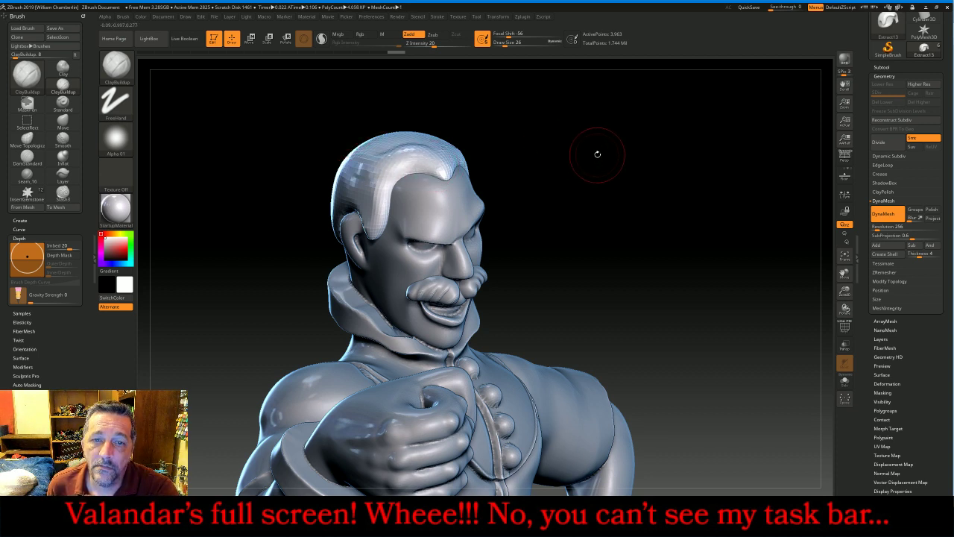
{"action": "left_click_drag", "start_coordinate": [434, 43], "coordinate": [439, 44]}
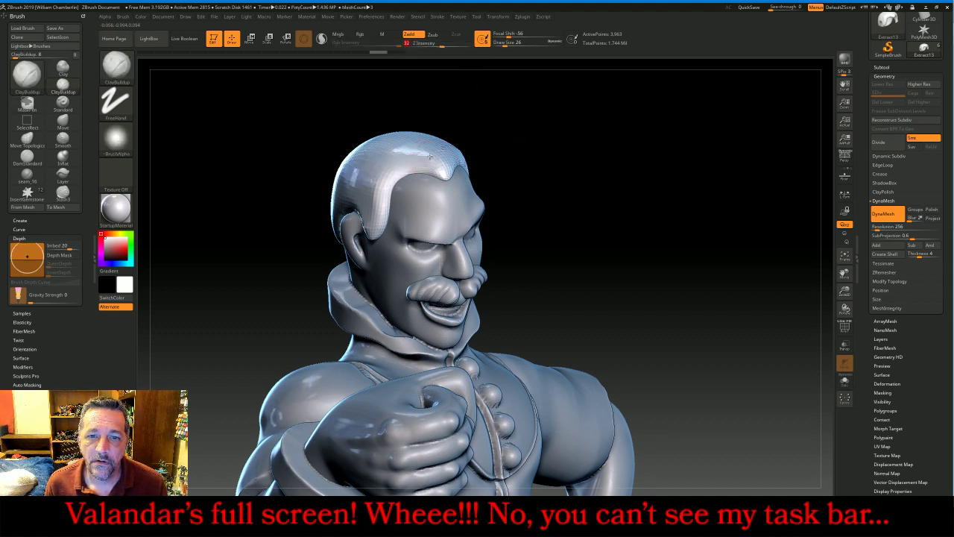
Build up swept-back waves of hair from the front hairline across the crown and along both sides
{"action": "mouse_move", "coordinate": [420, 151]}
{"action": "left_mouse_down"}
{"action": "mouse_move", "coordinate": [391, 165]}
{"action": "mouse_move", "coordinate": [357, 159]}
{"action": "left_mouse_up"}
{"action": "left_click_drag", "start_coordinate": [620, 168], "coordinate": [607, 185]}
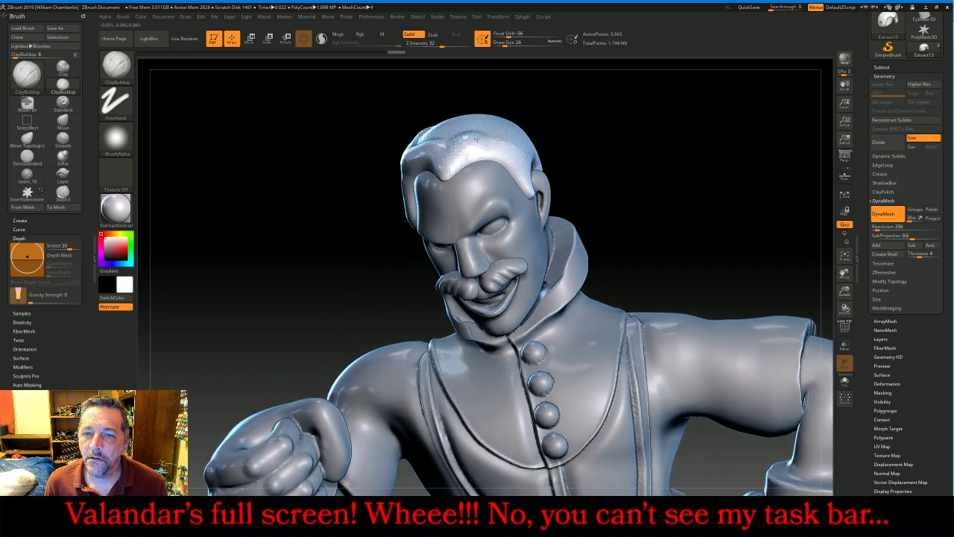
{"action": "left_click_drag", "start_coordinate": [478, 139], "coordinate": [498, 138]}
{"action": "left_click_drag", "start_coordinate": [656, 145], "coordinate": [671, 127]}
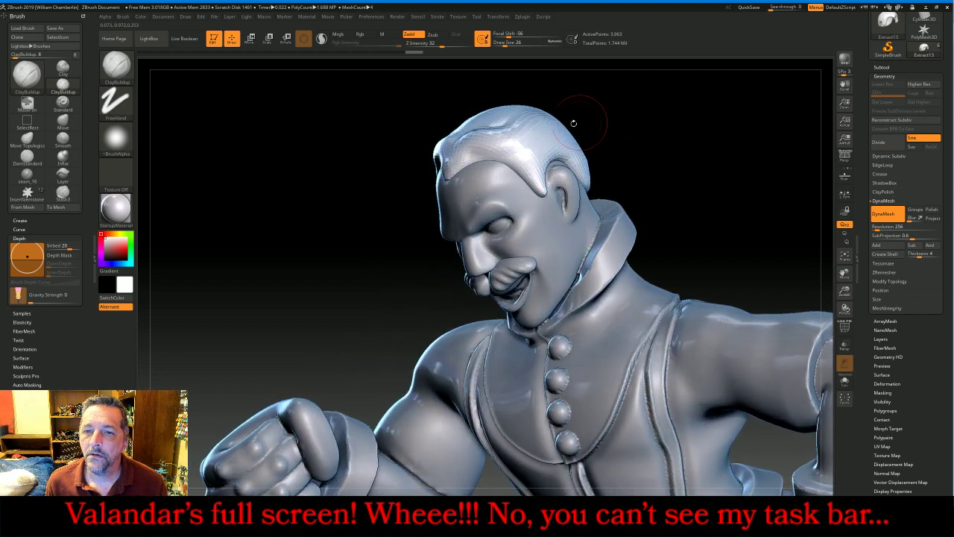
{"action": "mouse_move", "coordinate": [525, 129]}
{"action": "left_mouse_down"}
{"action": "mouse_move", "coordinate": [534, 142]}
{"action": "mouse_move", "coordinate": [510, 140]}
{"action": "mouse_move", "coordinate": [523, 120]}
{"action": "left_mouse_up"}
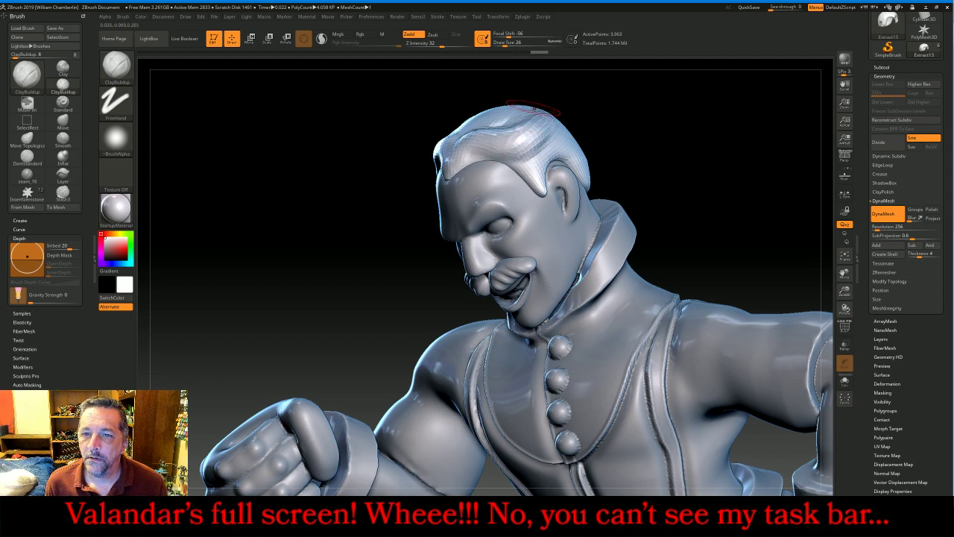
{"action": "mouse_move", "coordinate": [613, 128]}
{"action": "left_mouse_down"}
{"action": "mouse_move", "coordinate": [686, 136]}
{"action": "mouse_move", "coordinate": [708, 124]}
{"action": "left_mouse_up"}
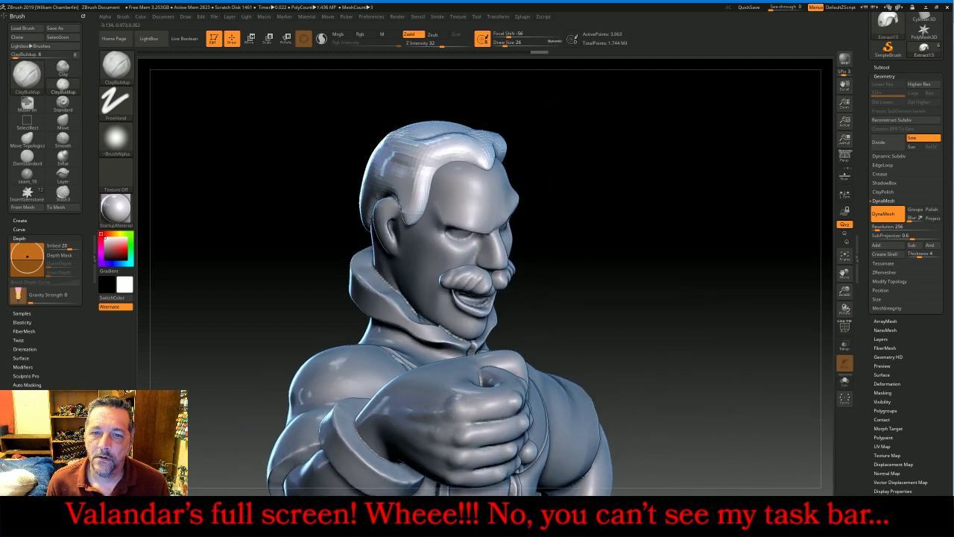
{"action": "mouse_move", "coordinate": [389, 155]}
{"action": "left_mouse_down"}
{"action": "mouse_move", "coordinate": [427, 147]}
{"action": "mouse_move", "coordinate": [418, 151]}
{"action": "mouse_move", "coordinate": [440, 158]}
{"action": "mouse_move", "coordinate": [428, 150]}
{"action": "left_mouse_up"}
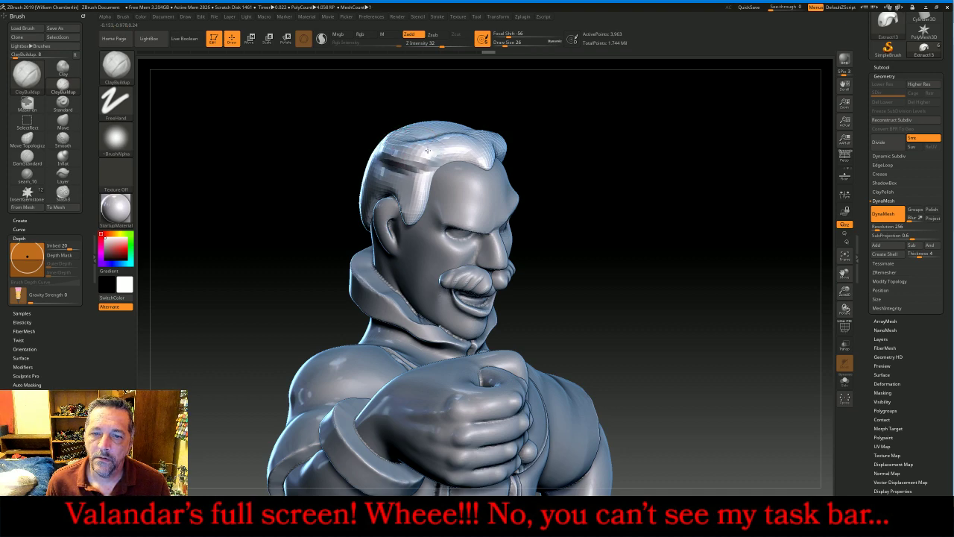
Add ClayBuildup strands over the top of the head, above the ear and down the back of the hair
{"action": "mouse_move", "coordinate": [609, 186]}
{"action": "left_mouse_down"}
{"action": "mouse_move", "coordinate": [701, 175]}
{"action": "mouse_move", "coordinate": [575, 164]}
{"action": "left_mouse_up"}
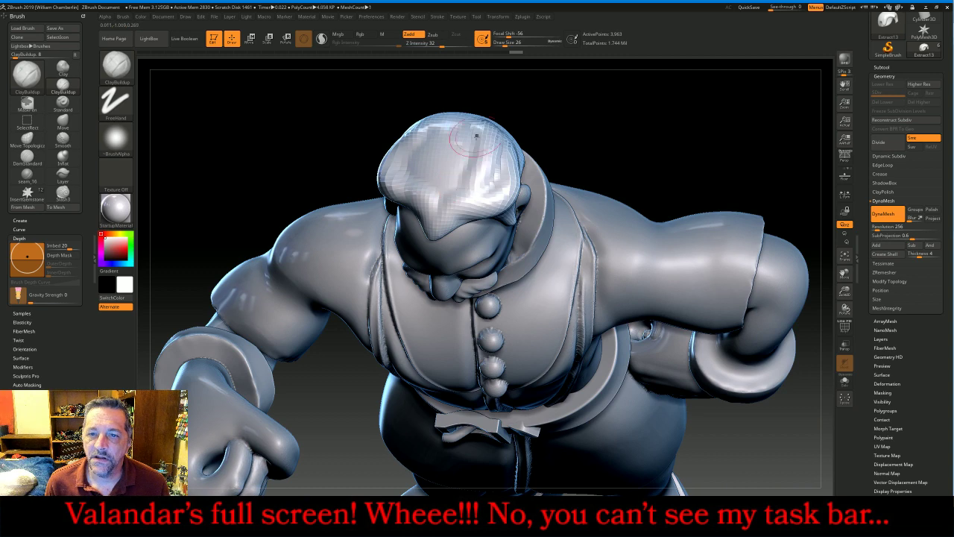
{"action": "mouse_move", "coordinate": [476, 134]}
{"action": "left_mouse_down"}
{"action": "mouse_move", "coordinate": [452, 197]}
{"action": "mouse_move", "coordinate": [447, 186]}
{"action": "mouse_move", "coordinate": [429, 198]}
{"action": "mouse_move", "coordinate": [458, 121]}
{"action": "left_mouse_up"}
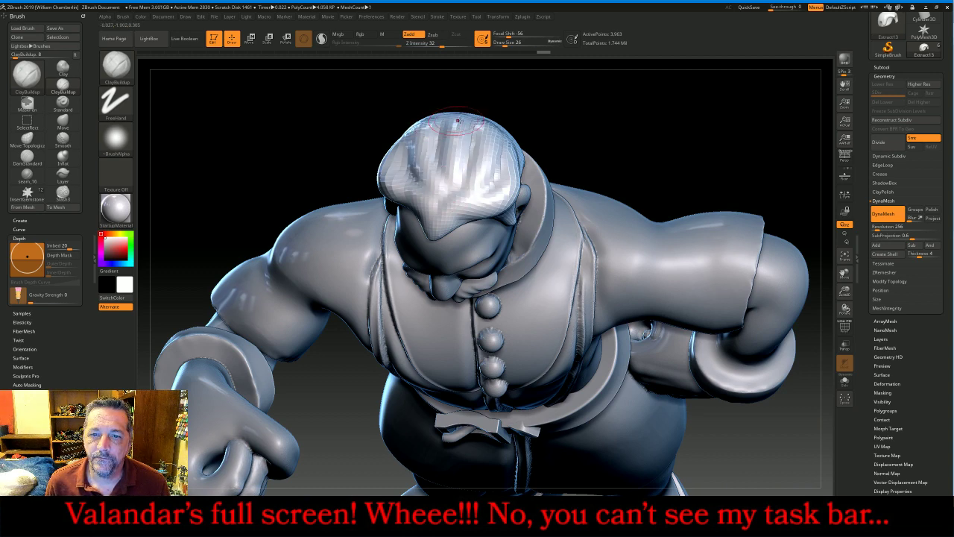
{"action": "mouse_move", "coordinate": [643, 145]}
{"action": "left_mouse_down"}
{"action": "mouse_move", "coordinate": [678, 145]}
{"action": "mouse_move", "coordinate": [688, 117]}
{"action": "mouse_move", "coordinate": [727, 160]}
{"action": "left_mouse_up"}
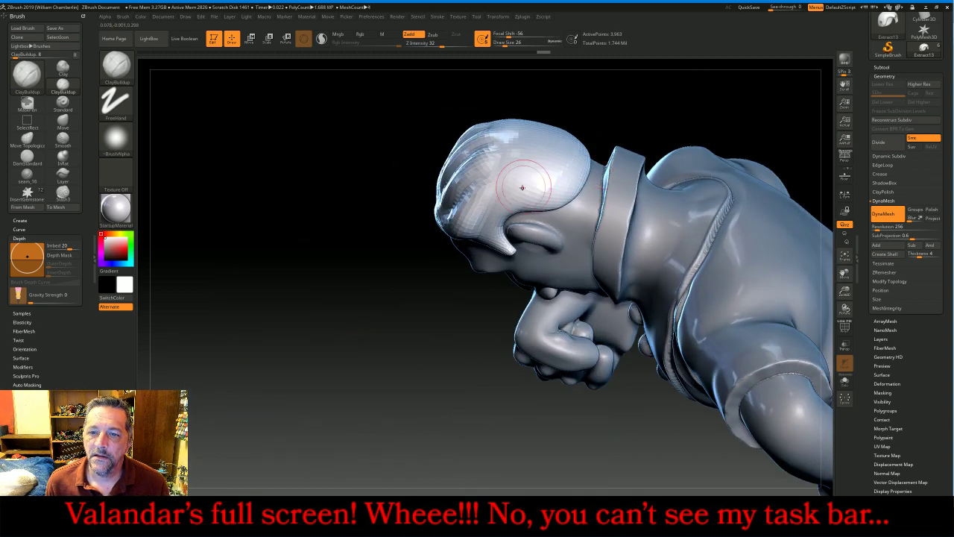
{"action": "mouse_move", "coordinate": [522, 187]}
{"action": "left_mouse_down"}
{"action": "mouse_move", "coordinate": [521, 197]}
{"action": "mouse_move", "coordinate": [559, 173]}
{"action": "mouse_move", "coordinate": [516, 136]}
{"action": "left_mouse_up"}
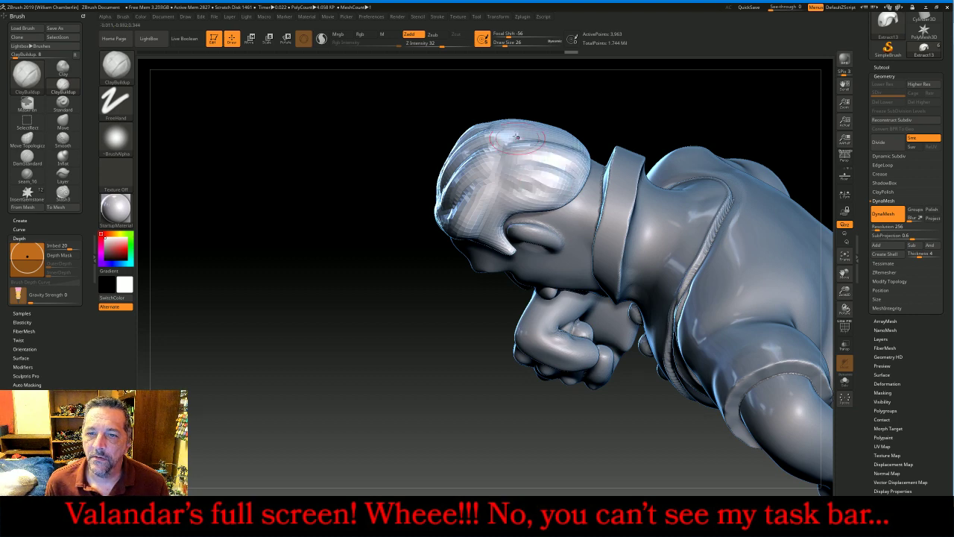
{"action": "left_click_drag", "start_coordinate": [687, 101], "coordinate": [701, 250]}
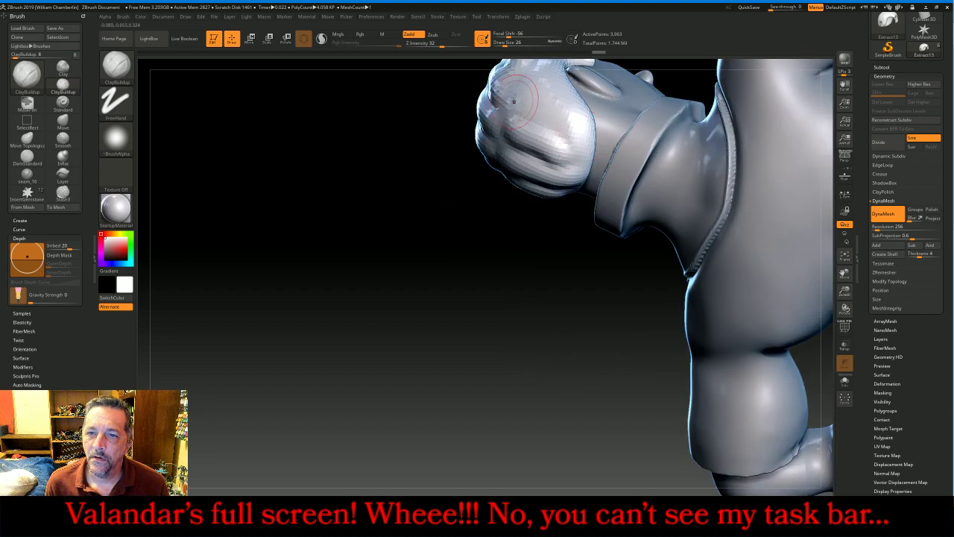
{"action": "left_click_drag", "start_coordinate": [513, 101], "coordinate": [569, 105]}
{"action": "left_click_drag", "start_coordinate": [644, 284], "coordinate": [646, 193]}
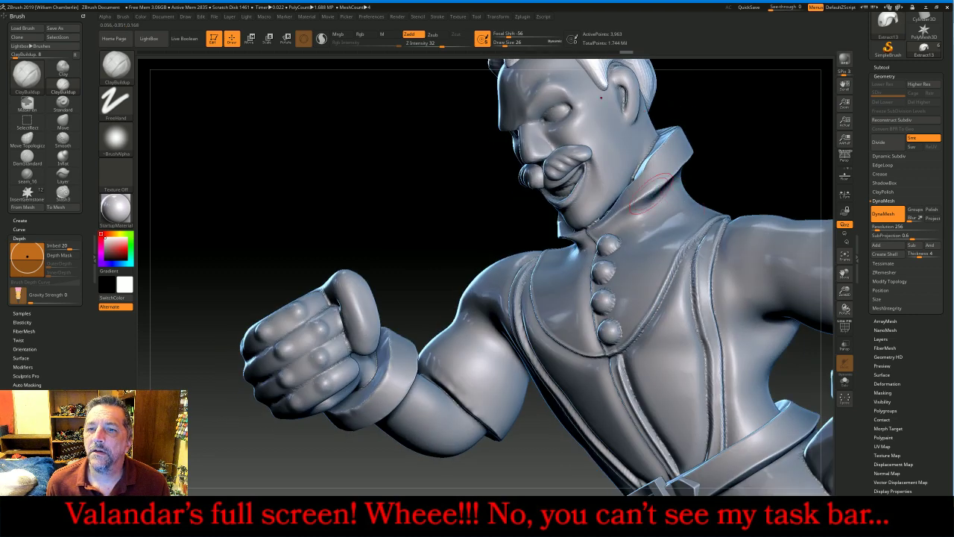
Divide the hair mesh once to reach subdivision level 2
{"action": "left_click", "coordinate": [845, 255]}
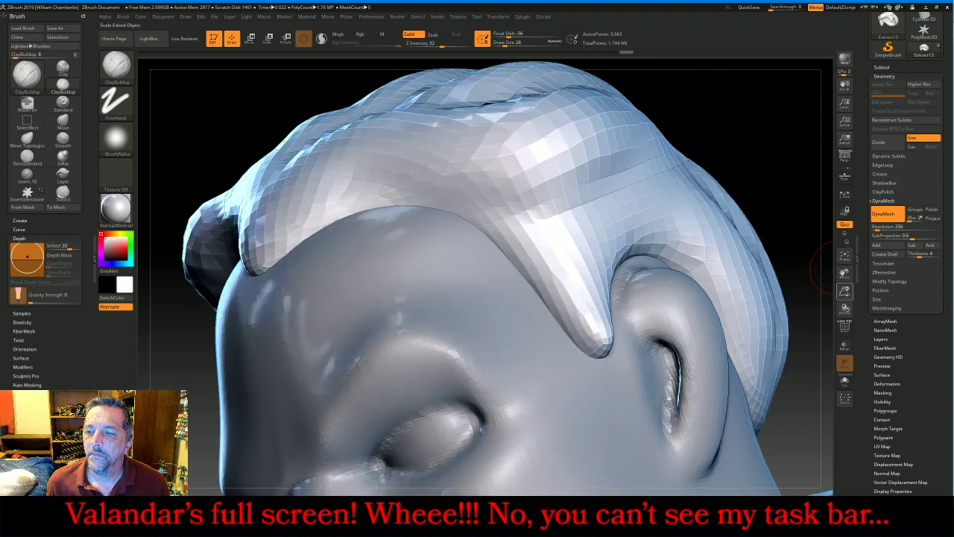
{"action": "left_click_drag", "start_coordinate": [846, 291], "coordinate": [730, 226]}
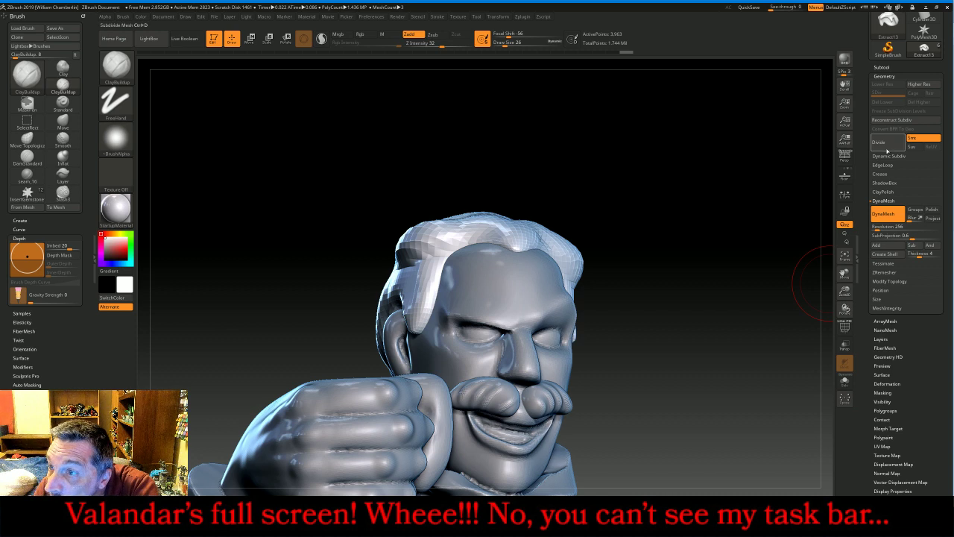
{"action": "left_click", "coordinate": [884, 141]}
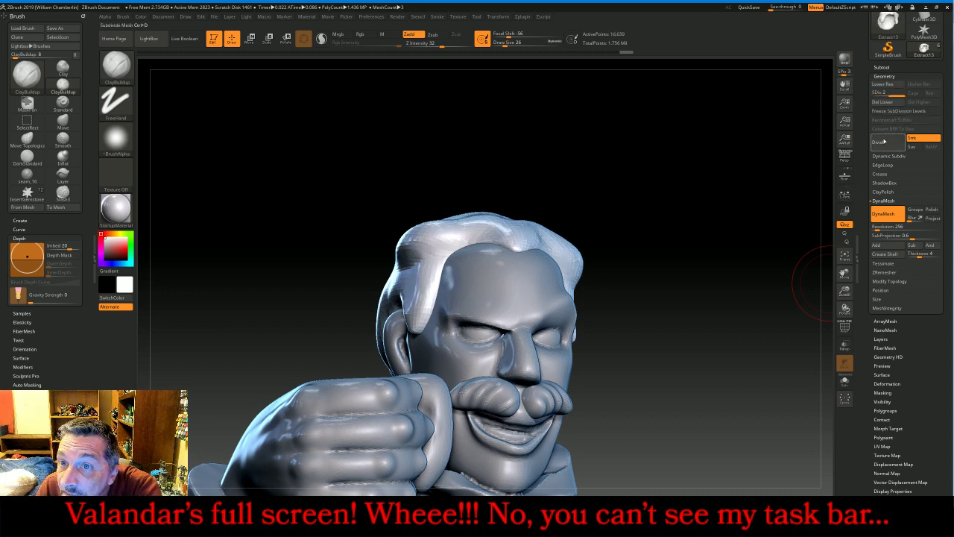
Divide the hair mesh twice more to reach subdivision level 4 and delete its lower subdivision levels
{"action": "left_click", "coordinate": [883, 141]}
{"action": "left_click", "coordinate": [884, 141]}
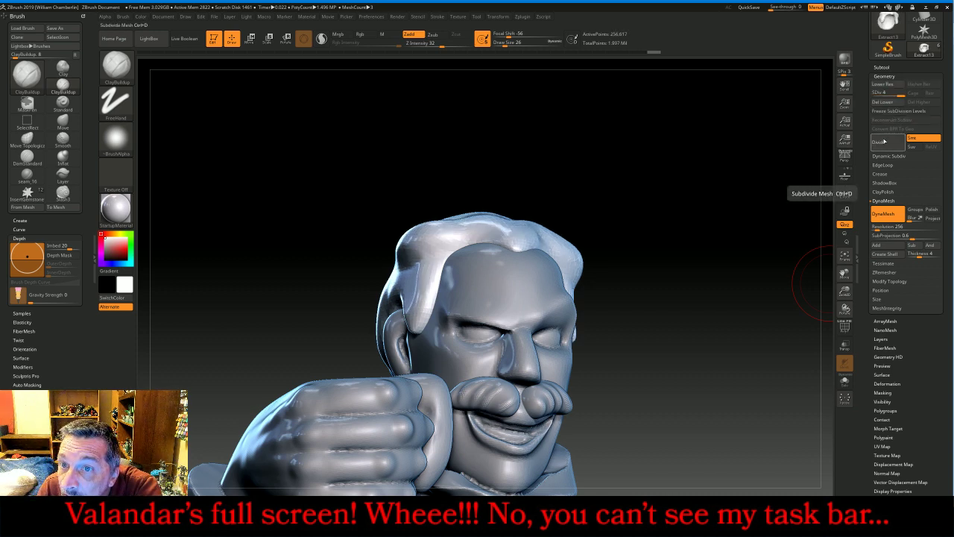
{"action": "left_click", "coordinate": [883, 102]}
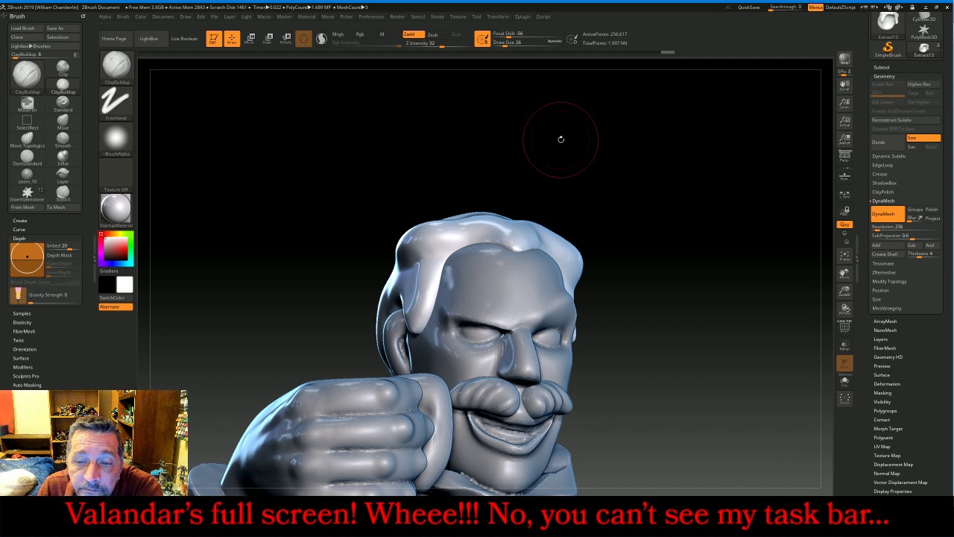
Reduce the ClayBuildup Draw Size to 18 and build finer strands along the front hairline and both temples
{"action": "left_click_drag", "start_coordinate": [559, 141], "coordinate": [584, 157]}
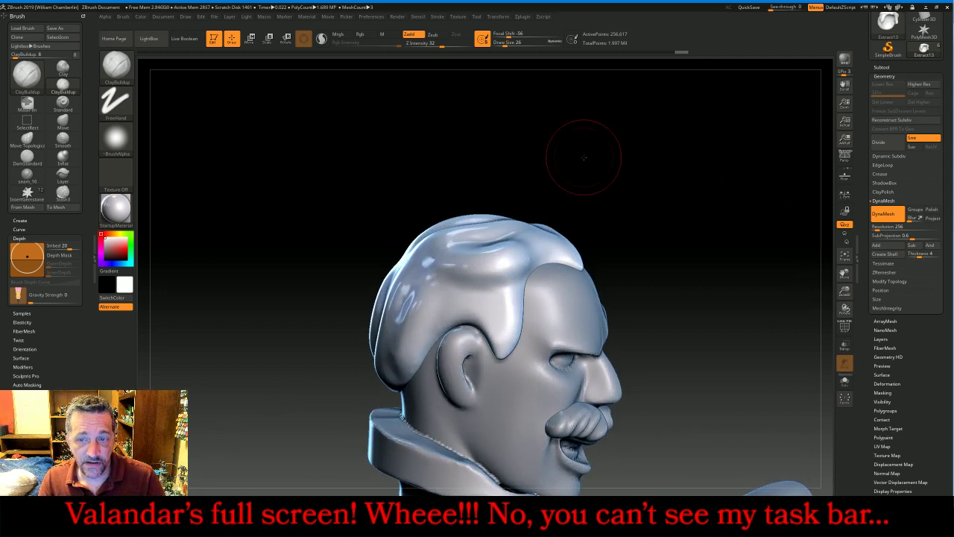
{"action": "key", "text": "bracketleft"}
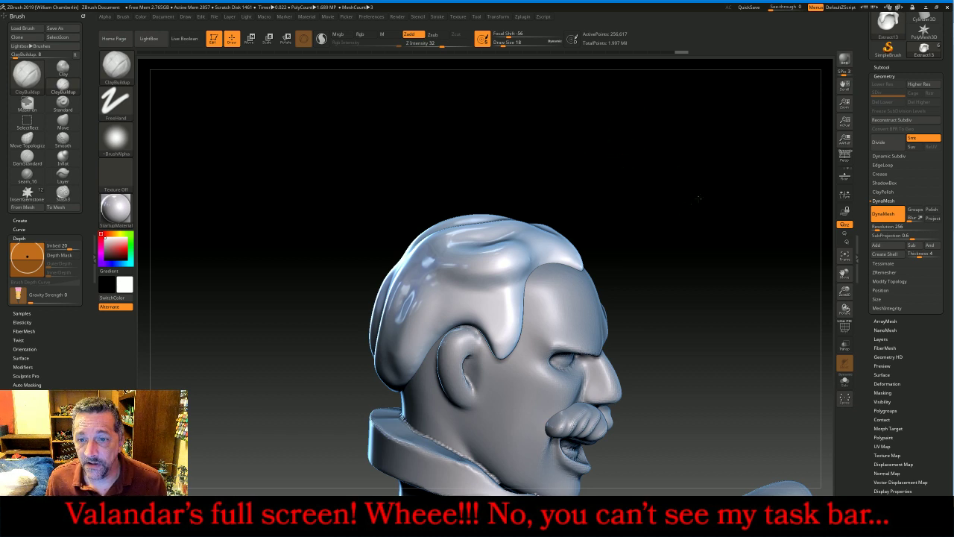
{"action": "left_click_drag", "start_coordinate": [698, 197], "coordinate": [618, 245]}
{"action": "mouse_move", "coordinate": [555, 264]}
{"action": "left_mouse_down"}
{"action": "mouse_move", "coordinate": [504, 263]}
{"action": "mouse_move", "coordinate": [446, 288]}
{"action": "mouse_move", "coordinate": [485, 346]}
{"action": "mouse_move", "coordinate": [483, 363]}
{"action": "left_mouse_up"}
{"action": "mouse_move", "coordinate": [451, 315]}
{"action": "left_mouse_down"}
{"action": "mouse_move", "coordinate": [454, 346]}
{"action": "mouse_move", "coordinate": [425, 328]}
{"action": "left_mouse_up"}
{"action": "mouse_move", "coordinate": [684, 223]}
{"action": "left_mouse_down"}
{"action": "mouse_move", "coordinate": [679, 213]}
{"action": "mouse_move", "coordinate": [707, 171]}
{"action": "mouse_move", "coordinate": [689, 195]}
{"action": "left_mouse_up"}
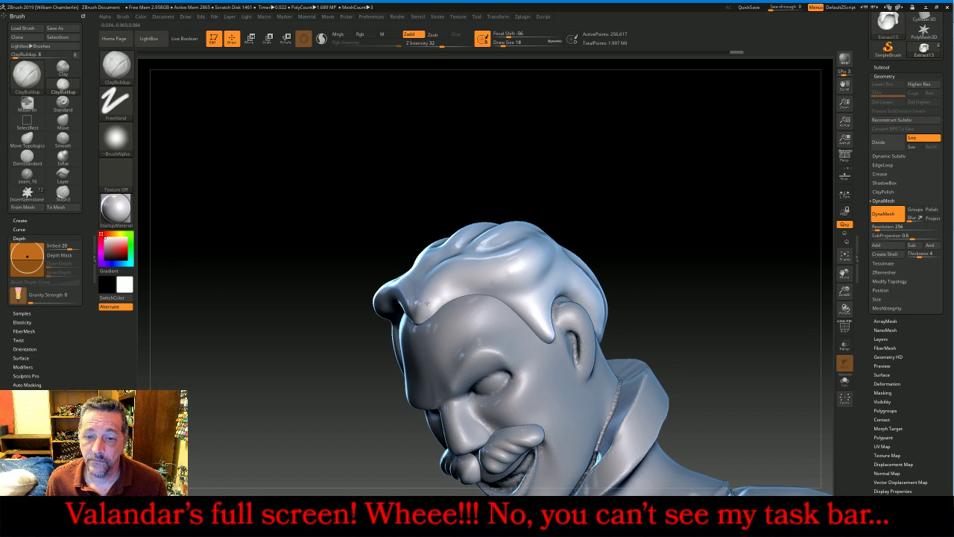
{"action": "left_click_drag", "start_coordinate": [428, 302], "coordinate": [550, 249]}
{"action": "left_click_drag", "start_coordinate": [515, 298], "coordinate": [543, 327]}
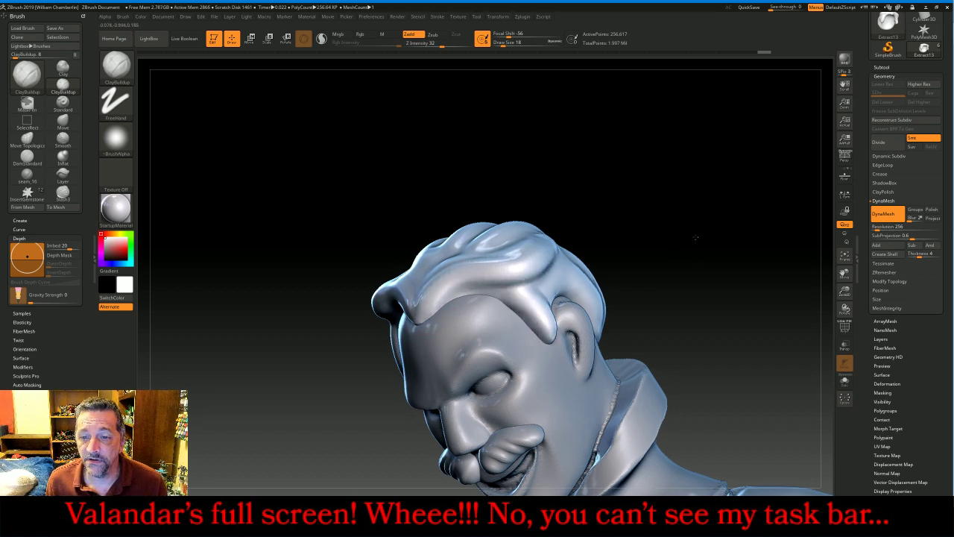
Add ClayBuildup strands sweeping above and behind the ears and down the back of the hair
{"action": "left_click_drag", "start_coordinate": [695, 236], "coordinate": [631, 246]}
{"action": "mouse_move", "coordinate": [562, 277]}
{"action": "left_mouse_down"}
{"action": "mouse_move", "coordinate": [535, 268]}
{"action": "mouse_move", "coordinate": [586, 273]}
{"action": "mouse_move", "coordinate": [644, 304]}
{"action": "left_mouse_up"}
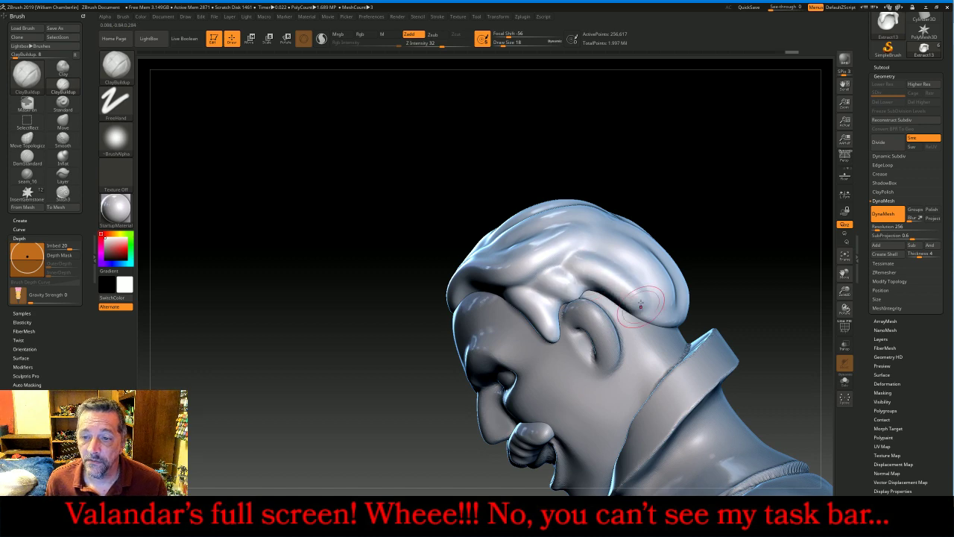
{"action": "left_click_drag", "start_coordinate": [732, 177], "coordinate": [677, 230]}
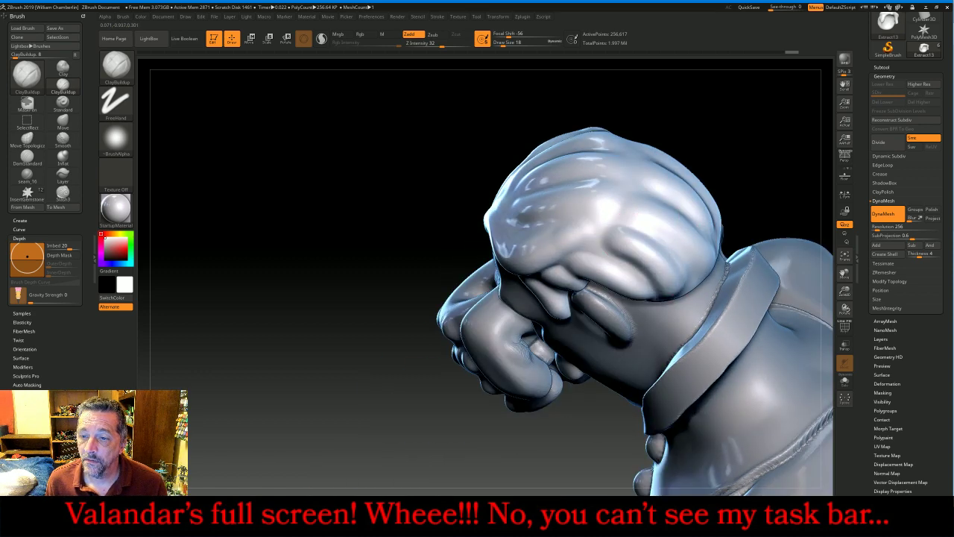
{"action": "left_click_drag", "start_coordinate": [738, 144], "coordinate": [734, 155]}
{"action": "left_click_drag", "start_coordinate": [641, 211], "coordinate": [708, 254]}
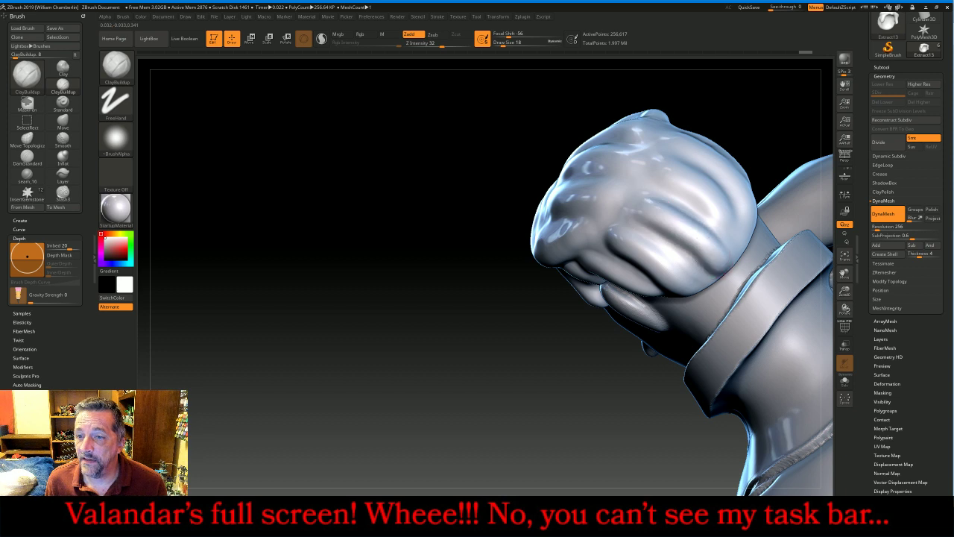
{"action": "left_click_drag", "start_coordinate": [661, 162], "coordinate": [735, 243]}
{"action": "mouse_move", "coordinate": [773, 97]}
{"action": "left_mouse_down"}
{"action": "mouse_move", "coordinate": [739, 112]}
{"action": "mouse_move", "coordinate": [705, 149]}
{"action": "mouse_move", "coordinate": [744, 240]}
{"action": "left_mouse_up"}
{"action": "left_click_drag", "start_coordinate": [729, 127], "coordinate": [754, 190]}
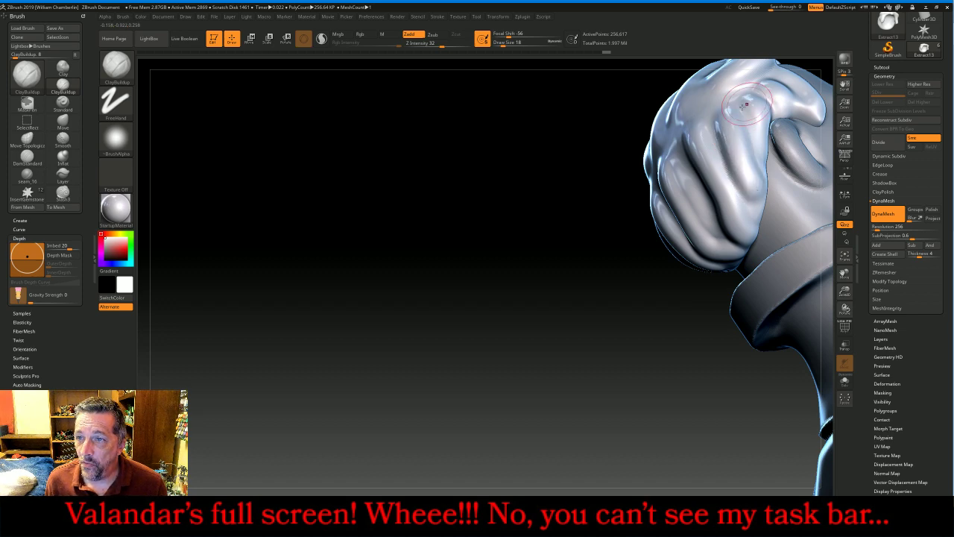
Build raised ClayBuildup strands running back from the front hairline over the top of the head
{"action": "mouse_move", "coordinate": [562, 308]}
{"action": "left_mouse_down"}
{"action": "mouse_move", "coordinate": [553, 335]}
{"action": "mouse_move", "coordinate": [679, 274]}
{"action": "mouse_move", "coordinate": [745, 299]}
{"action": "mouse_move", "coordinate": [756, 315]}
{"action": "mouse_move", "coordinate": [763, 231]}
{"action": "mouse_move", "coordinate": [755, 273]}
{"action": "mouse_move", "coordinate": [729, 266]}
{"action": "left_mouse_up"}
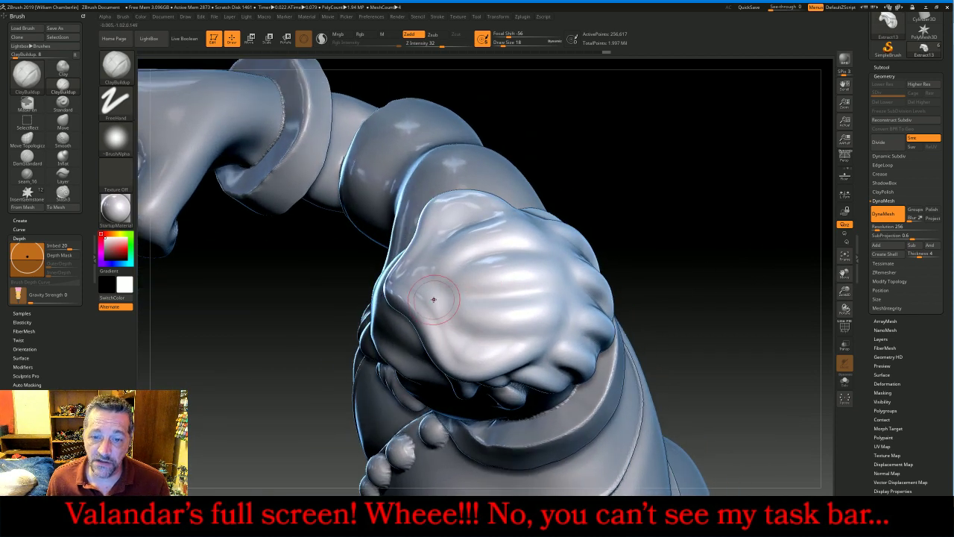
{"action": "mouse_move", "coordinate": [435, 299]}
{"action": "left_mouse_down"}
{"action": "mouse_move", "coordinate": [458, 320]}
{"action": "mouse_move", "coordinate": [548, 317]}
{"action": "left_mouse_up"}
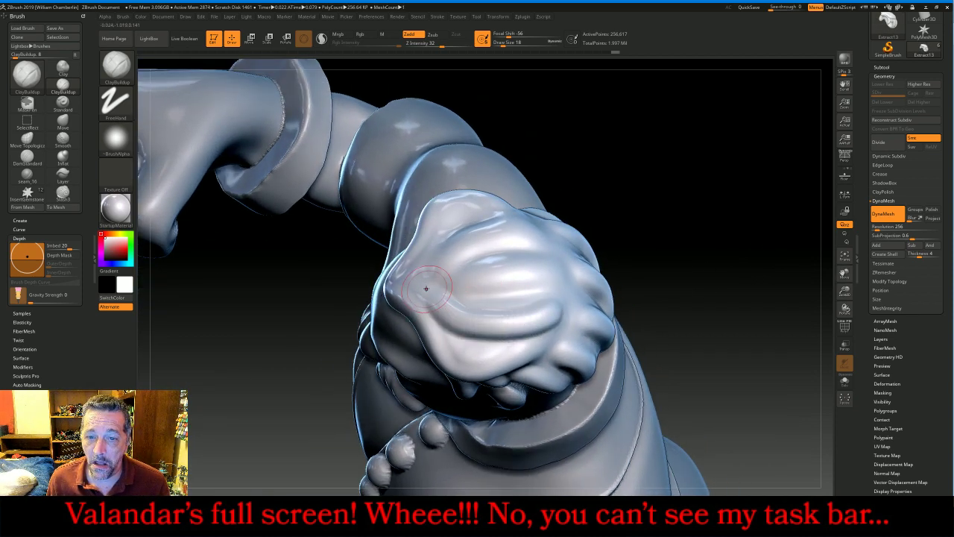
{"action": "mouse_move", "coordinate": [425, 288]}
{"action": "left_mouse_down"}
{"action": "mouse_move", "coordinate": [548, 268]}
{"action": "mouse_move", "coordinate": [433, 267]}
{"action": "mouse_move", "coordinate": [443, 270]}
{"action": "mouse_move", "coordinate": [513, 219]}
{"action": "left_mouse_up"}
{"action": "left_click_drag", "start_coordinate": [689, 187], "coordinate": [681, 201]}
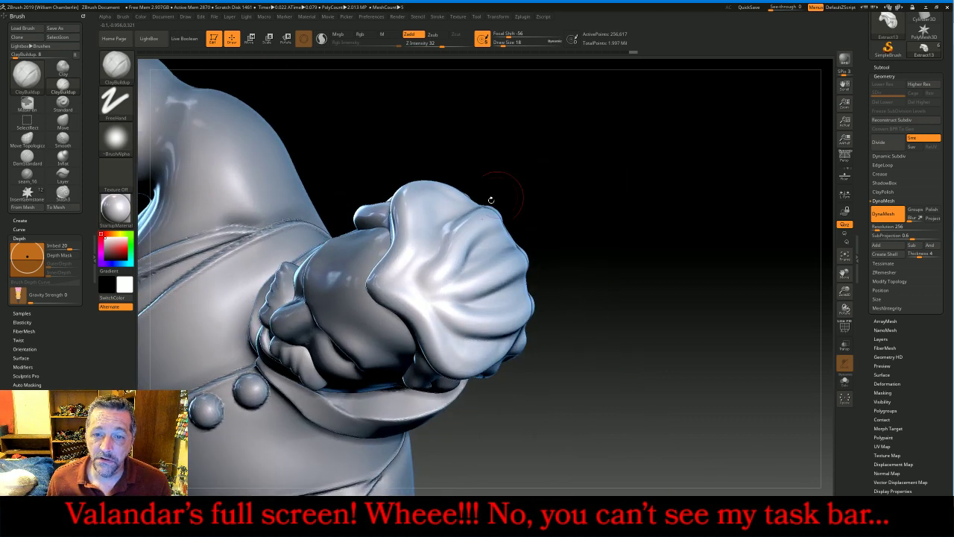
{"action": "mouse_move", "coordinate": [460, 204]}
{"action": "left_mouse_down"}
{"action": "mouse_move", "coordinate": [447, 211]}
{"action": "mouse_move", "coordinate": [425, 269]}
{"action": "left_mouse_up"}
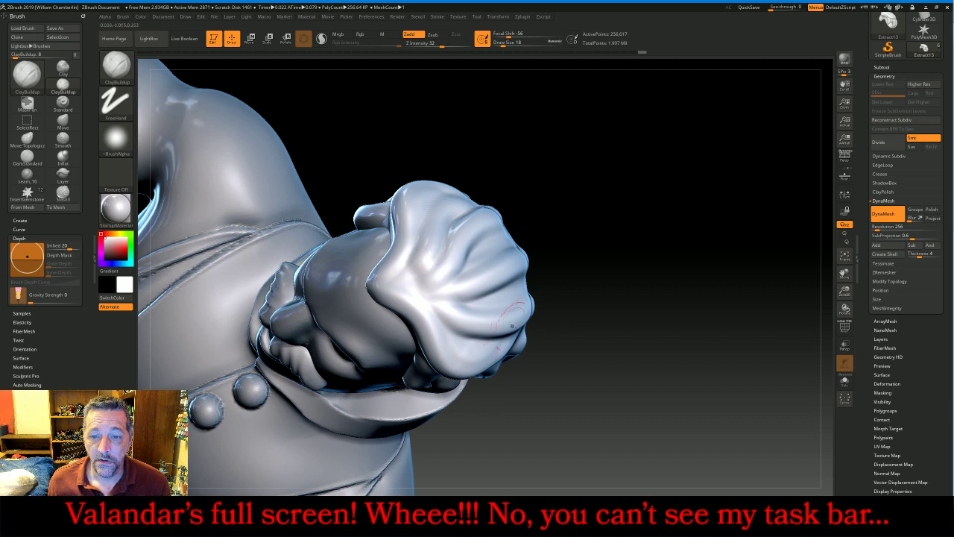
{"action": "mouse_move", "coordinate": [674, 320]}
{"action": "left_mouse_down"}
{"action": "mouse_move", "coordinate": [663, 304]}
{"action": "mouse_move", "coordinate": [488, 332]}
{"action": "left_mouse_up"}
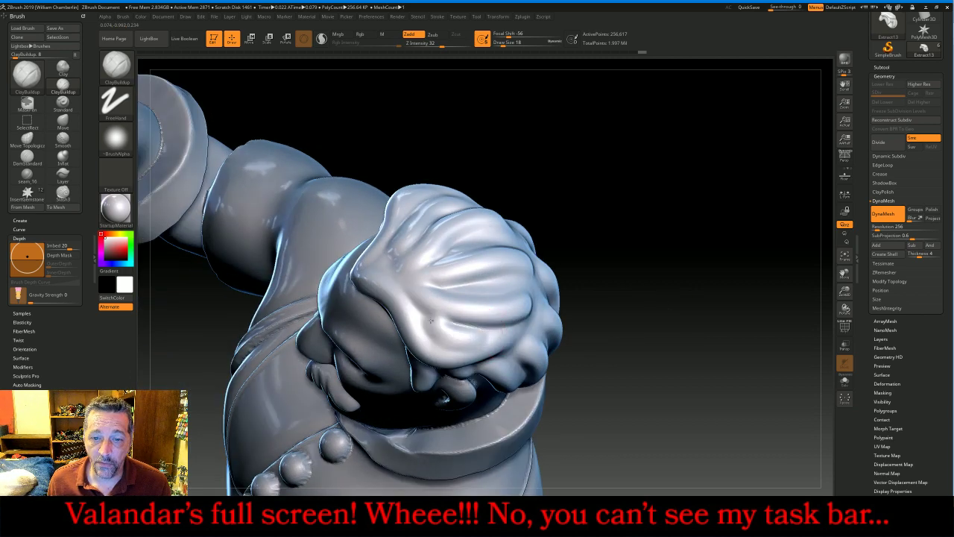
{"action": "left_click_drag", "start_coordinate": [694, 275], "coordinate": [719, 244]}
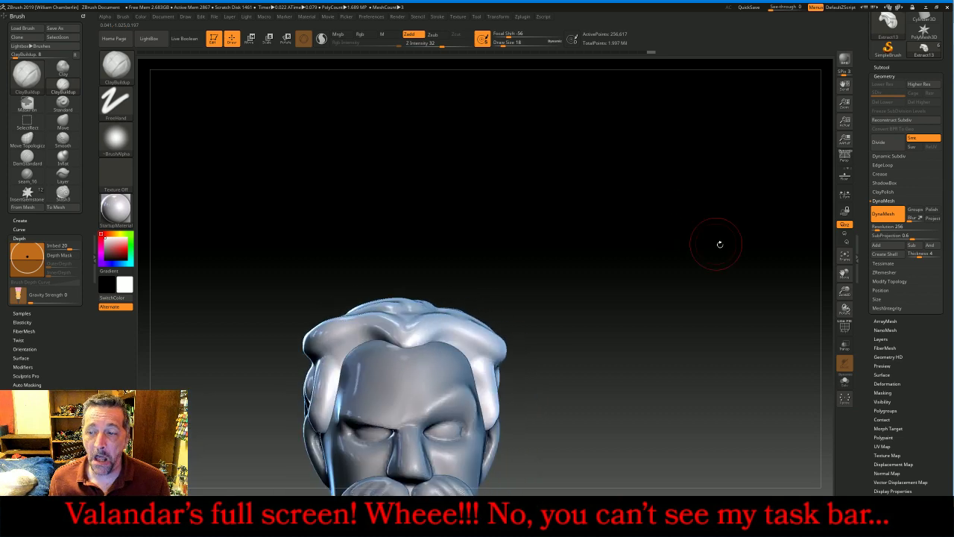
Choose the Slash3 brush and set its Z Intensity to 15 and Draw Size to 18
{"action": "left_click", "coordinate": [845, 257]}
{"action": "mouse_move", "coordinate": [790, 277]}
{"action": "left_mouse_down"}
{"action": "mouse_move", "coordinate": [761, 275]}
{"action": "mouse_move", "coordinate": [779, 284]}
{"action": "mouse_move", "coordinate": [721, 303]}
{"action": "mouse_move", "coordinate": [746, 296]}
{"action": "left_mouse_up"}
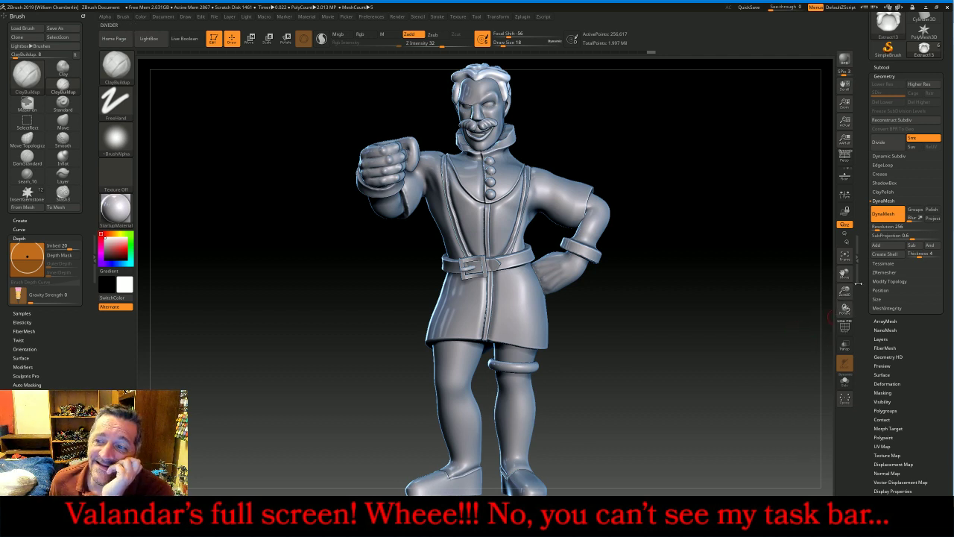
{"action": "mouse_move", "coordinate": [845, 274]}
{"action": "left_mouse_down"}
{"action": "mouse_move", "coordinate": [845, 309]}
{"action": "mouse_move", "coordinate": [844, 298]}
{"action": "mouse_move", "coordinate": [763, 306]}
{"action": "left_mouse_up"}
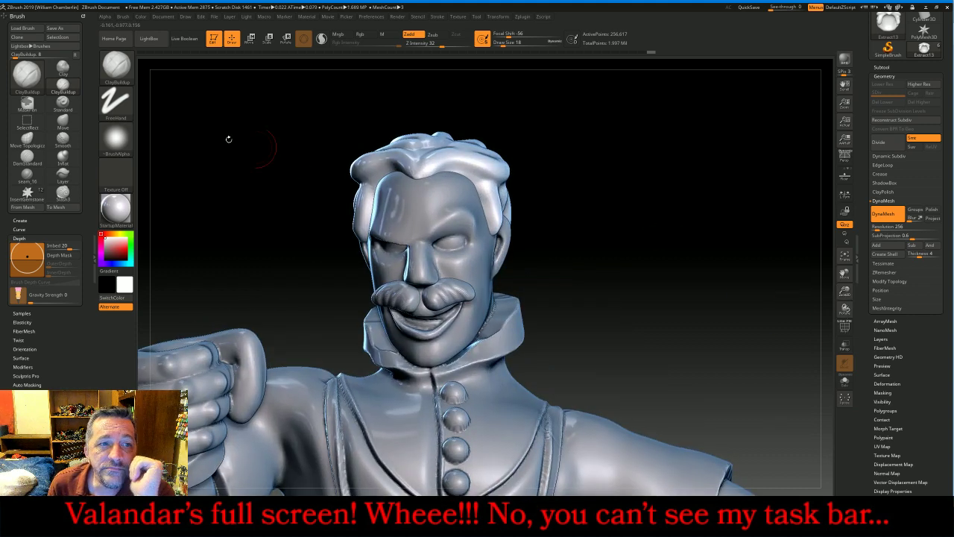
{"action": "left_click", "coordinate": [117, 64]}
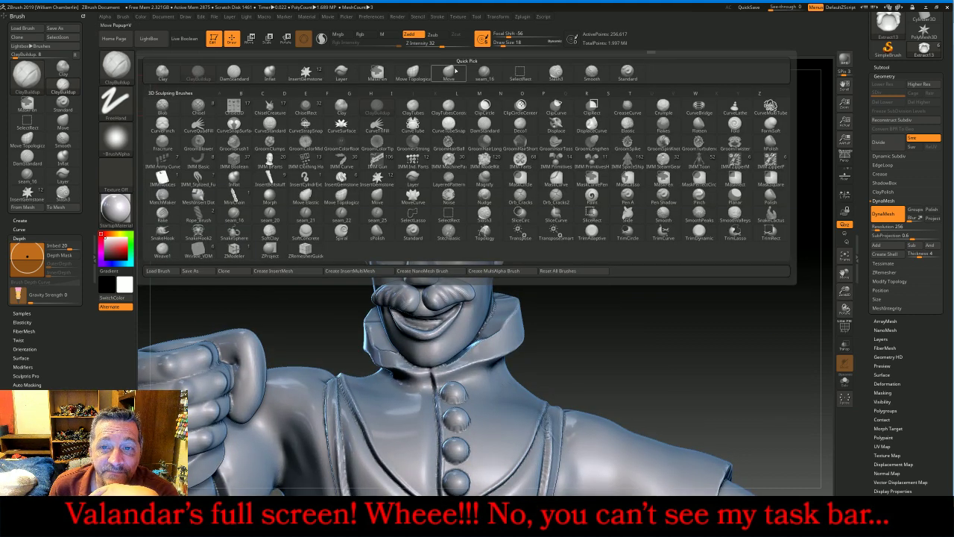
{"action": "left_click", "coordinate": [550, 73]}
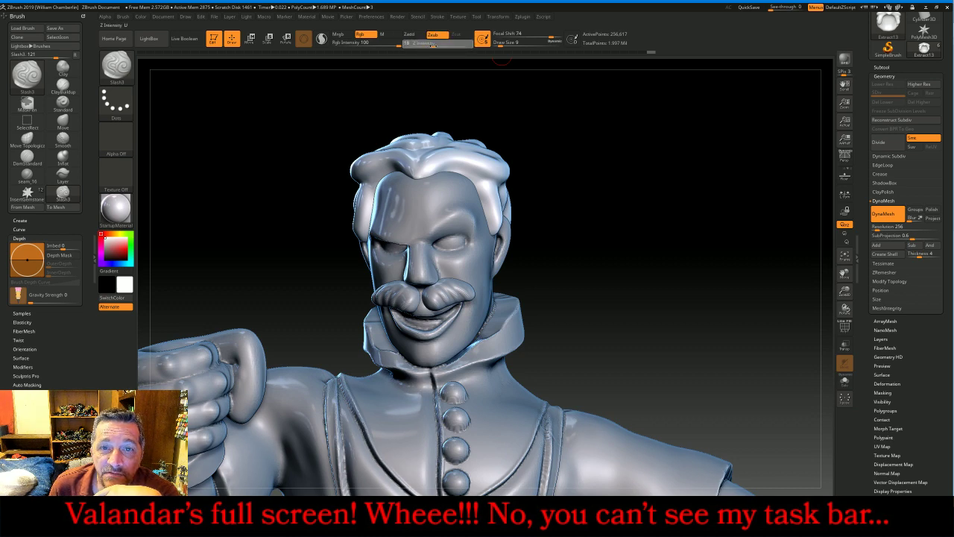
{"action": "key", "text": "Return"}
{"action": "left_click_drag", "start_coordinate": [706, 211], "coordinate": [641, 214]}
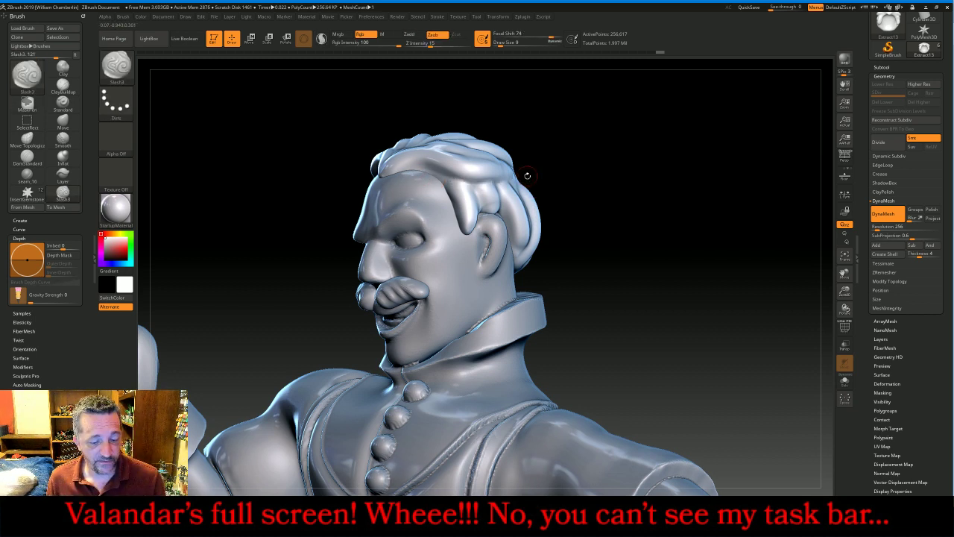
{"action": "key", "text": "bracketright"}
{"action": "key", "text": "bracketright"}
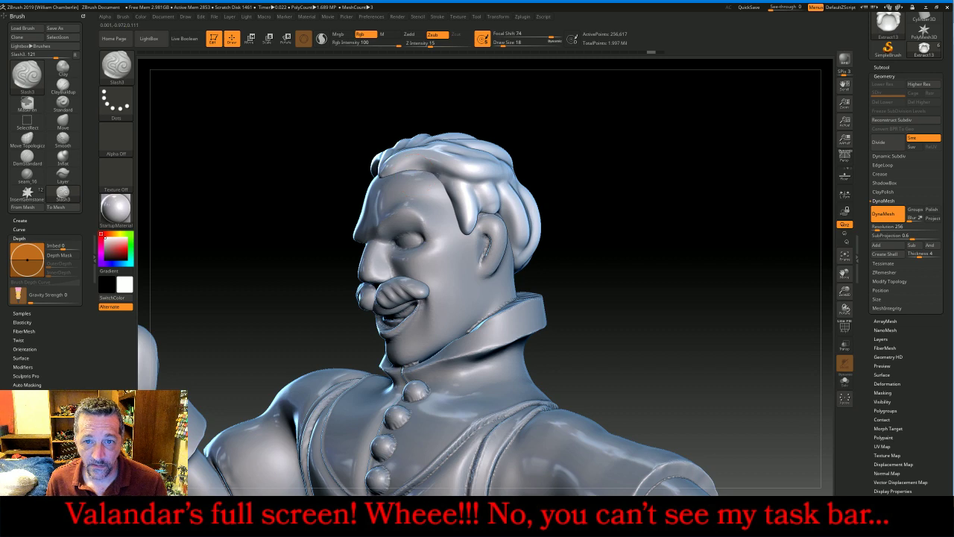
Carve Slash3 grooves between the hair waves along the front hairline and over the crown
{"action": "left_click_drag", "start_coordinate": [538, 173], "coordinate": [548, 189]}
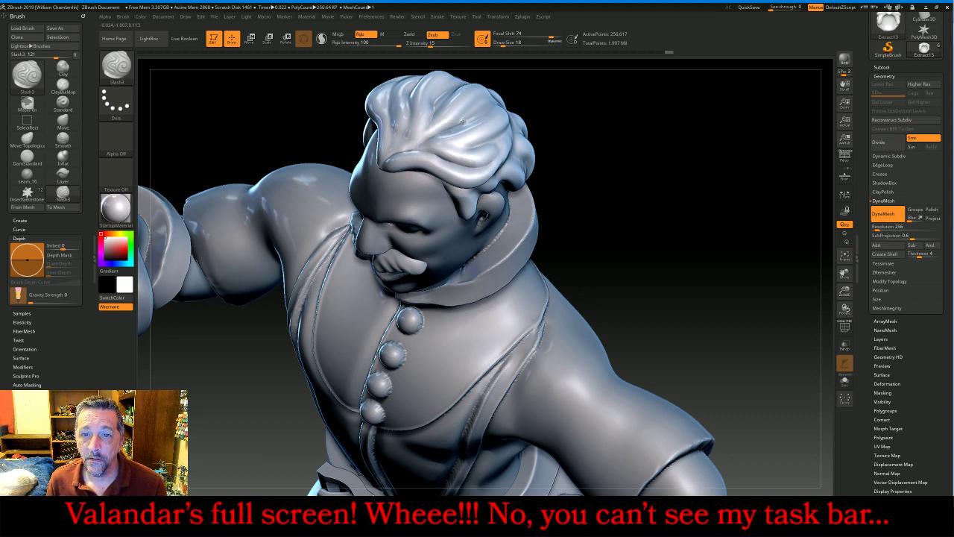
{"action": "left_click_drag", "start_coordinate": [616, 134], "coordinate": [742, 206]}
{"action": "left_click_drag", "start_coordinate": [845, 262], "coordinate": [680, 307]}
{"action": "left_click_drag", "start_coordinate": [590, 223], "coordinate": [523, 232]}
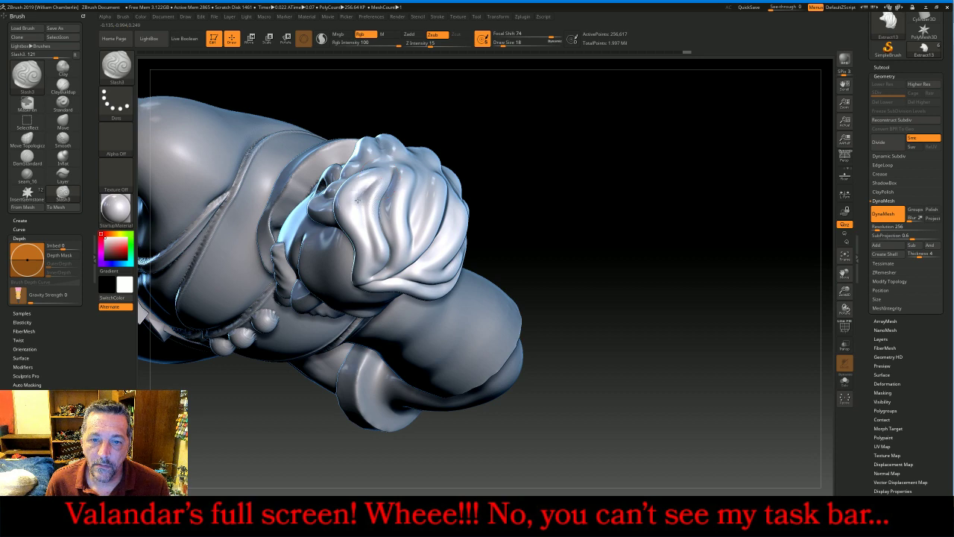
{"action": "left_click_drag", "start_coordinate": [574, 227], "coordinate": [447, 171]}
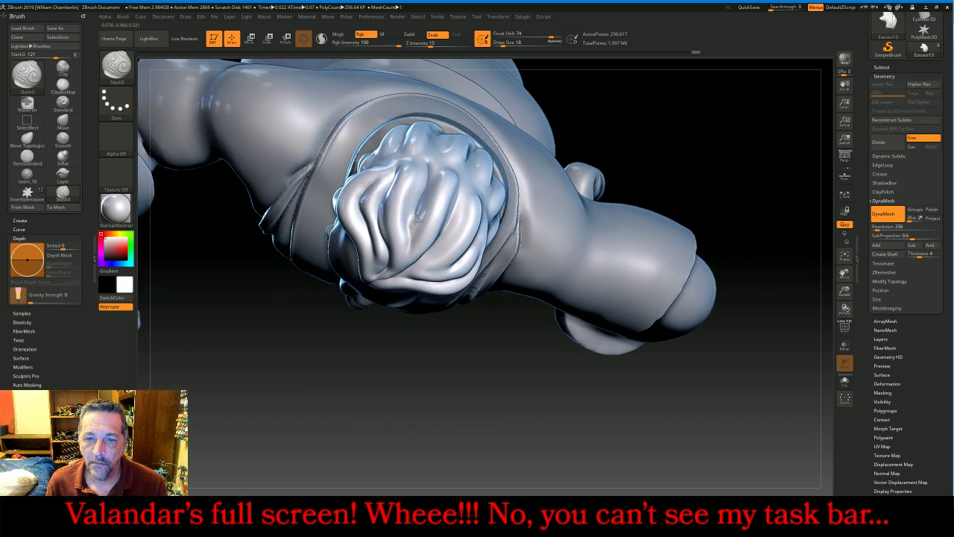
{"action": "left_click_drag", "start_coordinate": [682, 144], "coordinate": [613, 212]}
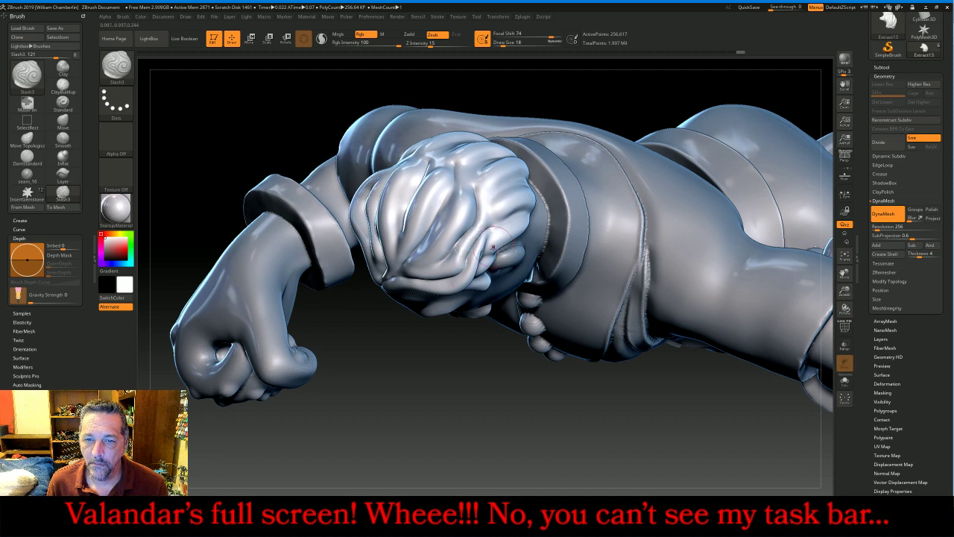
Carve Slash3 grooves between the strands above the ears, behind them and down the back of the head
{"action": "left_click_drag", "start_coordinate": [463, 397], "coordinate": [633, 184]}
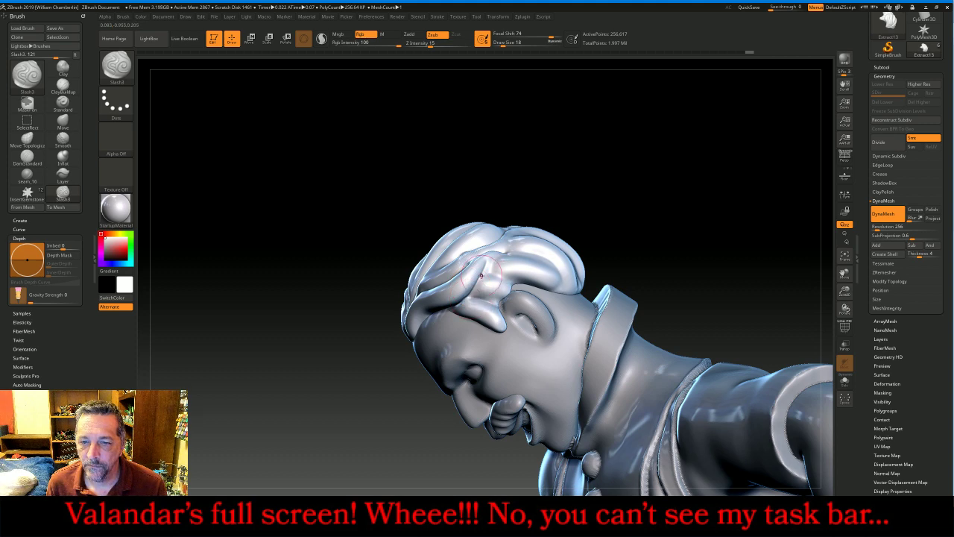
{"action": "left_click_drag", "start_coordinate": [633, 195], "coordinate": [548, 235]}
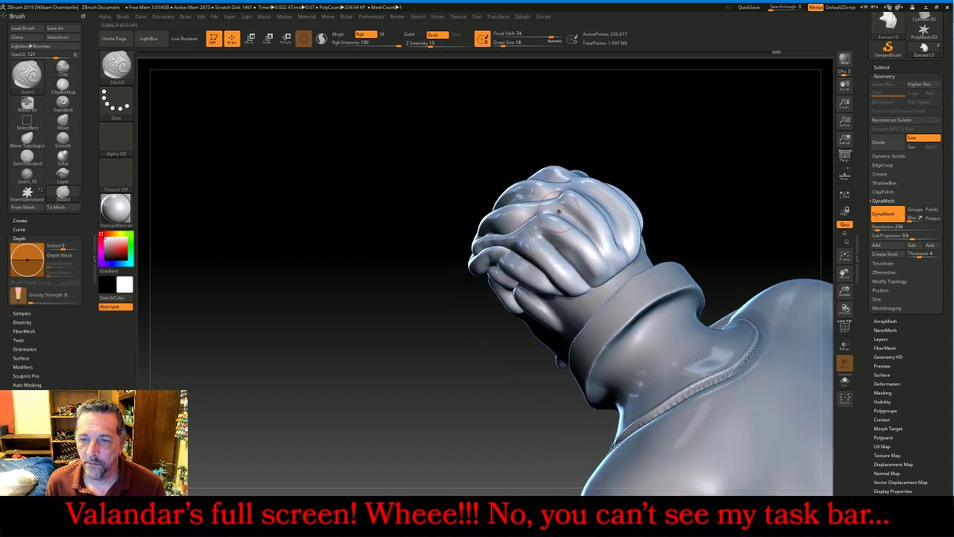
{"action": "left_click_drag", "start_coordinate": [738, 148], "coordinate": [660, 183]}
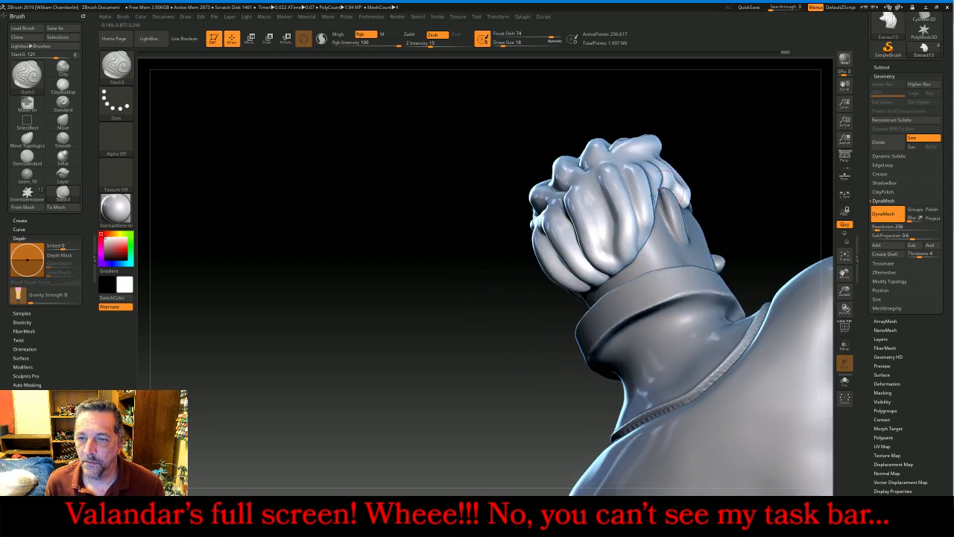
{"action": "left_click_drag", "start_coordinate": [612, 234], "coordinate": [618, 262]}
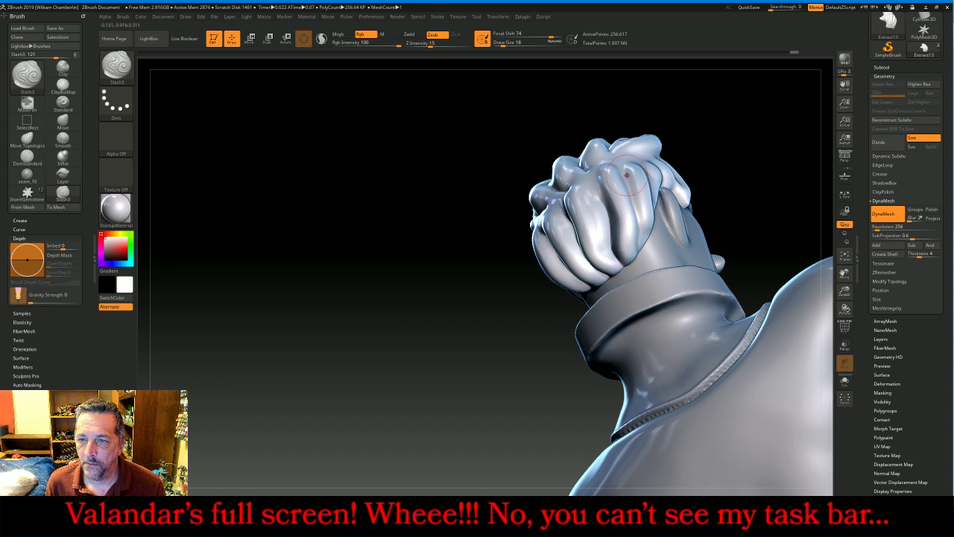
{"action": "mouse_move", "coordinate": [737, 129]}
{"action": "left_mouse_down"}
{"action": "mouse_move", "coordinate": [654, 167]}
{"action": "mouse_move", "coordinate": [651, 217]}
{"action": "left_mouse_up"}
{"action": "left_click_drag", "start_coordinate": [696, 140], "coordinate": [712, 177]}
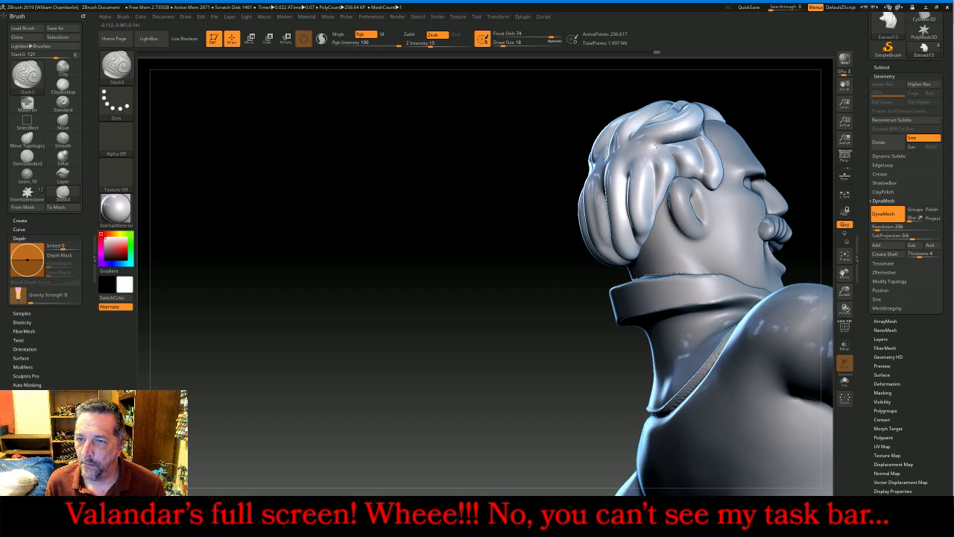
{"action": "left_click_drag", "start_coordinate": [547, 223], "coordinate": [539, 194]}
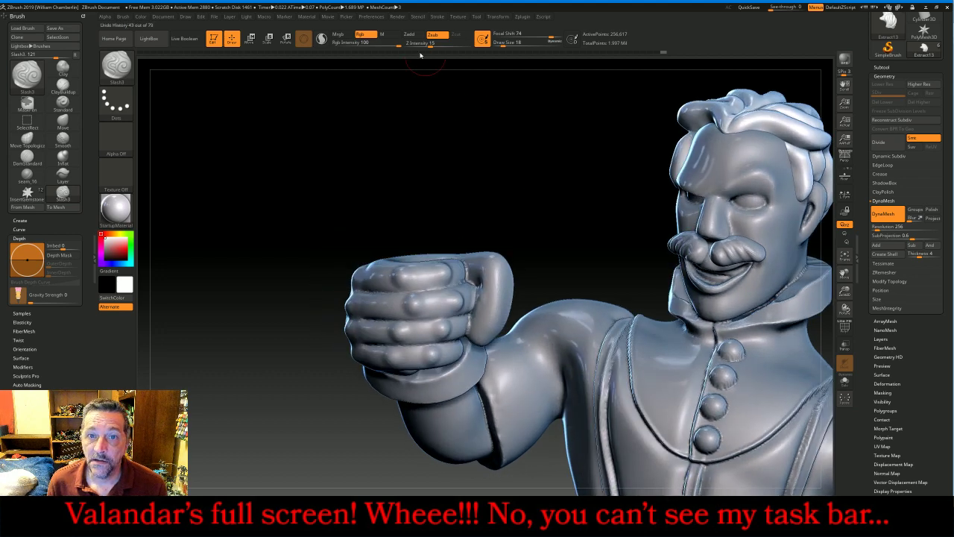
Switch Slash3 to Zadd with Z Intensity 8 and raise fine ridges along the hair strands at the front and sides
{"action": "left_click", "coordinate": [409, 35]}
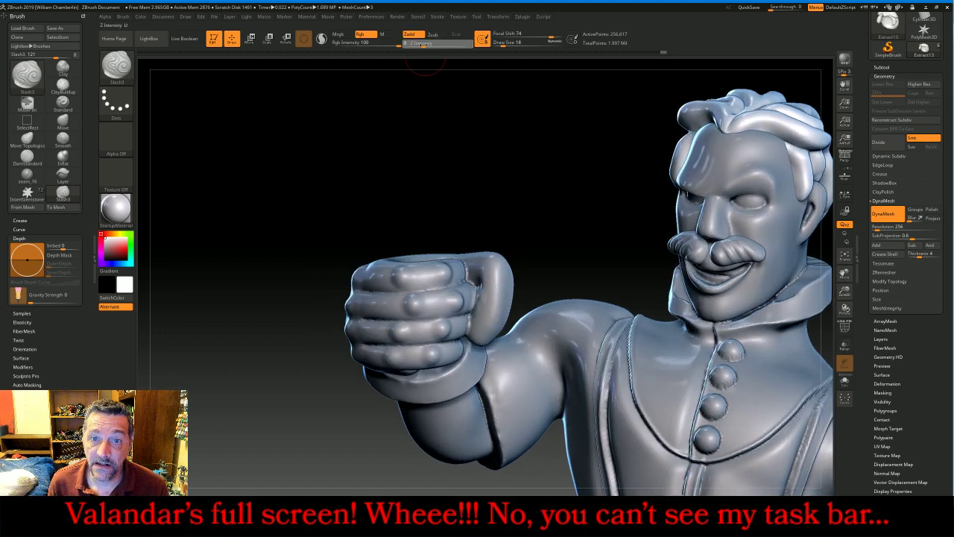
{"action": "mouse_move", "coordinate": [816, 291]}
{"action": "left_mouse_down"}
{"action": "mouse_move", "coordinate": [750, 325]}
{"action": "mouse_move", "coordinate": [641, 295]}
{"action": "left_mouse_up"}
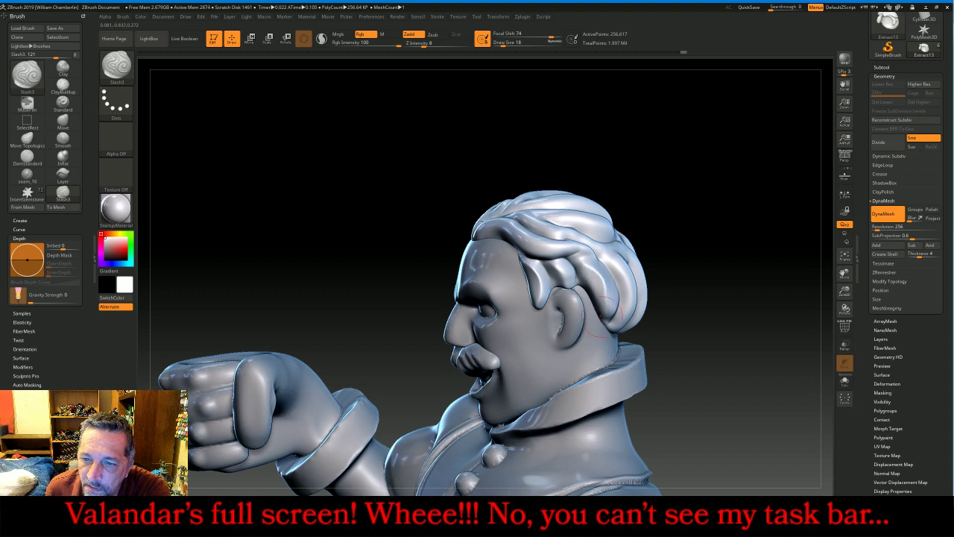
{"action": "left_click_drag", "start_coordinate": [656, 247], "coordinate": [485, 233]}
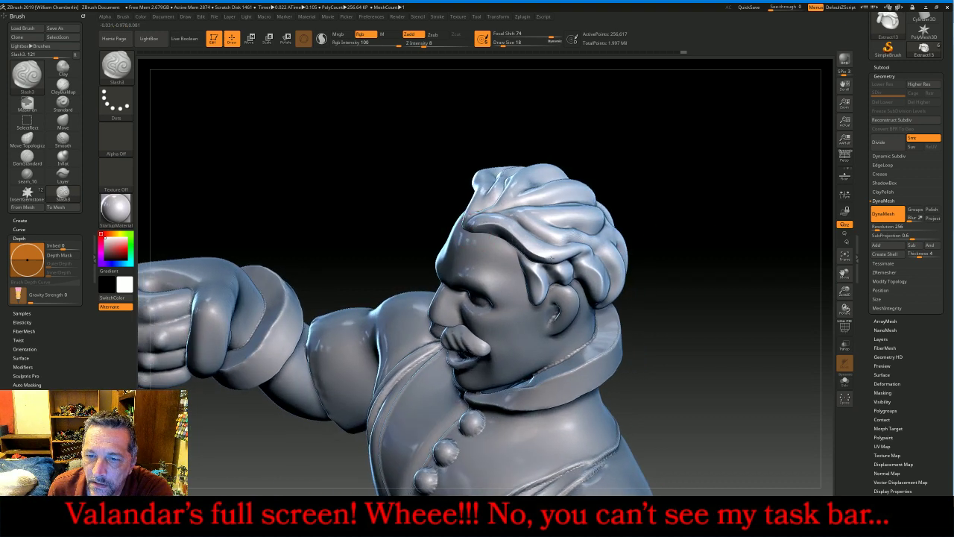
{"action": "left_click_drag", "start_coordinate": [742, 193], "coordinate": [549, 187]}
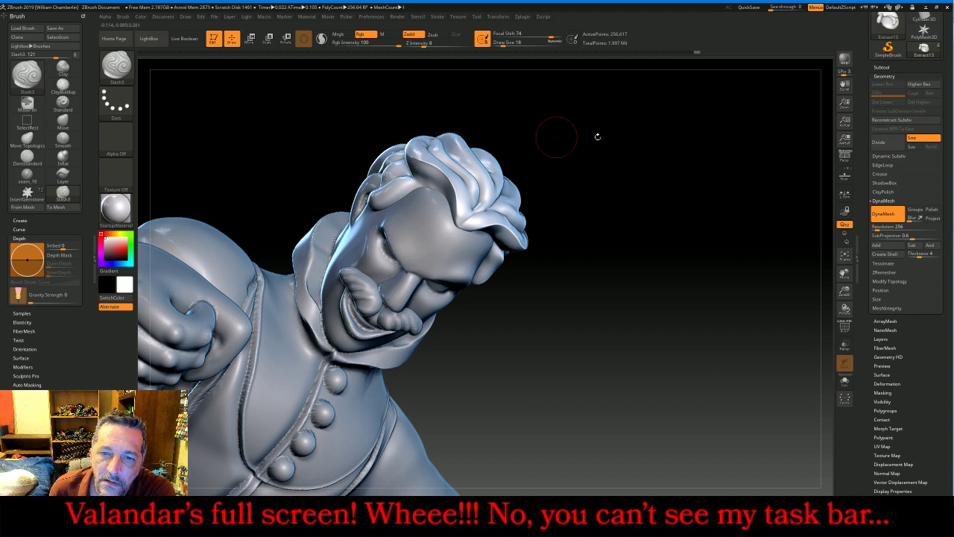
{"action": "mouse_move", "coordinate": [554, 140]}
{"action": "left_mouse_down"}
{"action": "mouse_move", "coordinate": [454, 140]}
{"action": "mouse_move", "coordinate": [422, 166]}
{"action": "left_mouse_up"}
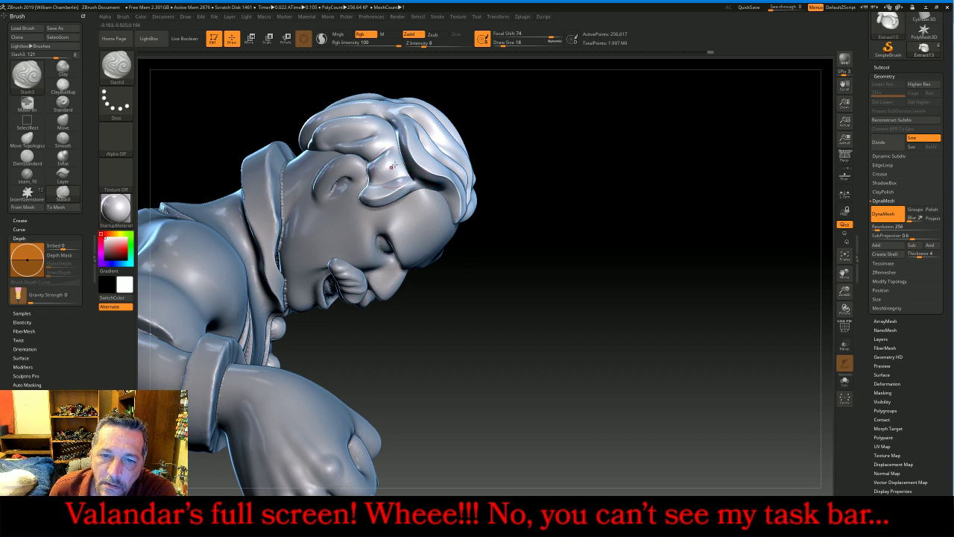
{"action": "mouse_move", "coordinate": [393, 165]}
{"action": "left_mouse_down"}
{"action": "mouse_move", "coordinate": [366, 170]}
{"action": "mouse_move", "coordinate": [348, 150]}
{"action": "left_mouse_up"}
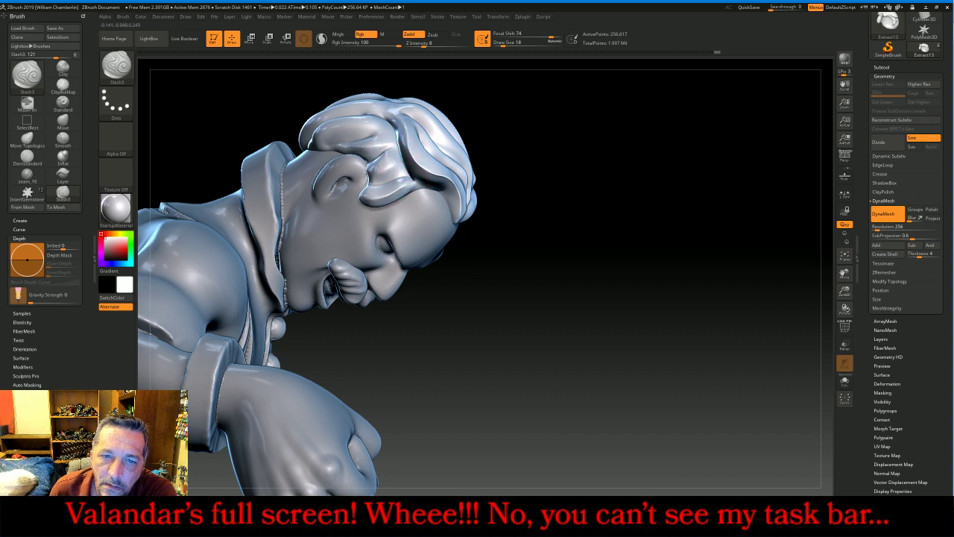
{"action": "left_click_drag", "start_coordinate": [574, 147], "coordinate": [586, 187]}
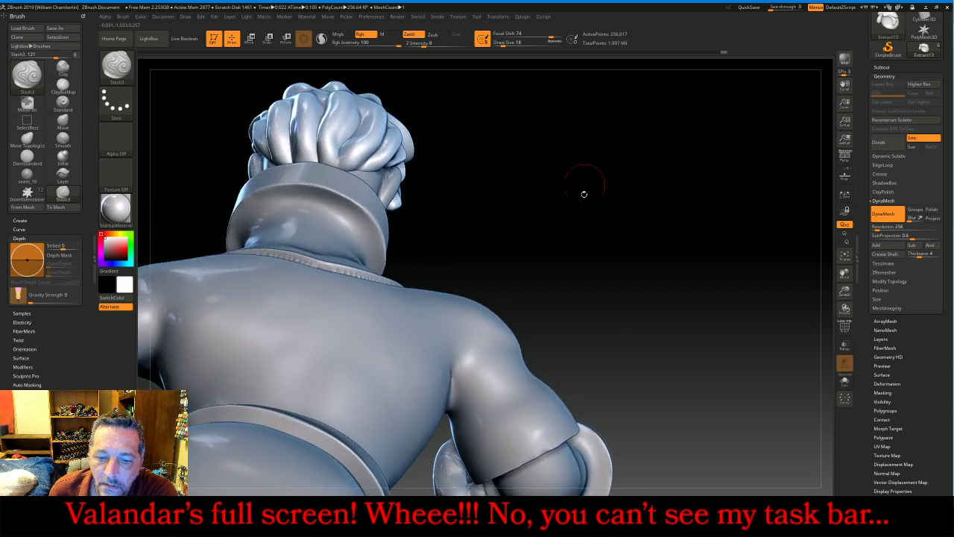
{"action": "key", "text": "alt+Tab"}
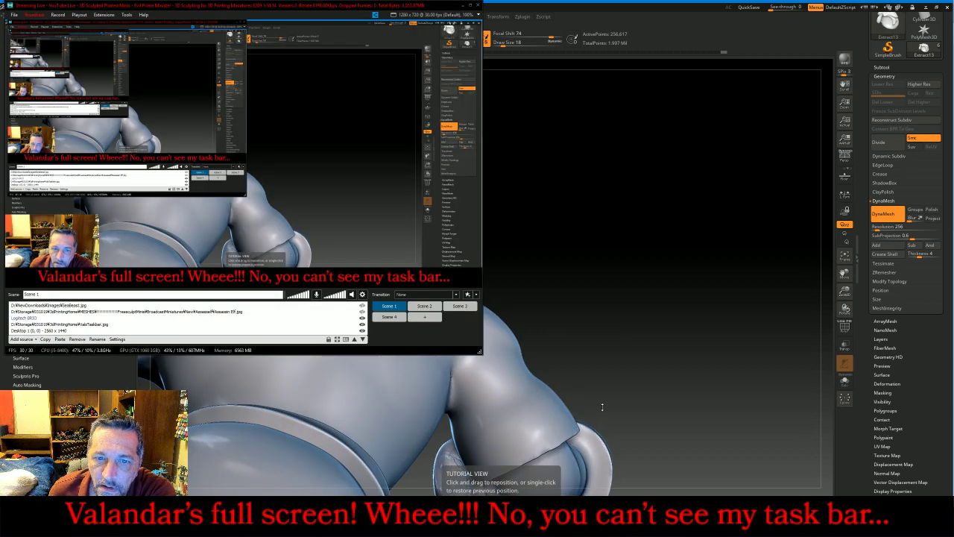
{"action": "key", "text": "alt+Tab"}
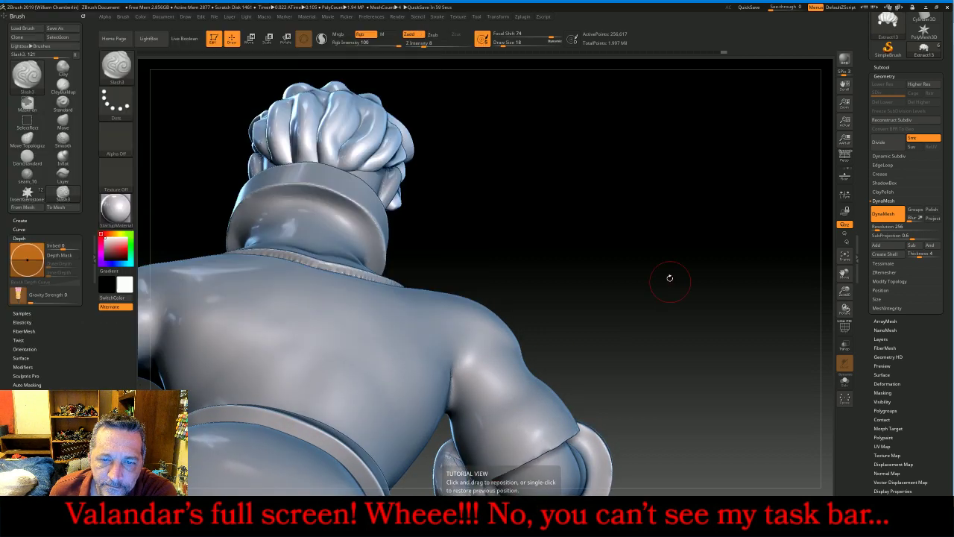
Raise fine Slash3 ridges along the strands over the crown and down the back of the head
{"action": "left_click_drag", "start_coordinate": [666, 241], "coordinate": [673, 287]}
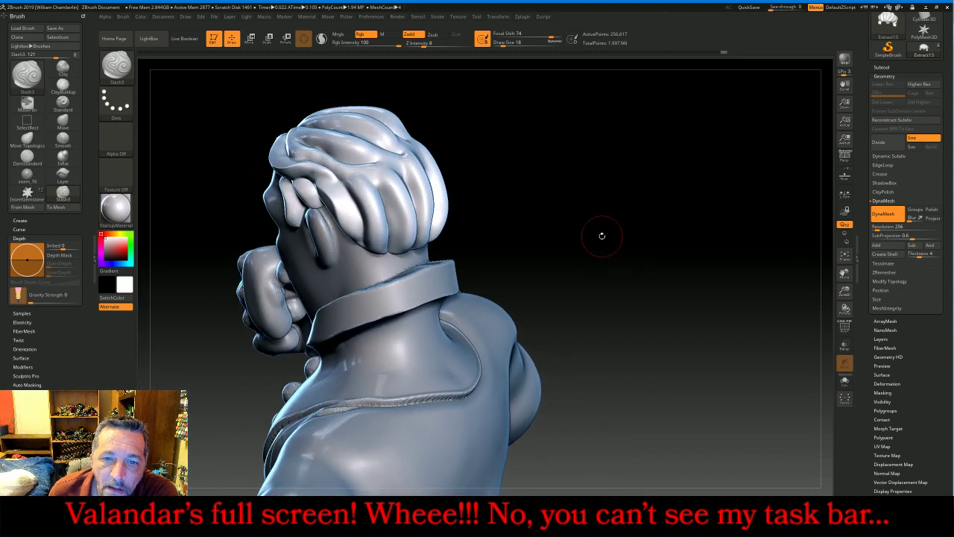
{"action": "left_click_drag", "start_coordinate": [602, 234], "coordinate": [629, 224]}
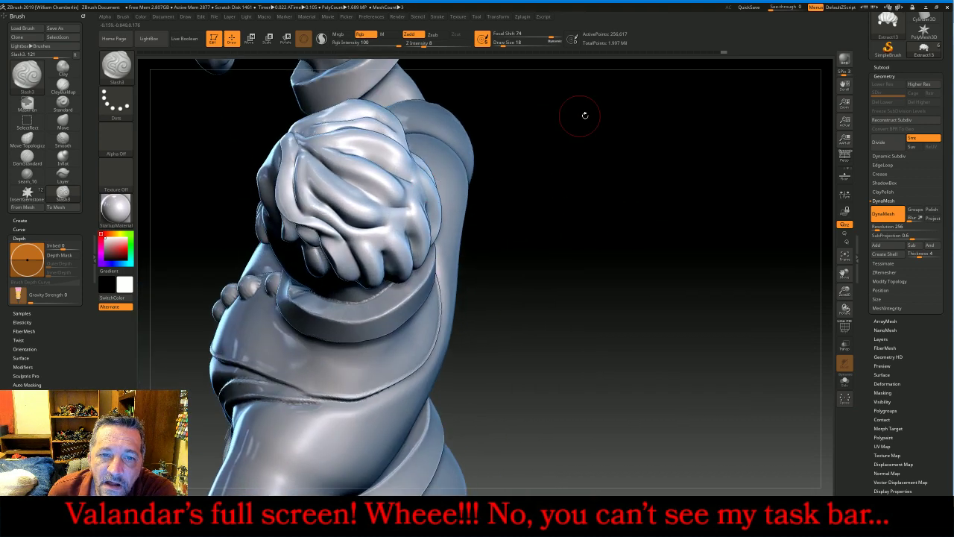
{"action": "left_click_drag", "start_coordinate": [646, 165], "coordinate": [302, 138]}
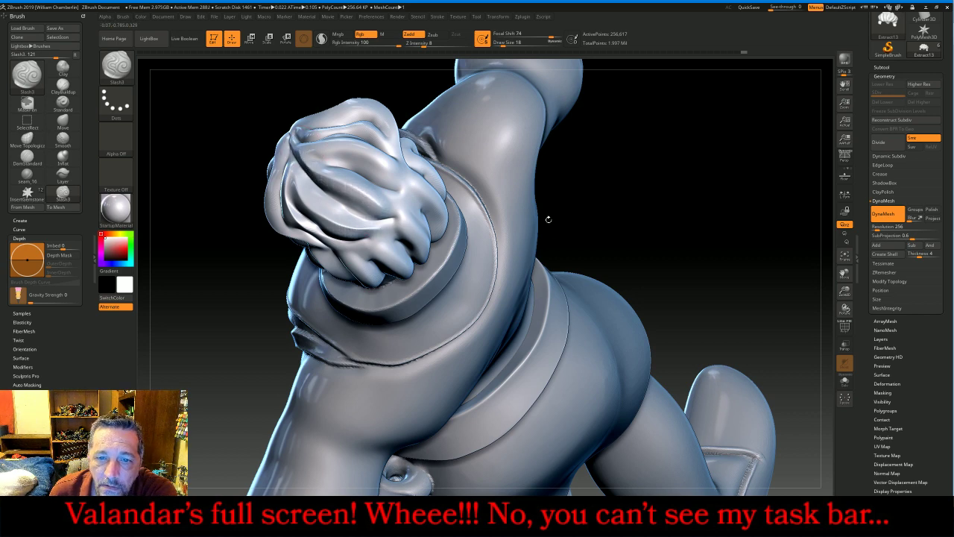
{"action": "left_click_drag", "start_coordinate": [548, 219], "coordinate": [453, 216]}
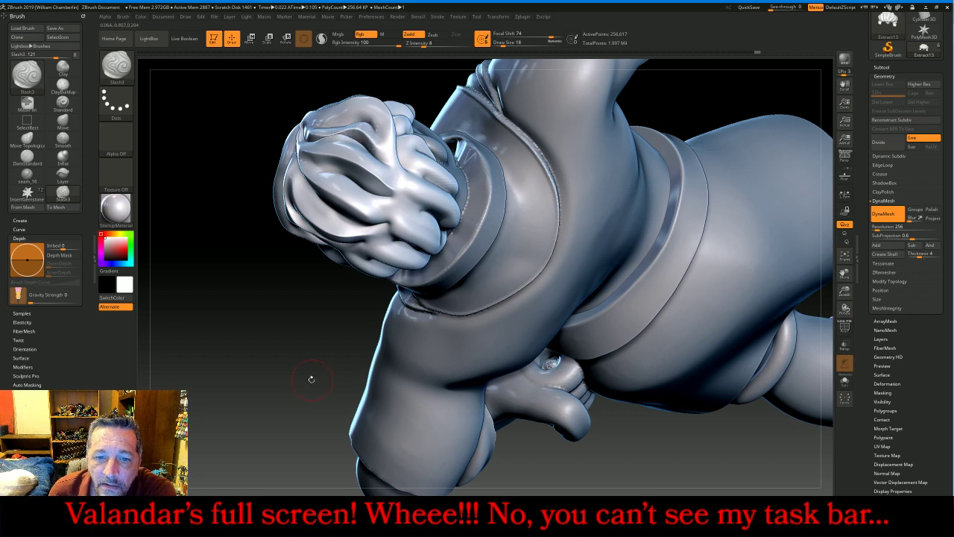
{"action": "left_click_drag", "start_coordinate": [312, 379], "coordinate": [349, 232]}
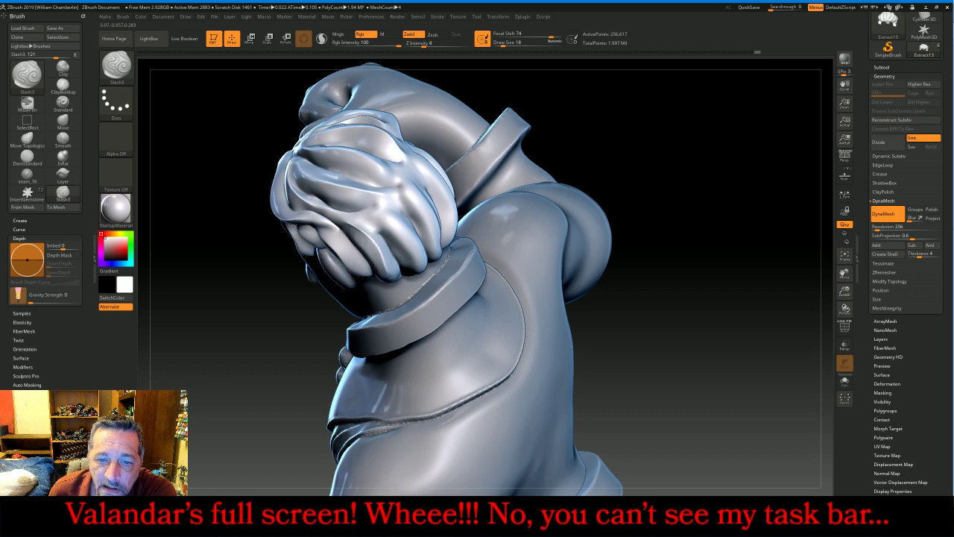
{"action": "left_click_drag", "start_coordinate": [611, 313], "coordinate": [443, 243]}
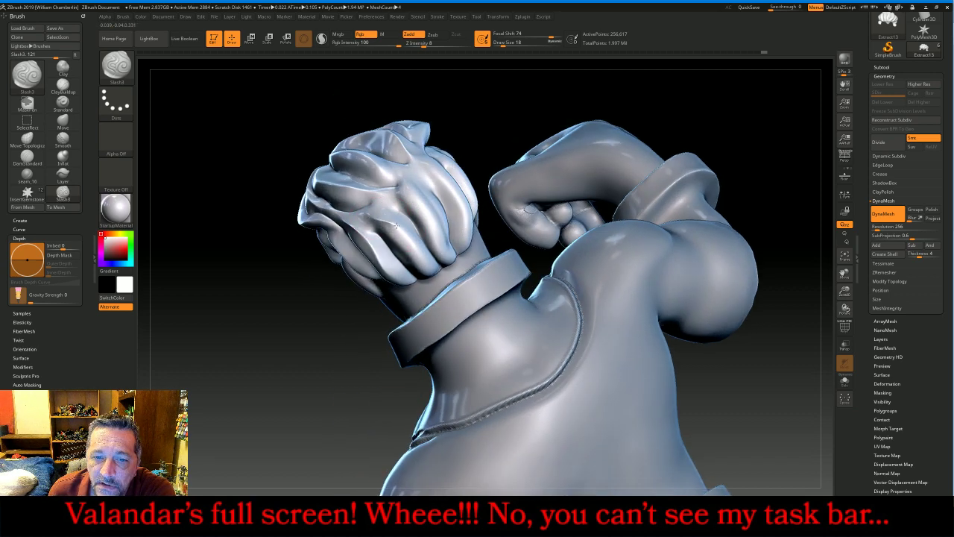
{"action": "left_click_drag", "start_coordinate": [396, 225], "coordinate": [427, 266]}
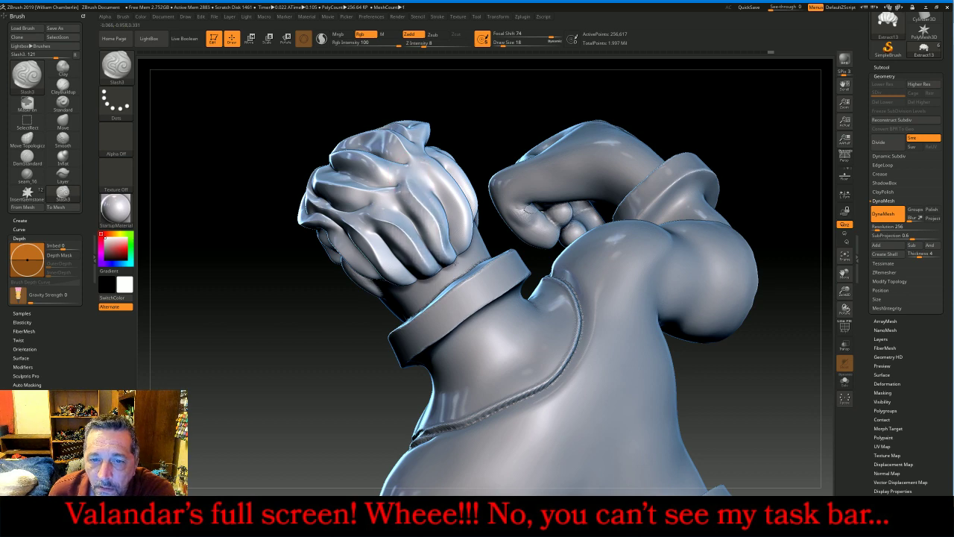
{"action": "left_click_drag", "start_coordinate": [524, 94], "coordinate": [434, 145]}
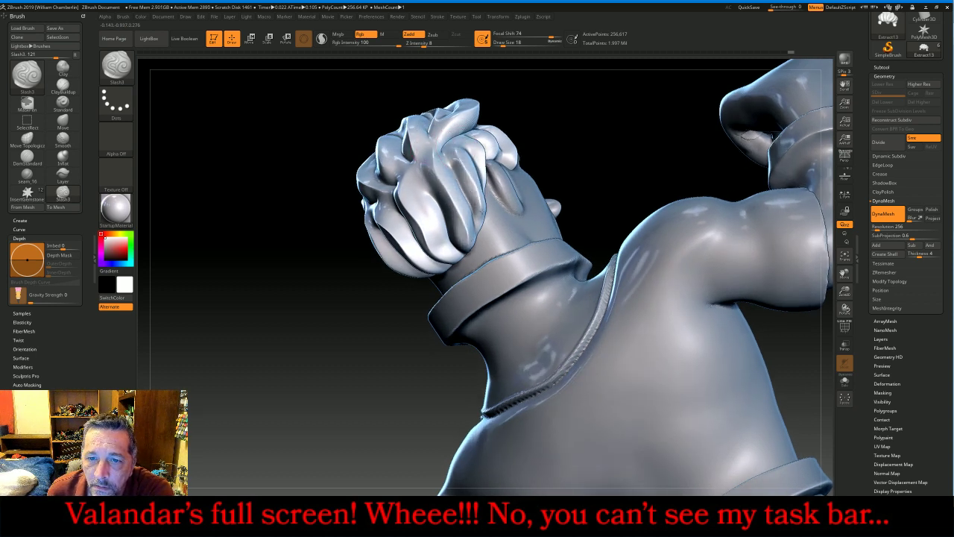
Add more fine Slash3 ridges to the hair waves along the front hairline
{"action": "mouse_move", "coordinate": [614, 140]}
{"action": "left_mouse_down"}
{"action": "mouse_move", "coordinate": [663, 161]}
{"action": "mouse_move", "coordinate": [728, 216]}
{"action": "mouse_move", "coordinate": [662, 194]}
{"action": "left_mouse_up"}
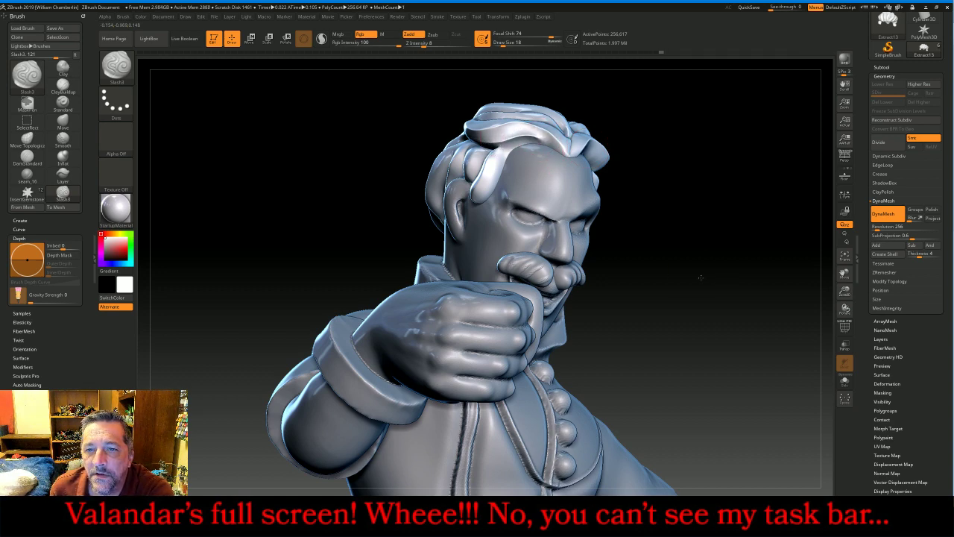
{"action": "mouse_move", "coordinate": [700, 277]}
{"action": "left_mouse_down"}
{"action": "mouse_move", "coordinate": [711, 270]}
{"action": "mouse_move", "coordinate": [694, 237]}
{"action": "left_mouse_up"}
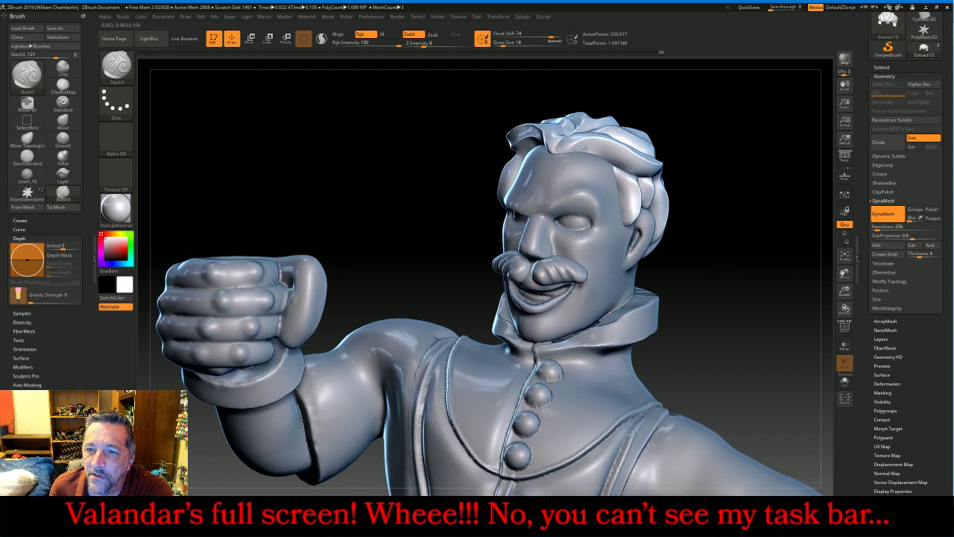
{"action": "key", "text": "ctrl"}
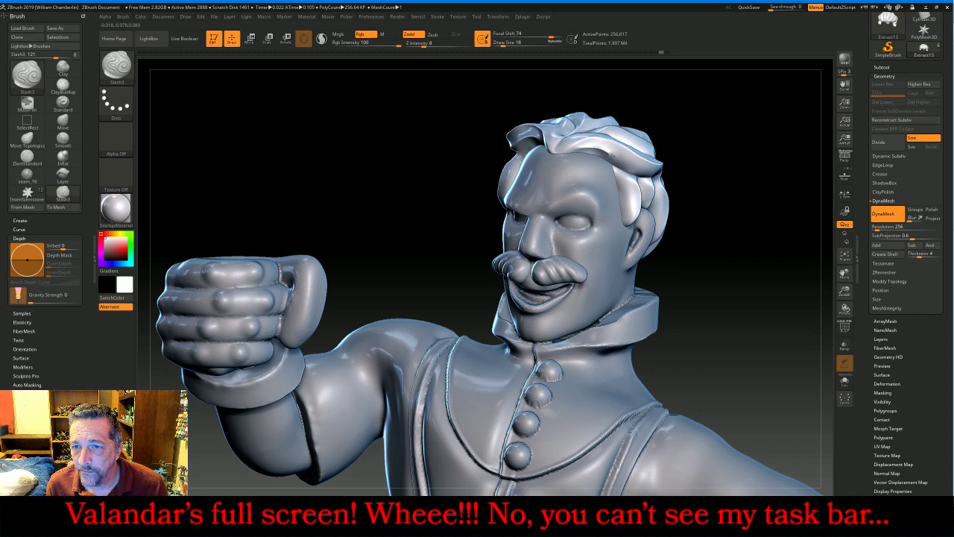
{"action": "left_click_drag", "start_coordinate": [727, 180], "coordinate": [744, 183]}
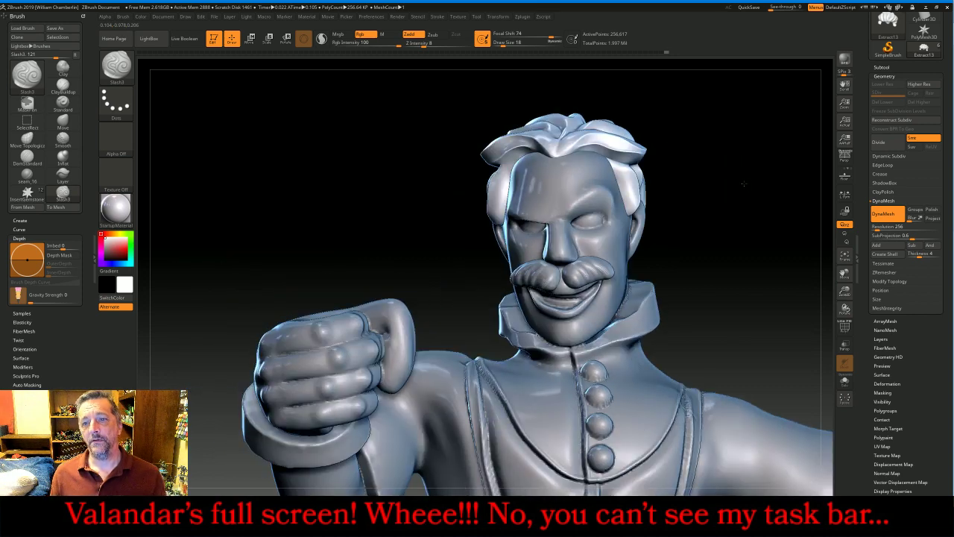
Frame the whole figure and make the body the active subtool
{"action": "left_click", "coordinate": [846, 258]}
{"action": "left_click", "coordinate": [850, 260]}
{"action": "mouse_move", "coordinate": [795, 284]}
{"action": "left_mouse_down"}
{"action": "mouse_move", "coordinate": [784, 282]}
{"action": "mouse_move", "coordinate": [797, 282]}
{"action": "left_mouse_up"}
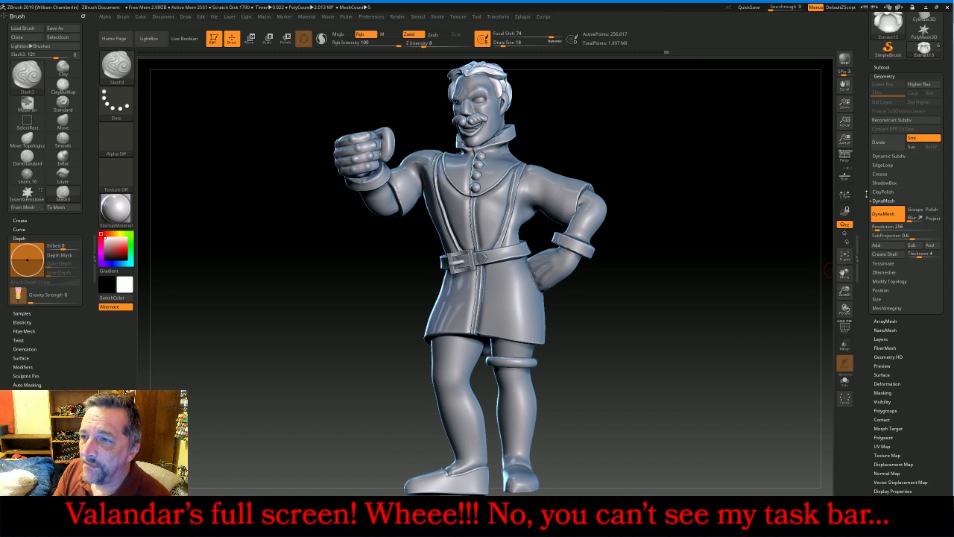
{"action": "left_click", "coordinate": [882, 67]}
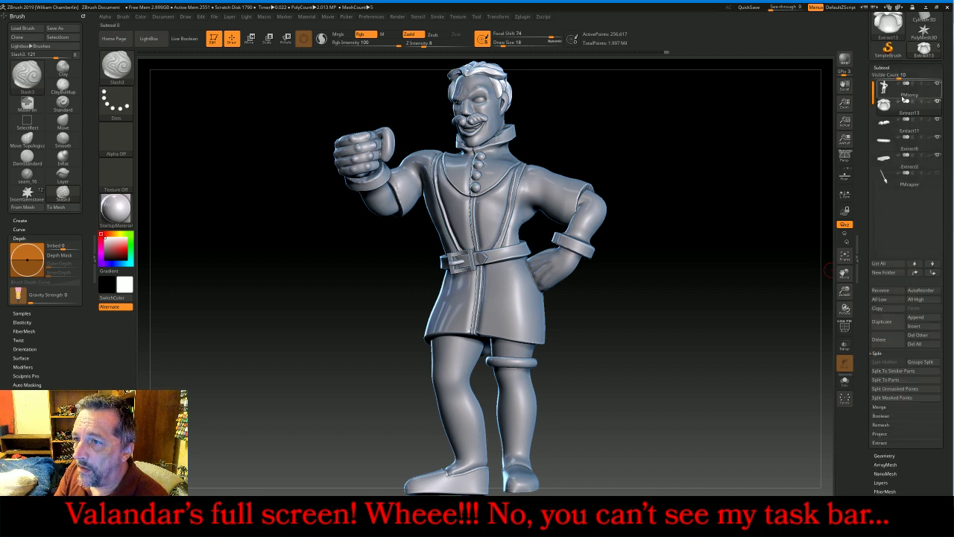
{"action": "left_click", "coordinate": [893, 91]}
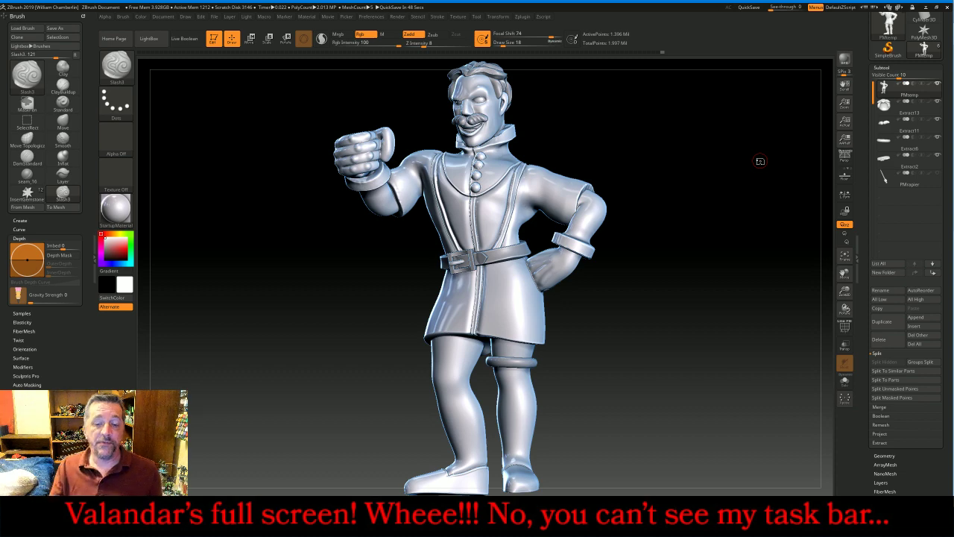
Choose the ClayBuildup brush for the clothing and set its Draw Size to 26
{"action": "left_click", "coordinate": [117, 65]}
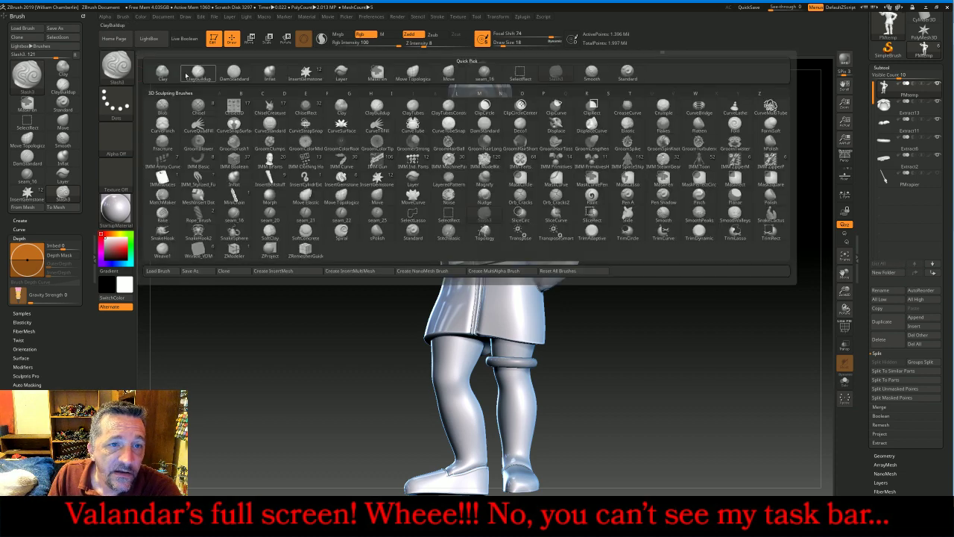
{"action": "left_click", "coordinate": [198, 72]}
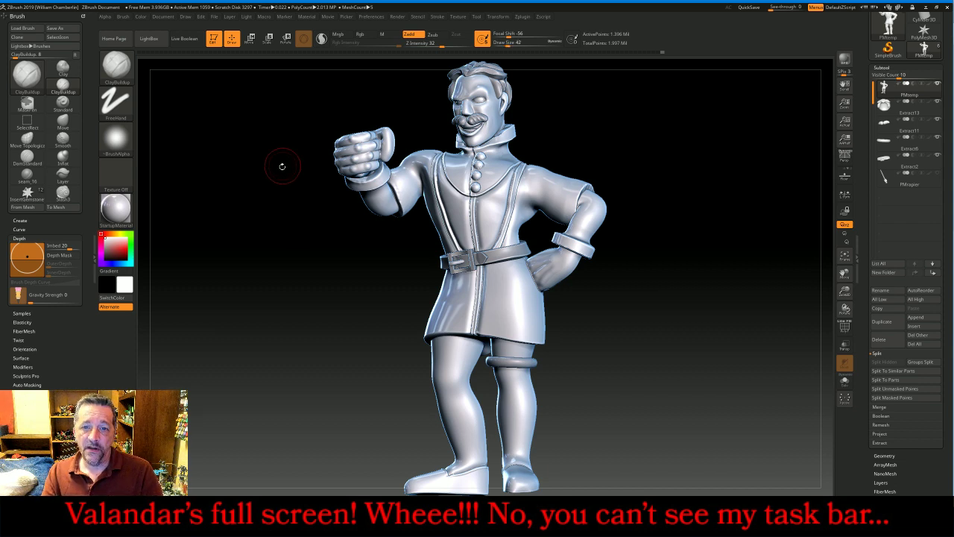
{"action": "left_click_drag", "start_coordinate": [279, 164], "coordinate": [410, 193]}
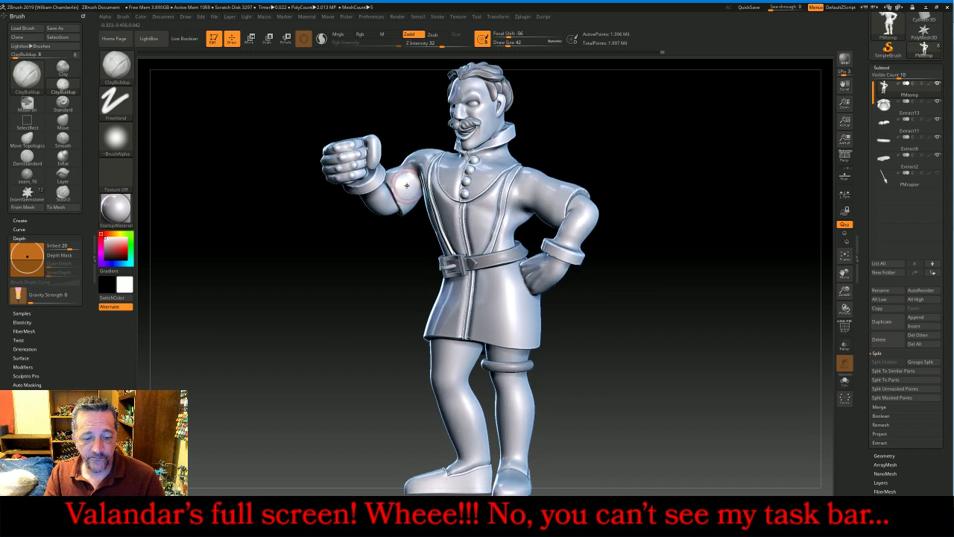
{"action": "key", "text": "bracketleft"}
{"action": "key", "text": "bracketleft"}
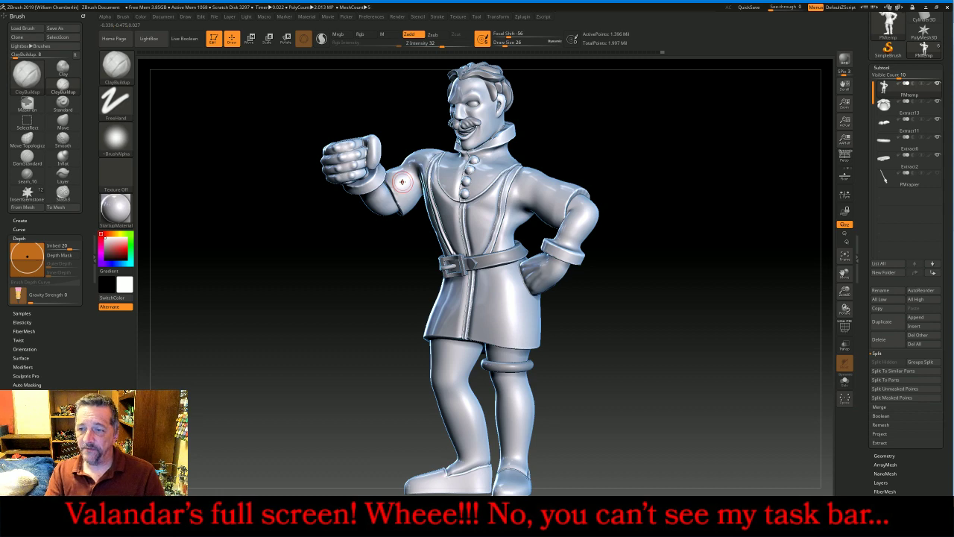
{"action": "left_click_drag", "start_coordinate": [845, 292], "coordinate": [845, 286]}
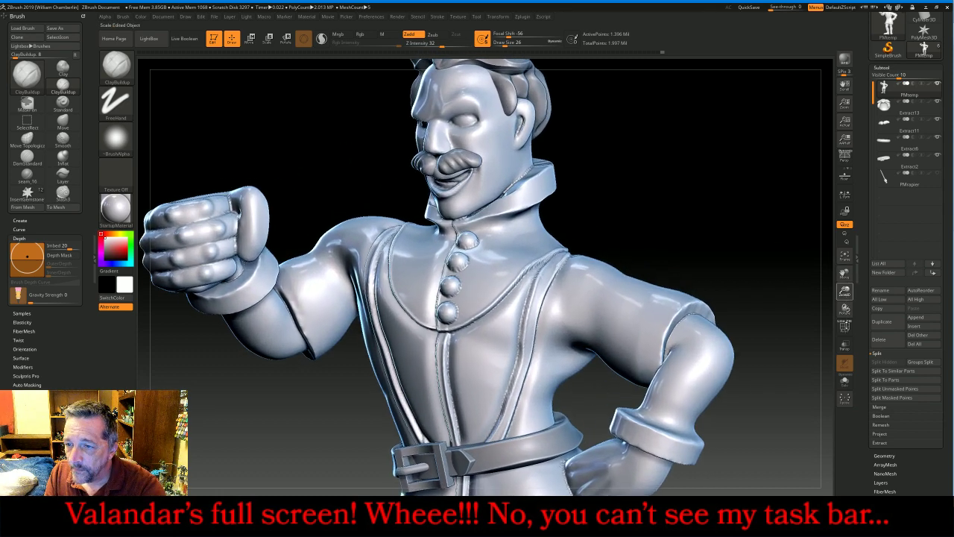
{"action": "left_click_drag", "start_coordinate": [845, 322], "coordinate": [846, 325]}
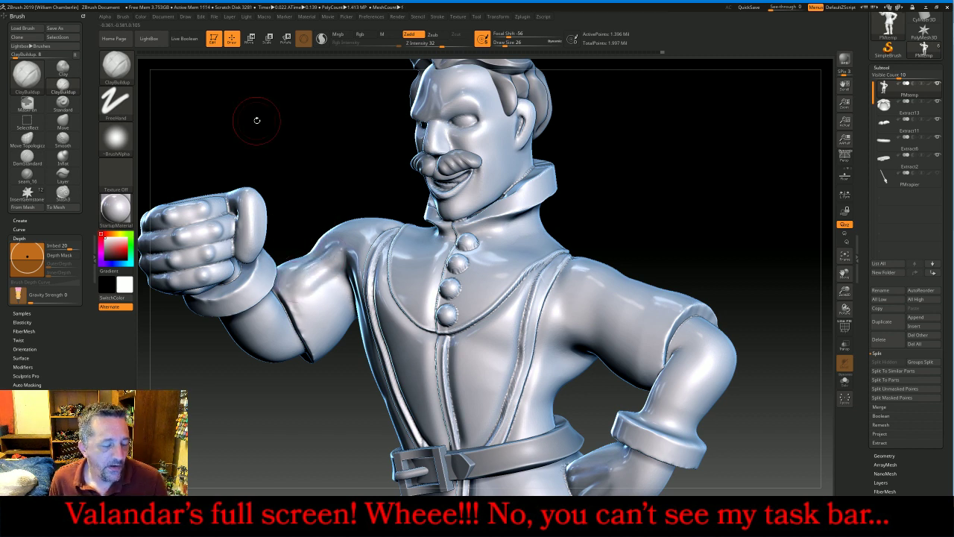
Assign Alpha 06 to the ClayBuildup brush
{"action": "left_click", "coordinate": [115, 138]}
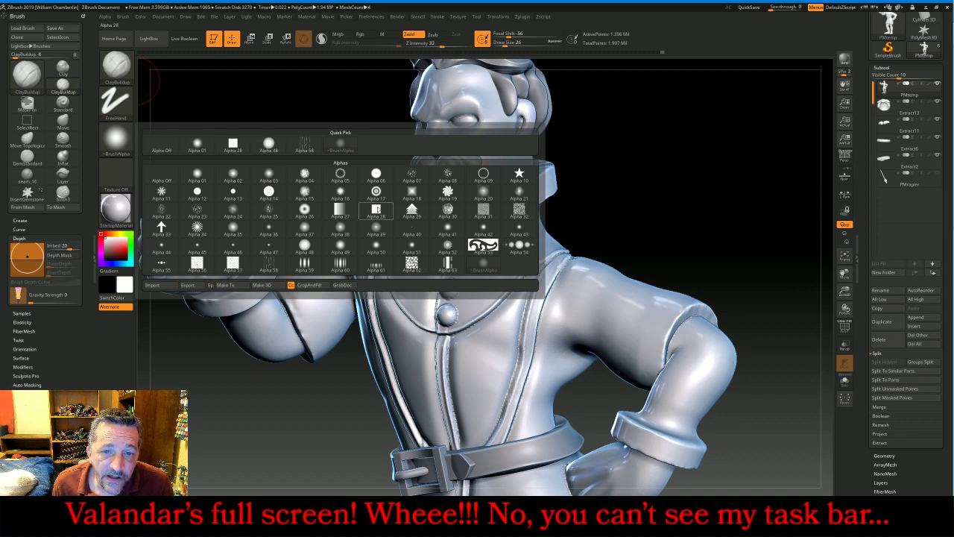
{"action": "mouse_move", "coordinate": [378, 212]}
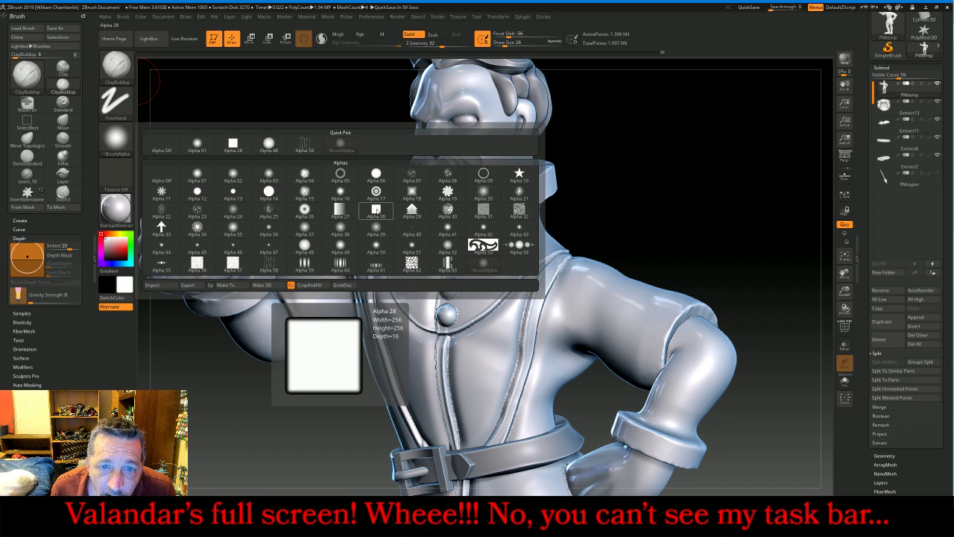
{"action": "mouse_move", "coordinate": [381, 171]}
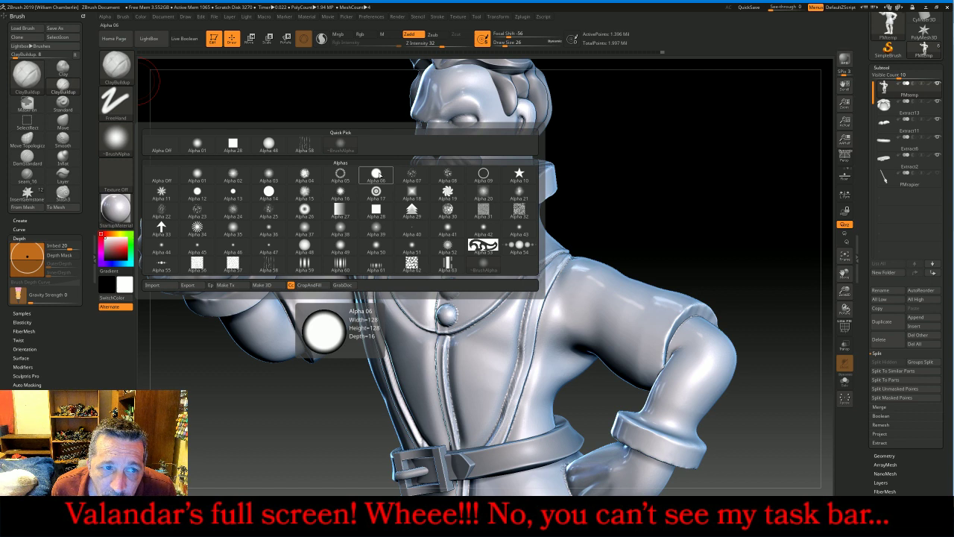
{"action": "left_click", "coordinate": [377, 173]}
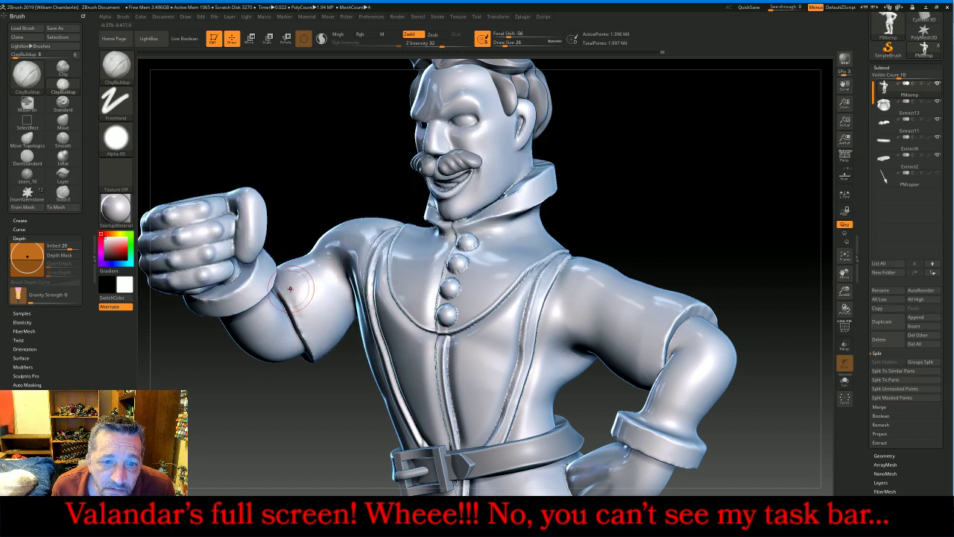
Build up raised cloth folds with ClayBuildup along the front and underside of the fist arm's upper sleeve
{"action": "left_click_drag", "start_coordinate": [290, 288], "coordinate": [336, 267]}
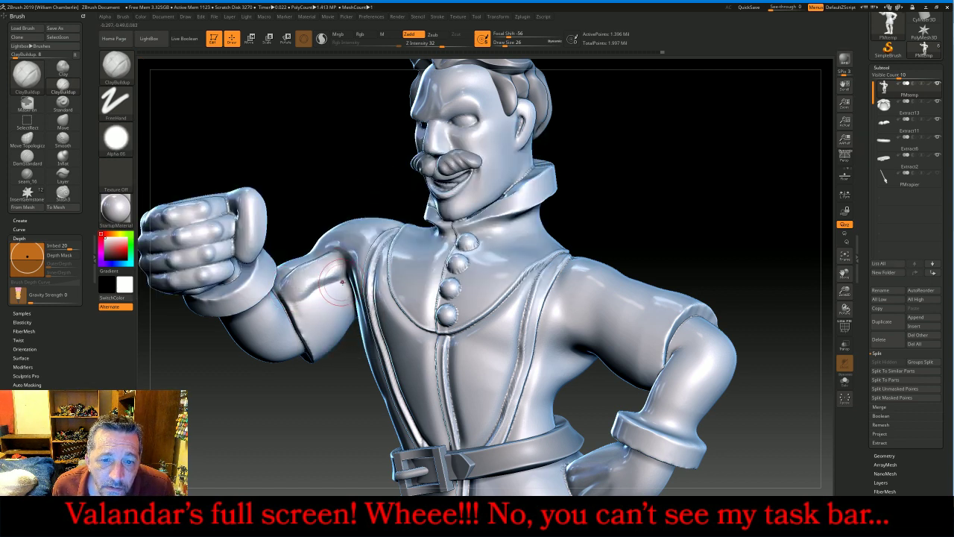
{"action": "mouse_move", "coordinate": [312, 406]}
{"action": "left_mouse_down"}
{"action": "mouse_move", "coordinate": [301, 400]}
{"action": "mouse_move", "coordinate": [319, 328]}
{"action": "mouse_move", "coordinate": [339, 334]}
{"action": "mouse_move", "coordinate": [328, 384]}
{"action": "mouse_move", "coordinate": [331, 328]}
{"action": "mouse_move", "coordinate": [306, 346]}
{"action": "mouse_move", "coordinate": [361, 339]}
{"action": "left_mouse_up"}
{"action": "left_click_drag", "start_coordinate": [317, 366], "coordinate": [389, 363]}
{"action": "left_click_drag", "start_coordinate": [488, 412], "coordinate": [487, 331]}
{"action": "left_click_drag", "start_coordinate": [315, 391], "coordinate": [415, 400]}
{"action": "mouse_move", "coordinate": [705, 286]}
{"action": "left_mouse_down"}
{"action": "mouse_move", "coordinate": [704, 243]}
{"action": "mouse_move", "coordinate": [679, 252]}
{"action": "left_mouse_up"}
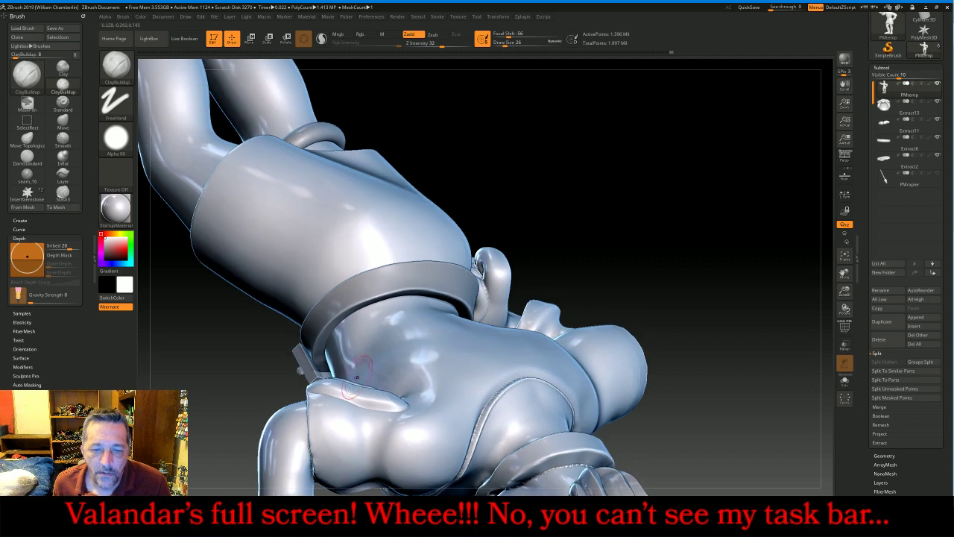
{"action": "left_click_drag", "start_coordinate": [317, 408], "coordinate": [405, 425]}
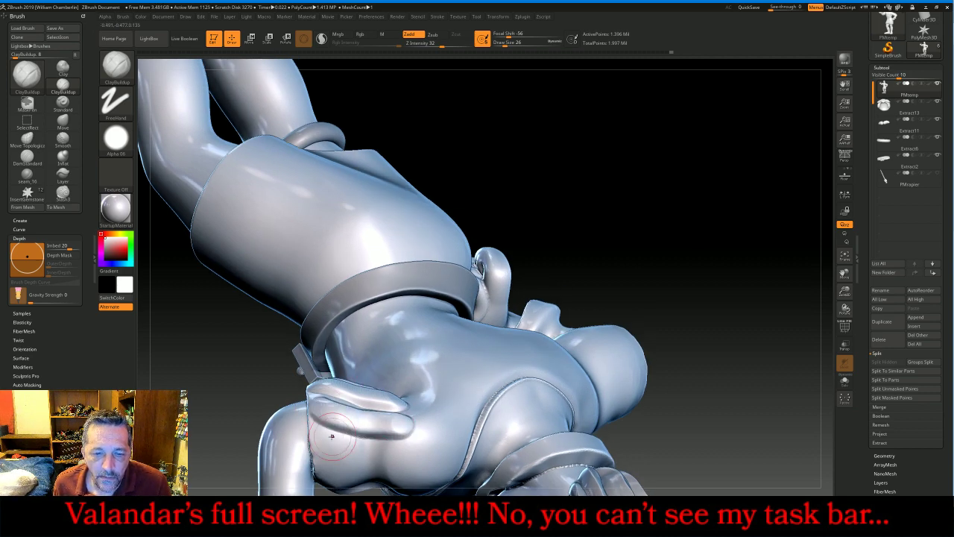
{"action": "mouse_move", "coordinate": [332, 436]}
{"action": "left_mouse_down"}
{"action": "mouse_move", "coordinate": [321, 443]}
{"action": "mouse_move", "coordinate": [418, 447]}
{"action": "left_mouse_up"}
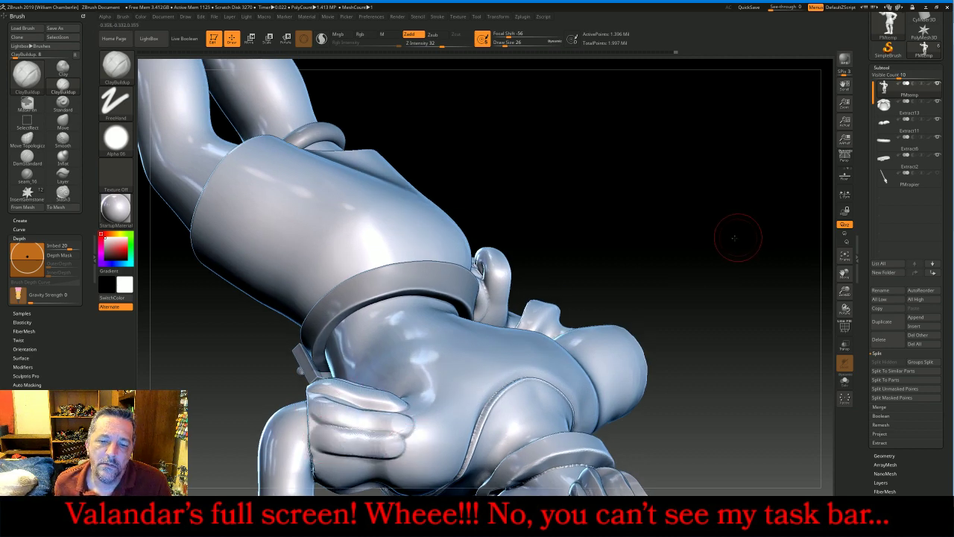
Continue the ClayBuildup folds around the outer side of the fist arm's upper sleeve
{"action": "left_click_drag", "start_coordinate": [735, 237], "coordinate": [738, 196]}
{"action": "left_click_drag", "start_coordinate": [845, 273], "coordinate": [857, 171]}
{"action": "left_click_drag", "start_coordinate": [789, 216], "coordinate": [658, 195]}
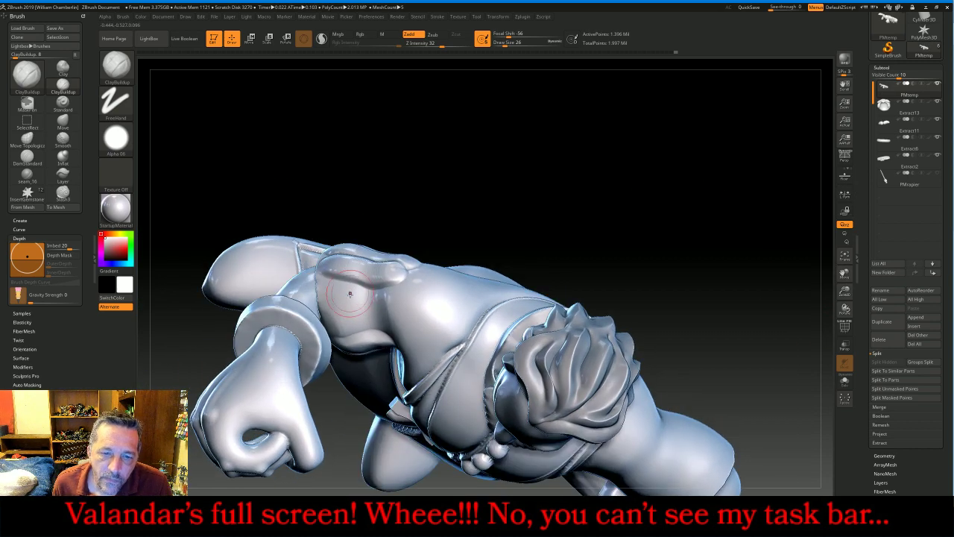
{"action": "mouse_move", "coordinate": [365, 319]}
{"action": "left_mouse_down"}
{"action": "mouse_move", "coordinate": [336, 326]}
{"action": "mouse_move", "coordinate": [391, 321]}
{"action": "mouse_move", "coordinate": [332, 296]}
{"action": "mouse_move", "coordinate": [407, 292]}
{"action": "mouse_move", "coordinate": [397, 313]}
{"action": "left_mouse_up"}
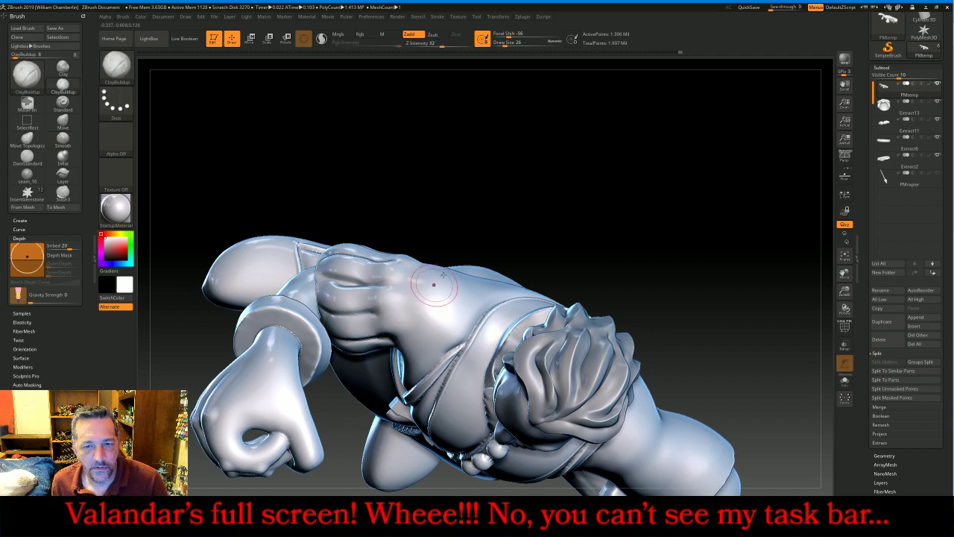
Smooth the ends of the fist arm's sleeve folds so they blend into the shoulder and armpit
{"action": "mouse_move", "coordinate": [618, 187]}
{"action": "left_mouse_down"}
{"action": "mouse_move", "coordinate": [660, 187]}
{"action": "mouse_move", "coordinate": [624, 255]}
{"action": "left_mouse_up"}
{"action": "left_click_drag", "start_coordinate": [432, 251], "coordinate": [425, 258], "text": "shift"}
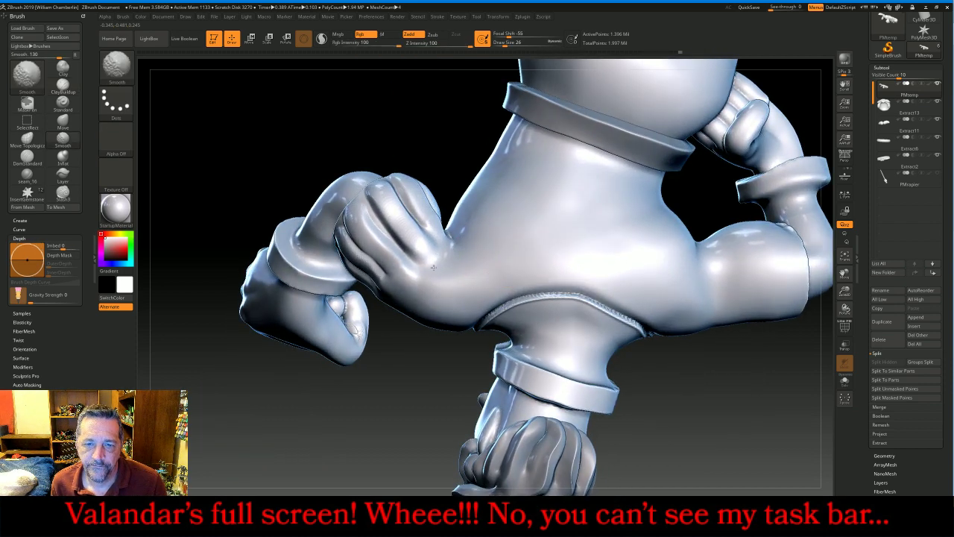
{"action": "left_click_drag", "start_coordinate": [417, 261], "coordinate": [462, 285], "text": "shift"}
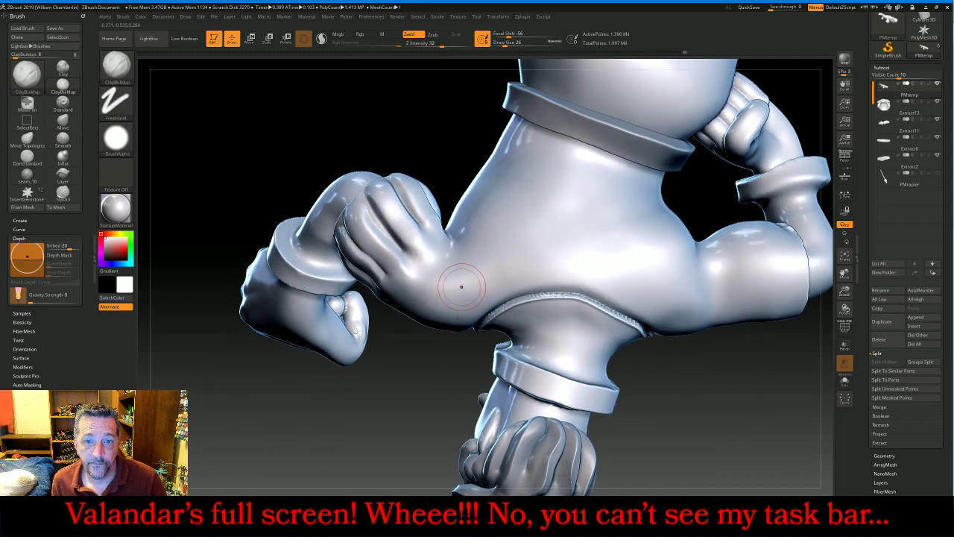
{"action": "mouse_move", "coordinate": [404, 366]}
{"action": "left_mouse_down"}
{"action": "mouse_move", "coordinate": [389, 429]}
{"action": "mouse_move", "coordinate": [590, 213]}
{"action": "mouse_move", "coordinate": [633, 252]}
{"action": "left_mouse_up"}
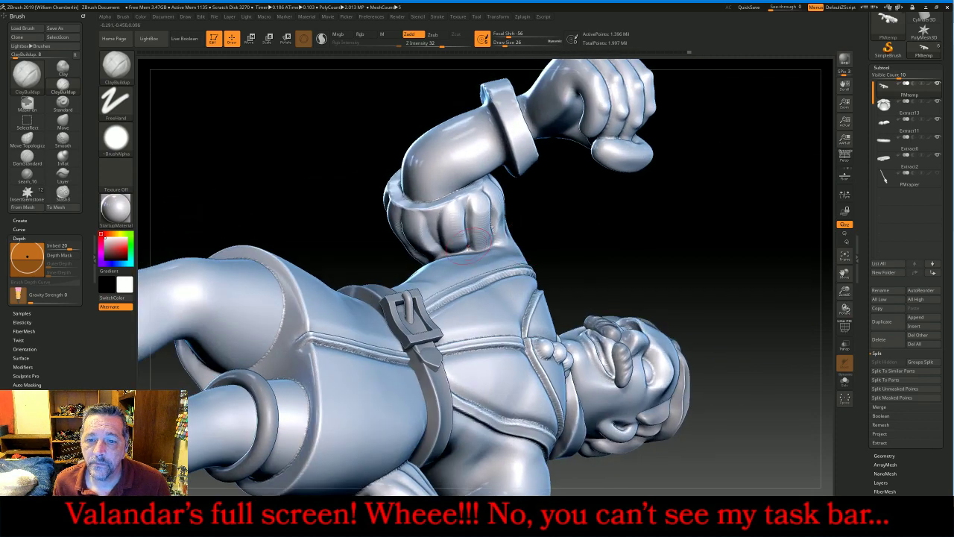
{"action": "left_click_drag", "start_coordinate": [474, 249], "coordinate": [491, 226], "text": "shift"}
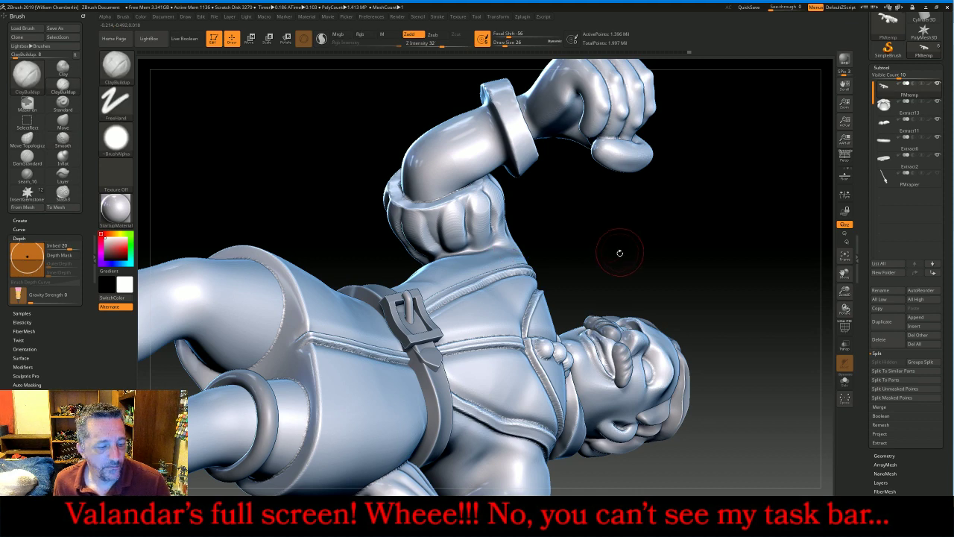
Switch to the Slash3 brush in Zsub mode with a Z Intensity of 15
{"action": "left_click", "coordinate": [115, 66]}
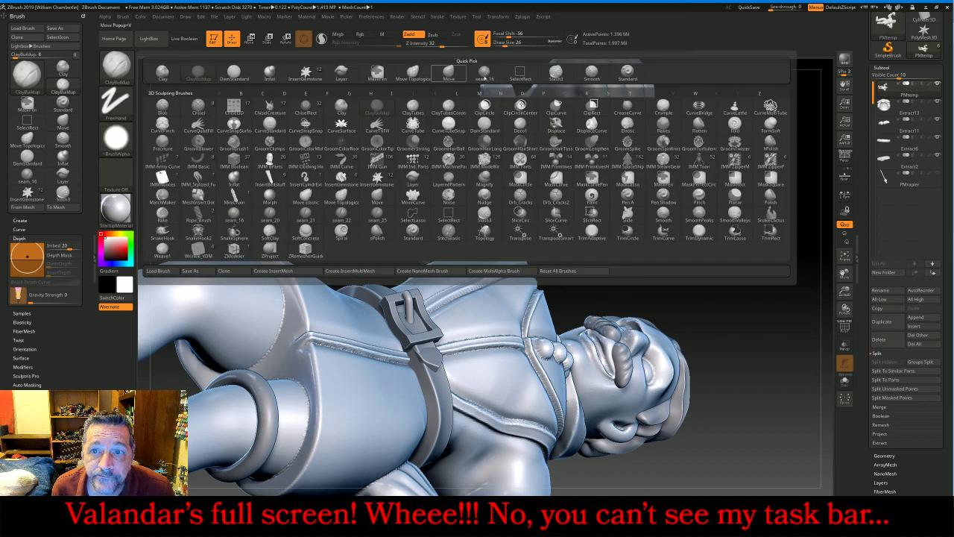
{"action": "left_click", "coordinate": [556, 72]}
{"action": "left_click", "coordinate": [436, 34]}
{"action": "left_click", "coordinate": [431, 43]}
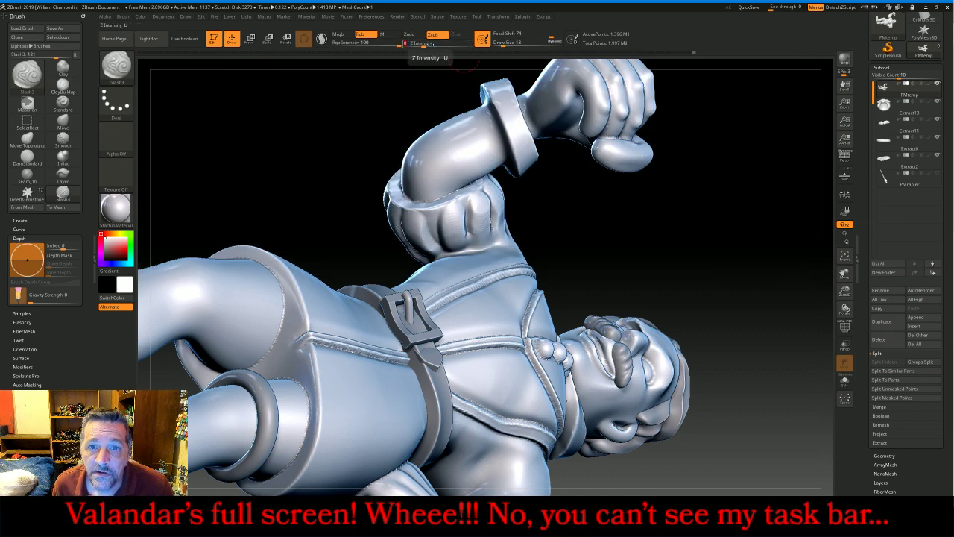
{"action": "type", "text": "15"}
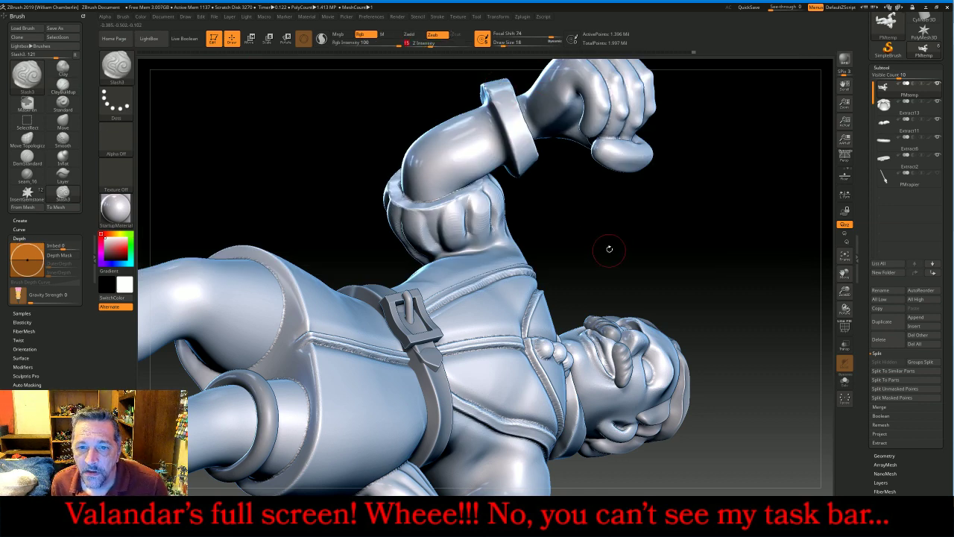
Carve Slash3 grooves between the folds on the underside and front of the fist arm's sleeve
{"action": "left_click_drag", "start_coordinate": [609, 247], "coordinate": [453, 207]}
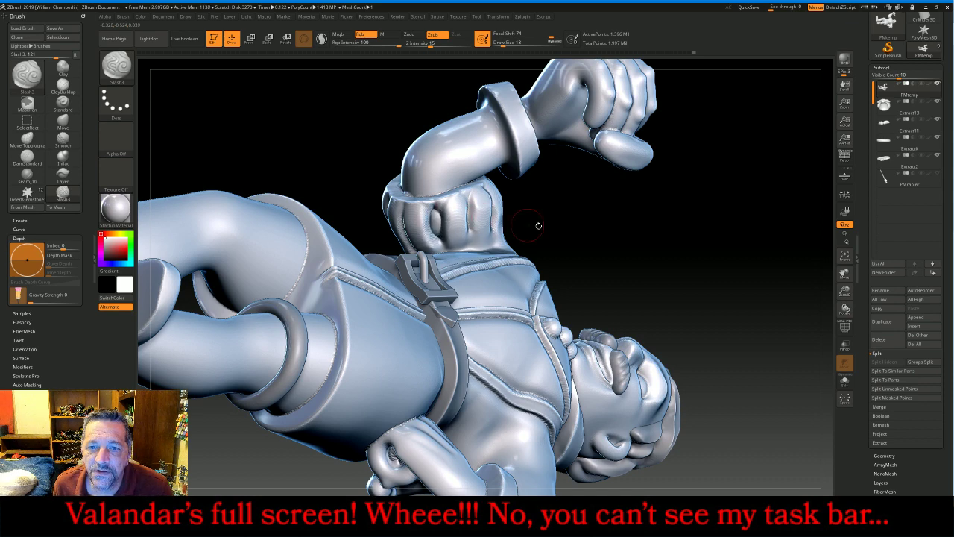
{"action": "mouse_move", "coordinate": [538, 225]}
{"action": "left_mouse_down"}
{"action": "mouse_move", "coordinate": [542, 217]}
{"action": "mouse_move", "coordinate": [522, 212]}
{"action": "left_mouse_up"}
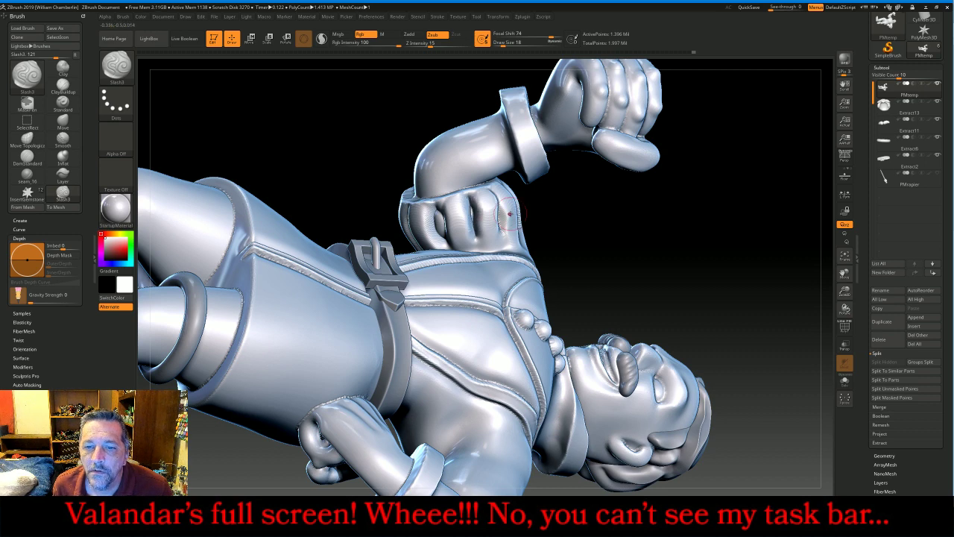
{"action": "left_click_drag", "start_coordinate": [469, 199], "coordinate": [496, 188]}
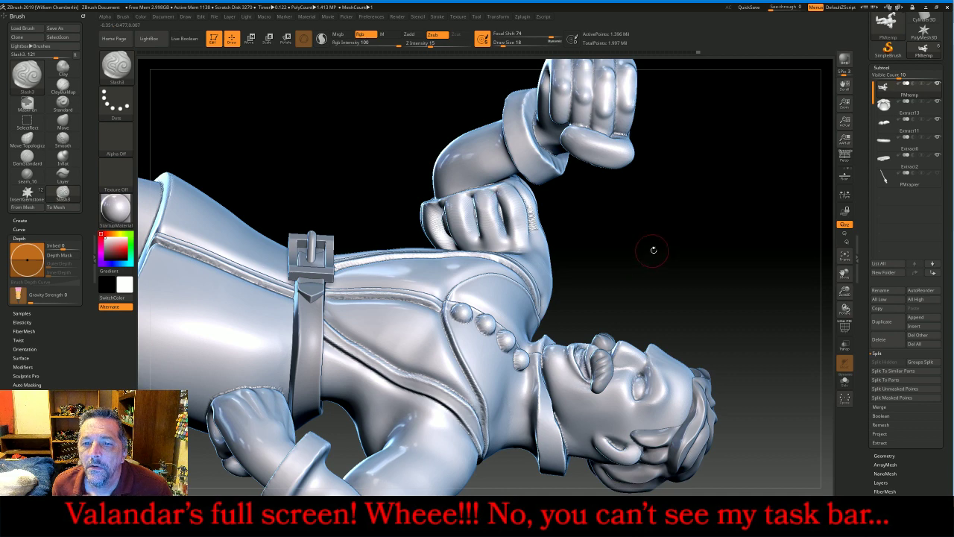
{"action": "left_click_drag", "start_coordinate": [653, 249], "coordinate": [622, 252]}
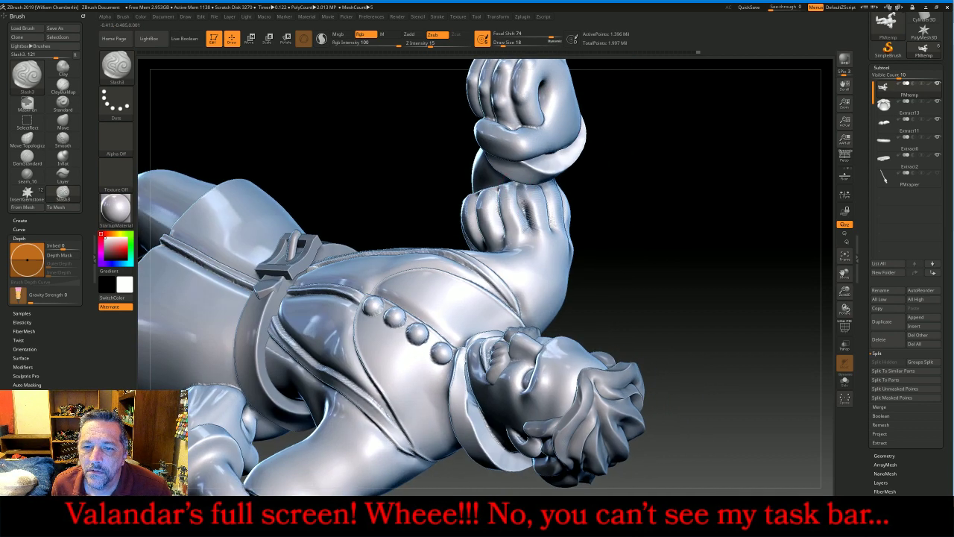
{"action": "left_click_drag", "start_coordinate": [678, 272], "coordinate": [548, 192]}
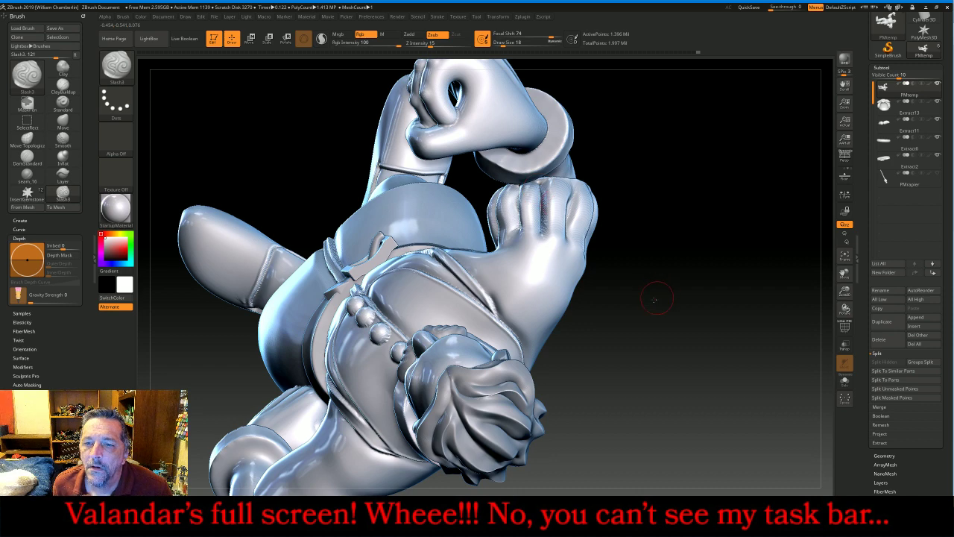
Deepen the gaps between the remaining folds over the top and back of the fist arm's sleeve with Slash3
{"action": "left_click_drag", "start_coordinate": [655, 299], "coordinate": [627, 254]}
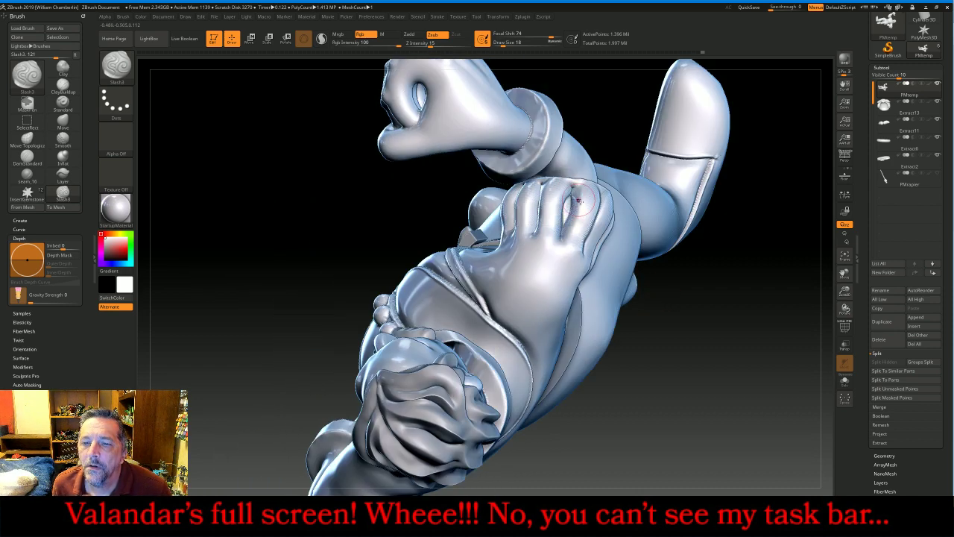
{"action": "left_click_drag", "start_coordinate": [670, 351], "coordinate": [600, 212]}
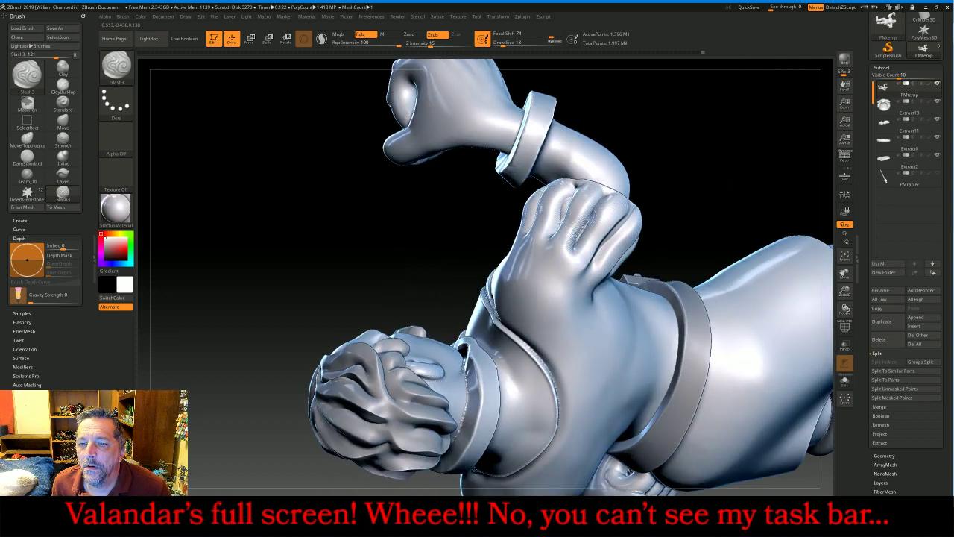
{"action": "left_click_drag", "start_coordinate": [714, 197], "coordinate": [613, 222]}
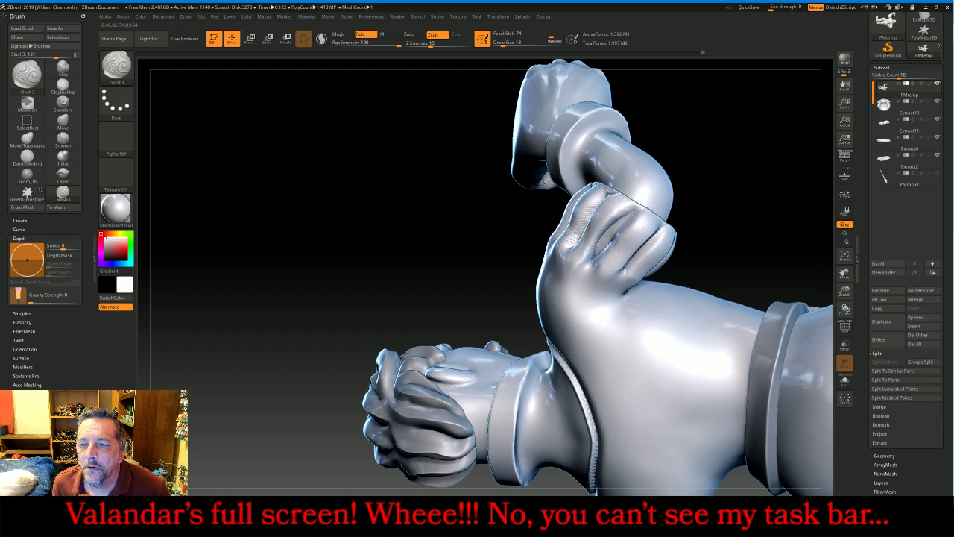
{"action": "right_click_drag", "start_coordinate": [779, 219], "coordinate": [735, 215]}
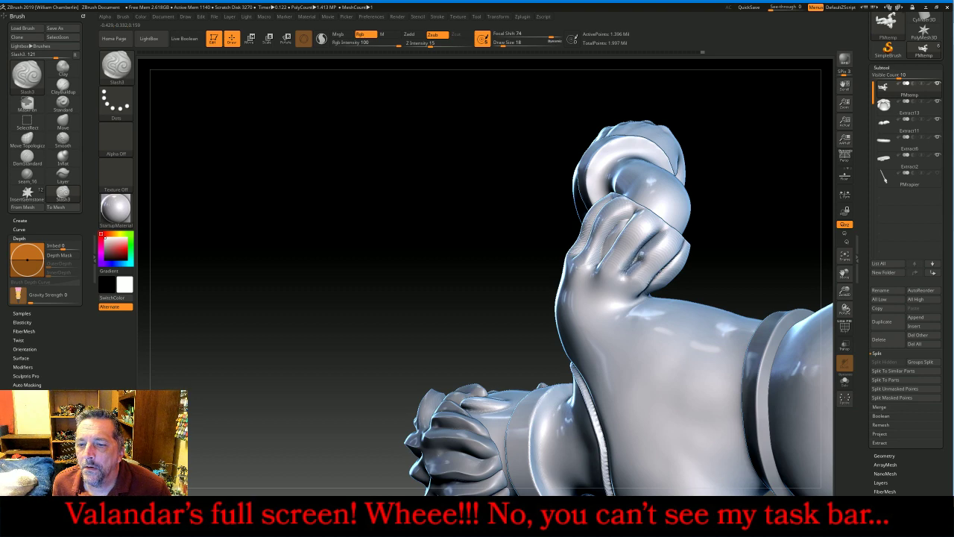
{"action": "left_click_drag", "start_coordinate": [640, 260], "coordinate": [656, 245]}
{"action": "right_click_drag", "start_coordinate": [770, 219], "coordinate": [685, 241]}
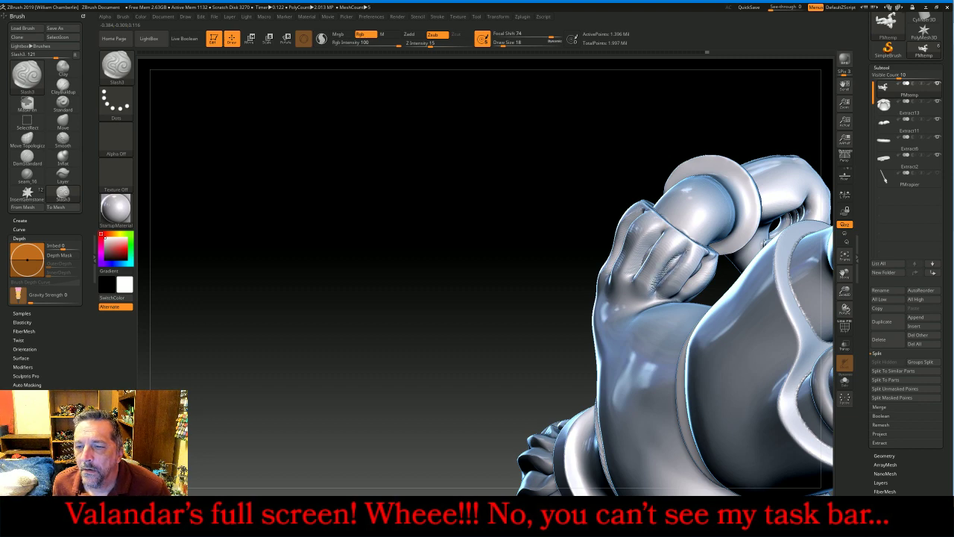
Return to the ClayBuildup brush and frame the upper sleeve of the arm resting on the hip
{"action": "mouse_move", "coordinate": [582, 118]}
{"action": "right_mouse_down"}
{"action": "mouse_move", "coordinate": [549, 153]}
{"action": "mouse_move", "coordinate": [517, 261]}
{"action": "mouse_move", "coordinate": [536, 253]}
{"action": "mouse_move", "coordinate": [552, 264]}
{"action": "right_mouse_up"}
{"action": "mouse_move", "coordinate": [705, 335]}
{"action": "right_mouse_down"}
{"action": "mouse_move", "coordinate": [688, 359]}
{"action": "mouse_move", "coordinate": [785, 359]}
{"action": "right_mouse_up"}
{"action": "left_click_drag", "start_coordinate": [843, 274], "coordinate": [689, 358]}
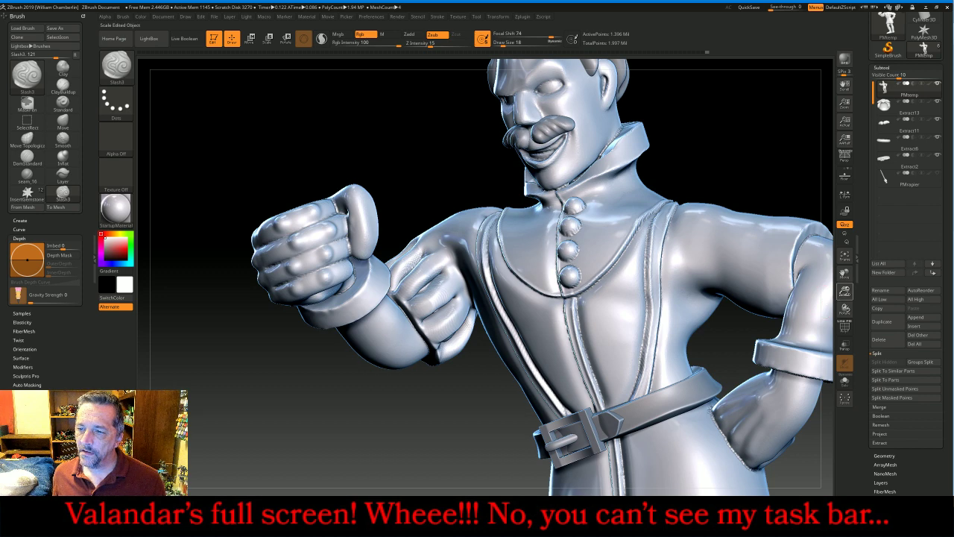
{"action": "mouse_move", "coordinate": [844, 292]}
{"action": "left_mouse_down"}
{"action": "mouse_move", "coordinate": [820, 246]}
{"action": "mouse_move", "coordinate": [793, 232]}
{"action": "mouse_move", "coordinate": [824, 227]}
{"action": "left_mouse_up"}
{"action": "right_click_drag", "start_coordinate": [824, 226], "coordinate": [769, 231]}
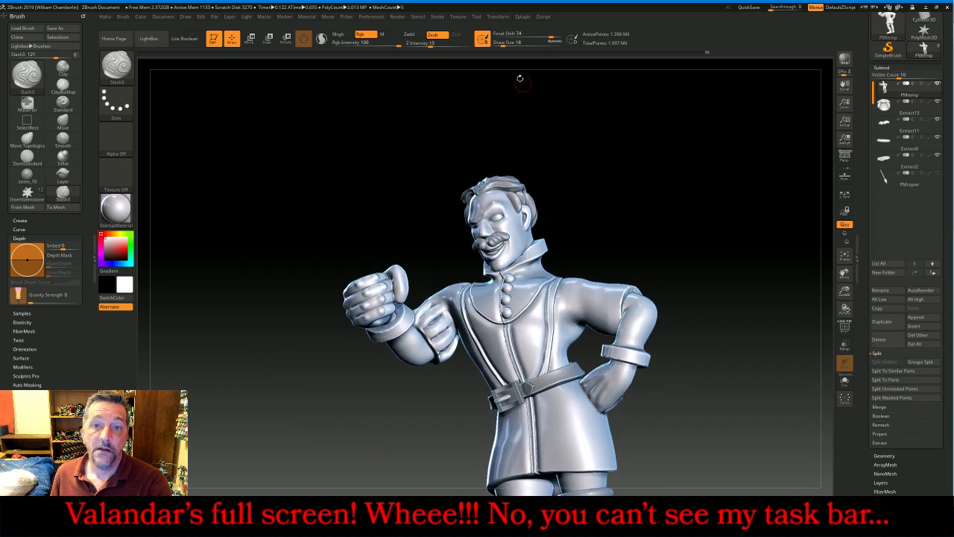
{"action": "left_click", "coordinate": [117, 65]}
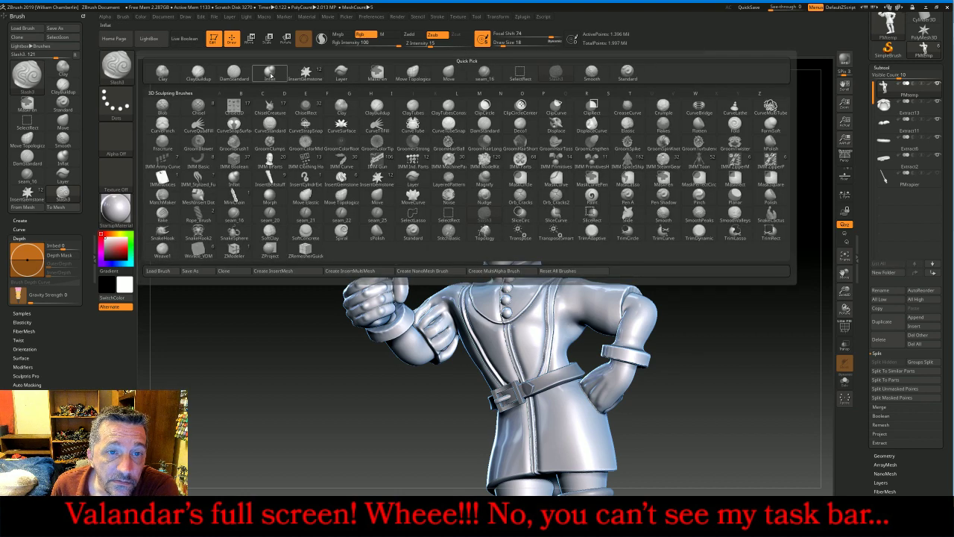
{"action": "left_click", "coordinate": [198, 72]}
{"action": "right_click_drag", "start_coordinate": [656, 159], "coordinate": [743, 218]}
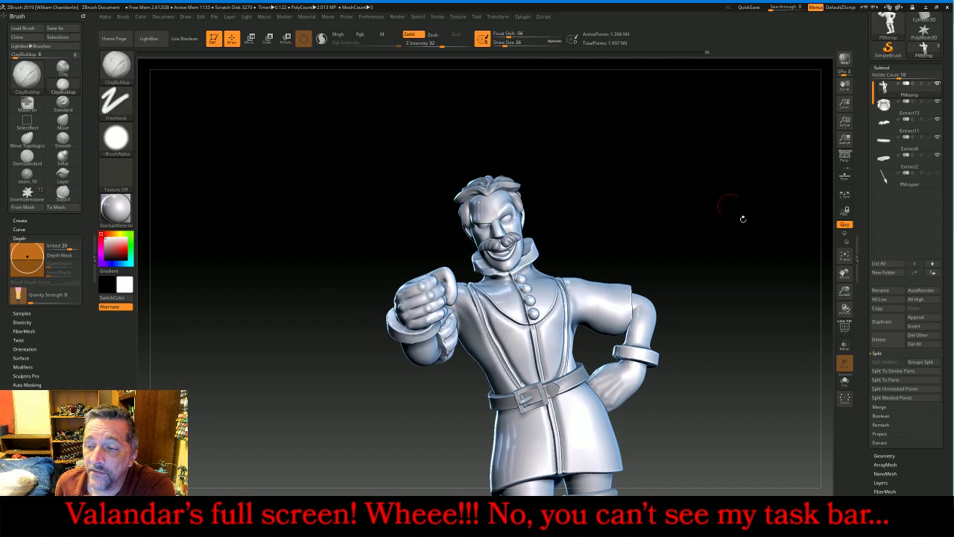
{"action": "left_click_drag", "start_coordinate": [845, 292], "coordinate": [849, 313]}
{"action": "left_click_drag", "start_coordinate": [845, 273], "coordinate": [783, 255]}
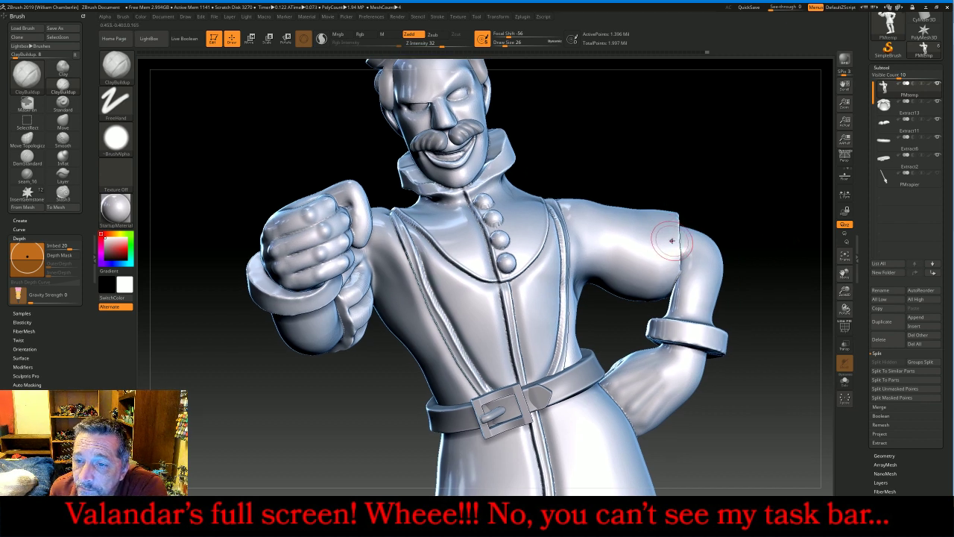
Build up lengthwise ClayBuildup folds along the front and underside of the hip arm's upper sleeve
{"action": "mouse_move", "coordinate": [671, 240]}
{"action": "left_mouse_down"}
{"action": "mouse_move", "coordinate": [666, 247]}
{"action": "mouse_move", "coordinate": [652, 236]}
{"action": "mouse_move", "coordinate": [576, 232]}
{"action": "left_mouse_up"}
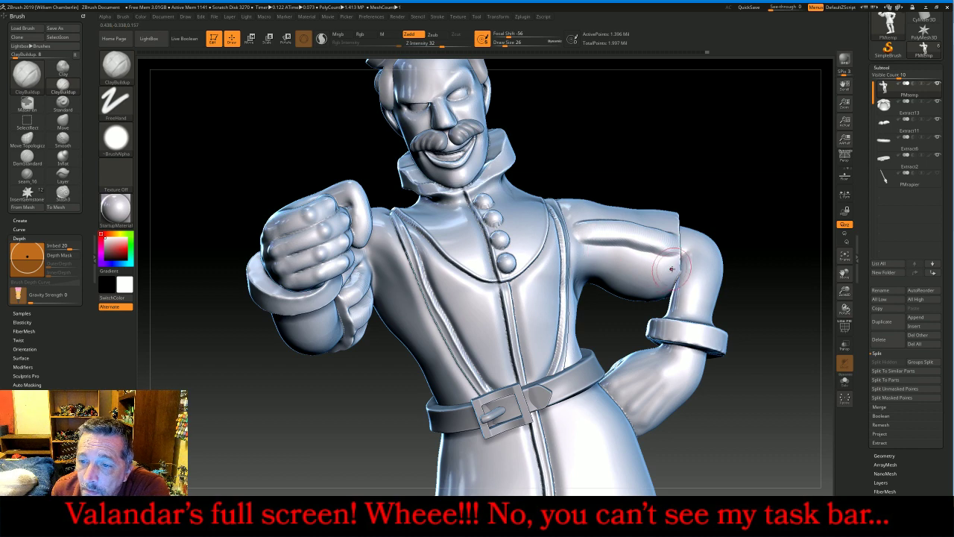
{"action": "left_click_drag", "start_coordinate": [672, 268], "coordinate": [604, 257]}
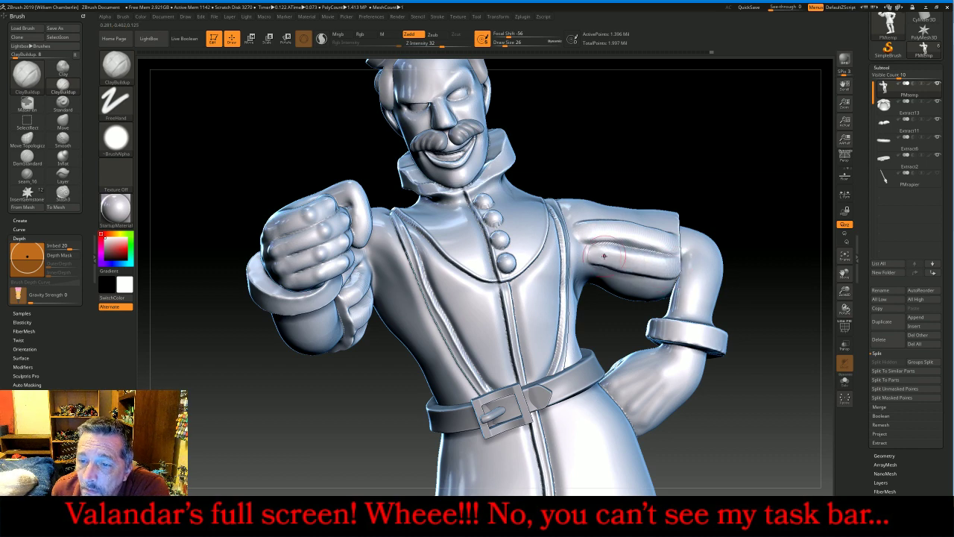
{"action": "mouse_move", "coordinate": [783, 223]}
{"action": "left_mouse_down"}
{"action": "mouse_move", "coordinate": [653, 290]}
{"action": "mouse_move", "coordinate": [619, 283]}
{"action": "mouse_move", "coordinate": [597, 297]}
{"action": "mouse_move", "coordinate": [647, 306]}
{"action": "left_mouse_up"}
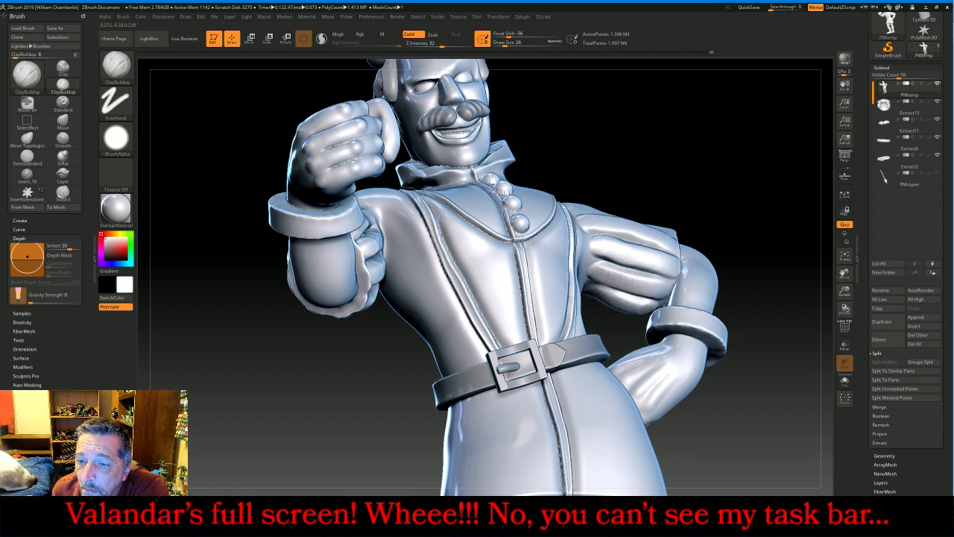
{"action": "left_click_drag", "start_coordinate": [761, 263], "coordinate": [683, 313]}
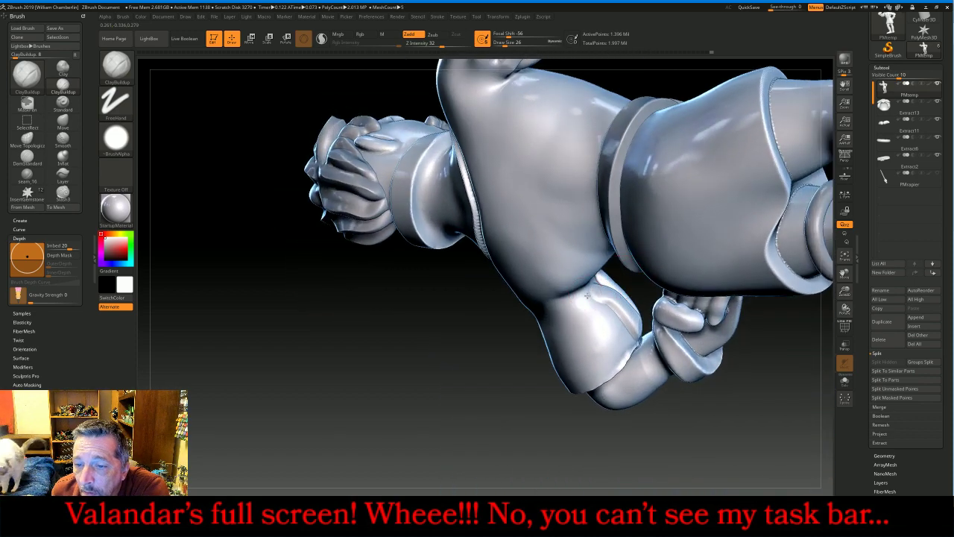
Add parallel ClayBuildup folds down the back of the hip arm's upper sleeve
{"action": "left_click_drag", "start_coordinate": [585, 298], "coordinate": [630, 346]}
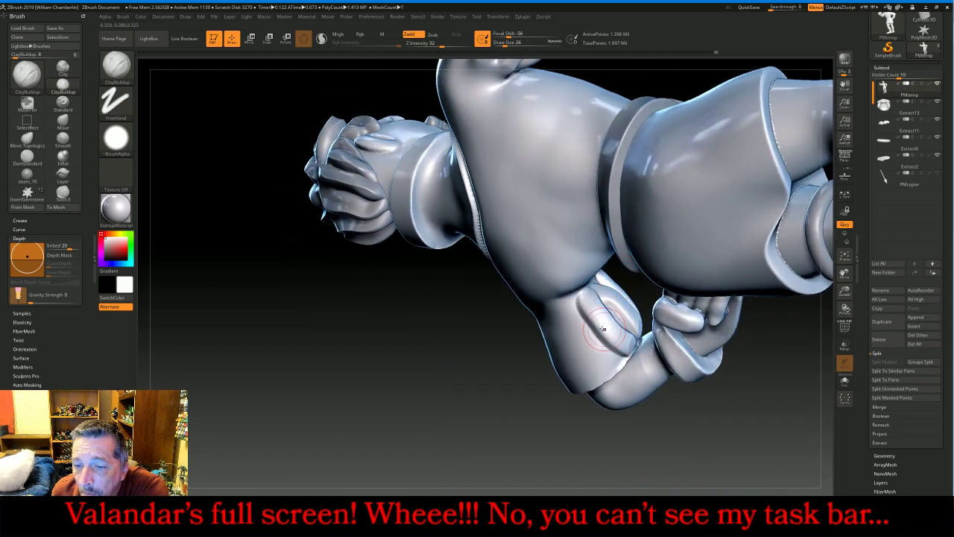
{"action": "left_click_drag", "start_coordinate": [567, 305], "coordinate": [607, 370]}
{"action": "left_click_drag", "start_coordinate": [536, 415], "coordinate": [596, 430]}
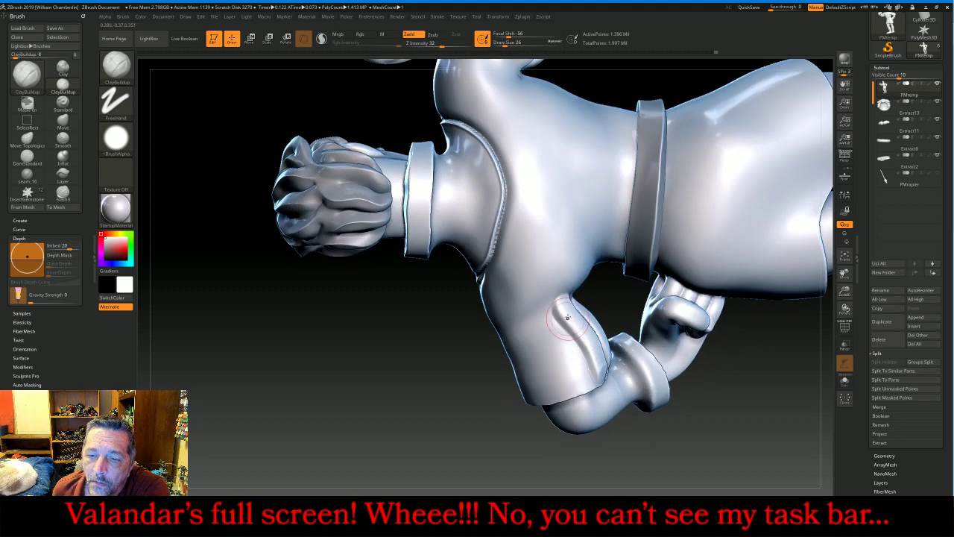
{"action": "left_click_drag", "start_coordinate": [544, 311], "coordinate": [589, 387]}
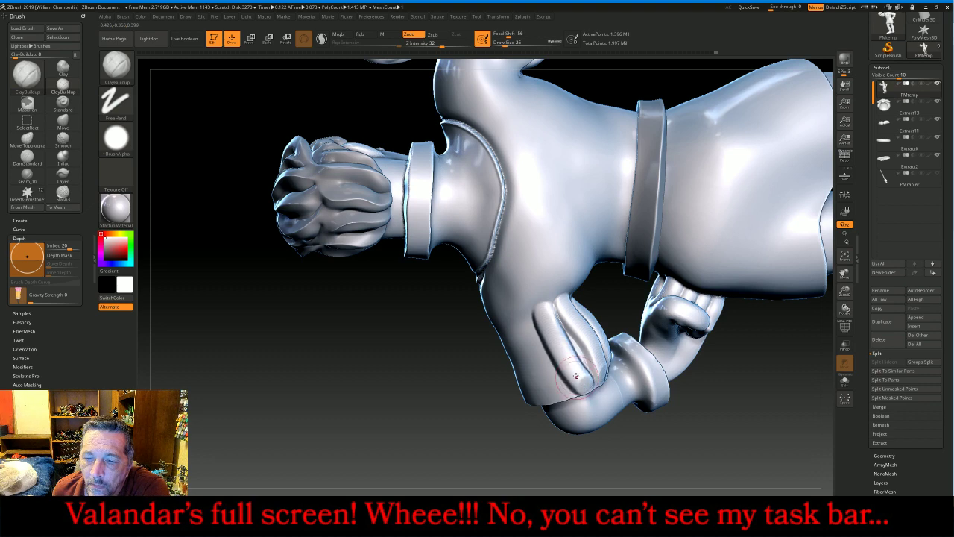
{"action": "left_click_drag", "start_coordinate": [453, 416], "coordinate": [480, 379]}
Continue the ClayBuildup folds over the top and outer side of the hip arm's sleeve, up to the front folds
{"action": "left_click_drag", "start_coordinate": [516, 307], "coordinate": [557, 376]}
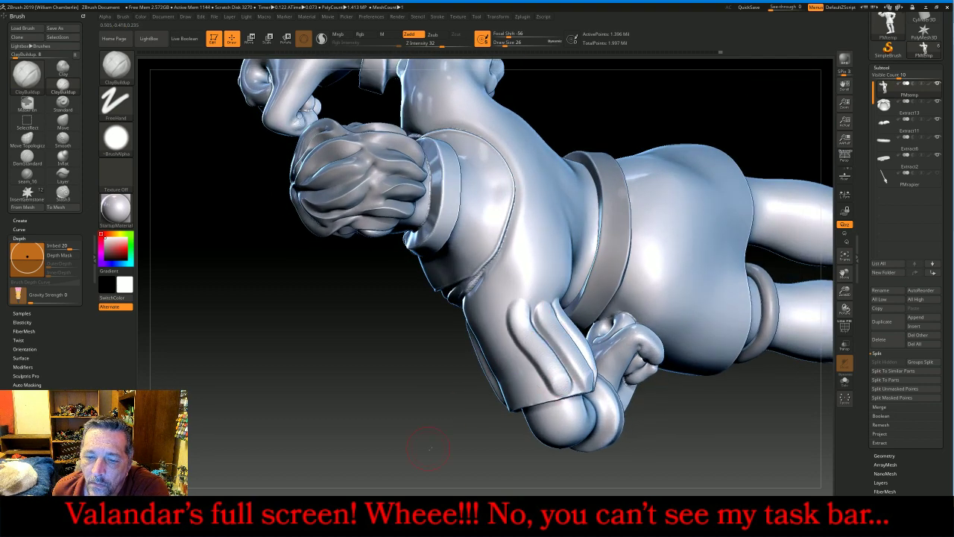
{"action": "left_click_drag", "start_coordinate": [495, 428], "coordinate": [444, 428]}
{"action": "mouse_move", "coordinate": [516, 316]}
{"action": "left_mouse_down"}
{"action": "mouse_move", "coordinate": [498, 313]}
{"action": "mouse_move", "coordinate": [545, 391]}
{"action": "left_mouse_up"}
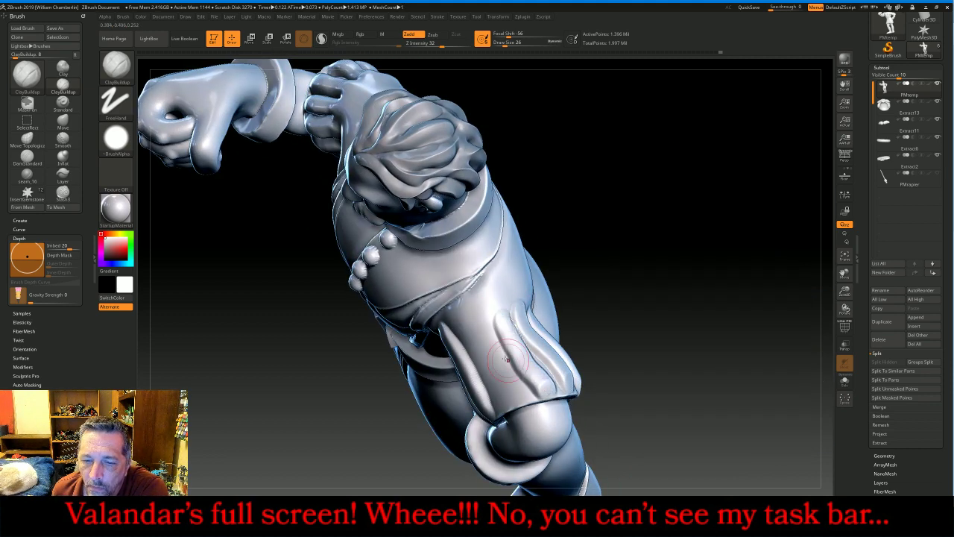
{"action": "mouse_move", "coordinate": [692, 249]}
{"action": "left_mouse_down"}
{"action": "mouse_move", "coordinate": [523, 324]}
{"action": "mouse_move", "coordinate": [490, 325]}
{"action": "mouse_move", "coordinate": [521, 386]}
{"action": "left_mouse_up"}
{"action": "left_click_drag", "start_coordinate": [463, 326], "coordinate": [495, 383]}
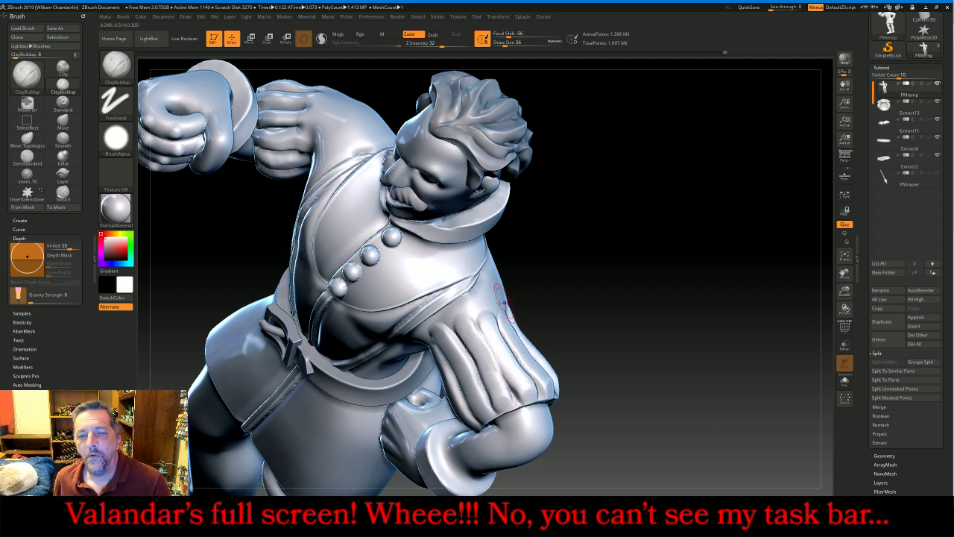
Smooth the shoulder ends of the folds all around the hip arm's sleeve so they blend into the cloth
{"action": "key", "text": "shift"}
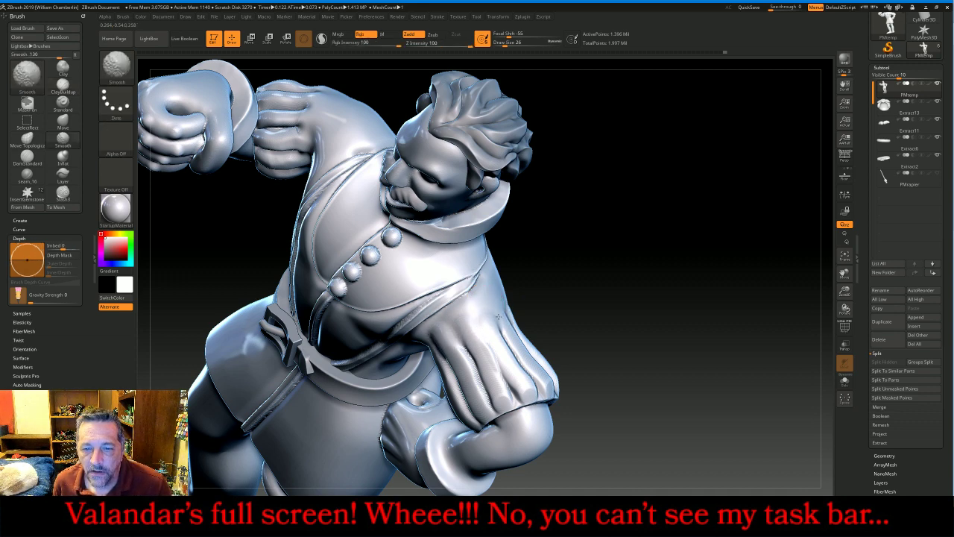
{"action": "mouse_move", "coordinate": [627, 298]}
{"action": "left_mouse_down"}
{"action": "mouse_move", "coordinate": [649, 302]}
{"action": "mouse_move", "coordinate": [633, 388]}
{"action": "mouse_move", "coordinate": [597, 373]}
{"action": "left_mouse_up"}
{"action": "key", "text": "shift"}
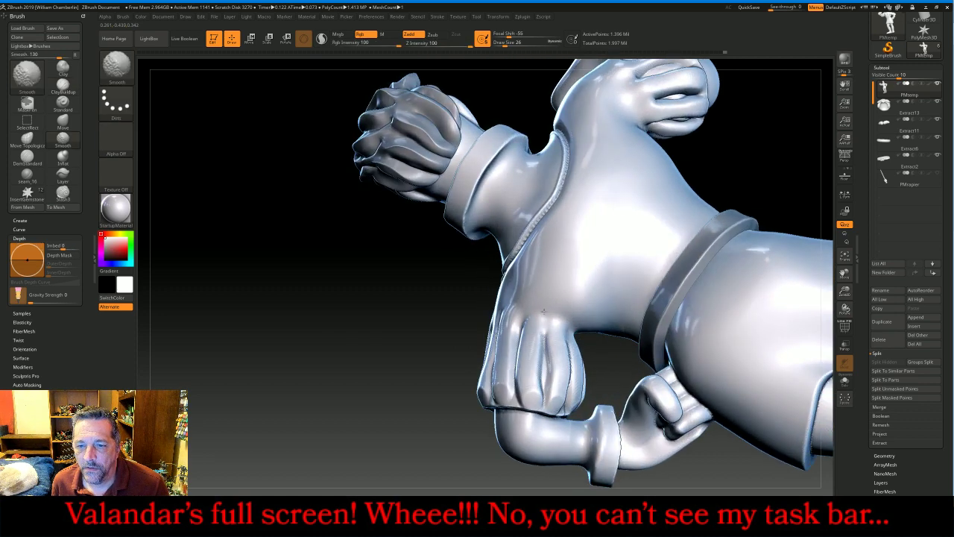
{"action": "mouse_move", "coordinate": [362, 387]}
{"action": "left_mouse_down"}
{"action": "mouse_move", "coordinate": [633, 283]}
{"action": "mouse_move", "coordinate": [675, 249]}
{"action": "mouse_move", "coordinate": [656, 223]}
{"action": "left_mouse_up"}
{"action": "key", "text": "shift"}
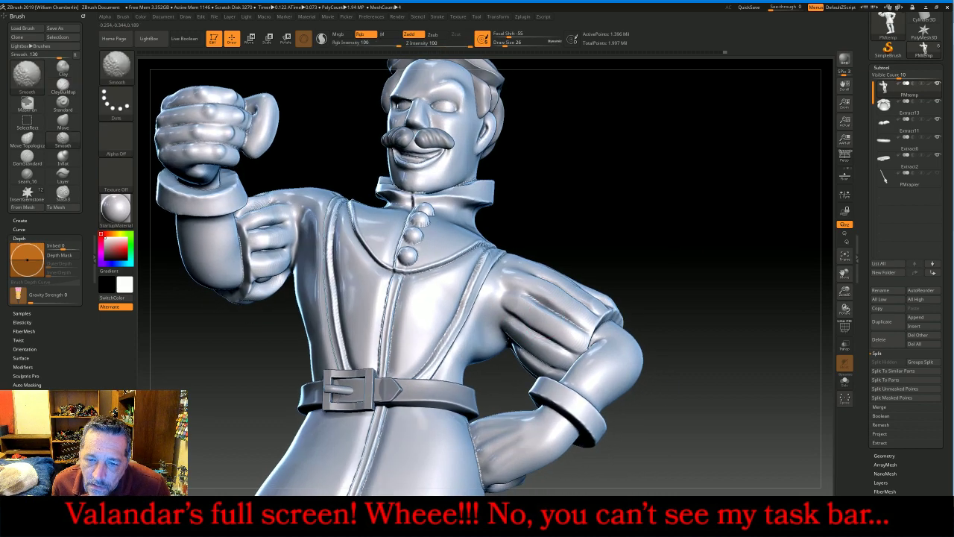
{"action": "mouse_move", "coordinate": [709, 258]}
{"action": "left_mouse_down"}
{"action": "mouse_move", "coordinate": [703, 153]}
{"action": "mouse_move", "coordinate": [656, 172]}
{"action": "left_mouse_up"}
{"action": "mouse_move", "coordinate": [528, 353]}
{"action": "left_mouse_down"}
{"action": "mouse_move", "coordinate": [541, 344]}
{"action": "mouse_move", "coordinate": [526, 351]}
{"action": "left_mouse_up"}
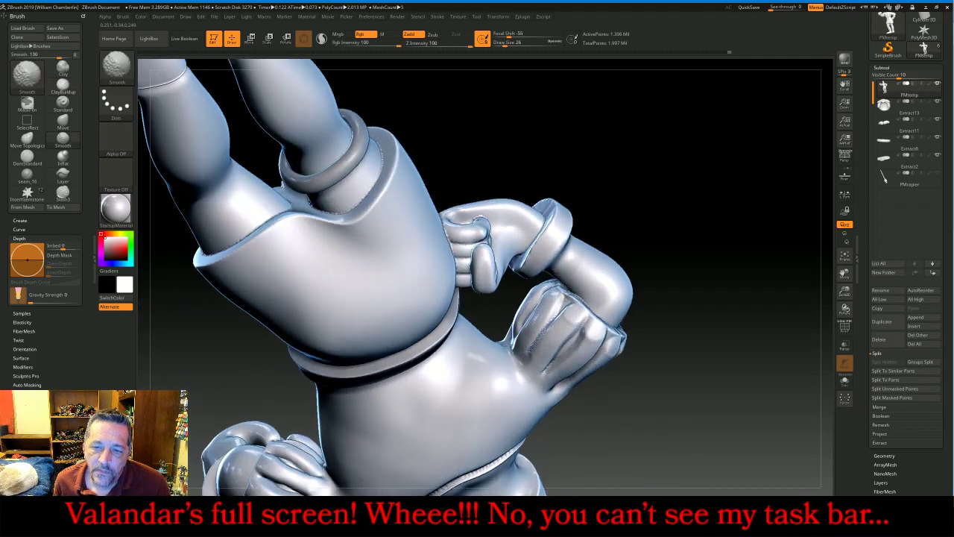
Switch to the Slash3 brush and carve grooves between the folds on the front of the hip arm's sleeve
{"action": "left_click_drag", "start_coordinate": [708, 174], "coordinate": [710, 274]}
{"action": "left_click", "coordinate": [116, 65]}
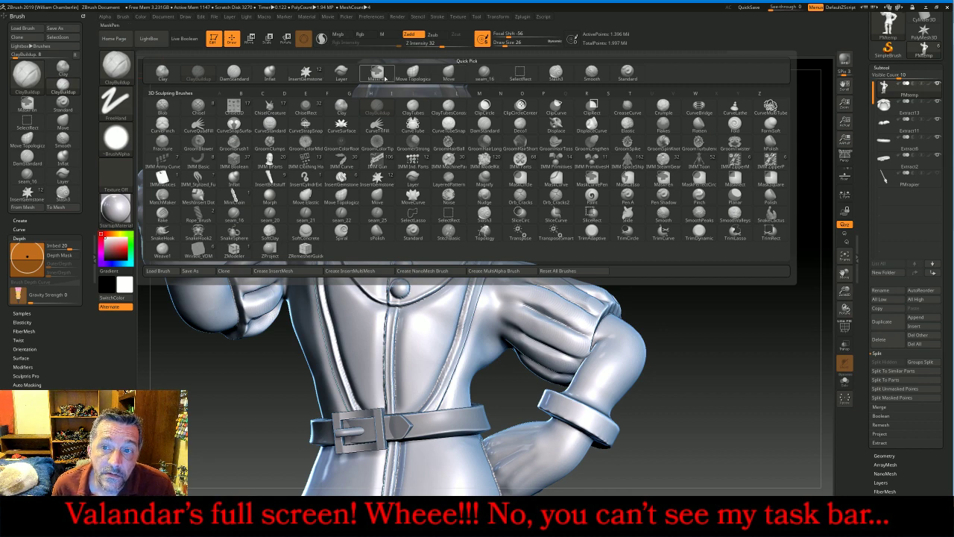
{"action": "left_click", "coordinate": [556, 72]}
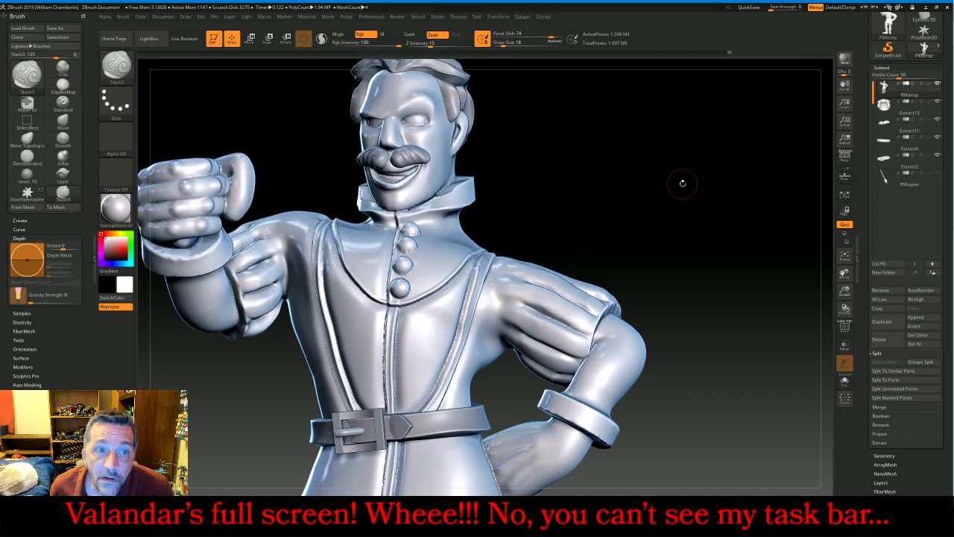
{"action": "left_click_drag", "start_coordinate": [683, 166], "coordinate": [579, 300]}
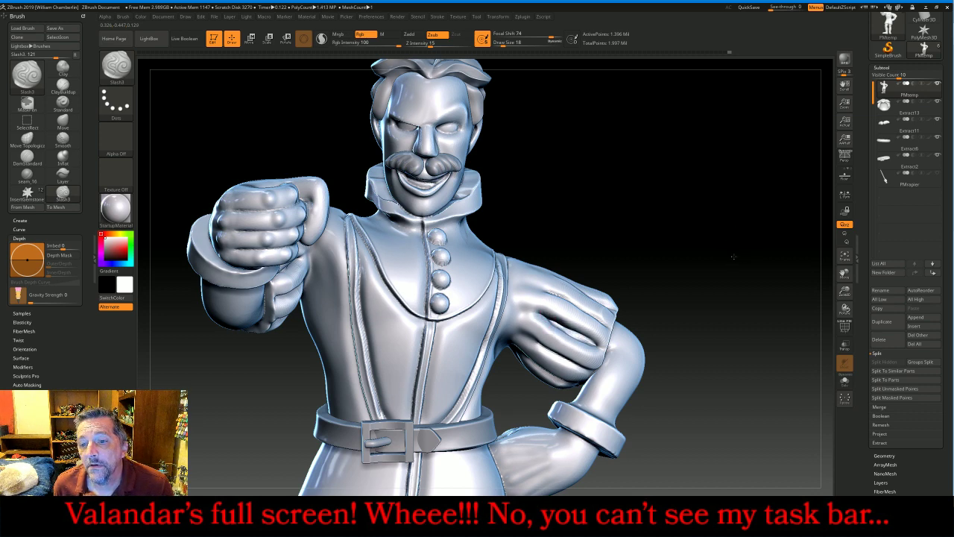
{"action": "left_click_drag", "start_coordinate": [733, 257], "coordinate": [673, 276]}
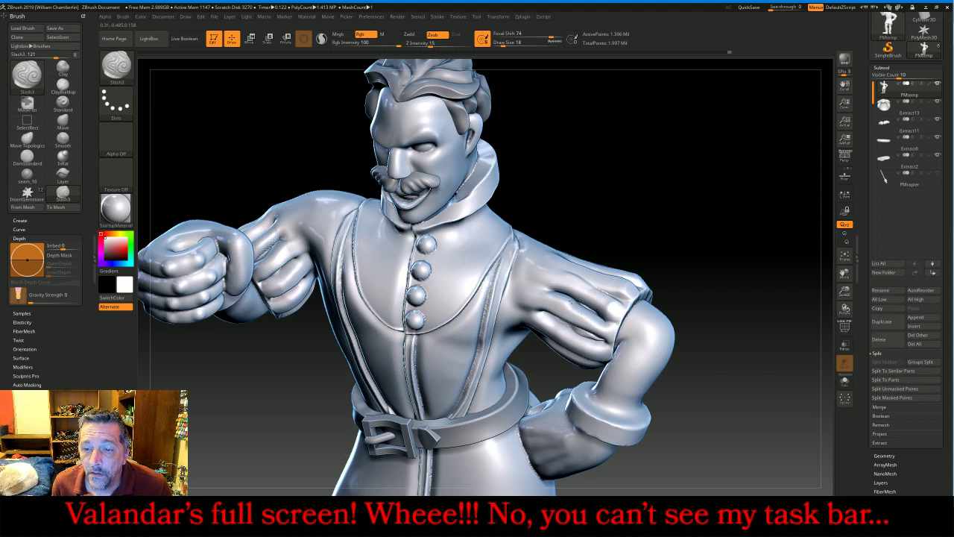
{"action": "mouse_move", "coordinate": [724, 228]}
{"action": "left_mouse_down"}
{"action": "mouse_move", "coordinate": [567, 279]}
{"action": "mouse_move", "coordinate": [597, 302]}
{"action": "left_mouse_up"}
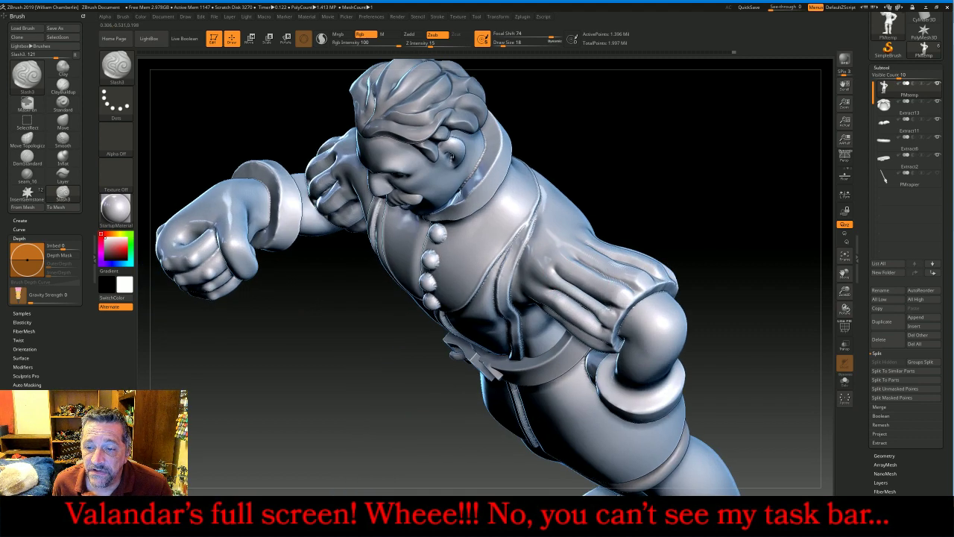
Deepen the gaps between the folds over the top and outer side of the hip arm's sleeve with Slash3
{"action": "left_click_drag", "start_coordinate": [768, 222], "coordinate": [706, 218]}
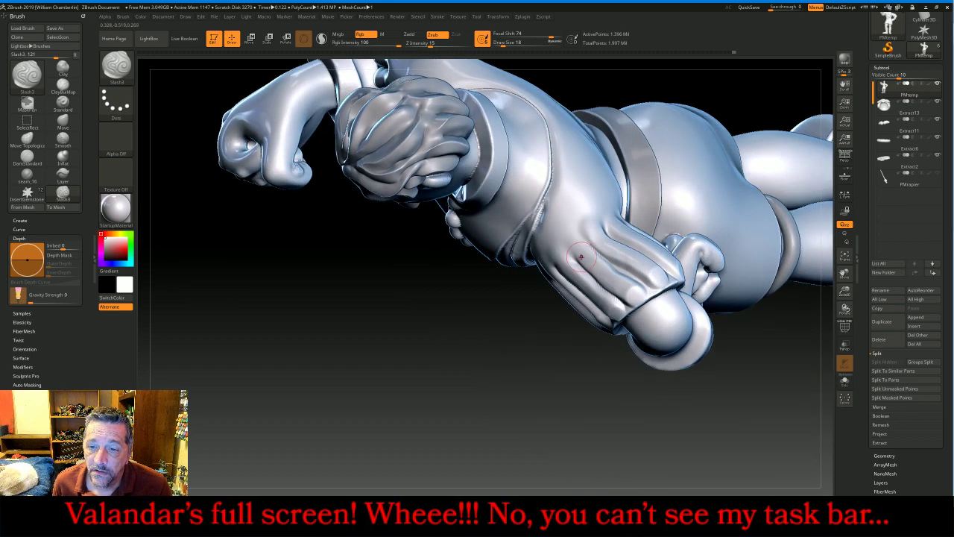
{"action": "left_click_drag", "start_coordinate": [597, 282], "coordinate": [610, 296]}
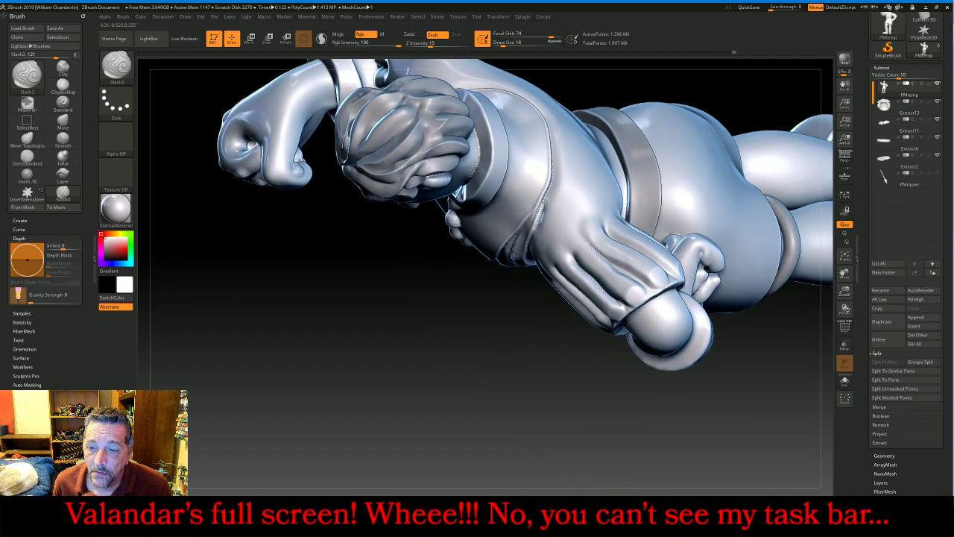
{"action": "left_click_drag", "start_coordinate": [565, 382], "coordinate": [596, 292]}
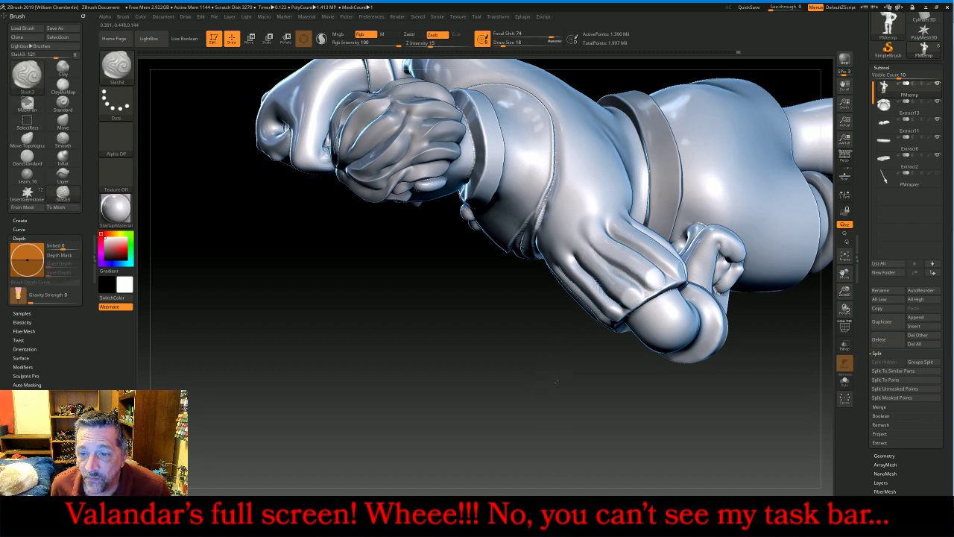
{"action": "left_click_drag", "start_coordinate": [556, 381], "coordinate": [622, 246]}
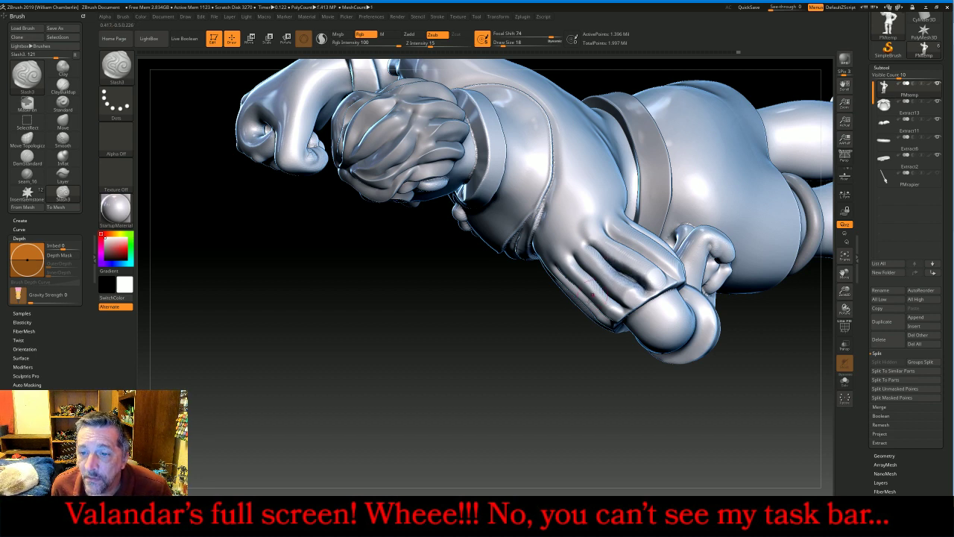
{"action": "left_click_drag", "start_coordinate": [546, 385], "coordinate": [610, 257]}
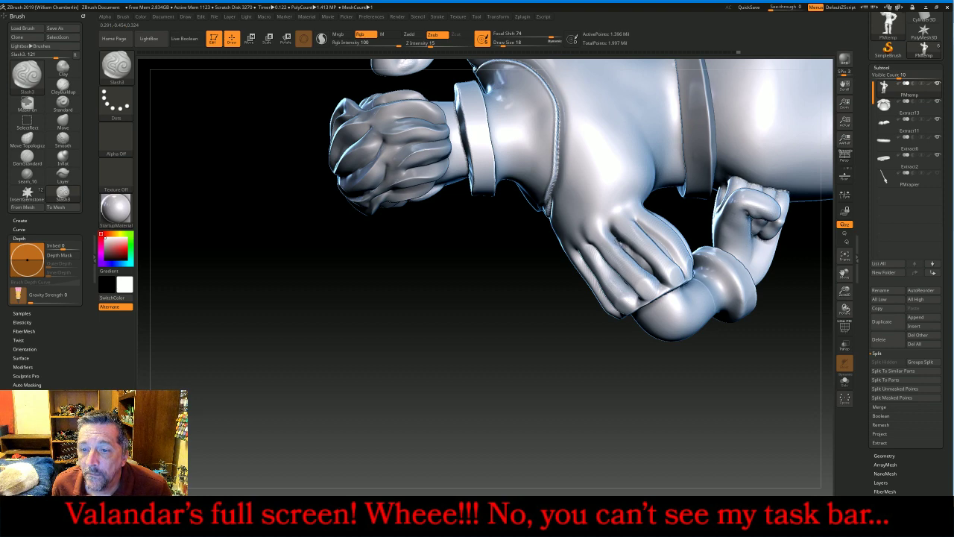
Carve the remaining Slash3 grooves between the folds on the back and underside of the hip arm's sleeve
{"action": "left_click_drag", "start_coordinate": [580, 305], "coordinate": [645, 235]}
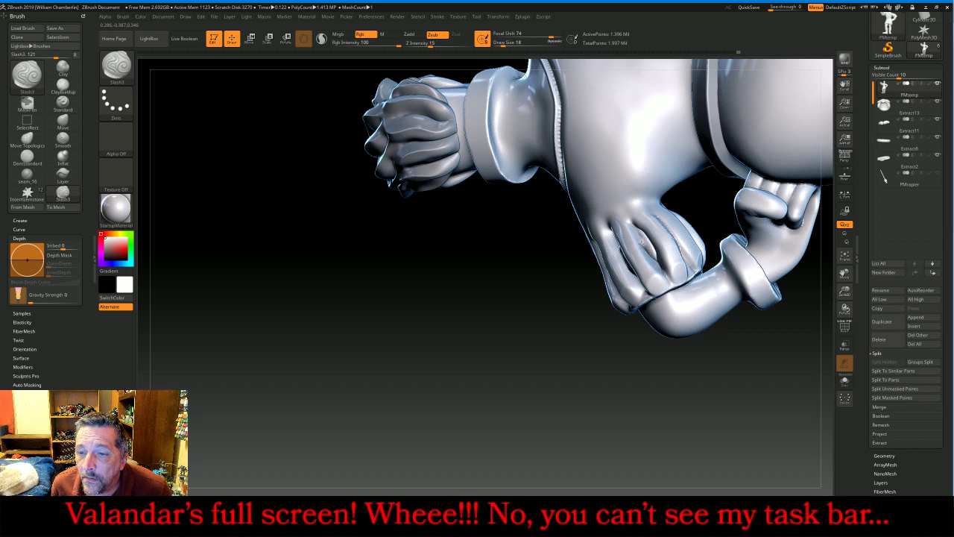
{"action": "mouse_move", "coordinate": [558, 336]}
{"action": "left_mouse_down"}
{"action": "mouse_move", "coordinate": [576, 336]}
{"action": "mouse_move", "coordinate": [655, 237]}
{"action": "left_mouse_up"}
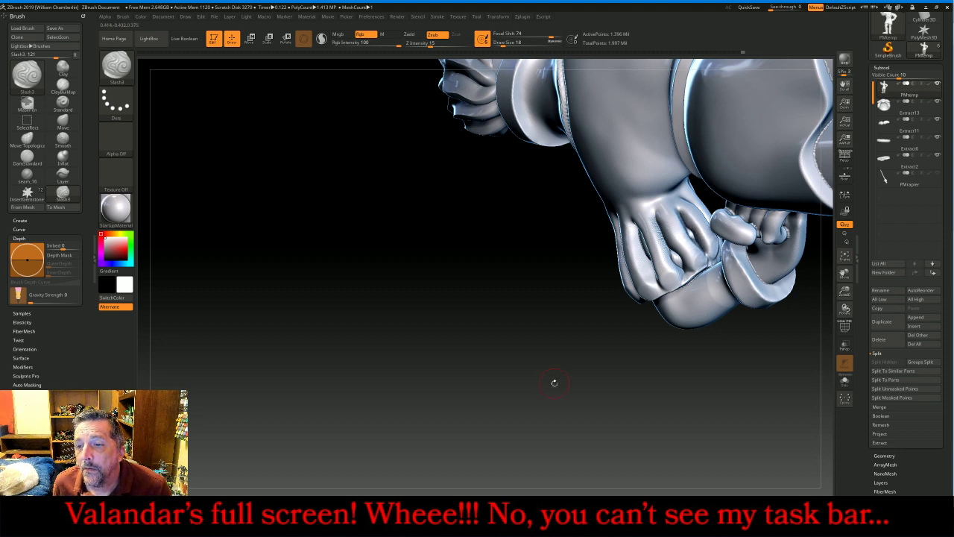
{"action": "left_click_drag", "start_coordinate": [554, 383], "coordinate": [590, 348]}
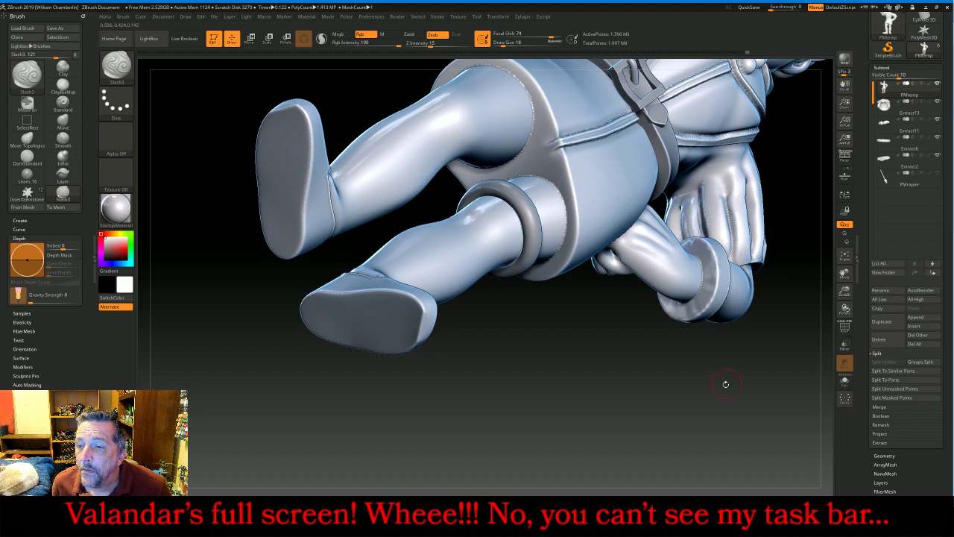
{"action": "left_click_drag", "start_coordinate": [726, 384], "coordinate": [730, 218]}
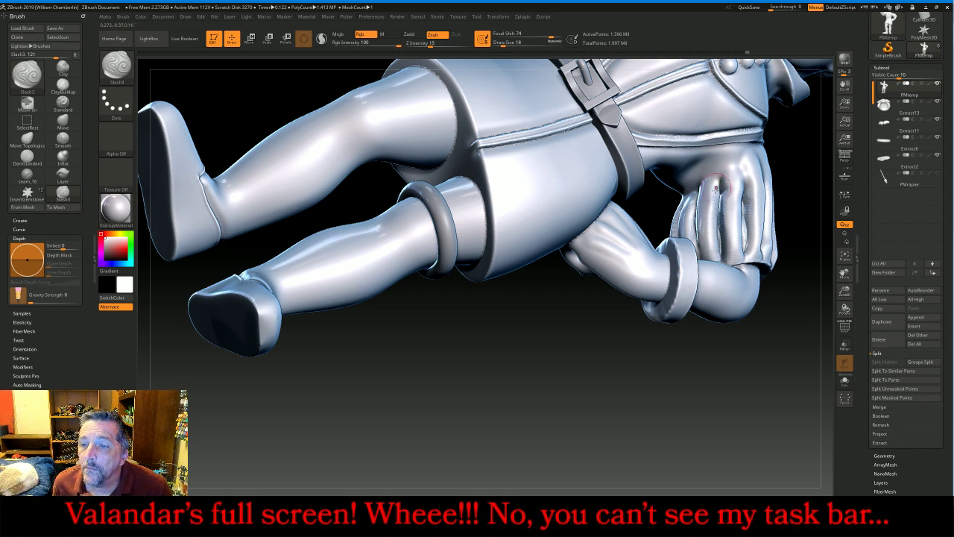
Set Slash3 to Zadd with a Z Intensity of 10 and draw raised creases along the fist arm's sleeve folds
{"action": "left_click", "coordinate": [413, 34]}
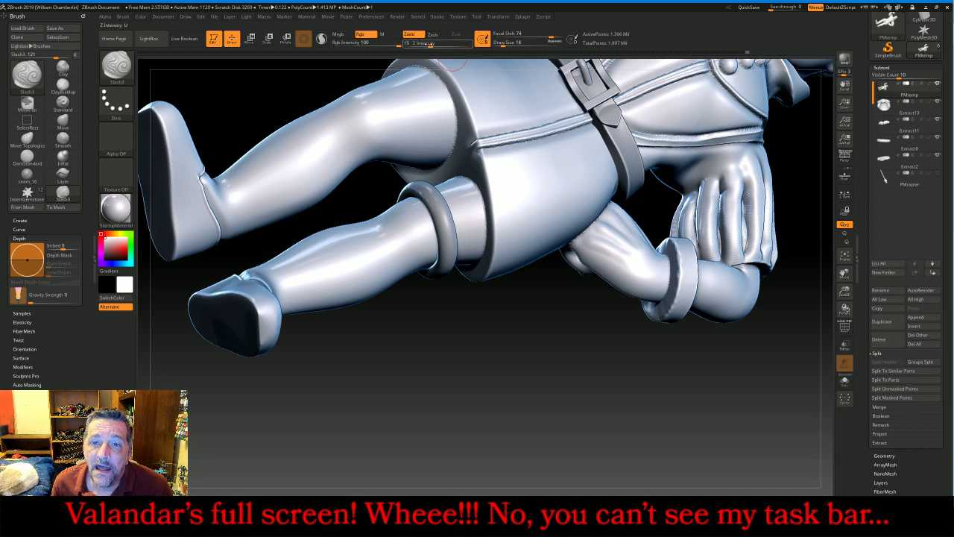
{"action": "type", "text": "10"}
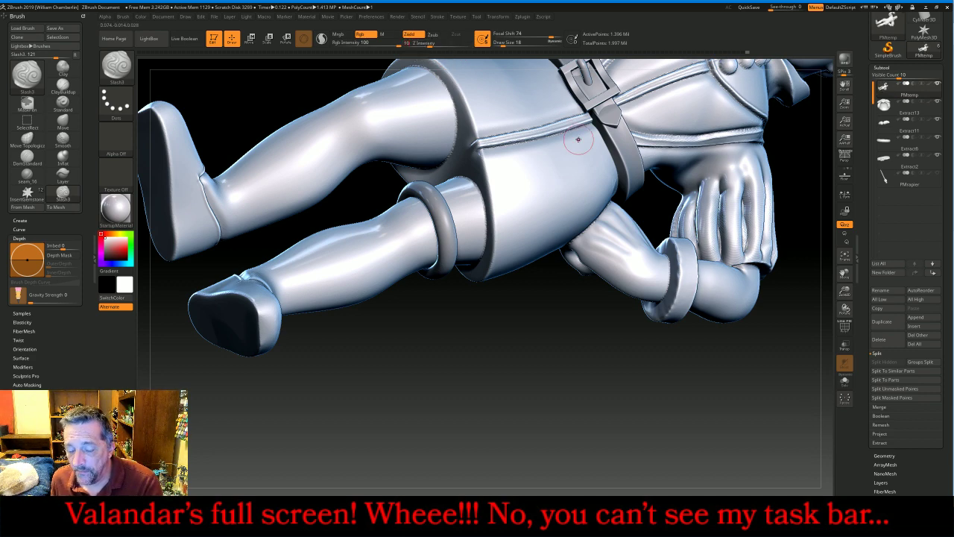
{"action": "left_click_drag", "start_coordinate": [557, 440], "coordinate": [449, 324]}
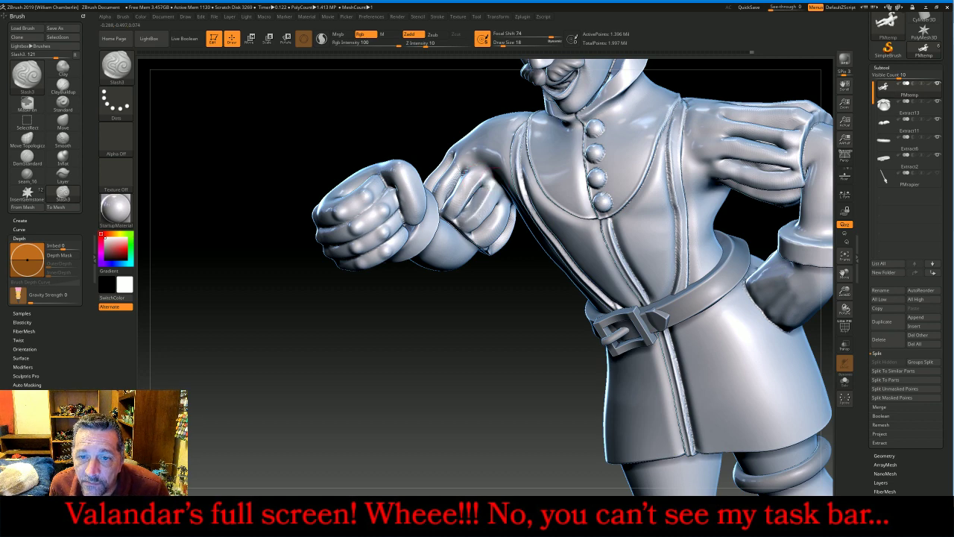
{"action": "mouse_move", "coordinate": [500, 356]}
{"action": "left_mouse_down"}
{"action": "mouse_move", "coordinate": [492, 205]}
{"action": "mouse_move", "coordinate": [466, 223]}
{"action": "left_mouse_up"}
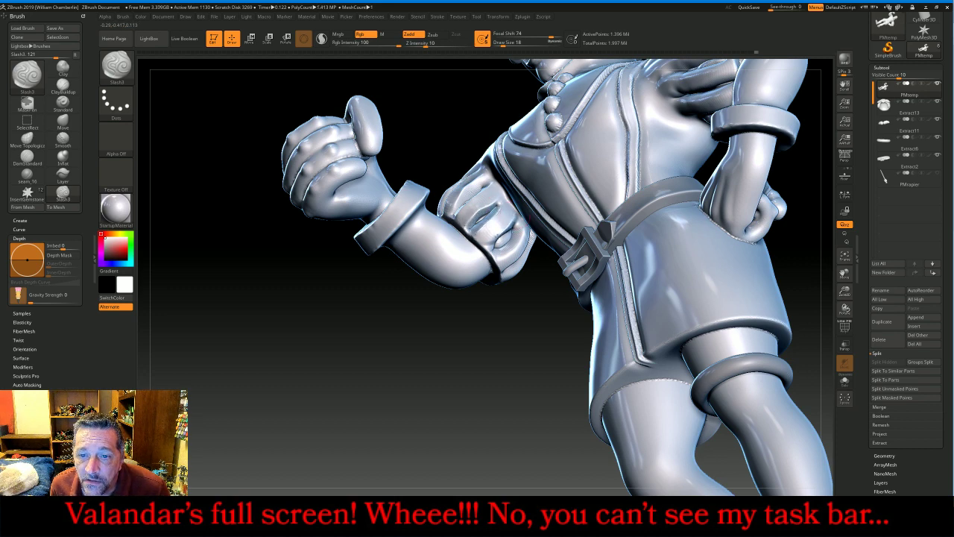
{"action": "left_click_drag", "start_coordinate": [490, 237], "coordinate": [501, 247]}
{"action": "left_click_drag", "start_coordinate": [506, 358], "coordinate": [507, 263]}
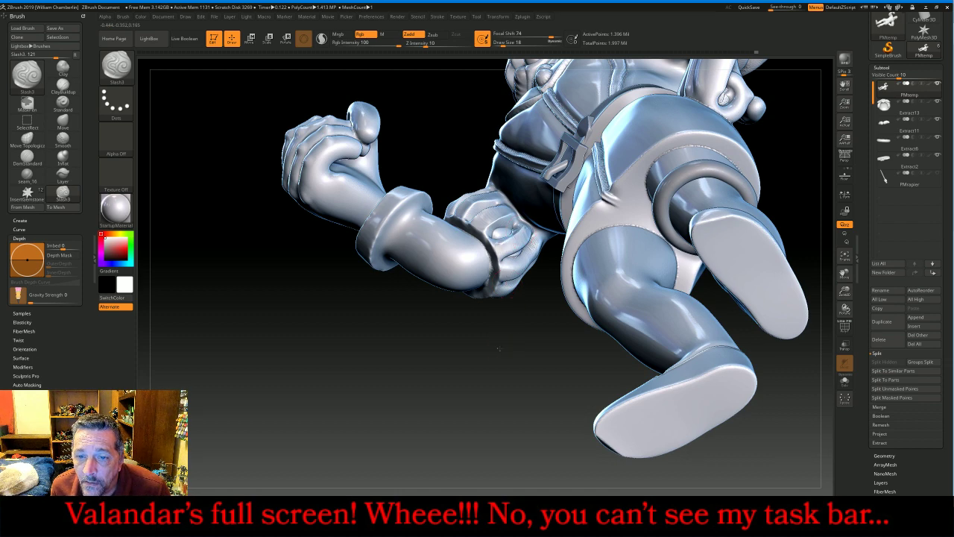
Carve slits between the fabric strips on the back of the raised arm's puffed sleeve with the Slash3 brush
{"action": "left_click_drag", "start_coordinate": [498, 348], "coordinate": [526, 294]}
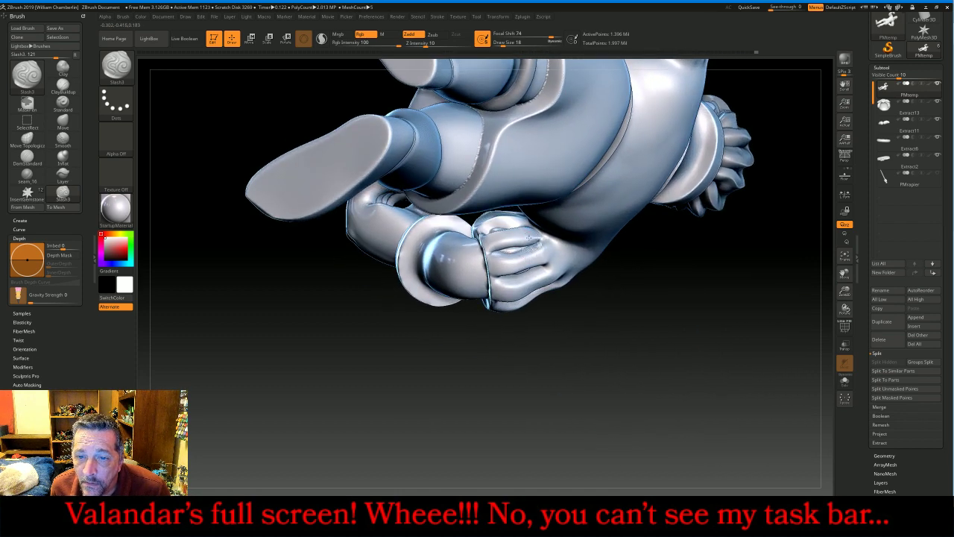
{"action": "mouse_move", "coordinate": [532, 241]}
{"action": "left_mouse_down"}
{"action": "mouse_move", "coordinate": [489, 249]}
{"action": "mouse_move", "coordinate": [525, 259]}
{"action": "mouse_move", "coordinate": [490, 264]}
{"action": "left_mouse_up"}
{"action": "mouse_move", "coordinate": [532, 404]}
{"action": "left_mouse_down"}
{"action": "mouse_move", "coordinate": [524, 381]}
{"action": "mouse_move", "coordinate": [552, 296]}
{"action": "left_mouse_up"}
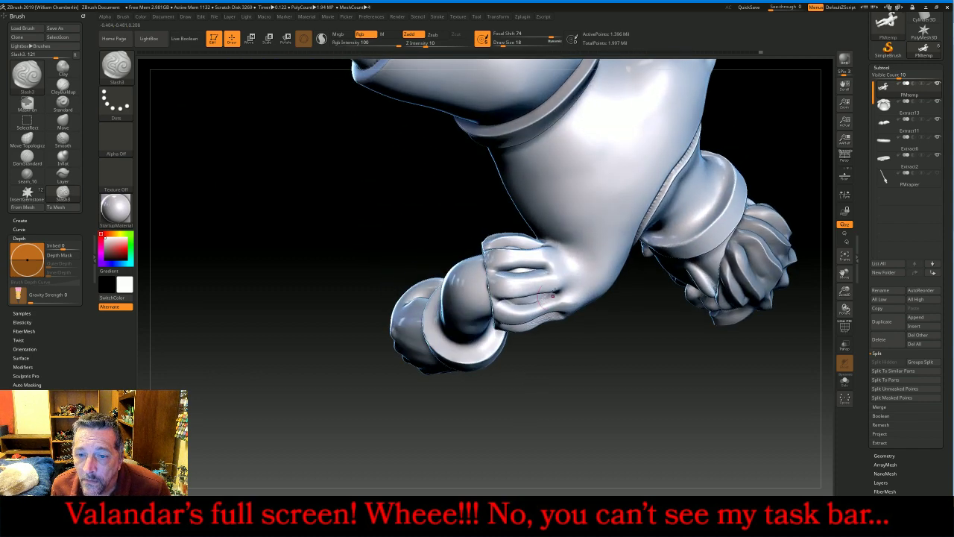
{"action": "left_click_drag", "start_coordinate": [513, 264], "coordinate": [493, 263]}
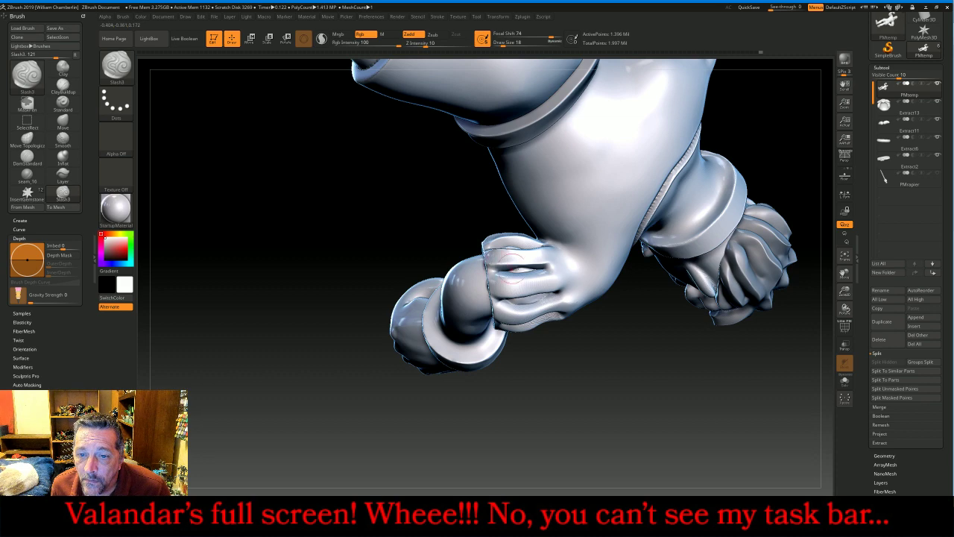
{"action": "left_click_drag", "start_coordinate": [556, 273], "coordinate": [508, 282]}
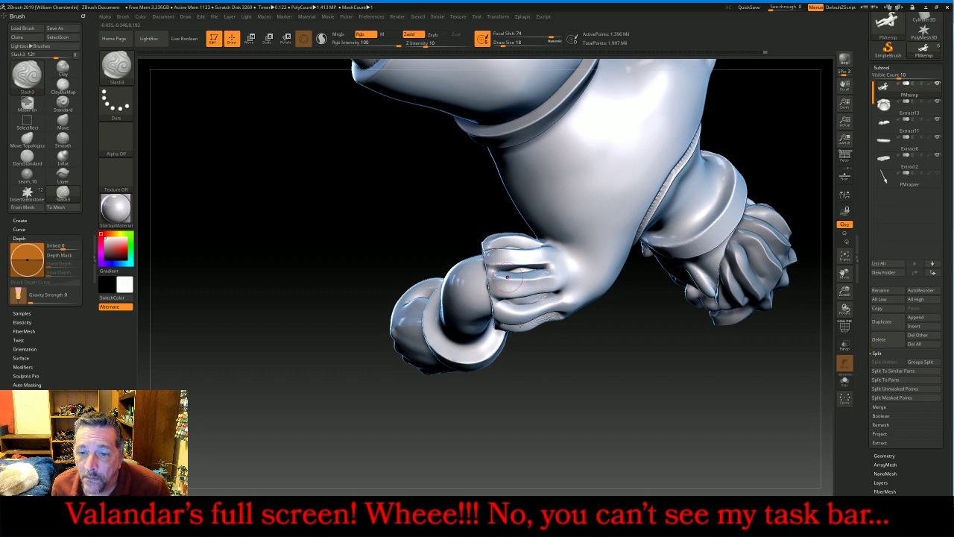
Deepen the slits along the strips of the raised arm's puffed sleeve, working down to the lower ones
{"action": "left_click_drag", "start_coordinate": [548, 394], "coordinate": [555, 200]}
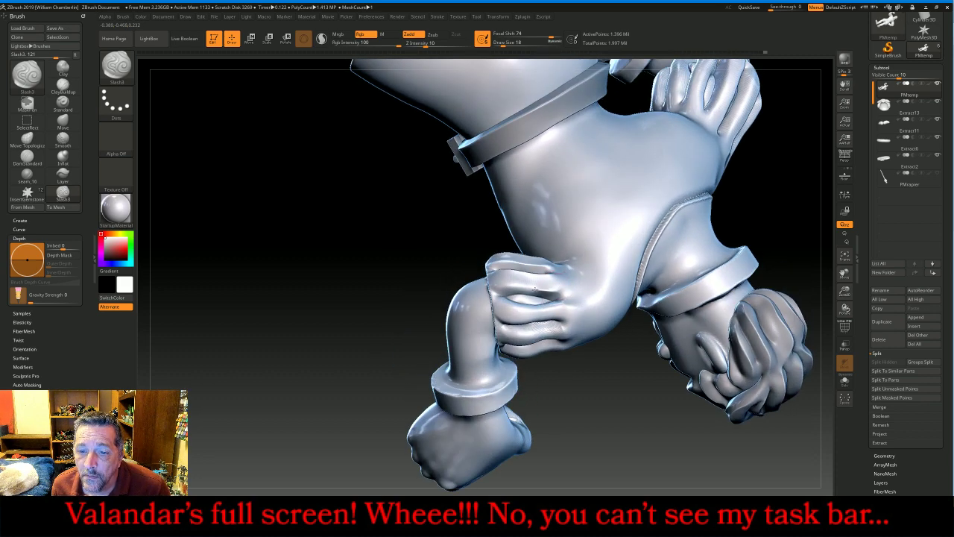
{"action": "left_click_drag", "start_coordinate": [535, 290], "coordinate": [503, 286]}
{"action": "left_click_drag", "start_coordinate": [569, 306], "coordinate": [495, 302]}
{"action": "left_click_drag", "start_coordinate": [565, 411], "coordinate": [587, 354]}
{"action": "left_click_drag", "start_coordinate": [558, 316], "coordinate": [496, 319]}
{"action": "left_click_drag", "start_coordinate": [563, 332], "coordinate": [494, 325]}
Extend the slashes on the raised arm's puffed sleeve around towards the front of the shoulder
{"action": "mouse_move", "coordinate": [562, 418]}
{"action": "left_mouse_down"}
{"action": "mouse_move", "coordinate": [565, 363]}
{"action": "mouse_move", "coordinate": [526, 343]}
{"action": "mouse_move", "coordinate": [507, 349]}
{"action": "left_mouse_up"}
{"action": "left_click_drag", "start_coordinate": [645, 219], "coordinate": [645, 226]}
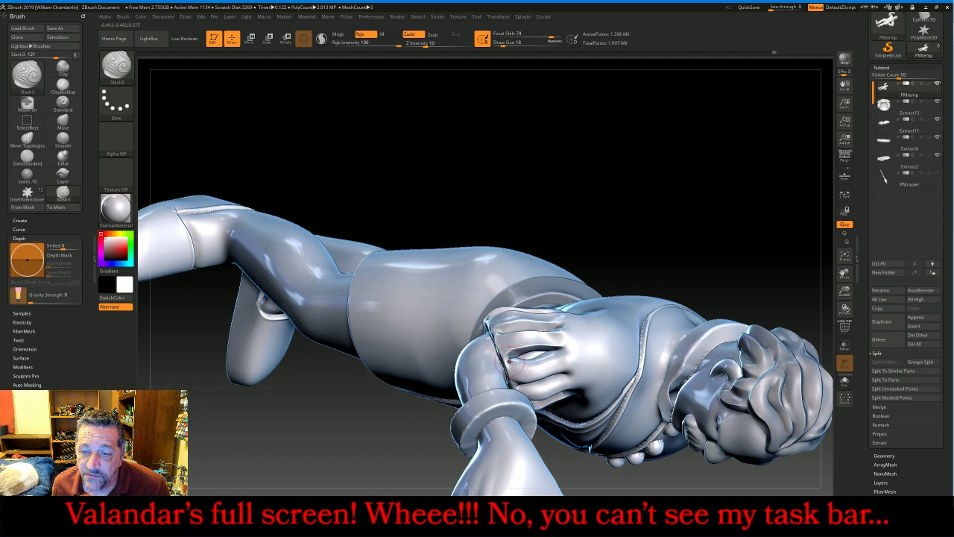
{"action": "left_click_drag", "start_coordinate": [509, 364], "coordinate": [560, 353]}
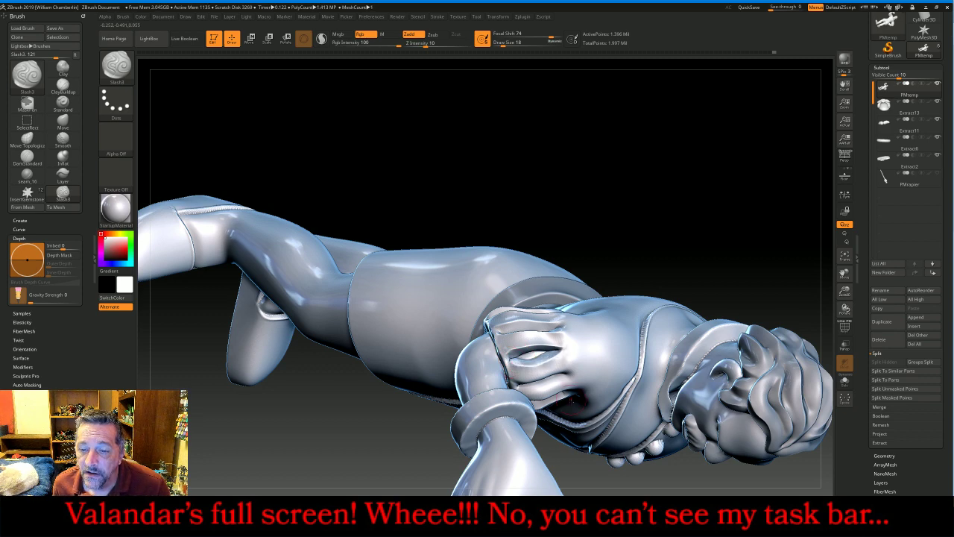
{"action": "left_click_drag", "start_coordinate": [641, 248], "coordinate": [567, 346]}
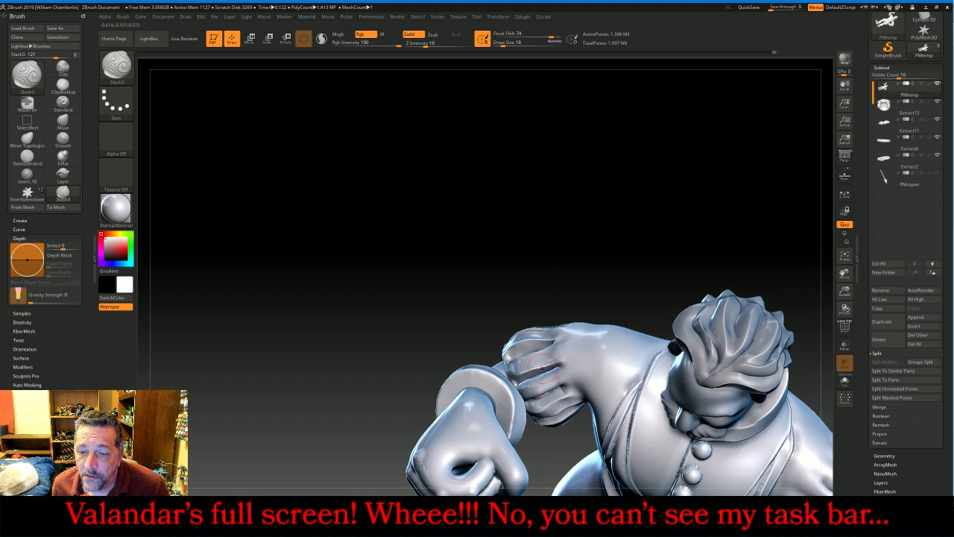
{"action": "left_click_drag", "start_coordinate": [645, 246], "coordinate": [554, 388]}
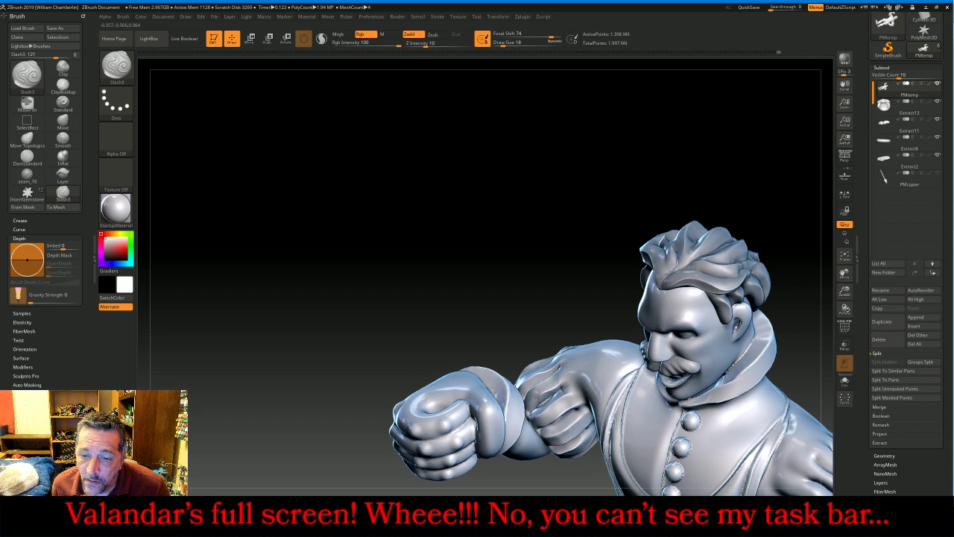
{"action": "left_click_drag", "start_coordinate": [501, 273], "coordinate": [546, 228]}
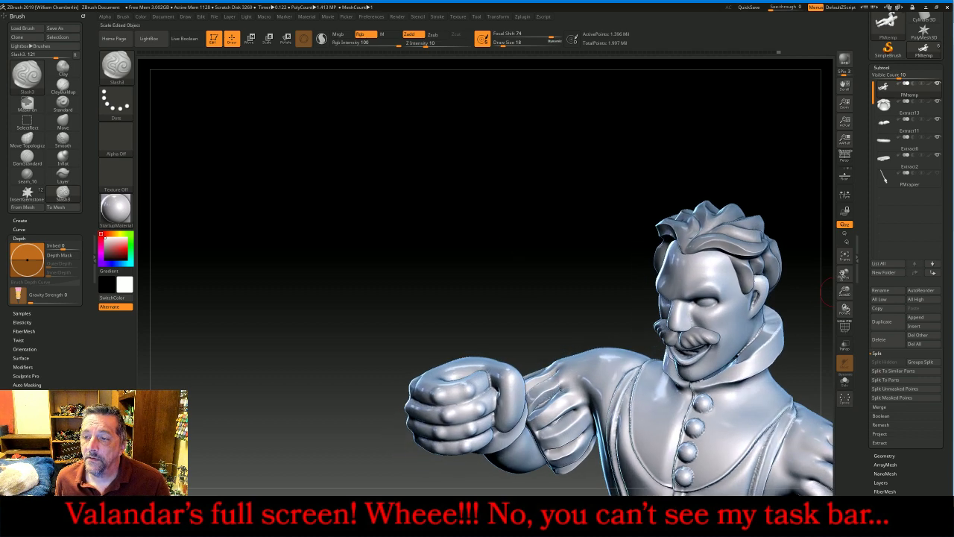
Carve slits between the front strips of the puffed sleeve on the hand-on-hip arm
{"action": "left_click", "coordinate": [845, 255]}
{"action": "left_click_drag", "start_coordinate": [756, 341], "coordinate": [743, 315]}
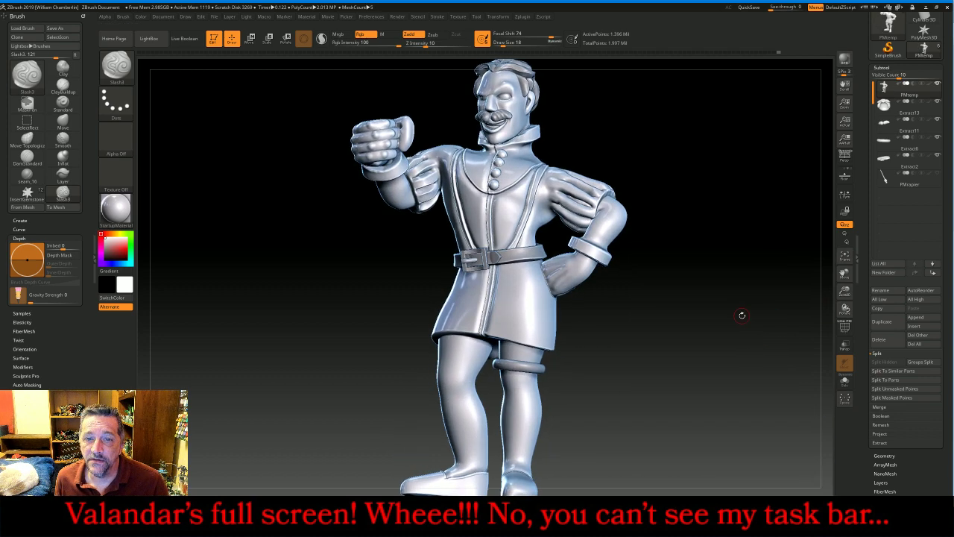
{"action": "mouse_move", "coordinate": [726, 161]}
{"action": "left_mouse_down"}
{"action": "mouse_move", "coordinate": [801, 156]}
{"action": "mouse_move", "coordinate": [754, 154]}
{"action": "mouse_move", "coordinate": [738, 164]}
{"action": "left_mouse_up"}
{"action": "left_click_drag", "start_coordinate": [846, 291], "coordinate": [845, 326]}
{"action": "left_click_drag", "start_coordinate": [845, 273], "coordinate": [781, 376]}
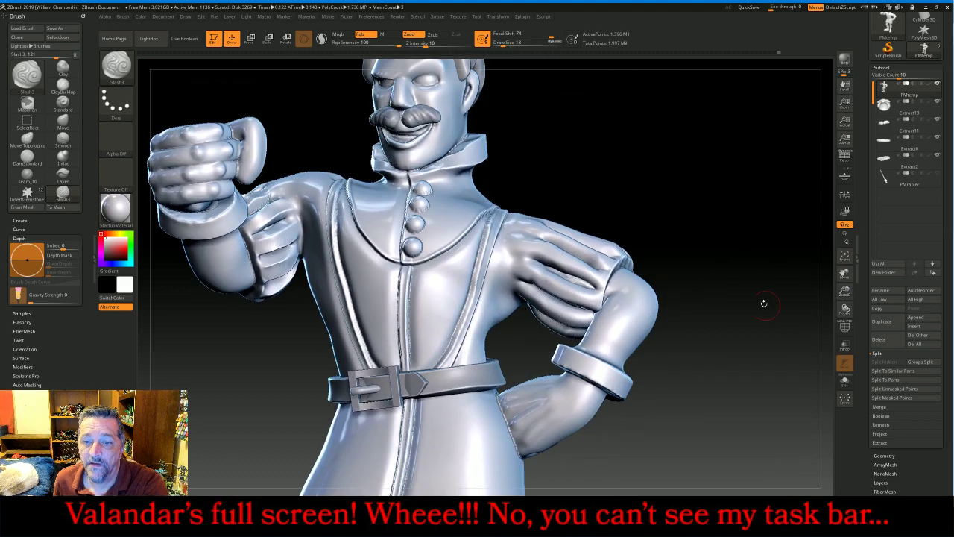
{"action": "left_click_drag", "start_coordinate": [747, 197], "coordinate": [759, 198]}
{"action": "mouse_move", "coordinate": [525, 251]}
{"action": "left_mouse_down"}
{"action": "mouse_move", "coordinate": [589, 278]}
{"action": "mouse_move", "coordinate": [570, 290]}
{"action": "mouse_move", "coordinate": [519, 253]}
{"action": "left_mouse_up"}
{"action": "mouse_move", "coordinate": [709, 187]}
{"action": "left_mouse_down"}
{"action": "mouse_move", "coordinate": [537, 228]}
{"action": "mouse_move", "coordinate": [578, 246]}
{"action": "mouse_move", "coordinate": [601, 278]}
{"action": "mouse_move", "coordinate": [536, 234]}
{"action": "left_mouse_up"}
{"action": "left_click_drag", "start_coordinate": [744, 192], "coordinate": [709, 224]}
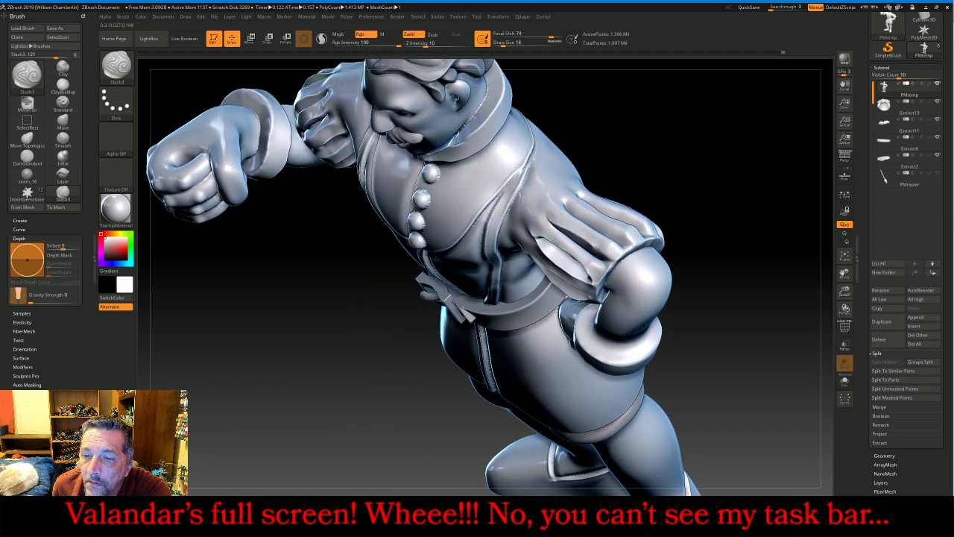
Cut deeper slashes between the outer strips of the hand-on-hip arm's puffed sleeve, from shoulder to elbow
{"action": "left_click_drag", "start_coordinate": [607, 264], "coordinate": [549, 221]}
{"action": "right_click_drag", "start_coordinate": [724, 182], "coordinate": [569, 205]}
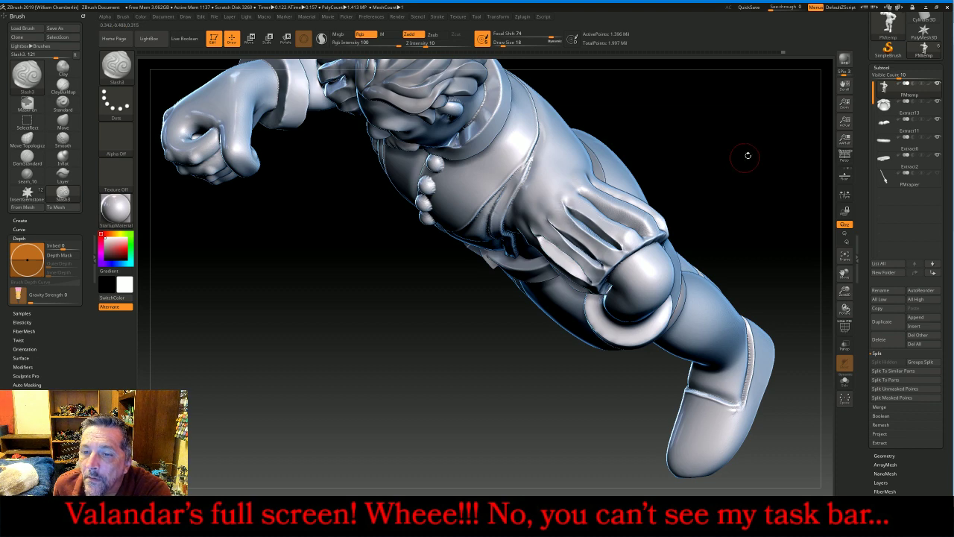
{"action": "left_click_drag", "start_coordinate": [748, 155], "coordinate": [583, 193]}
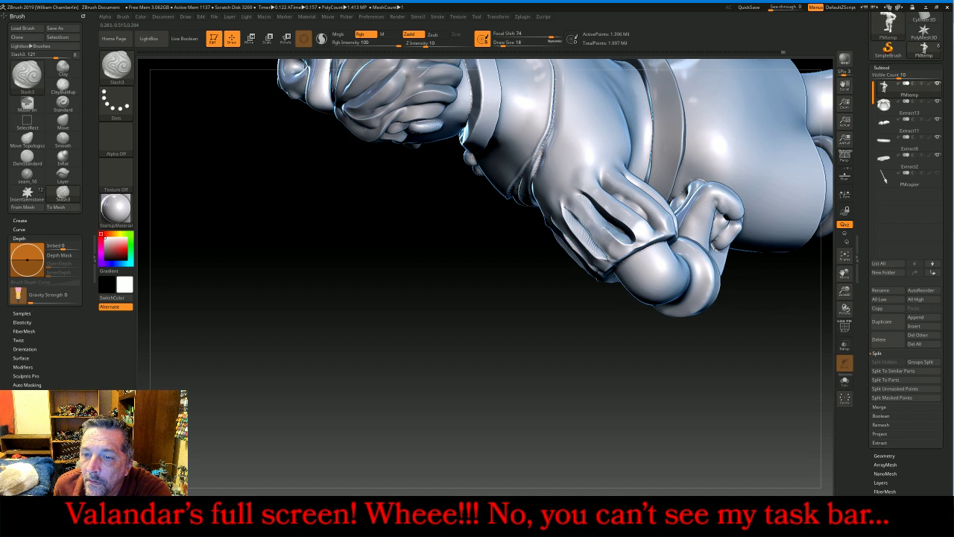
{"action": "mouse_move", "coordinate": [552, 278]}
{"action": "left_mouse_down"}
{"action": "mouse_move", "coordinate": [509, 347]}
{"action": "mouse_move", "coordinate": [486, 351]}
{"action": "left_mouse_up"}
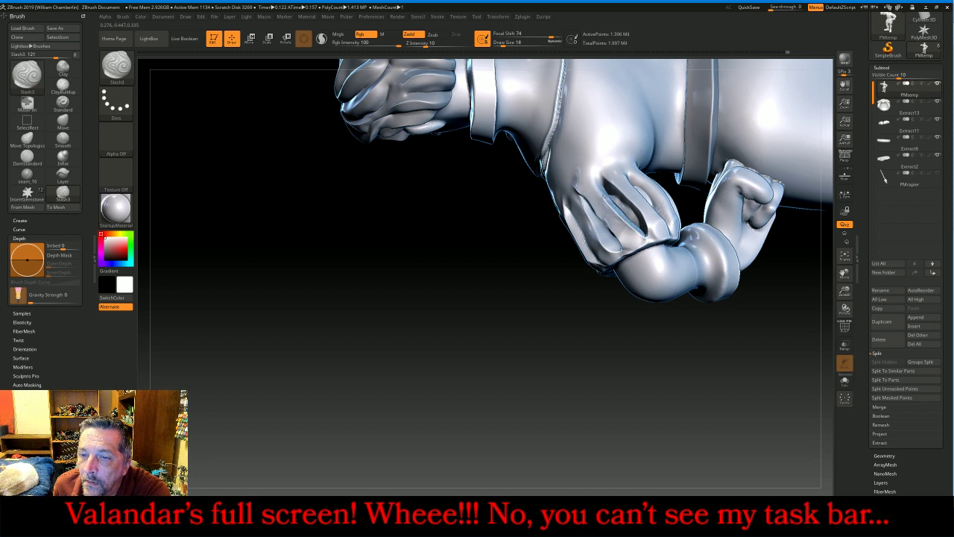
Carve the remaining slits around the back of the hand-on-hip arm's puffed sleeve
{"action": "mouse_move", "coordinate": [542, 341]}
{"action": "right_mouse_down"}
{"action": "mouse_move", "coordinate": [532, 347]}
{"action": "mouse_move", "coordinate": [618, 168]}
{"action": "right_mouse_up"}
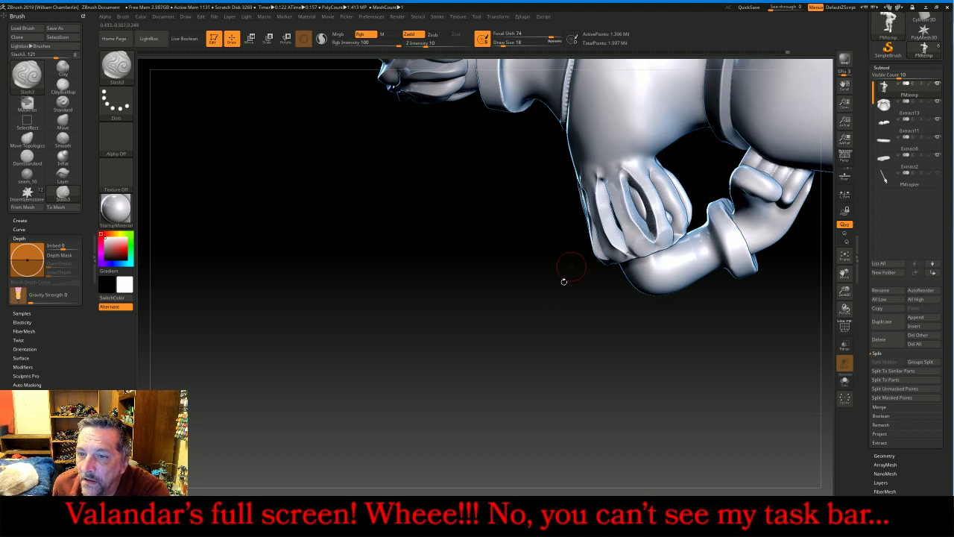
{"action": "right_click_drag", "start_coordinate": [567, 270], "coordinate": [643, 169]}
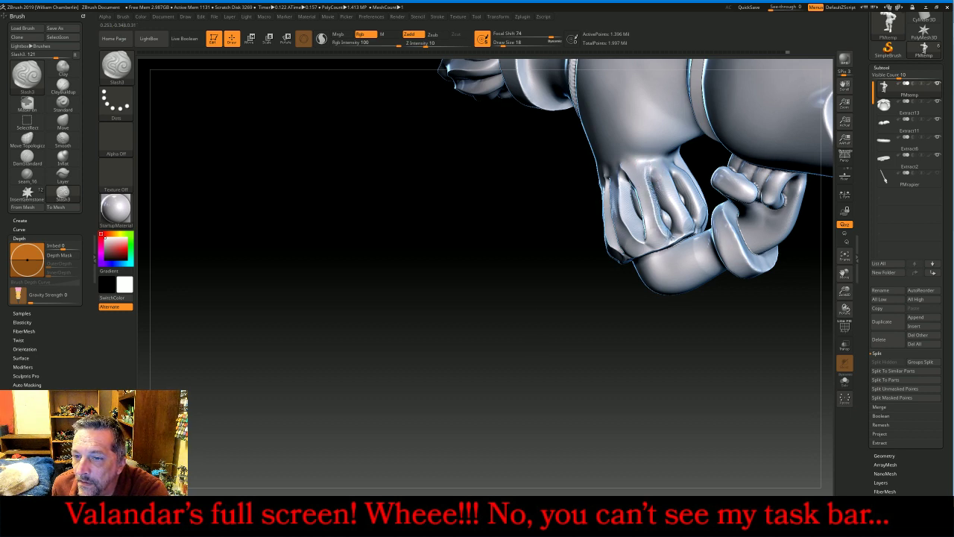
{"action": "left_click_drag", "start_coordinate": [680, 228], "coordinate": [650, 171]}
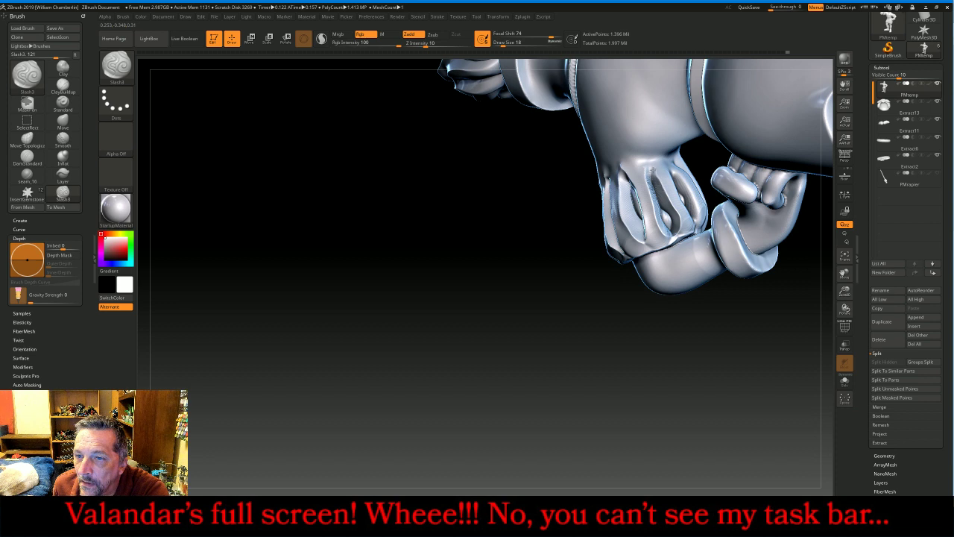
{"action": "left_click_drag", "start_coordinate": [563, 355], "coordinate": [553, 348]}
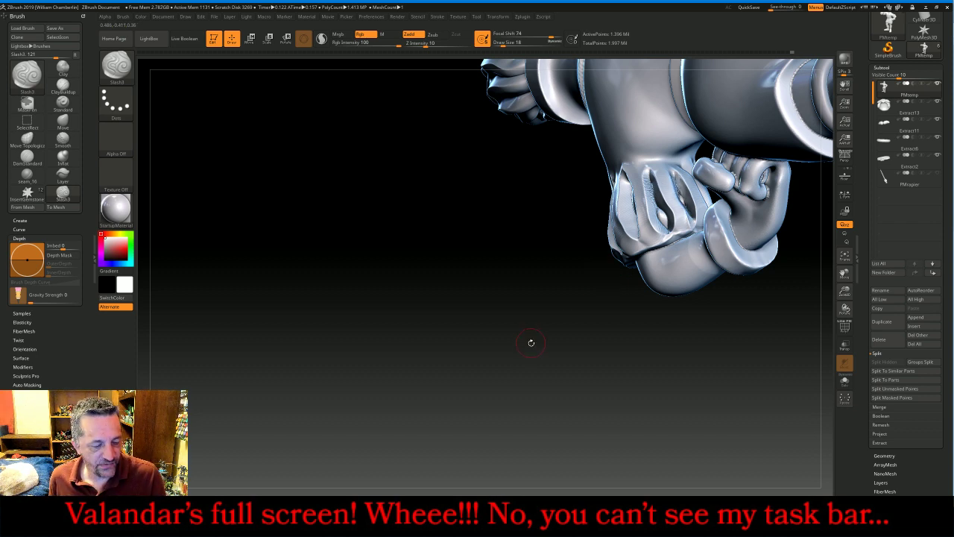
{"action": "left_click_drag", "start_coordinate": [527, 341], "coordinate": [539, 333]}
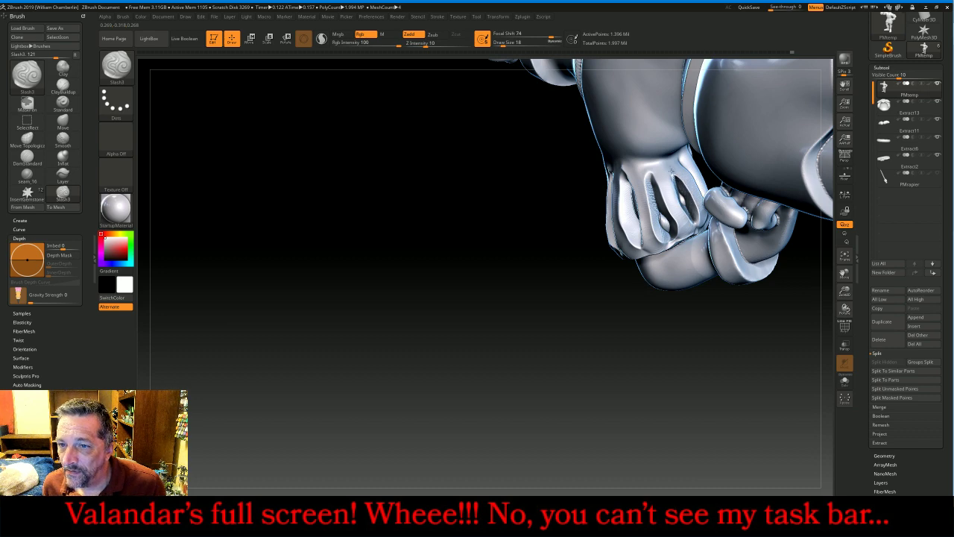
{"action": "right_click_drag", "start_coordinate": [539, 358], "coordinate": [669, 304]}
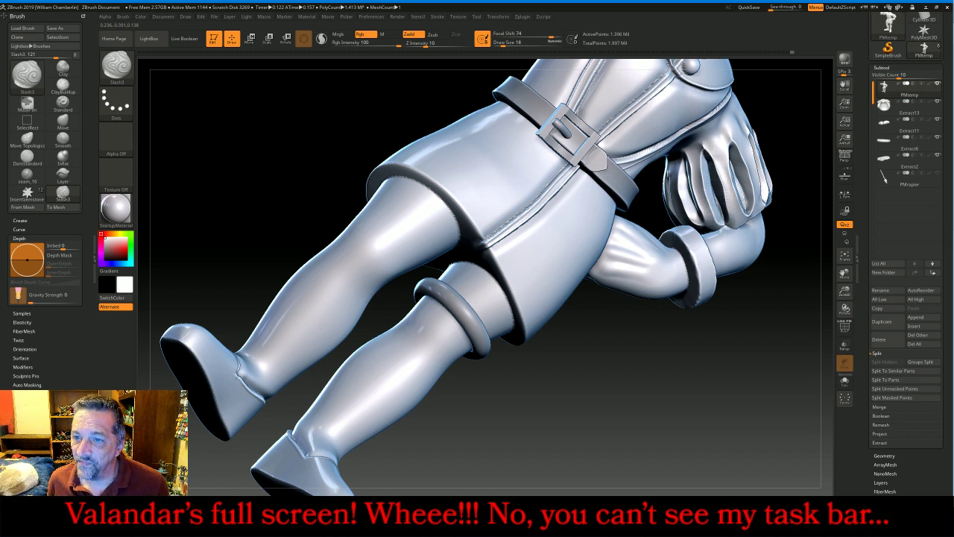
Examine the slashed sleeves and the doublet on the whole figure from the front and the back
{"action": "left_click_drag", "start_coordinate": [330, 96], "coordinate": [364, 164]}
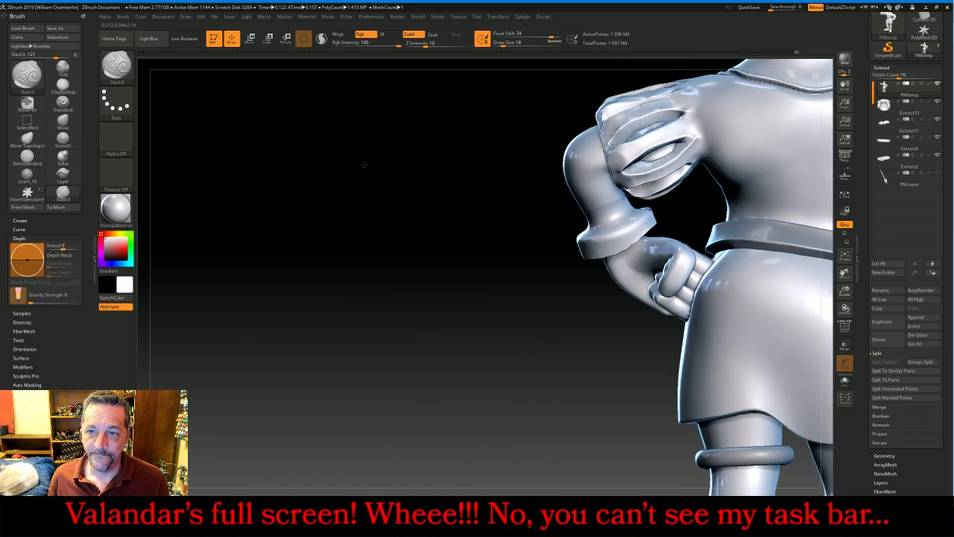
{"action": "left_click_drag", "start_coordinate": [372, 232], "coordinate": [313, 225]}
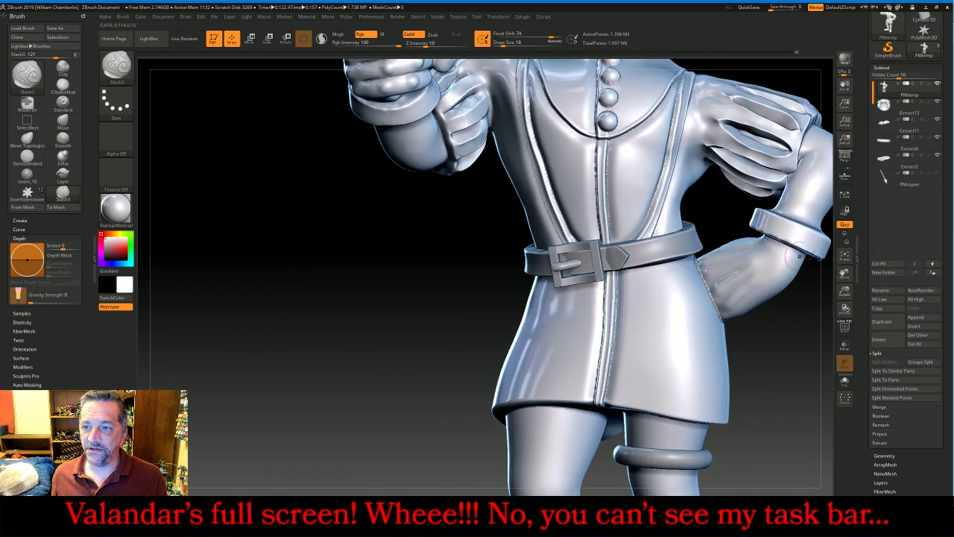
{"action": "left_click", "coordinate": [845, 257]}
{"action": "left_click_drag", "start_coordinate": [769, 283], "coordinate": [759, 287]}
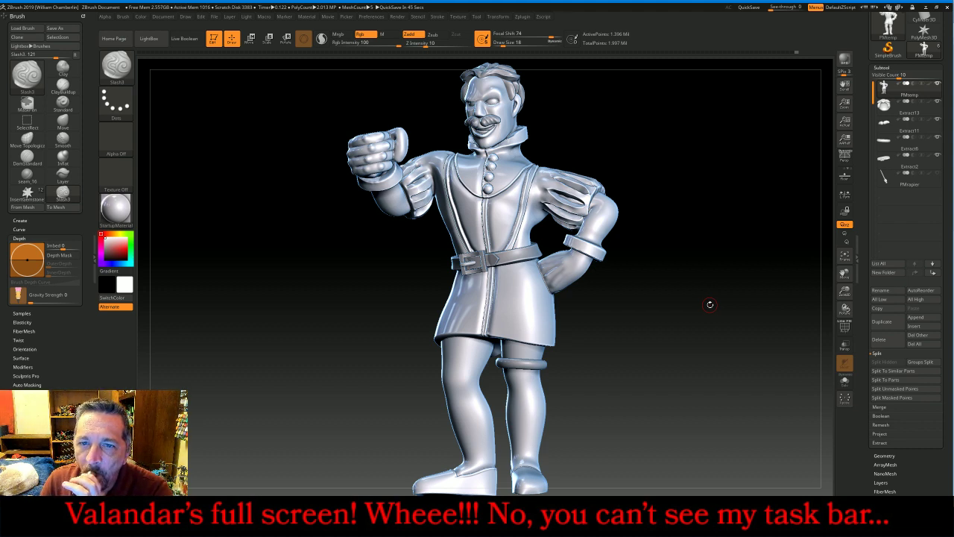
{"action": "left_click_drag", "start_coordinate": [709, 304], "coordinate": [726, 306]}
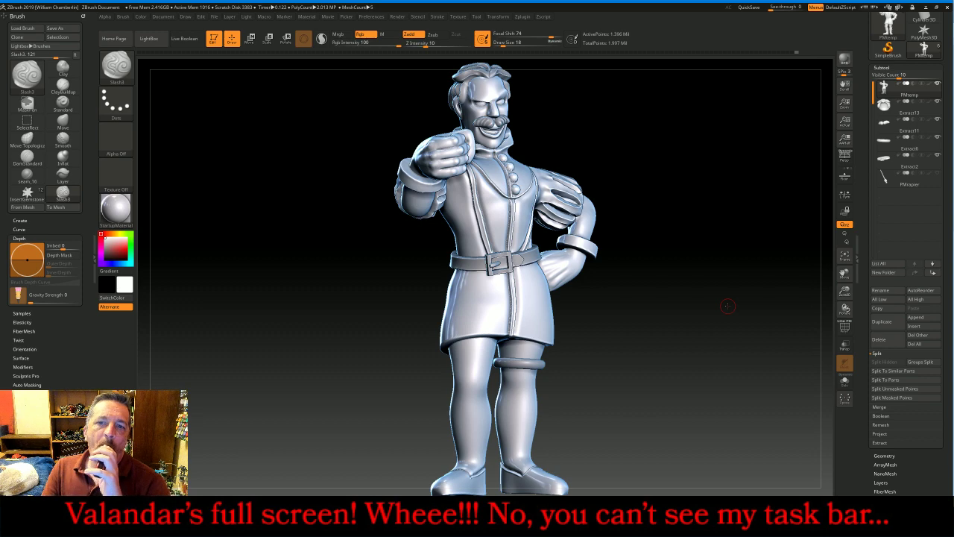
{"action": "left_click_drag", "start_coordinate": [728, 305], "coordinate": [735, 323]}
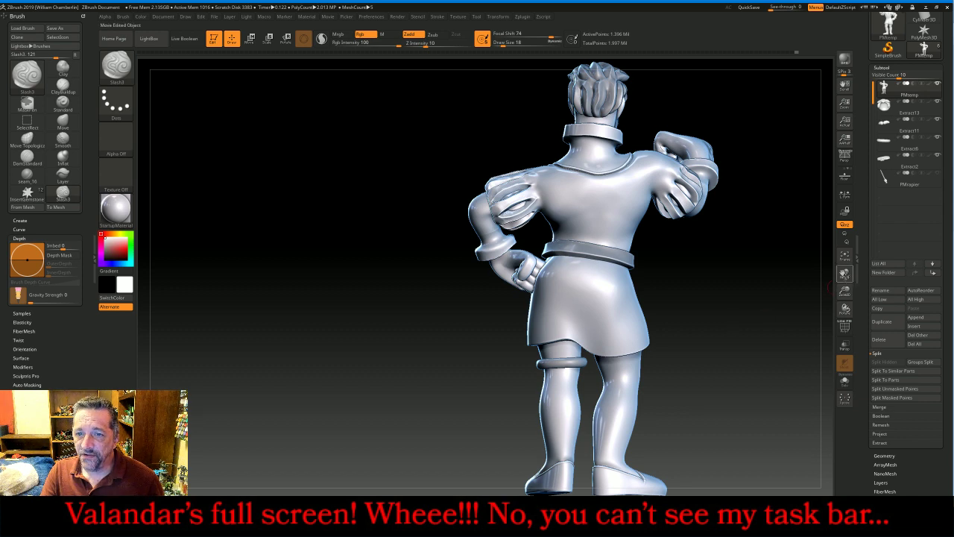
{"action": "left_click_drag", "start_coordinate": [844, 275], "coordinate": [823, 275]}
{"action": "left_click_drag", "start_coordinate": [844, 291], "coordinate": [768, 288]}
Switch the Slash3 brush to Zsub with Z Intensity 12 and Draw Size 30, and carve cloth folds across the doublet's back above the belt
{"action": "left_click", "coordinate": [434, 35]}
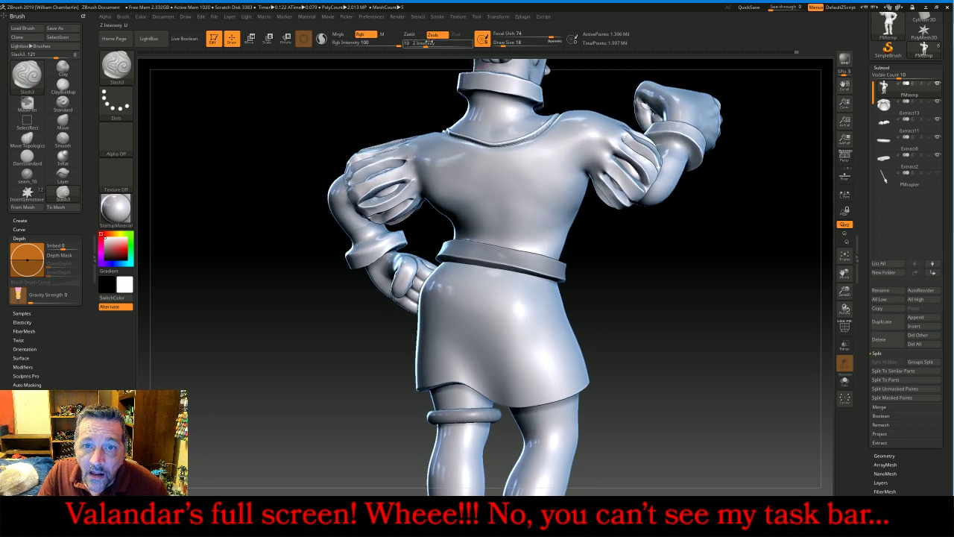
{"action": "left_click", "coordinate": [428, 43]}
{"action": "type", "text": "1"}
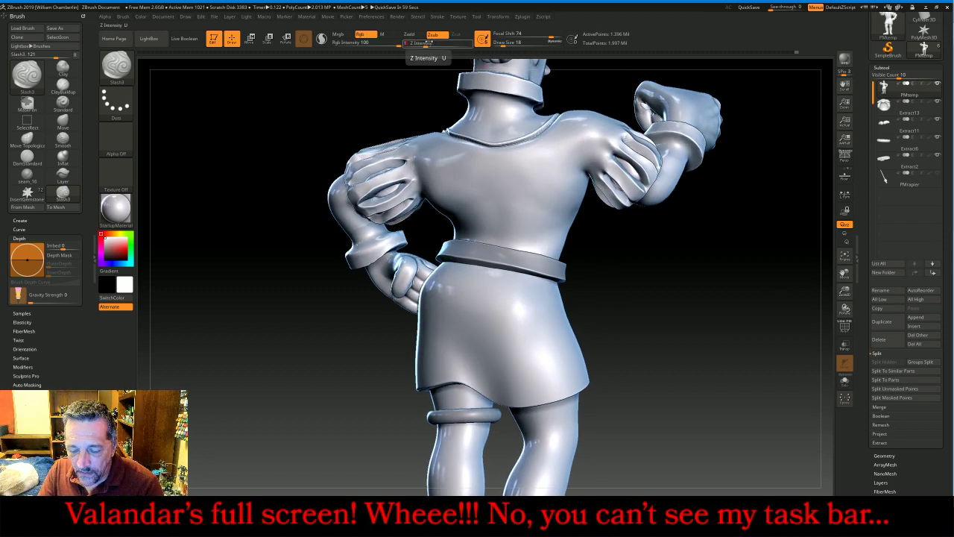
{"action": "type", "text": "2"}
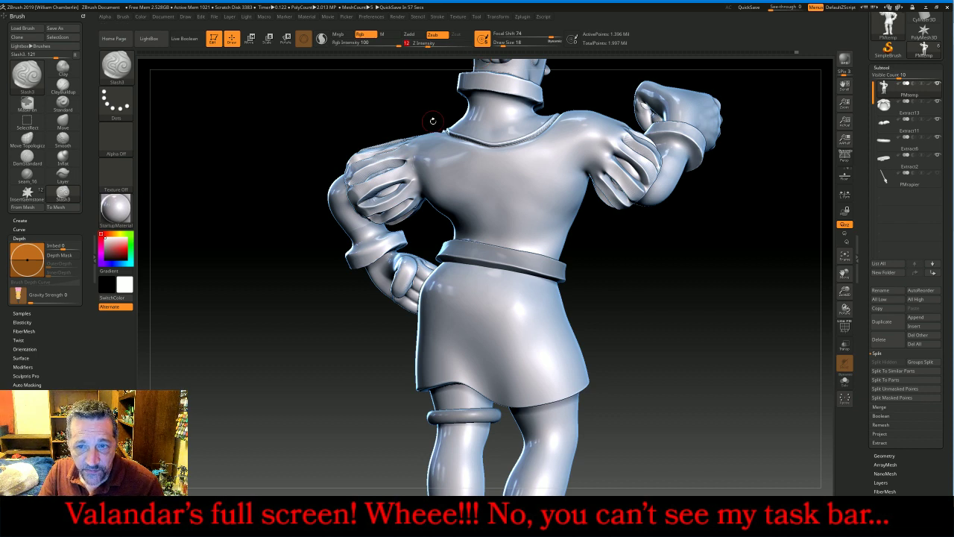
{"action": "key", "text": "bracketright"}
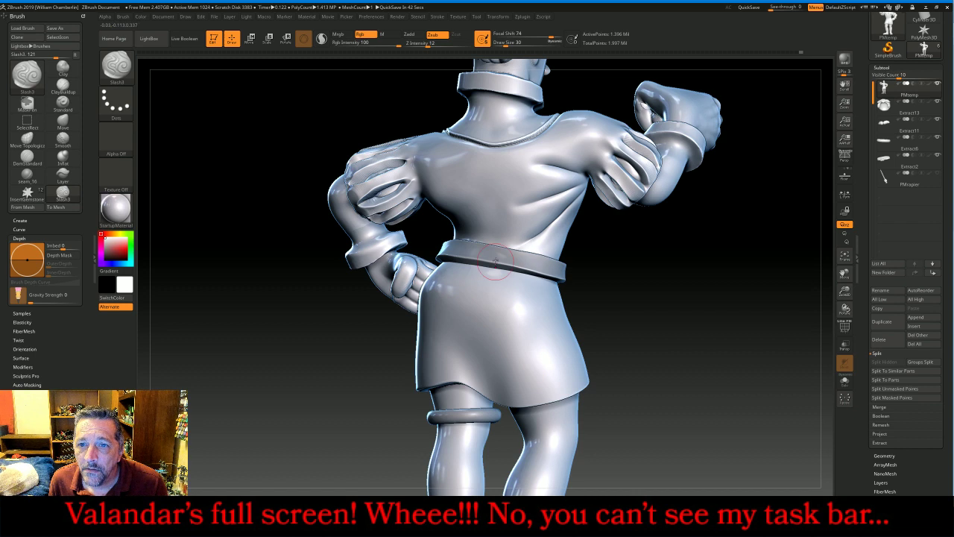
{"action": "right_click_drag", "start_coordinate": [450, 218], "coordinate": [555, 243]}
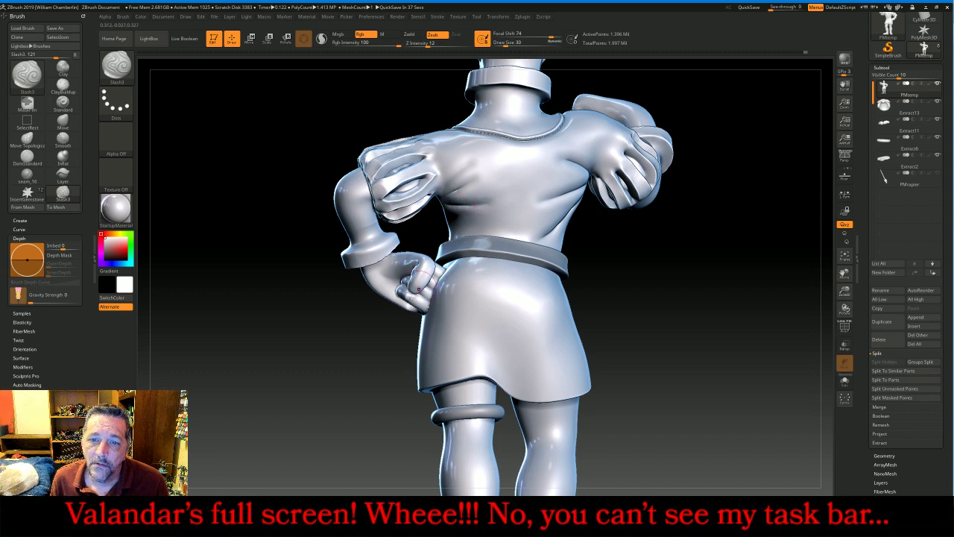
Carve cloth folds across the side of the doublet's skirt, from the front below the belt back toward the rear hem
{"action": "mouse_move", "coordinate": [589, 194]}
{"action": "right_mouse_down"}
{"action": "mouse_move", "coordinate": [447, 201]}
{"action": "mouse_move", "coordinate": [383, 330]}
{"action": "right_mouse_up"}
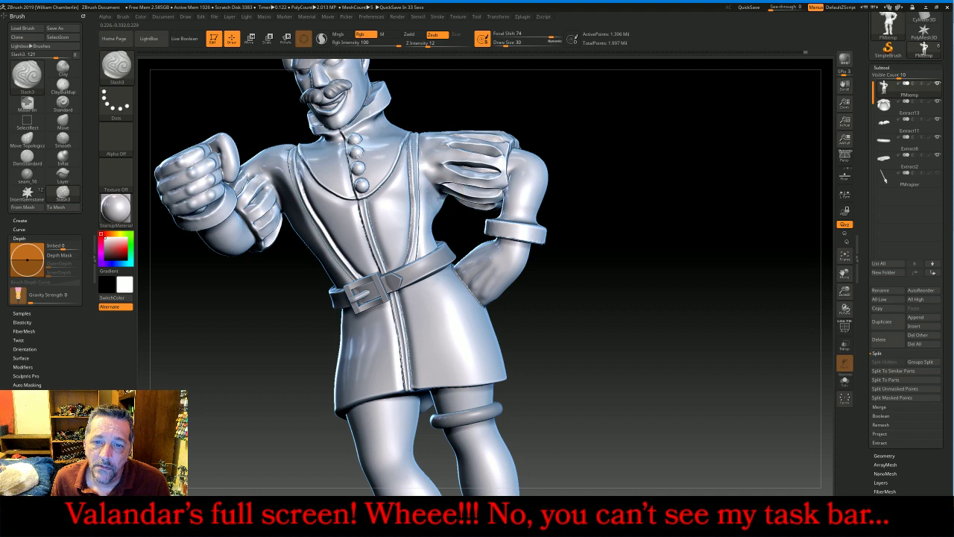
{"action": "right_click_drag", "start_coordinate": [663, 199], "coordinate": [656, 171]}
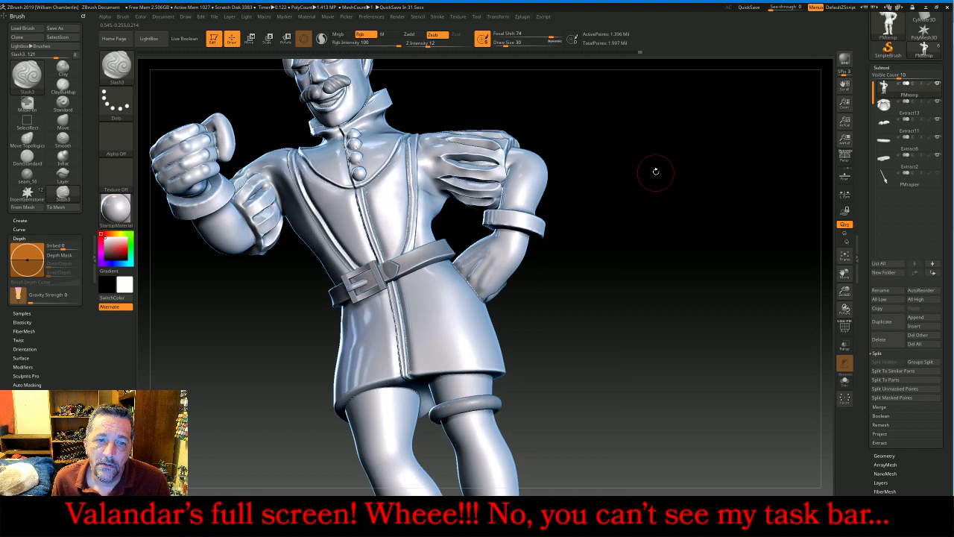
{"action": "right_click_drag", "start_coordinate": [284, 286], "coordinate": [276, 296]}
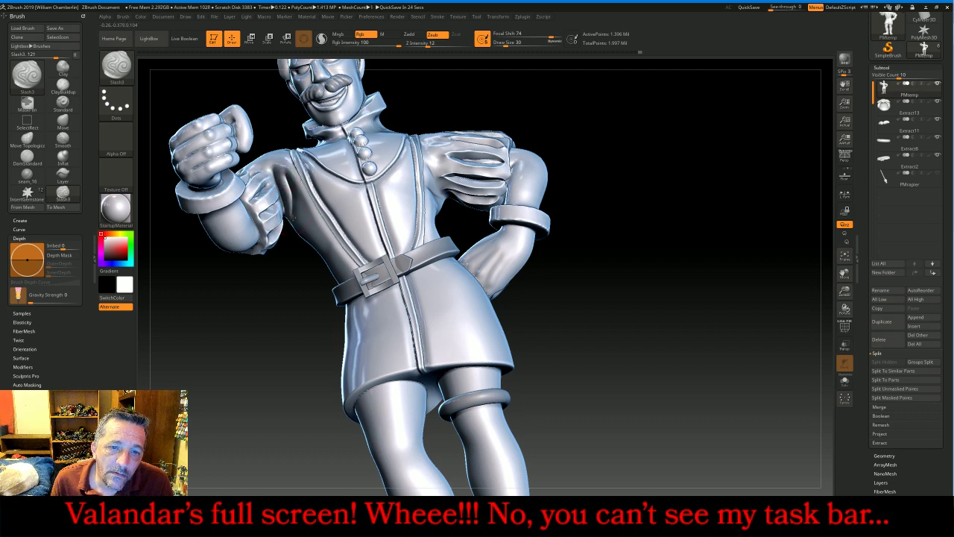
{"action": "right_click_drag", "start_coordinate": [294, 263], "coordinate": [396, 371]}
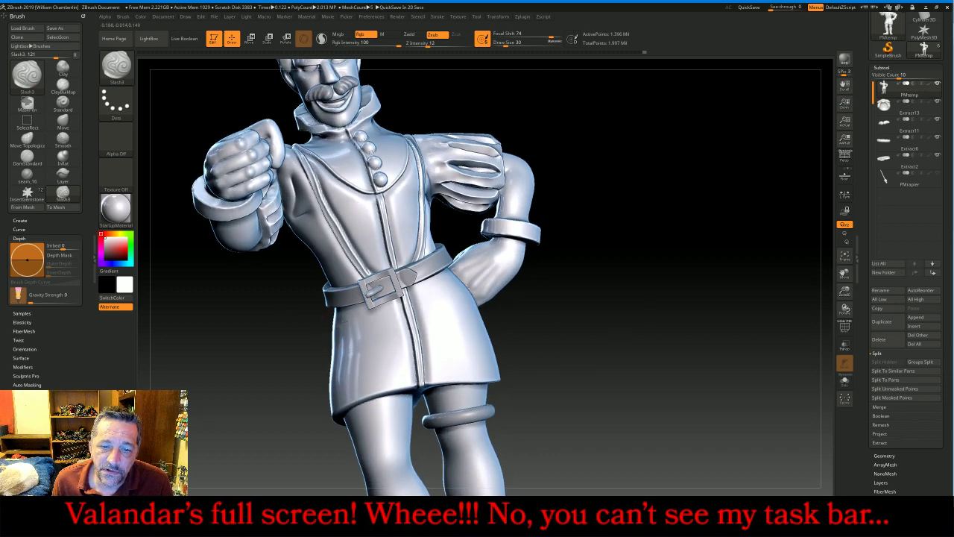
{"action": "right_click_drag", "start_coordinate": [415, 331], "coordinate": [624, 301]}
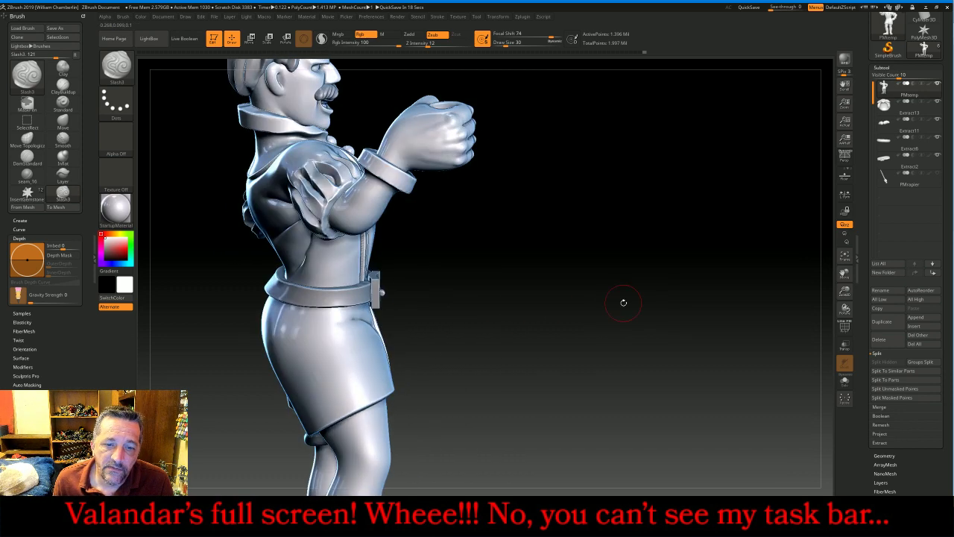
{"action": "left_click_drag", "start_coordinate": [346, 319], "coordinate": [290, 348]}
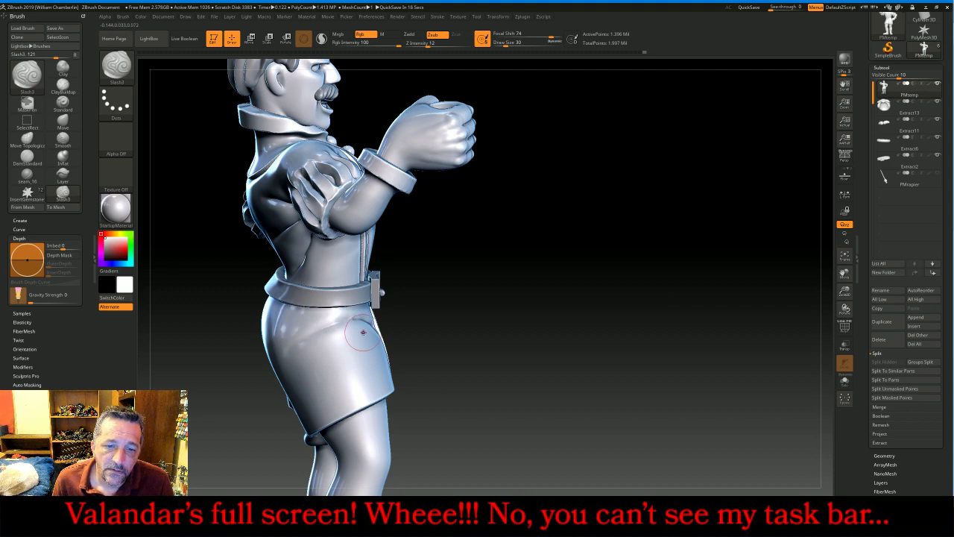
{"action": "left_click_drag", "start_coordinate": [363, 333], "coordinate": [313, 410]}
Carve diagonal folds across the skirt's back from the hand on the hip, undoing the last crease toward the opposite hem corner
{"action": "right_click_drag", "start_coordinate": [507, 340], "coordinate": [438, 375]}
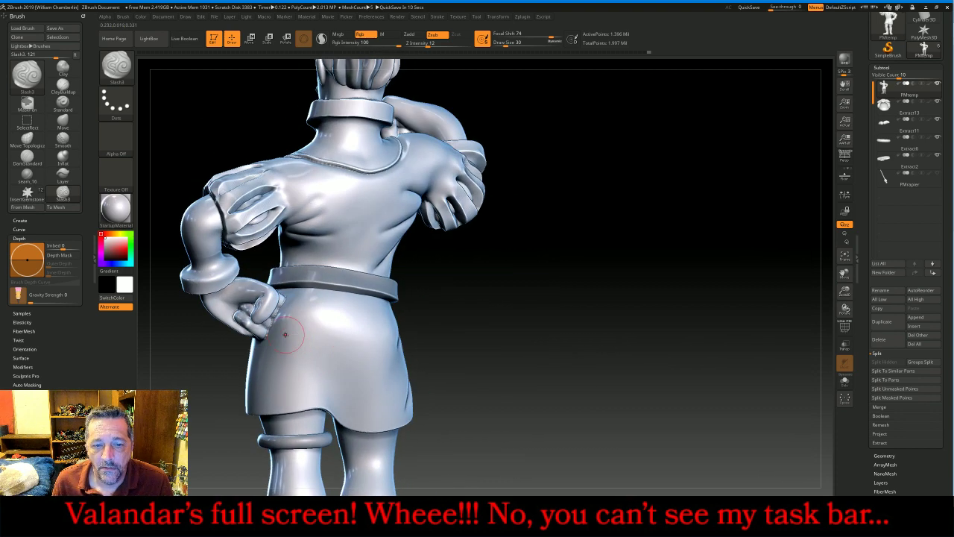
{"action": "left_click_drag", "start_coordinate": [290, 331], "coordinate": [339, 397]}
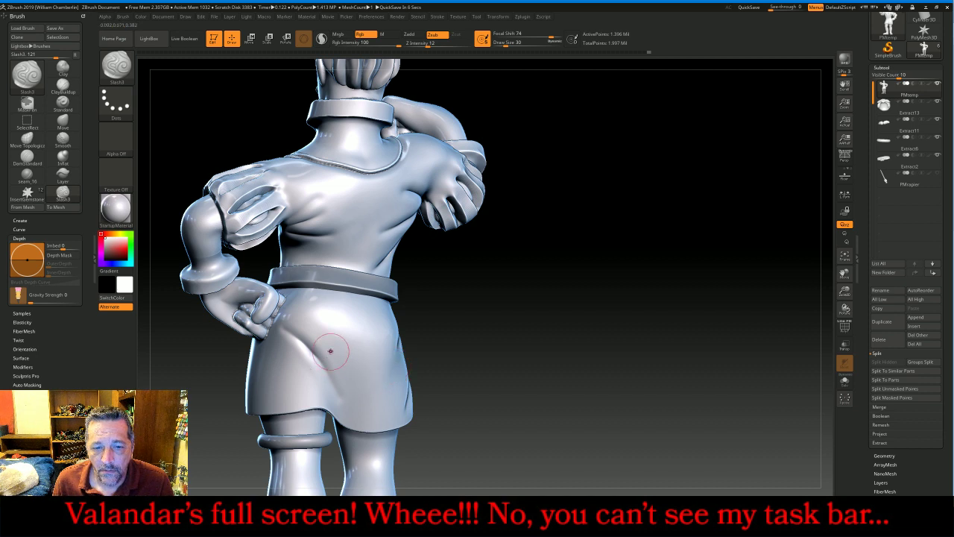
{"action": "left_click_drag", "start_coordinate": [338, 352], "coordinate": [379, 387]}
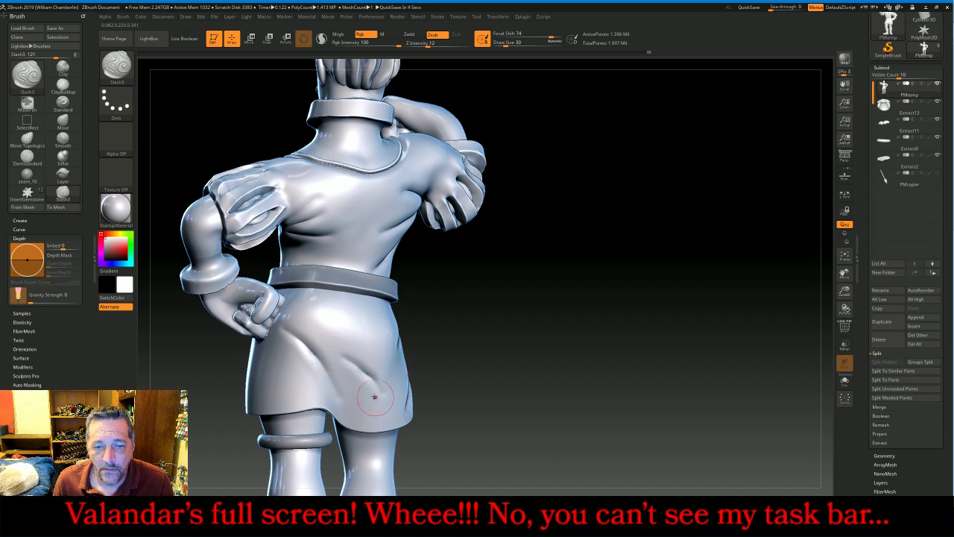
{"action": "key", "text": "ctrl+z"}
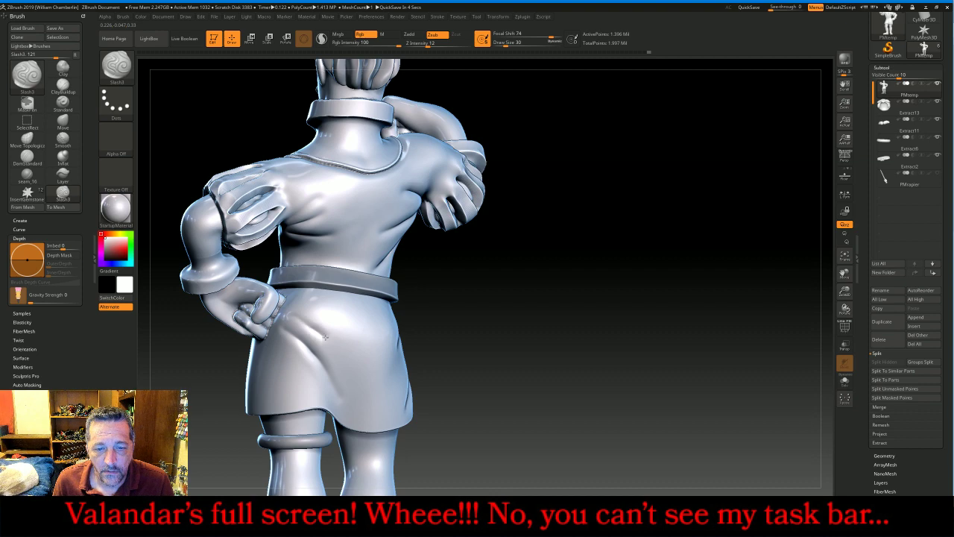
Switch the Slash3 brush to Zadd with Draw Size 42, dismiss the undo history notice, and raise fold ridges on the doublet's front
{"action": "mouse_move", "coordinate": [480, 359]}
{"action": "left_mouse_down"}
{"action": "mouse_move", "coordinate": [600, 292]}
{"action": "mouse_move", "coordinate": [569, 283]}
{"action": "left_mouse_up"}
{"action": "left_click", "coordinate": [410, 34]}
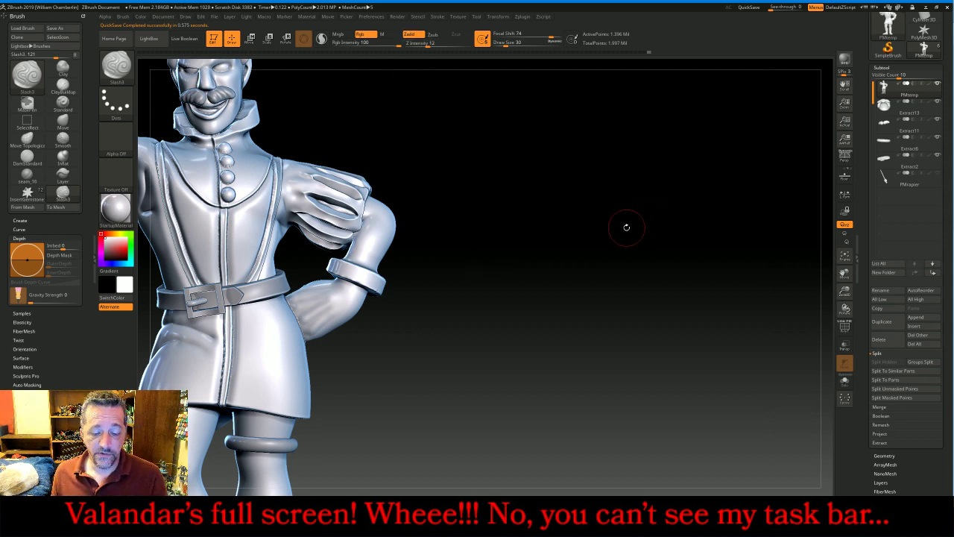
{"action": "key", "text": "bracketright"}
{"action": "key", "text": "bracketright"}
{"action": "key", "text": "bracketright"}
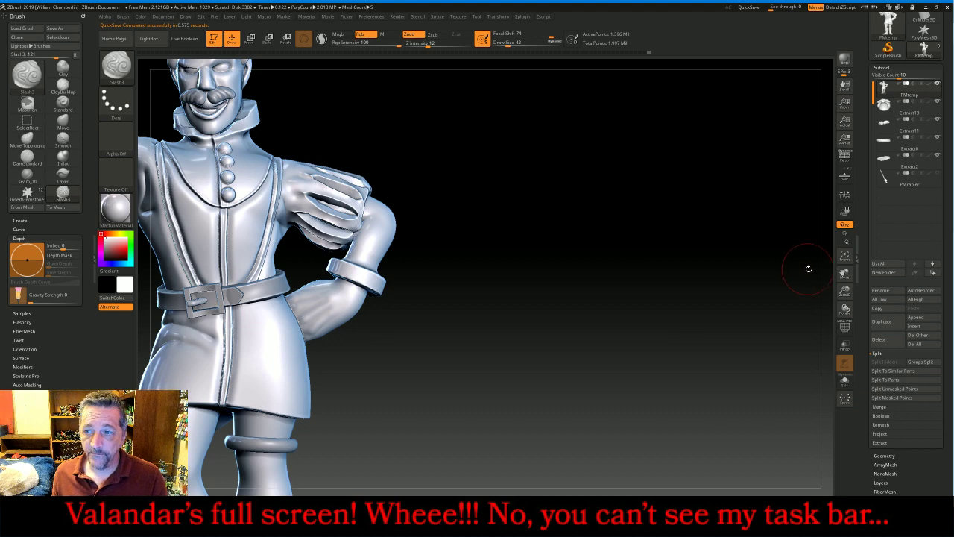
{"action": "mouse_move", "coordinate": [845, 274]}
{"action": "left_mouse_down"}
{"action": "mouse_move", "coordinate": [766, 296]}
{"action": "mouse_move", "coordinate": [494, 251]}
{"action": "left_mouse_up"}
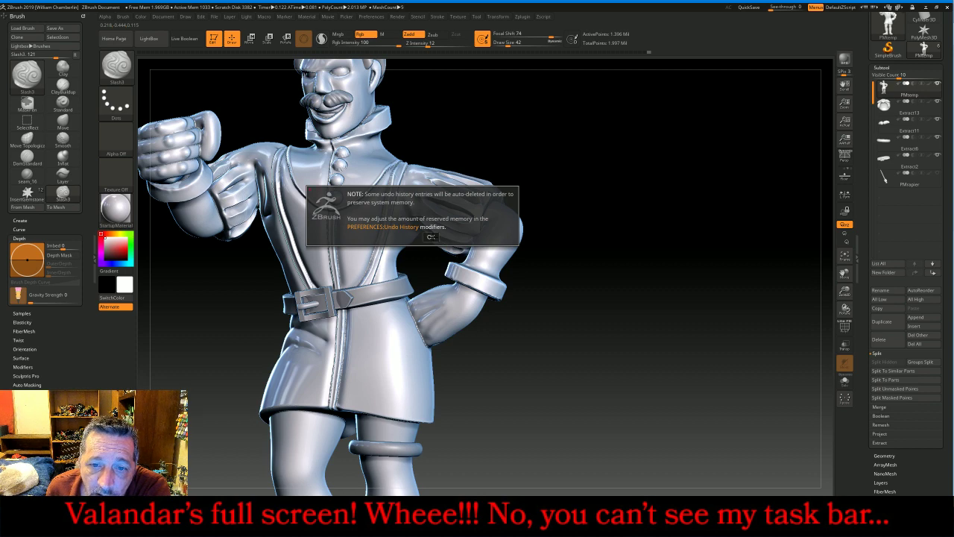
{"action": "left_click", "coordinate": [431, 237]}
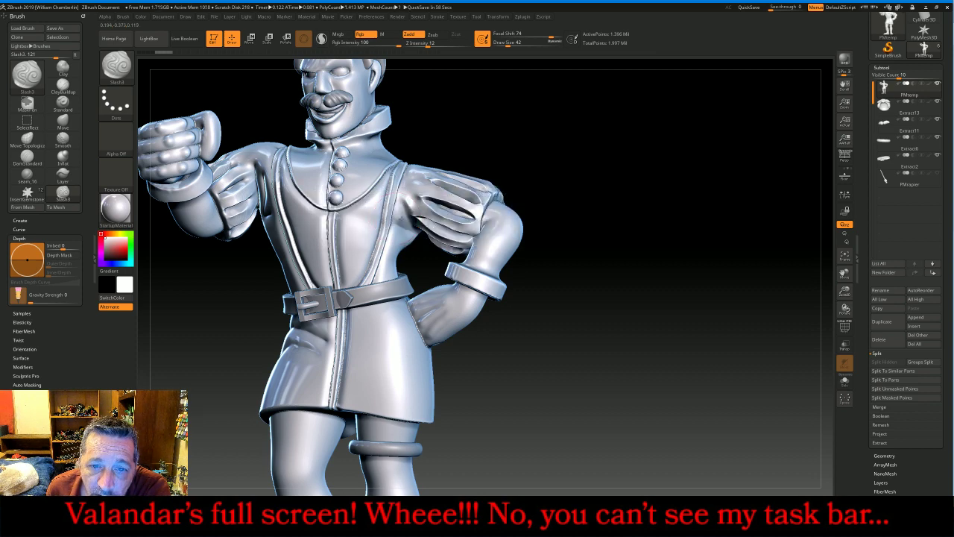
{"action": "left_click_drag", "start_coordinate": [633, 175], "coordinate": [640, 169]}
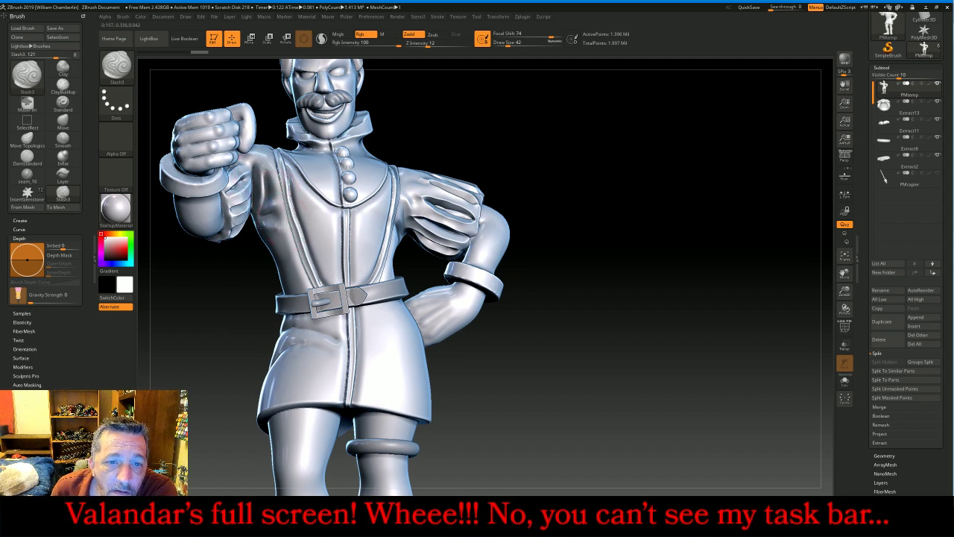
Raise ridges beside the folds on the doublet's back and rear skirt, redoing the stroke that runs from the hand on the hip
{"action": "mouse_move", "coordinate": [448, 141]}
{"action": "left_mouse_down"}
{"action": "mouse_move", "coordinate": [551, 117]}
{"action": "mouse_move", "coordinate": [529, 158]}
{"action": "mouse_move", "coordinate": [239, 205]}
{"action": "left_mouse_up"}
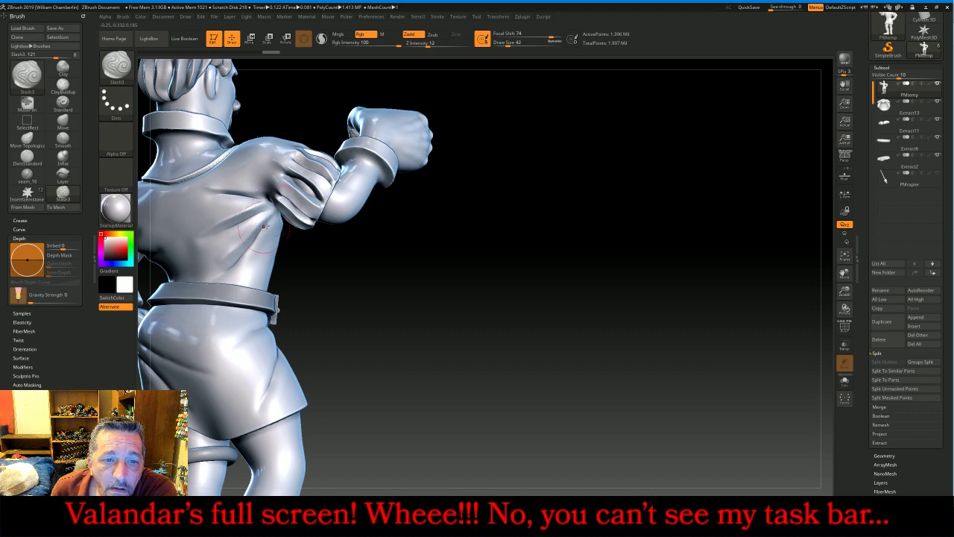
{"action": "left_click_drag", "start_coordinate": [310, 251], "coordinate": [654, 273]}
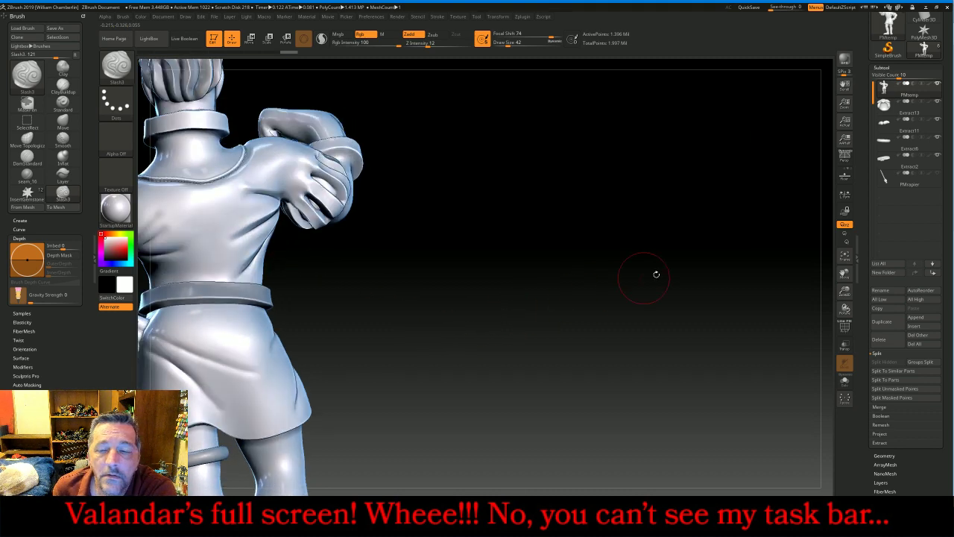
{"action": "left_click_drag", "start_coordinate": [844, 274], "coordinate": [667, 277]}
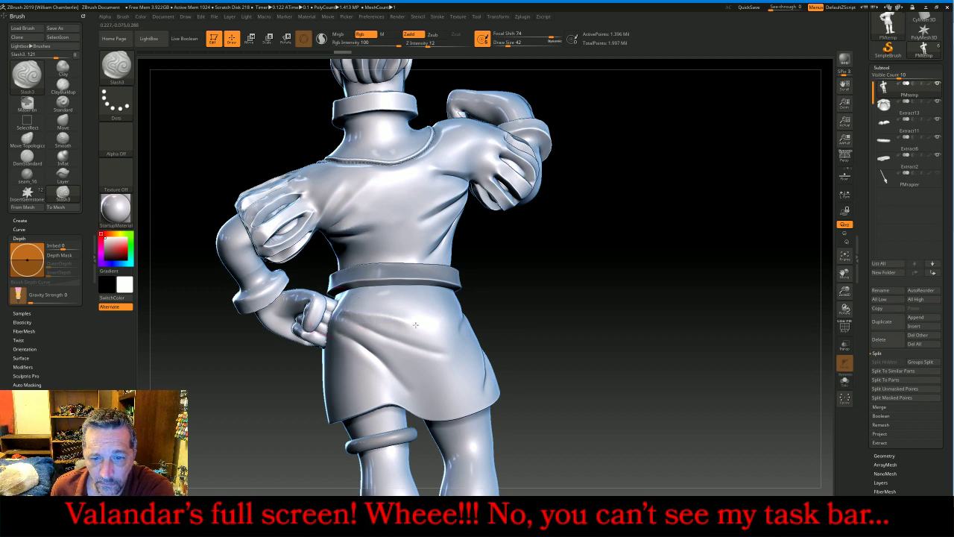
{"action": "key", "text": "ctrl"}
{"action": "key", "text": "ctrl+z"}
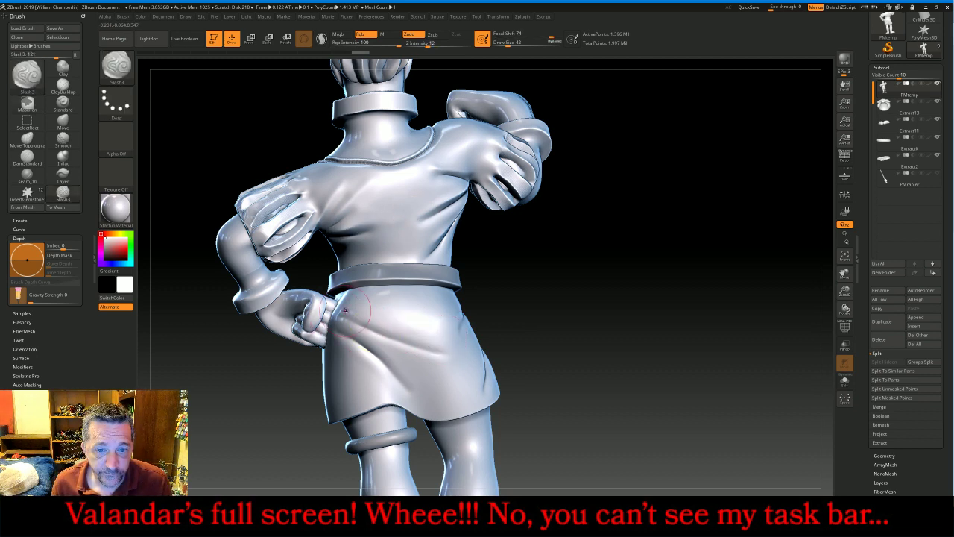
{"action": "left_click_drag", "start_coordinate": [370, 318], "coordinate": [452, 352]}
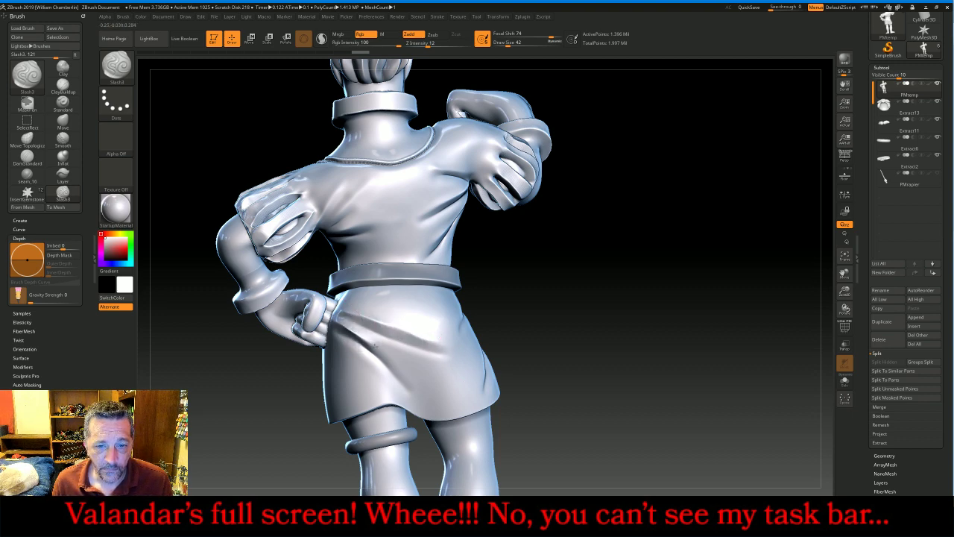
{"action": "left_click_drag", "start_coordinate": [604, 345], "coordinate": [465, 330]}
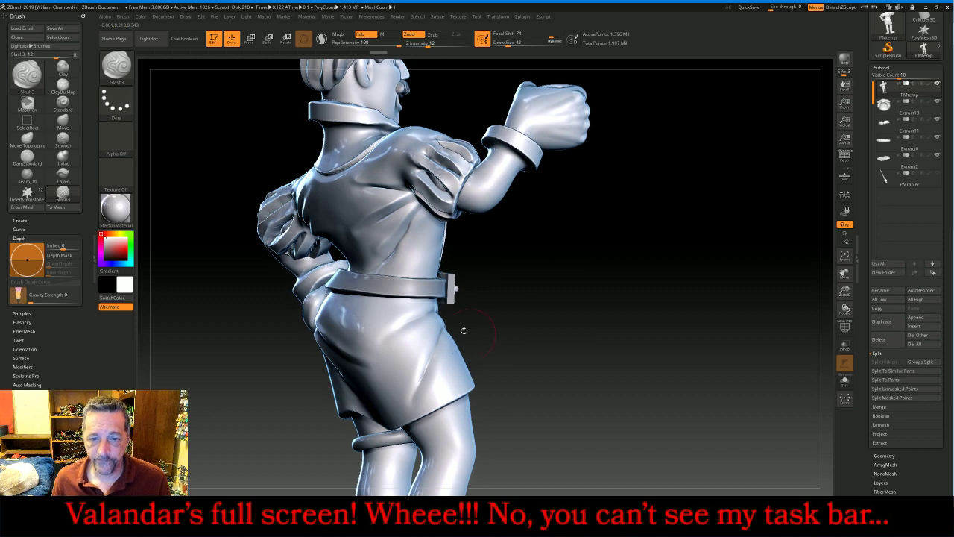
Build up the fold ridges on the skirt's front at the raised-arm side and smooth them beside the center seam
{"action": "left_click_drag", "start_coordinate": [571, 308], "coordinate": [542, 329]}
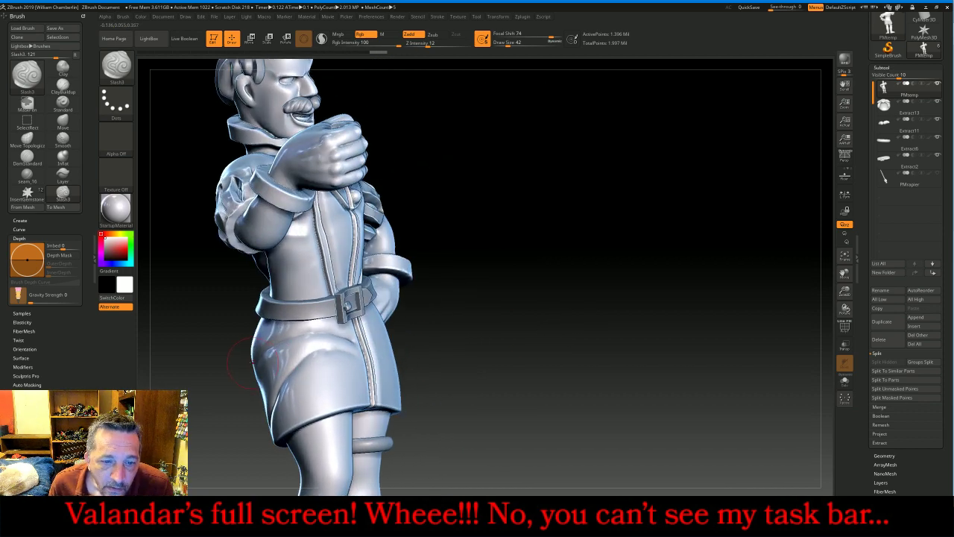
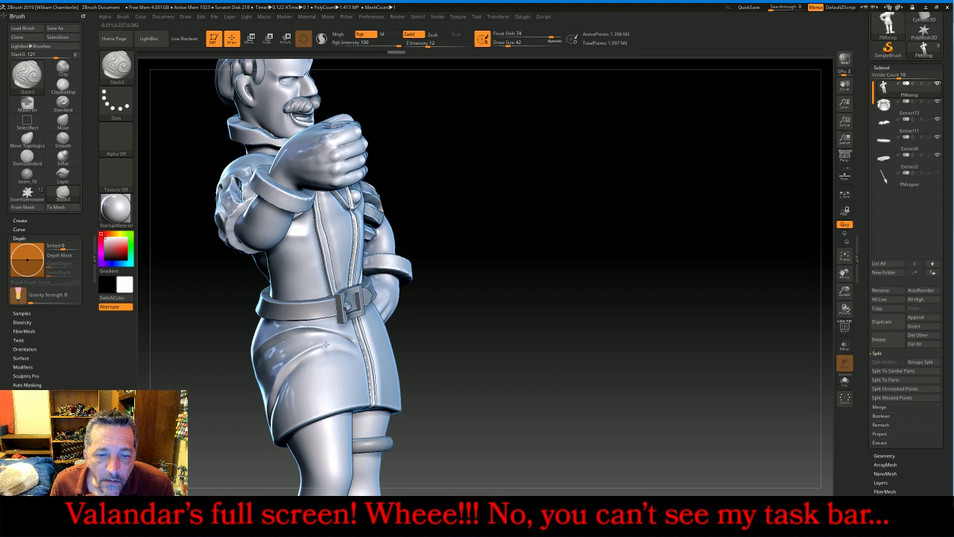
{"action": "mouse_move", "coordinate": [558, 379]}
{"action": "left_mouse_down"}
{"action": "mouse_move", "coordinate": [560, 367]}
{"action": "mouse_move", "coordinate": [630, 381]}
{"action": "mouse_move", "coordinate": [622, 389]}
{"action": "left_mouse_up"}
{"action": "key", "text": "shift"}
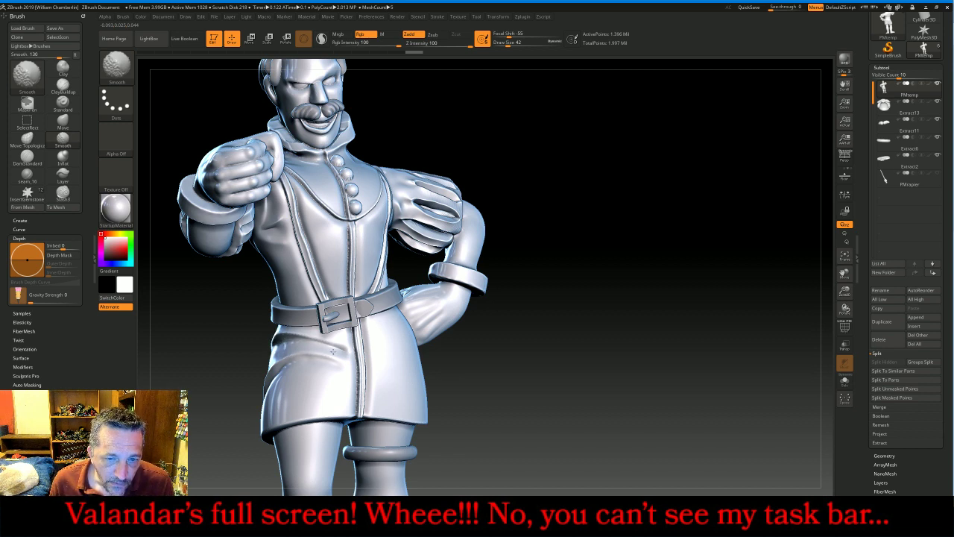
{"action": "left_click_drag", "start_coordinate": [334, 352], "coordinate": [342, 362], "text": "shift"}
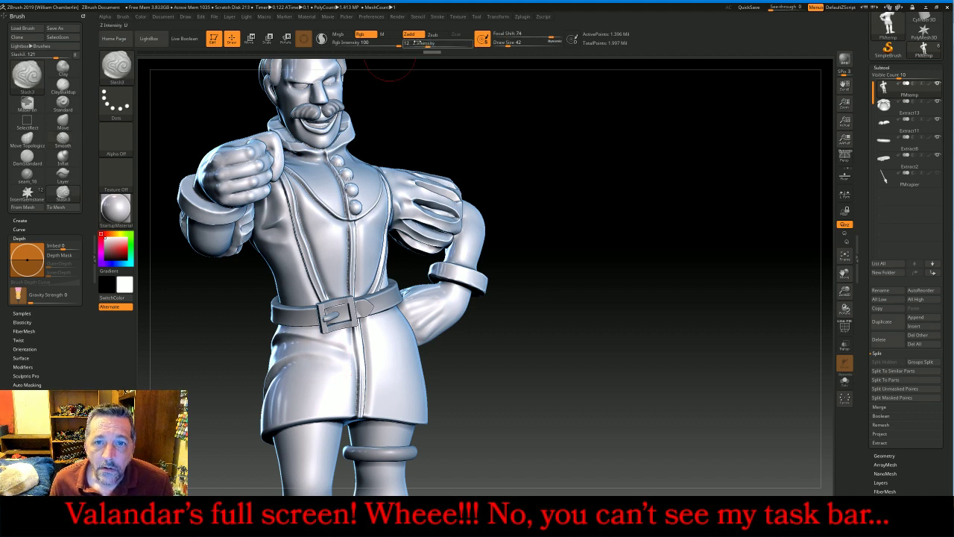
Switch the Slash3 brush back to Zsub and recut the doublet's center seam just below the belt buckle
{"action": "left_click", "coordinate": [434, 35]}
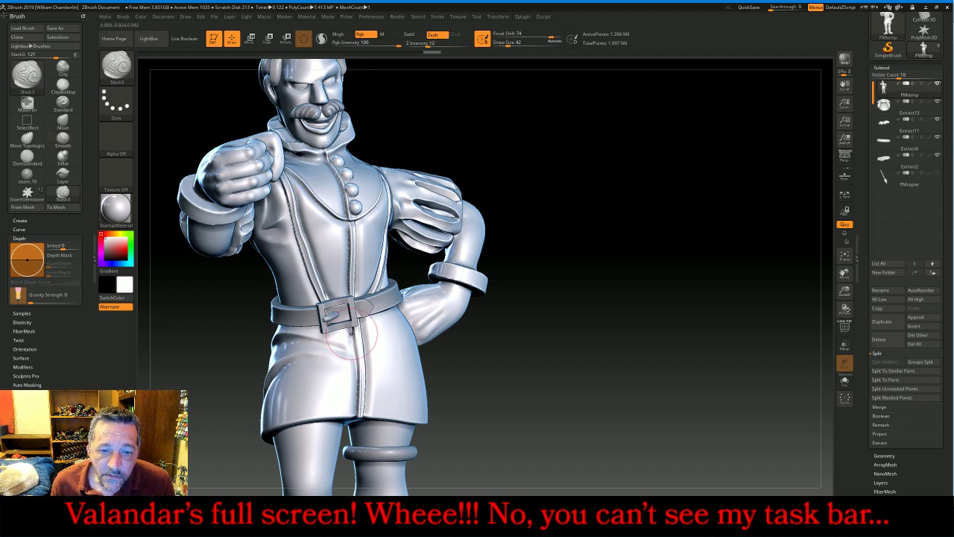
{"action": "left_click_drag", "start_coordinate": [354, 354], "coordinate": [356, 380]}
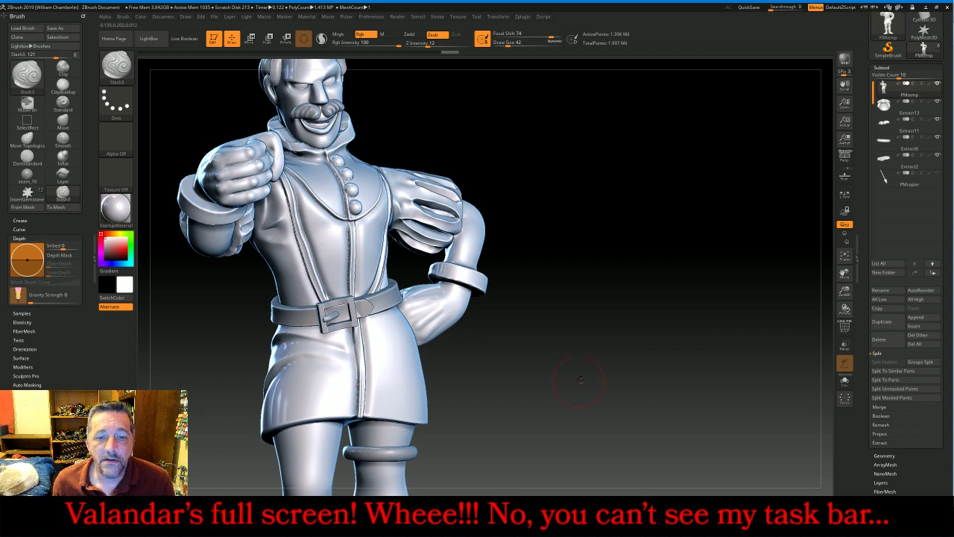
{"action": "mouse_move", "coordinate": [560, 388]}
{"action": "left_mouse_down"}
{"action": "mouse_move", "coordinate": [639, 343]}
{"action": "mouse_move", "coordinate": [760, 312]}
{"action": "mouse_move", "coordinate": [769, 339]}
{"action": "mouse_move", "coordinate": [779, 328]}
{"action": "mouse_move", "coordinate": [763, 357]}
{"action": "left_mouse_up"}
Reduce the Slash3 Draw Size to 26 and carve two horizontal creases behind the knee of the leg with the garter
{"action": "left_click", "coordinate": [844, 256]}
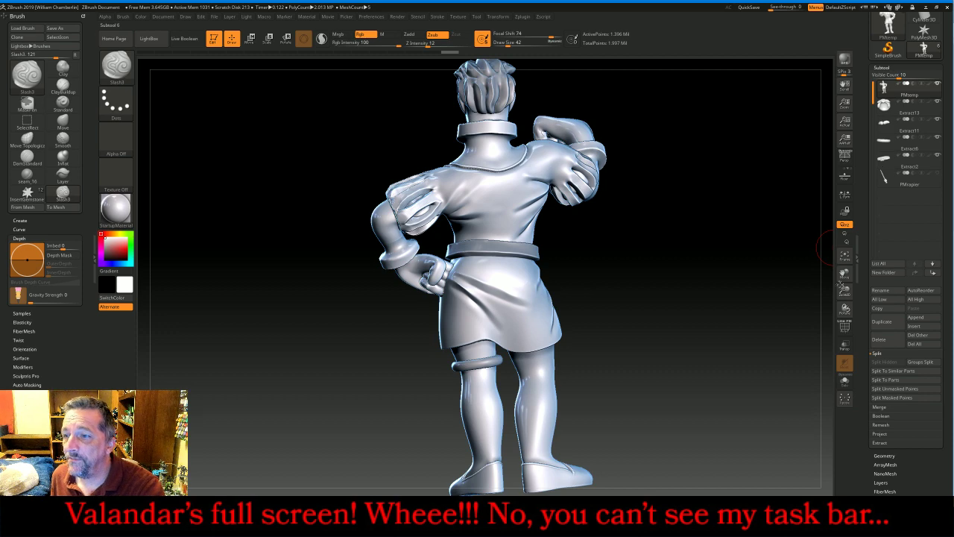
{"action": "left_click_drag", "start_coordinate": [845, 291], "coordinate": [846, 306]}
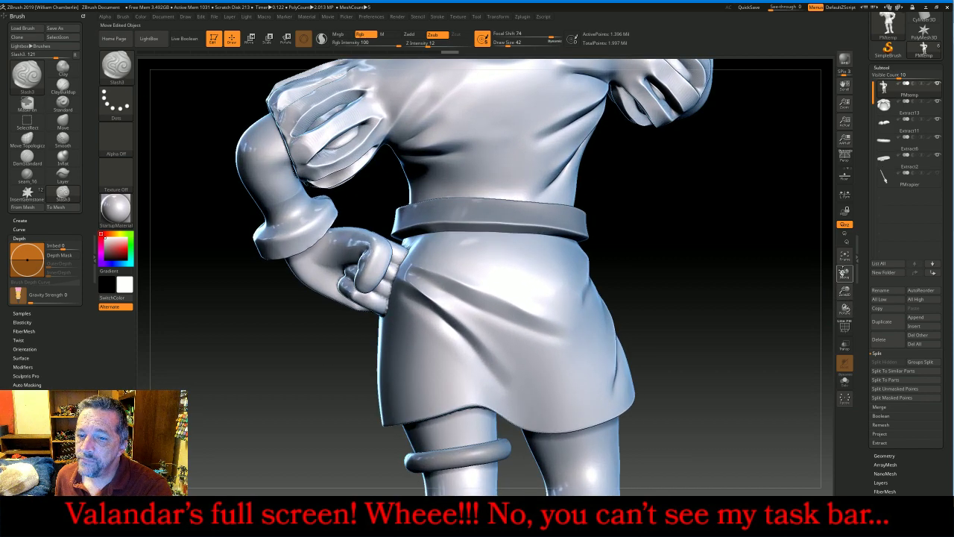
{"action": "left_click_drag", "start_coordinate": [844, 273], "coordinate": [805, 162]}
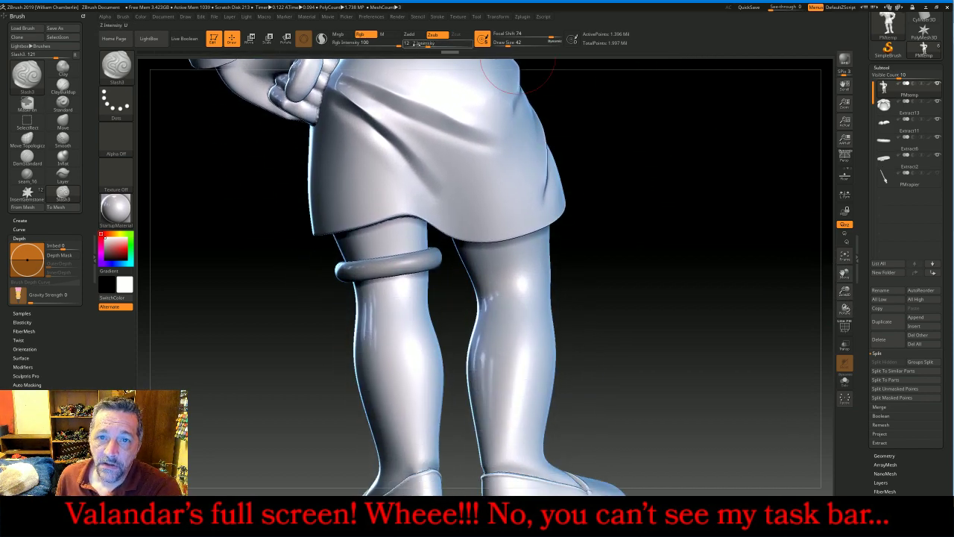
{"action": "key", "text": "bracketleft"}
{"action": "key", "text": "bracketleft"}
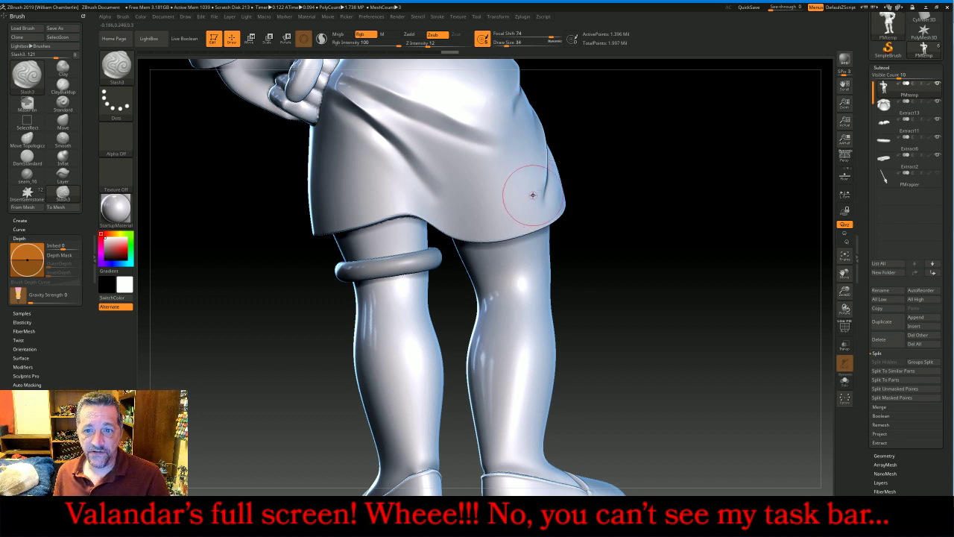
{"action": "key", "text": "["}
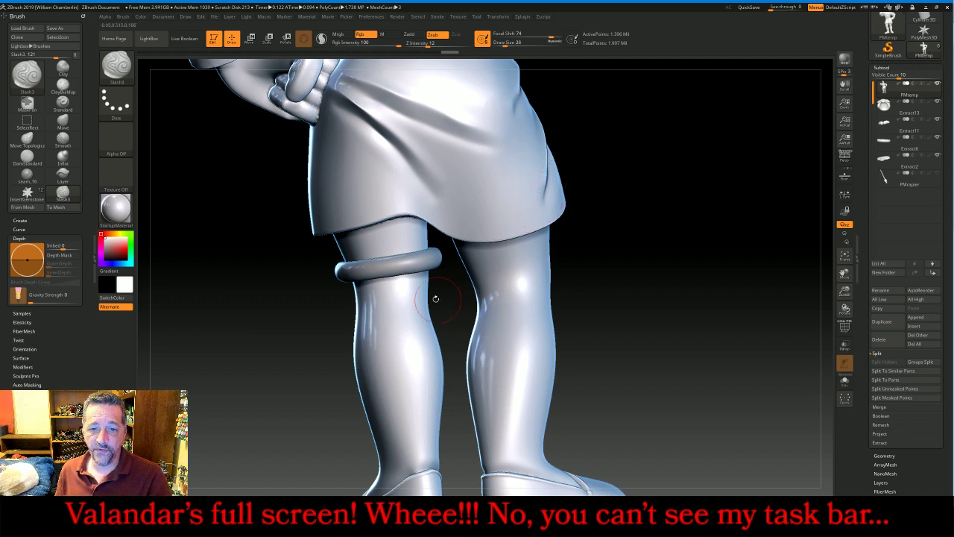
{"action": "left_click_drag", "start_coordinate": [365, 291], "coordinate": [419, 286]}
{"action": "key", "text": "["}
{"action": "left_click_drag", "start_coordinate": [365, 302], "coordinate": [423, 296]}
Carve two matching horizontal creases behind the knee of the leg without the garter
{"action": "left_click_drag", "start_coordinate": [624, 270], "coordinate": [710, 266]}
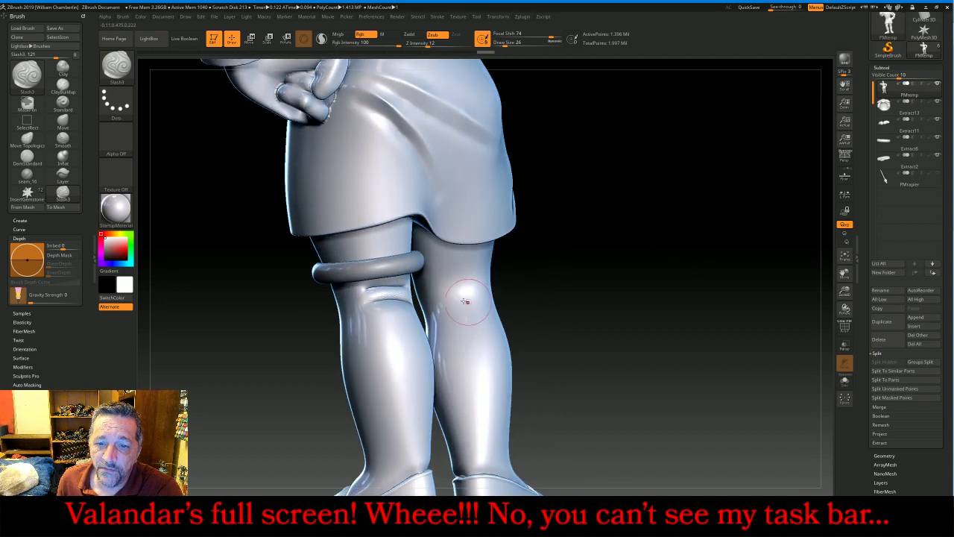
{"action": "left_click_drag", "start_coordinate": [444, 290], "coordinate": [490, 285]}
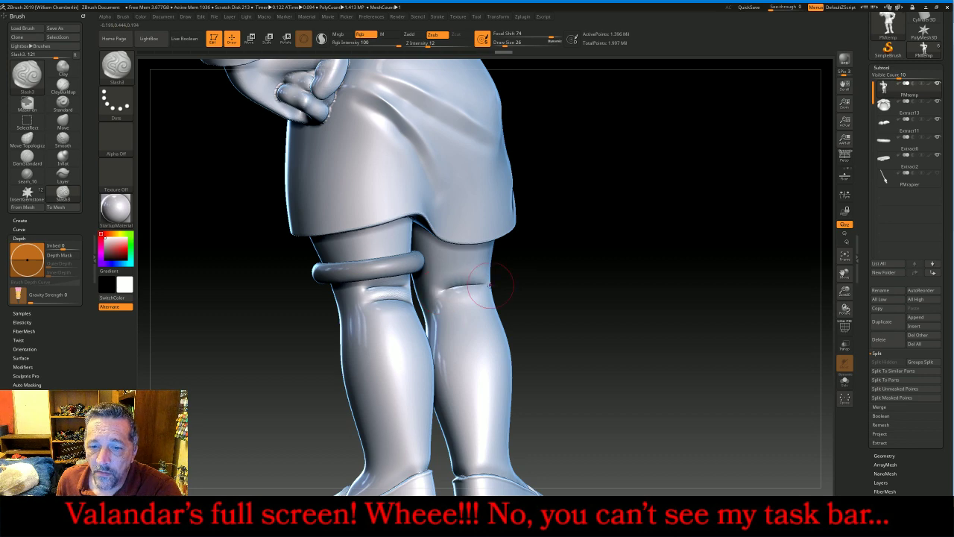
{"action": "left_click_drag", "start_coordinate": [439, 304], "coordinate": [484, 295]}
{"action": "mouse_move", "coordinate": [613, 297]}
{"action": "left_mouse_down"}
{"action": "mouse_move", "coordinate": [500, 300]}
{"action": "mouse_move", "coordinate": [480, 284]}
{"action": "mouse_move", "coordinate": [496, 285]}
{"action": "mouse_move", "coordinate": [498, 308]}
{"action": "left_mouse_up"}
{"action": "left_click_drag", "start_coordinate": [648, 294], "coordinate": [664, 298]}
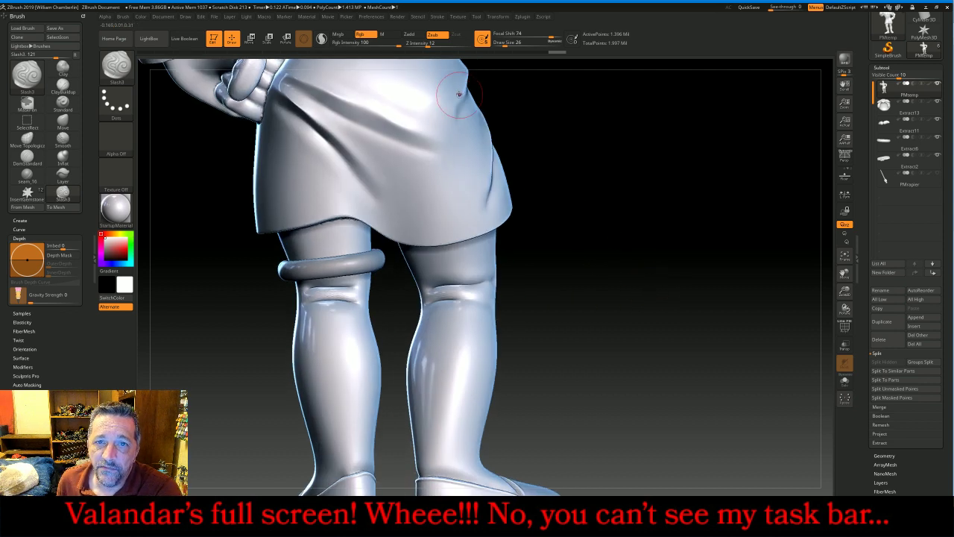
Switch the Slash3 brush to Zadd at Z Intensity 9 and raise fold ridges around the creases behind the ungartered knee
{"action": "left_click", "coordinate": [413, 34]}
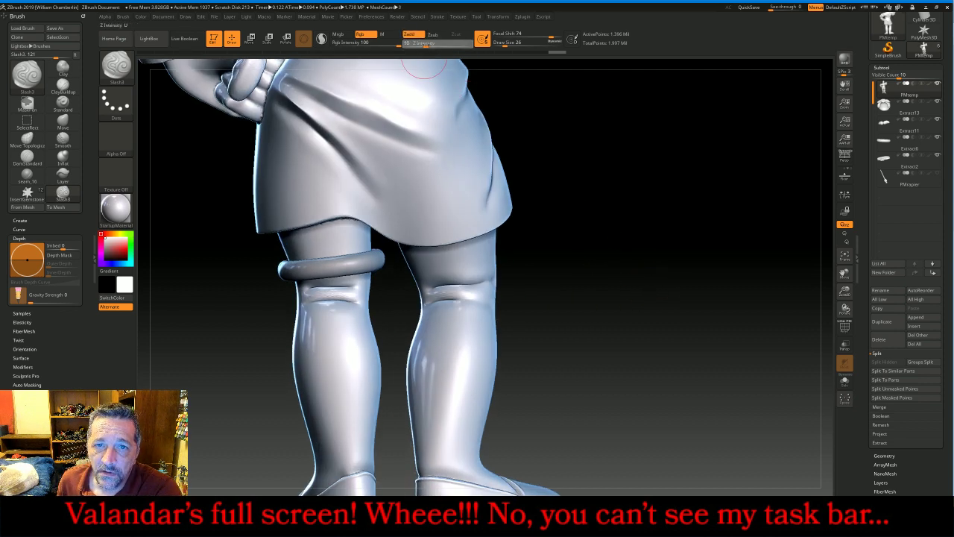
{"action": "left_click_drag", "start_coordinate": [422, 43], "coordinate": [420, 43]}
{"action": "left_click_drag", "start_coordinate": [596, 298], "coordinate": [618, 303]}
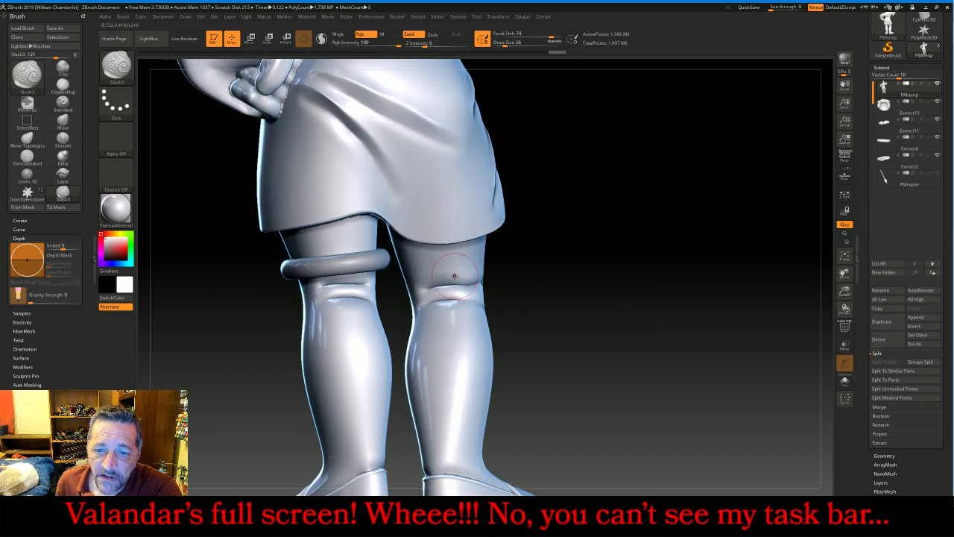
{"action": "left_click_drag", "start_coordinate": [455, 276], "coordinate": [431, 295]}
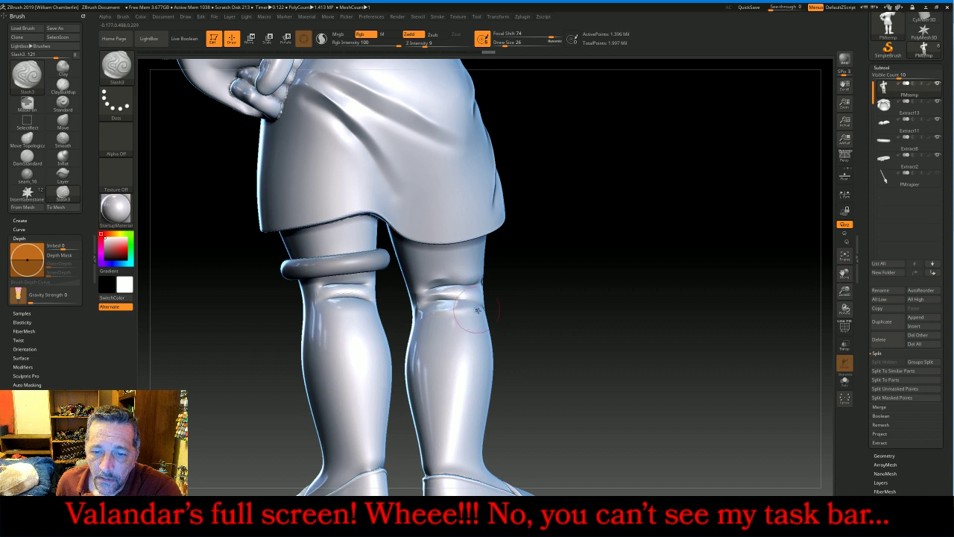
{"action": "left_click_drag", "start_coordinate": [625, 319], "coordinate": [560, 319]}
{"action": "mouse_move", "coordinate": [445, 283]}
{"action": "left_mouse_down"}
{"action": "mouse_move", "coordinate": [501, 274]}
{"action": "mouse_move", "coordinate": [461, 296]}
{"action": "mouse_move", "coordinate": [500, 298]}
{"action": "left_mouse_up"}
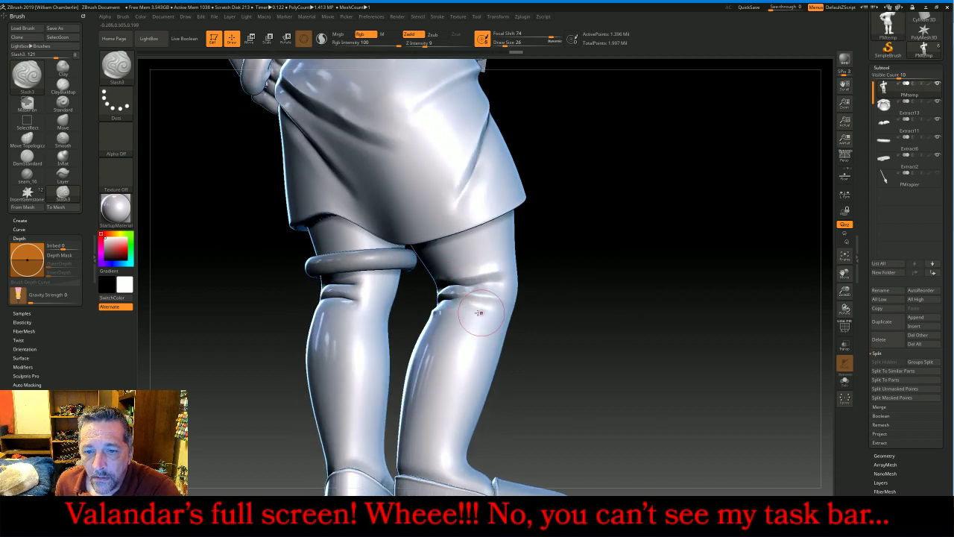
{"action": "left_click_drag", "start_coordinate": [441, 312], "coordinate": [488, 319]}
Build up the ridges around the creases behind the knee of the leg with the garter
{"action": "right_click_drag", "start_coordinate": [607, 314], "coordinate": [356, 293]}
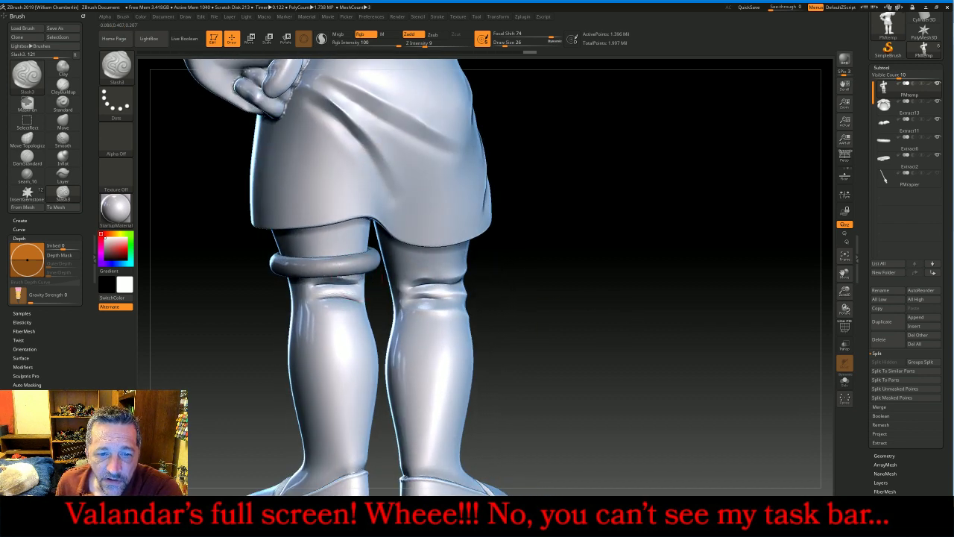
{"action": "left_click_drag", "start_coordinate": [316, 289], "coordinate": [346, 289]}
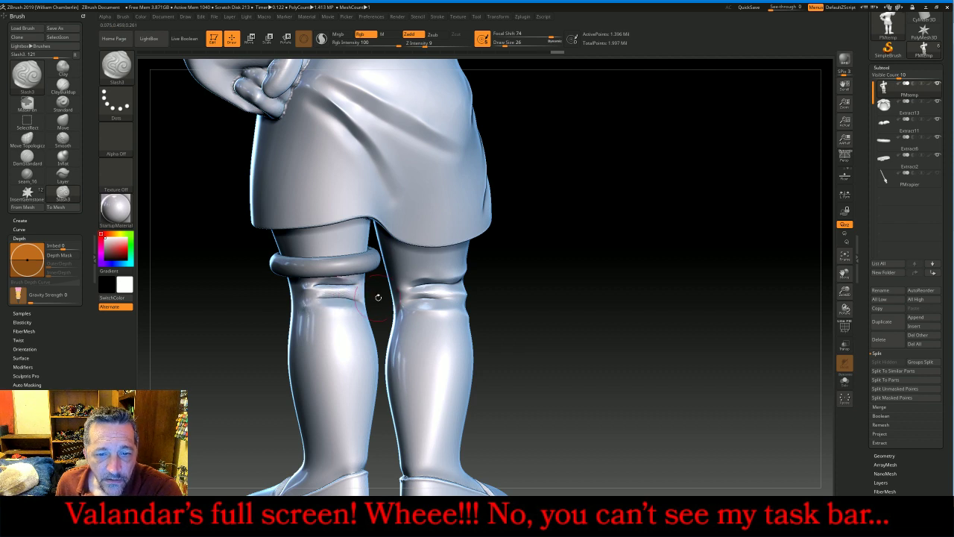
{"action": "right_click_drag", "start_coordinate": [379, 297], "coordinate": [349, 295]}
{"action": "mouse_move", "coordinate": [353, 293]}
{"action": "left_mouse_down"}
{"action": "mouse_move", "coordinate": [378, 302]}
{"action": "mouse_move", "coordinate": [355, 297]}
{"action": "left_mouse_up"}
Switch the Slash3 brush to Zsub and carve wrinkles across the front of the ankle above the shoe
{"action": "mouse_move", "coordinate": [363, 287]}
{"action": "right_mouse_down"}
{"action": "mouse_move", "coordinate": [649, 323]}
{"action": "mouse_move", "coordinate": [827, 254]}
{"action": "right_mouse_up"}
{"action": "left_click_drag", "start_coordinate": [839, 261], "coordinate": [735, 269]}
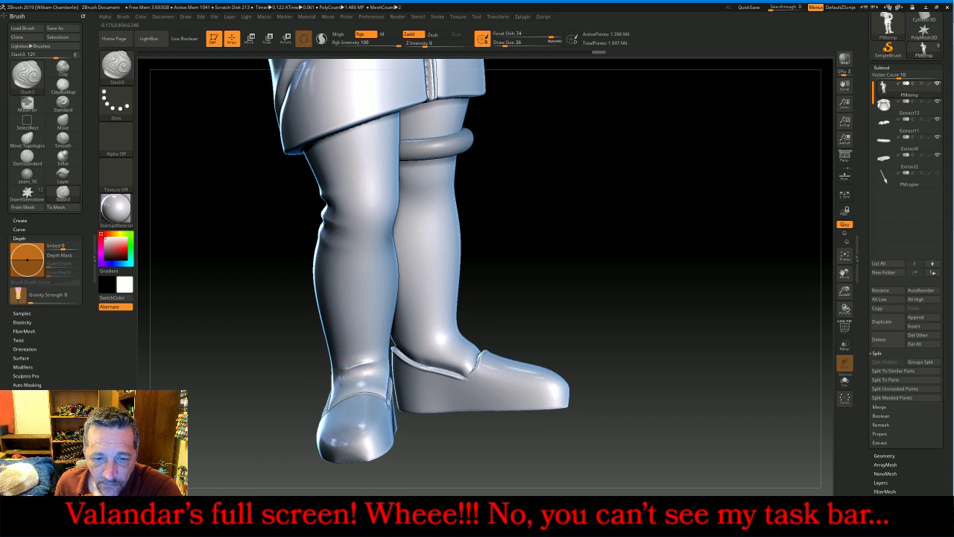
{"action": "left_click_drag", "start_coordinate": [644, 306], "coordinate": [572, 318]}
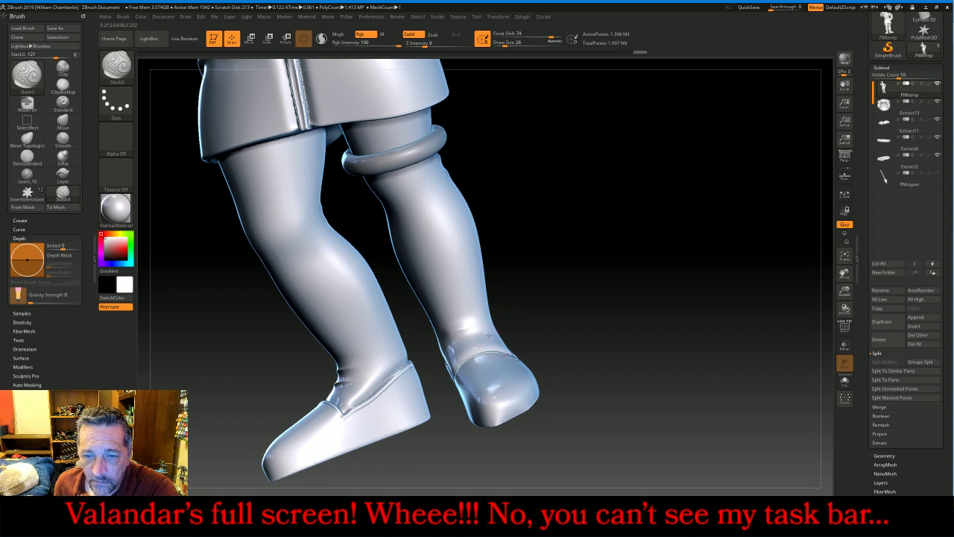
{"action": "left_click", "coordinate": [431, 35]}
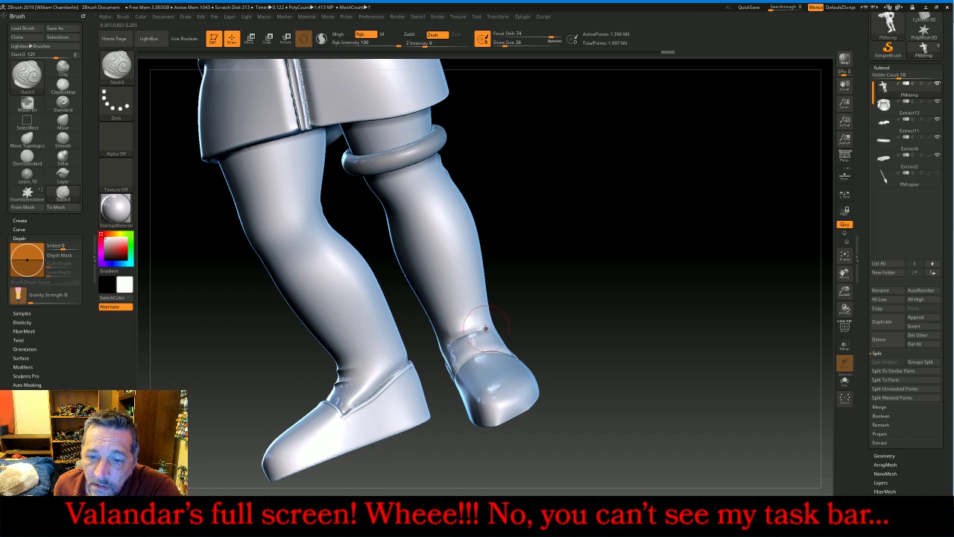
{"action": "left_click_drag", "start_coordinate": [513, 334], "coordinate": [638, 281]}
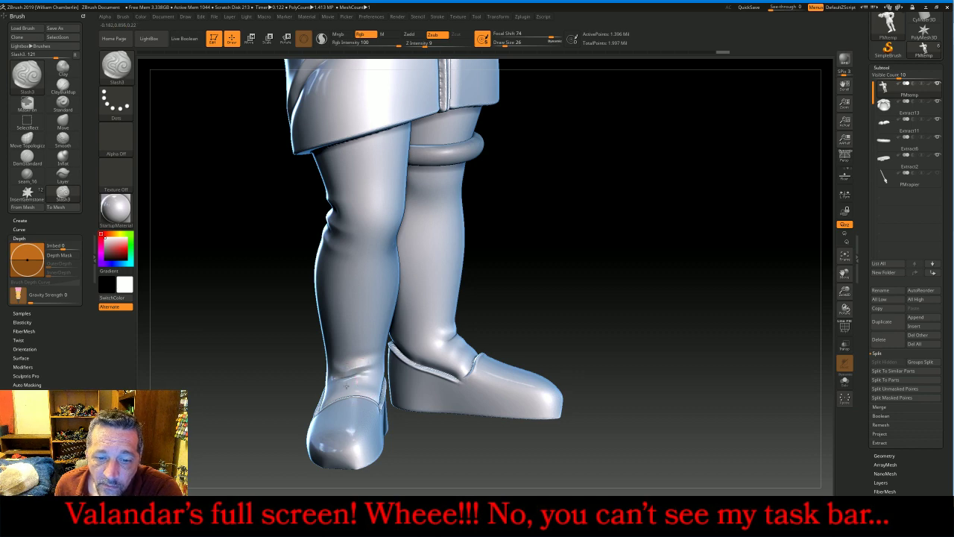
Carve bend creases across the toe area on the upper of each shoe
{"action": "right_click_drag", "start_coordinate": [397, 373], "coordinate": [583, 323]}
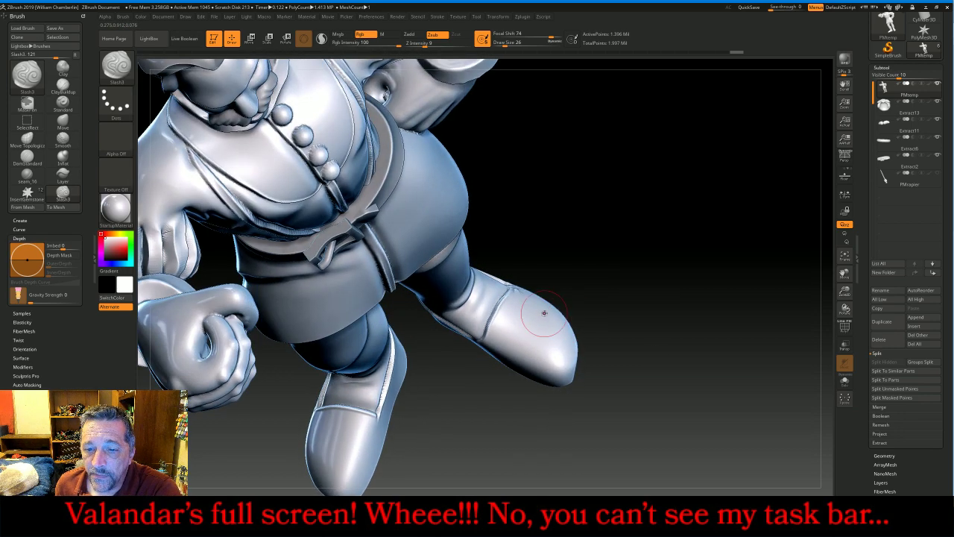
{"action": "mouse_move", "coordinate": [544, 313]}
{"action": "left_mouse_down"}
{"action": "mouse_move", "coordinate": [532, 352]}
{"action": "mouse_move", "coordinate": [551, 339]}
{"action": "left_mouse_up"}
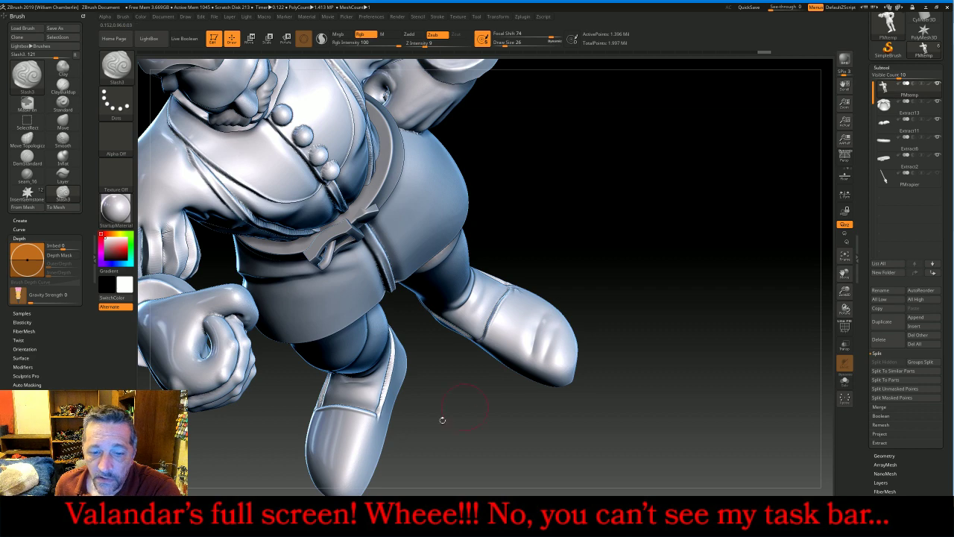
{"action": "right_click_drag", "start_coordinate": [321, 447], "coordinate": [342, 460]}
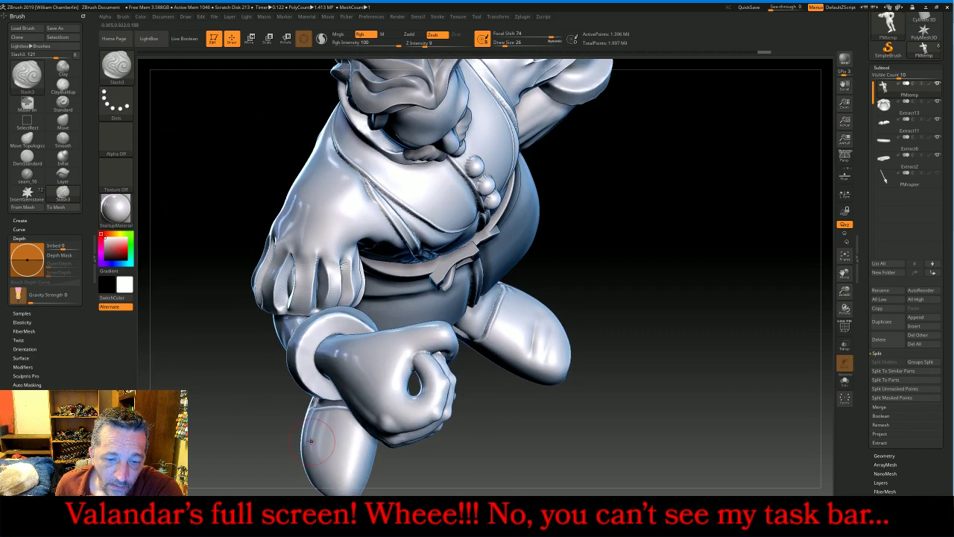
{"action": "mouse_move", "coordinate": [311, 441]}
{"action": "left_mouse_down"}
{"action": "mouse_move", "coordinate": [356, 449]}
{"action": "mouse_move", "coordinate": [335, 462]}
{"action": "mouse_move", "coordinate": [312, 448]}
{"action": "left_mouse_up"}
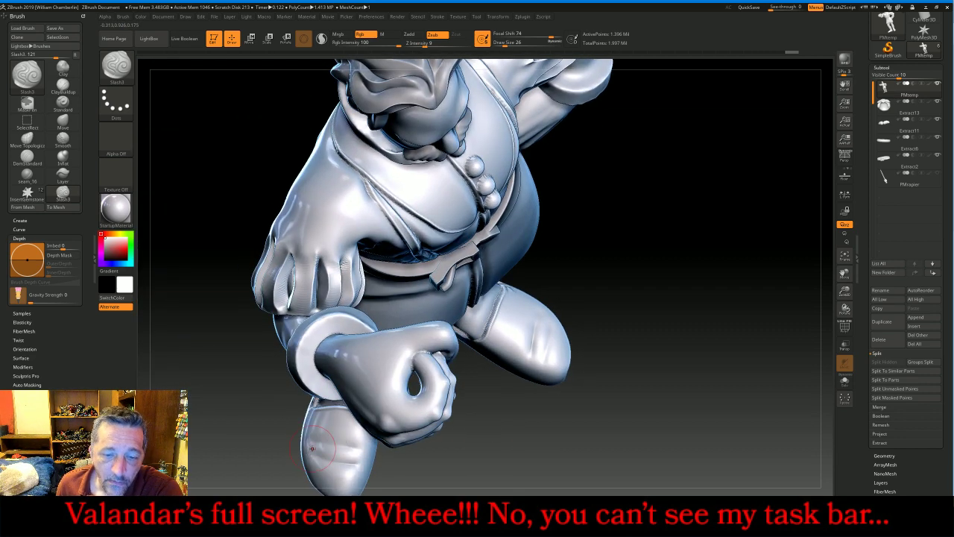
Switch the Slash3 brush back to Zadd and raise ridges beside the toe creases on both shoes
{"action": "left_click", "coordinate": [413, 35]}
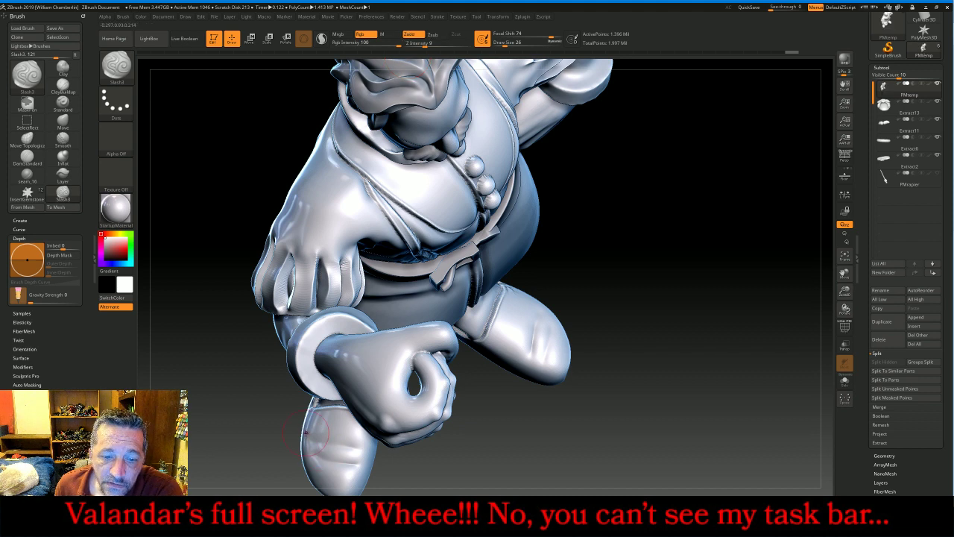
{"action": "left_click_drag", "start_coordinate": [345, 454], "coordinate": [335, 468]}
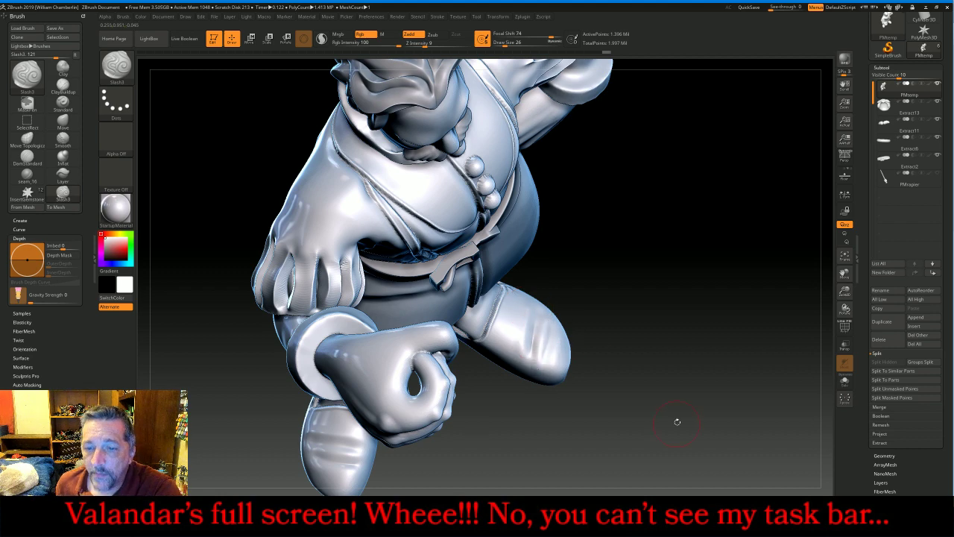
{"action": "left_click_drag", "start_coordinate": [678, 422], "coordinate": [697, 352]}
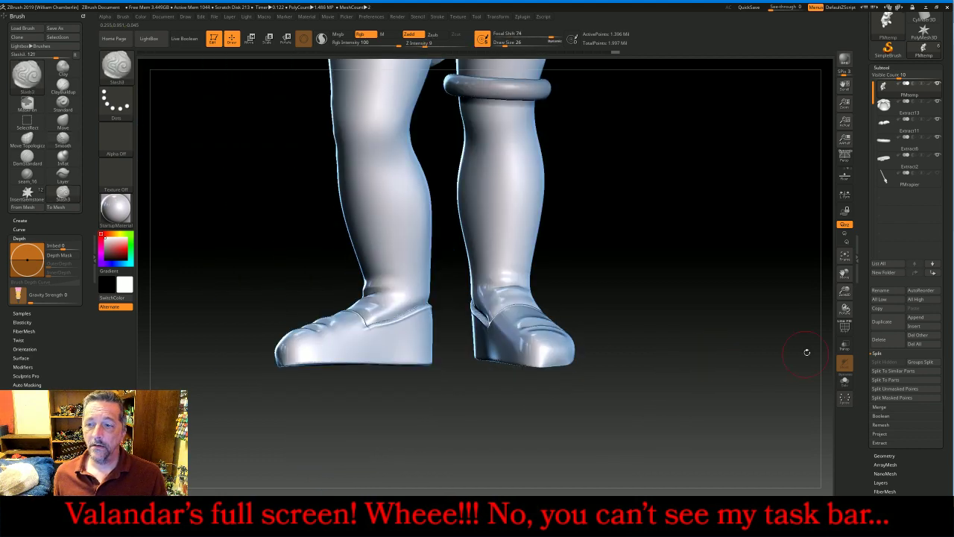
Show the PMrapier subtool in the figure's raised hand and frame the figure with its sword
{"action": "left_click", "coordinate": [839, 262]}
{"action": "left_click_drag", "start_coordinate": [844, 290], "coordinate": [698, 287]}
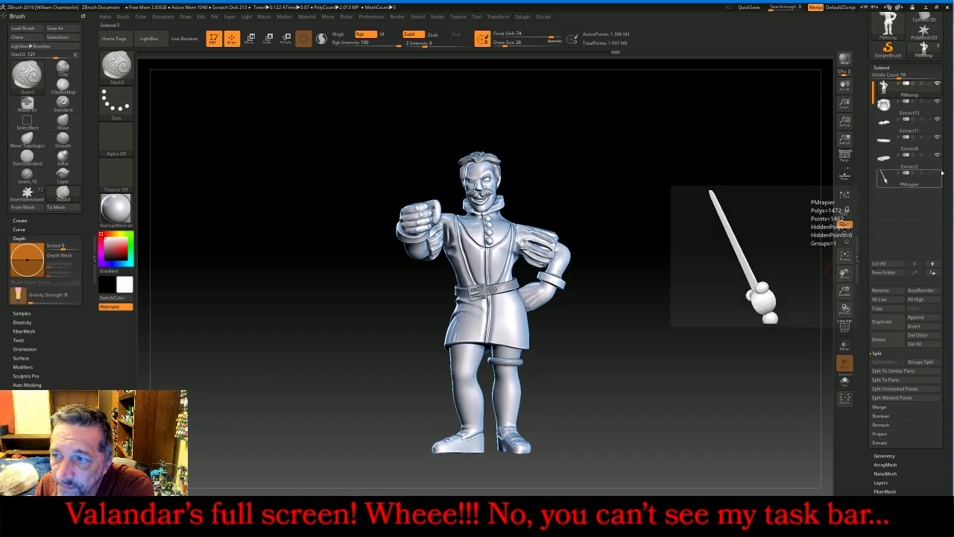
{"action": "left_click", "coordinate": [938, 173]}
{"action": "left_click_drag", "start_coordinate": [767, 243], "coordinate": [741, 267]}
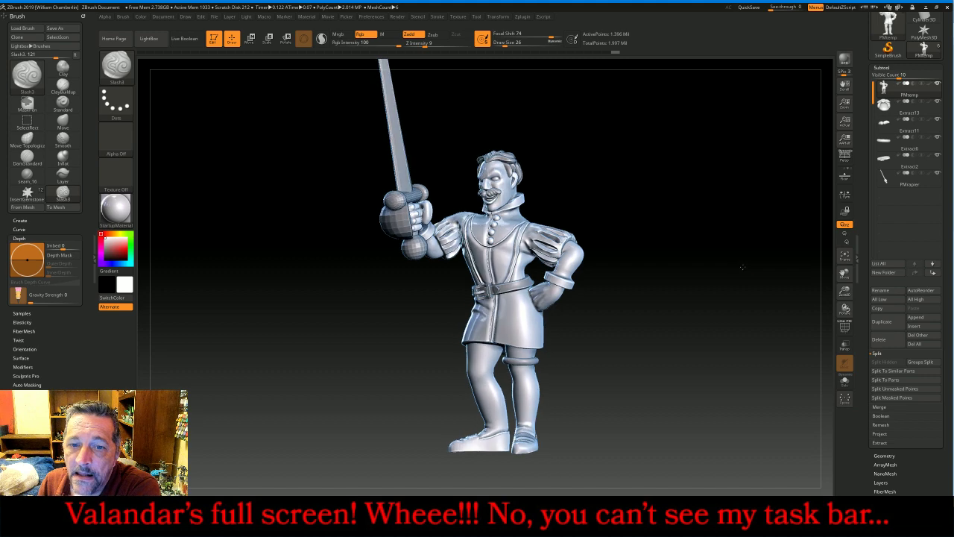
{"action": "left_click", "coordinate": [845, 258]}
{"action": "left_click", "coordinate": [845, 257]}
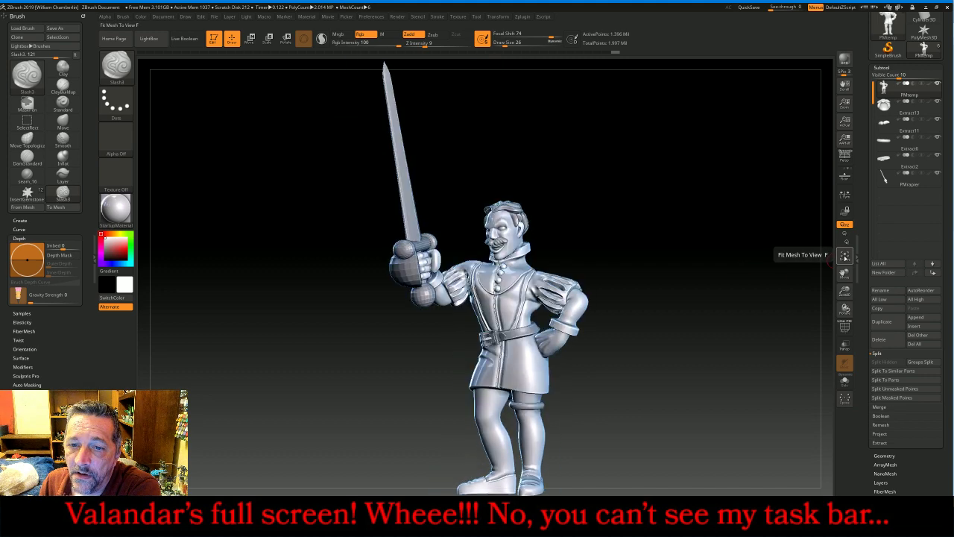
{"action": "mouse_move", "coordinate": [737, 255]}
{"action": "left_mouse_down"}
{"action": "mouse_move", "coordinate": [785, 259]}
{"action": "mouse_move", "coordinate": [739, 249]}
{"action": "left_mouse_up"}
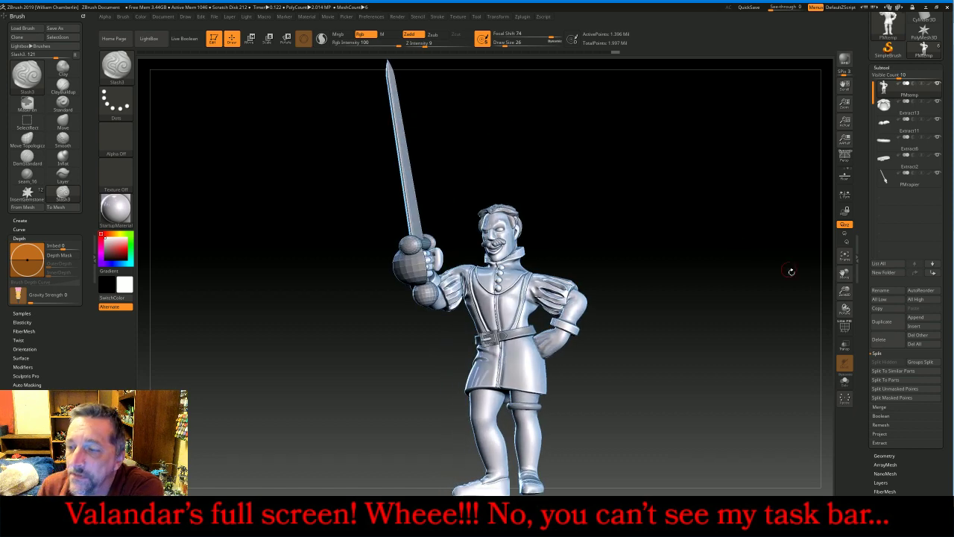
Merge the four Extract subtools down into the figure's body subtool, leaving only PMrapier separate
{"action": "left_click", "coordinate": [897, 455]}
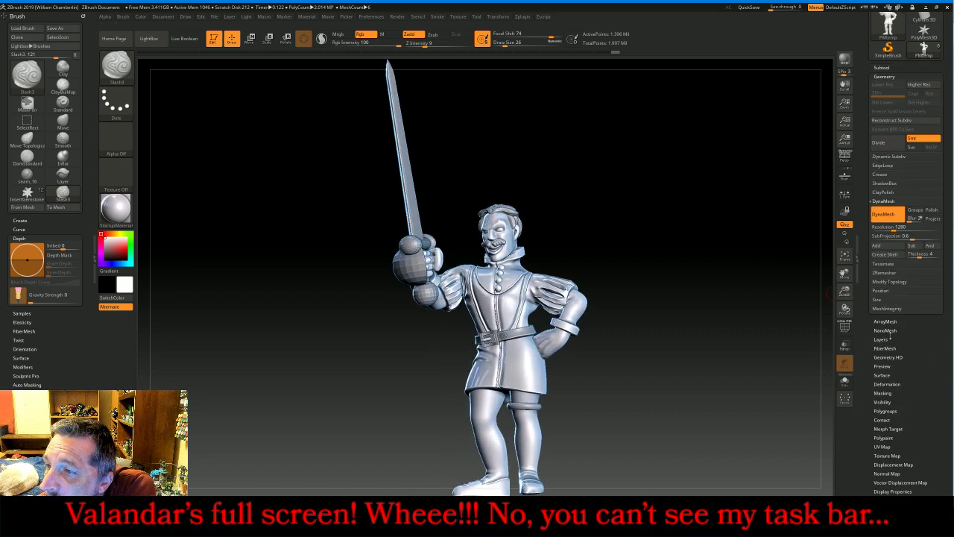
{"action": "left_click", "coordinate": [883, 69]}
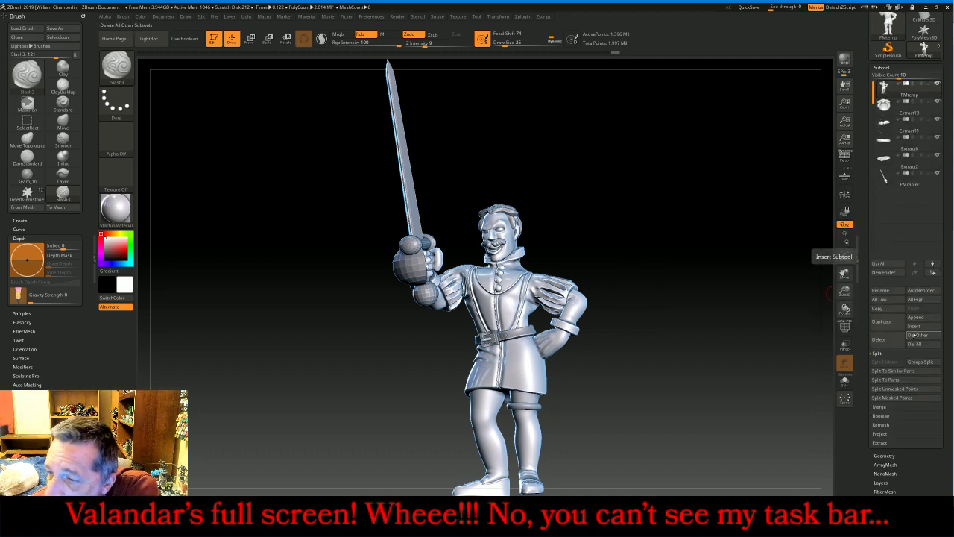
{"action": "left_click", "coordinate": [888, 406]}
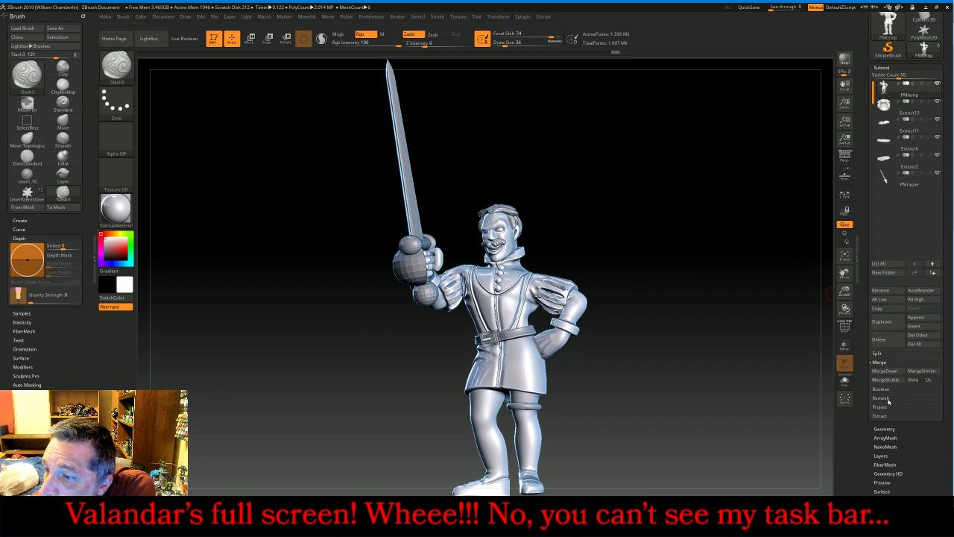
{"action": "left_click", "coordinate": [889, 370]}
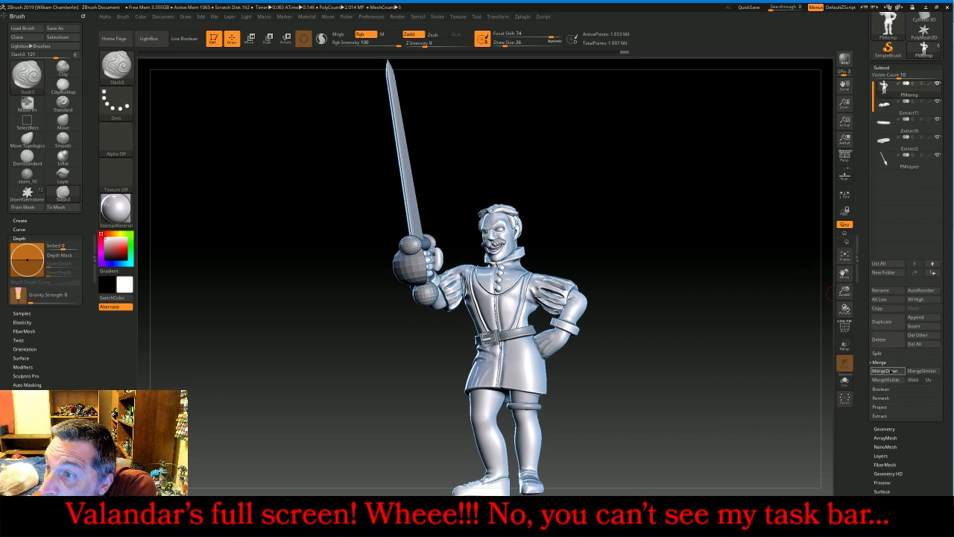
{"action": "left_click", "coordinate": [891, 371]}
{"action": "left_click", "coordinate": [888, 371]}
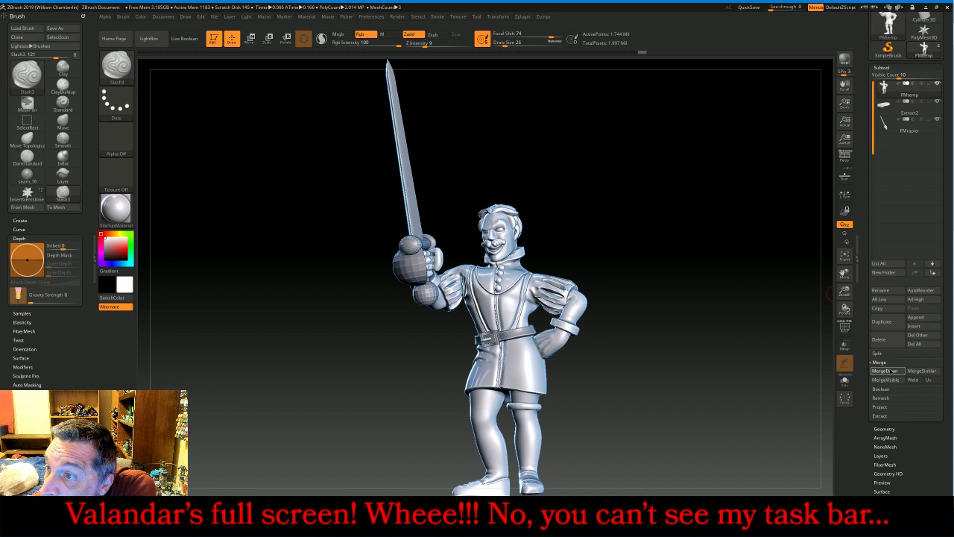
{"action": "left_click", "coordinate": [891, 370]}
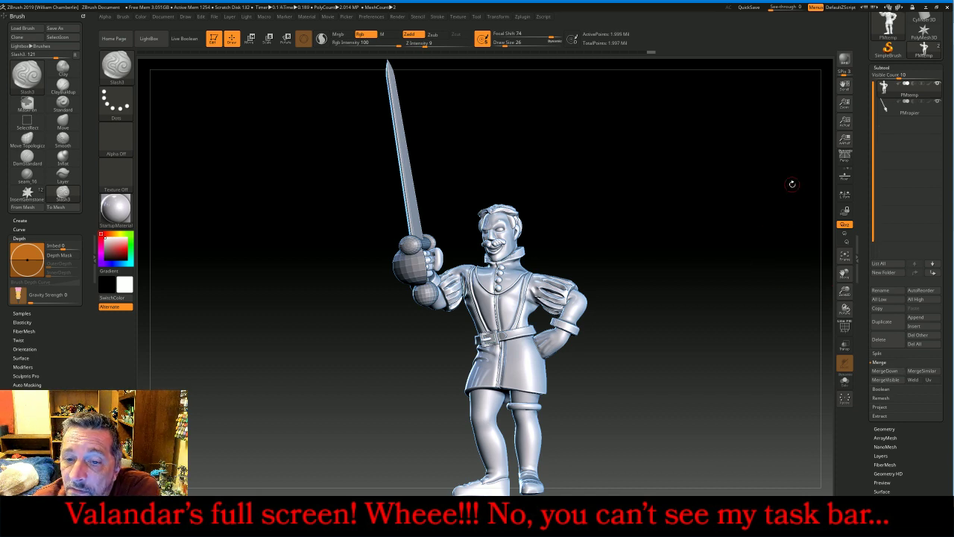
Subdivide the PMrapier subtool five times and delete its lower subdivision levels
{"action": "left_click", "coordinate": [885, 106]}
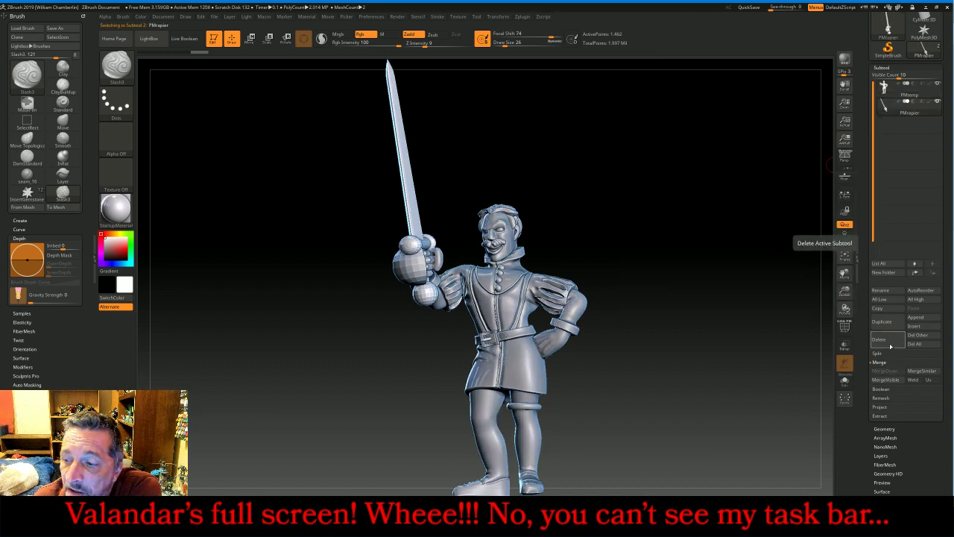
{"action": "left_click", "coordinate": [887, 429]}
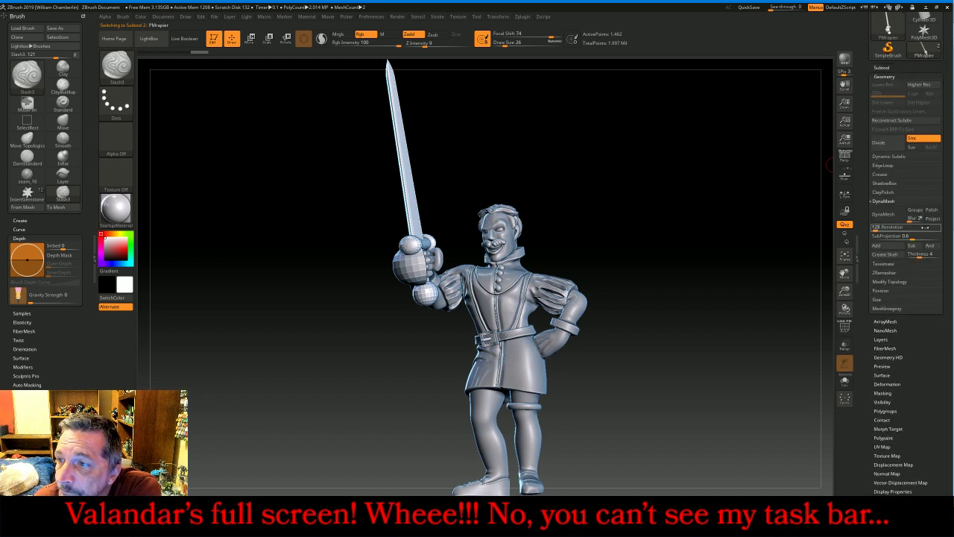
{"action": "left_click", "coordinate": [891, 147]}
{"action": "left_click", "coordinate": [891, 147]}
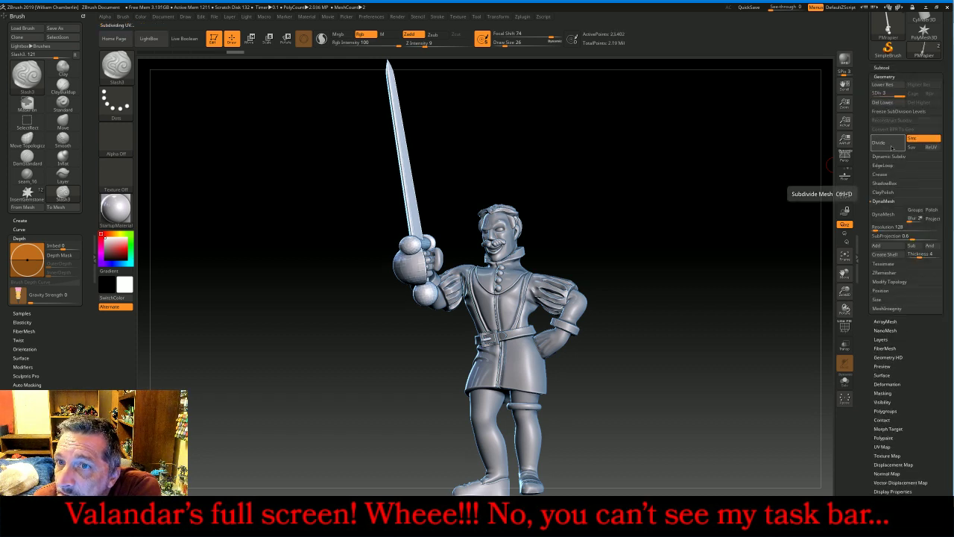
{"action": "left_click", "coordinate": [891, 147]}
{"action": "left_click", "coordinate": [891, 147]}
{"action": "left_click", "coordinate": [891, 147]}
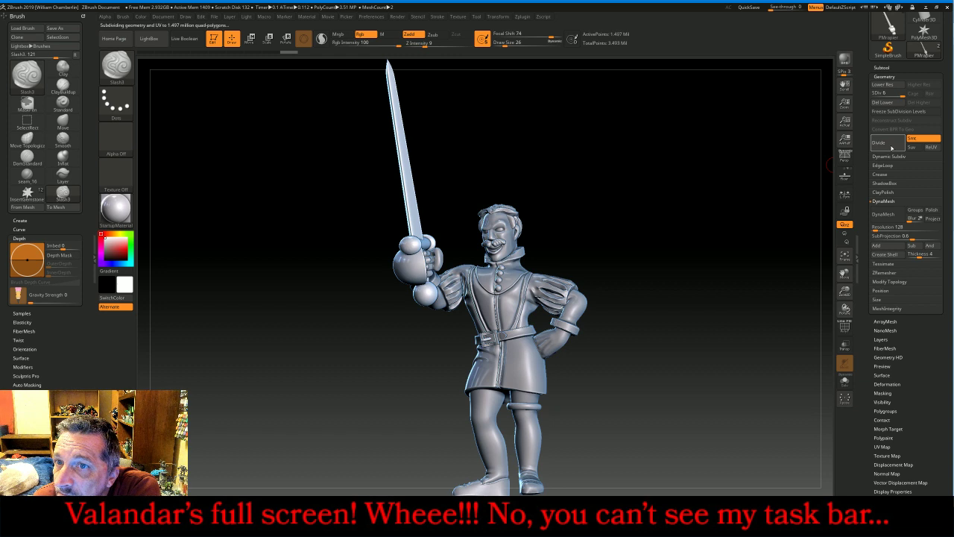
{"action": "left_click", "coordinate": [884, 103]}
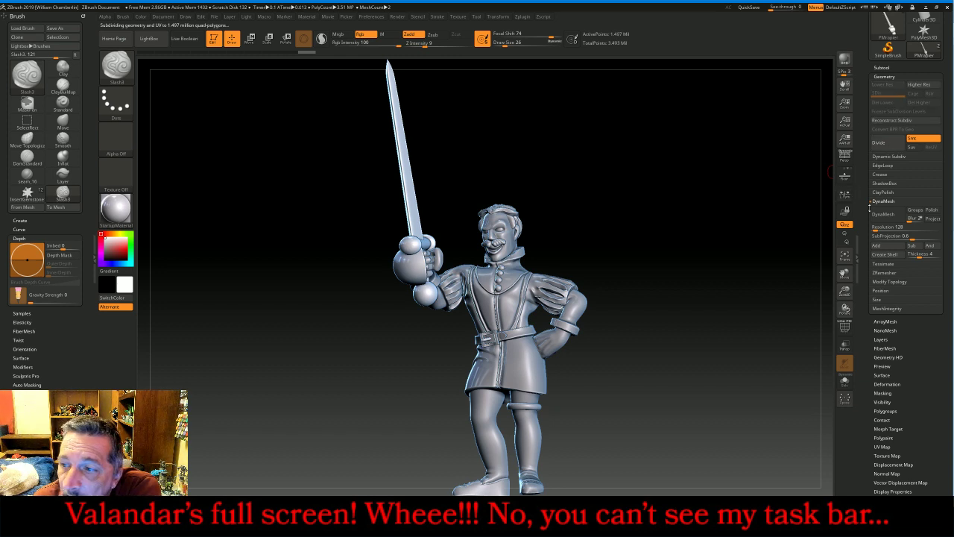
Set the rapier's DynaMesh resolution to 1280 and convert it to a DynaMesh
{"action": "left_click", "coordinate": [883, 228]}
{"action": "type", "text": "1"}
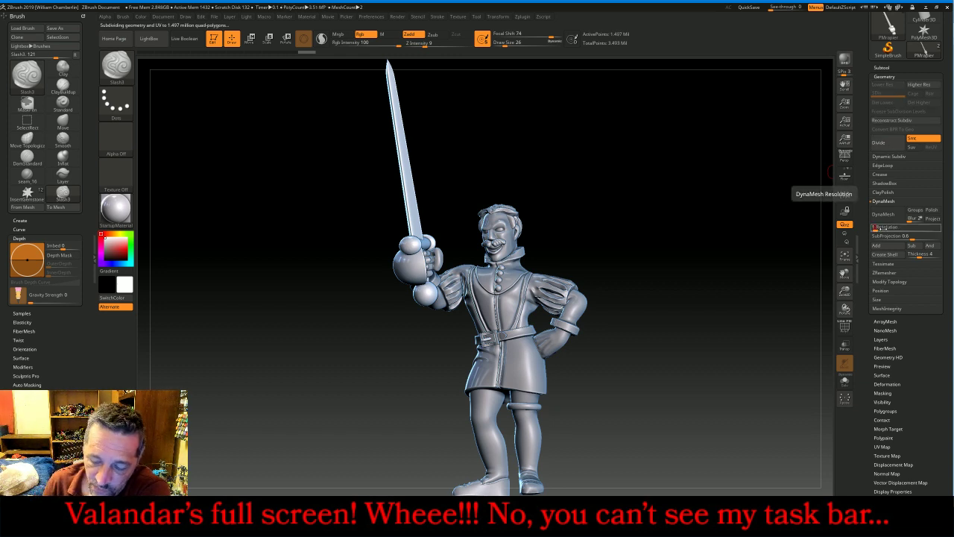
{"action": "type", "text": "280"}
{"action": "key", "text": "Return"}
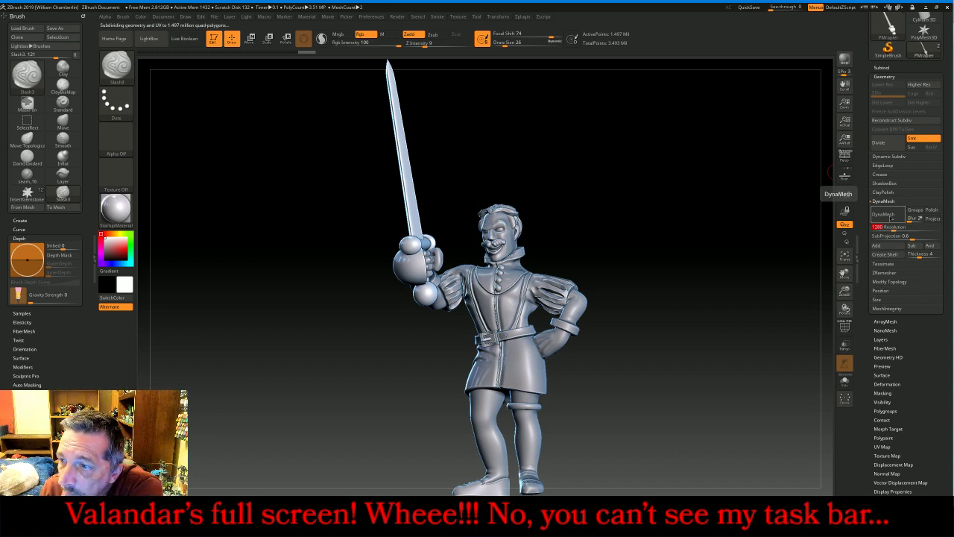
{"action": "left_click", "coordinate": [885, 214]}
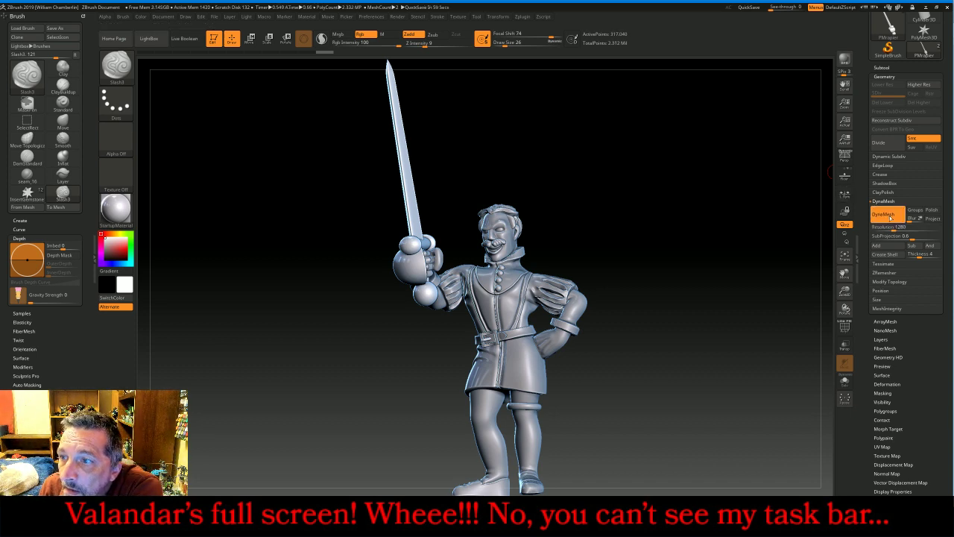
Subdivide the PMrapier subtool once and delete its lower subdivision level
{"action": "left_click", "coordinate": [879, 143]}
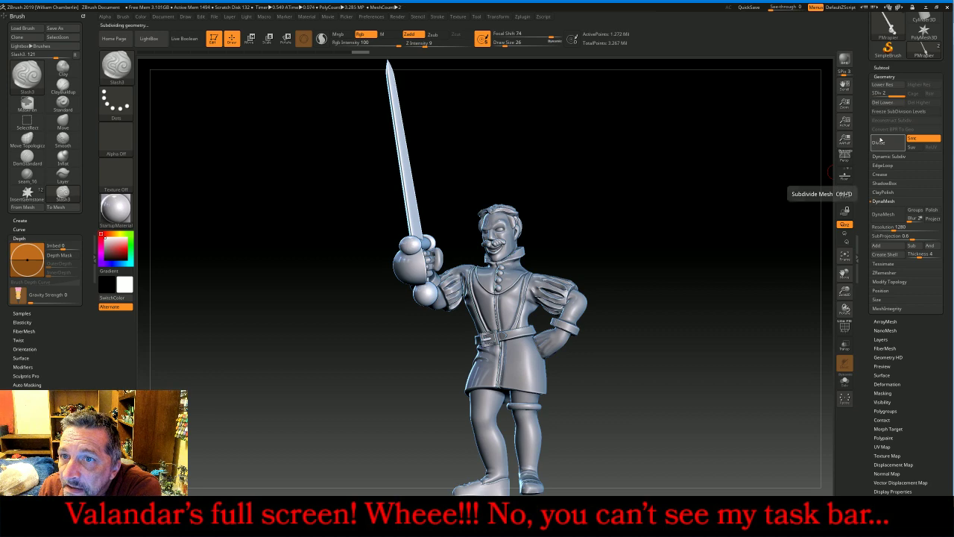
{"action": "left_click", "coordinate": [883, 103]}
Frame the rapier's hilt up close and choose the InsertGemstone brush
{"action": "mouse_move", "coordinate": [739, 196]}
{"action": "left_mouse_down"}
{"action": "mouse_move", "coordinate": [778, 203]}
{"action": "mouse_move", "coordinate": [752, 183]}
{"action": "mouse_move", "coordinate": [709, 181]}
{"action": "mouse_move", "coordinate": [723, 179]}
{"action": "mouse_move", "coordinate": [712, 183]}
{"action": "mouse_move", "coordinate": [756, 214]}
{"action": "left_mouse_up"}
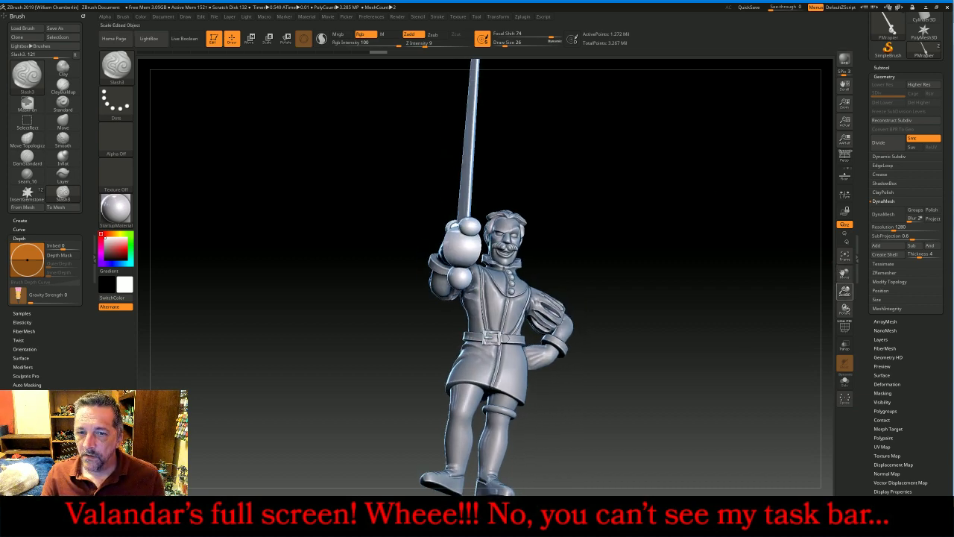
{"action": "left_click_drag", "start_coordinate": [845, 298], "coordinate": [844, 330]}
{"action": "left_click_drag", "start_coordinate": [845, 293], "coordinate": [845, 313]}
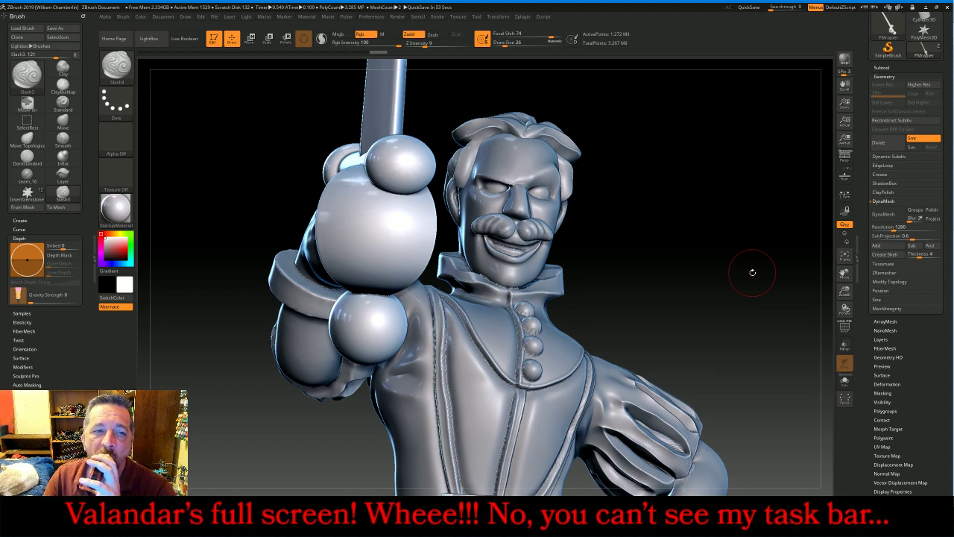
{"action": "left_click", "coordinate": [119, 69]}
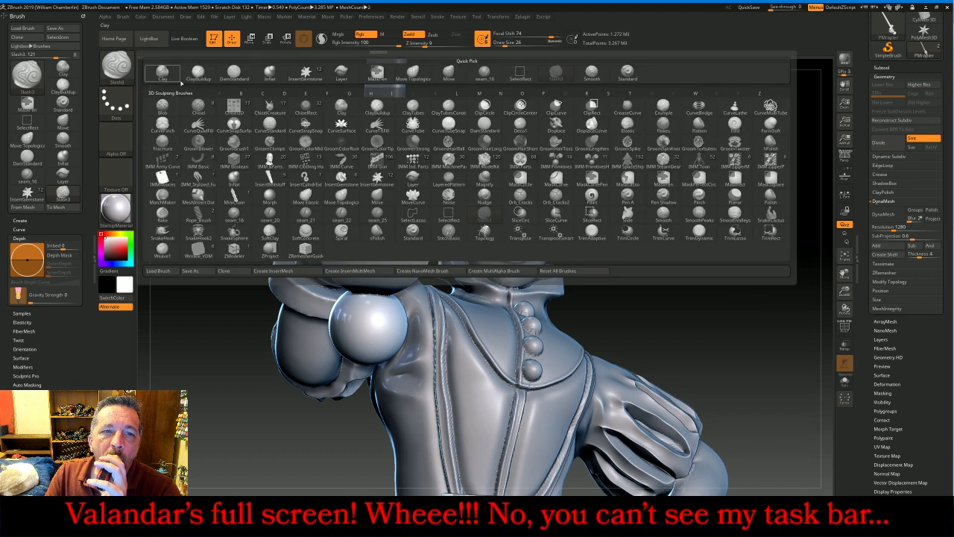
{"action": "left_click", "coordinate": [306, 72]}
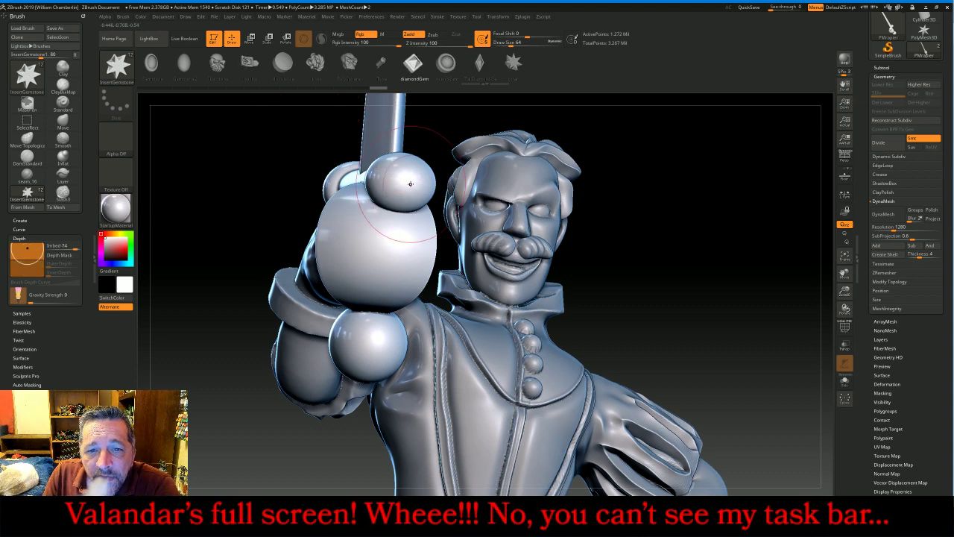
{"action": "mouse_move", "coordinate": [627, 227]}
{"action": "left_mouse_down"}
{"action": "mouse_move", "coordinate": [617, 227]}
{"action": "mouse_move", "coordinate": [627, 229]}
{"action": "left_mouse_up"}
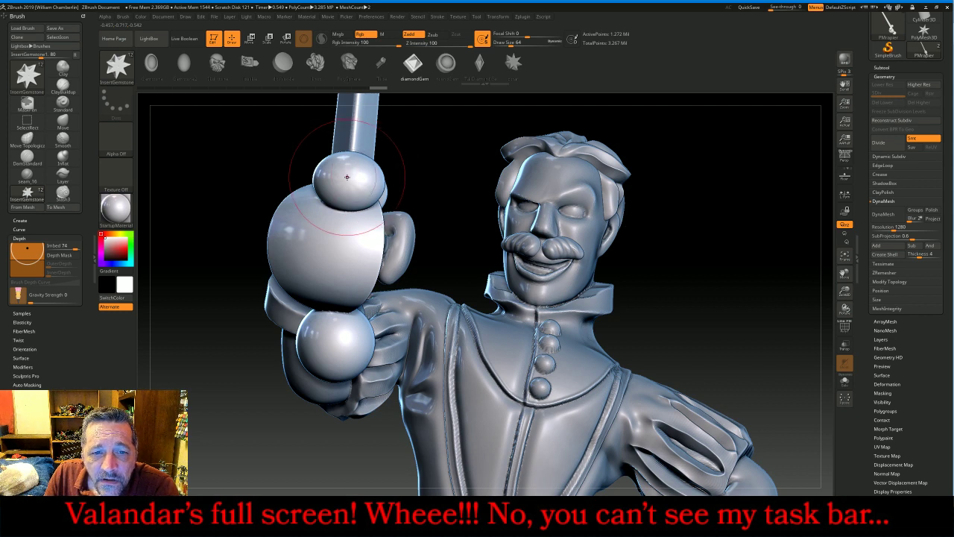
{"action": "left_click_drag", "start_coordinate": [345, 178], "coordinate": [366, 198]}
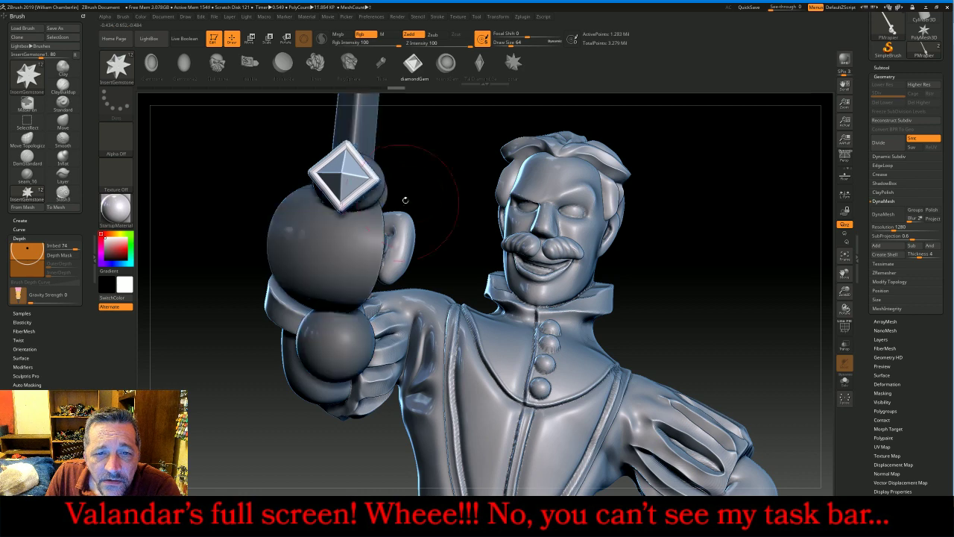
{"action": "left_click_drag", "start_coordinate": [424, 182], "coordinate": [459, 192]}
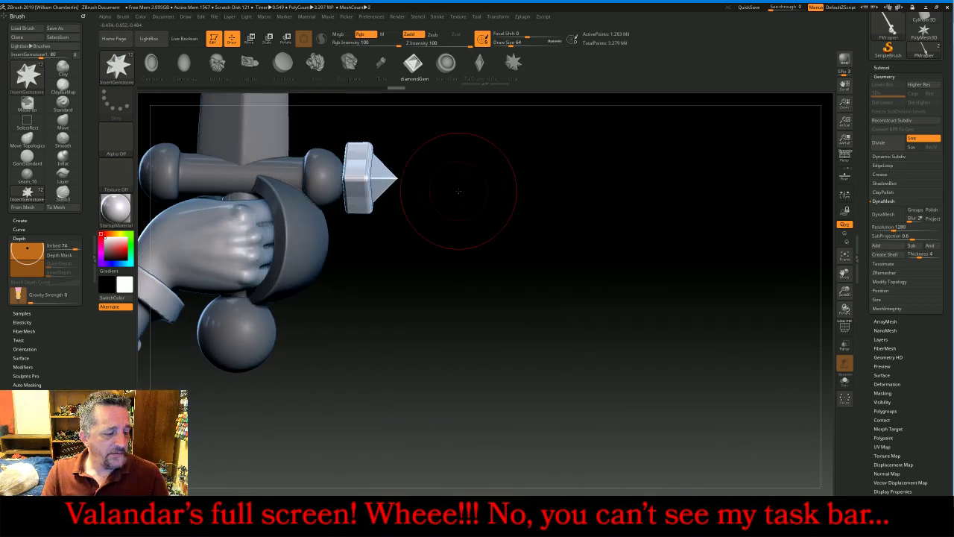
{"action": "key", "text": "ctrl+z"}
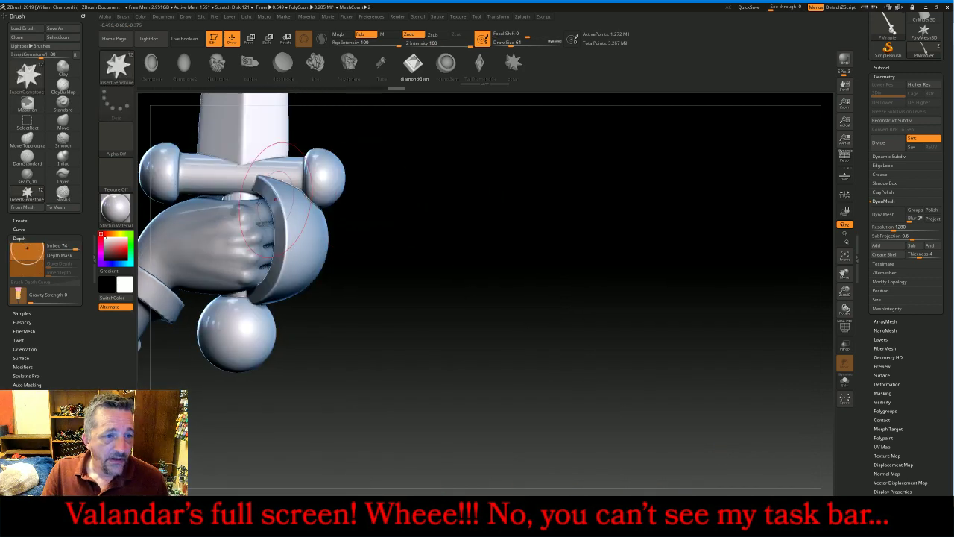
Set the brush imbed to 0 and insert a diamondGem on the front knob of the rapier's crossguard
{"action": "left_click", "coordinate": [73, 245]}
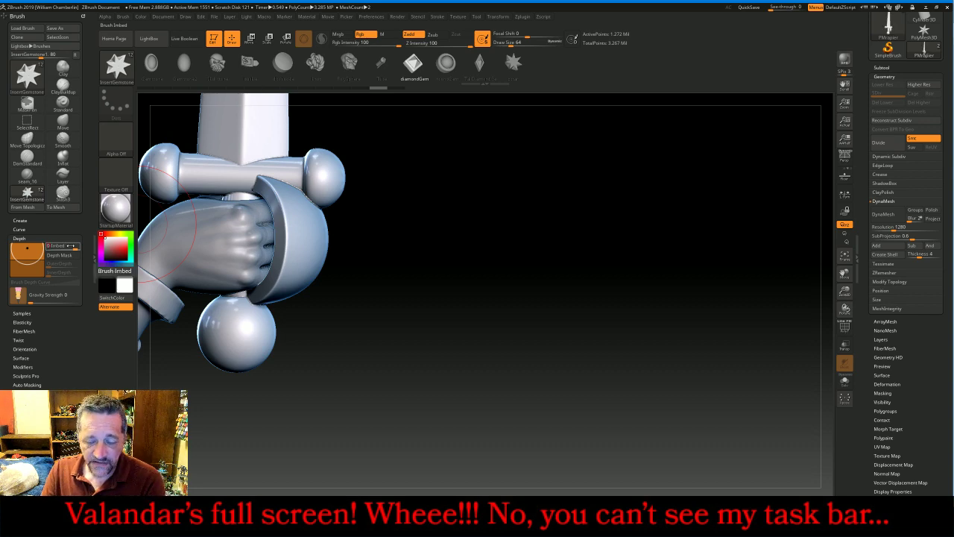
{"action": "key", "text": "Return"}
{"action": "mouse_move", "coordinate": [601, 275]}
{"action": "left_mouse_down"}
{"action": "mouse_move", "coordinate": [552, 272]}
{"action": "mouse_move", "coordinate": [608, 274]}
{"action": "left_mouse_up"}
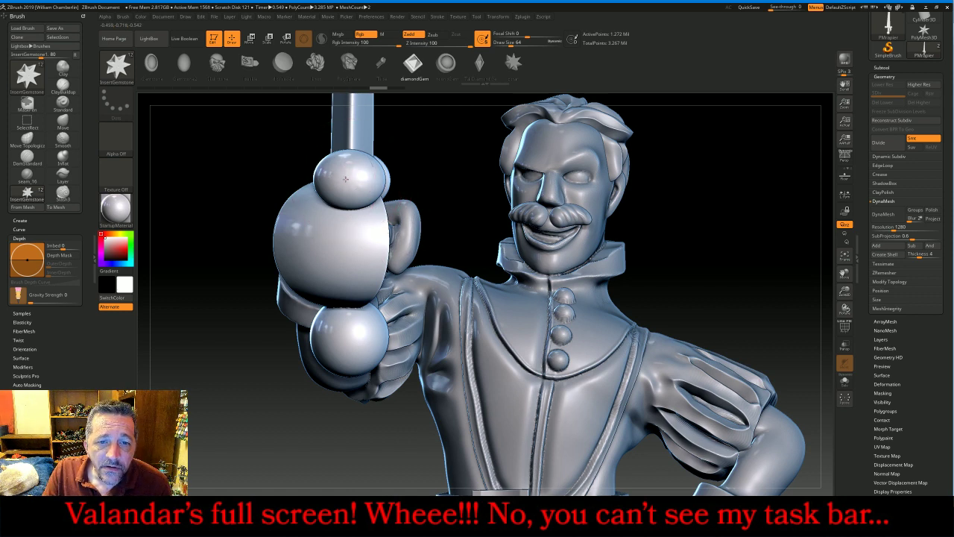
{"action": "left_click_drag", "start_coordinate": [345, 176], "coordinate": [373, 187]}
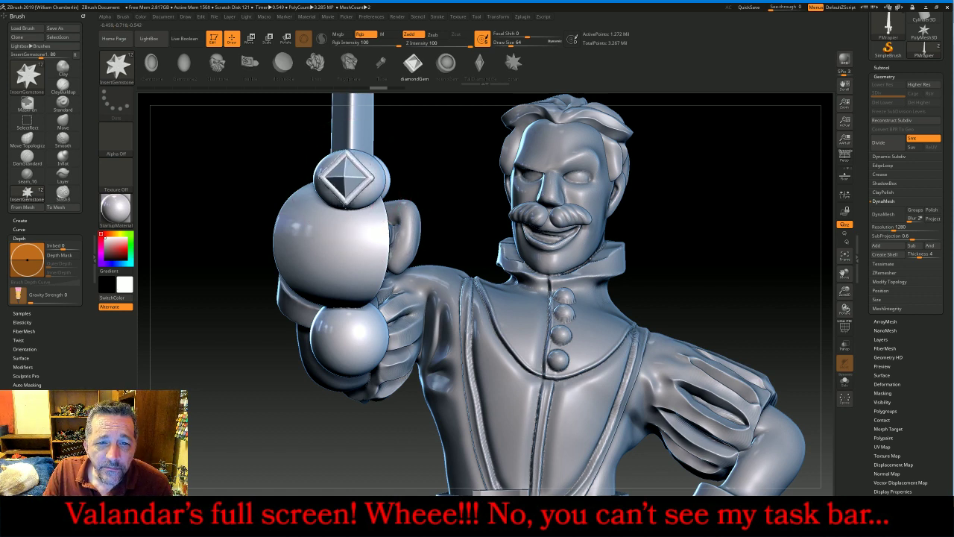
Split the unmasked diamond gem off the rapier into its own subtool
{"action": "left_click_drag", "start_coordinate": [431, 176], "coordinate": [544, 185]}
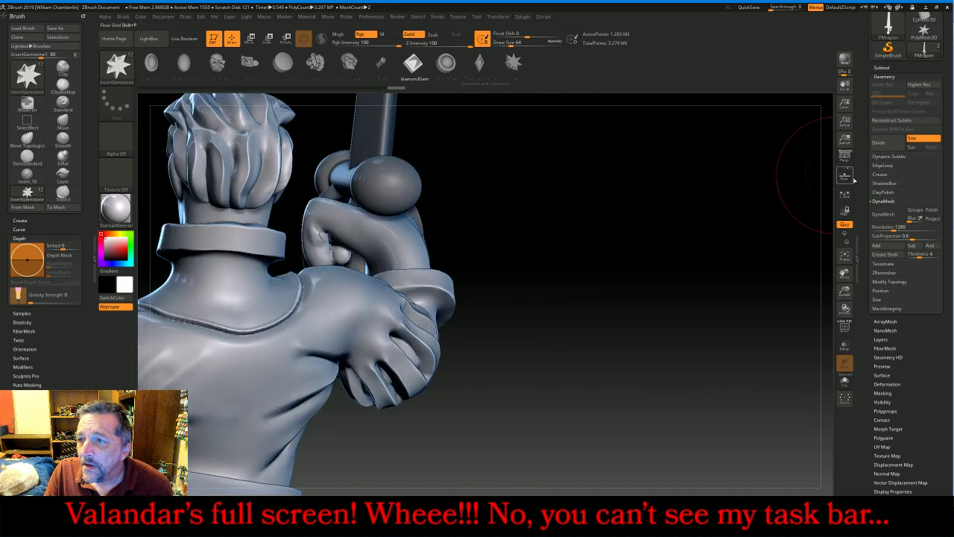
{"action": "left_click", "coordinate": [891, 68]}
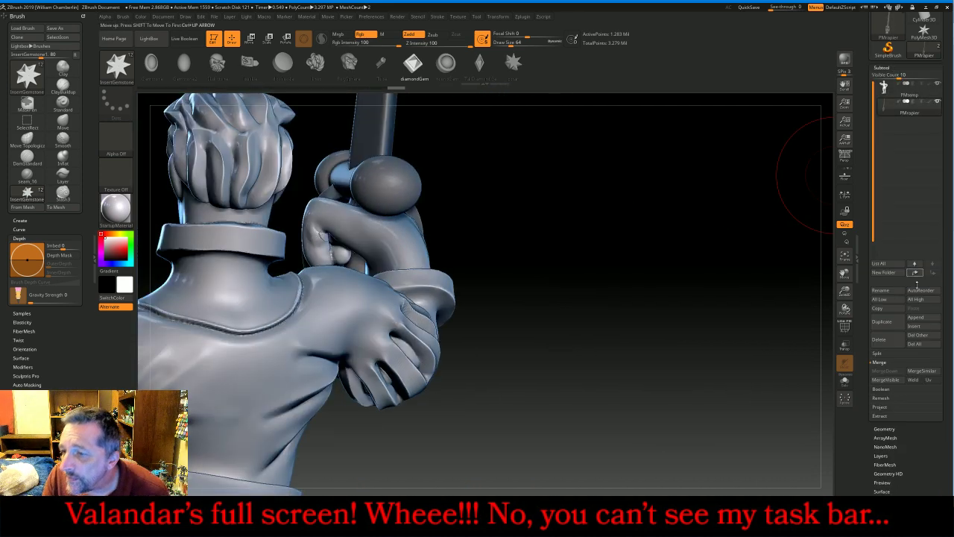
{"action": "left_click", "coordinate": [880, 353]}
{"action": "left_click", "coordinate": [894, 388]}
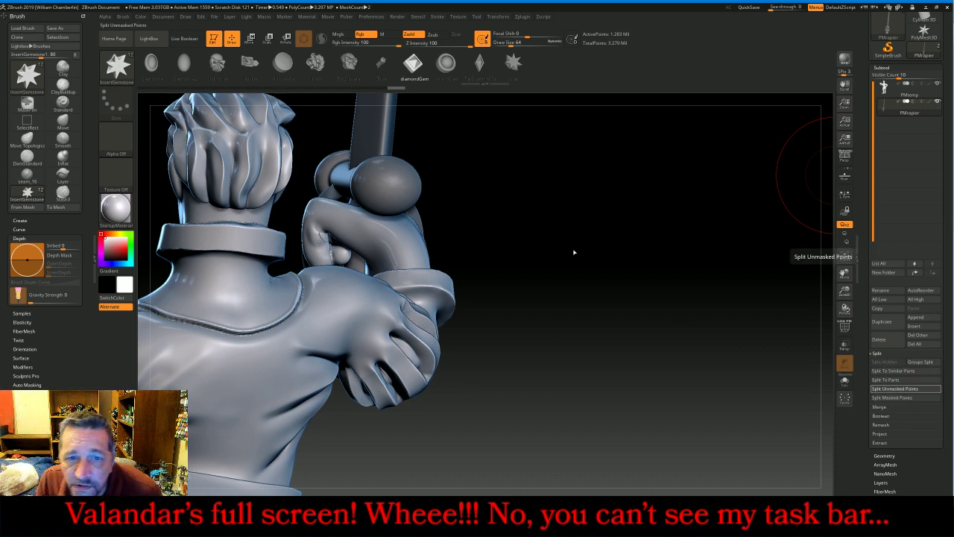
Insert a matching diamondGem on the crossguard's rear knob and split it off into its own subtool
{"action": "left_click_drag", "start_coordinate": [643, 261], "coordinate": [637, 259]}
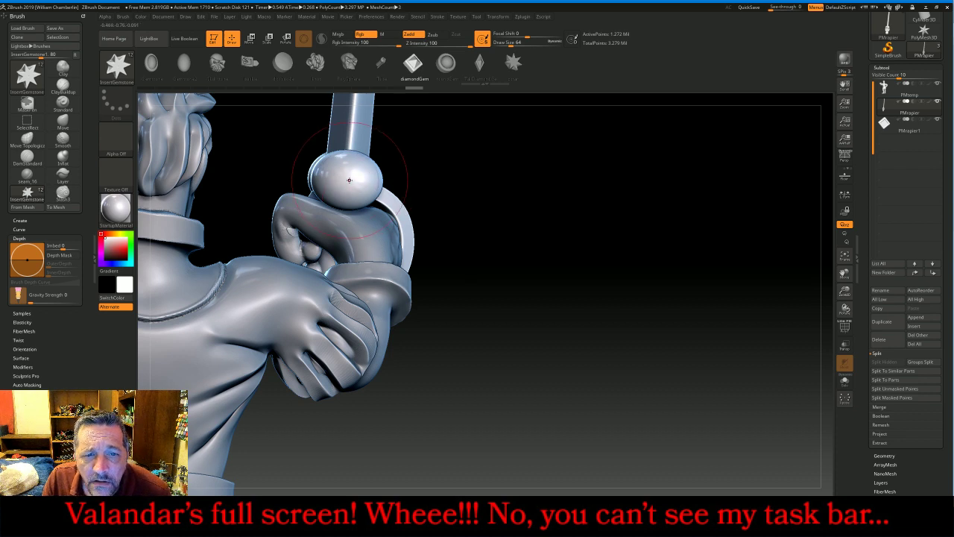
{"action": "left_click_drag", "start_coordinate": [349, 181], "coordinate": [369, 189]}
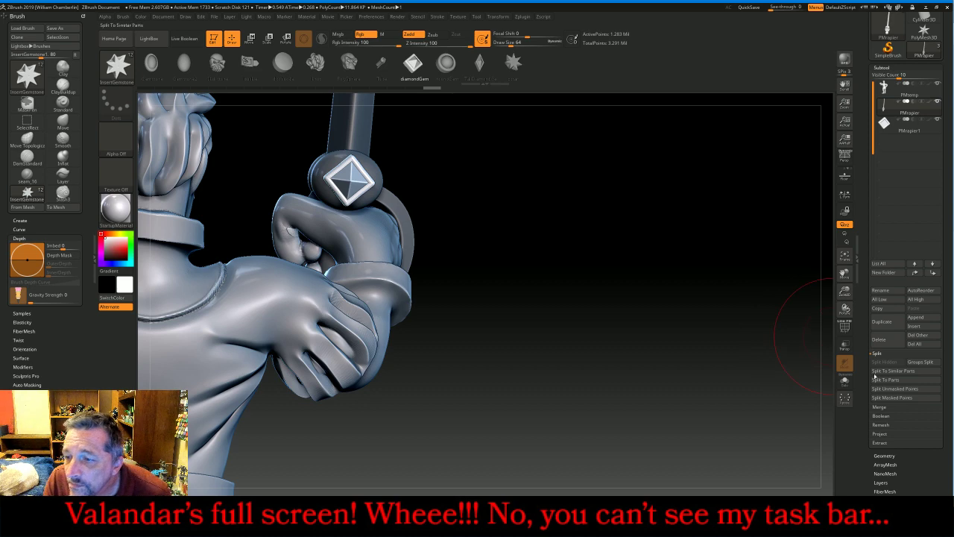
{"action": "left_click_drag", "start_coordinate": [708, 279], "coordinate": [677, 276]}
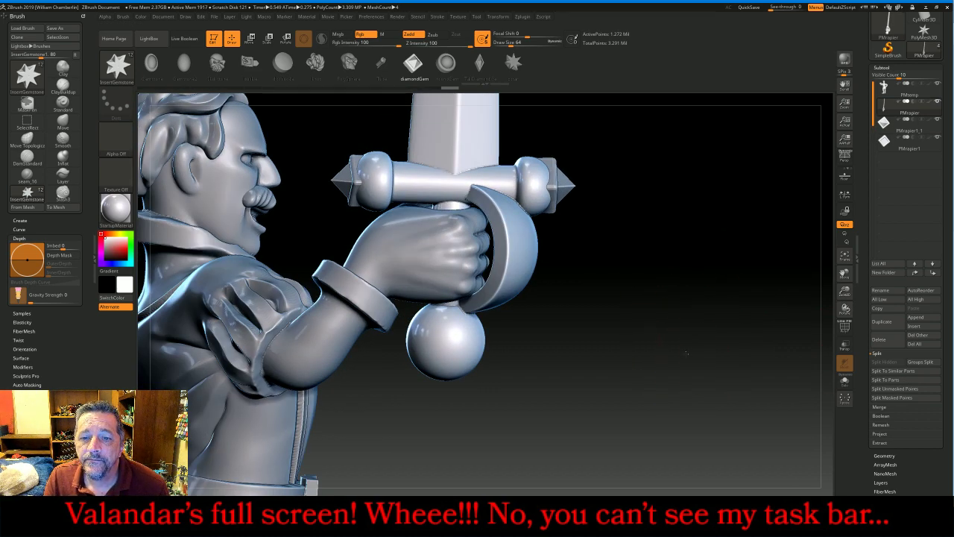
Insert a roundGem with an imbed of -20 on the underside of the rapier's spherical pommel
{"action": "mouse_move", "coordinate": [687, 353]}
{"action": "left_mouse_down"}
{"action": "mouse_move", "coordinate": [687, 256]}
{"action": "mouse_move", "coordinate": [613, 223]}
{"action": "left_mouse_up"}
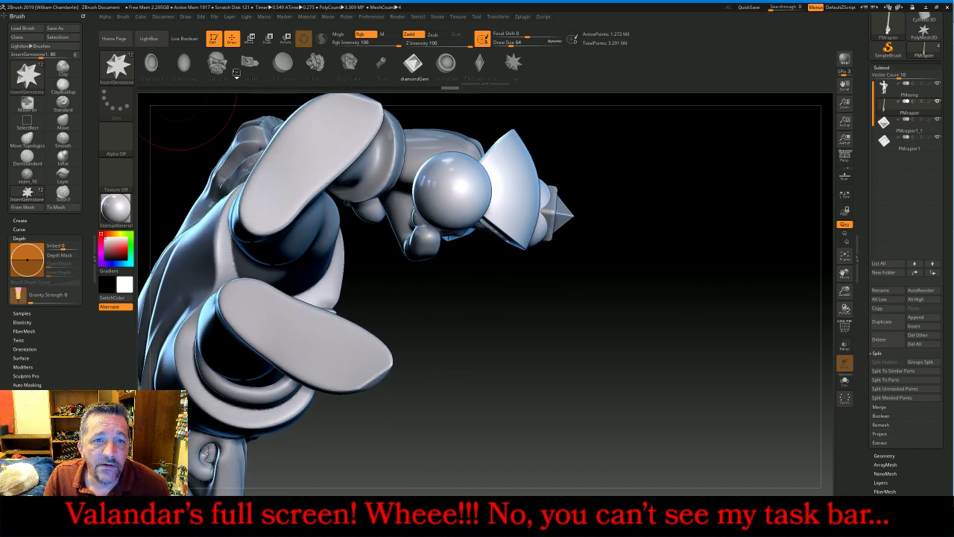
{"action": "left_click", "coordinate": [447, 64]}
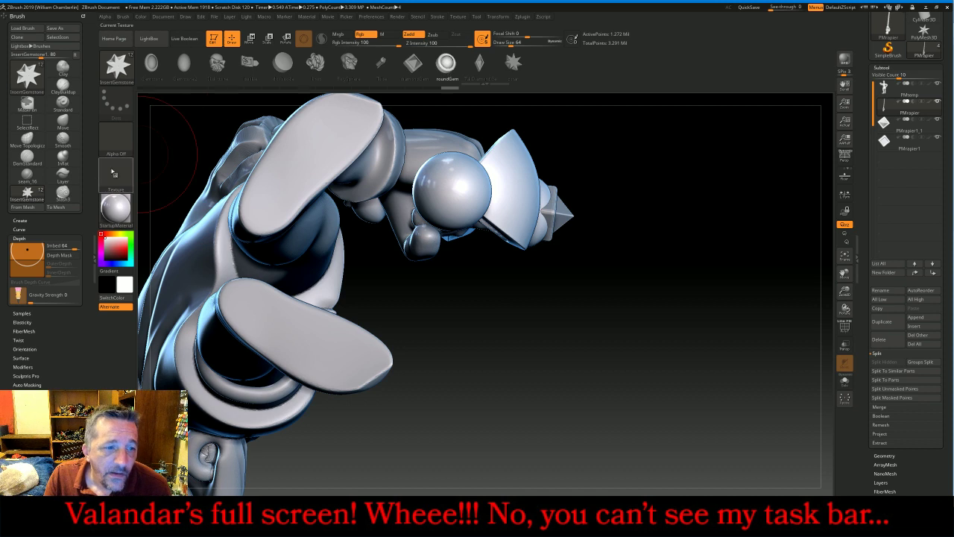
{"action": "left_click", "coordinate": [66, 249]}
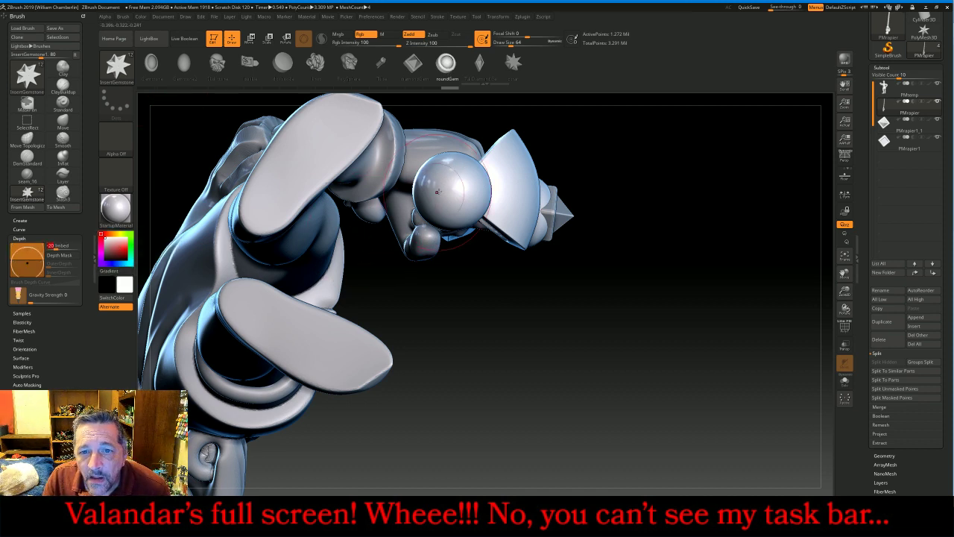
{"action": "left_click_drag", "start_coordinate": [660, 320], "coordinate": [596, 316]}
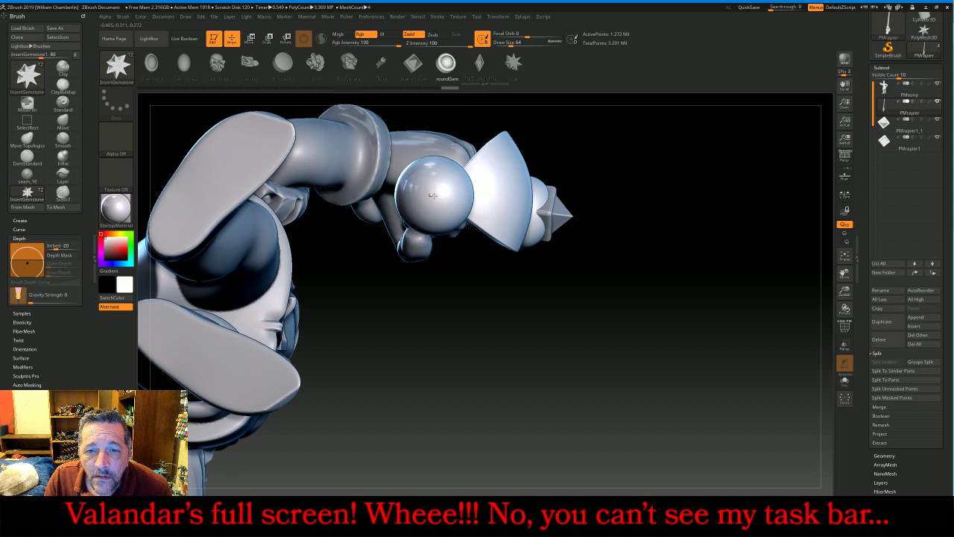
{"action": "left_click_drag", "start_coordinate": [432, 195], "coordinate": [478, 198]}
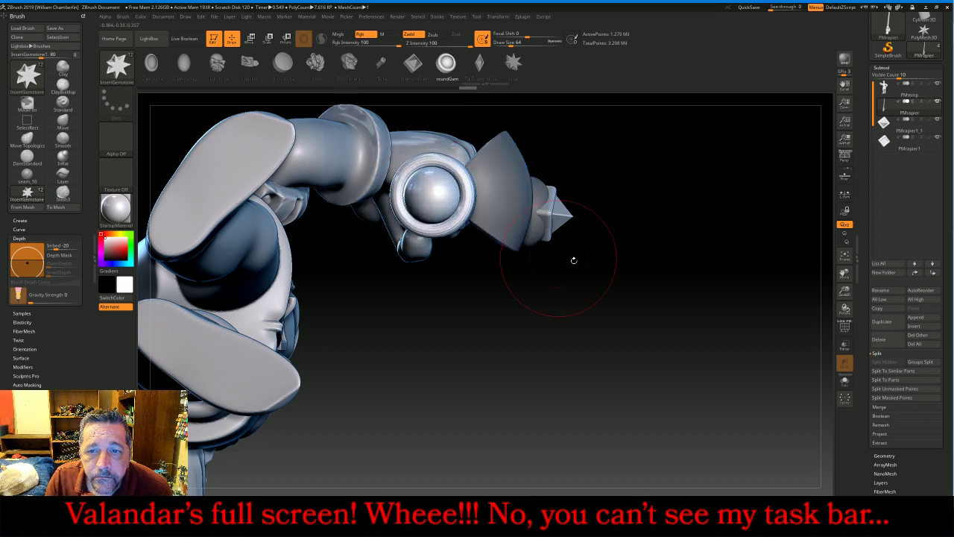
{"action": "left_click_drag", "start_coordinate": [696, 193], "coordinate": [705, 295]}
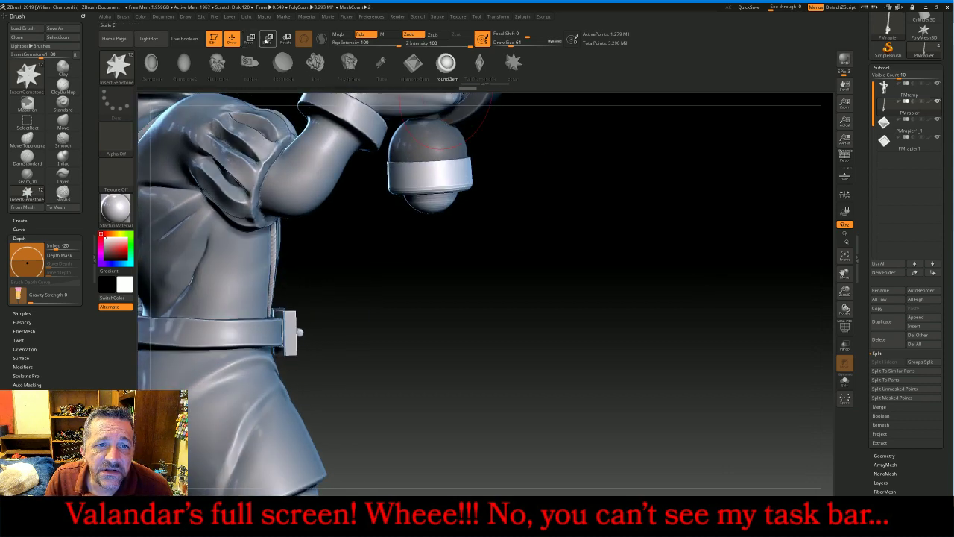
Scale the round gem down slightly and shift it along the pommel's axis so it fits snugly
{"action": "left_click", "coordinate": [267, 40]}
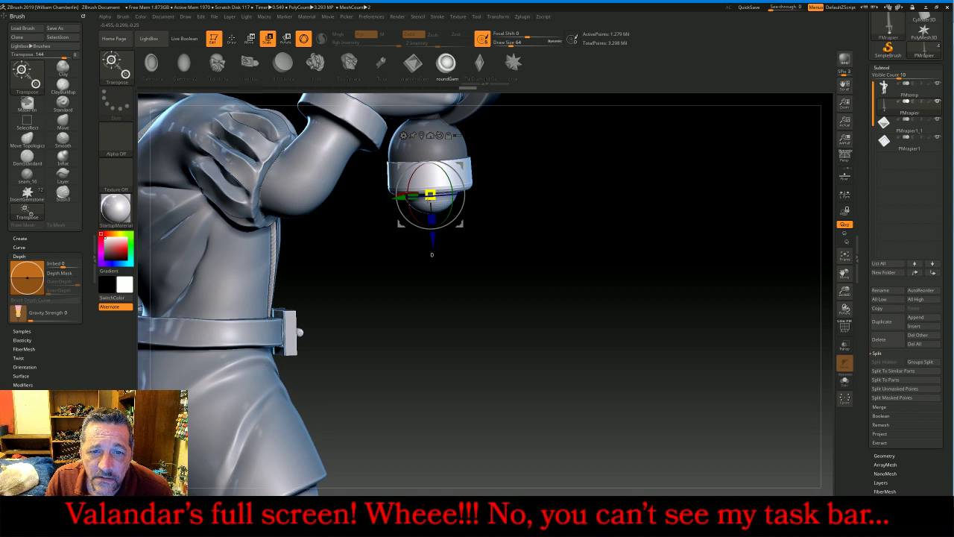
{"action": "left_click_drag", "start_coordinate": [431, 196], "coordinate": [429, 196]}
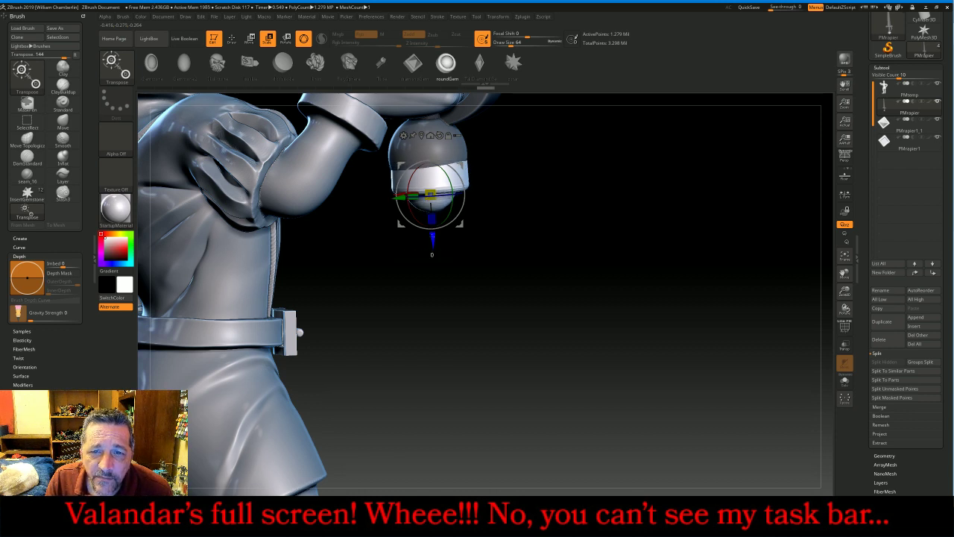
{"action": "left_click_drag", "start_coordinate": [432, 237], "coordinate": [432, 229]}
{"action": "left_click_drag", "start_coordinate": [586, 219], "coordinate": [567, 263]}
{"action": "left_click_drag", "start_coordinate": [401, 216], "coordinate": [342, 198]}
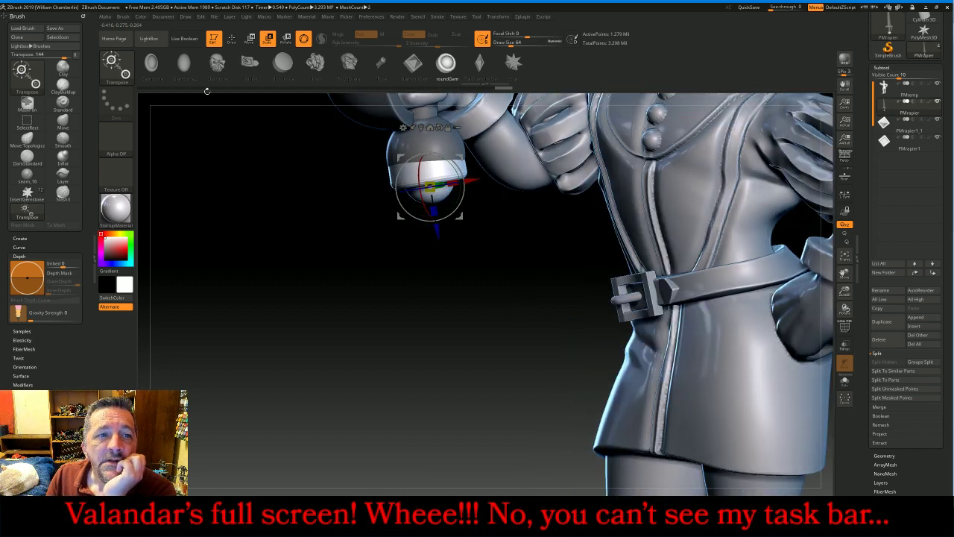
Split the round gem off the rapier and merge the three gem subtools into one
{"action": "left_click", "coordinate": [240, 37]}
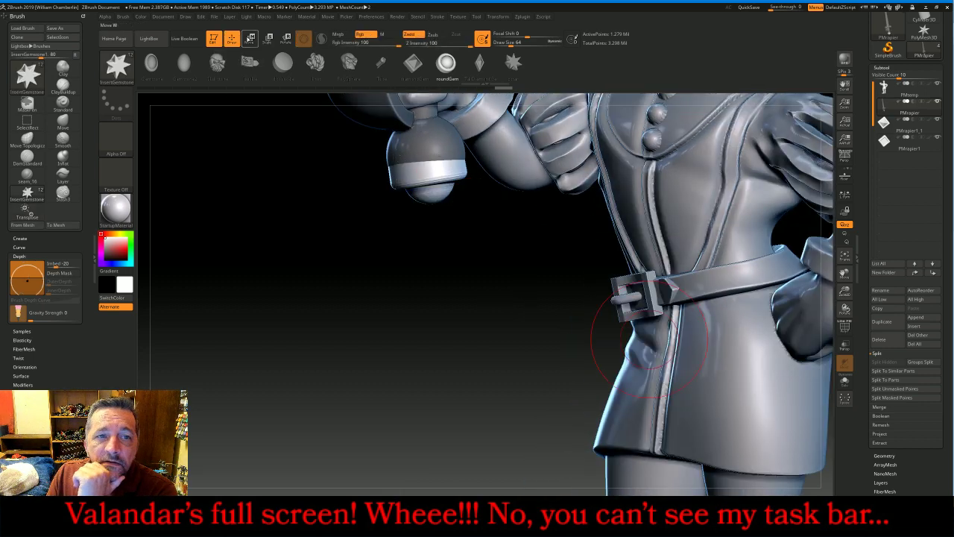
{"action": "left_click", "coordinate": [899, 389]}
{"action": "left_click", "coordinate": [889, 141]}
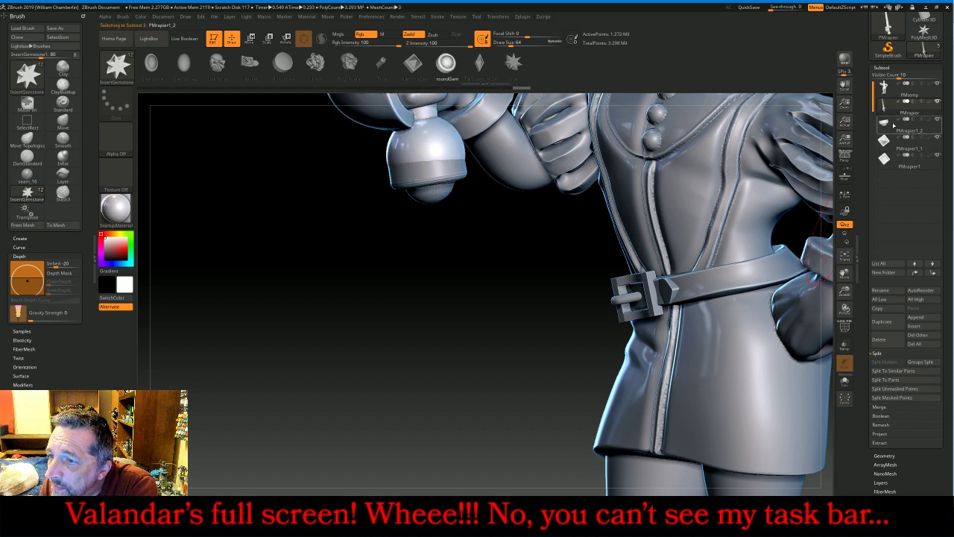
{"action": "left_click", "coordinate": [887, 408]}
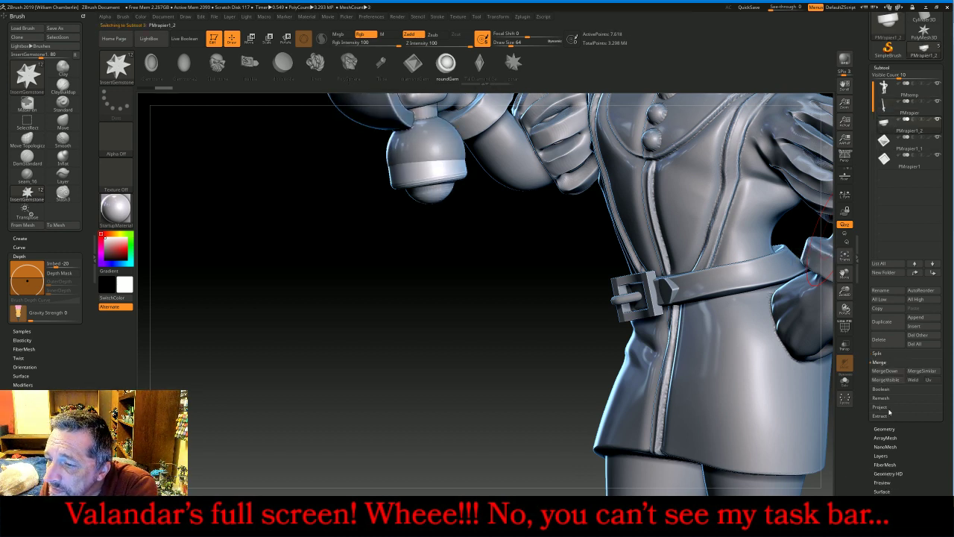
{"action": "left_click", "coordinate": [889, 371]}
{"action": "left_click", "coordinate": [889, 371]}
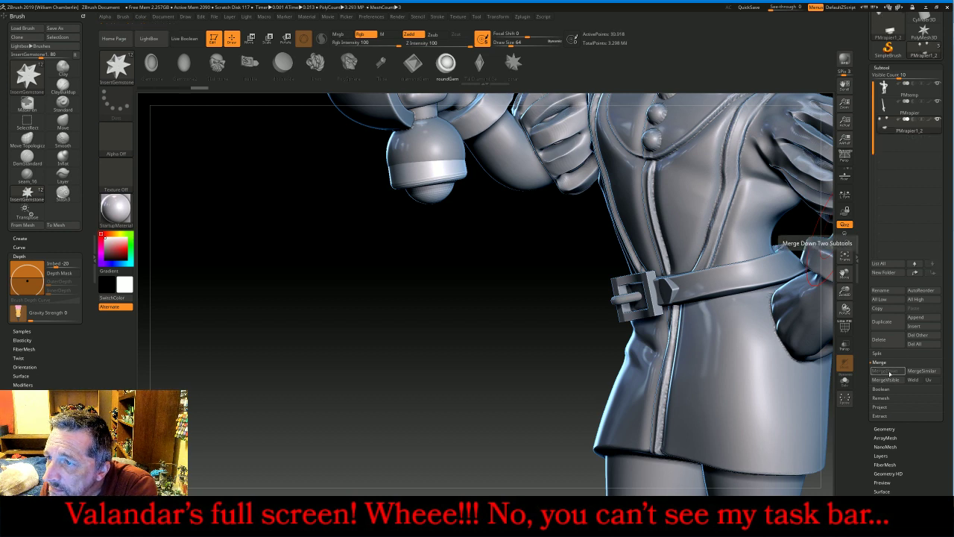
Subdivide the merged gem subtool twice and delete its lower subdivision levels
{"action": "left_click", "coordinate": [883, 428]}
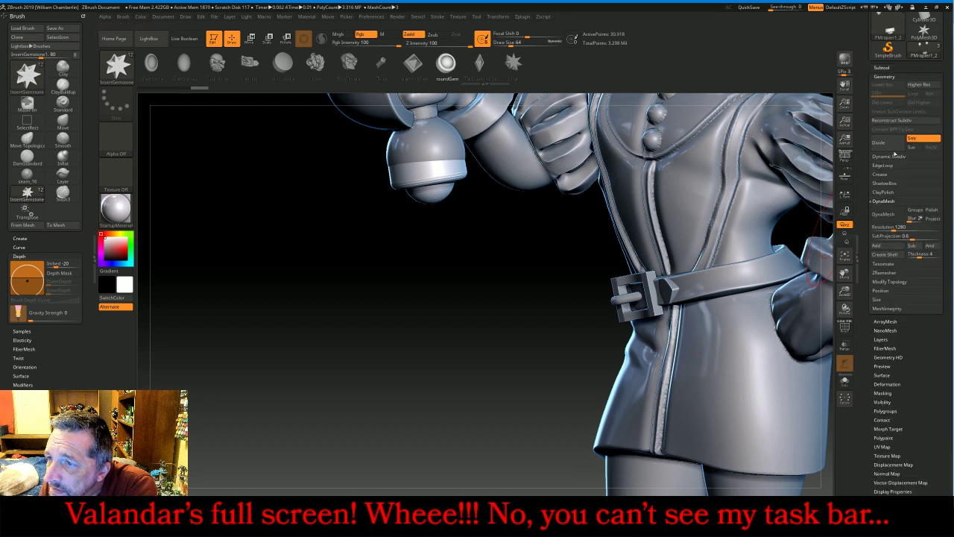
{"action": "left_click", "coordinate": [891, 120]}
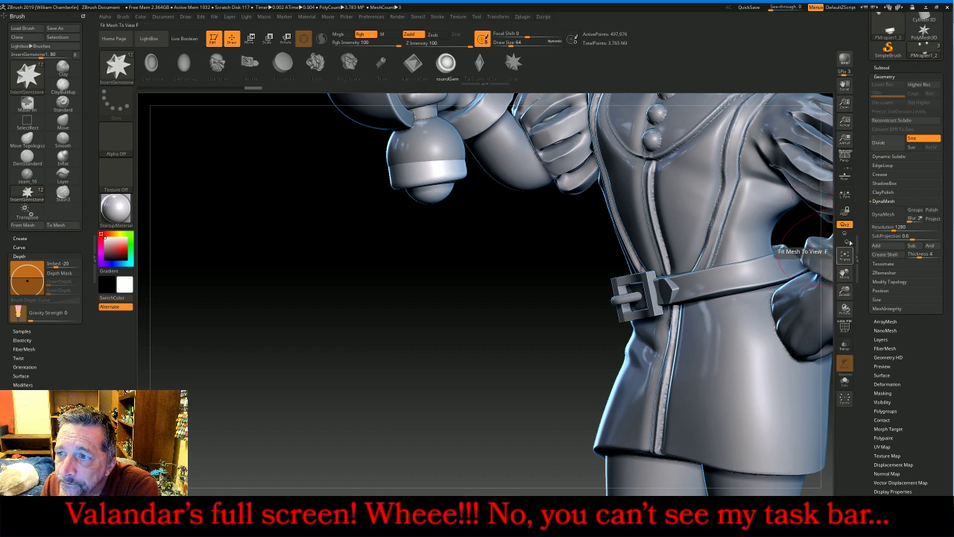
Make the PMrapier subtool active and fit the whole sword to the view
{"action": "left_click", "coordinate": [886, 68]}
{"action": "left_click", "coordinate": [885, 106]}
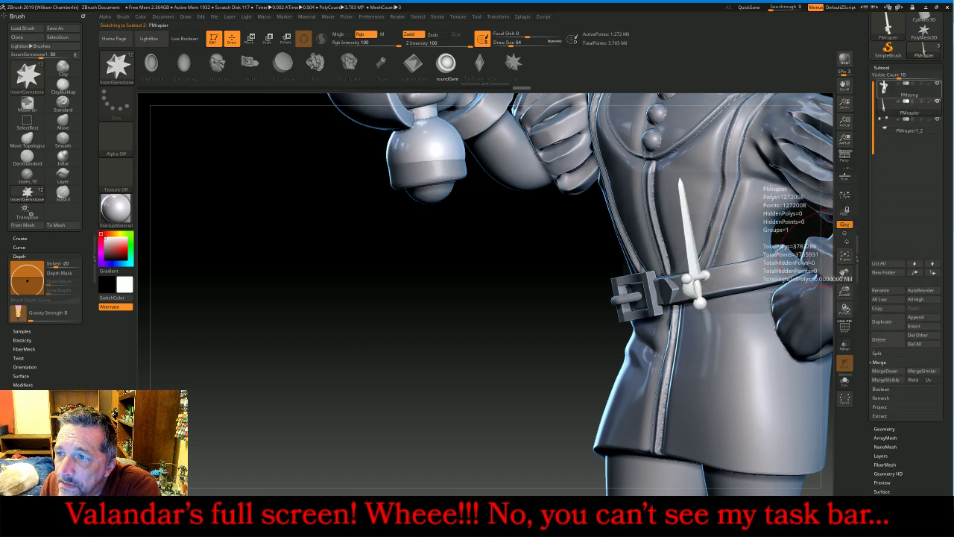
{"action": "left_click", "coordinate": [846, 257]}
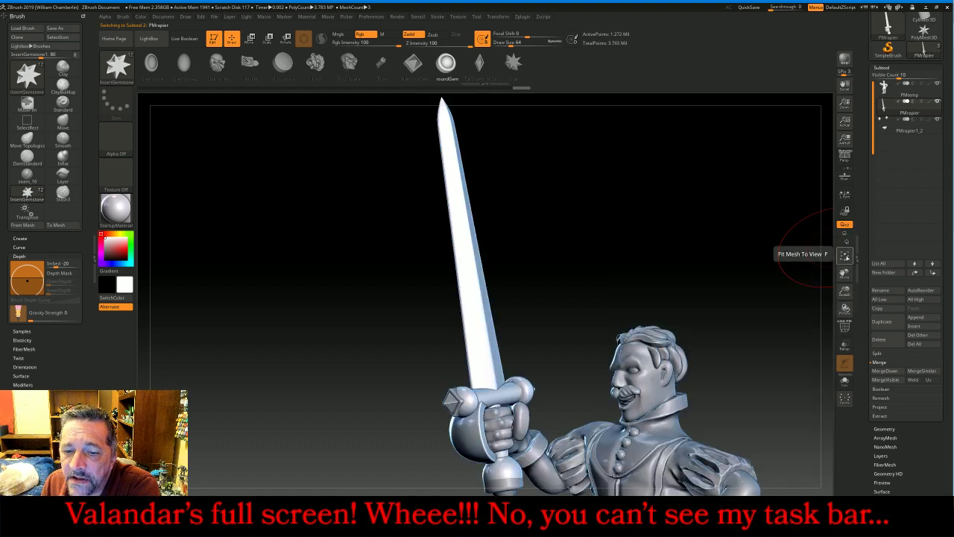
Frame the gem subtool PMrapier1_2 in the view and make PMrapier the active subtool again
{"action": "mouse_move", "coordinate": [727, 228]}
{"action": "left_mouse_down"}
{"action": "mouse_move", "coordinate": [770, 249]}
{"action": "mouse_move", "coordinate": [735, 224]}
{"action": "mouse_move", "coordinate": [738, 215]}
{"action": "mouse_move", "coordinate": [716, 210]}
{"action": "mouse_move", "coordinate": [738, 216]}
{"action": "mouse_move", "coordinate": [690, 211]}
{"action": "mouse_move", "coordinate": [699, 236]}
{"action": "mouse_move", "coordinate": [696, 215]}
{"action": "left_mouse_up"}
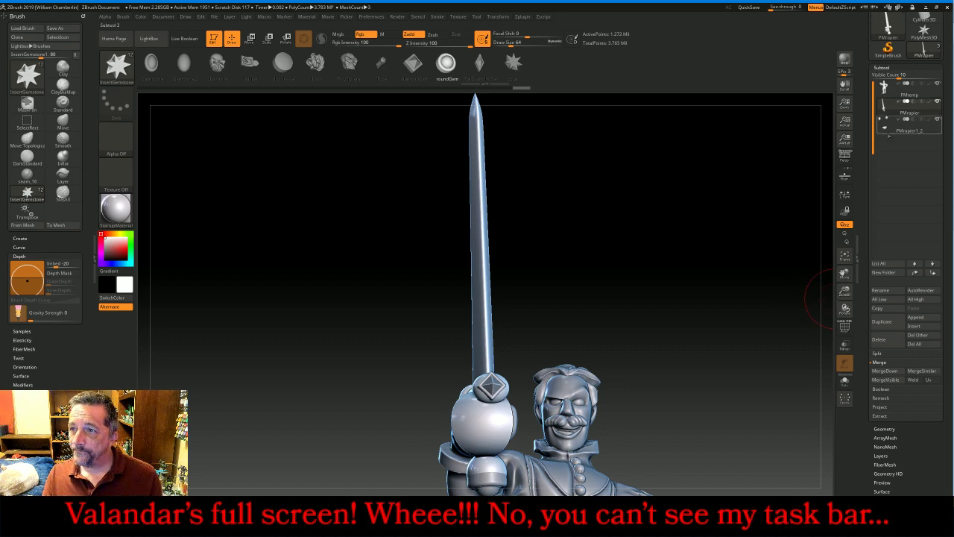
{"action": "left_click", "coordinate": [888, 133]}
{"action": "left_click", "coordinate": [843, 264]}
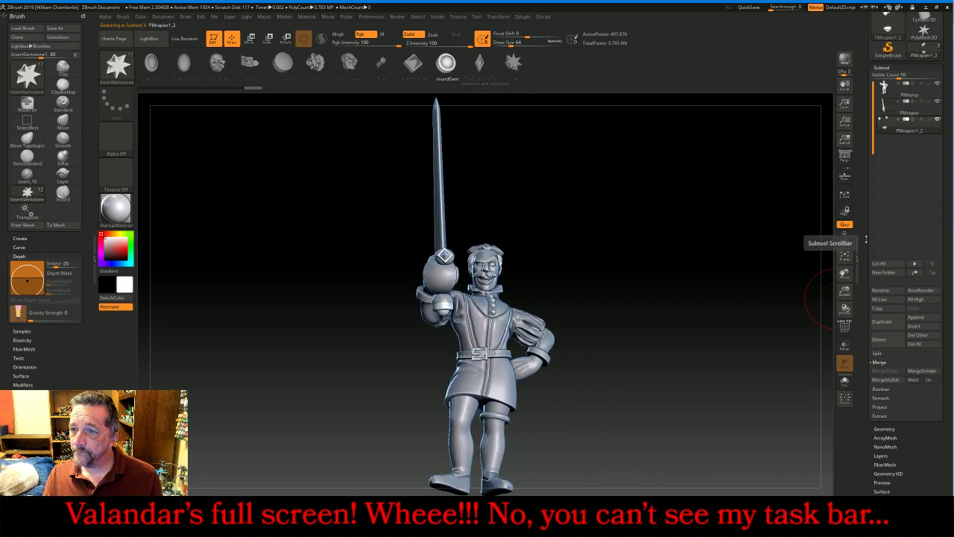
{"action": "left_click", "coordinate": [845, 256]}
{"action": "left_click", "coordinate": [888, 113]}
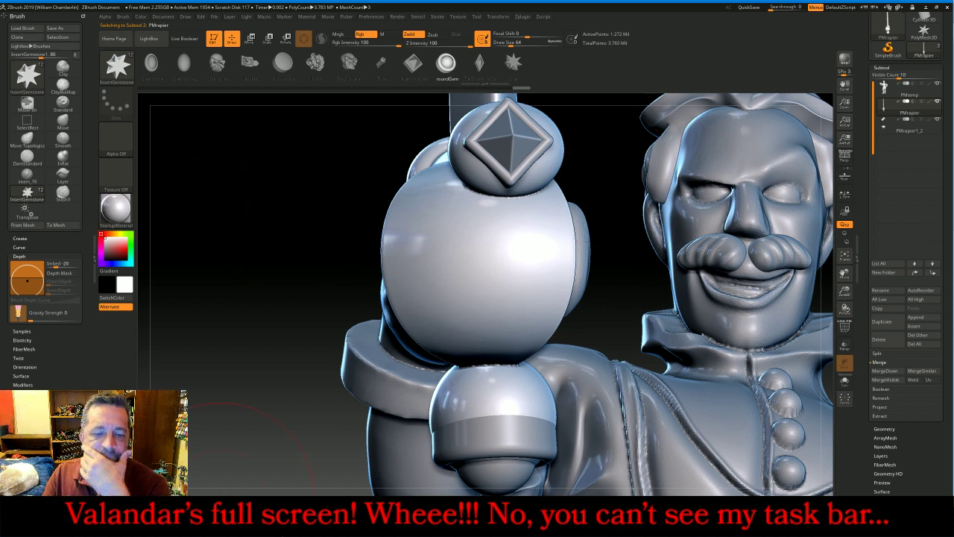
Check the live-stream chat in Firefox and return to ZBrush
{"action": "left_click", "coordinate": [222, 518]}
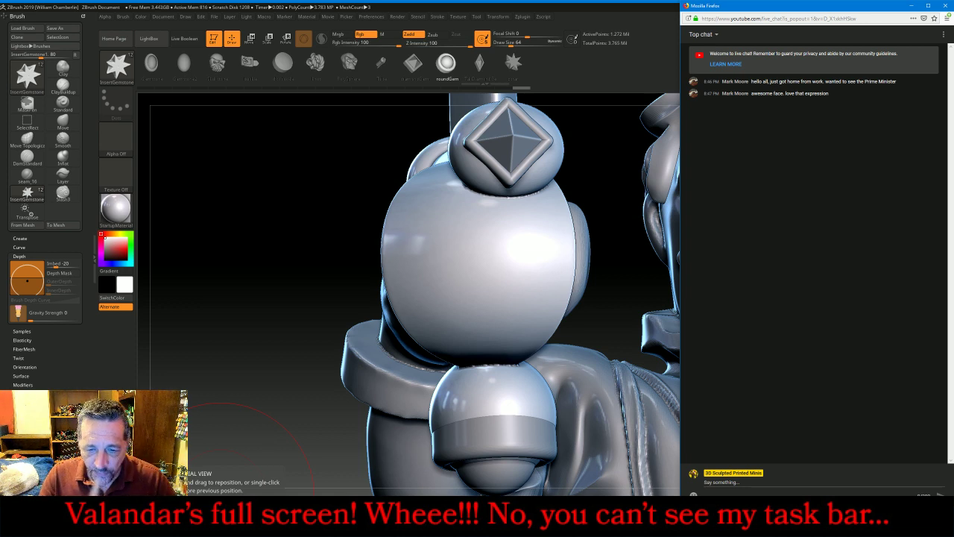
{"action": "key", "text": "alt+Tab"}
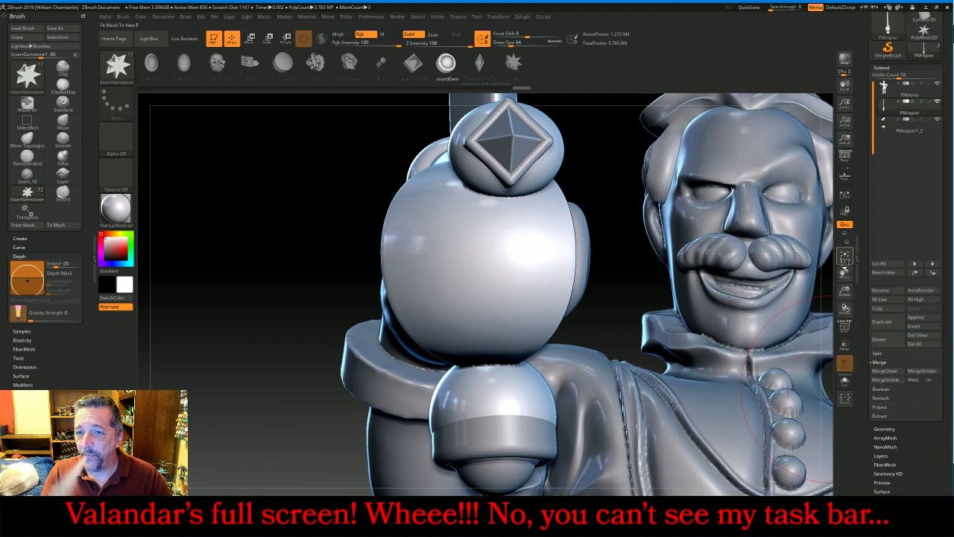
Turn the figure to face the rapier's guard, frame the gem subtool closely and reactivate the PMrapier subtool
{"action": "left_click", "coordinate": [845, 259]}
{"action": "left_click_drag", "start_coordinate": [735, 264], "coordinate": [667, 277]}
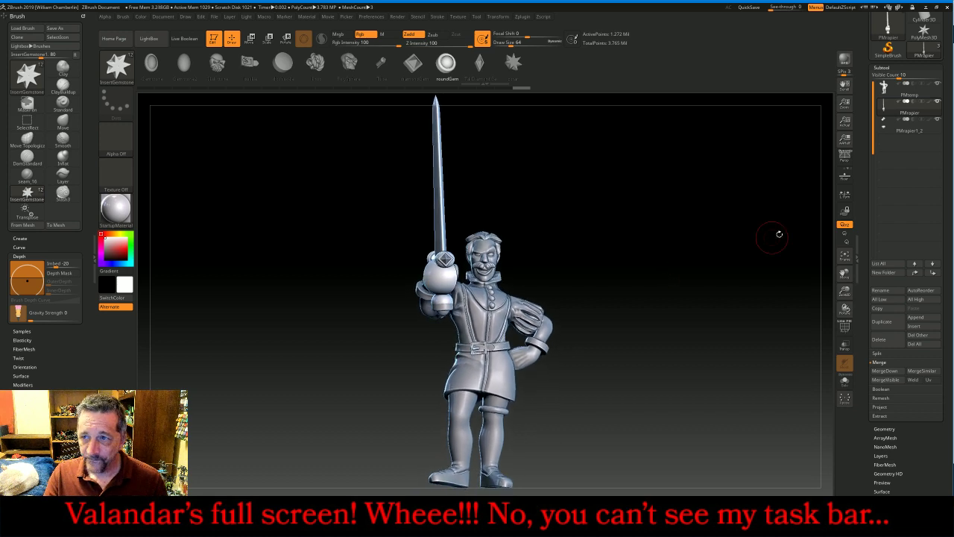
{"action": "left_click", "coordinate": [881, 129]}
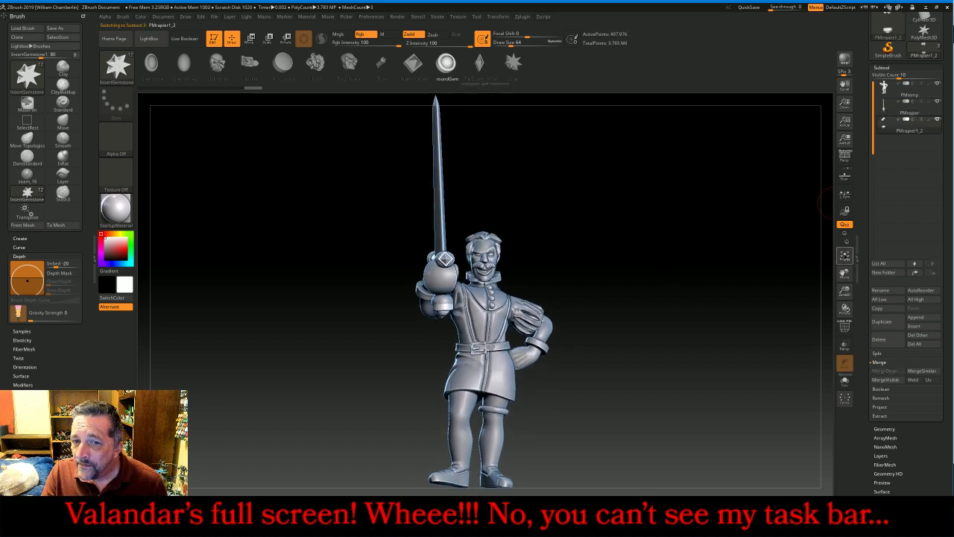
{"action": "left_click", "coordinate": [844, 254]}
{"action": "left_click", "coordinate": [886, 108]}
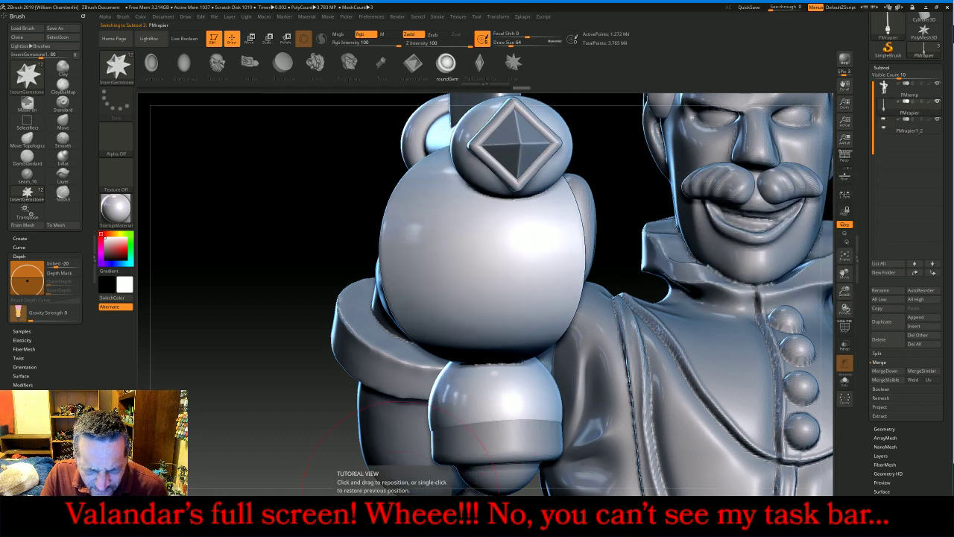
Switch to Firefox to check the YouTube live stream and its chat, and return to ZBrush
{"action": "key", "text": "alt+Tab"}
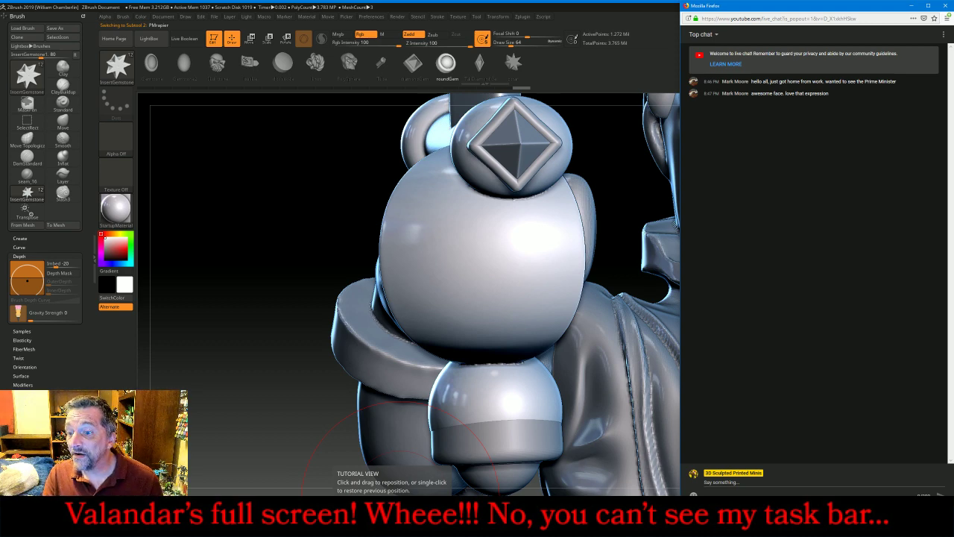
{"action": "key", "text": "alt+Tab"}
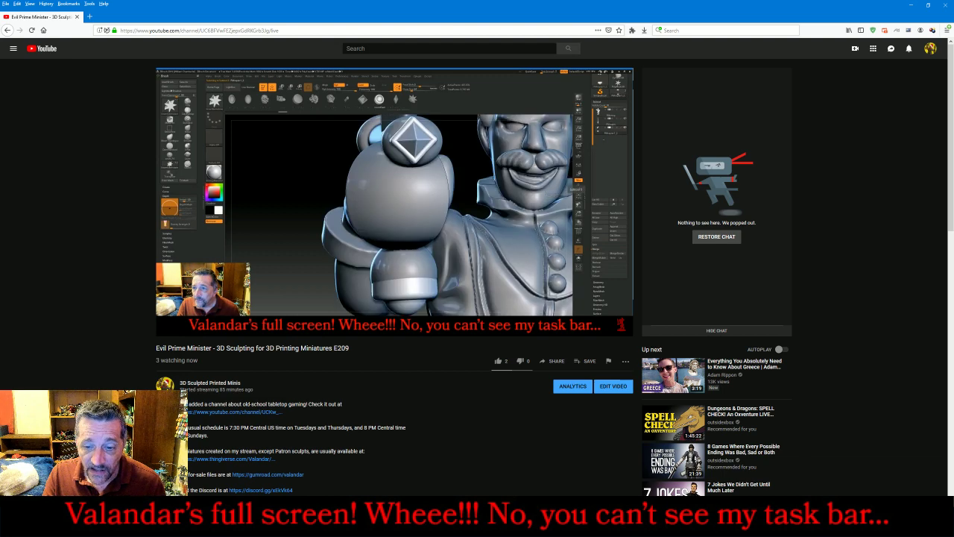
{"action": "key", "text": "alt+Tab"}
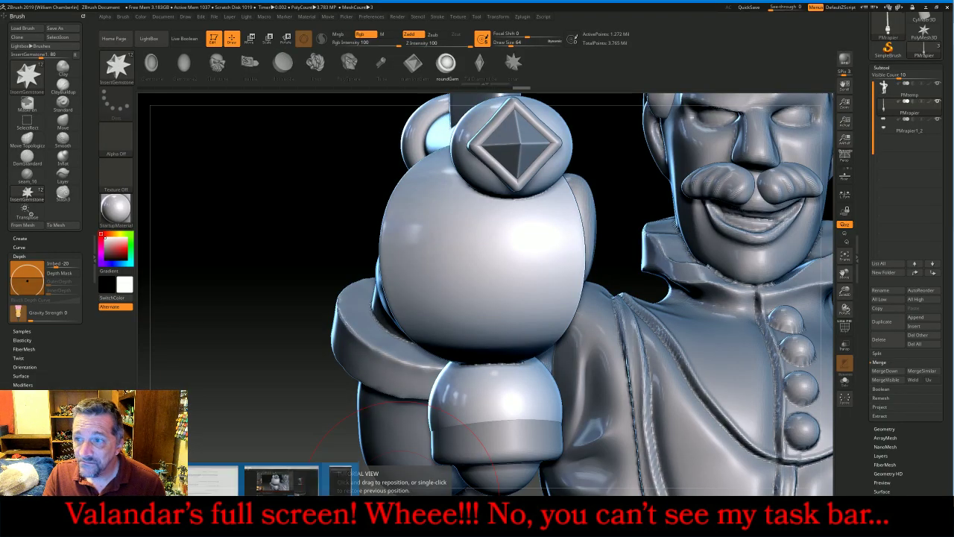
{"action": "key", "text": "alt+Tab"}
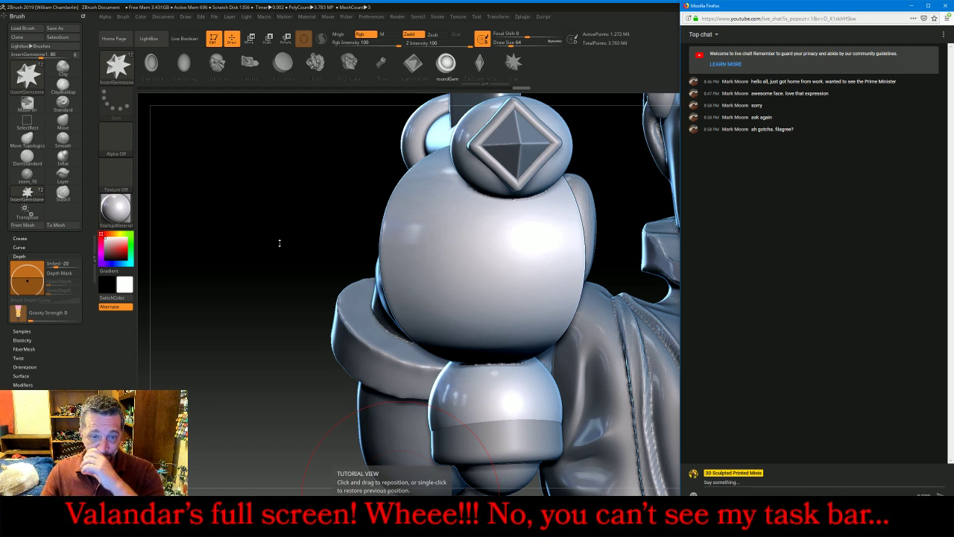
{"action": "left_click", "coordinate": [279, 235]}
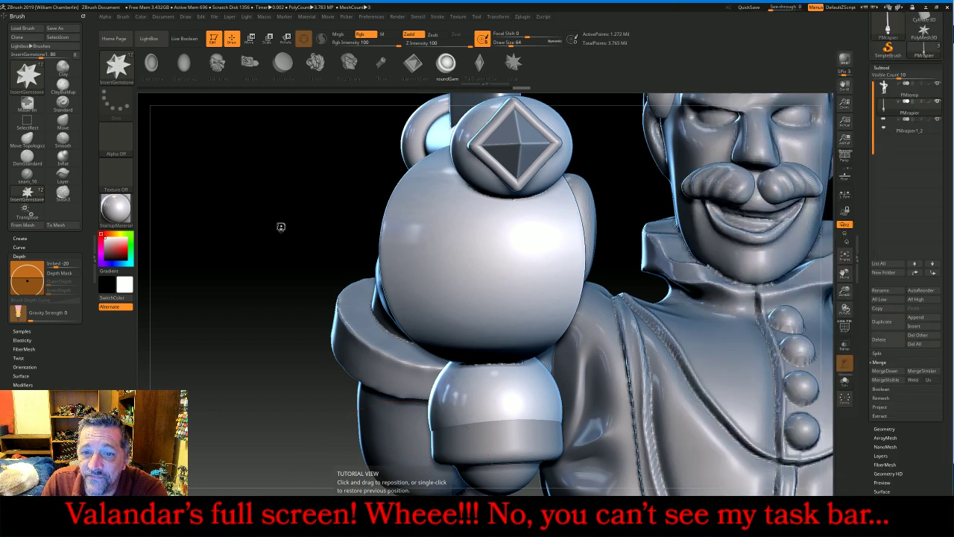
Choose the Standard brush and reduce its draw size to 9 for work on the rapier's round guard
{"action": "left_click", "coordinate": [281, 223]}
{"action": "left_click_drag", "start_coordinate": [282, 221], "coordinate": [280, 223]}
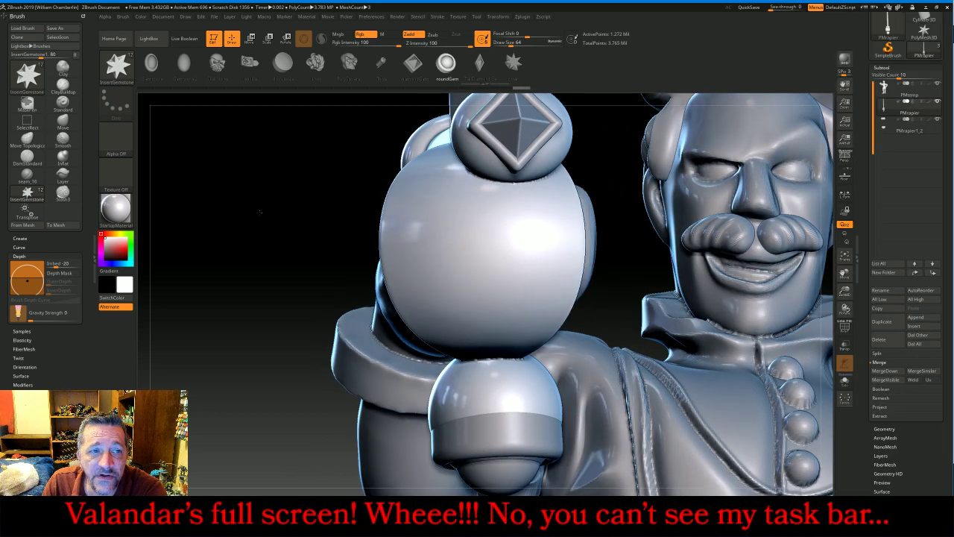
{"action": "left_click", "coordinate": [120, 67]}
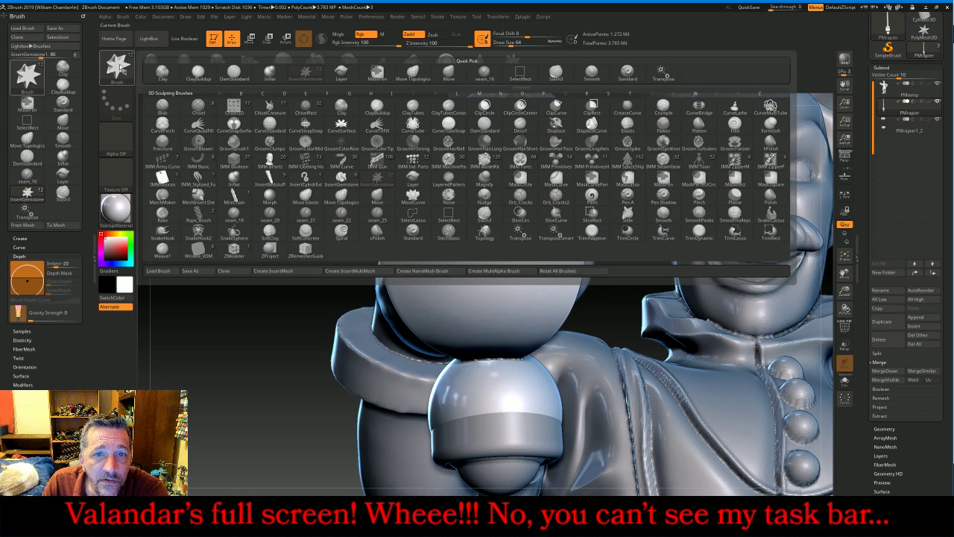
{"action": "left_click", "coordinate": [628, 72]}
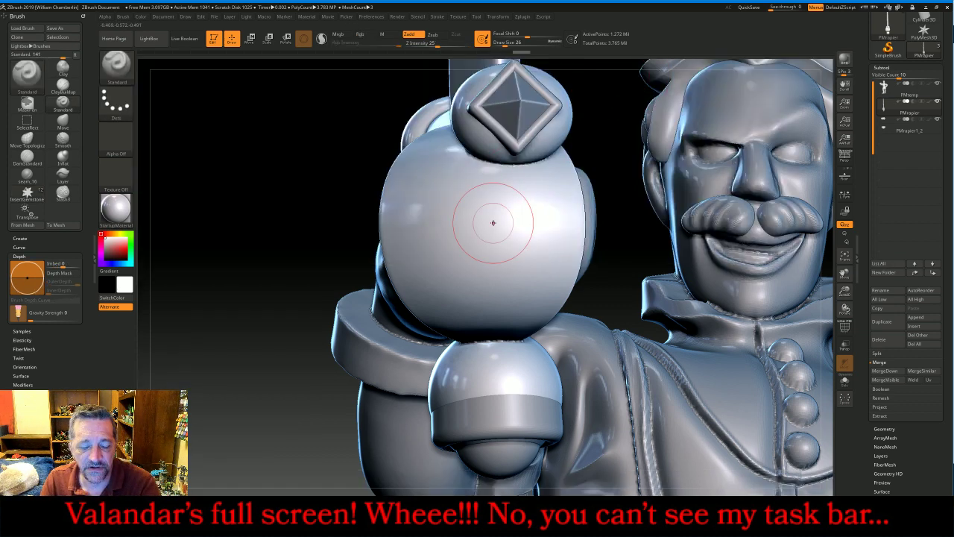
{"action": "key", "text": "bracketleft"}
{"action": "key", "text": "bracketleft"}
{"action": "key", "text": "bracketleft"}
{"action": "key", "text": "bracketleft"}
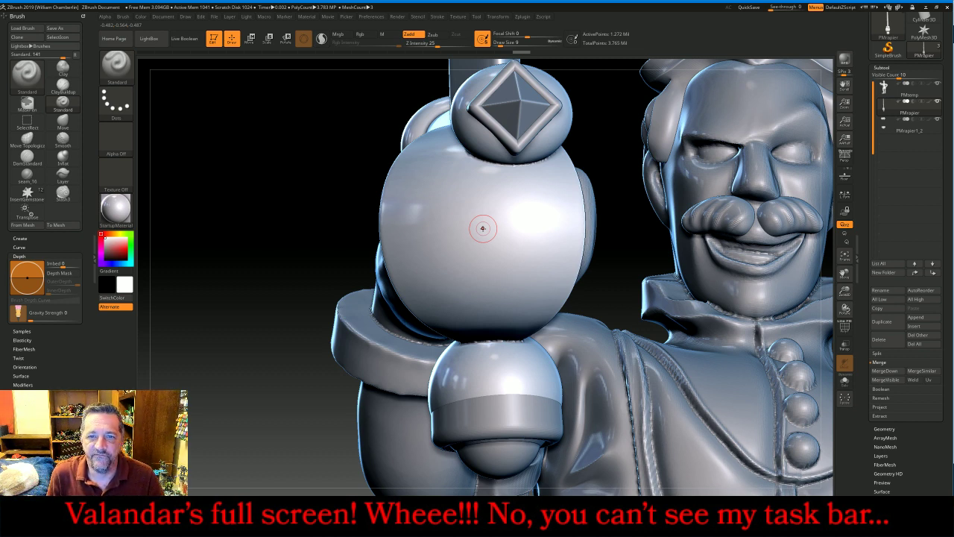
Mask a horizontal bar on the front of the round guard, with a curved arm through each end
{"action": "key", "text": "ctrl"}
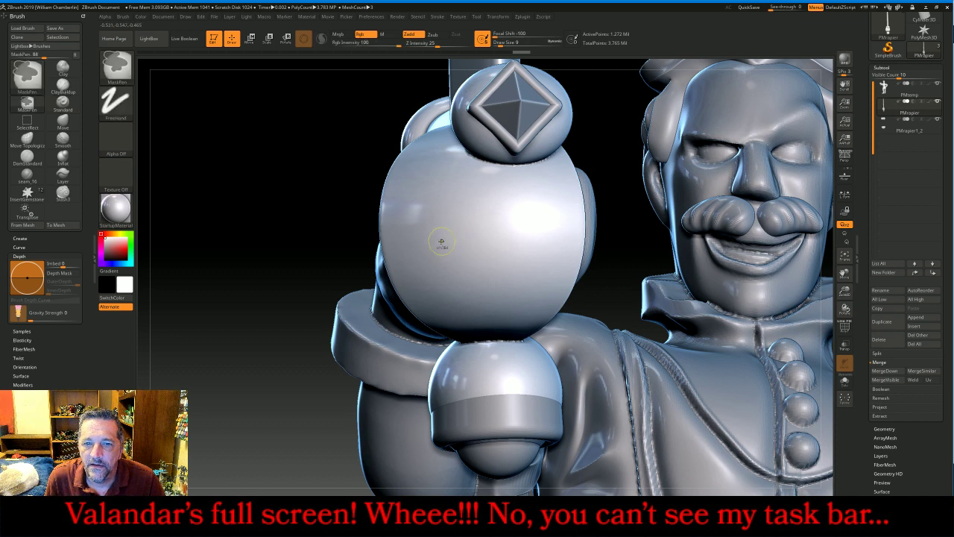
{"action": "left_click_drag", "start_coordinate": [439, 247], "coordinate": [517, 248], "text": "ctrl"}
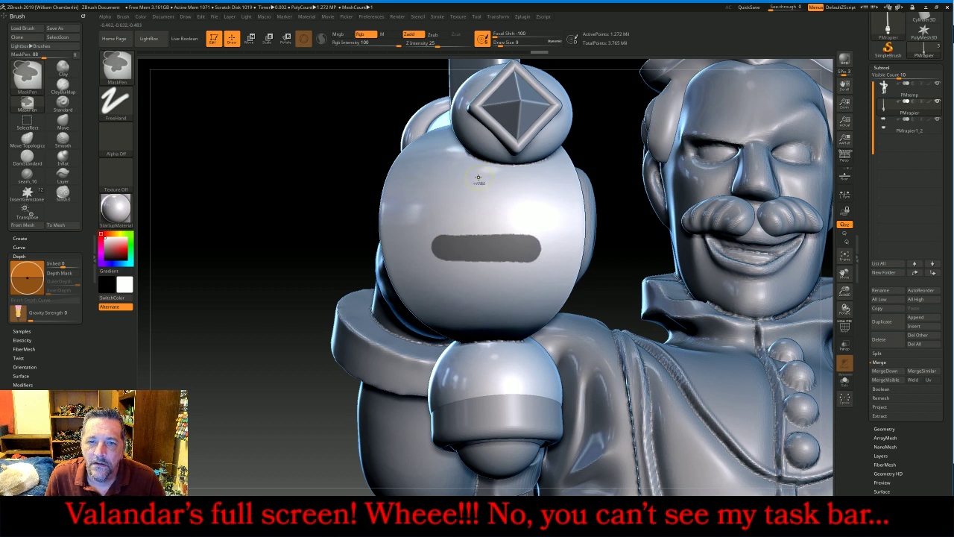
{"action": "mouse_move", "coordinate": [424, 200]}
{"action": "left_mouse_down", "text": "ctrl"}
{"action": "mouse_move", "coordinate": [443, 195]}
{"action": "mouse_move", "coordinate": [461, 231]}
{"action": "mouse_move", "coordinate": [456, 263]}
{"action": "mouse_move", "coordinate": [430, 281]}
{"action": "left_mouse_up", "text": "ctrl"}
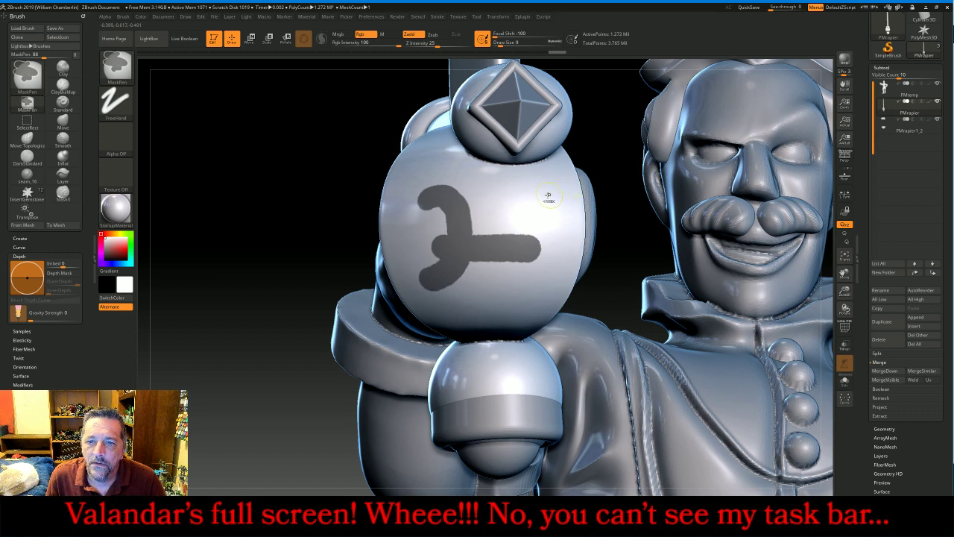
{"action": "mouse_move", "coordinate": [546, 196]}
{"action": "left_mouse_down", "text": "ctrl"}
{"action": "mouse_move", "coordinate": [529, 187]}
{"action": "mouse_move", "coordinate": [516, 219]}
{"action": "mouse_move", "coordinate": [526, 269]}
{"action": "mouse_move", "coordinate": [546, 287]}
{"action": "left_mouse_up", "text": "ctrl"}
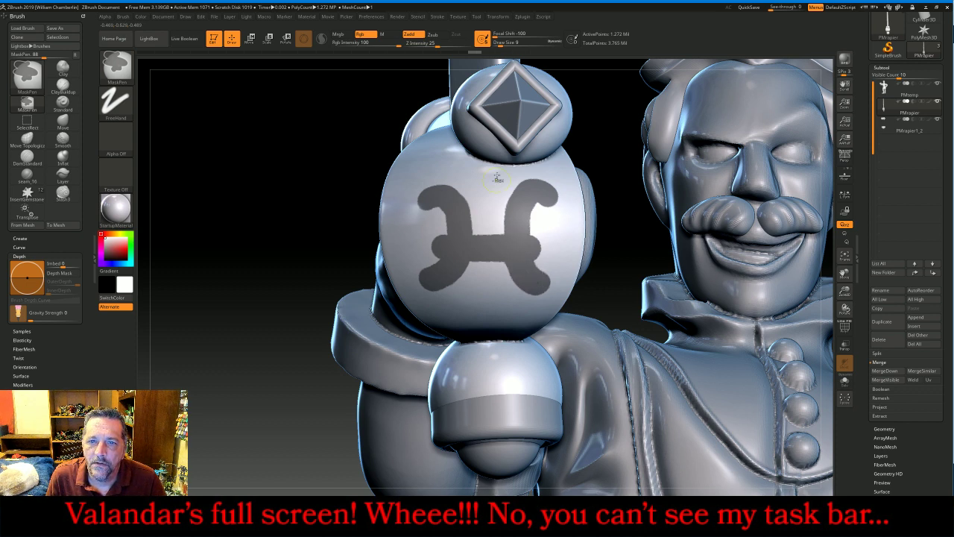
Fill in the fleur-de-lis mask with a rounded central petal above the bar and a central lobe below it
{"action": "mouse_move", "coordinate": [481, 166]}
{"action": "left_mouse_down", "text": "ctrl"}
{"action": "mouse_move", "coordinate": [467, 199]}
{"action": "mouse_move", "coordinate": [480, 225]}
{"action": "mouse_move", "coordinate": [498, 227]}
{"action": "mouse_move", "coordinate": [506, 189]}
{"action": "mouse_move", "coordinate": [491, 178]}
{"action": "mouse_move", "coordinate": [495, 164]}
{"action": "mouse_move", "coordinate": [490, 198]}
{"action": "left_mouse_up", "text": "ctrl"}
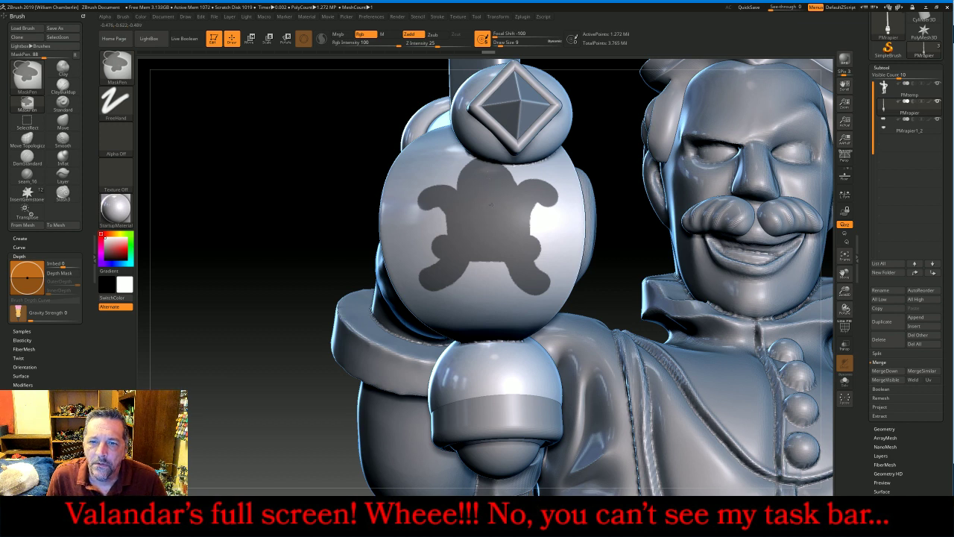
{"action": "mouse_move", "coordinate": [475, 252]}
{"action": "left_mouse_down", "text": "ctrl"}
{"action": "mouse_move", "coordinate": [488, 289]}
{"action": "mouse_move", "coordinate": [504, 273]}
{"action": "left_mouse_up", "text": "ctrl"}
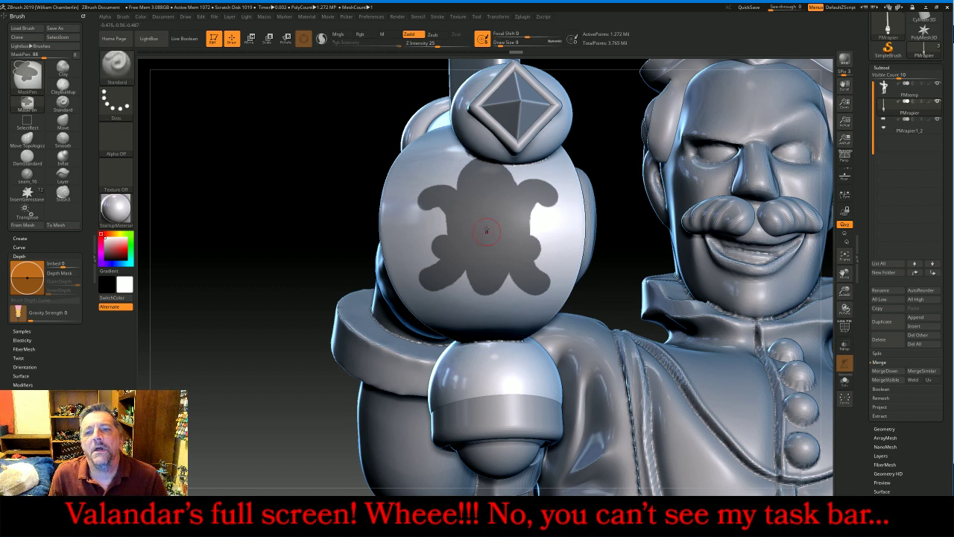
Trim the mask's lower curls to tapered ends and shape the bottom of the central lobe into a point
{"action": "key", "text": "ctrl"}
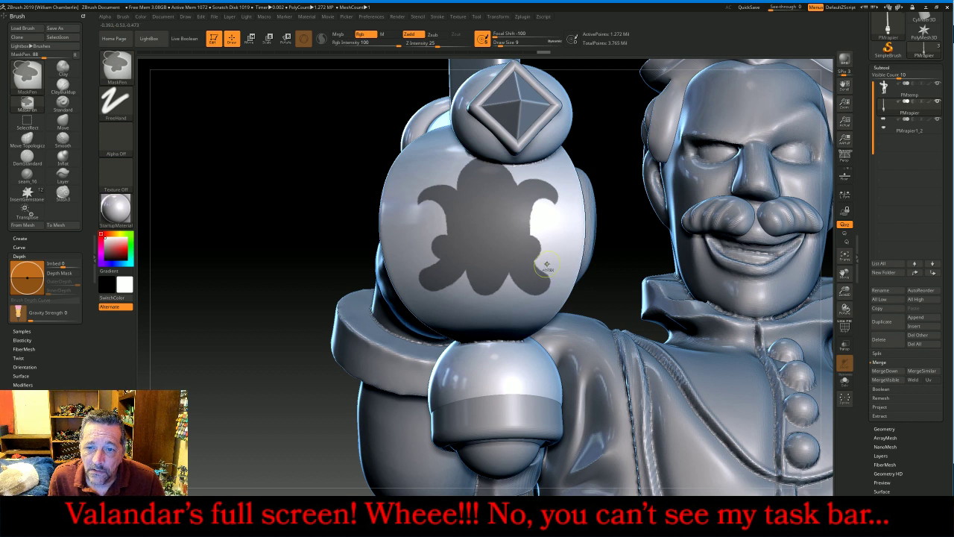
{"action": "left_click_drag", "start_coordinate": [546, 264], "coordinate": [545, 272], "text": "ctrl+alt"}
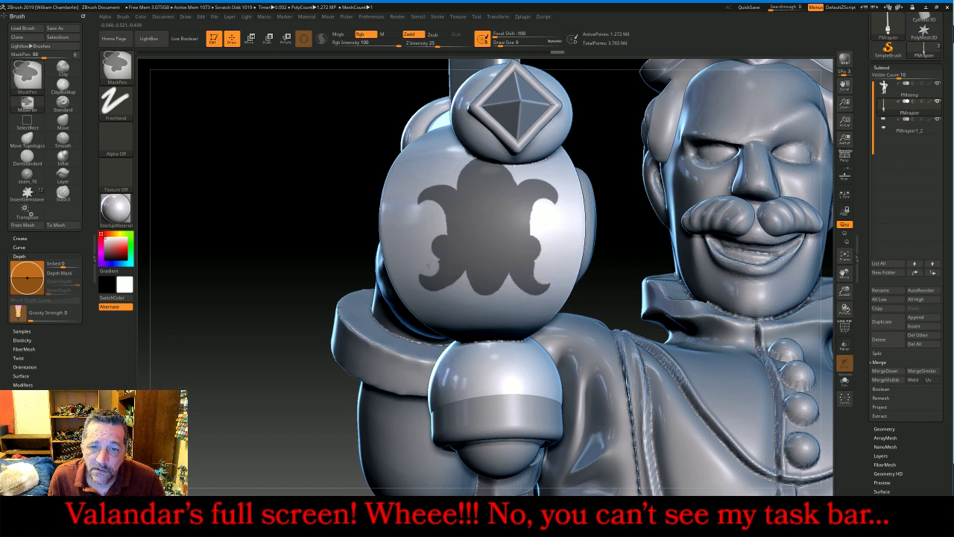
{"action": "left_click_drag", "start_coordinate": [429, 265], "coordinate": [429, 267], "text": "ctrl+alt"}
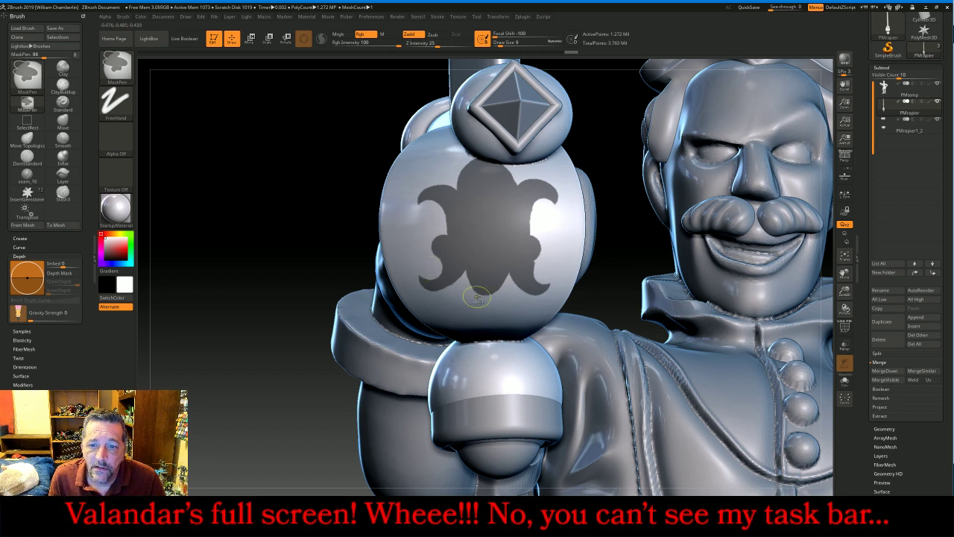
{"action": "left_click_drag", "start_coordinate": [486, 291], "coordinate": [486, 301], "text": "ctrl"}
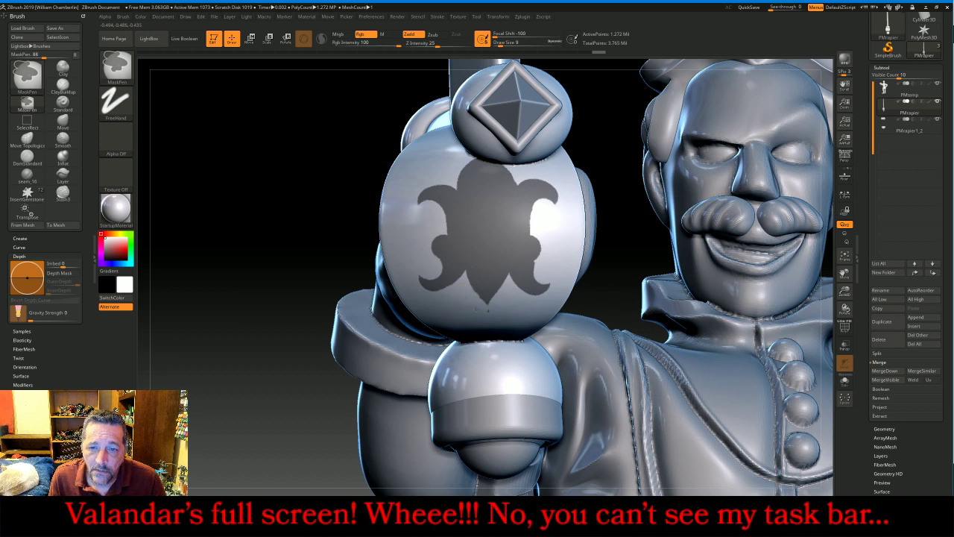
Clear the mask spilling onto the crossguard ball above the guard and touch up the emblem's upper edge with a smaller brush
{"action": "left_click_drag", "start_coordinate": [612, 149], "coordinate": [612, 123]}
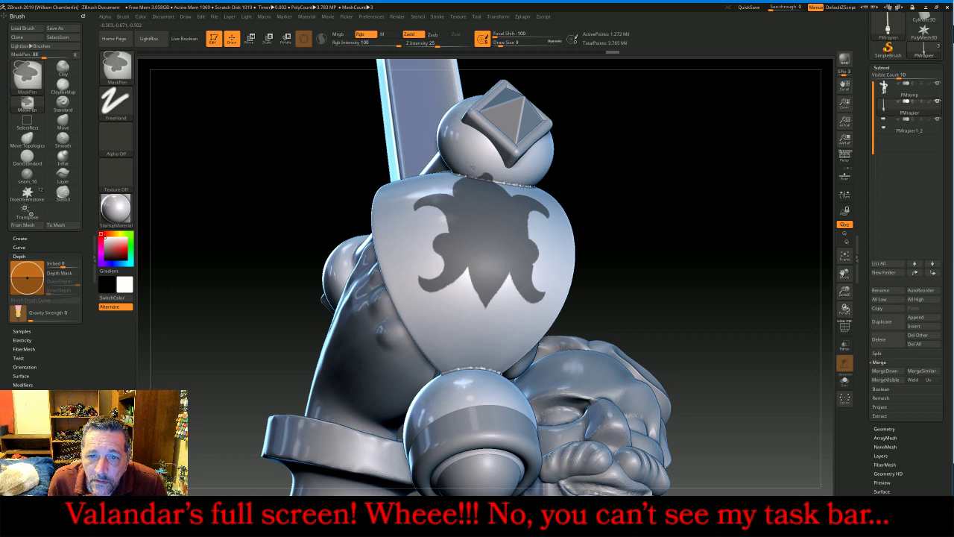
{"action": "left_click", "coordinate": [491, 170], "text": "ctrl"}
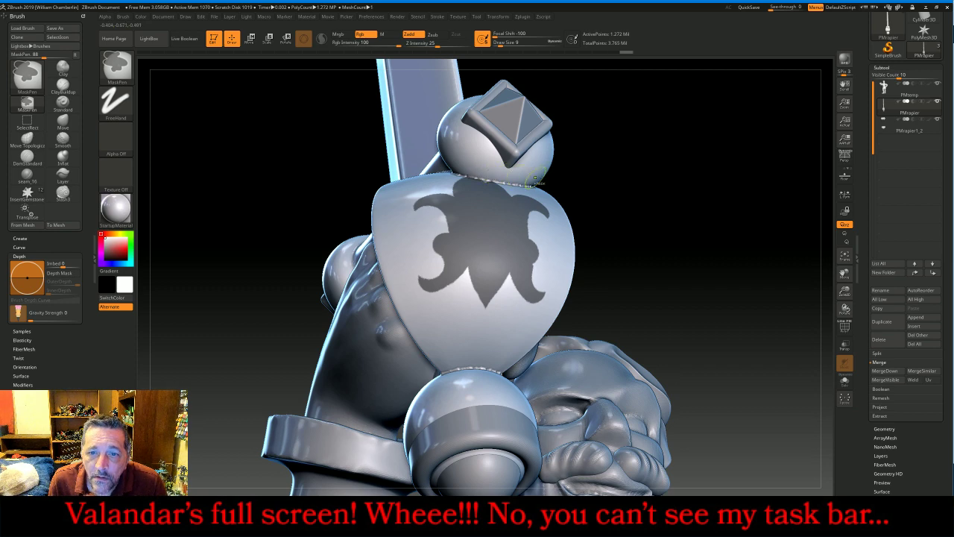
{"action": "left_click_drag", "start_coordinate": [616, 153], "coordinate": [626, 198]}
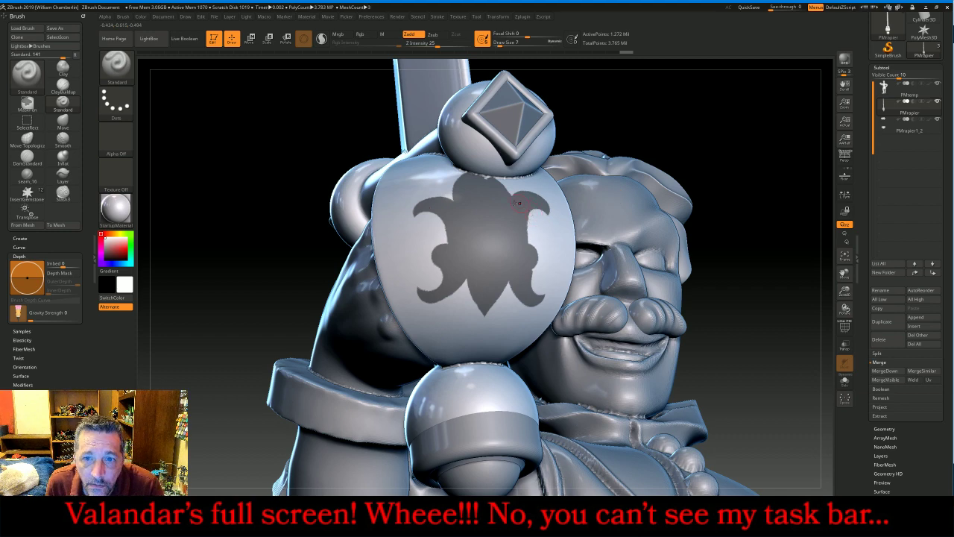
{"action": "key", "text": "ctrl"}
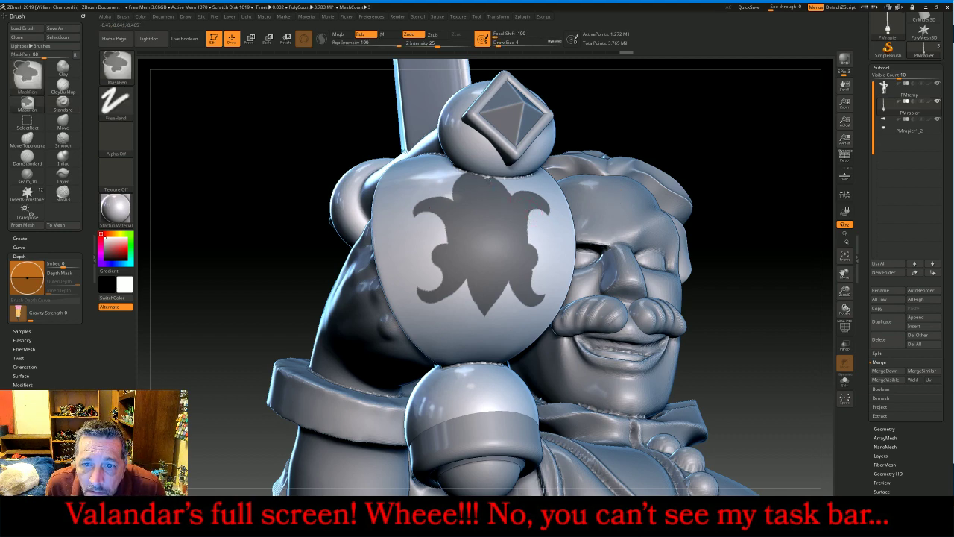
{"action": "left_click", "coordinate": [472, 182], "text": "ctrl"}
{"action": "left_click_drag", "start_coordinate": [682, 123], "coordinate": [621, 177]}
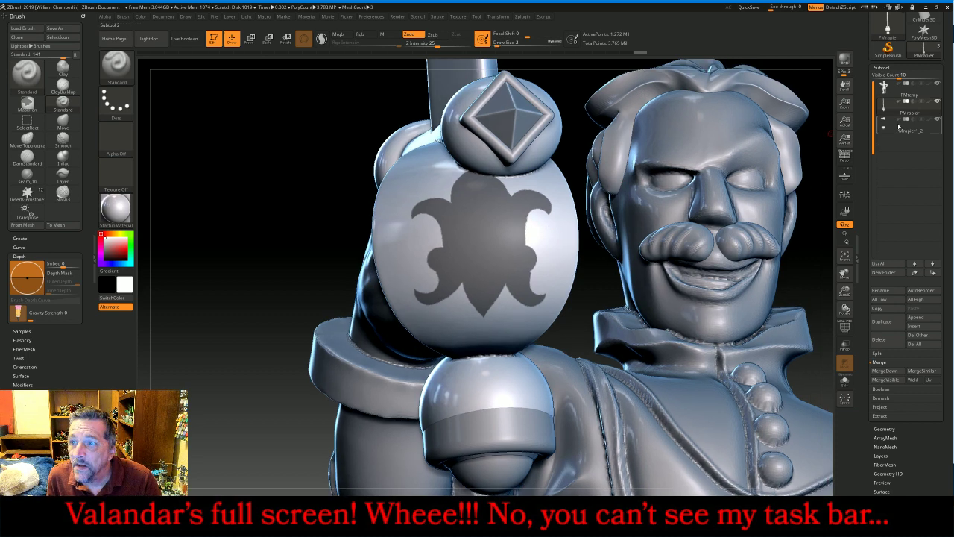
Turn on LazyMouse for the MaskPen brush and unmask a thin horizontal band across the emblem at draw size 2
{"action": "left_click_drag", "start_coordinate": [949, 97], "coordinate": [949, 392]}
{"action": "key", "text": "ctrl"}
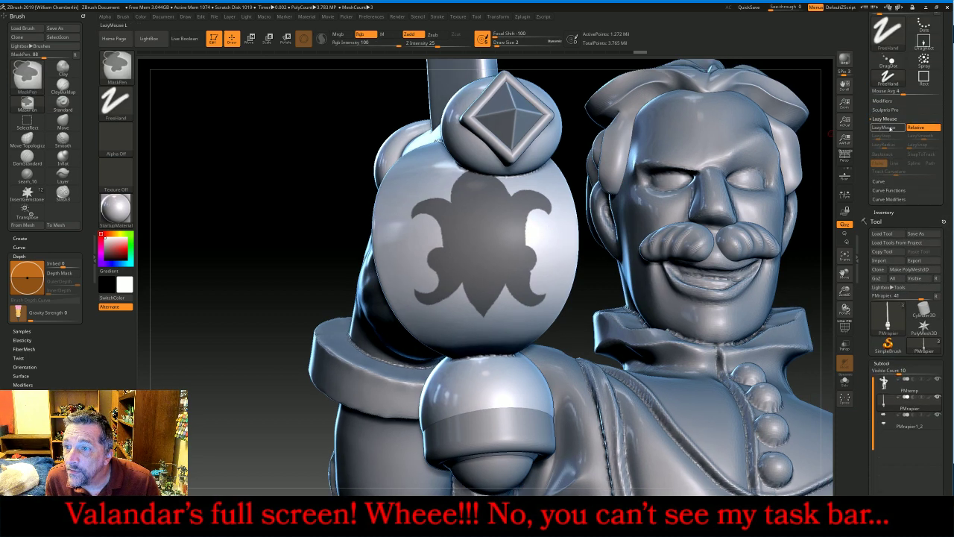
{"action": "left_click", "coordinate": [884, 128]}
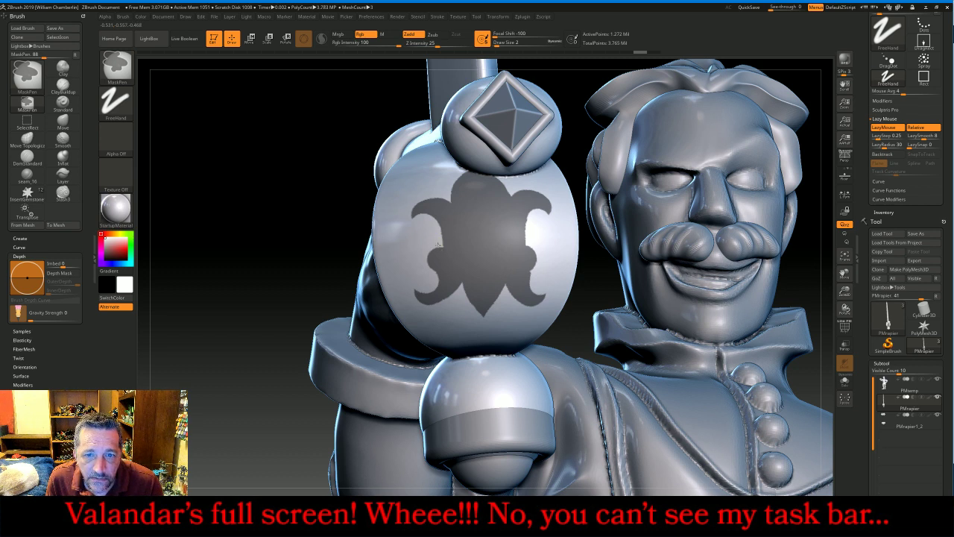
{"action": "left_click_drag", "start_coordinate": [446, 245], "coordinate": [549, 243]}
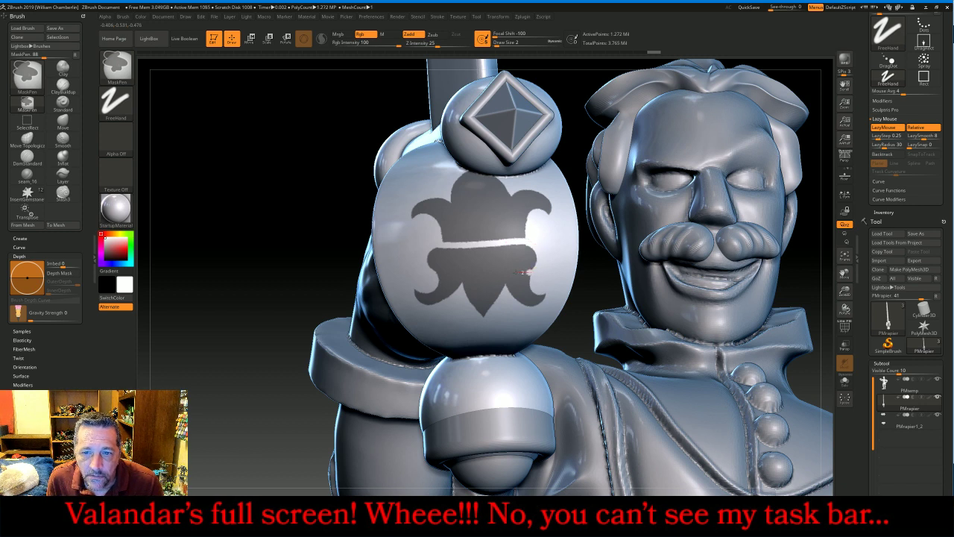
Unmask a second thin band below the emblem's crossbar and curved gaps separating the central petal from both side petals
{"action": "left_click_drag", "start_coordinate": [516, 272], "coordinate": [420, 274]}
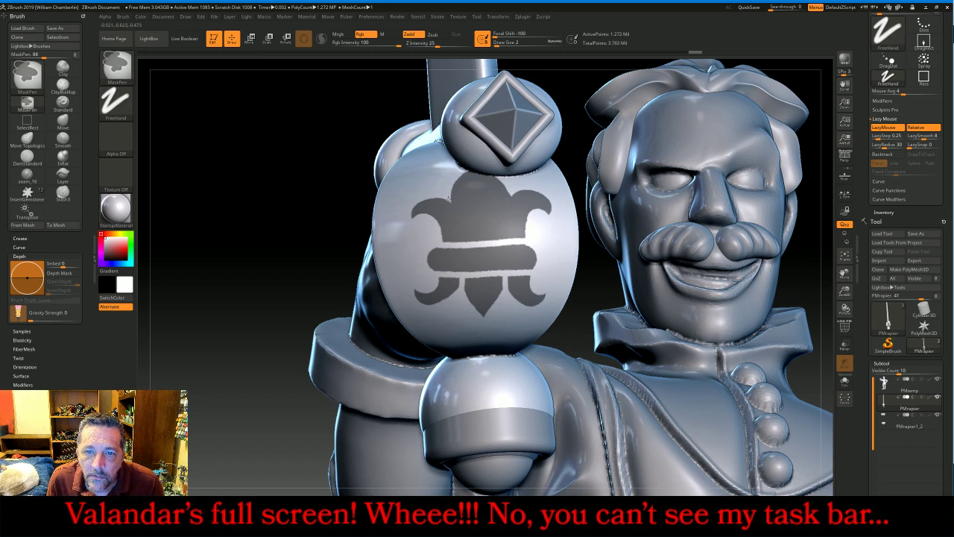
{"action": "left_click_drag", "start_coordinate": [454, 208], "coordinate": [468, 247], "text": "ctrl+alt"}
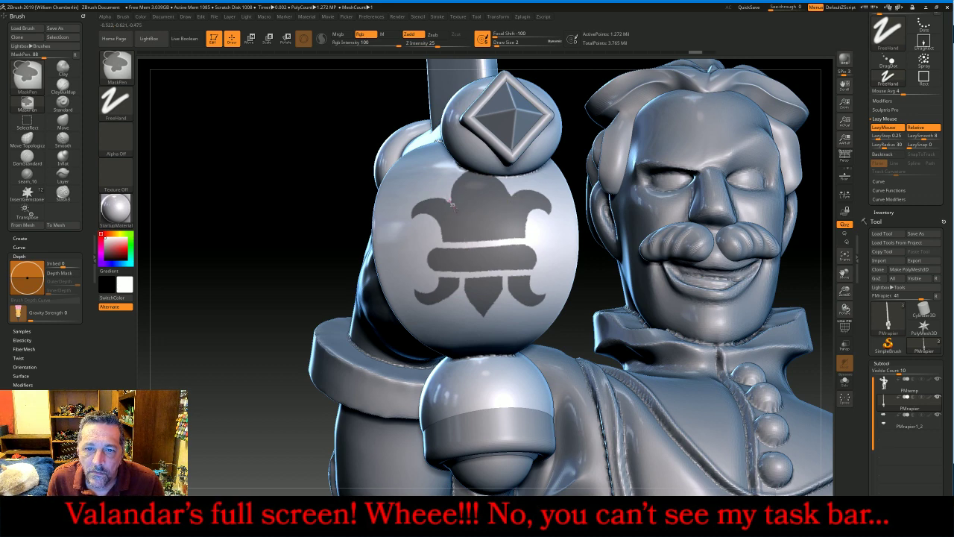
{"action": "left_click_drag", "start_coordinate": [451, 205], "coordinate": [464, 247]}
{"action": "left_click_drag", "start_coordinate": [515, 194], "coordinate": [501, 246], "text": "ctrl+alt"}
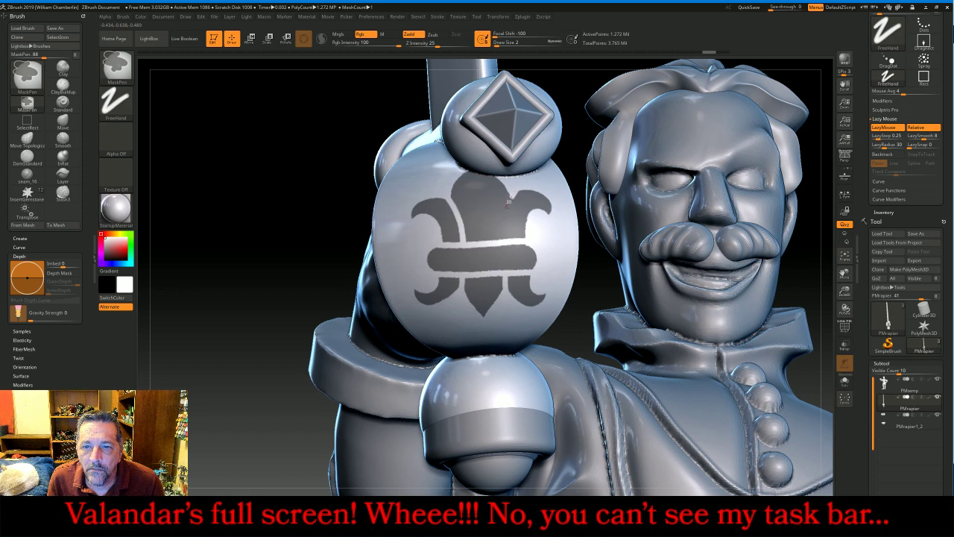
{"action": "left_click_drag", "start_coordinate": [508, 205], "coordinate": [504, 245]}
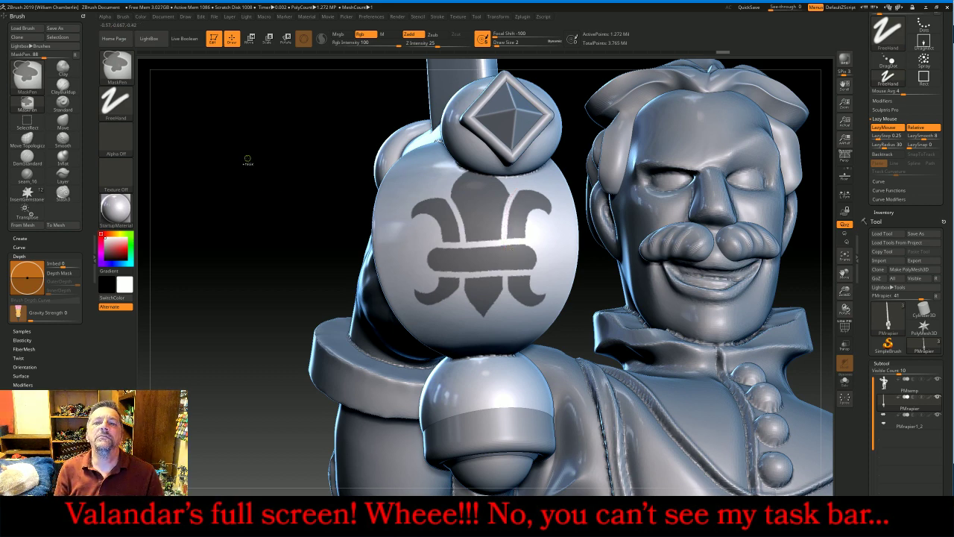
Invert the mask and raise the fleur-de-lis from the round guard with a slight positive Inflate deformation
{"action": "left_click", "coordinate": [246, 157], "text": "ctrl"}
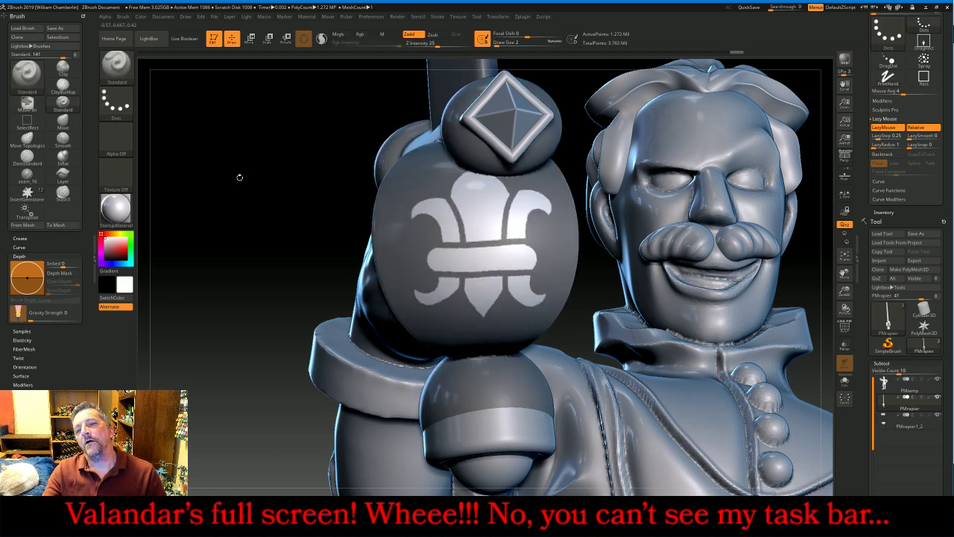
{"action": "scroll", "coordinate": [947, 364], "scroll_direction": "down", "scroll_amount": 1}
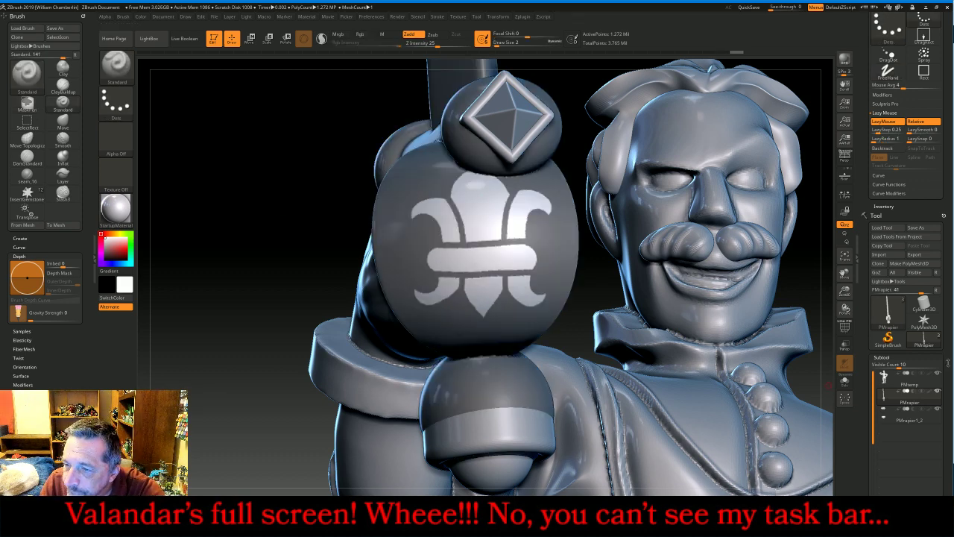
{"action": "scroll", "coordinate": [948, 363], "scroll_direction": "down", "scroll_amount": 10}
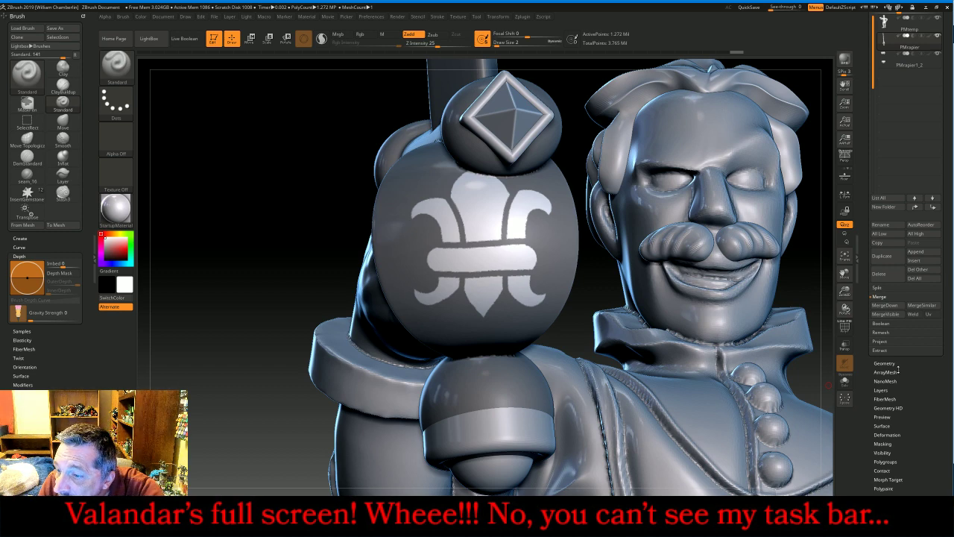
{"action": "left_click", "coordinate": [887, 435]}
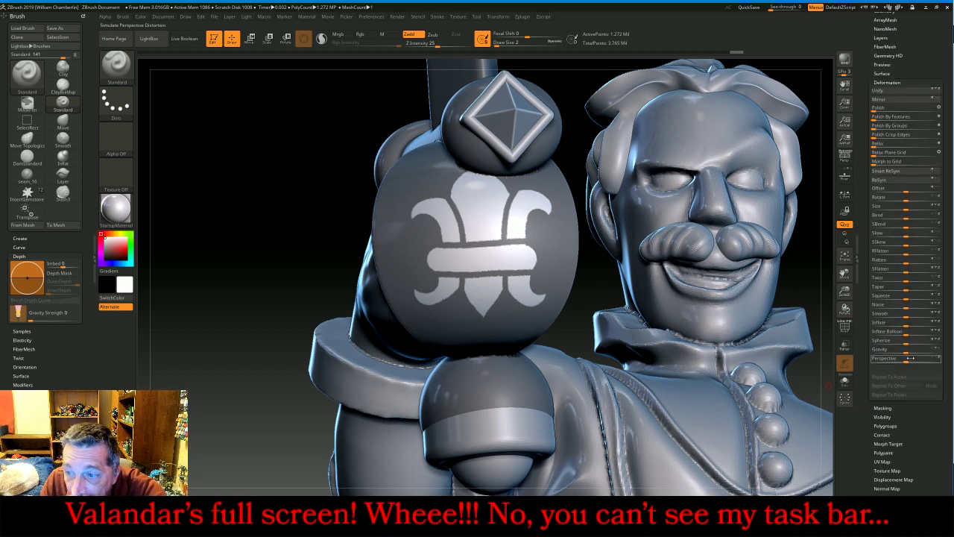
{"action": "left_click_drag", "start_coordinate": [281, 251], "coordinate": [395, 255]}
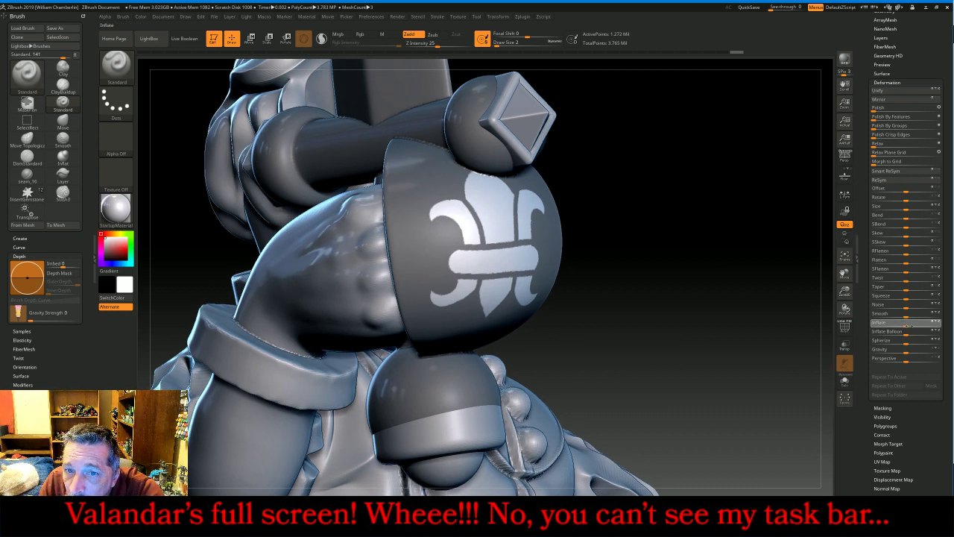
{"action": "left_click_drag", "start_coordinate": [908, 326], "coordinate": [911, 326]}
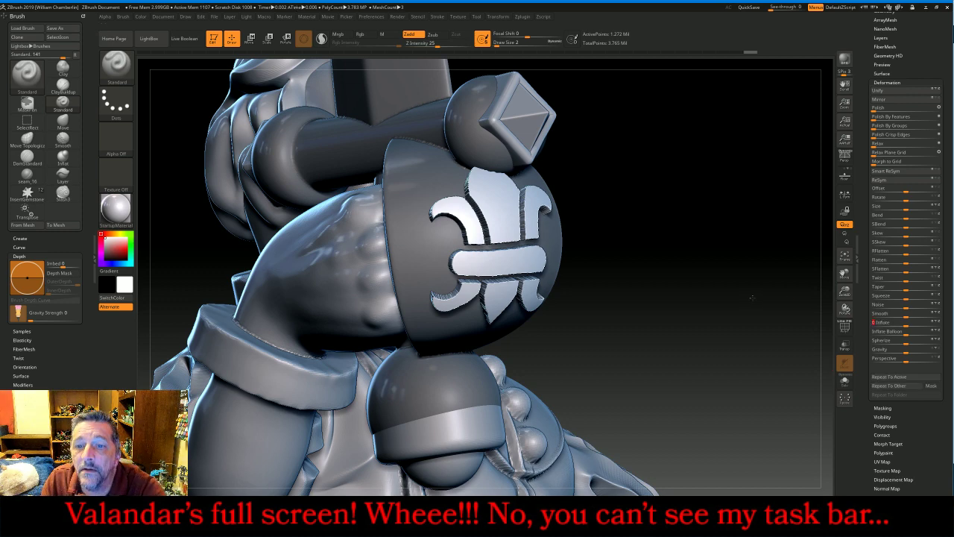
{"action": "mouse_move", "coordinate": [754, 298]}
{"action": "left_mouse_down"}
{"action": "mouse_move", "coordinate": [715, 298]}
{"action": "mouse_move", "coordinate": [745, 297]}
{"action": "left_mouse_up"}
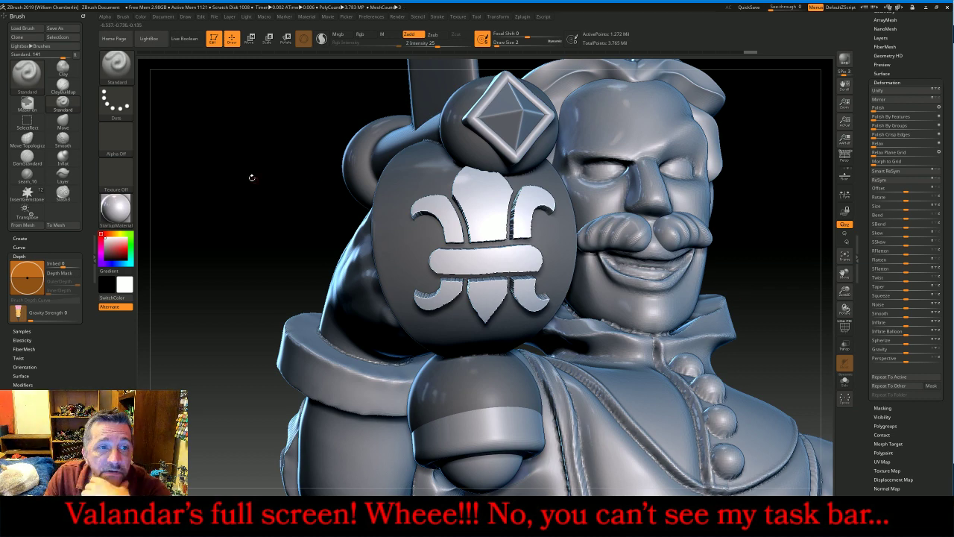
Examine the Standard brush's modifier and auto-masking options
{"action": "left_click", "coordinate": [126, 74]}
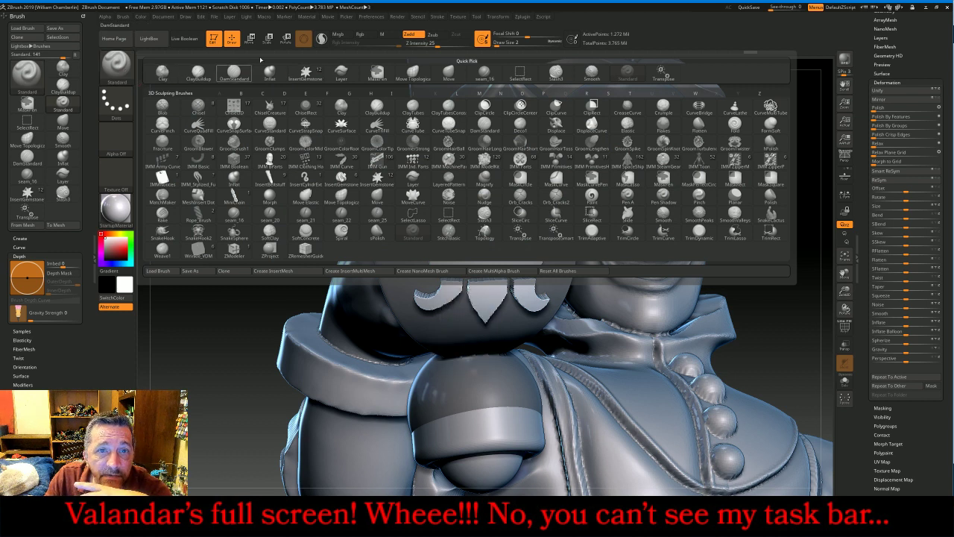
{"action": "left_click", "coordinate": [505, 43]}
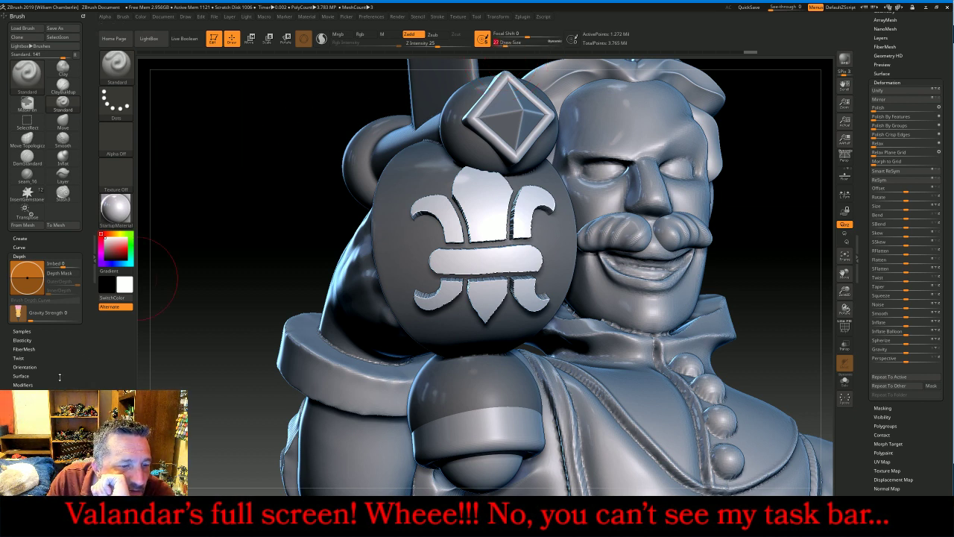
{"action": "left_click", "coordinate": [30, 385]}
{"action": "scroll", "coordinate": [63, 308], "scroll_direction": "down", "scroll_amount": 3}
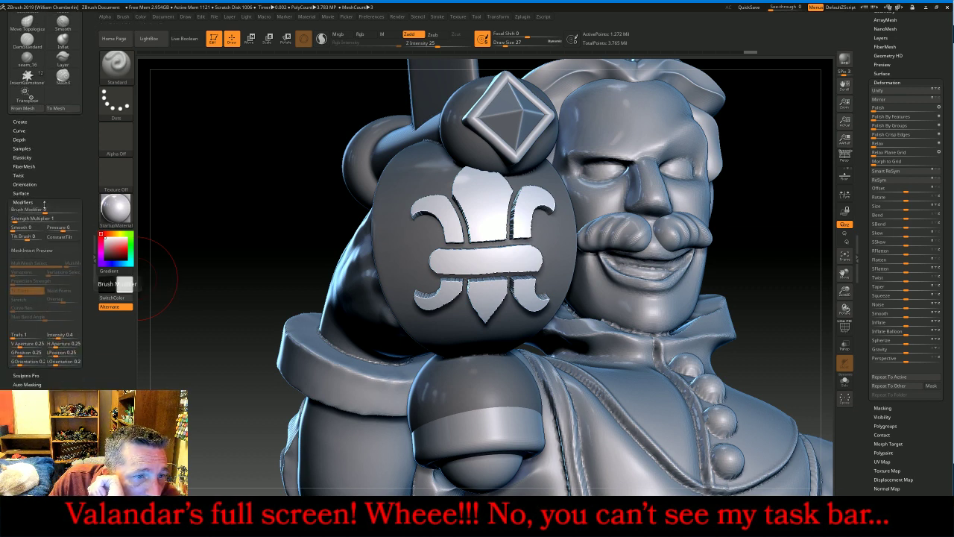
{"action": "left_click", "coordinate": [22, 202]}
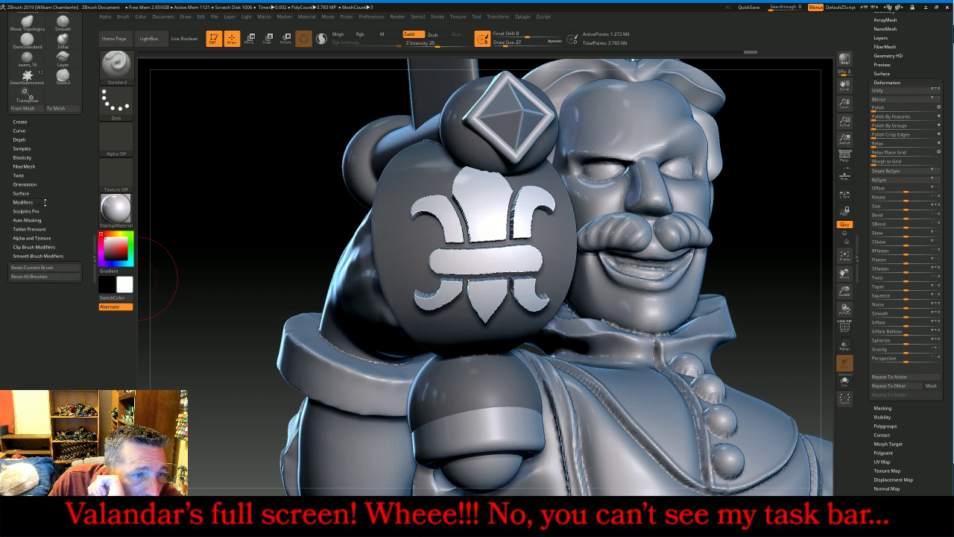
{"action": "left_click", "coordinate": [28, 220]}
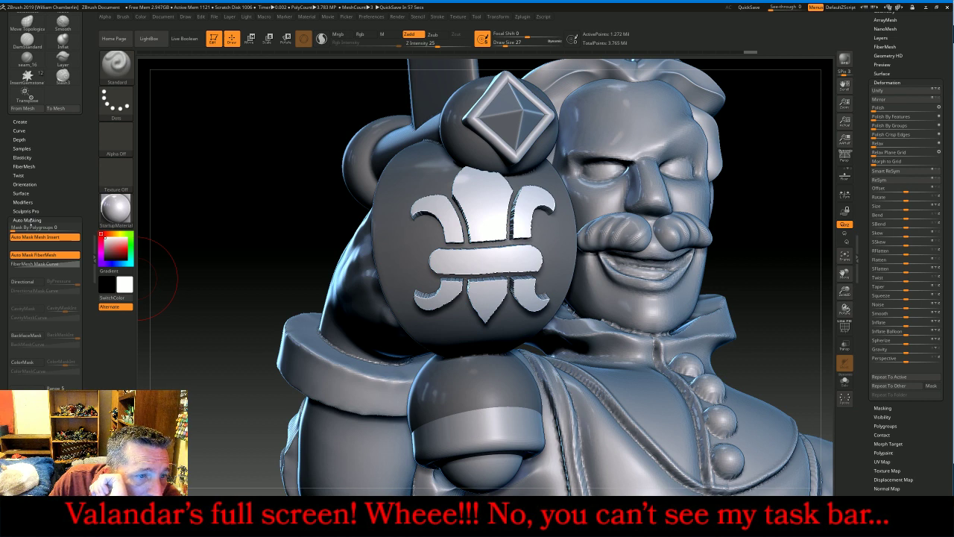
{"action": "left_click", "coordinate": [28, 219]}
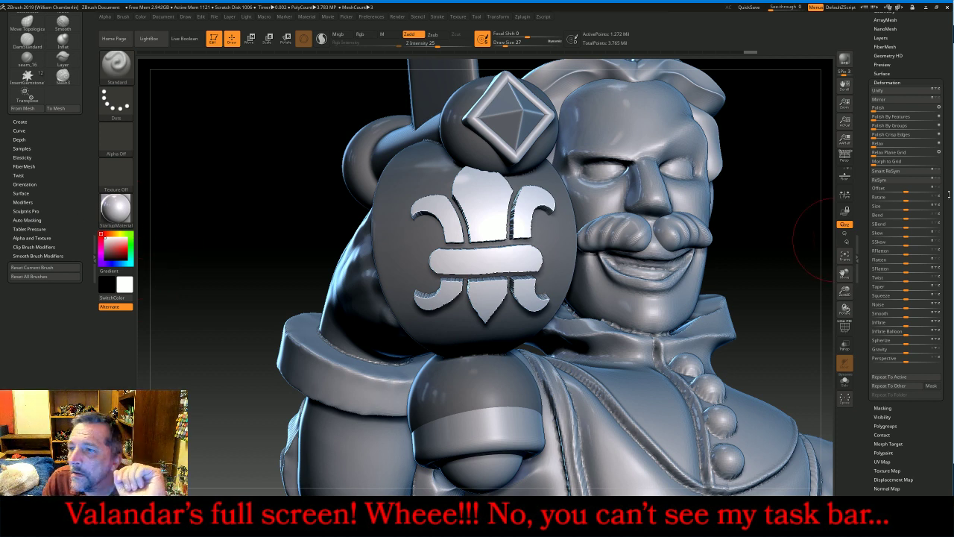
{"action": "scroll", "coordinate": [950, 192], "scroll_direction": "up", "scroll_amount": 5}
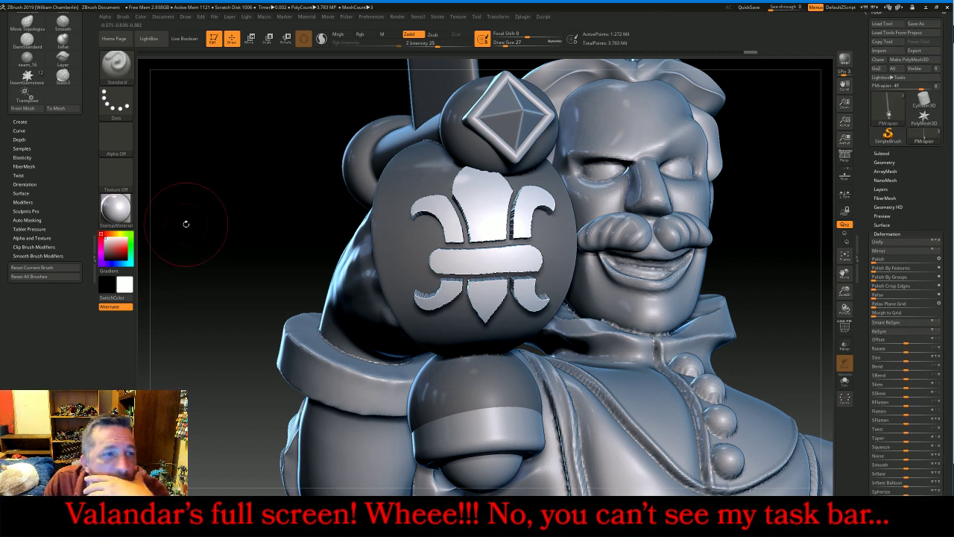
{"action": "scroll", "coordinate": [33, 173], "scroll_direction": "up", "scroll_amount": 3}
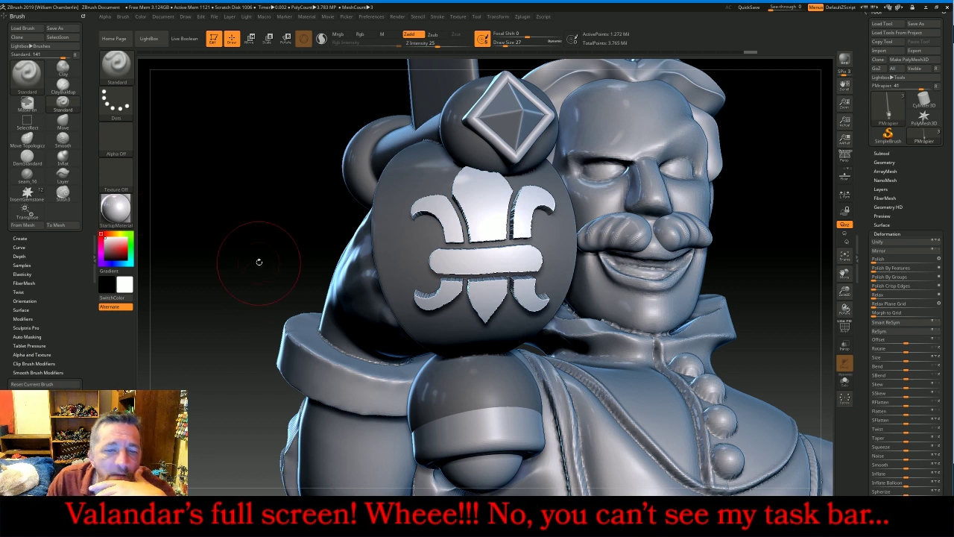
Configure the Standard brush with draw size 6, LazyMouse off and Z Intensity 7
{"action": "key", "text": "bracketleft"}
{"action": "key", "text": "bracketleft"}
{"action": "key", "text": "bracketleft"}
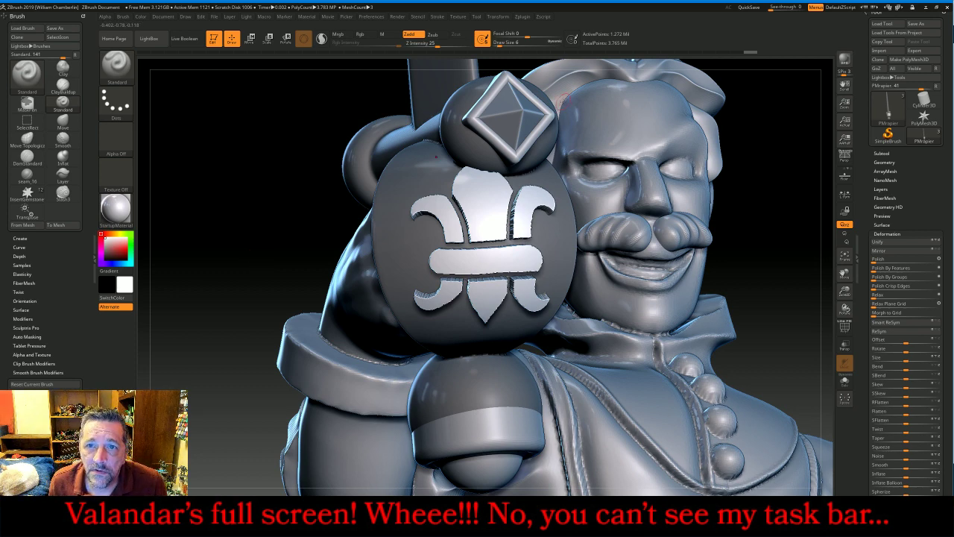
{"action": "left_click_drag", "start_coordinate": [921, 190], "coordinate": [922, 418]}
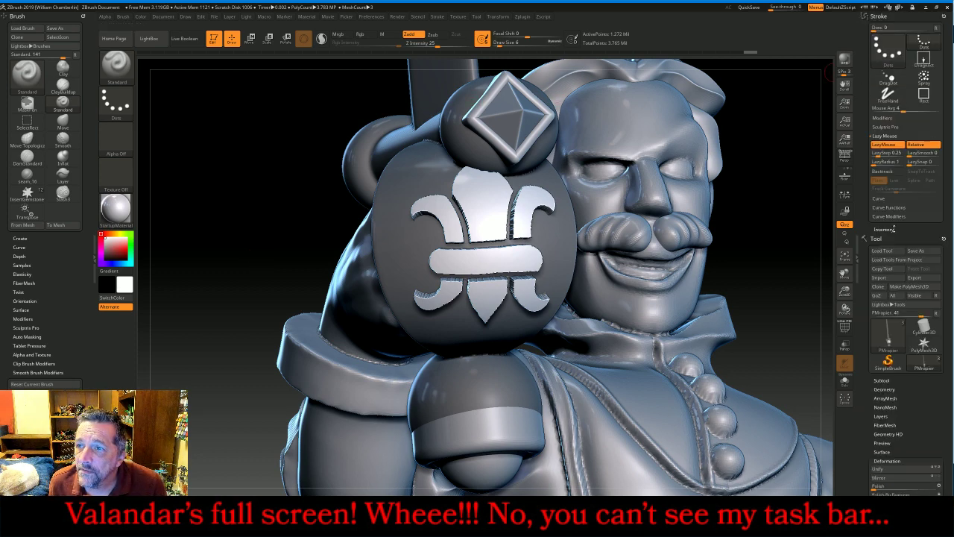
{"action": "left_click", "coordinate": [887, 145]}
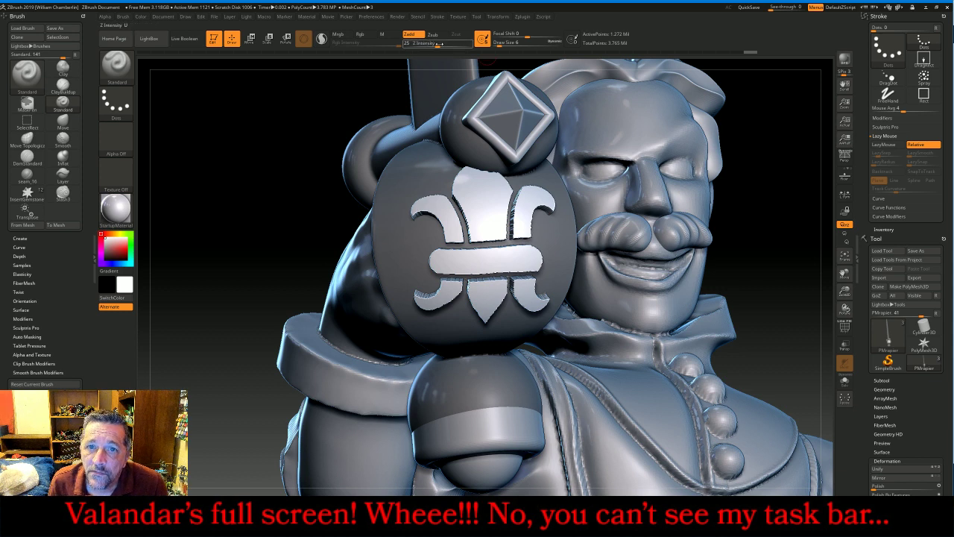
{"action": "left_click", "coordinate": [427, 43]}
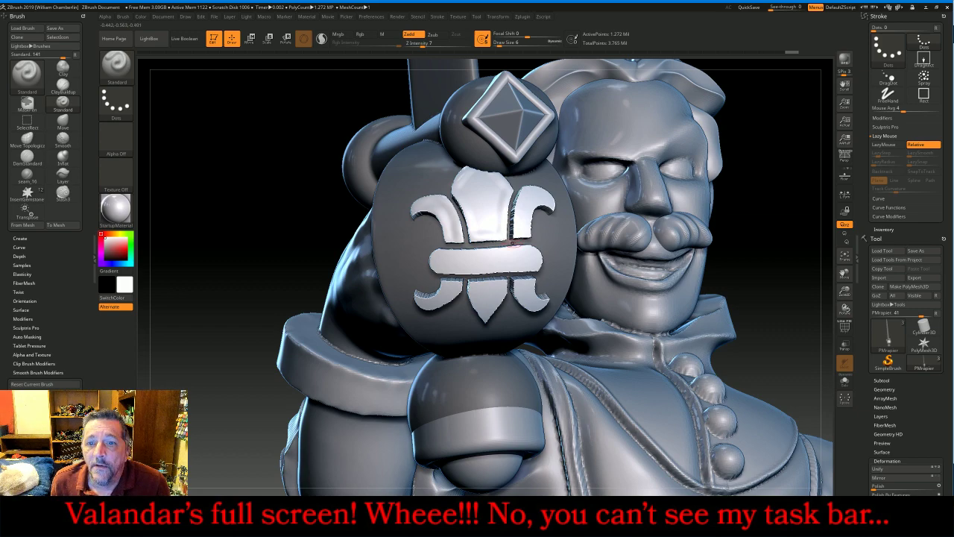
Trace the edges of the emblem's petals, crossbar and lower lobes with light Standard brush strokes
{"action": "mouse_move", "coordinate": [778, 252]}
{"action": "left_mouse_down"}
{"action": "mouse_move", "coordinate": [715, 250]}
{"action": "mouse_move", "coordinate": [596, 268]}
{"action": "mouse_move", "coordinate": [551, 216]}
{"action": "left_mouse_up"}
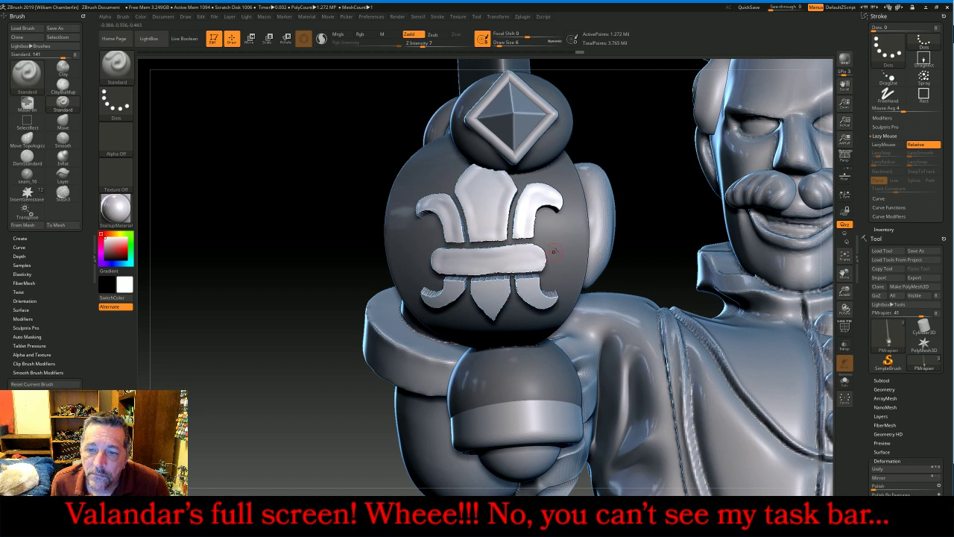
{"action": "mouse_move", "coordinate": [641, 169]}
{"action": "left_mouse_down"}
{"action": "mouse_move", "coordinate": [671, 186]}
{"action": "mouse_move", "coordinate": [651, 132]}
{"action": "mouse_move", "coordinate": [627, 161]}
{"action": "left_mouse_up"}
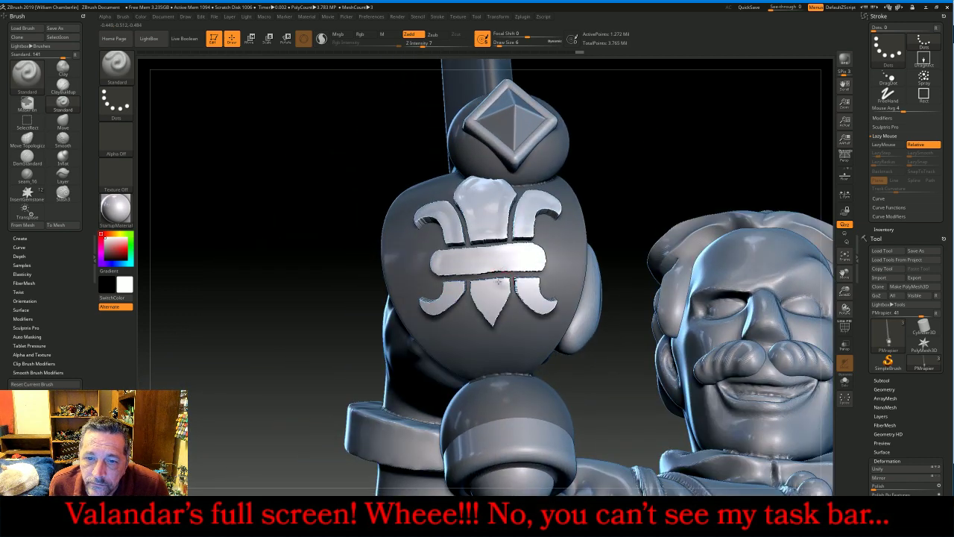
{"action": "mouse_move", "coordinate": [472, 289]}
{"action": "left_mouse_down"}
{"action": "mouse_move", "coordinate": [492, 322]}
{"action": "mouse_move", "coordinate": [500, 291]}
{"action": "left_mouse_up"}
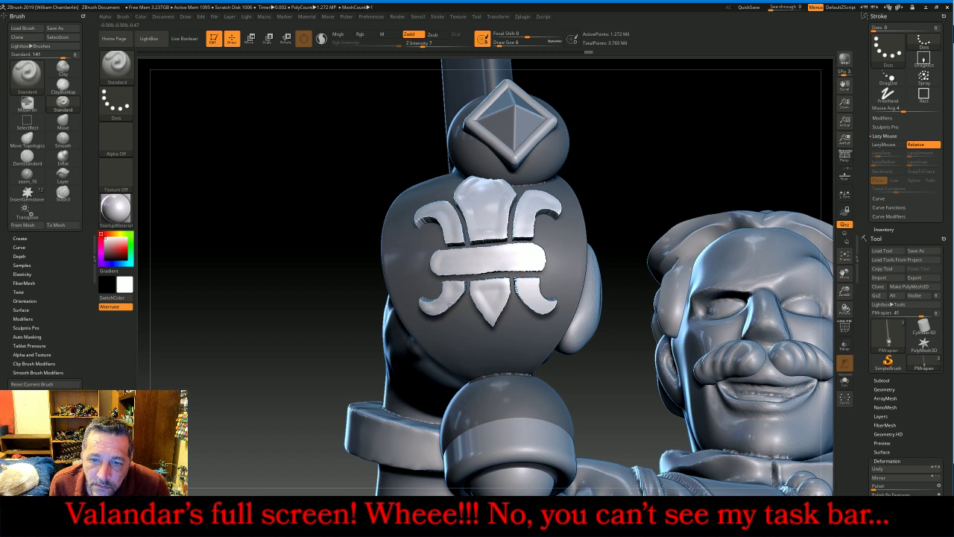
{"action": "left_click_drag", "start_coordinate": [456, 294], "coordinate": [460, 287]}
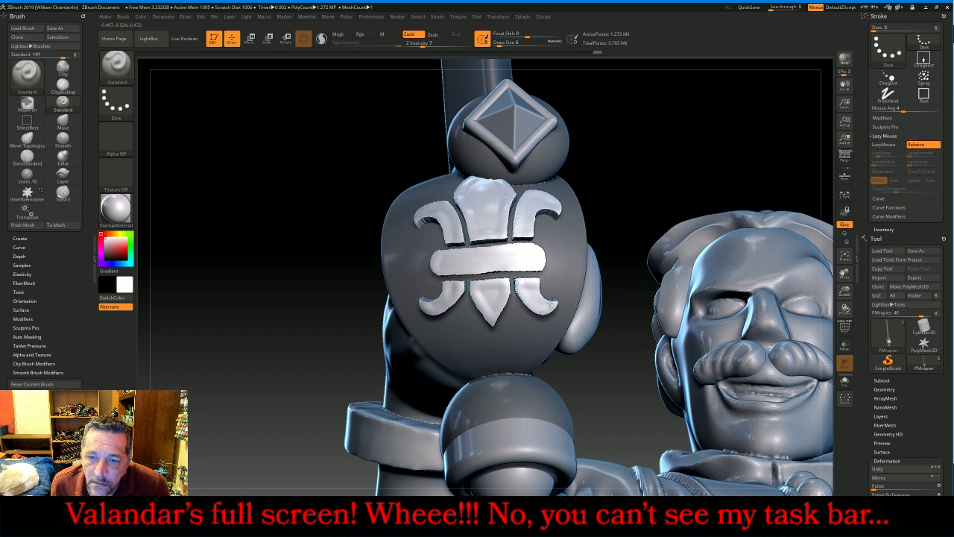
Soften the whole raised fleur-de-lis with the Smooth brush at draw size 54
{"action": "key", "text": "ctrl"}
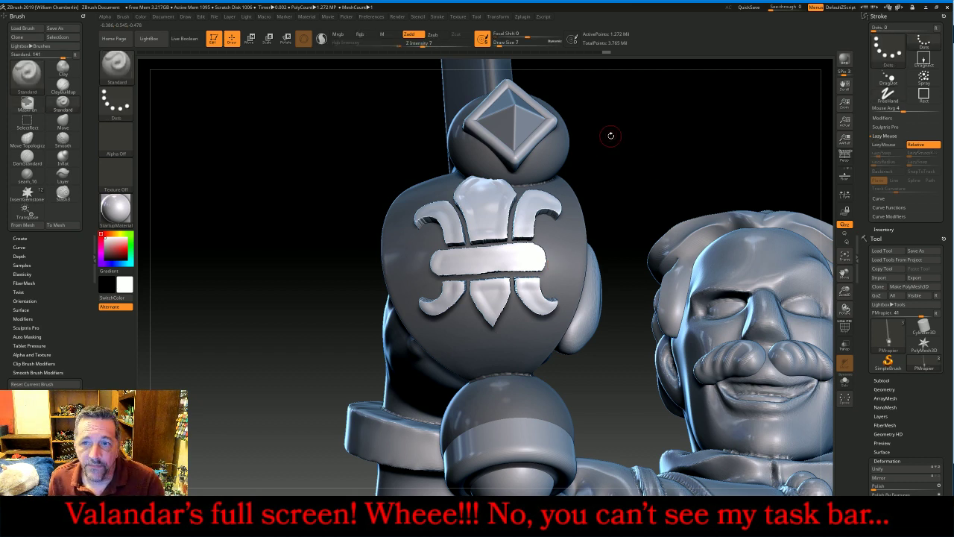
{"action": "key", "text": "shift"}
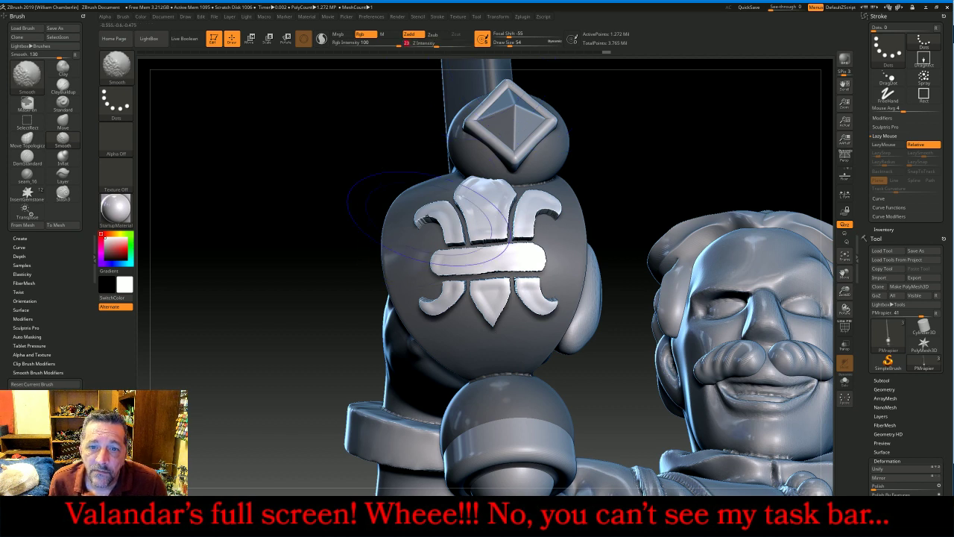
{"action": "mouse_move", "coordinate": [434, 200]}
{"action": "left_mouse_down", "text": "shift"}
{"action": "mouse_move", "coordinate": [417, 223]}
{"action": "mouse_move", "coordinate": [468, 237]}
{"action": "mouse_move", "coordinate": [438, 299]}
{"action": "mouse_move", "coordinate": [514, 223]}
{"action": "mouse_move", "coordinate": [498, 259]}
{"action": "mouse_move", "coordinate": [525, 261]}
{"action": "mouse_move", "coordinate": [491, 296]}
{"action": "left_mouse_up", "text": "shift"}
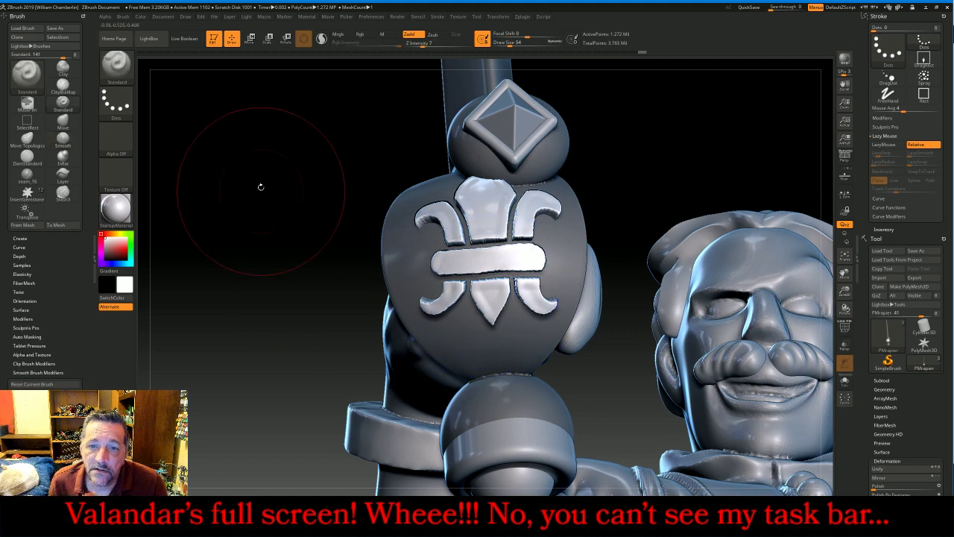
Select the PMtemp body subtool and merge the rapier subtools down into it
{"action": "mouse_move", "coordinate": [262, 179]}
{"action": "left_mouse_down"}
{"action": "mouse_move", "coordinate": [328, 186]}
{"action": "mouse_move", "coordinate": [243, 174]}
{"action": "left_mouse_up"}
{"action": "left_click", "coordinate": [847, 259]}
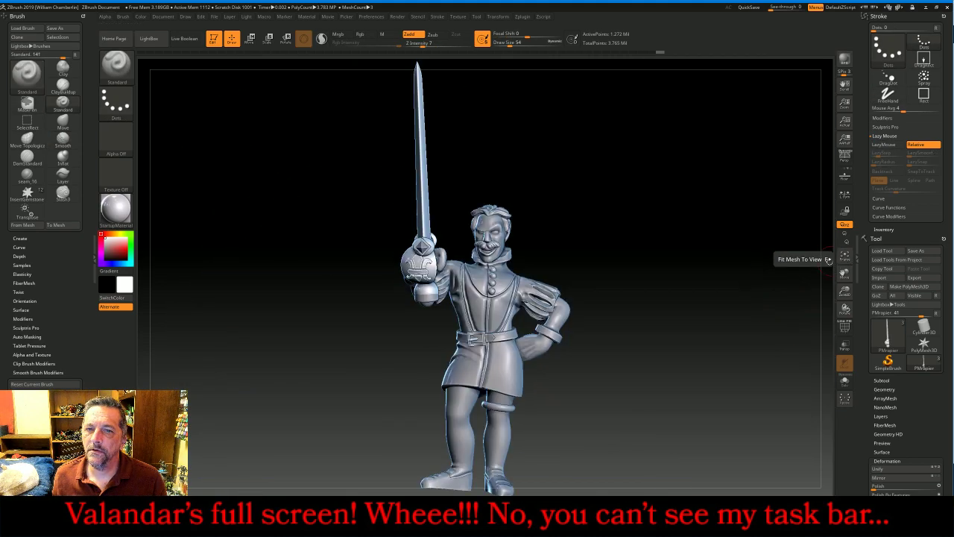
{"action": "left_click_drag", "start_coordinate": [813, 265], "coordinate": [786, 268]}
{"action": "left_click_drag", "start_coordinate": [760, 230], "coordinate": [739, 228]}
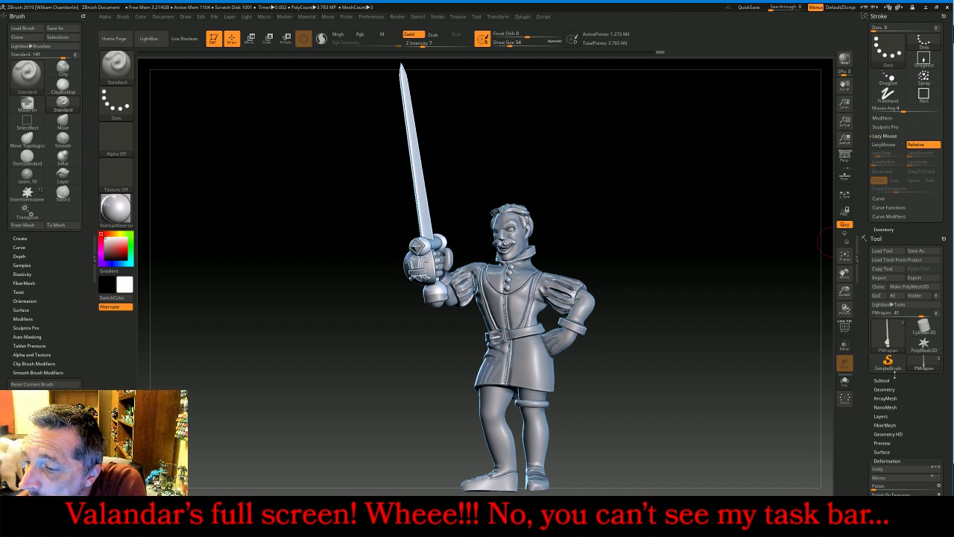
{"action": "left_click", "coordinate": [882, 380]}
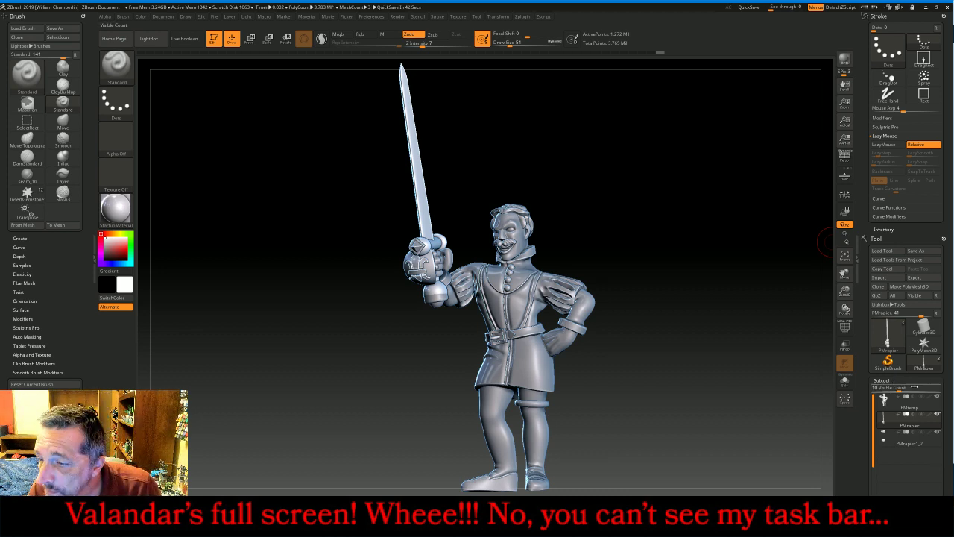
{"action": "left_click", "coordinate": [885, 399]}
{"action": "scroll", "coordinate": [944, 378], "scroll_direction": "down", "scroll_amount": 5}
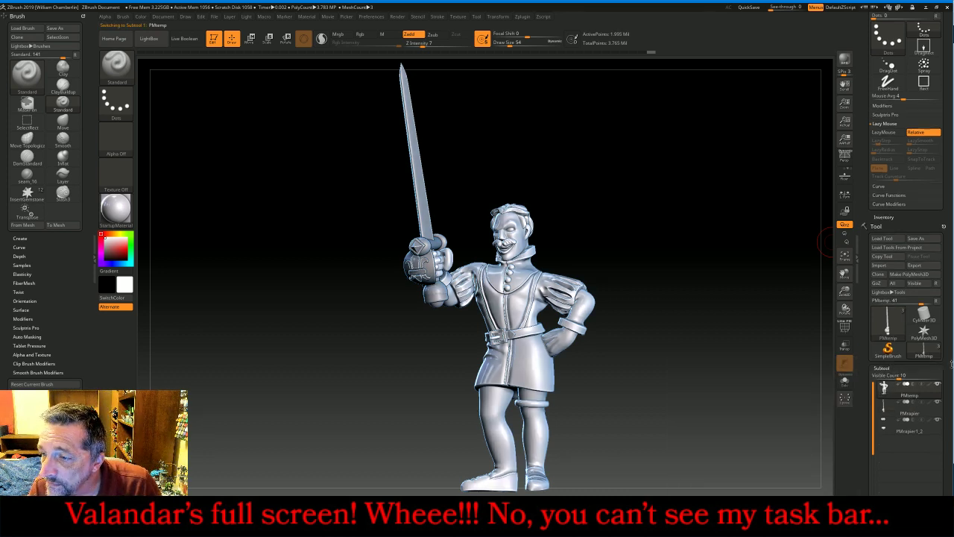
{"action": "scroll", "coordinate": [950, 309], "scroll_direction": "down", "scroll_amount": 1}
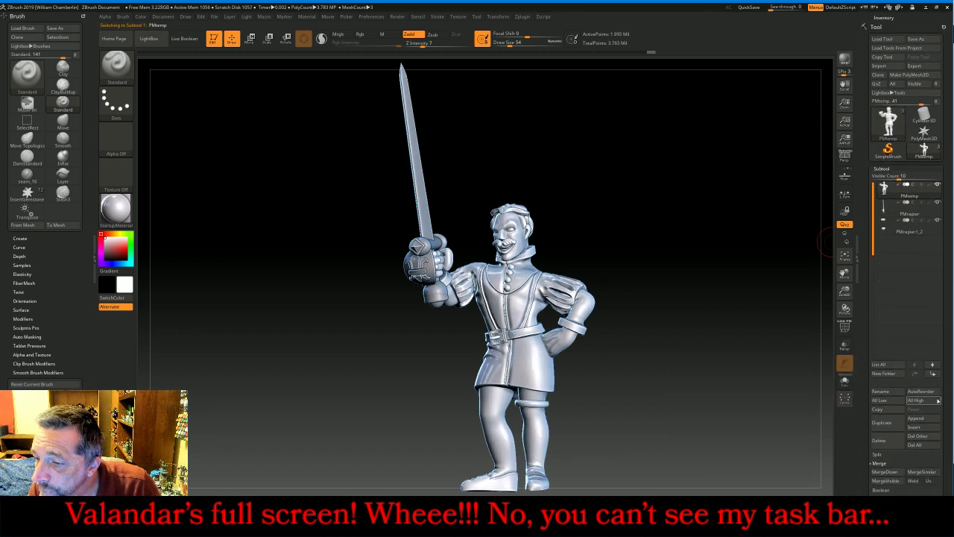
{"action": "left_click", "coordinate": [885, 472]}
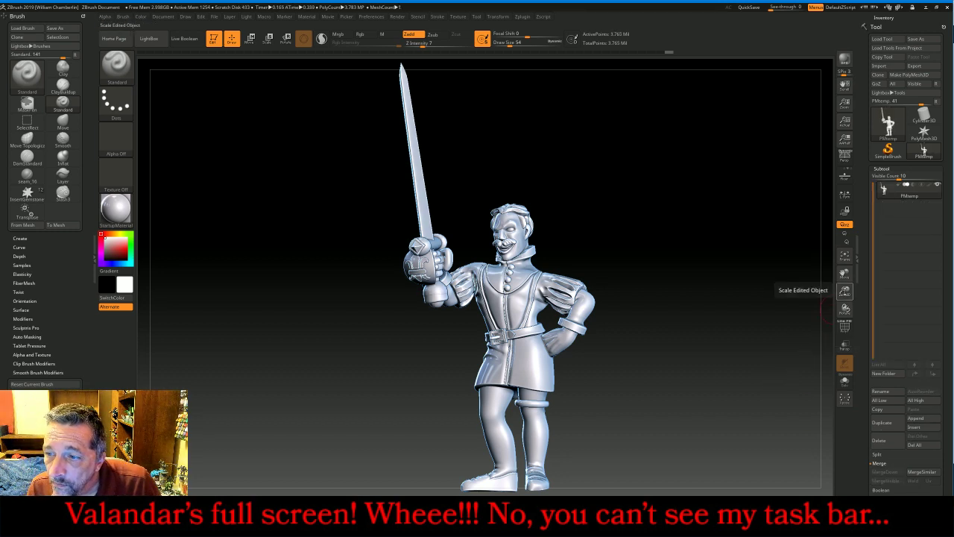
DynaMesh the merged swordsman and rapier at resolution 1280
{"action": "left_click_drag", "start_coordinate": [845, 290], "coordinate": [829, 207]}
{"action": "left_click", "coordinate": [882, 169]}
{"action": "left_click", "coordinate": [885, 177]}
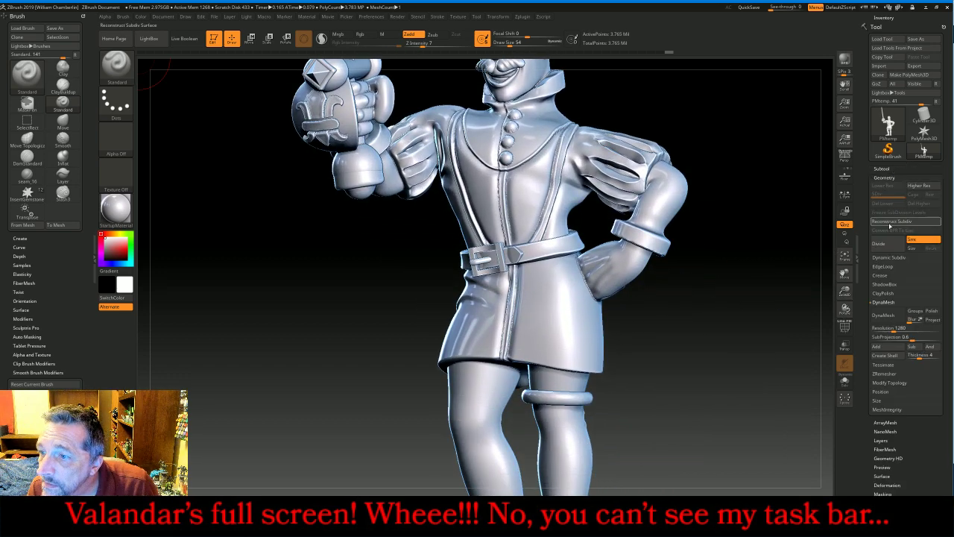
{"action": "left_click", "coordinate": [885, 314]}
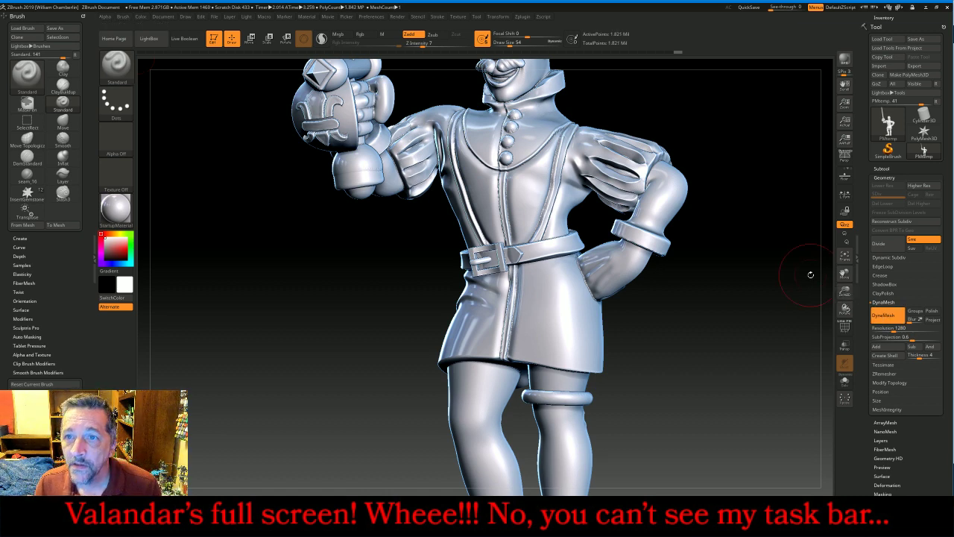
Clean up the belt around the buckle with the Smooth brush at draw size 9 and Z Intensity 100
{"action": "left_click_drag", "start_coordinate": [845, 299], "coordinate": [844, 281]}
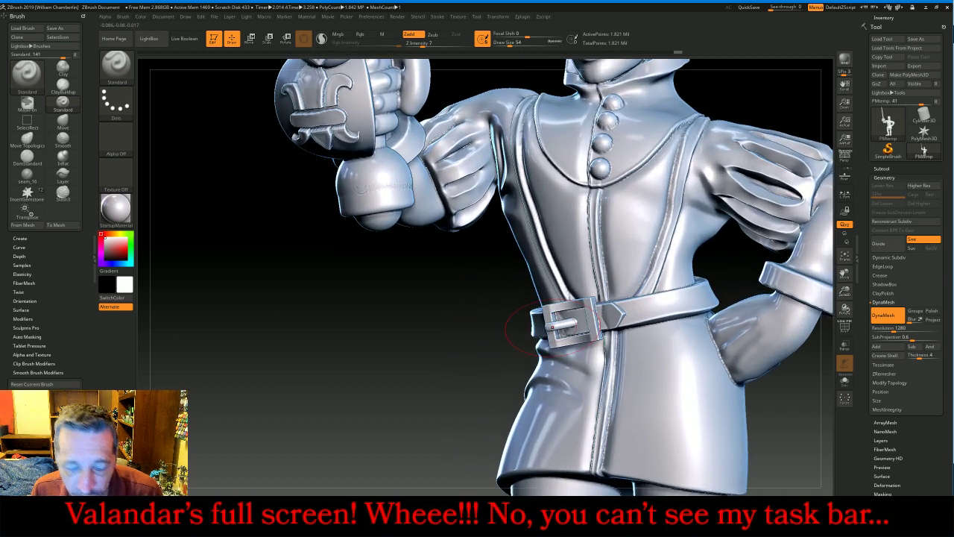
{"action": "key", "text": "bracketleft"}
{"action": "key", "text": "bracketleft"}
{"action": "key", "text": "bracketleft"}
{"action": "key", "text": "bracketleft"}
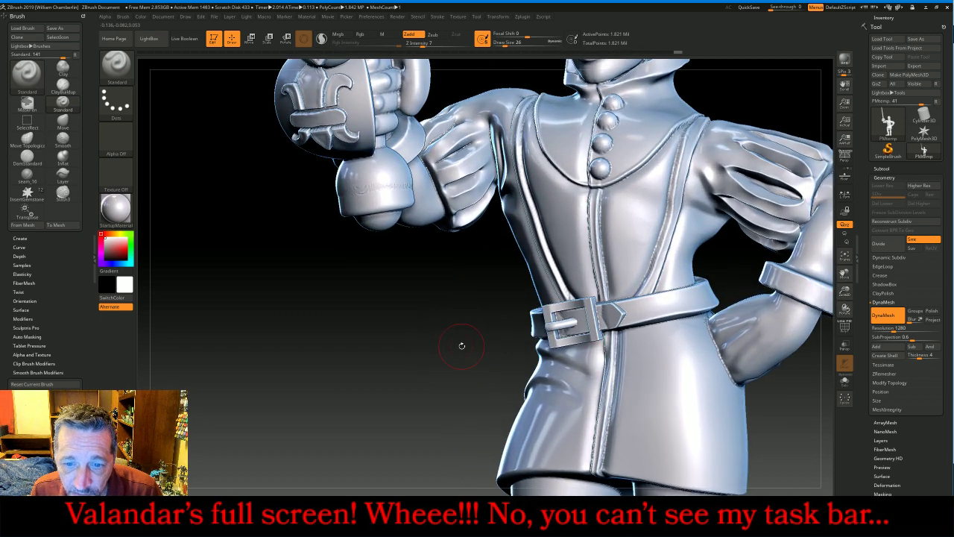
{"action": "key", "text": "shift"}
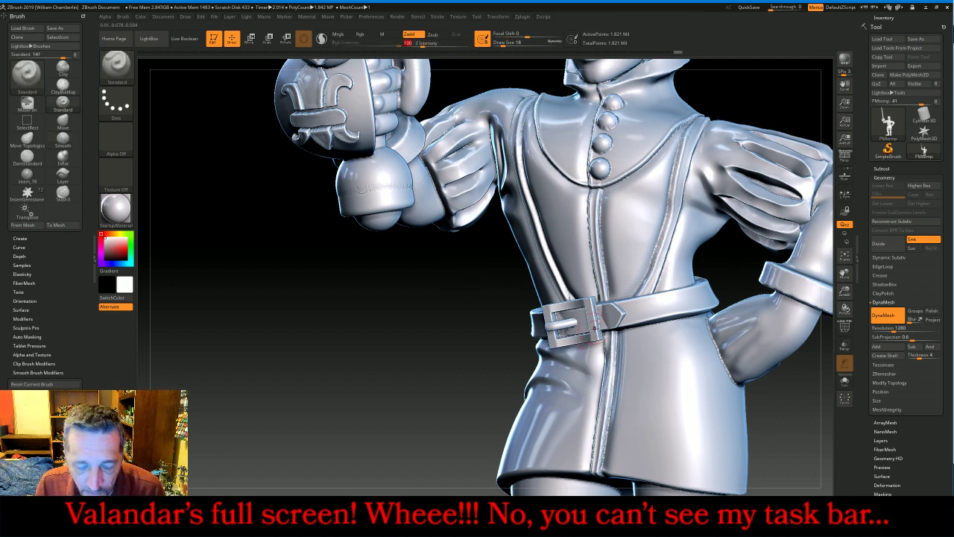
{"action": "key", "text": "bracketleft"}
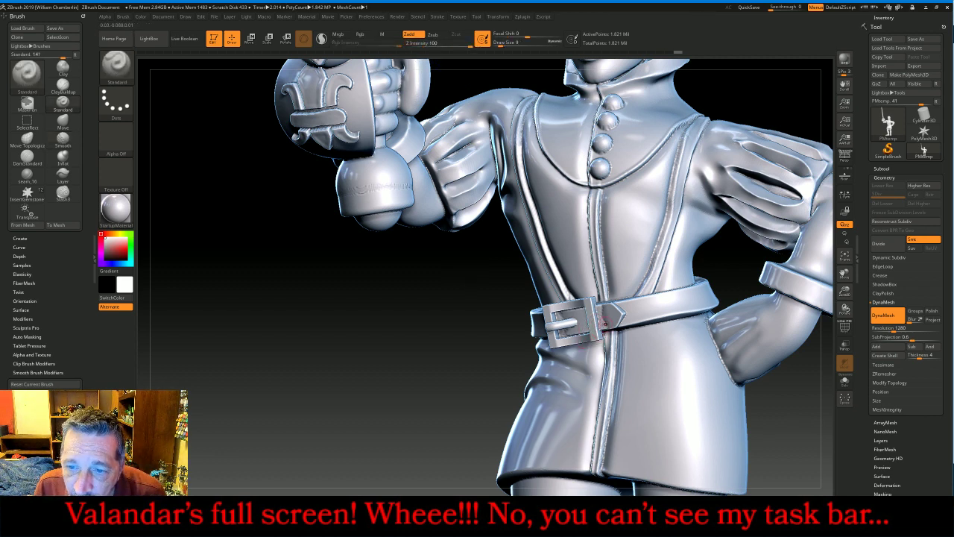
{"action": "key", "text": "shift"}
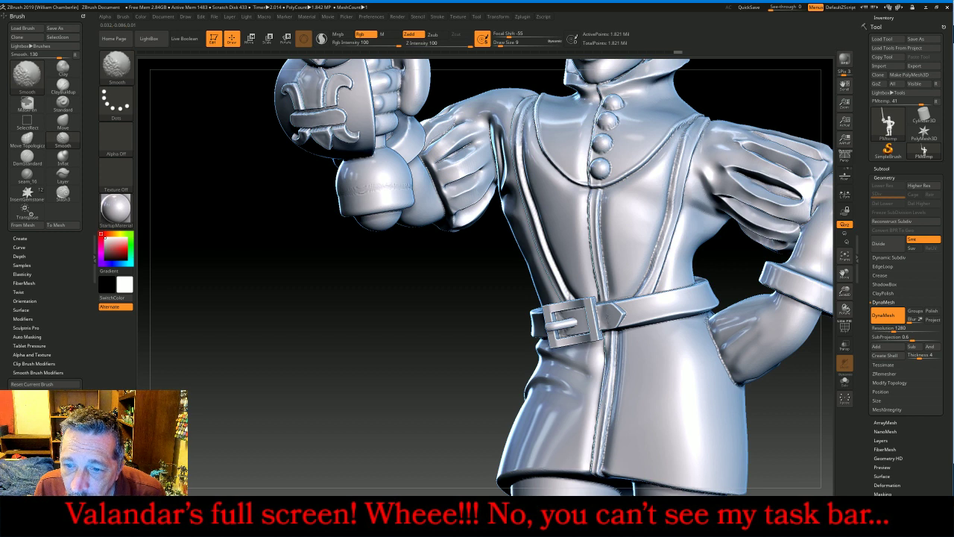
{"action": "key", "text": "shift"}
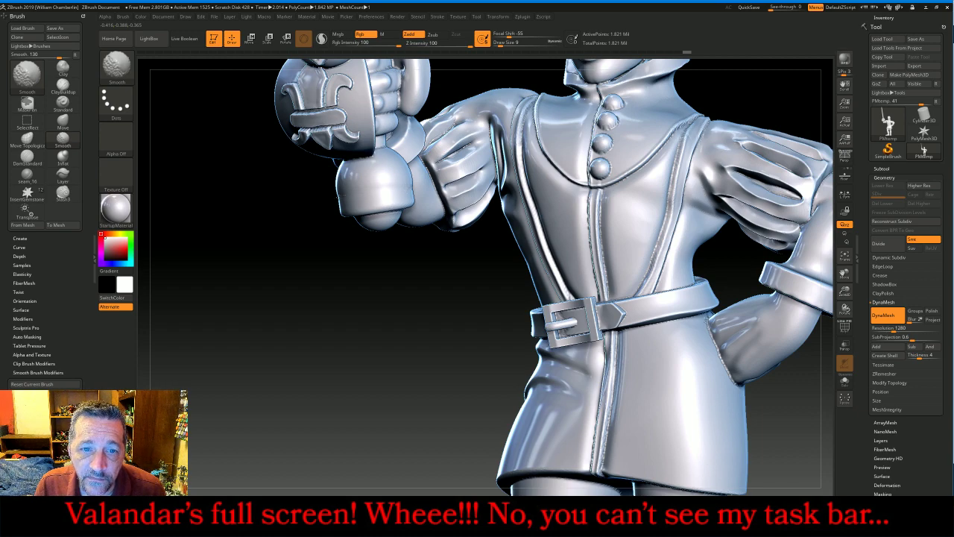
Smooth away the rough seam around the rapier's pommel from all sides, using draw size 18
{"action": "left_click_drag", "start_coordinate": [297, 260], "coordinate": [339, 287]}
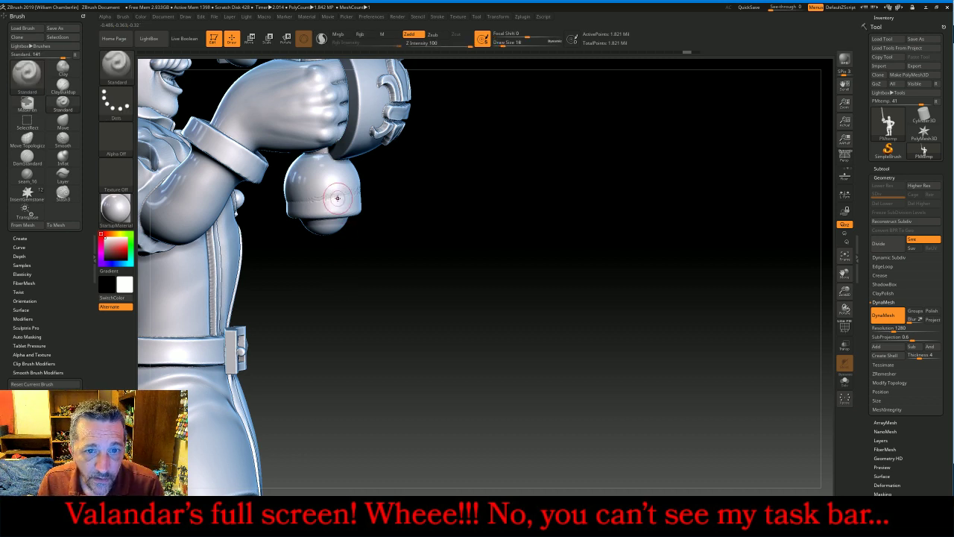
{"action": "key", "text": "shift"}
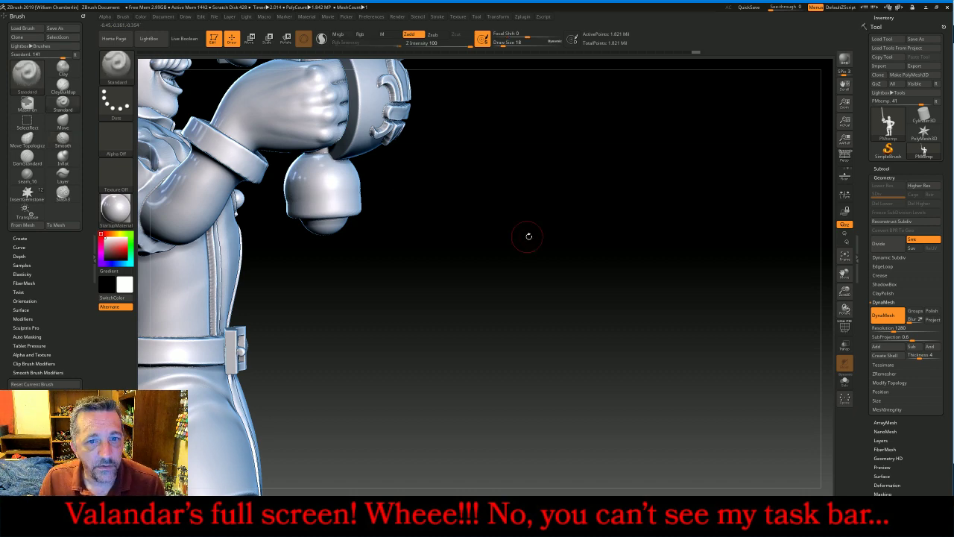
{"action": "left_click_drag", "start_coordinate": [588, 261], "coordinate": [478, 262]}
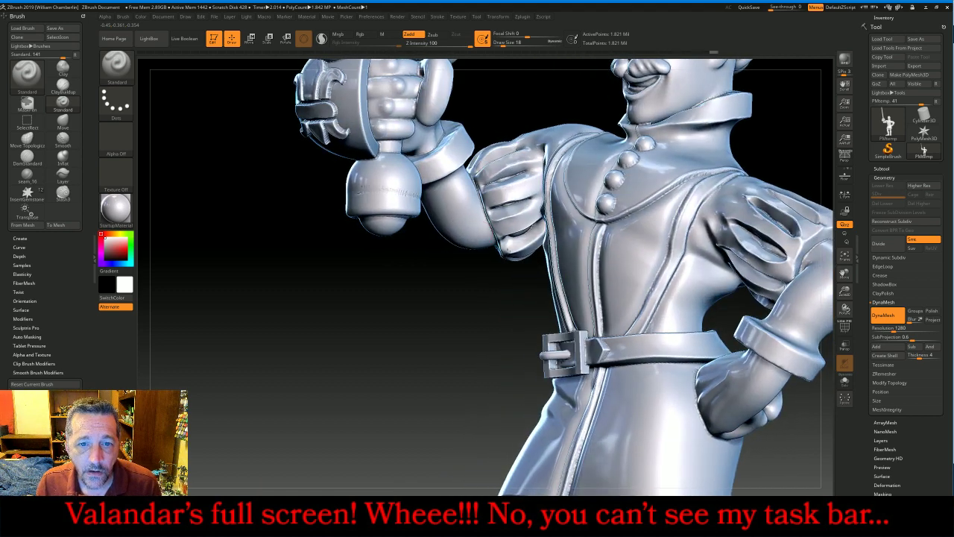
{"action": "key", "text": "shift"}
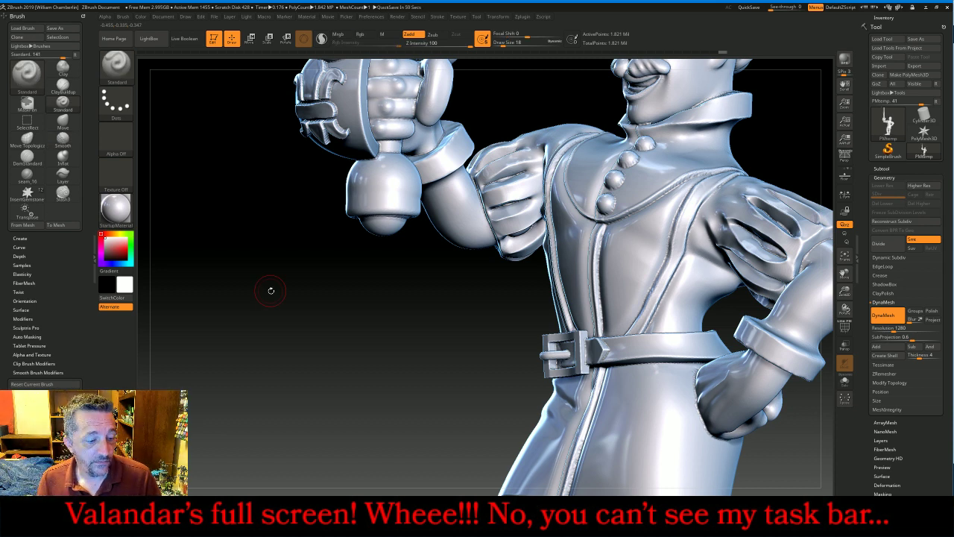
{"action": "left_click_drag", "start_coordinate": [351, 309], "coordinate": [376, 312]}
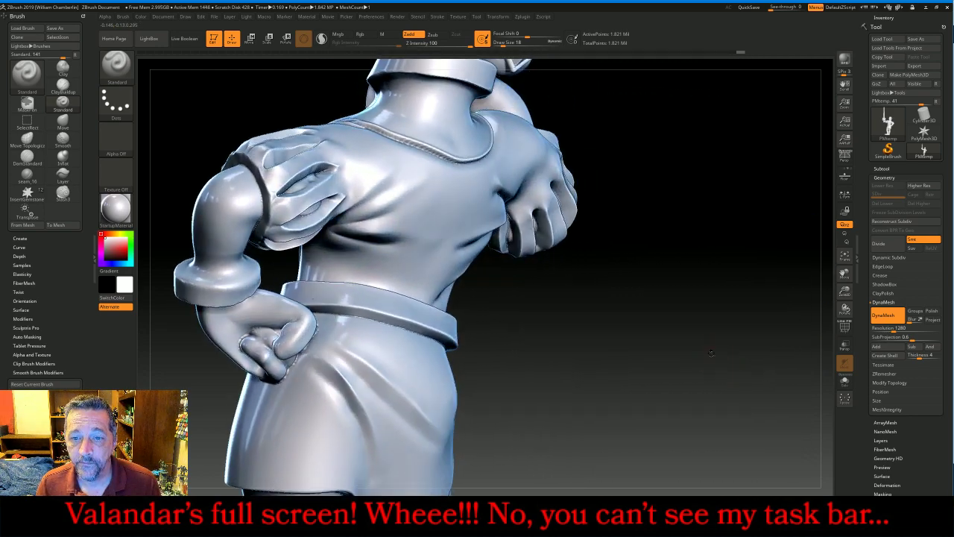
{"action": "left_click_drag", "start_coordinate": [711, 354], "coordinate": [695, 322], "text": "alt"}
{"action": "key", "text": "shift"}
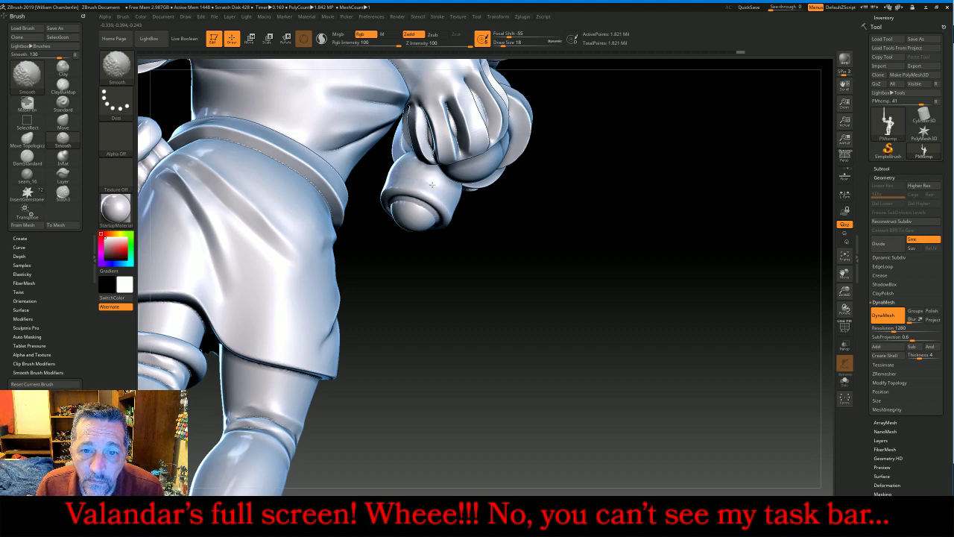
{"action": "left_click_drag", "start_coordinate": [560, 328], "coordinate": [573, 287]}
{"action": "key", "text": "shift"}
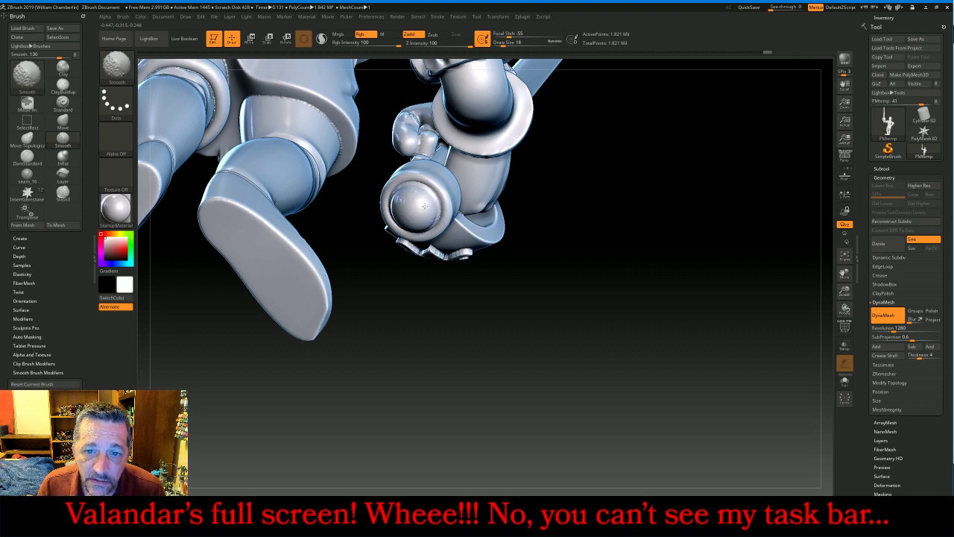
{"action": "left_click_drag", "start_coordinate": [567, 315], "coordinate": [460, 256]}
{"action": "left_click_drag", "start_coordinate": [495, 306], "coordinate": [417, 224]}
{"action": "key", "text": "shift"}
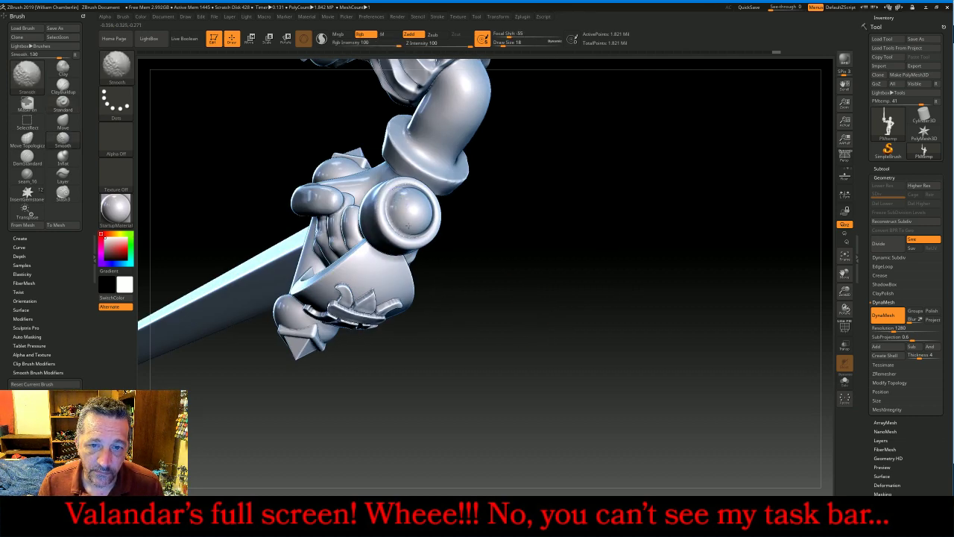
Turn off DynaMesh on the merged swordsman
{"action": "mouse_move", "coordinate": [596, 249]}
{"action": "left_mouse_down"}
{"action": "mouse_move", "coordinate": [624, 256]}
{"action": "mouse_move", "coordinate": [566, 298]}
{"action": "mouse_move", "coordinate": [607, 315]}
{"action": "mouse_move", "coordinate": [826, 249]}
{"action": "left_mouse_up"}
{"action": "left_click", "coordinate": [845, 255]}
{"action": "left_click_drag", "start_coordinate": [677, 224], "coordinate": [750, 215]}
{"action": "left_click_drag", "start_coordinate": [745, 266], "coordinate": [741, 264]}
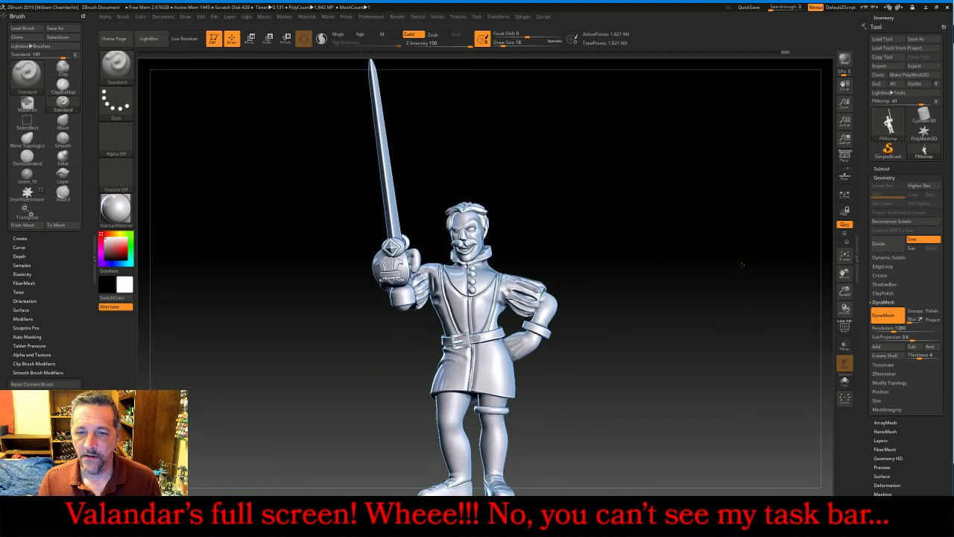
{"action": "mouse_move", "coordinate": [841, 294]}
{"action": "left_mouse_down"}
{"action": "mouse_move", "coordinate": [843, 269]}
{"action": "mouse_move", "coordinate": [796, 271]}
{"action": "mouse_move", "coordinate": [703, 249]}
{"action": "mouse_move", "coordinate": [774, 245]}
{"action": "mouse_move", "coordinate": [685, 241]}
{"action": "left_mouse_up"}
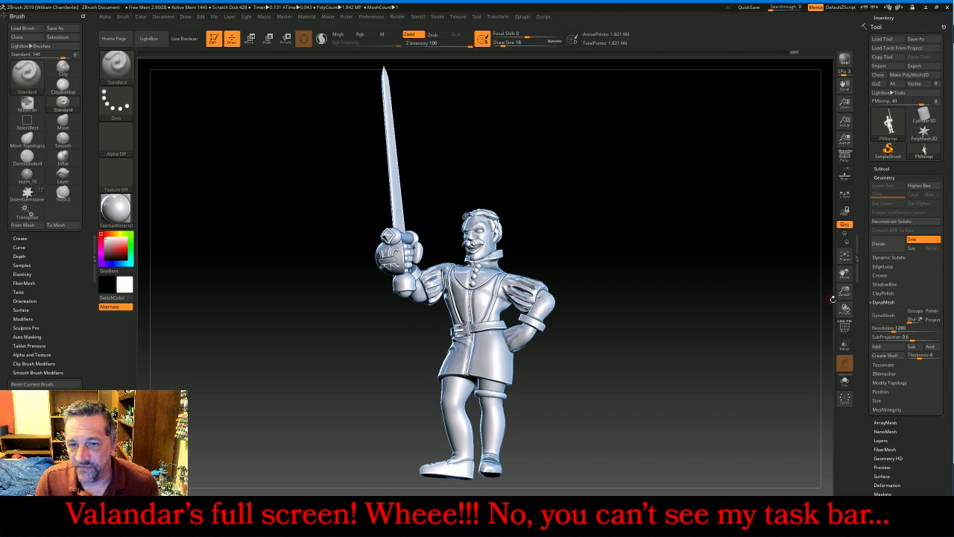
{"action": "mouse_move", "coordinate": [762, 260]}
{"action": "left_mouse_down"}
{"action": "mouse_move", "coordinate": [746, 270]}
{"action": "mouse_move", "coordinate": [775, 268]}
{"action": "mouse_move", "coordinate": [789, 295]}
{"action": "mouse_move", "coordinate": [768, 267]}
{"action": "left_mouse_up"}
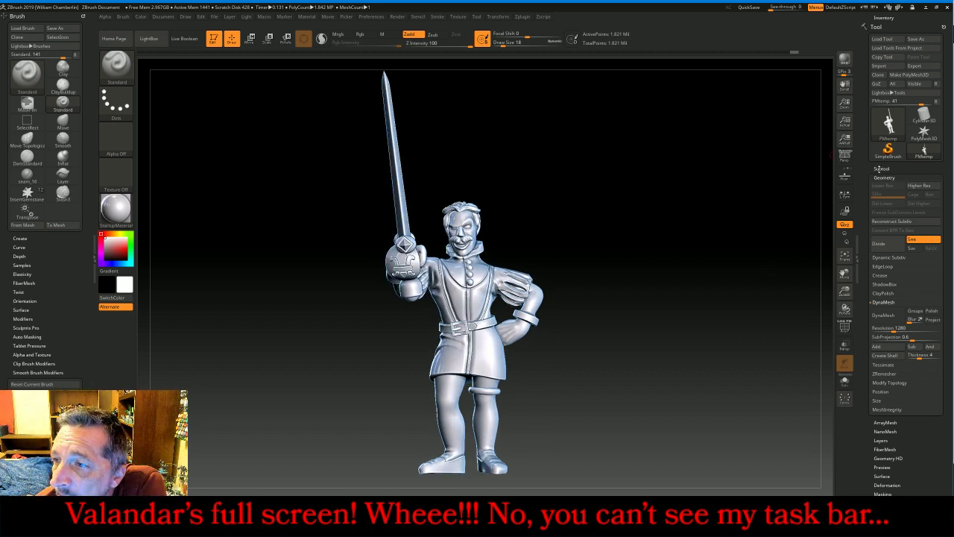
Append a PolyMesh3D star as a new subtool beneath the swordsman
{"action": "left_click", "coordinate": [881, 168]}
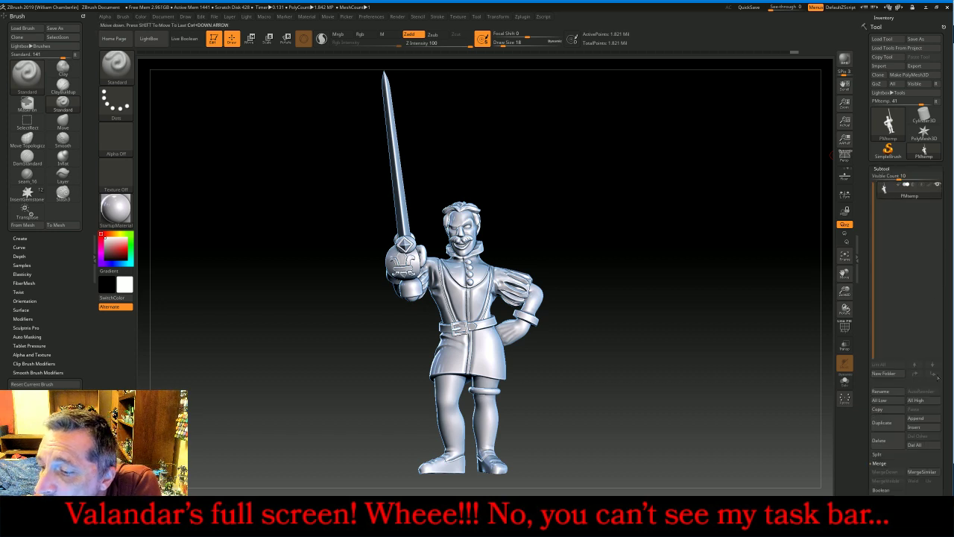
{"action": "left_click", "coordinate": [916, 419]}
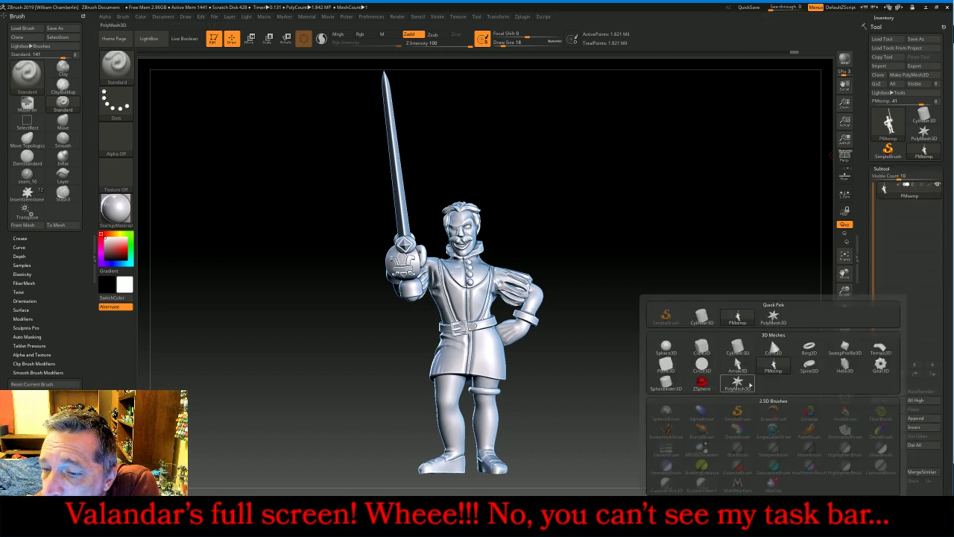
{"action": "left_click", "coordinate": [778, 320]}
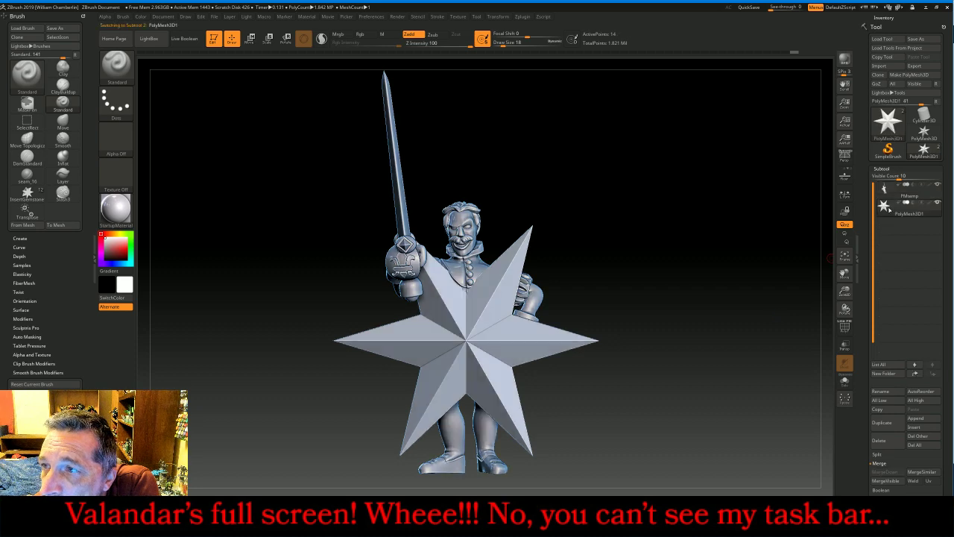
Replace the star by importing the BaseFlat mesh from the Bases folder within the Freesculpt minis directory
{"action": "left_click", "coordinate": [897, 65]}
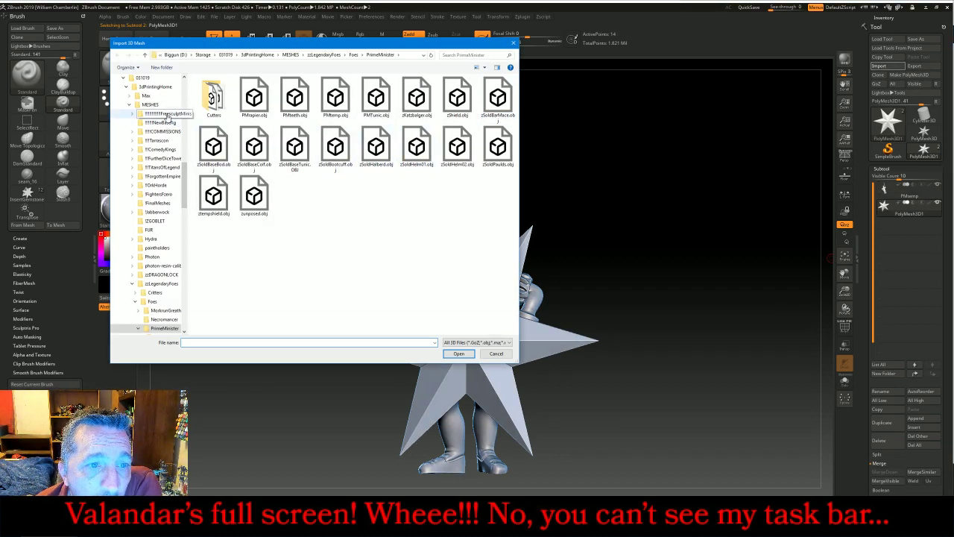
{"action": "left_click", "coordinate": [168, 114]}
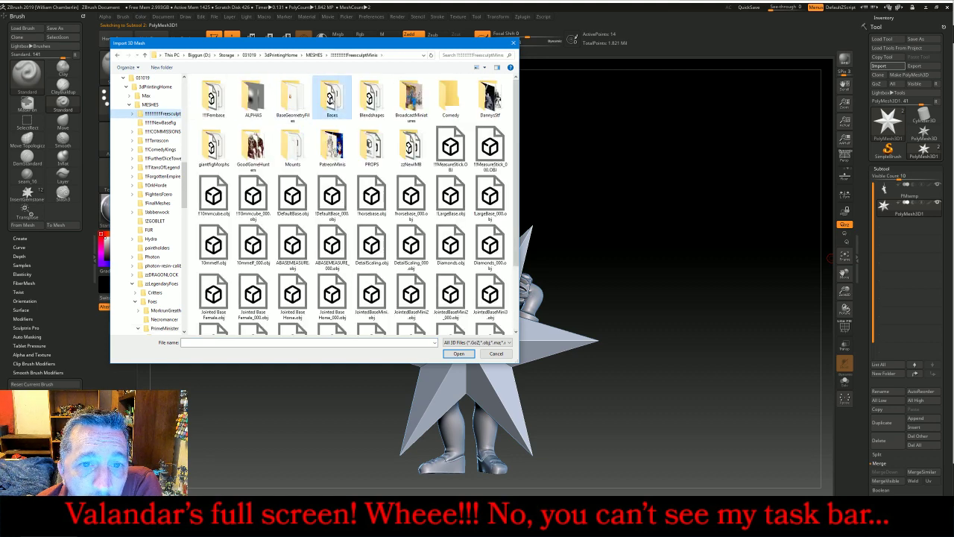
{"action": "double_click", "coordinate": [332, 96]}
{"action": "double_click", "coordinate": [376, 294]}
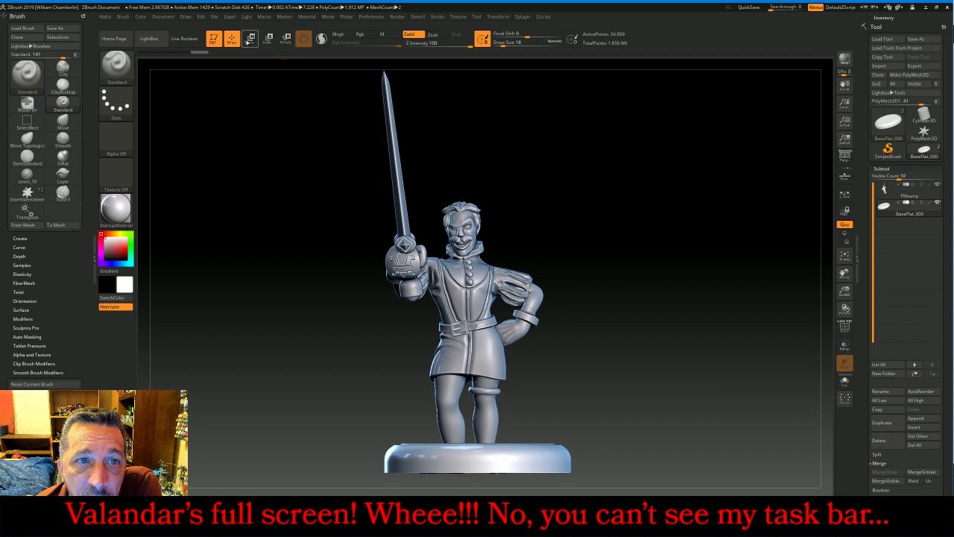
Move the flat base down beneath the boots and adjust its front-to-back position under the figure
{"action": "left_click", "coordinate": [250, 39]}
{"action": "left_click_drag", "start_coordinate": [845, 273], "coordinate": [826, 235]}
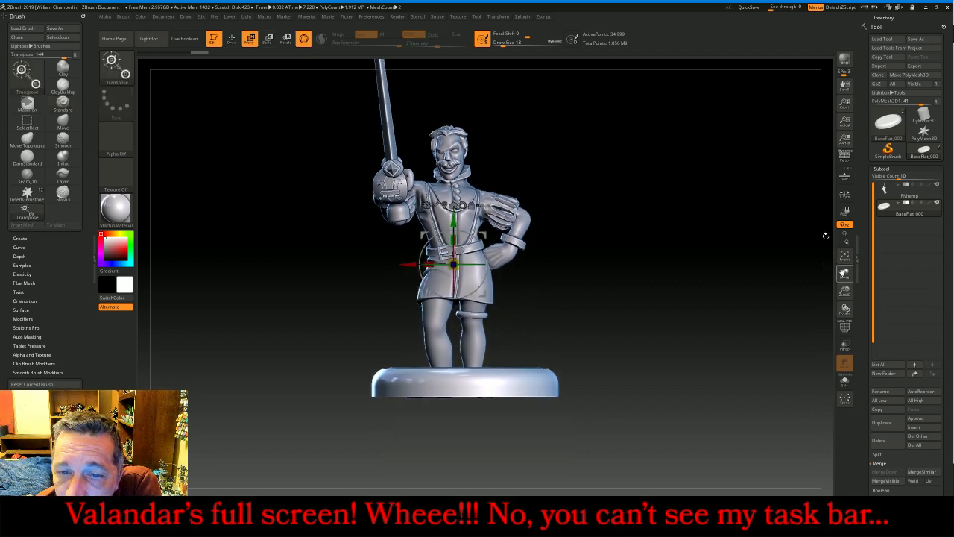
{"action": "left_click_drag", "start_coordinate": [453, 218], "coordinate": [453, 247]}
{"action": "left_click_drag", "start_coordinate": [625, 284], "coordinate": [674, 290]}
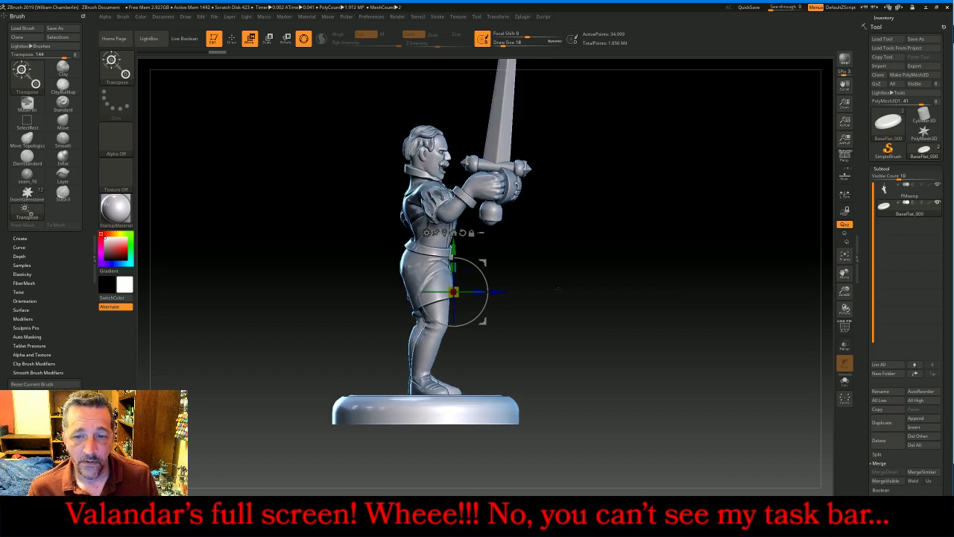
{"action": "left_click_drag", "start_coordinate": [501, 292], "coordinate": [522, 293]}
{"action": "left_click_drag", "start_coordinate": [644, 306], "coordinate": [609, 331]}
{"action": "left_click_drag", "start_coordinate": [501, 292], "coordinate": [490, 291]}
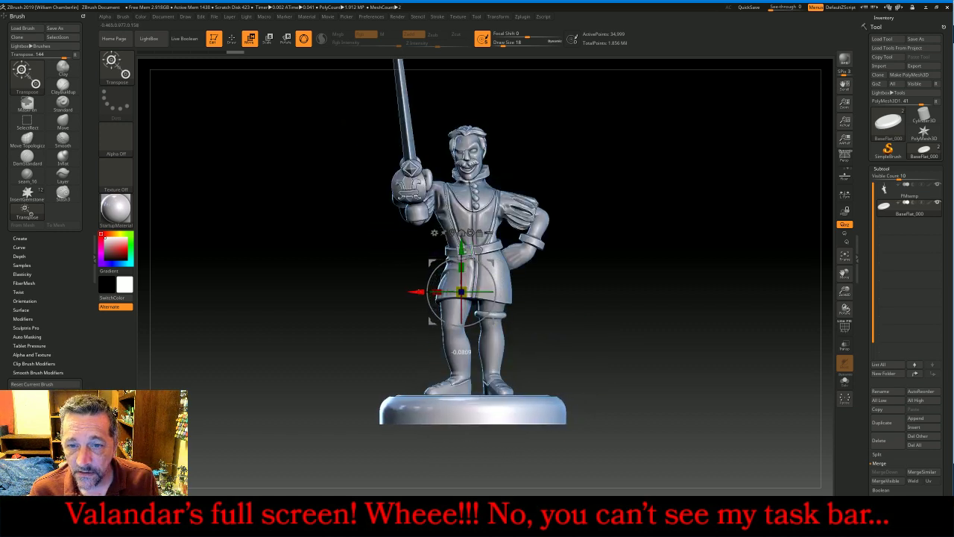
Hide the PMtemp figure subtool so only the flat base is shown
{"action": "left_click_drag", "start_coordinate": [671, 292], "coordinate": [666, 313]}
{"action": "left_click_drag", "start_coordinate": [773, 247], "coordinate": [738, 226]}
{"action": "left_click", "coordinate": [938, 185]}
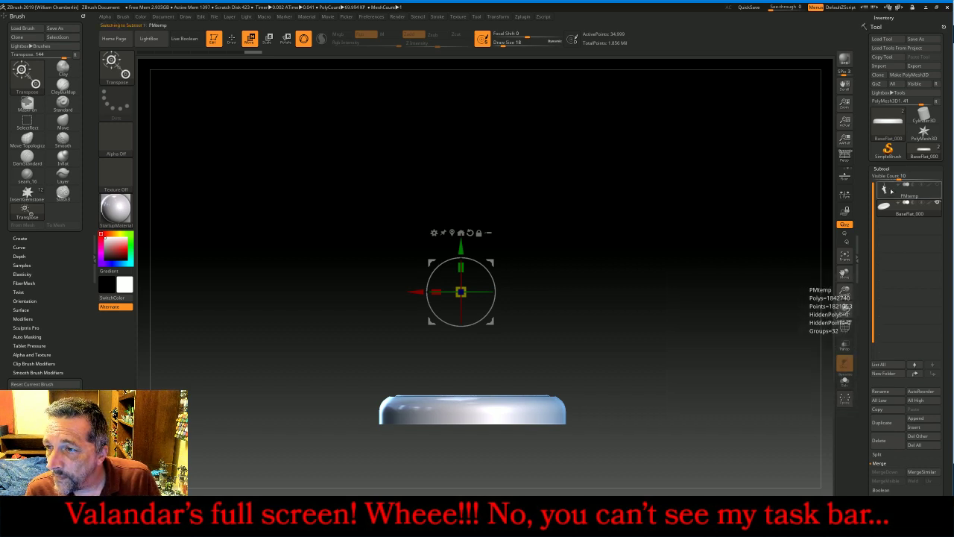
Duplicate the PMtemp figure subtool and make the flat base the active subtool
{"action": "left_click", "coordinate": [892, 190]}
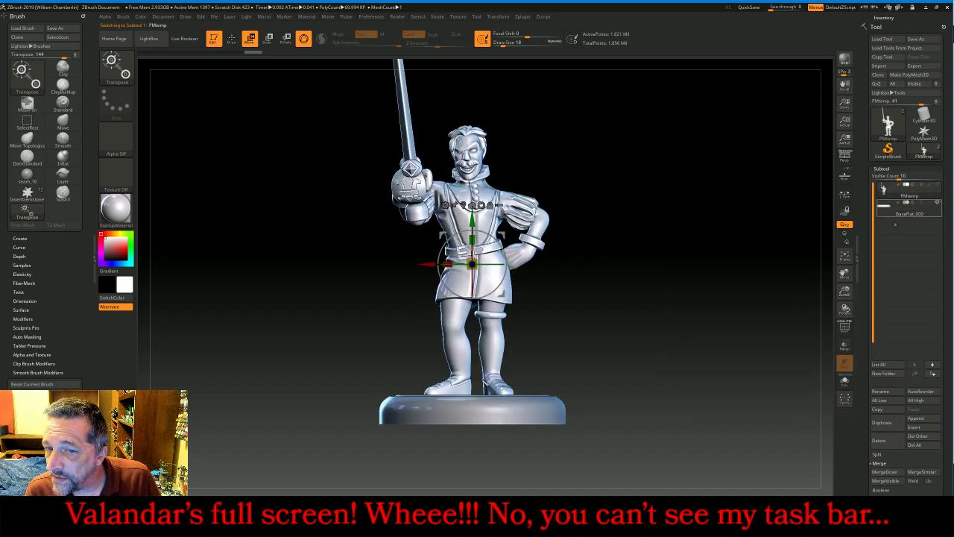
{"action": "left_click", "coordinate": [897, 423]}
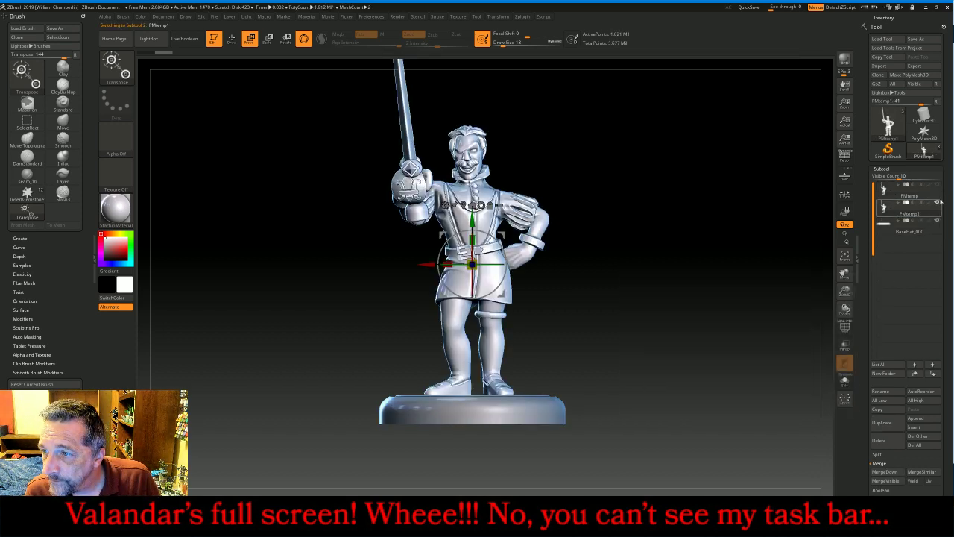
{"action": "left_click", "coordinate": [887, 230]}
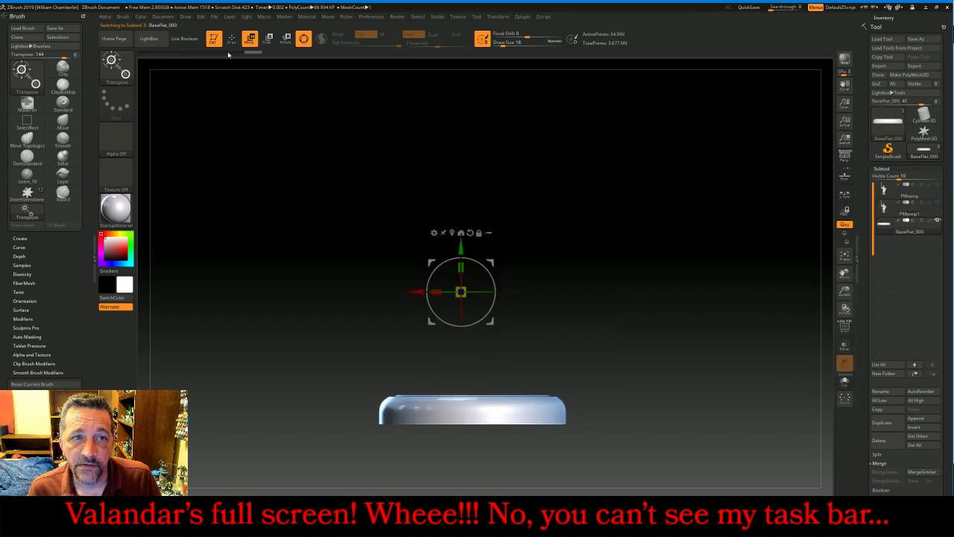
DynaMesh the flat base at a resolution of 512
{"action": "key", "text": "q"}
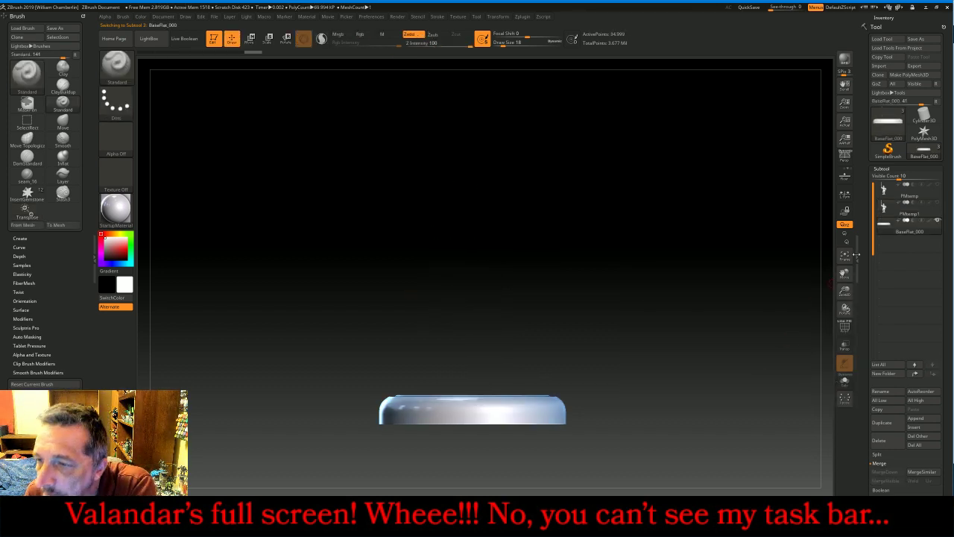
{"action": "left_click", "coordinate": [845, 256]}
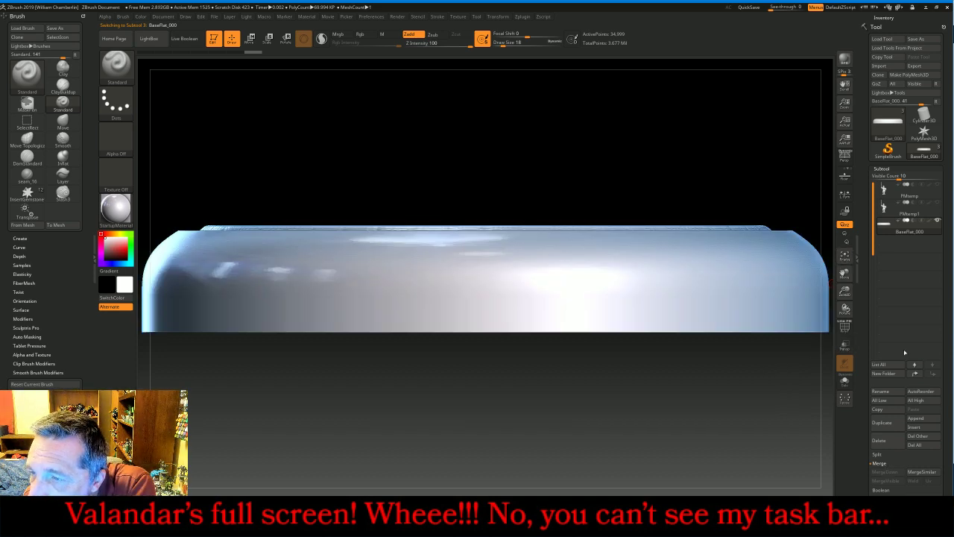
{"action": "left_click", "coordinate": [882, 170]}
{"action": "left_click", "coordinate": [884, 177]}
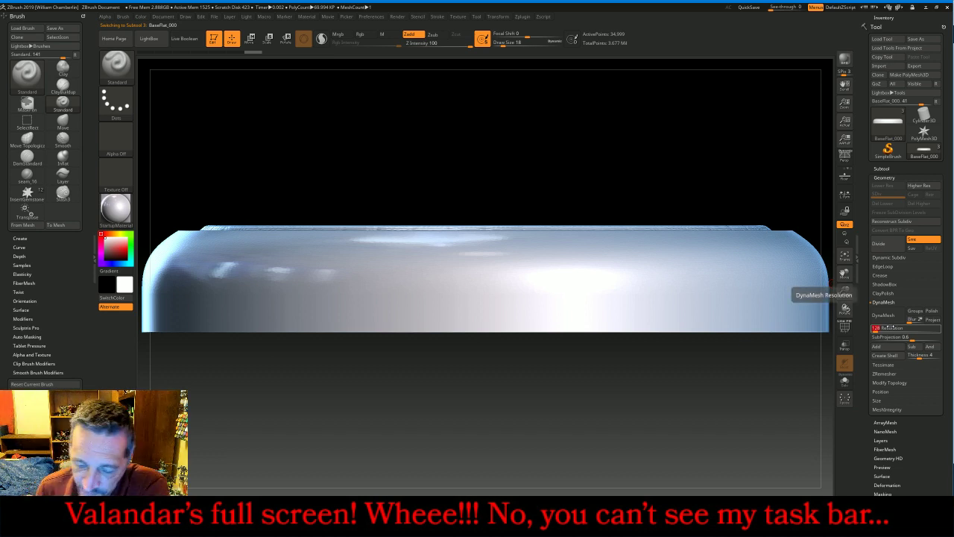
{"action": "key", "text": "Return"}
{"action": "left_click", "coordinate": [881, 322]}
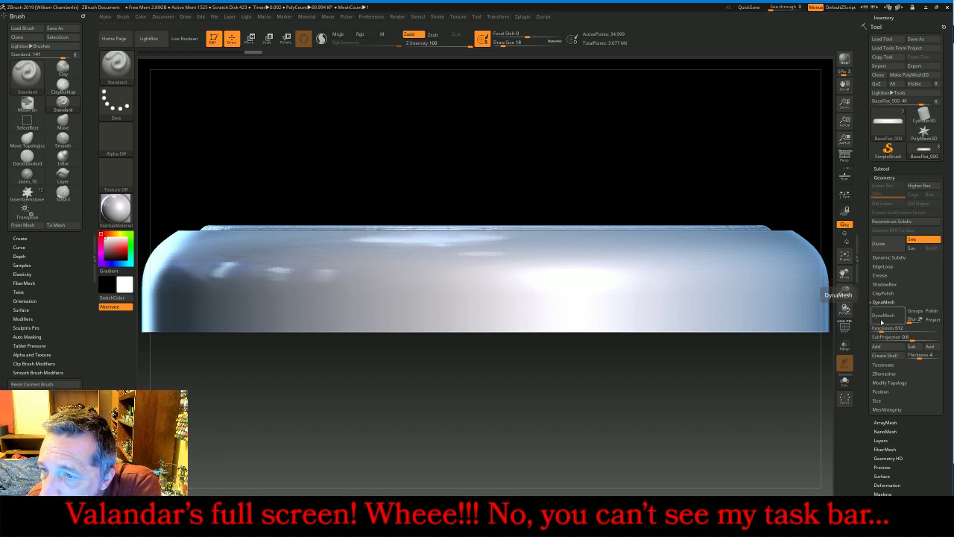
{"action": "left_click", "coordinate": [883, 318]}
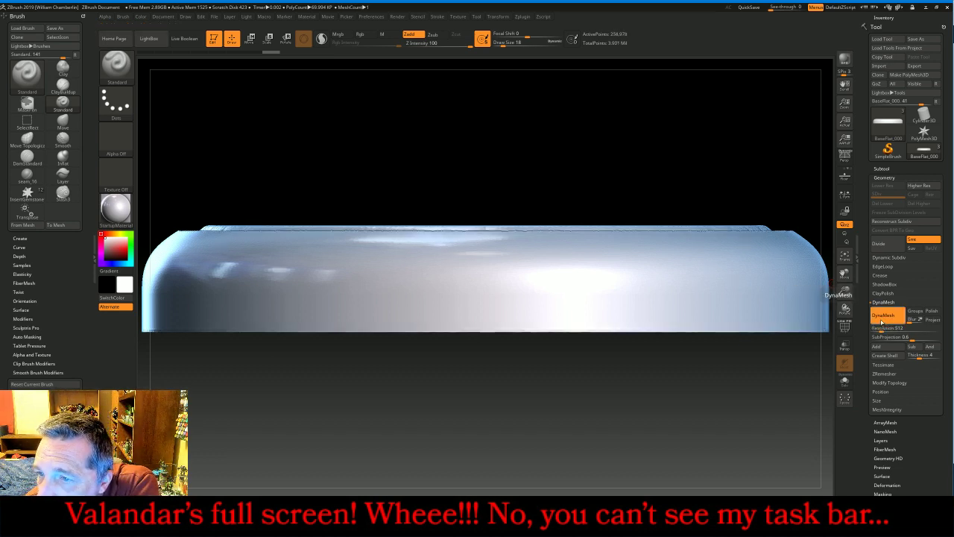
Subdivide the flat base twice and delete its lower subdivision levels
{"action": "left_click", "coordinate": [892, 250]}
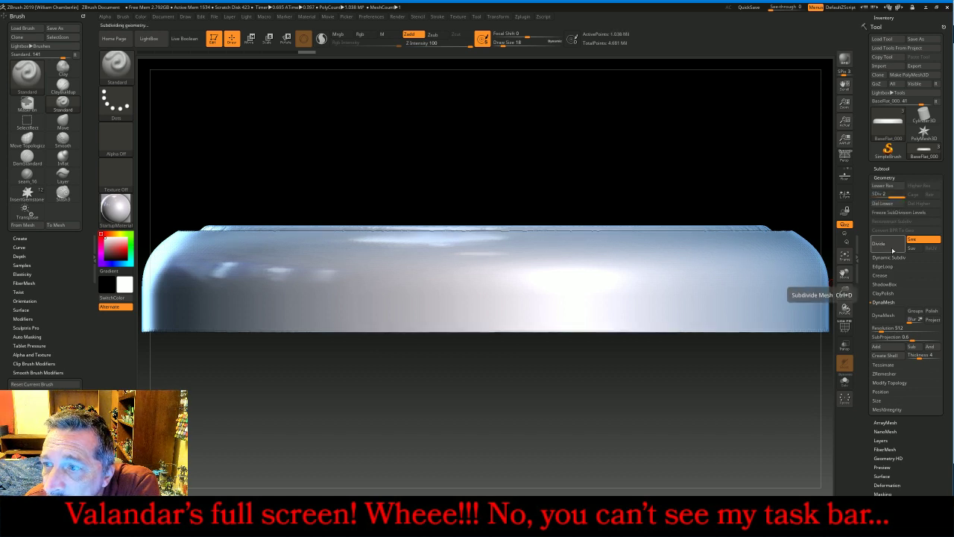
{"action": "left_click", "coordinate": [892, 251]}
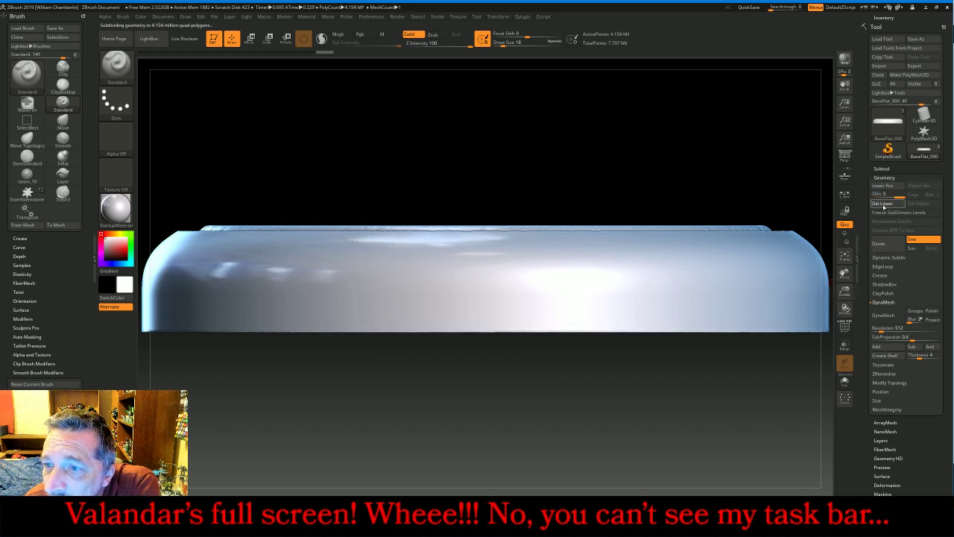
{"action": "left_click", "coordinate": [883, 204]}
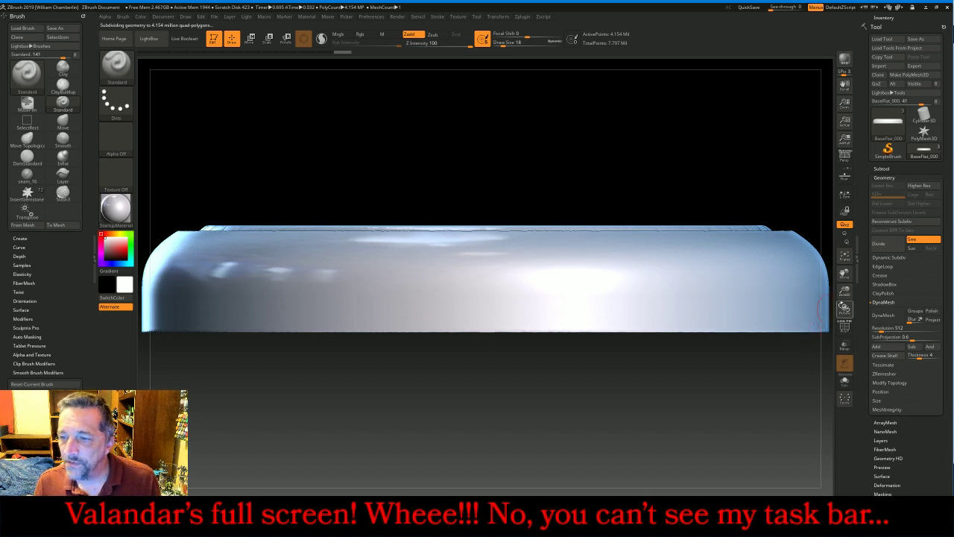
Mask the body and rim of the base, leaving only the raised top disc unmasked
{"action": "left_click_drag", "start_coordinate": [844, 292], "coordinate": [816, 335]}
{"action": "mouse_move", "coordinate": [777, 403]}
{"action": "left_mouse_down", "text": "ctrl"}
{"action": "mouse_move", "coordinate": [326, 313]}
{"action": "mouse_move", "coordinate": [148, 240]}
{"action": "left_mouse_up", "text": "ctrl"}
{"action": "left_click_drag", "start_coordinate": [667, 127], "coordinate": [687, 159]}
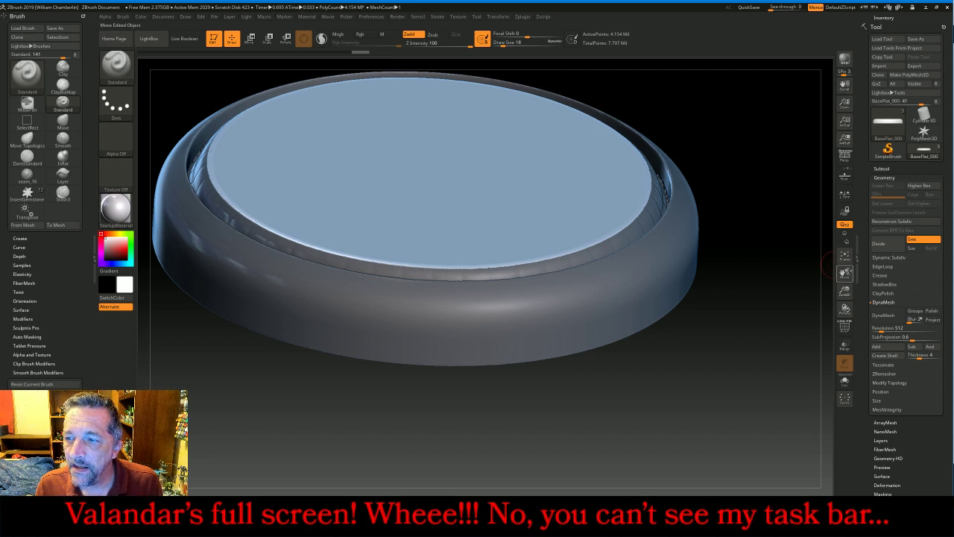
{"action": "left_click_drag", "start_coordinate": [846, 273], "coordinate": [870, 344]}
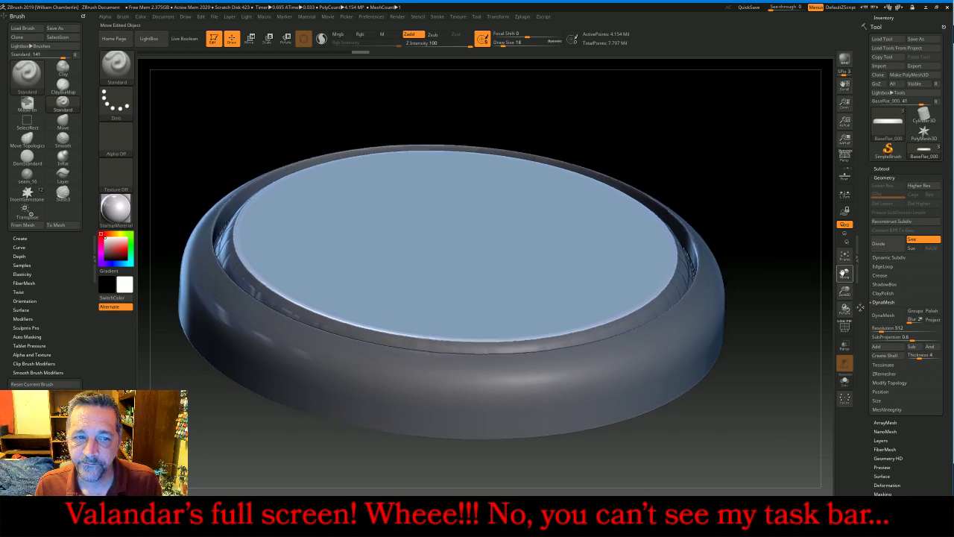
Choose the Layer brush and set its stroke to DragRect
{"action": "left_click", "coordinate": [132, 72]}
{"action": "left_click", "coordinate": [345, 72]}
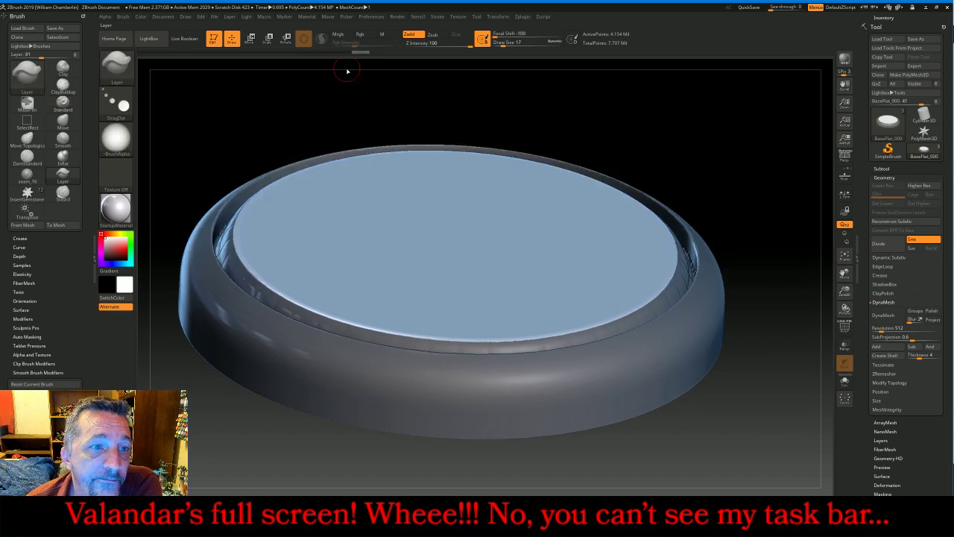
{"action": "left_click", "coordinate": [118, 104]}
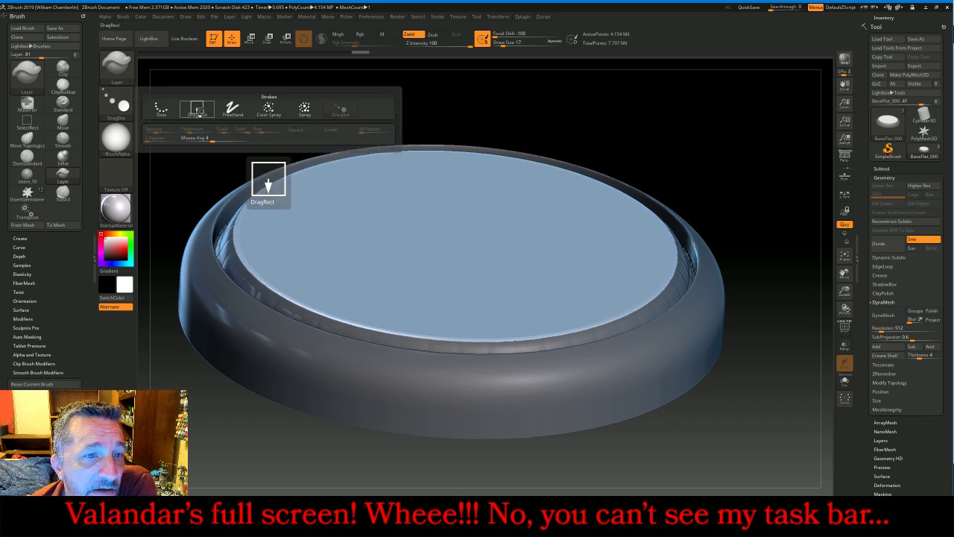
{"action": "left_click", "coordinate": [199, 111]}
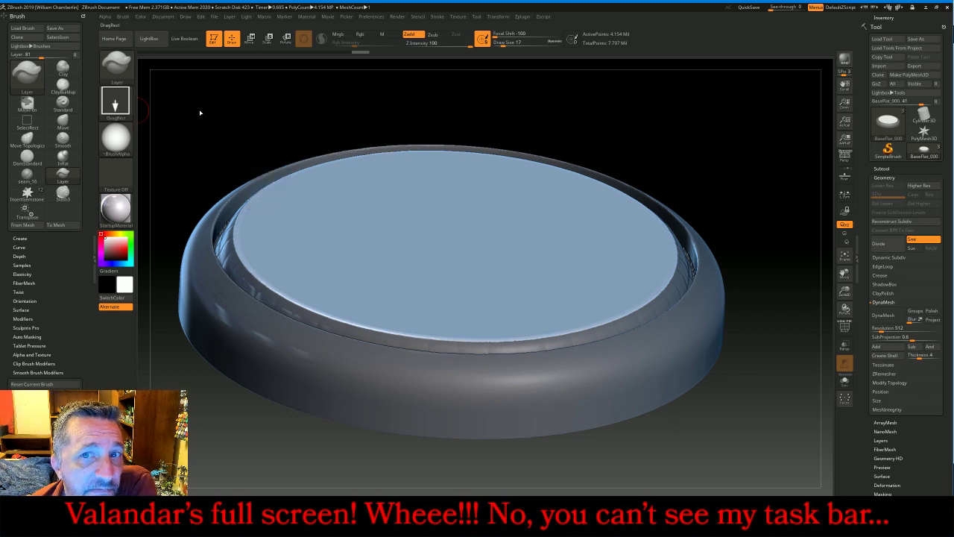
Import Cobblestone.bmp from the zzLegendaryFoes folder as the brush alpha
{"action": "left_click", "coordinate": [119, 138]}
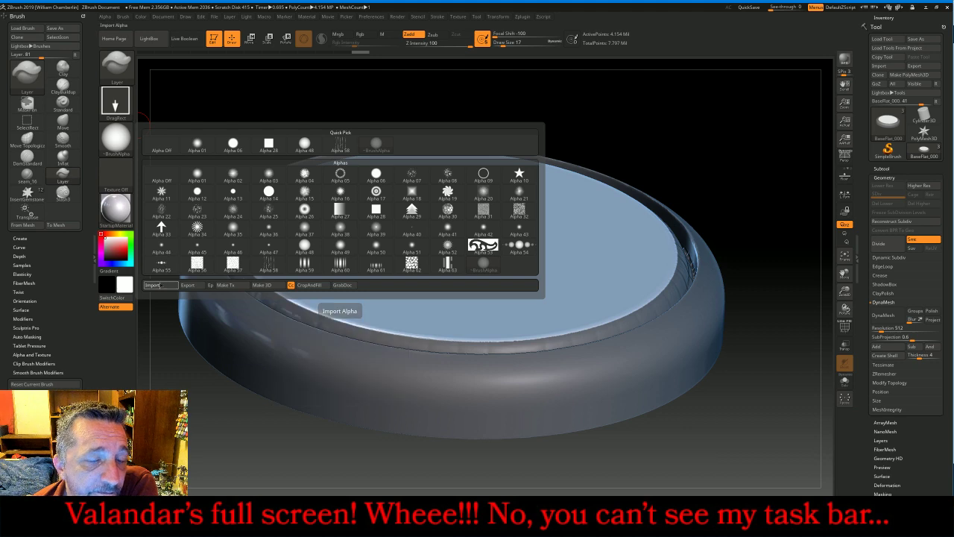
{"action": "left_click", "coordinate": [153, 284]}
{"action": "scroll", "coordinate": [408, 206], "scroll_direction": "down", "scroll_amount": 5}
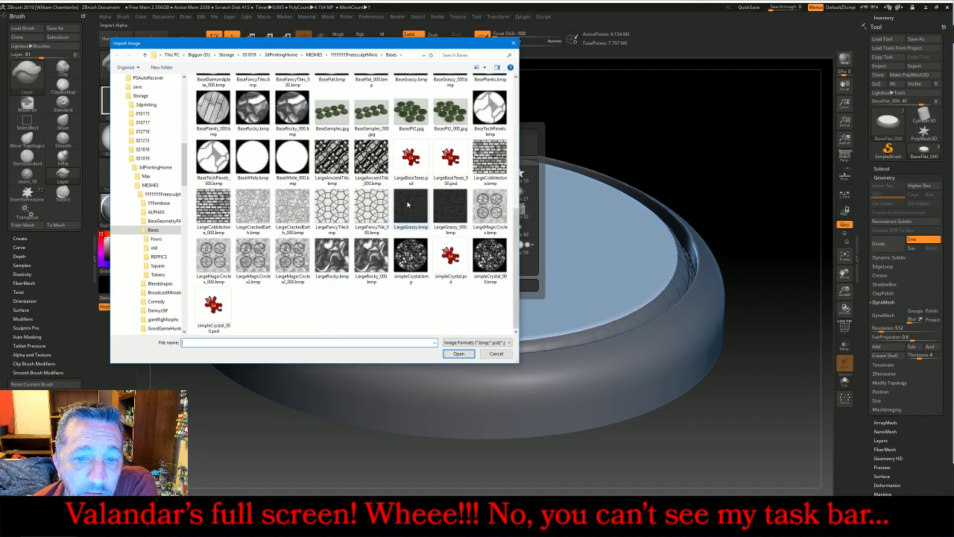
{"action": "left_click", "coordinate": [156, 212]}
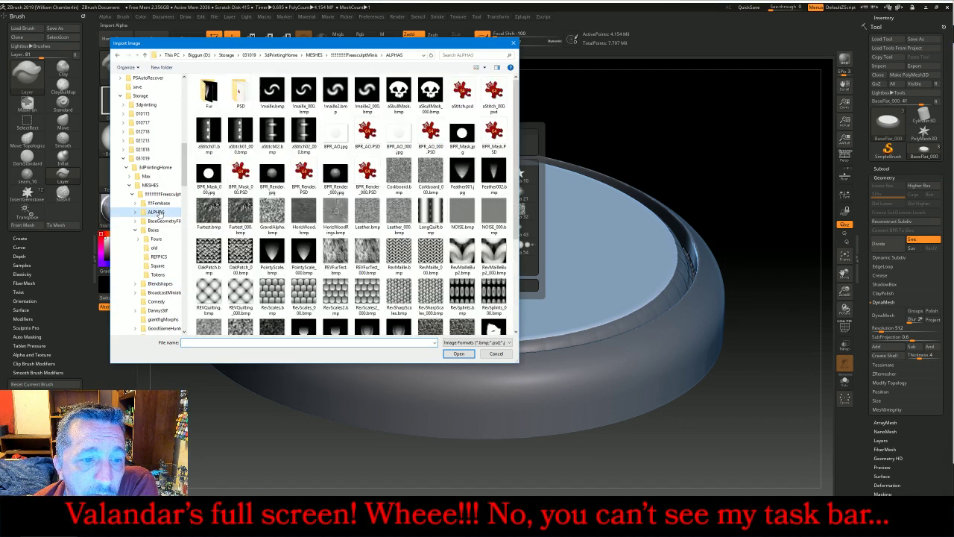
{"action": "scroll", "coordinate": [159, 214], "scroll_direction": "down", "scroll_amount": 7}
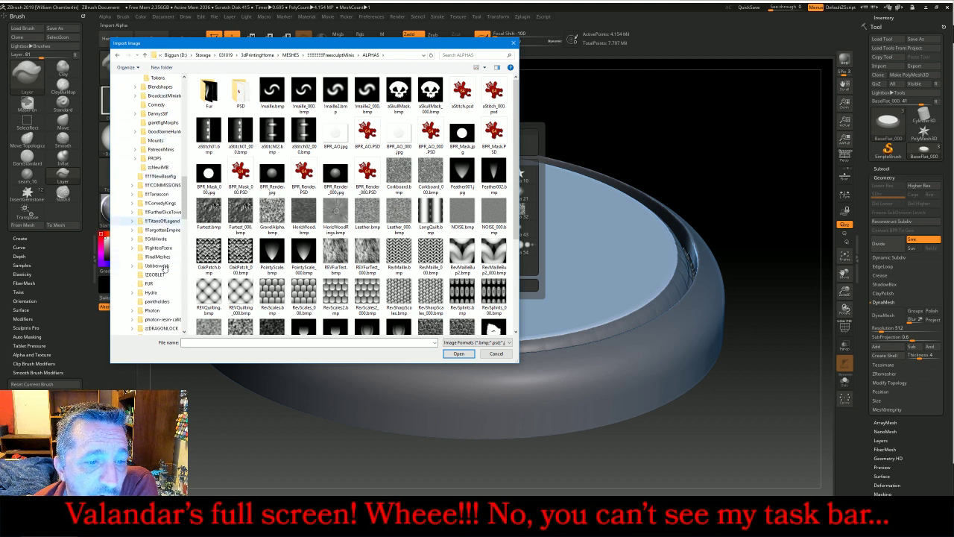
{"action": "scroll", "coordinate": [165, 268], "scroll_direction": "down", "scroll_amount": 2}
{"action": "left_click", "coordinate": [159, 283]}
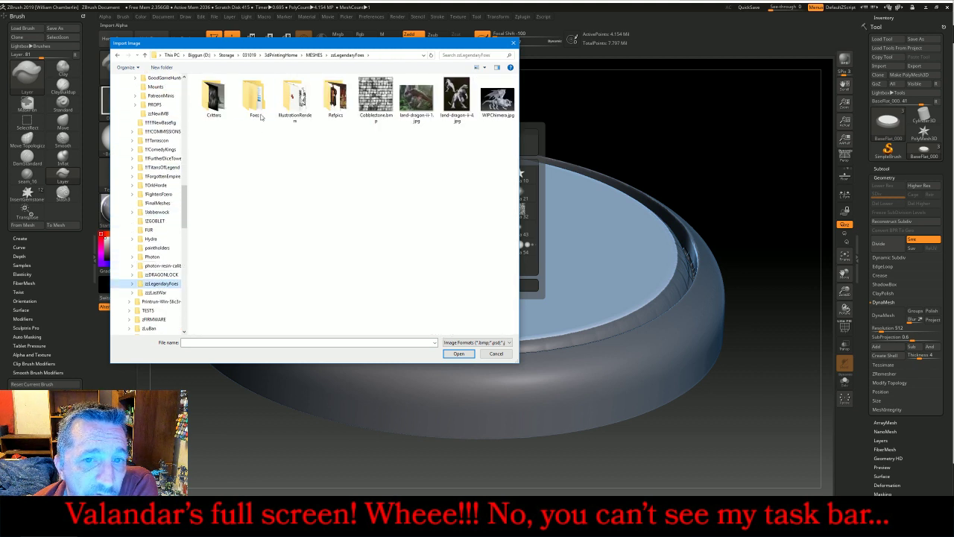
{"action": "double_click", "coordinate": [376, 96]}
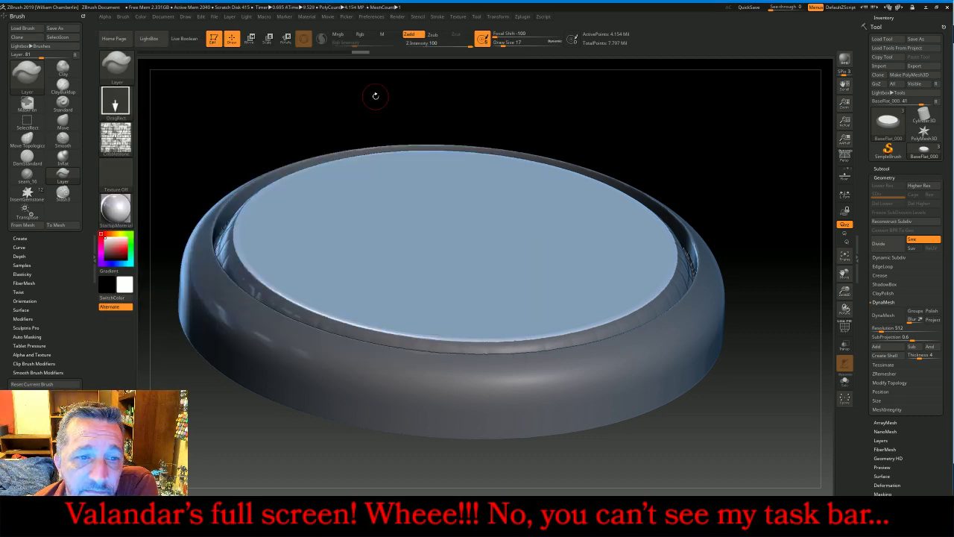
Try stamping the cobblestone alpha onto the base's top disc at Z Intensity 100, and undo the stamp
{"action": "left_click_drag", "start_coordinate": [699, 144], "coordinate": [709, 179]}
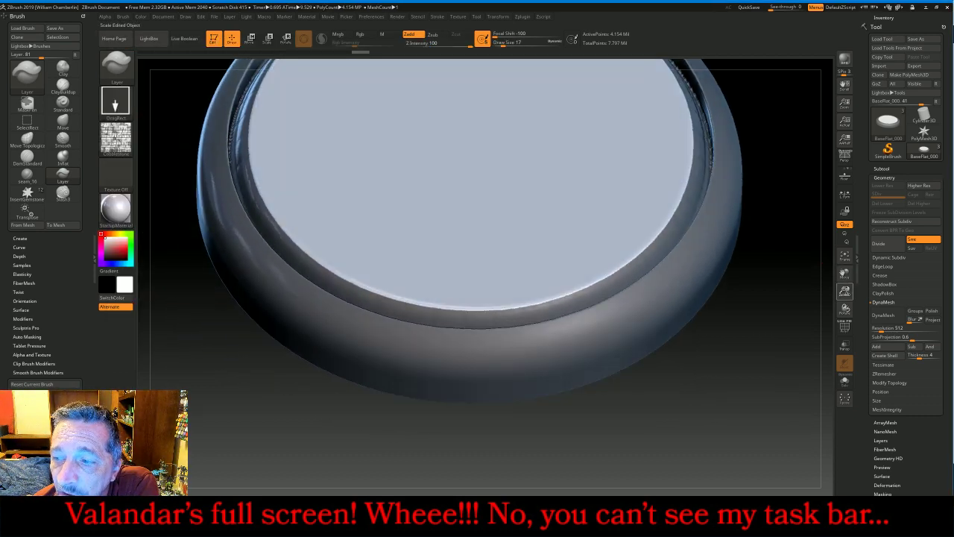
{"action": "left_click_drag", "start_coordinate": [843, 291], "coordinate": [813, 344]}
{"action": "left_click_drag", "start_coordinate": [844, 296], "coordinate": [842, 333]}
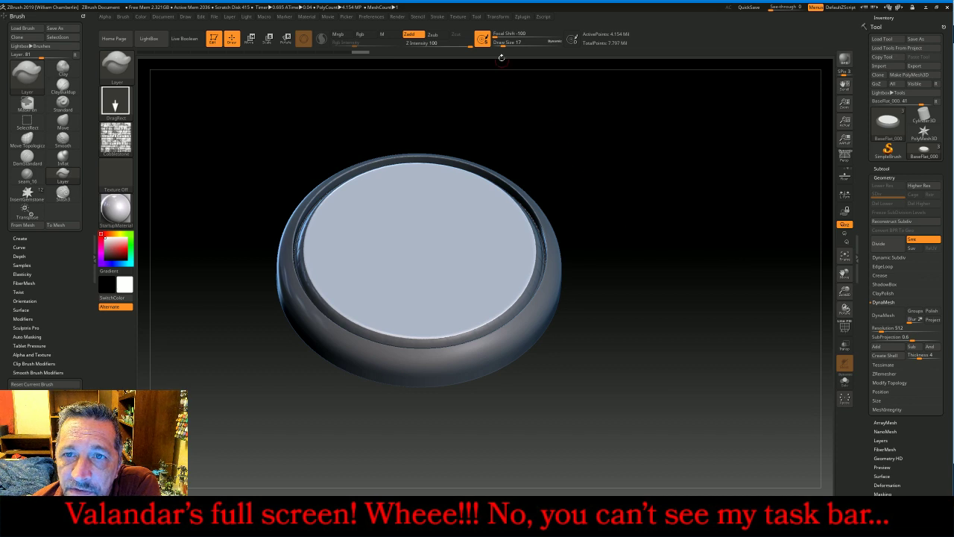
{"action": "left_click_drag", "start_coordinate": [529, 244], "coordinate": [607, 313]}
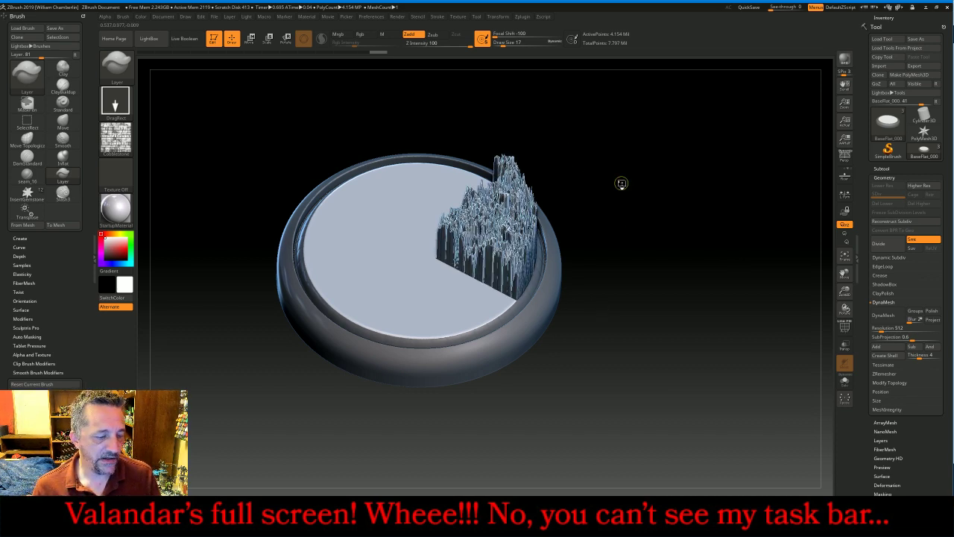
{"action": "key", "text": "ctrl+z"}
Try a large cobblestone stamp across the top disc at Z Intensity 15, and undo it
{"action": "left_click", "coordinate": [438, 44]}
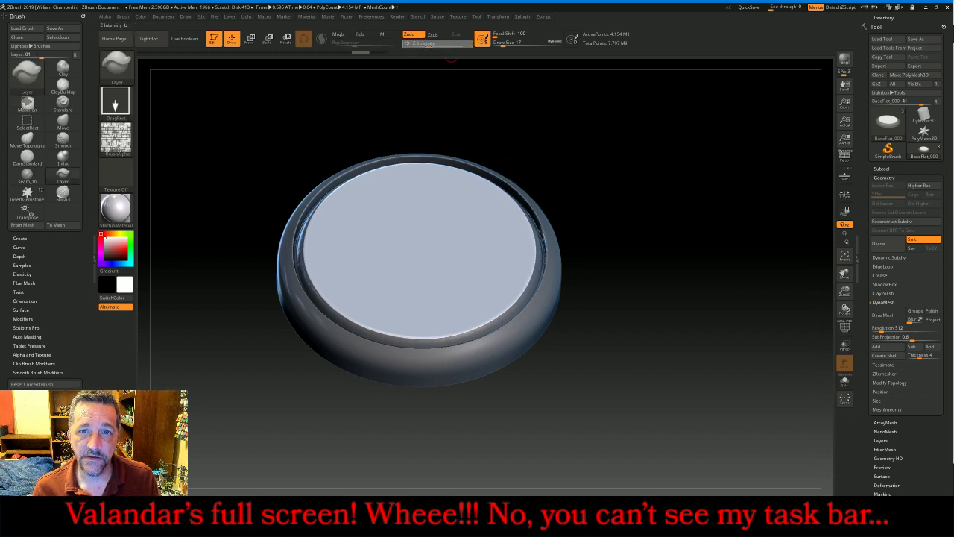
{"action": "key", "text": "Return"}
{"action": "left_click_drag", "start_coordinate": [525, 259], "coordinate": [244, 275]}
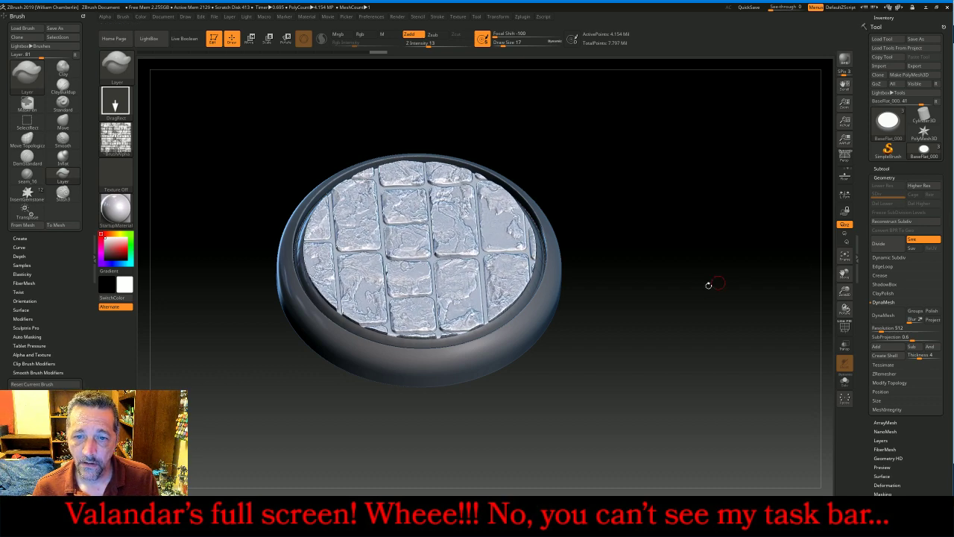
{"action": "left_click_drag", "start_coordinate": [679, 305], "coordinate": [681, 288]}
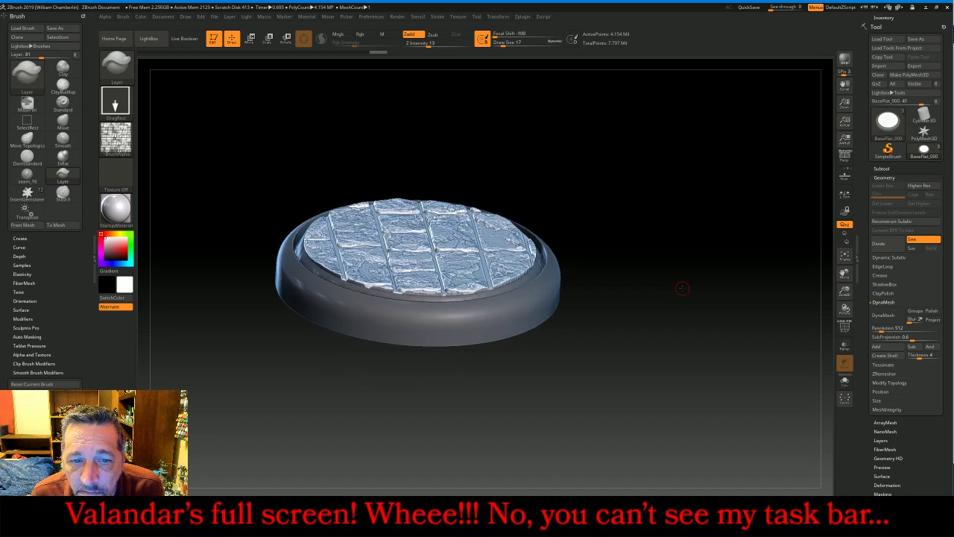
{"action": "key", "text": "ctrl+z"}
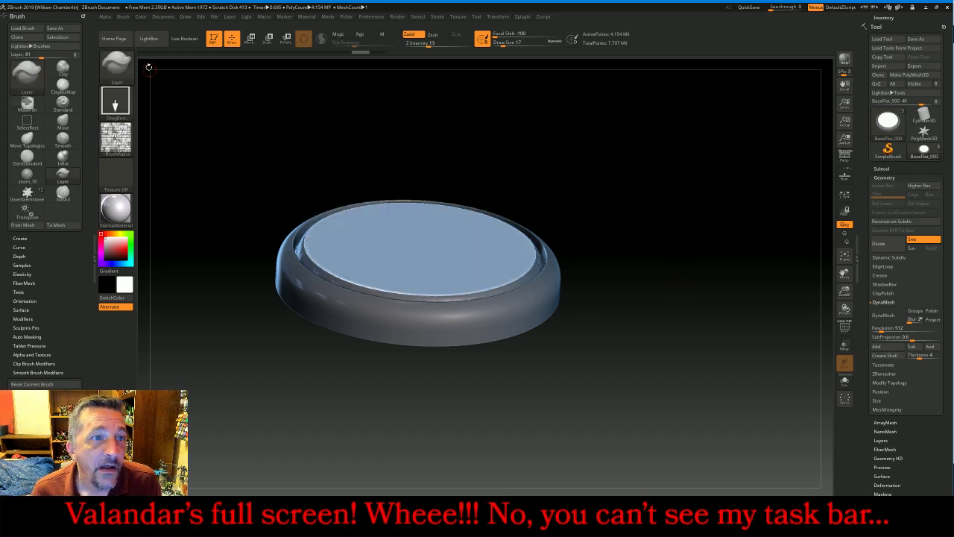
Open the alpha's Modify settings, try a cobblestone stamp on the top disc at Z Intensity 25, and undo it
{"action": "left_click", "coordinate": [106, 17]}
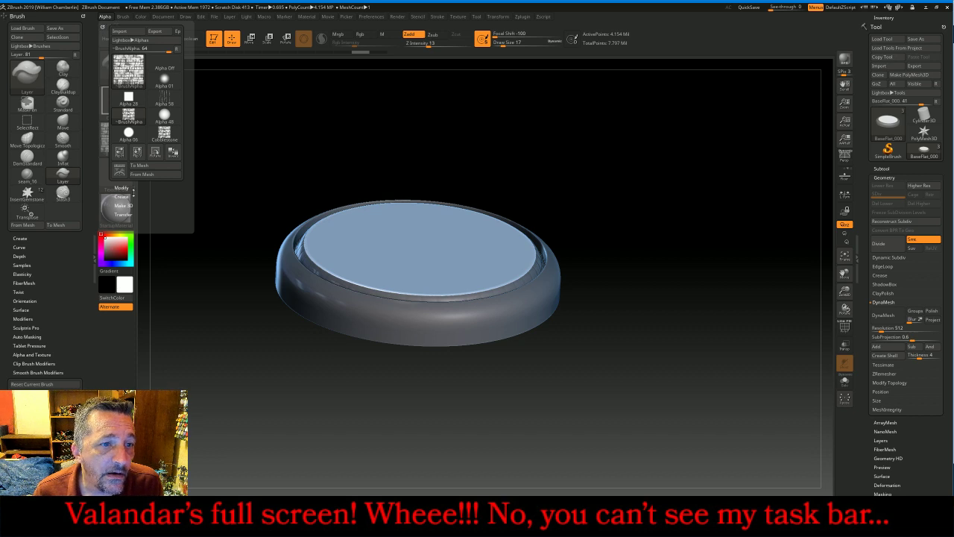
{"action": "left_click", "coordinate": [121, 188]}
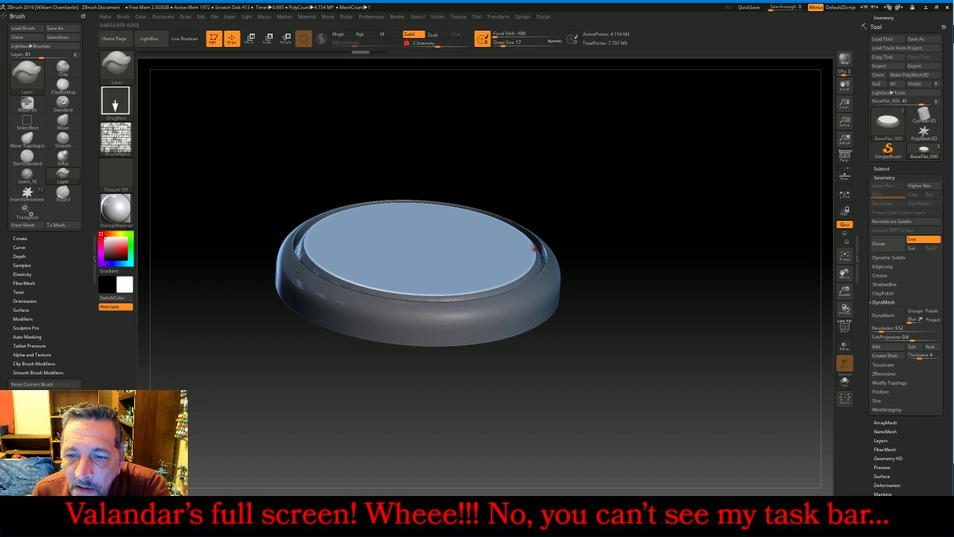
{"action": "mouse_move", "coordinate": [533, 250]}
{"action": "left_mouse_down"}
{"action": "mouse_move", "coordinate": [711, 349]}
{"action": "mouse_move", "coordinate": [932, 425]}
{"action": "left_mouse_up"}
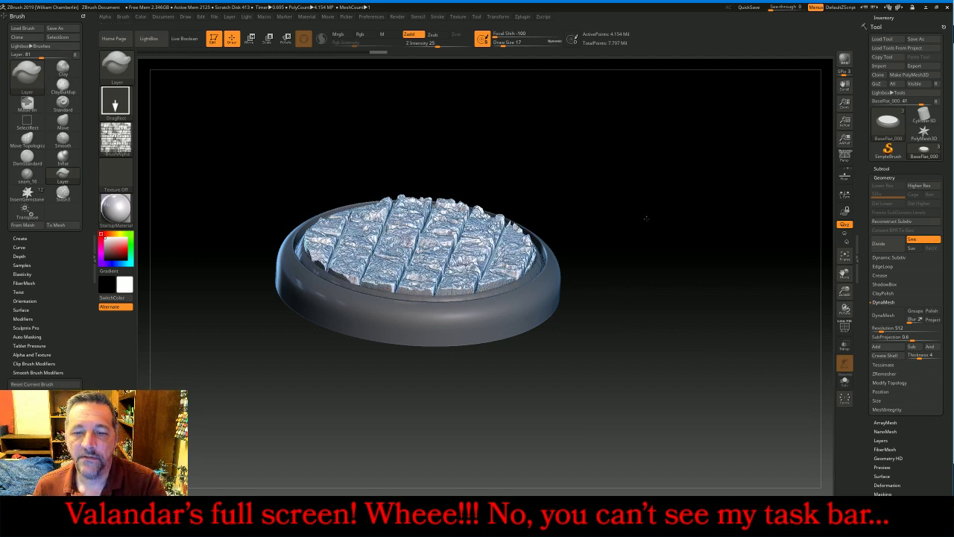
{"action": "left_click_drag", "start_coordinate": [646, 219], "coordinate": [653, 238]}
{"action": "key", "text": "ctrl+z"}
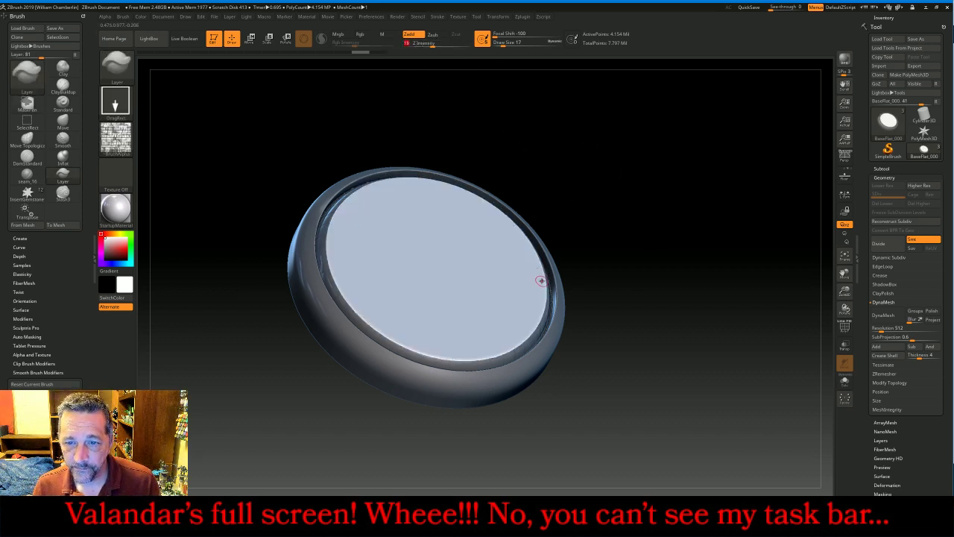
Stamp the cobblestone alpha across the base's whole top disc at Z Intensity 18
{"action": "left_click_drag", "start_coordinate": [575, 284], "coordinate": [914, 296]}
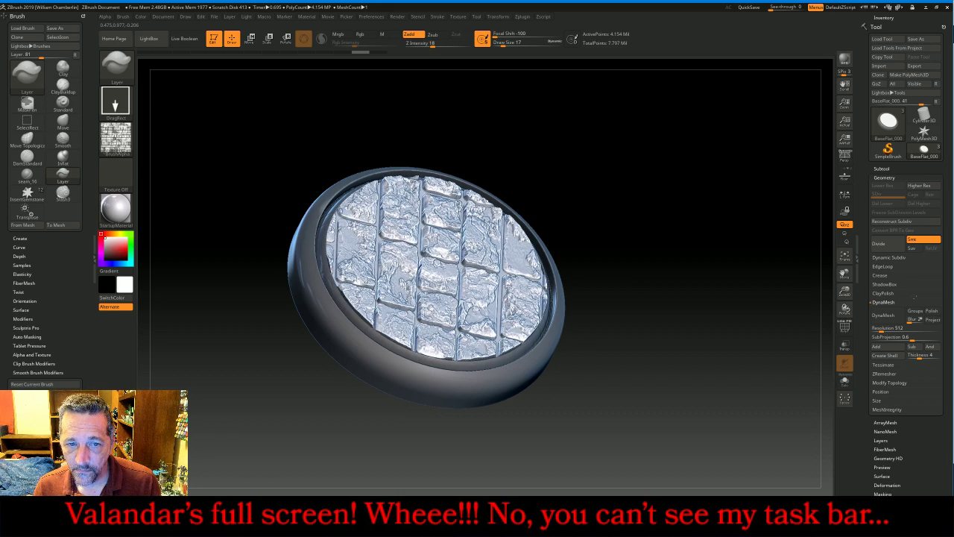
{"action": "left_click_drag", "start_coordinate": [765, 311], "coordinate": [704, 240]}
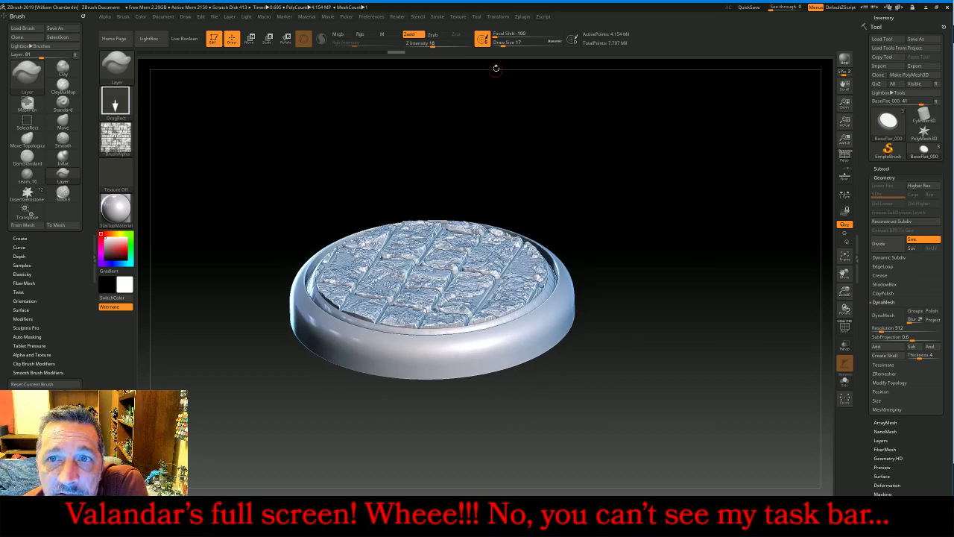
Save the tool as PMtemp.ZTL in the PrimeMinister folder under Foes
{"action": "left_click", "coordinate": [906, 170]}
{"action": "left_click", "coordinate": [915, 38]}
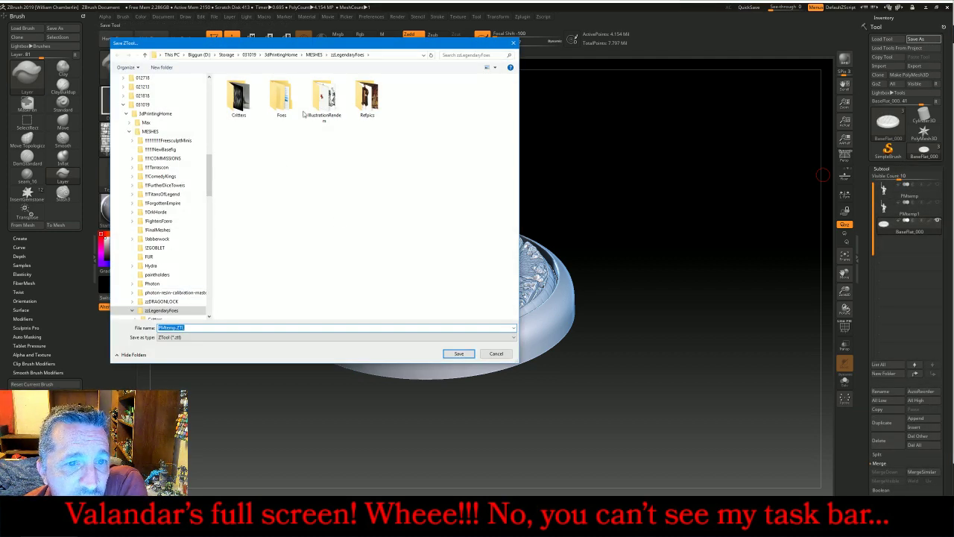
{"action": "double_click", "coordinate": [281, 97]}
{"action": "double_click", "coordinate": [263, 104]}
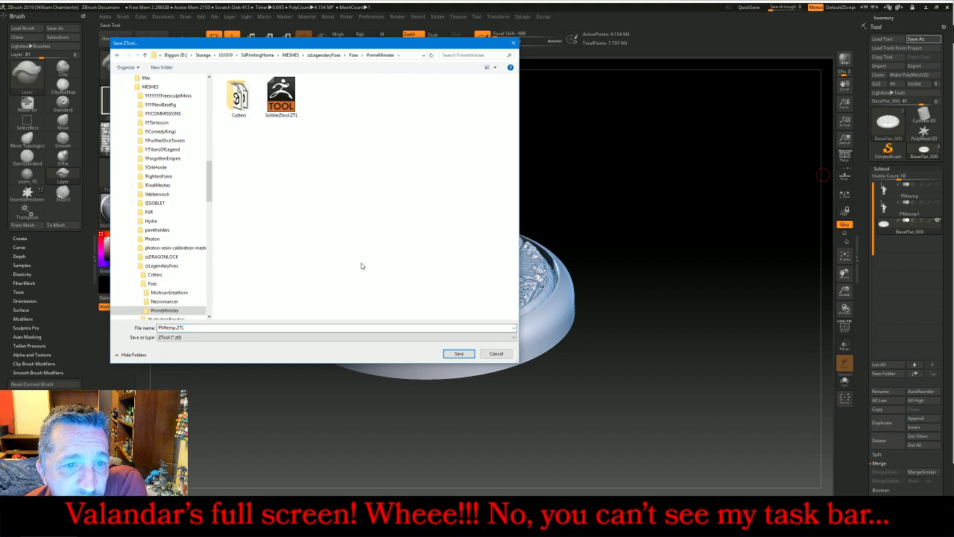
{"action": "left_click", "coordinate": [459, 353]}
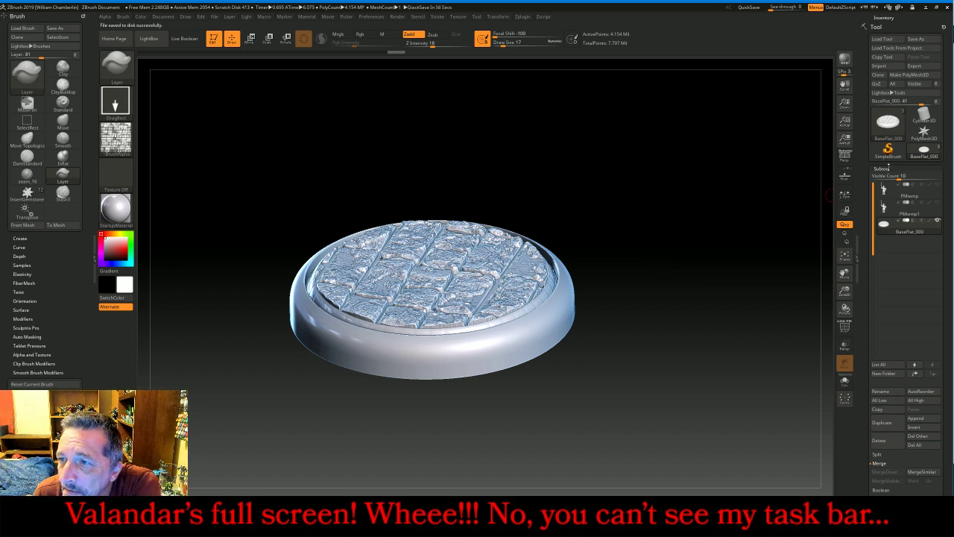
DynaMesh the cobblestone base at resolution 512
{"action": "left_click", "coordinate": [889, 168]}
{"action": "left_click", "coordinate": [885, 177]}
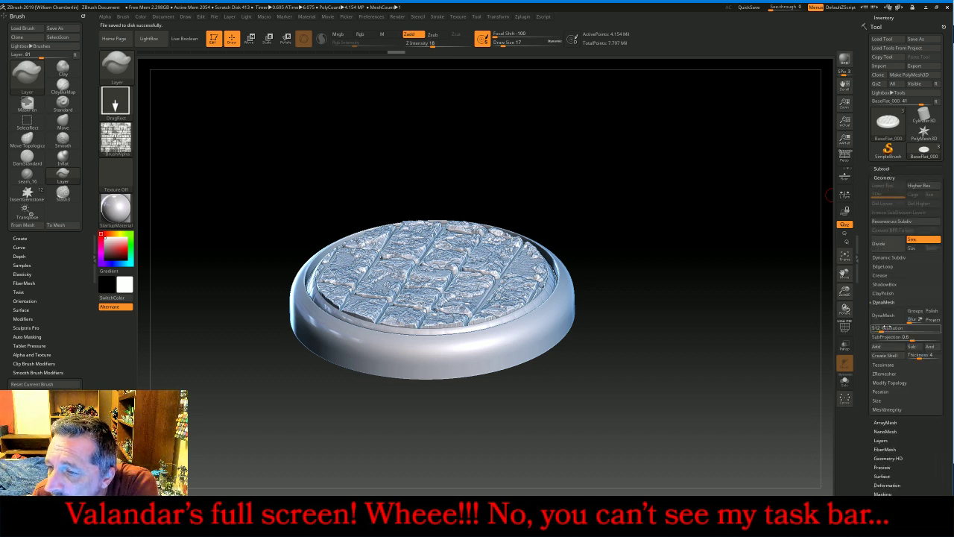
{"action": "left_click", "coordinate": [899, 319]}
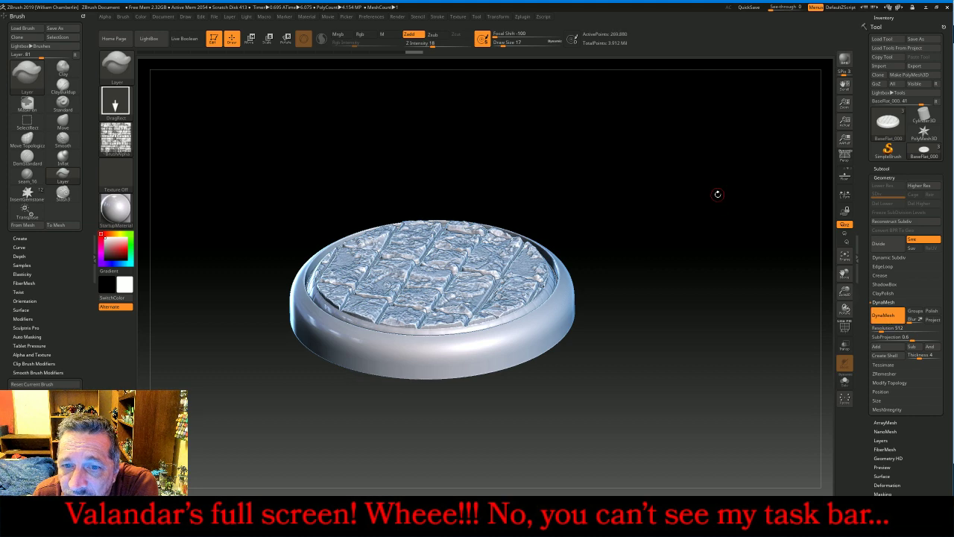
{"action": "left_click_drag", "start_coordinate": [707, 191], "coordinate": [769, 166]}
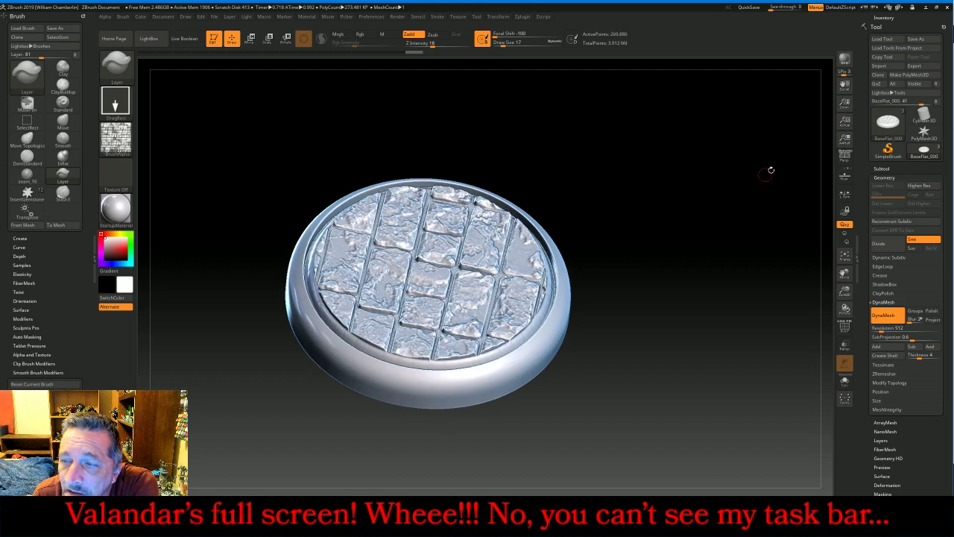
Export the cobblestone base as an OBJ named cobblebase in the PrimeMinister folder
{"action": "left_click", "coordinate": [914, 66]}
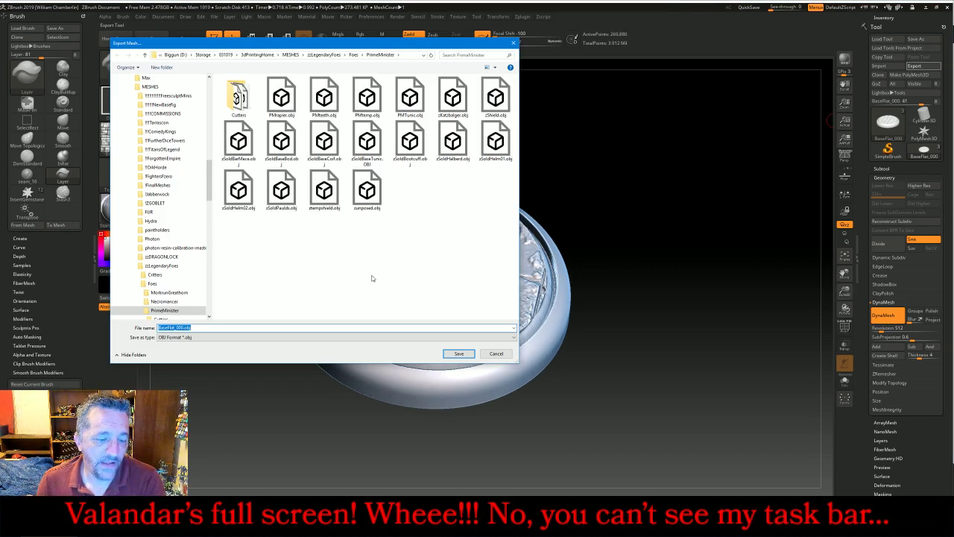
{"action": "type", "text": "co"}
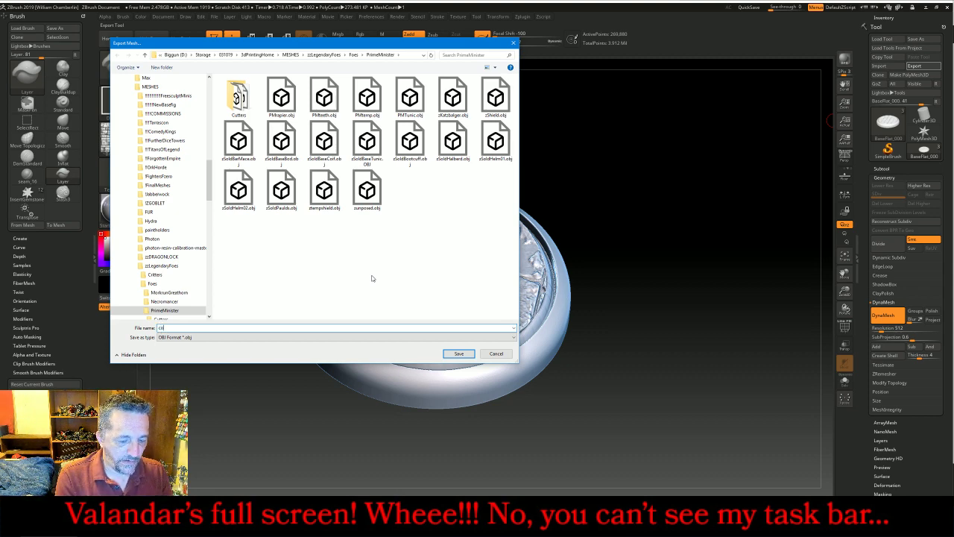
{"action": "type", "text": "bblebase"}
{"action": "key", "text": "Return"}
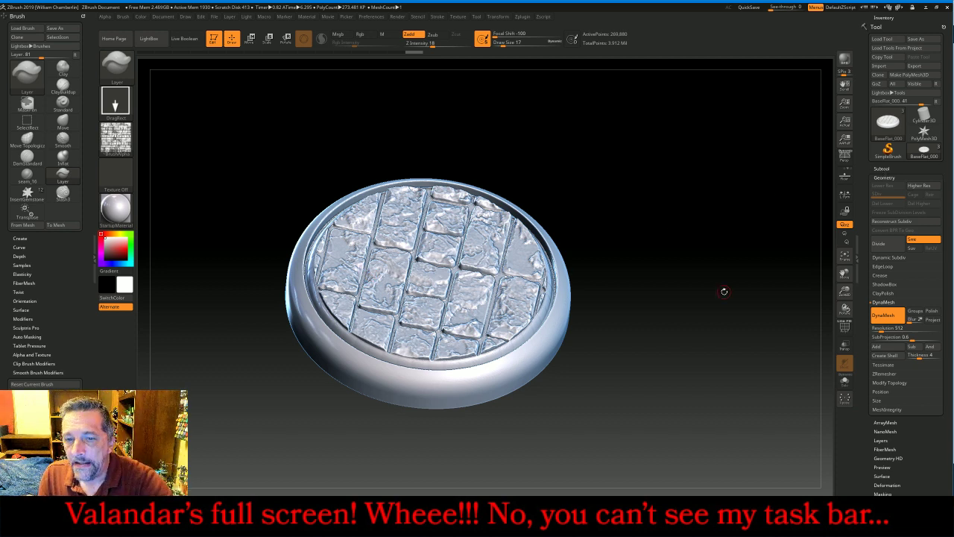
Show the PMtemp1 figure copy below the base as a subtractive subtool and merge the base down with it
{"action": "left_click", "coordinate": [887, 168]}
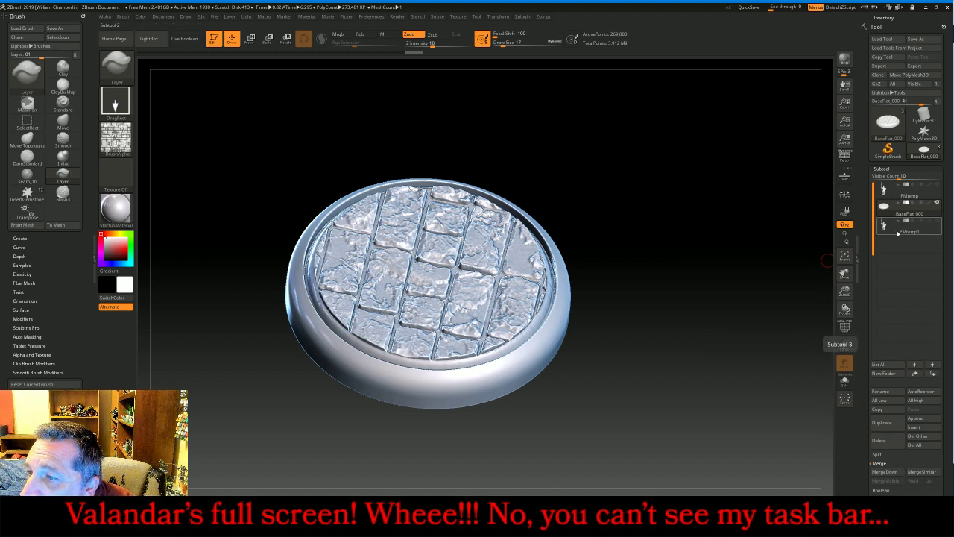
{"action": "left_click", "coordinate": [939, 222]}
{"action": "left_click_drag", "start_coordinate": [822, 248], "coordinate": [846, 310]}
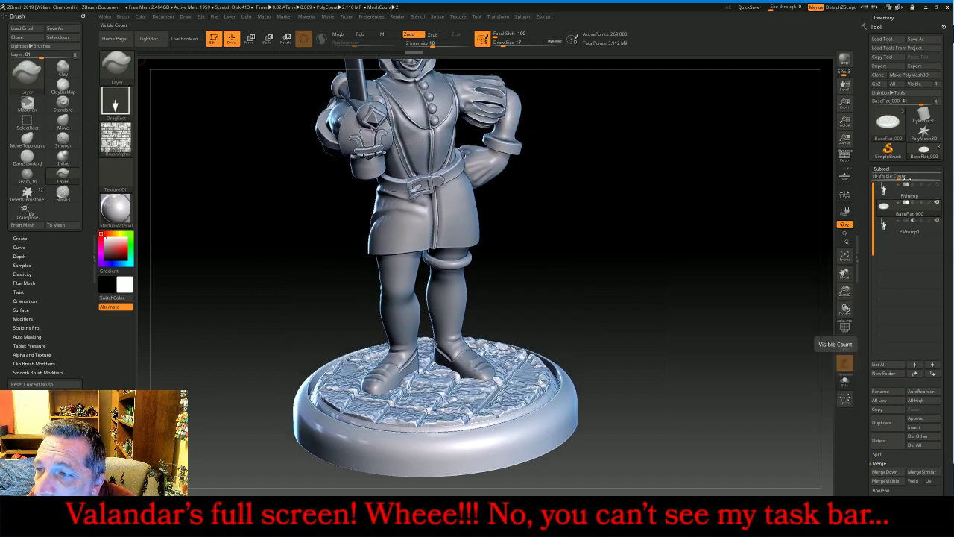
{"action": "left_click", "coordinate": [902, 168]}
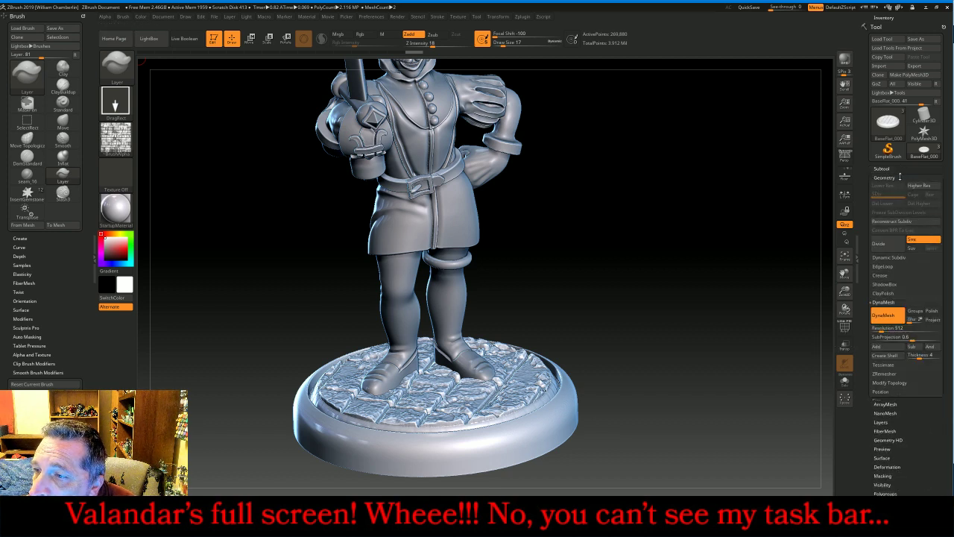
{"action": "left_click", "coordinate": [885, 177]}
{"action": "left_click", "coordinate": [892, 276]}
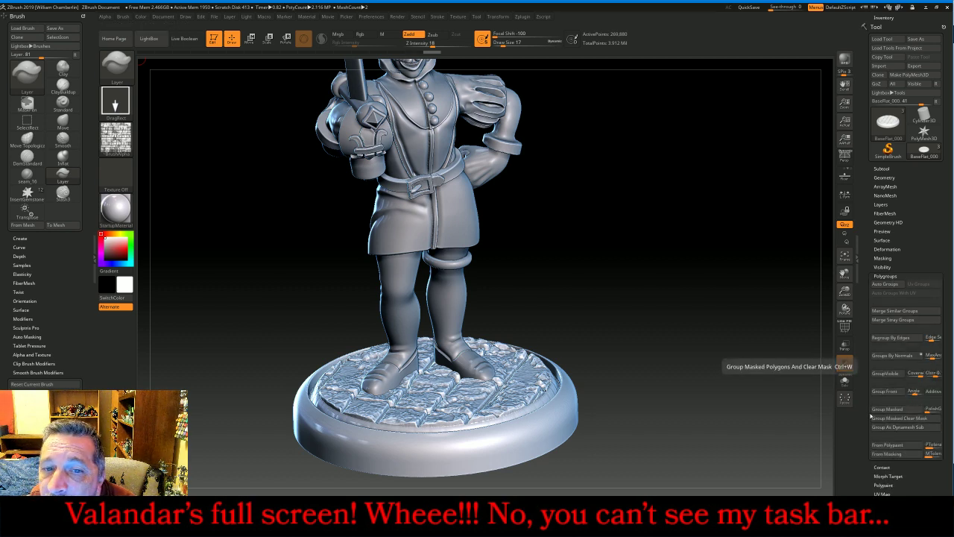
{"action": "left_click", "coordinate": [882, 169]}
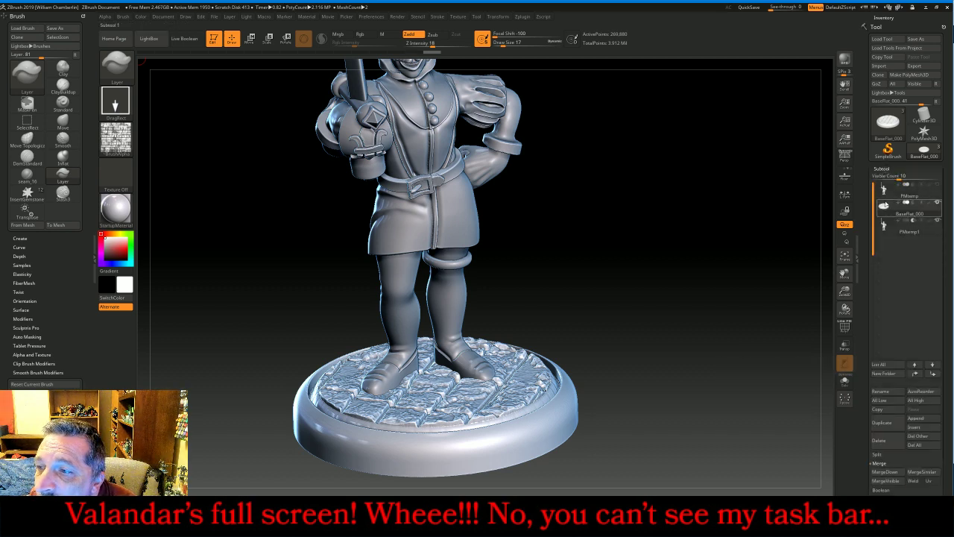
{"action": "left_click_drag", "start_coordinate": [700, 192], "coordinate": [693, 193]}
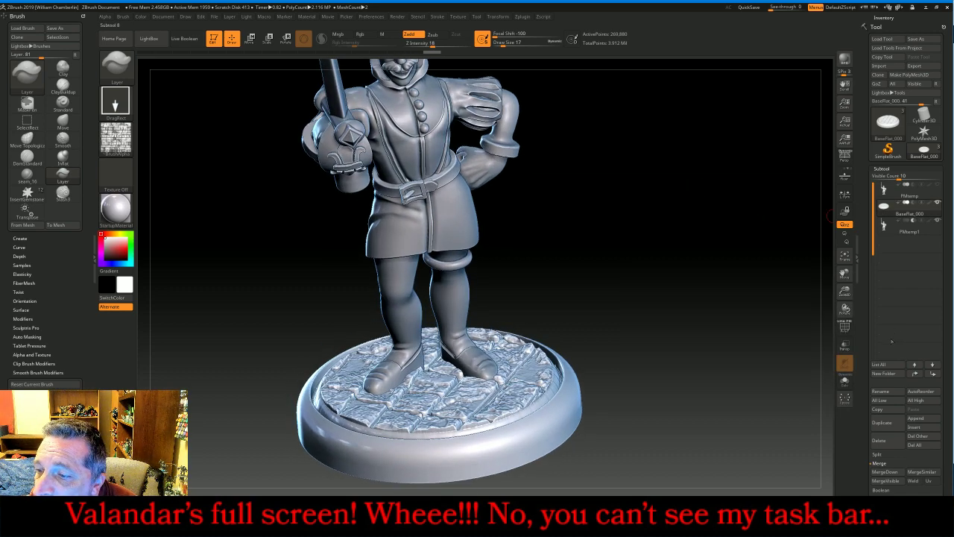
{"action": "left_click", "coordinate": [894, 472]}
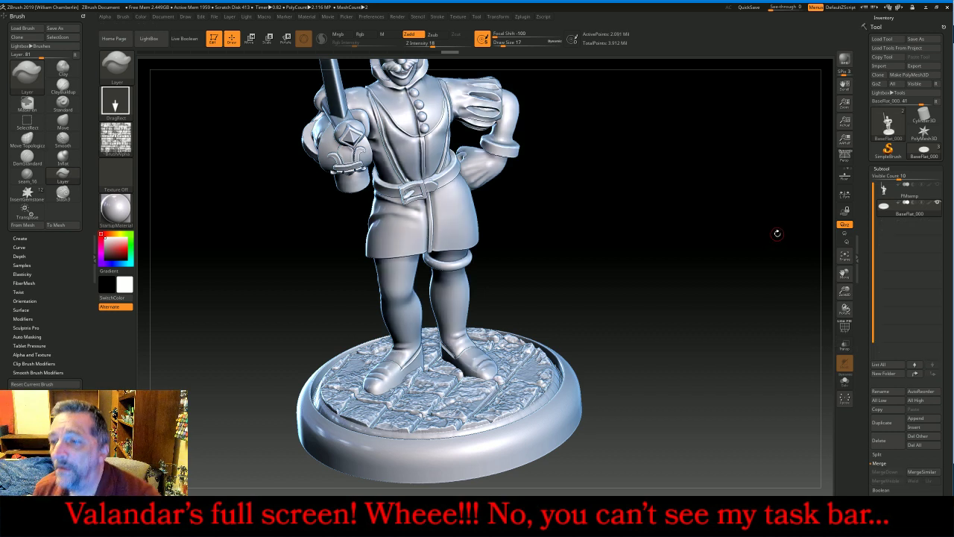
Try subtracting the figure's feet from the cobblestone base with a DynaMesh update, and undo it
{"action": "left_click_drag", "start_coordinate": [667, 163], "coordinate": [737, 269], "text": "ctrl"}
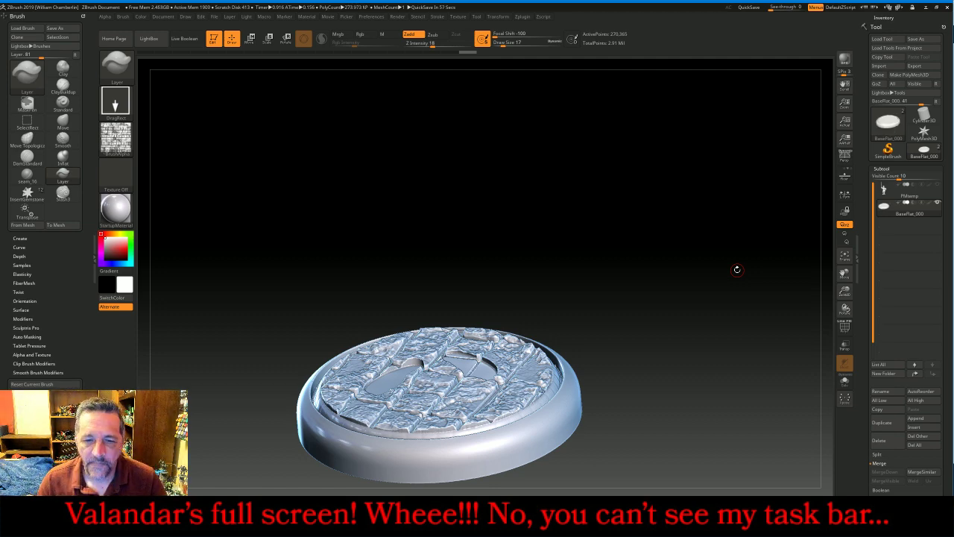
{"action": "left_click_drag", "start_coordinate": [692, 252], "coordinate": [693, 296]}
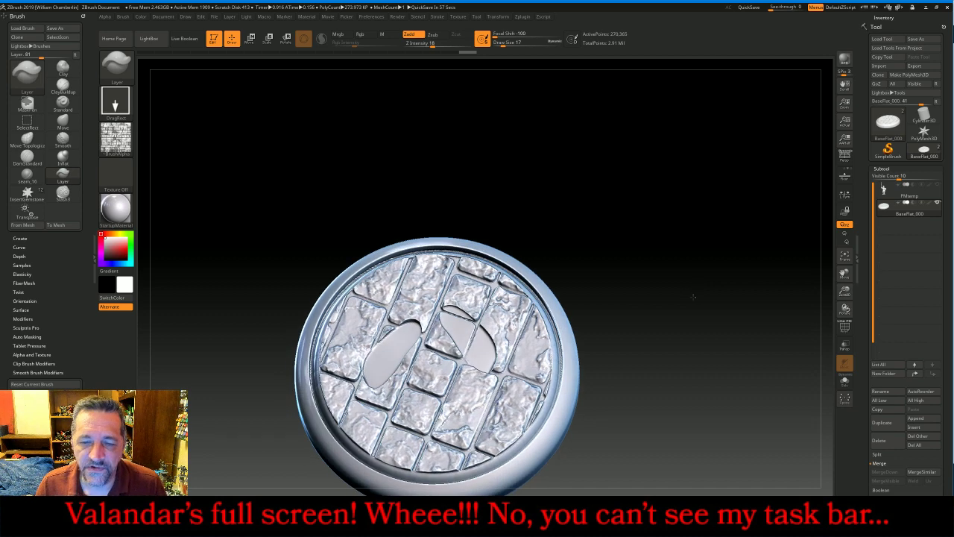
{"action": "key", "text": "ctrl+z"}
{"action": "key", "text": "ctrl+z"}
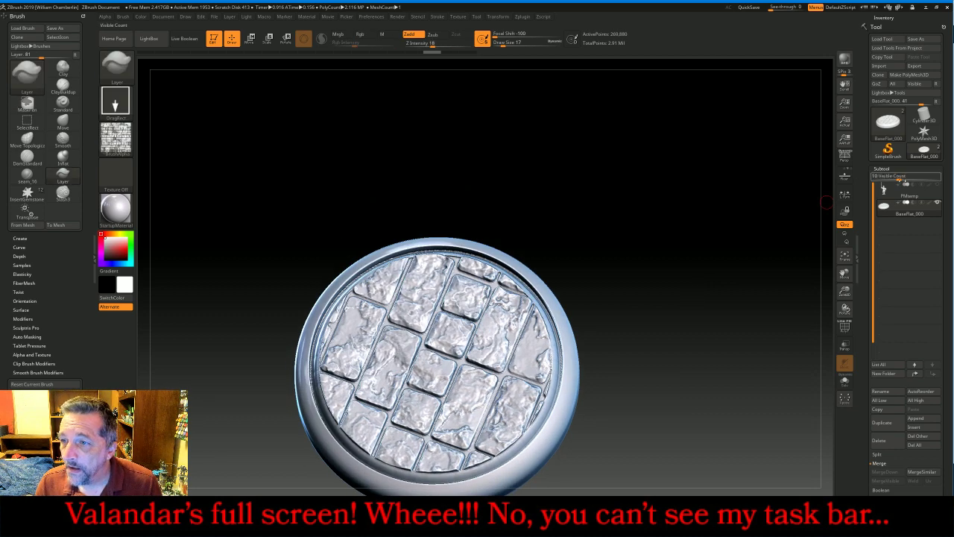
Duplicate the figure, place the copy below the base as a subtractive subtool, and DynaMesh it at resolution 1280
{"action": "left_click", "coordinate": [911, 191]}
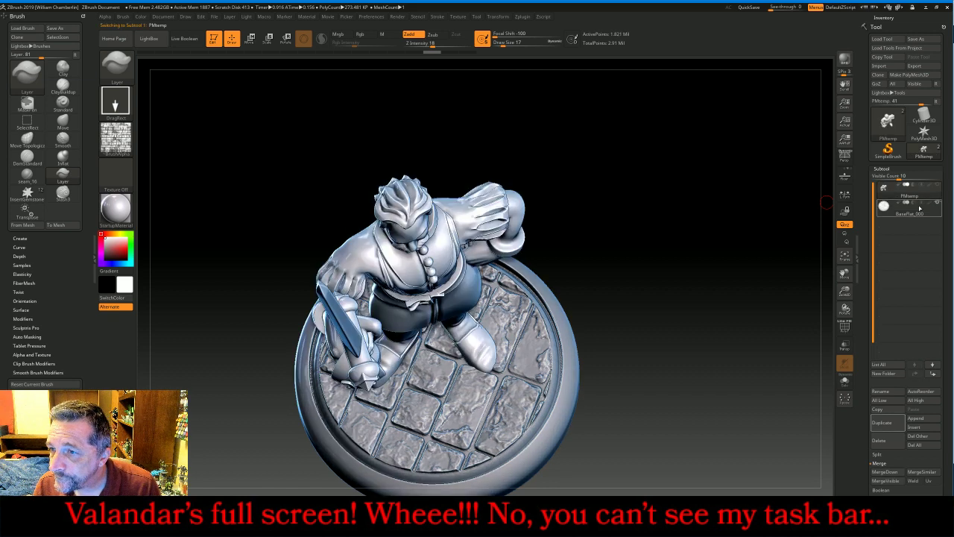
{"action": "left_click", "coordinate": [887, 427]}
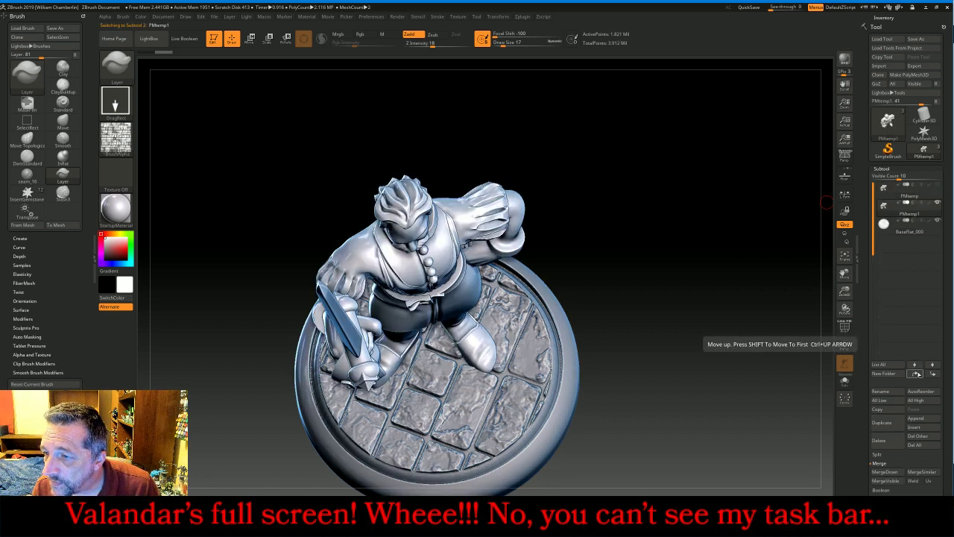
{"action": "left_click", "coordinate": [932, 364]}
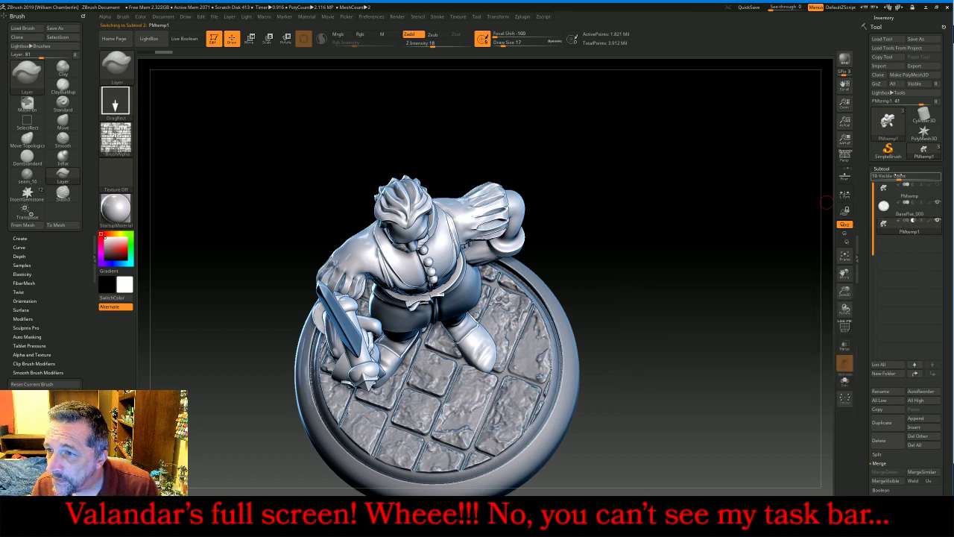
{"action": "left_click", "coordinate": [898, 170]}
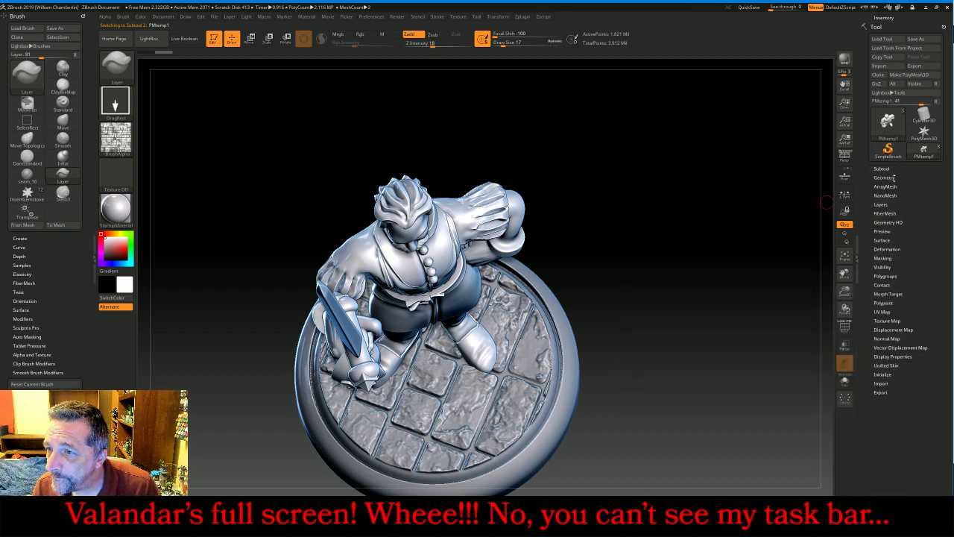
{"action": "left_click", "coordinate": [886, 177]}
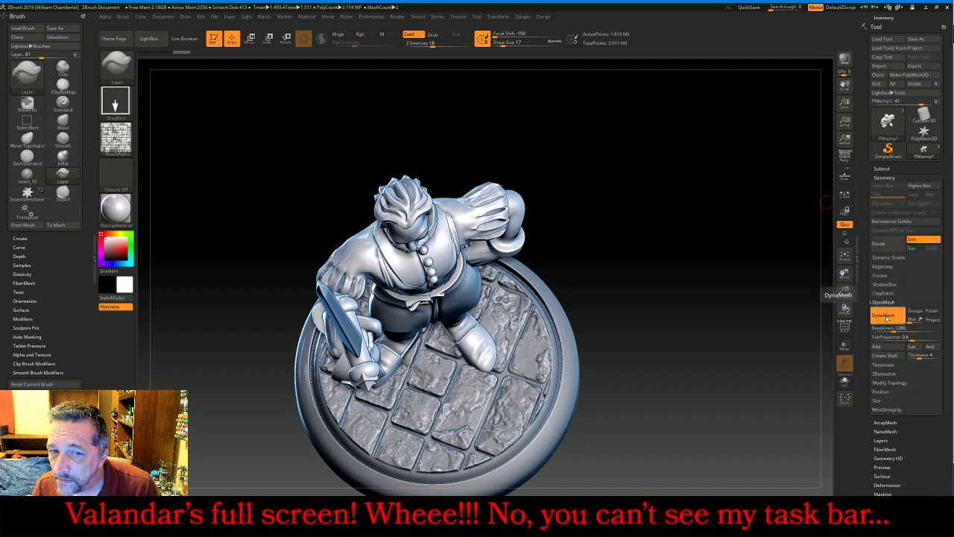
Inflate the subtractive figure copy with the Inflate deformation and update its DynaMesh
{"action": "left_click", "coordinate": [894, 177]}
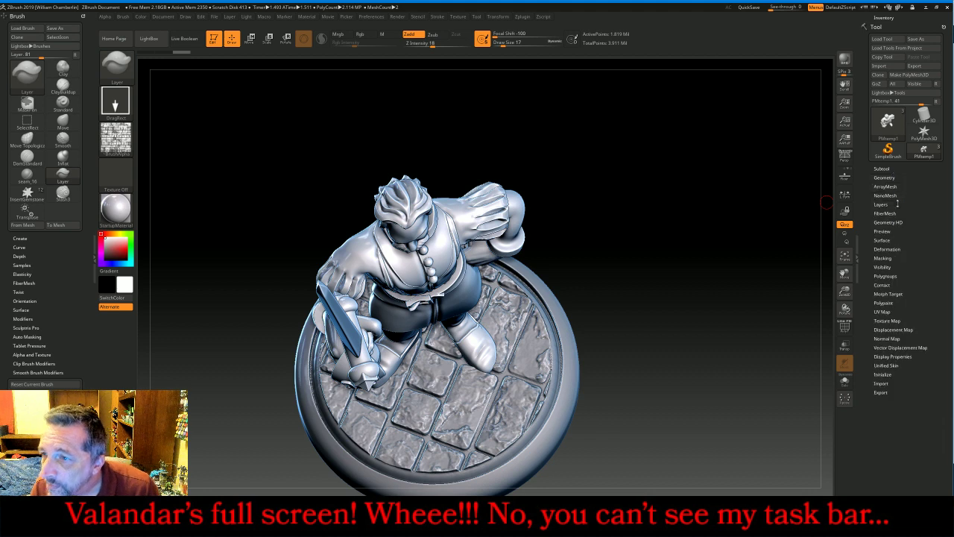
{"action": "left_click", "coordinate": [888, 249]}
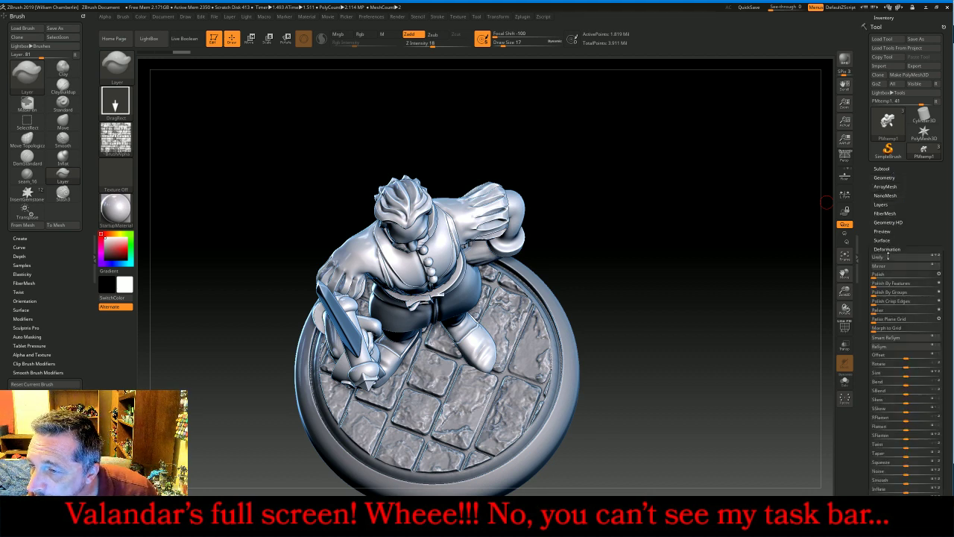
{"action": "scroll", "coordinate": [943, 313], "scroll_direction": "down", "scroll_amount": 3}
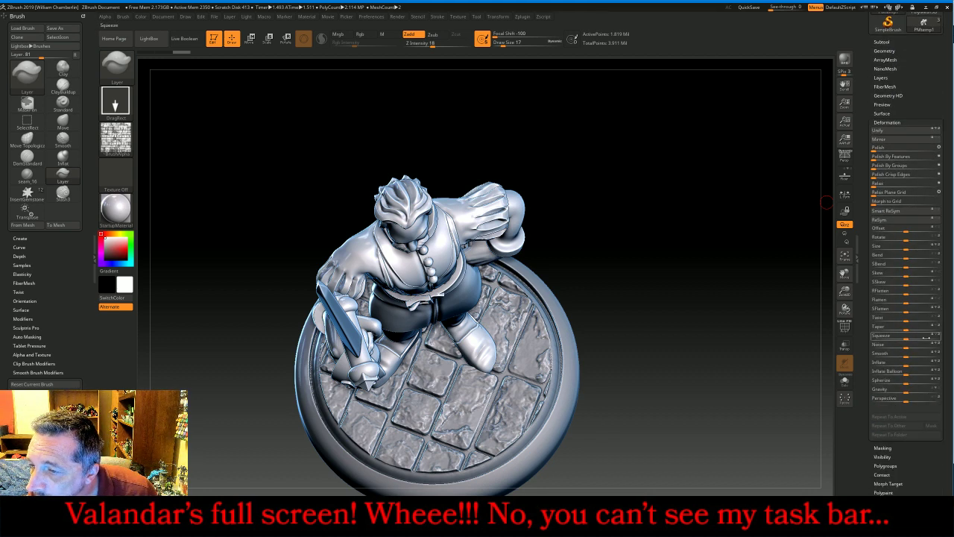
{"action": "left_click", "coordinate": [880, 363]}
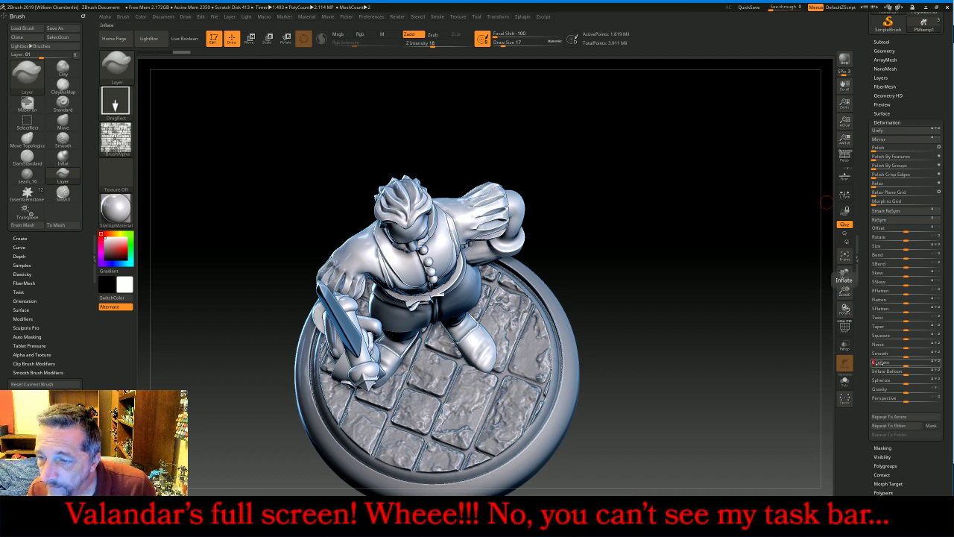
{"action": "left_click", "coordinate": [880, 362]}
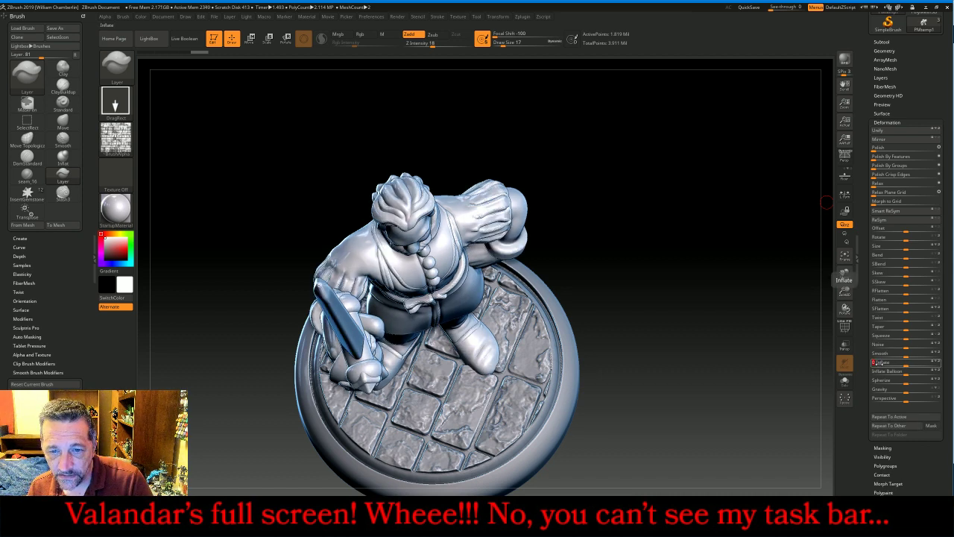
{"action": "key", "text": "ctrl"}
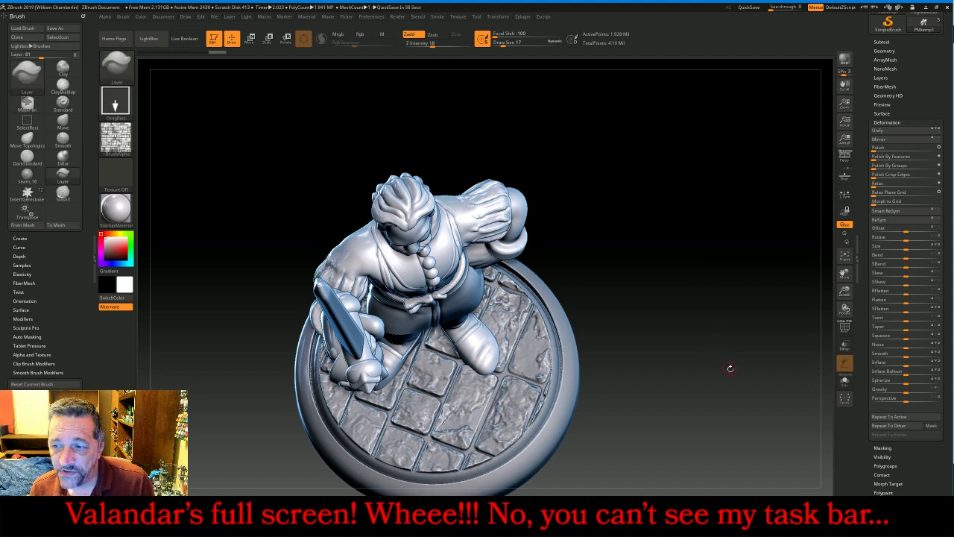
{"action": "left_click_drag", "start_coordinate": [732, 371], "coordinate": [736, 325]}
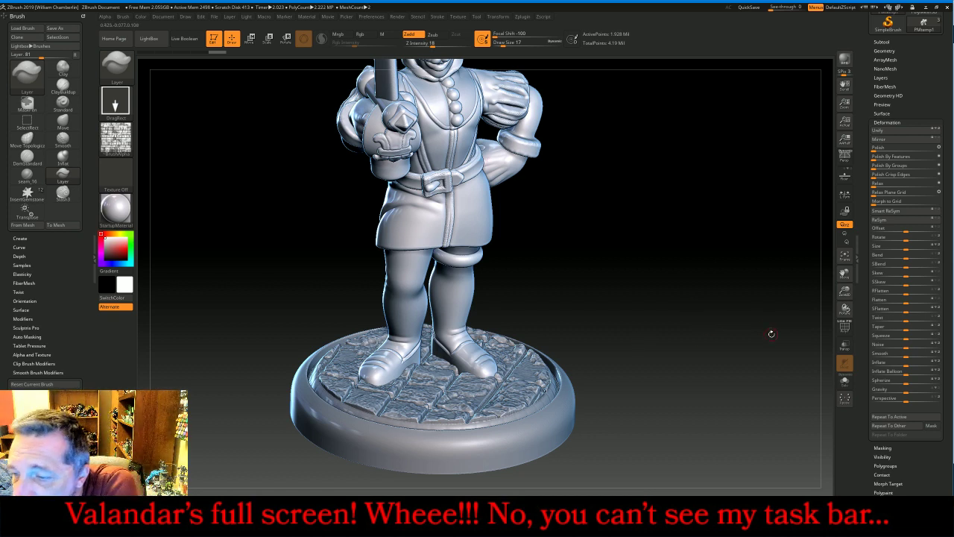
Merge the BaseFlat_000 base with the subtractive figure copy and update its DynaMesh to cut the foot sockets
{"action": "left_click", "coordinate": [895, 465]}
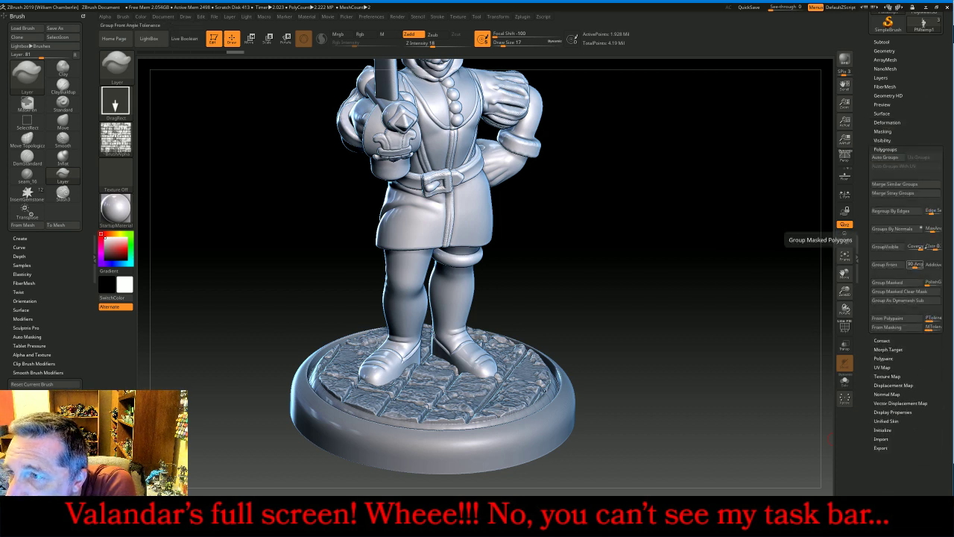
{"action": "left_click", "coordinate": [882, 42]}
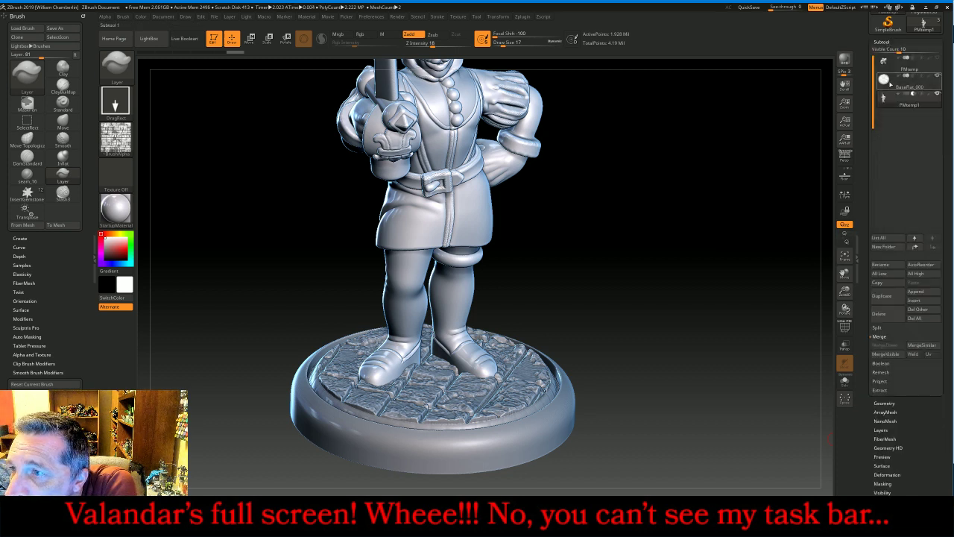
{"action": "left_click", "coordinate": [890, 86]}
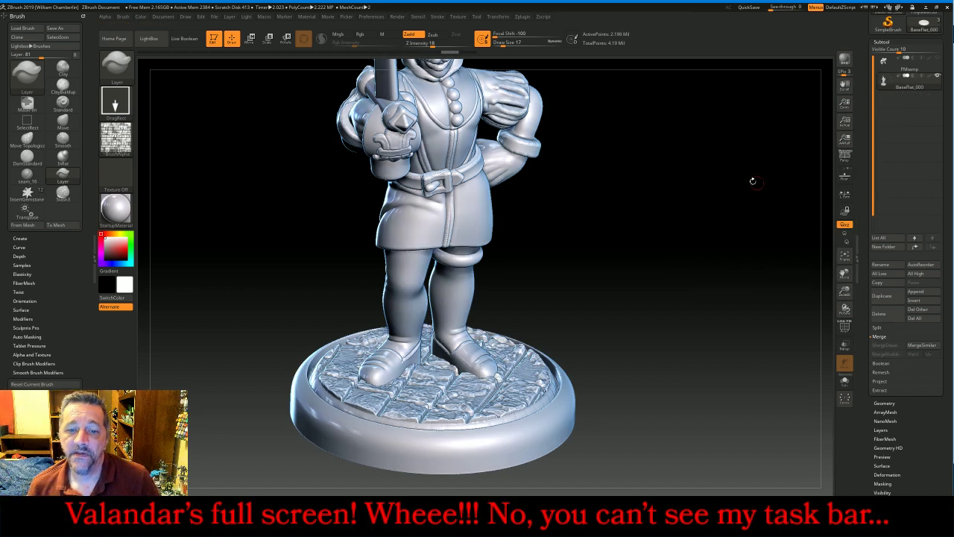
{"action": "key", "text": "ctrl"}
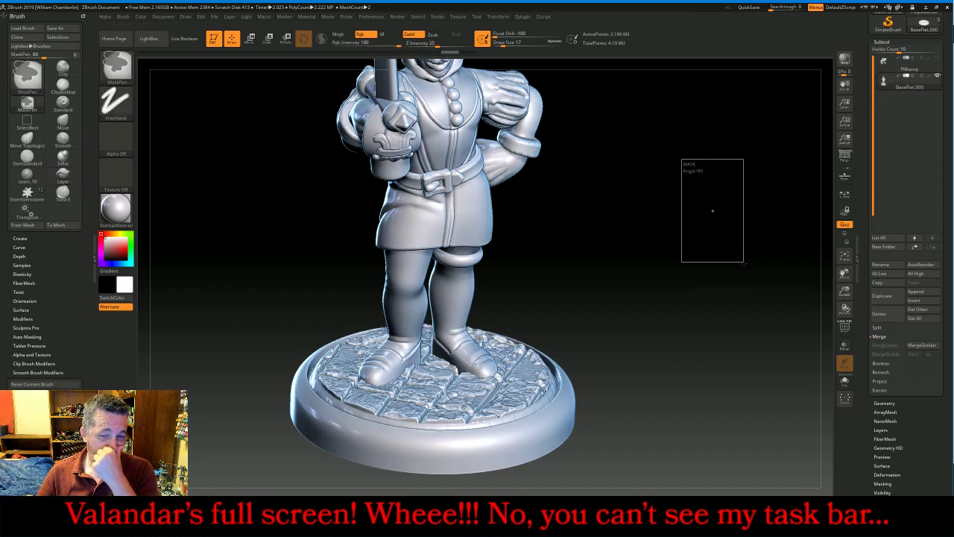
{"action": "key", "text": "ctrl+z"}
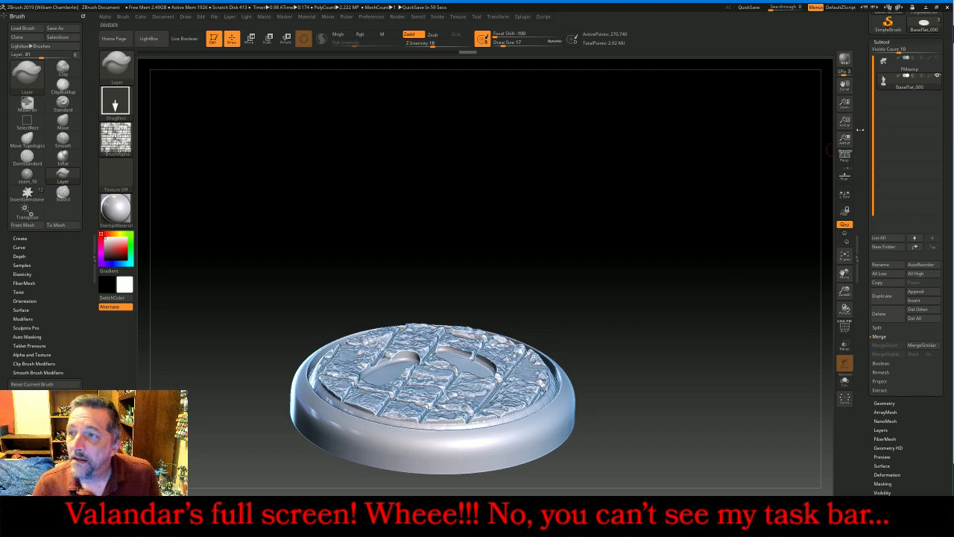
Show the swordsman figure subtool again and frame the whole miniature standing on its base
{"action": "left_click", "coordinate": [937, 58]}
{"action": "left_click_drag", "start_coordinate": [660, 154], "coordinate": [611, 246]}
{"action": "left_click_drag", "start_coordinate": [675, 202], "coordinate": [773, 219]}
{"action": "left_click", "coordinate": [846, 256]}
{"action": "left_click", "coordinate": [845, 255]}
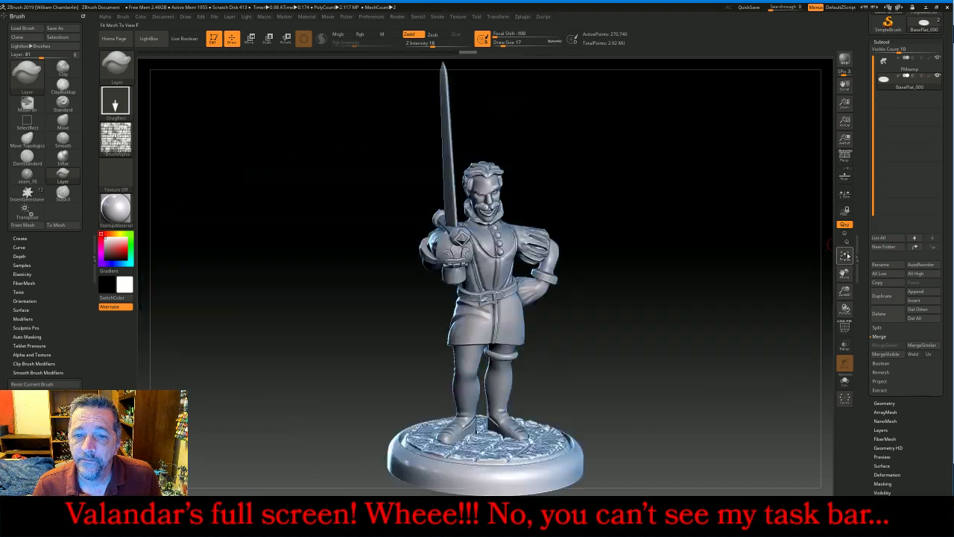
{"action": "left_click_drag", "start_coordinate": [753, 261], "coordinate": [727, 243]}
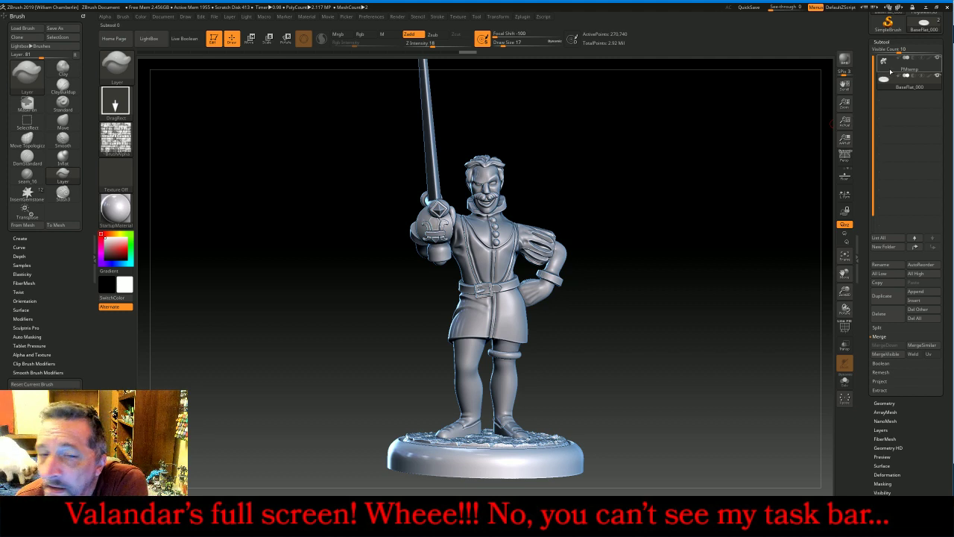
Decimate the BaseFlat_000 base to the 20 k points preset with Decimation Master
{"action": "left_click", "coordinate": [522, 18]}
{"action": "left_click", "coordinate": [517, 27]}
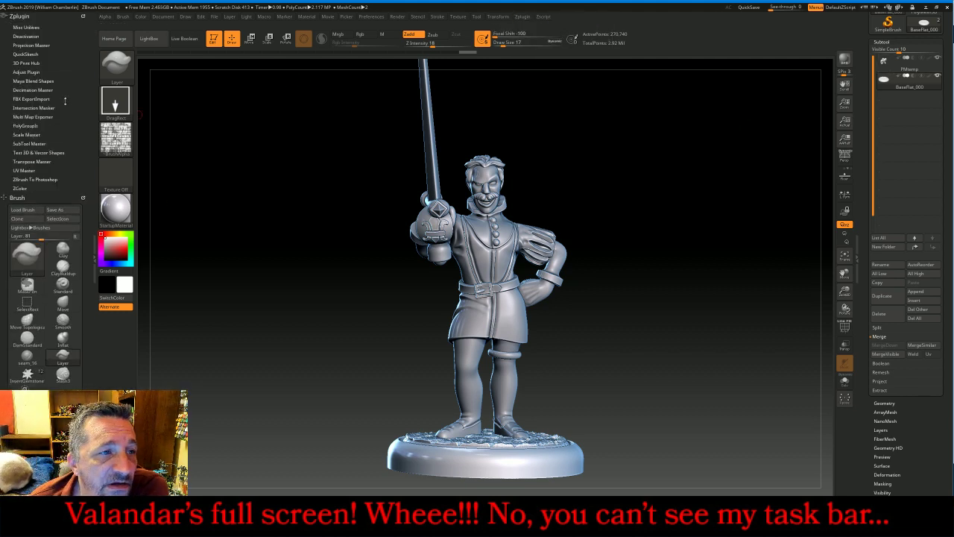
{"action": "left_click", "coordinate": [33, 90]}
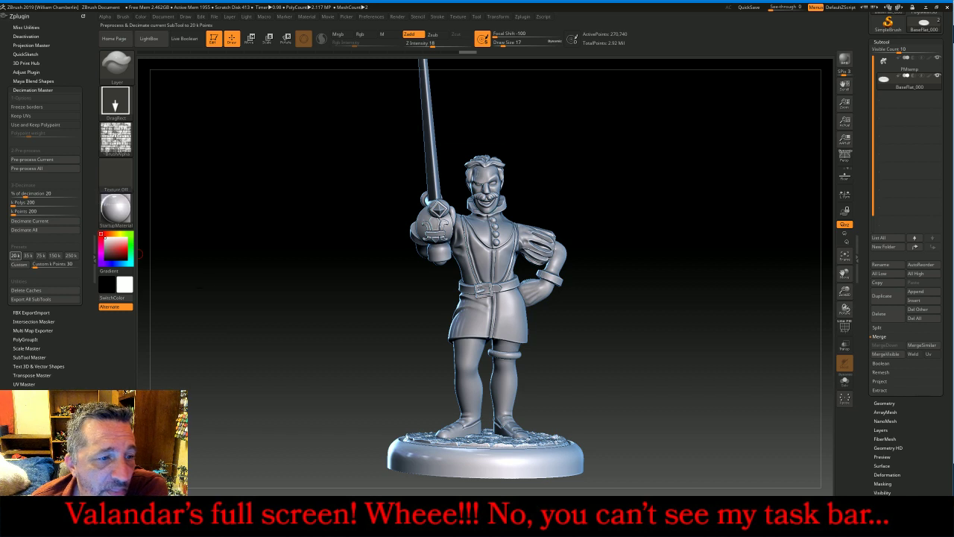
{"action": "left_click", "coordinate": [15, 255]}
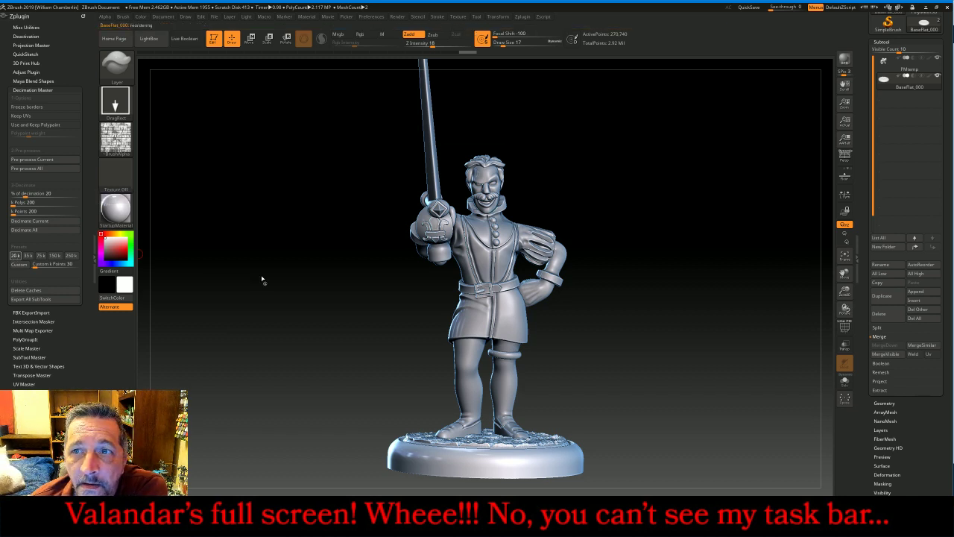
Select the swordsman figure subtool and decimate it to the 75 k points preset
{"action": "left_click_drag", "start_coordinate": [286, 247], "coordinate": [286, 274]}
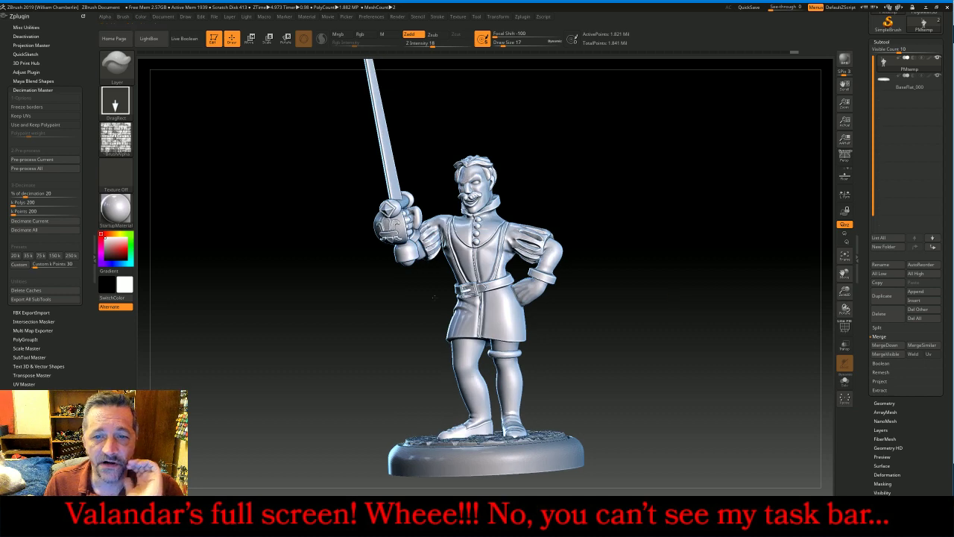
{"action": "mouse_move", "coordinate": [595, 320]}
{"action": "left_mouse_down"}
{"action": "mouse_move", "coordinate": [634, 301]}
{"action": "mouse_move", "coordinate": [639, 288]}
{"action": "mouse_move", "coordinate": [614, 302]}
{"action": "mouse_move", "coordinate": [656, 302]}
{"action": "mouse_move", "coordinate": [630, 307]}
{"action": "left_mouse_up"}
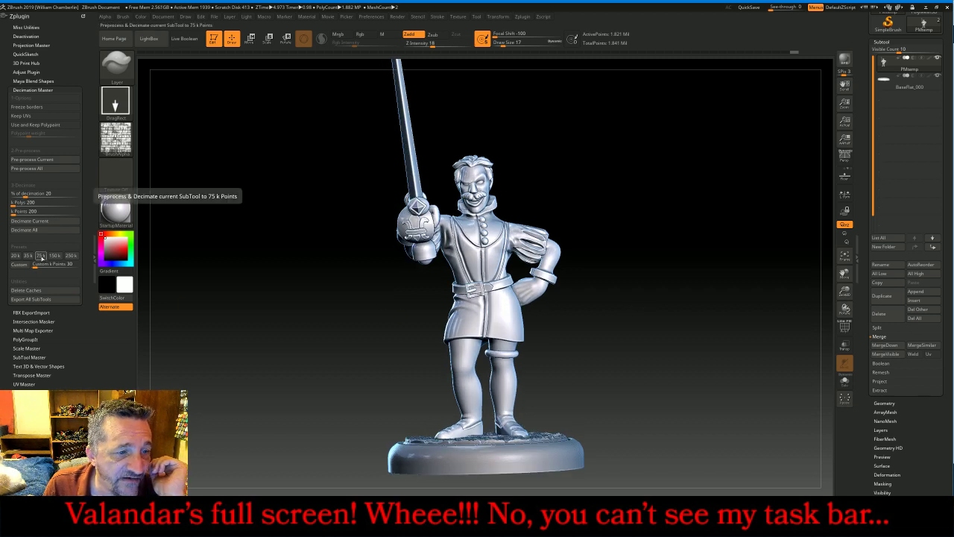
{"action": "left_click", "coordinate": [41, 256]}
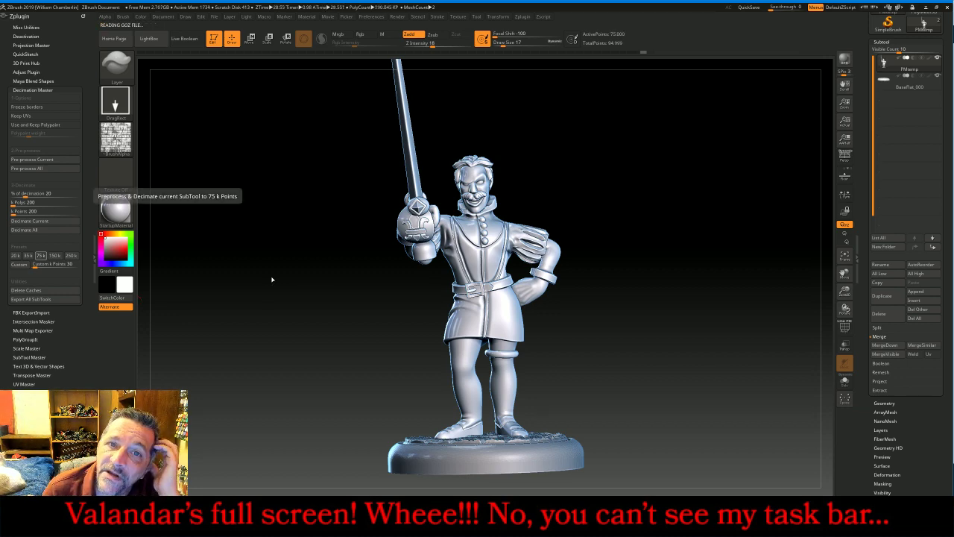
Fit the full miniature in the view and set movie recording to the document area at large size
{"action": "left_click_drag", "start_coordinate": [694, 265], "coordinate": [717, 272]}
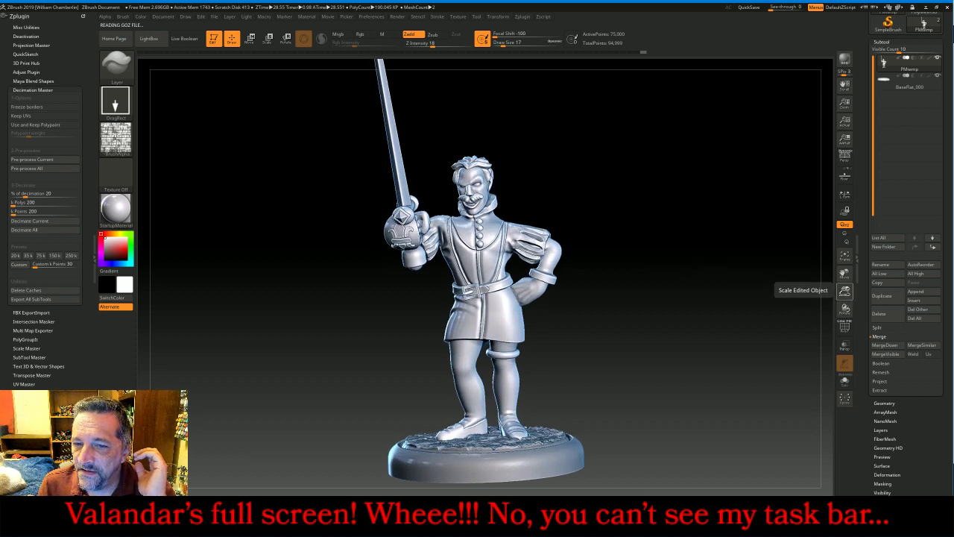
{"action": "left_click_drag", "start_coordinate": [845, 292], "coordinate": [786, 295]}
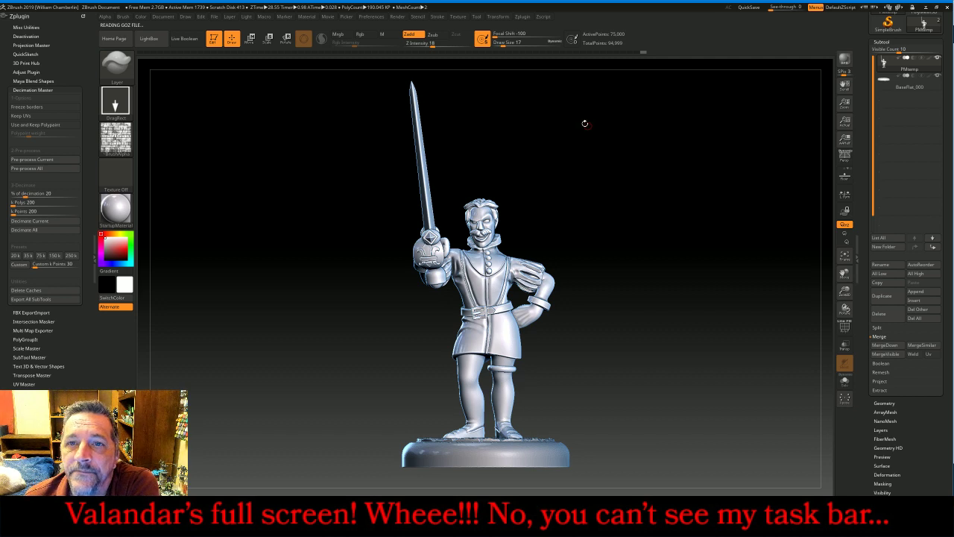
{"action": "left_click", "coordinate": [328, 17]}
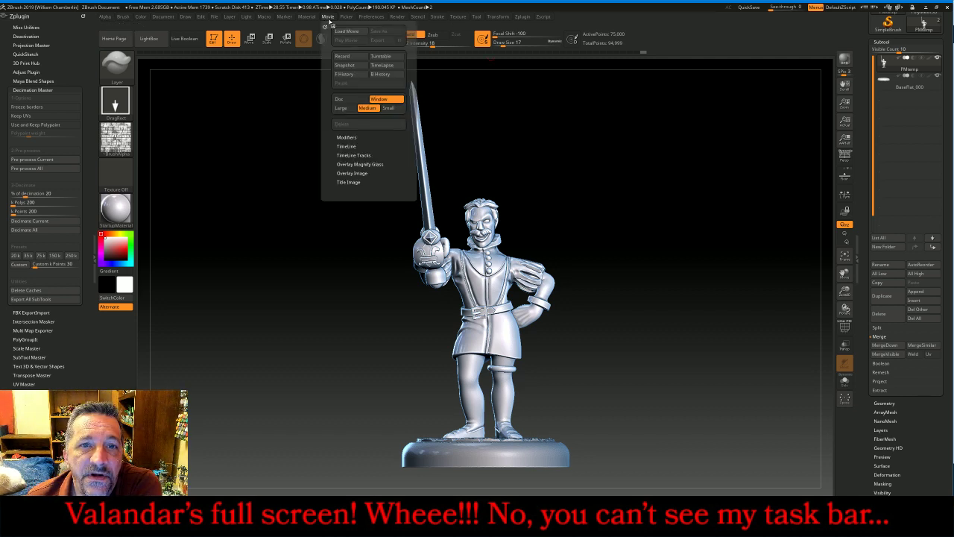
{"action": "left_click_drag", "start_coordinate": [325, 25], "coordinate": [37, 23]}
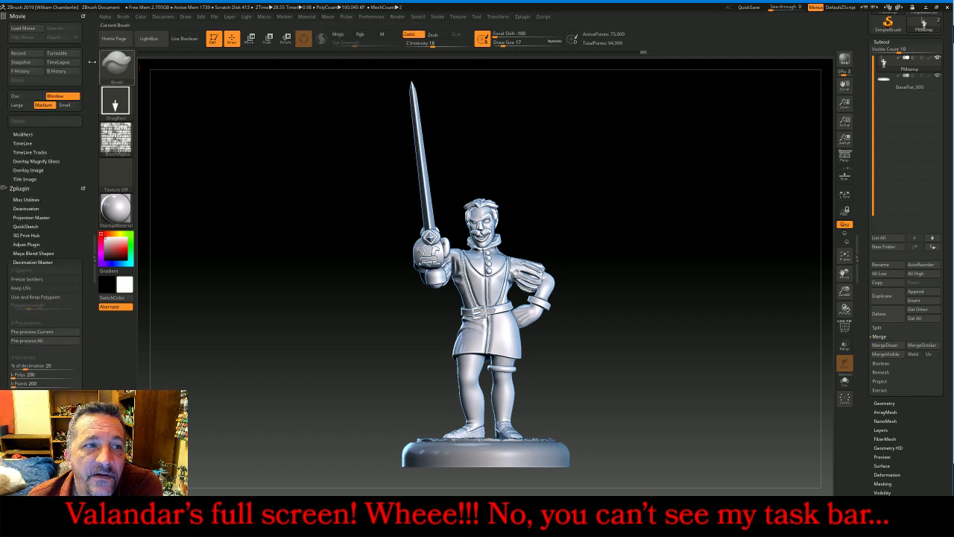
{"action": "left_click", "coordinate": [15, 104]}
{"action": "left_click", "coordinate": [15, 96]}
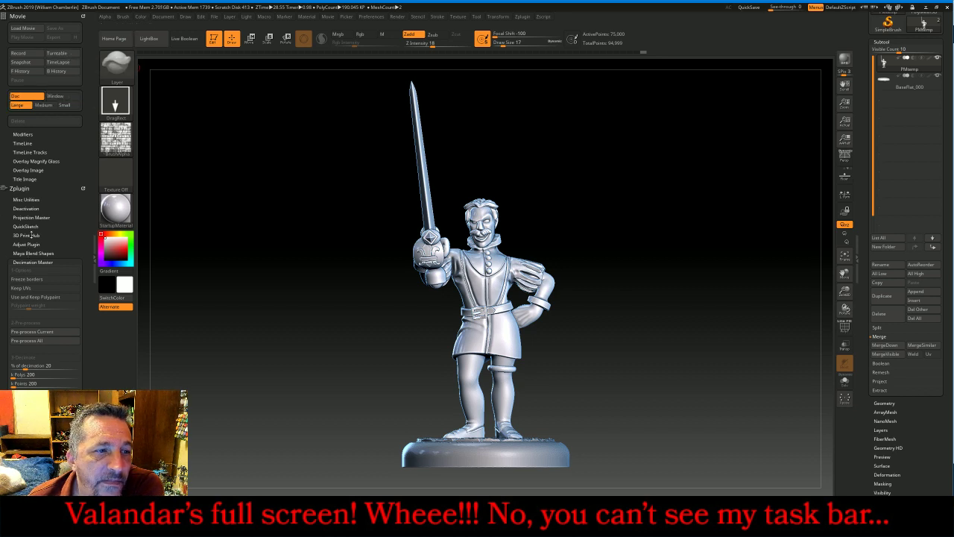
Record a turntable movie of the miniature with the overlay image opacity at 0 and playback at 24 FPS
{"action": "left_click", "coordinate": [30, 180]}
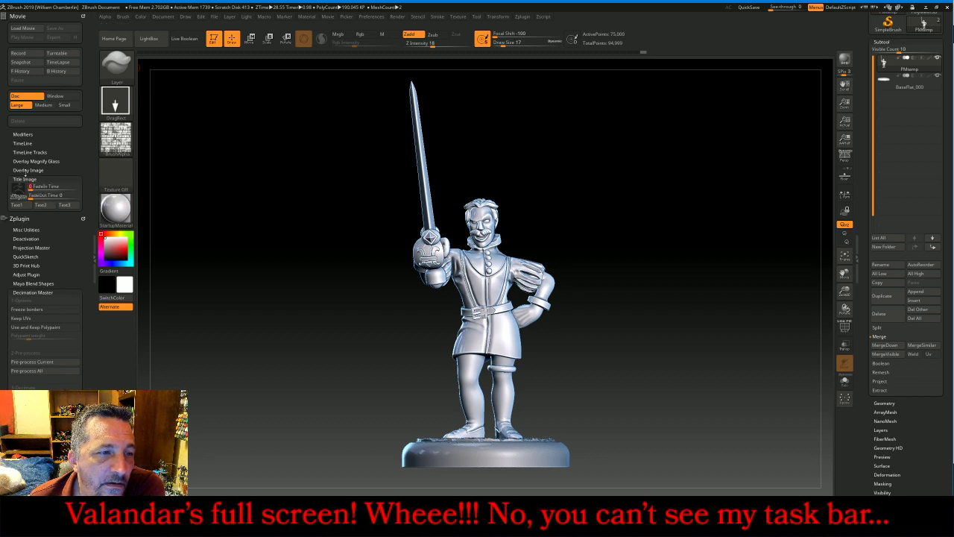
{"action": "left_click", "coordinate": [28, 170]}
{"action": "left_click_drag", "start_coordinate": [28, 198], "coordinate": [9, 186]}
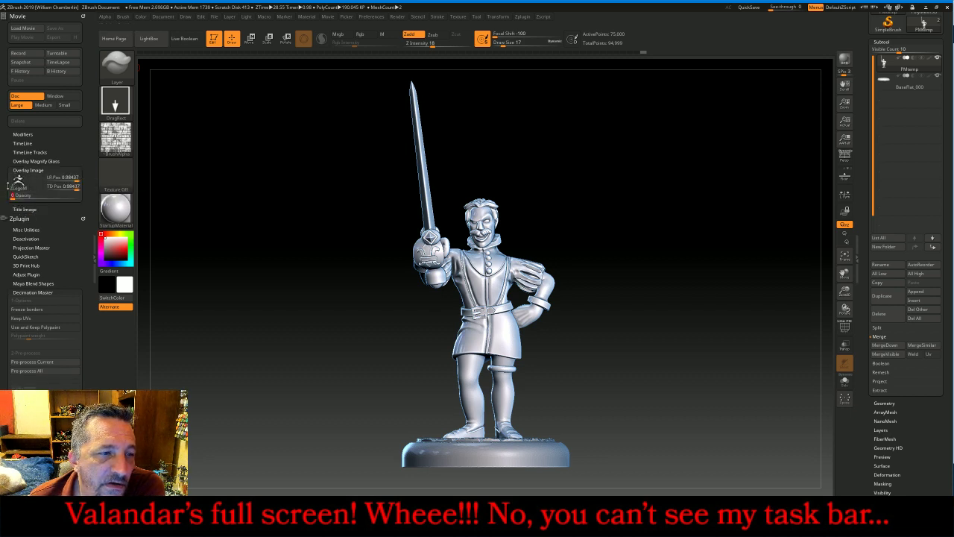
{"action": "left_click", "coordinate": [22, 135]}
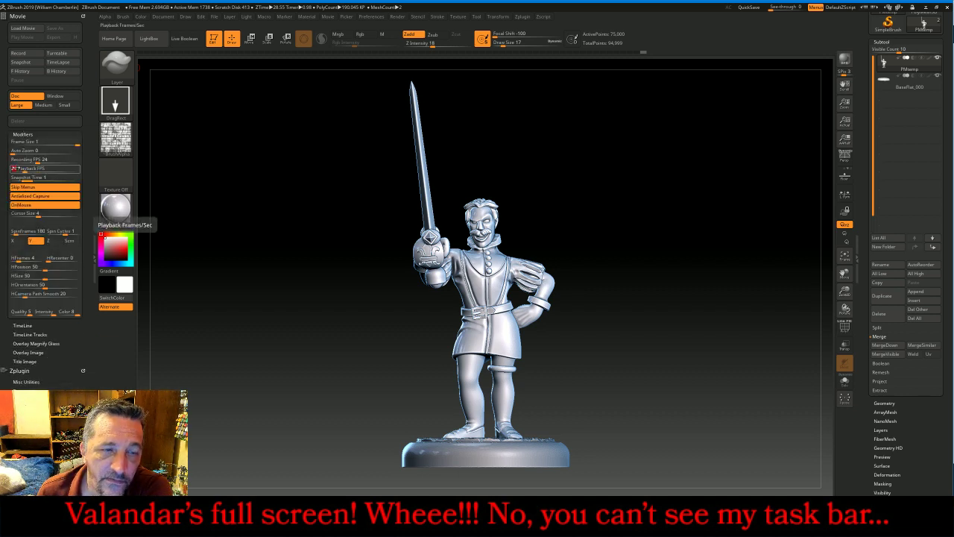
{"action": "left_click", "coordinate": [56, 53]}
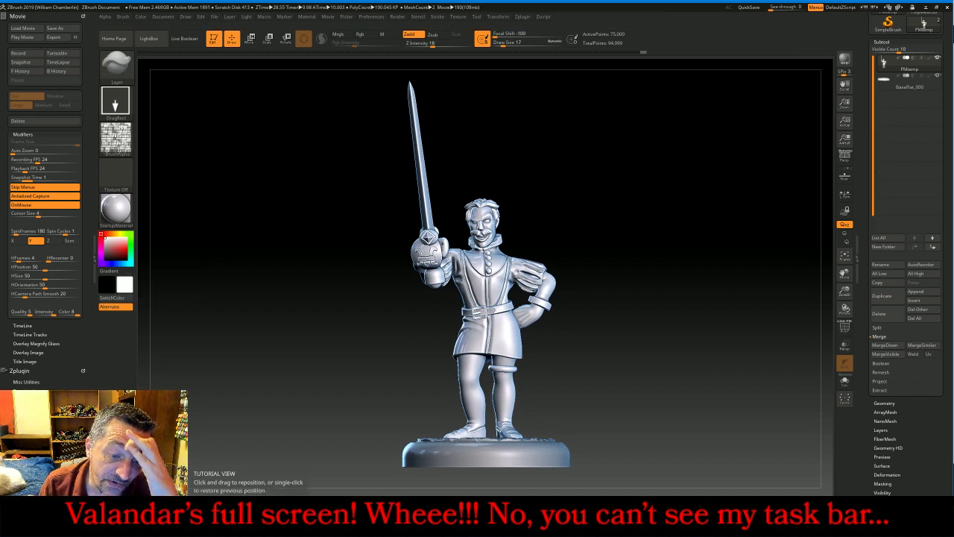
Switch to the XSplit broadcasting window and change the live stream to Scene 3
{"action": "mouse_move", "coordinate": [262, 526]}
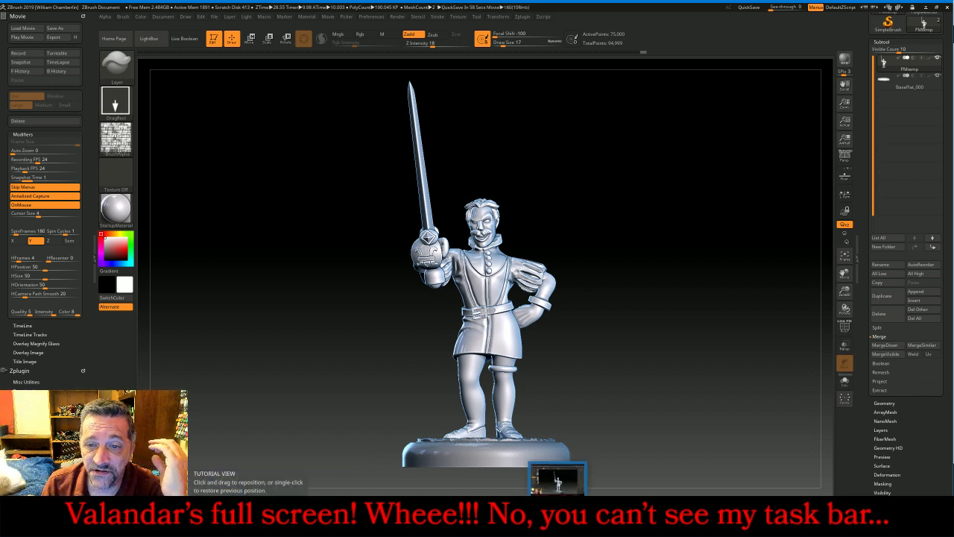
{"action": "left_click", "coordinate": [558, 521]}
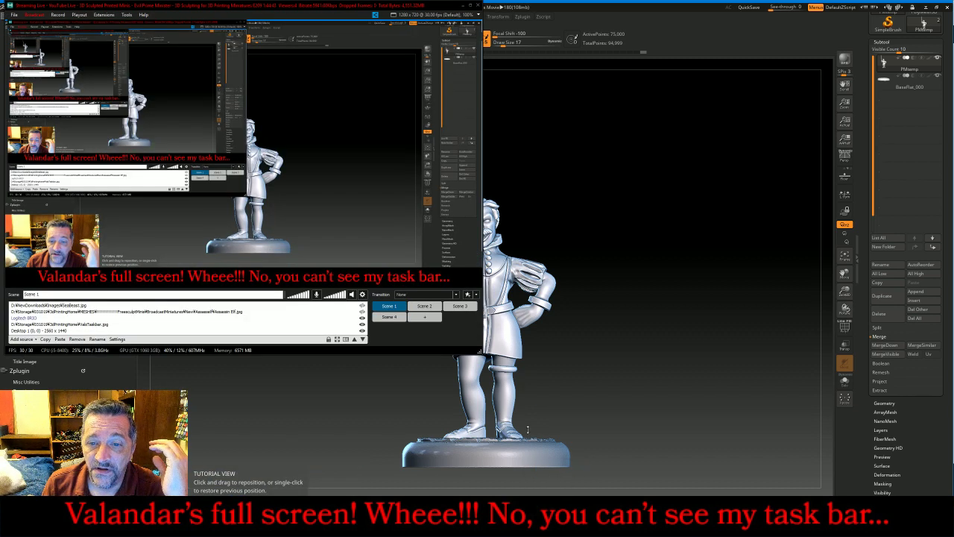
{"action": "left_click", "coordinate": [458, 308]}
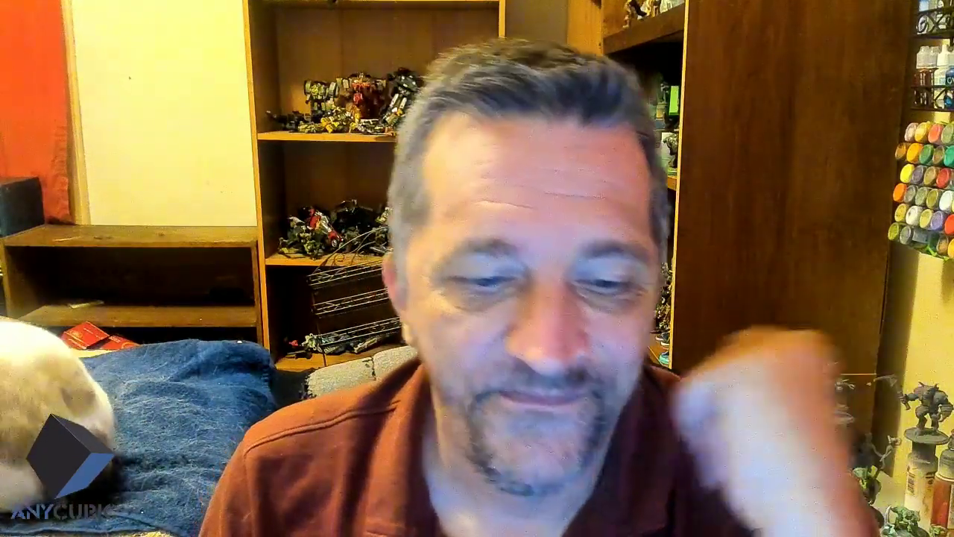